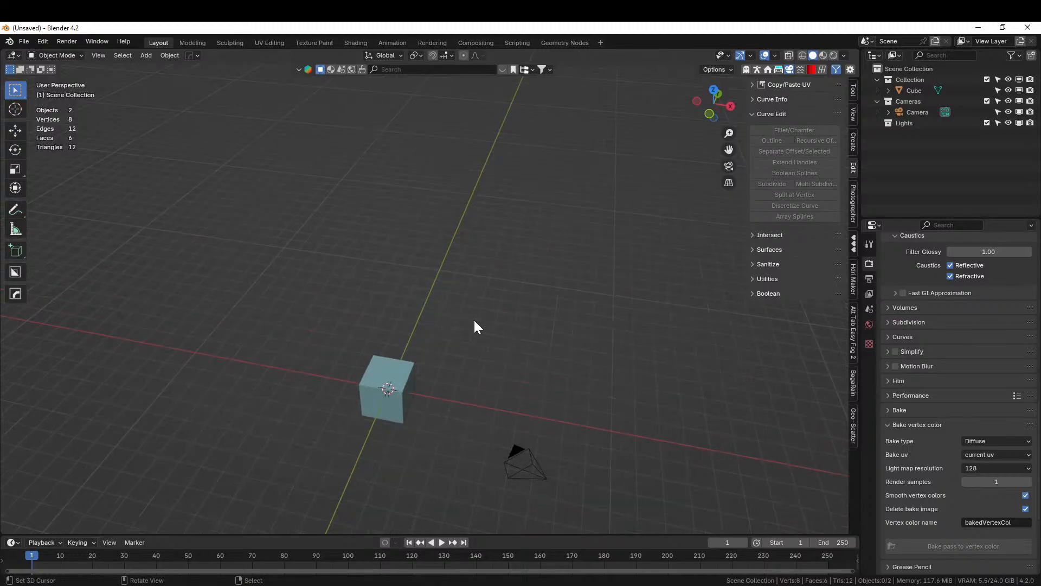
Open the 240819-1 Starport.blend file.
middle_click_drag(435, 354, 546, 284)
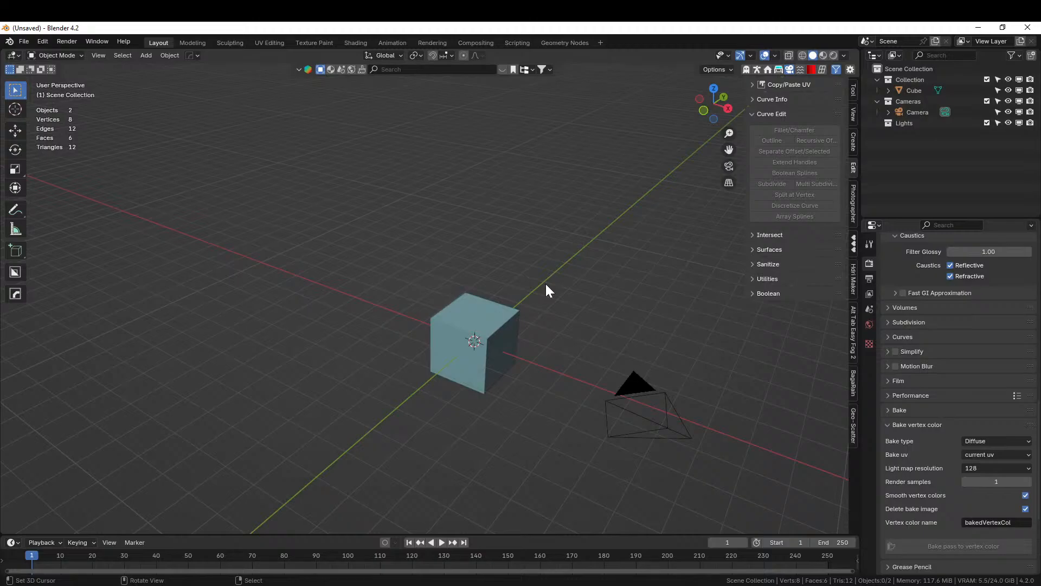
left_click(25, 42)
mouse_move(46, 77)
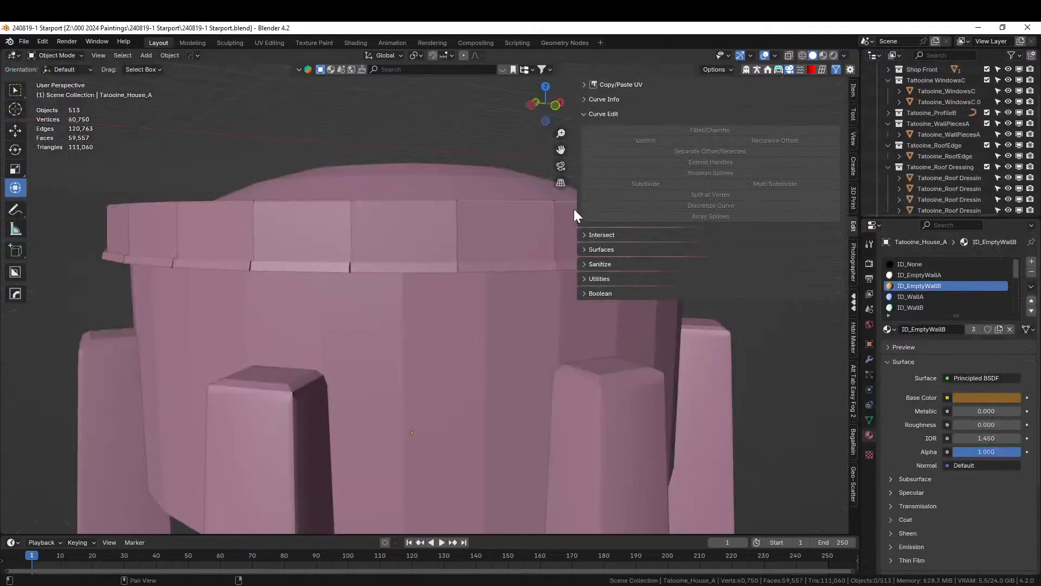
Frame the domed Tatooine house and switch the viewport to rendered shading.
scroll(326, 267, "down", 7)
middle_click_drag(327, 268, 305, 292)
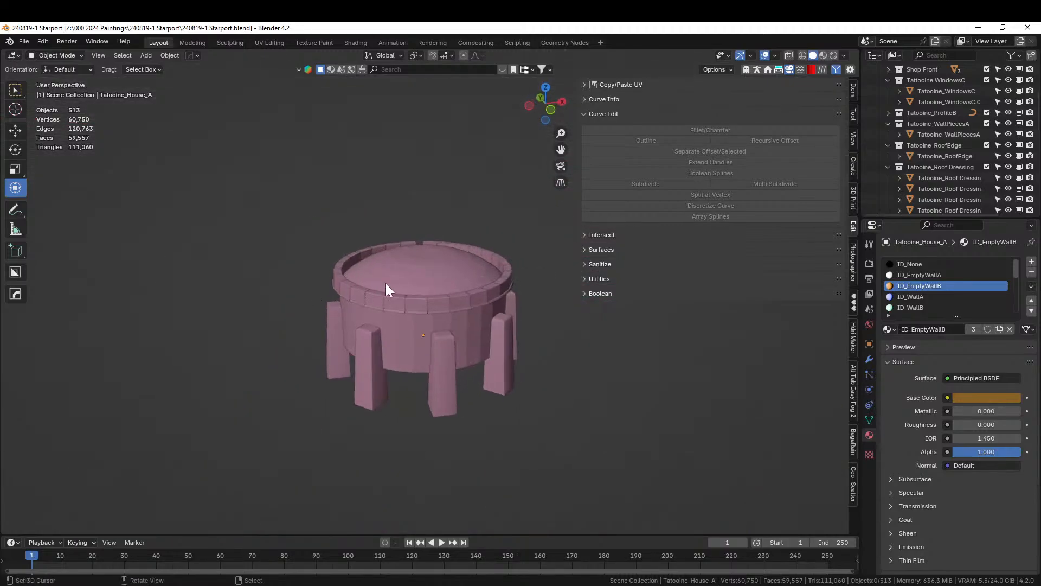
key("z")
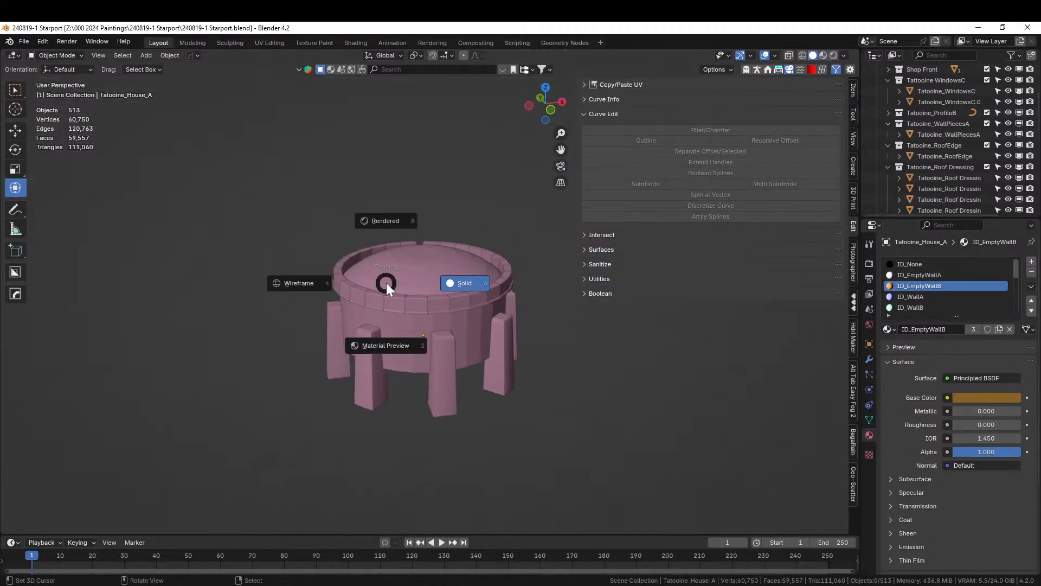
key("8")
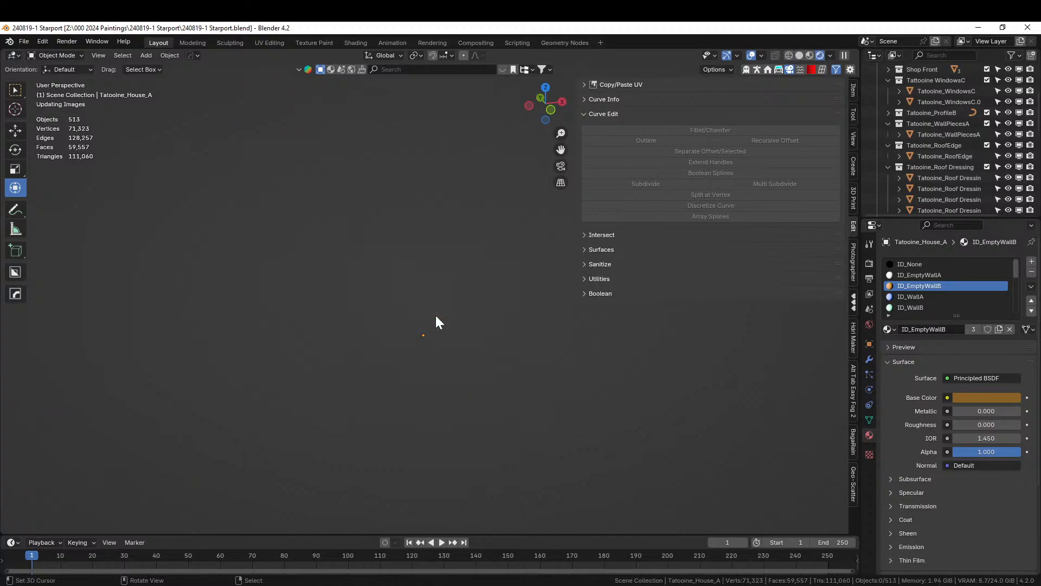
scroll(436, 318, "up", 3)
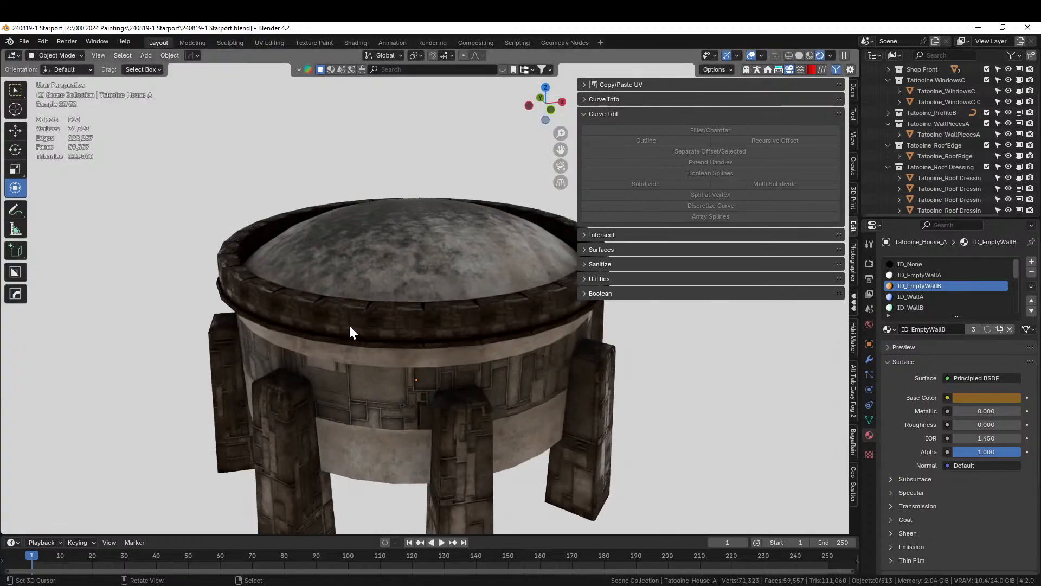
Examine the textured domed house from several sides and the kitbash pieces around it.
middle_click_drag(352, 325, 90, 348)
scroll(352, 325, "up", 2)
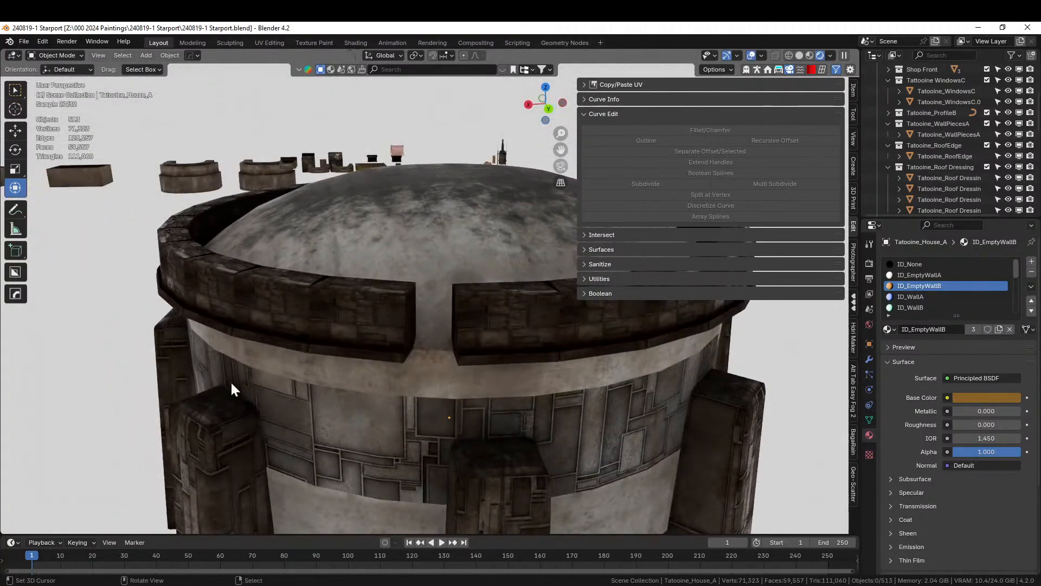
scroll(371, 413, "down", 3)
middle_click_drag(372, 414, 242, 405)
scroll(477, 369, "up", 3)
scroll(448, 383, "down", 5)
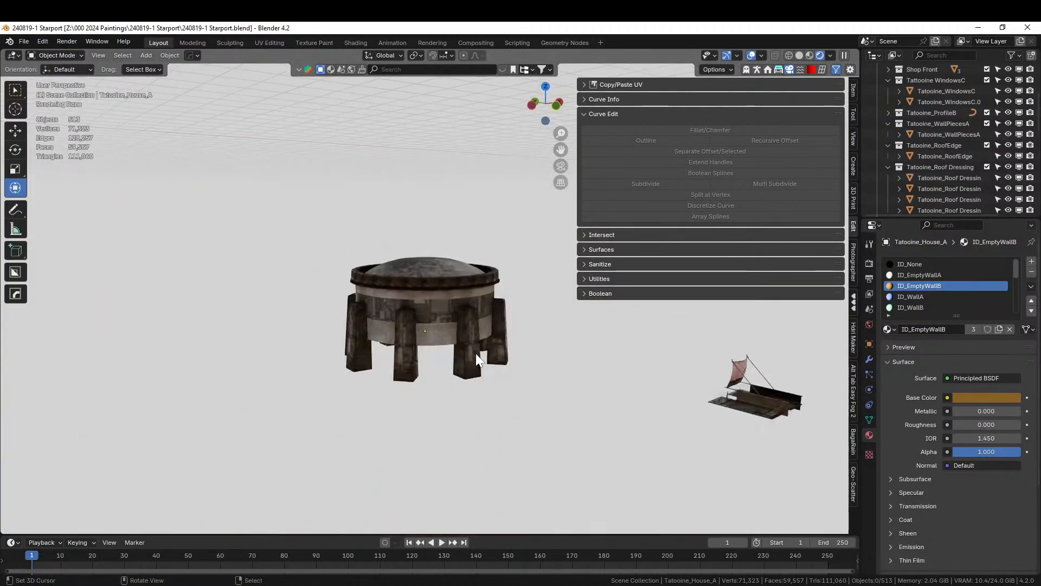
middle_click_drag(476, 353, 499, 374)
middle_click_drag(674, 403, 464, 382, "shift")
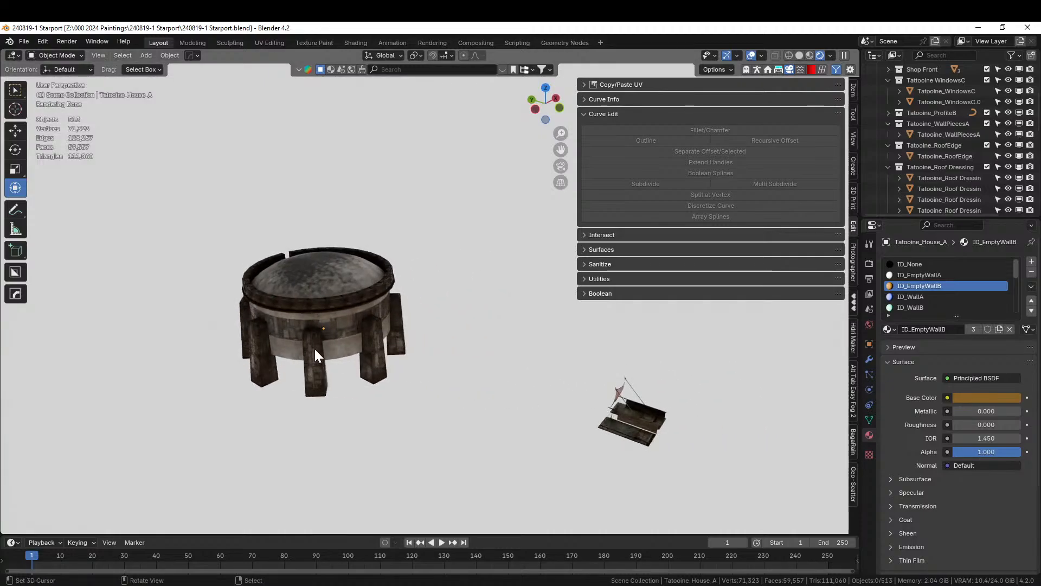
middle_click_drag(315, 349, 355, 350)
Return to solid shading and, in top view, move the 3D cursor to the world origin.
key("z")
key("6")
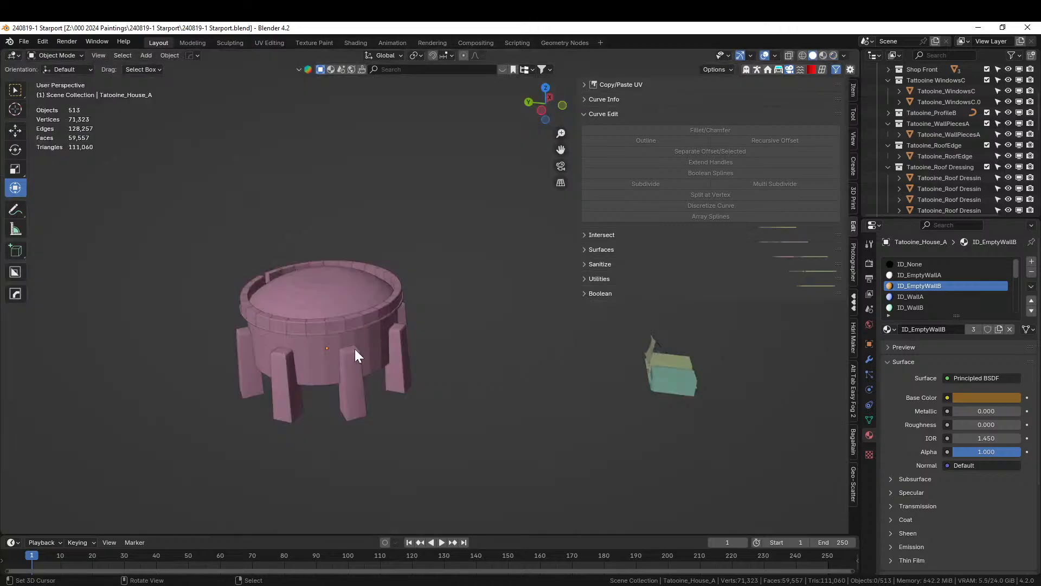
scroll(354, 349, "down", 5)
middle_click_drag(505, 265, 197, 291, "shift")
scroll(201, 288, "down", 7)
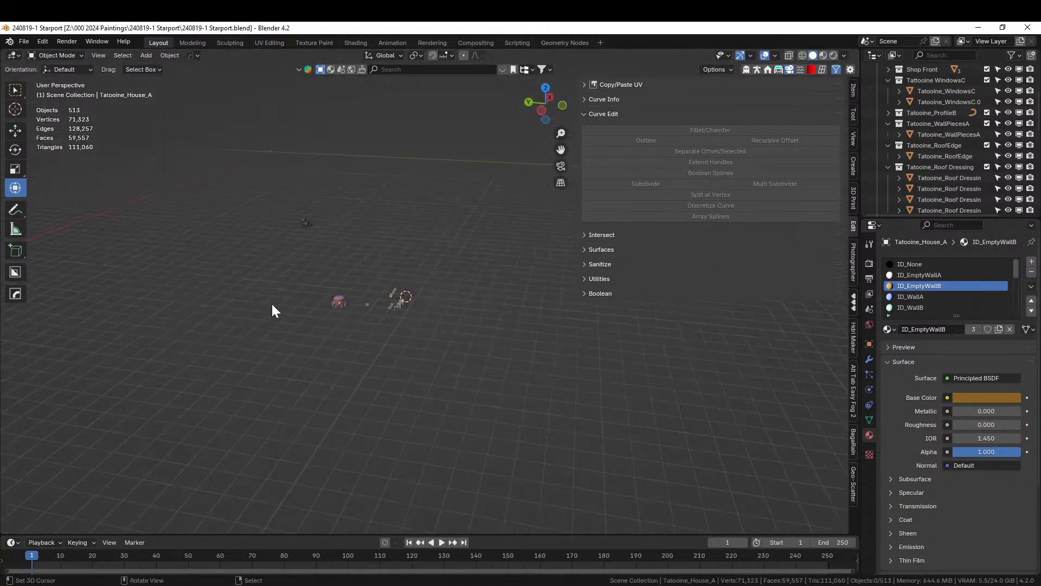
middle_click_drag(272, 304, 461, 371, "shift")
scroll(462, 371, "down", 9)
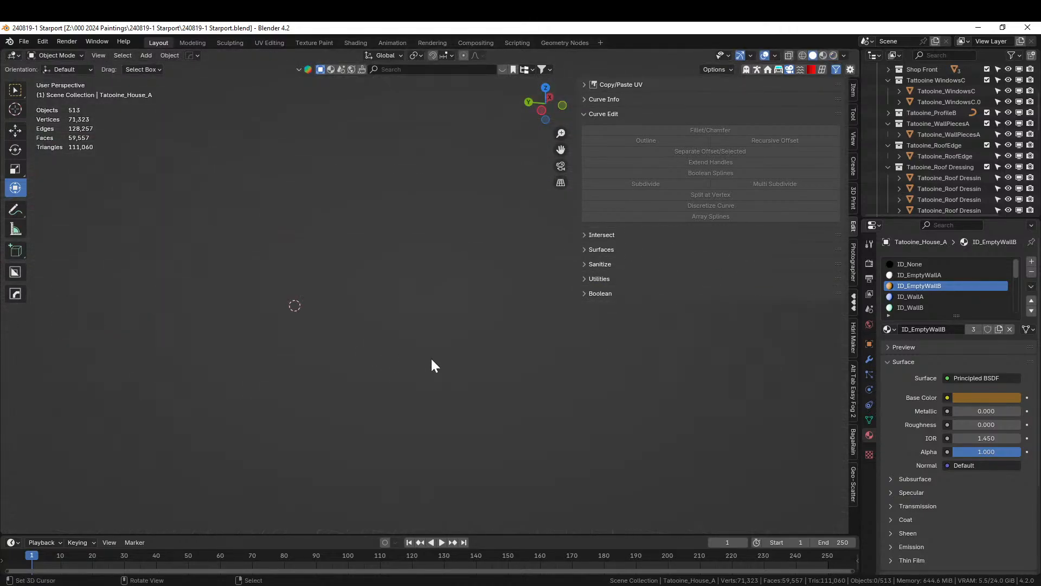
key("KP_7")
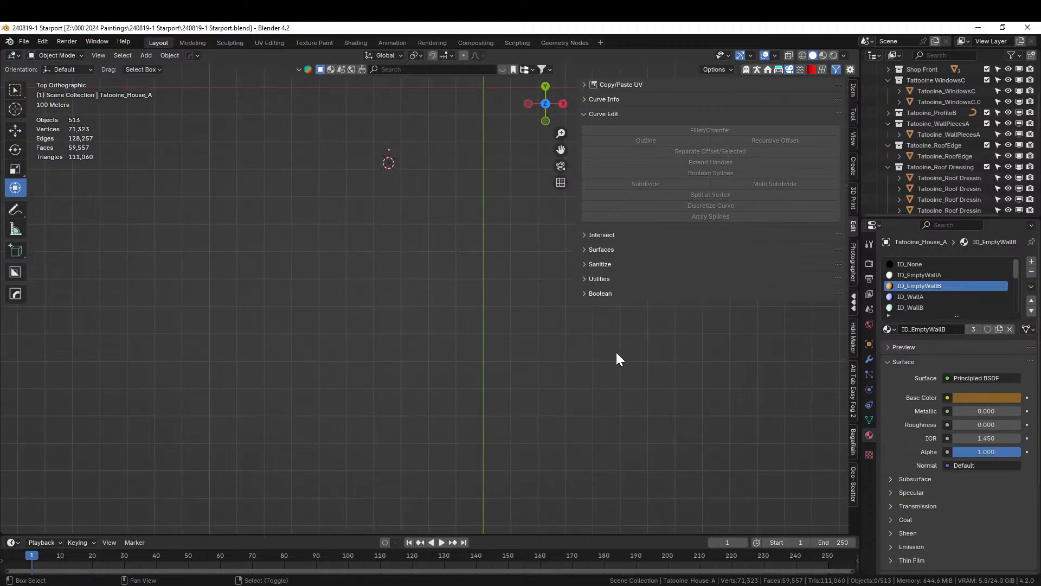
middle_click_drag(616, 359, 546, 541, "shift")
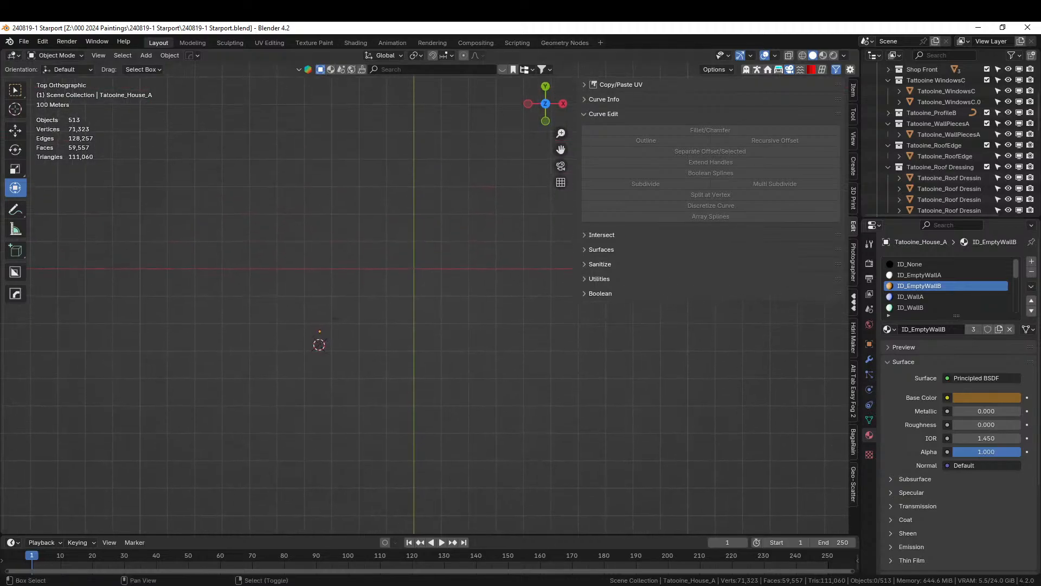
key("shift+s")
key("1")
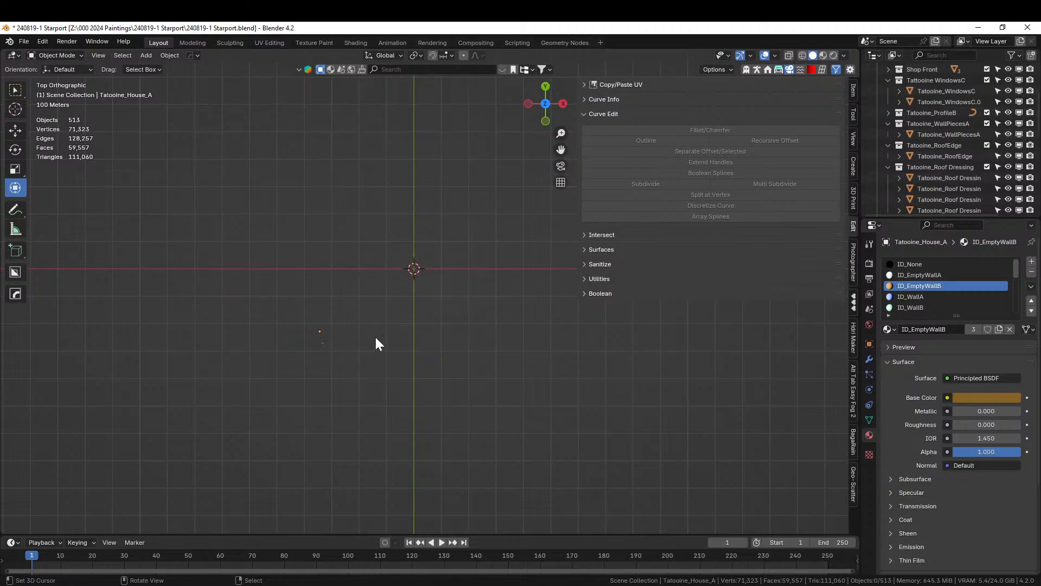
Add a mesh circle at the world origin.
key("shift+a")
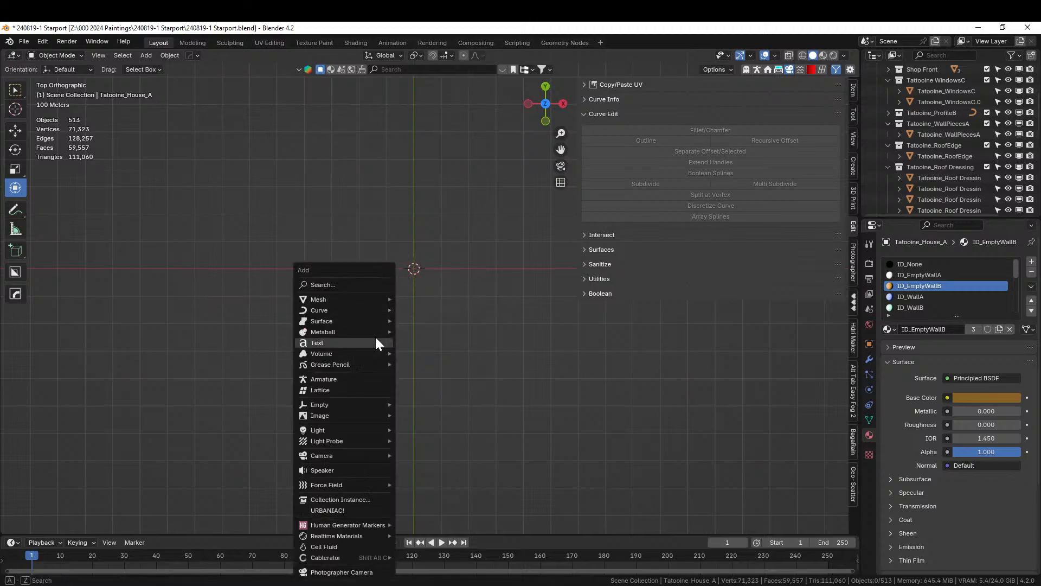
mouse_move(360, 298)
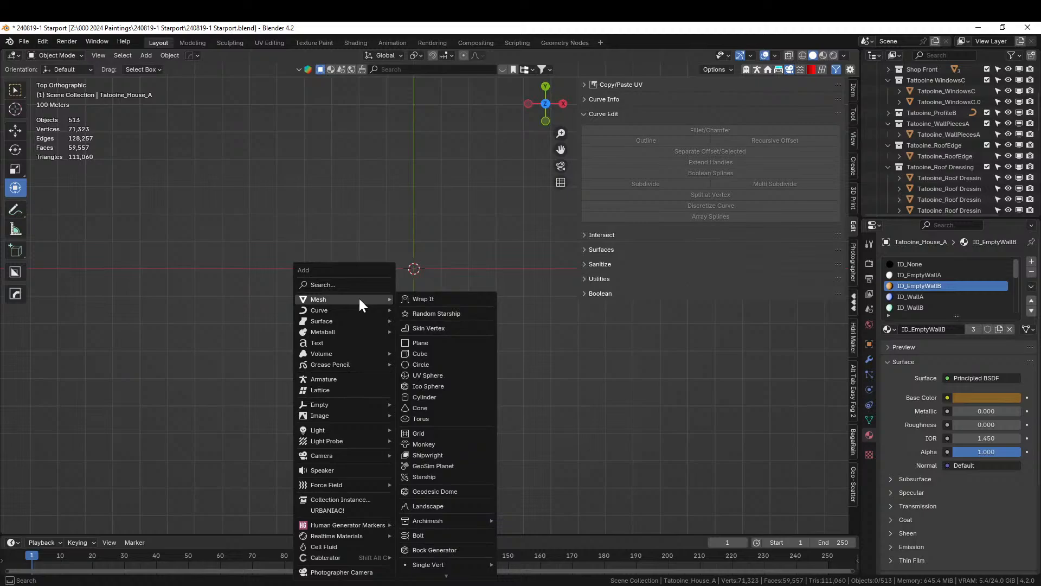
left_click(445, 368)
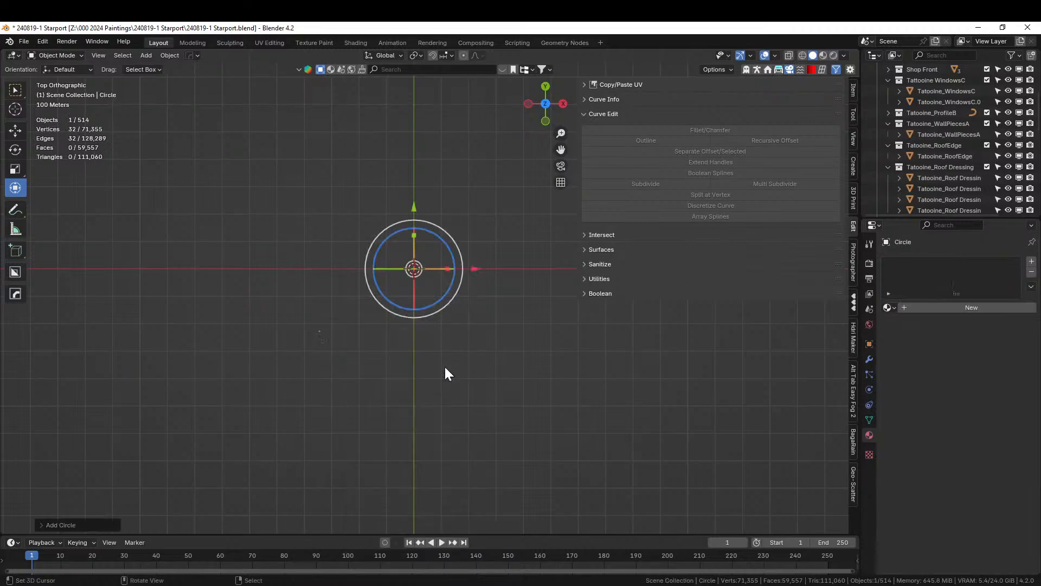
Set the circle's X and Y dimensions to 200 m.
left_click(851, 91)
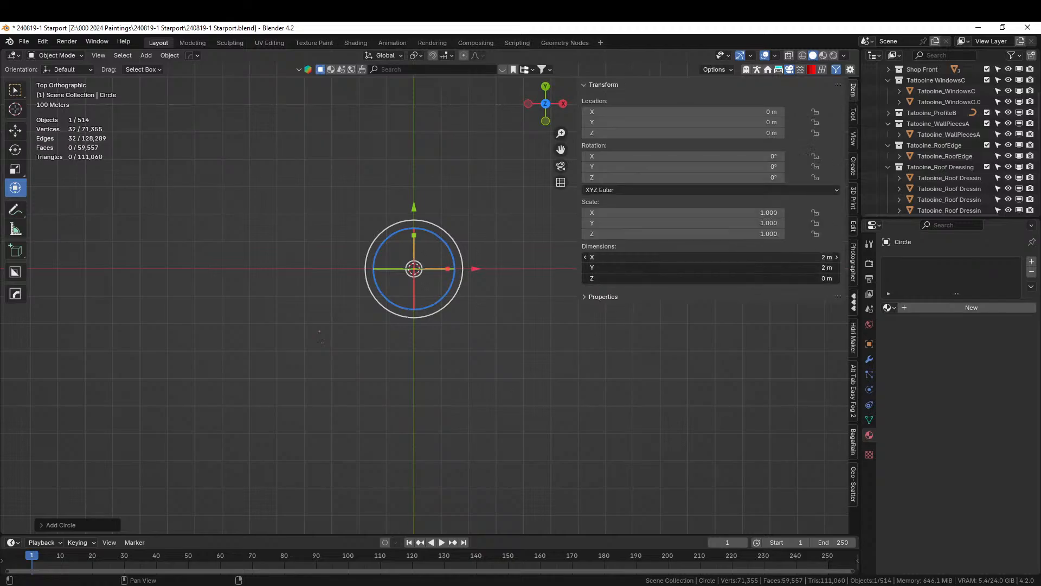
left_click_drag(710, 257, 711, 279)
key("Escape")
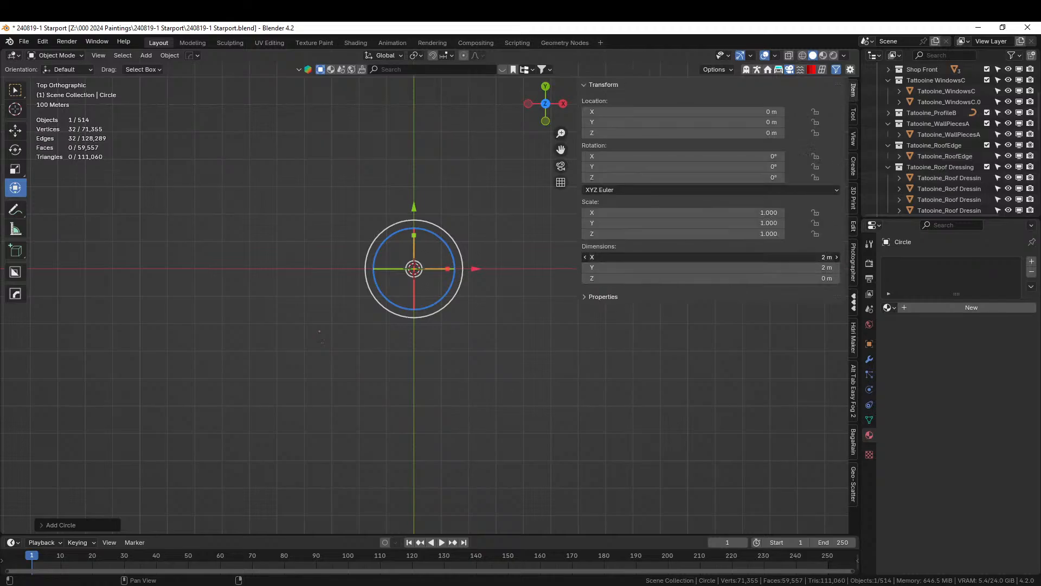
left_click_drag(710, 257, 711, 268)
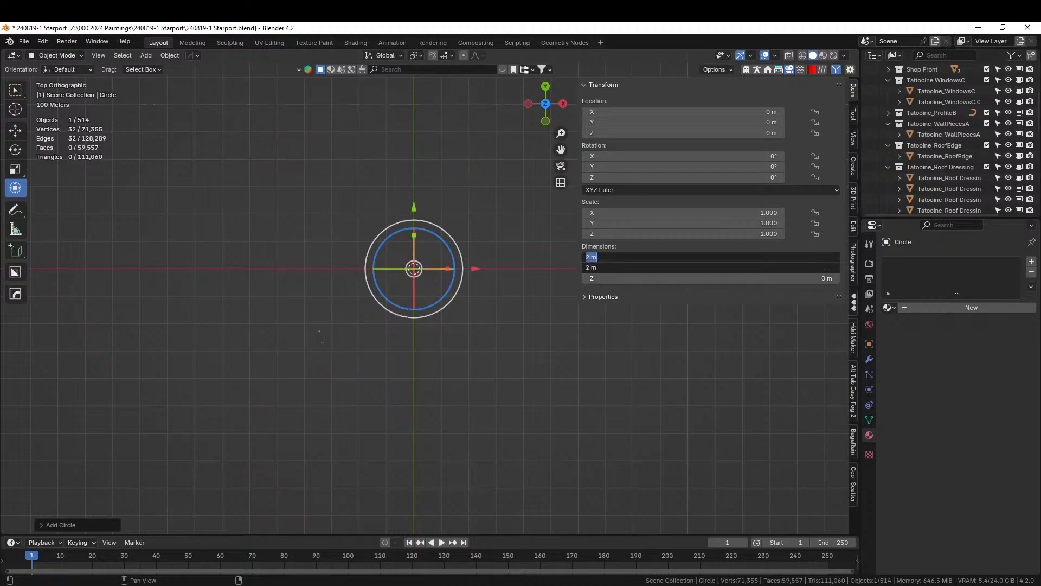
type("200m")
key("Return")
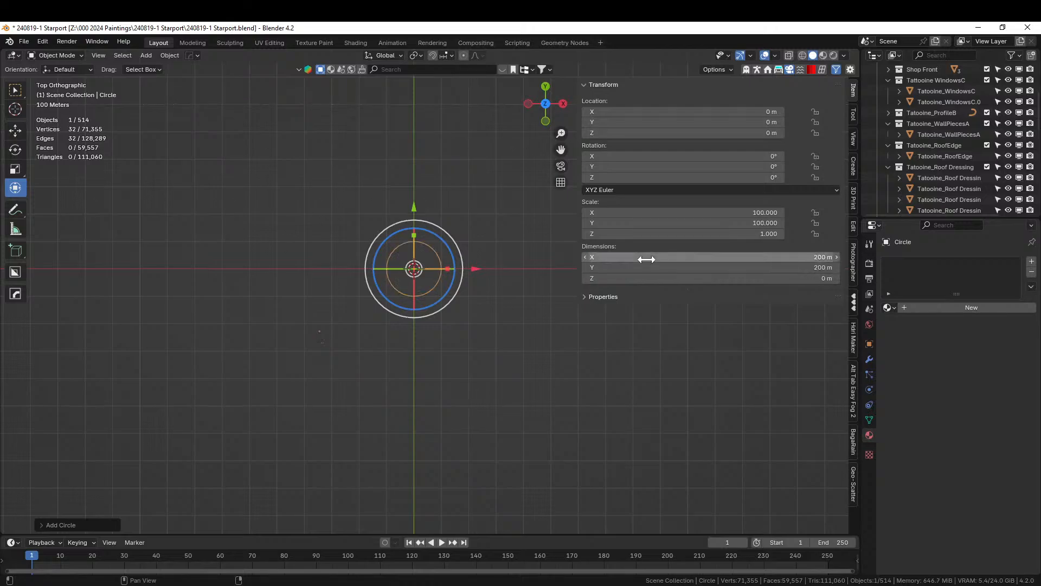
Apply the circle's rotation and scale so its resized shape becomes the base geometry.
scroll(435, 233, "up", 5)
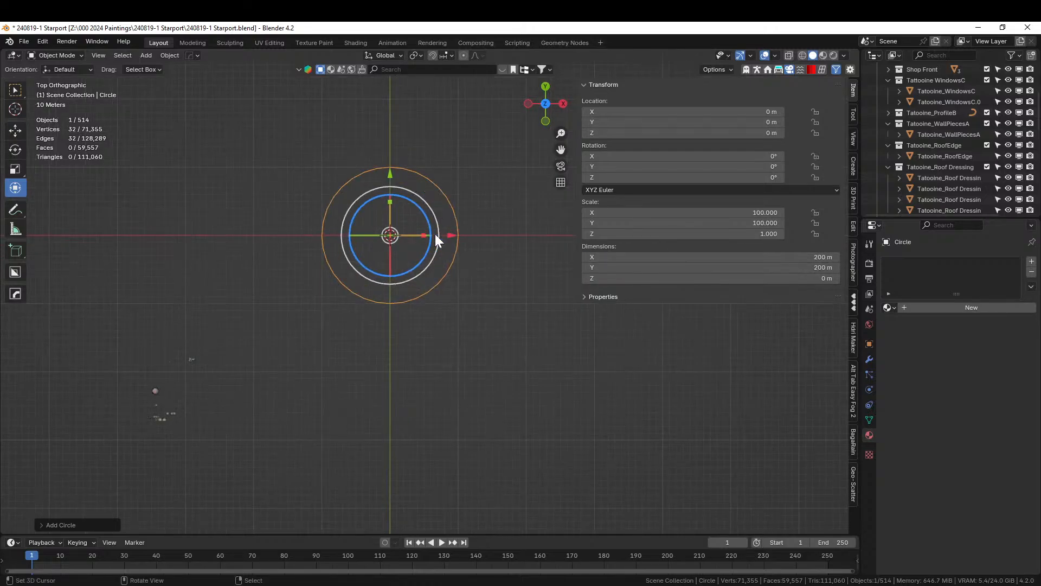
scroll(435, 233, "up", 2)
middle_click_drag(431, 234, 443, 329, "shift")
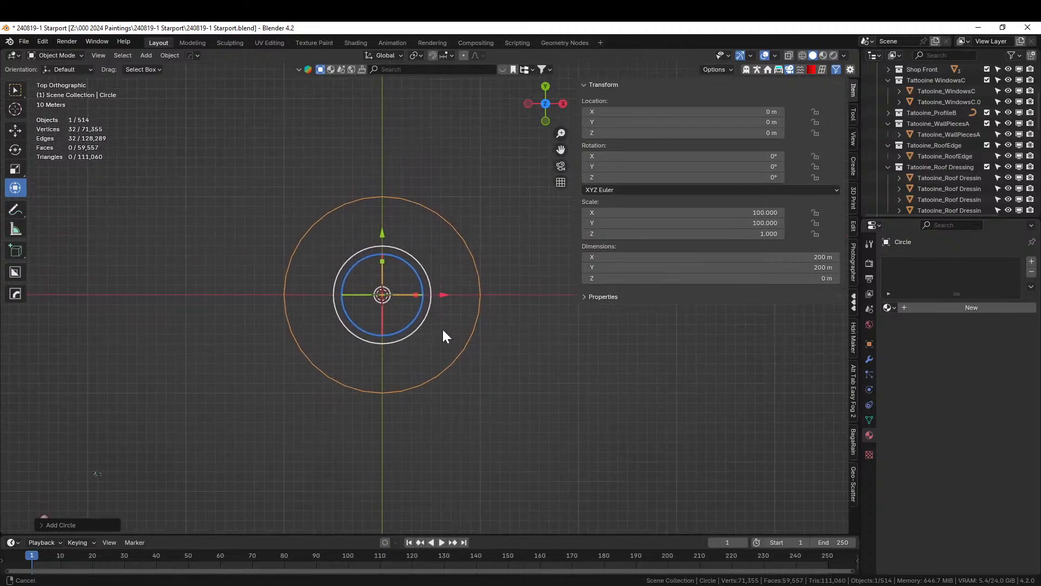
scroll(449, 318, "up", 2)
key("ctrl+a")
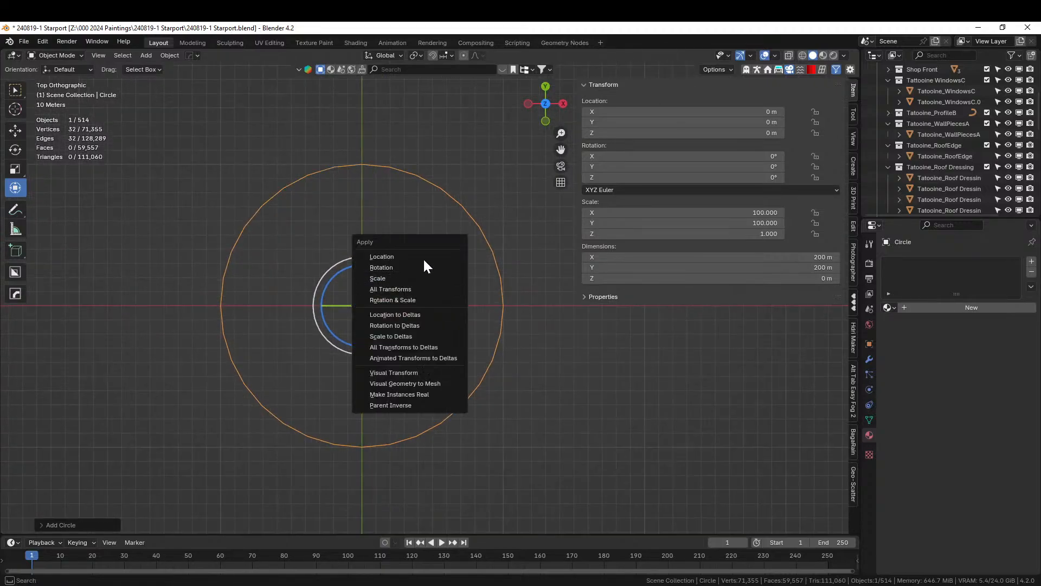
left_click(416, 295)
Fill the circle with a single face in Edit Mode.
key("Tab")
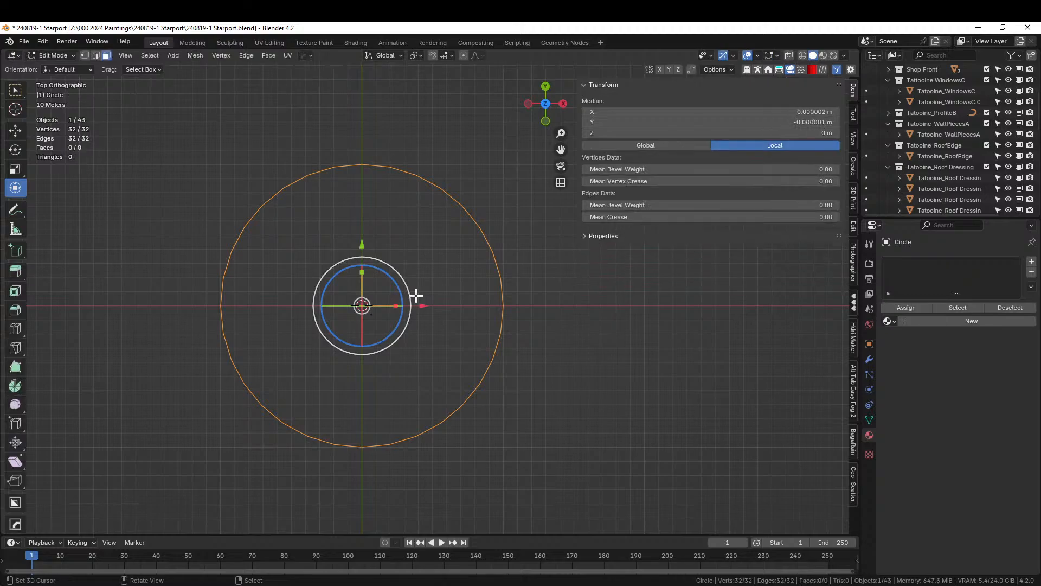
key("f")
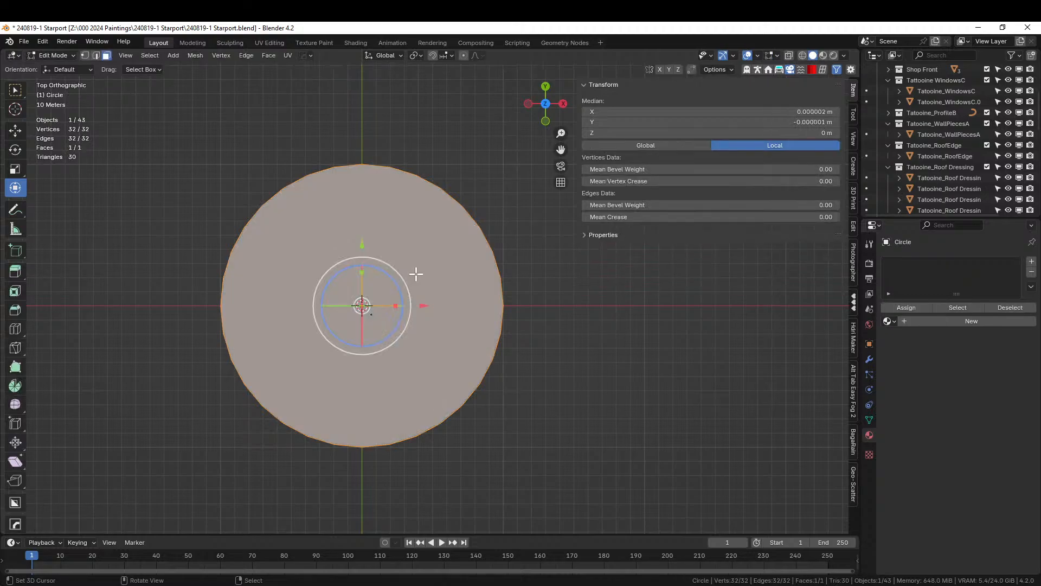
middle_click_drag(415, 274, 580, 254)
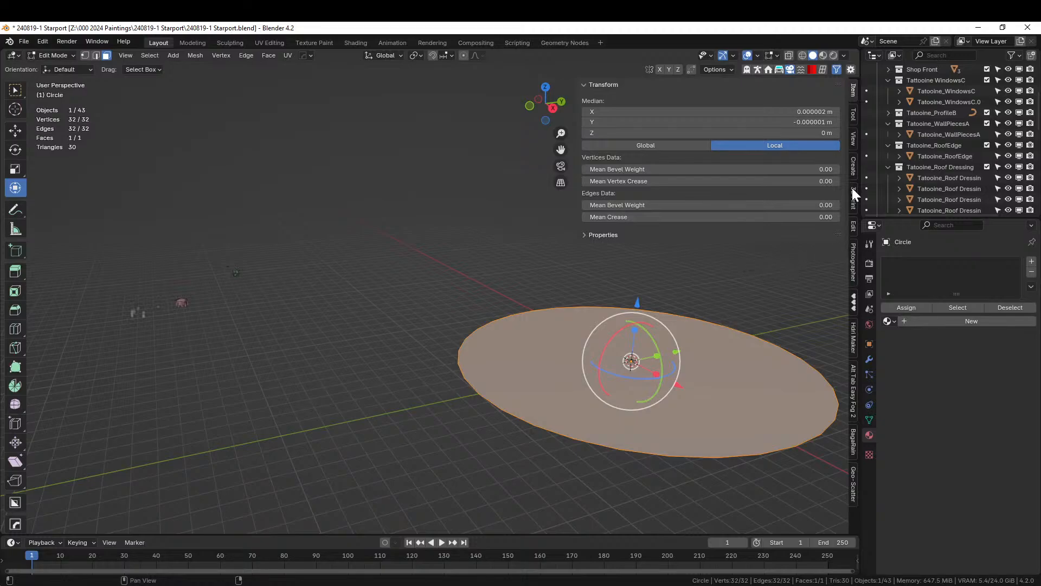
Try scaling the filled circle uniformly by a factor of 1.5.
key("s")
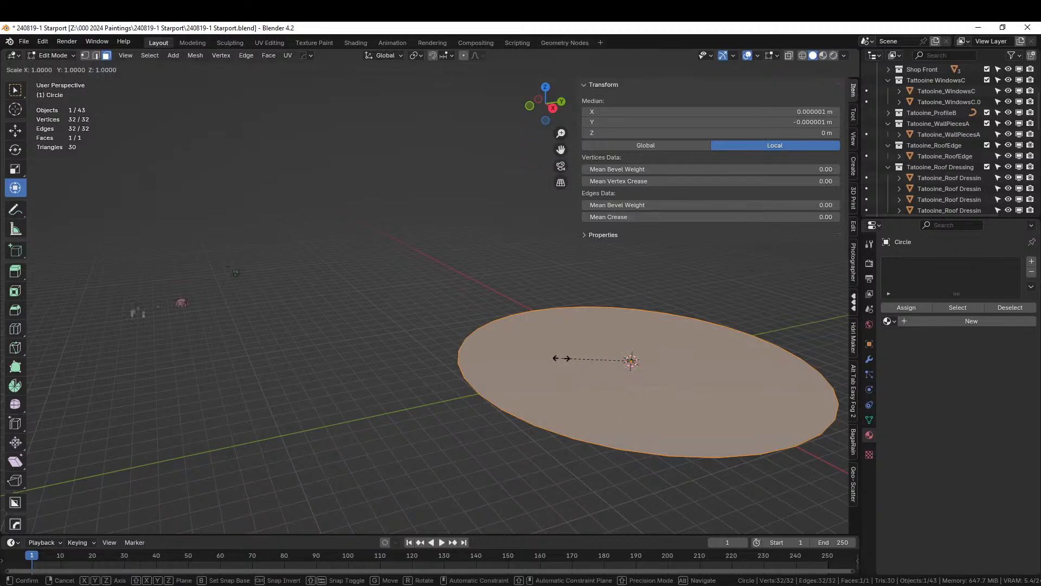
type("1.5")
key("Return")
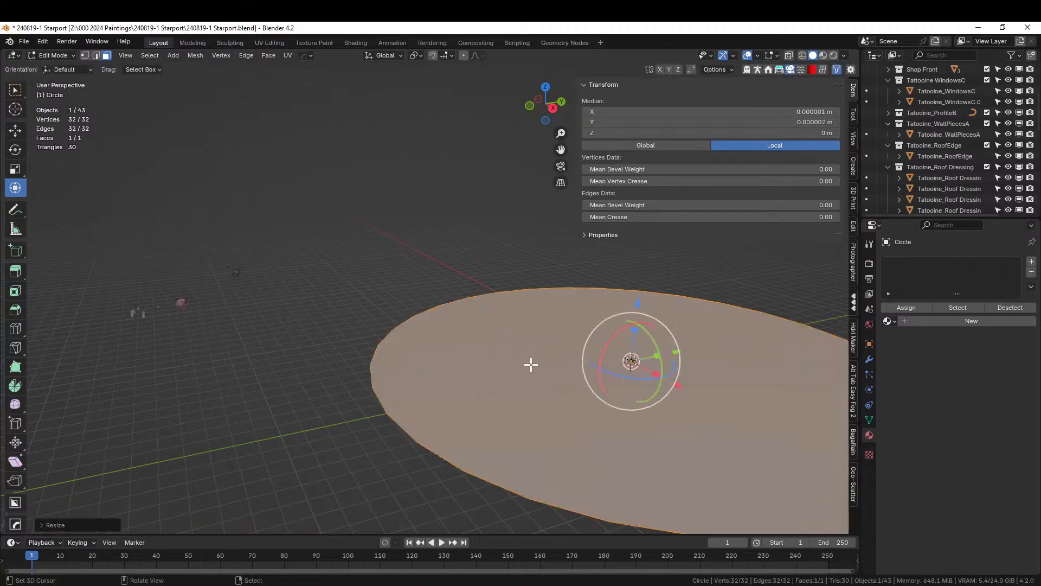
left_click(41, 524)
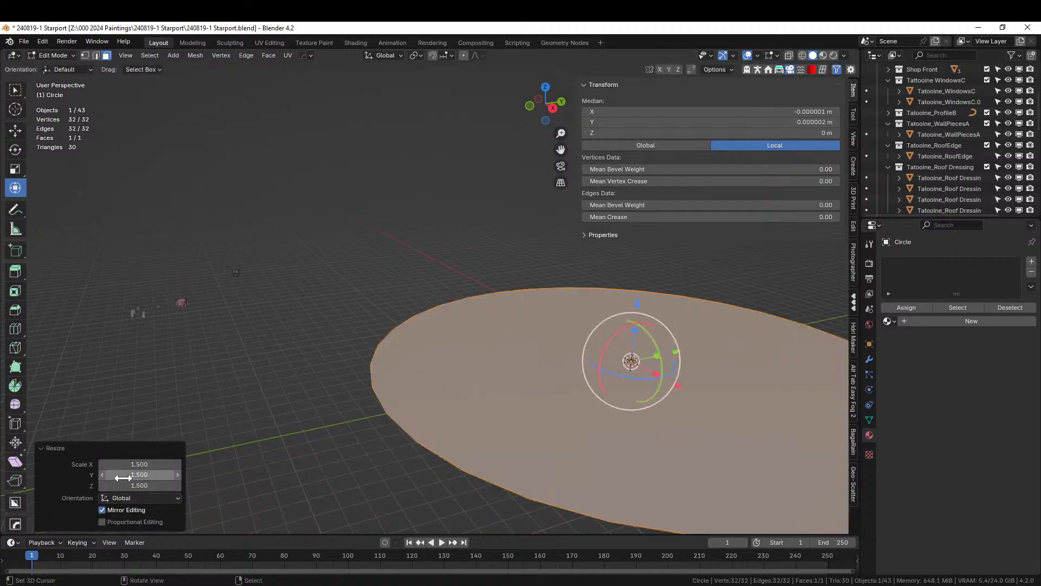
left_click_drag(124, 465, 151, 465)
key("ctrl+z")
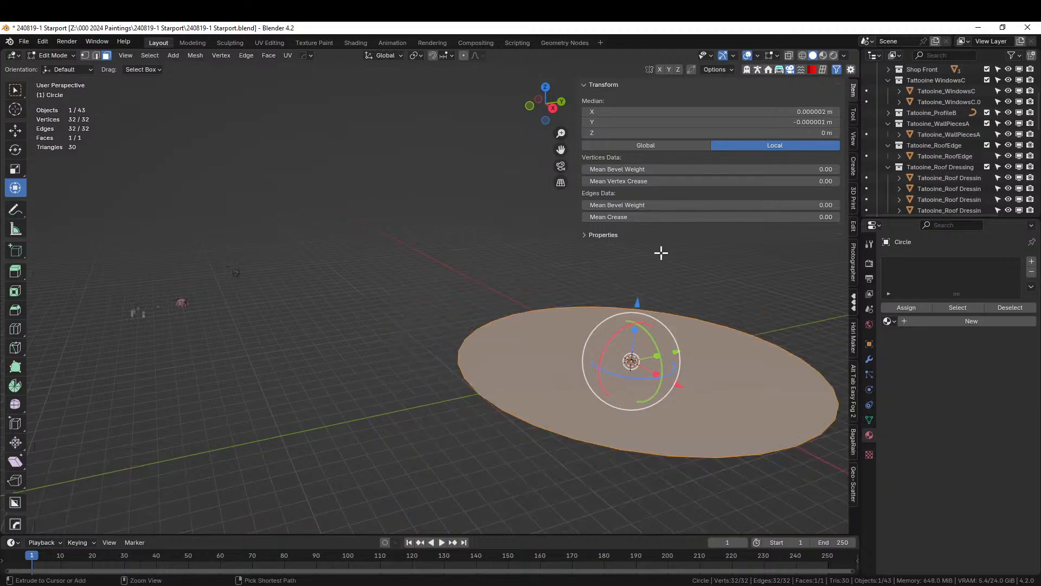
Scale the filled circle by a factor of 2 in Edit Mode and return to Object Mode in top view.
key("s")
key("2")
key("Return")
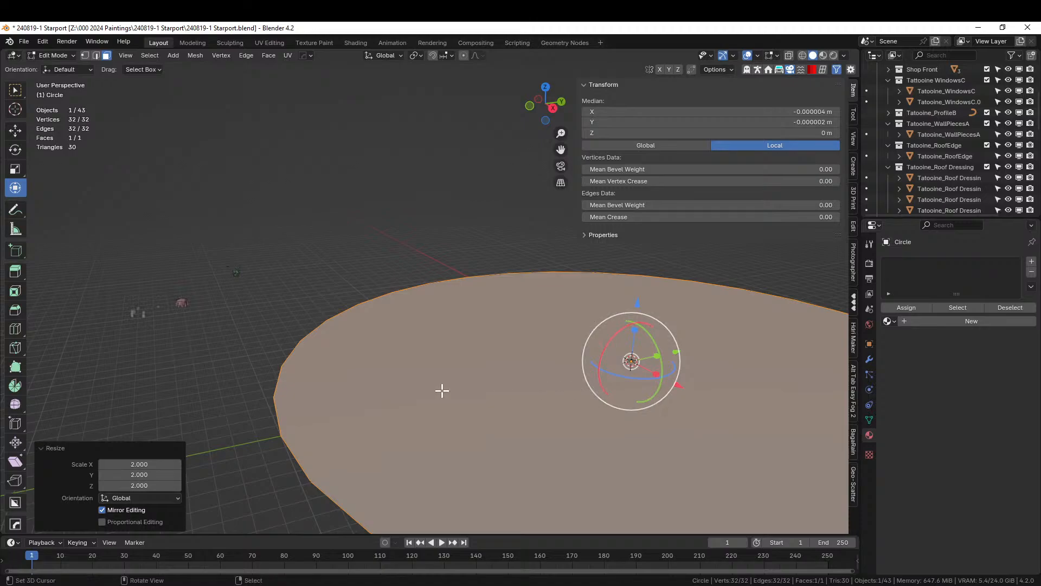
middle_click_drag(442, 390, 487, 423)
key("Tab")
scroll(497, 403, "down", 4)
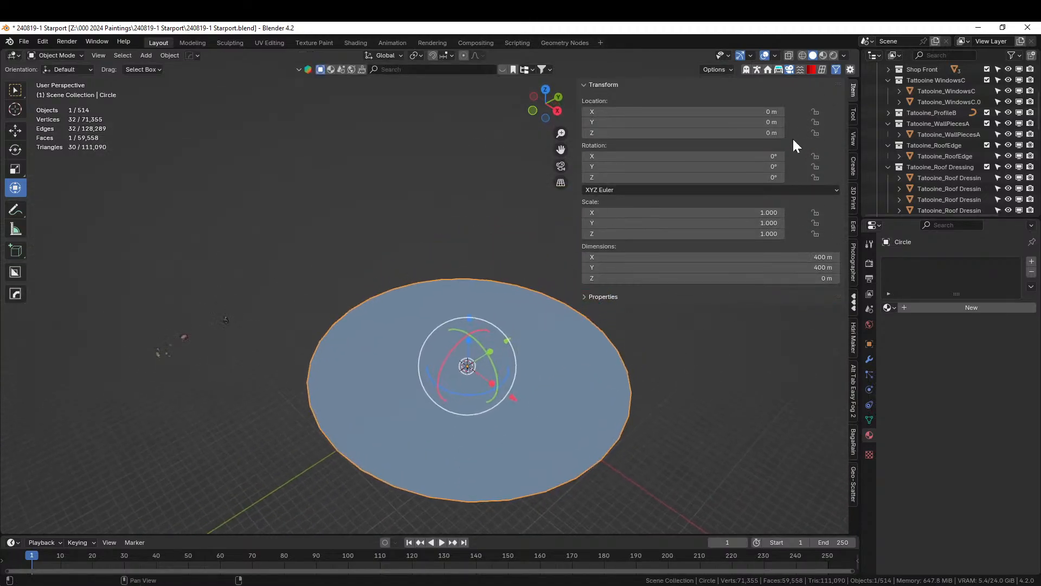
middle_click_drag(555, 353, 605, 361)
key("KP_7")
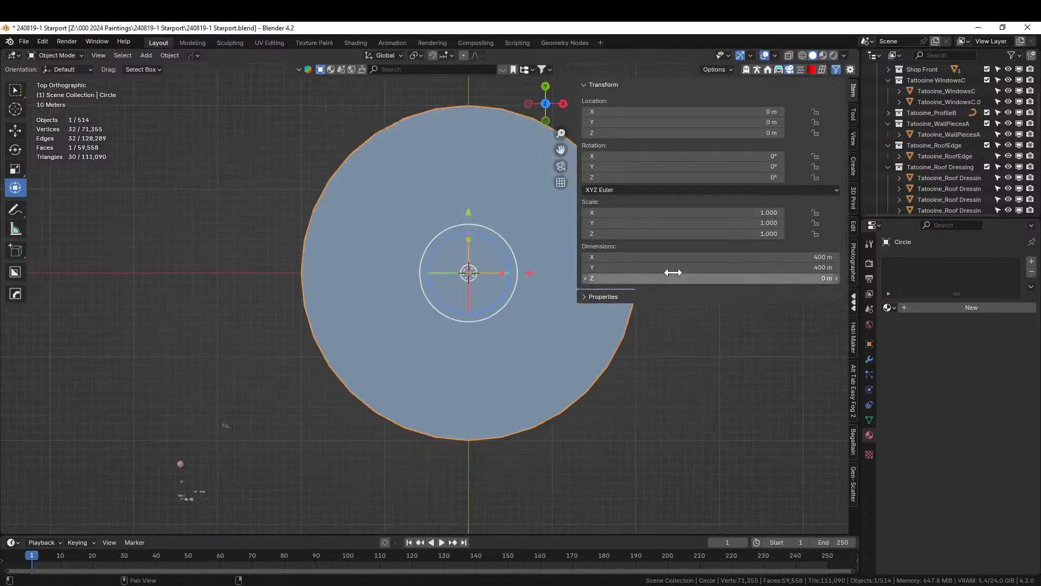
Remesh the filled disc with Quad Remesher using a quad count of 200.
left_click_drag(578, 170, 668, 182)
middle_click_drag(553, 217, 496, 305, "shift")
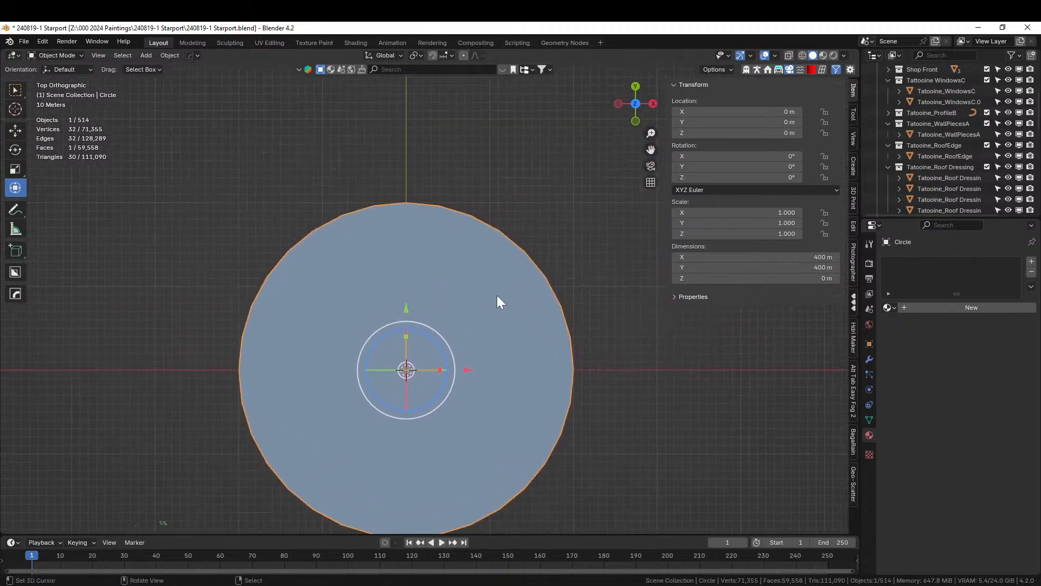
left_click(822, 70)
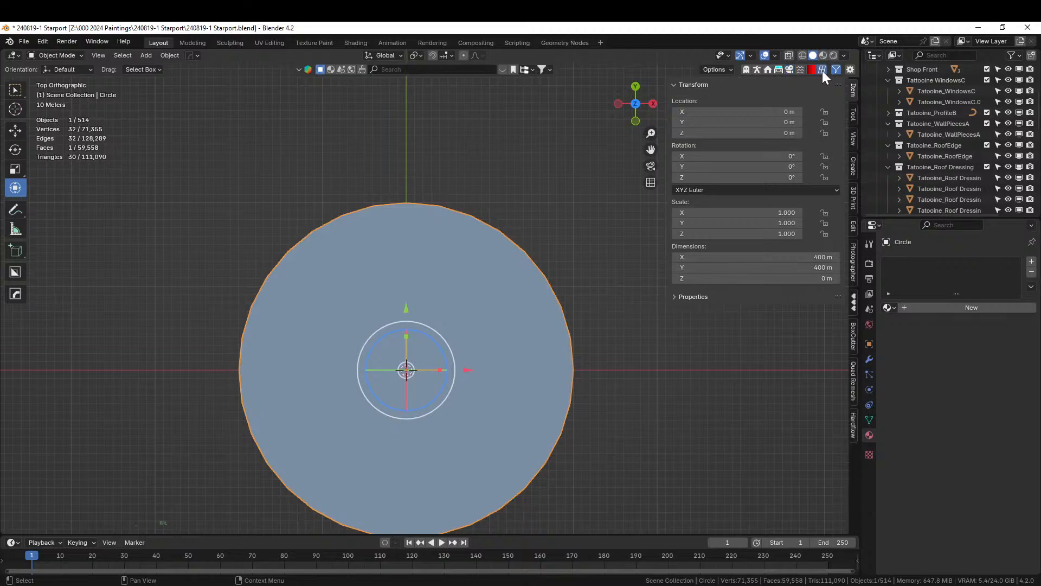
left_click(853, 376)
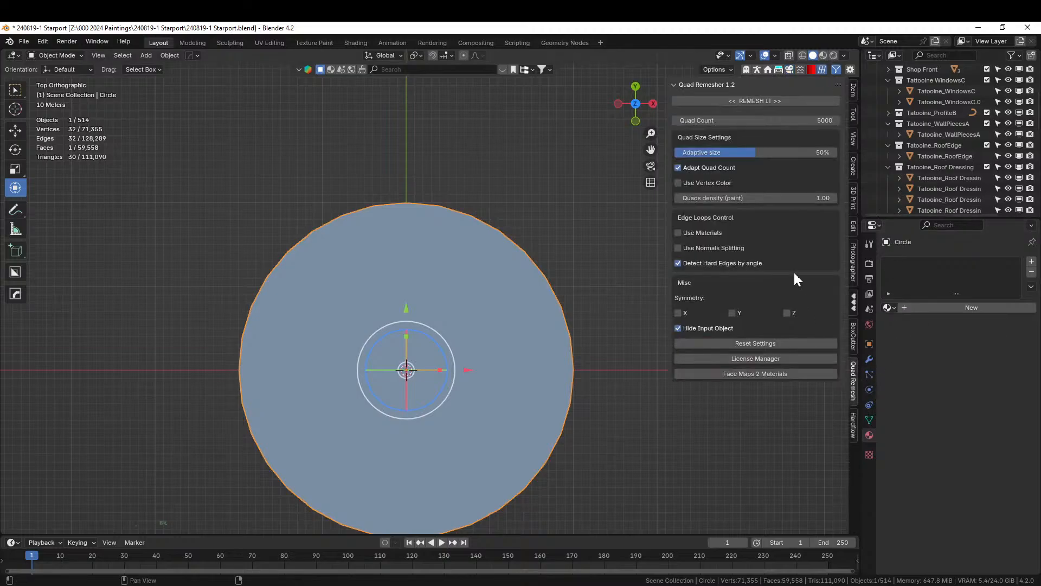
left_click(803, 116)
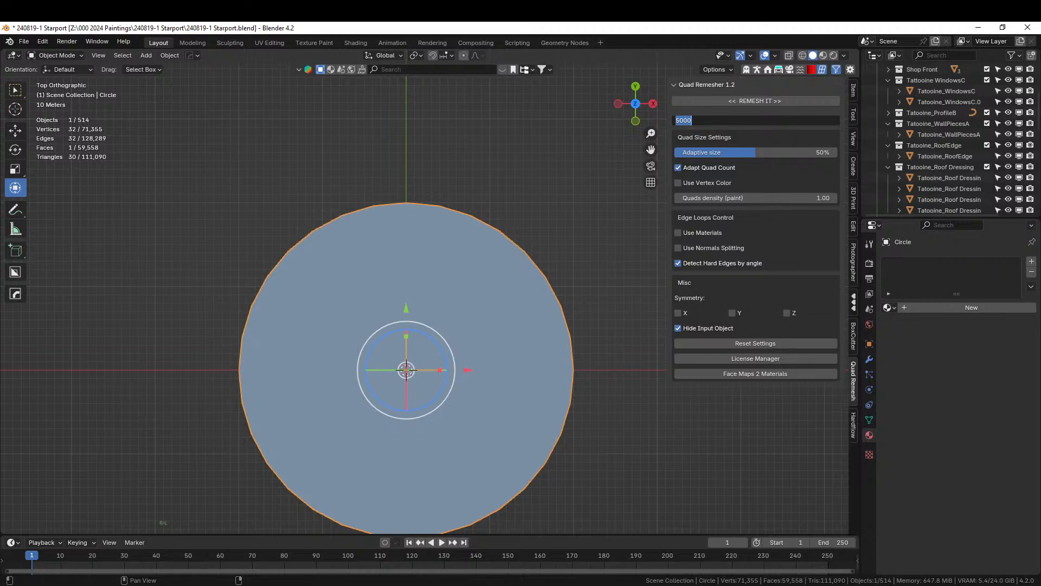
type("200")
key("Return")
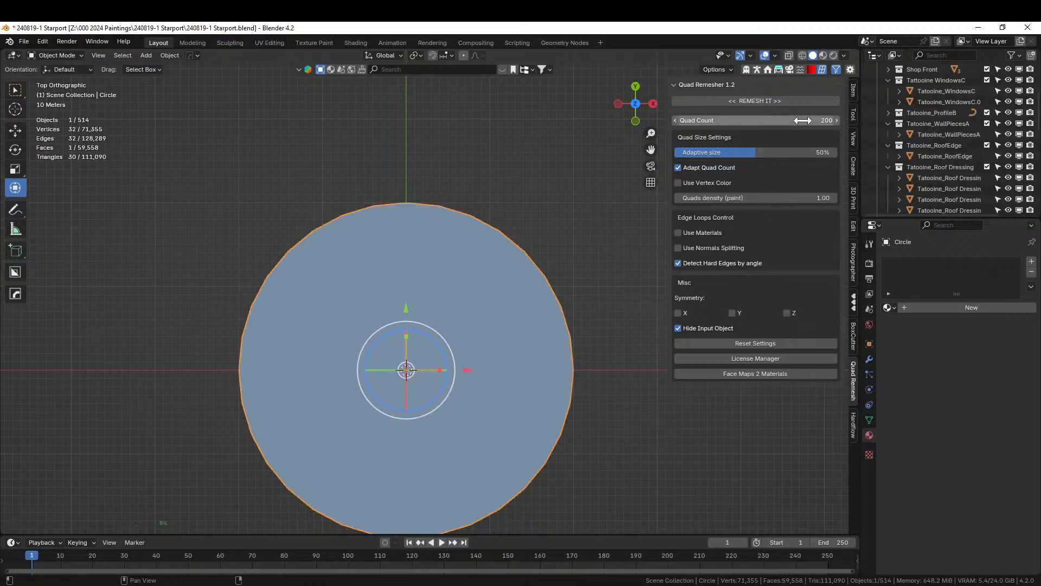
left_click(749, 97)
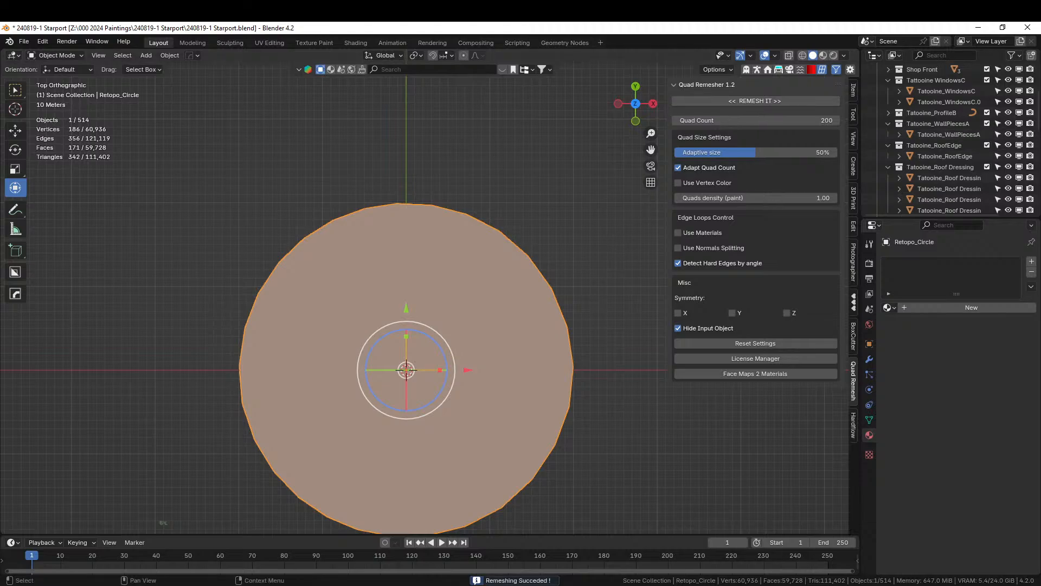
Delete the hidden original Circle object and select the remeshed Retopo_Circle.
scroll(907, 86, "up", 6)
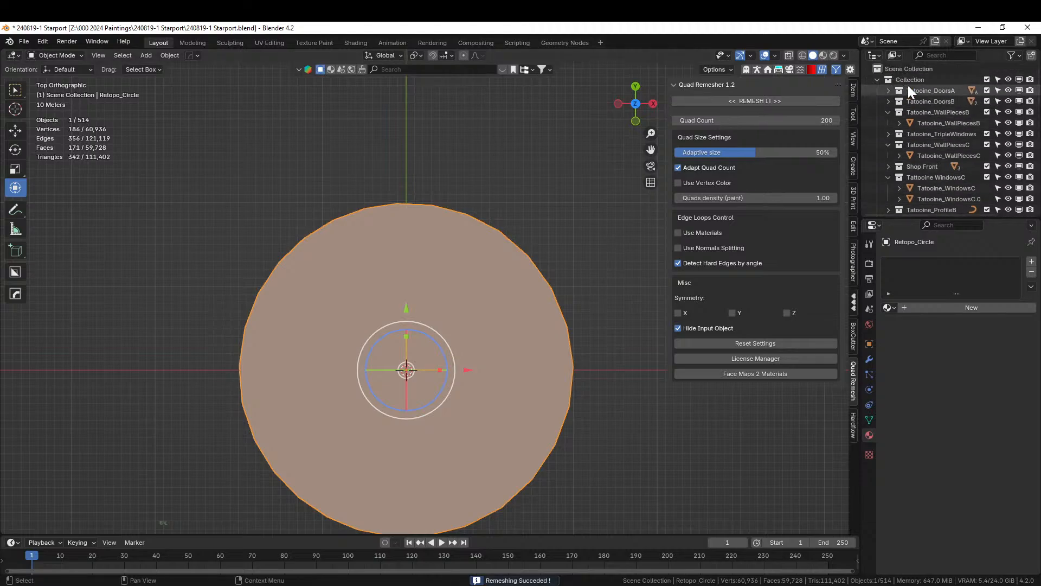
left_click(877, 79)
left_click(911, 123)
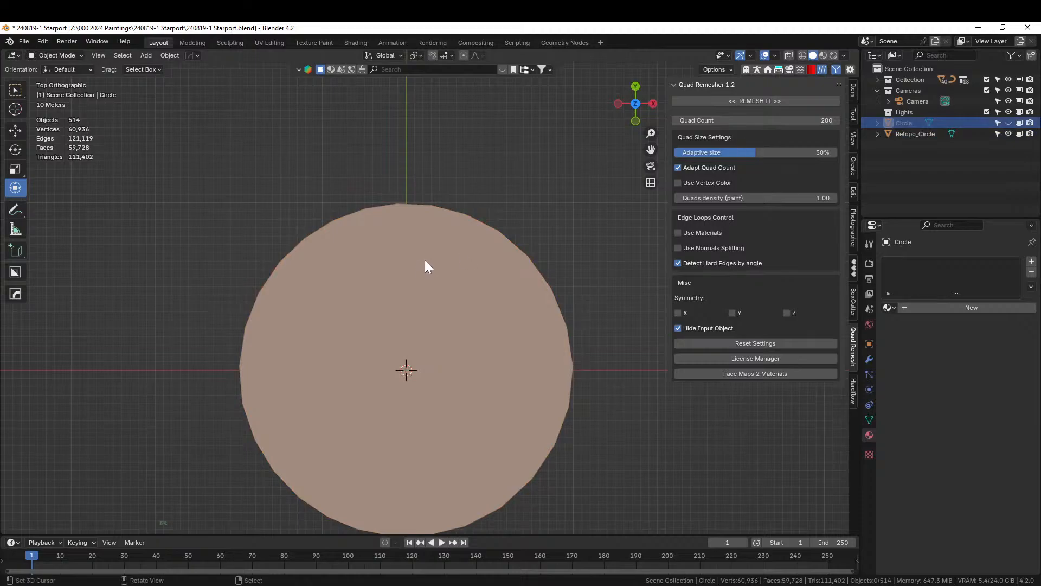
right_click(425, 258)
left_click(904, 122)
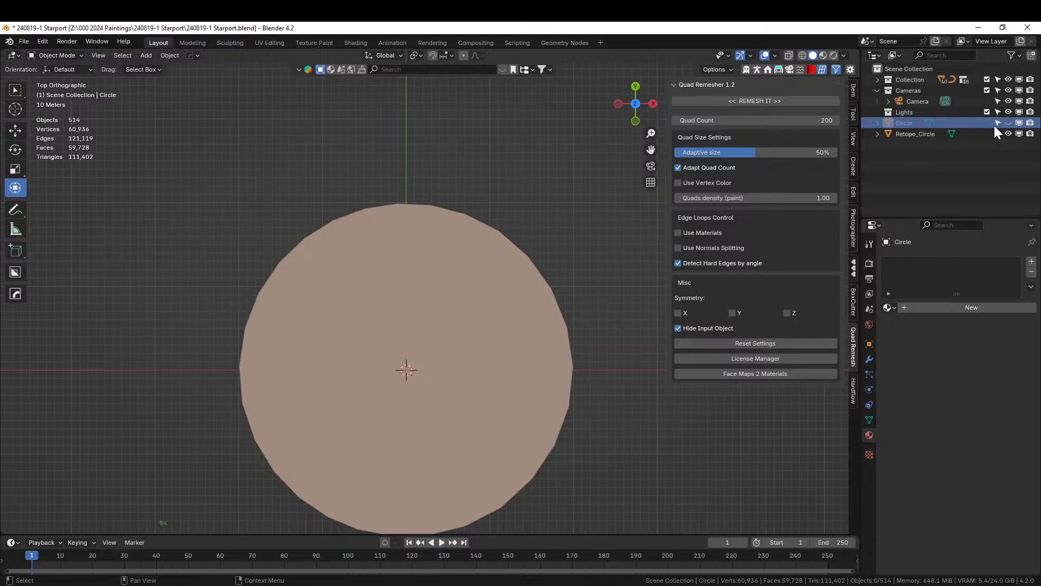
key("Delete")
left_click(891, 127)
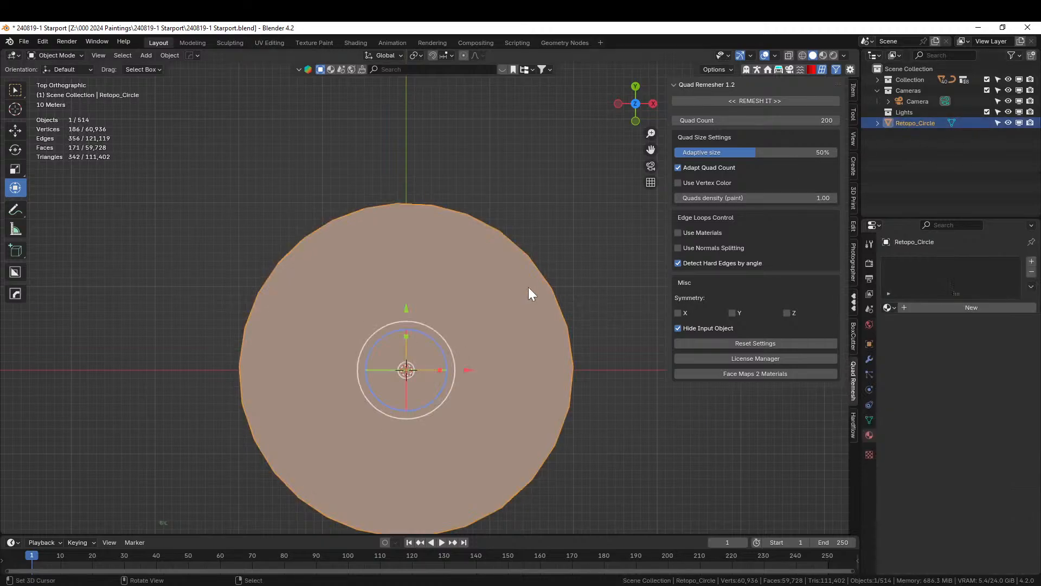
Check the disc's quad mesh in Edit Mode and add the QP_DrawTerrain modifier to it in Object Mode.
key("Tab")
middle_click_drag(493, 316, 478, 273)
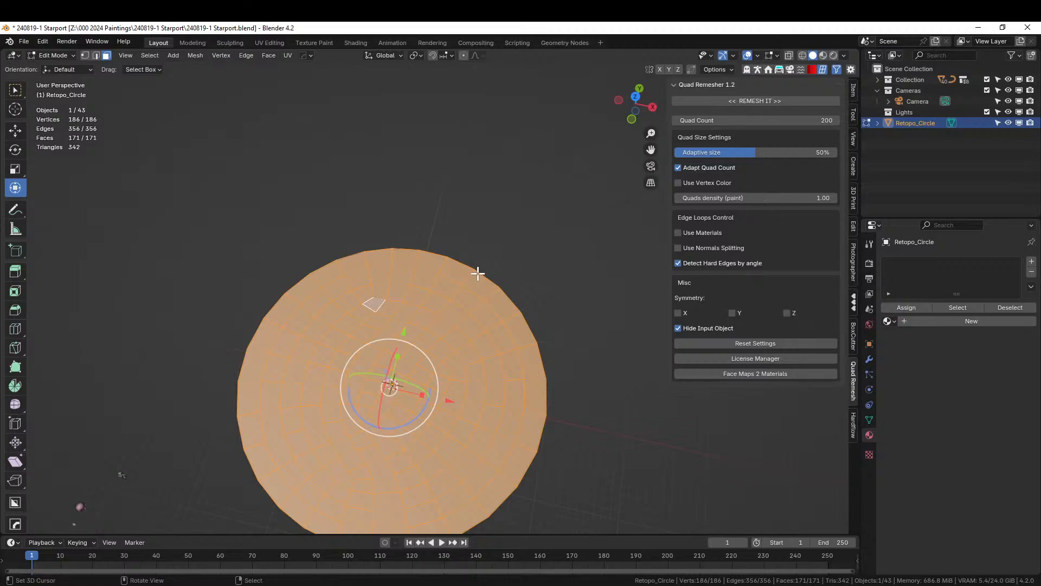
key("Tab")
middle_click_drag(430, 295, 433, 208)
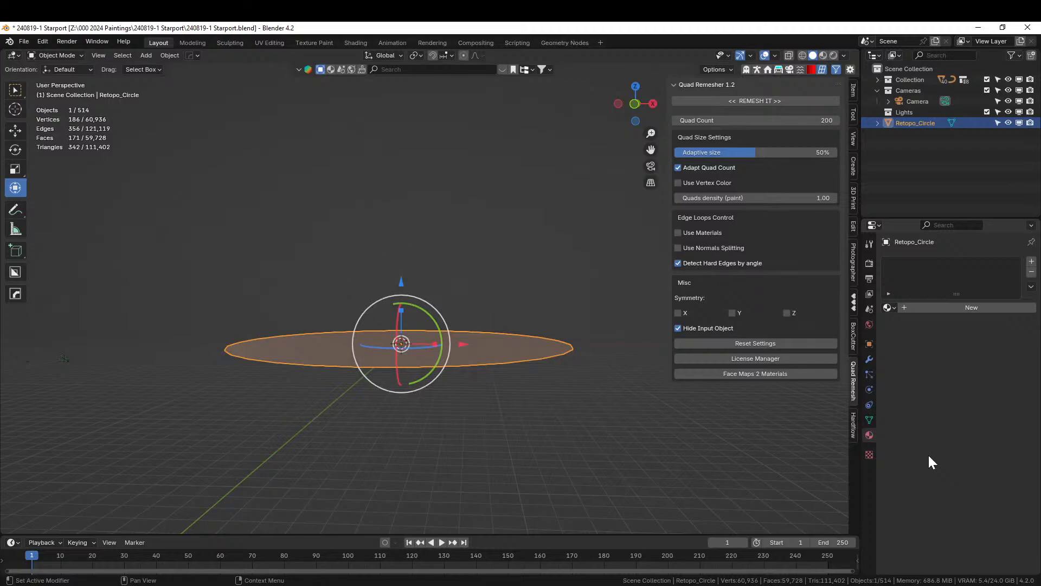
left_click(870, 360)
left_click(912, 263)
mouse_move(912, 262)
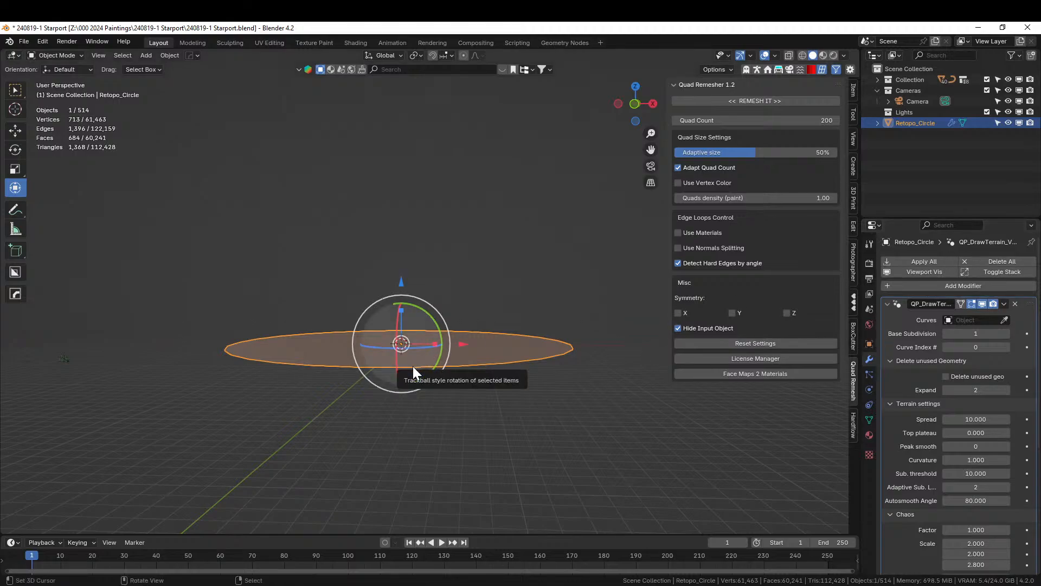
Add a Bézier curve at the world origin in top view and delete its default points in Edit Mode.
middle_click_drag(414, 371, 426, 454)
key("KP_7")
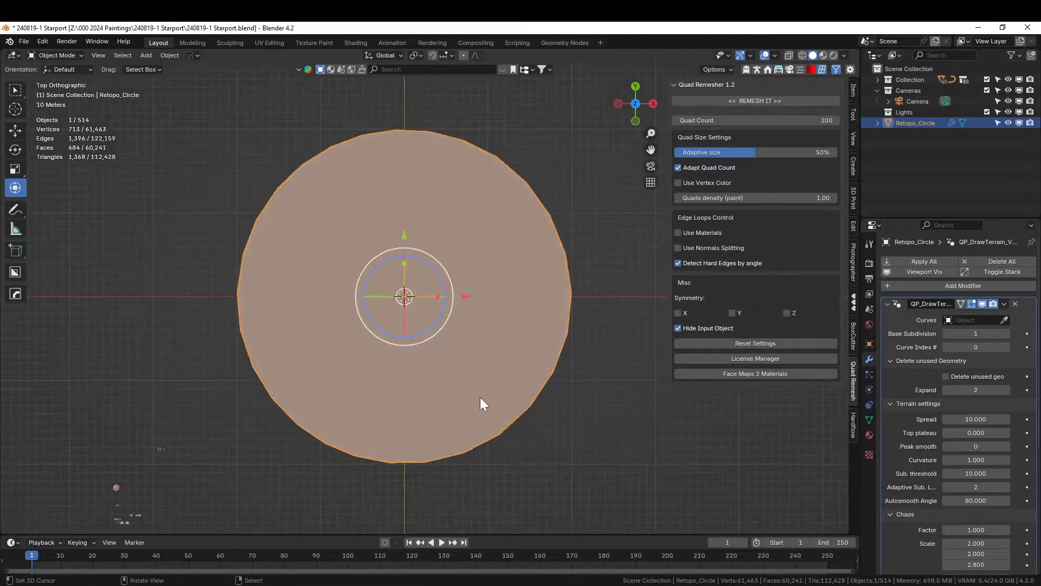
key("shift+a")
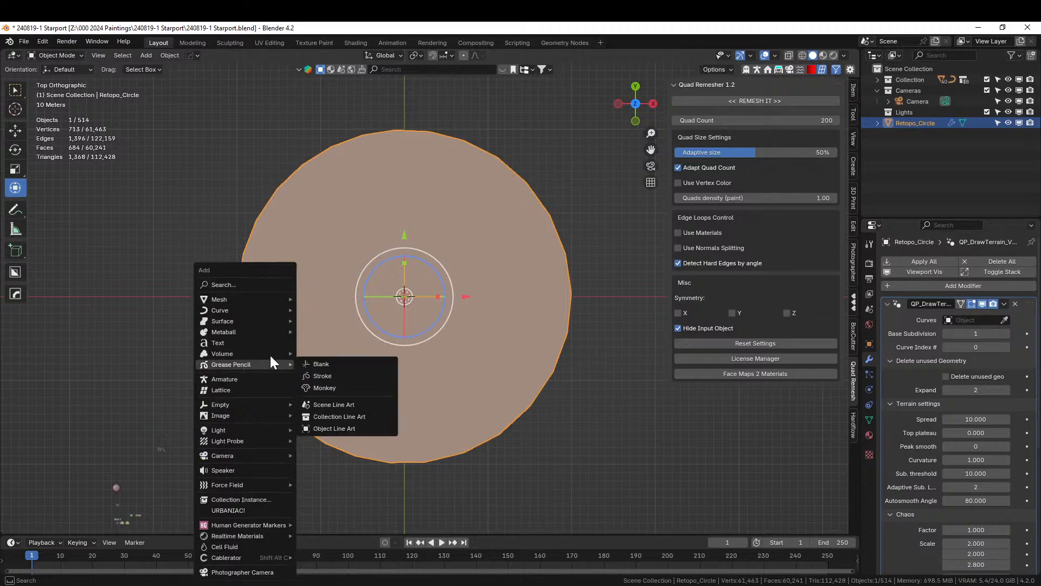
mouse_move(230, 309)
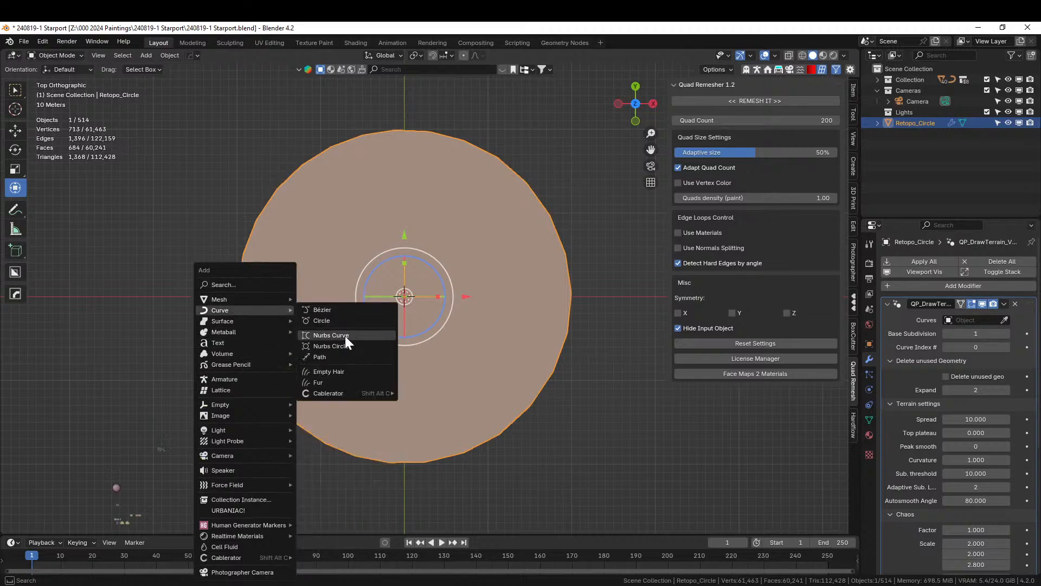
left_click(335, 313)
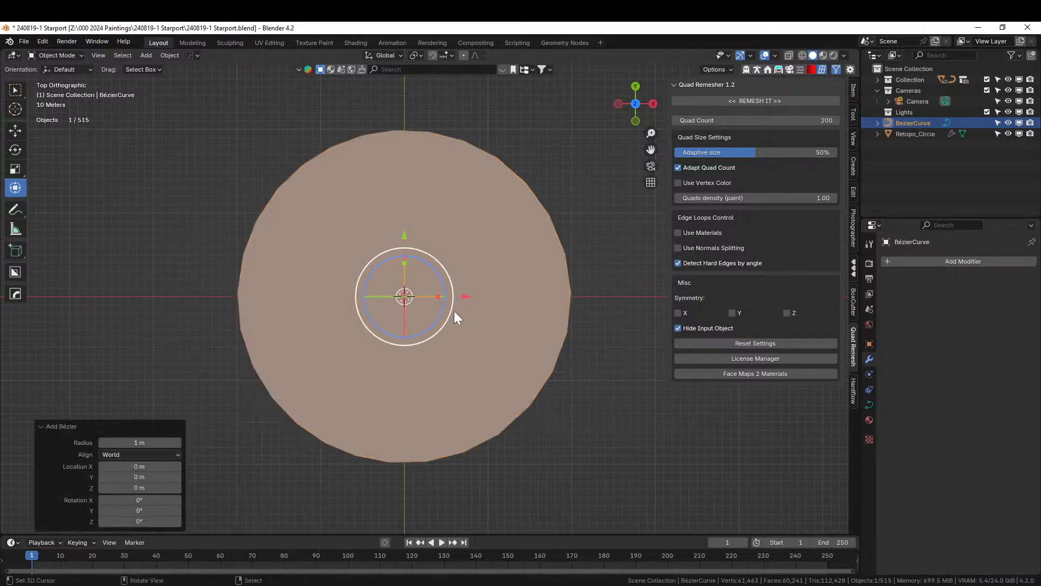
key("Tab")
key("x")
left_click(411, 303)
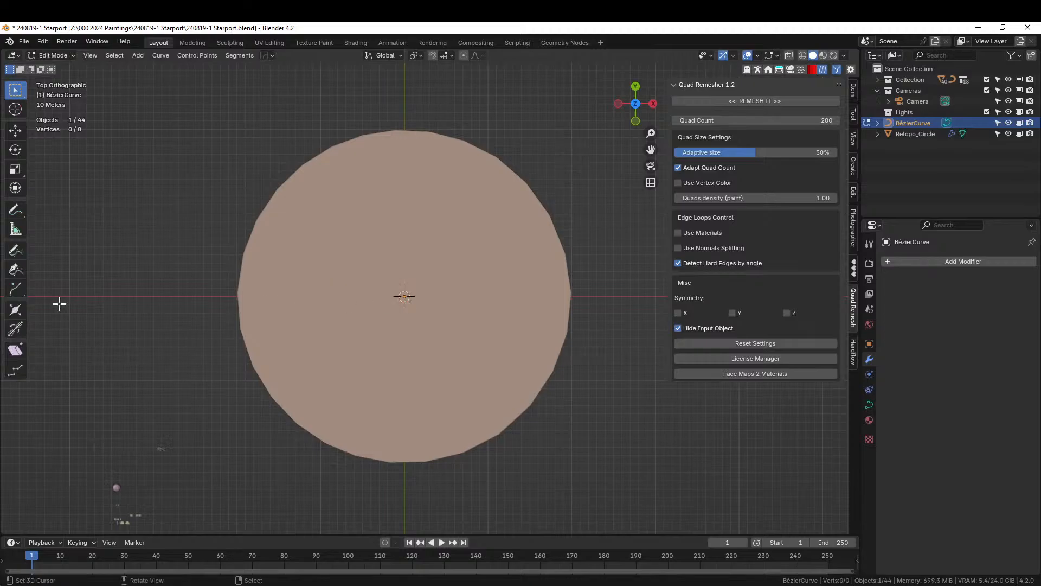
Draw a freehand, nearly closed Bézier loop around the disc's centre and return to Object Mode.
left_click(15, 250)
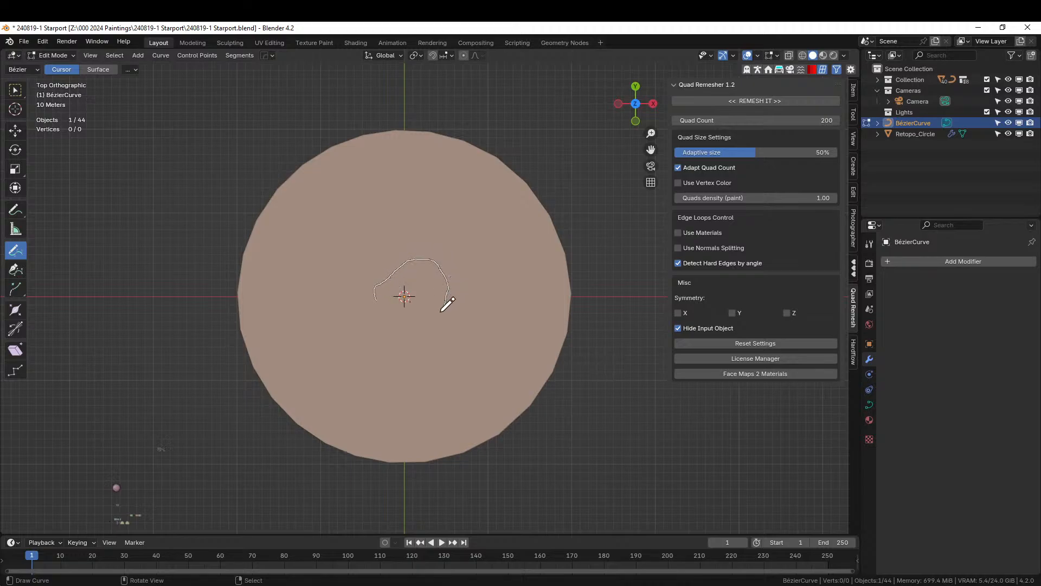
left_click_drag(386, 317, 378, 307)
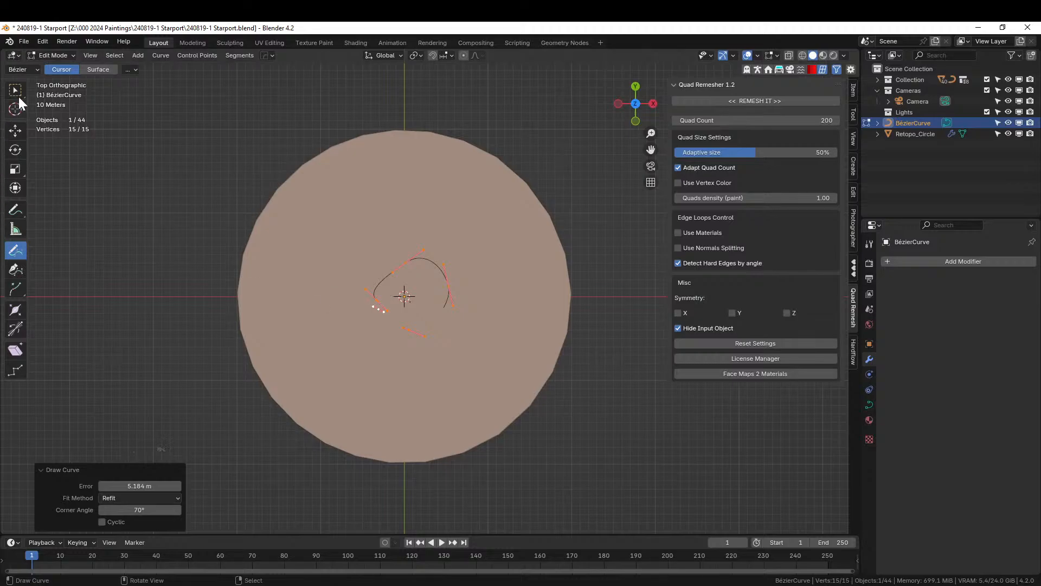
left_click(15, 187)
middle_click_drag(434, 304, 478, 296)
key("Tab")
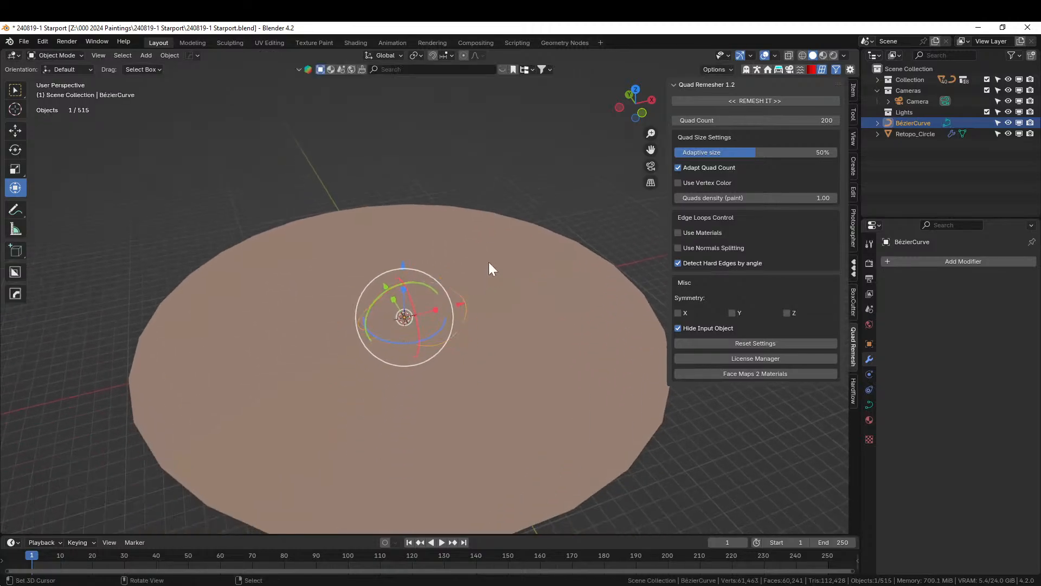
Assign BézierCurve as the Curves input of the disc's draw-terrain modifier.
left_click(488, 256)
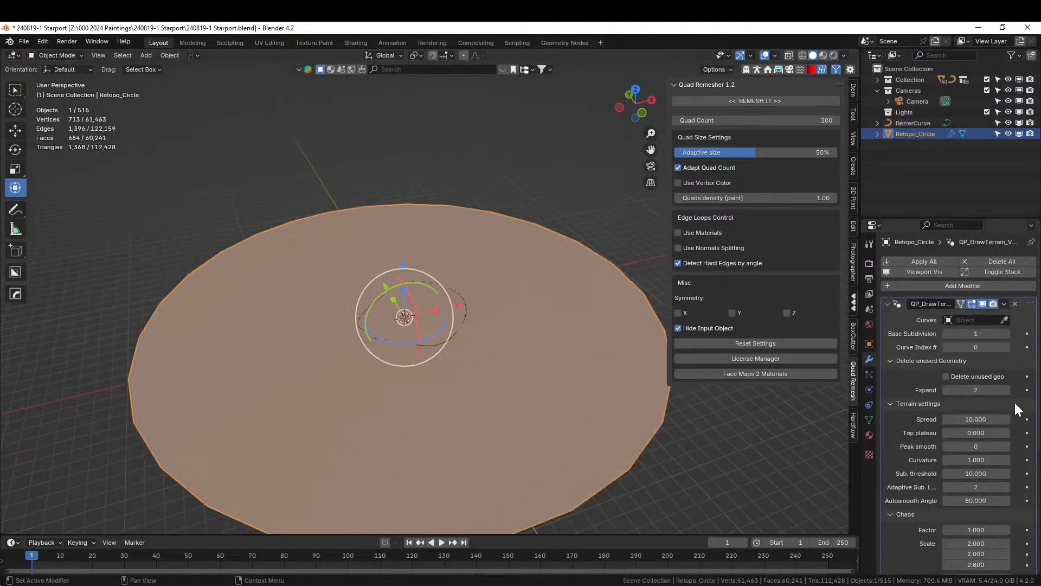
left_click(1004, 320)
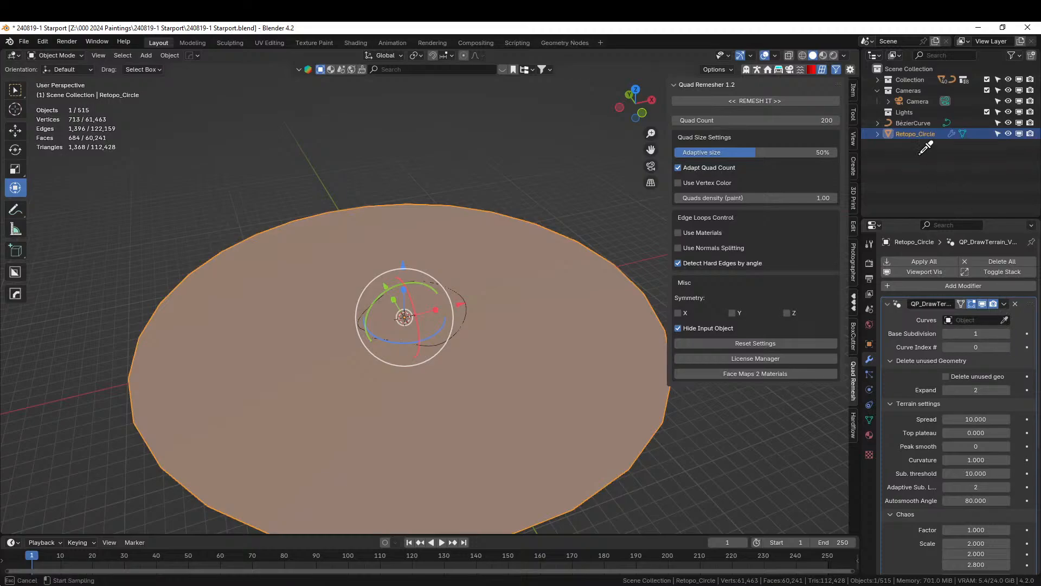
left_click(903, 122)
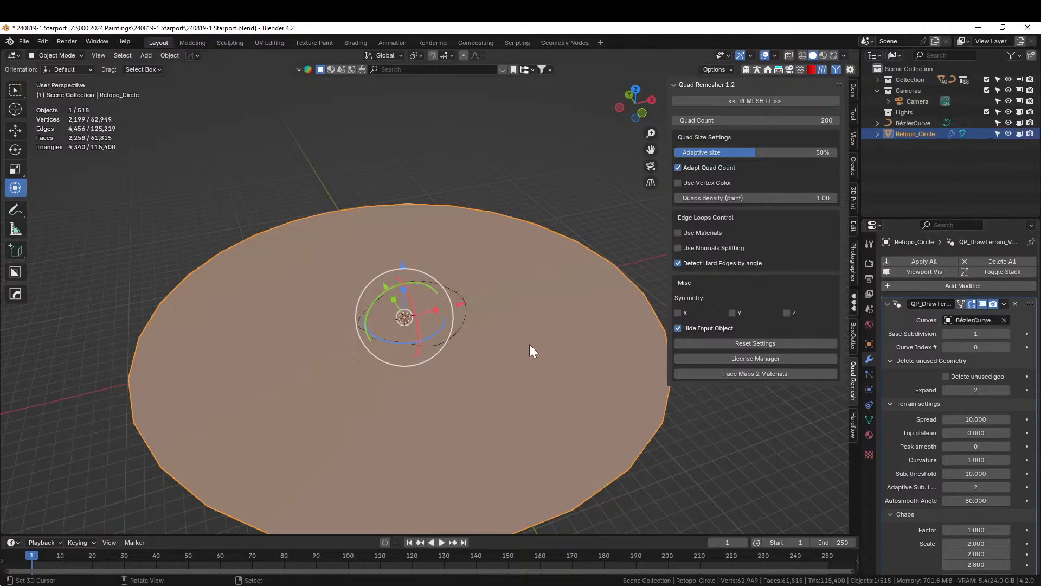
Move the Bézier curve up about 22 m along Z to raise the terrain.
left_click(461, 298)
middle_click_drag(461, 297, 465, 255)
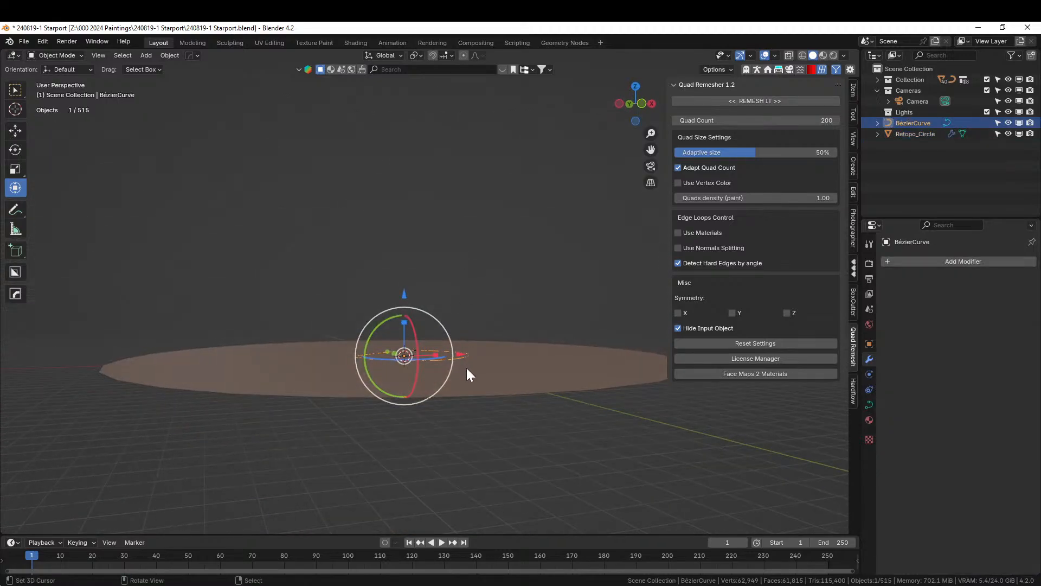
key("g")
key("z")
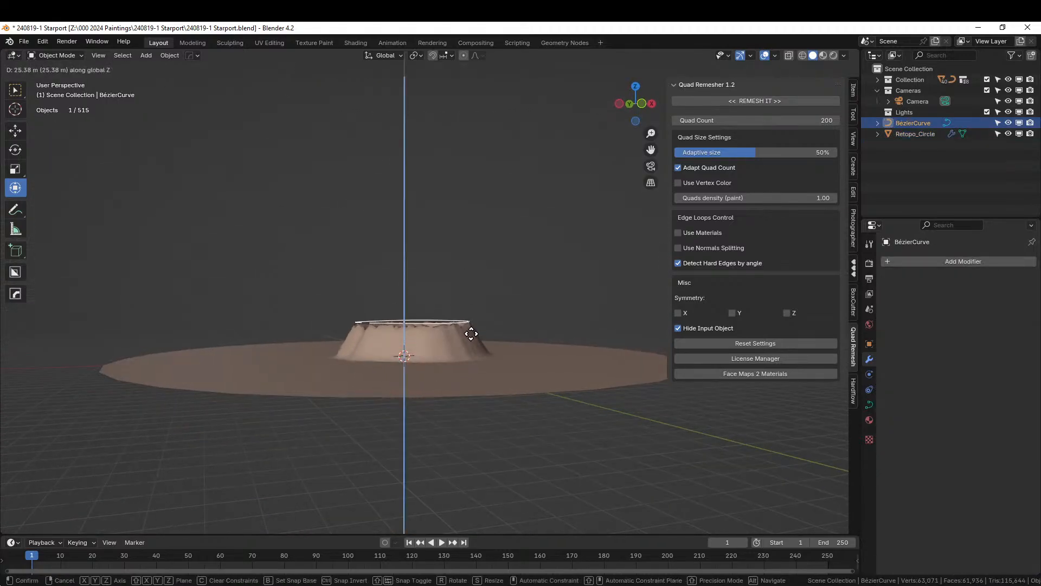
left_click(471, 335)
scroll(473, 338, "up", 3)
middle_click_drag(472, 337, 803, 400)
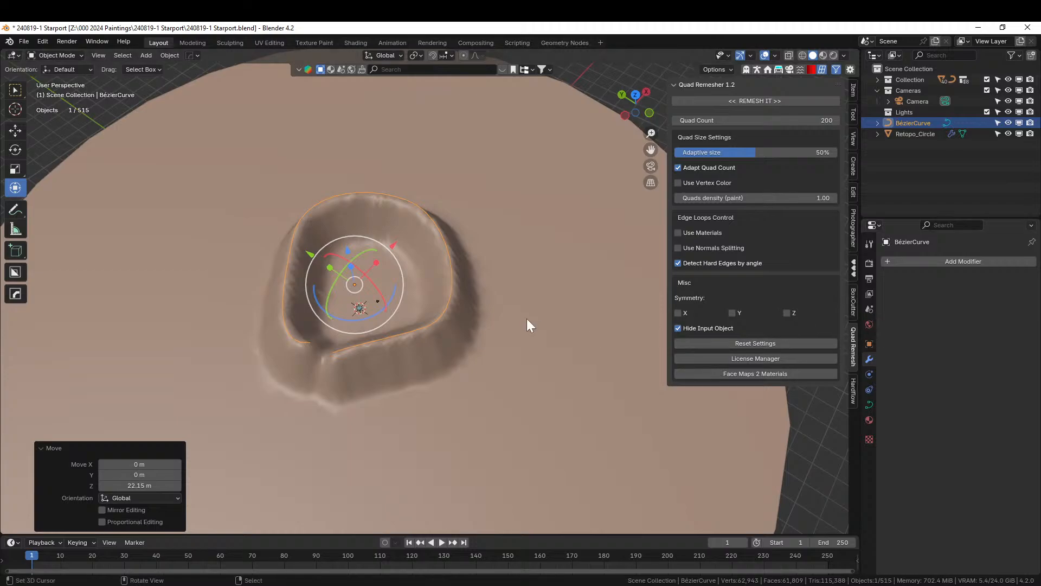
Set the disc's terrain spread to 31.15 and its top plateau to 27.43.
left_click(636, 327)
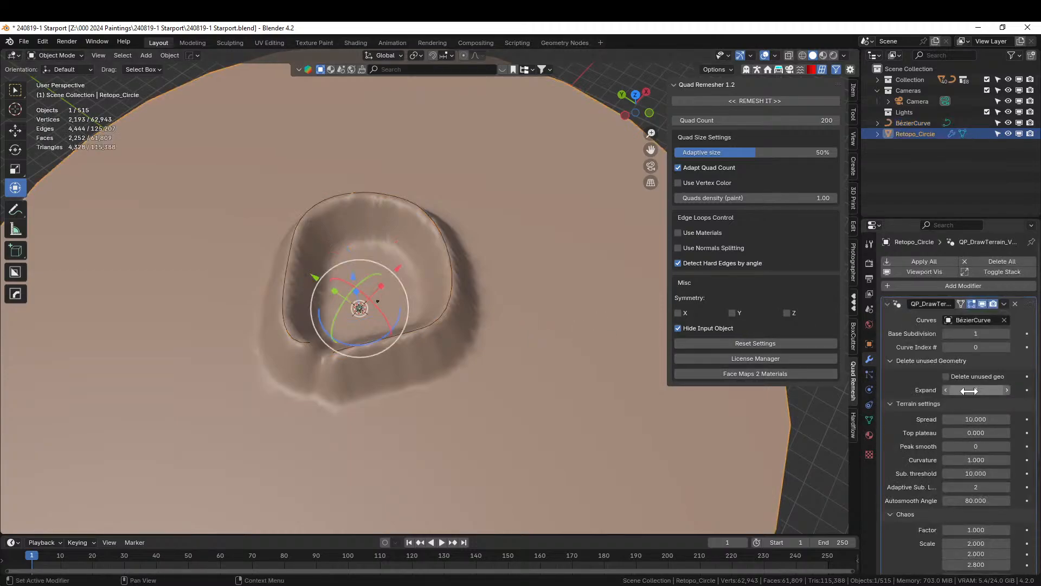
left_click_drag(964, 420, 1038, 420)
middle_click_drag(379, 388, 343, 334)
left_click_drag(980, 431, 1024, 432)
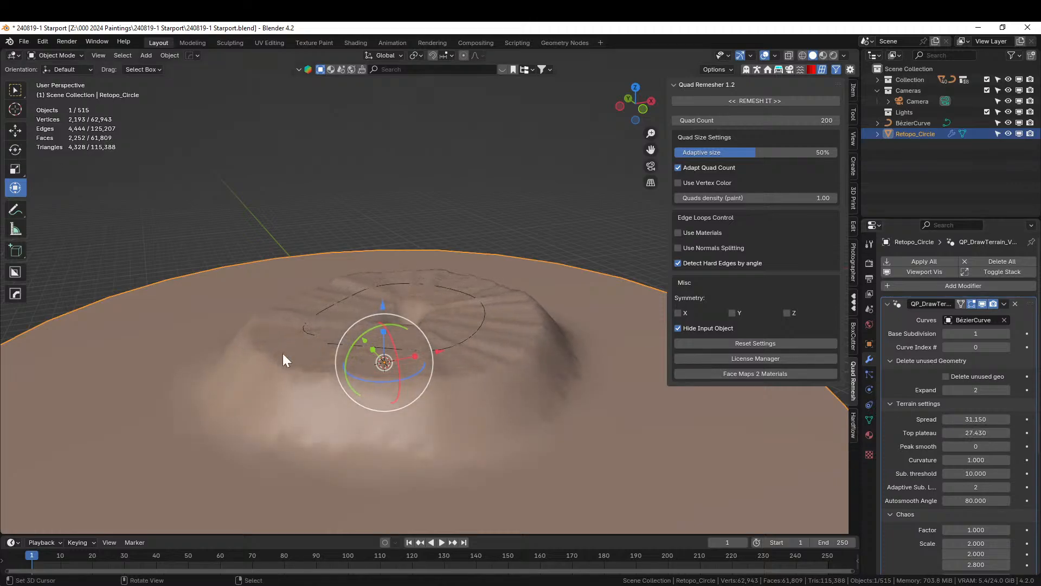
Increase the terrain spread to 47.92 to widen the mound's slopes.
middle_click_drag(389, 297, 477, 389)
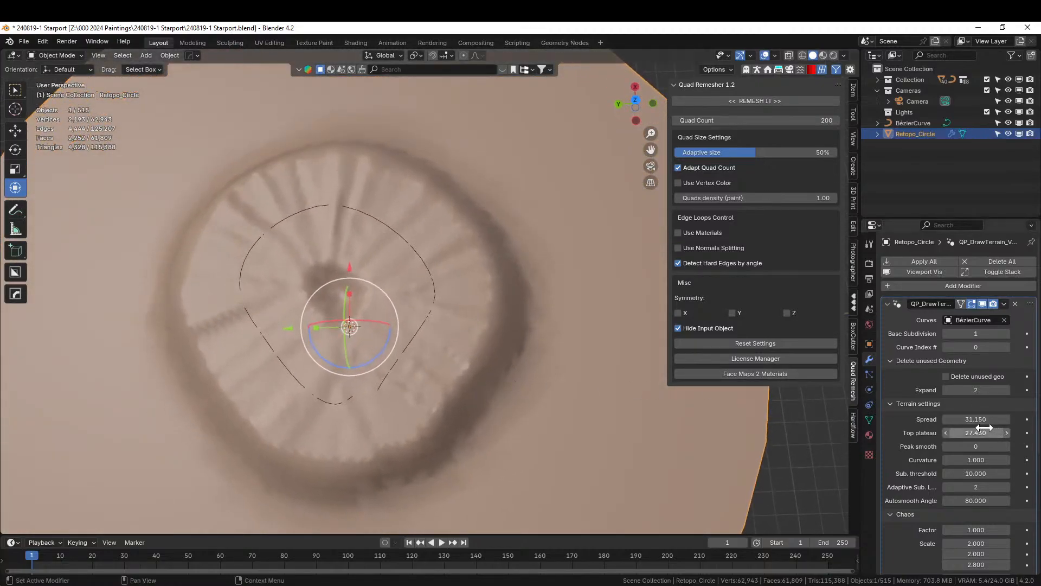
left_click_drag(974, 419, 717, 383)
middle_click_drag(467, 352, 386, 303)
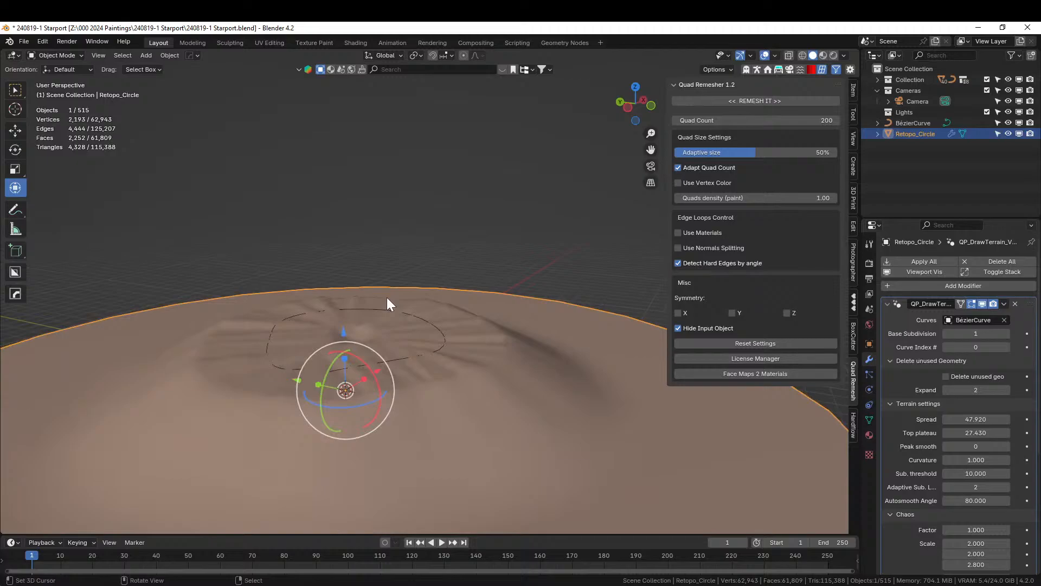
Raise the Bézier curve another 11.4 m or so along Z.
left_click(393, 362)
key("g")
key("z")
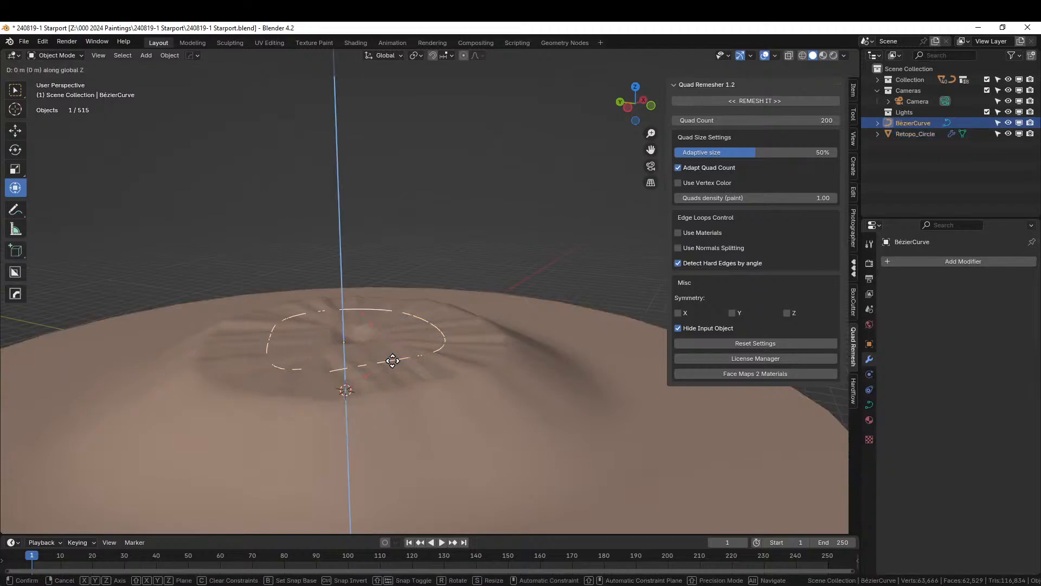
left_click(401, 334)
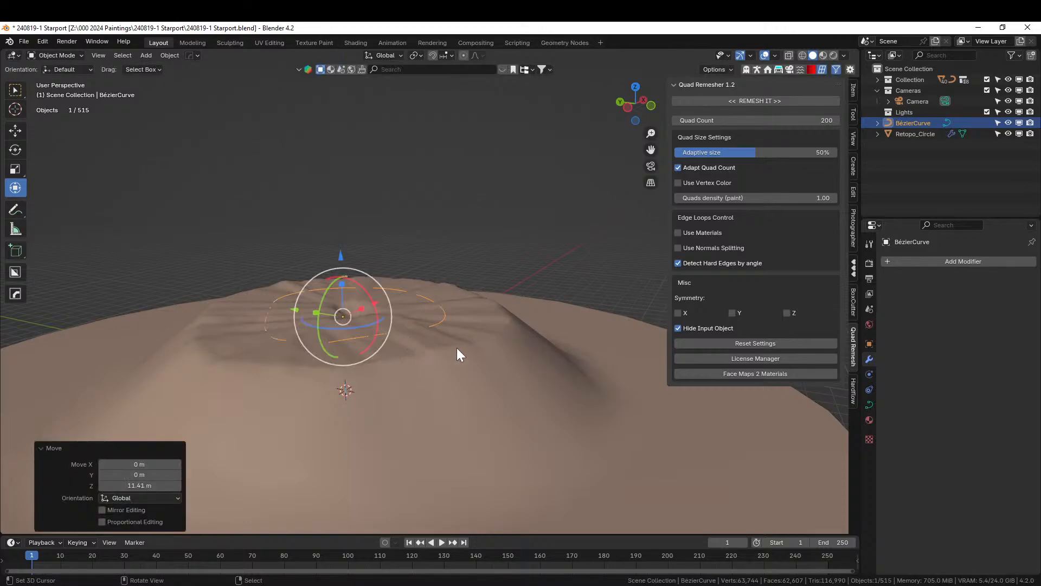
Scale the Bézier curve uniformly to about 0.79, and adjust its scale once more from a lower viewpoint.
key("s")
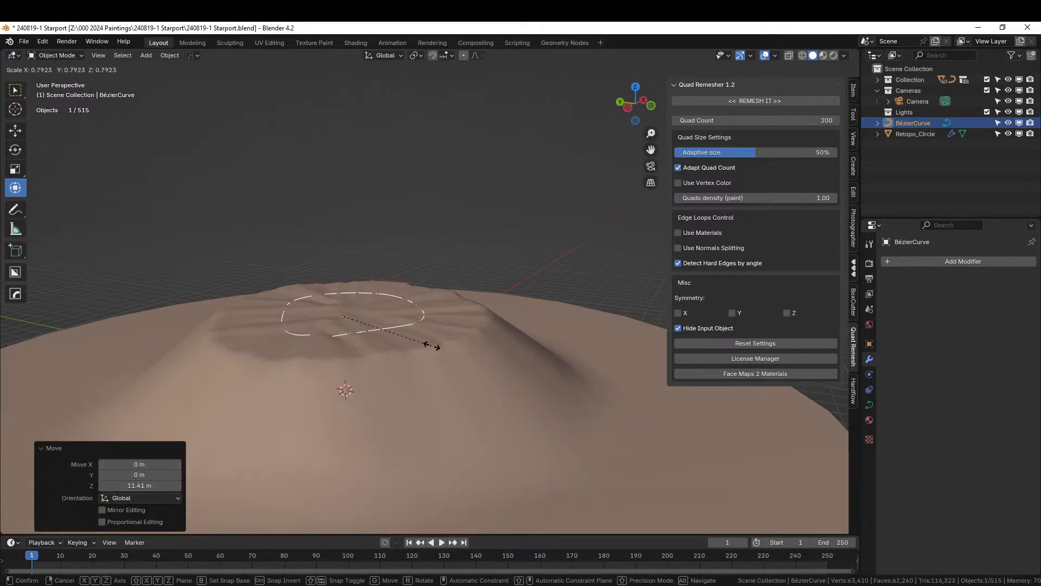
left_click(432, 345)
middle_click_drag(433, 345, 447, 294)
key("s")
left_click(452, 297)
Move the rescaled Bézier curve up about 11 m along Z to heighten the plateau.
key("g")
key("z")
left_click(456, 328)
scroll(440, 288, "down", 5)
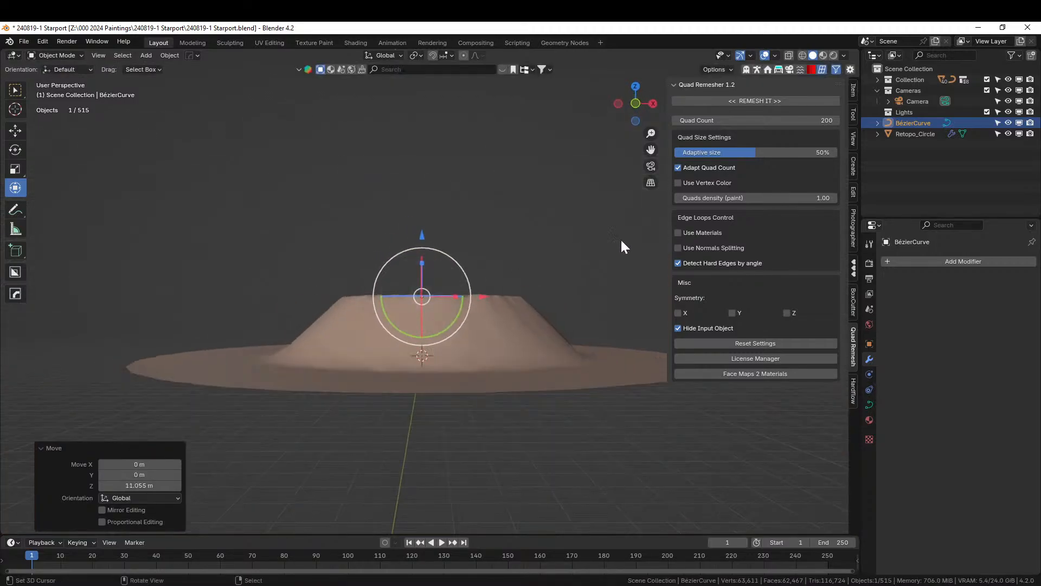
Select the terrain disc and turn off the viewport display of its Draw Terrain modifier.
key("KP_1")
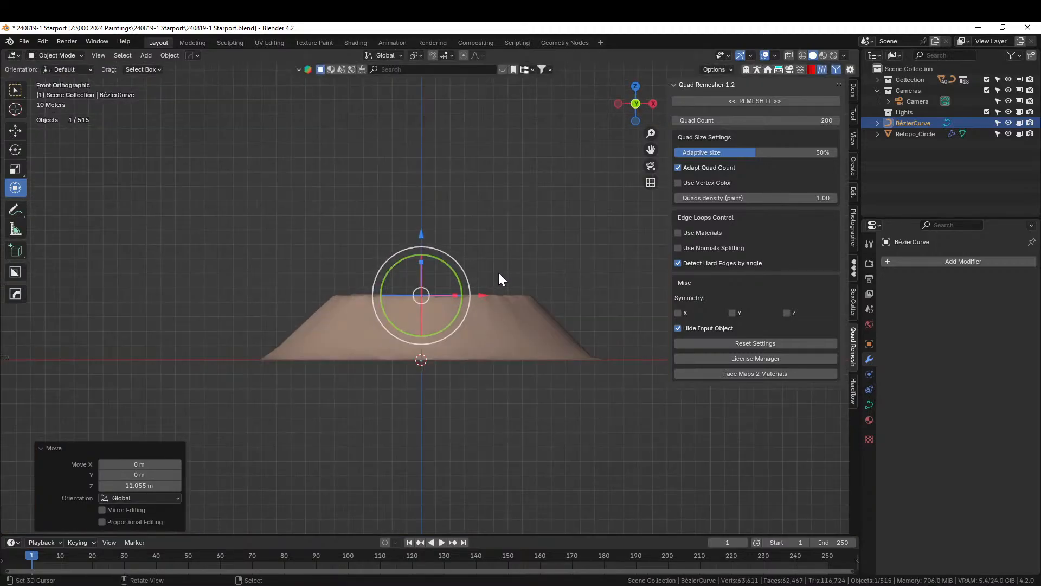
middle_click_drag(497, 271, 569, 358)
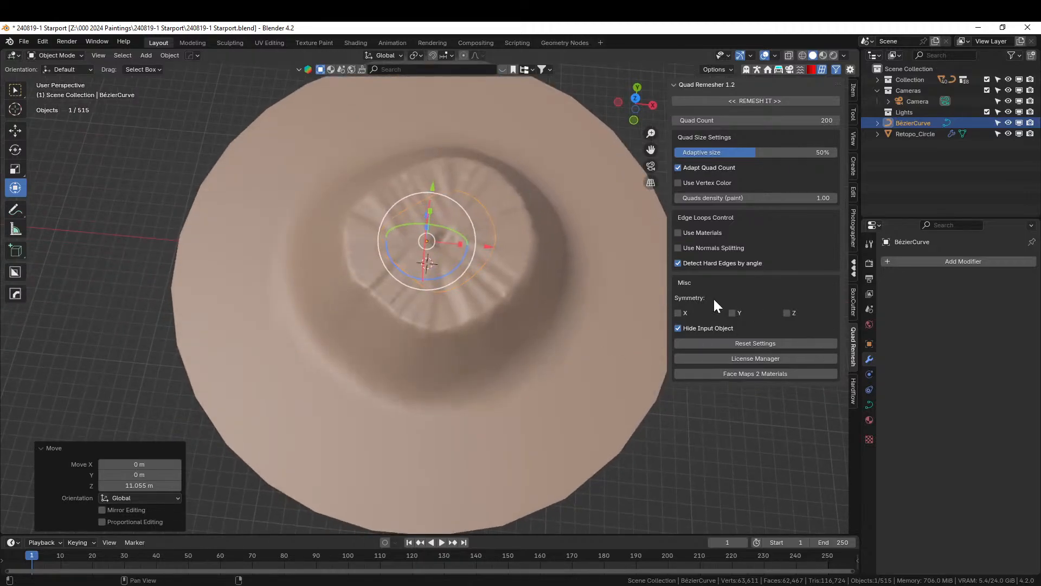
left_click(546, 146)
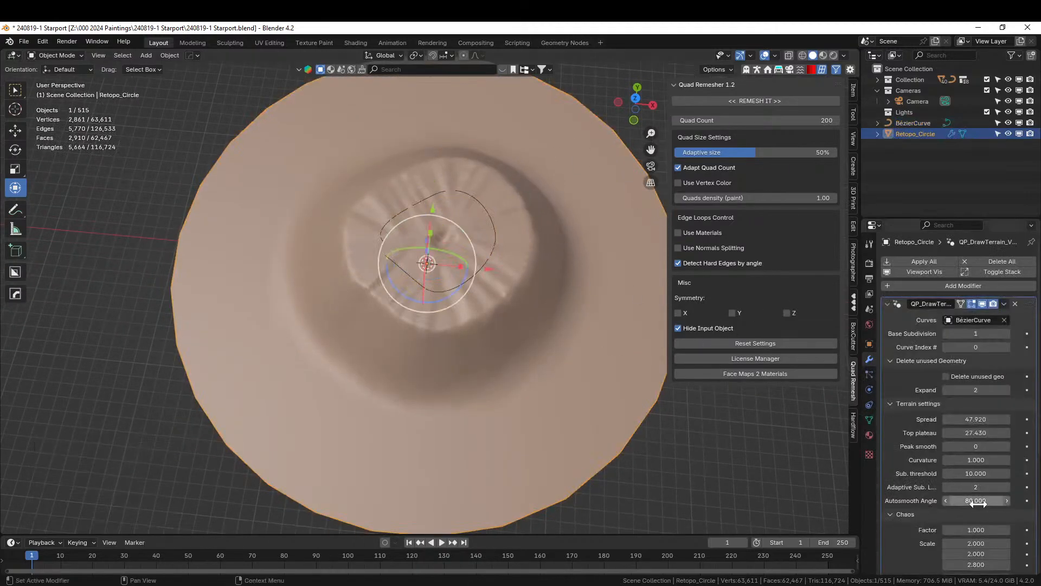
scroll(977, 502, "down", 3)
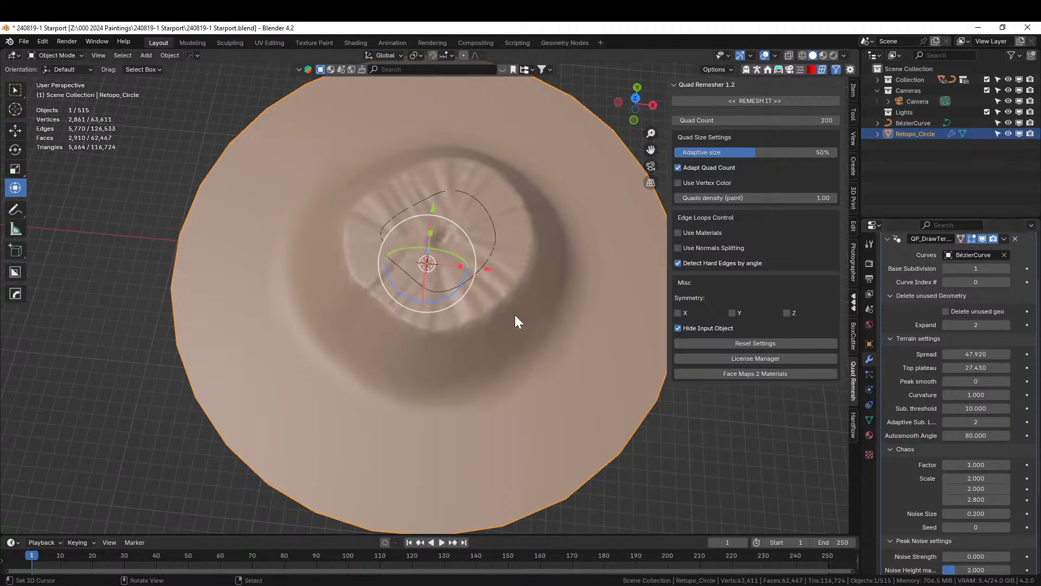
middle_click_drag(509, 323, 490, 262)
scroll(489, 266, "up", 3)
middle_click_drag(479, 313, 425, 412)
scroll(952, 322, "up", 3)
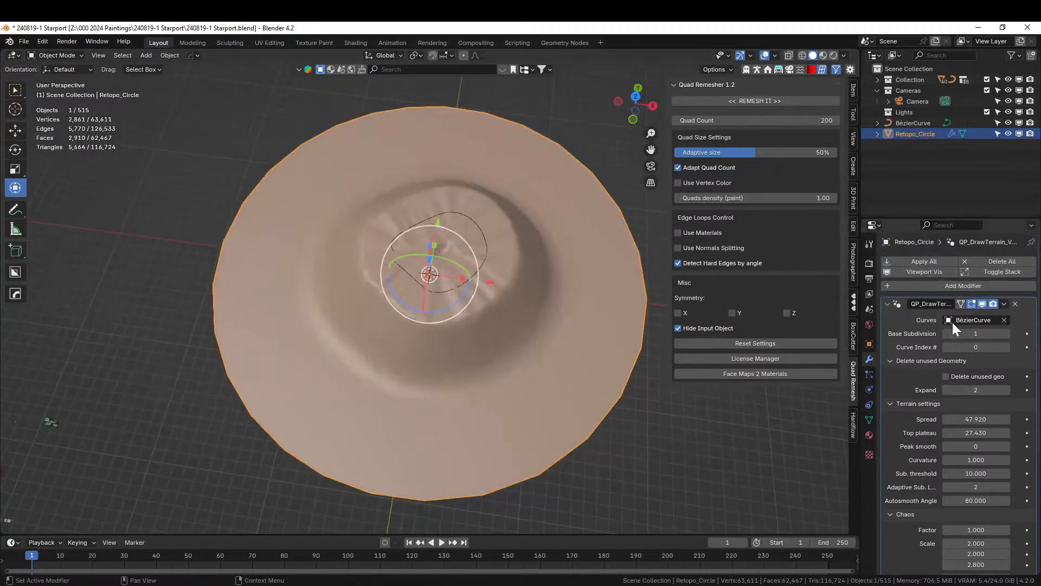
key("KP_7")
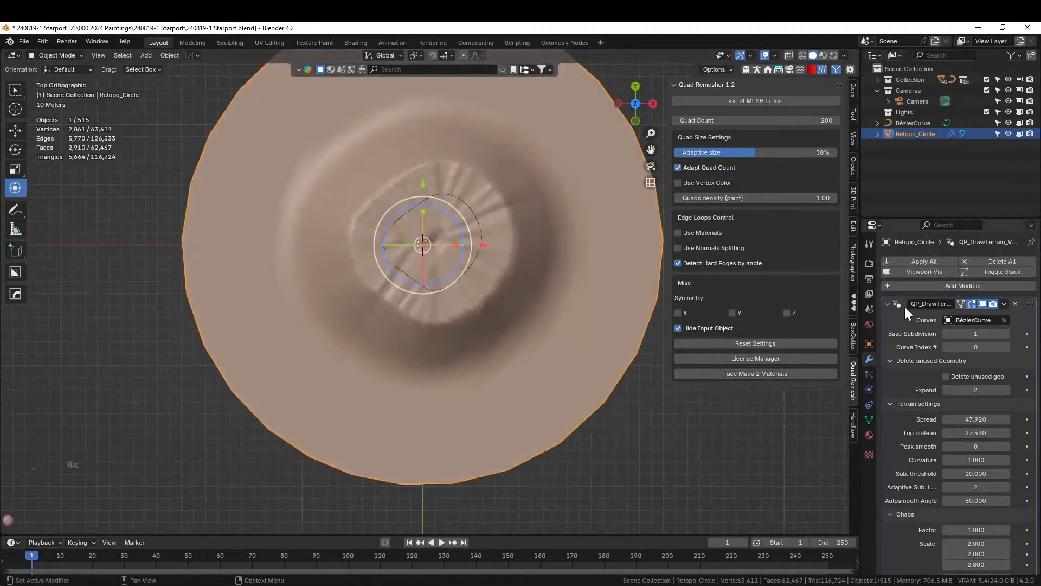
left_click(982, 303)
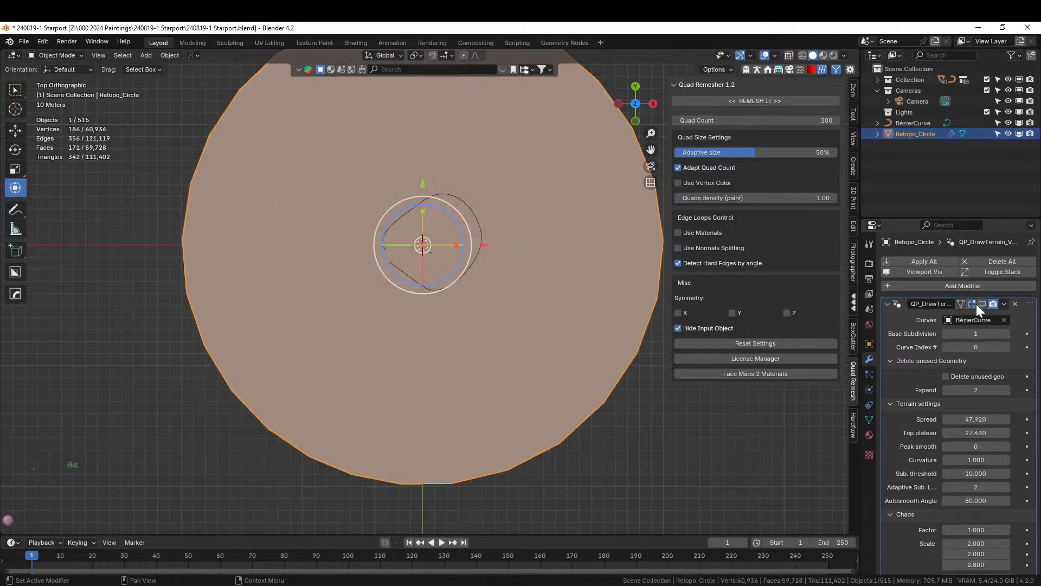
Add a new Bézier curve over the disc and delete all of its default vertices.
scroll(442, 333, "up", 2)
middle_click_drag(435, 332, 359, 445, "shift")
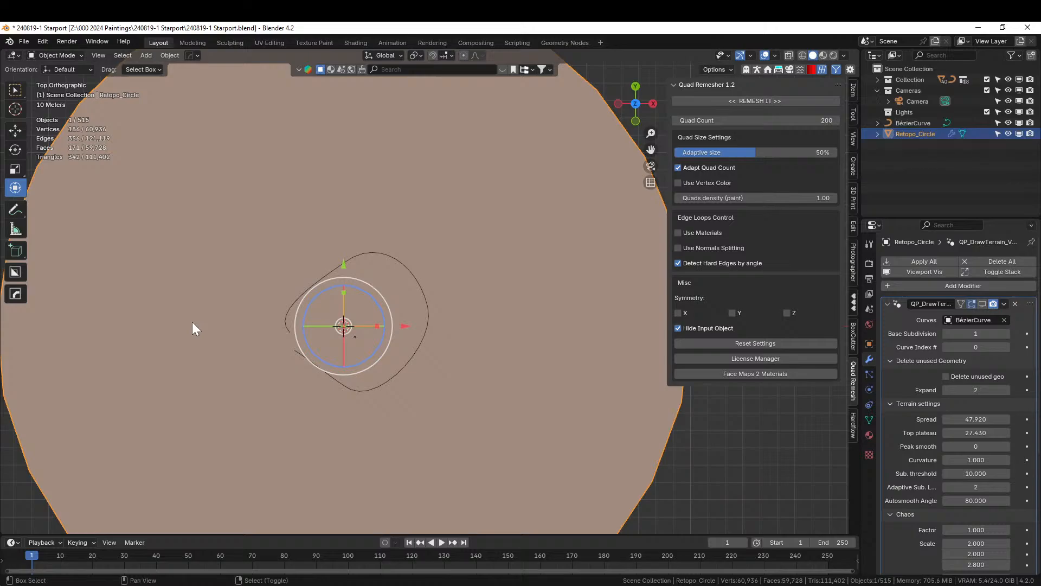
key("shift+a")
mouse_move(150, 310)
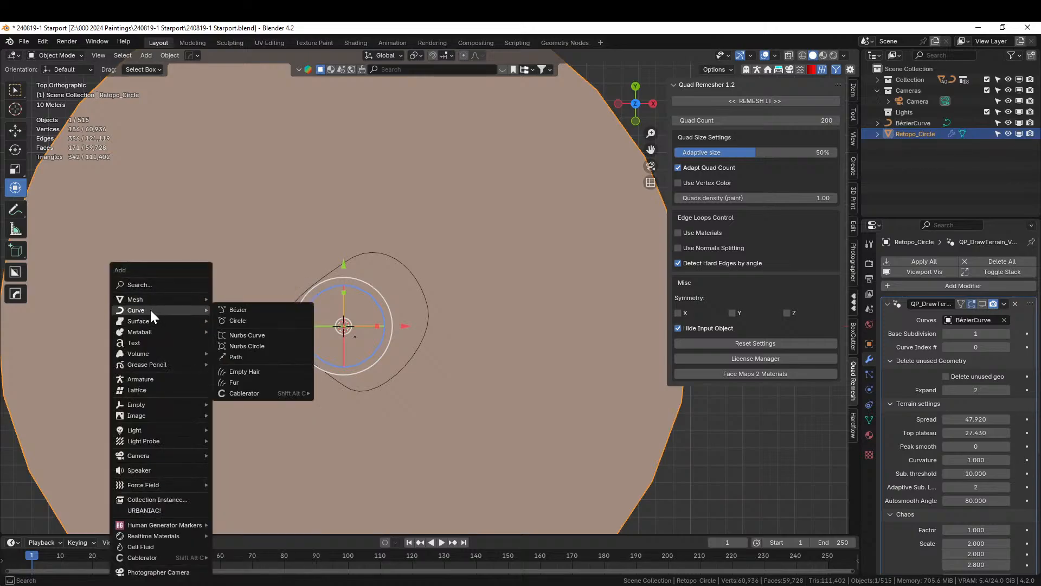
left_click(248, 308)
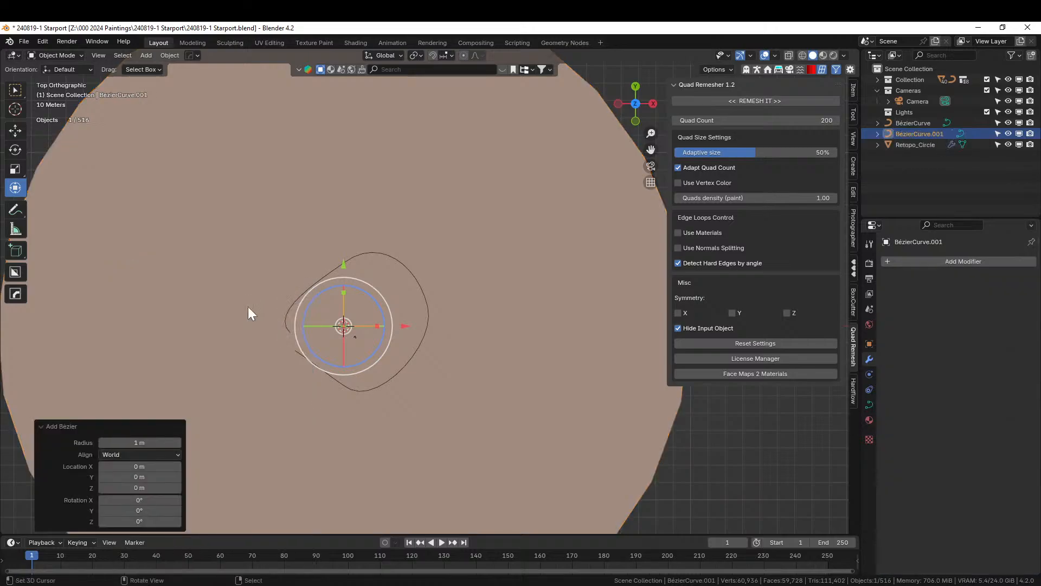
key("Tab")
key("x")
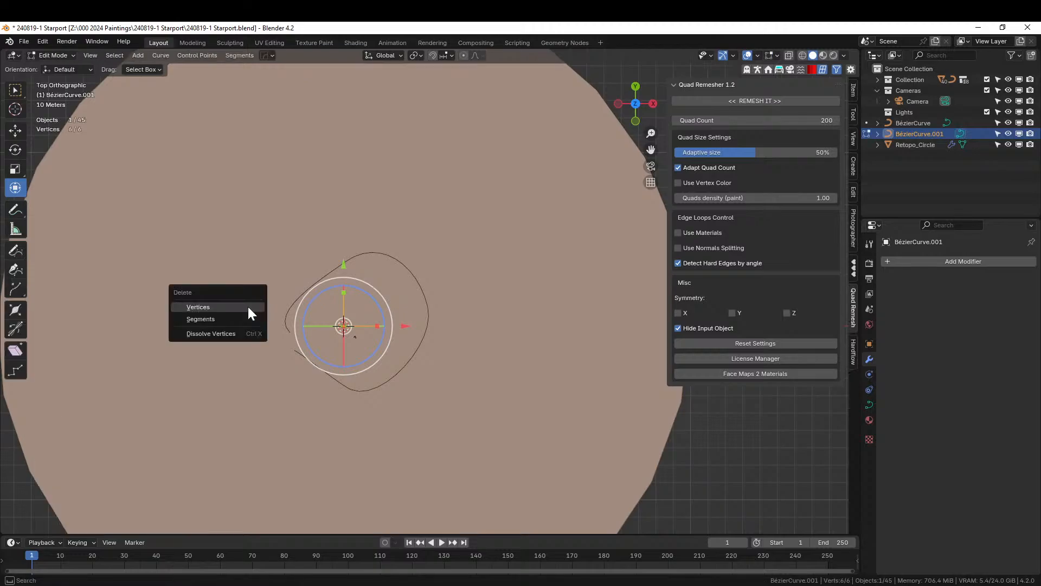
left_click(249, 308)
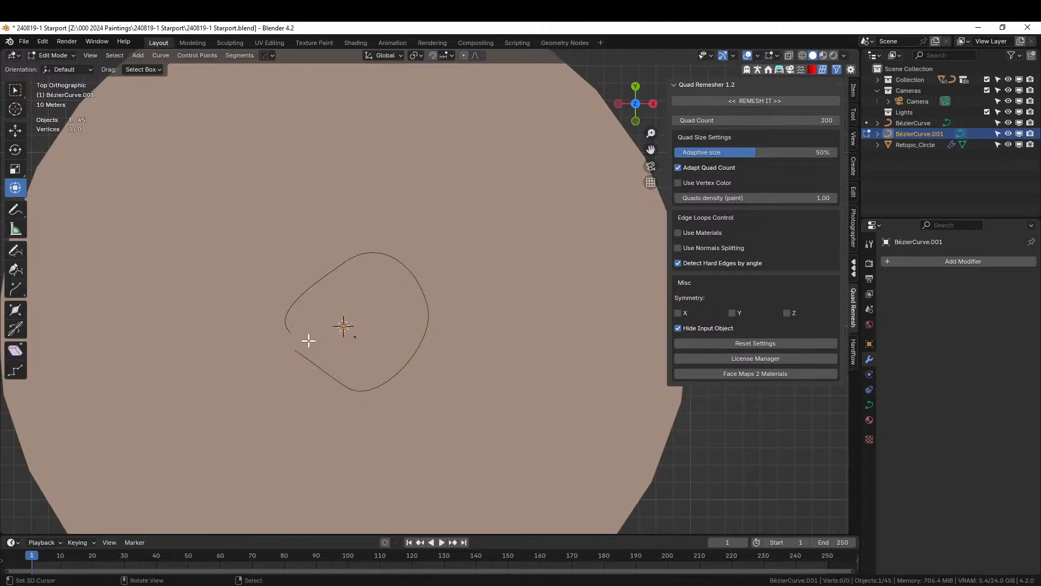
Draw a larger freehand arc around the upper and outer side of the first curve, and return to Object Mode.
left_click(15, 251)
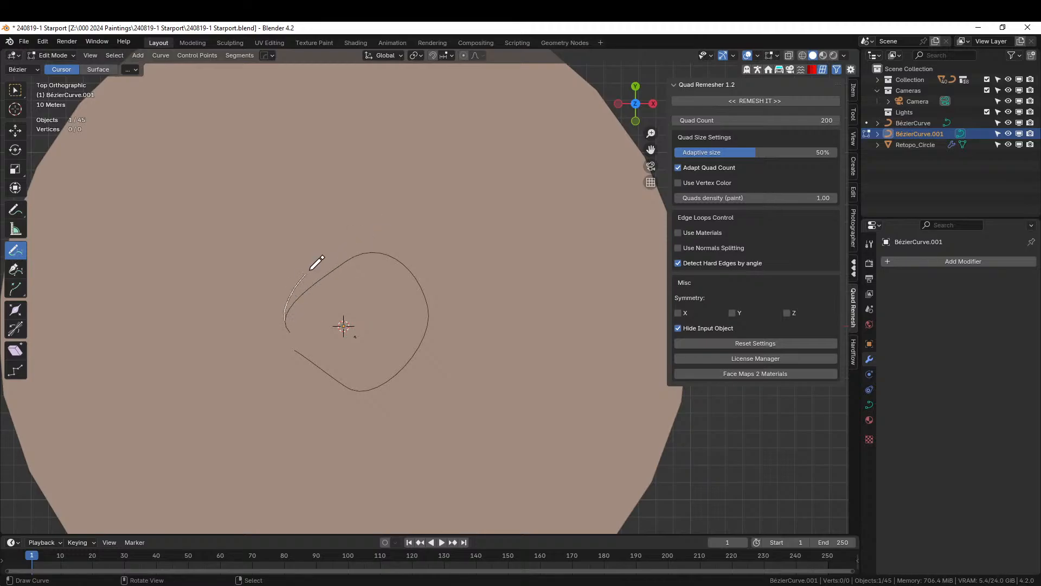
mouse_move(394, 227)
left_mouse_down()
mouse_move(484, 256)
mouse_move(490, 395)
mouse_move(453, 445)
left_mouse_up()
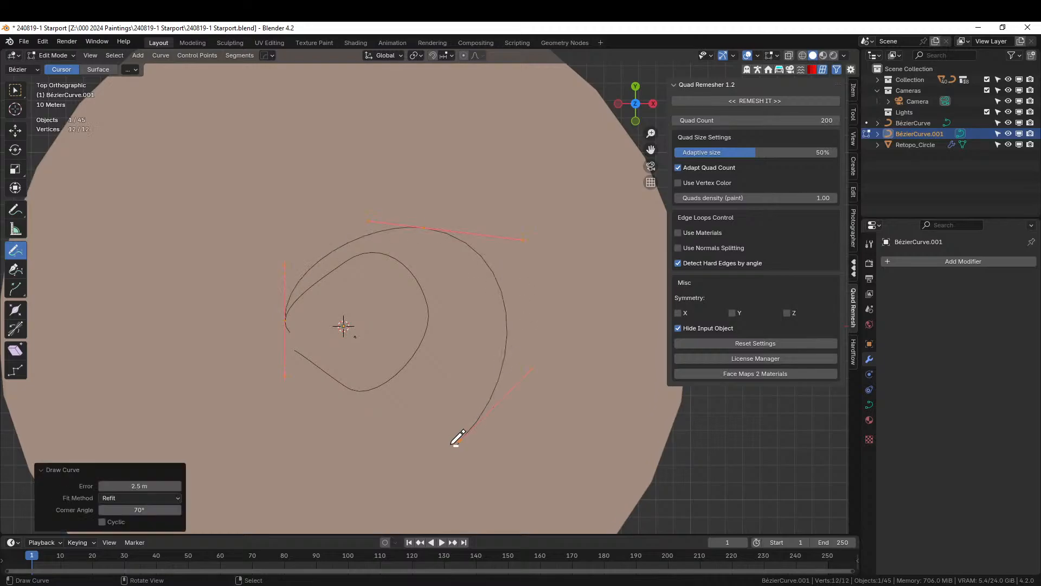
middle_click_drag(492, 429, 528, 335)
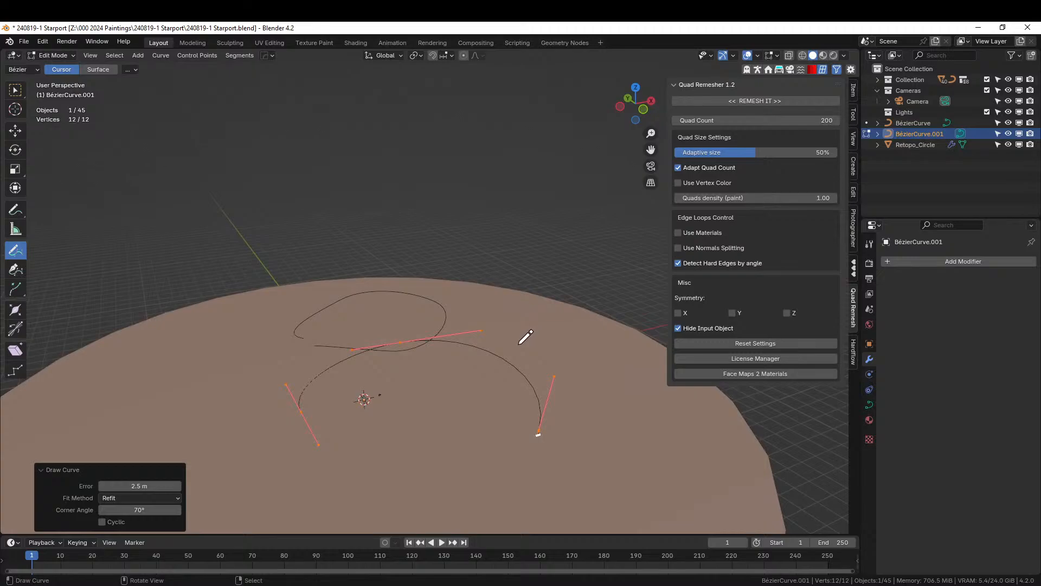
key("Tab")
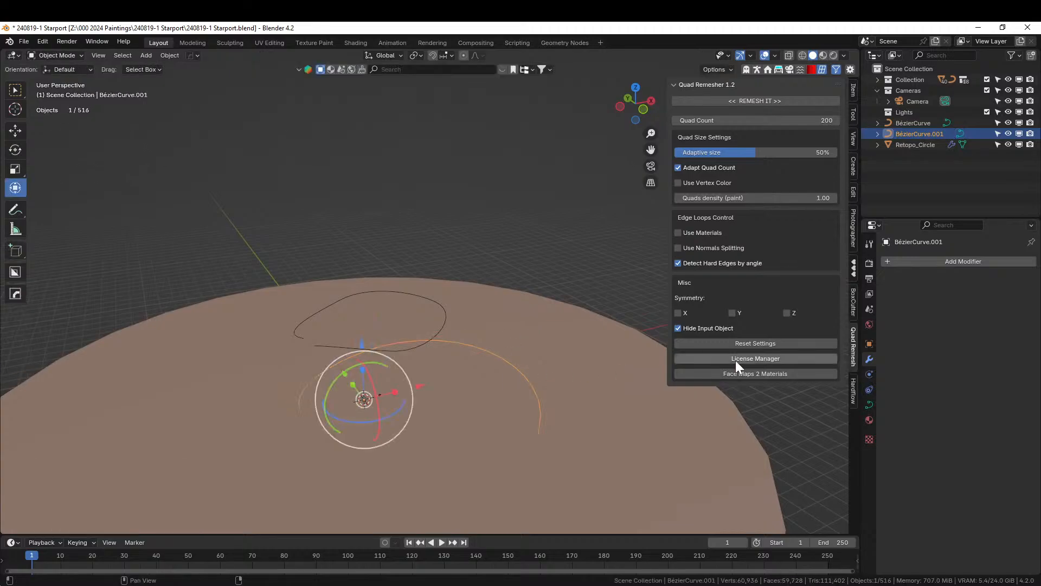
Collapse the disc's existing terrain modifier and add a second QP_DrawTerrain_V01 modifier.
left_click(641, 389)
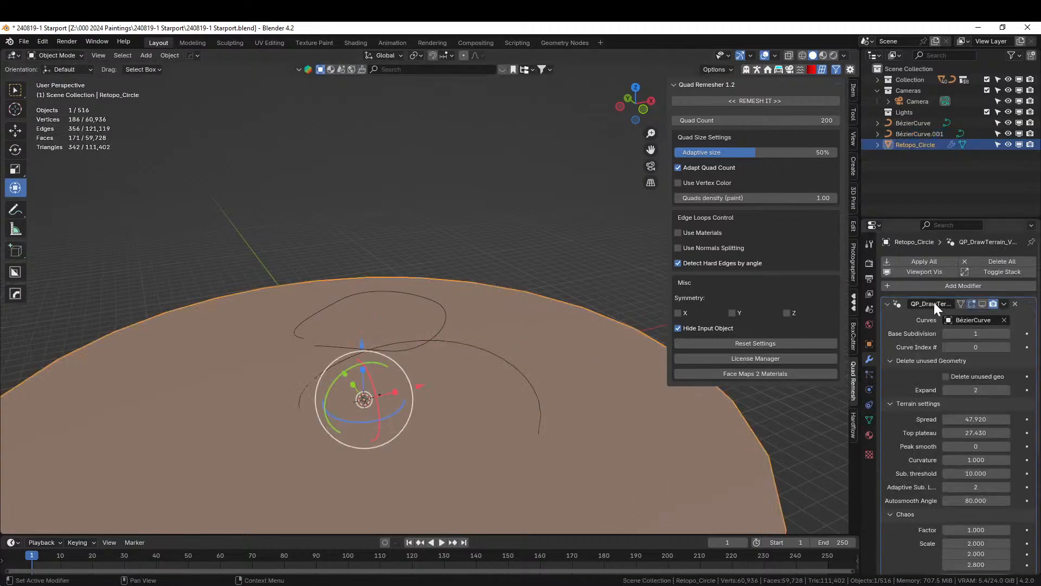
left_click(887, 303)
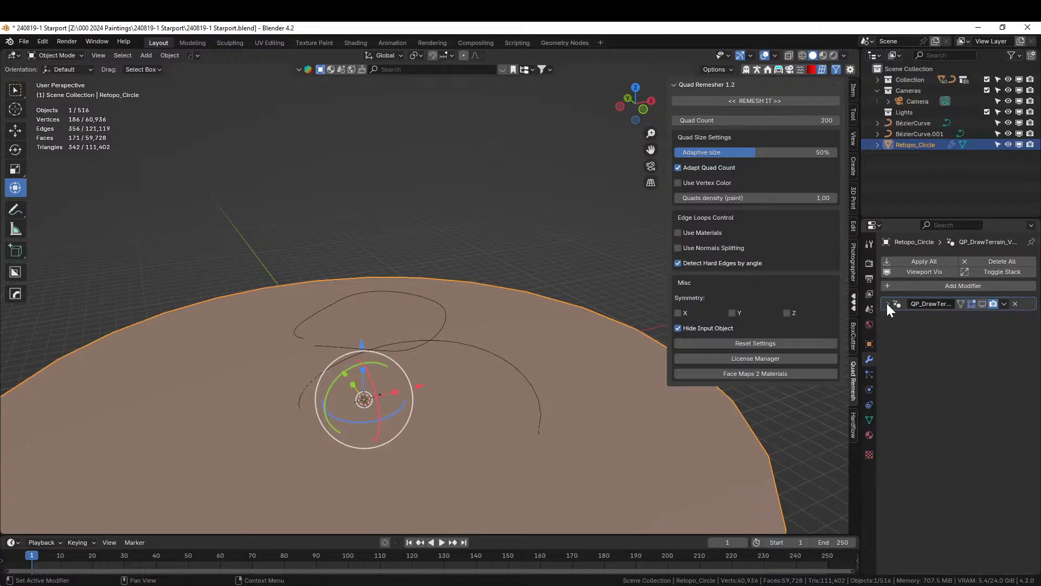
left_click(990, 284)
mouse_move(990, 283)
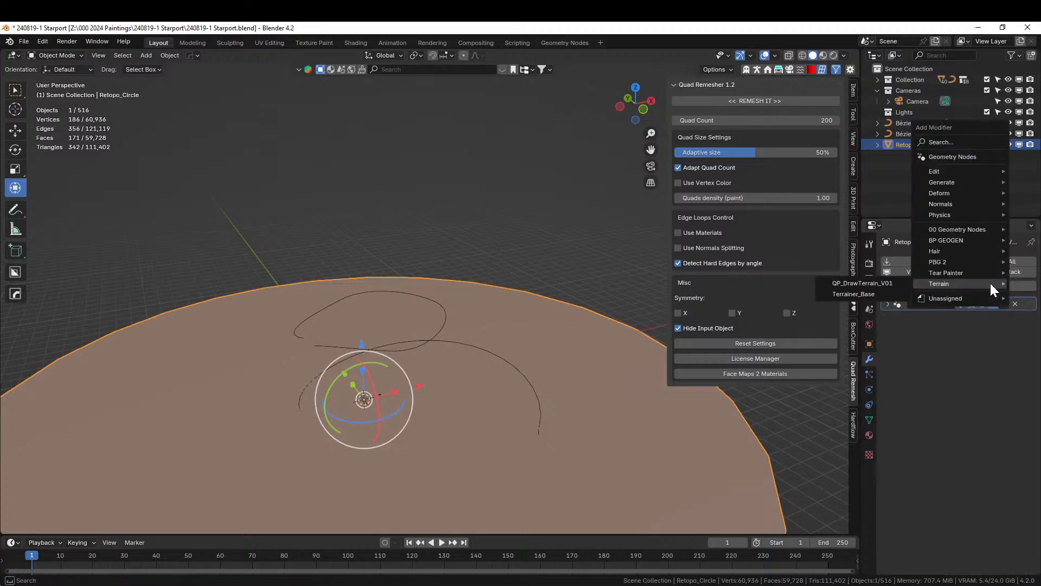
left_click(873, 283)
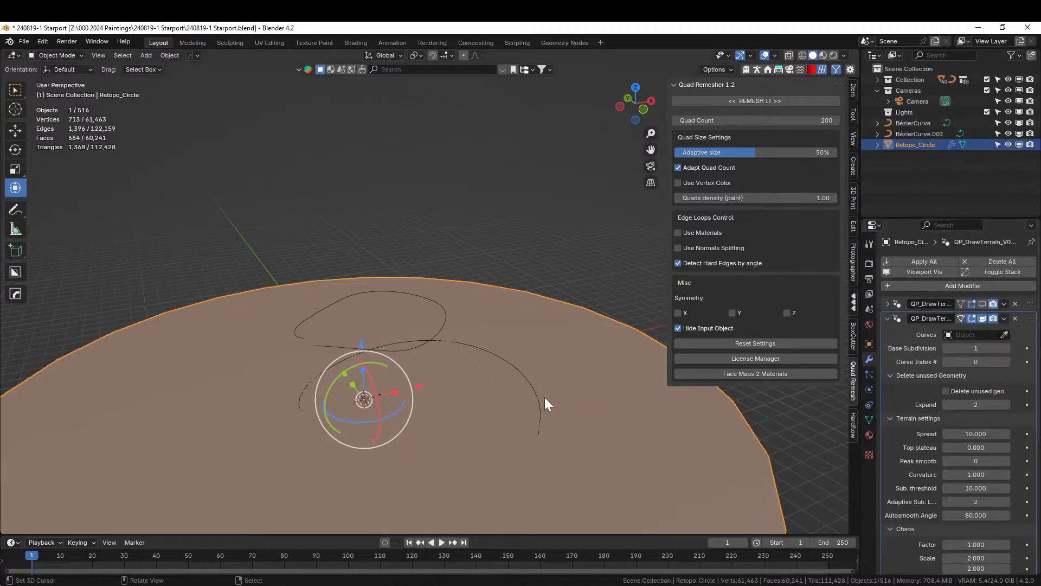
Try to pick the newly drawn arc in the viewport as the second modifier's Curves object.
left_click(1005, 333)
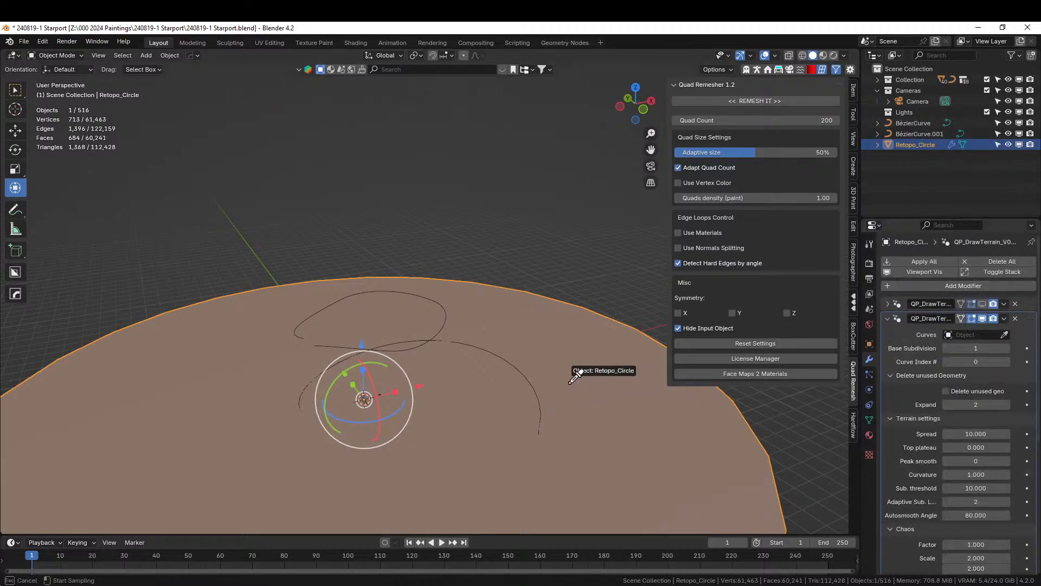
left_click(530, 378)
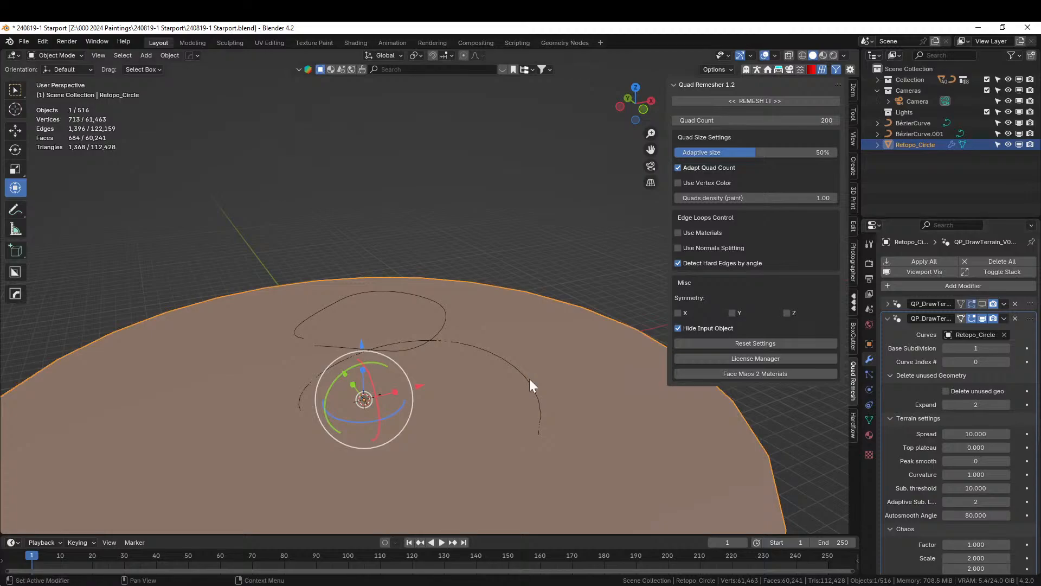
Try to reposition the newly drawn arc vertically along Z near the disc surface.
middle_click_drag(616, 379, 391, 303)
scroll(468, 365, "up", 2)
scroll(390, 302, "up", 3)
middle_click_drag(490, 378, 540, 344, "shift")
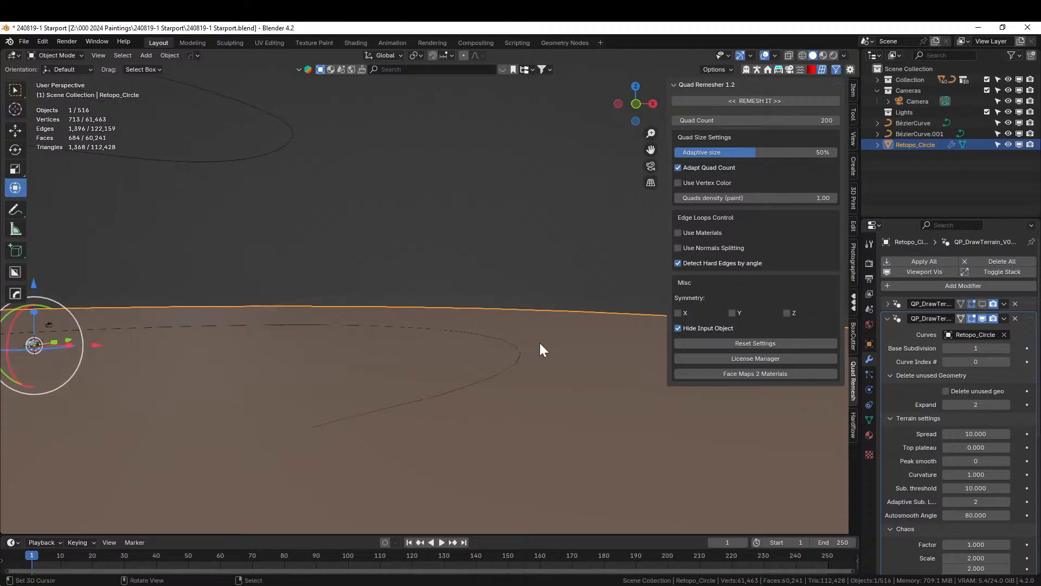
left_click(516, 362)
key("g")
key("z")
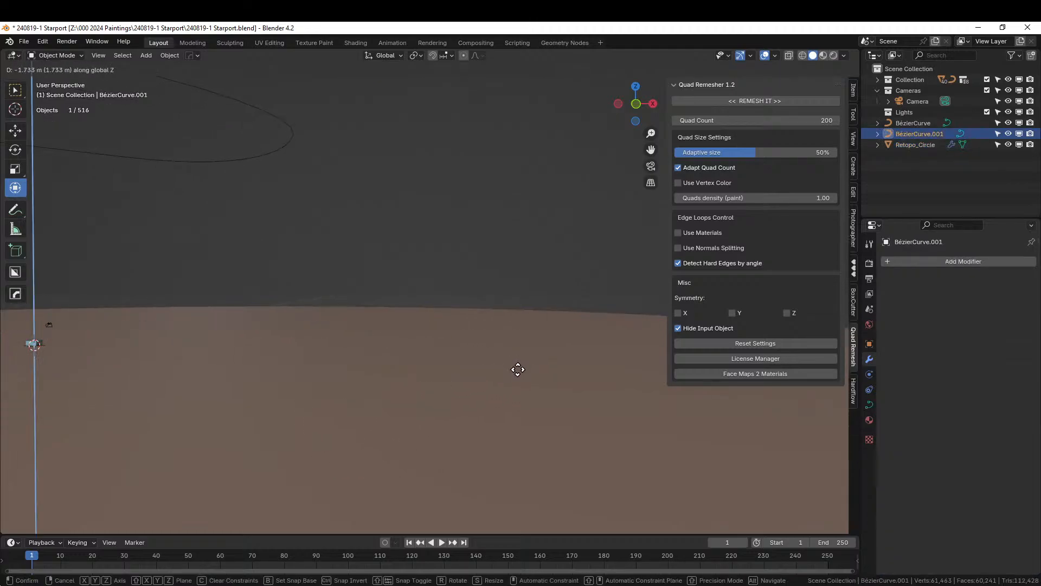
left_click(542, 335)
Set the disc's second terrain modifier to a Base Subdivision of 2 and a Spread of 13.69.
left_click(541, 335)
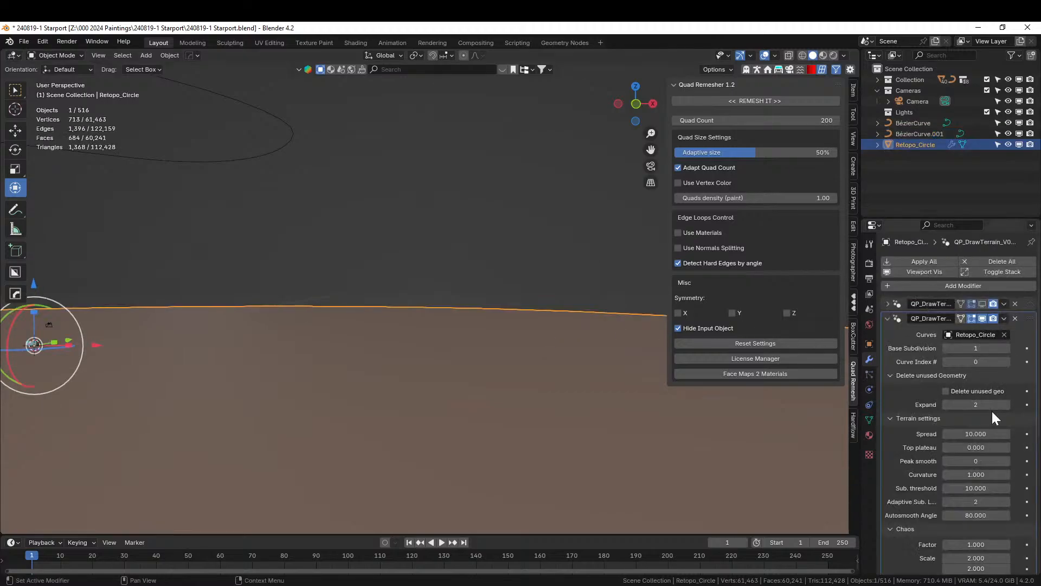
left_click(1007, 348)
left_click_drag(966, 434, 987, 434)
scroll(354, 367, "down", 5)
middle_click_drag(353, 368, 300, 382)
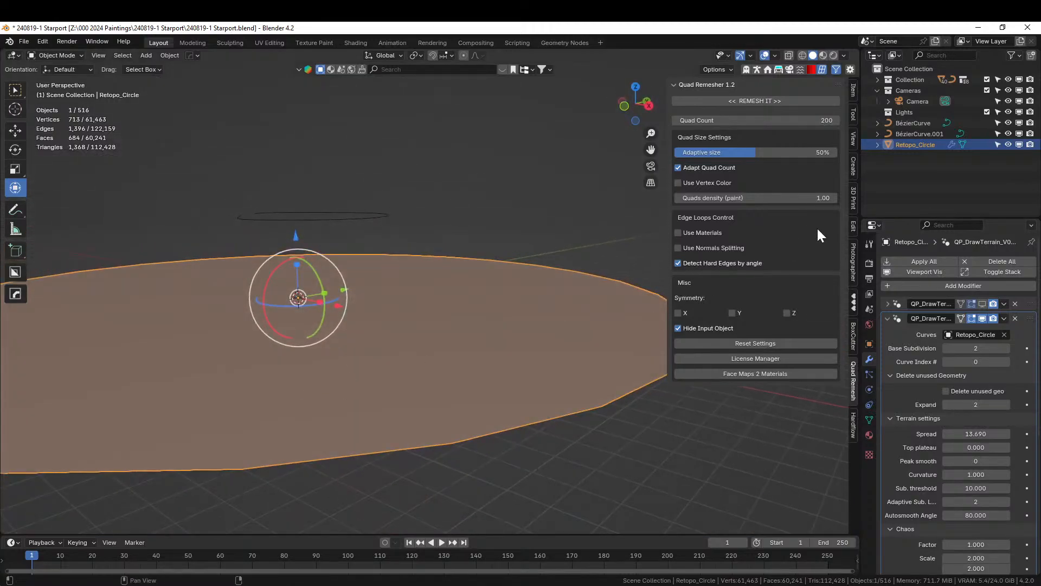
Raise BézierCurve.001 along Z so it sits above the disc but below the first curve.
left_click(912, 134)
key("g")
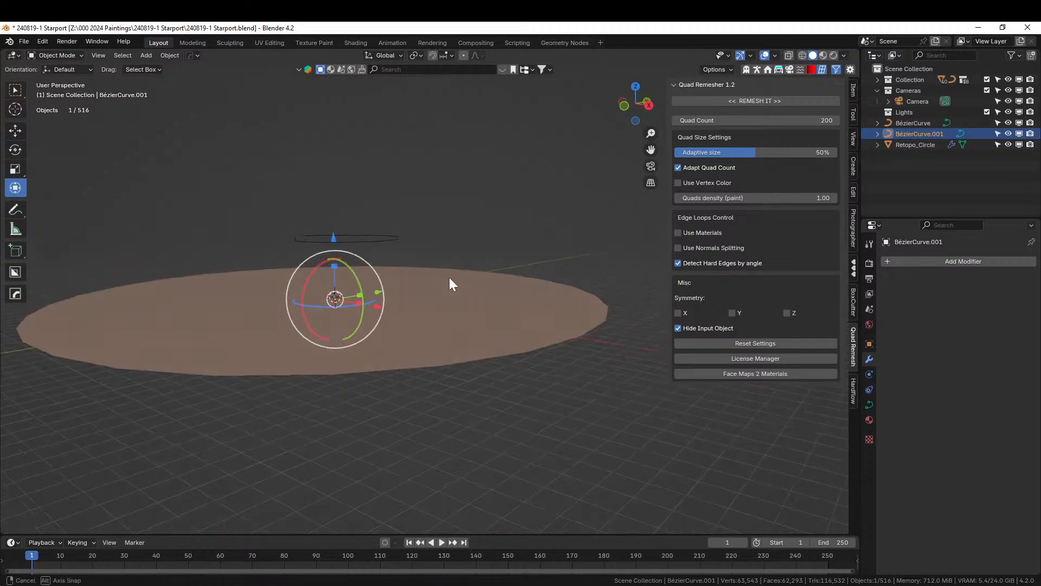
key("z")
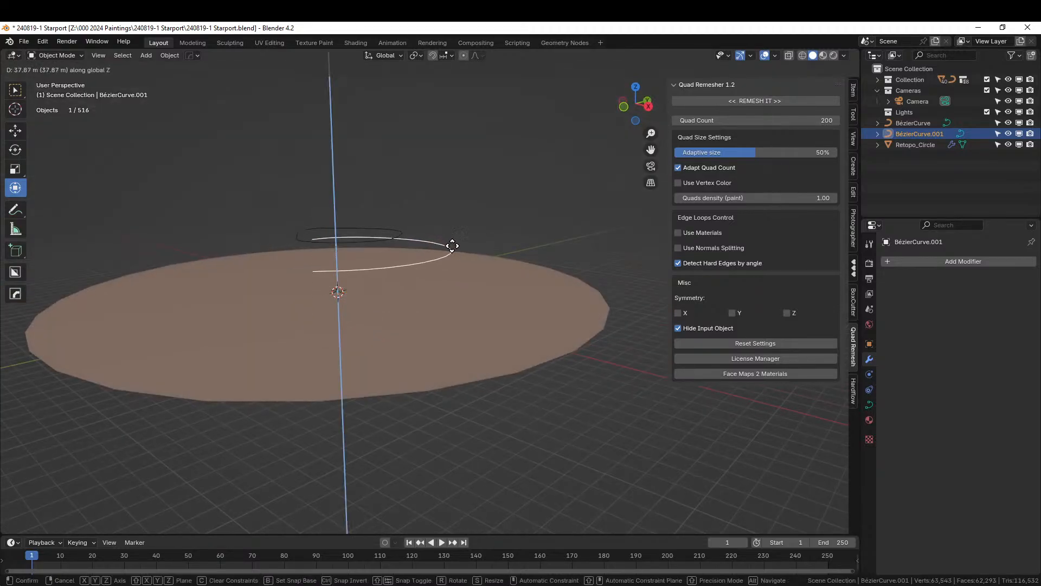
left_click(461, 275)
Clear the second modifier's Curves object on the disc and assign BézierCurve.001 instead.
left_click(533, 293)
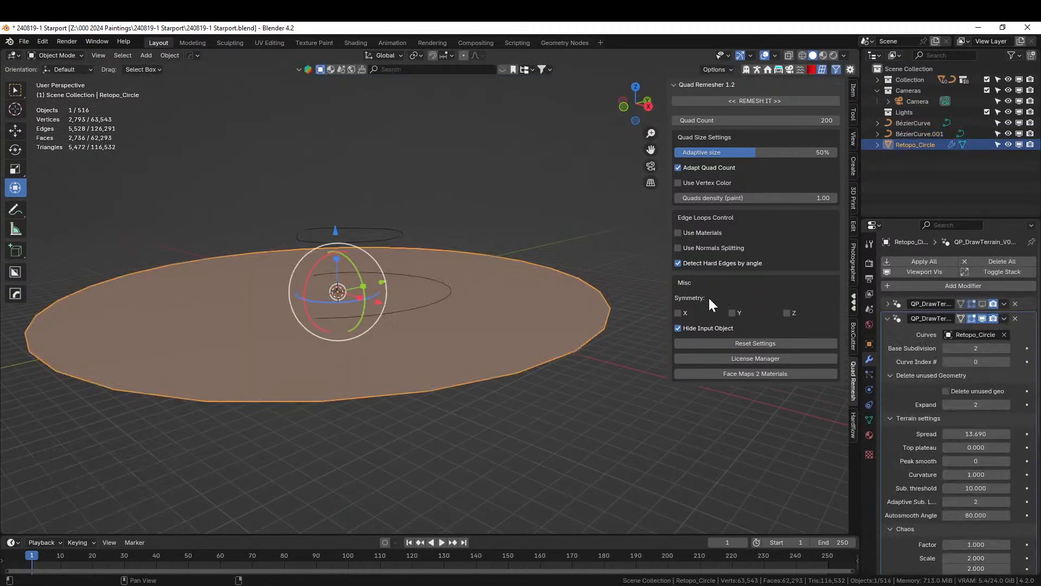
left_click(1003, 334)
left_click(1004, 334)
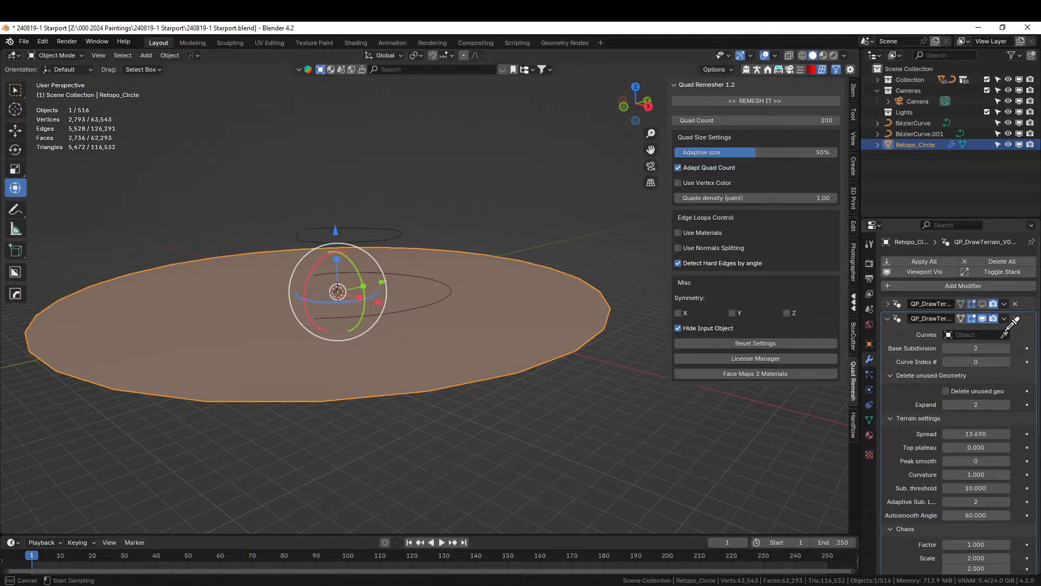
left_click(914, 134)
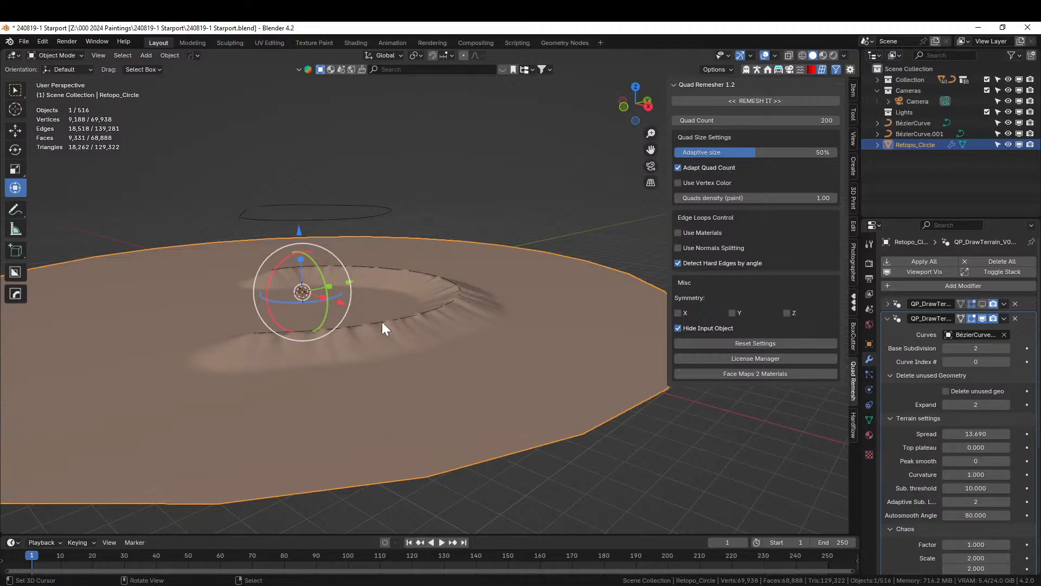
Lower BézierCurve.001 about 9.7 m along Z to flatten its ridge, and reselect the terrain disc.
left_click(381, 321)
middle_click_drag(382, 321, 405, 315)
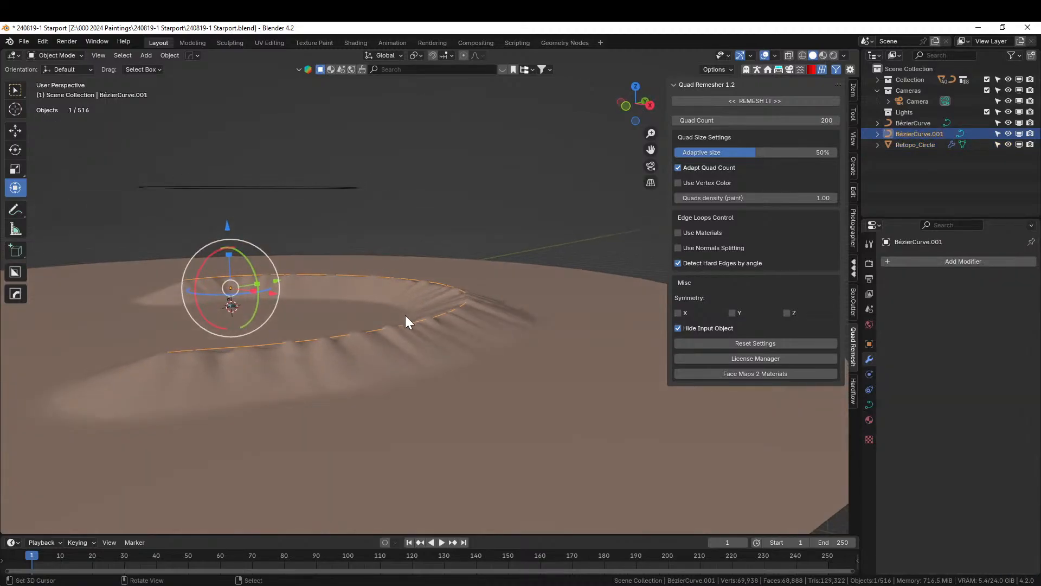
key("g")
key("z")
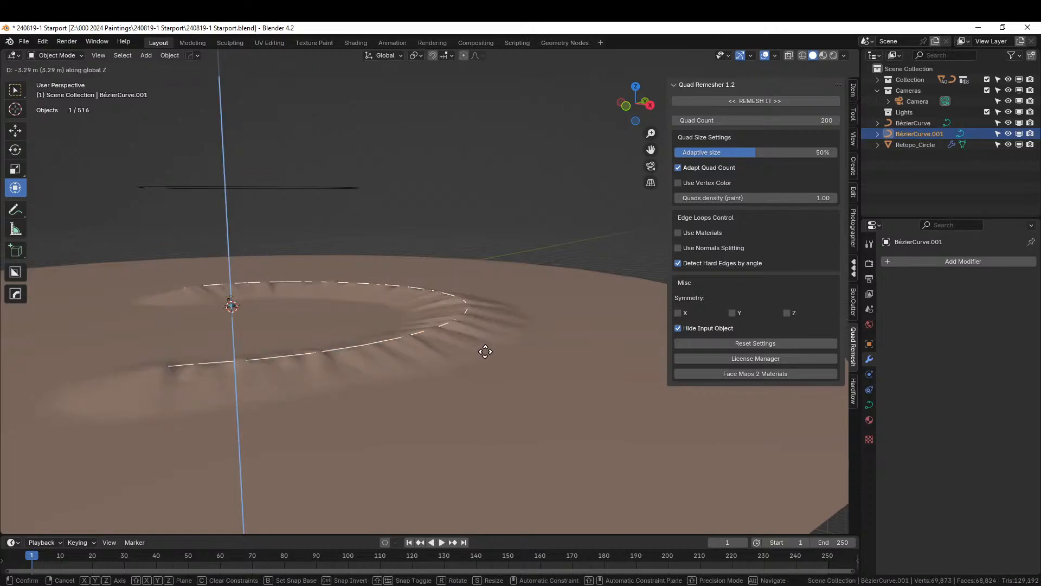
left_click(484, 365)
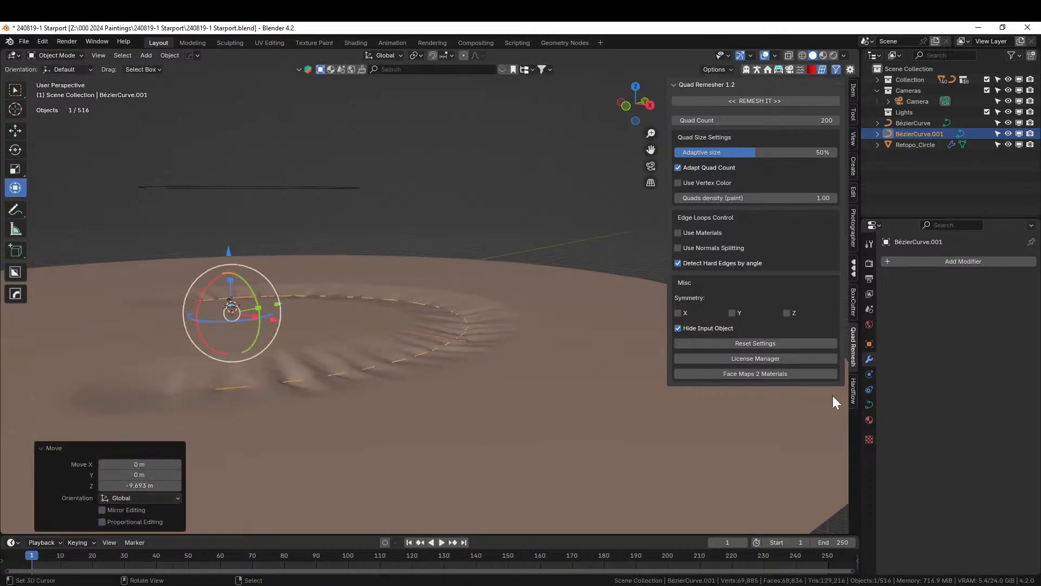
left_click(576, 383)
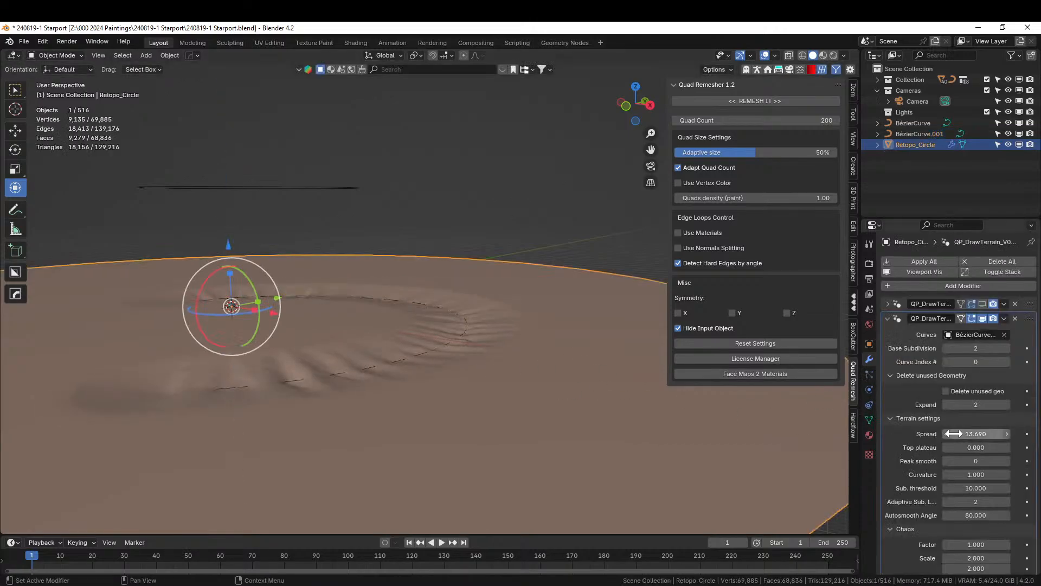
Set the second terrain modifier's Spread to 5, Top plateau to 6.79, Peak smooth to 8 and Curvature to 1.89.
left_click(985, 434)
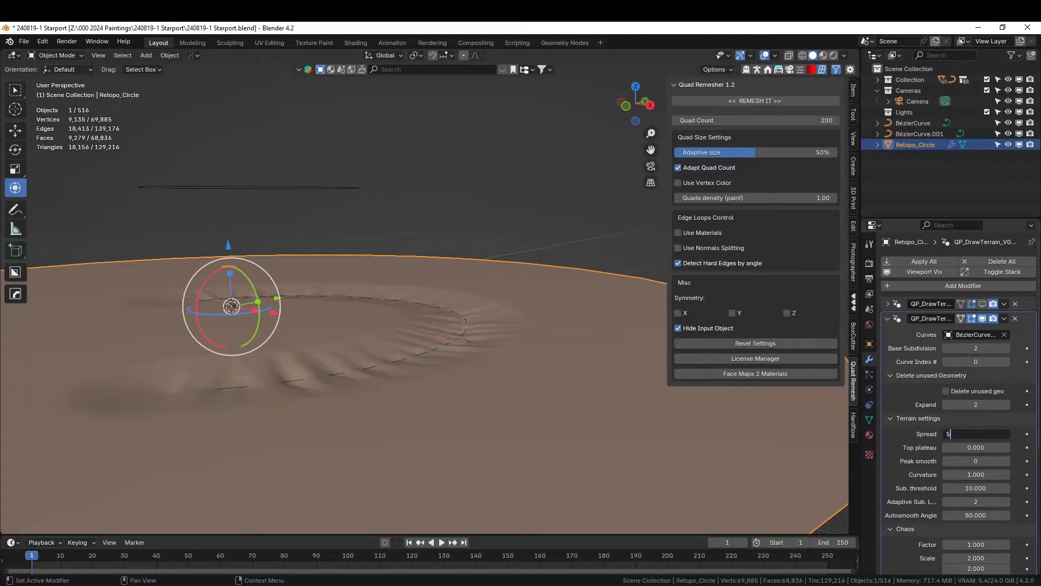
type("5")
key("Return")
scroll(404, 324, "up", 2)
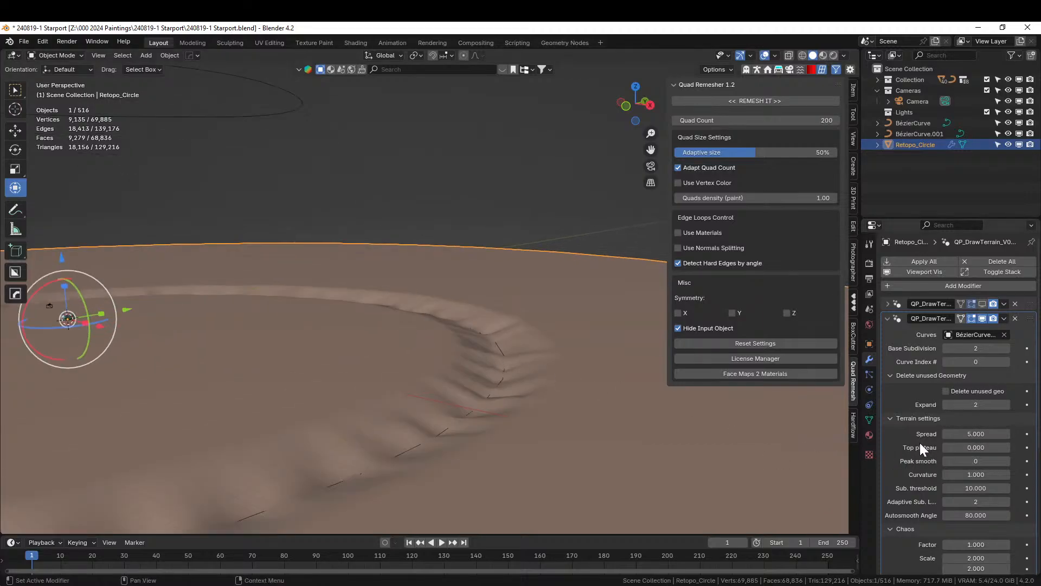
left_click_drag(970, 461, 1004, 461)
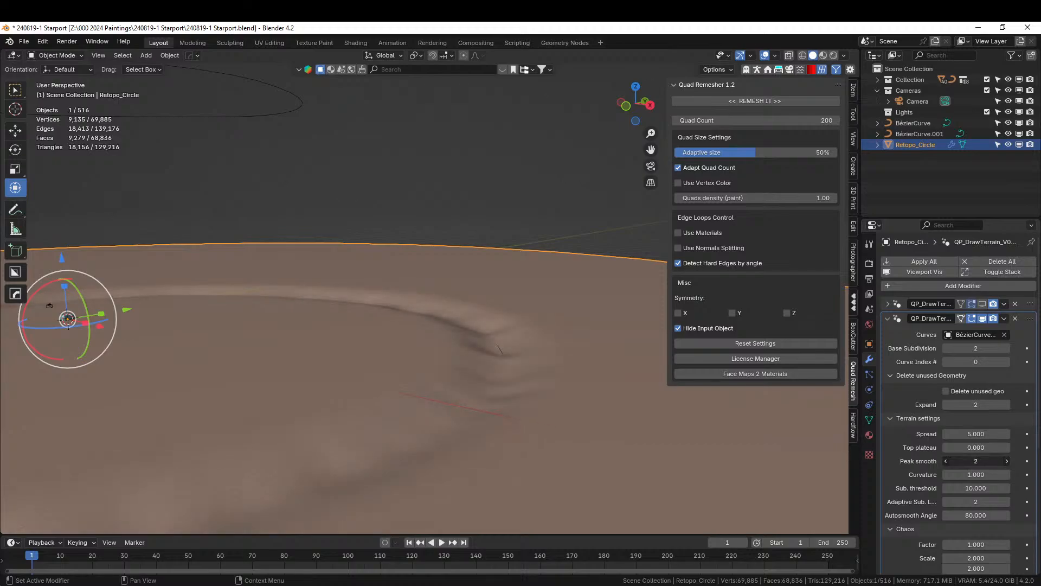
left_click_drag(964, 448, 984, 474)
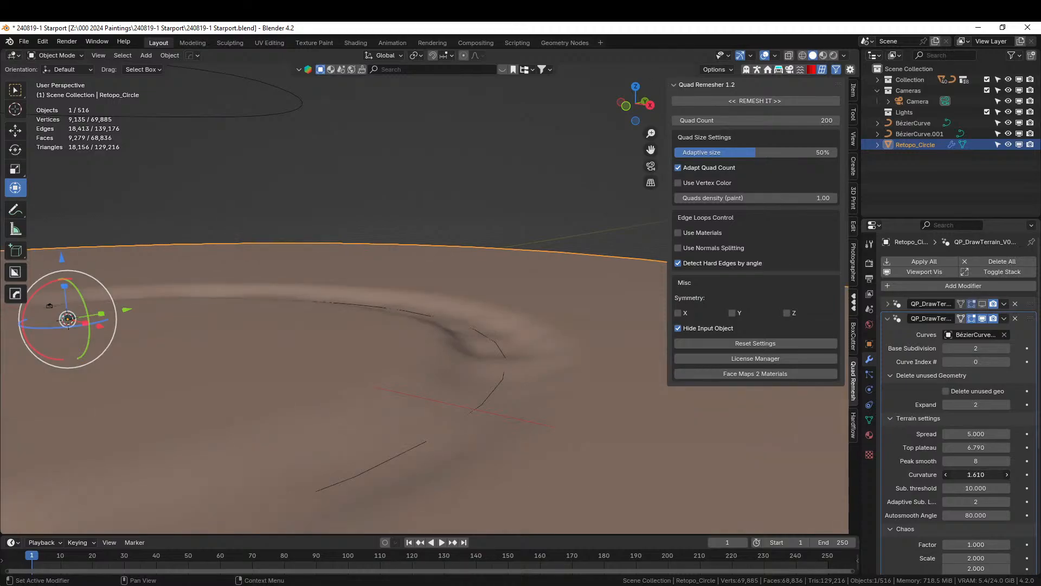
Select BézierCurve.001 and lower it about 1 m along Z.
left_click(496, 392)
key("g")
key("z")
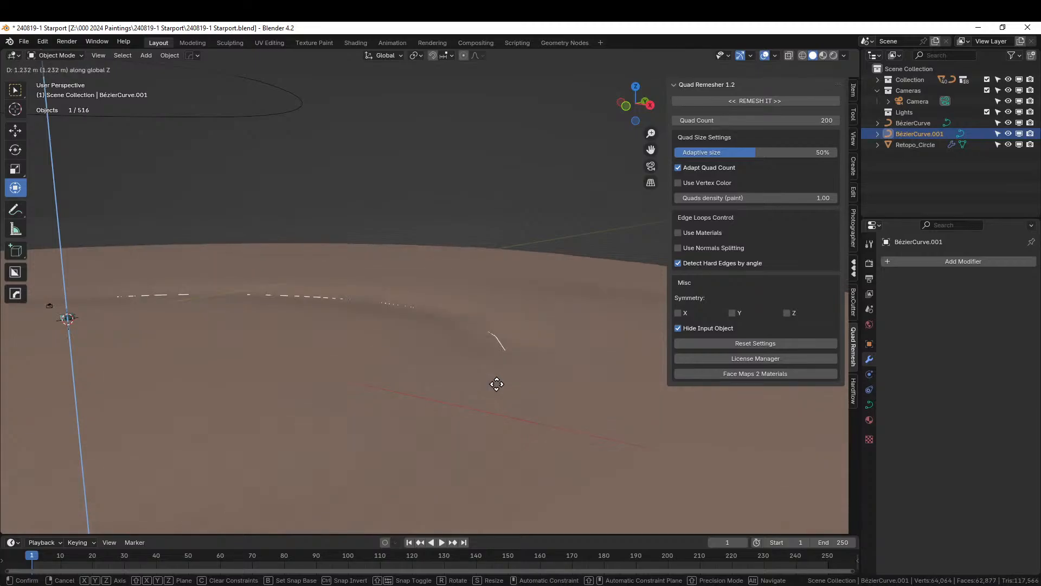
left_click(498, 394)
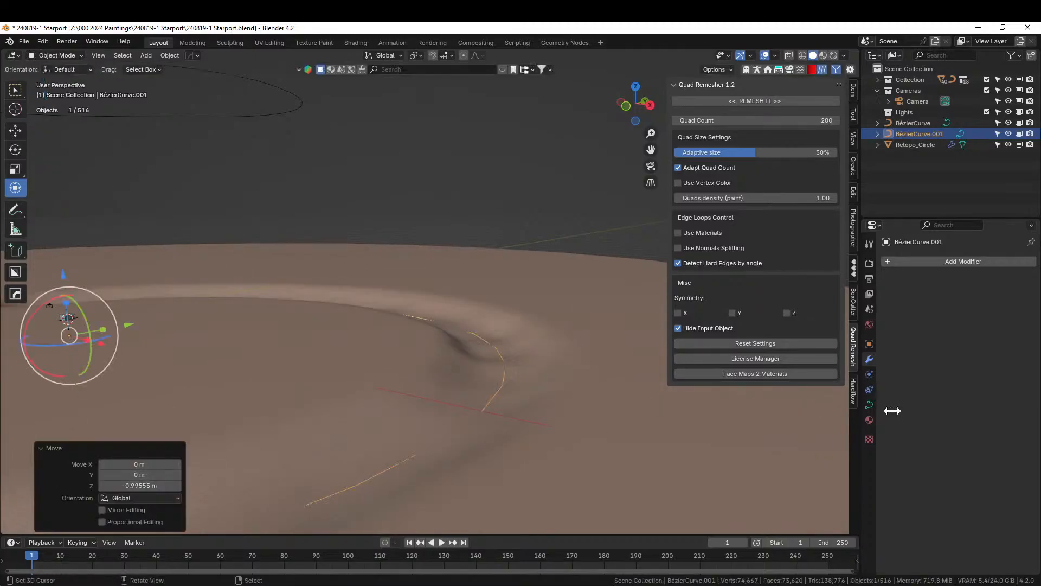
Reselect the terrain disc and set its second terrain modifier's Chaos Factor to 0.
right_click(685, 377)
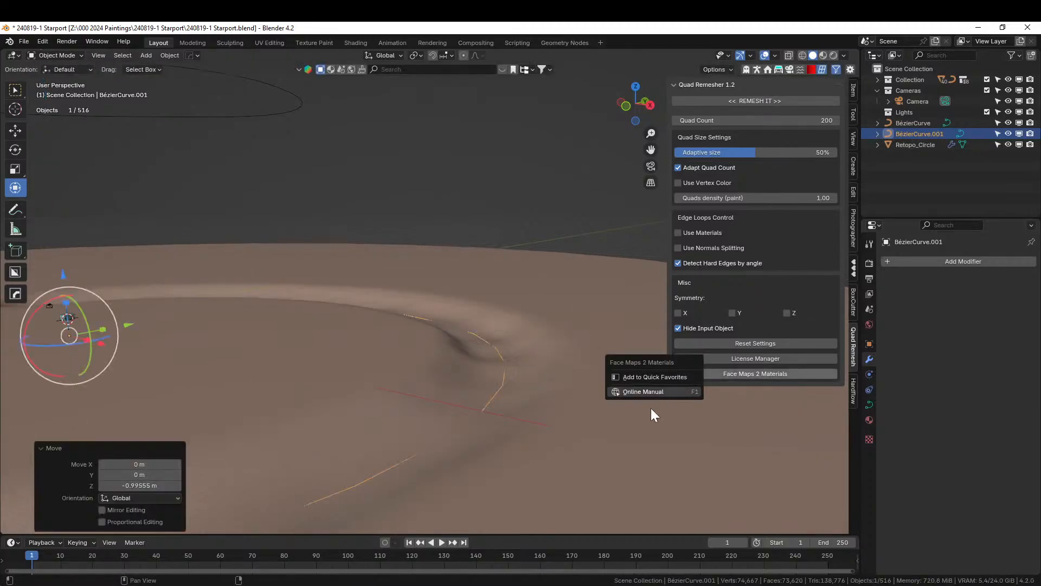
left_click(592, 307)
scroll(957, 477, "down", 3)
left_click(957, 479)
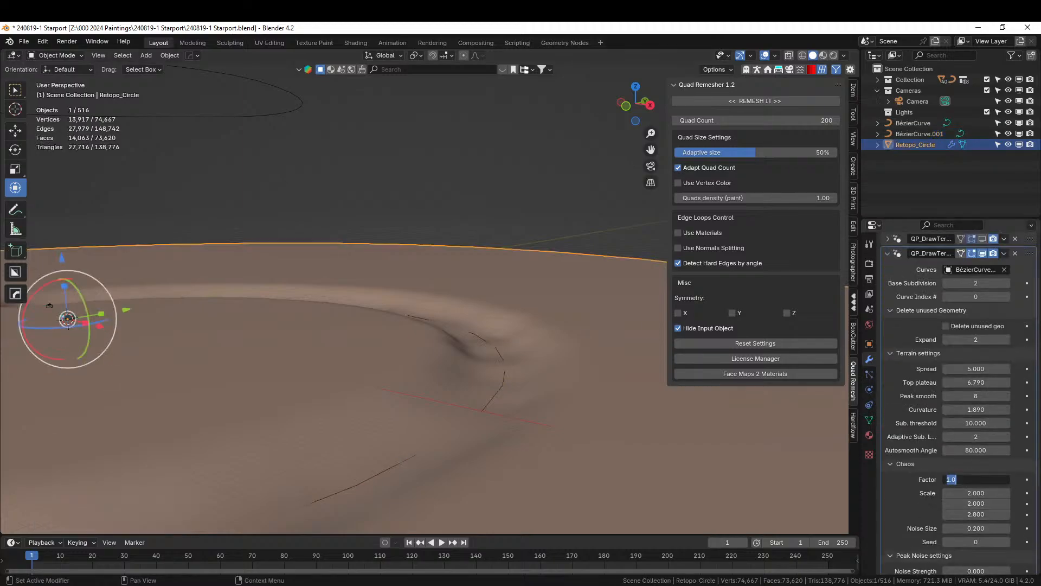
type("0")
key("Return")
key("g")
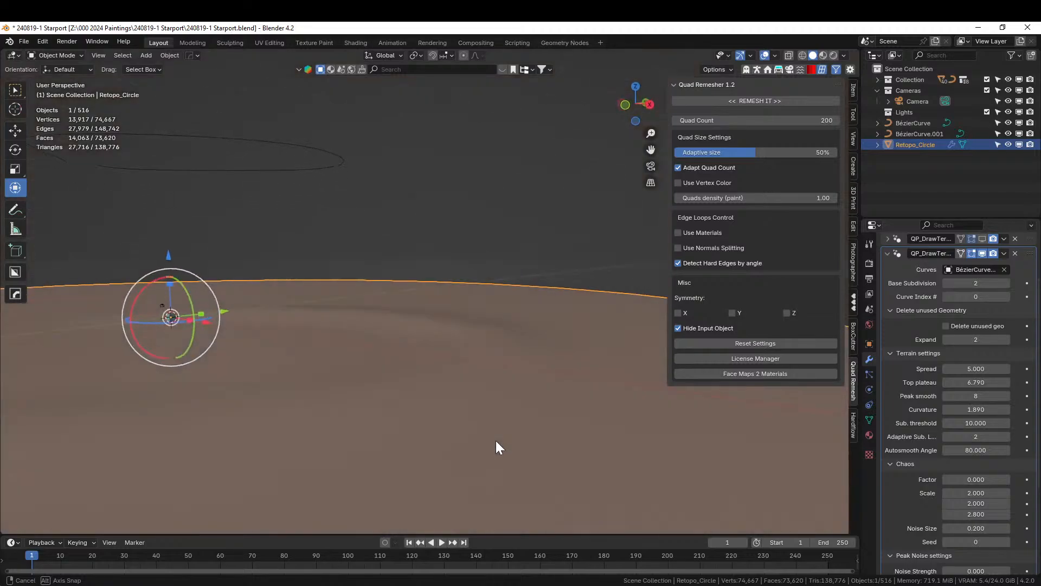
left_click(495, 440)
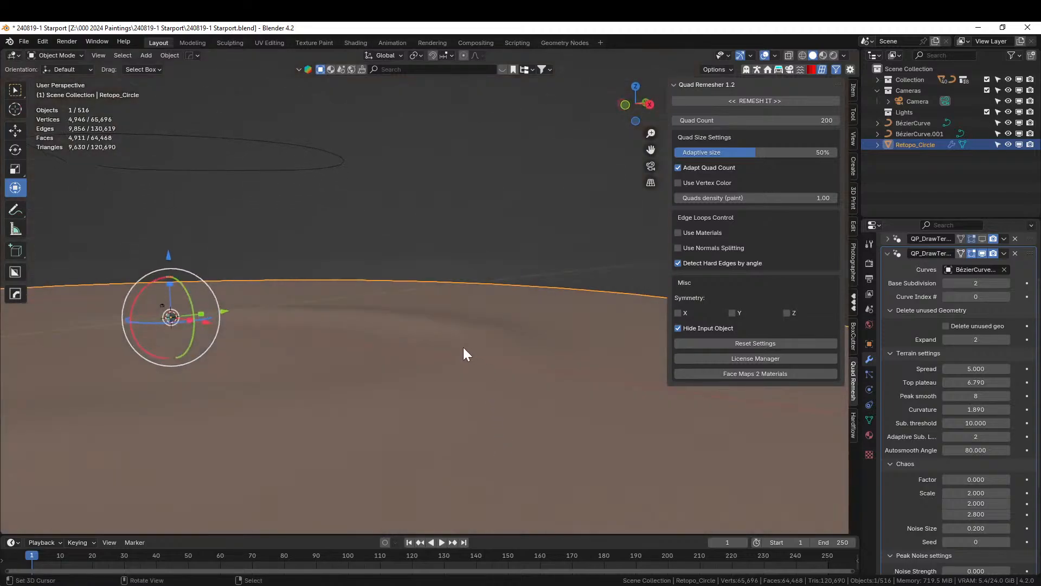
left_click(912, 134)
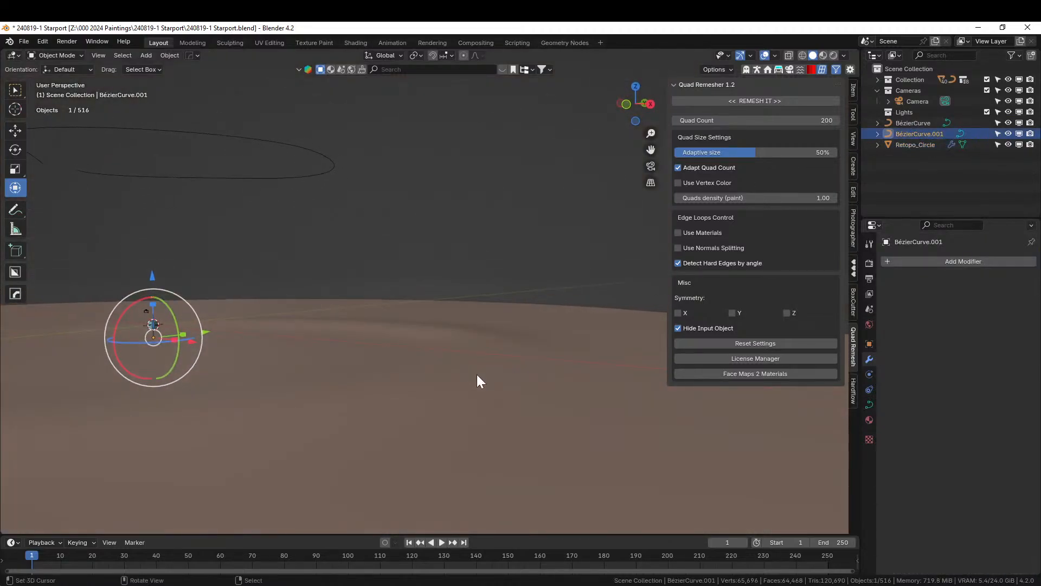
key("g")
key("z")
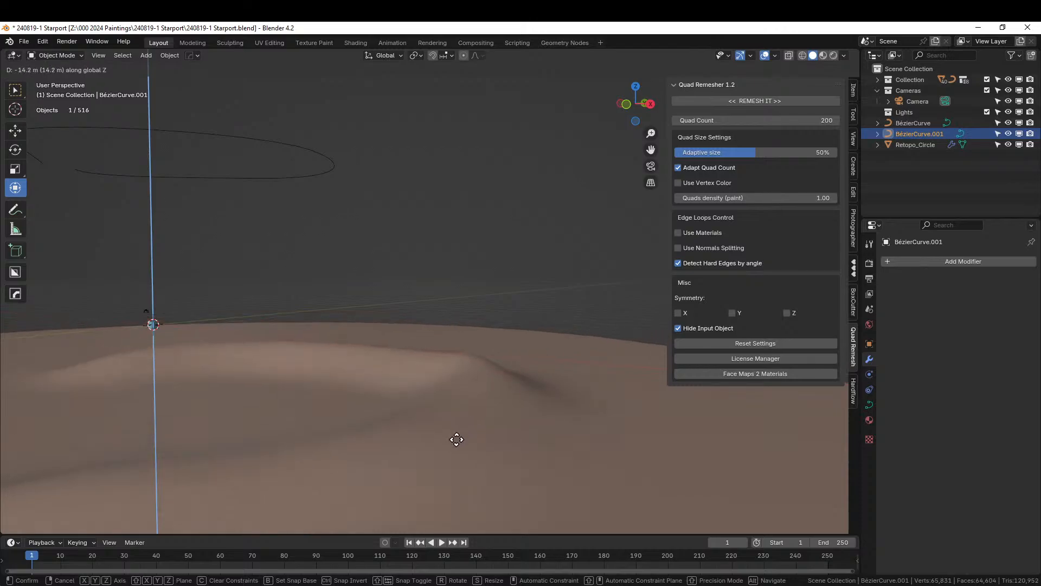
left_click(455, 451)
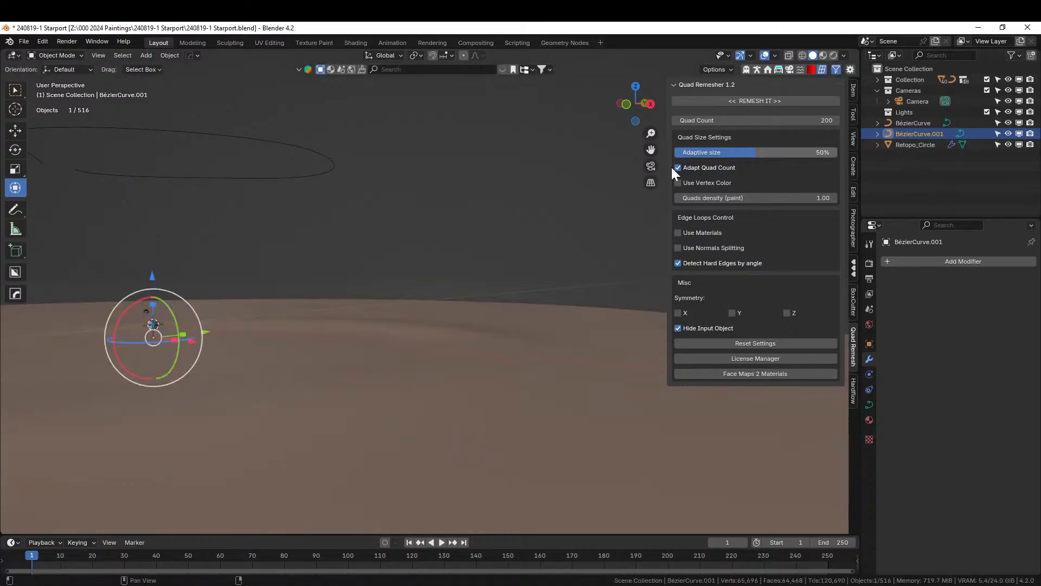
Check BézierCurve.001 with the terrain disc briefly hidden and raise the curve about 15.2 m along Z.
middle_click_drag(369, 326, 321, 343)
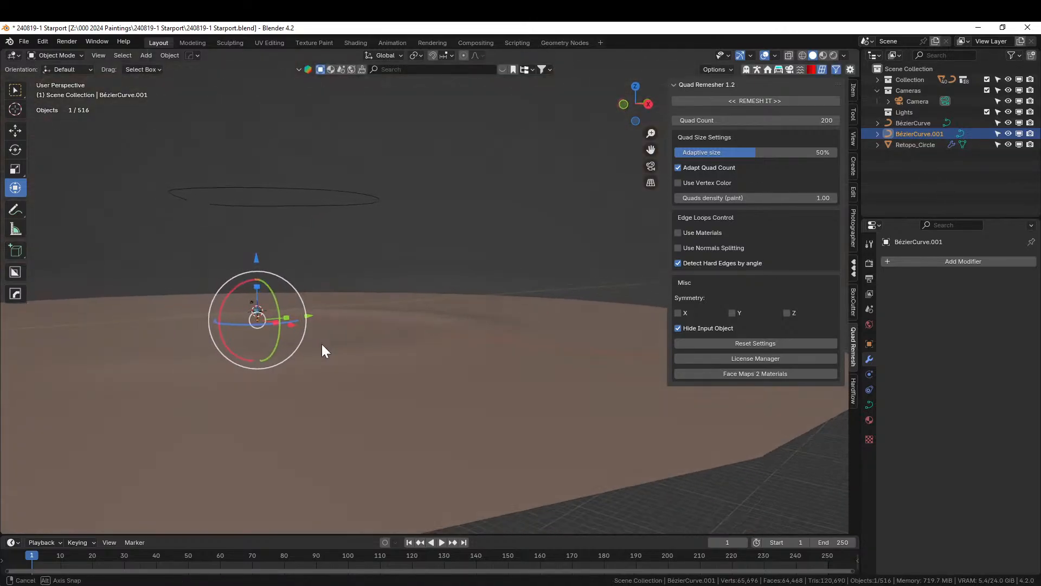
left_click(1008, 144)
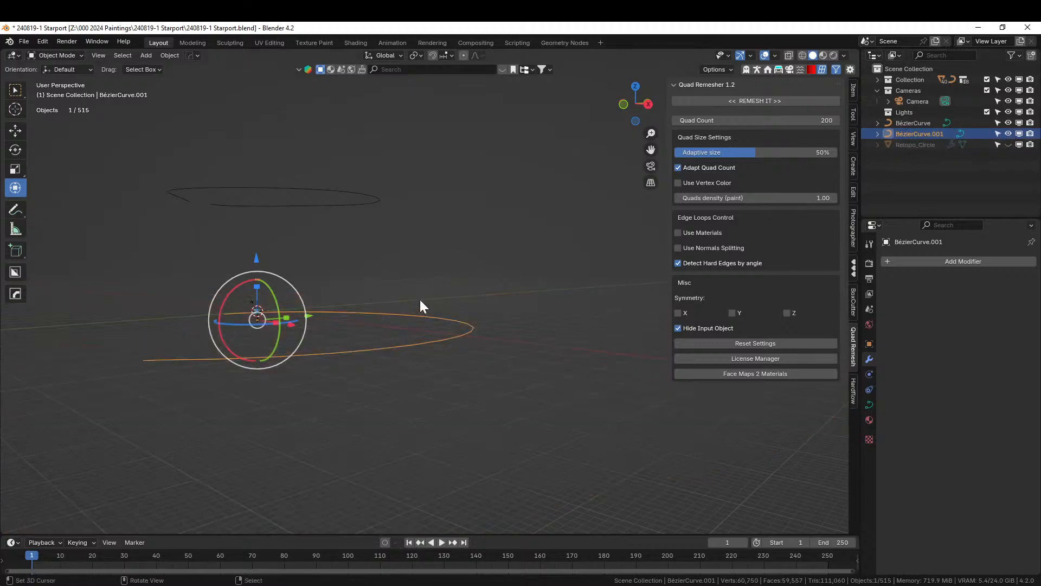
left_click(1008, 144)
middle_click_drag(547, 269, 395, 319)
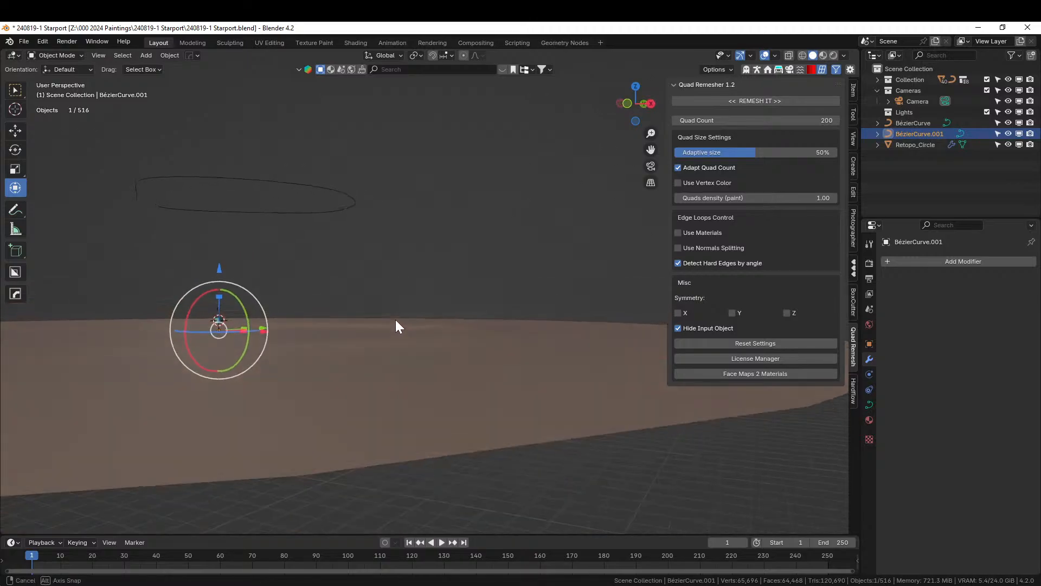
key("g")
key("z")
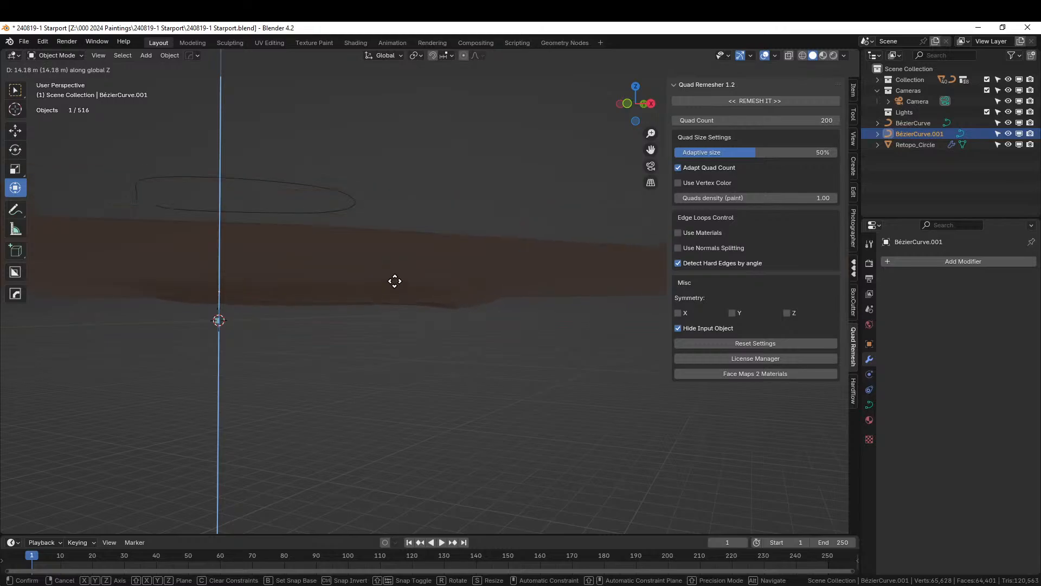
left_click(397, 278)
Move BézierCurve.001 freely by about -2.04 m in X, -2.59 m in Y and -2.92 m in Z.
middle_click_drag(398, 277, 409, 297)
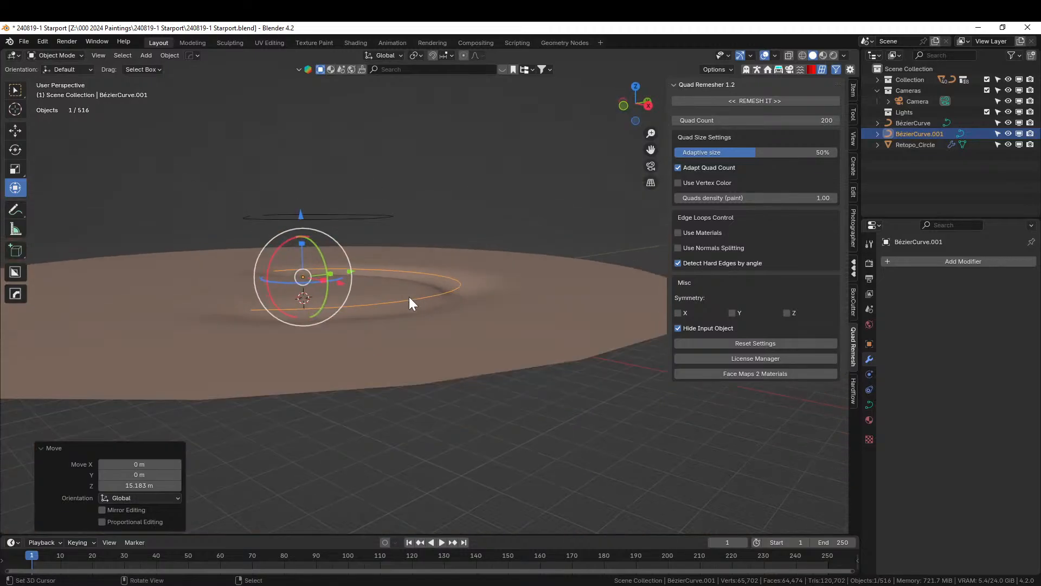
right_click(441, 292)
right_click(448, 290)
key("g")
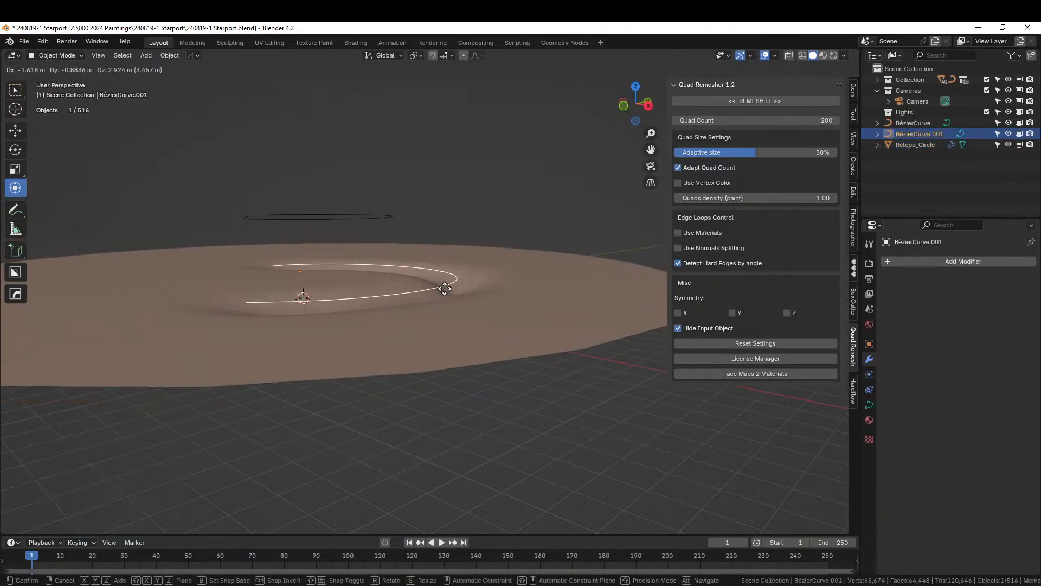
left_click(444, 295)
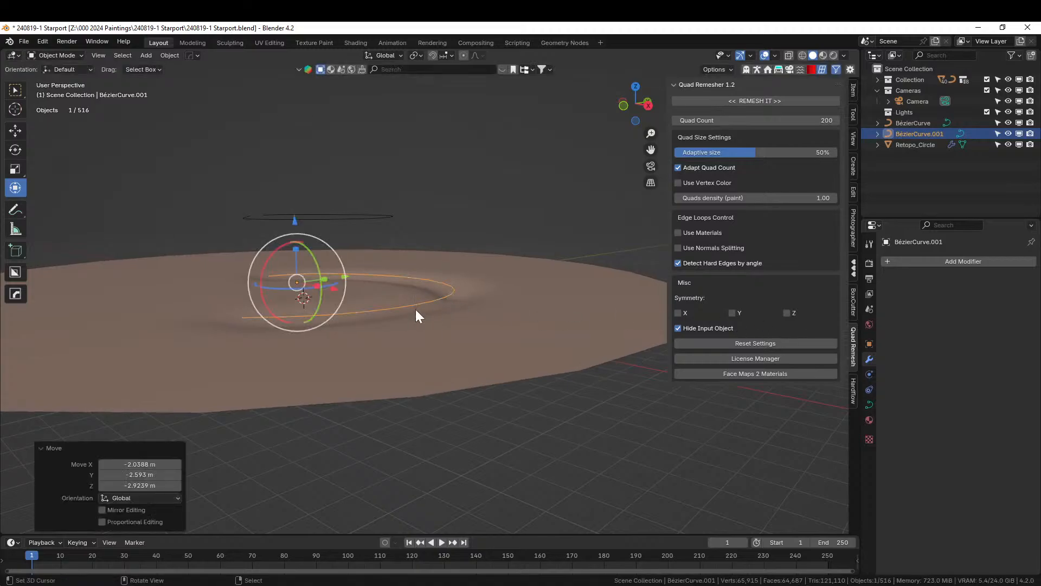
On the terrain disc, set the second terrain modifier's Spread to 1 and show the first terrain modifier in the viewport.
right_click(575, 308)
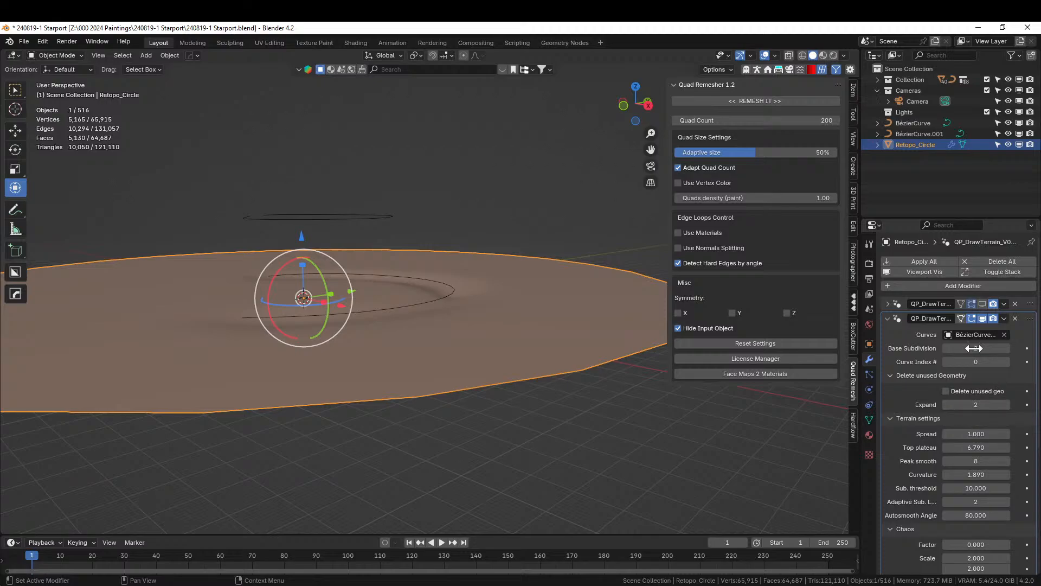
left_click(982, 304)
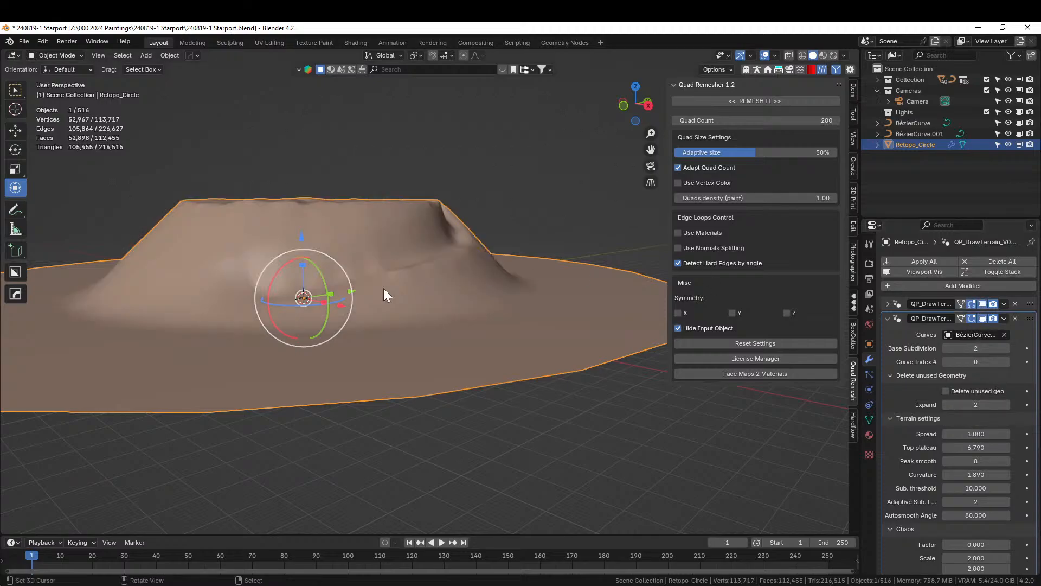
middle_click_drag(383, 288, 239, 465)
scroll(348, 367, "up", 3)
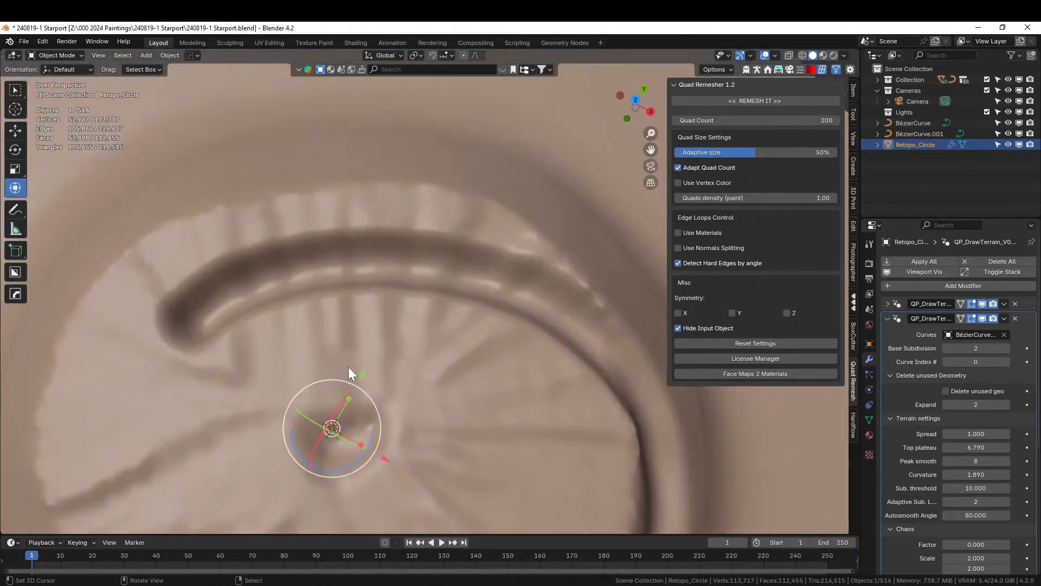
In Edit Mode, move the BézierCurve.001 control point nearest the trench's end about -15.4 m in X, 17.5 m in Y and 5.2 m in Z.
left_click(916, 132)
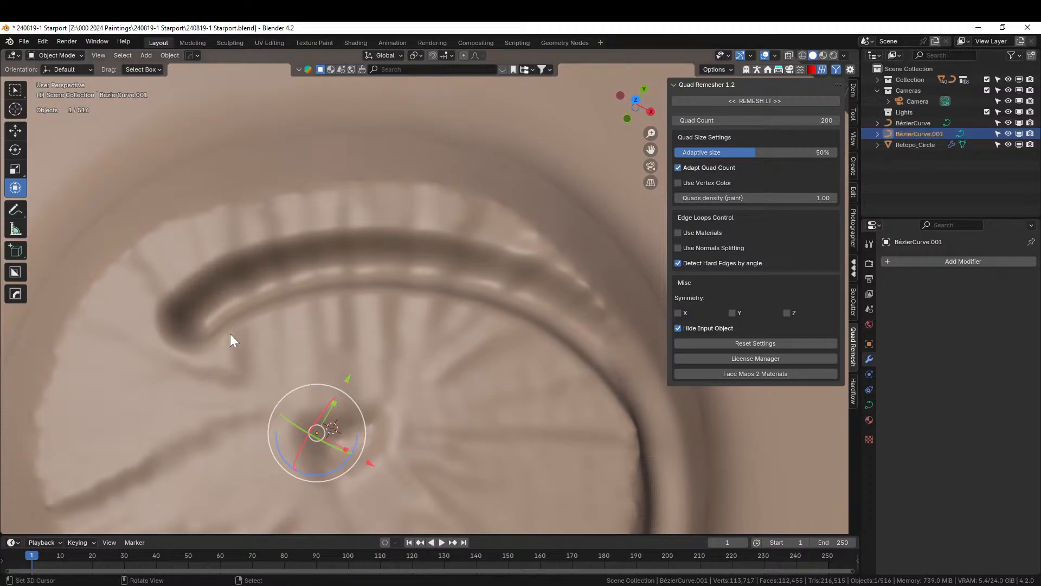
key("Tab")
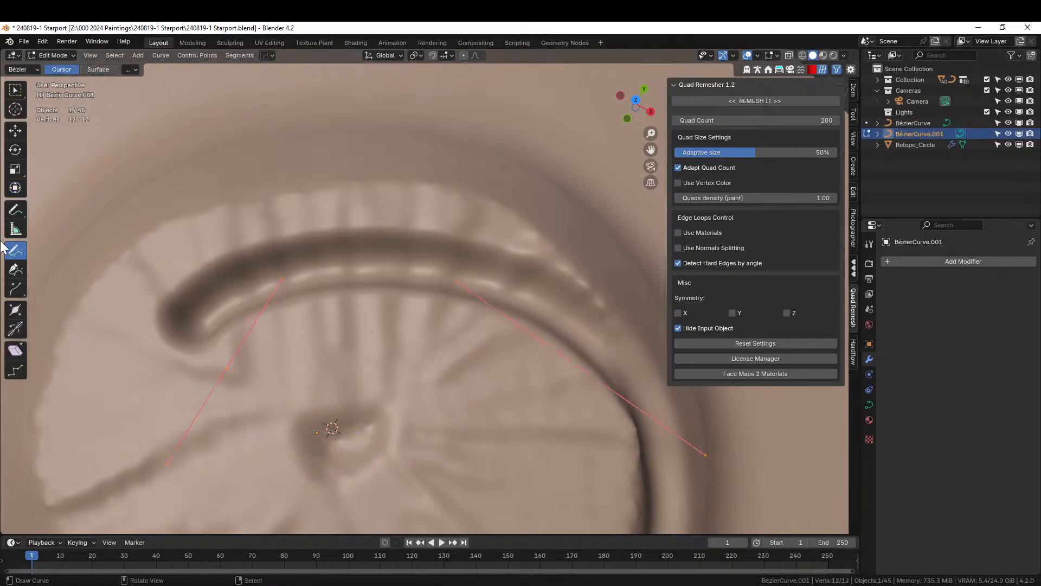
left_click(20, 193)
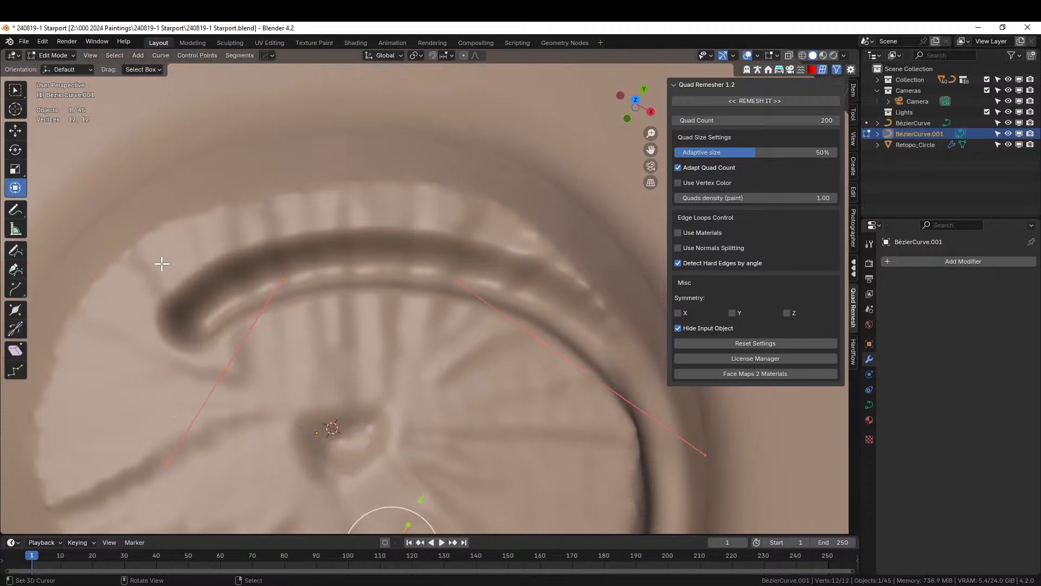
left_click_drag(161, 264, 314, 441)
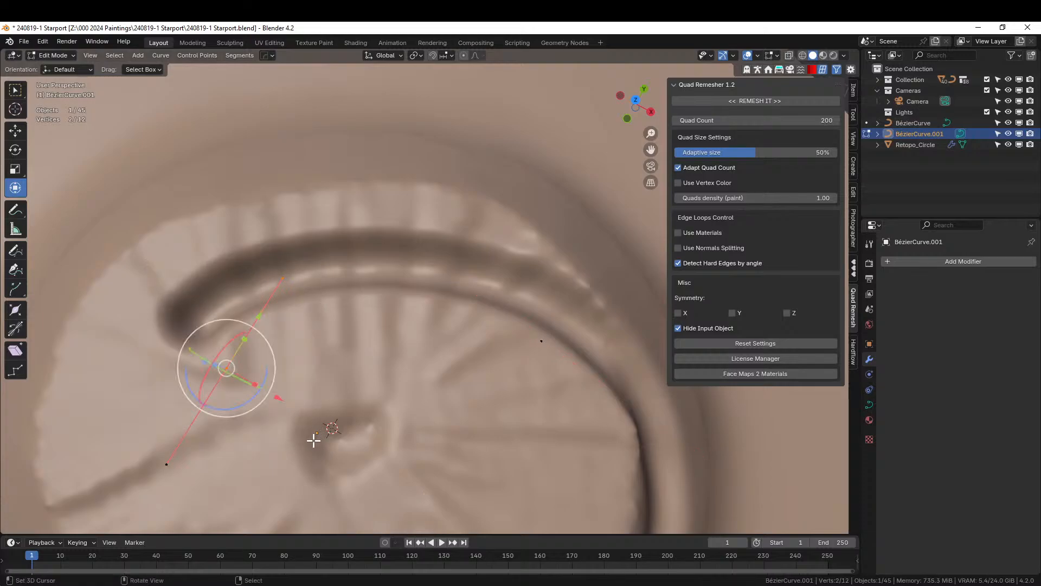
key("g")
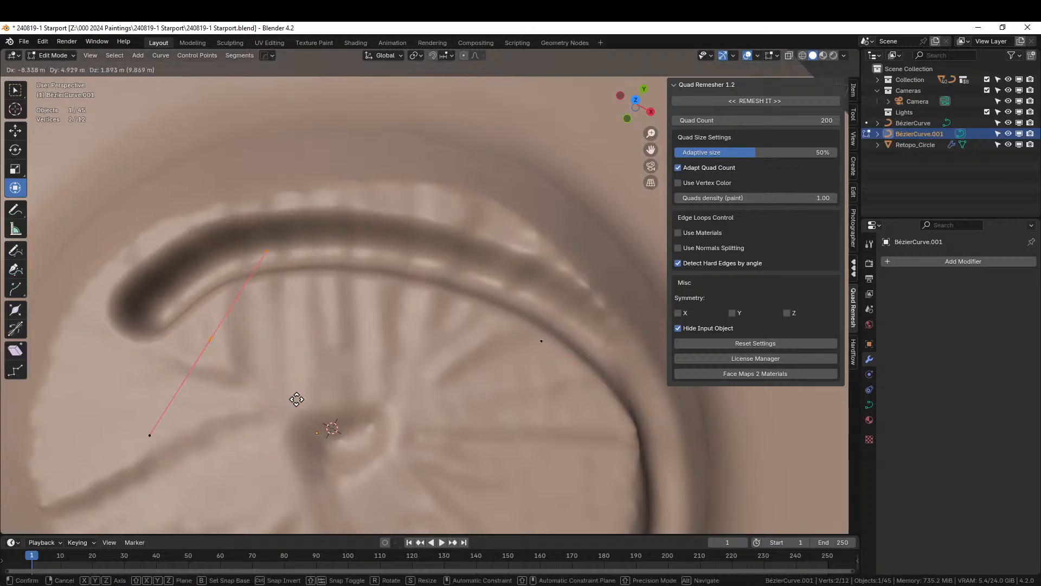
left_click(296, 362)
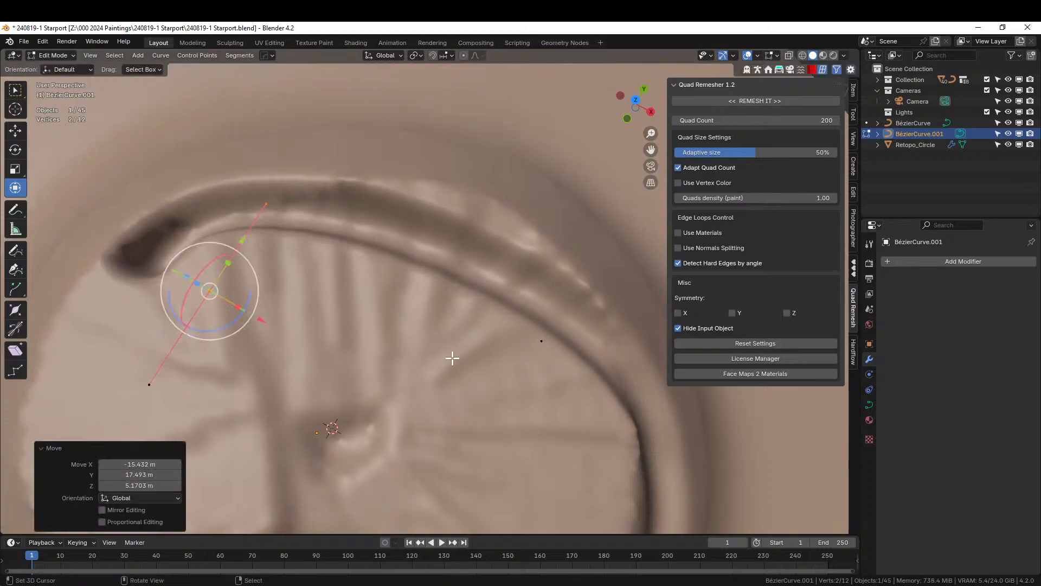
Lower the selected control point of BézierCurve.001 about 14.07 m along Z.
middle_click_drag(453, 358, 480, 363)
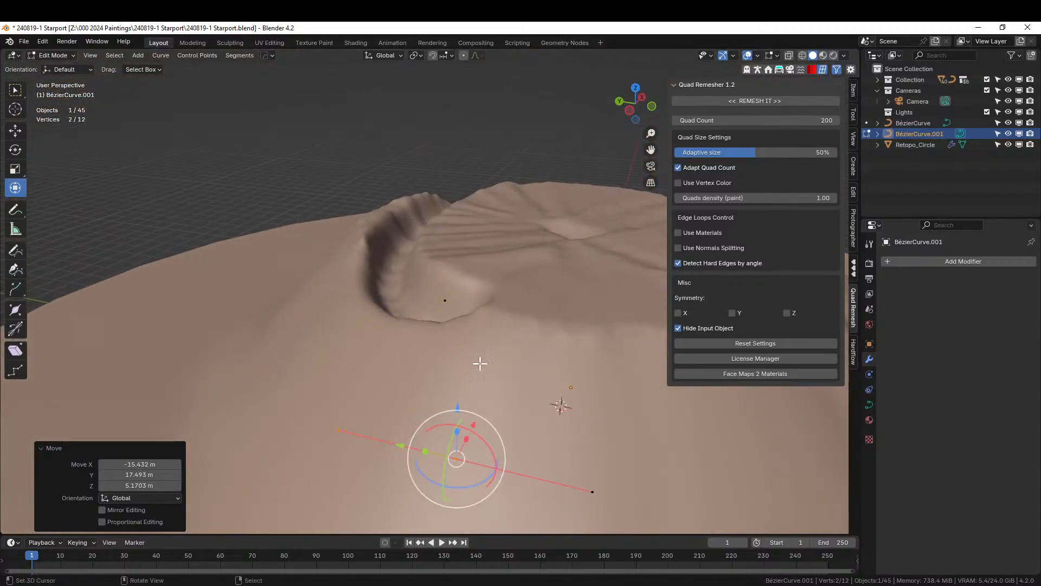
key("g")
key("z")
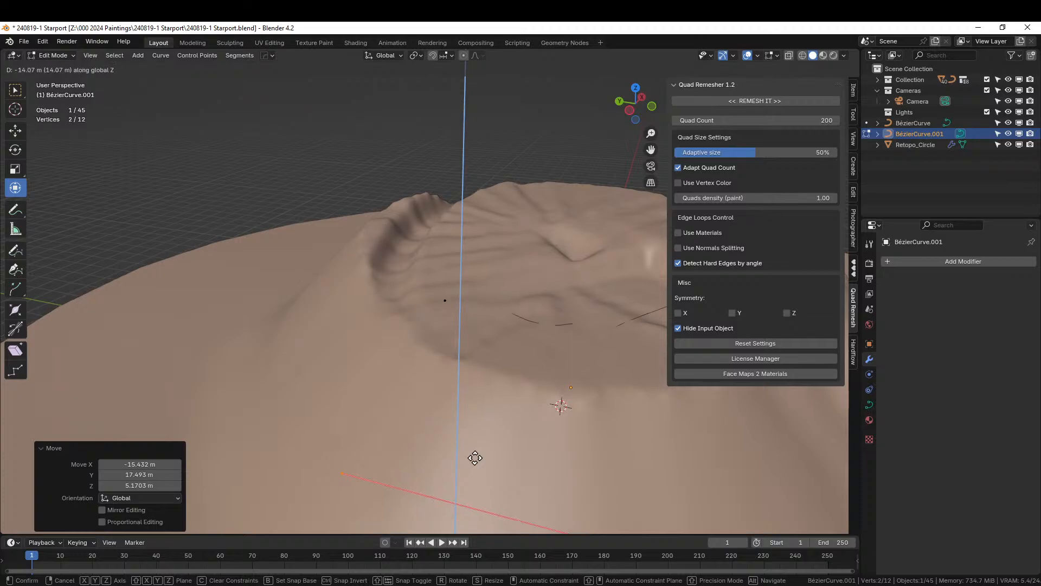
left_click(475, 458)
Select the middle control point of BézierCurve.001, isolate the curve in local view and look at it from directly above.
mouse_move(467, 414)
middle_mouse_down()
mouse_move(643, 449)
mouse_move(448, 419)
middle_mouse_up()
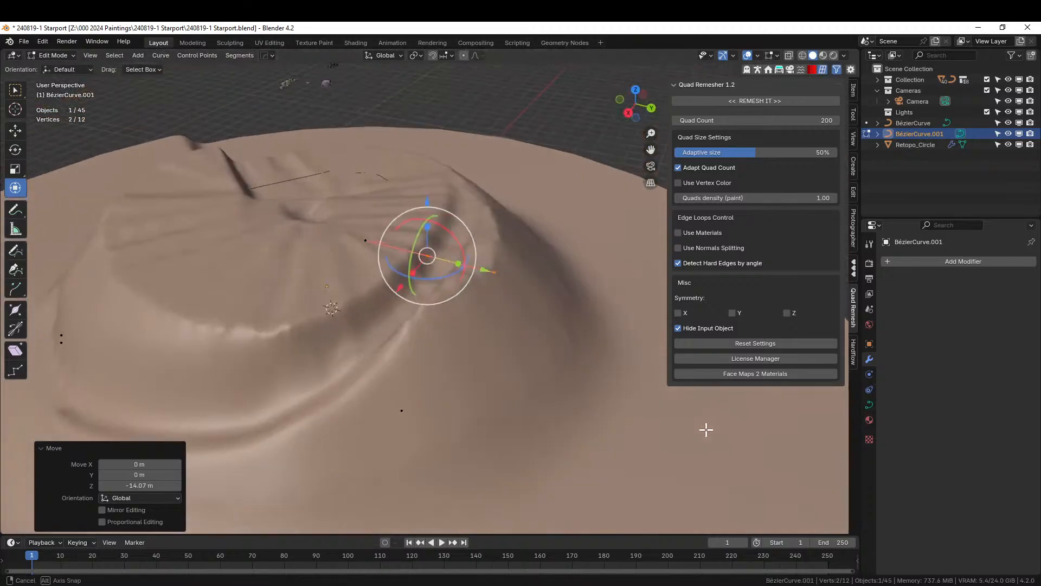
middle_click_drag(386, 406, 464, 382)
left_click(461, 366)
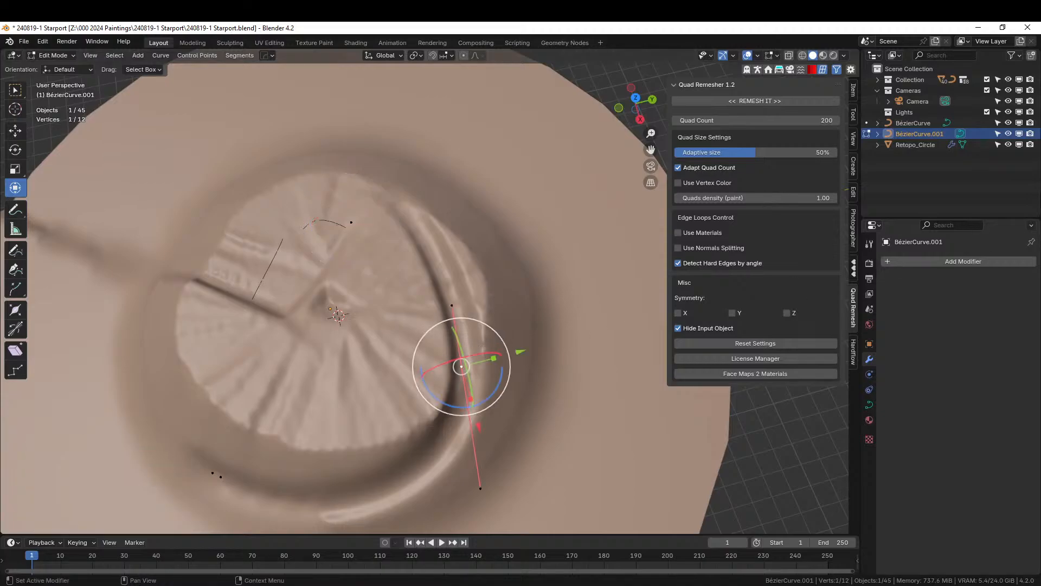
key("KP_Divide")
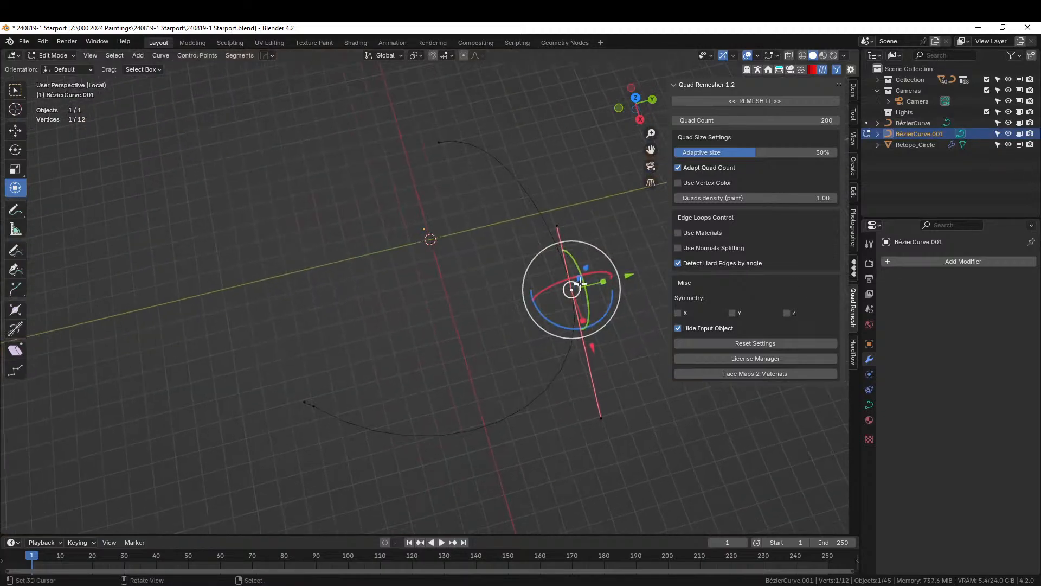
key("KP_7")
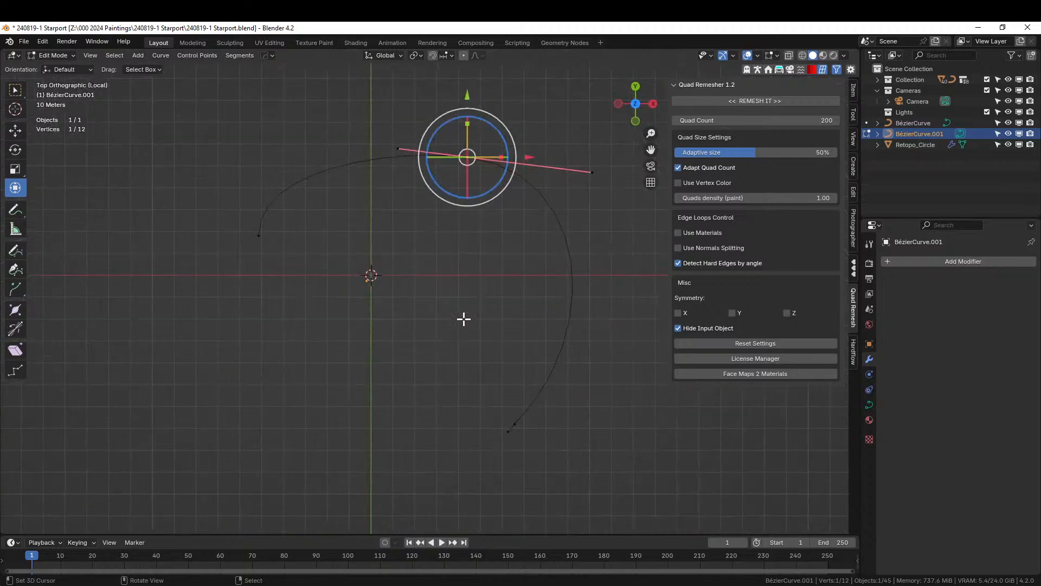
middle_click_drag(430, 307, 420, 421, "shift")
Move the middle control point's handle about -14.6 m in X and 17.1 m in Y, and leave local view.
key("alt+a")
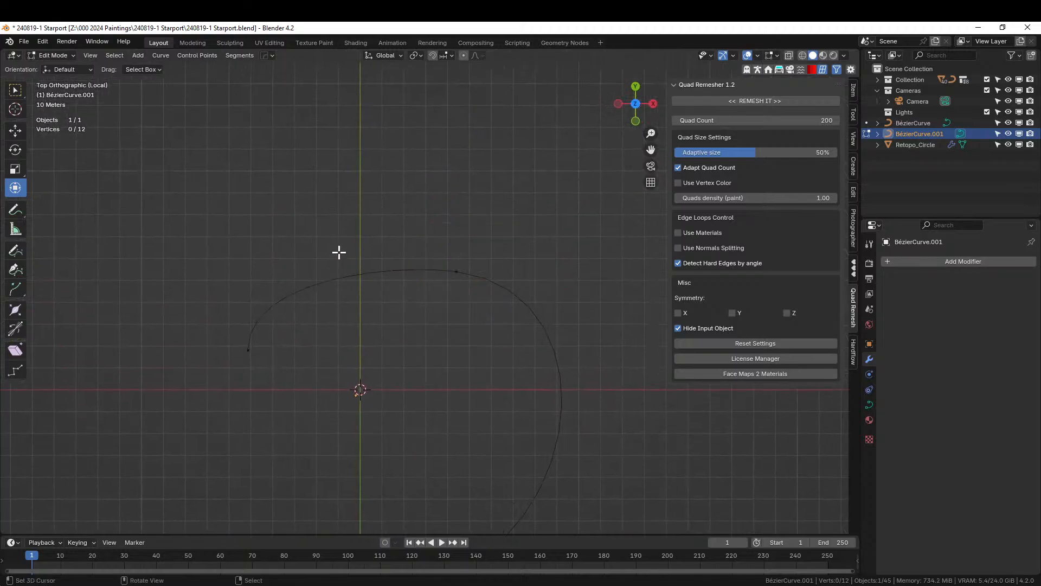
left_click_drag(311, 207, 495, 320)
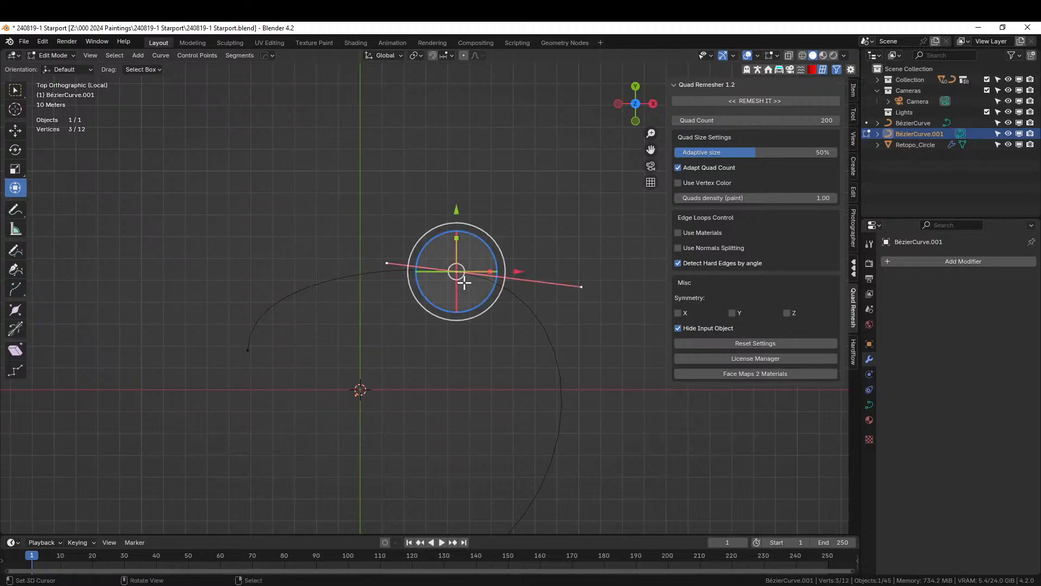
left_click(387, 263)
key("g")
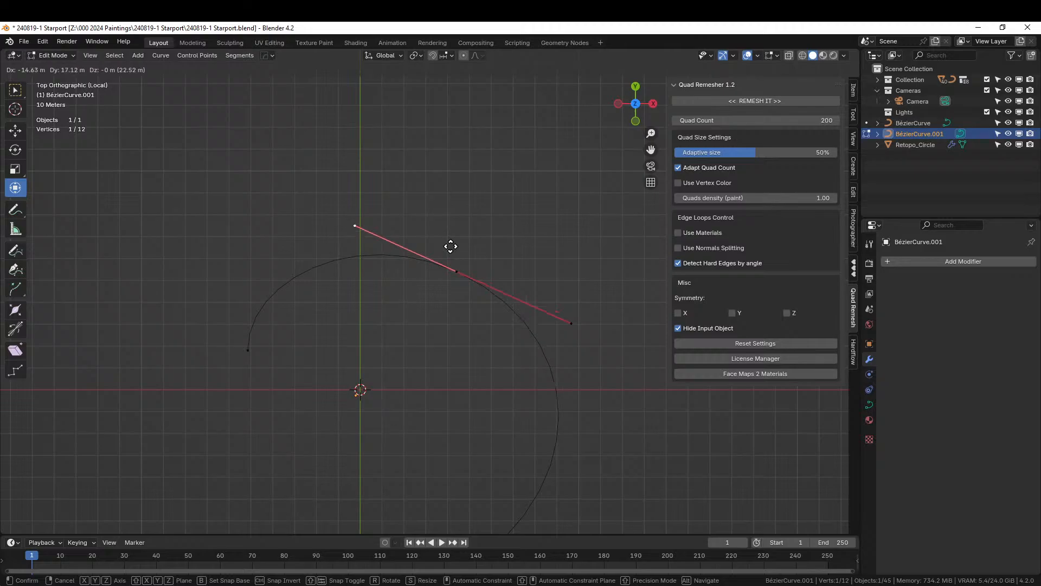
left_click(450, 240)
key("KP_Divide")
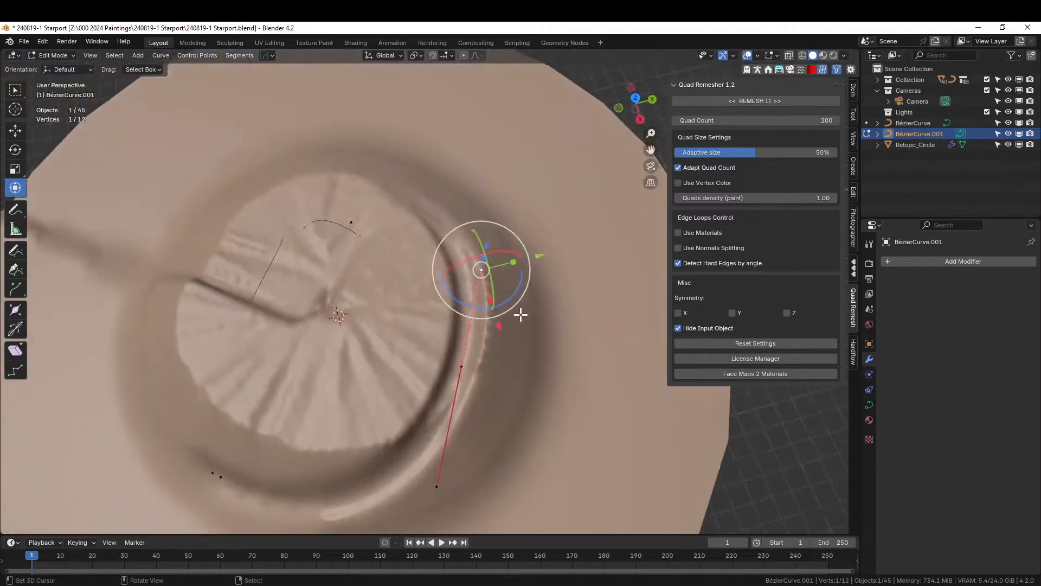
Move the middle control point of BézierCurve.001 outward about 4.88 m in X and 8.33 m in Y.
middle_click_drag(389, 372, 442, 376)
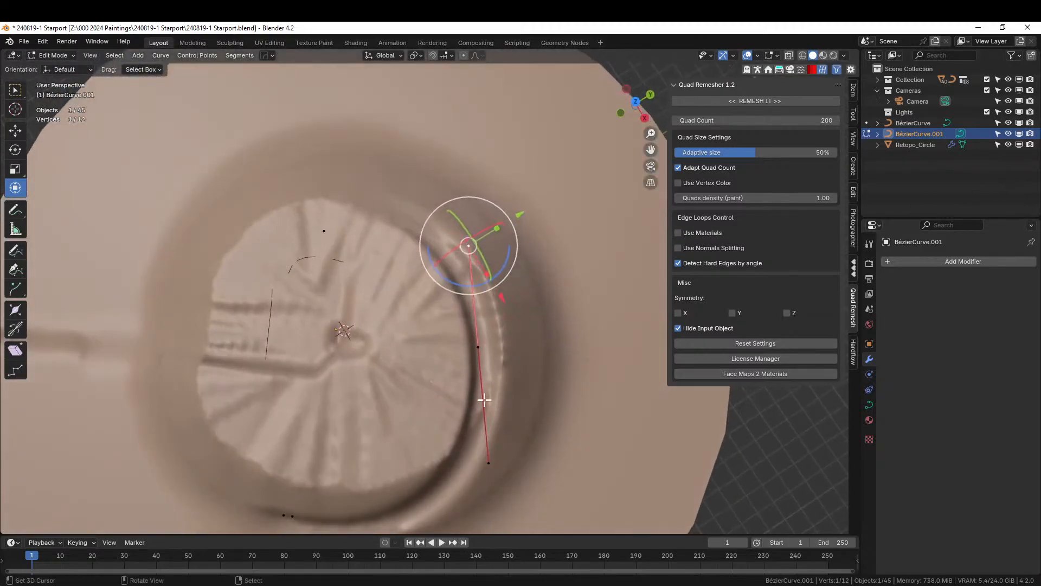
left_click(486, 351)
key("g")
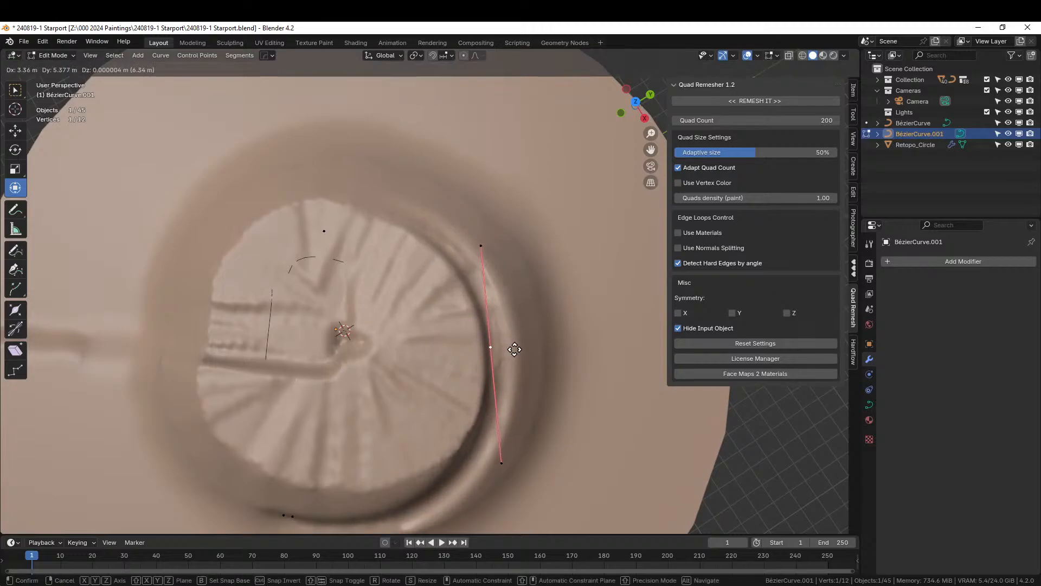
left_click(511, 349)
Raise the middle control point of BézierCurve.001 about 7.2 m along Z.
middle_click_drag(511, 349, 227, 269)
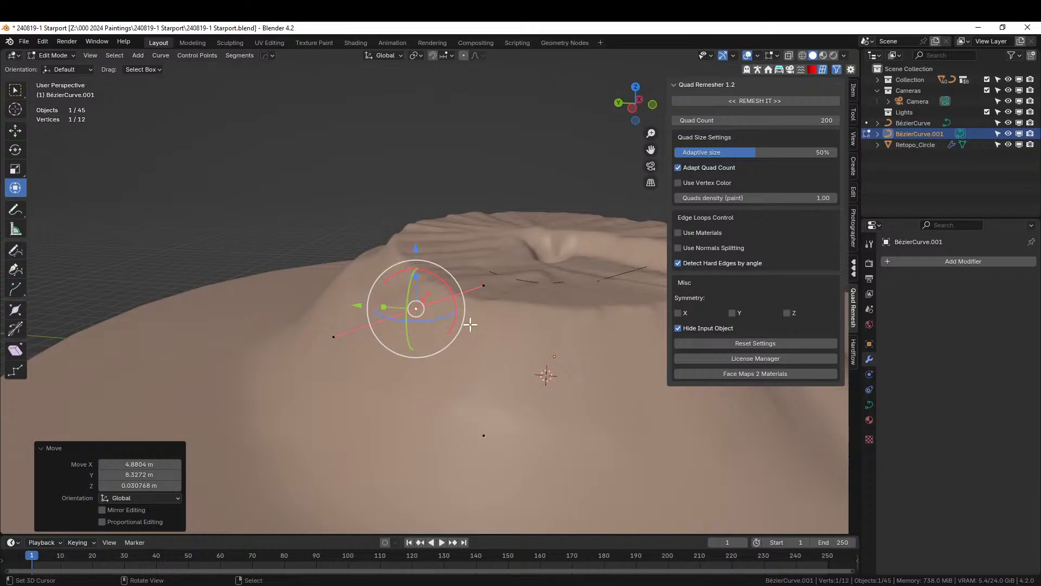
middle_click_drag(470, 325, 544, 327)
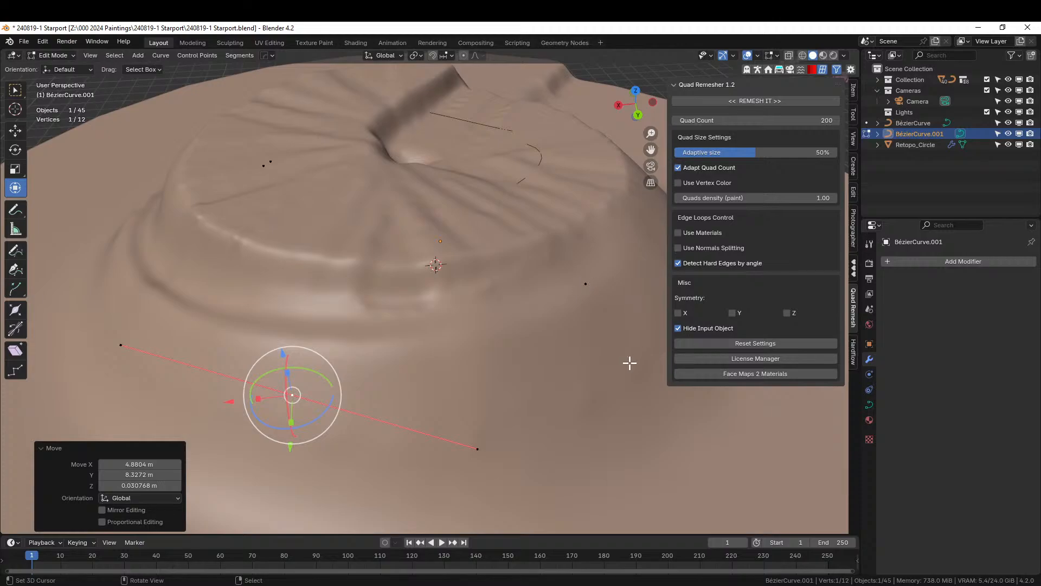
middle_click_drag(629, 363, 560, 374)
key("g")
key("z")
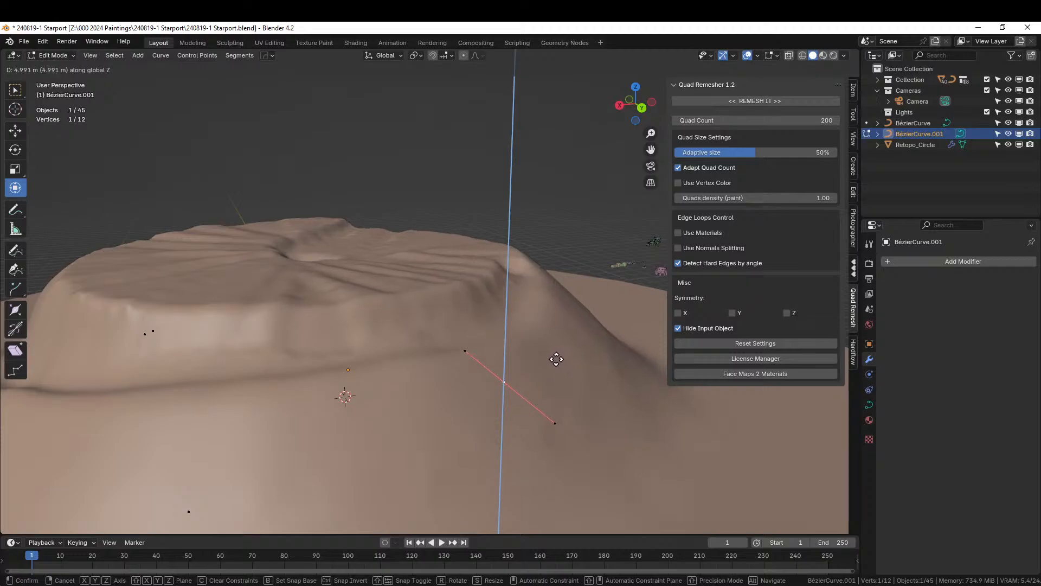
left_click(556, 357)
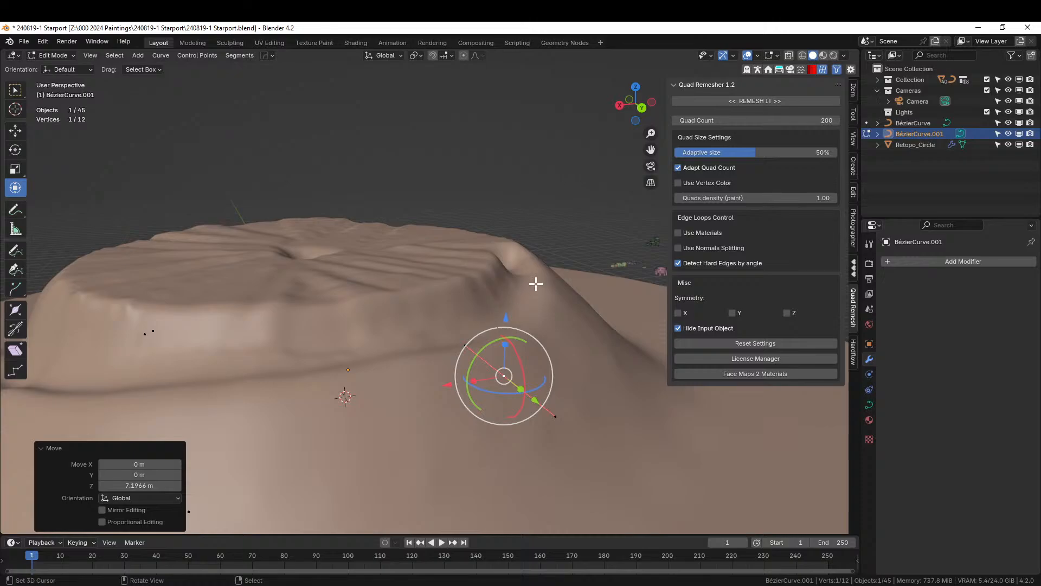
Return to Object Mode, select the terrain disc and set the second terrain modifier's Curve Index # to 1.
key("Tab")
left_click(448, 270)
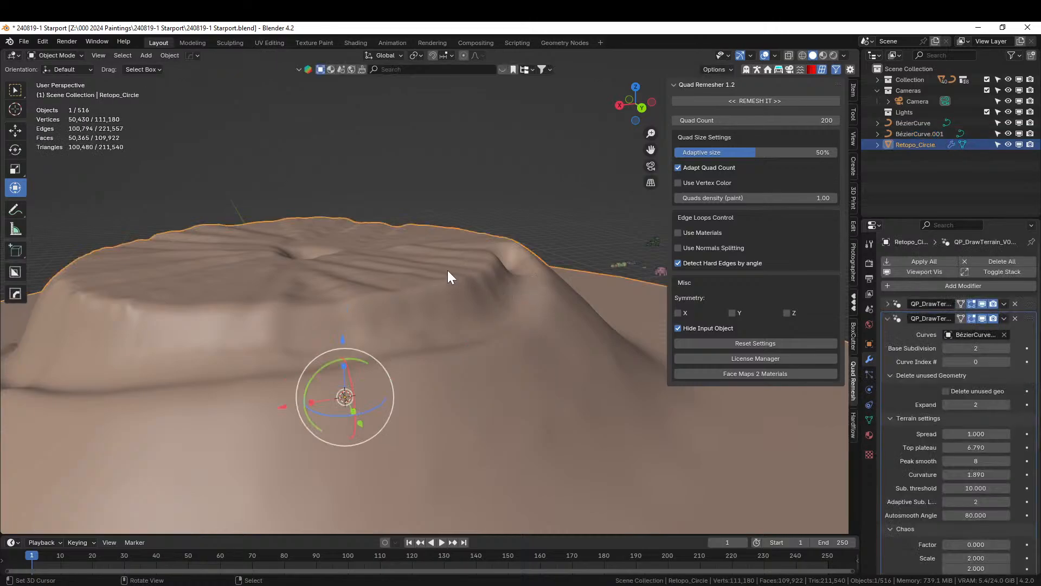
left_click(1008, 361)
middle_click_drag(416, 391, 469, 441)
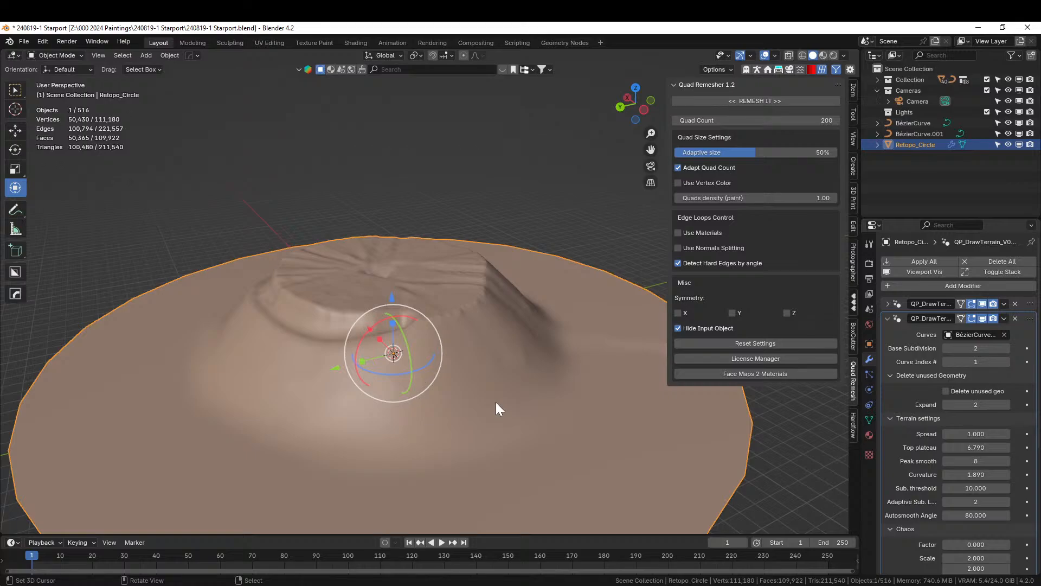
middle_click_drag(440, 404, 412, 347)
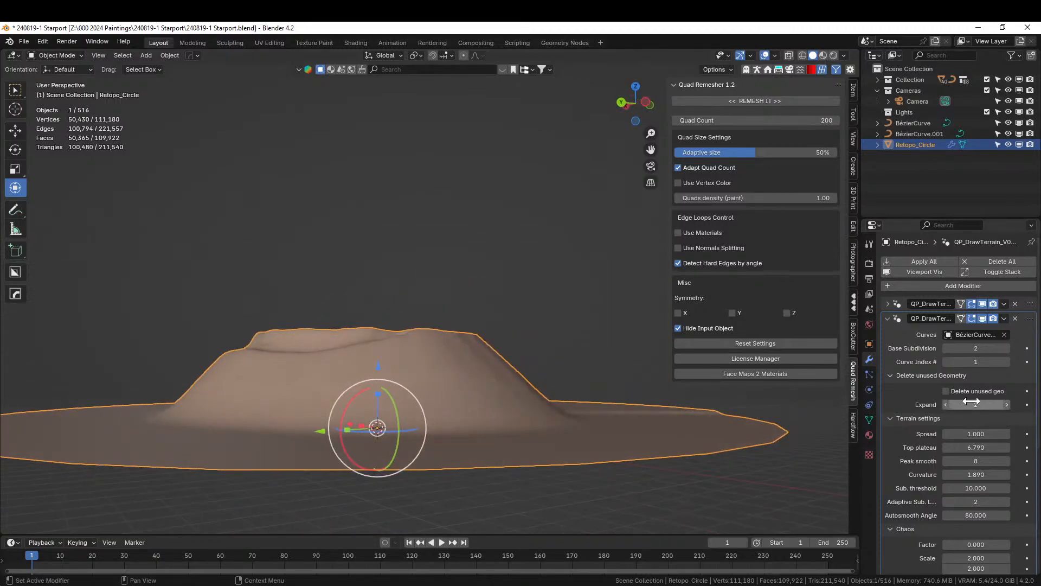
Expand the first terrain modifier and set its Top plateau to 32.
left_click(886, 302)
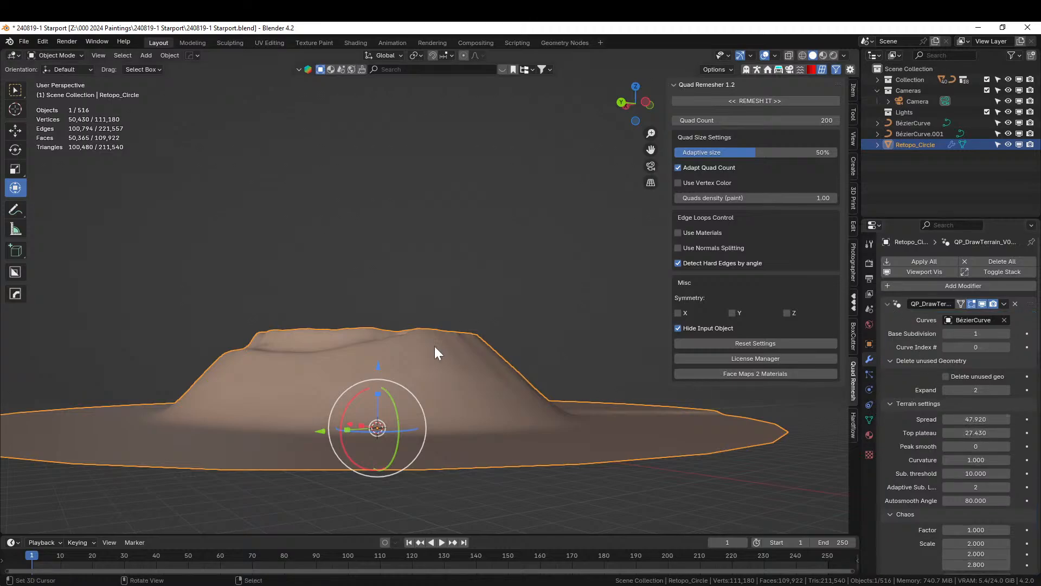
middle_click_drag(435, 346, 431, 406)
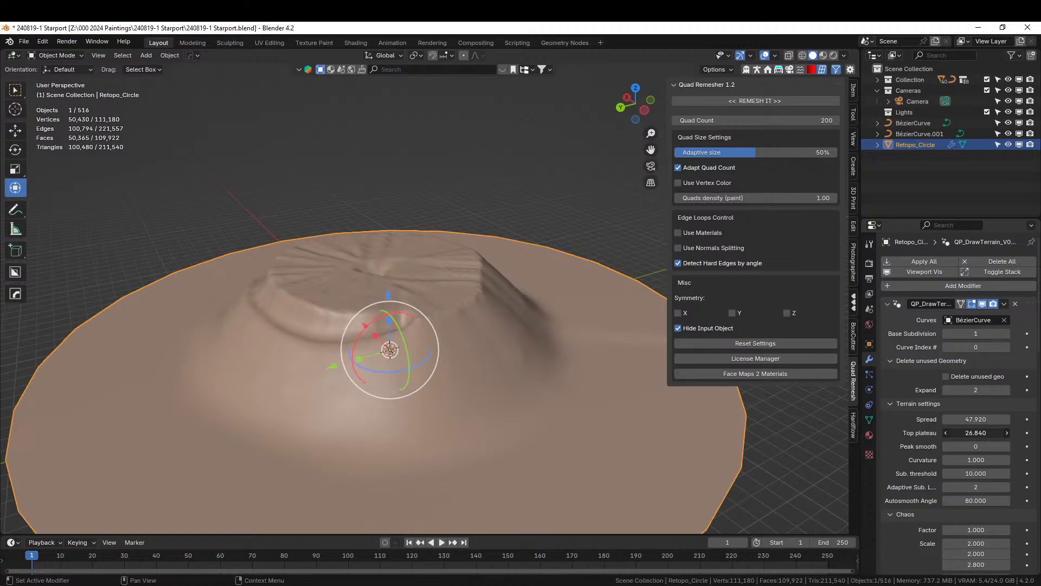
left_click_drag(976, 433, 982, 433)
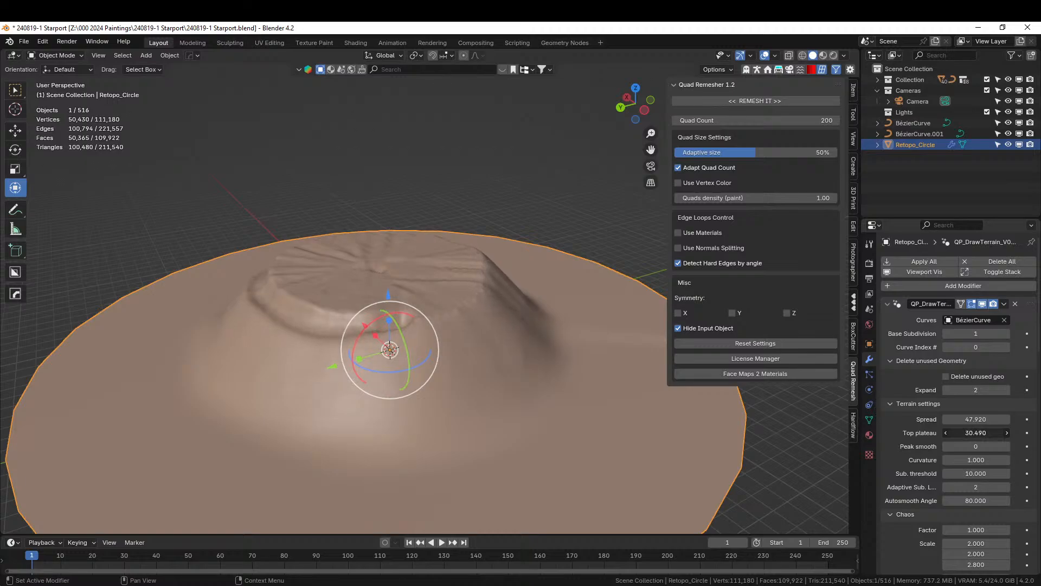
left_click_drag(975, 433, 982, 433)
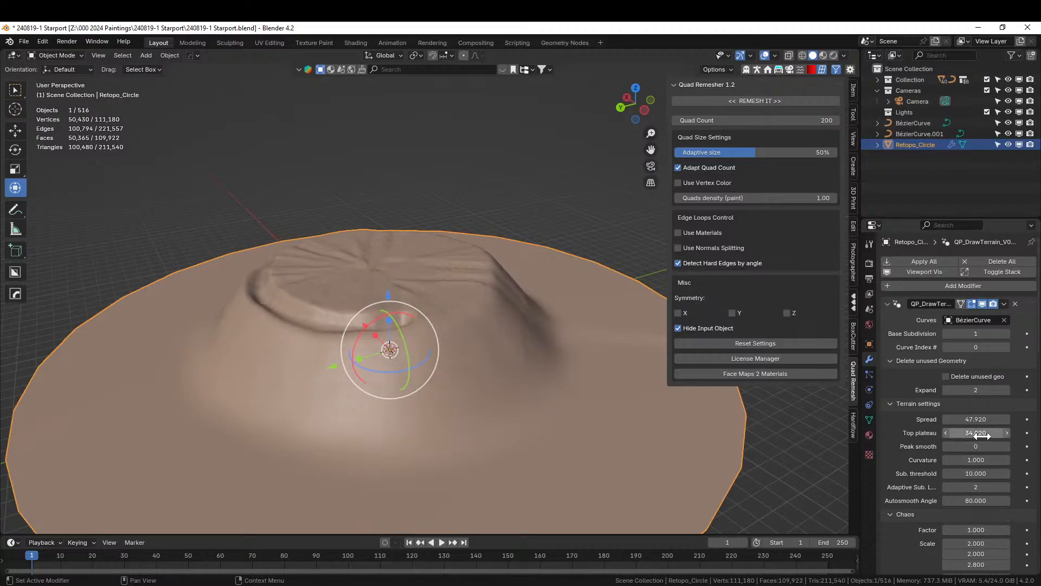
left_click(976, 433)
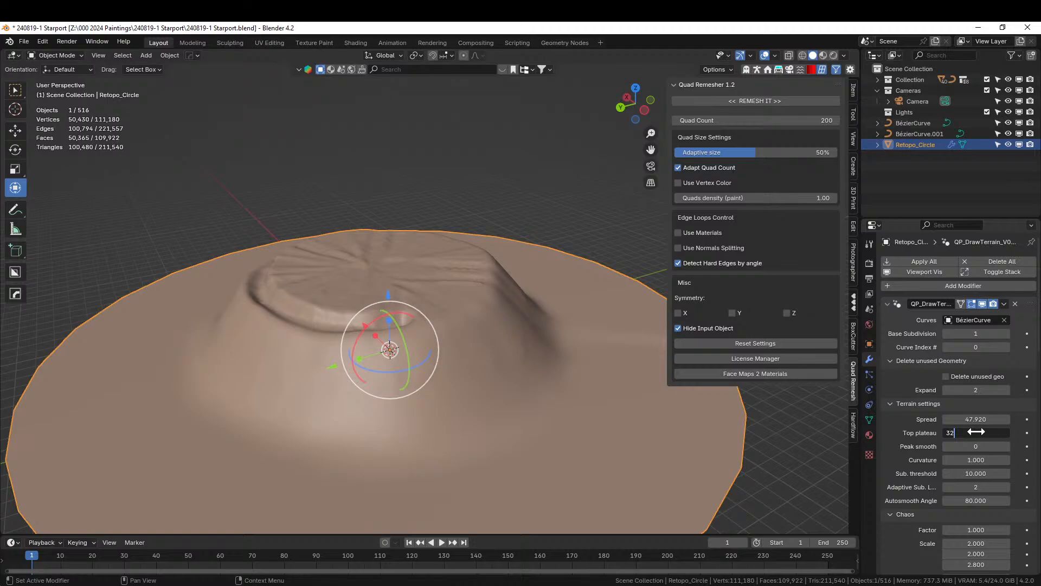
type("32")
key("Return")
middle_click_drag(577, 512, 480, 432)
Try a peak Noise Strength of about 2.23 on the first terrain modifier, then reset it to 0.
scroll(999, 493, "down", 2)
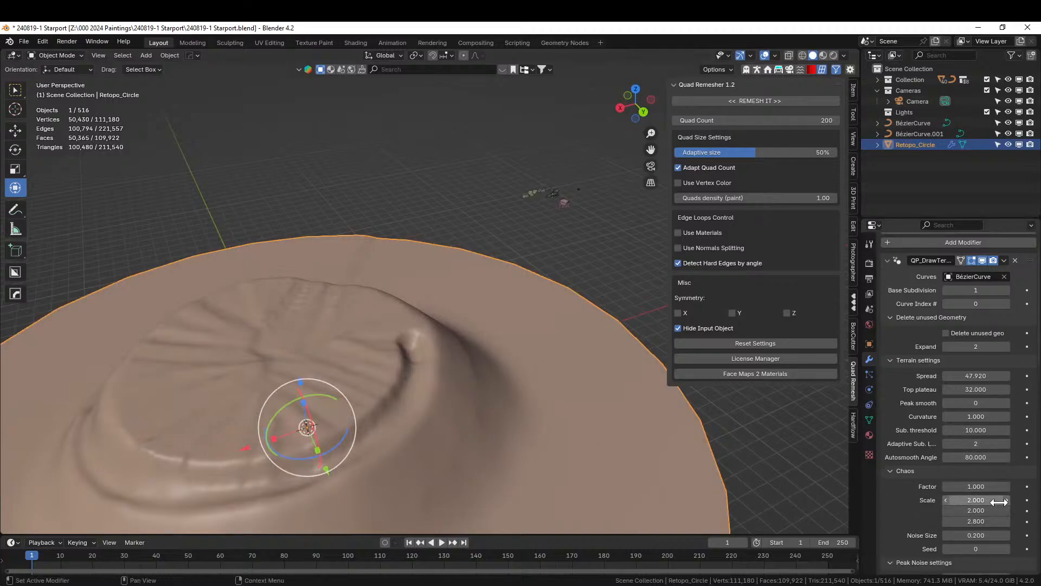
scroll(970, 488, "down", 4)
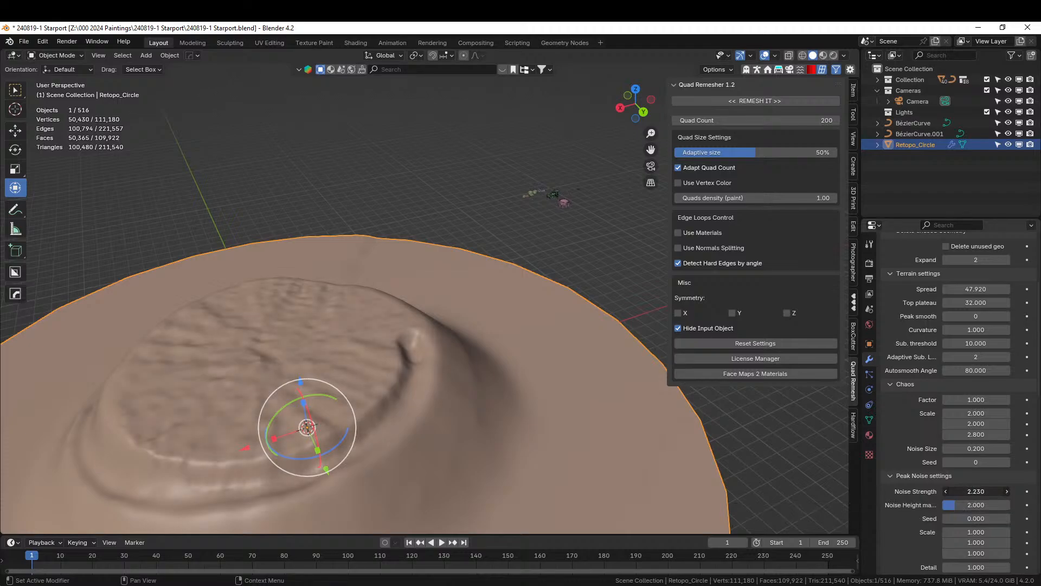
left_click(976, 492)
key("Return")
Apply all modifiers on the Retopo_Circle terrain disc.
middle_click_drag(623, 363, 491, 425)
scroll(491, 425, "down", 3)
scroll(922, 423, "up", 6)
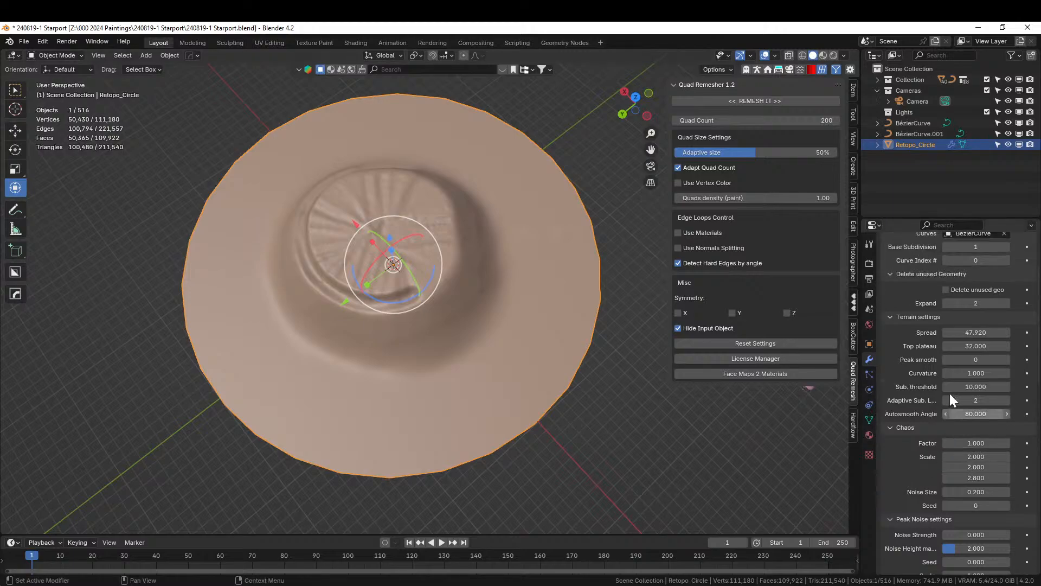
mouse_move(566, 390)
middle_mouse_down()
mouse_move(546, 341)
mouse_move(616, 290)
mouse_move(635, 333)
mouse_move(576, 382)
middle_mouse_up()
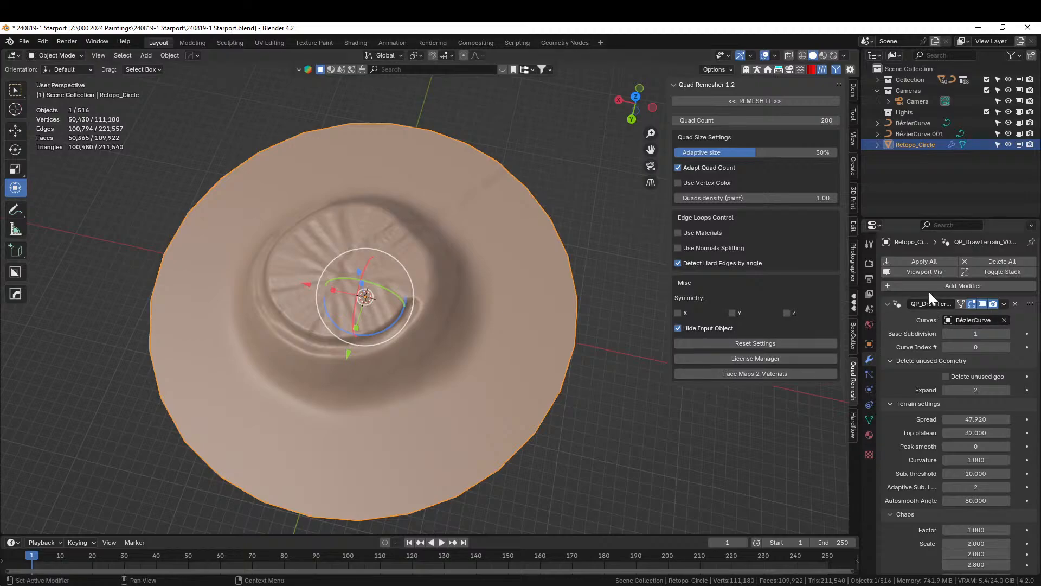
left_click(936, 260)
Examine the applied terrain's mesh density around the plateau and ridge in Edit Mode, then return to Object Mode.
middle_click_drag(624, 326, 499, 344)
key("Tab")
scroll(463, 380, "up", 6)
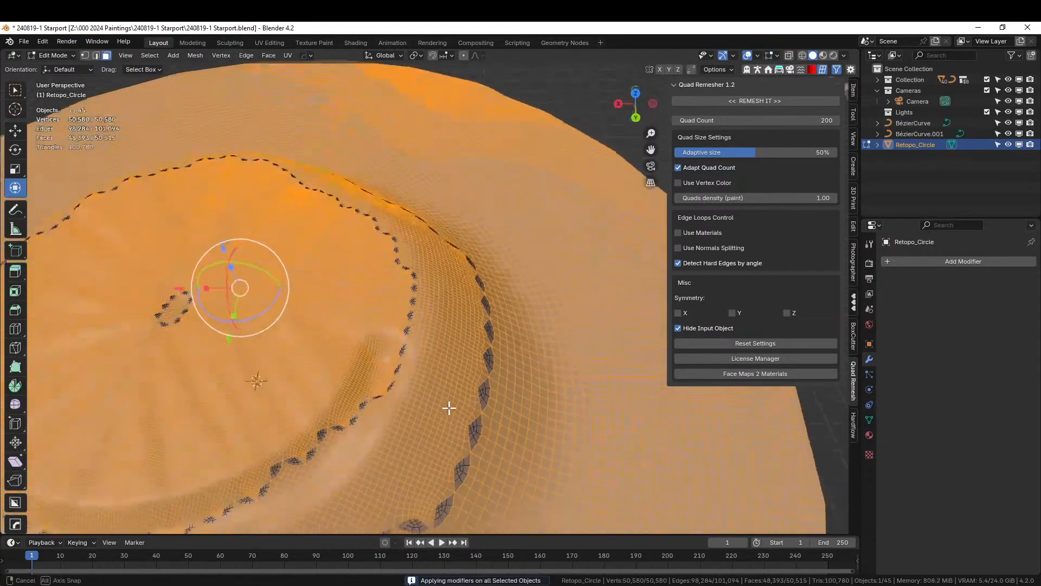
right_click(823, 447)
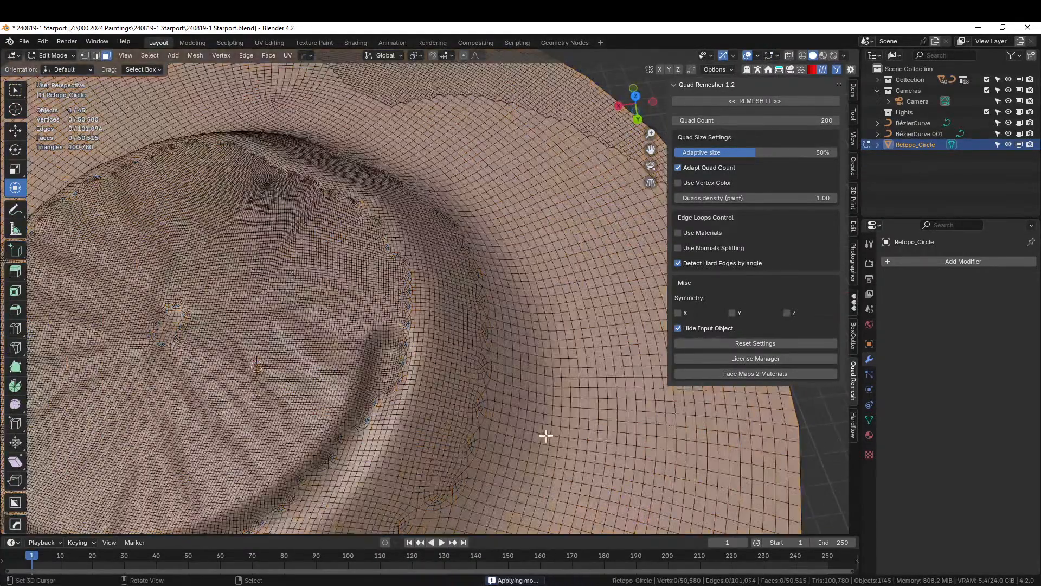
middle_click_drag(546, 434, 388, 402)
scroll(441, 439, "up", 5)
scroll(334, 409, "down", 5)
key("Tab")
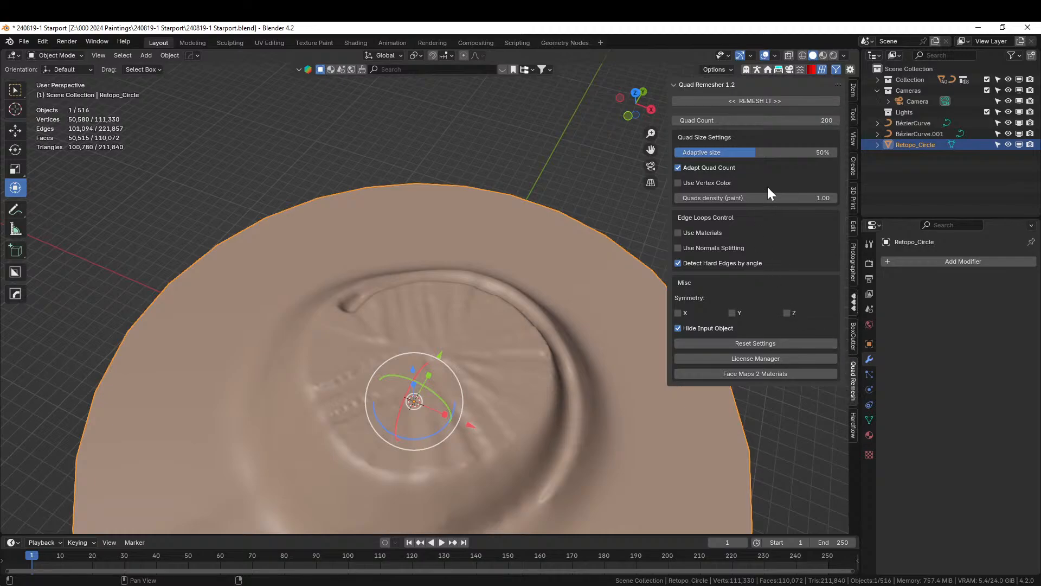
Remesh the terrain disc with Quad Remesher at a Quad Count of 1000.
left_click(806, 120)
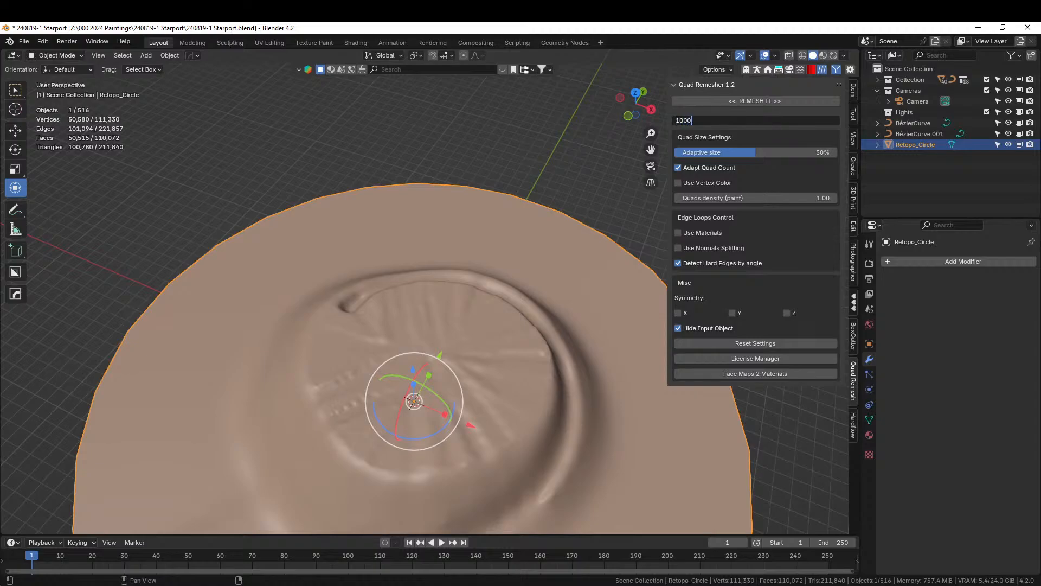
key("Return")
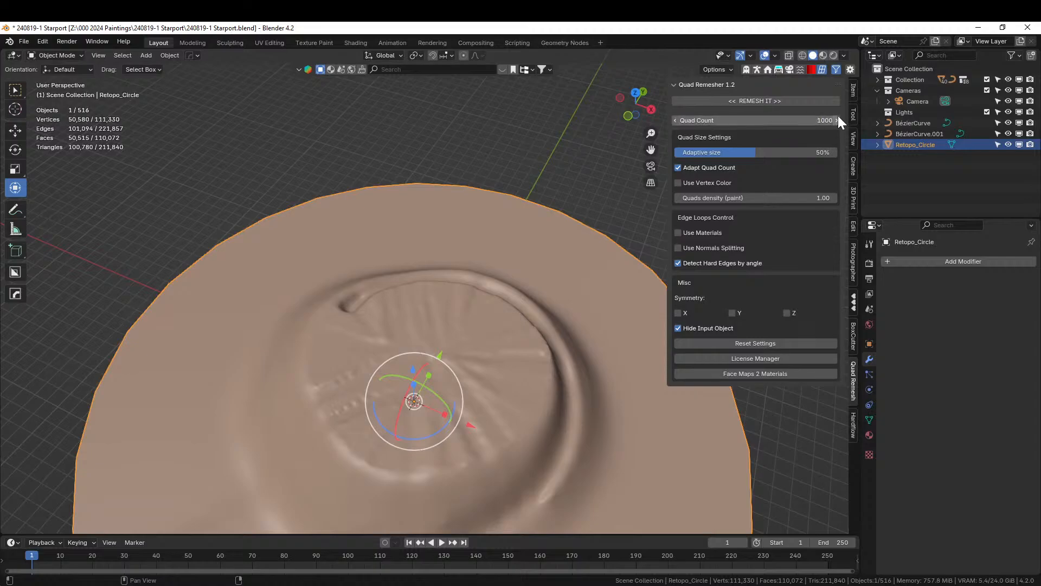
left_click(756, 101)
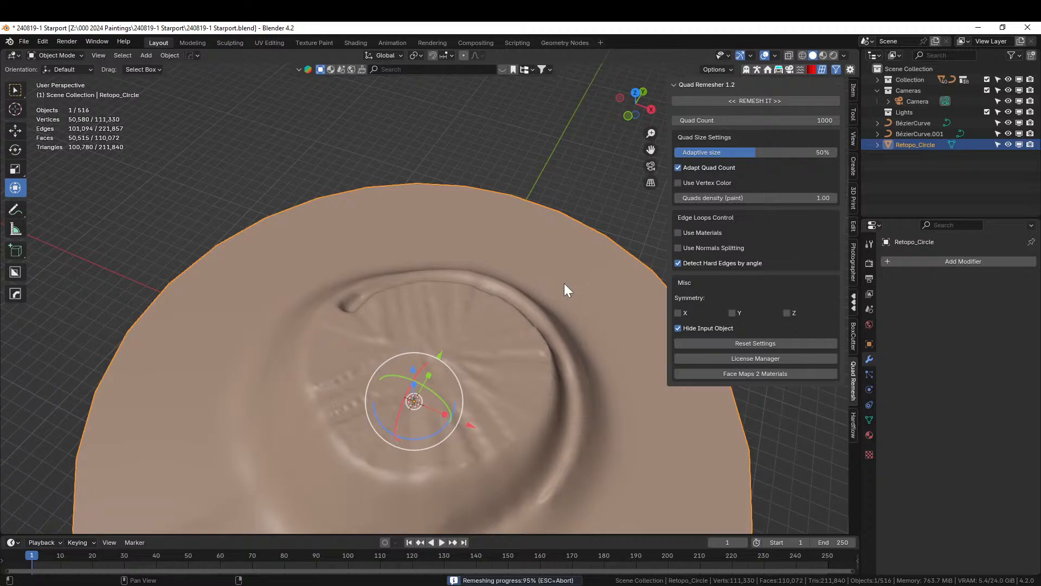
middle_click_drag(564, 283, 324, 304)
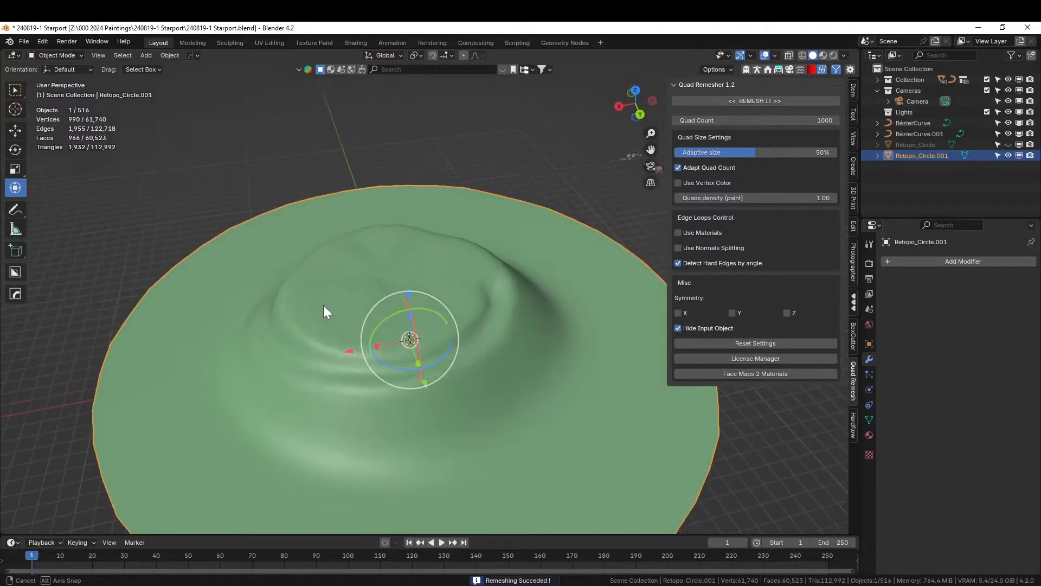
Delete the hidden original Retopo_Circle and open the remeshed Retopo_Circle.001 in Edit Mode.
left_click(913, 146)
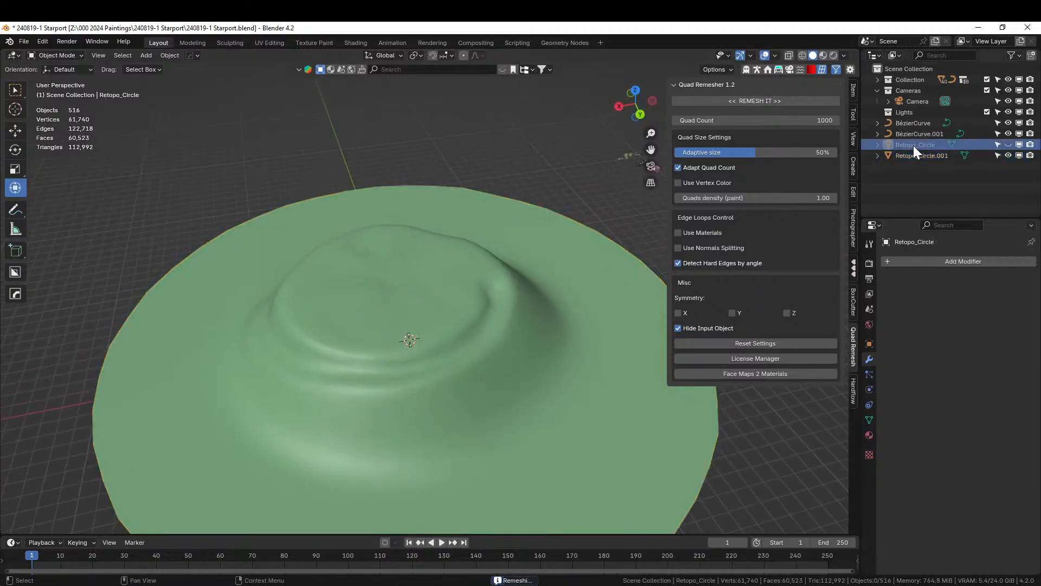
key("x")
left_click(454, 248)
key("Tab")
middle_click_drag(454, 248, 480, 368)
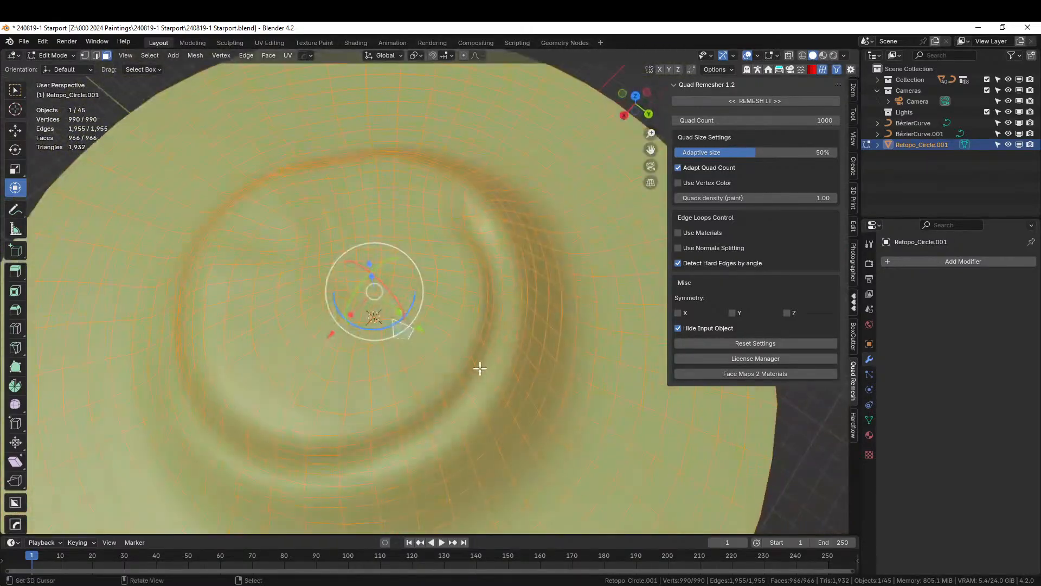
Circle-select the faces of the plateau top, its curved ridge and the adjoining steep slope from the top view.
key("KP_7")
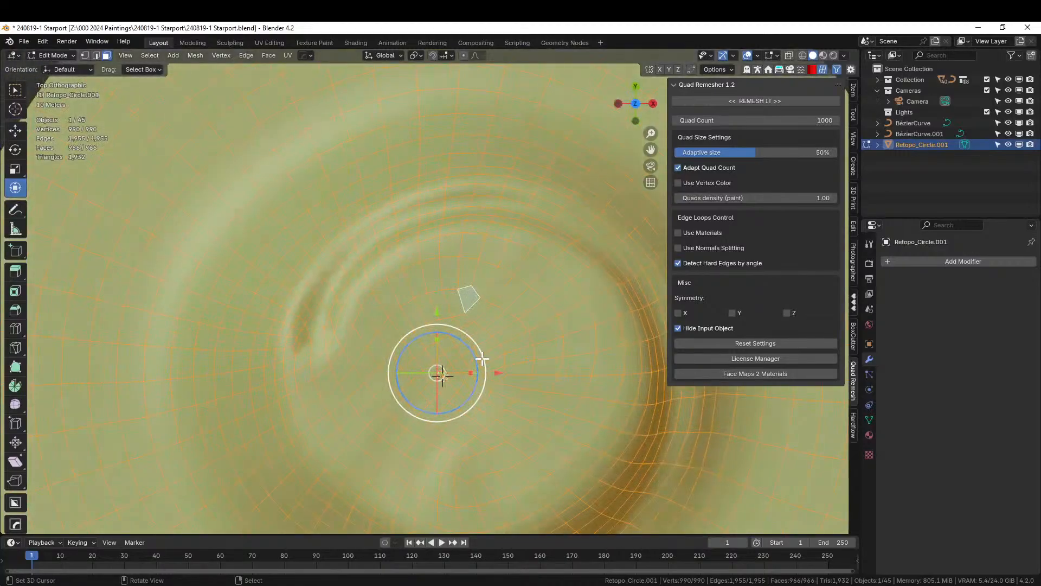
scroll(477, 361, "down", 2)
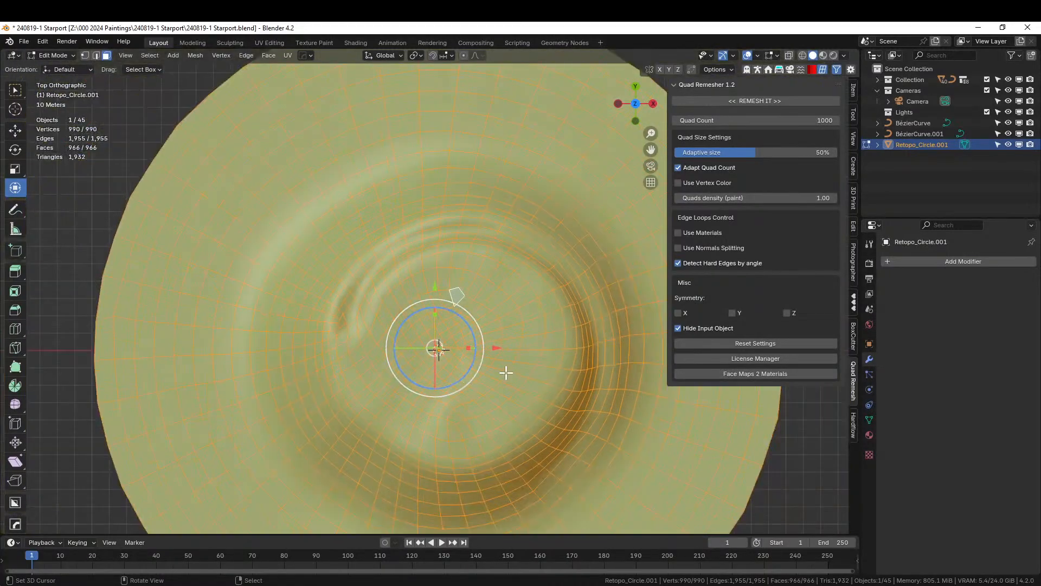
middle_click_drag(492, 372, 426, 240)
right_click(371, 128)
middle_click_drag(380, 143, 435, 318)
key("KP_7")
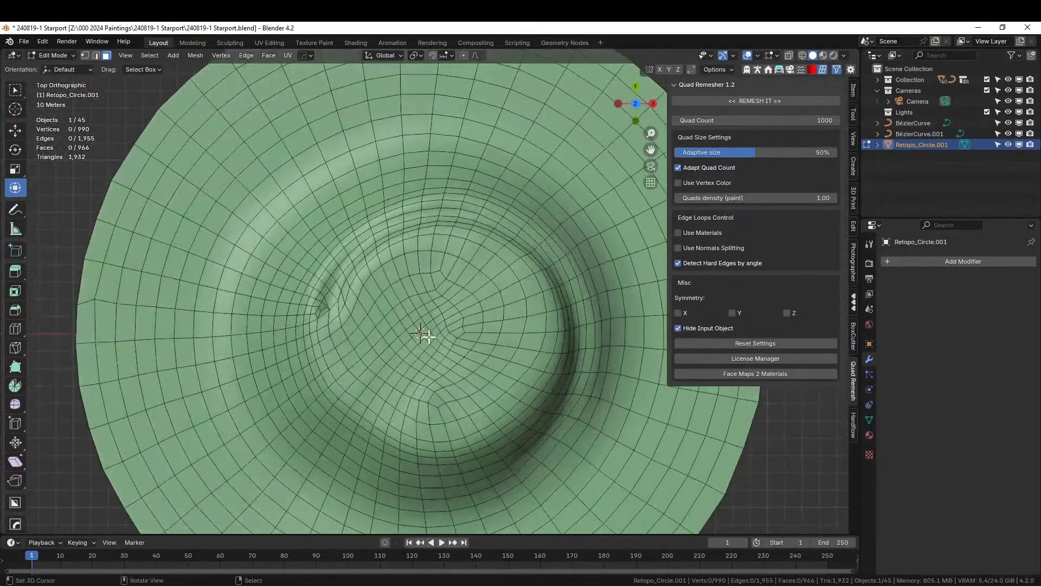
key("c")
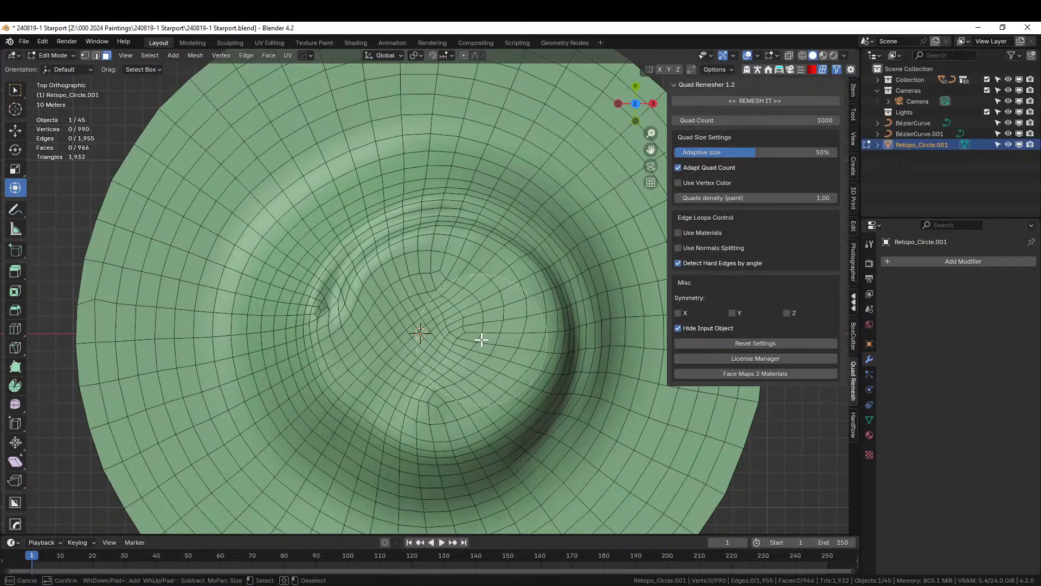
mouse_move(481, 340)
left_mouse_down()
mouse_move(442, 331)
mouse_move(428, 341)
mouse_move(446, 353)
mouse_move(410, 355)
mouse_move(382, 304)
mouse_move(374, 311)
mouse_move(398, 281)
mouse_move(481, 284)
mouse_move(504, 298)
mouse_move(520, 350)
mouse_move(495, 409)
mouse_move(530, 328)
mouse_move(504, 284)
mouse_move(454, 268)
left_mouse_up()
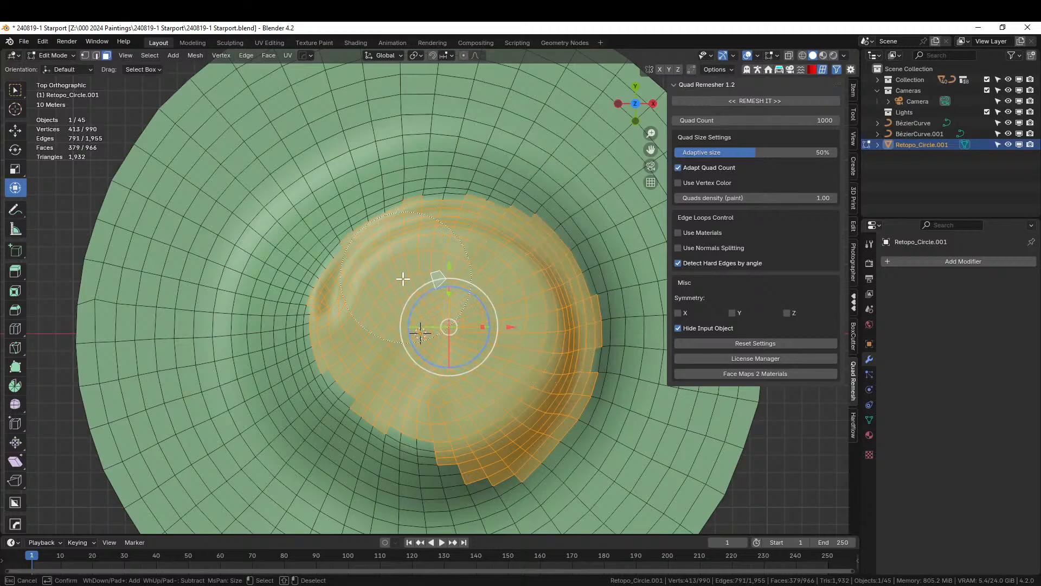
key("Escape")
Add the band of faces at the foot of the slope to the selection and deselect the slope faces above it.
middle_click_drag(504, 393, 476, 287)
key("c")
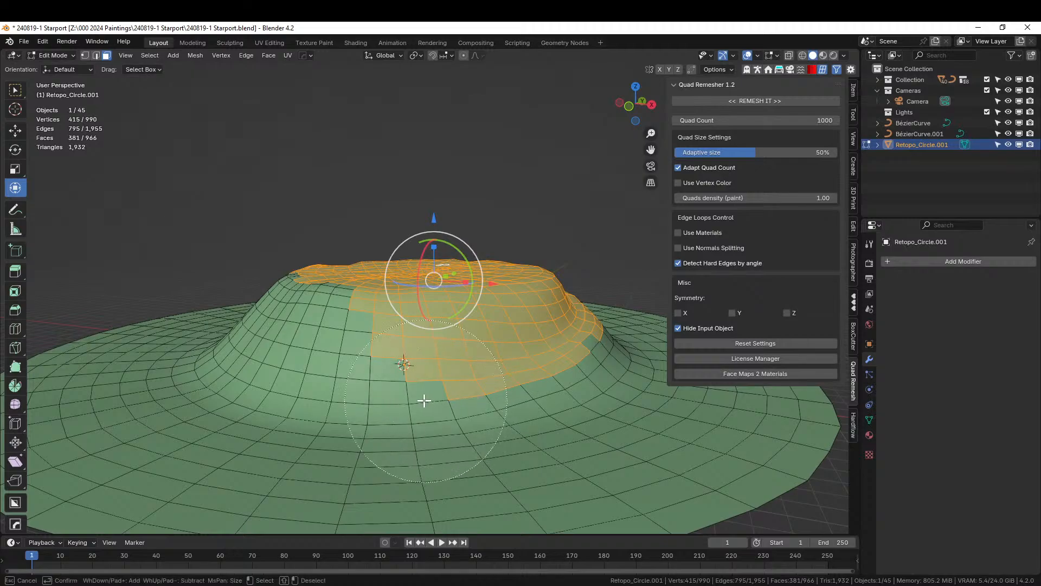
left_click_drag(430, 398, 297, 418)
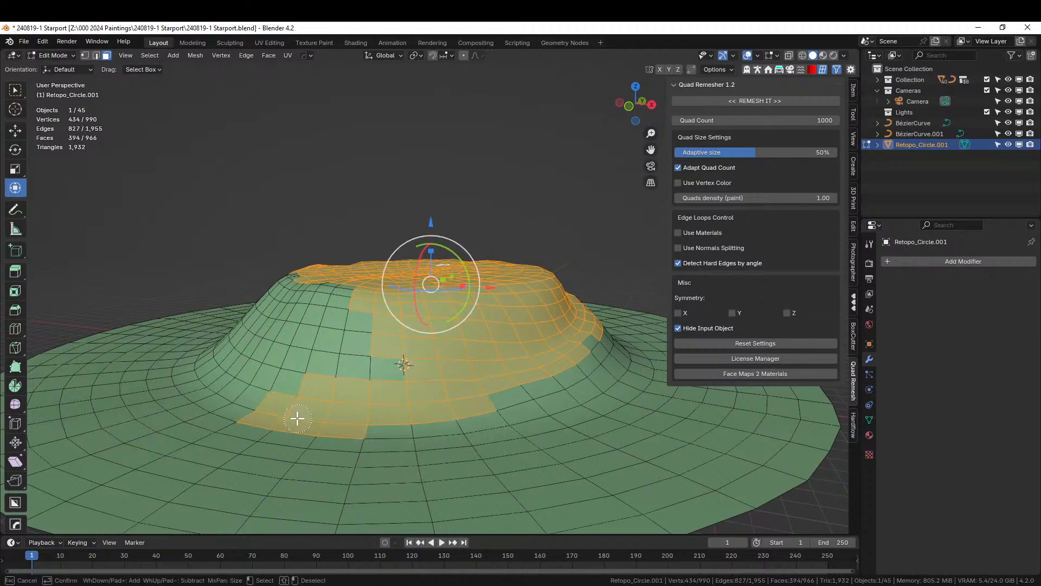
mouse_move(372, 330)
left_mouse_down("shift")
mouse_move(511, 312)
mouse_move(469, 342)
mouse_move(358, 369)
mouse_move(277, 373)
left_mouse_up("shift")
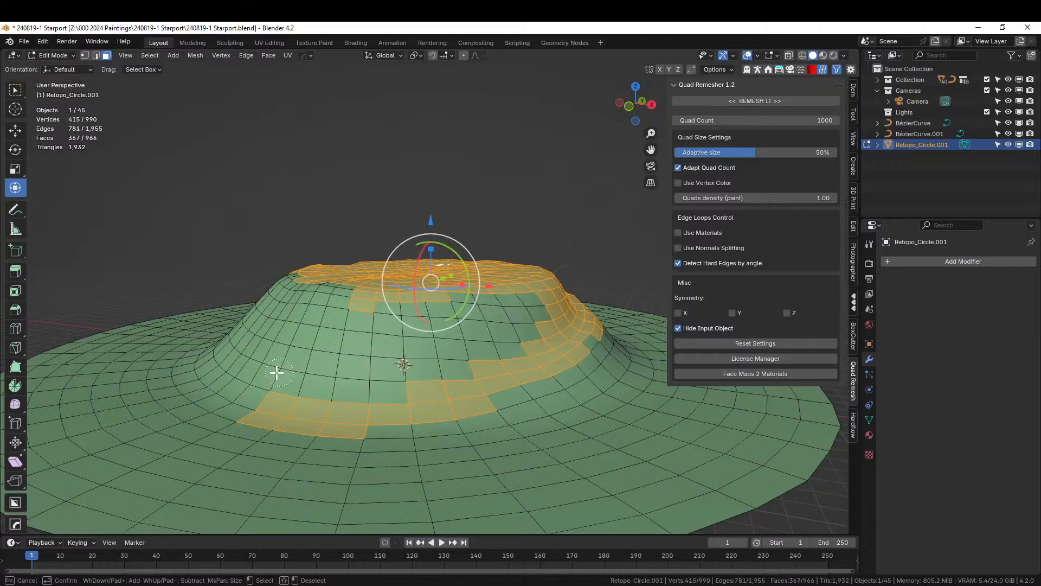
key("Escape")
Deselect the remaining row of slope faces between the plateau rim and the lower band.
middle_click_drag(482, 347, 407, 367)
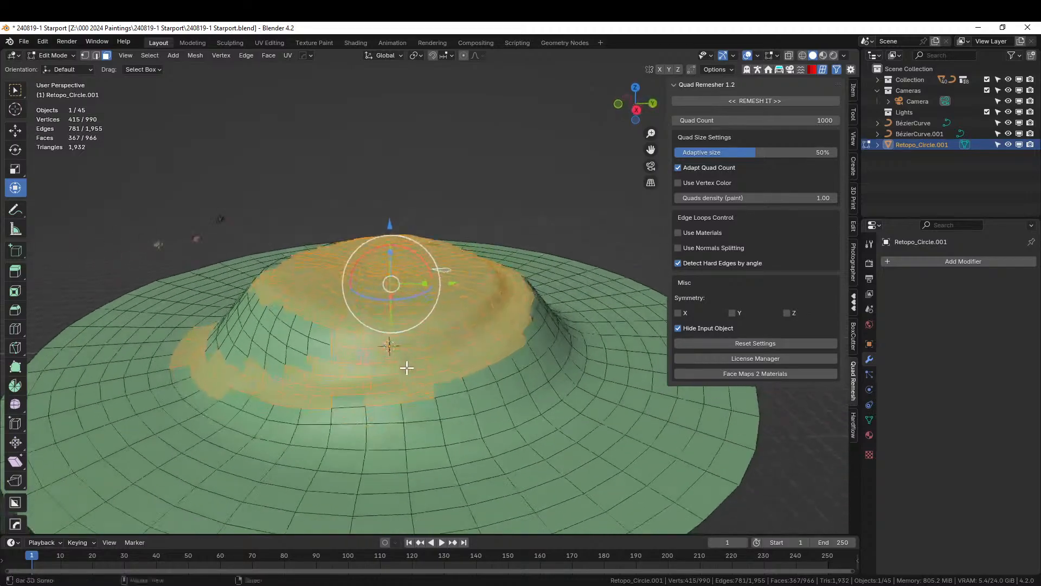
scroll(382, 370, "up", 2)
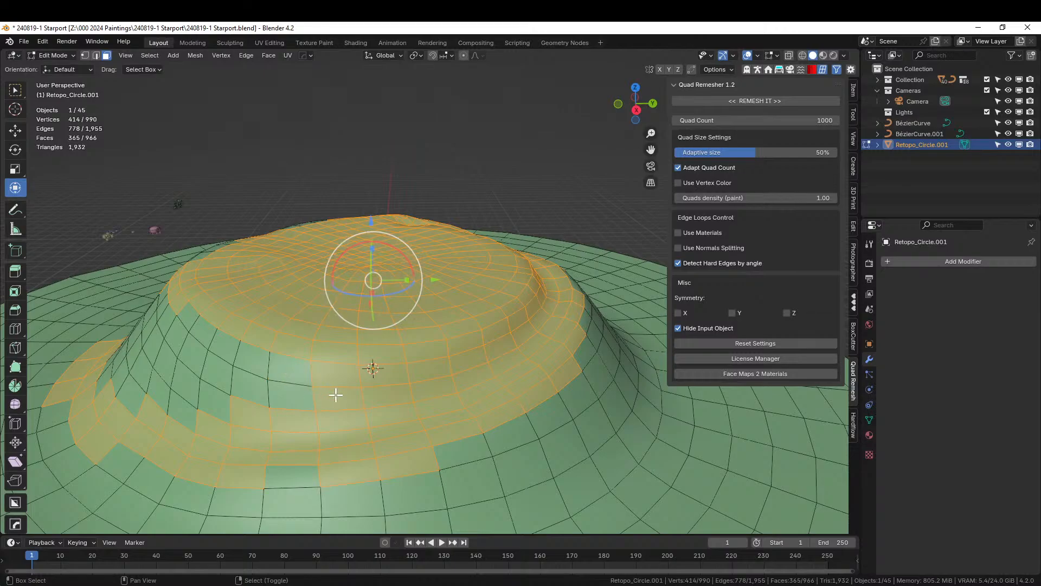
left_click(386, 383, "shift")
left_click(426, 379, "shift")
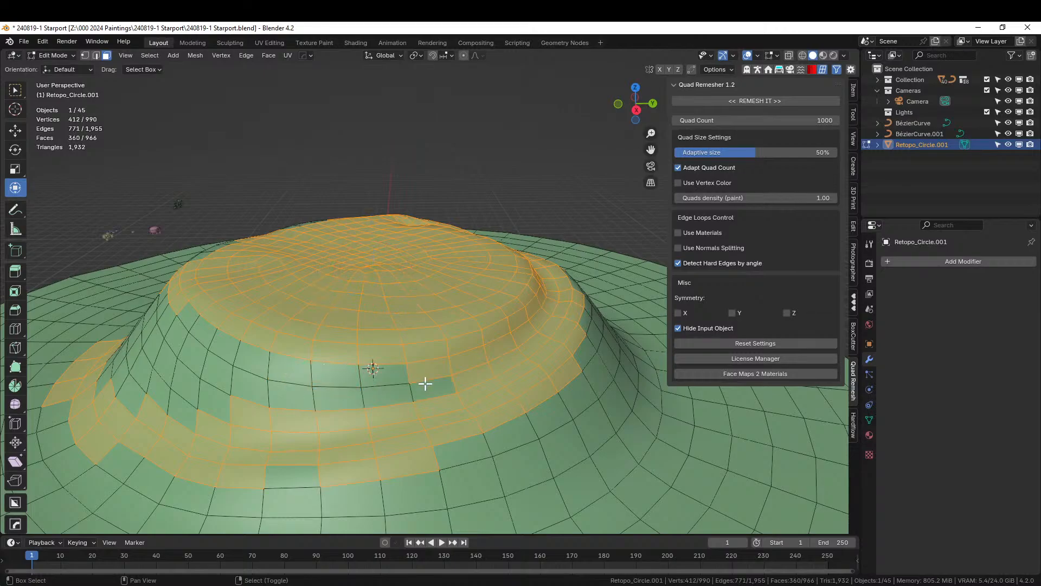
left_click(464, 371, "shift")
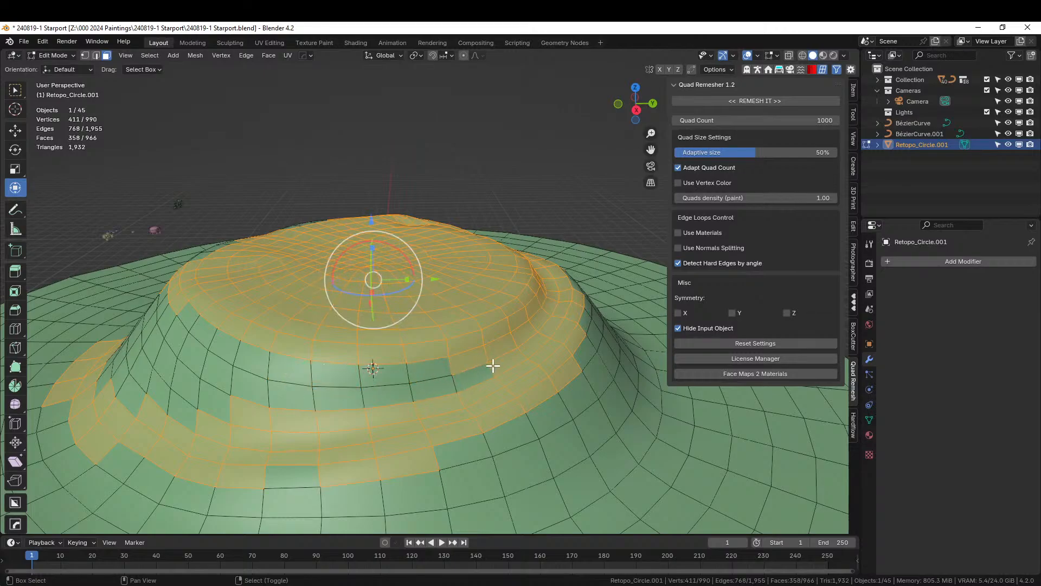
Clean up the lower band's borders by deselecting stray faces along its edges.
left_click(241, 492, "shift")
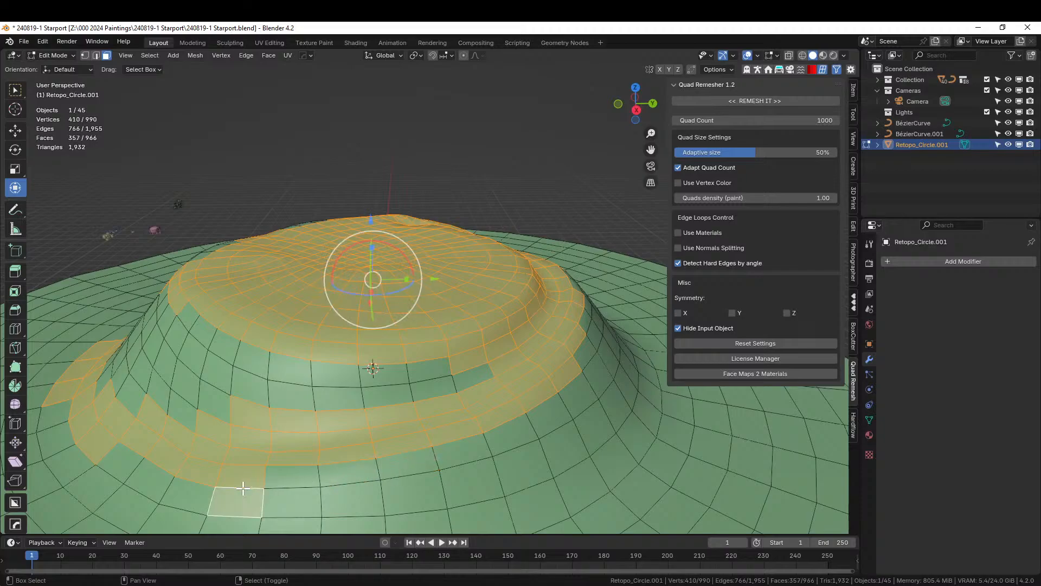
left_click(248, 492, "shift")
left_click(236, 477, "shift")
left_click(210, 474, "shift")
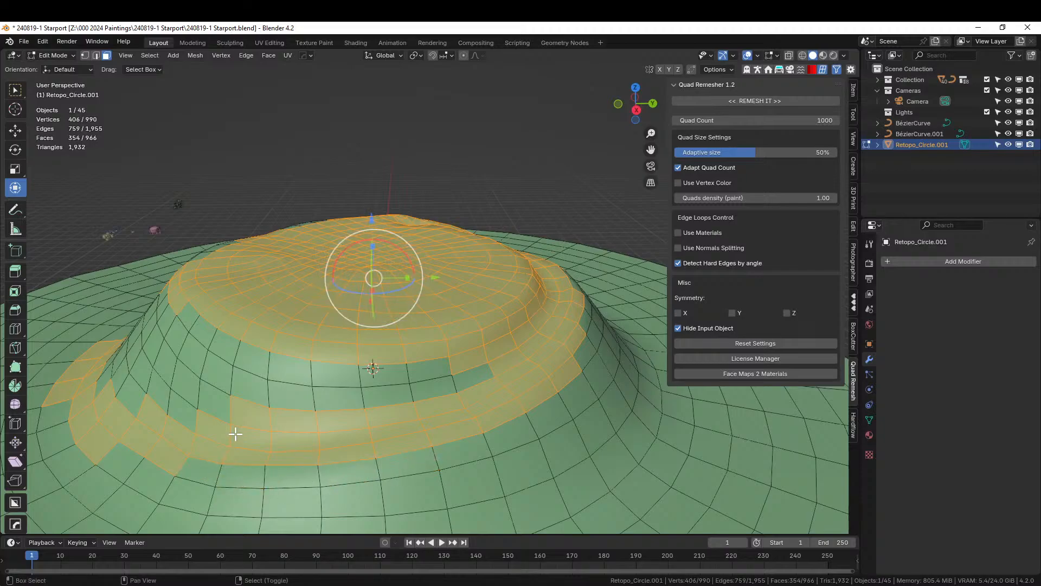
left_click(239, 414, "shift")
left_click(567, 372, "shift")
middle_click_drag(567, 372, 480, 403)
left_click(523, 377, "shift")
middle_click_drag(578, 321, 444, 340)
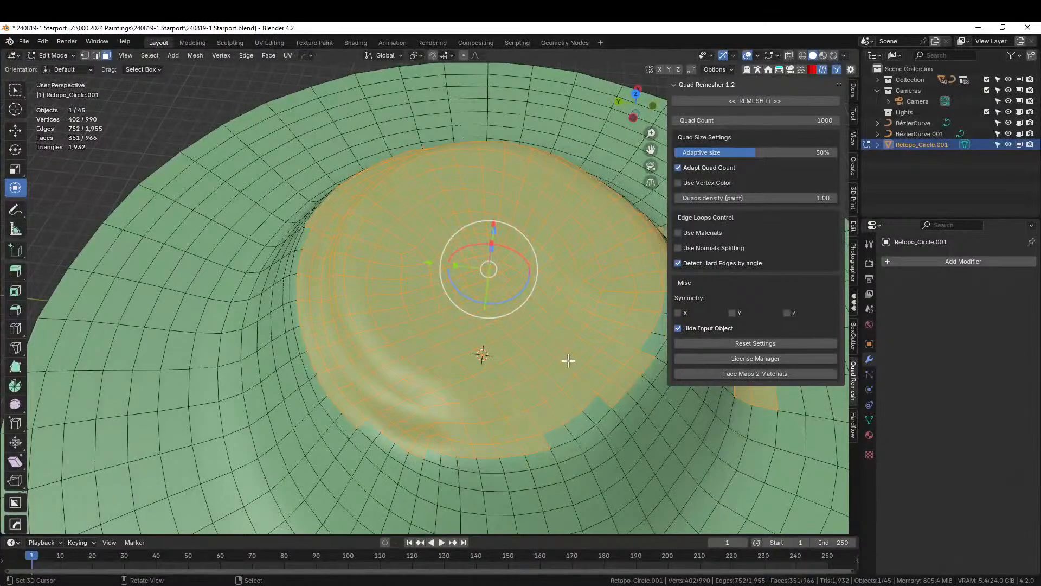
Create a vertex group named Detail and assign the selected faces to it.
left_click(869, 419)
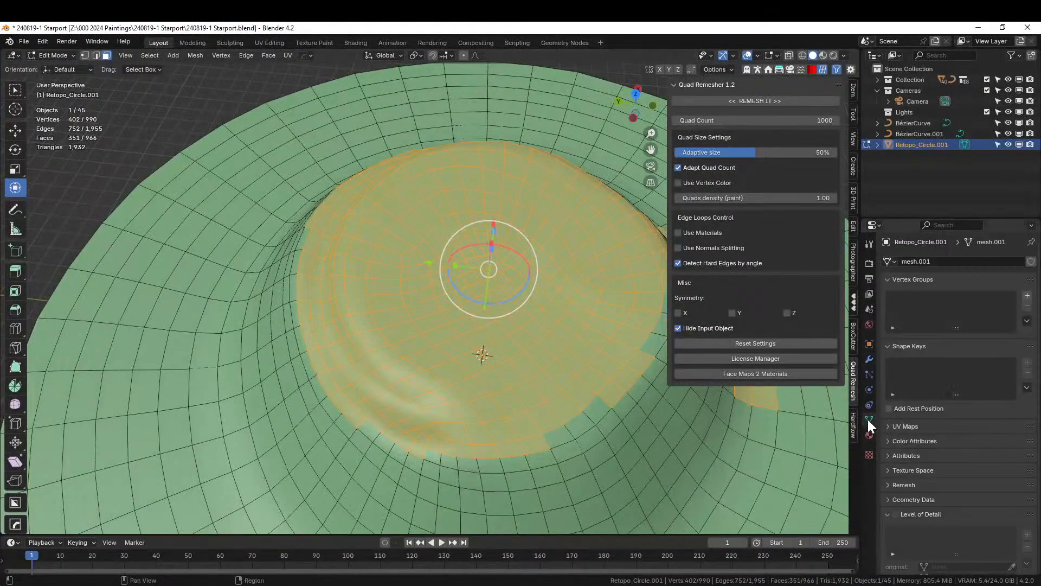
left_click(1026, 296)
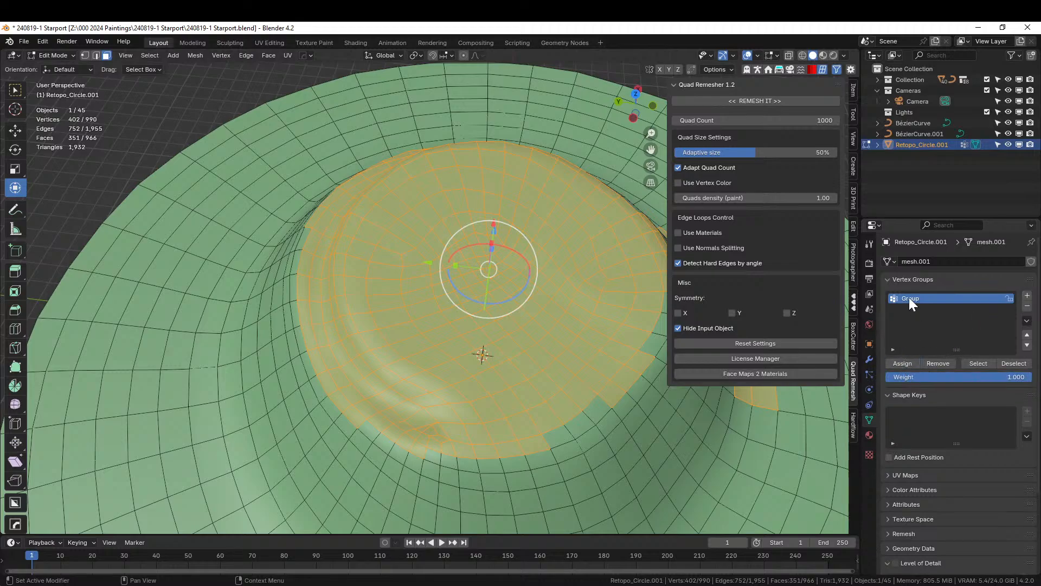
type("Detail")
left_click(899, 366)
Return to Object Mode and add the Terrainer_Base modifier to the terrain disc.
key("Tab")
scroll(467, 360, "down", 5)
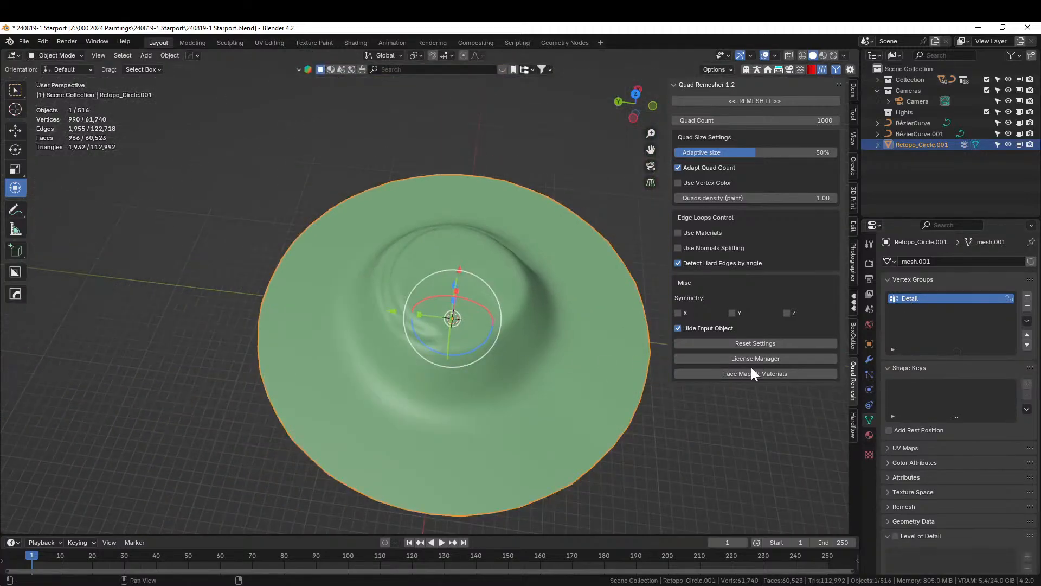
left_click(868, 359)
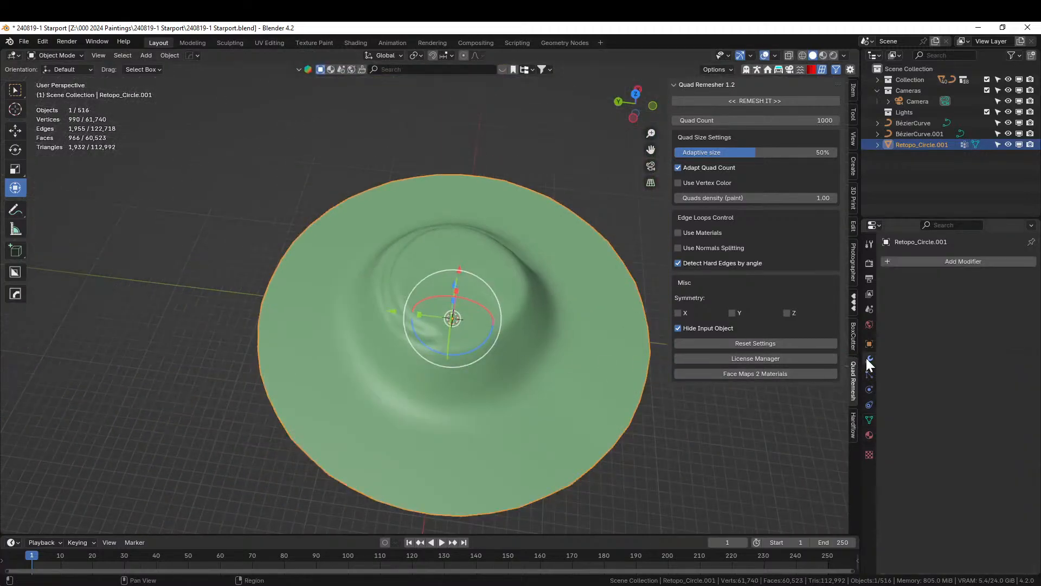
left_click(916, 264)
mouse_move(916, 252)
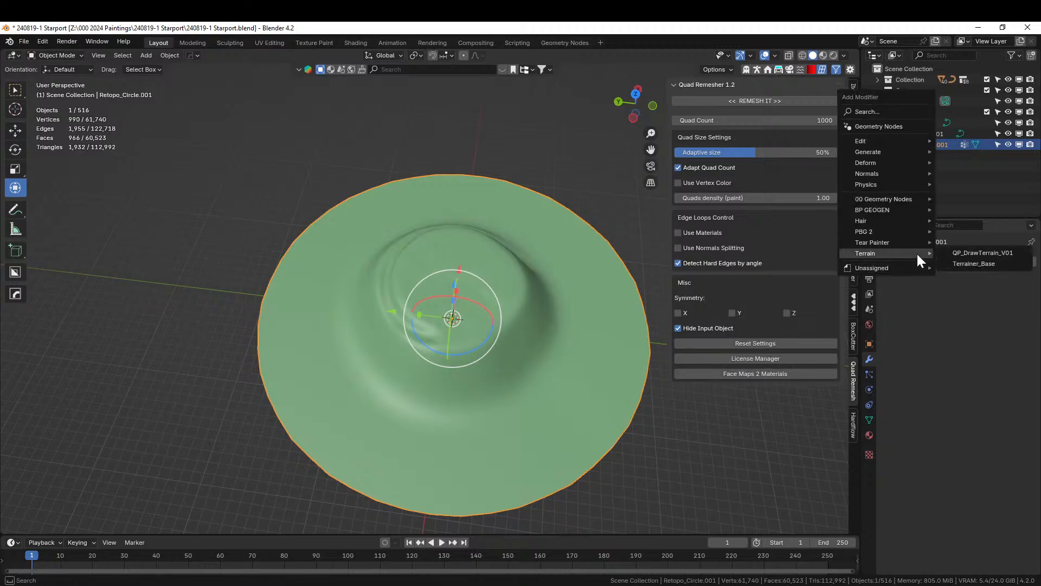
left_click(976, 264)
Set the first Strength value of the Terrainer_Base modifier to 10.
middle_click_drag(450, 378, 25, 349)
scroll(298, 333, "down", 4)
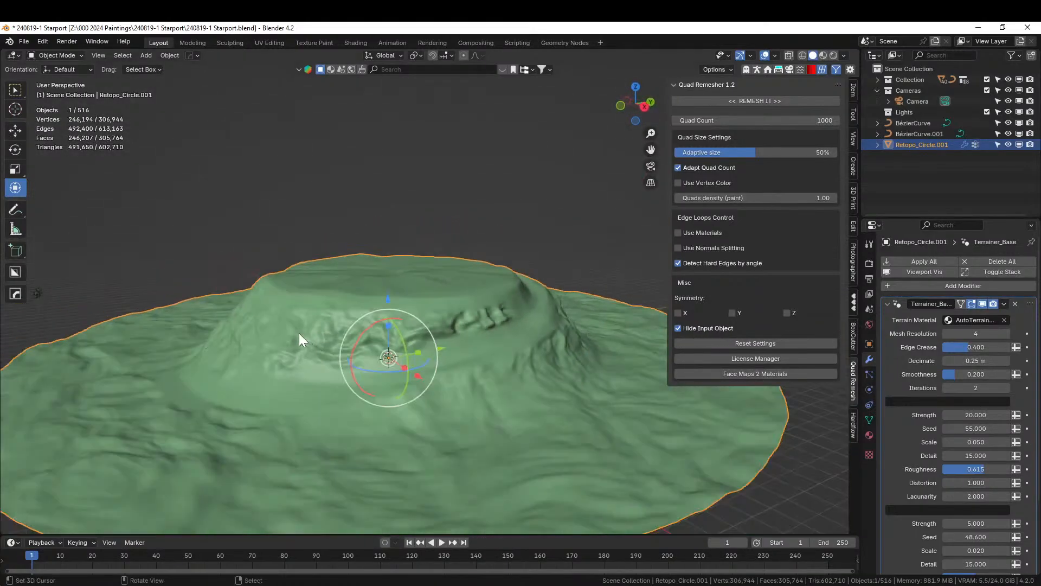
middle_click_drag(258, 340, 130, 363)
left_click(976, 415)
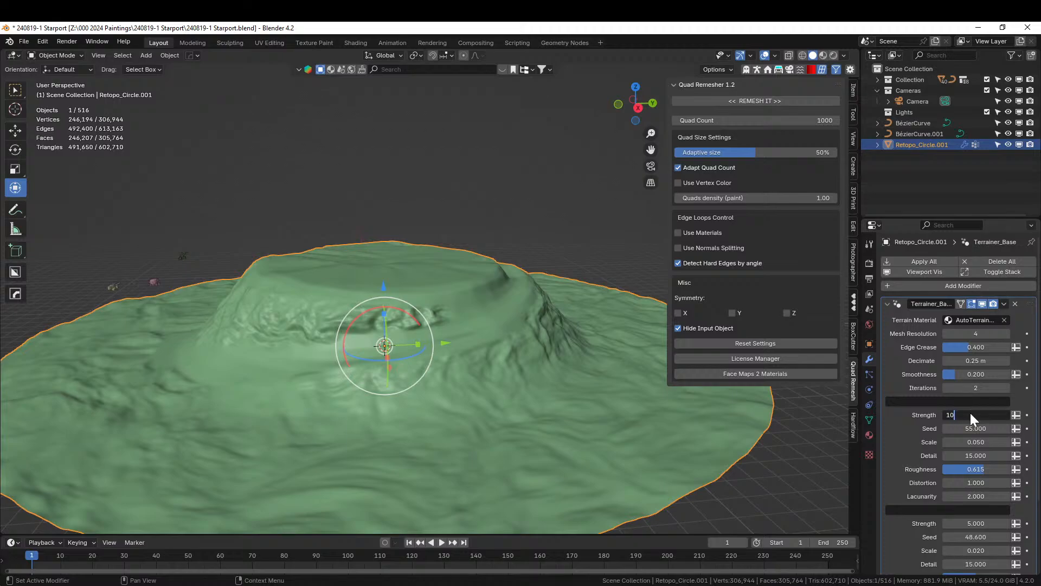
type("10")
key("Return")
middle_click_drag(471, 214, 578, 335)
middle_click_drag(491, 313, 237, 353)
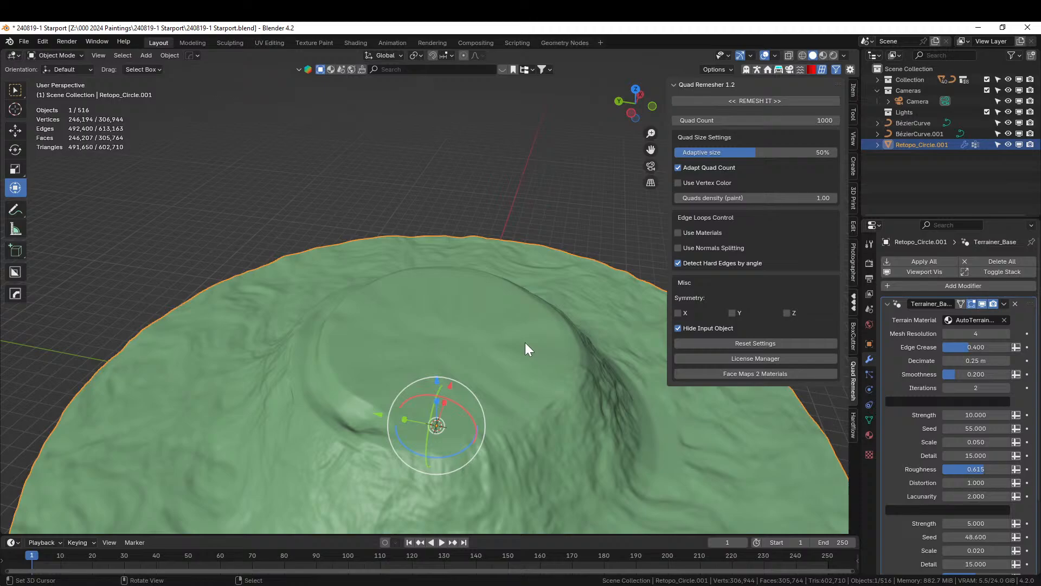
Hide the Terrainer_Base modifier in the viewport and switch the terrain disc to Sculpt Mode.
left_click(971, 304)
middle_click_drag(470, 469, 502, 442)
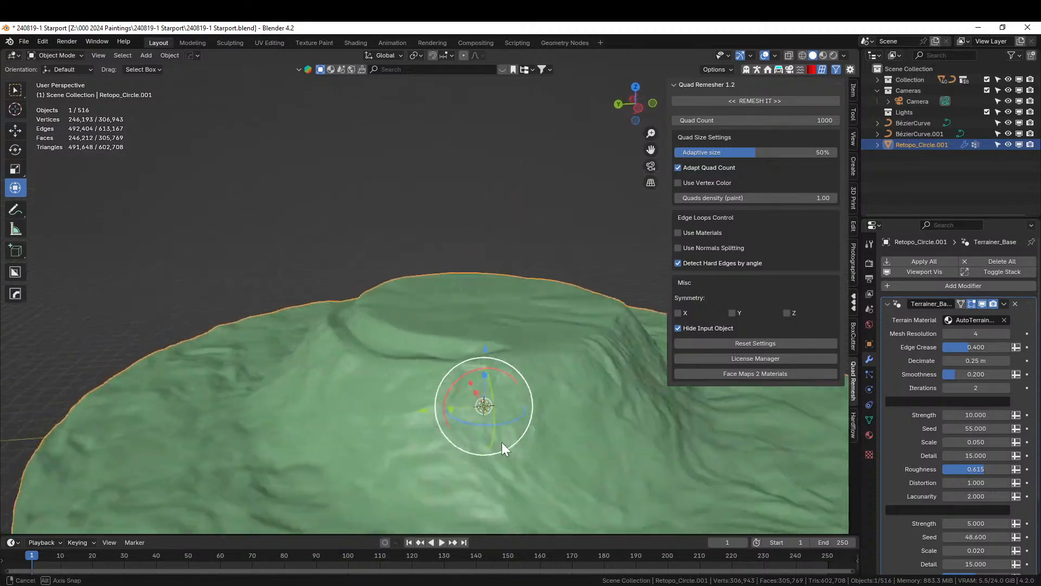
scroll(505, 442, "up", 3)
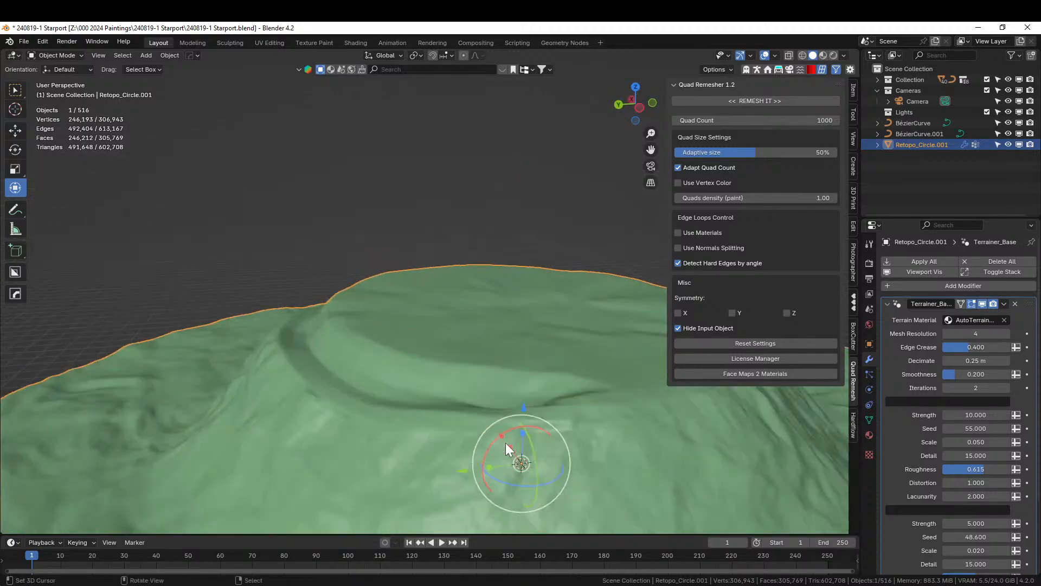
left_click(981, 305)
middle_click_drag(611, 386, 556, 418)
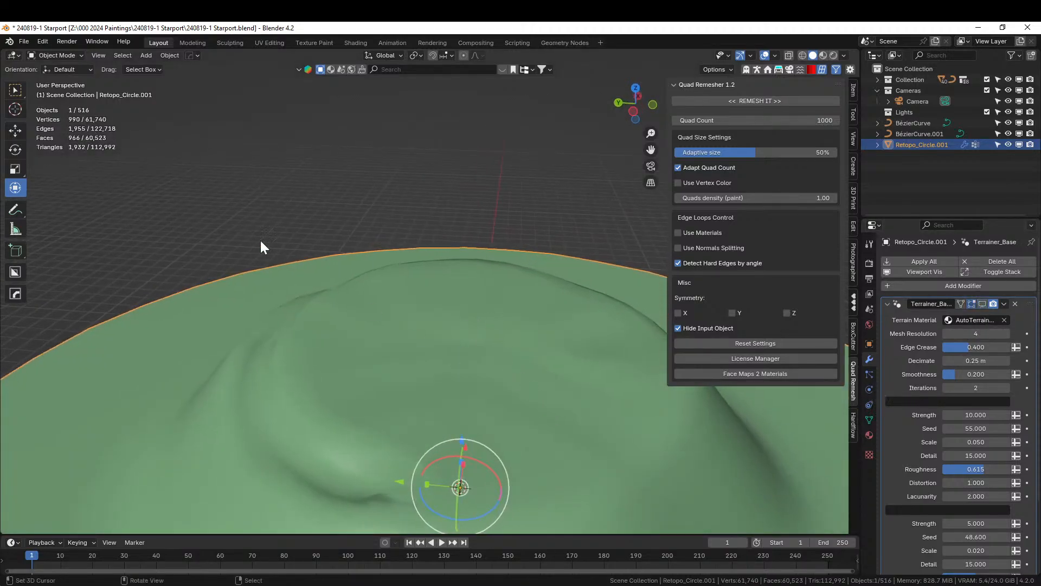
left_click(57, 55)
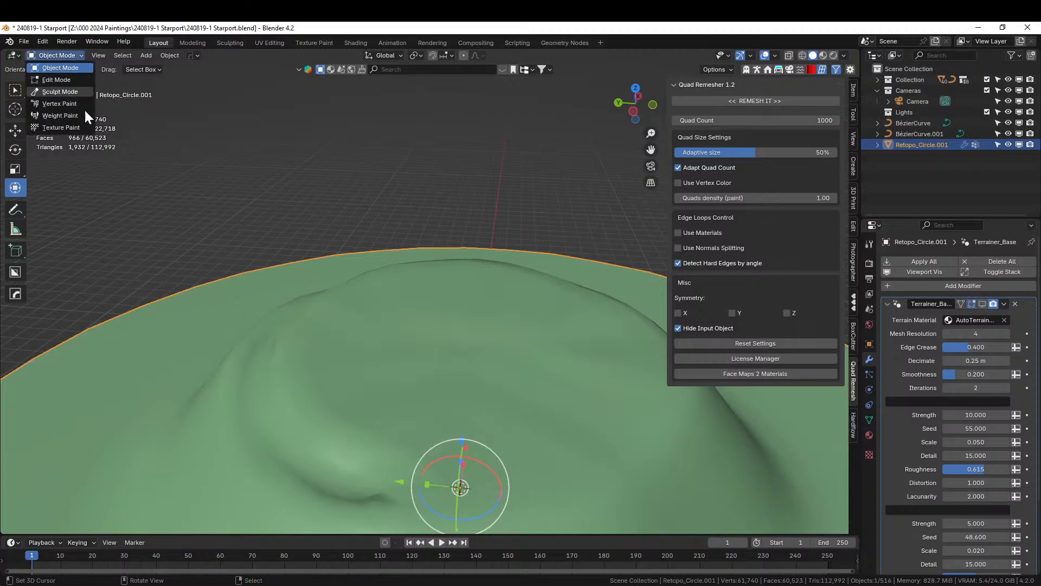
left_click(59, 91)
mouse_move(441, 477)
middle_mouse_down()
mouse_move(465, 423)
mouse_move(391, 400)
mouse_move(466, 394)
middle_mouse_up()
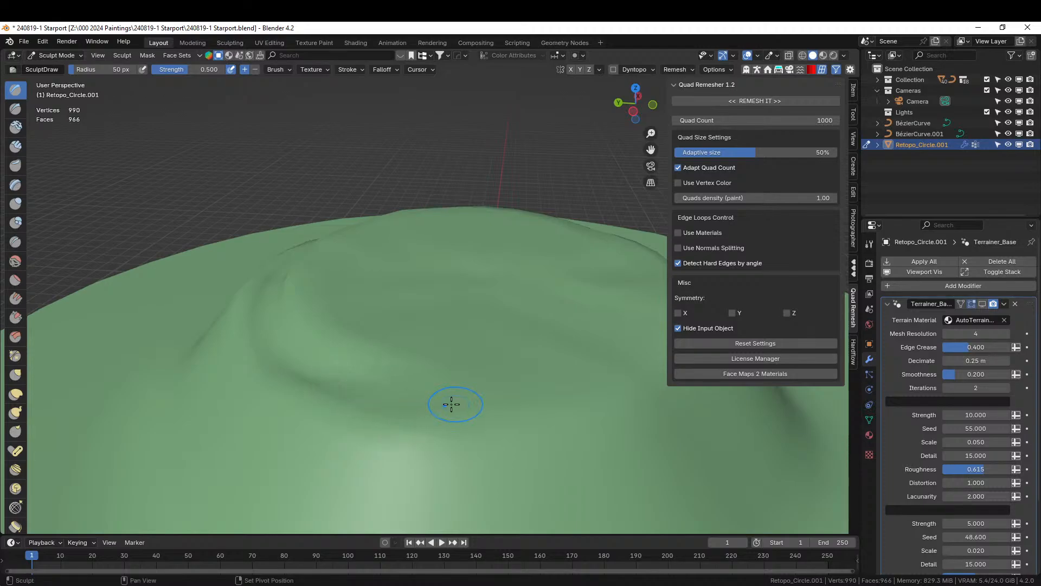
middle_click_drag(449, 386, 570, 420)
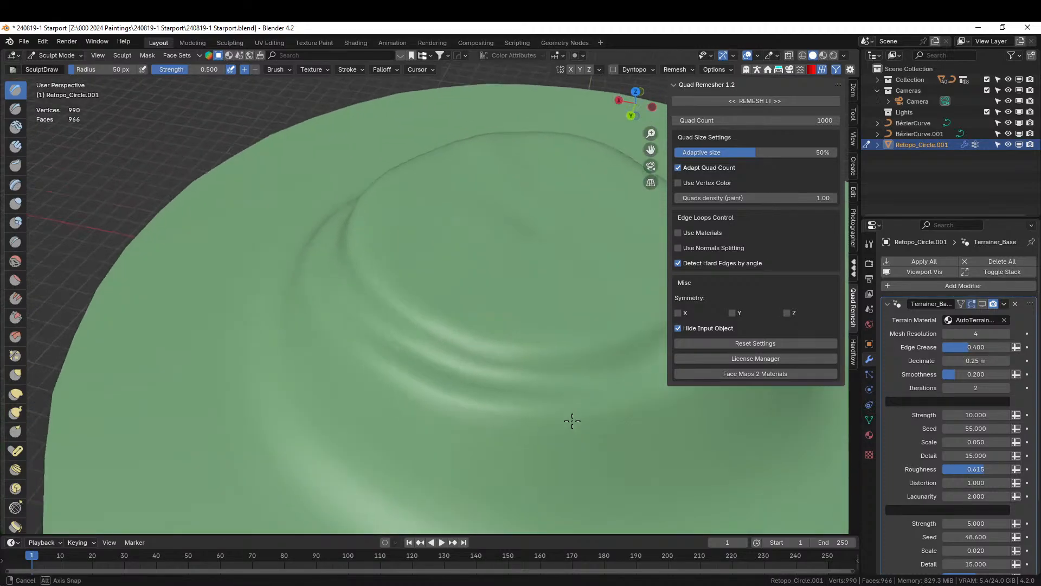
Show Terrainer_Base in the viewport again, return to Object Mode and inspect the terrain around the plateau.
left_click(983, 304)
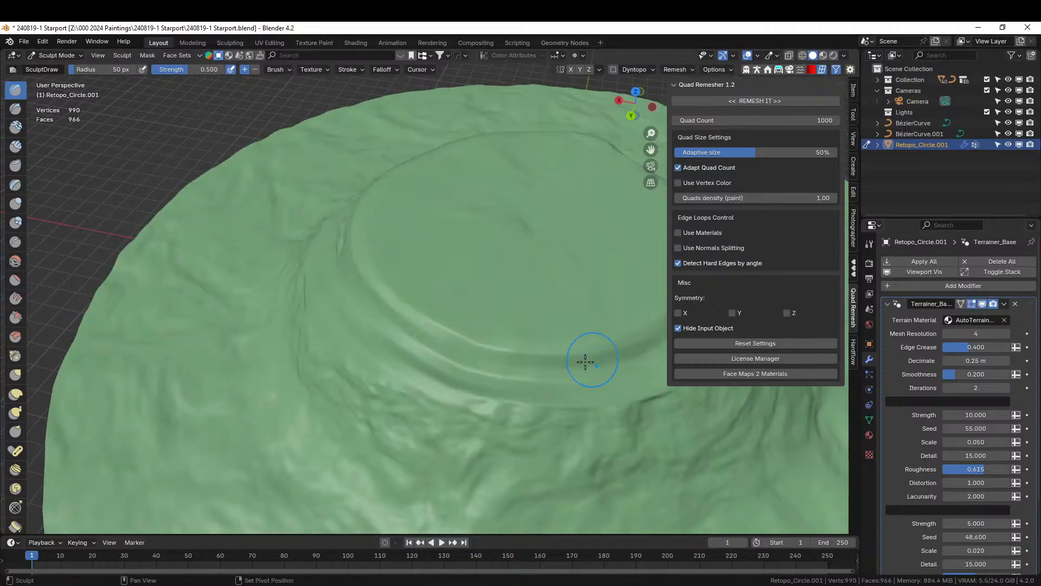
middle_click_drag(587, 360, 337, 379)
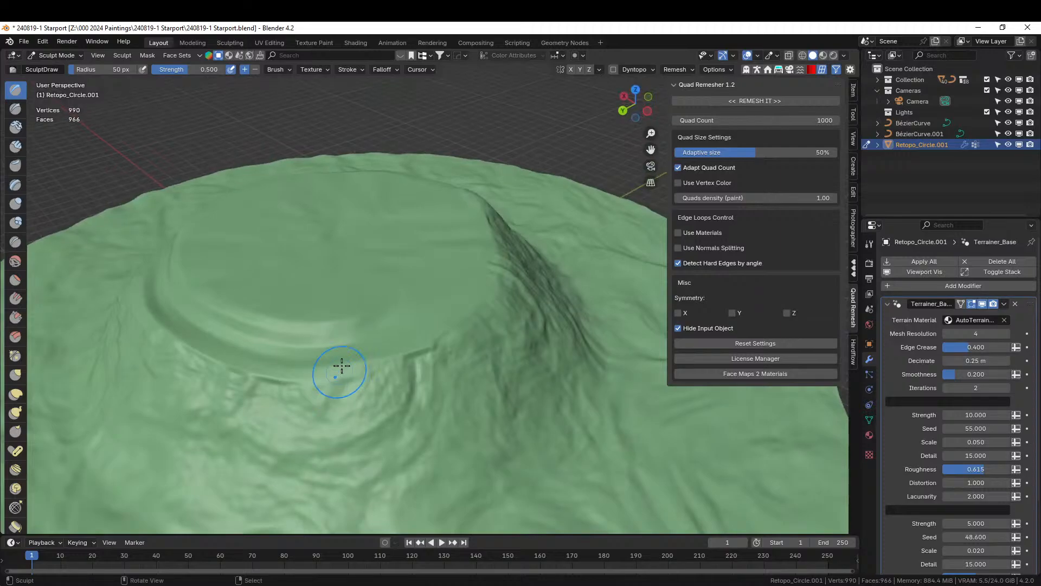
left_click(34, 65)
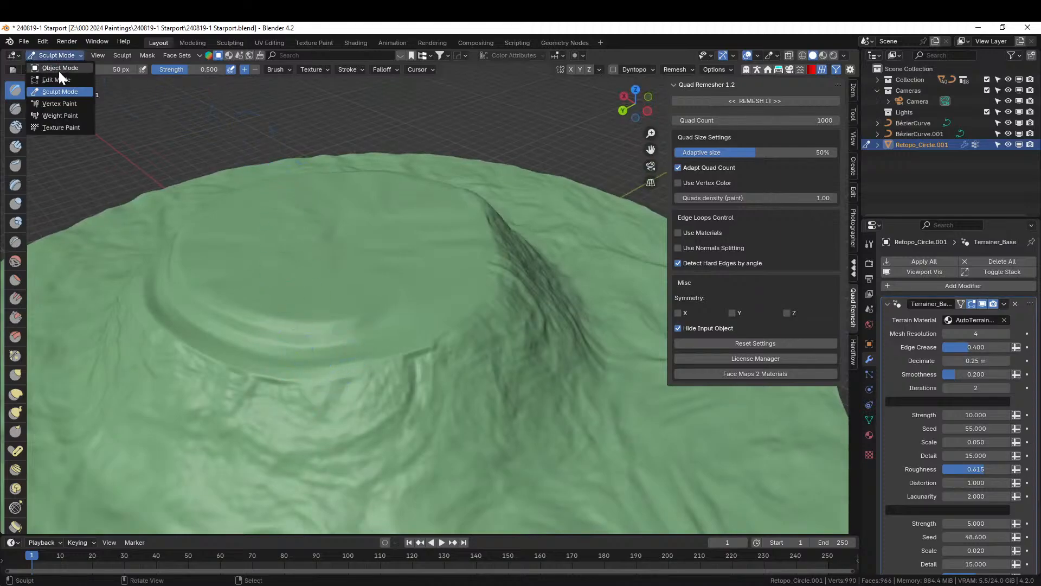
left_click(54, 70)
scroll(512, 352, "down", 3)
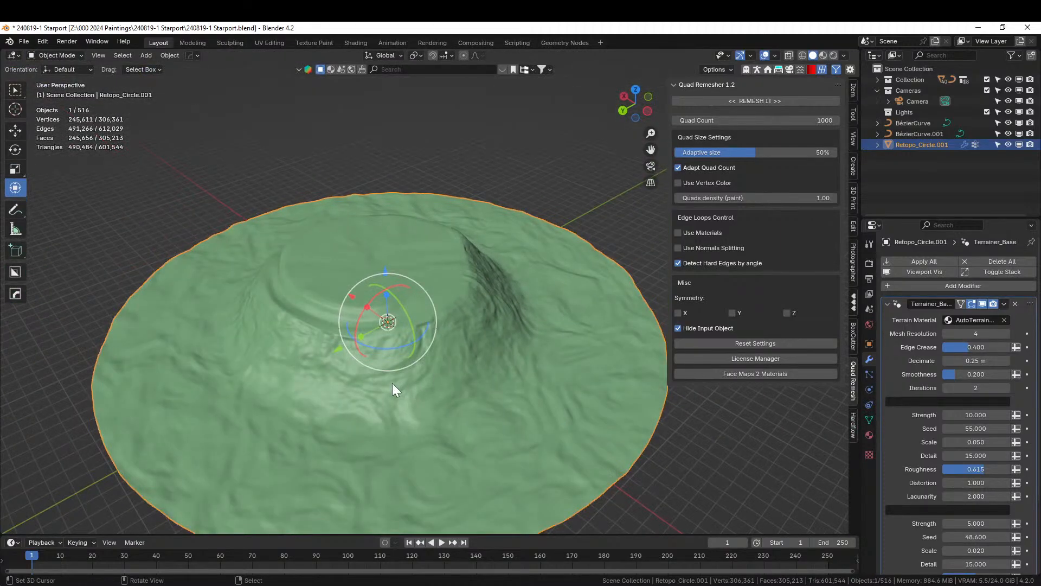
middle_click_drag(393, 384, 405, 416)
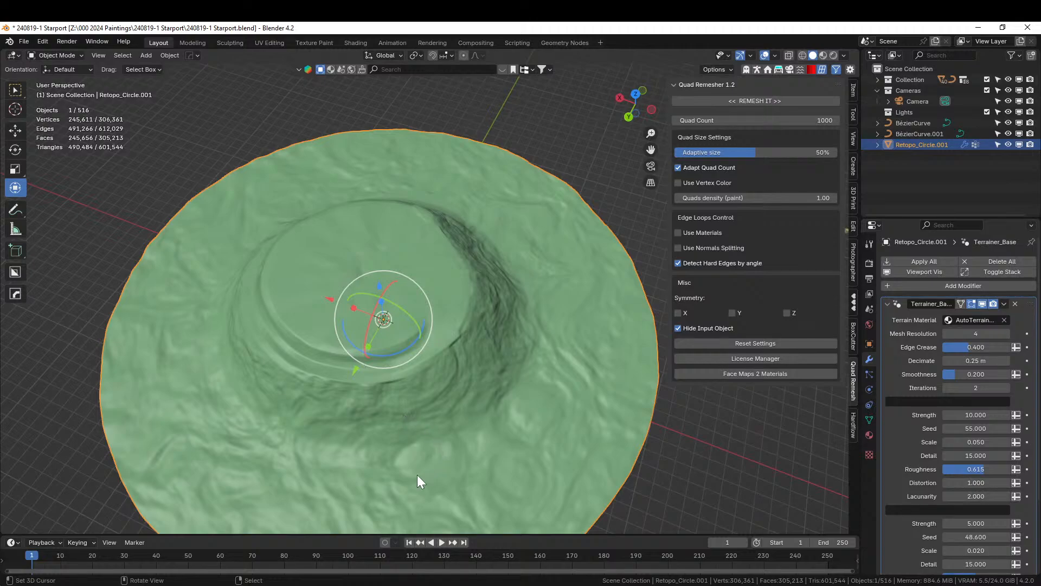
middle_click_drag(664, 334, 429, 295)
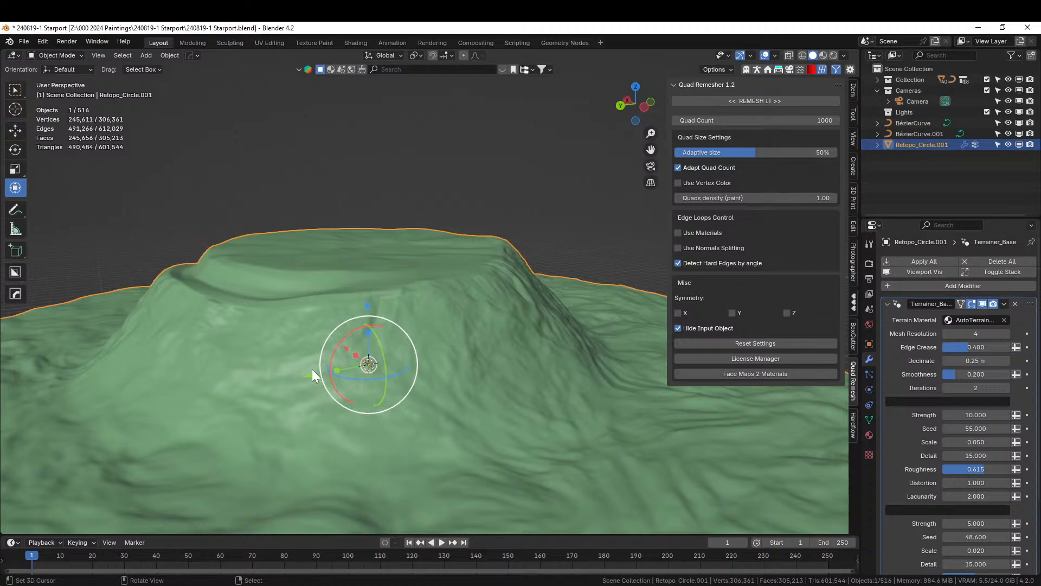
Apply the Terrainer_Base modifier to the terrain and switch the viewport to rendered shading to inspect the plateau.
middle_click_drag(314, 371, 507, 260)
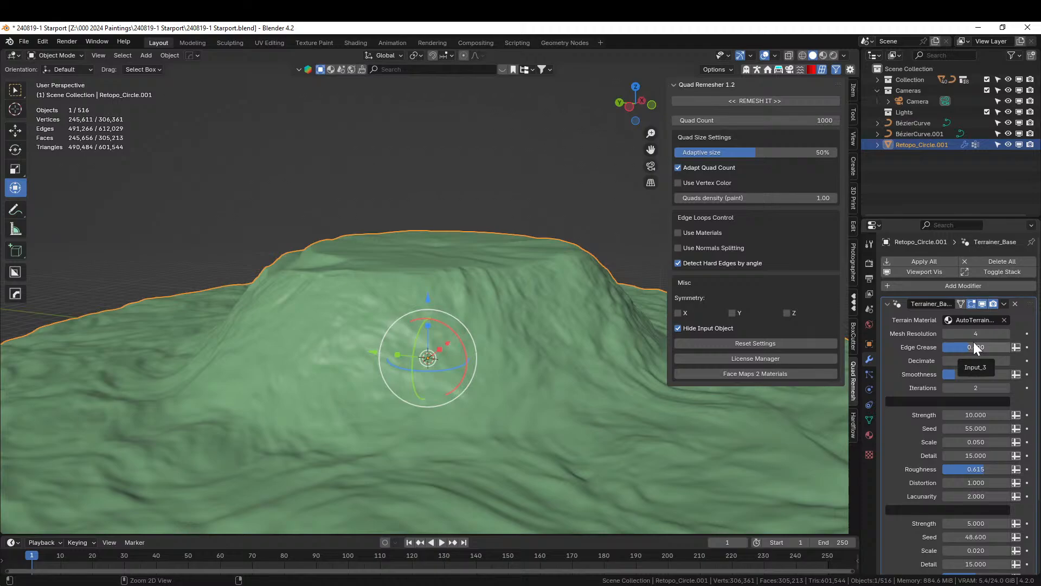
key("ctrl+a")
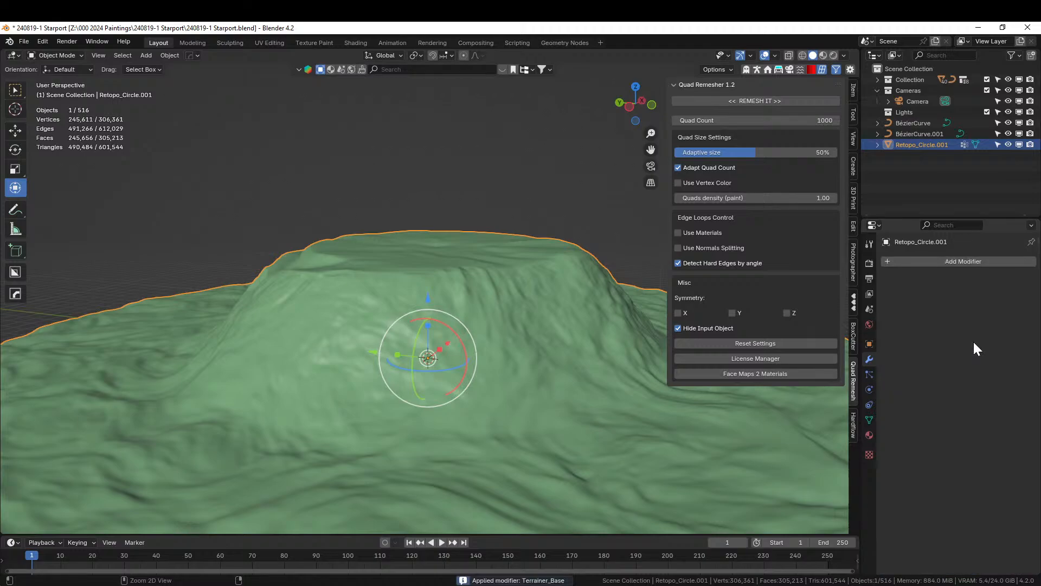
middle_click_drag(429, 336, 527, 386)
key("z")
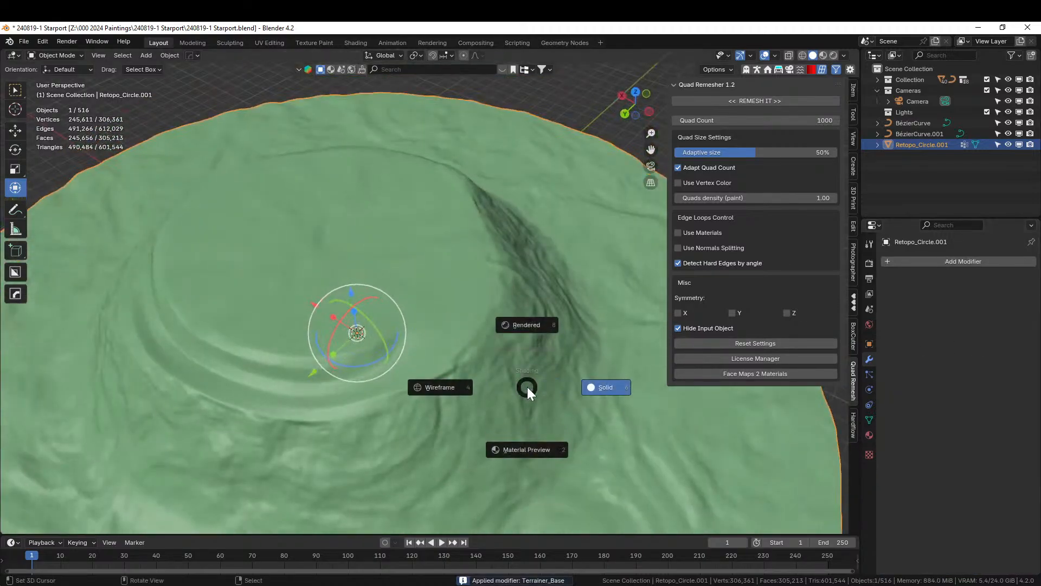
key("8")
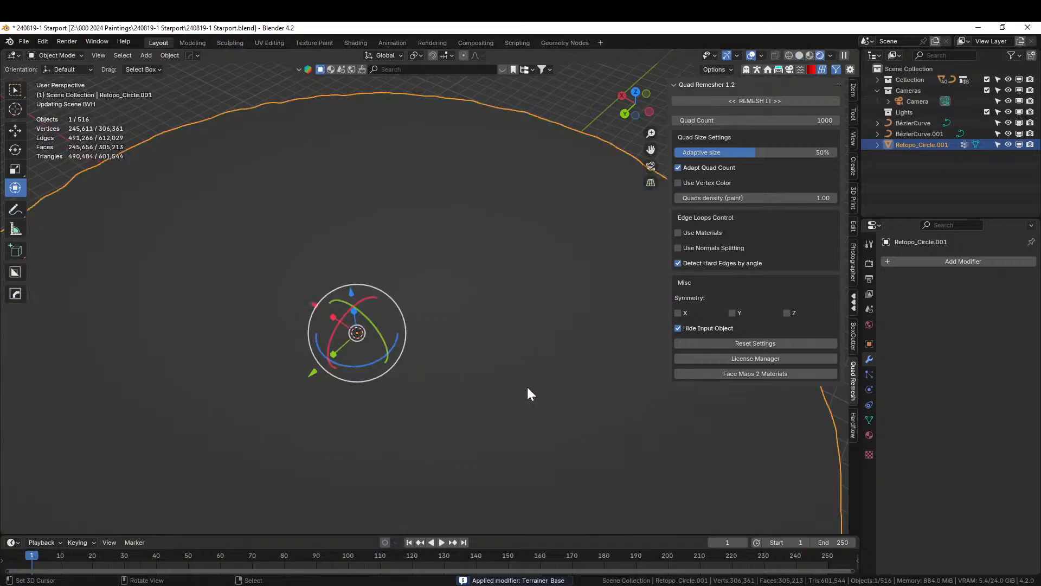
middle_click_drag(525, 385, 521, 350)
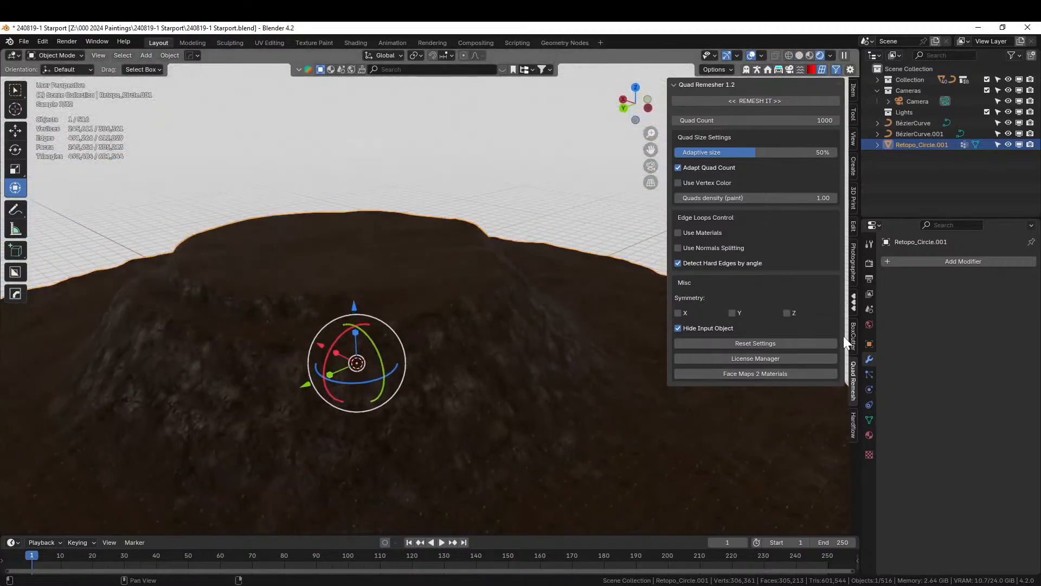
Enable the camera's Exposure setting, set it to 8, and inspect the rendered plateau.
left_click(853, 257)
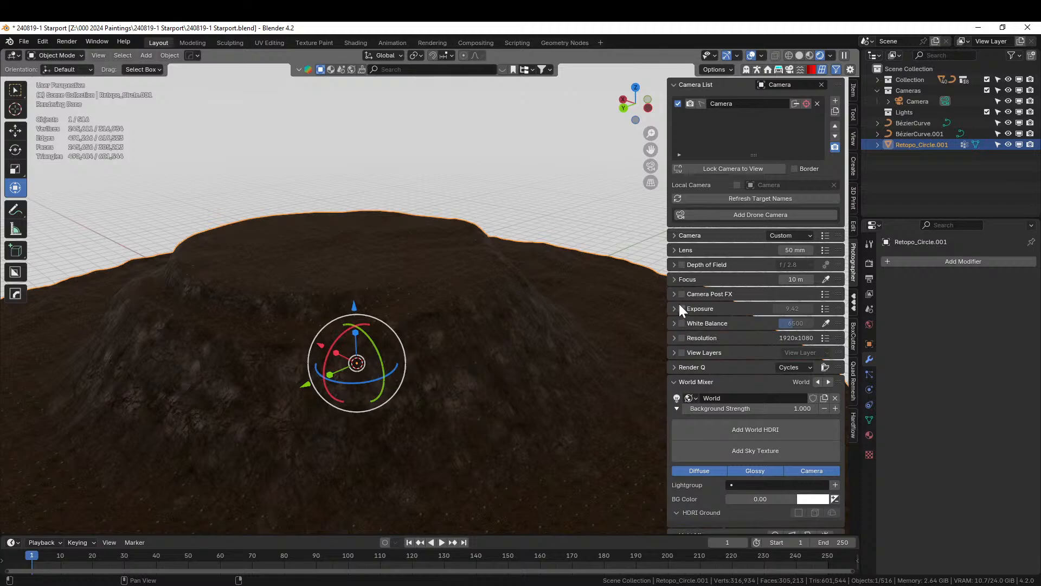
left_click(681, 308)
left_click(801, 310)
type("8")
key("Return")
middle_click_drag(82, 211, 173, 277)
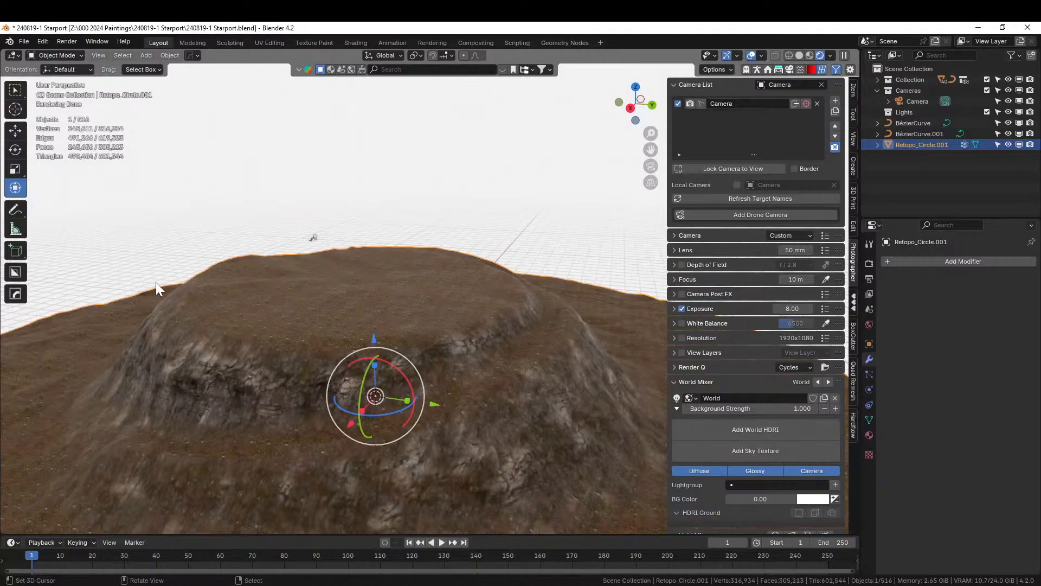
Return to solid shading and place the 3D cursor on the ledge below the plateau's rocky edge.
key("z")
key("6")
middle_click_drag(147, 285, 132, 223)
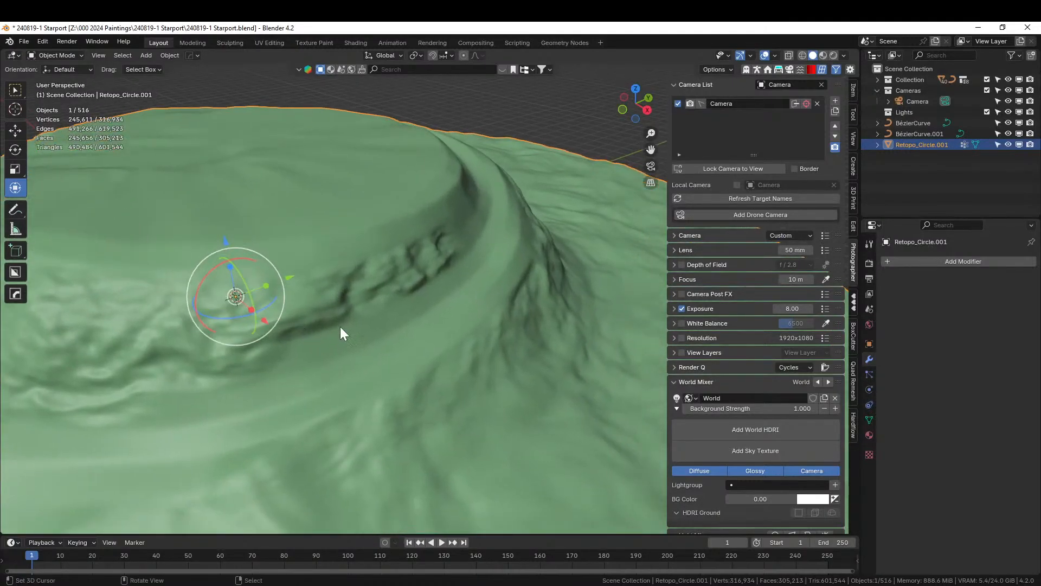
right_click(402, 336, "shift")
Generate a male HumGen human at the 3D cursor from the Asian 1 starting human.
left_click(854, 299)
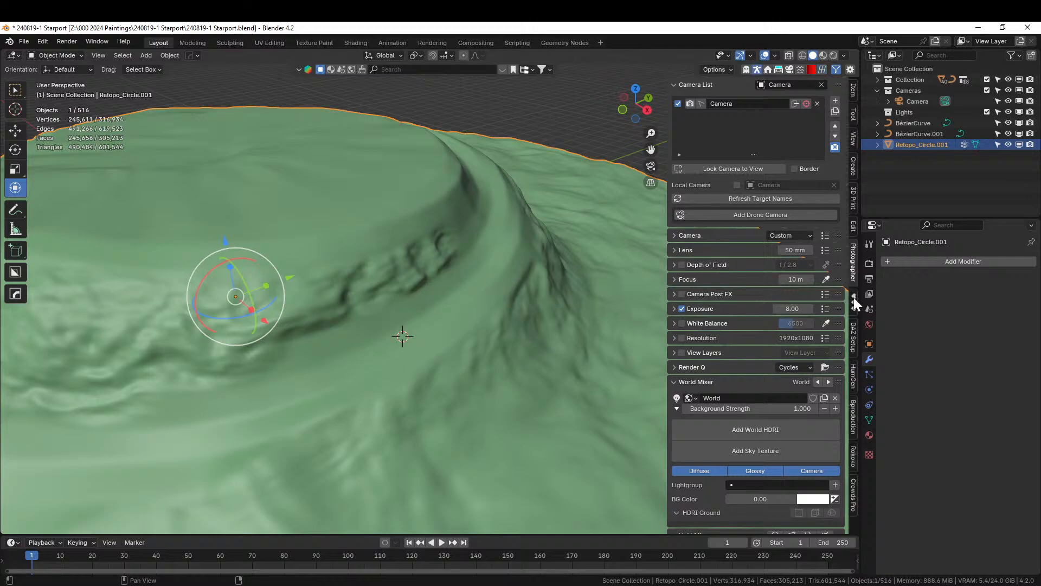
left_click(853, 376)
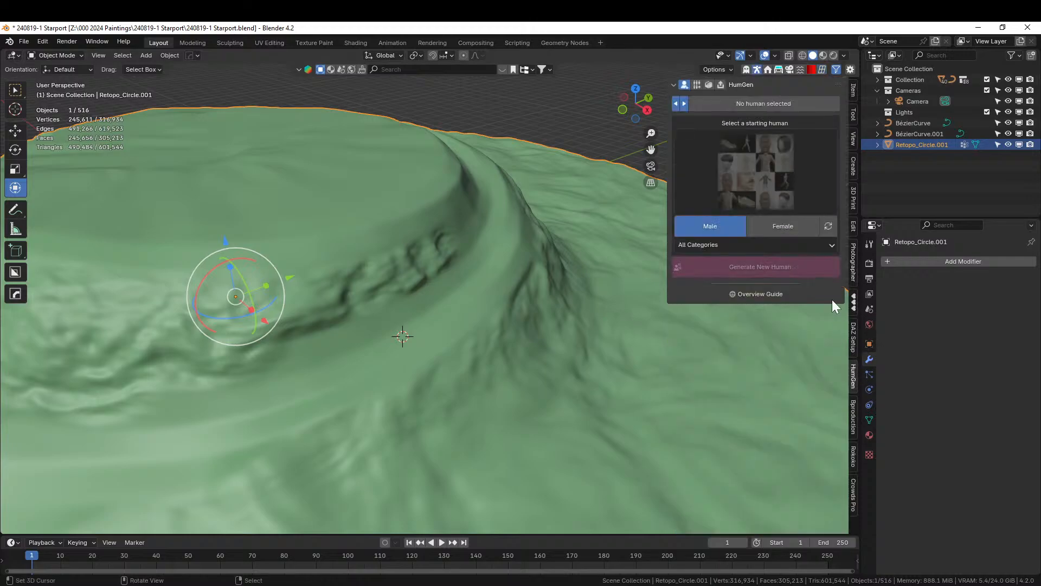
left_click(760, 176)
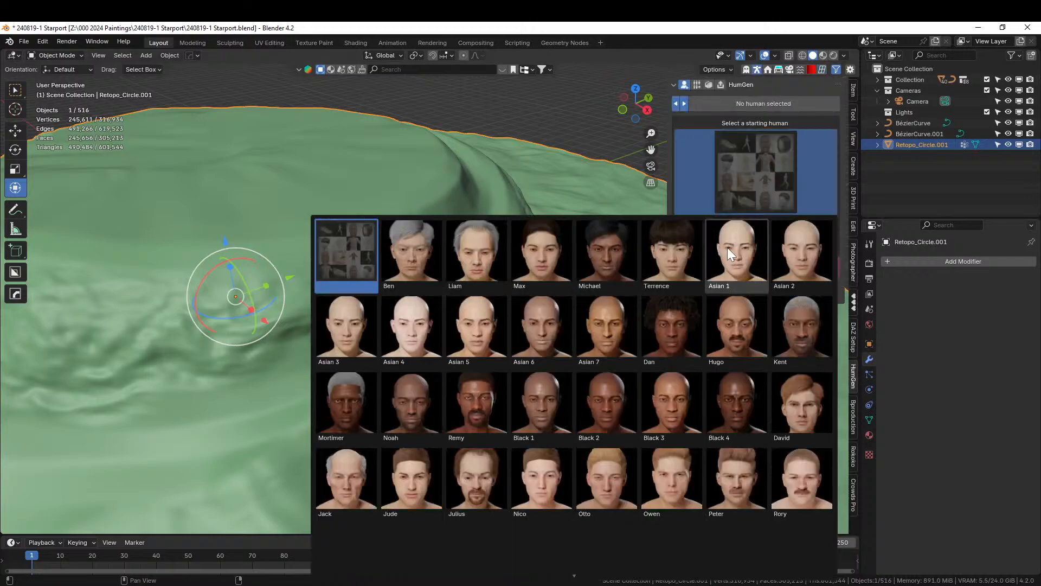
left_click(727, 247)
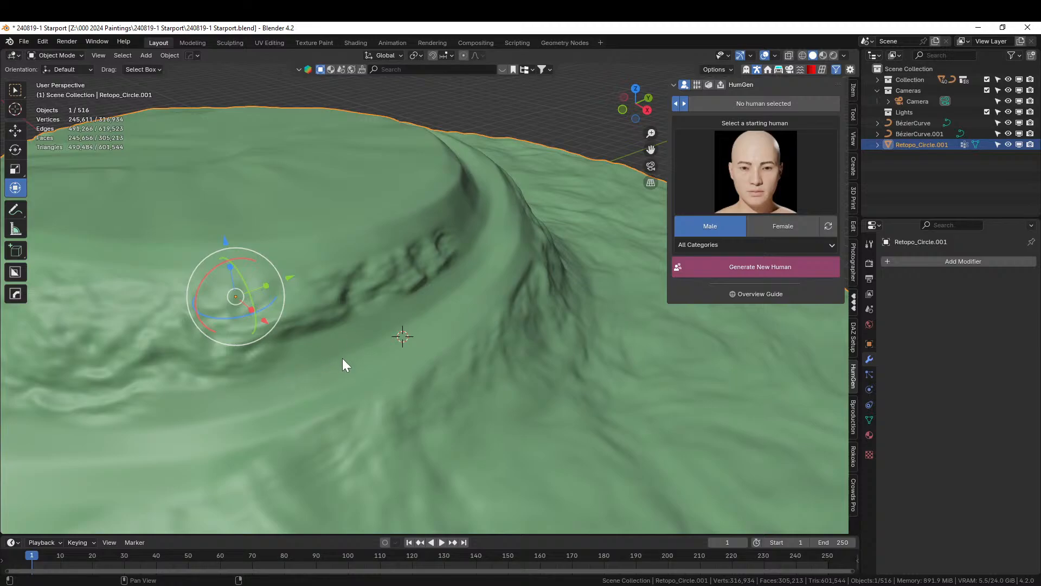
Select the new human's rig and compare the figure's size with the plateau and the whole terrain.
scroll(417, 363, "up", 3)
key("KP_Decimal")
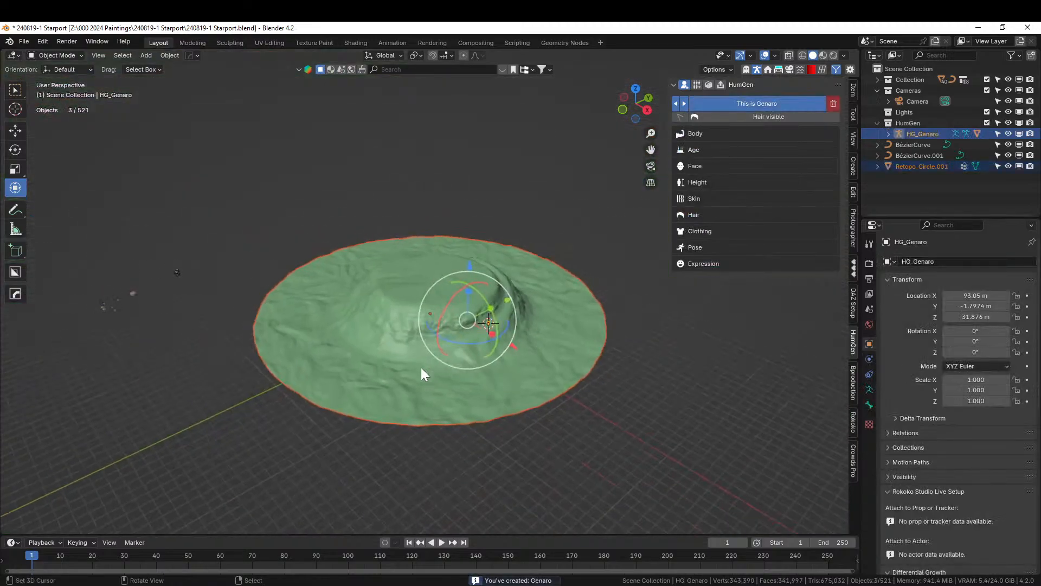
scroll(420, 366, "up", 5)
left_click(600, 385)
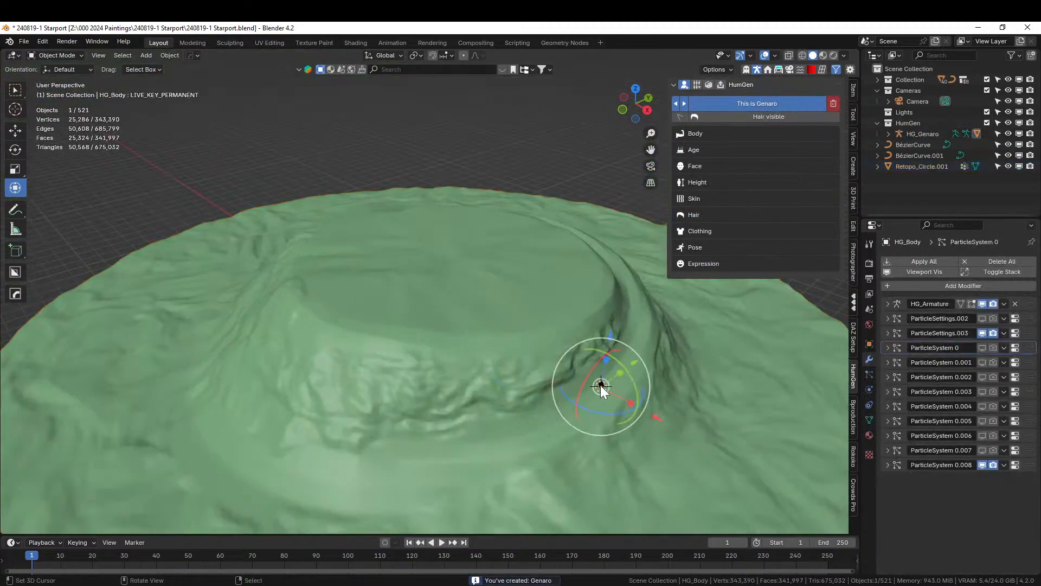
left_click(601, 386)
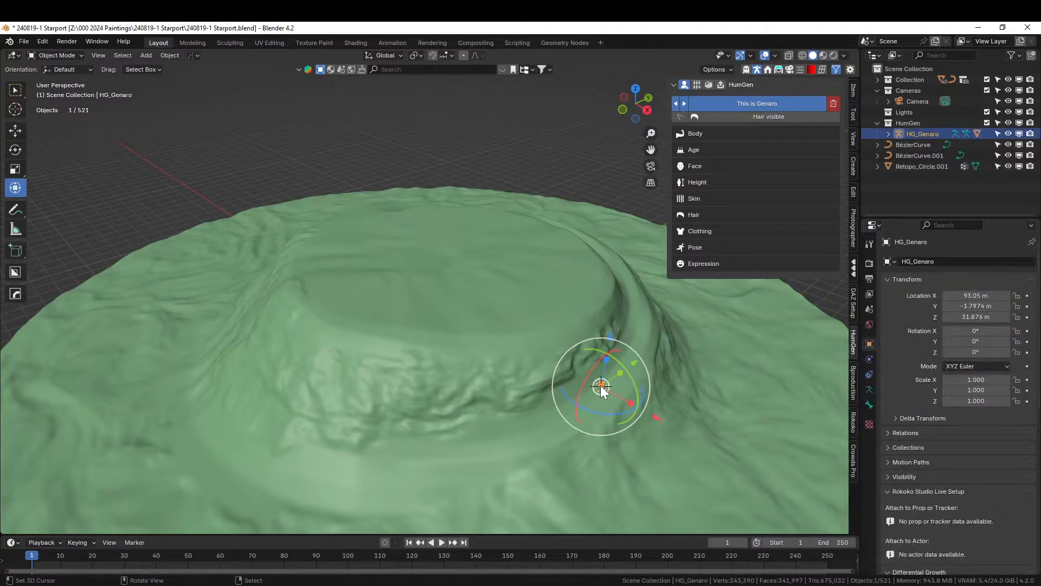
key("KP_Decimal")
scroll(600, 384, "down", 5)
middle_click_drag(639, 358, 415, 480)
middle_click_drag(328, 368, 477, 334)
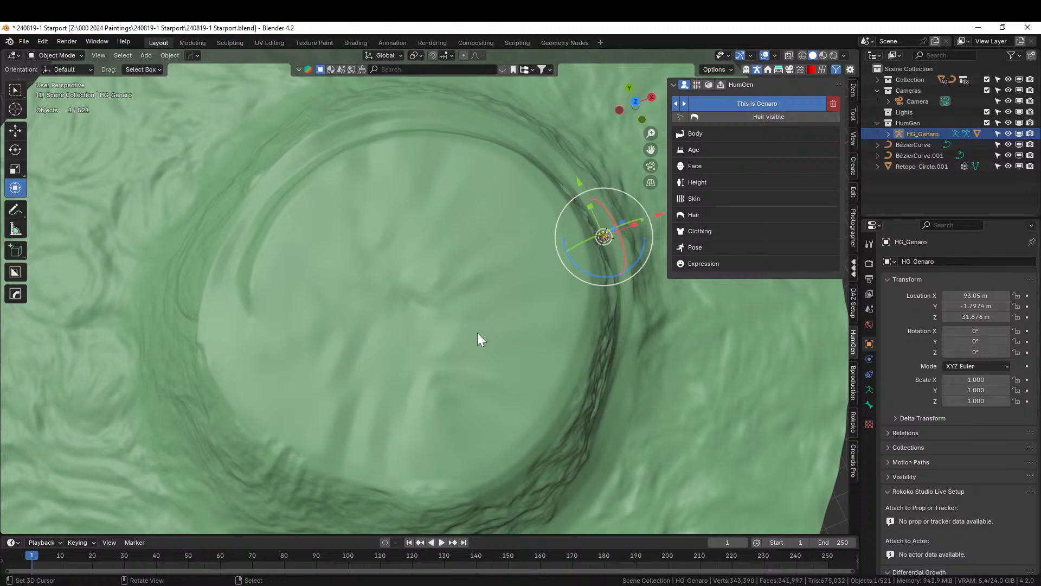
scroll(457, 327, "down", 3)
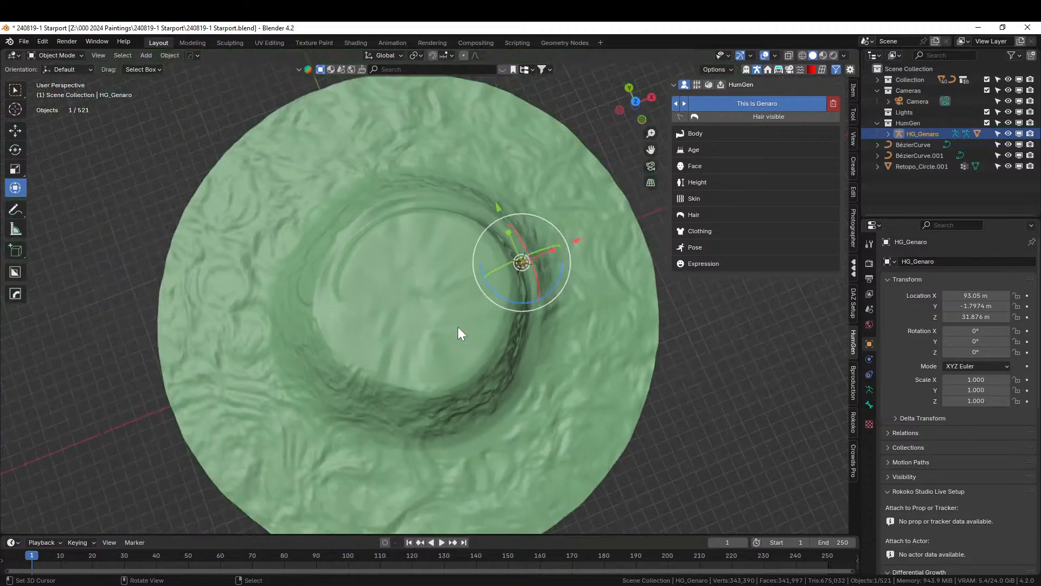
Delete the two leftover Bézier curves, BézierCurve and BézierCurve.001, and save the file.
left_click(758, 399)
scroll(581, 341, "up", 1)
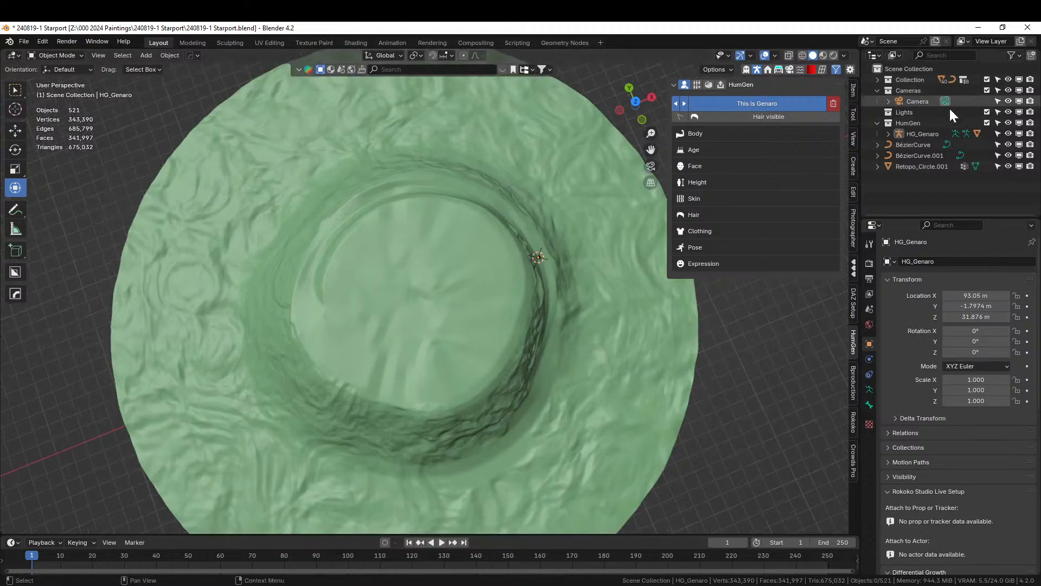
left_click(921, 145)
left_click(912, 157, "shift")
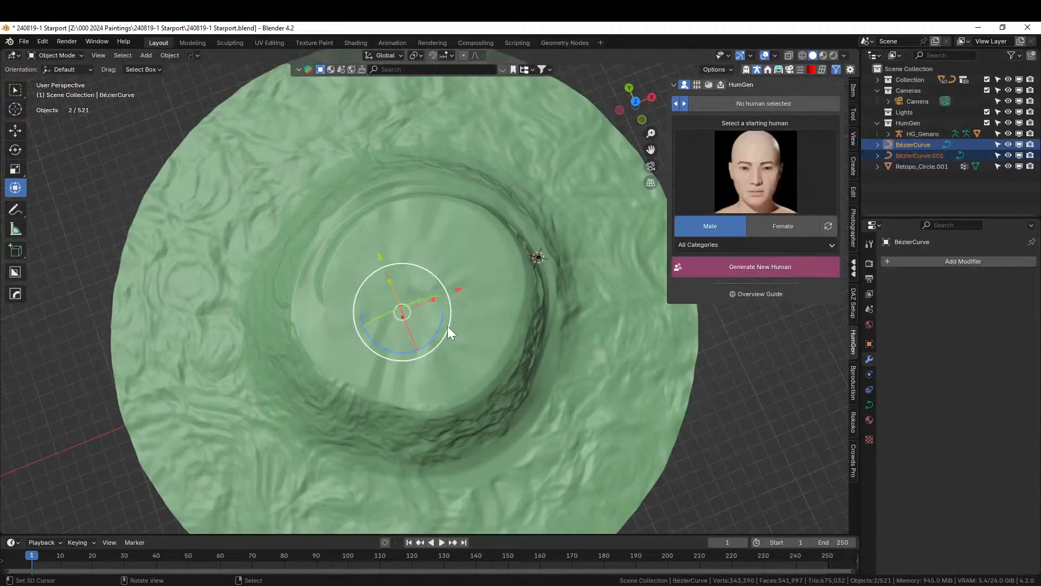
key("Delete")
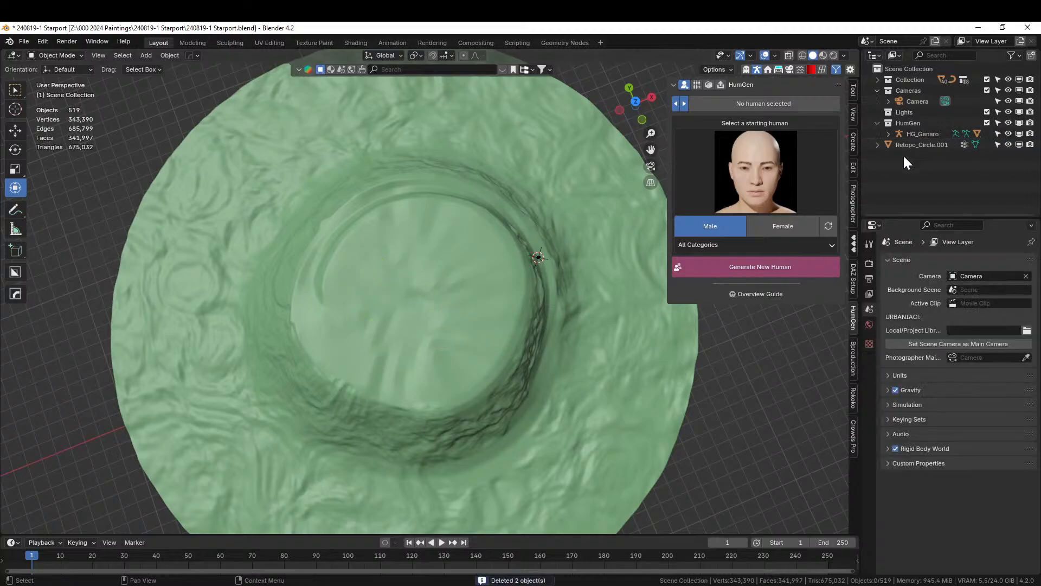
key("ctrl+s")
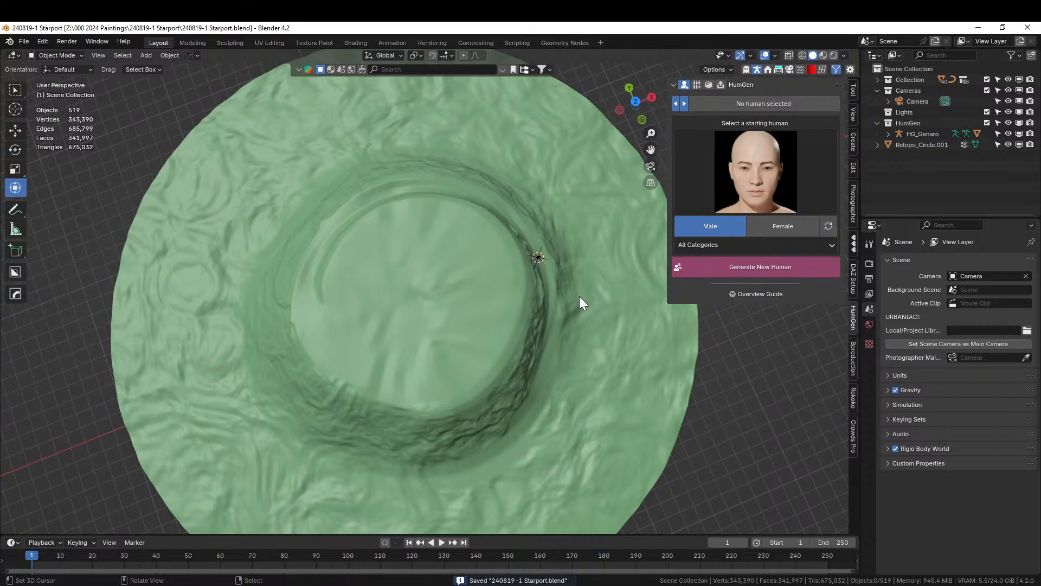
Reset the 3D cursor to the world origin and view the plateau in top orthographic view.
scroll(461, 320, "up", 1)
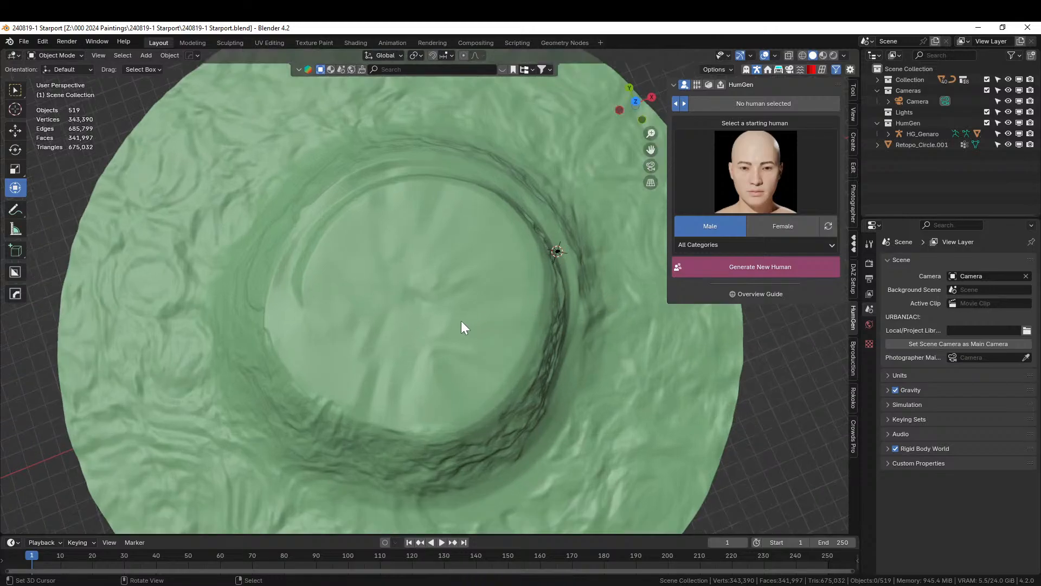
key("shift+s")
key("1")
scroll(461, 320, "down", 2)
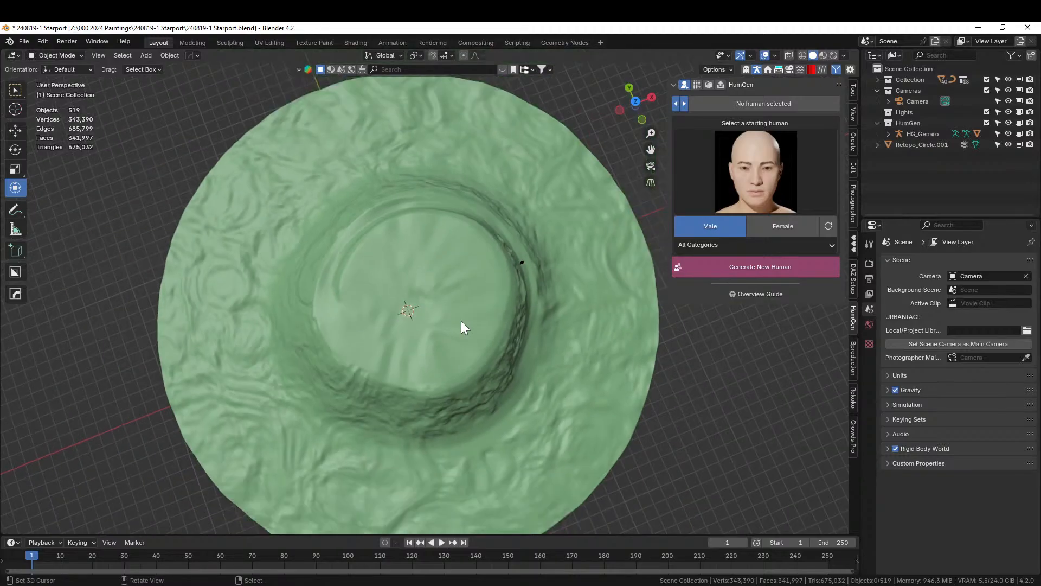
key("KP_7")
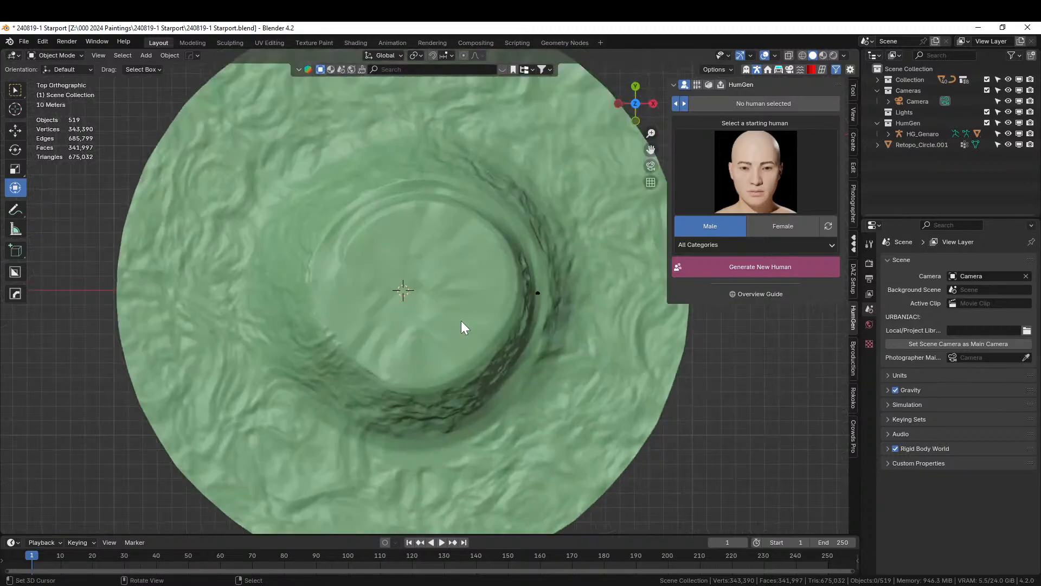
scroll(450, 321, "up", 2)
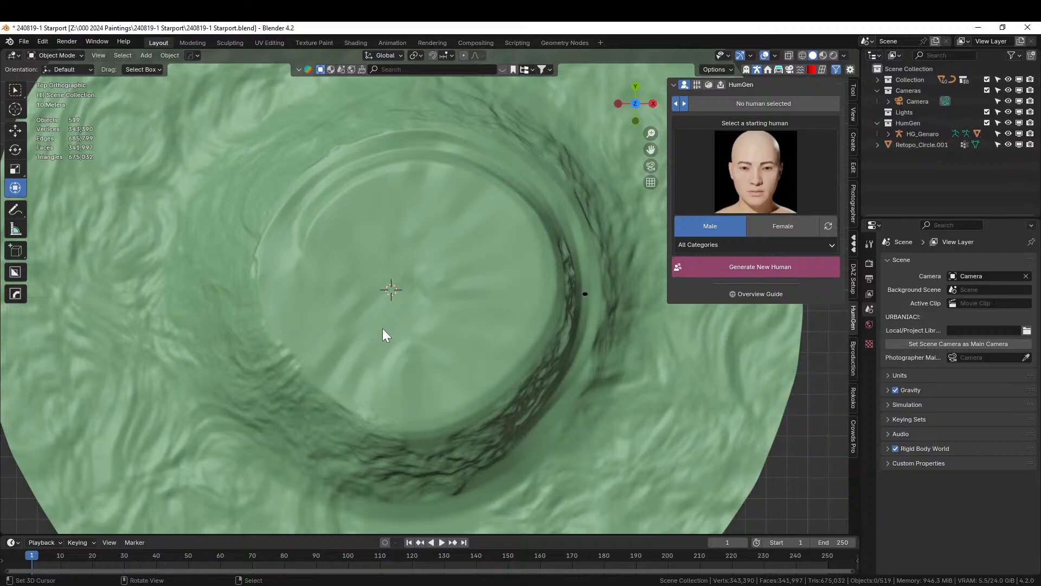
Add a Bézier curve at the origin and delete all its points in Edit Mode.
key("shift+a")
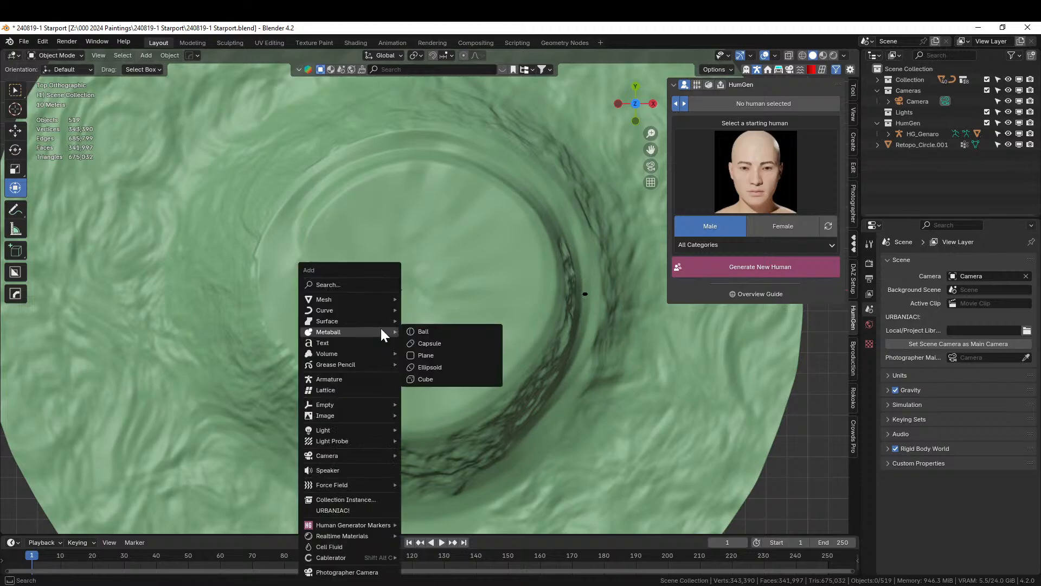
mouse_move(345, 310)
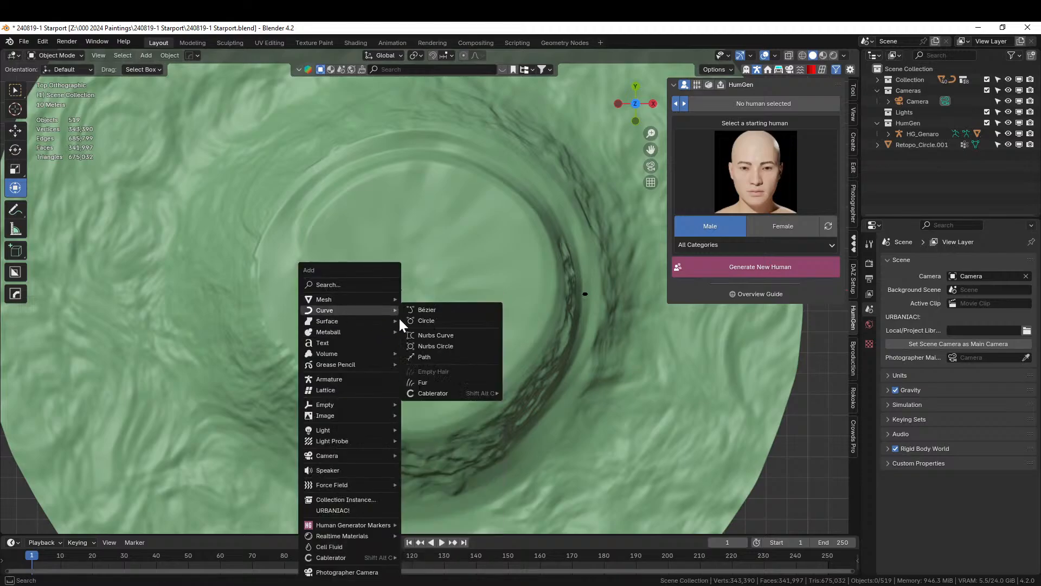
left_click(443, 310)
key("Tab")
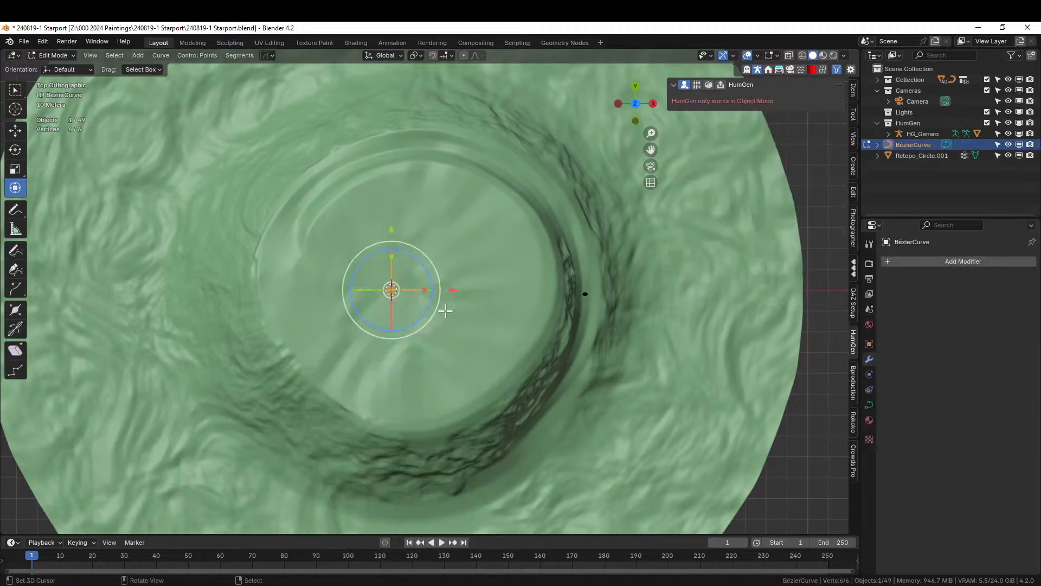
key("x")
left_click(445, 310)
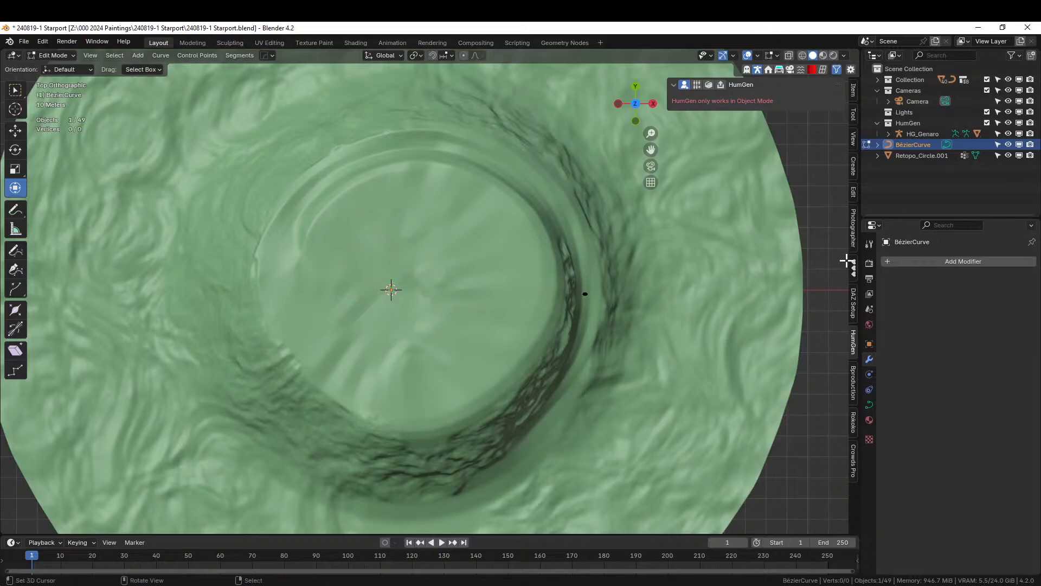
Draw a freehand outline around the plateau's top rim with the curve Draw tool at Surface depth, and switch to the Transform tool.
left_click(870, 264)
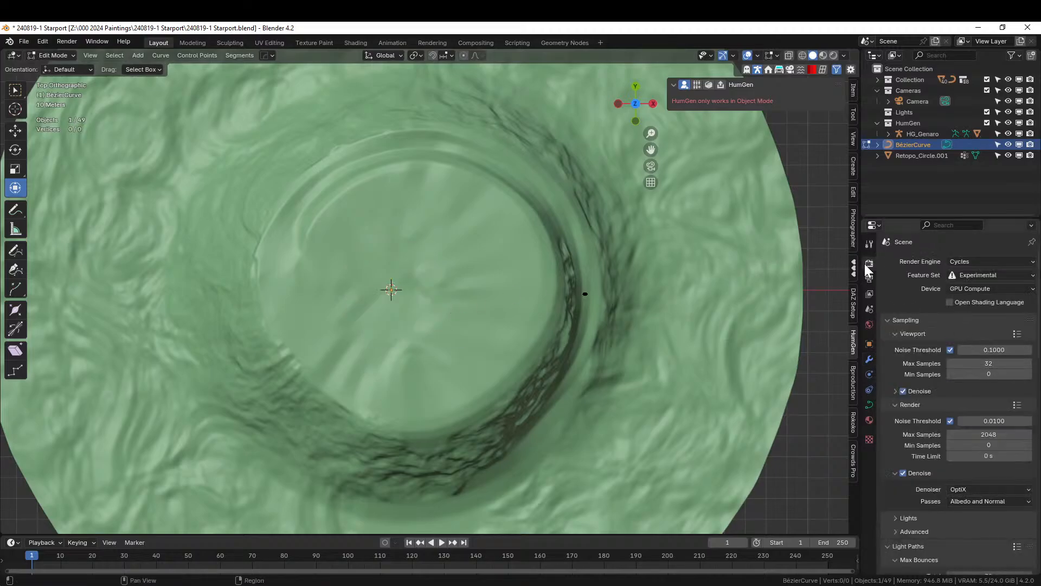
left_click(869, 244)
left_click(15, 251)
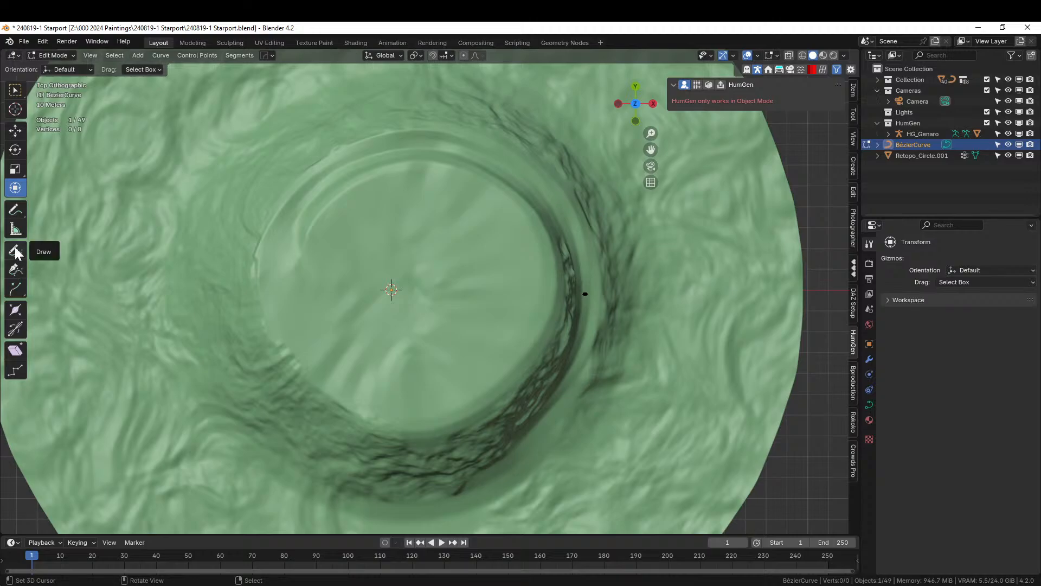
left_click(1004, 376)
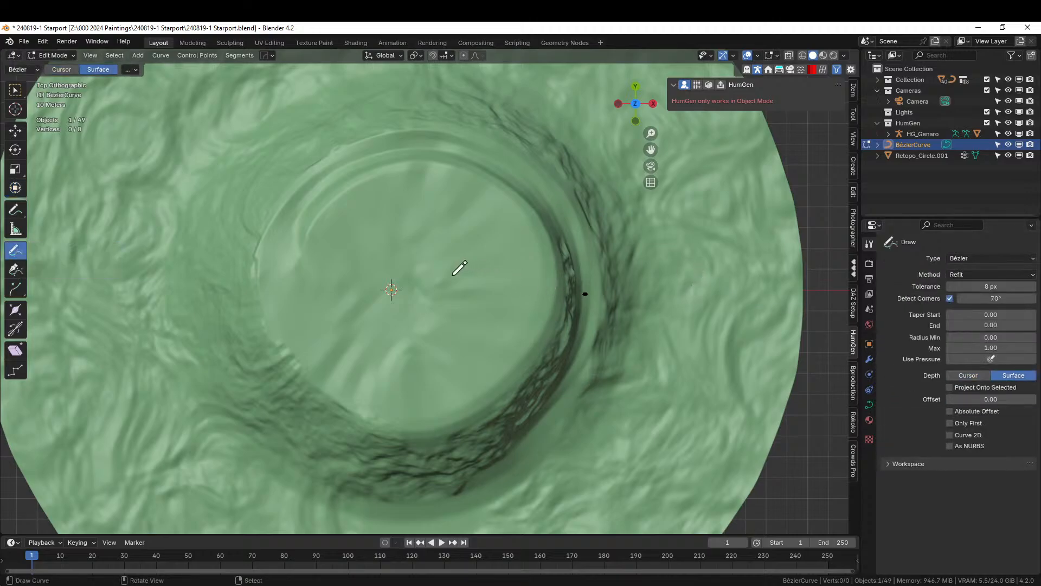
mouse_move(272, 302)
left_mouse_down()
mouse_move(361, 187)
mouse_move(457, 178)
mouse_move(515, 201)
mouse_move(532, 232)
left_mouse_up()
mouse_move(536, 272)
left_mouse_down()
mouse_move(518, 348)
mouse_move(485, 385)
mouse_move(423, 413)
mouse_move(332, 378)
mouse_move(271, 315)
left_mouse_up()
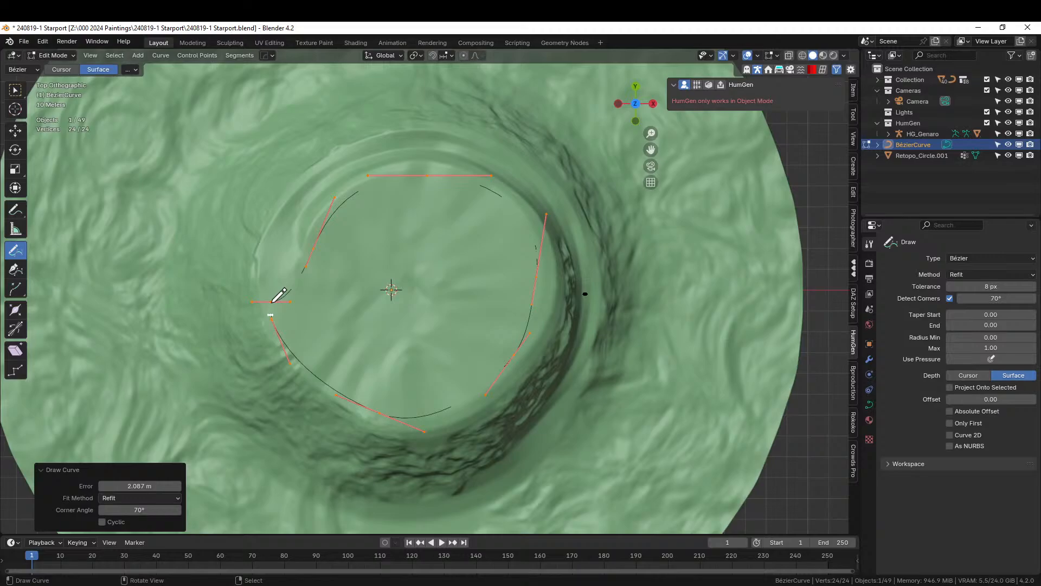
scroll(279, 295, "up", 3)
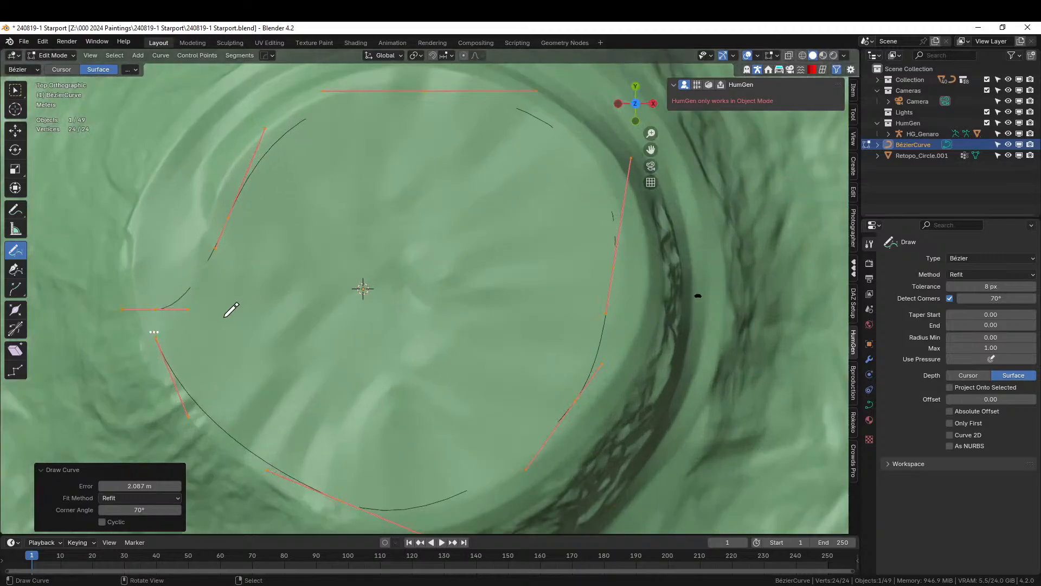
left_click(17, 187)
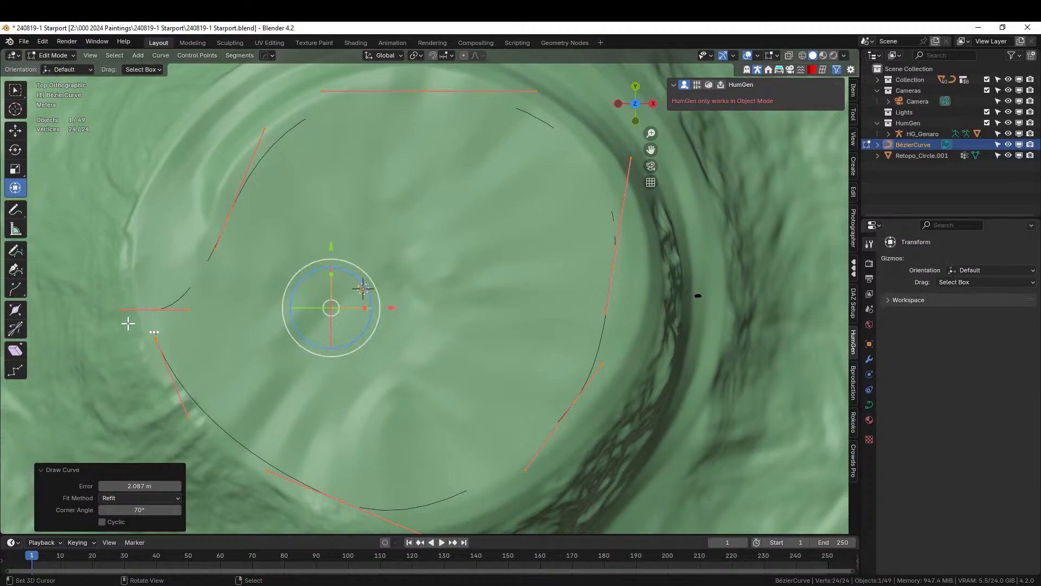
Move the control point beside the gap in the plateau outline inward, and return to Object Mode.
key("g")
left_click(182, 326)
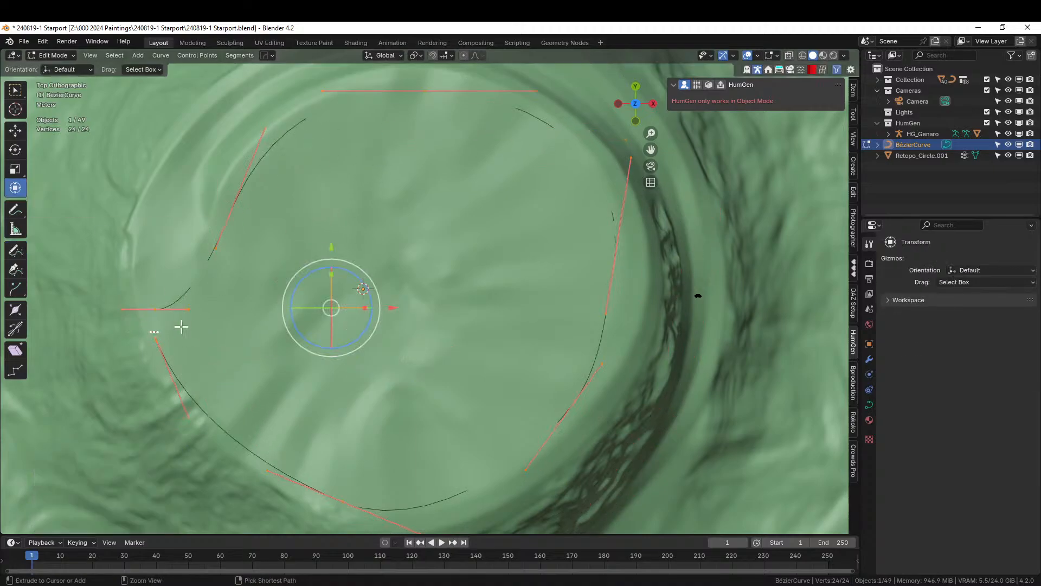
left_click(156, 307)
key("g")
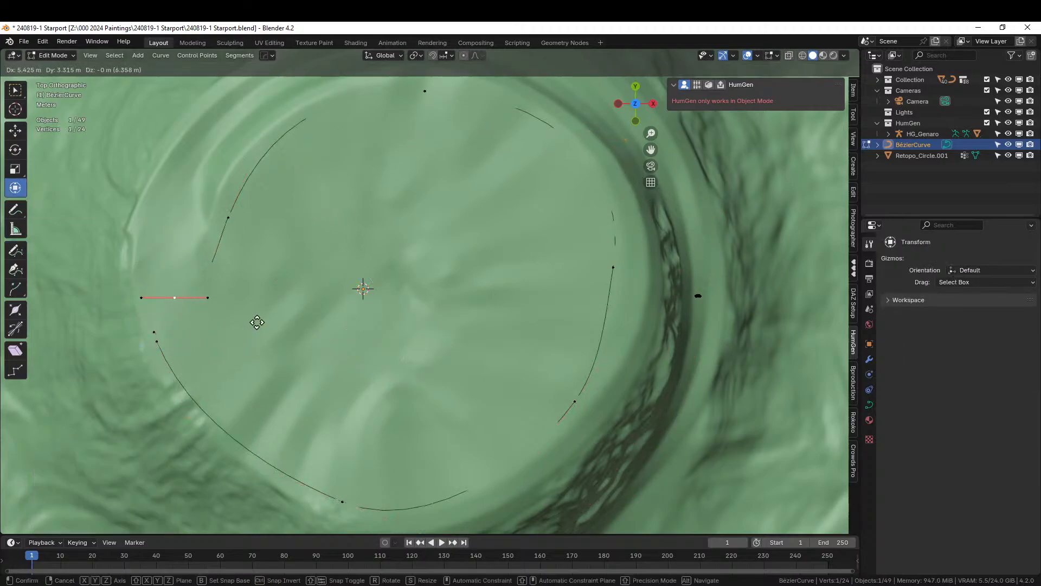
left_click(276, 298)
middle_click_drag(281, 297, 470, 347)
key("Tab")
scroll(470, 346, "down", 5)
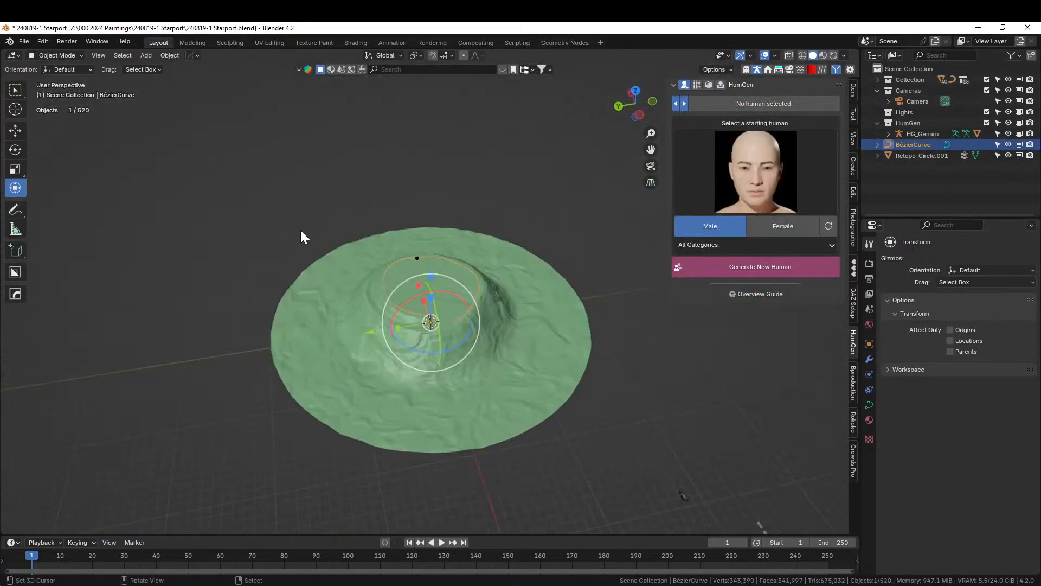
Find the Tatooine kit pieces beyond the plateau and select the long wall piece Tatooine_WallPiecesC.
middle_click_drag(300, 235, 196, 172)
scroll(410, 298, "down", 1)
scroll(409, 298, "up", 2)
left_click(526, 393)
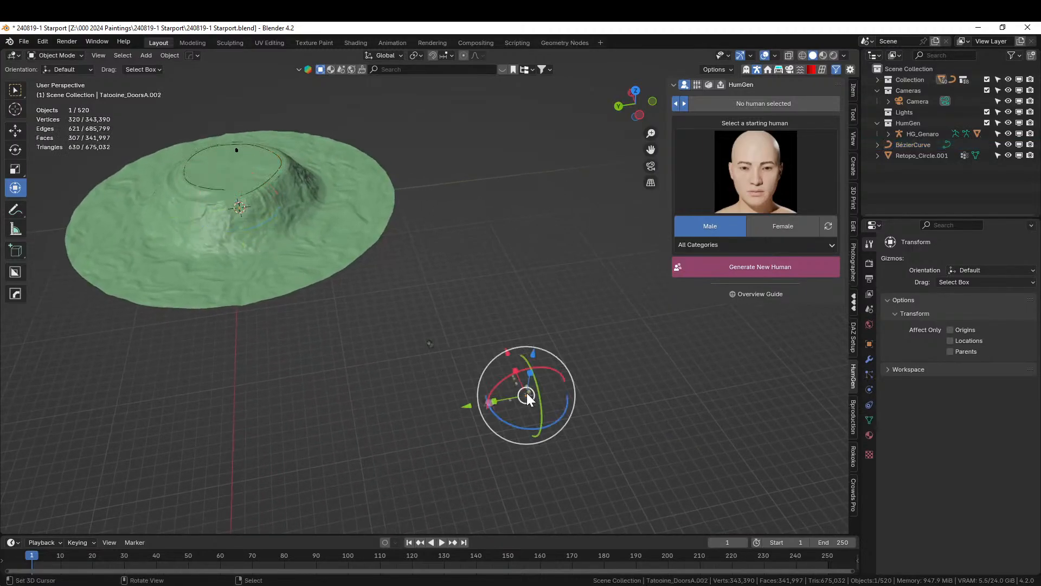
key("KP_Decimal")
scroll(526, 392, "down", 5)
middle_click_drag(540, 338, 419, 356)
left_click(443, 398)
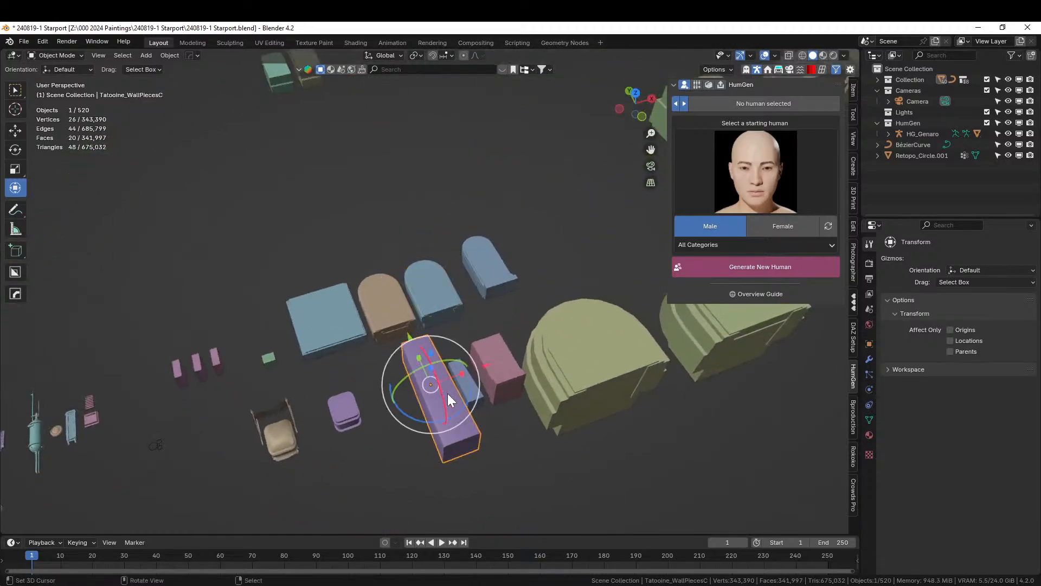
middle_click_drag(443, 396, 219, 442)
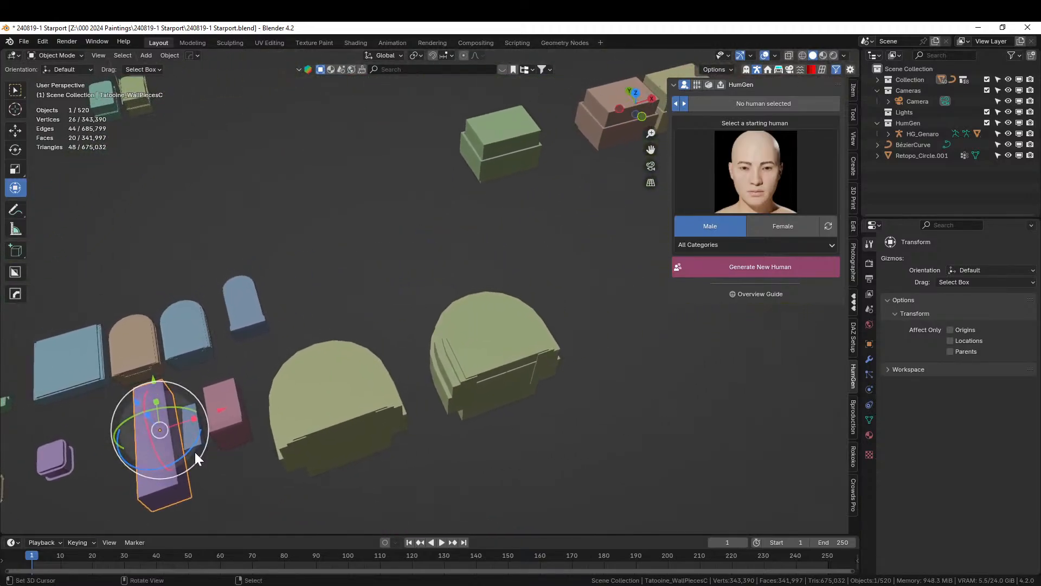
Duplicate the wall piece in place and move the copy into a new collection named Wall.
key("shift")
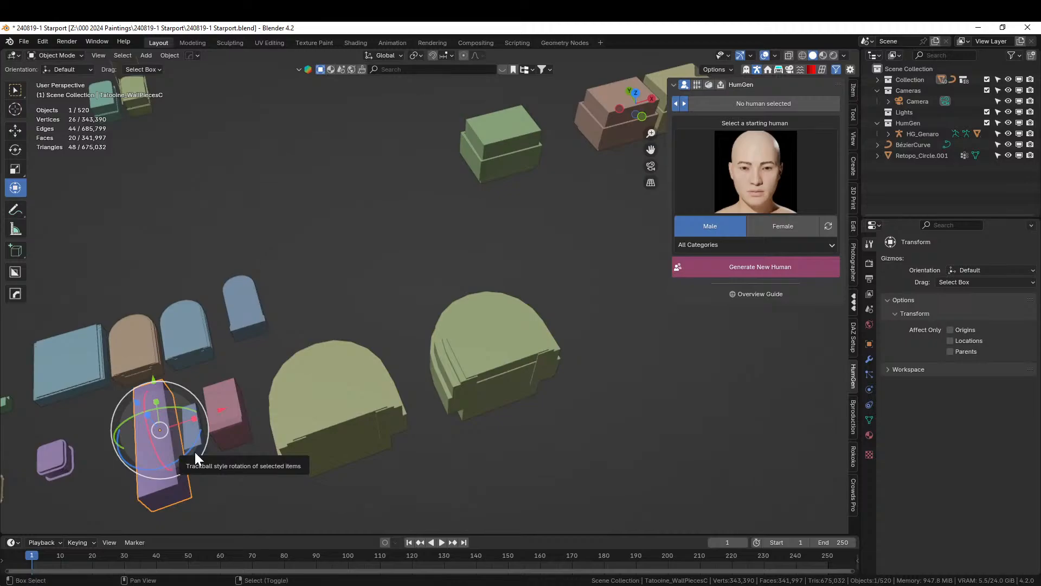
key("shift+d")
key("Escape")
key("m")
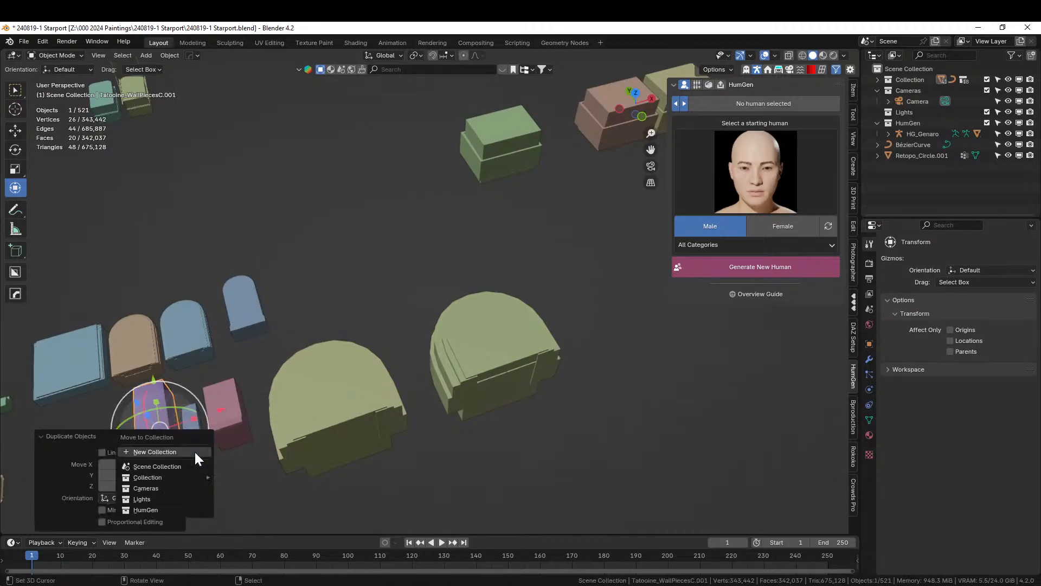
left_click(194, 455)
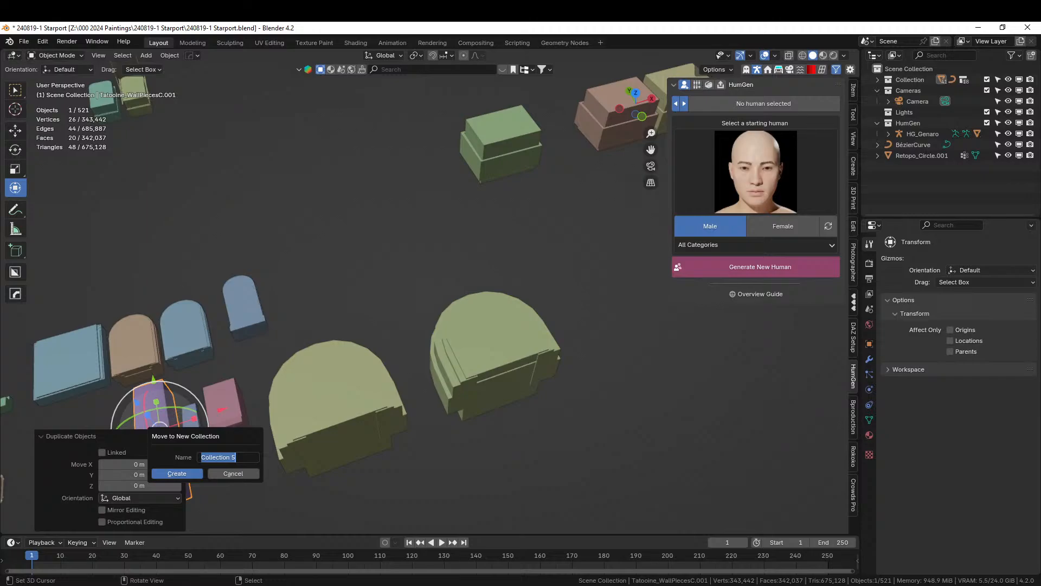
type("Wall")
left_click(177, 473)
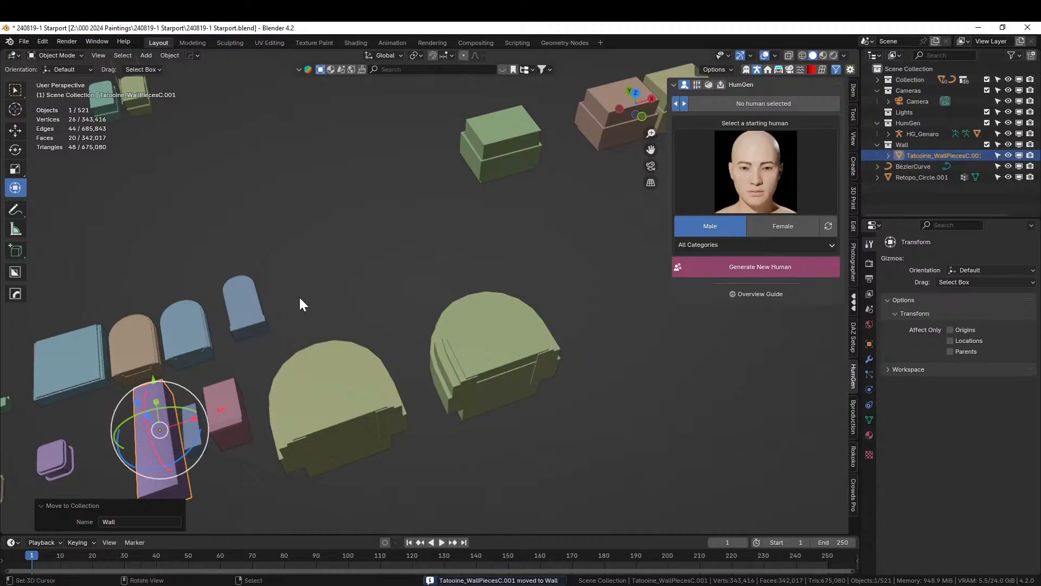
Clear the copied wall piece's location so it sits at the world origin, and delete the cube overlapping it.
key("alt+g")
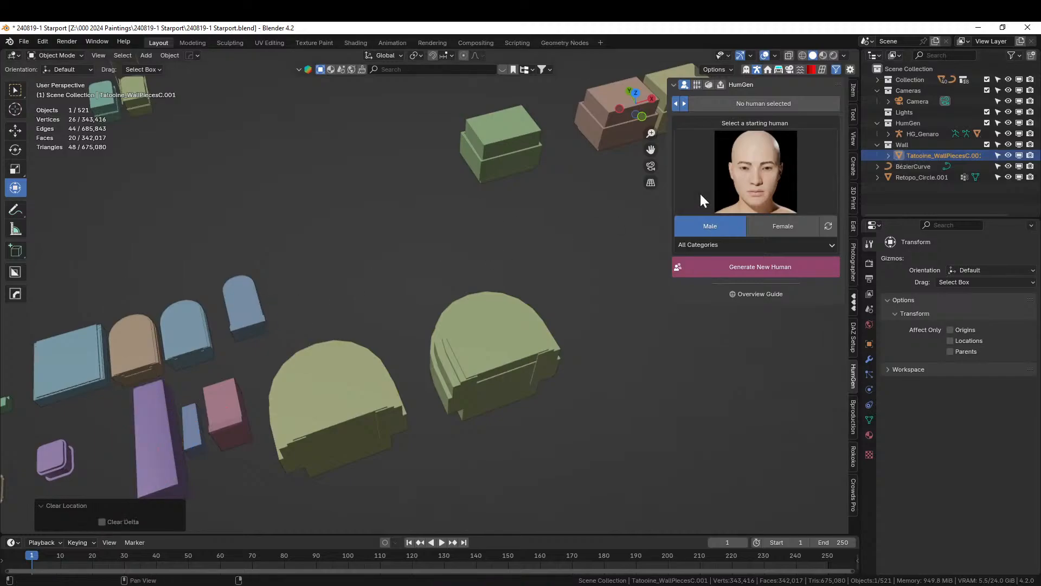
key("KP_Decimal")
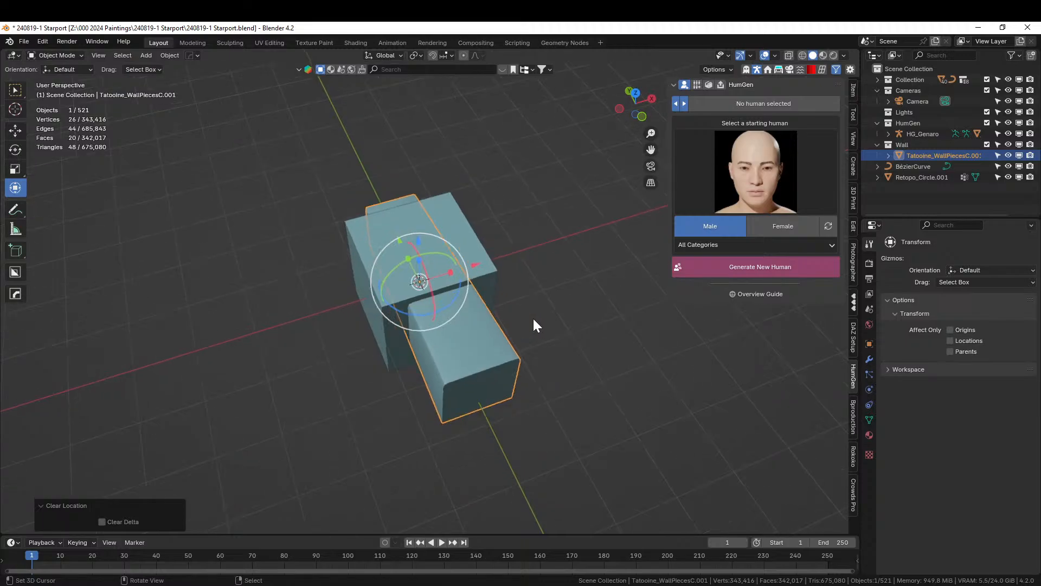
mouse_move(533, 317)
middle_mouse_down()
mouse_move(592, 251)
mouse_move(610, 266)
mouse_move(517, 314)
middle_mouse_up()
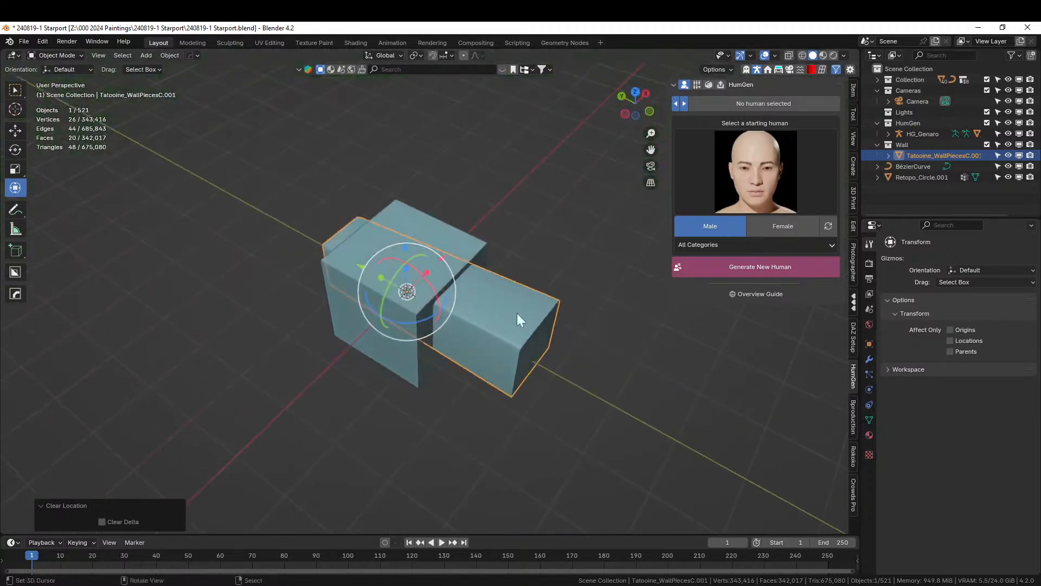
left_click(341, 261)
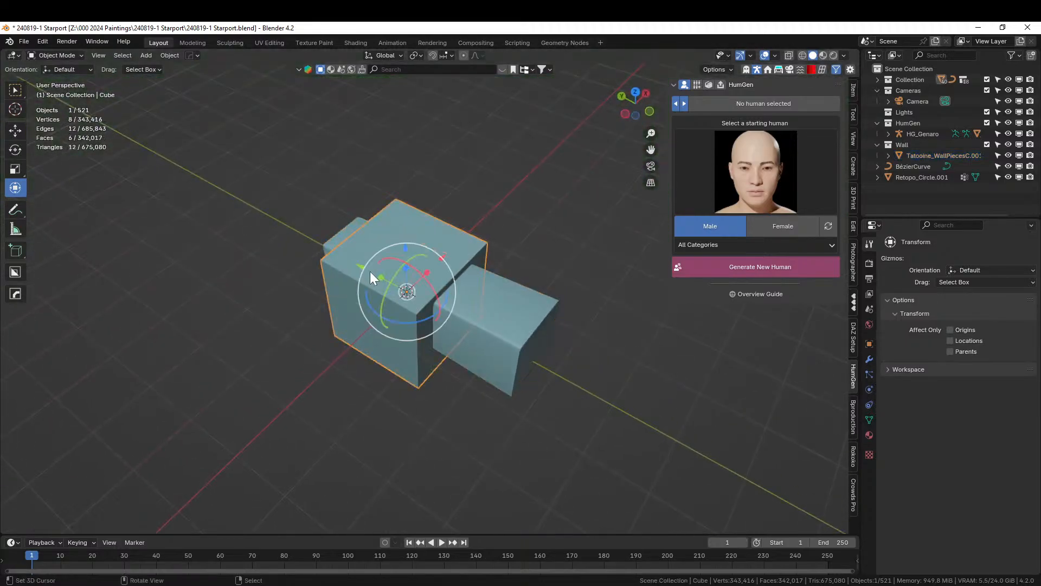
key("Delete")
middle_click_drag(381, 295, 299, 275)
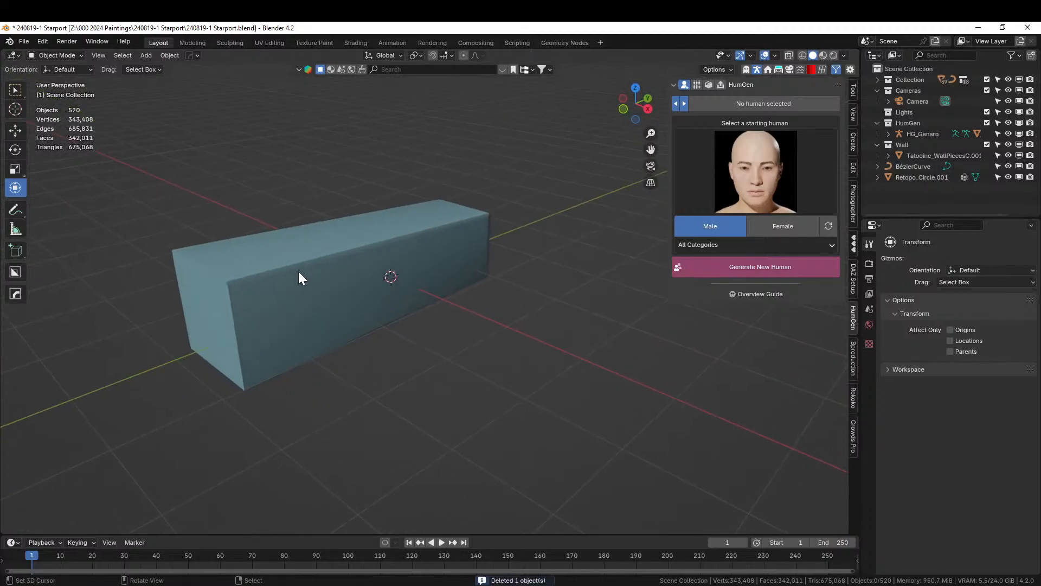
Isolate the wall piece in local view and rotate its whole mesh 90° about the X axis in Edit Mode.
left_click(299, 274)
key("Tab")
left_click(261, 320)
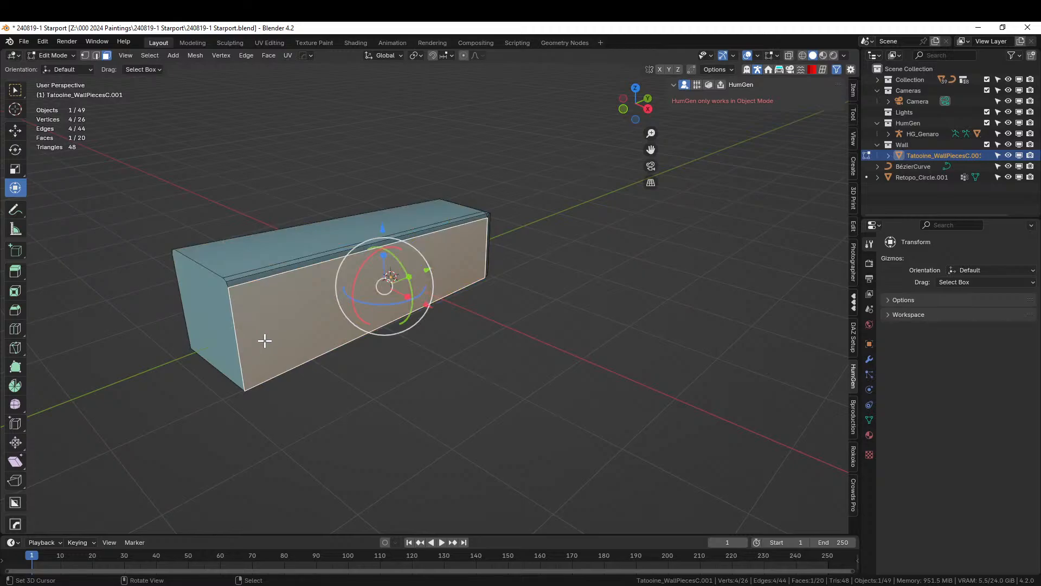
key("KP_Divide")
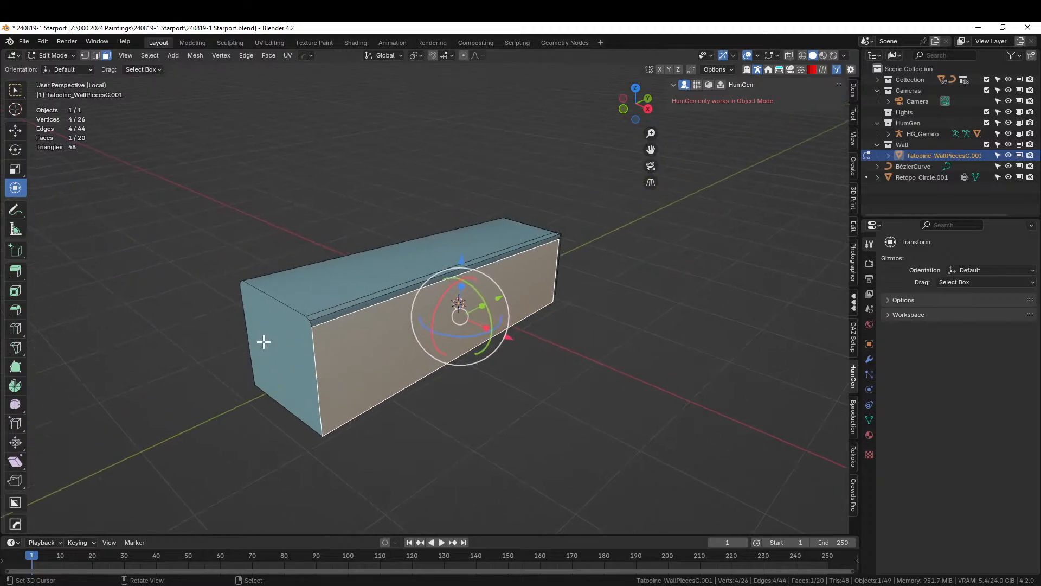
key("a")
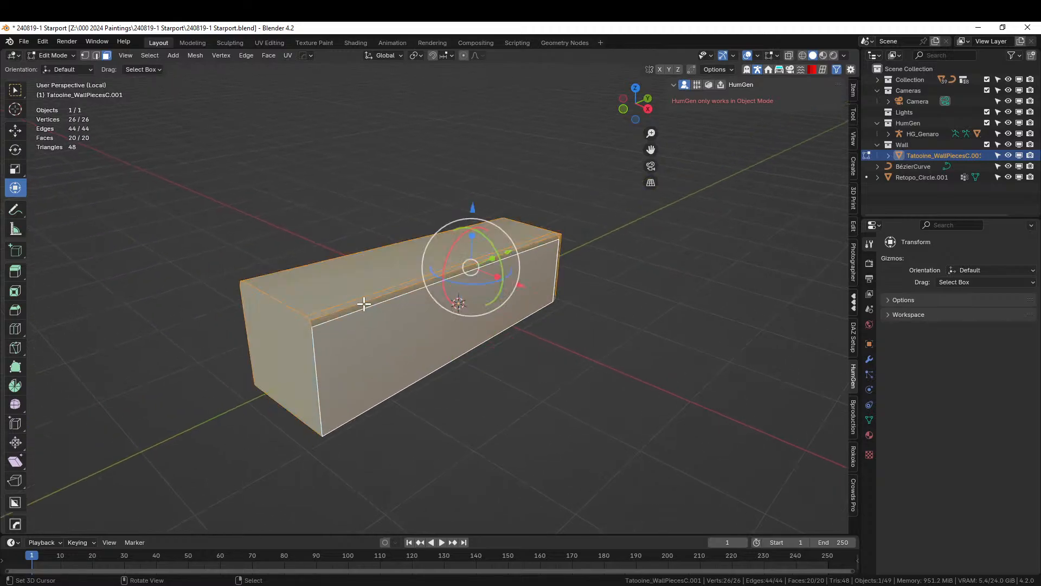
type("rx90")
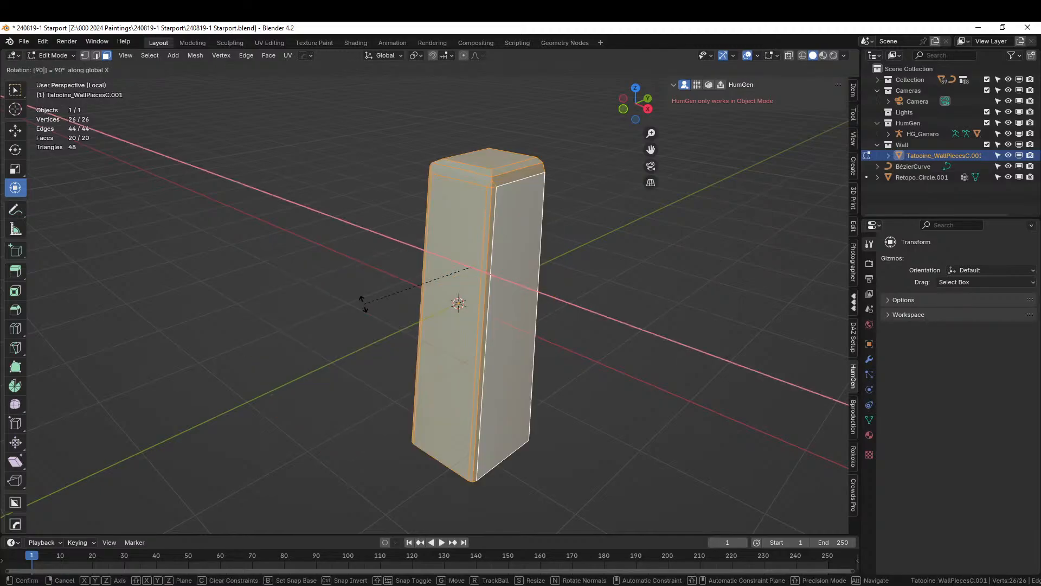
key("Return")
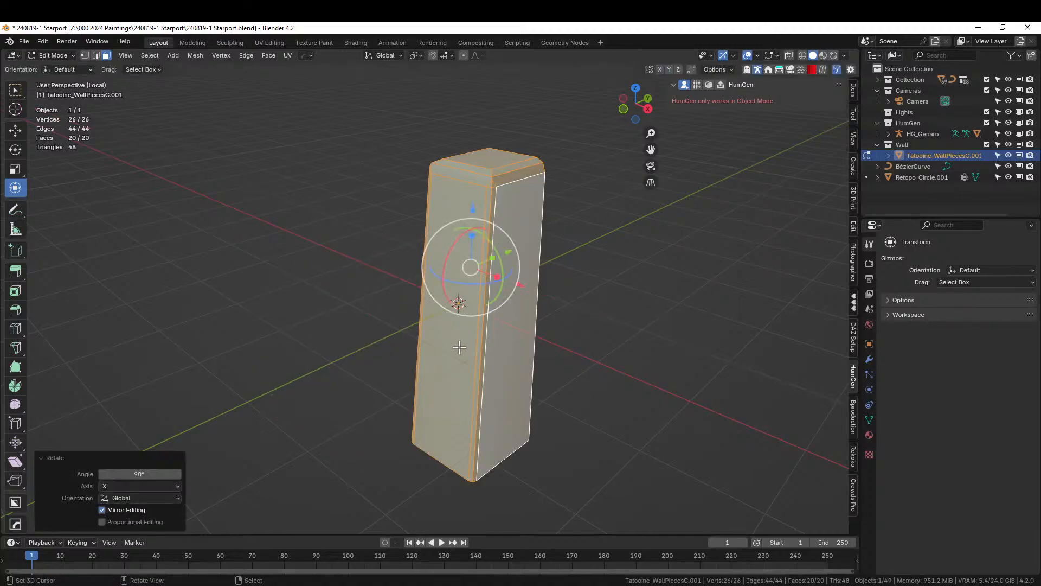
Raise the mesh about 2.37 m along Z so its base meets the origin, and apply all transforms to the object.
key("KP_1")
key("g")
key("z")
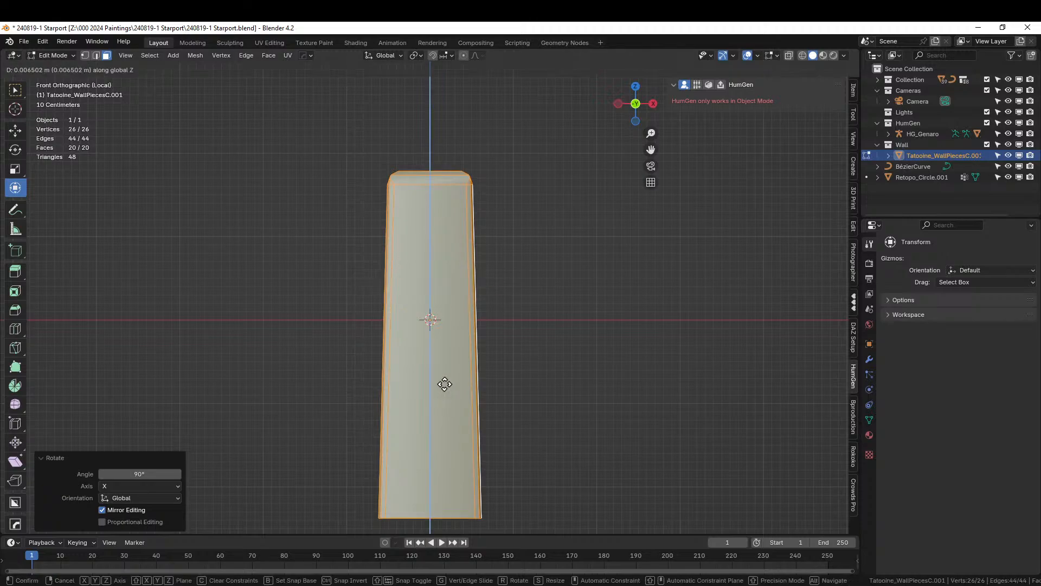
left_click(432, 207)
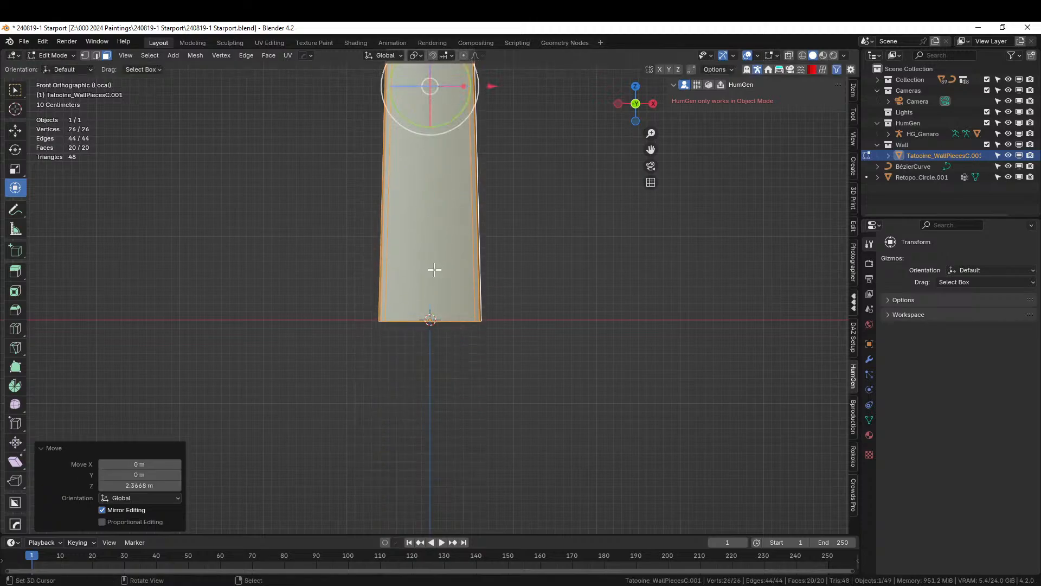
key("Tab")
key("ctrl+a")
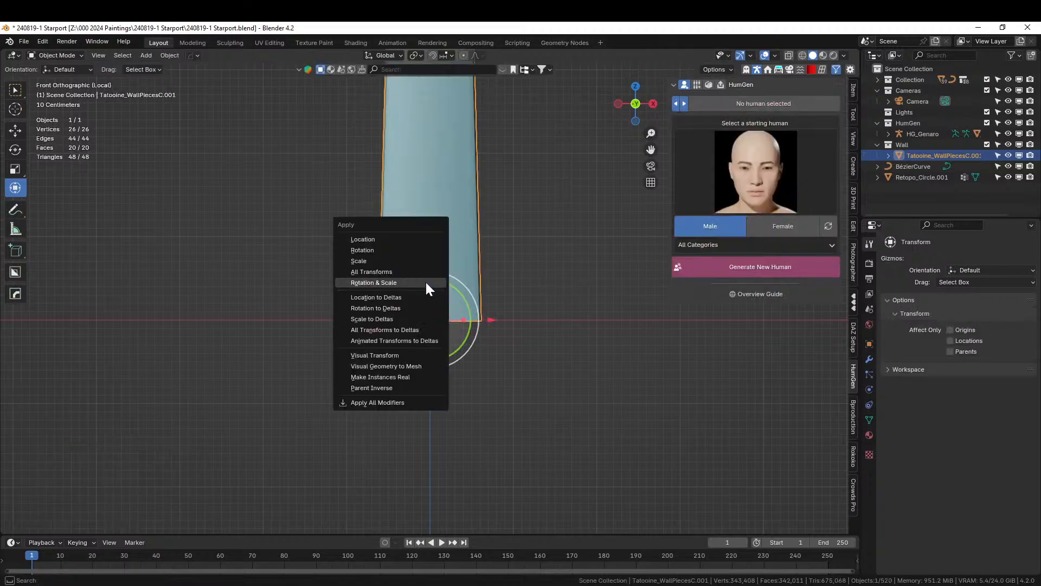
left_click(393, 270)
Add one centred vertical loop cut to the pillar's large face on the +X side.
middle_click_drag(472, 282, 393, 253, "shift")
key("Tab")
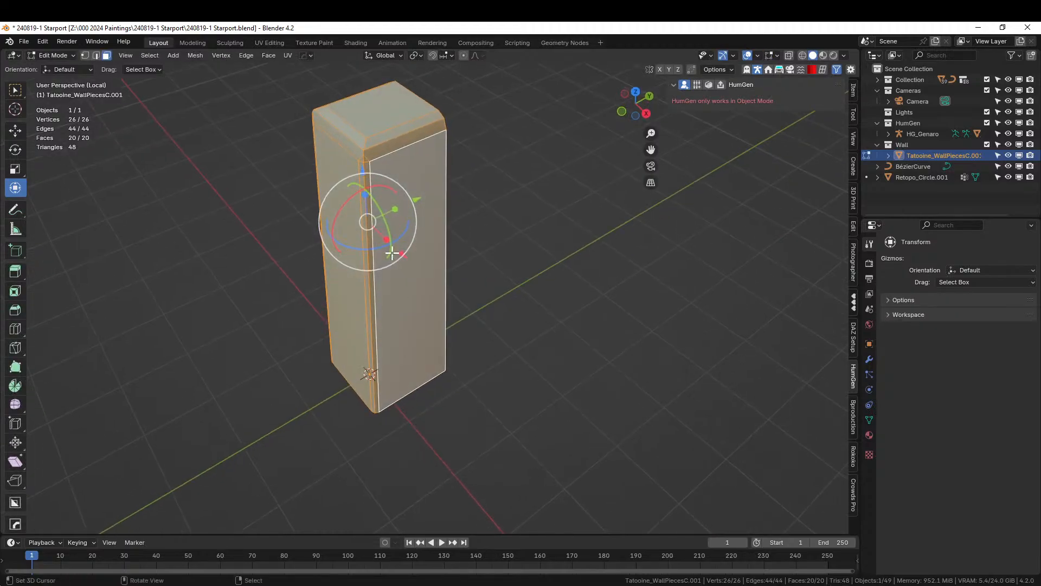
left_click(386, 154)
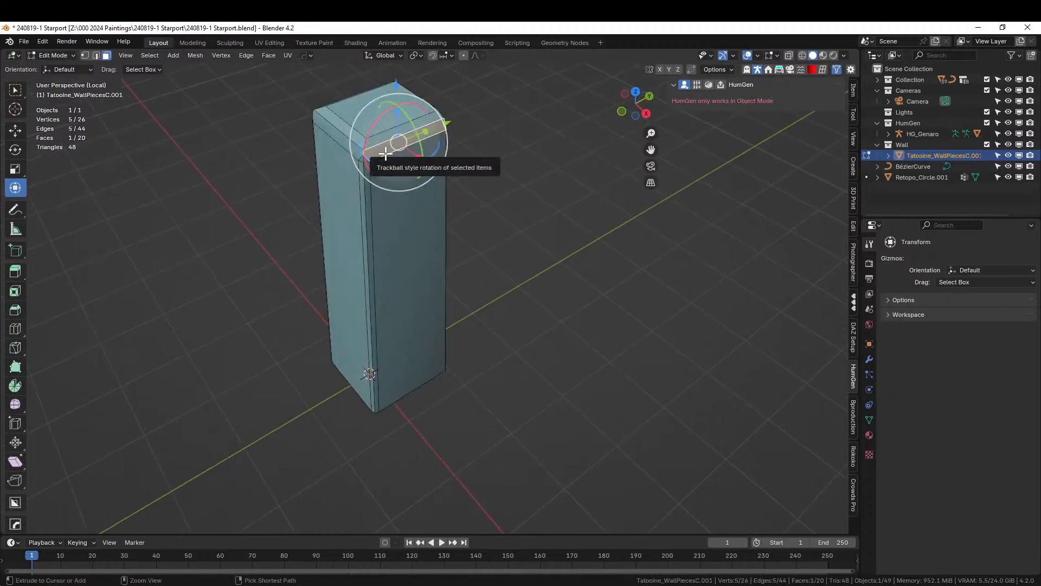
key("ctrl+r")
left_click(385, 154)
right_click(386, 154)
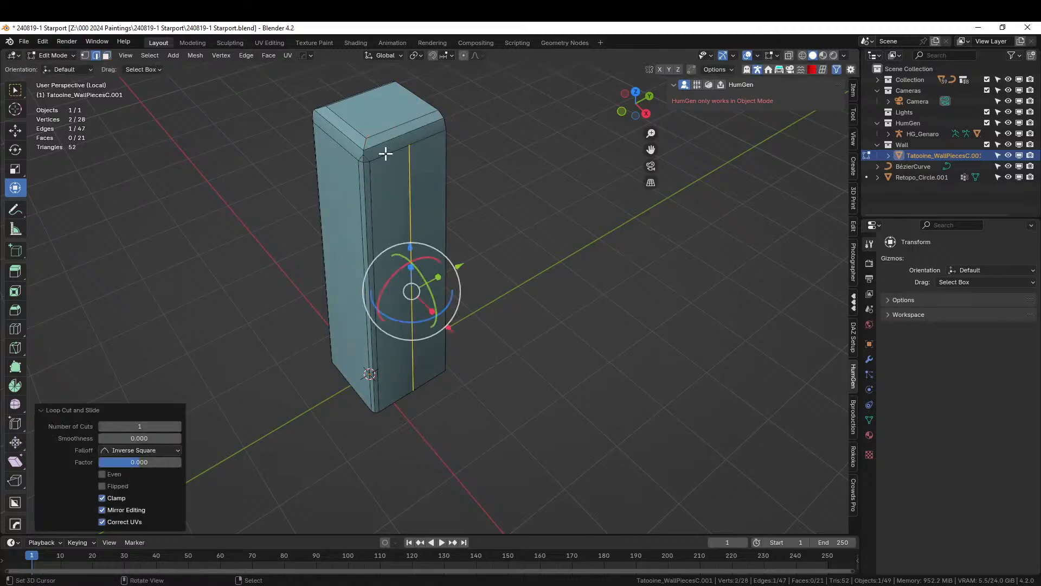
Extrude the +Y half of the cut pillar face outward about 4.16 m to form a wall panel.
key("3")
left_click(417, 209)
key("e")
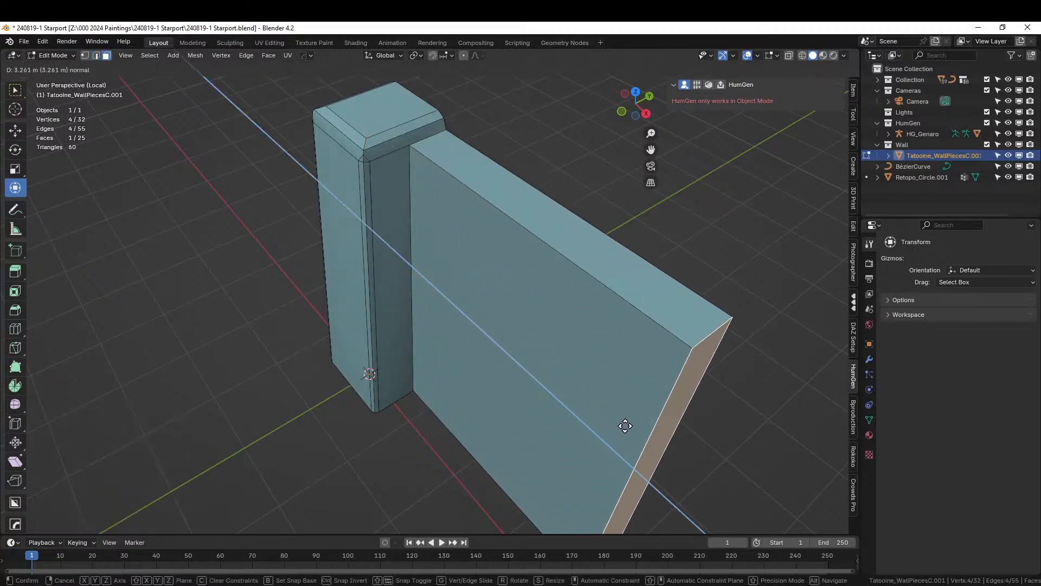
left_click(698, 495)
scroll(678, 491, "down", 3)
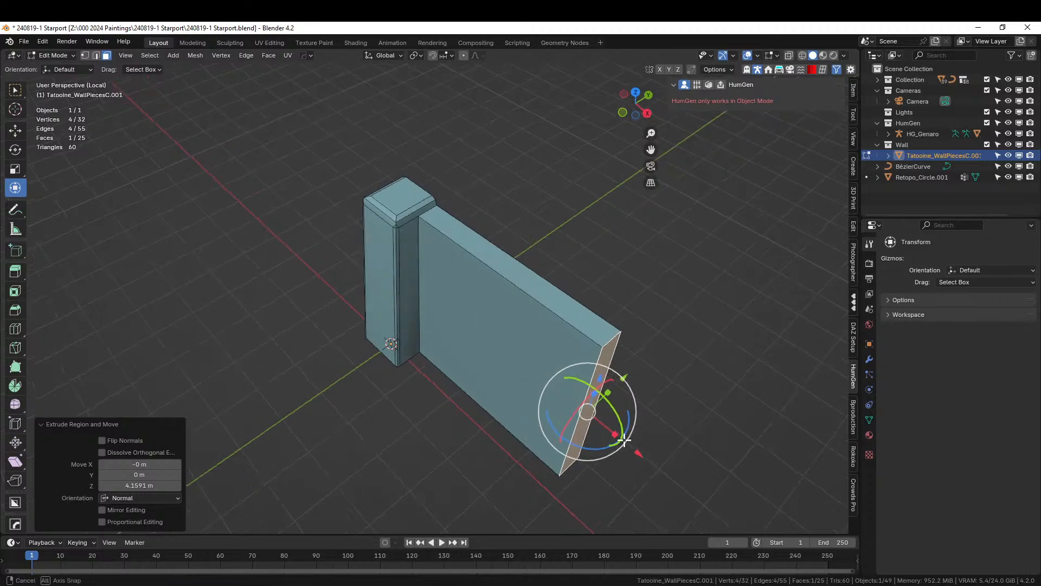
Add six evenly spaced vertical loop cuts along the wall panel and return to Object Mode.
middle_click_drag(623, 440, 516, 293)
left_click(503, 264)
key("ctrl+r")
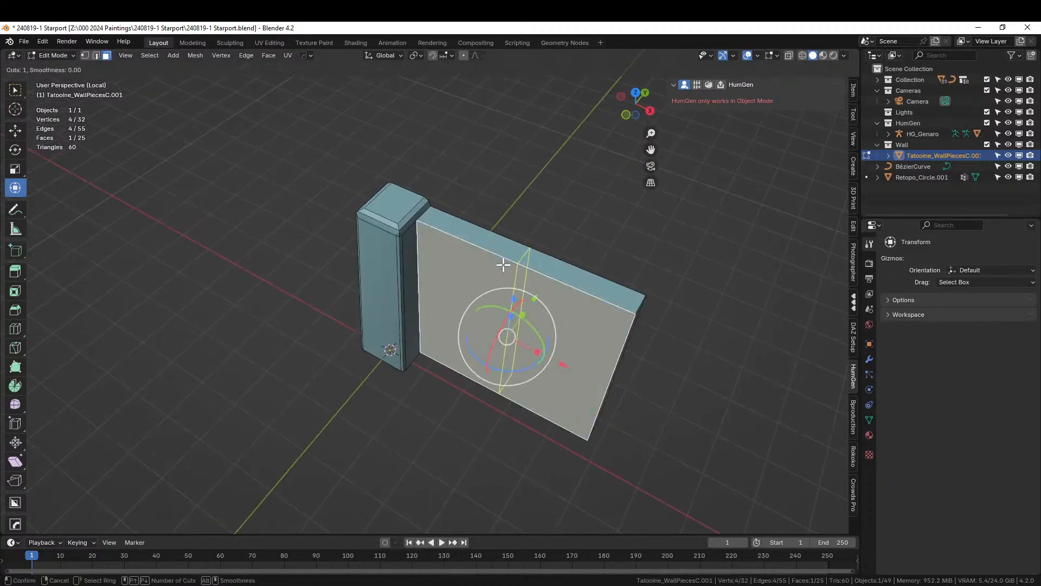
scroll(503, 264, "up", 2)
scroll(504, 264, "up", 1)
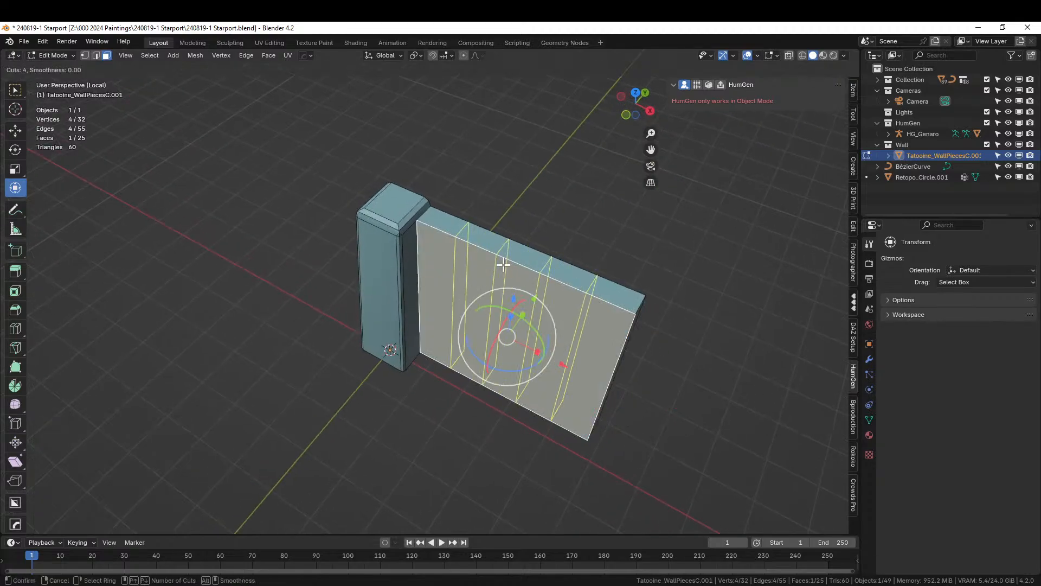
scroll(503, 264, "up", 2)
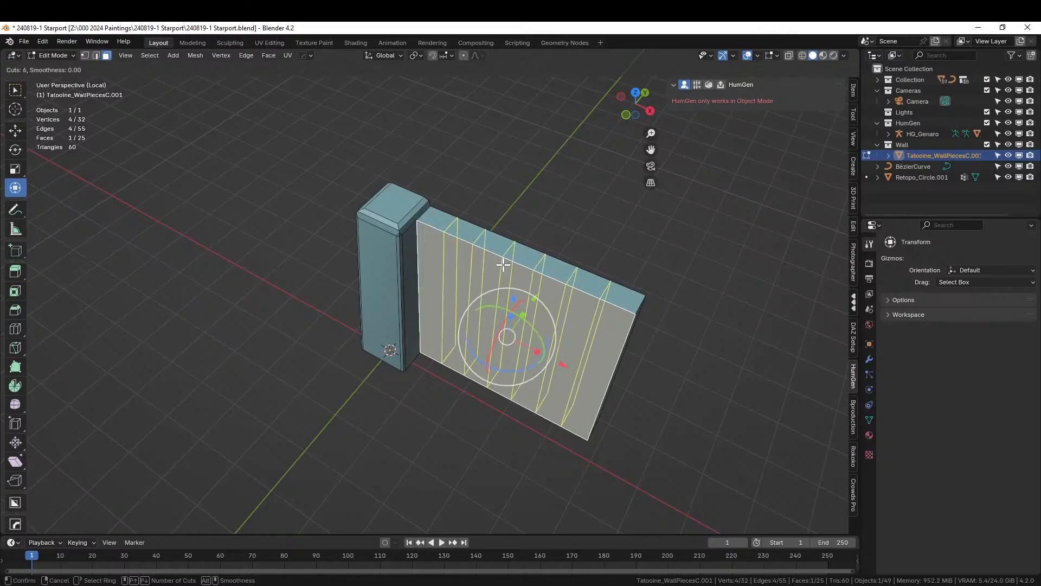
left_click(503, 264)
right_click(503, 264)
key("Tab")
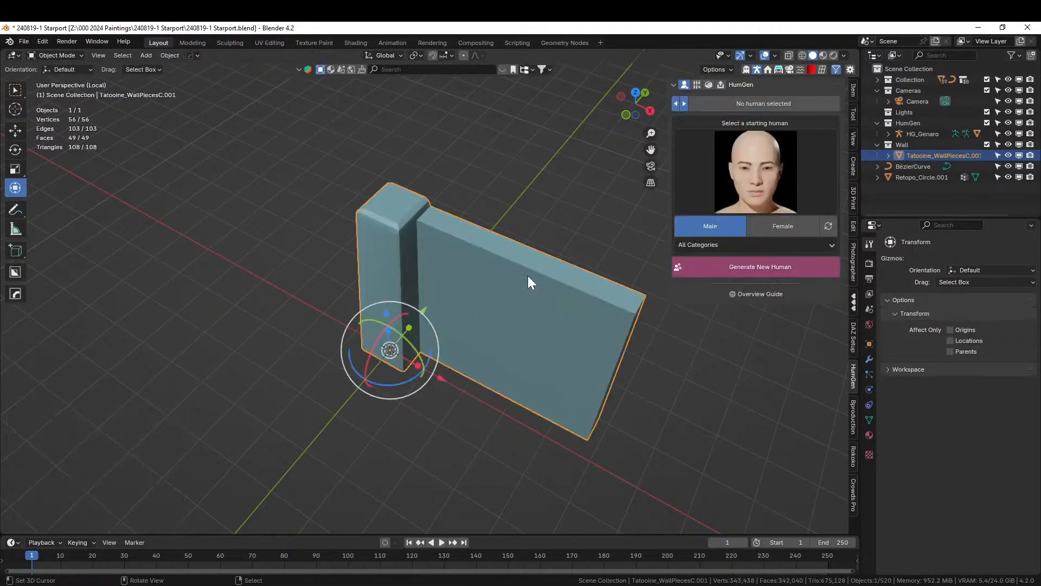
Exit local view and bring the plateau top with its outline curve into view around the wall piece.
key("KP_Divide")
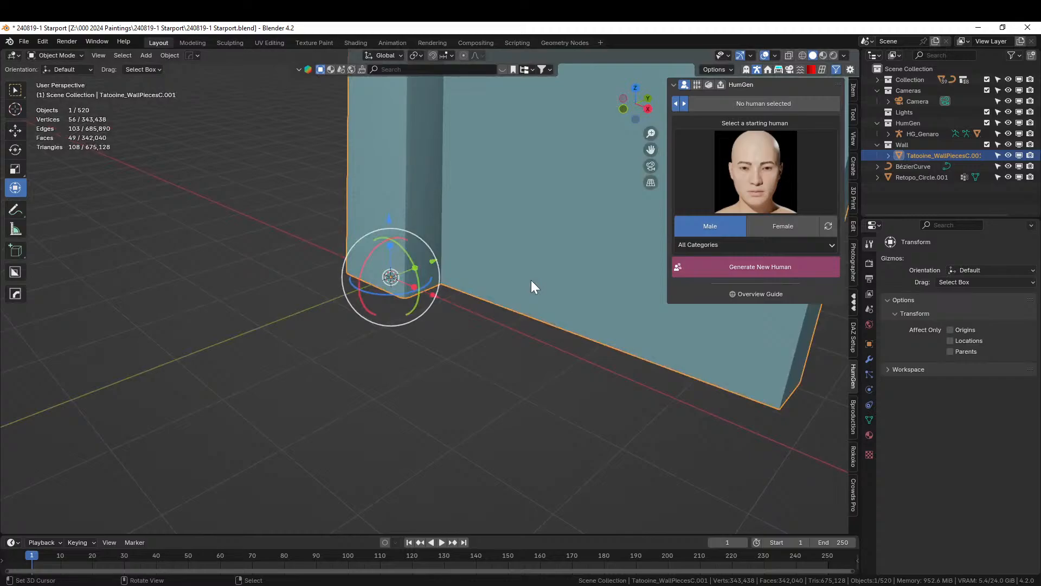
scroll(531, 279, "down", 7)
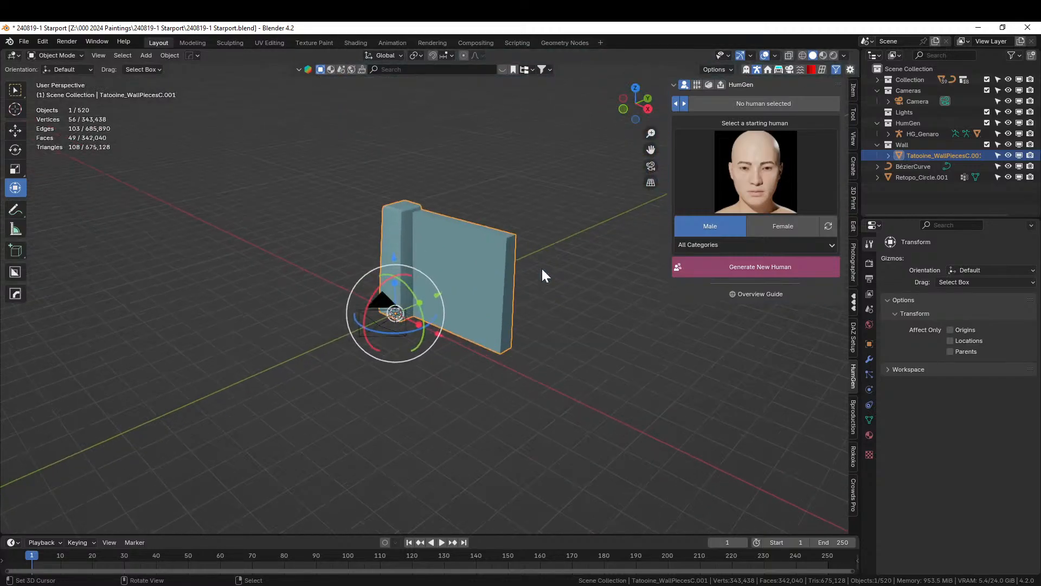
key("KP_Decimal")
scroll(519, 269, "down", 20)
middle_click_drag(515, 272, 516, 320)
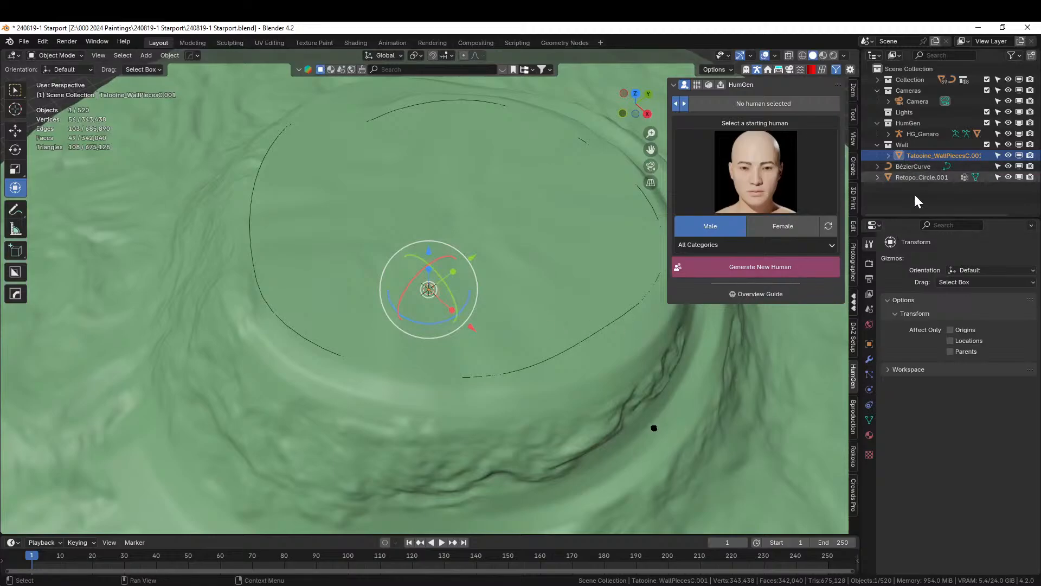
Add an Array modifier to the wall piece with Fit Type set to Fit Curve and BézierCurve as its curve.
left_click(868, 358)
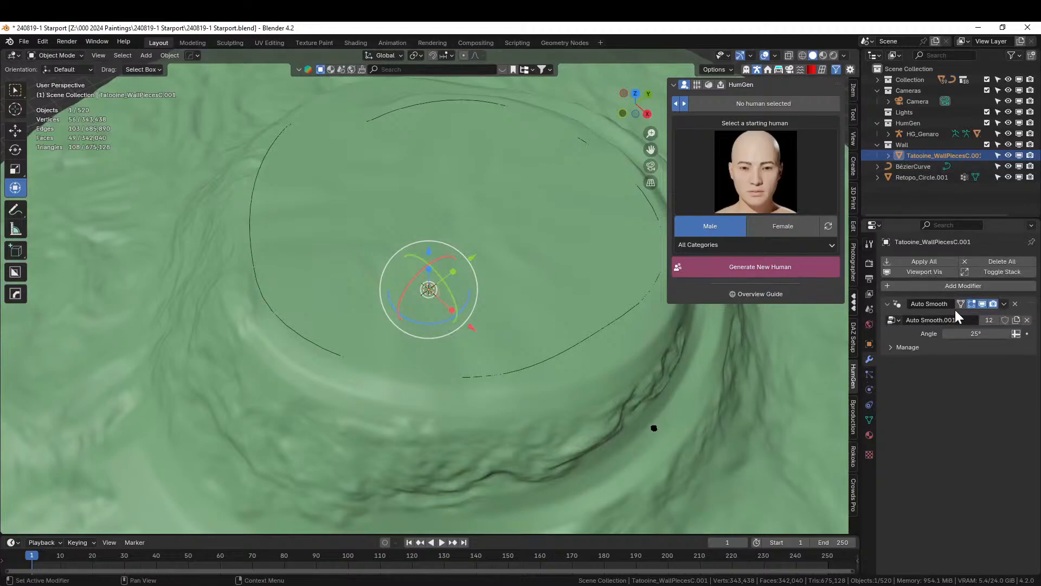
left_click(932, 285)
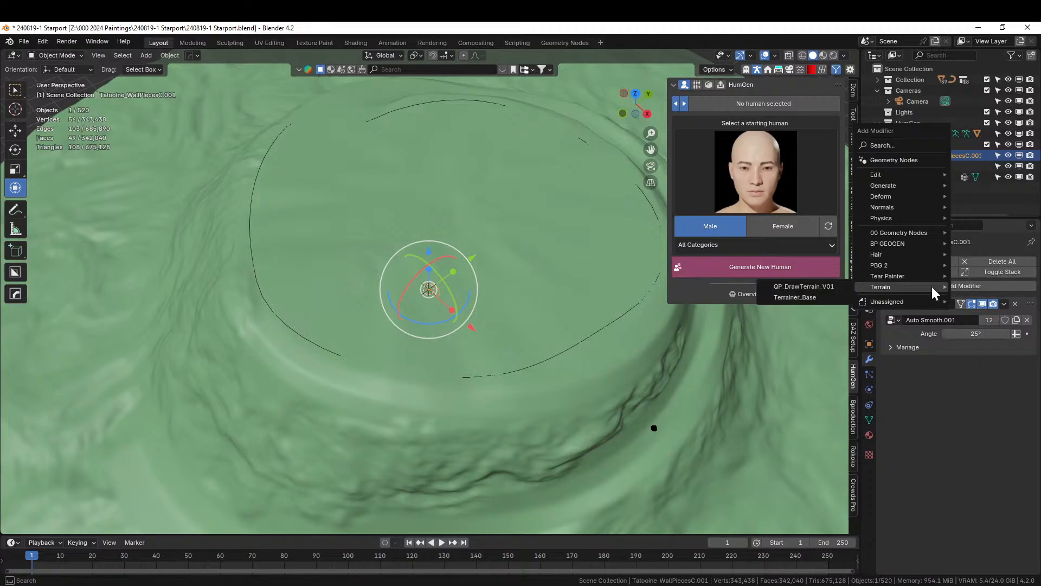
mouse_move(901, 184)
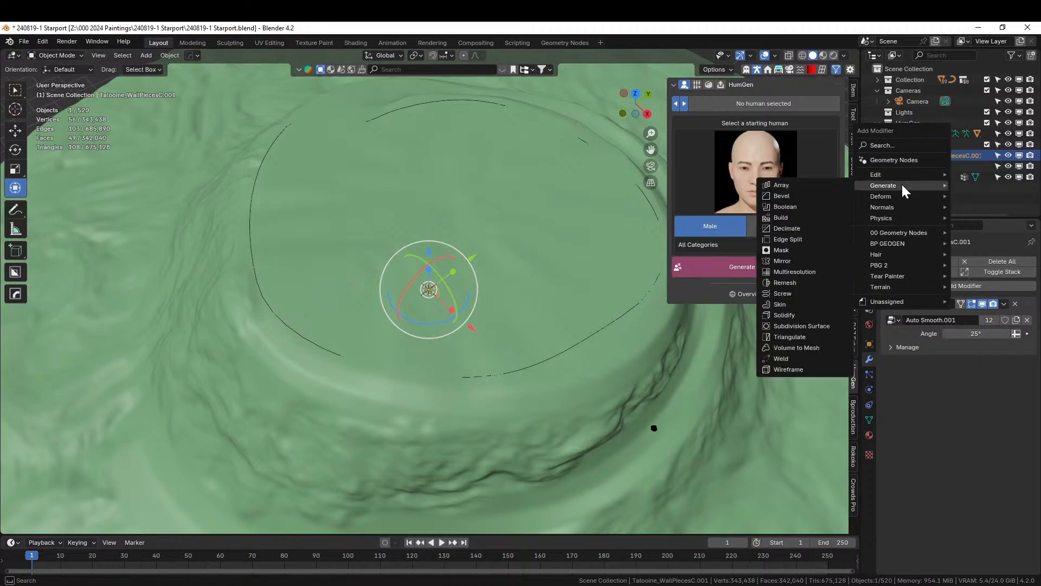
left_click(805, 185)
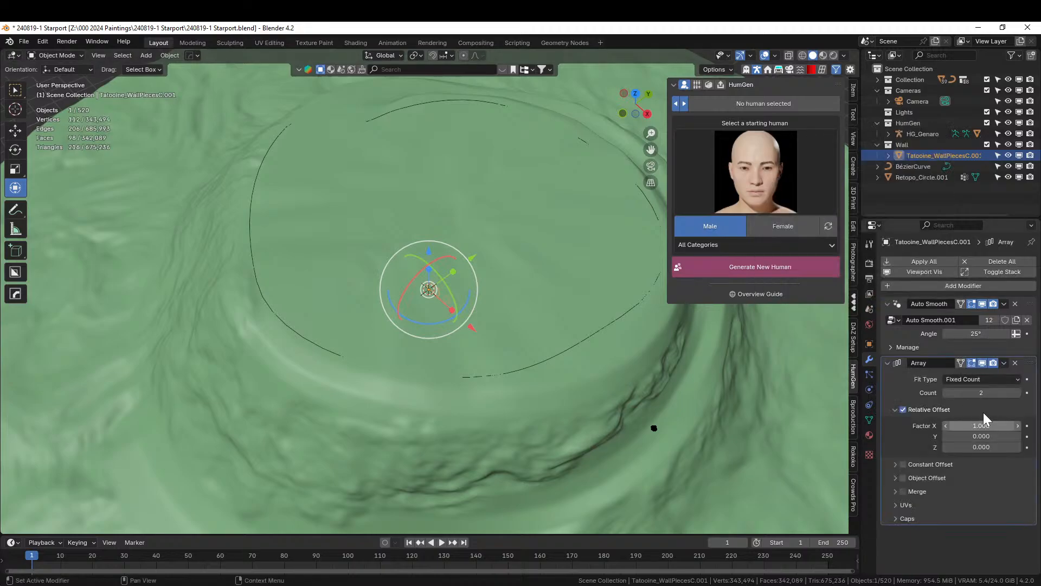
left_click(1017, 380)
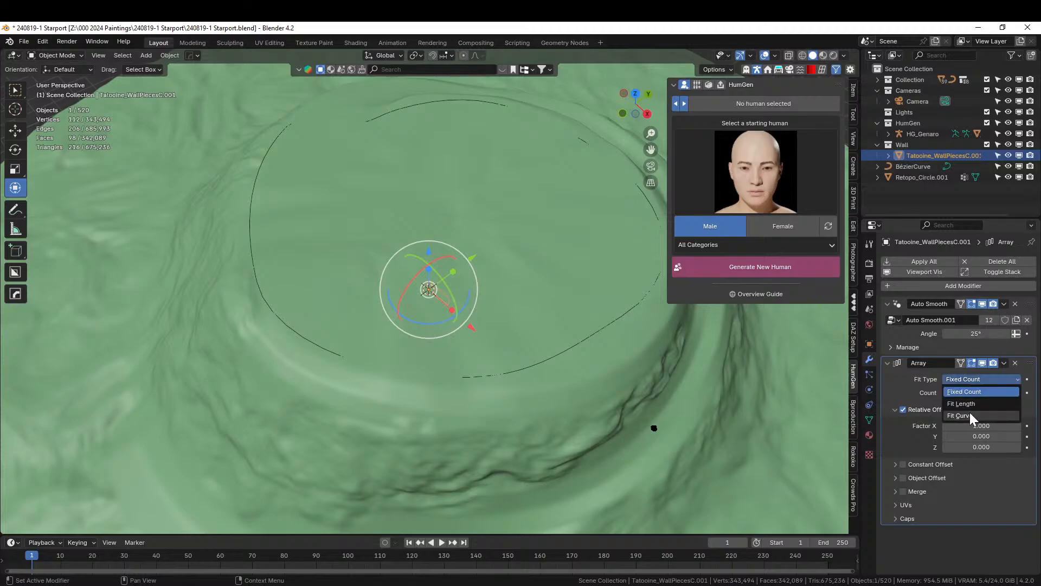
left_click(971, 415)
left_click(1015, 393)
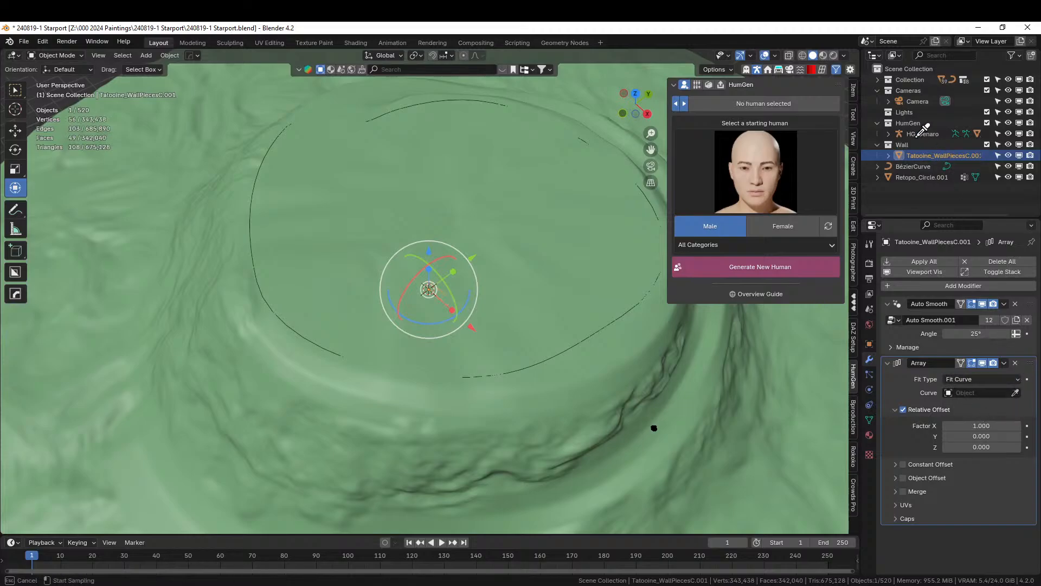
left_click(917, 167)
Move the plateau's outline curve, BézierCurve, into the Wall collection.
left_click(916, 167)
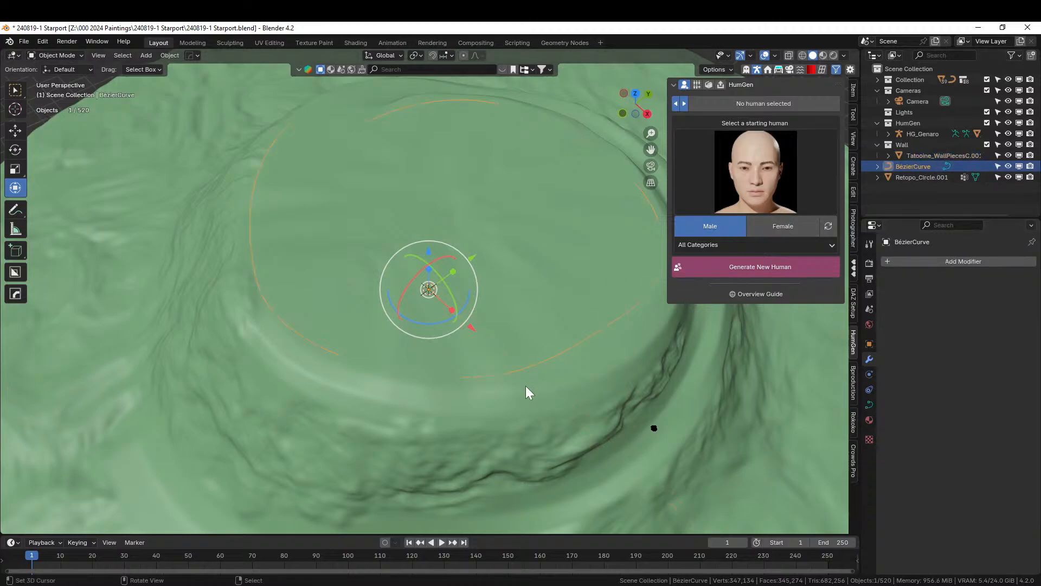
key("m")
left_click(490, 457)
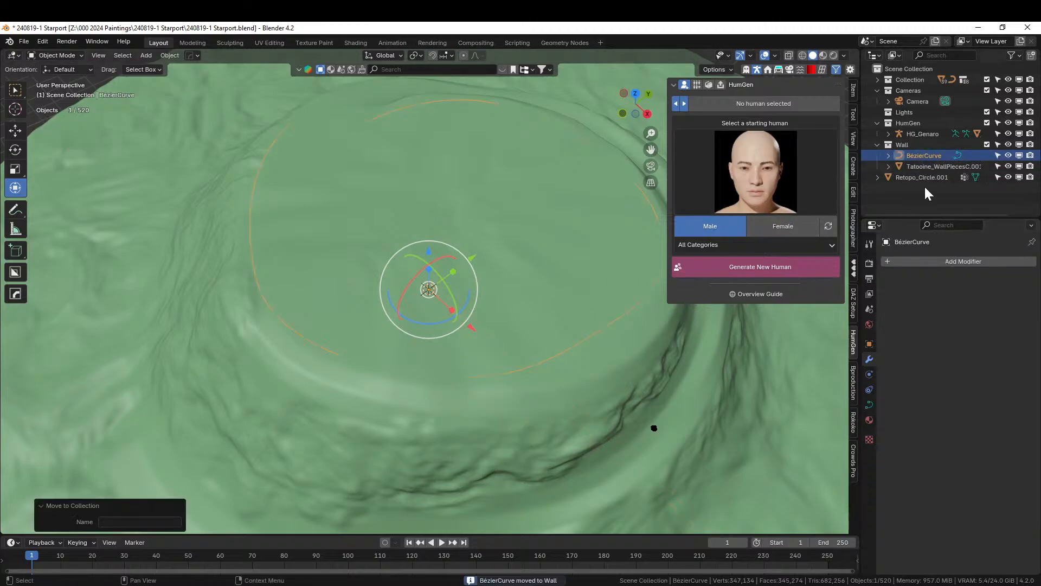
Add a Curve modifier to the wall piece in the Wall collection, with BézierCurve as the curve object.
left_click(923, 165)
middle_click_drag(531, 360, 349, 323)
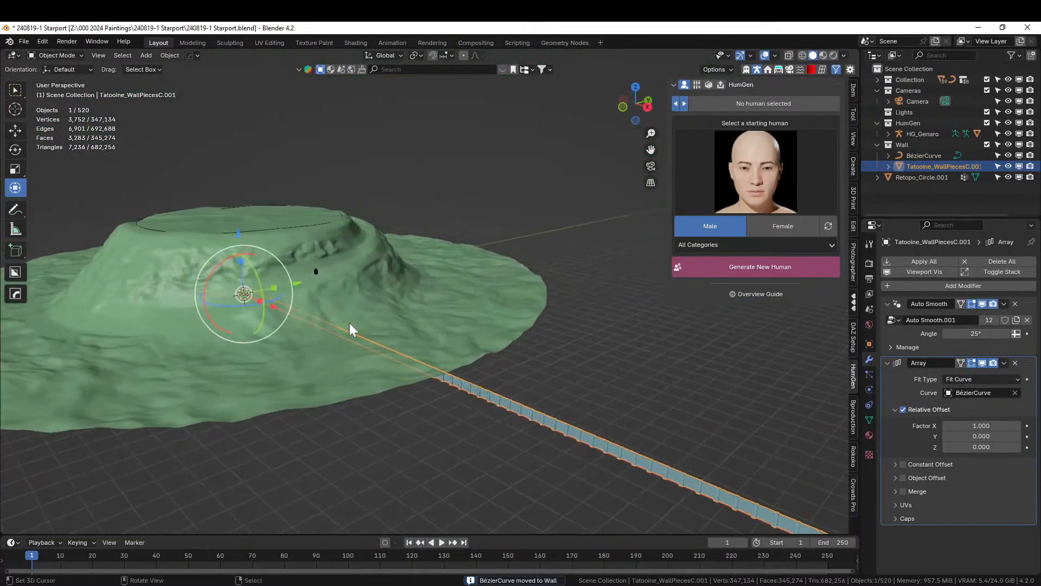
left_click(935, 285)
mouse_move(935, 287)
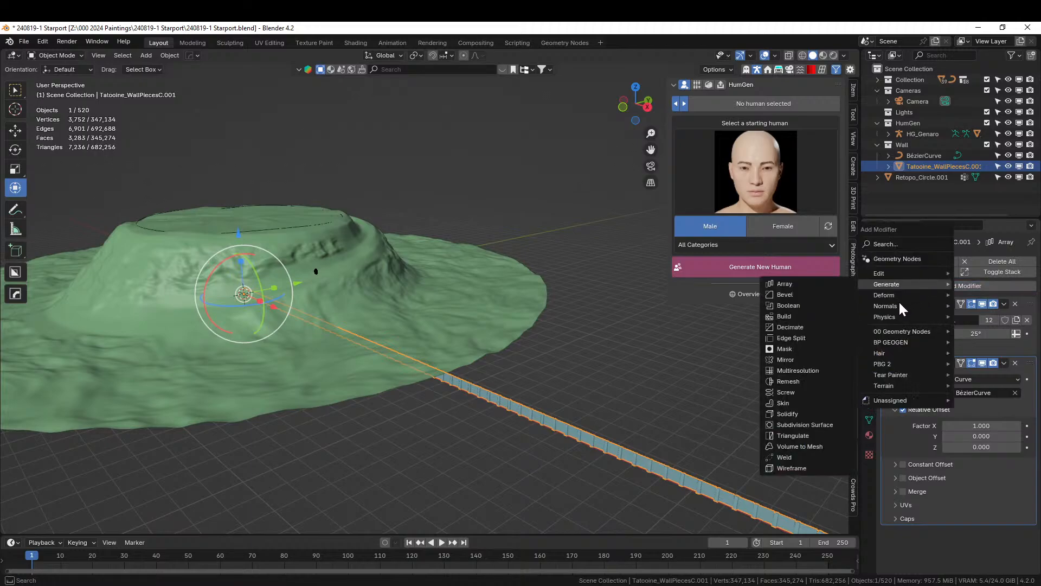
mouse_move(890, 293)
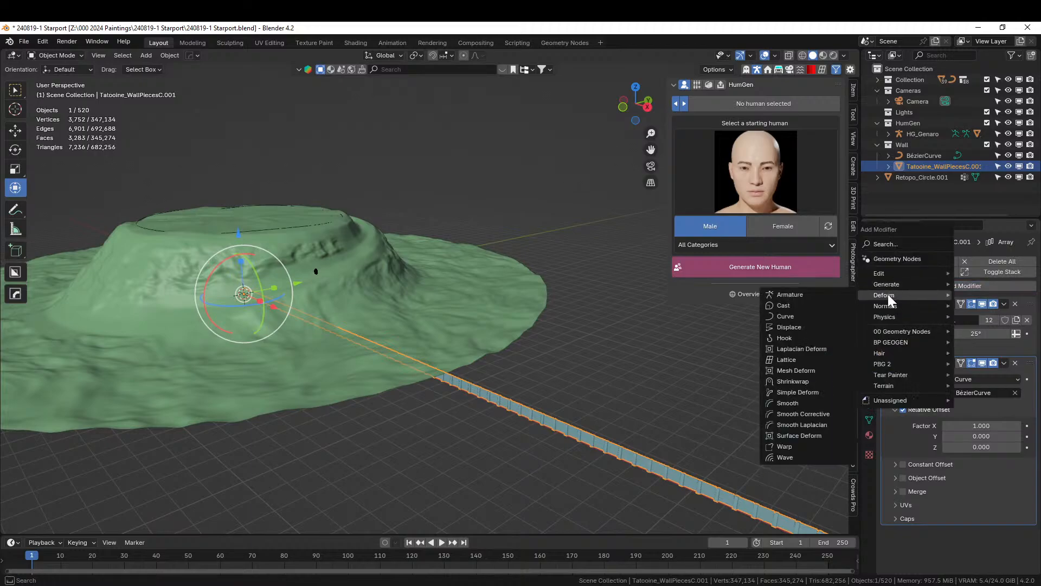
left_click(797, 316)
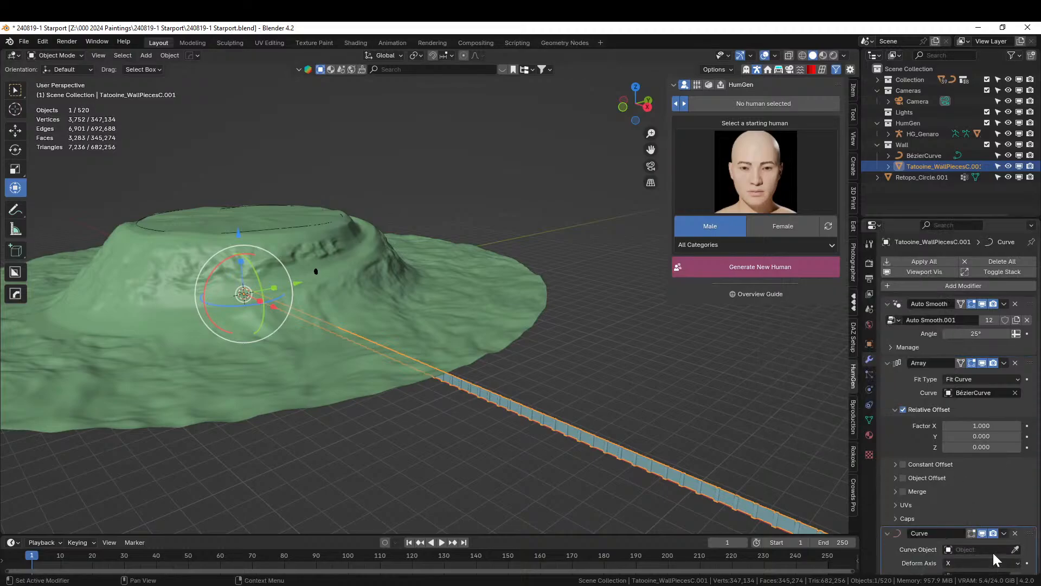
left_click(1013, 549)
left_click(921, 157)
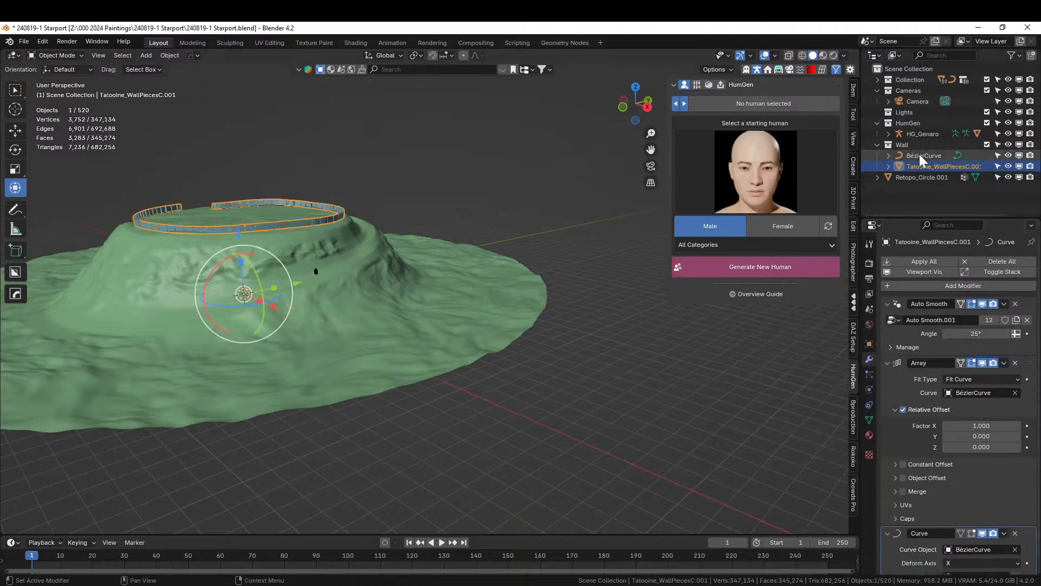
Examine the joints between the repeated wall segments along the plateau's edge for gaps.
scroll(414, 252, "up", 3)
middle_click_drag(383, 279, 511, 286)
scroll(433, 301, "up", 2)
middle_click_drag(420, 302, 376, 278, "shift")
scroll(370, 278, "up", 4)
scroll(370, 278, "down", 4)
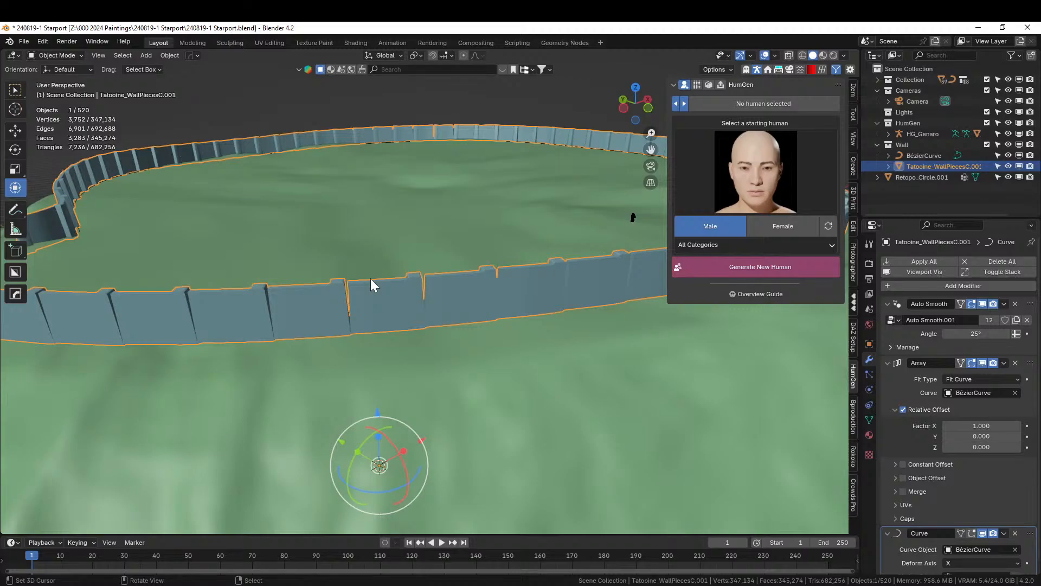
scroll(365, 281, "up", 4)
scroll(363, 283, "down", 1)
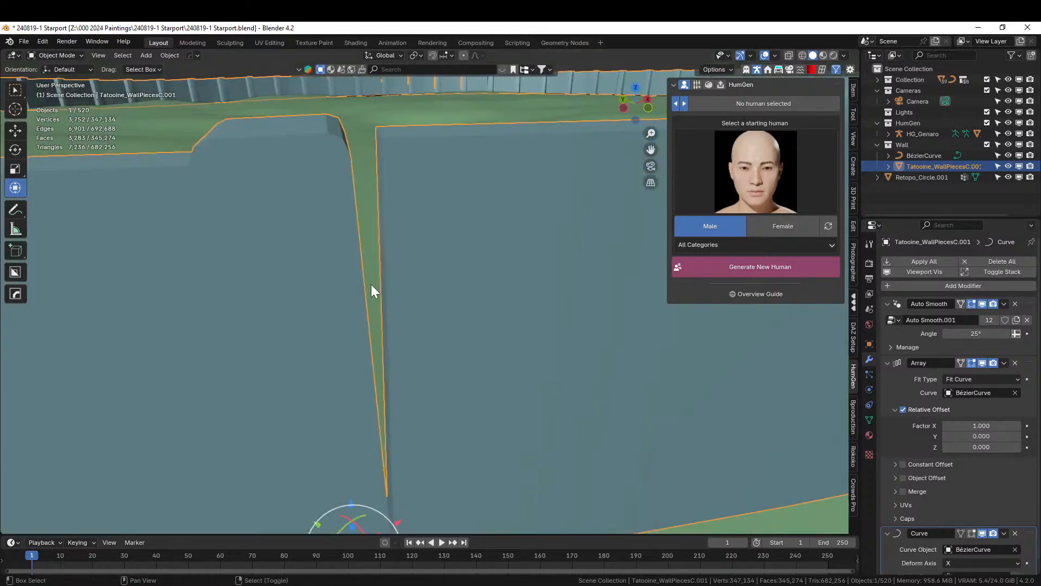
middle_click_drag(370, 284, 461, 312, "shift")
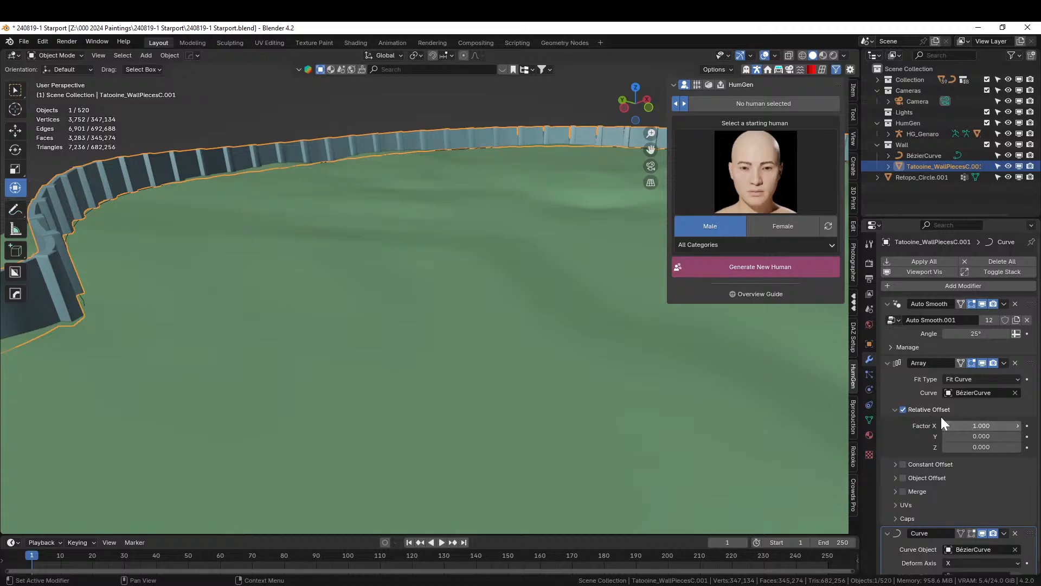
Switch the wall's Array modifier from Relative Offset to Constant Offset and expand the constant offset settings.
scroll(931, 412, "down", 1)
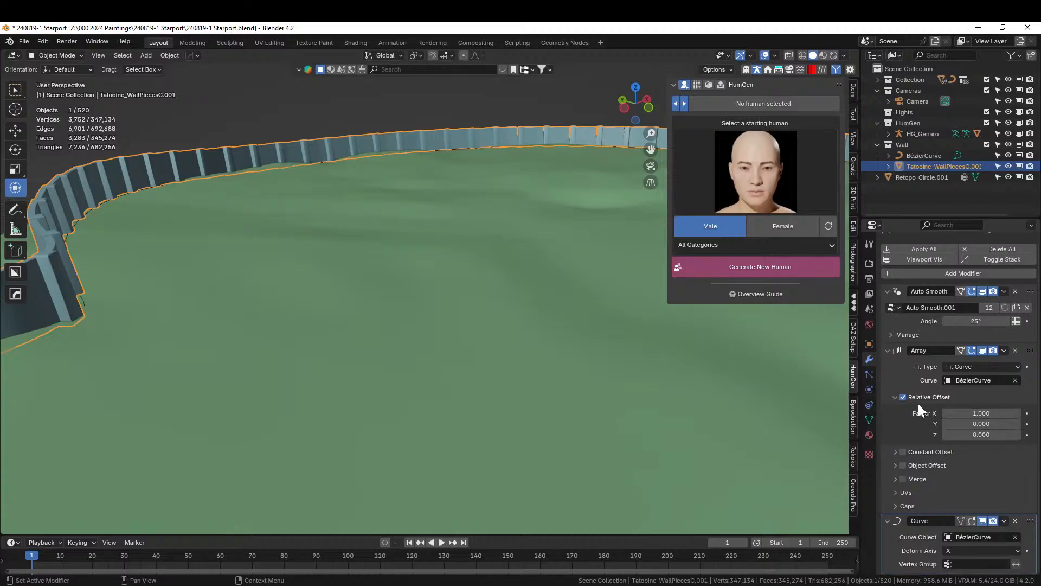
left_click(903, 397)
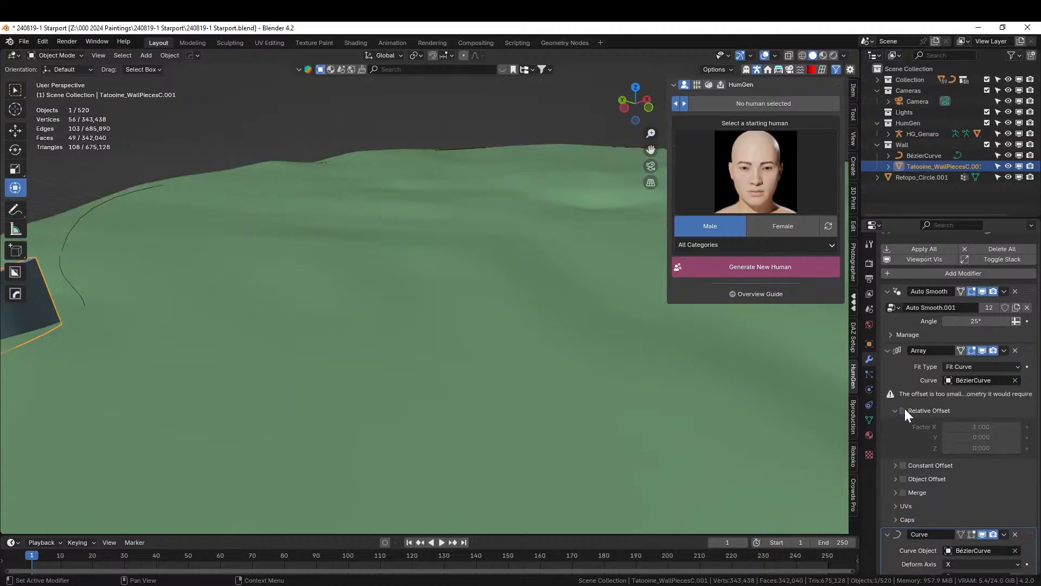
left_click(903, 452)
left_click(894, 452)
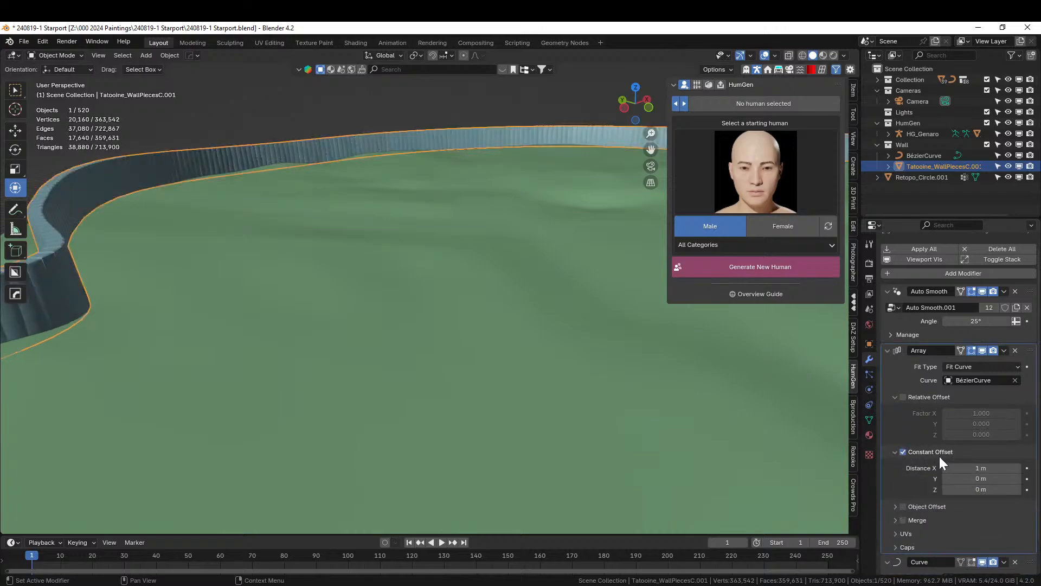
left_click(970, 467)
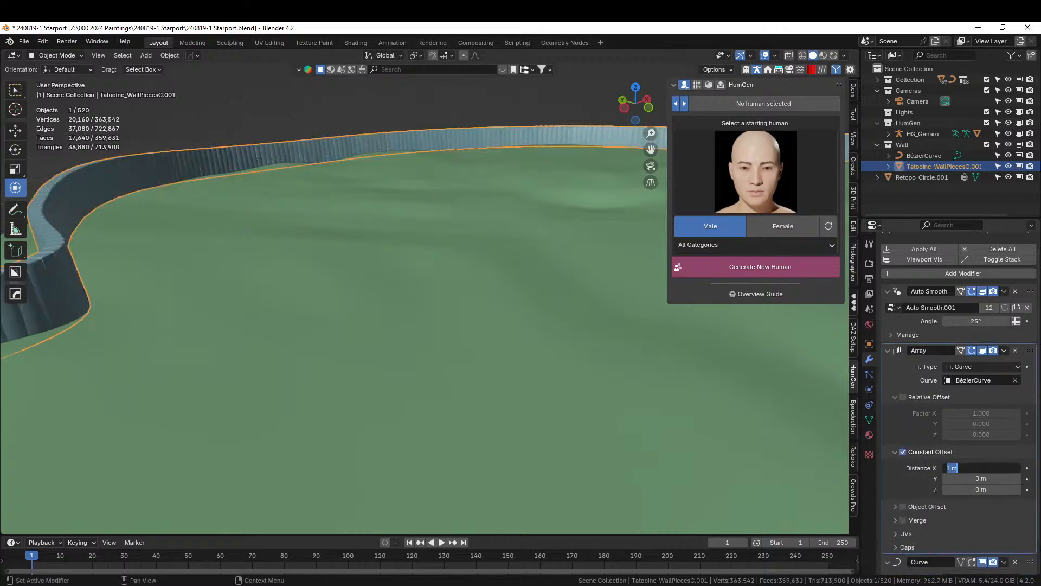
key("Return")
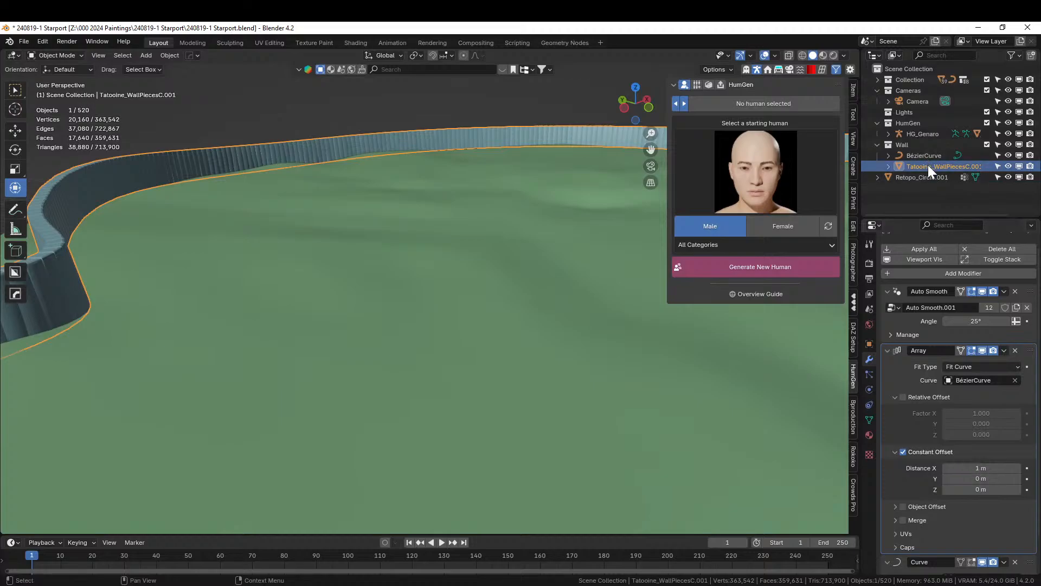
Check the single wall piece's dimensions with the Array hidden and shown again, and set the constant offset Distance X to 5 m.
left_click(854, 90)
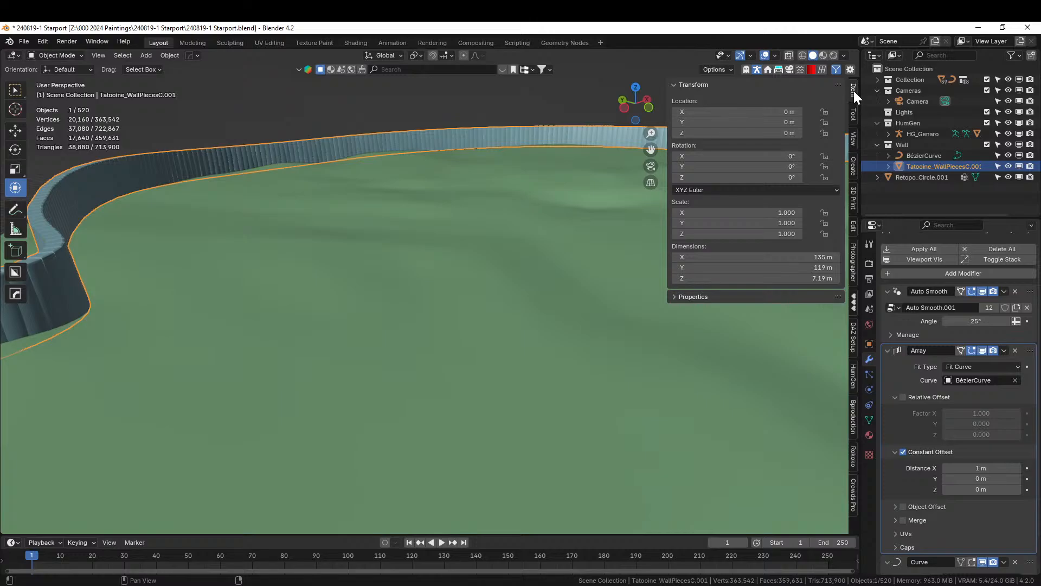
left_click(983, 350)
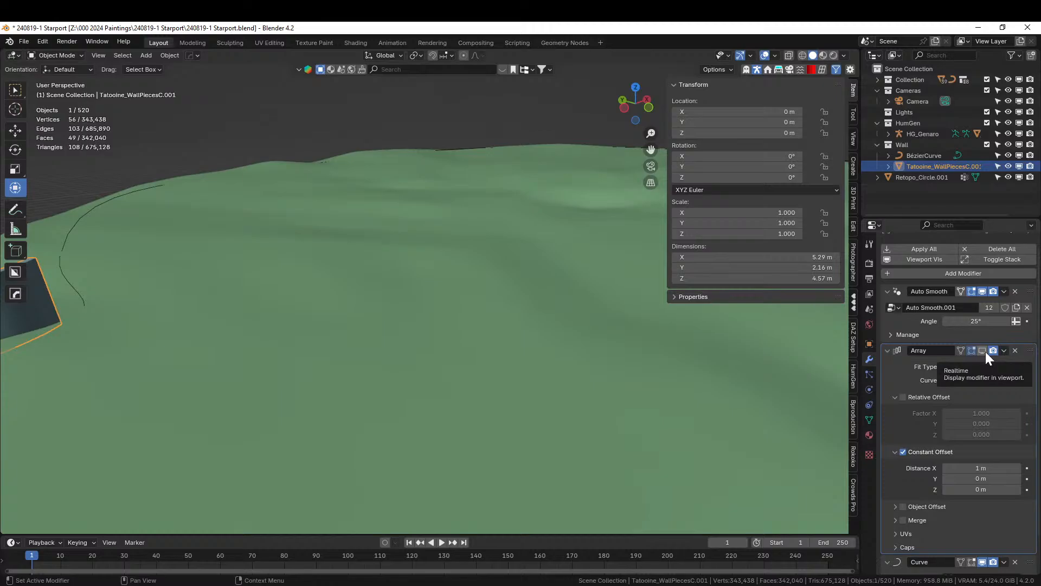
left_click(985, 352)
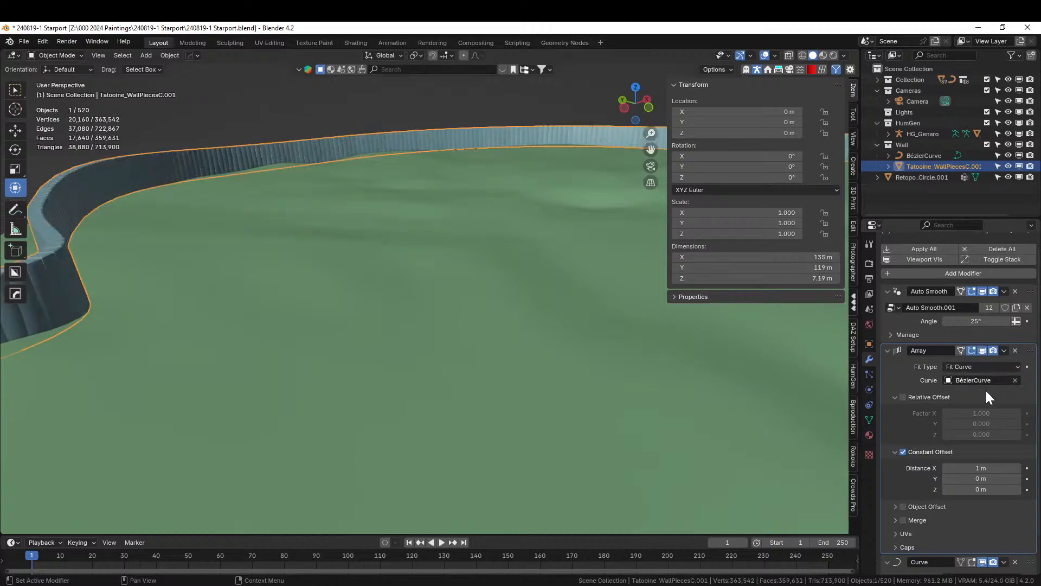
left_click(981, 468)
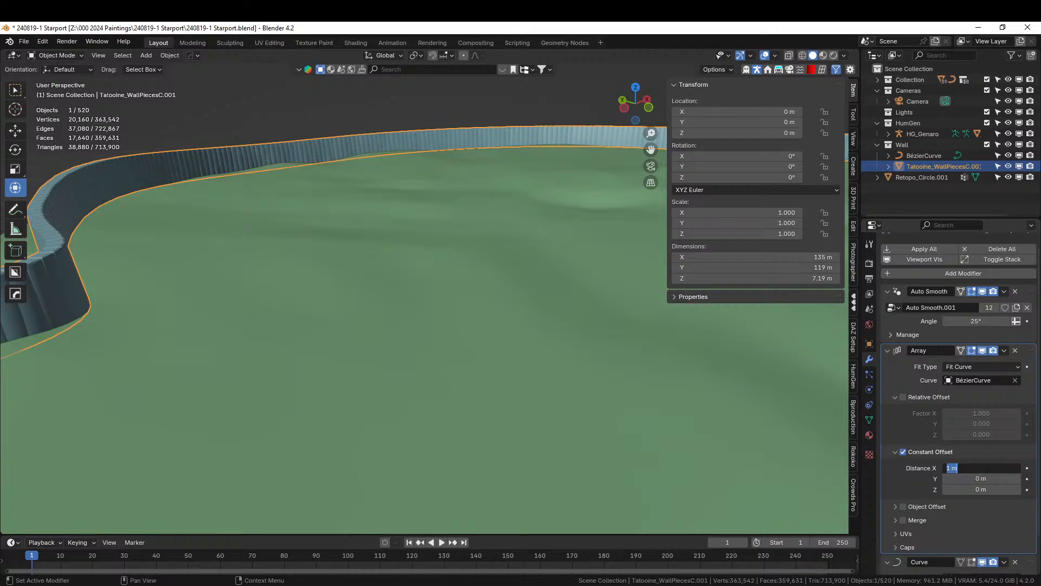
type("5")
key("Return")
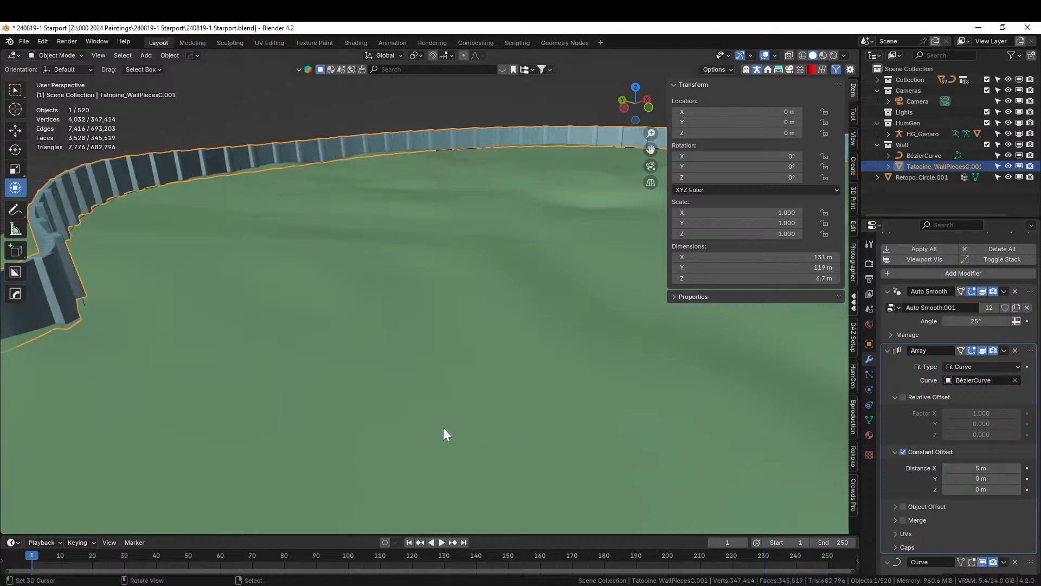
Examine the wall ring around the plateau, including its open ends and the side its pillars face.
scroll(434, 429, "down", 3)
middle_click_drag(392, 432, 379, 389, "shift")
scroll(328, 291, "up", 2)
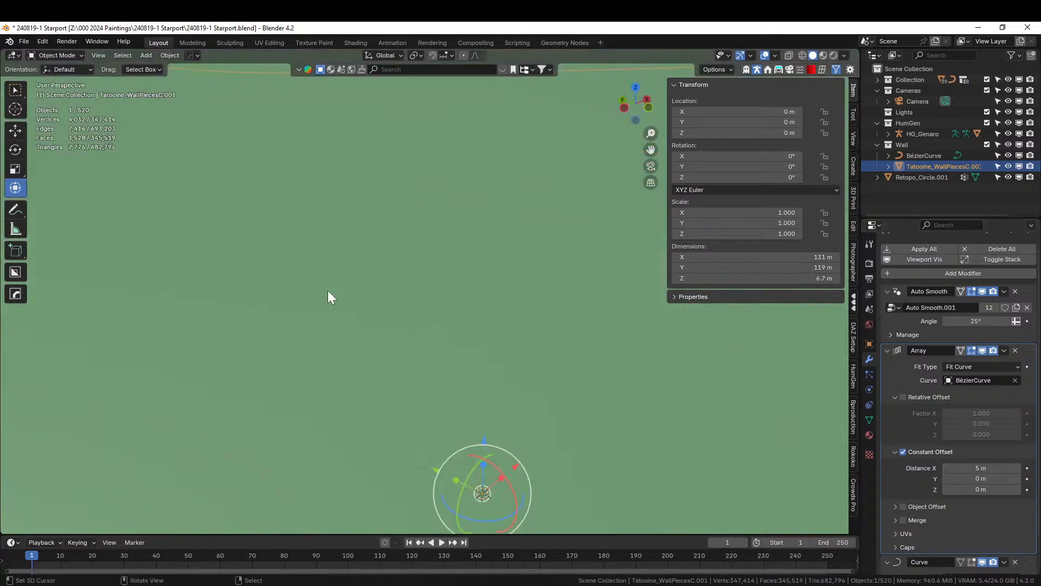
scroll(327, 292, "down", 2)
scroll(260, 223, "down", 3)
middle_click_drag(275, 235, 302, 177)
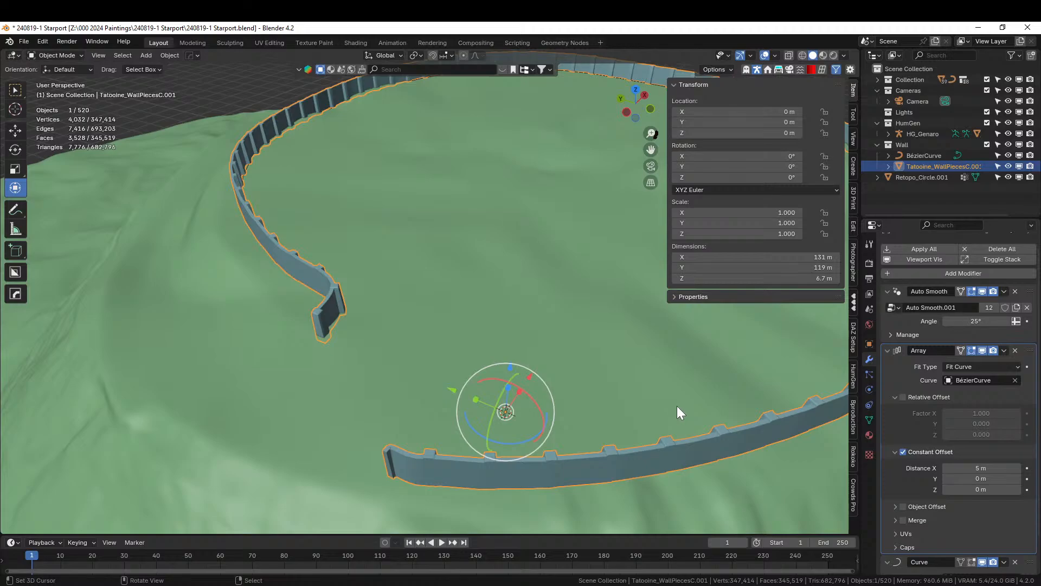
middle_click_drag(482, 328, 382, 303)
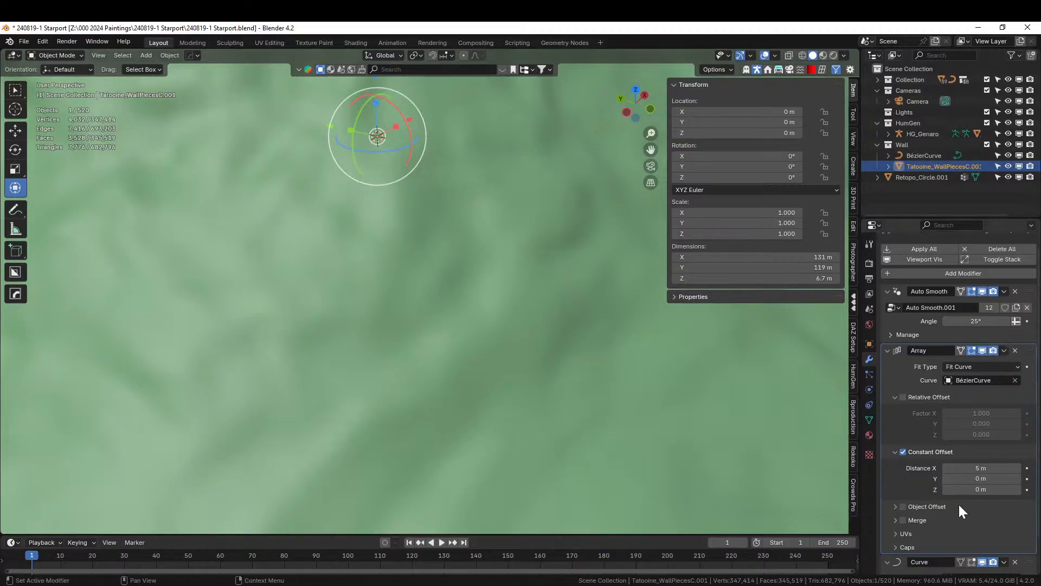
With the Array and Curve modifiers hidden in local view, scale the wall piece by -1 along Y and apply its rotation and scale.
left_click(982, 350)
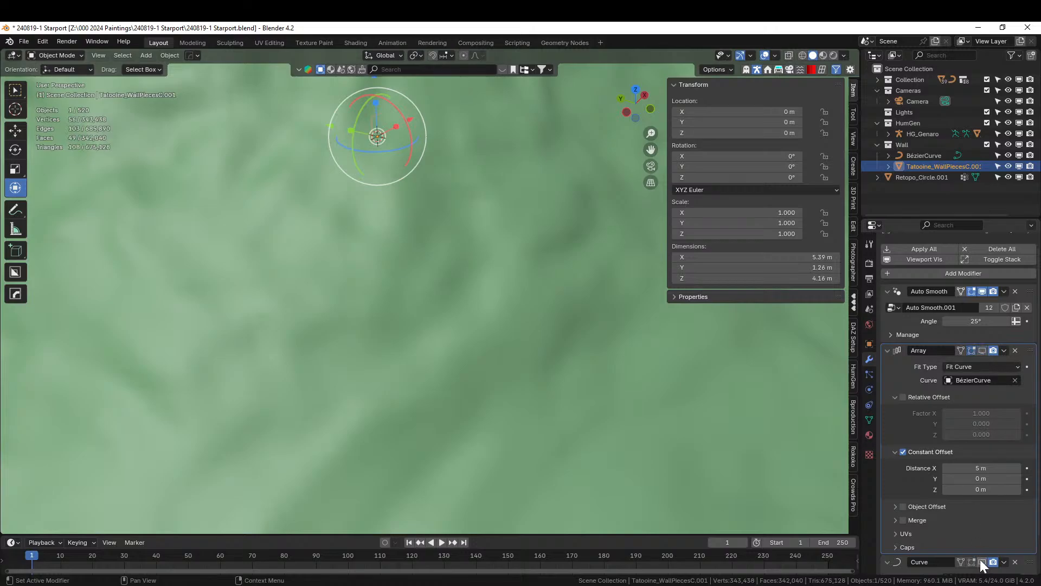
key("KP_Divide")
middle_click_drag(184, 154, 300, 230)
type("sy")
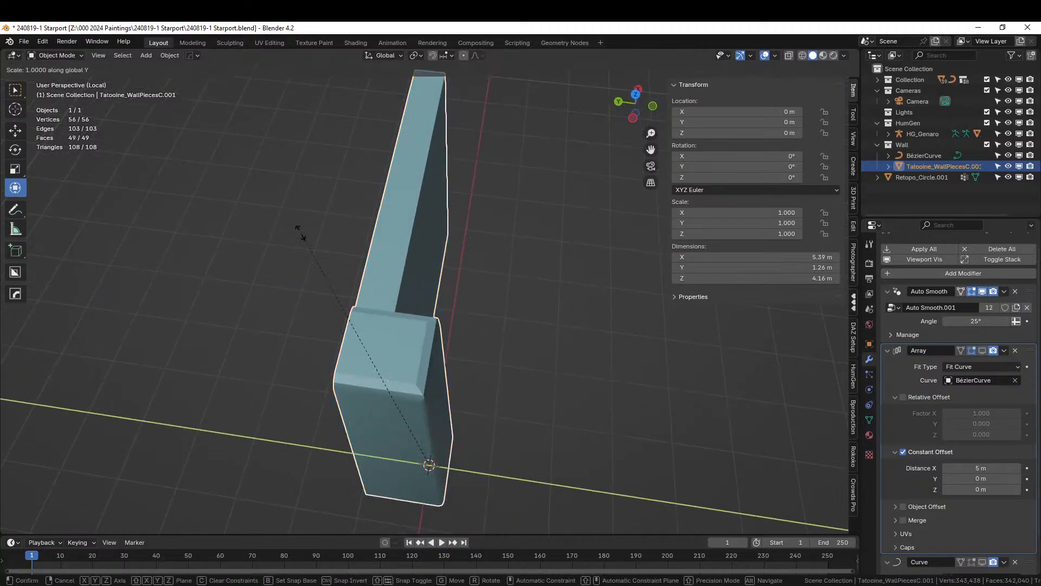
type("-1")
key("Return")
key("ctrl+a")
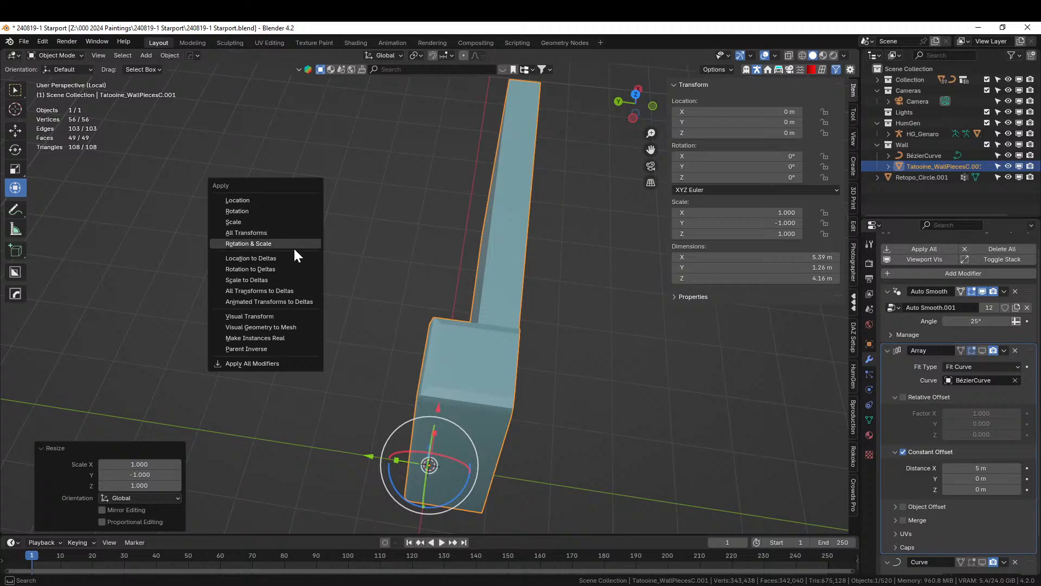
left_click(294, 244)
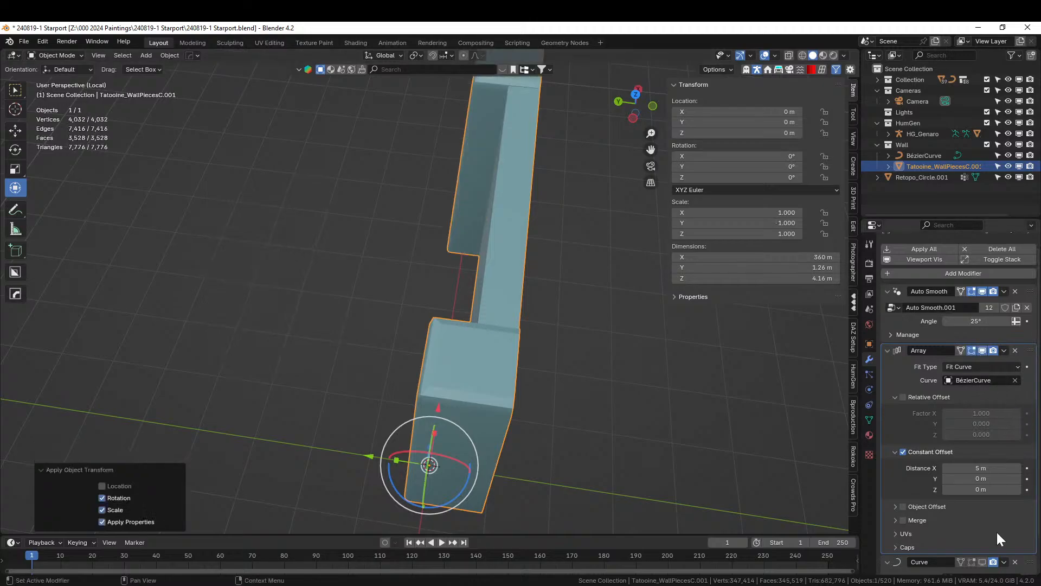
Show the wall piece's Array and Curve modifiers in the viewport again and frame the whole wall ring.
left_click(982, 562)
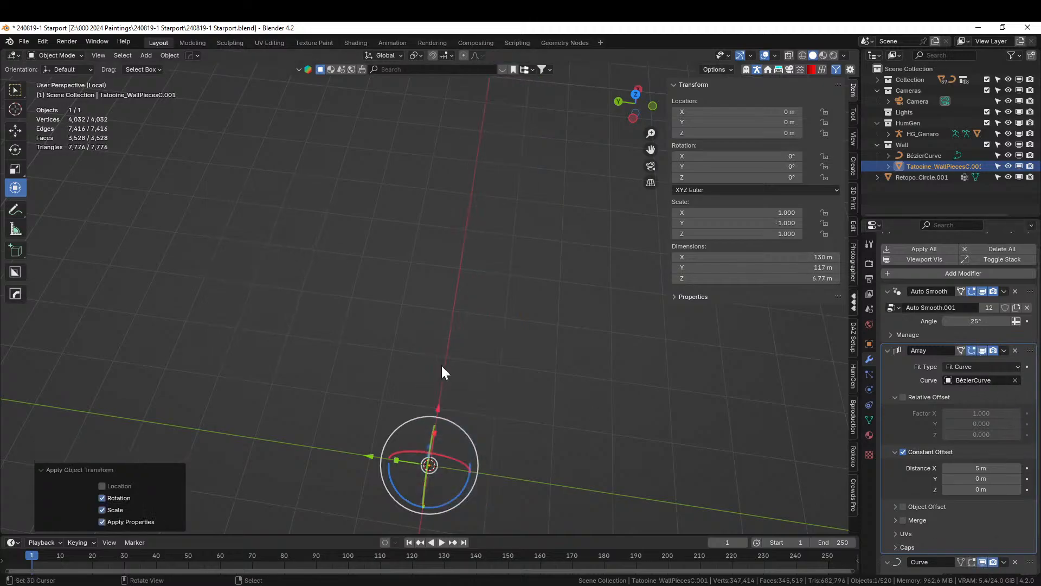
key("KP_Decimal")
key("KP_0")
key("KP_0")
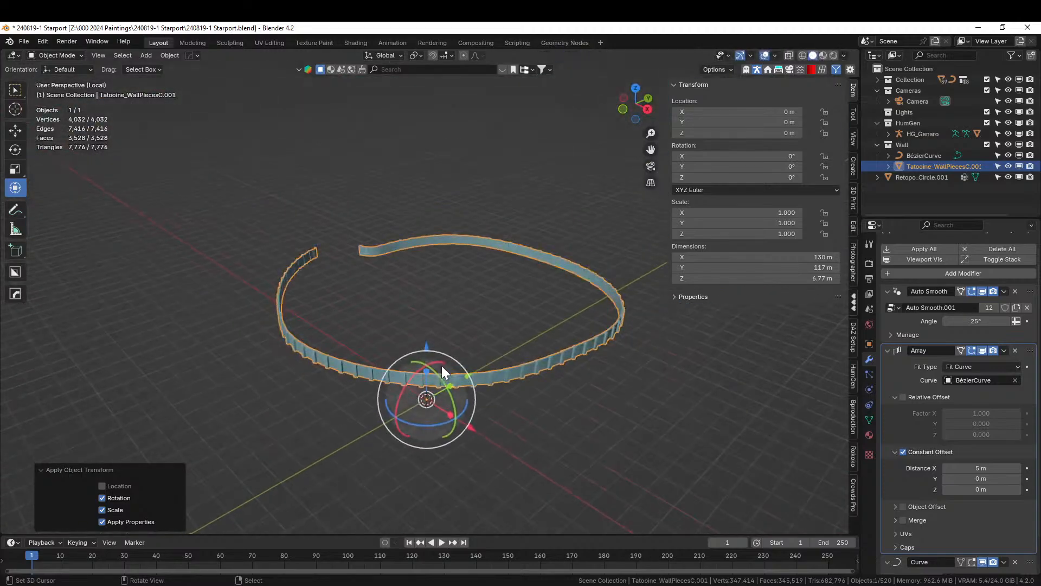
Select the Bézier curve that guides the wall and leave local view to show the full plateau scene.
scroll(440, 365, "up", 5)
middle_click_drag(439, 362, 359, 360)
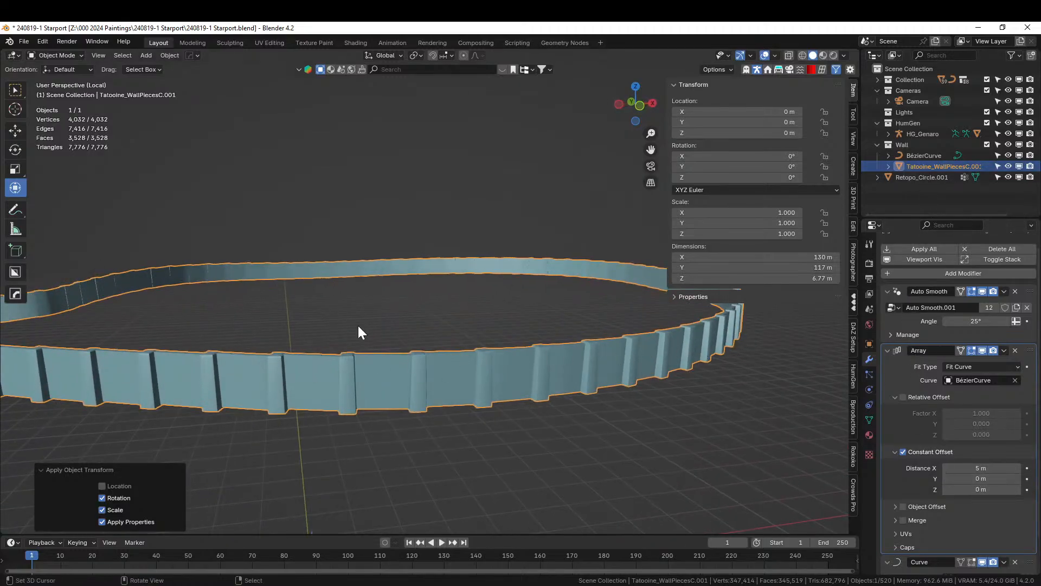
left_click(923, 155)
key("KP_Divide")
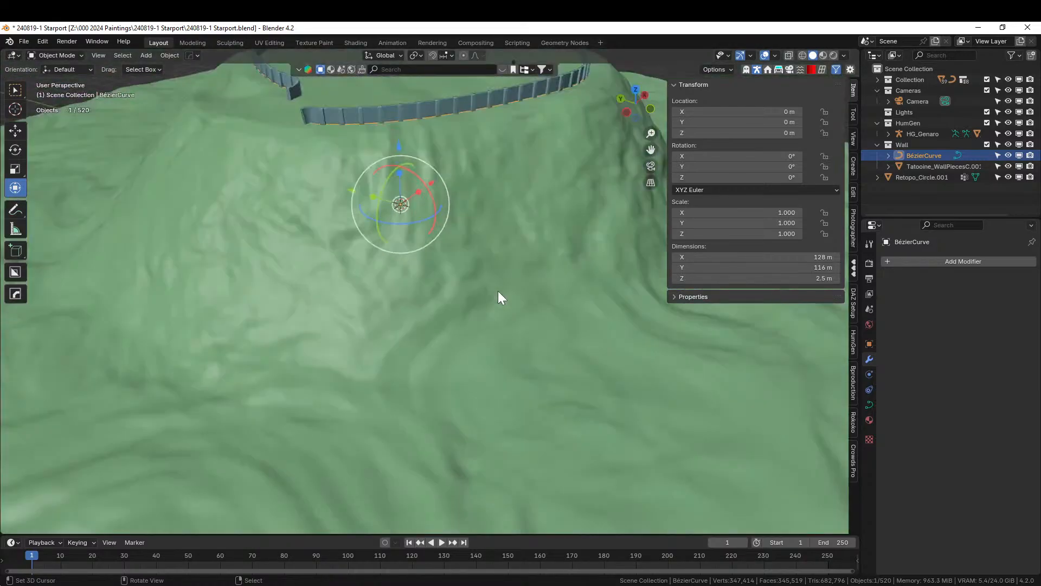
middle_click_drag(497, 291, 471, 405, "shift")
scroll(471, 406, "up", 2)
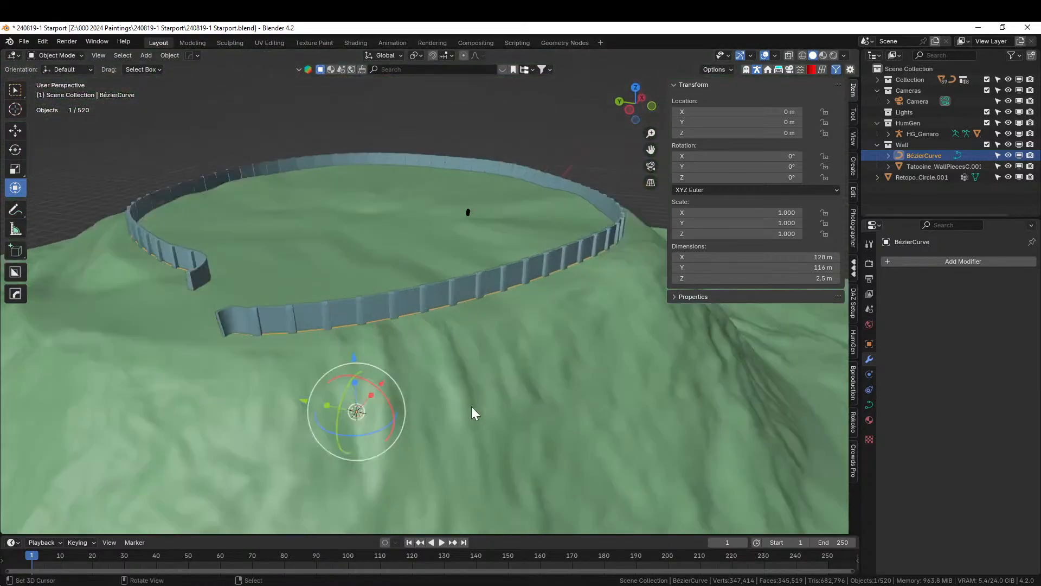
Try smoothing the Bézier curve with a Smooth modifier set to 22 repeats.
left_click(948, 261)
mouse_move(948, 262)
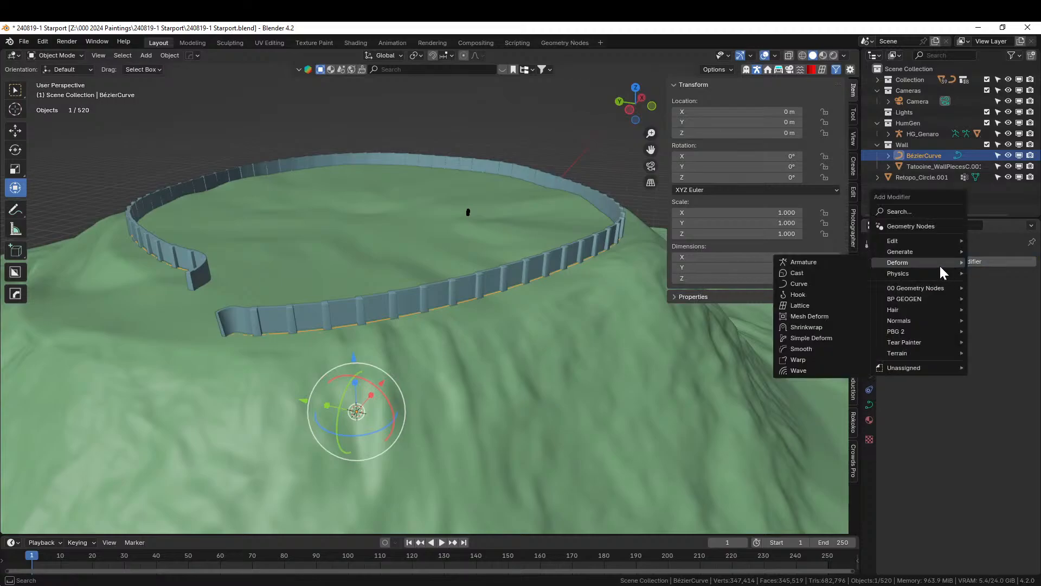
left_click(818, 348)
left_click_drag(993, 344, 1025, 344)
left_click(1017, 346)
left_click(1018, 346)
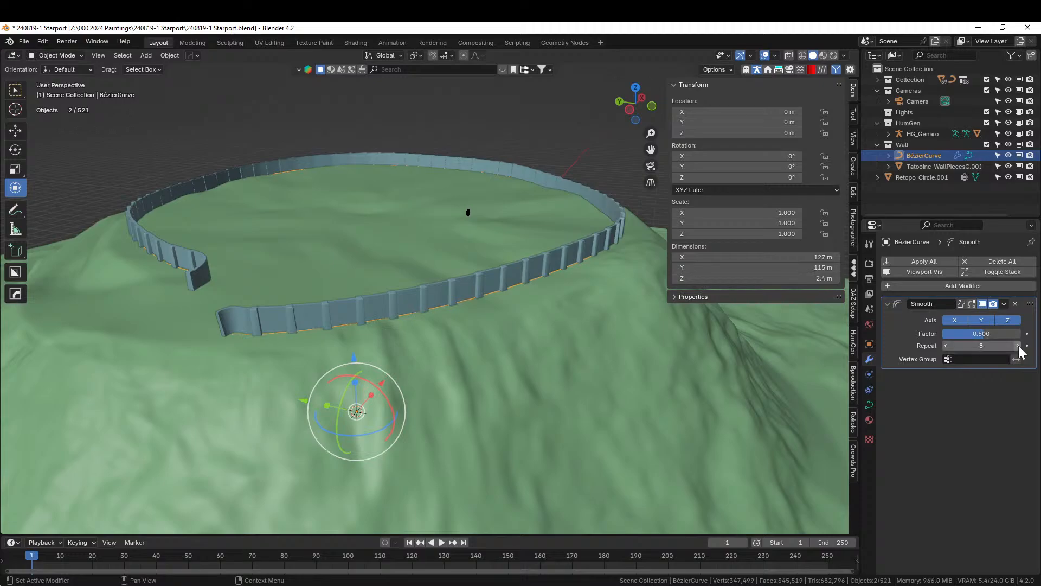
left_click(1017, 346)
left_click(1018, 346)
left_click(1018, 346)
left_click(1018, 345)
left_click(1018, 346)
left_click(1018, 345)
left_click(1017, 346)
left_click(1017, 346)
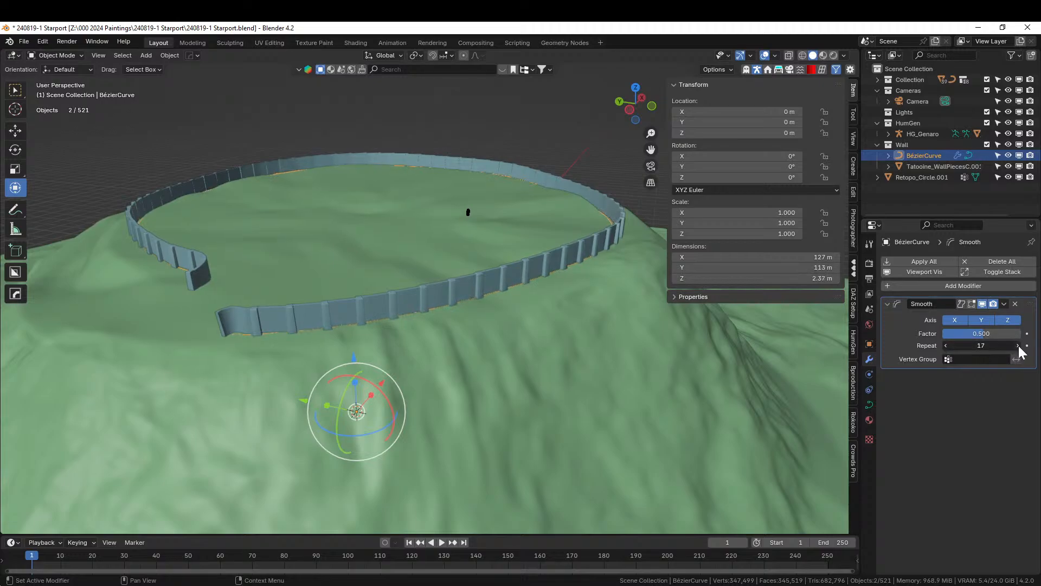
left_click(1018, 346)
left_click(1018, 346)
left_click(1018, 346)
left_click(1018, 346)
left_click(1018, 346)
Compare the wall with the curve's Smooth modifier hidden and shown, and remove the modifier.
middle_click_drag(400, 265, 376, 317)
scroll(395, 327, "up", 3)
scroll(377, 317, "down", 3)
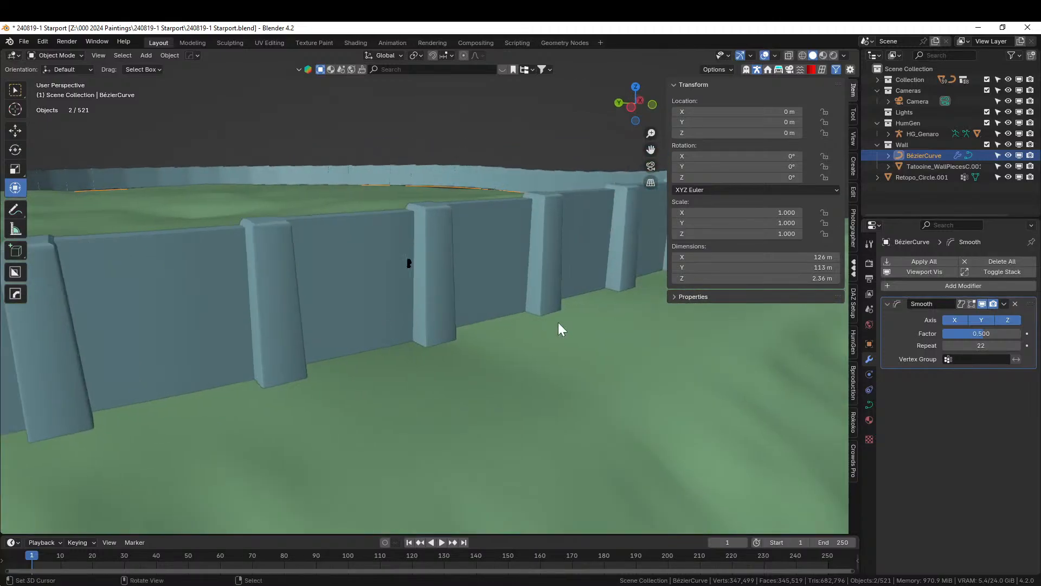
left_click(984, 304)
left_click(985, 304)
left_click(984, 304)
left_click(985, 305)
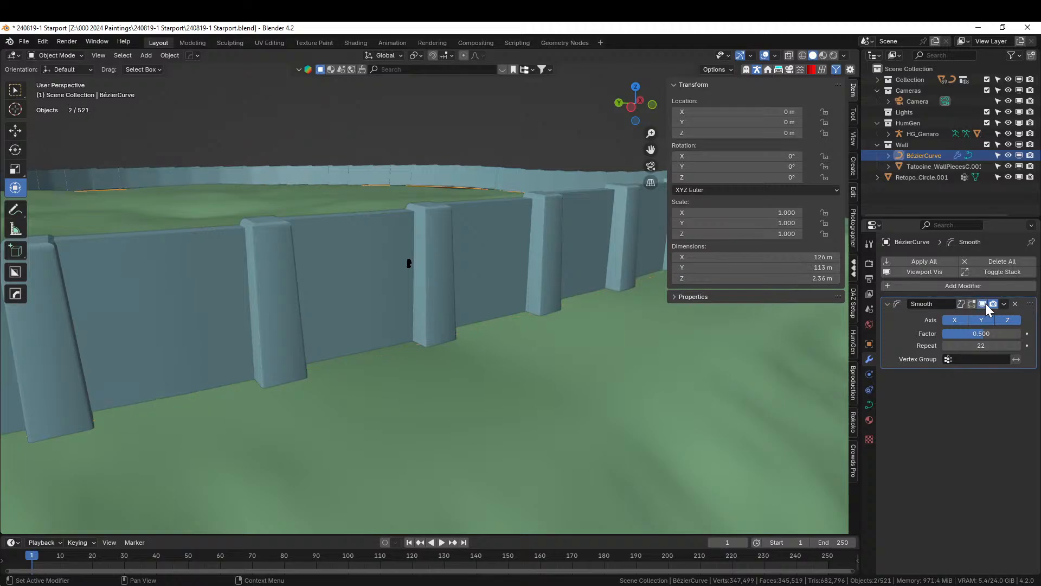
left_click(1015, 305)
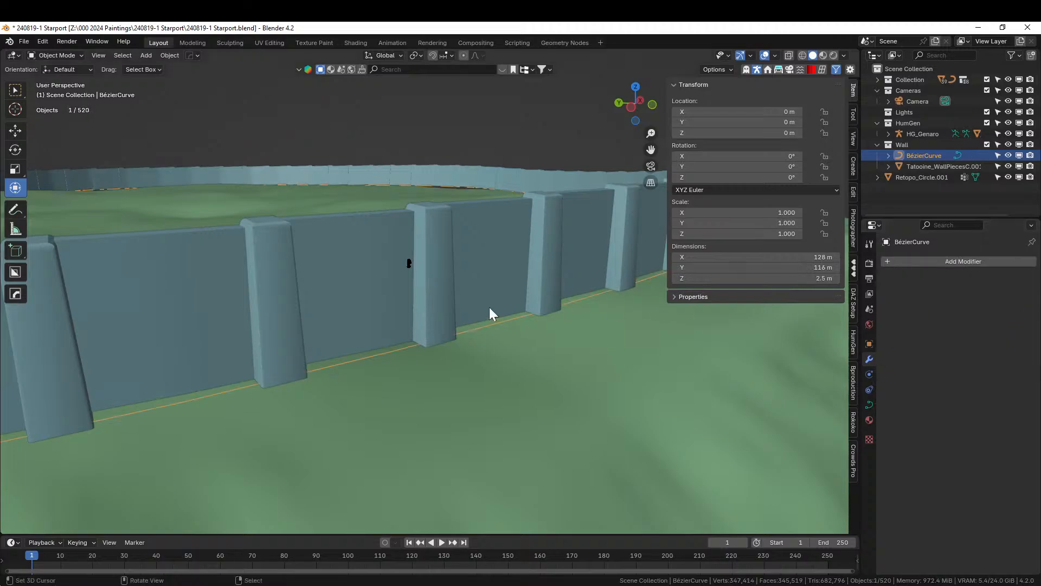
Try flattening the geometry by scaling the wall piece's entire mesh to 0 along Z in Edit Mode.
left_click(287, 269)
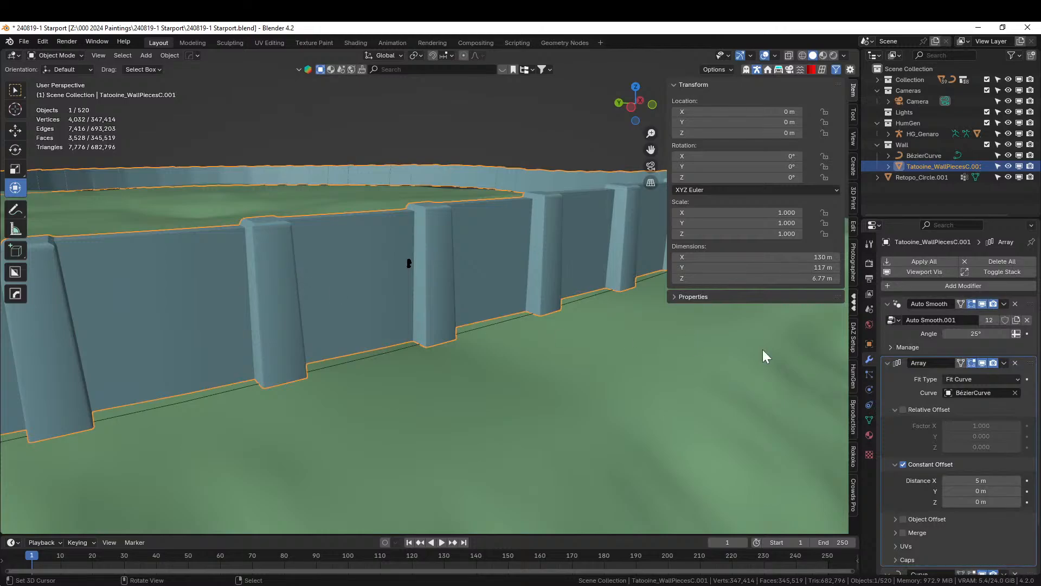
left_click(931, 154)
key("Tab")
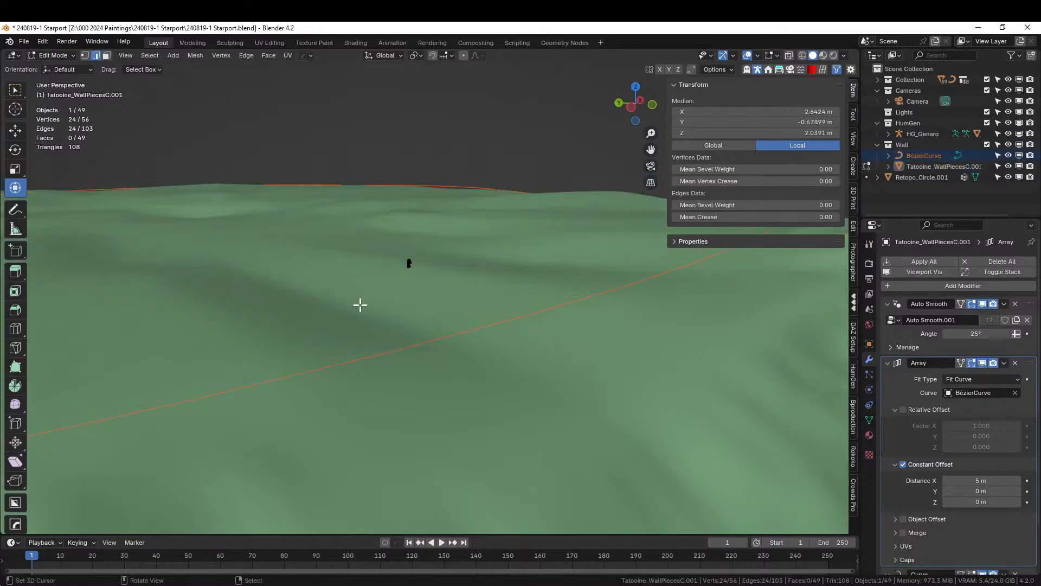
key("a")
key("s")
key("z")
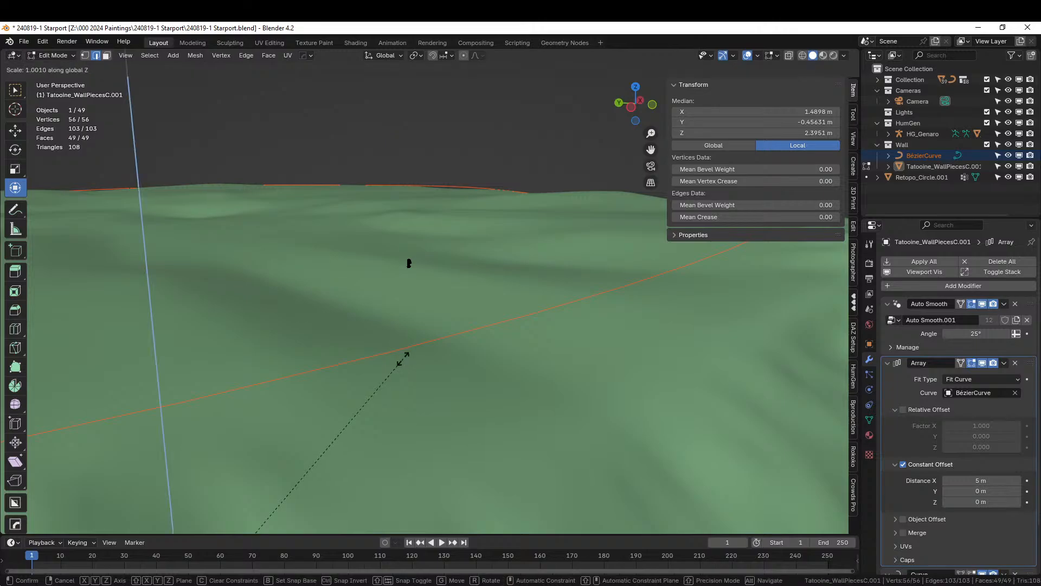
key("Return")
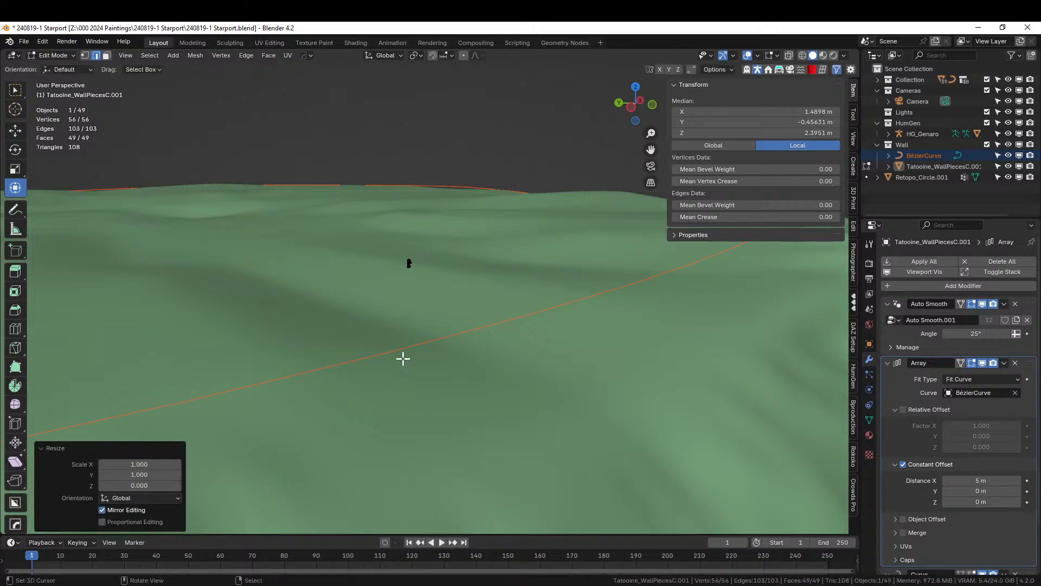
key("Tab")
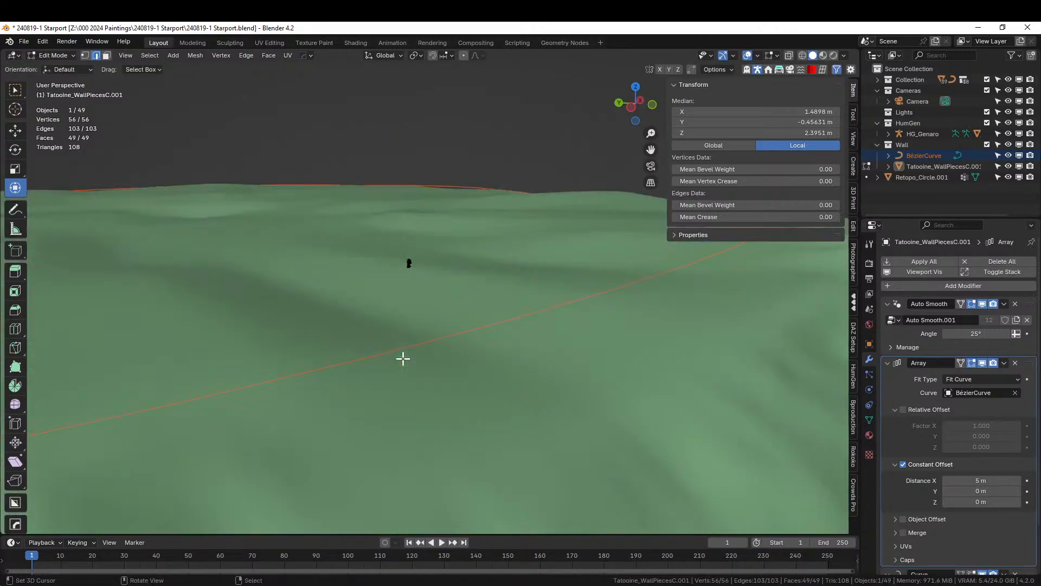
middle_click_drag(404, 359, 415, 365)
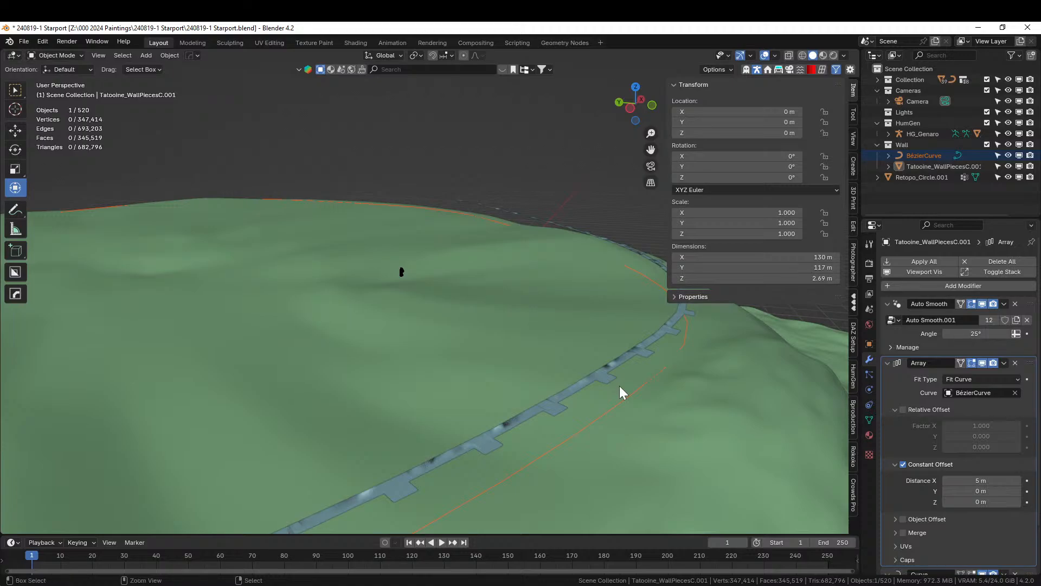
Undo the flattening of the wall piece's mesh and return to Object Mode with only the wall selected.
key("Tab")
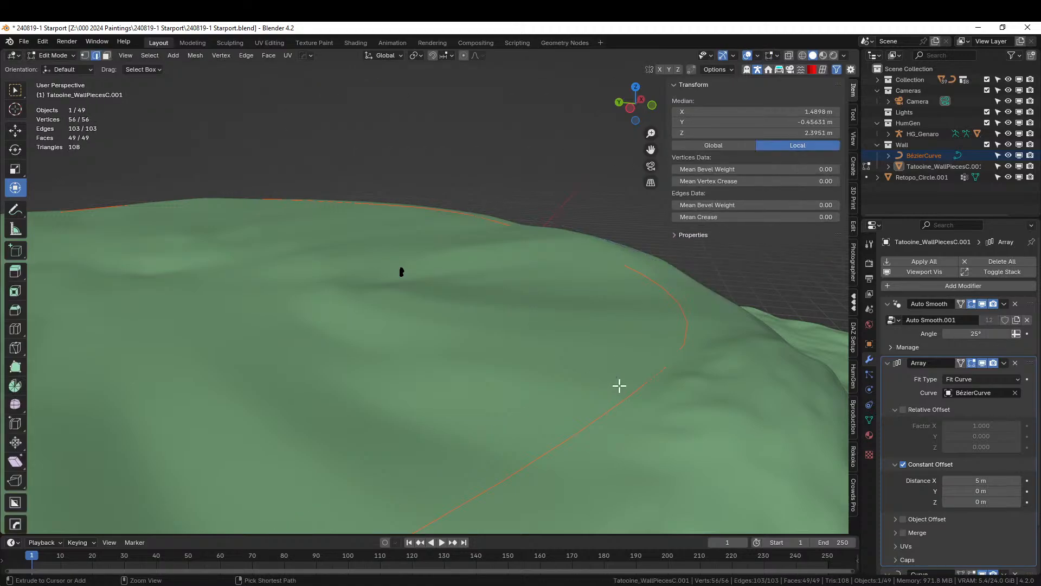
key("alt+a")
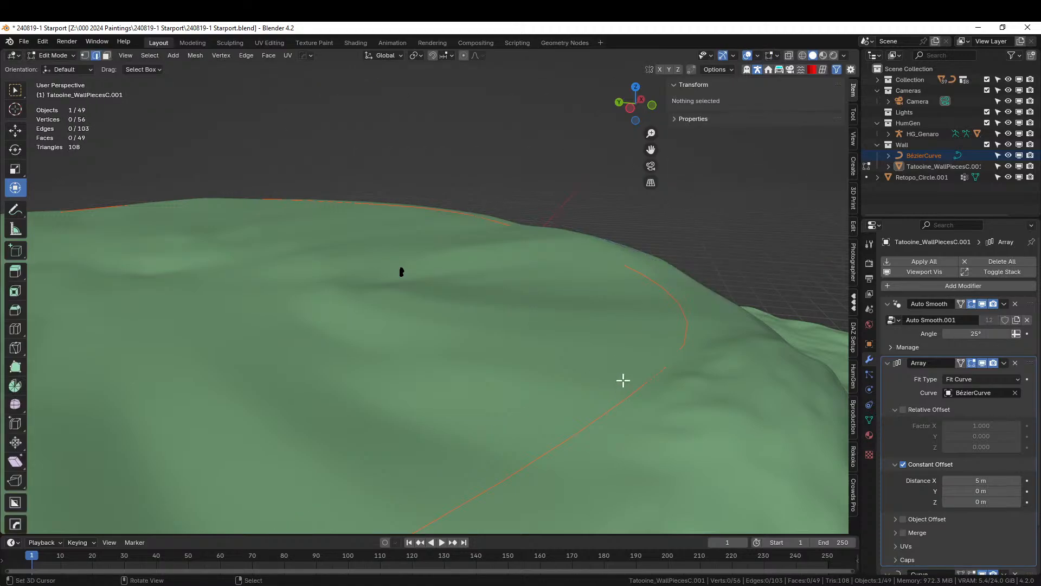
scroll(623, 379, "down", 5)
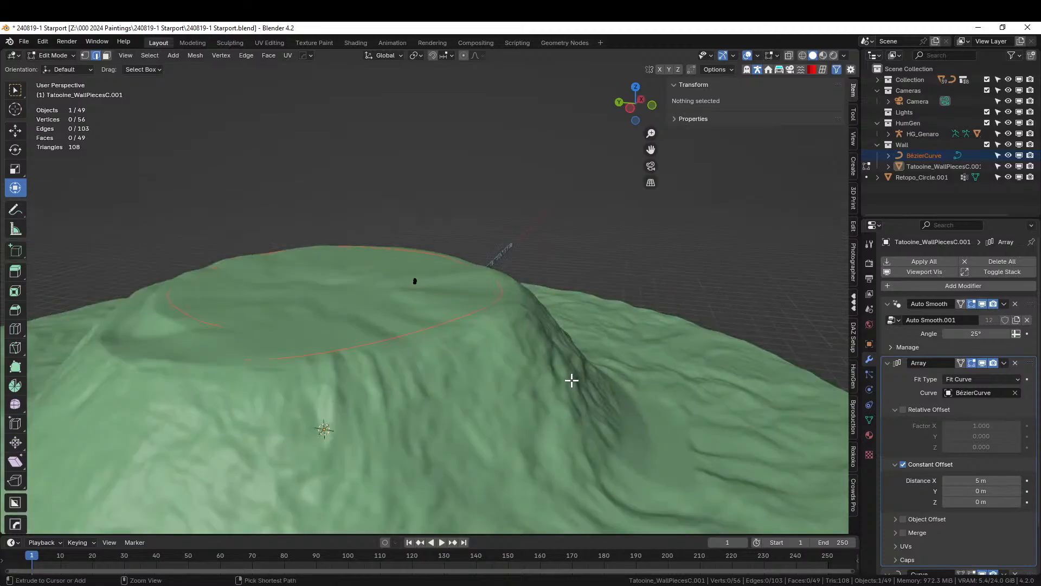
key("ctrl+z")
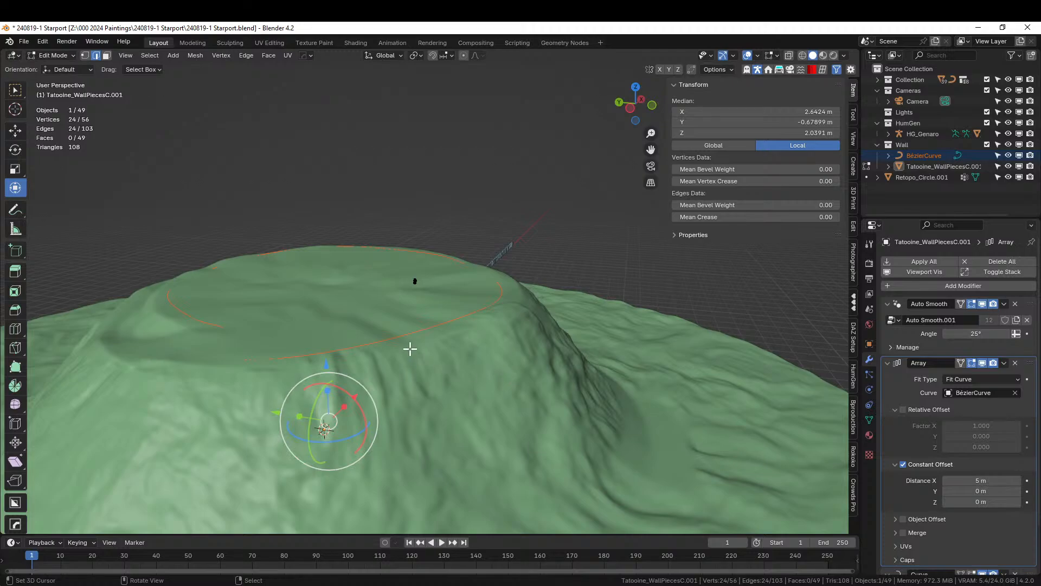
scroll(926, 459, "down", 2)
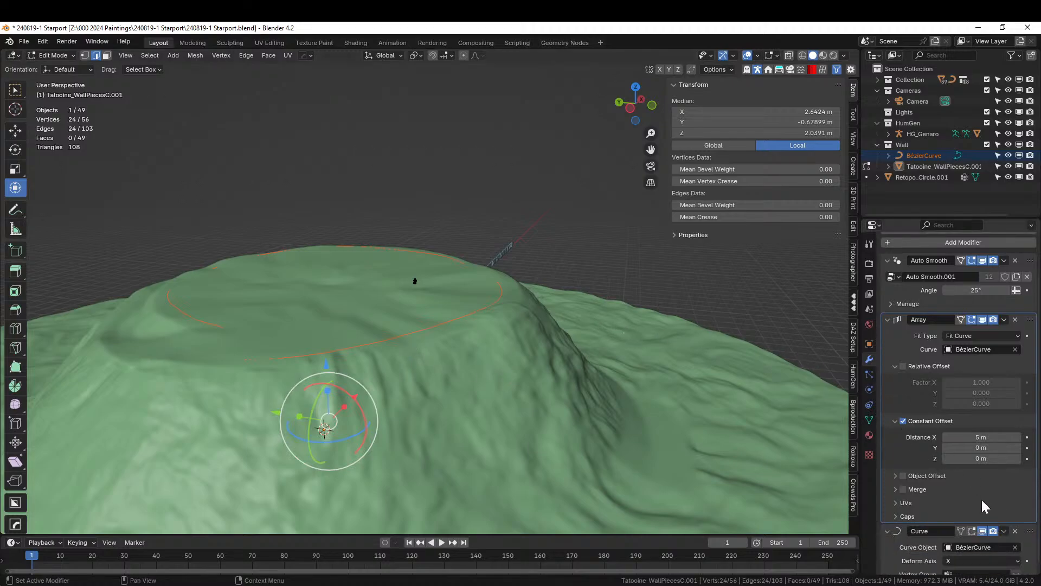
scroll(916, 524, "down", 1)
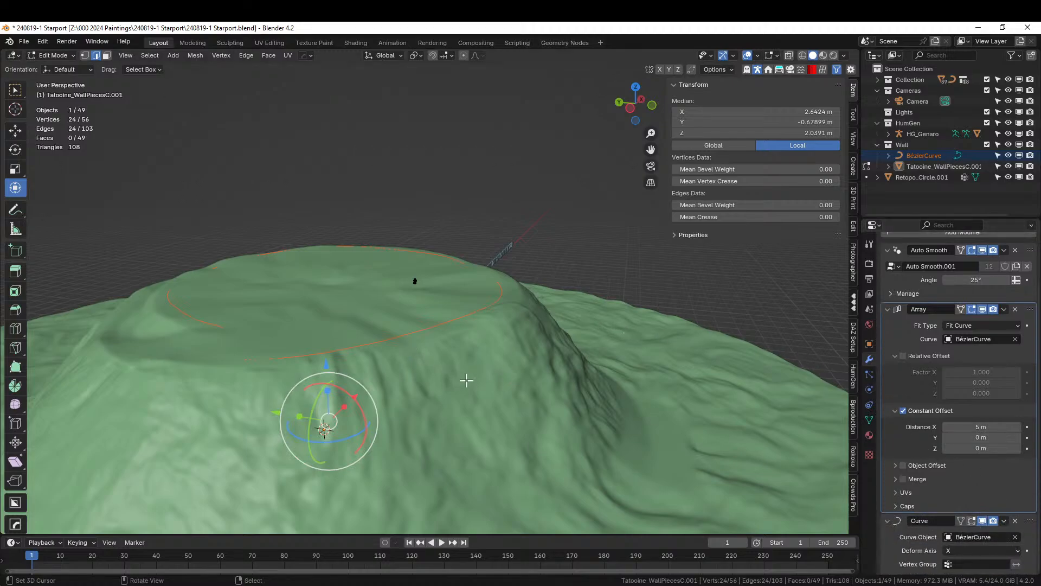
mouse_move(464, 376)
middle_mouse_down()
mouse_move(472, 340)
mouse_move(458, 358)
middle_mouse_up()
left_click(942, 167)
key("Tab")
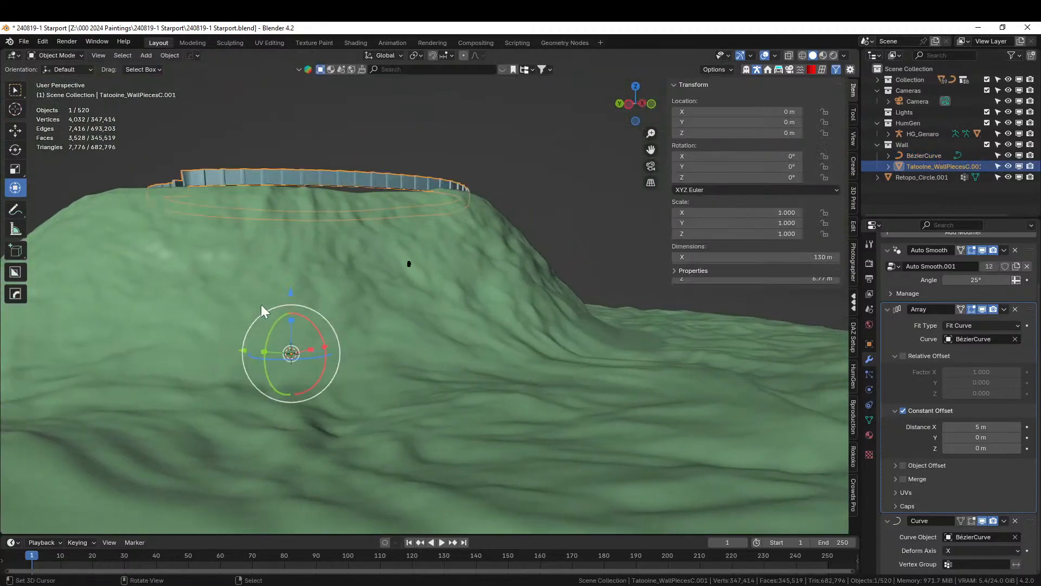
Lower the wall ring about 2 m along Z to sink its base into the terrain.
middle_click_drag(308, 304, 277, 214)
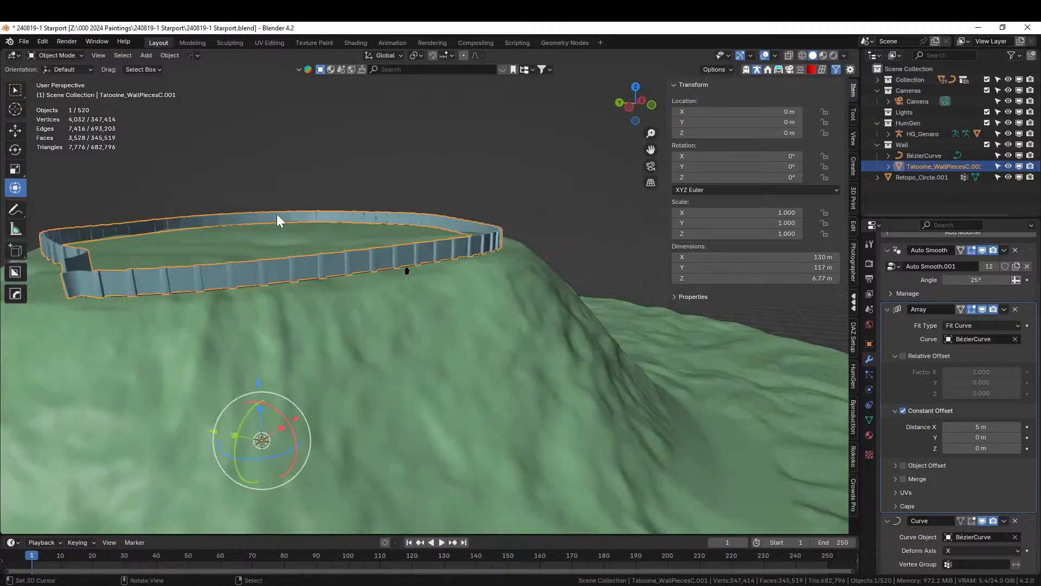
left_click(262, 261)
left_click(288, 265)
middle_click_drag(286, 265, 371, 299)
scroll(373, 307, "up", 2)
scroll(371, 300, "down", 2)
scroll(373, 298, "up", 3)
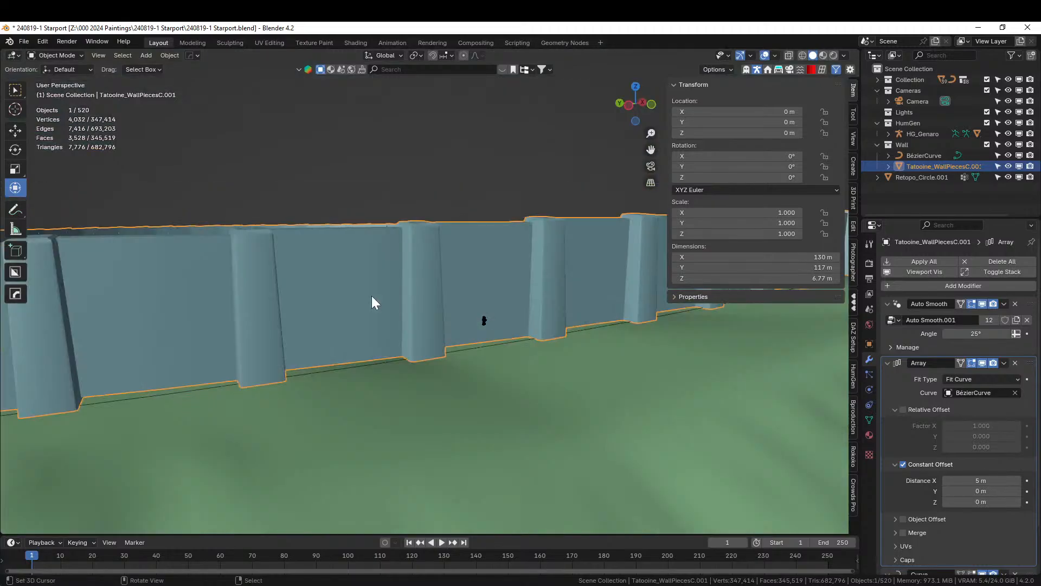
key("g")
key("z")
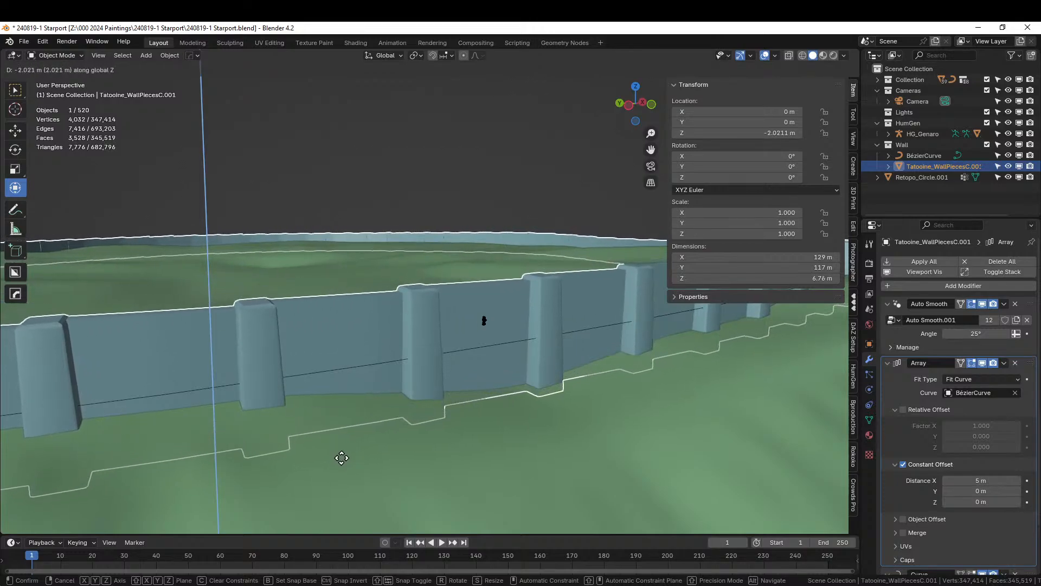
left_click(343, 462)
Raise the wall ring slightly, by about 0.06 m along Z, after inspecting it around the plateau.
scroll(336, 411, "down", 5)
middle_click_drag(341, 456, 337, 340)
middle_click_drag(413, 103, 209, 253, "shift")
key("KP_7")
key("KP_1")
scroll(470, 186, "up", 8)
scroll(209, 253, "down", 10)
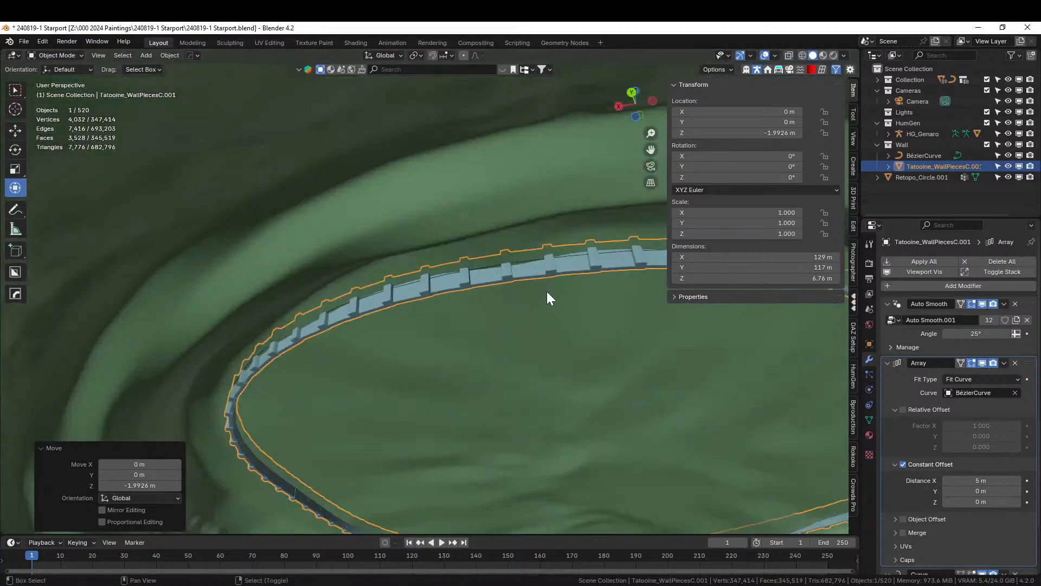
middle_click_drag(546, 293, 323, 223, "shift")
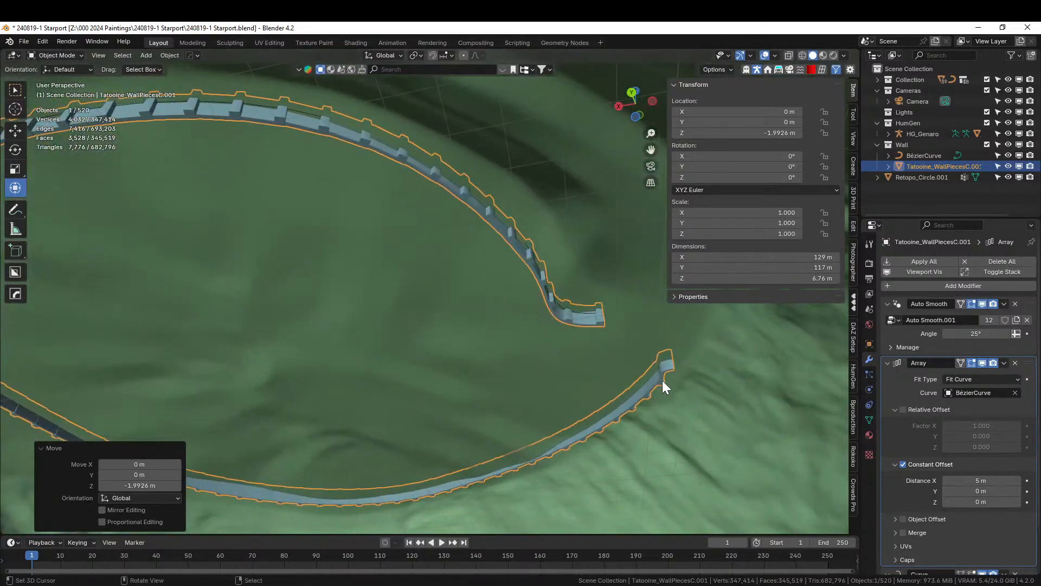
key("g")
key("z")
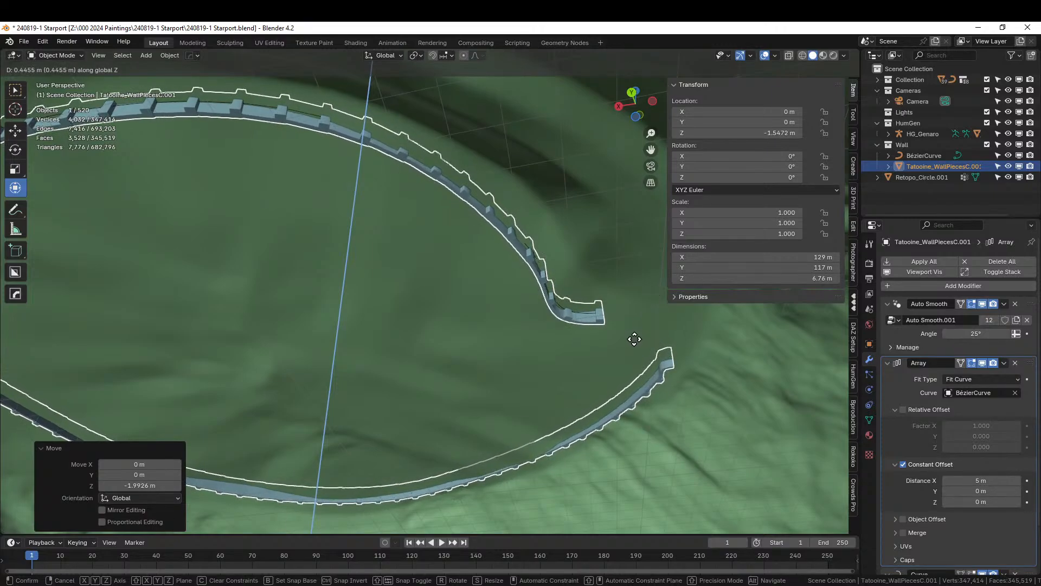
left_click(613, 378)
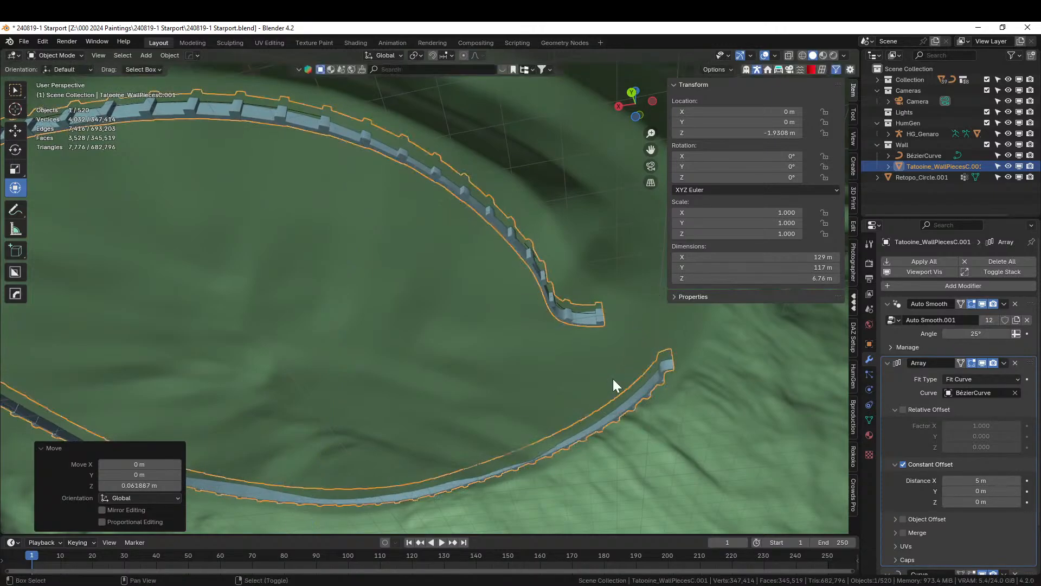
Inspect how the wall meets the terrain from low side views, and turn off the Constant Offset in the wall's Array modifier.
left_click(531, 465)
middle_click_drag(538, 435, 632, 417)
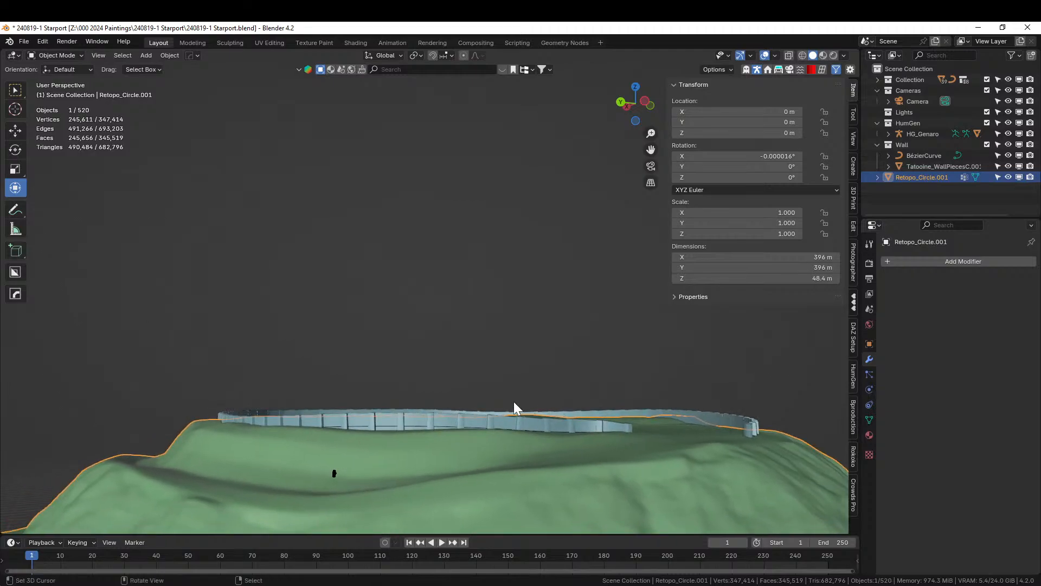
scroll(511, 400, "up", 3)
middle_click_drag(509, 399, 459, 323, "shift")
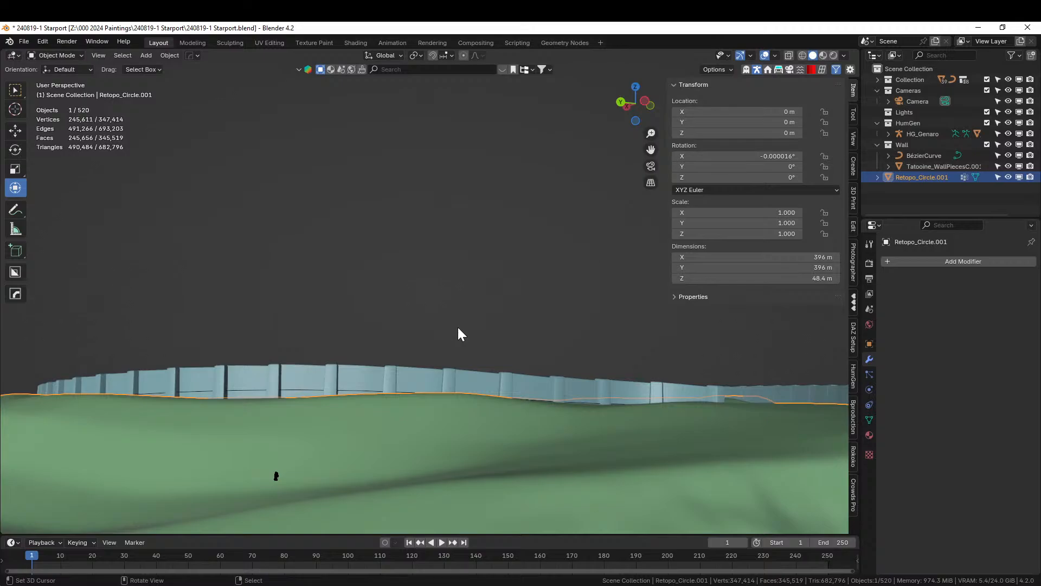
middle_click_drag(465, 339, 543, 372)
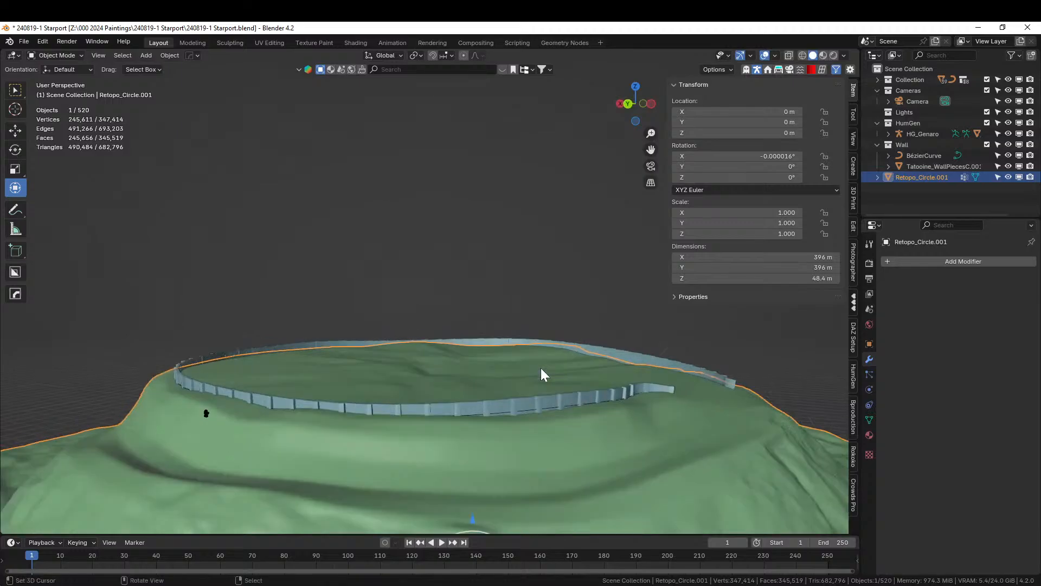
left_click(461, 410)
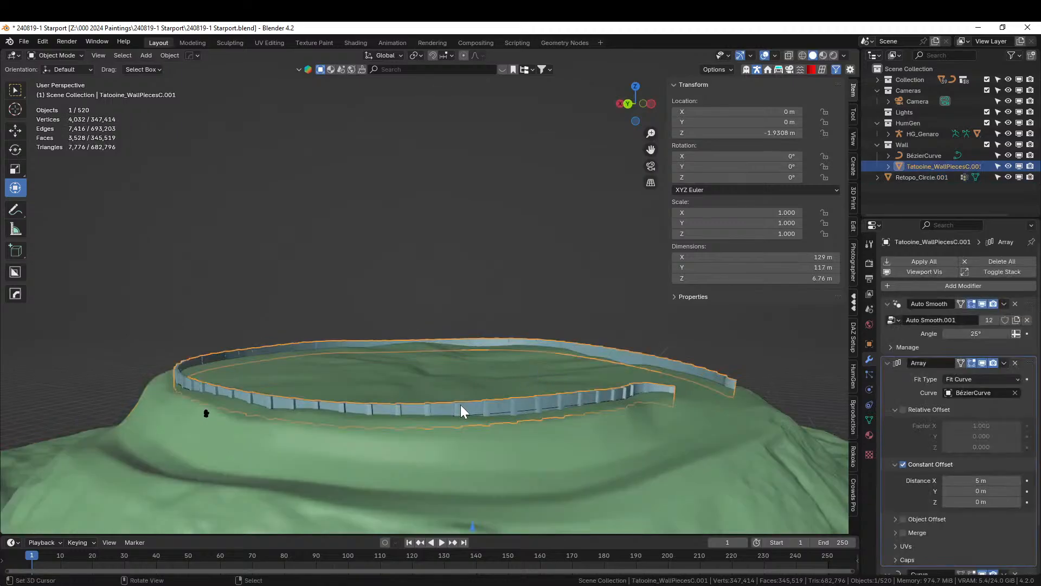
mouse_move(473, 403)
middle_mouse_down()
mouse_move(455, 369)
mouse_move(462, 390)
middle_mouse_up()
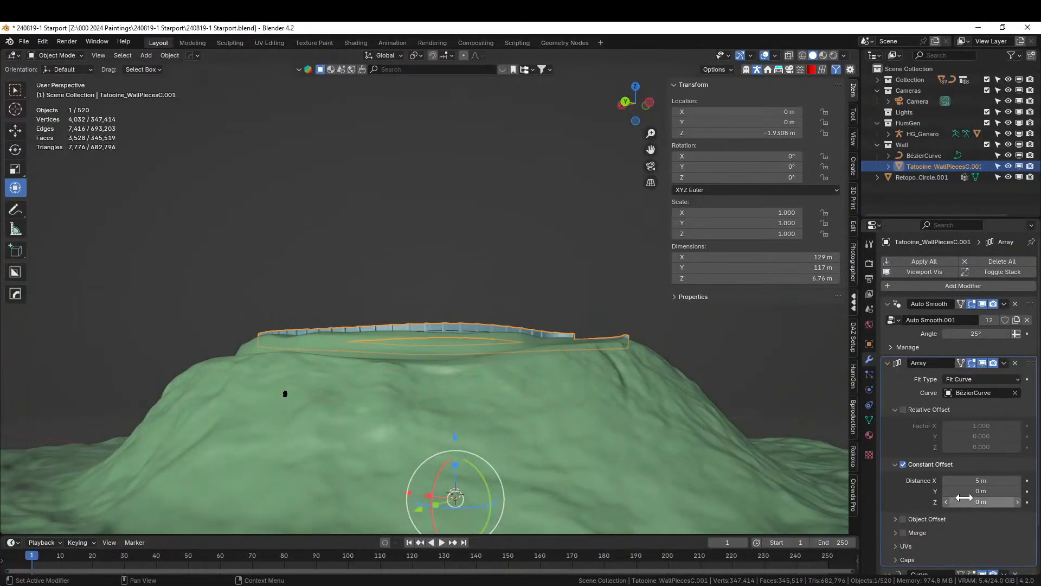
left_click(903, 464)
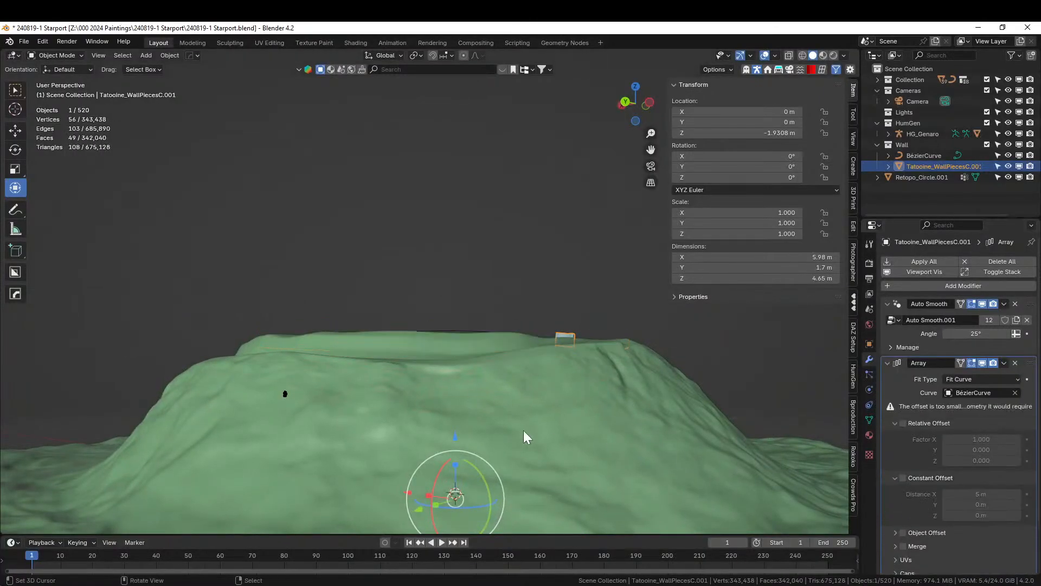
Scale the wall piece's entire mesh by 2 in Edit Mode and return to Object Mode.
middle_click_drag(523, 430, 477, 442)
key("Tab")
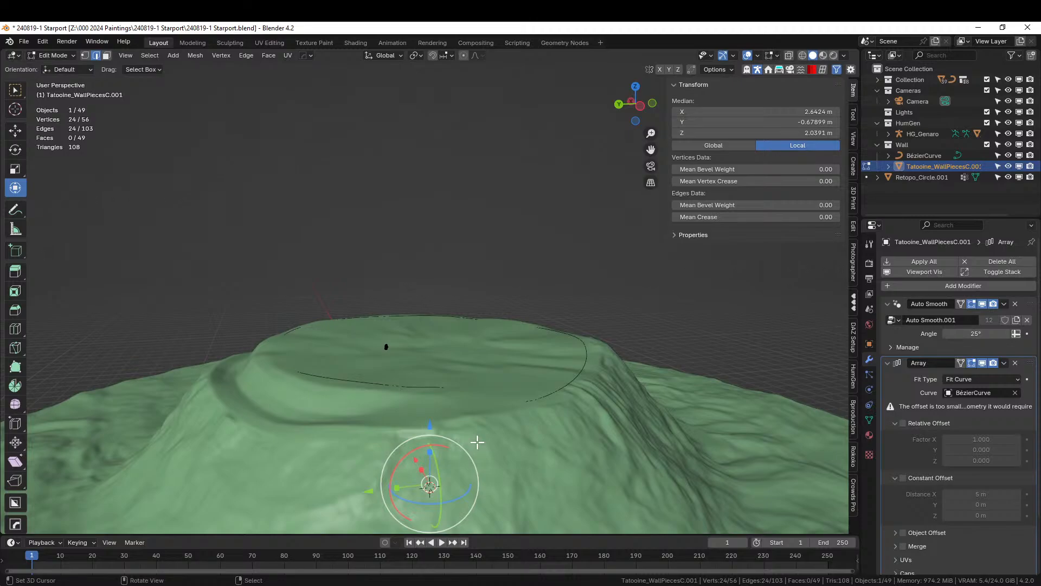
key("a")
key("s")
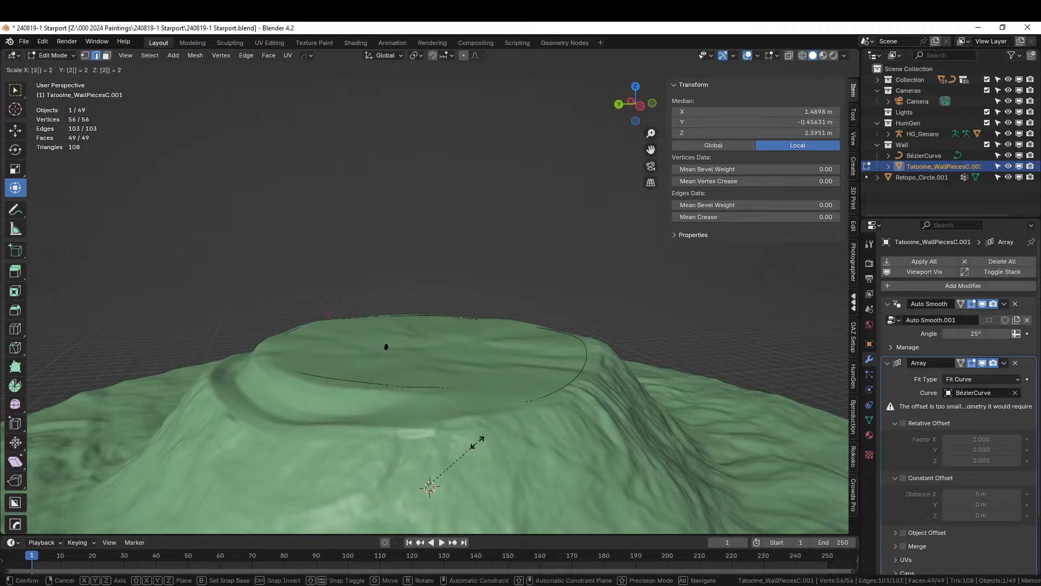
key("Return")
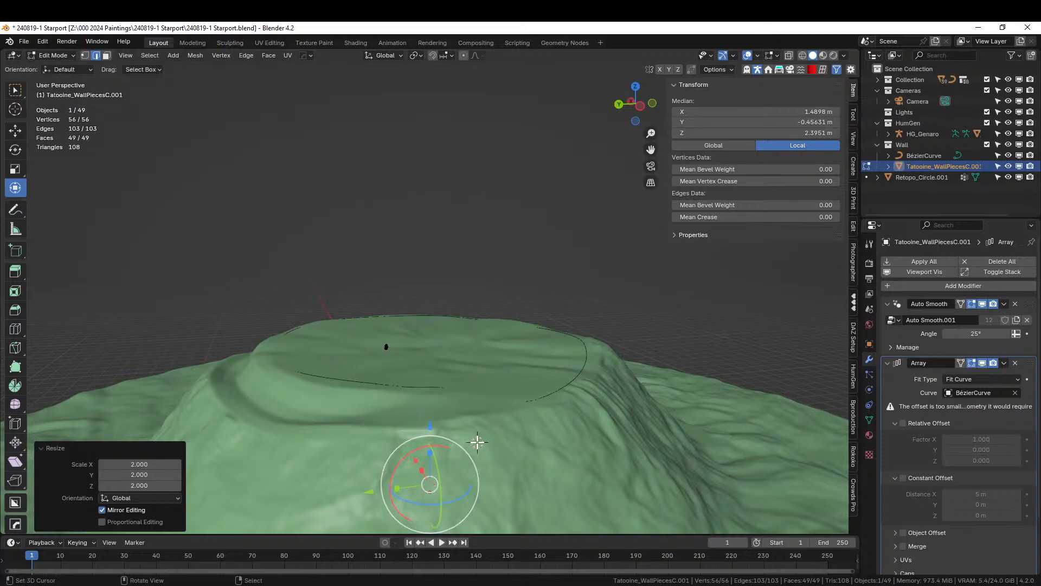
middle_click_drag(390, 433, 430, 470)
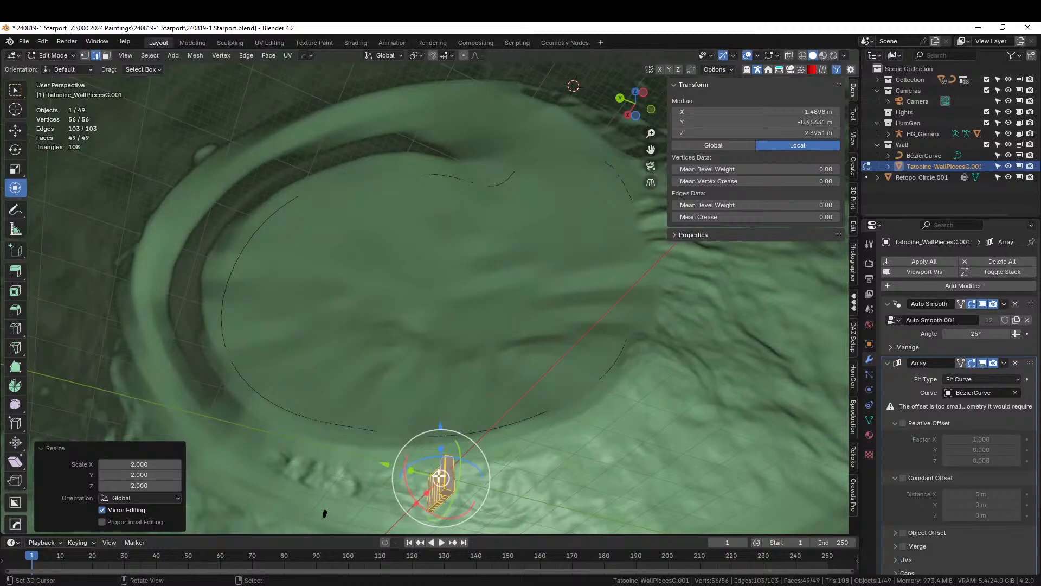
key("Tab")
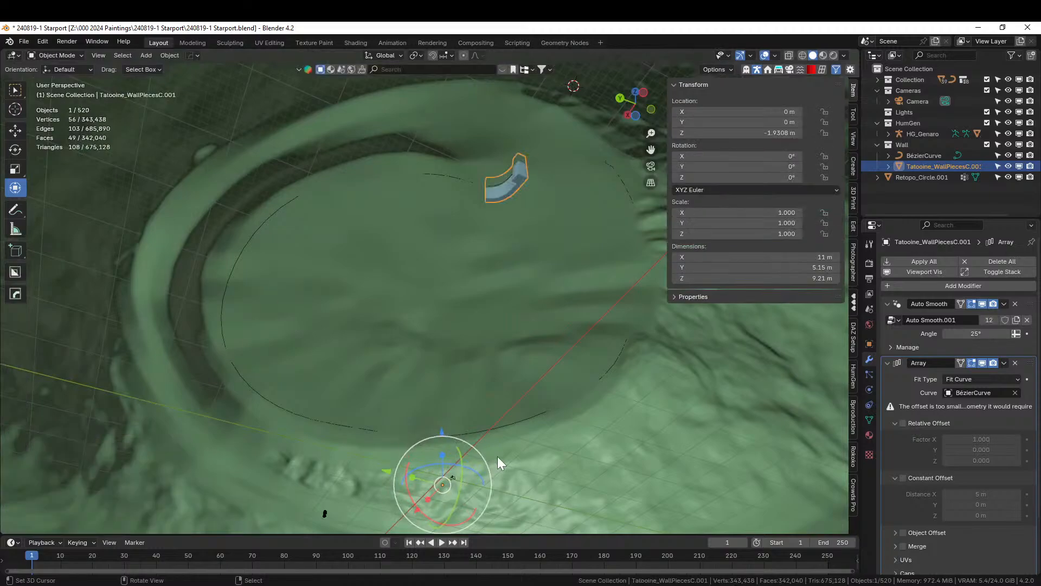
middle_click_drag(497, 457, 485, 527)
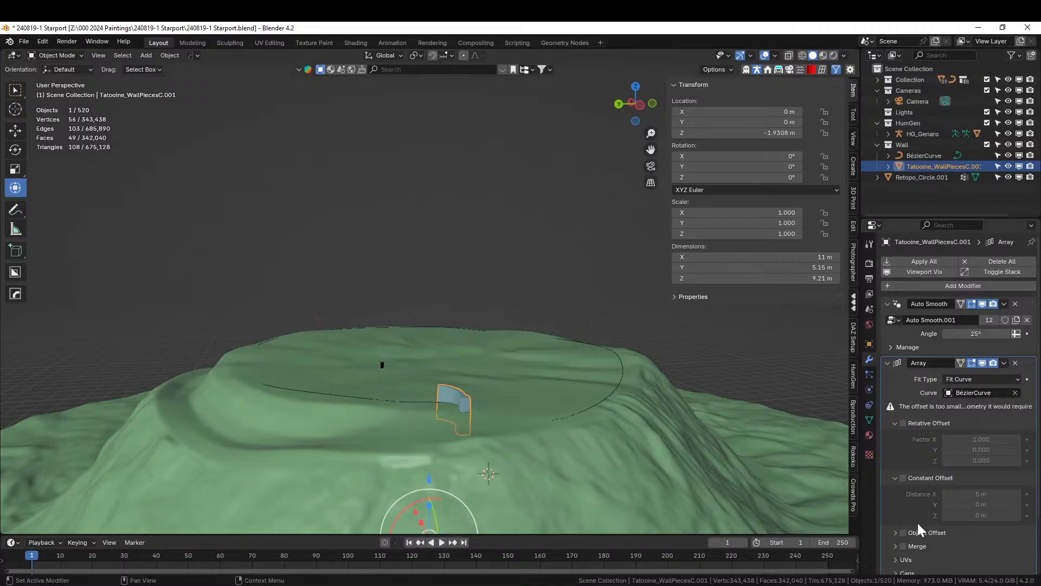
Turn the wall Array modifier's Constant Offset back on and set its X distance to 9.76 m.
scroll(908, 488, "down", 2)
left_click(887, 320)
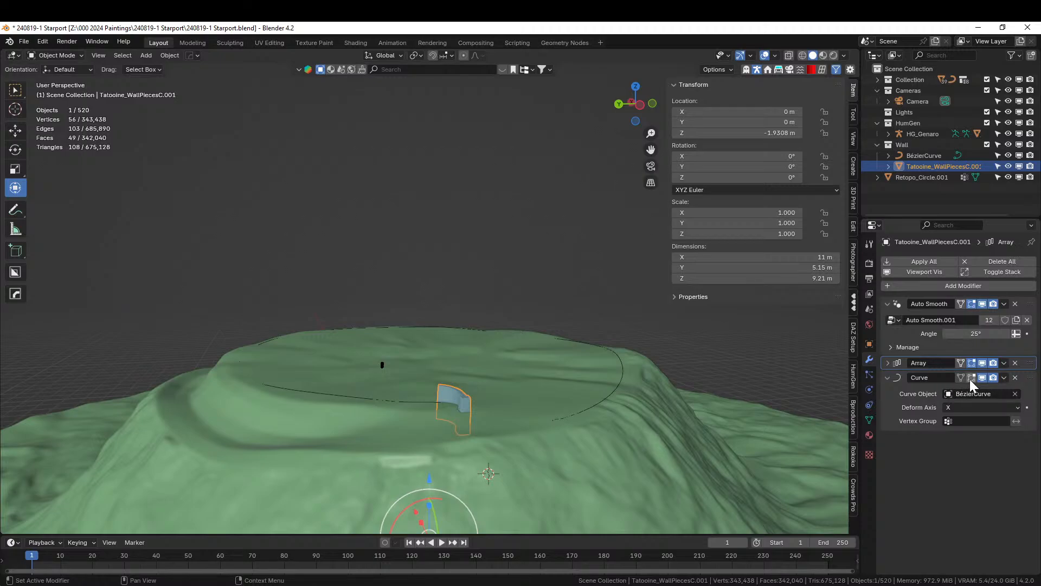
left_click(887, 362)
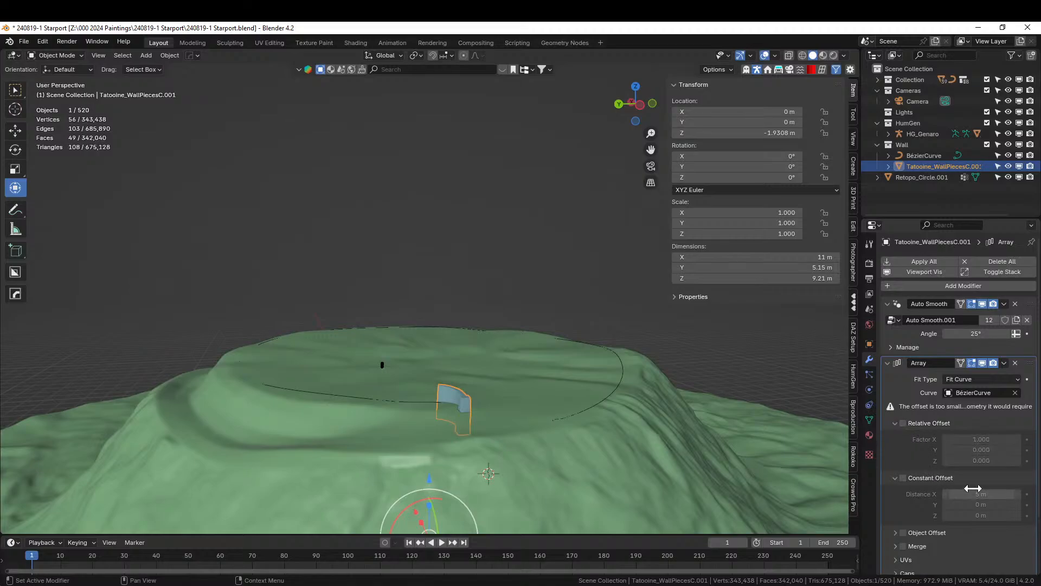
left_click(903, 478)
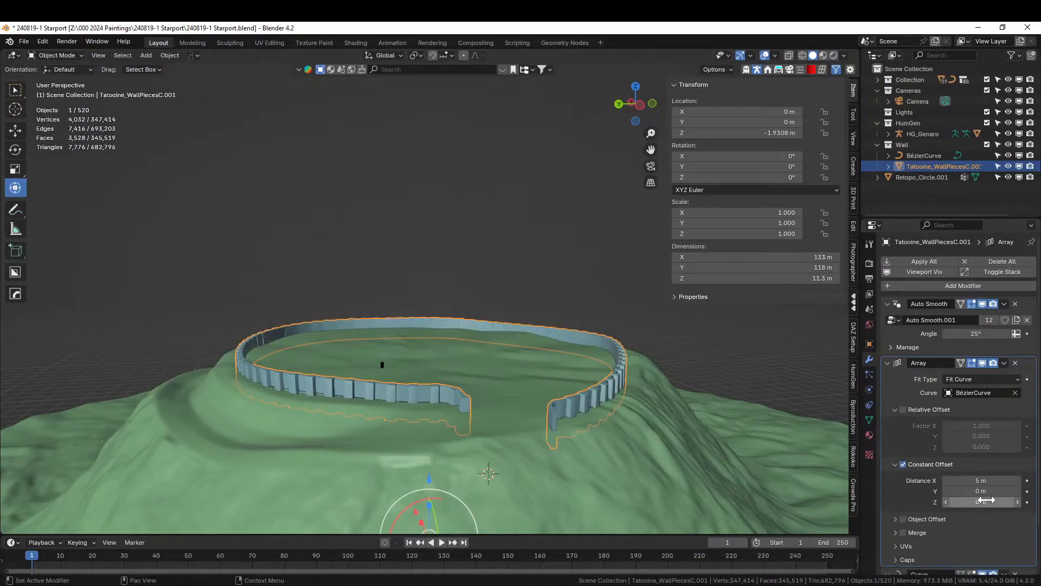
left_click_drag(976, 481, 1008, 480)
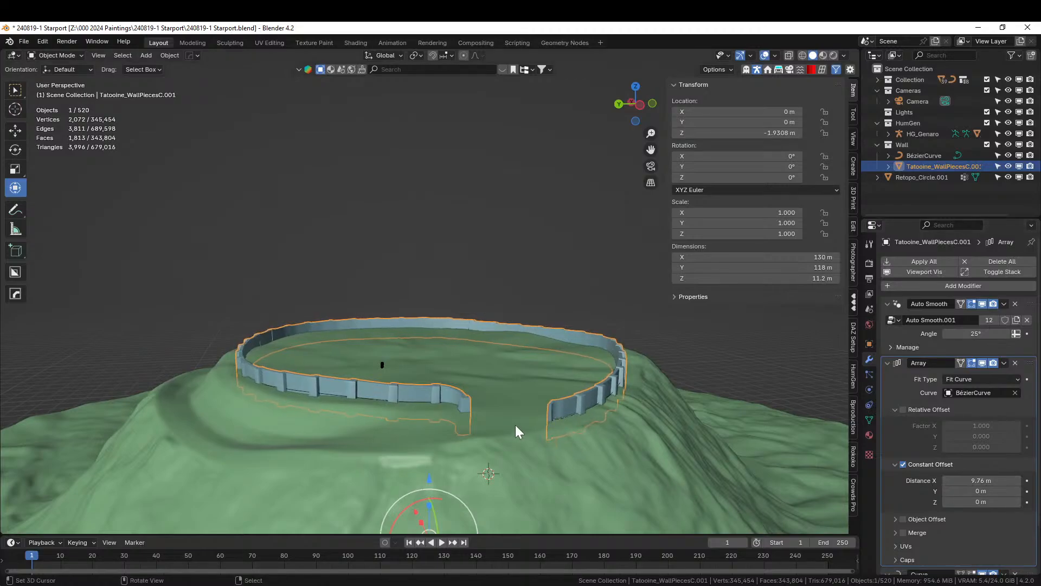
Raise the wall ring about 2.19 m along Z, check its fit around the plateau, and save the file.
middle_click_drag(516, 426, 456, 398)
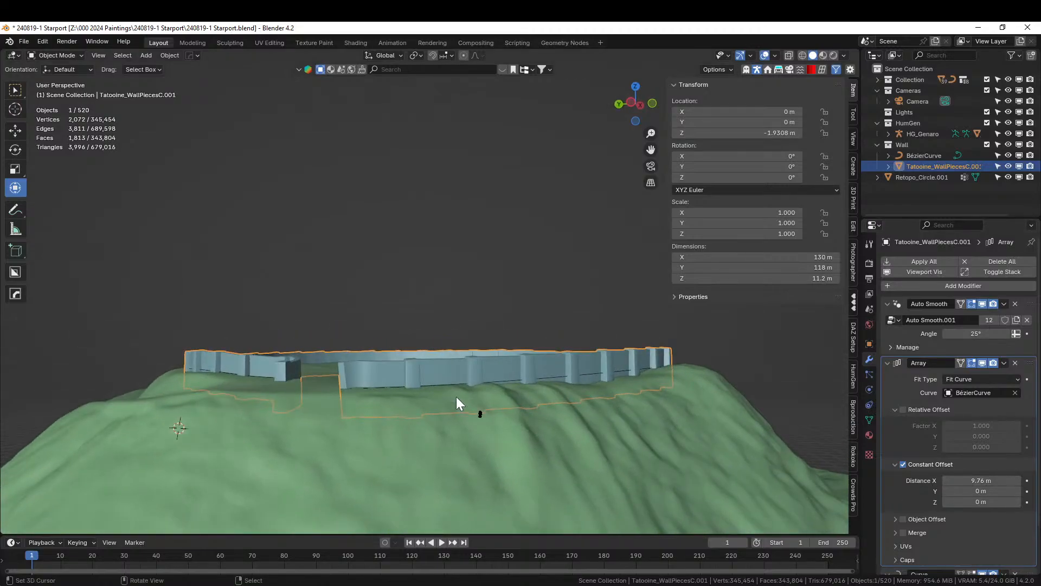
key("g")
key("z")
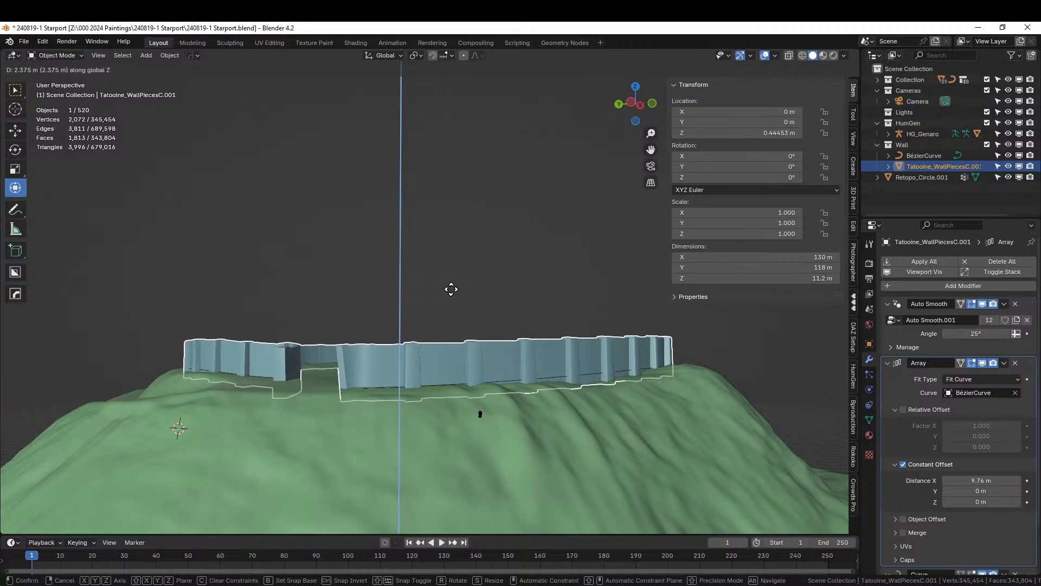
left_click(451, 304)
middle_click_drag(452, 321, 602, 328)
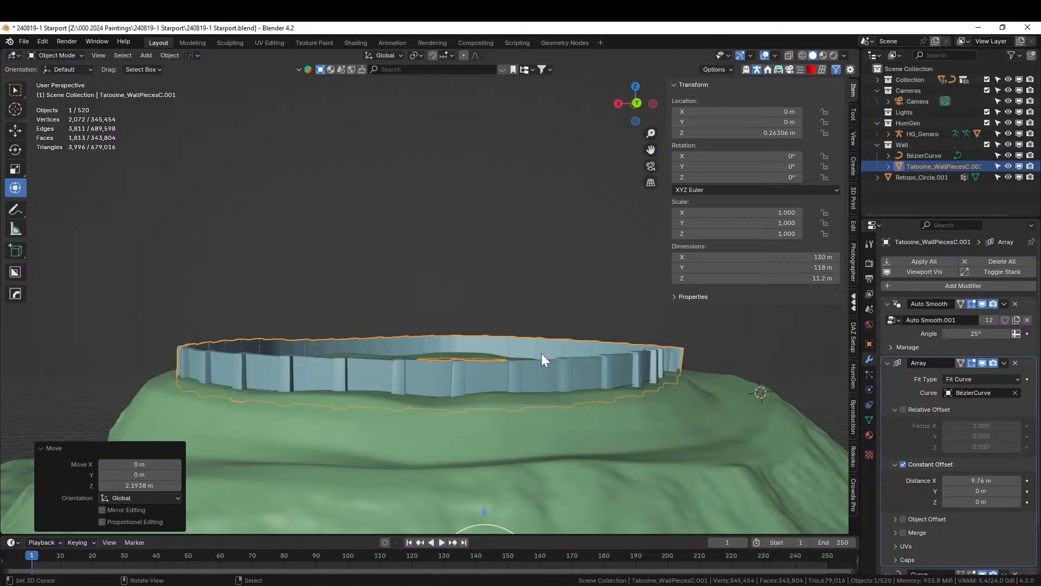
middle_click_drag(539, 353, 420, 255)
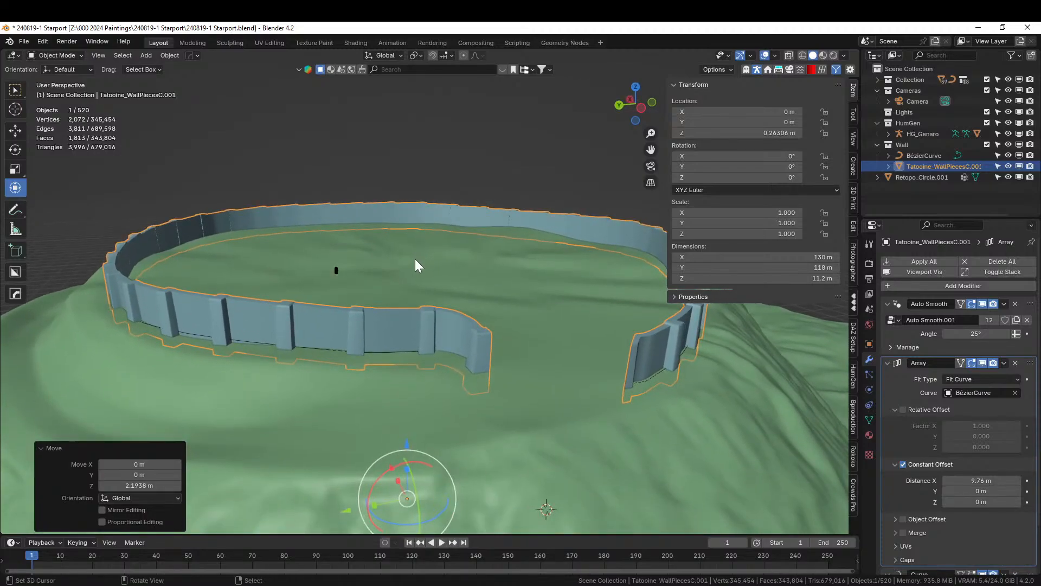
key("ctrl+s")
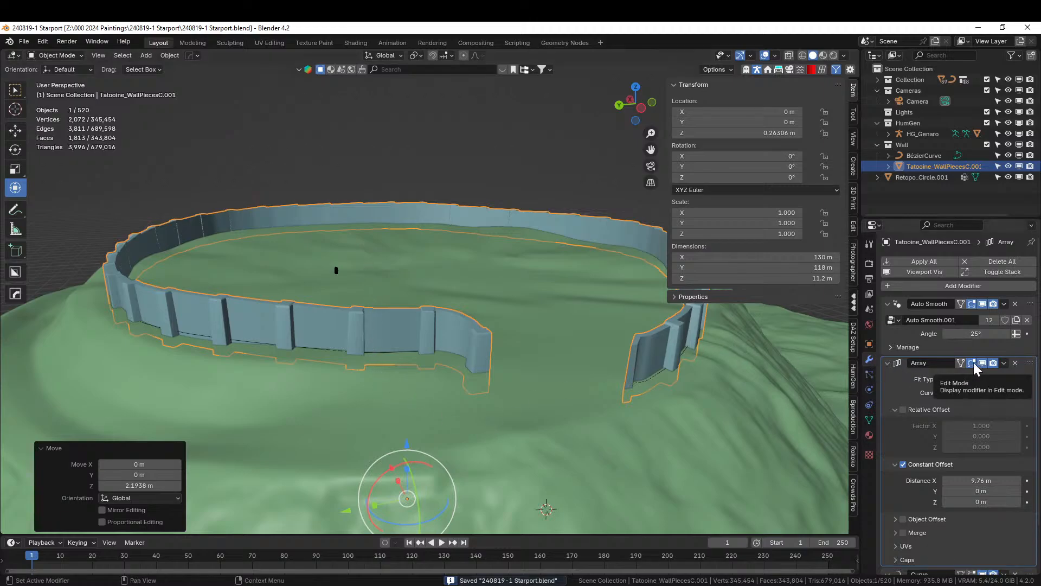
Turn off viewport display of the wall's Array and Curve modifiers and isolate the single wall piece in local view.
left_click(885, 363)
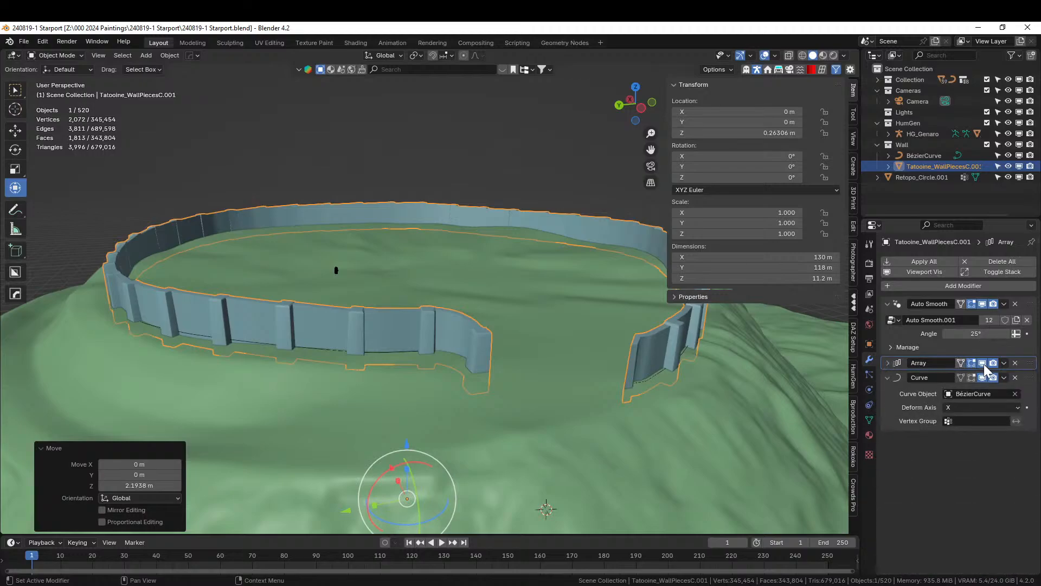
left_click(887, 377)
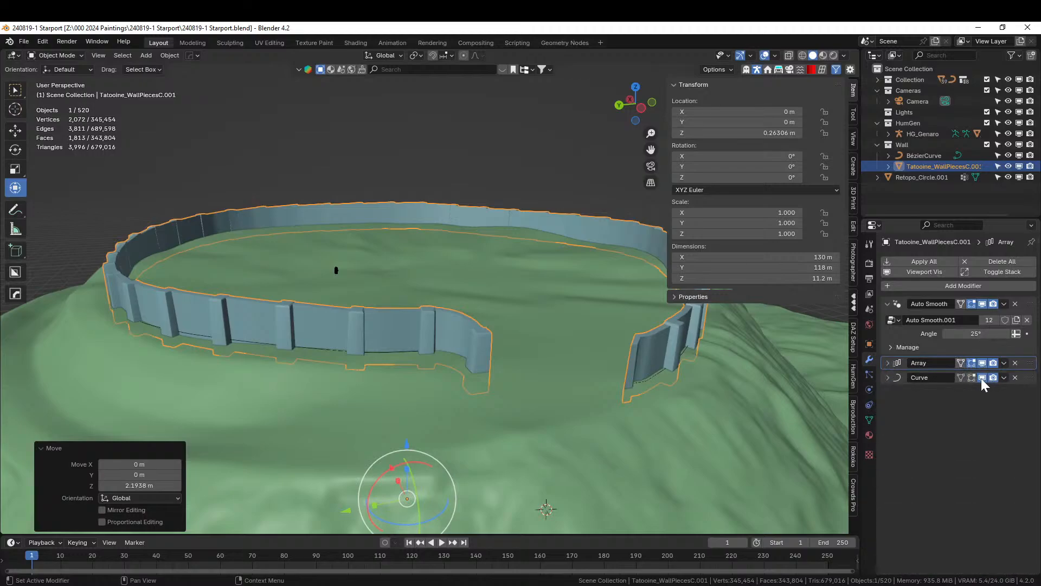
left_click(982, 377)
left_click(981, 363)
key("KP_Divide")
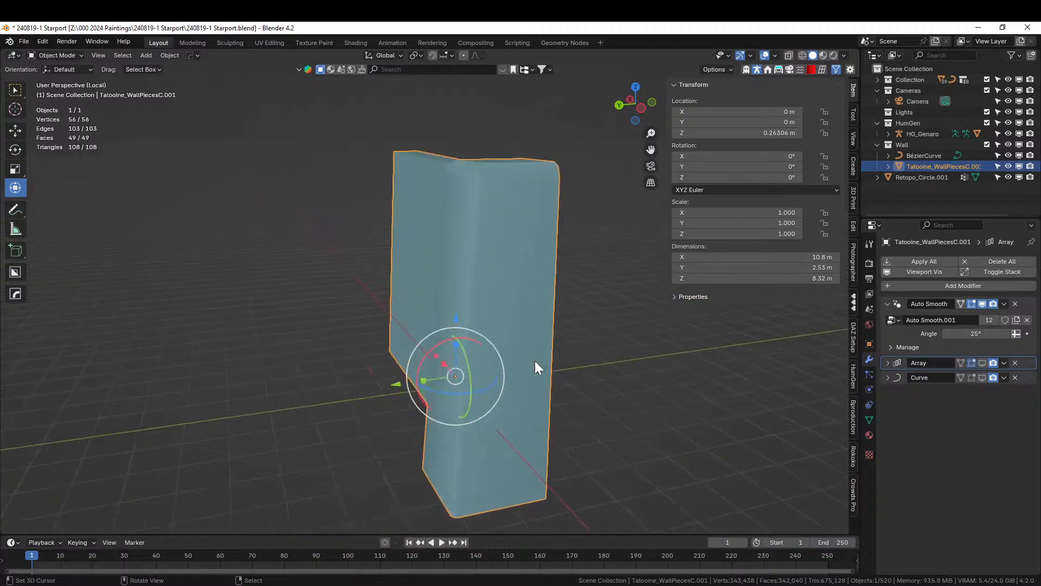
middle_click_drag(535, 360, 285, 309)
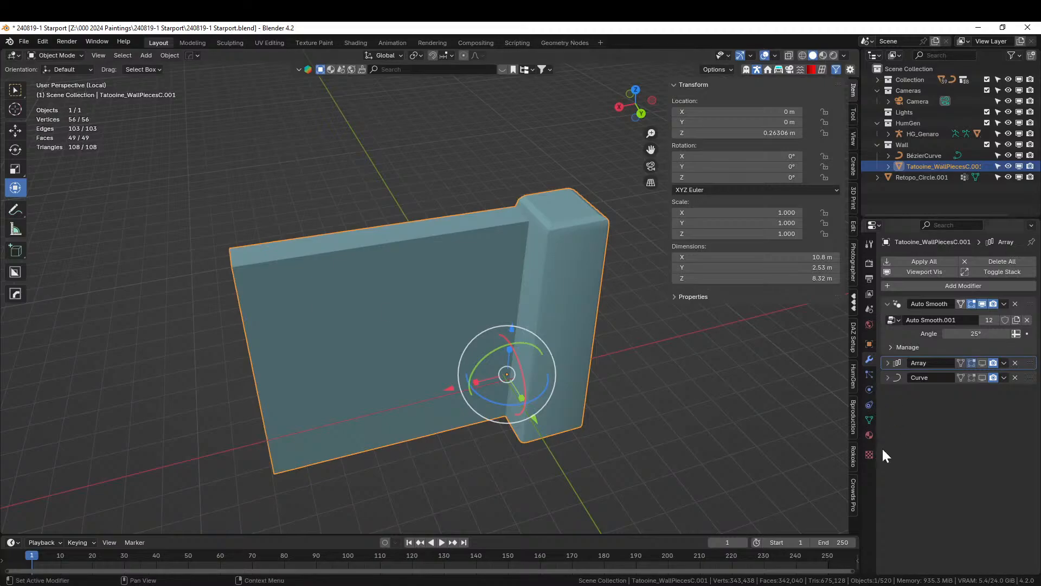
Show the wall piece's material settings and preview the textured wall in Rendered shading.
left_click(870, 435)
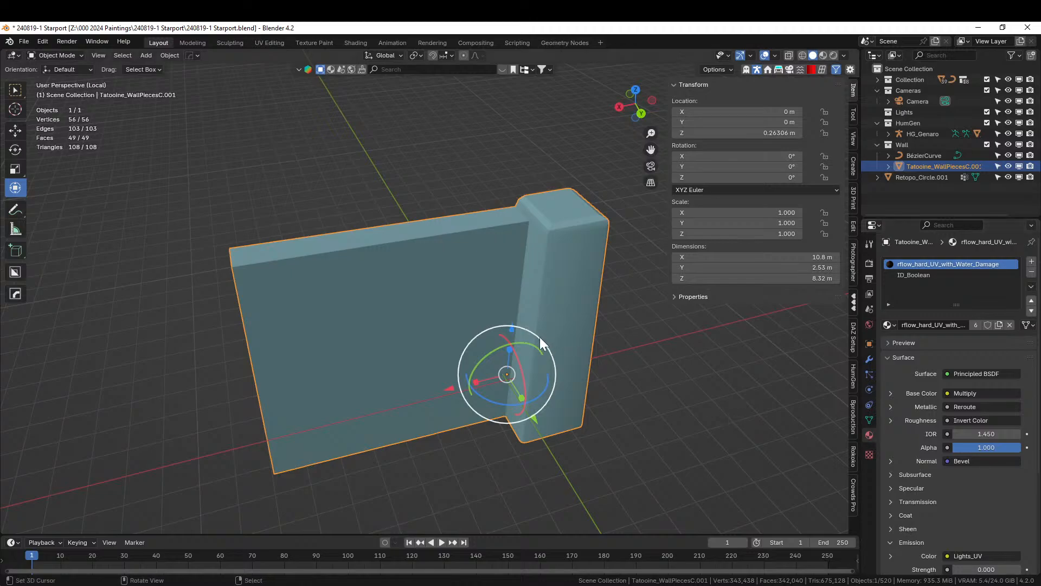
middle_click_drag(541, 342, 546, 302)
key("z")
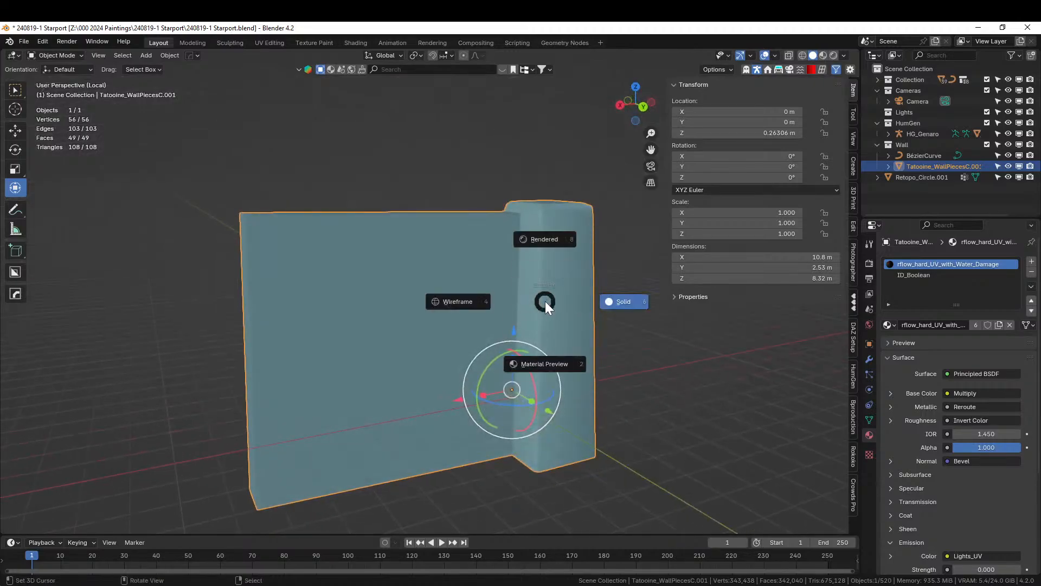
key("8")
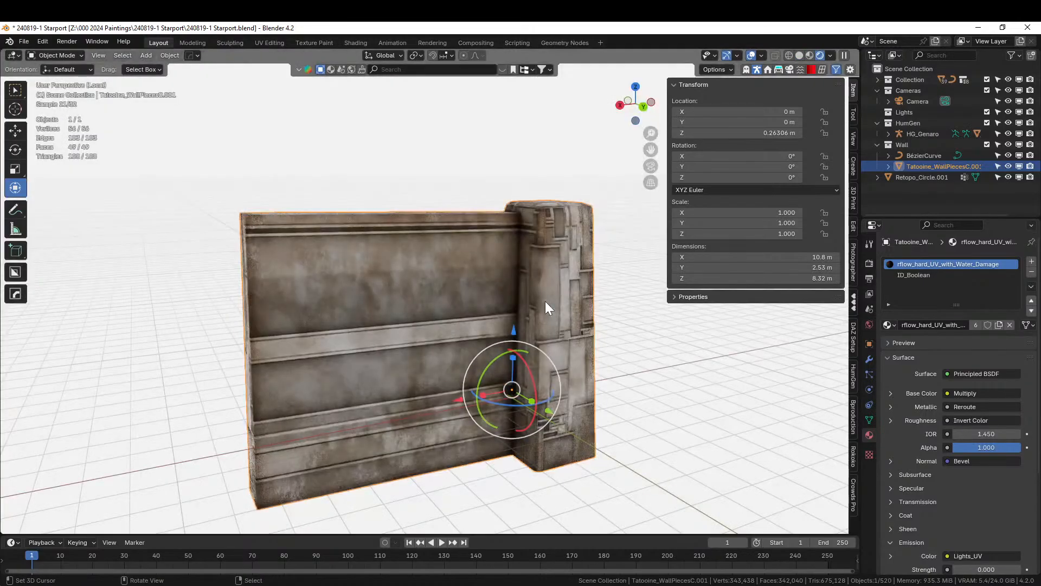
scroll(517, 301, "up", 1)
middle_click_drag(520, 308, 450, 333)
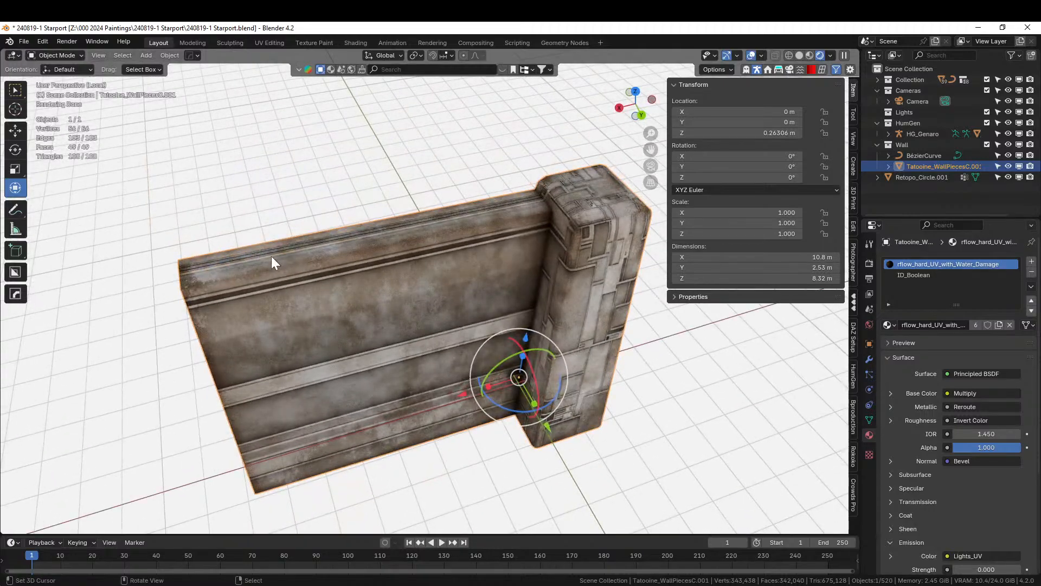
In Edit Mode, select every other face along the wall's top, four faces in total, beginning at the end away from the pillar.
key("Tab")
left_click(205, 267)
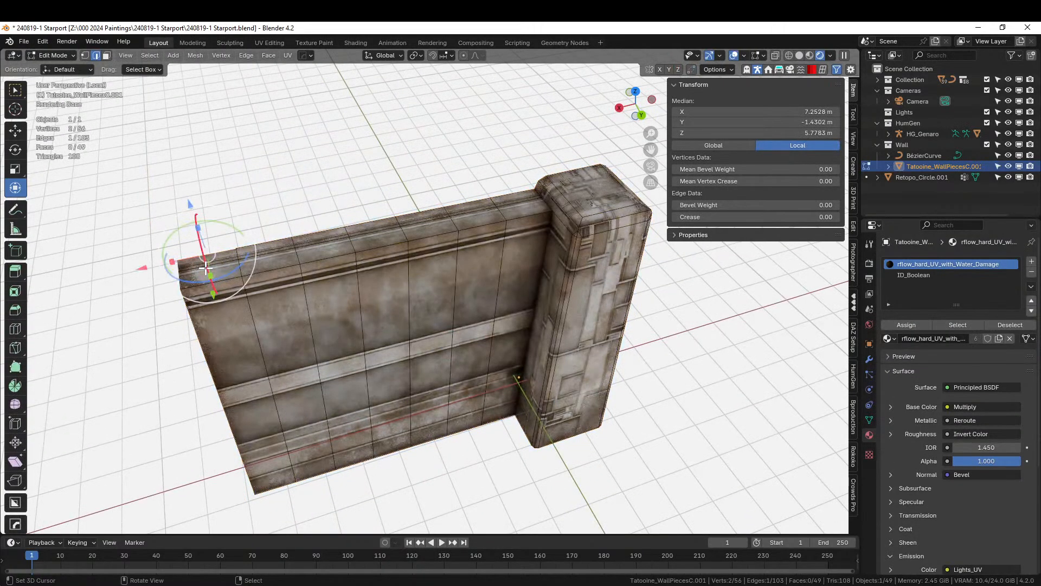
left_click(515, 202, "ctrl")
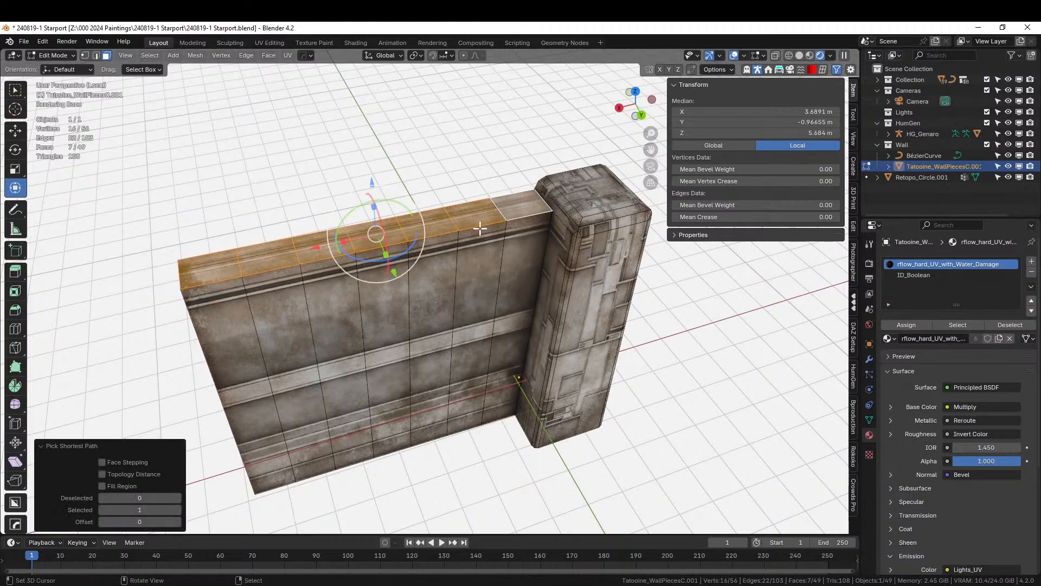
scroll(463, 241, "up", 1)
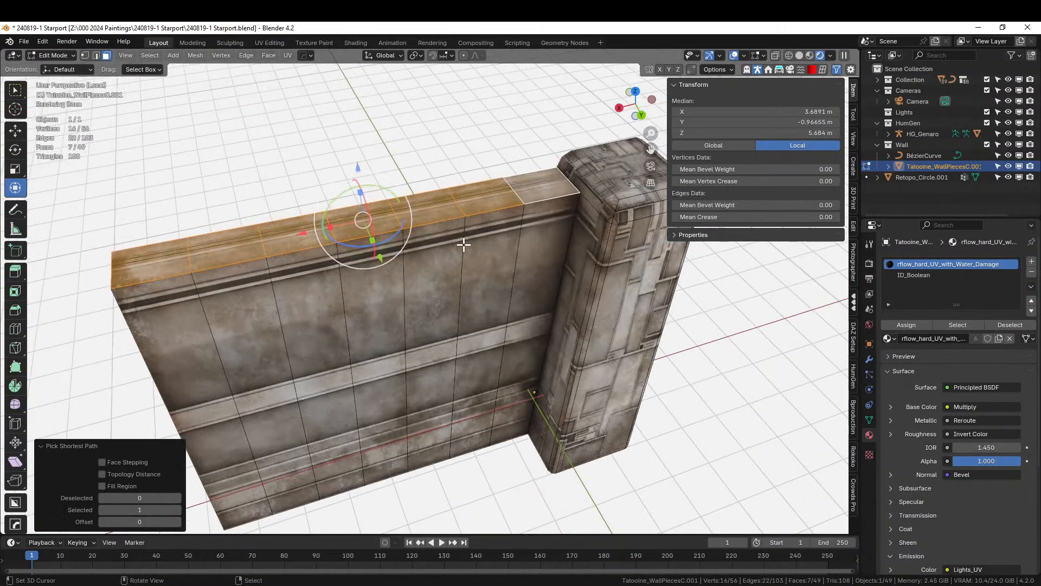
middle_click_drag(463, 244, 491, 225)
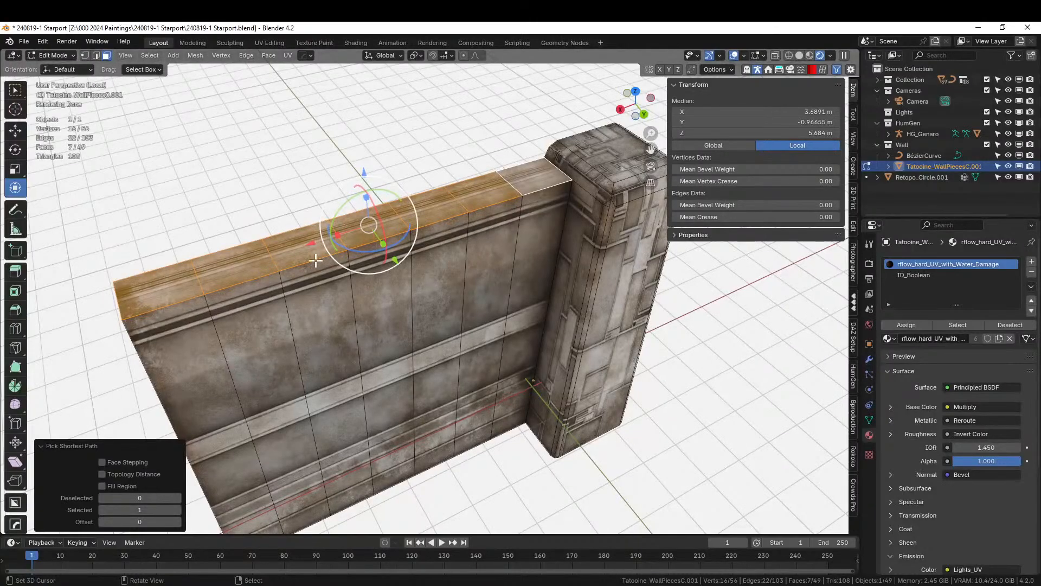
left_click(189, 274)
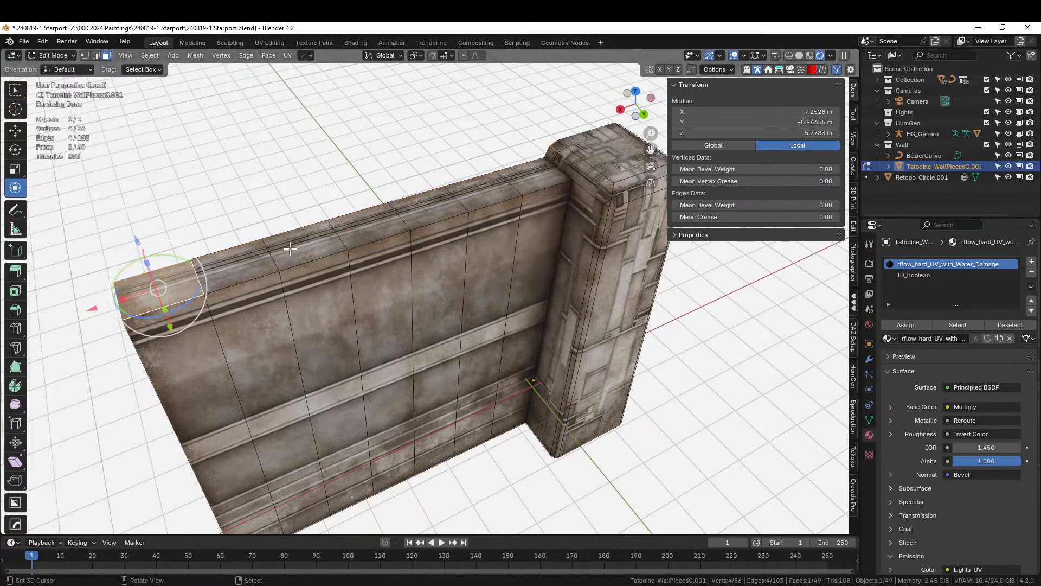
left_click(290, 249, "shift")
left_click(415, 209, "shift")
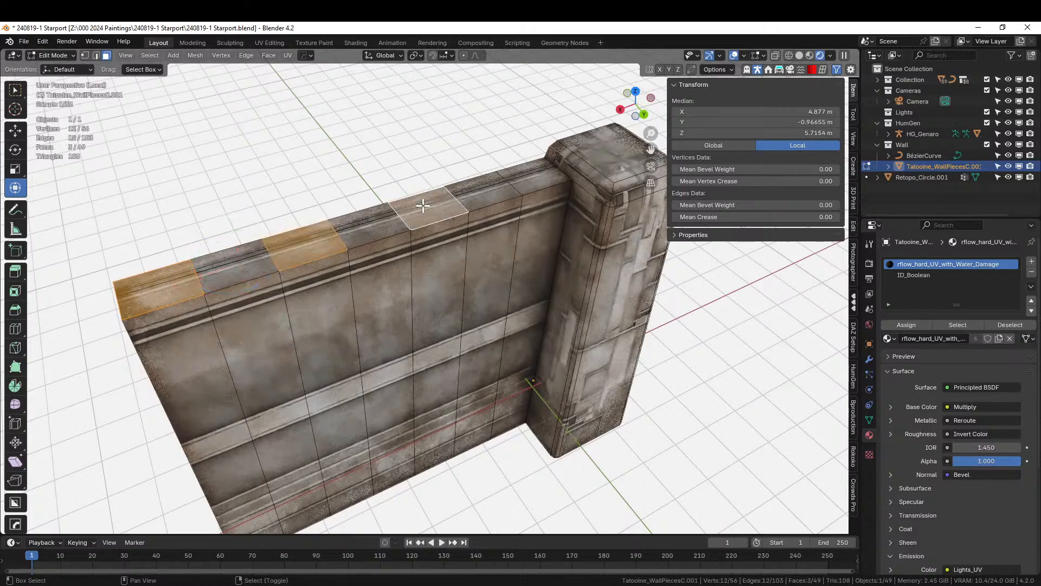
left_click(530, 174, "shift")
Inset the selected top faces about 0.1 m and extrude them upward about 0.65 m to form battlements.
key("i")
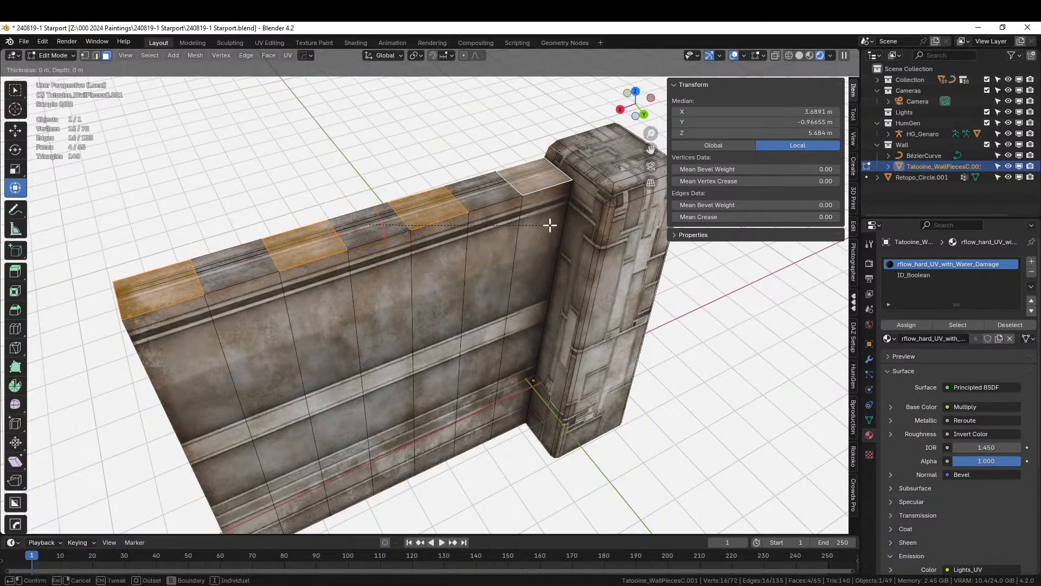
left_click(545, 222)
key("e")
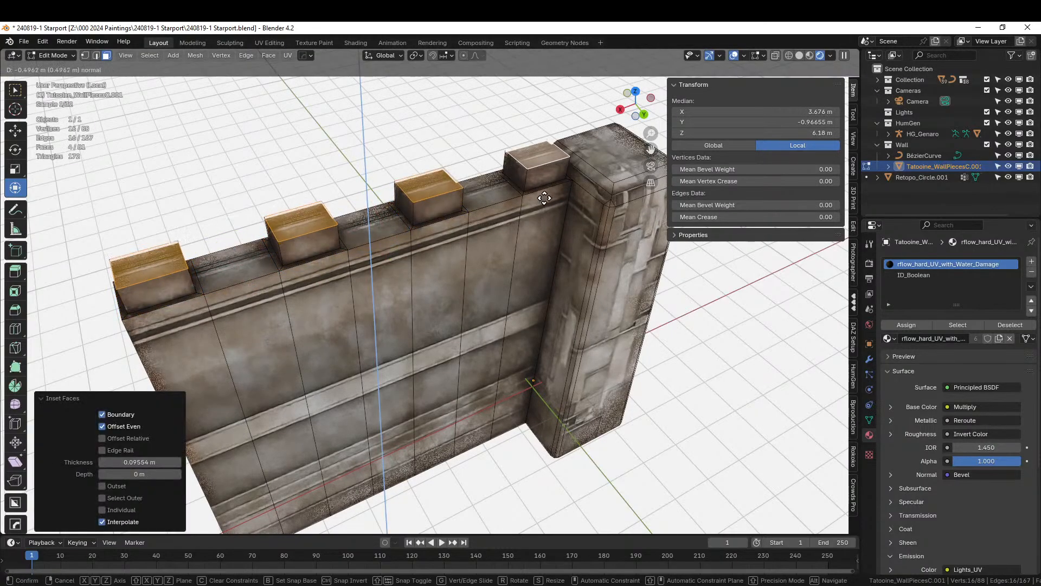
left_click(544, 192)
Leave the isolated local view to bring back the full terrain scene, and save the file.
middle_click_drag(543, 192, 398, 223)
key("Tab")
key("slash")
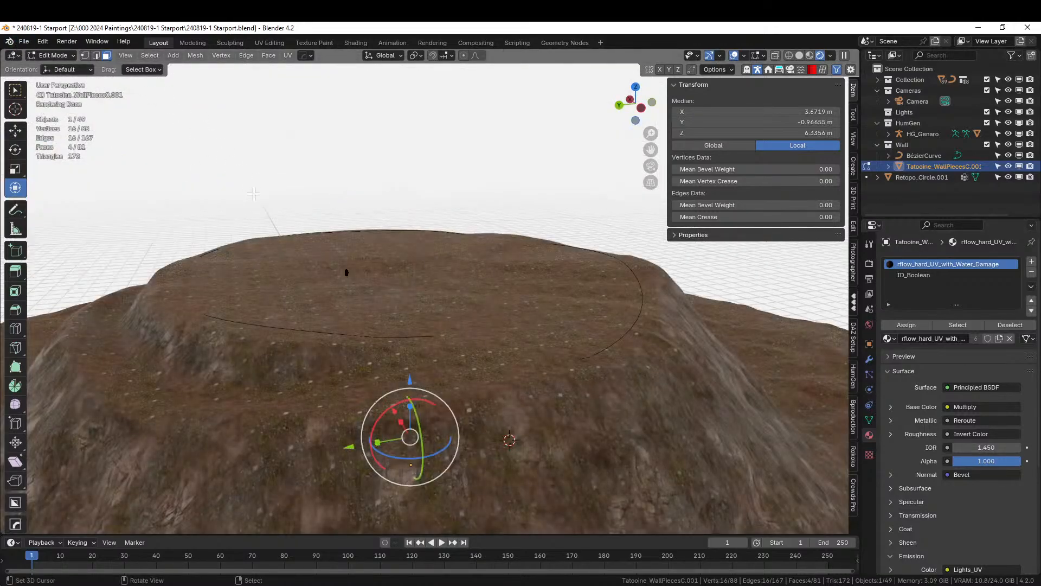
key("ctrl+s")
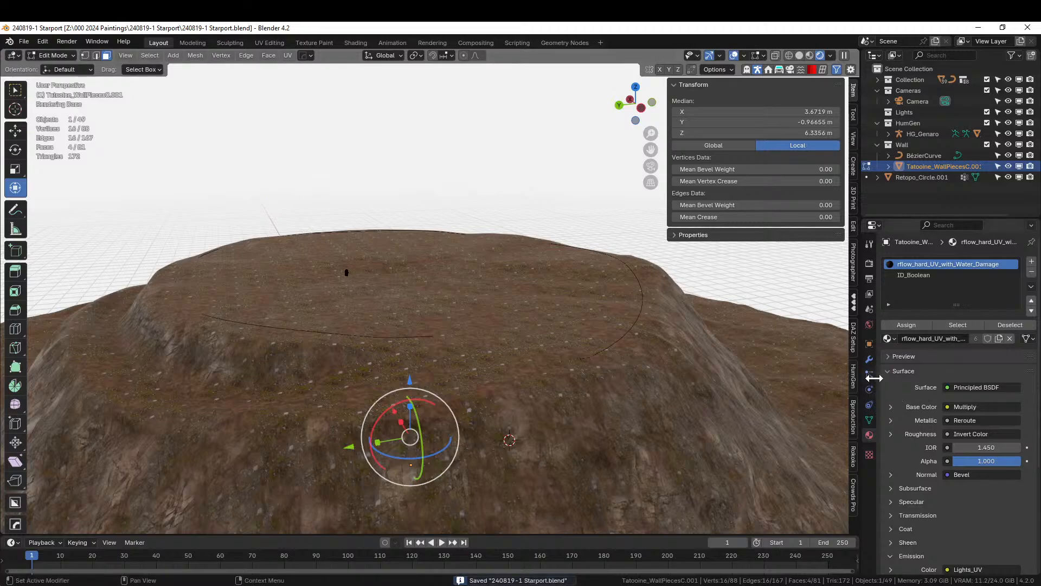
Enable viewport display of the wall's Array and Curve modifiers, then return to Object Mode with the wall deselected.
left_click(869, 359)
left_click(981, 363)
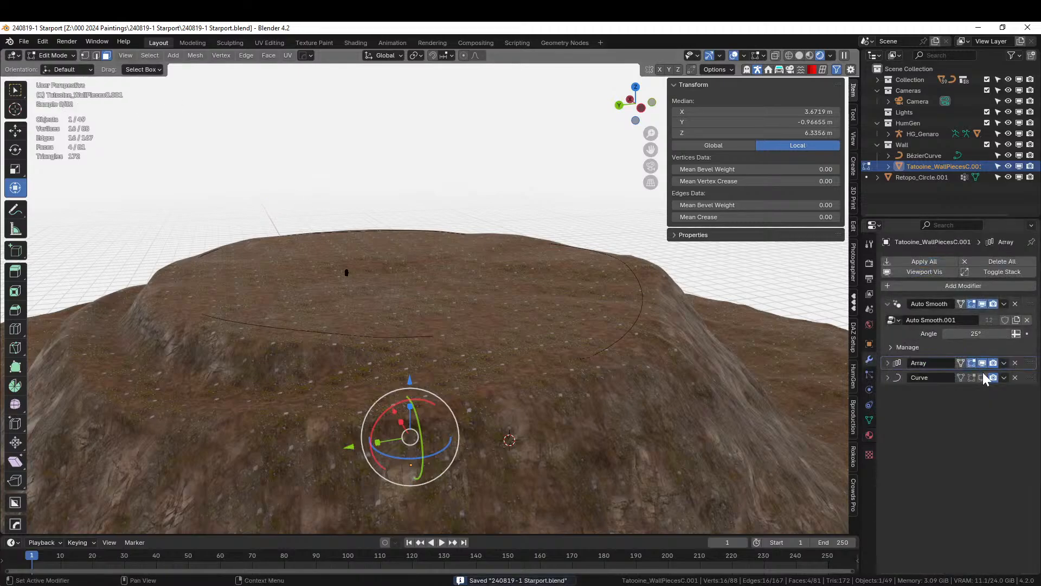
left_click(982, 376)
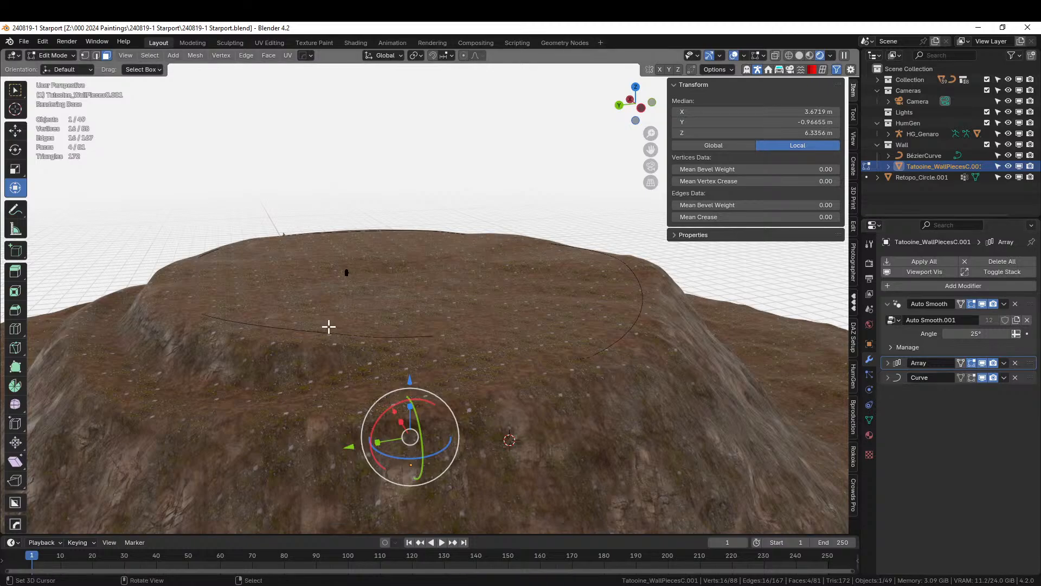
middle_click_drag(327, 325, 402, 312)
key("Tab")
scroll(351, 312, "up", 4)
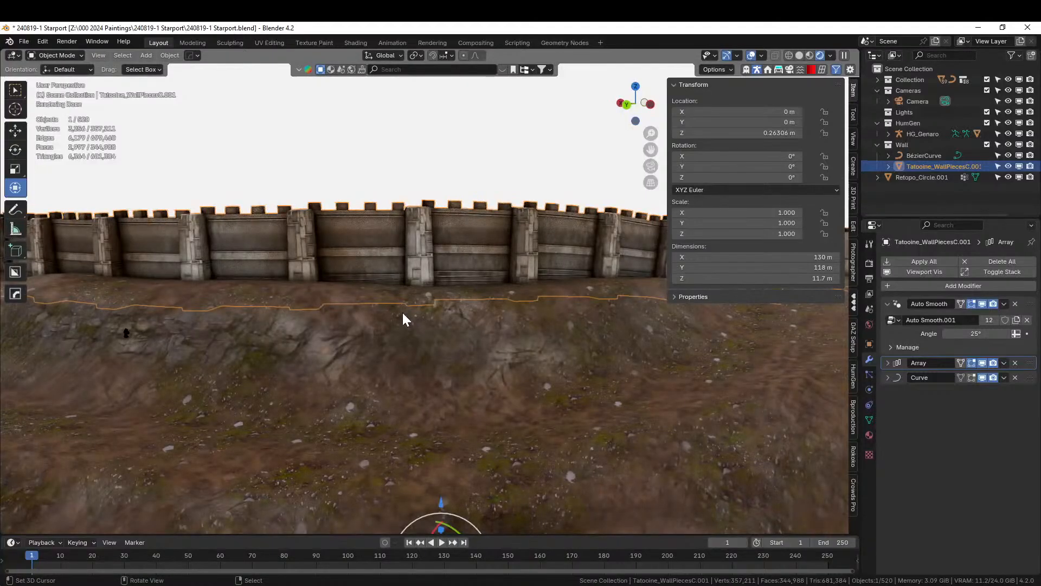
scroll(398, 271, "down", 8)
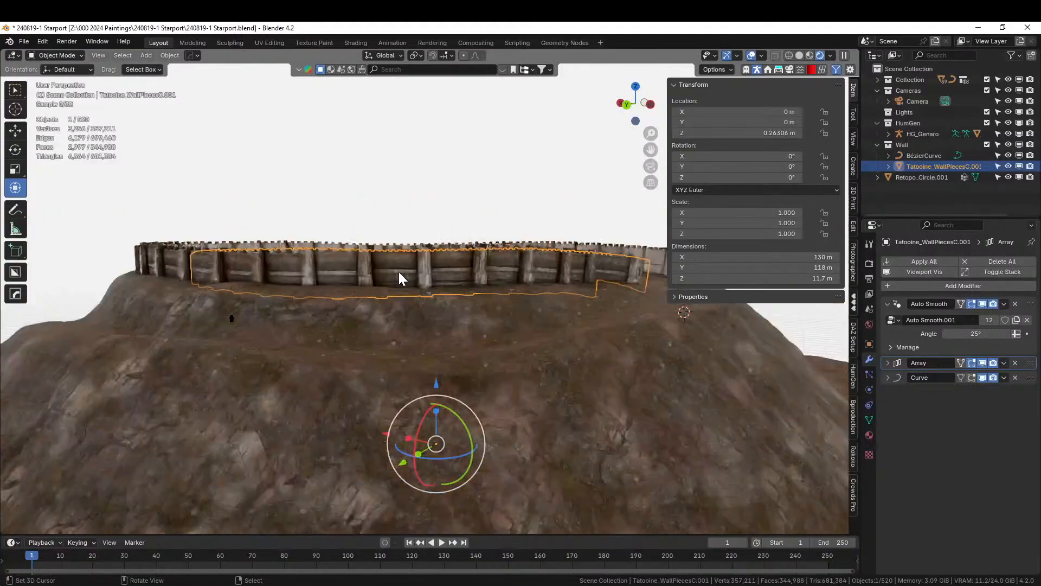
left_click(344, 167)
scroll(344, 167, "up", 3)
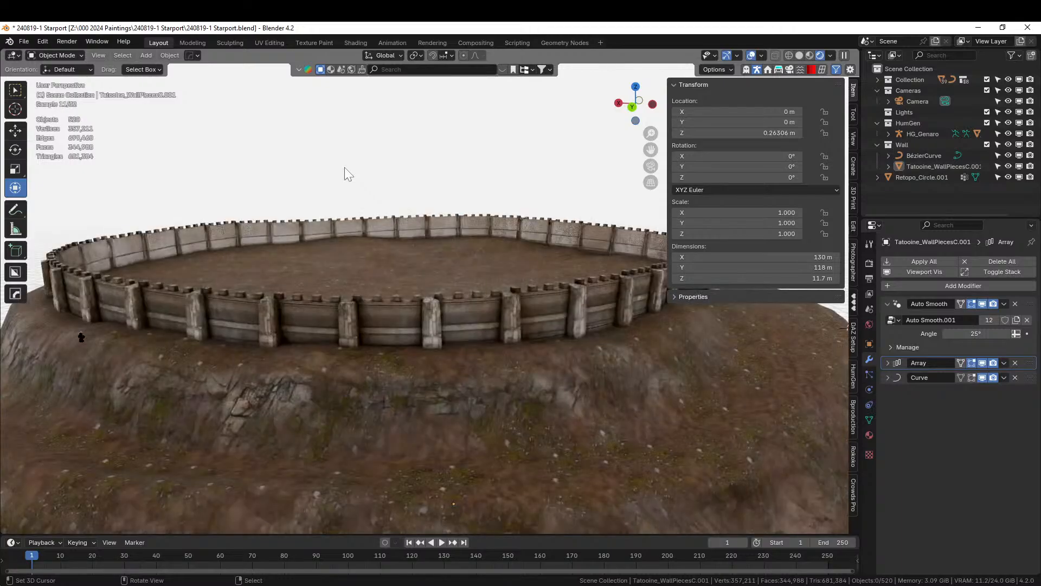
middle_click_drag(349, 167, 208, 182)
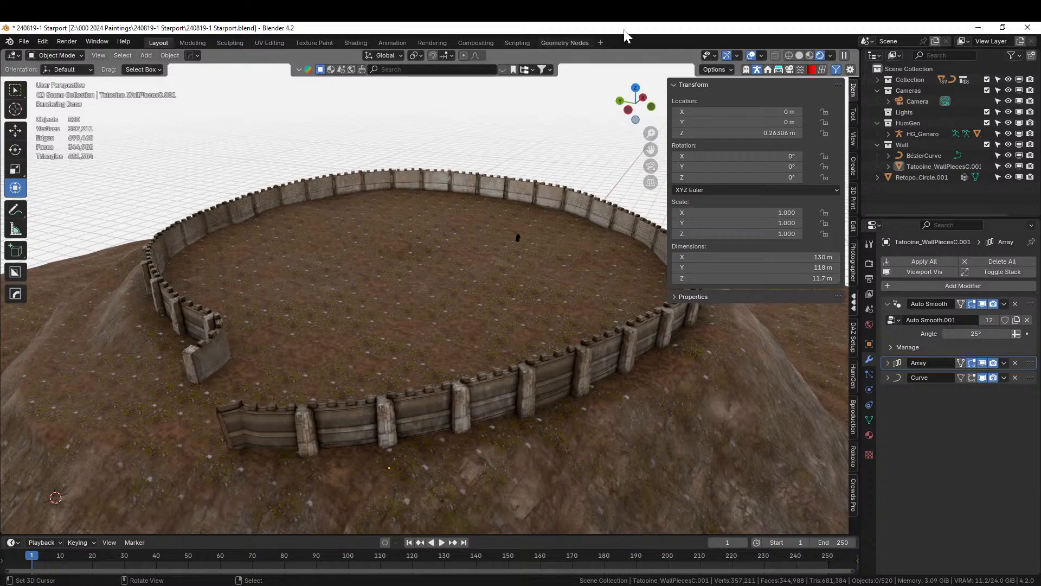
Switch the viewport to Solid shading and snap the 3D cursor to the world origin.
left_click(799, 56)
mouse_move(490, 171)
middle_mouse_down()
mouse_move(450, 272)
mouse_move(402, 281)
middle_mouse_up()
scroll(399, 280, "down", 6)
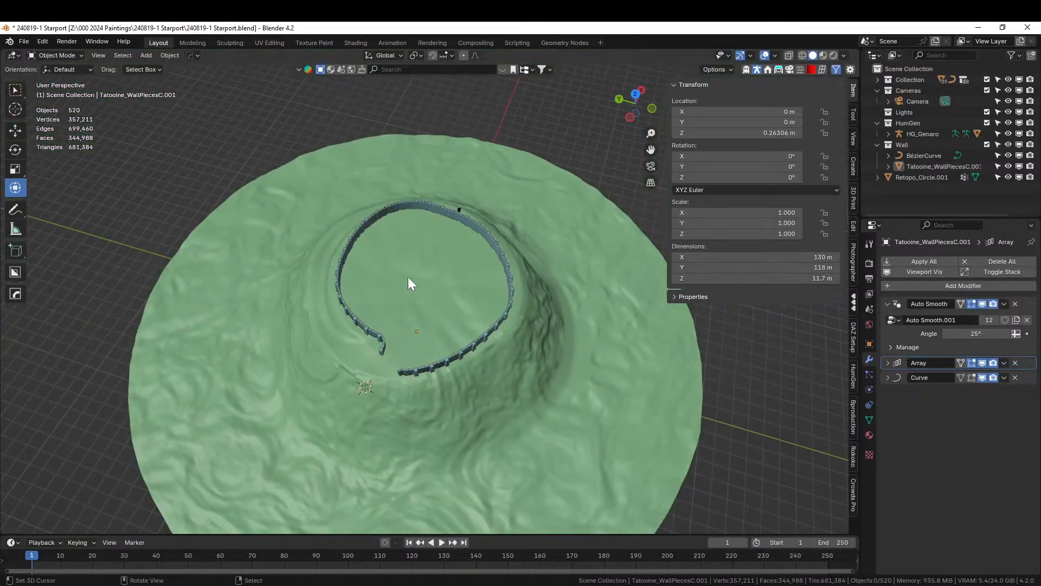
key("shift+s")
key("2")
Add a mesh cylinder at the 3D cursor and set its depth to 3 m.
key("shift+a")
mouse_move(482, 301)
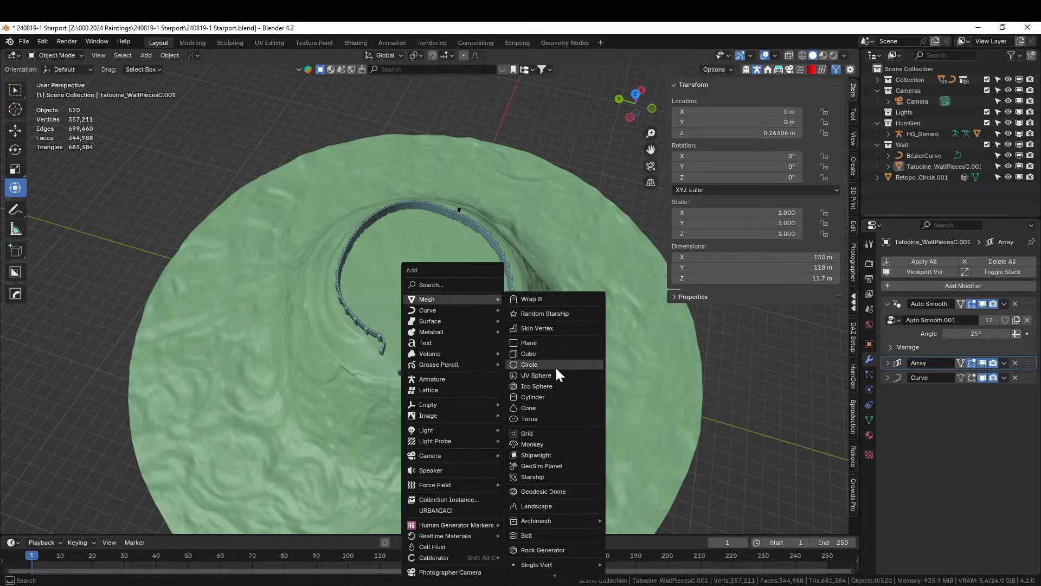
left_click(548, 398)
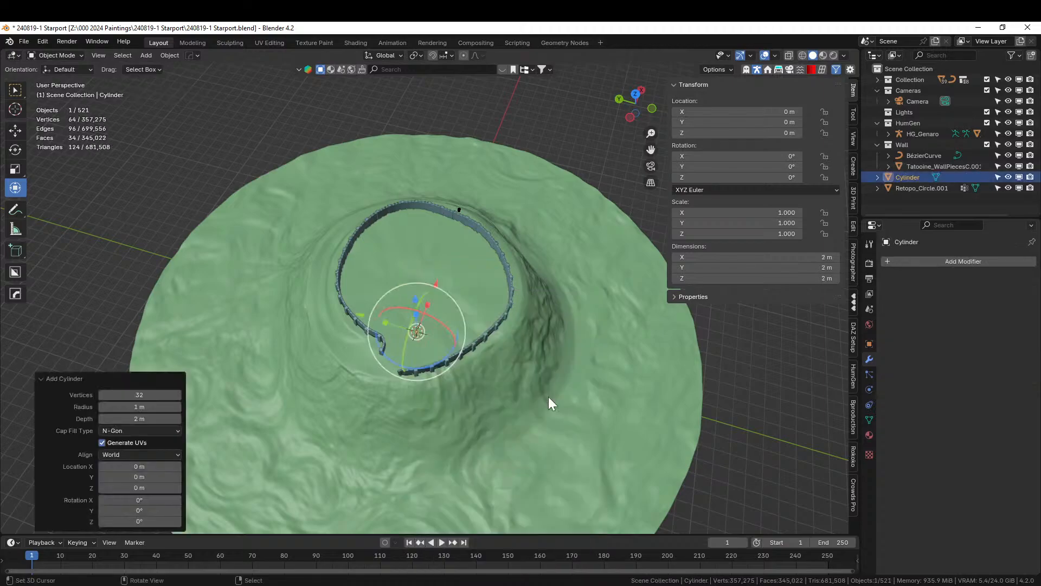
left_click(147, 422)
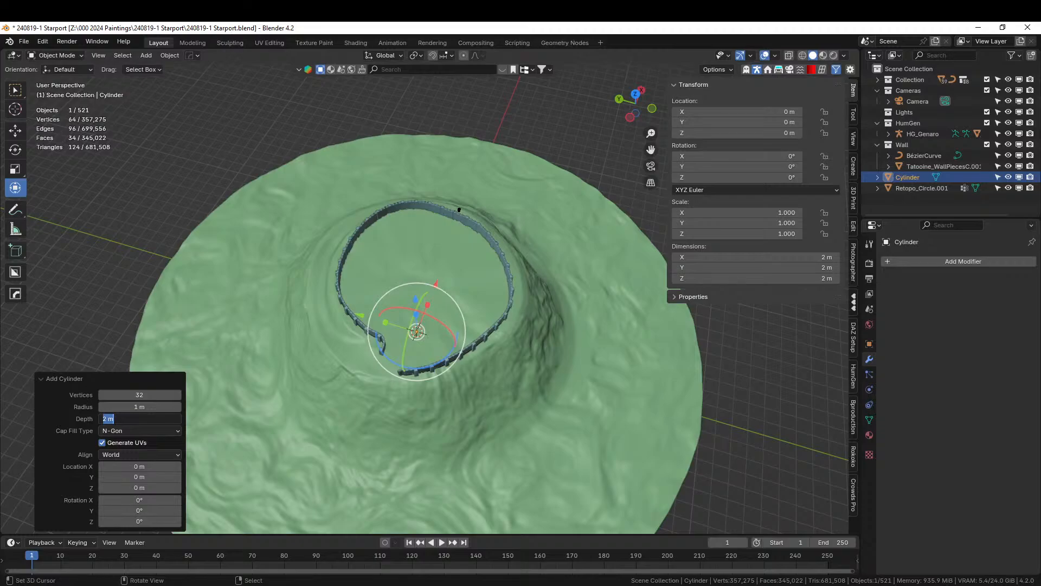
type("4")
key("Return")
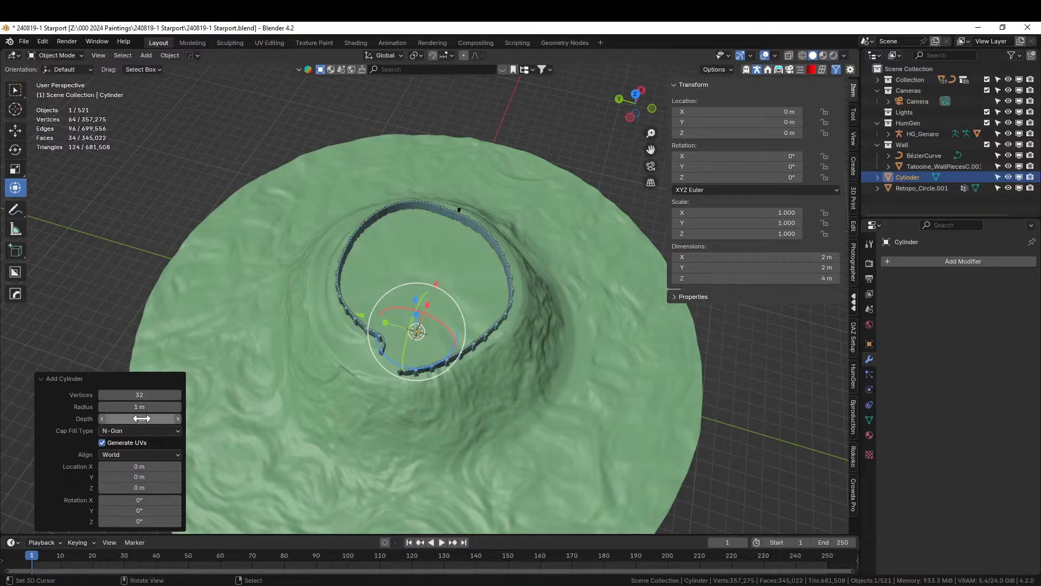
left_click(142, 419)
type("3")
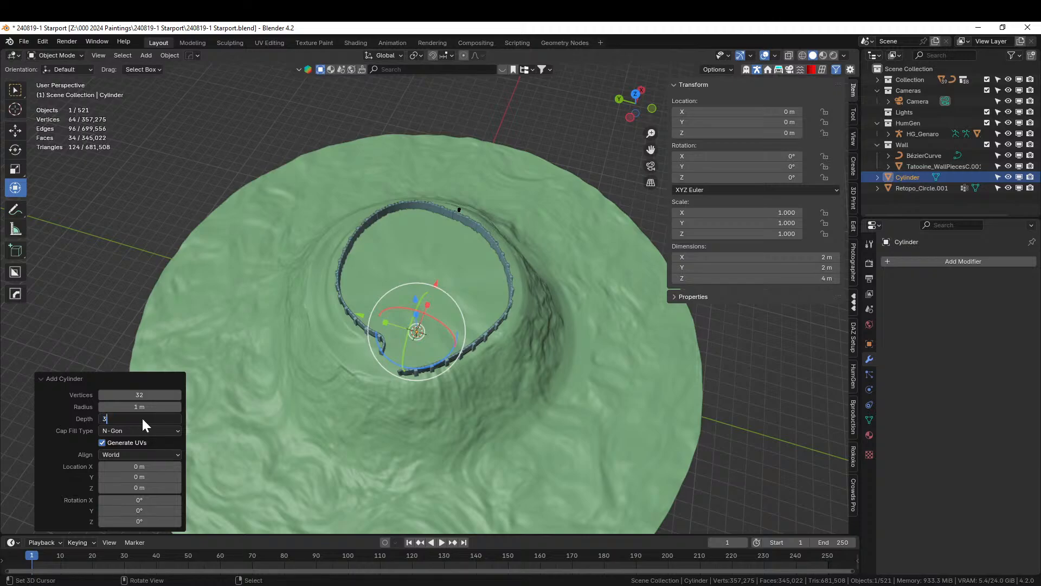
key("Return")
Try a cylinder radius of 50 m and compare it with the wall ring from the top view.
left_click(139, 406)
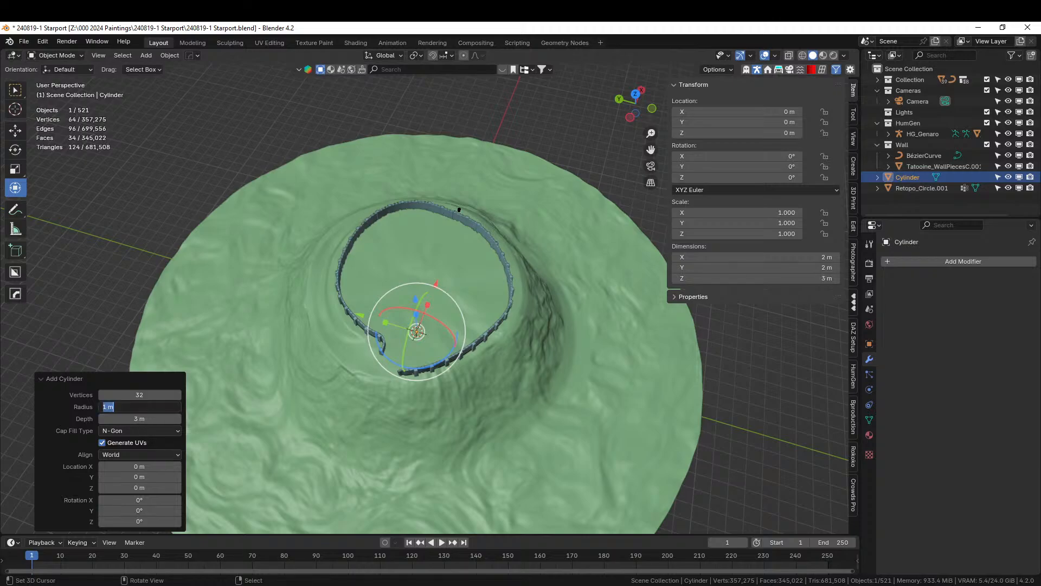
type("50")
key("Return")
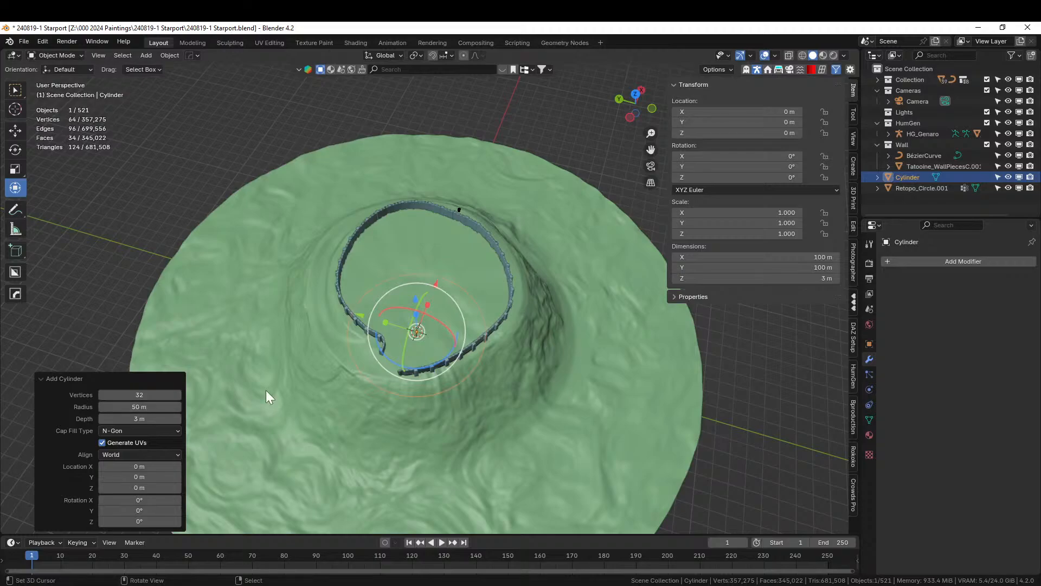
key("KP_7")
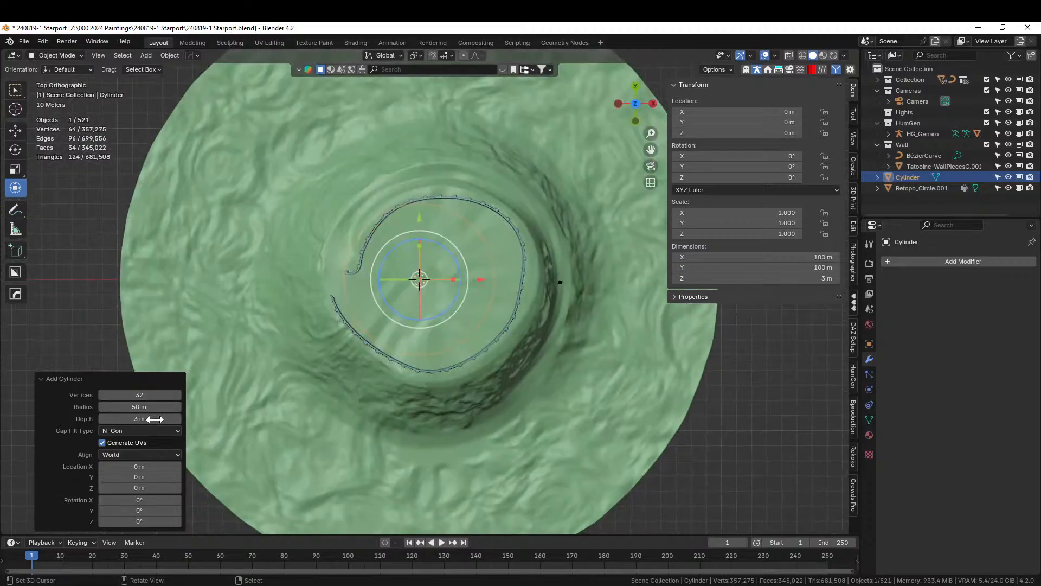
Set the cylinder's radius to 30 m.
left_click(139, 406)
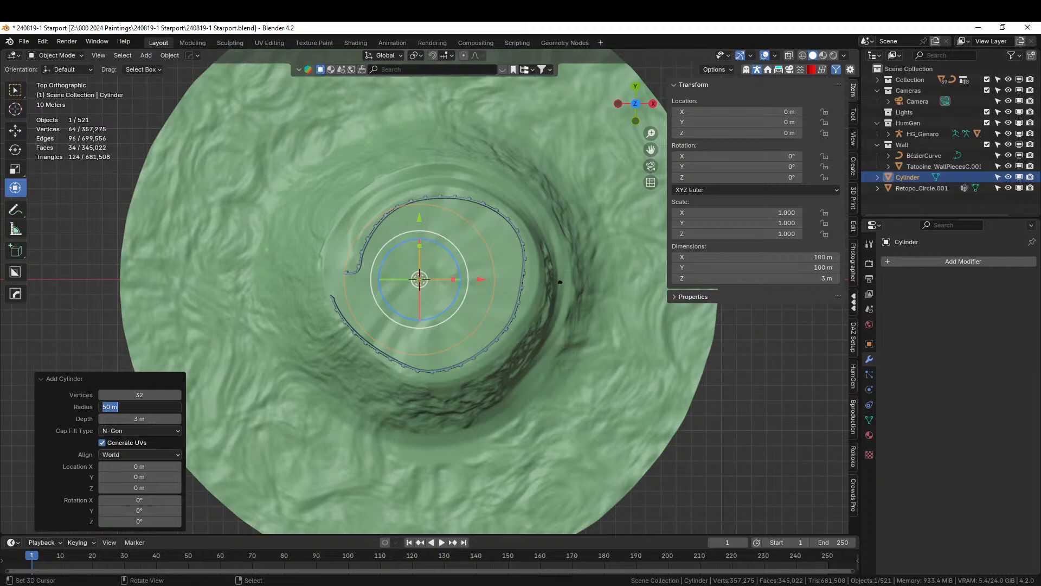
type("30")
key("Return")
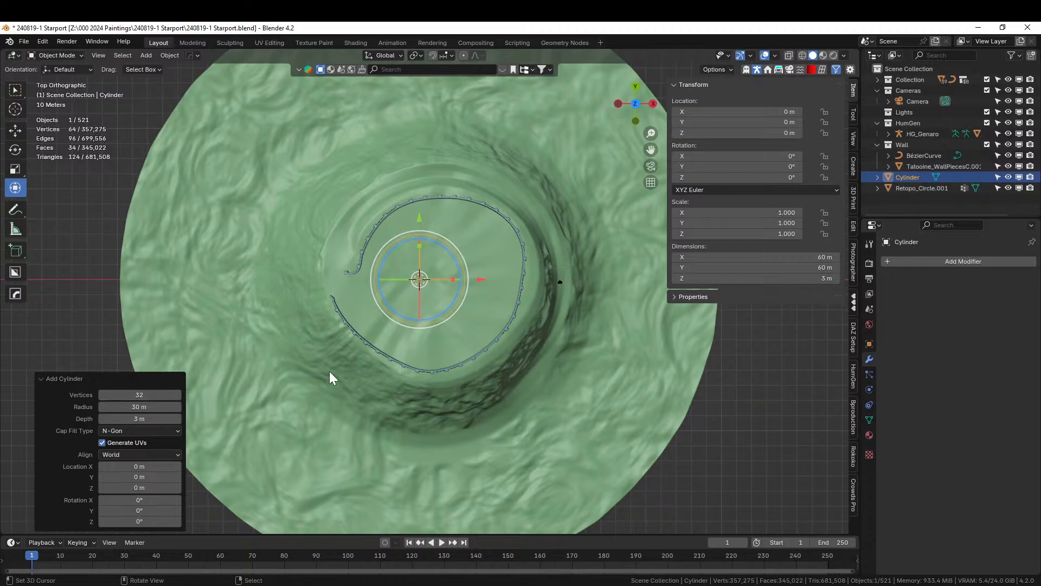
Raise the cylinder about 52.4 m onto the plateau and shift it within the wall ring to about X 13.85 m, Y -0.87 m.
middle_click_drag(336, 373, 460, 280)
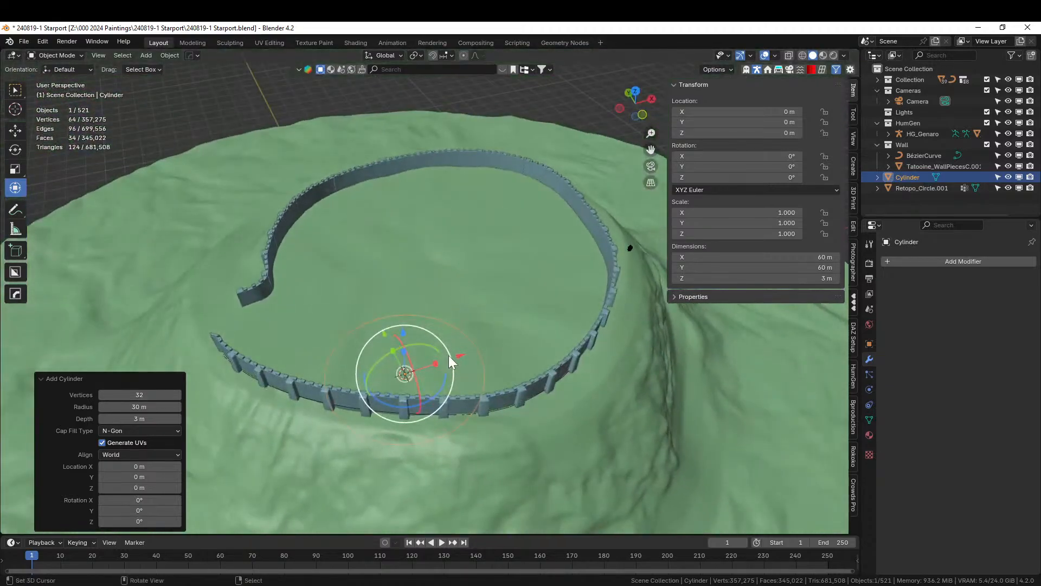
key("g")
key("z")
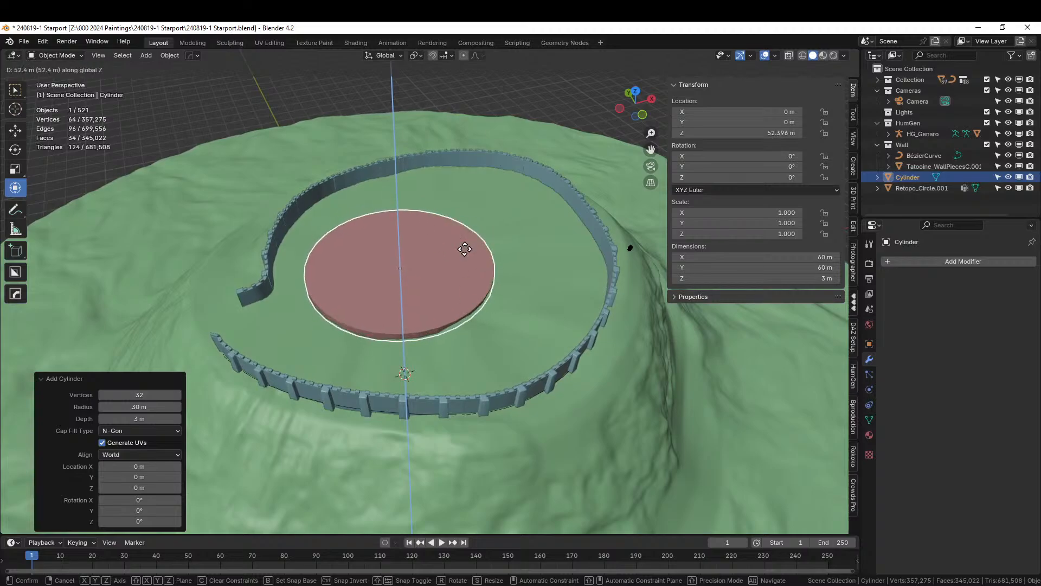
left_click(465, 249)
key("KP_7")
key("g")
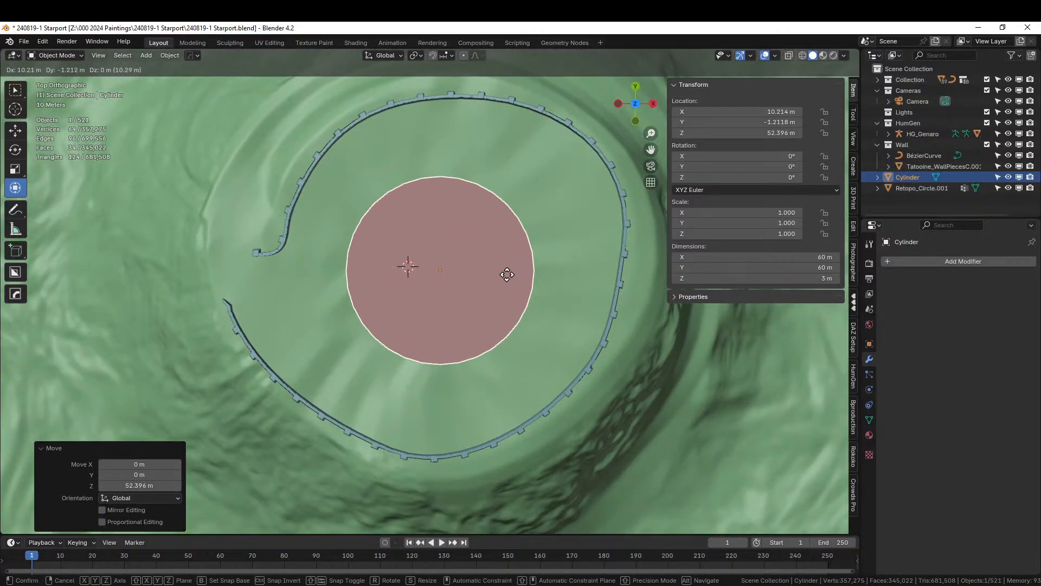
left_click(514, 272)
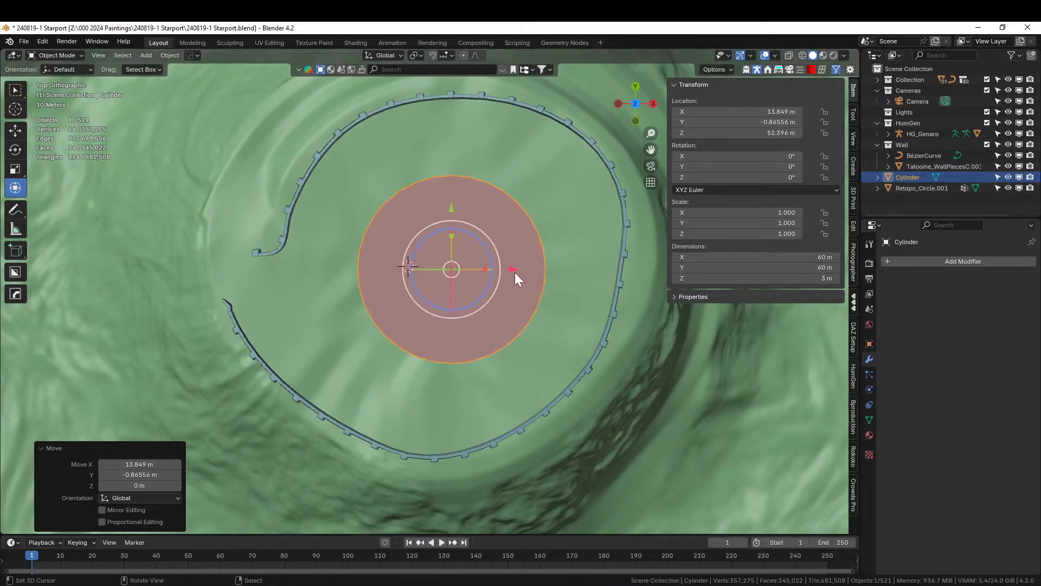
Scale the cylinder horizontally by about 1.17, keeping its height, to a diameter of about 70.1 m.
middle_click_drag(515, 273, 577, 177)
scroll(505, 222, "up", 5)
middle_click_drag(505, 222, 432, 312)
scroll(432, 312, "down", 4)
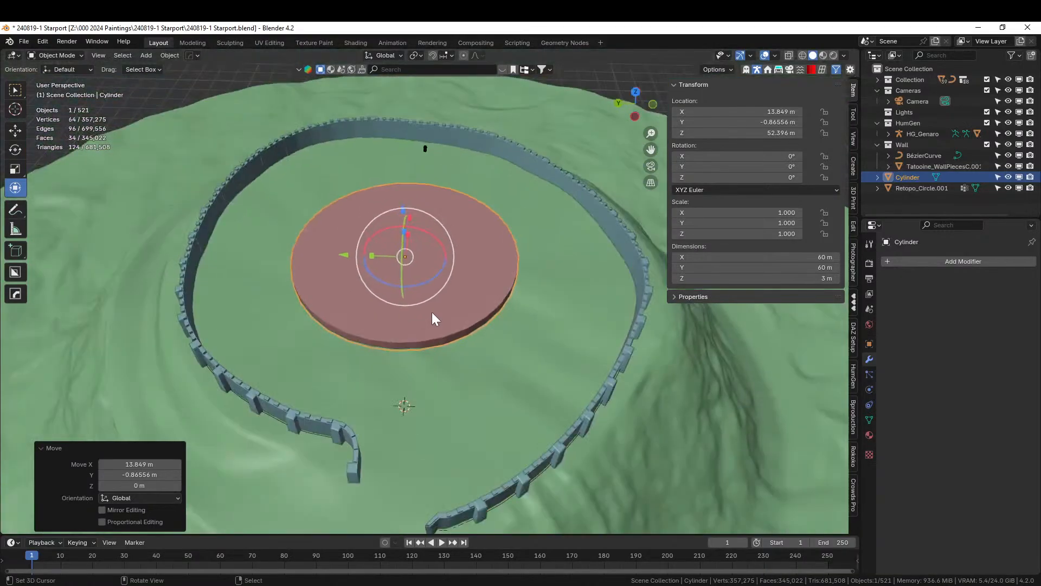
key("KP_7")
key("KP_Decimal")
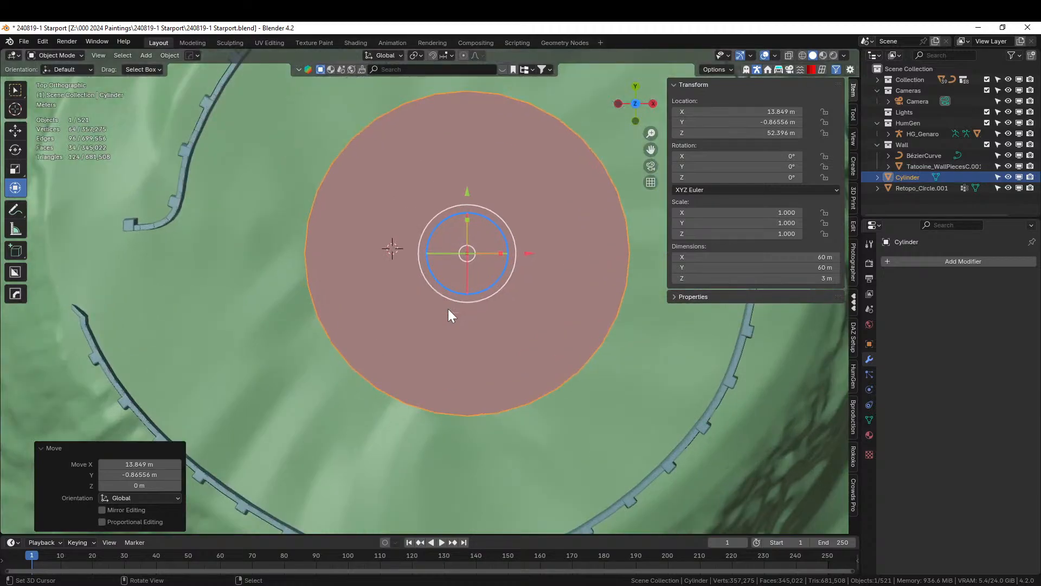
key("s")
key("shift+z")
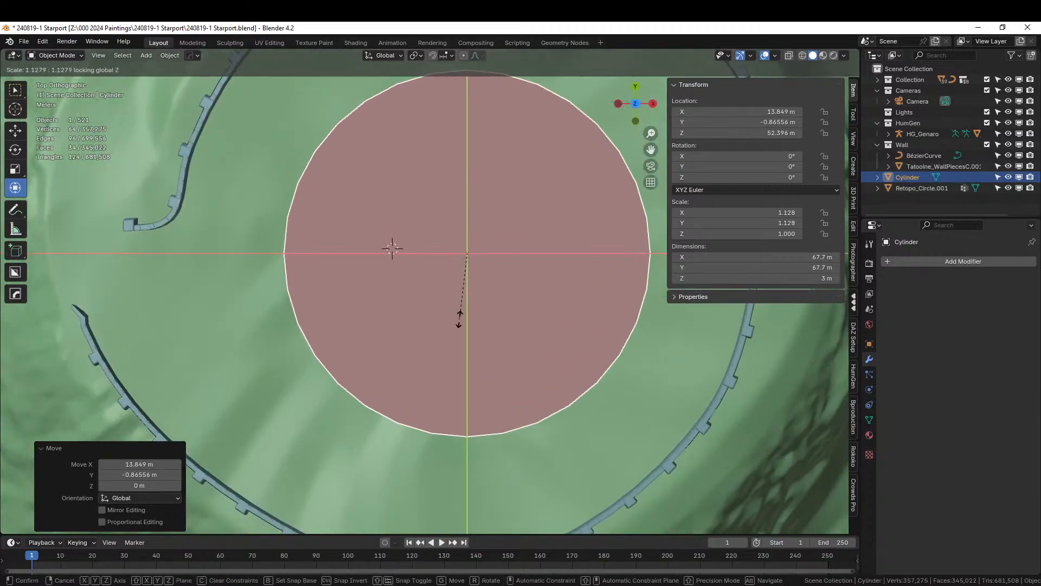
left_click(462, 322)
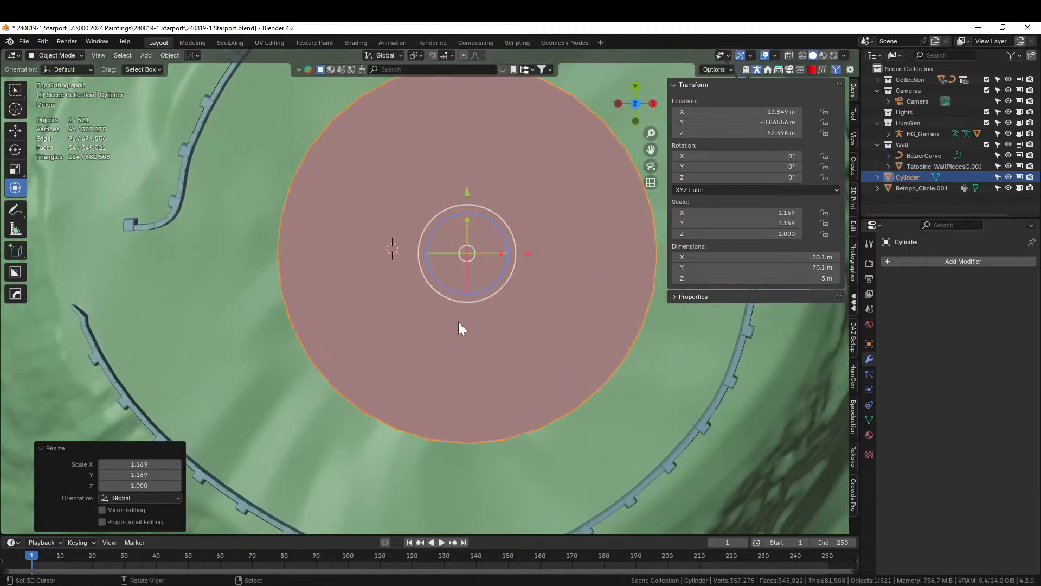
Apply the rotation and scale of the widened cylinder.
middle_click_drag(458, 321, 434, 328)
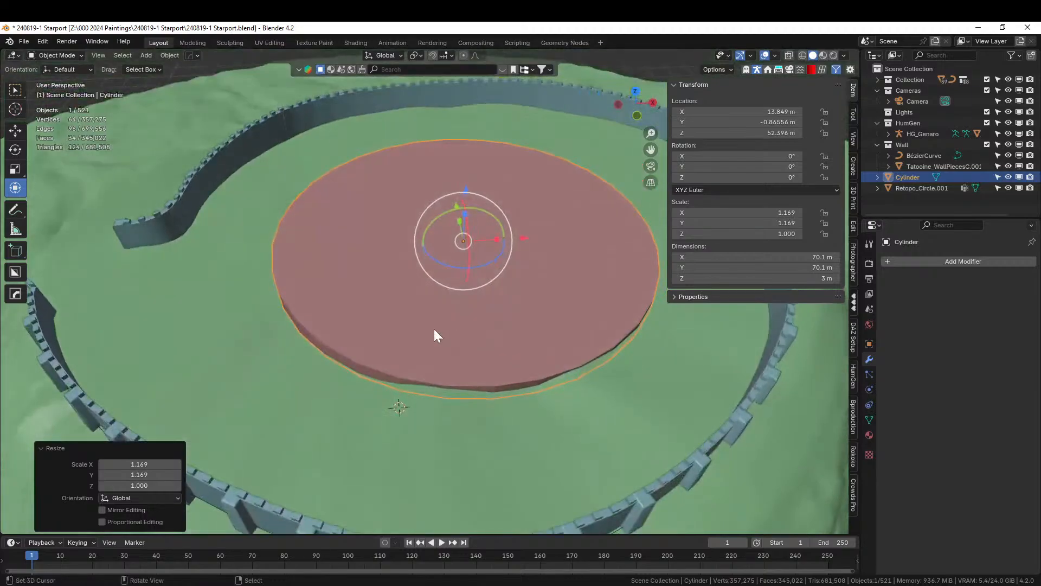
key("alt+a")
left_click(400, 303)
key("ctrl+a")
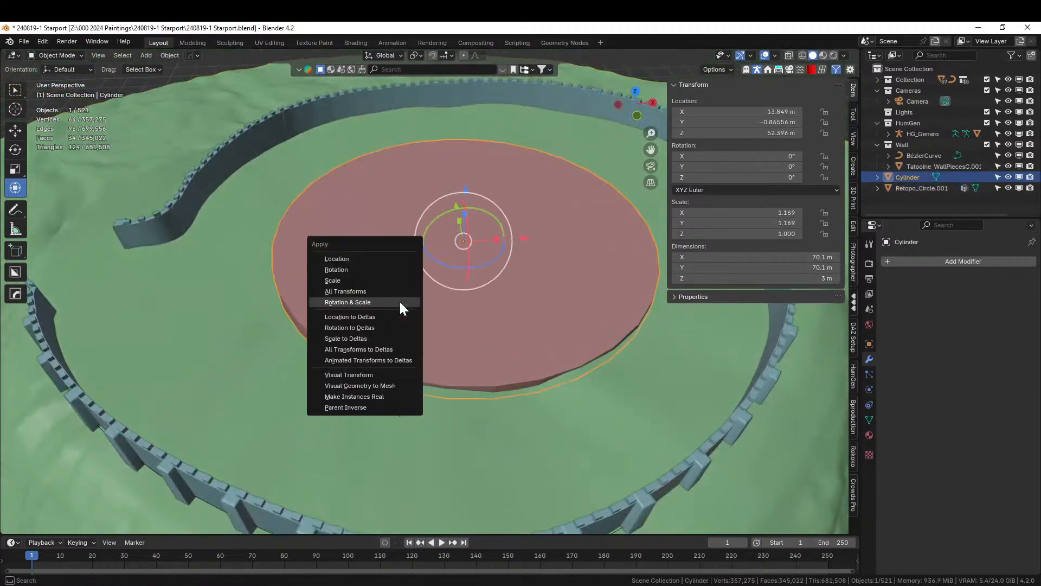
left_click(400, 303)
Inset the cylinder's top face by 3 m and extrude the inner face upward 3 m.
key("Tab")
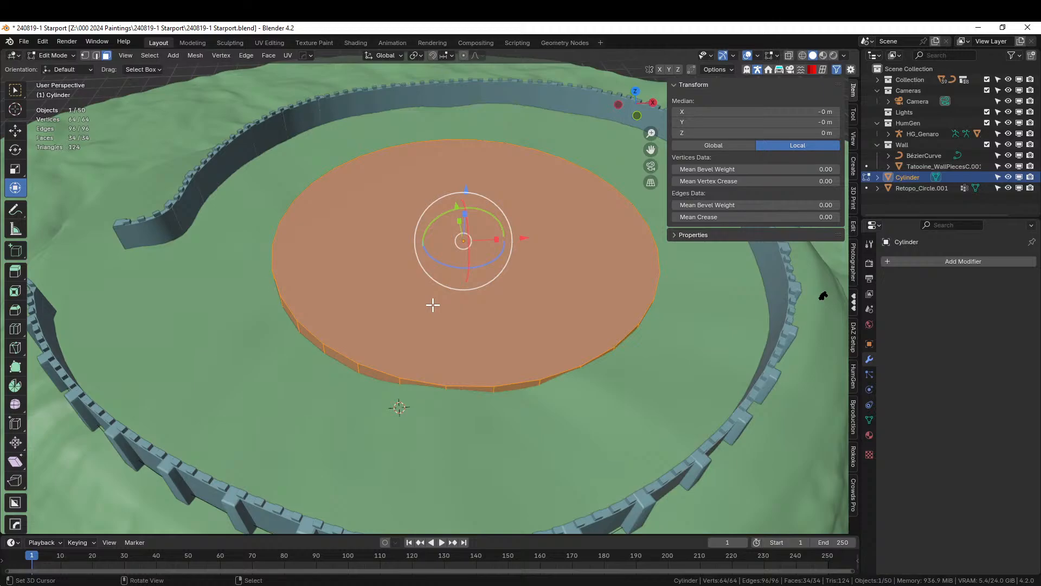
key("i")
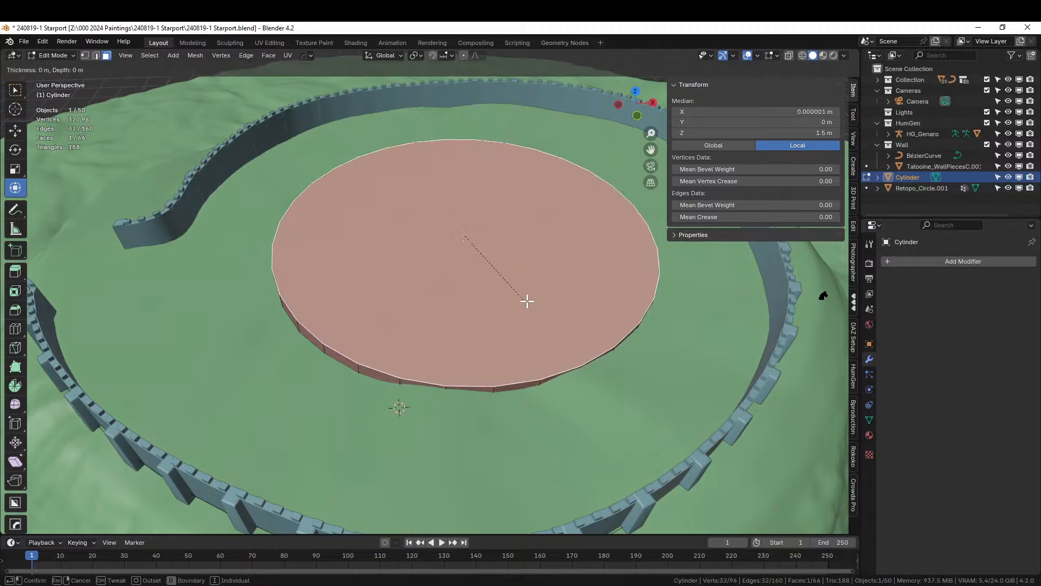
left_click(501, 280)
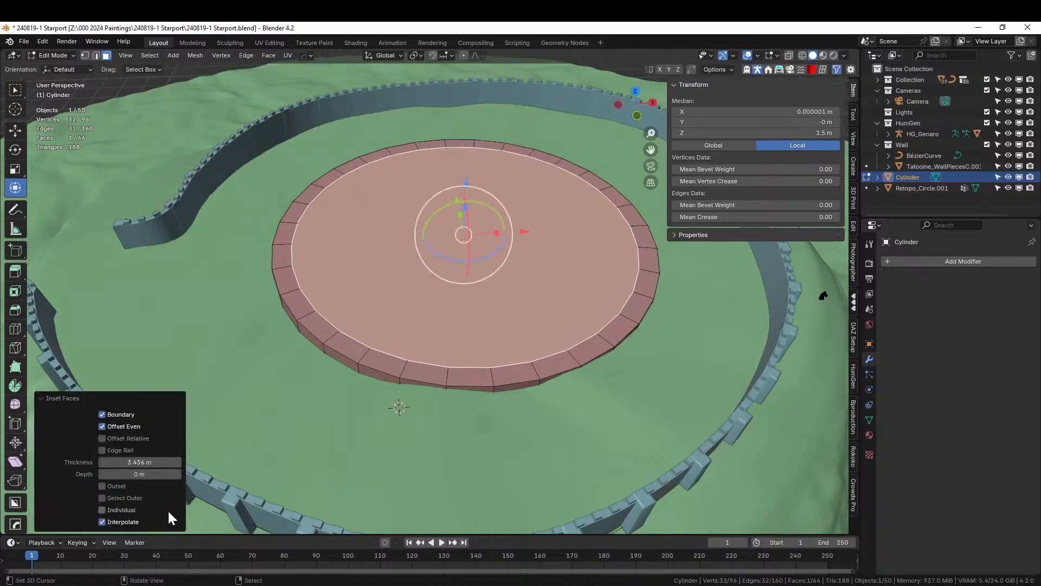
left_click(140, 462)
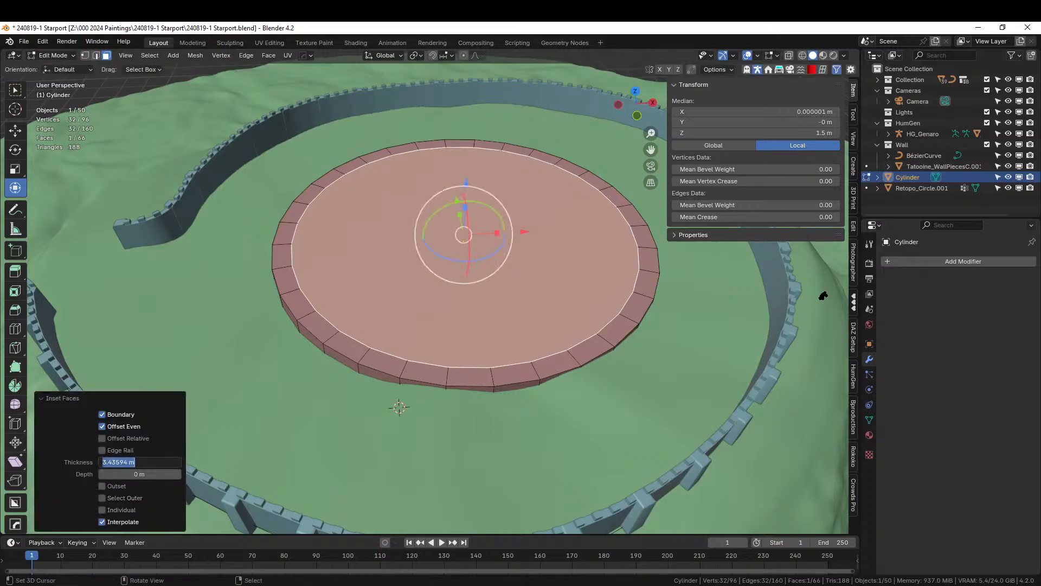
key("Return")
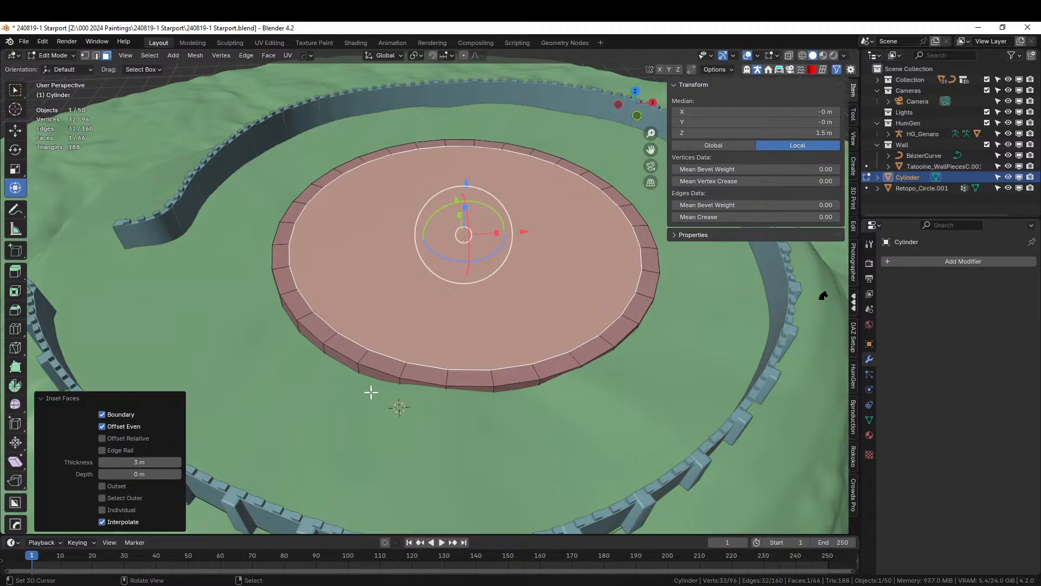
middle_click_drag(392, 413, 416, 369)
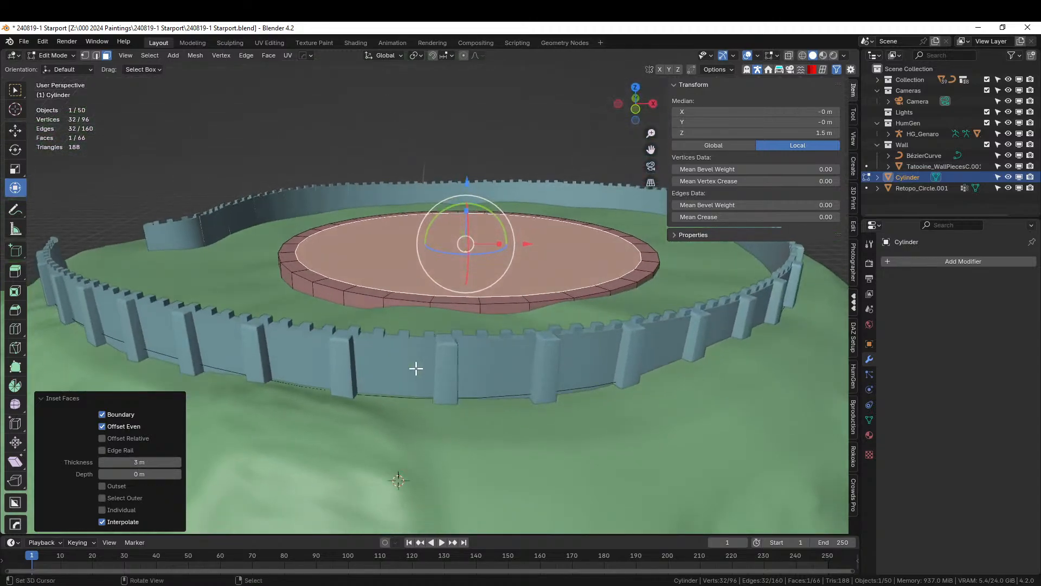
key("e")
key("3")
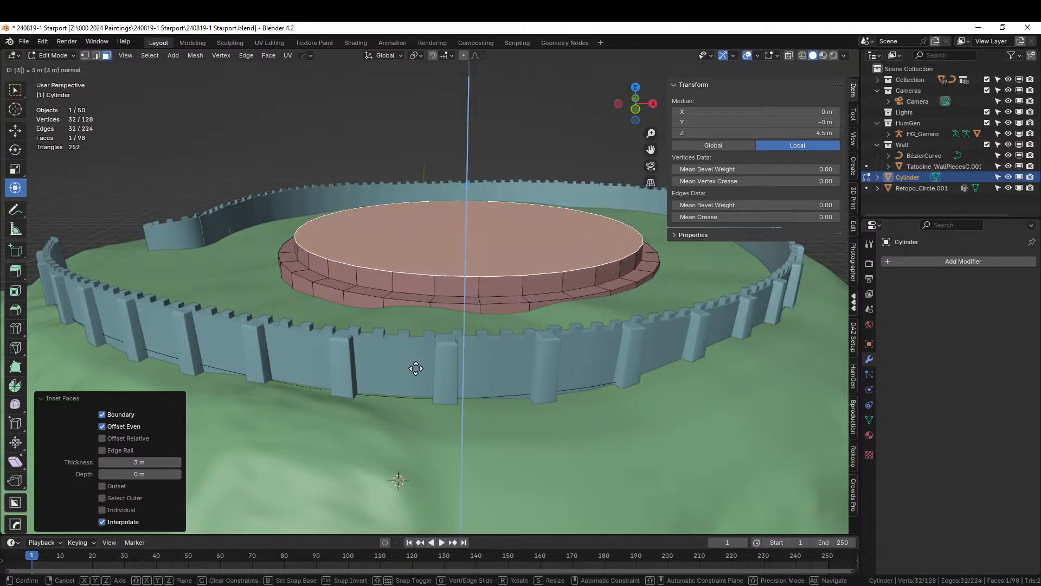
key("Return")
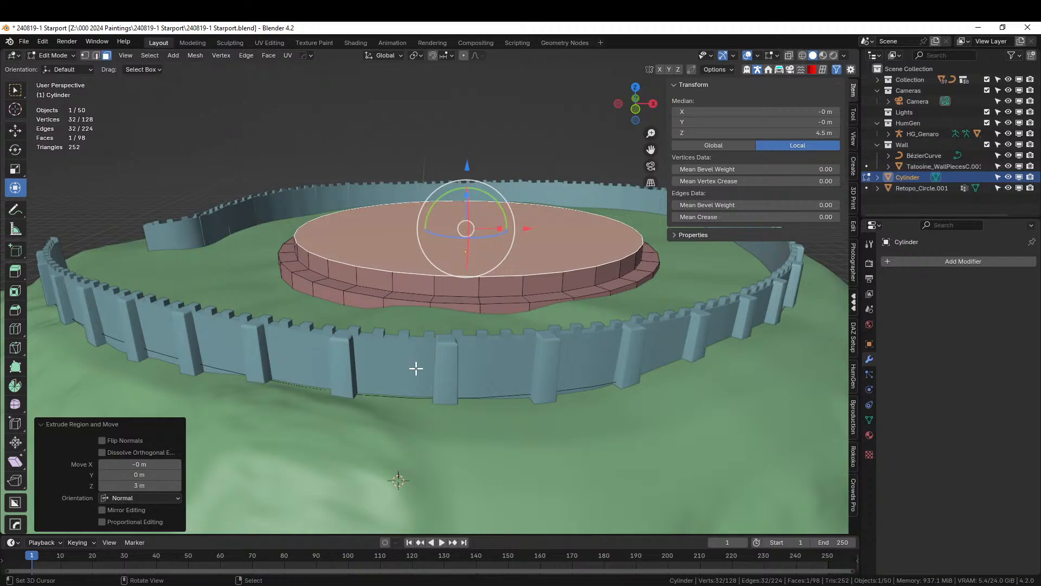
Extrude the top face upward 5 m and scale it by about 1.096 to flare that section outward.
key("e")
key("5")
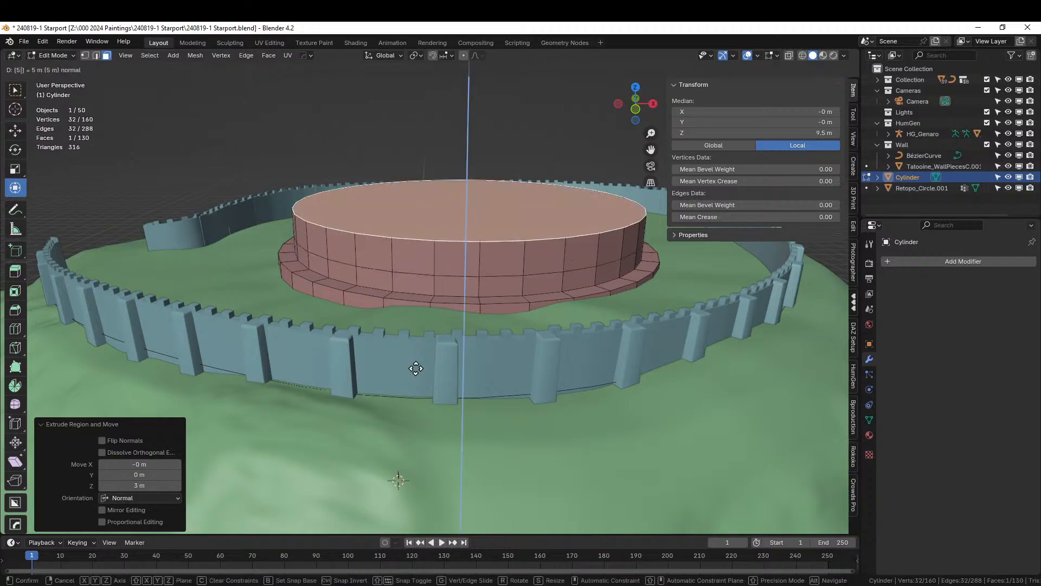
key("Return")
key("s")
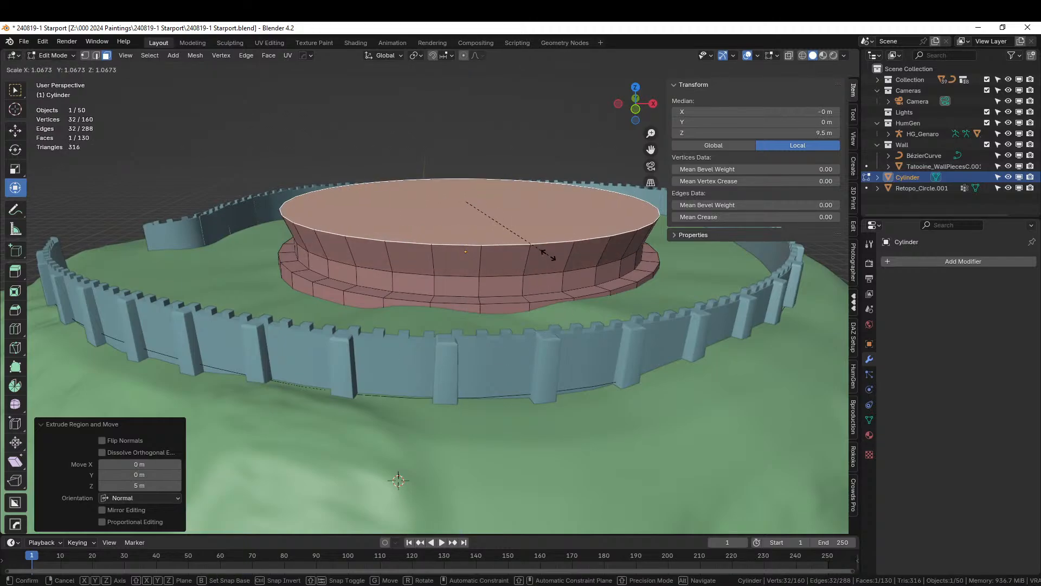
left_click(550, 255)
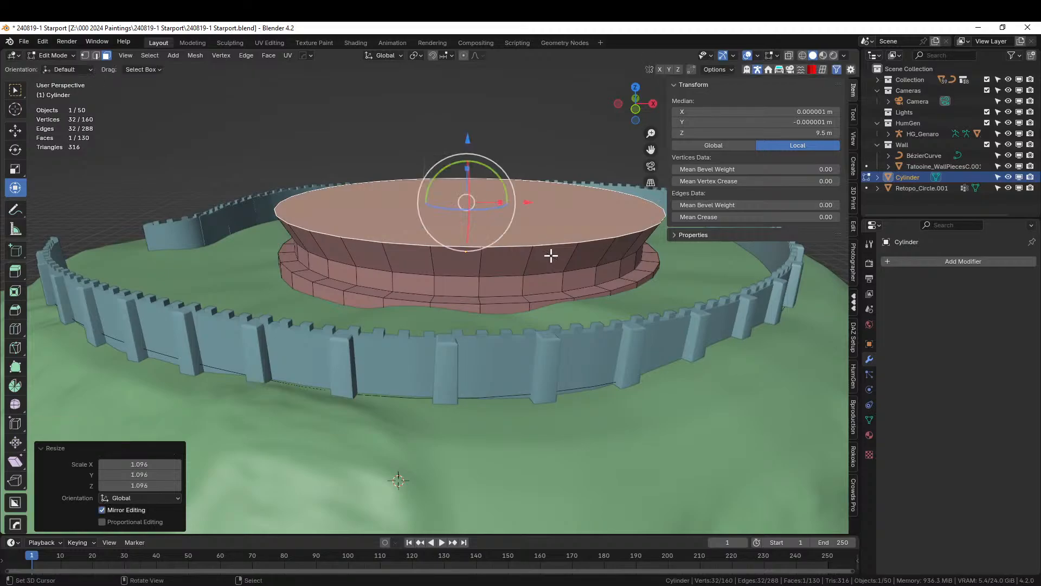
Extrude the flared top face upward 3 m and inset it by about 9.5 m.
key("e")
key("3")
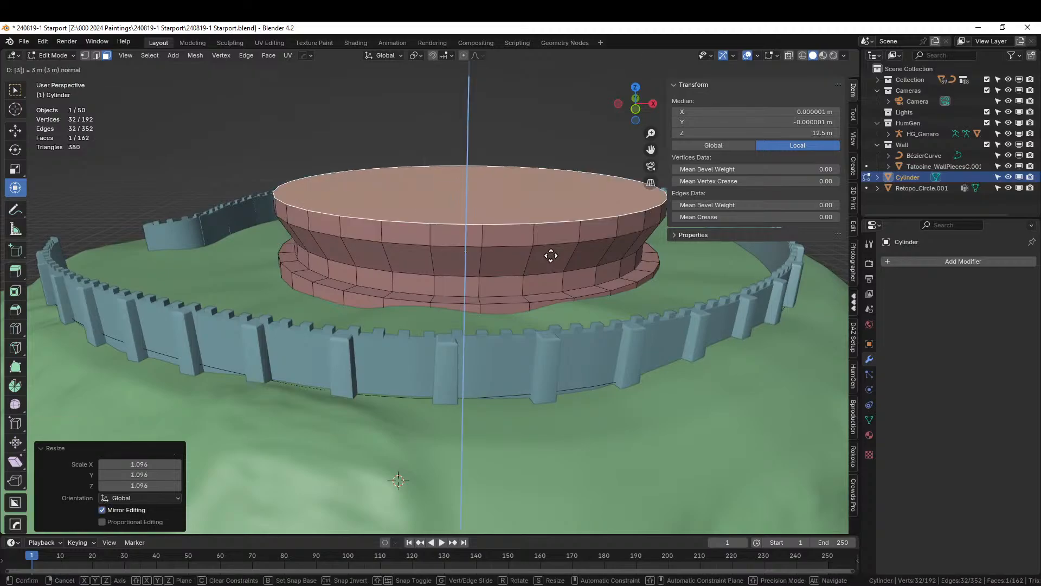
key("Return")
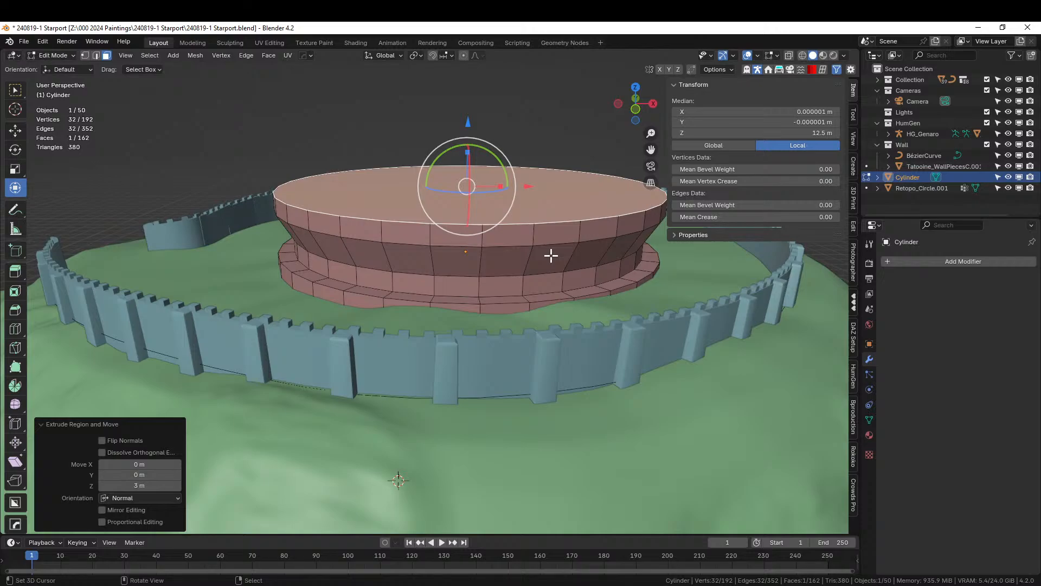
middle_click_drag(533, 244, 480, 261)
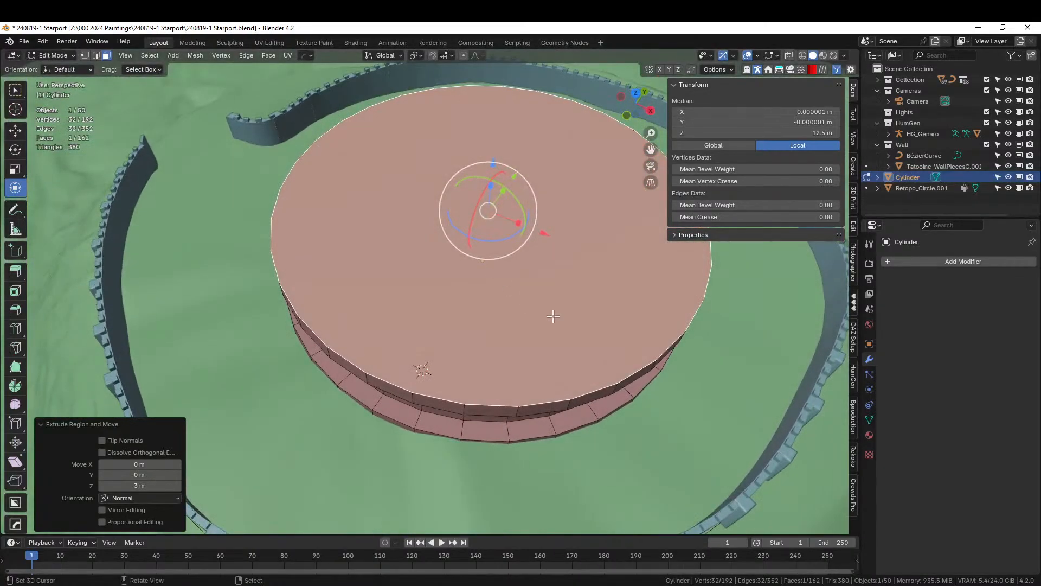
key("i")
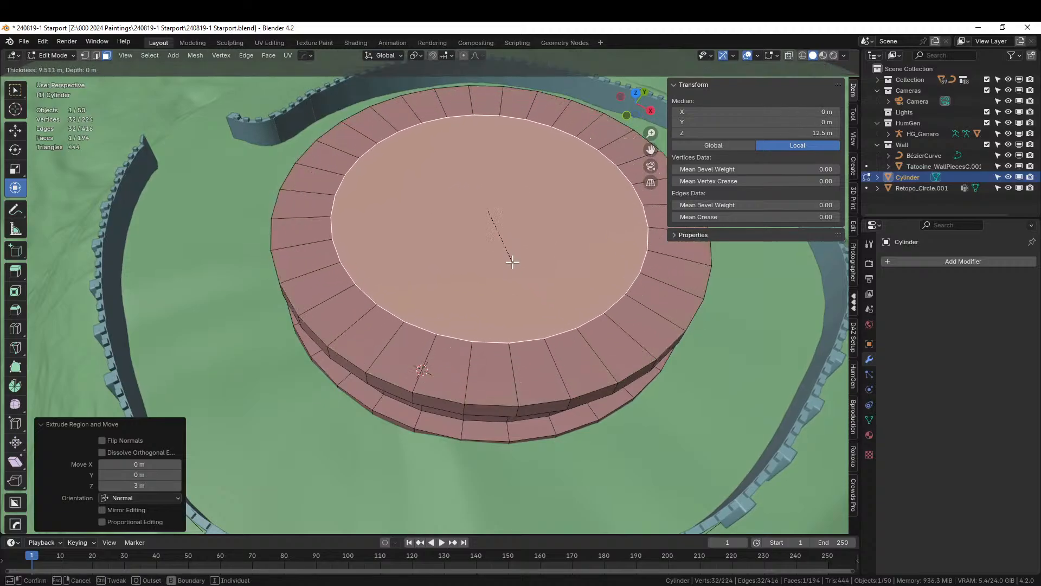
left_click(513, 262)
middle_click_drag(464, 260, 469, 310)
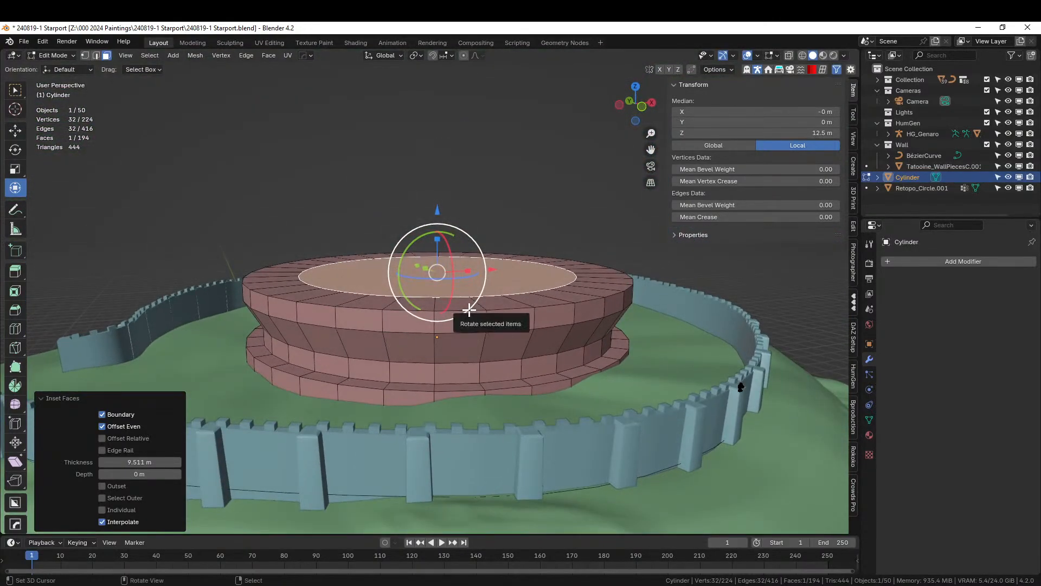
type("e")
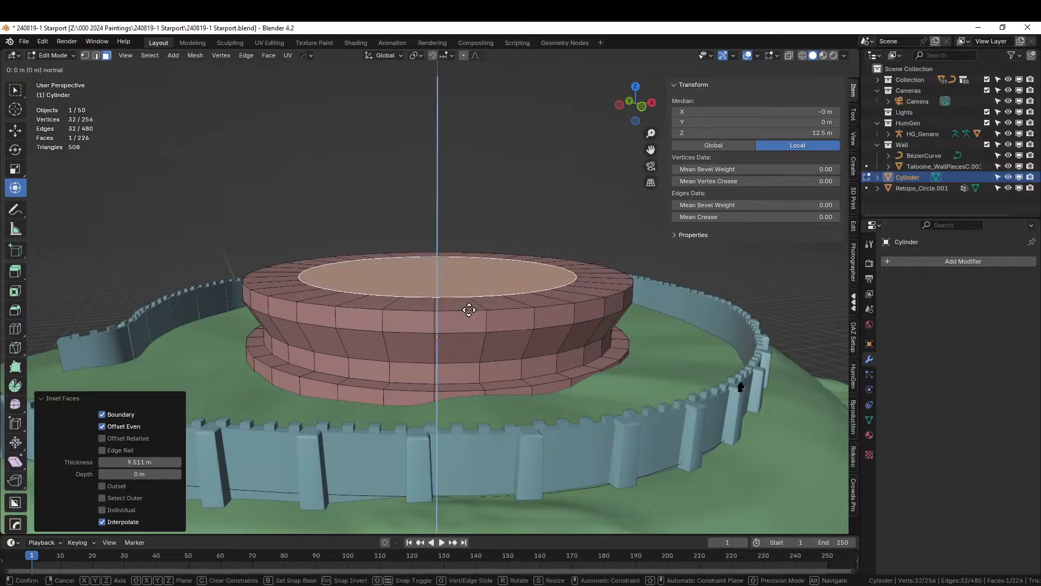
type("5")
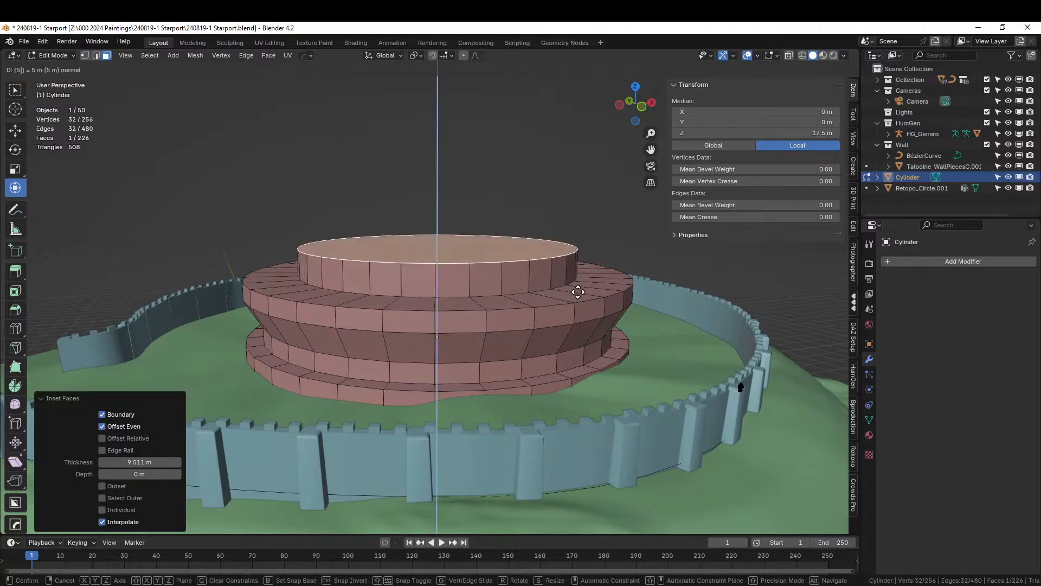
type("s")
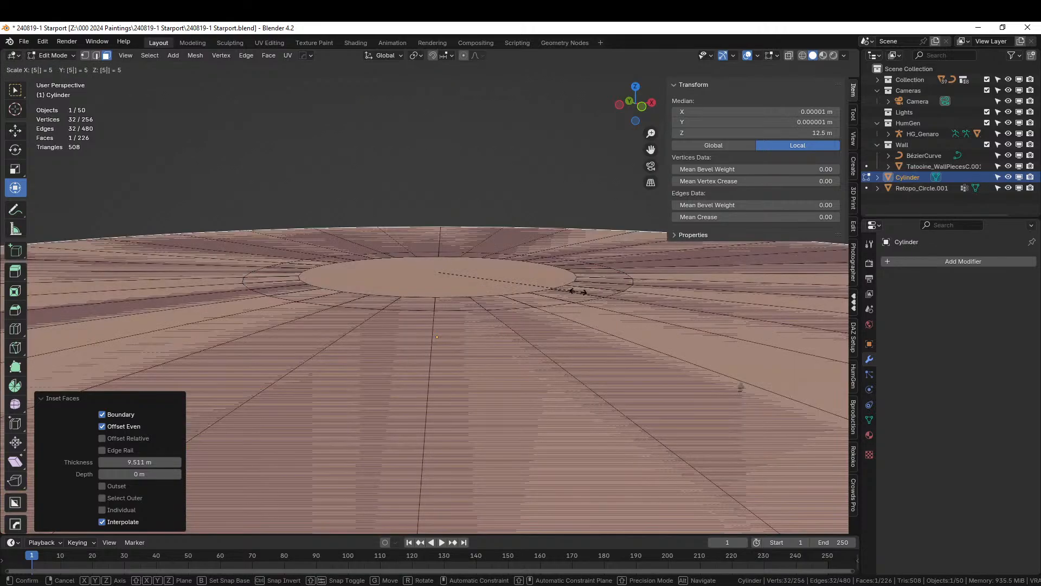
key("Escape")
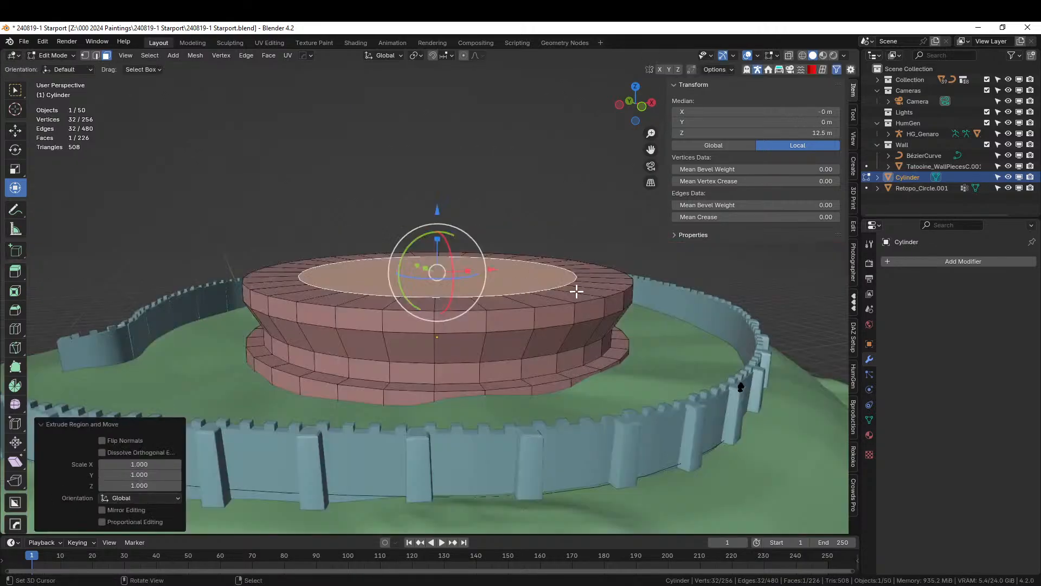
Extrude the inner top face upward 5 m and scale it by about 0.947 to taper the upper tier inward.
type("e5")
key("Return")
key("s")
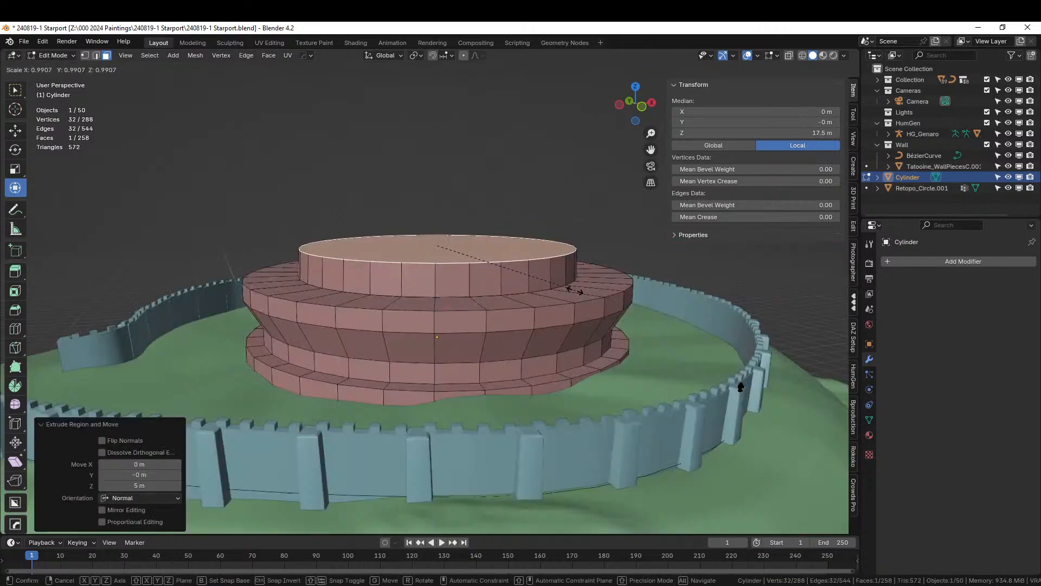
left_click(569, 287)
type("e5")
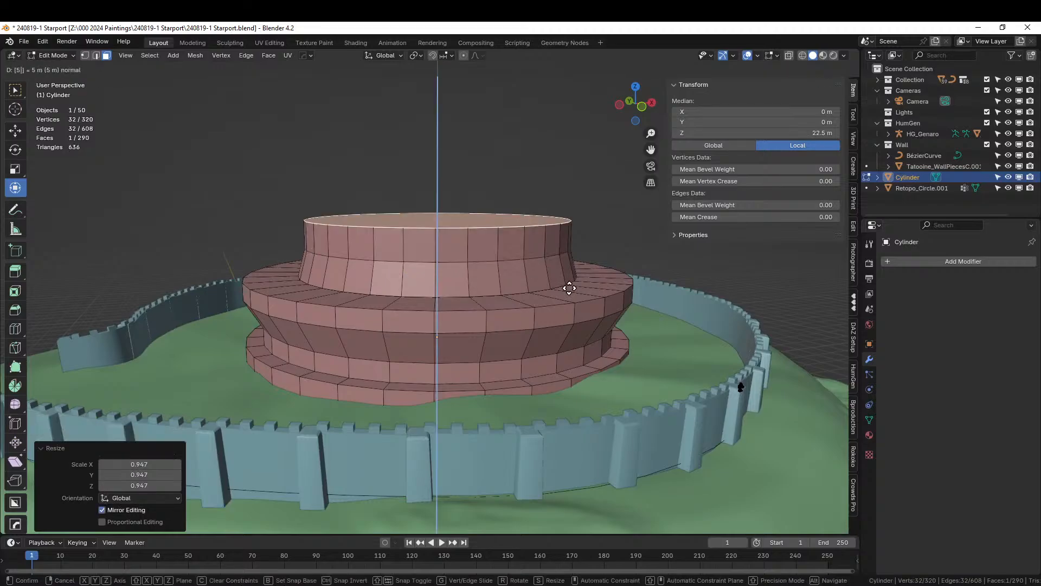
key("Escape")
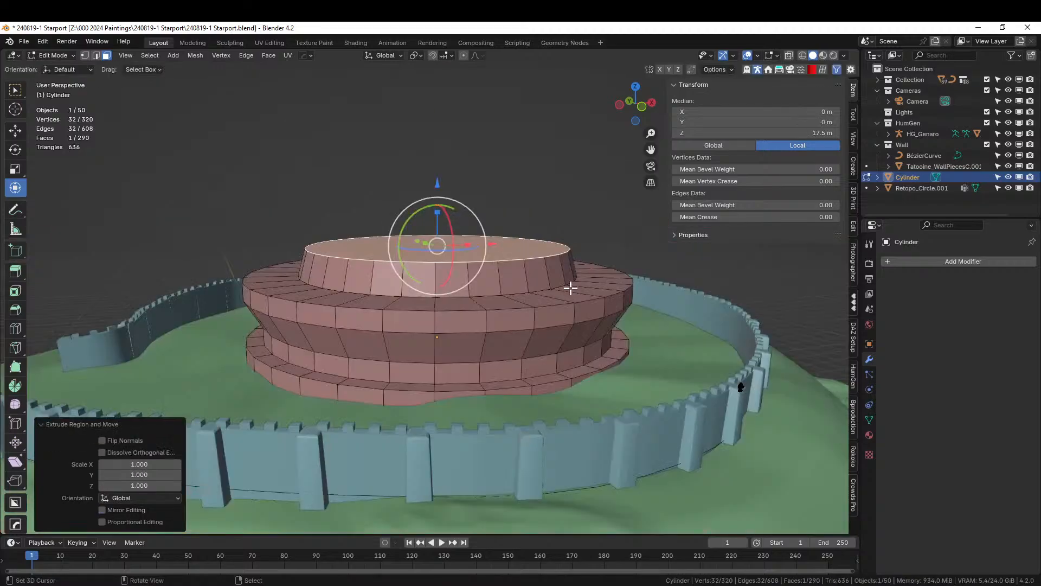
key("s")
key("Escape")
Extrude the tapered top face upward 5 m and scale it by about 1.066 to flare it outward.
type("e5")
key("Return")
key("s")
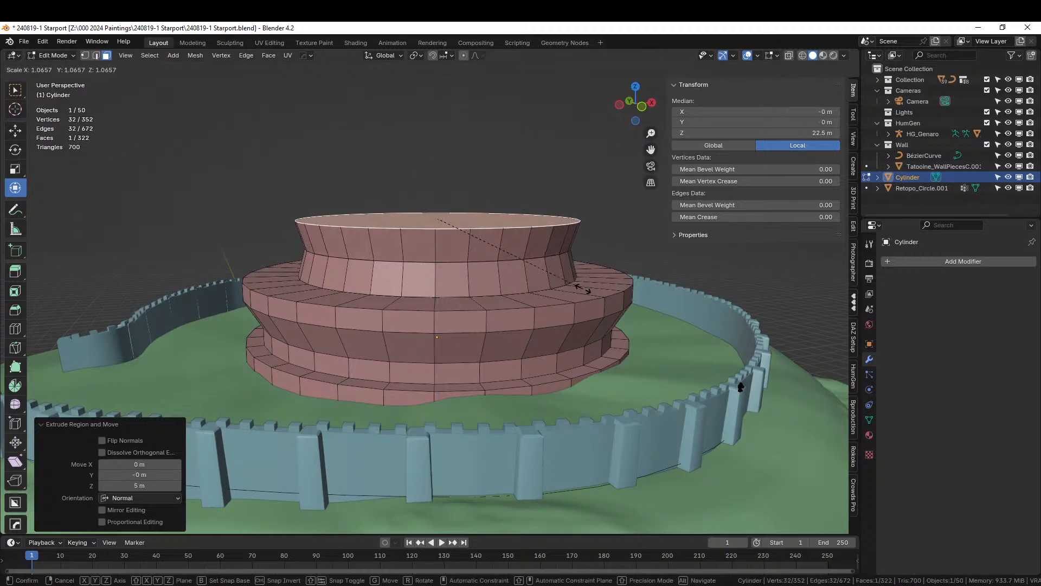
left_click(582, 289)
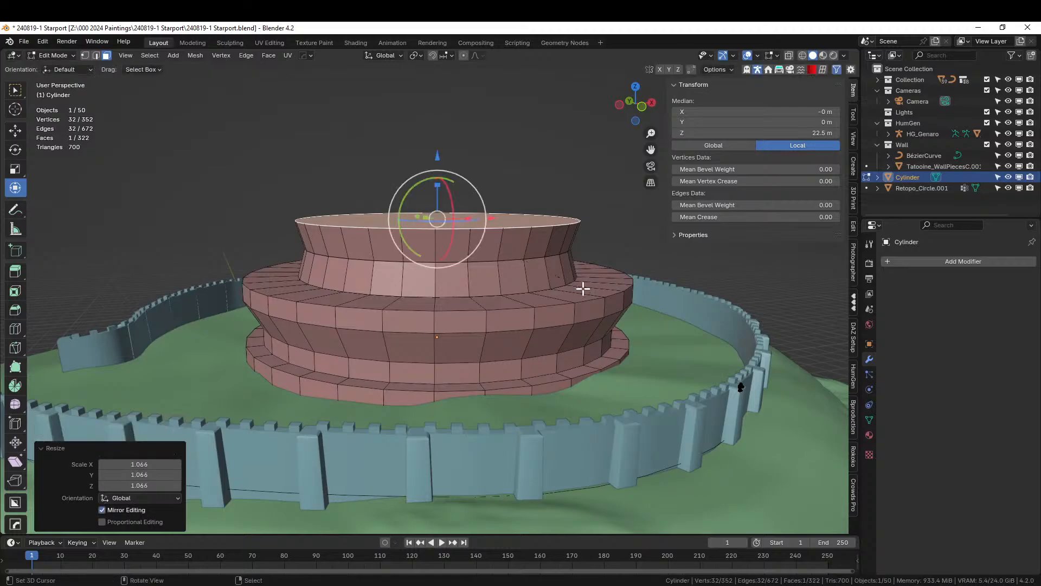
Extrude the upper tier's flared top face straight up 5 m.
type("e")
type("5")
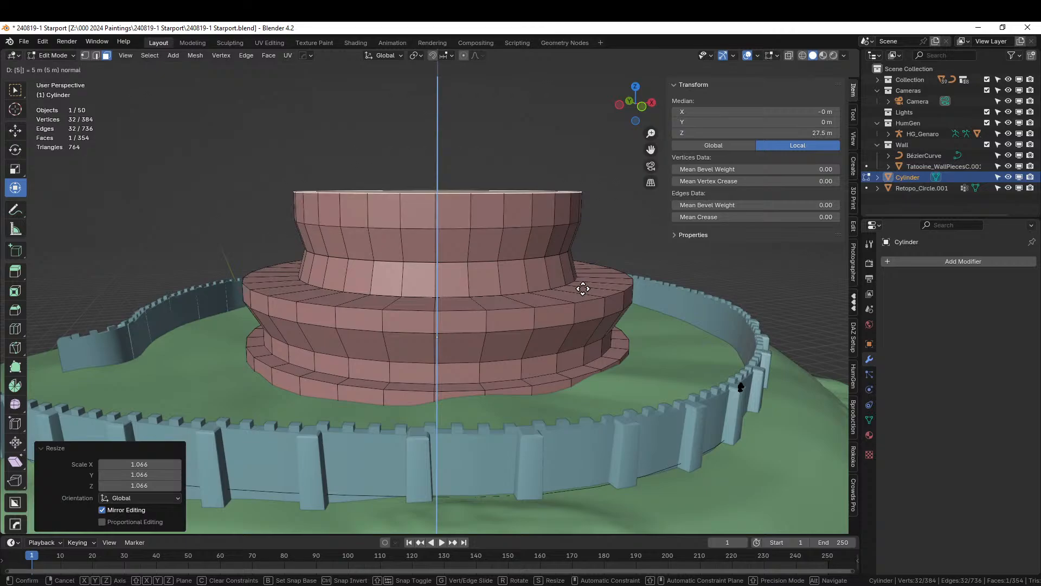
key("Return")
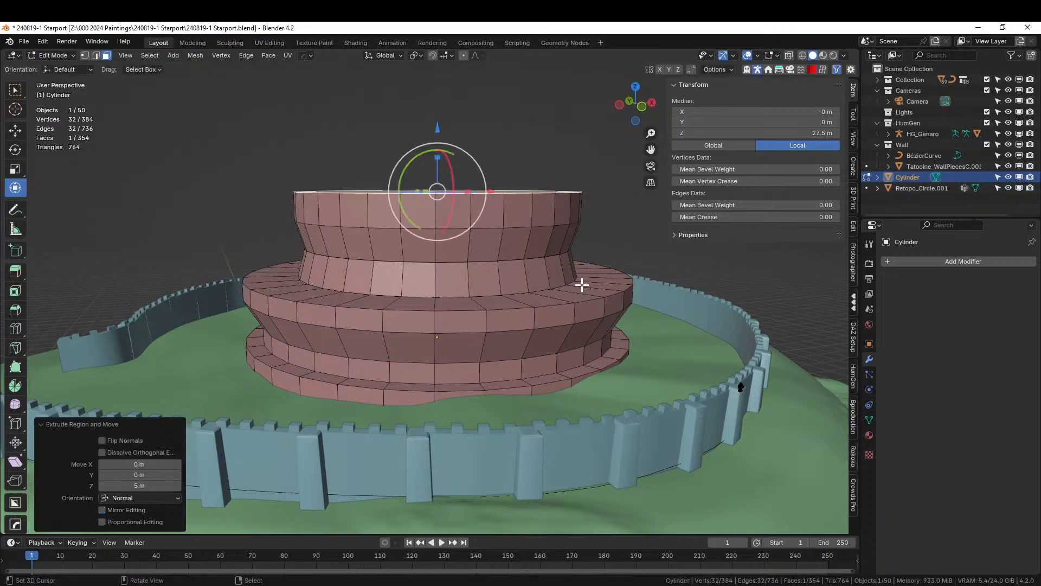
Try to raise one edge of the upper tier's top rim along Z with smooth proportional editing.
middle_click_drag(363, 199, 402, 221)
scroll(390, 219, "up", 2)
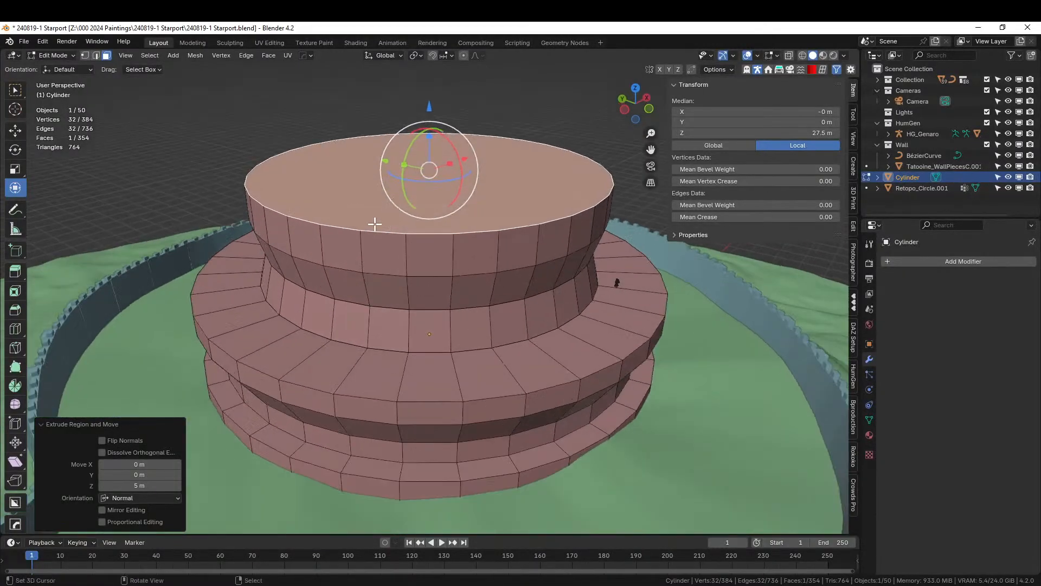
key("1")
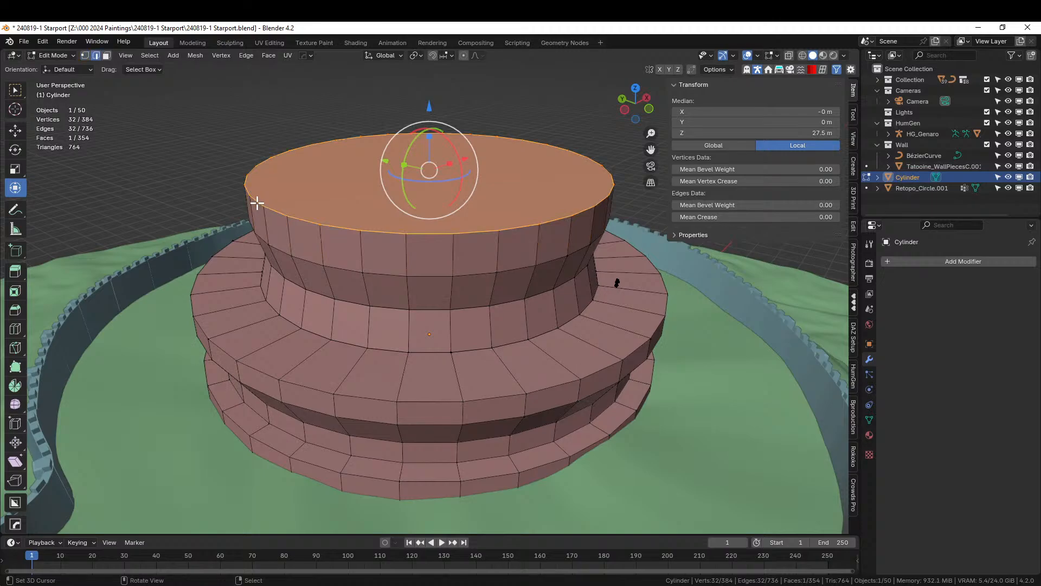
key("2")
left_click(256, 201)
middle_click_drag(493, 217, 450, 213)
key("g")
key("z")
scroll(452, 193, "down", 20)
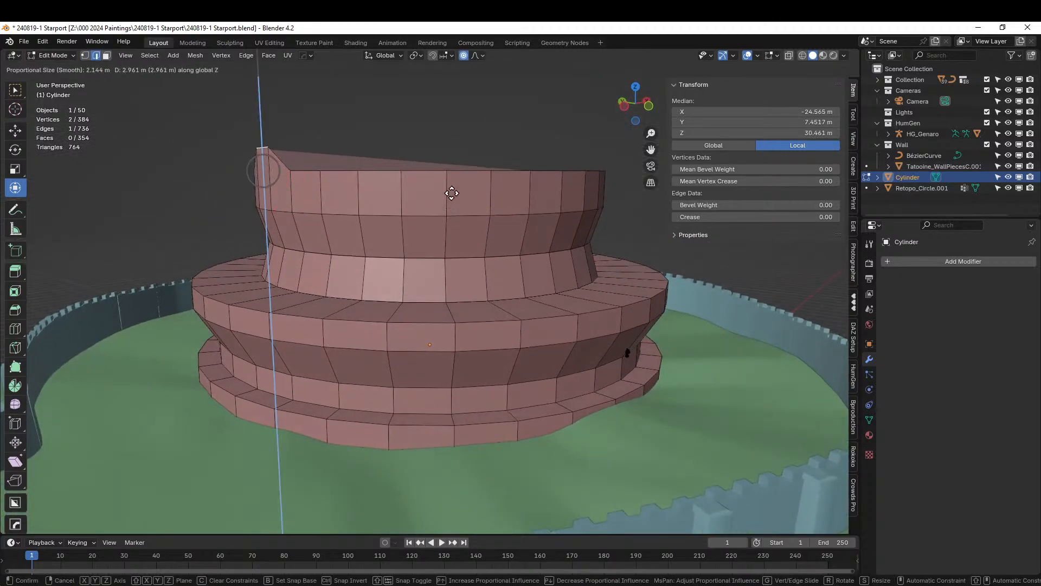
scroll(452, 188, "down", 1)
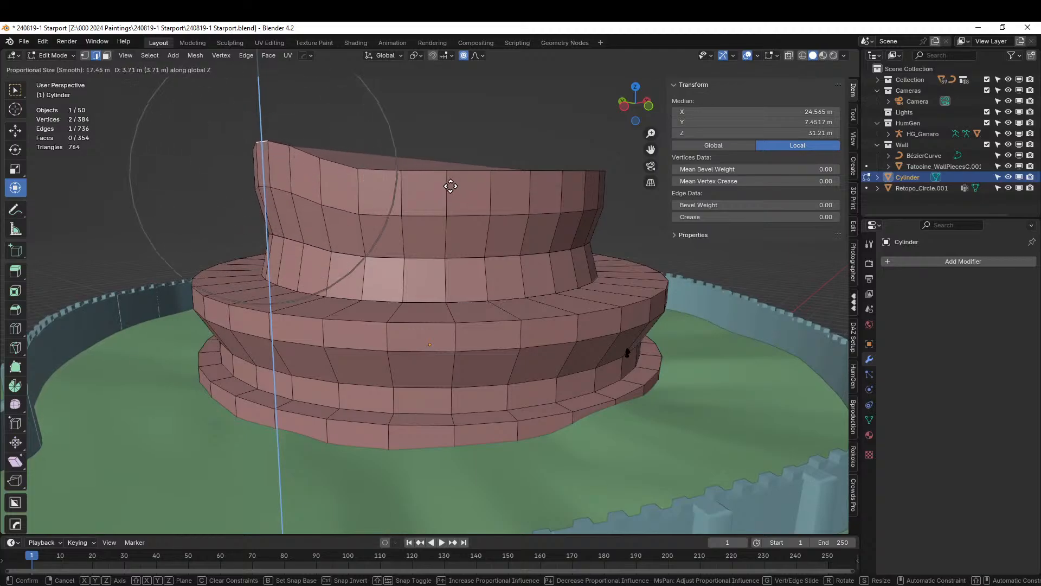
scroll(450, 179, "up", 2)
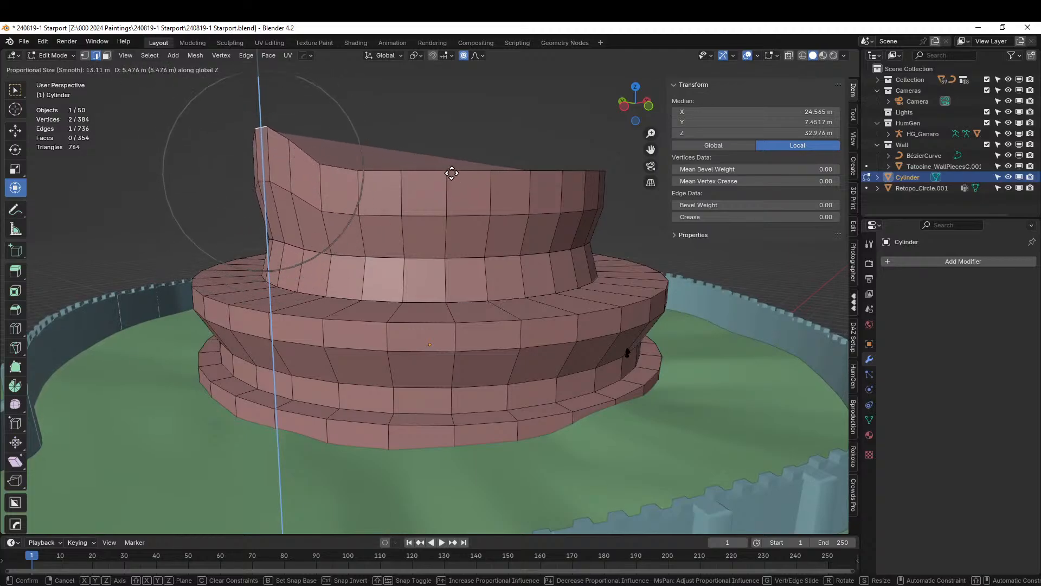
right_click(478, 153)
Try to pull four adjacent edges of the top rim upward and outward with proportional editing, and undo the moves.
middle_click_drag(462, 165, 485, 222)
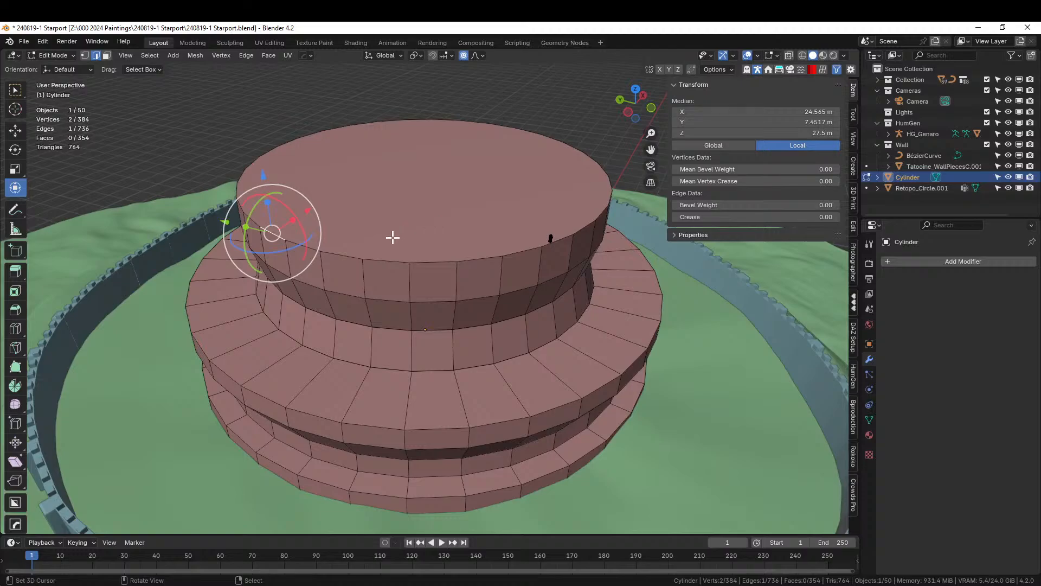
left_click(360, 252, "shift")
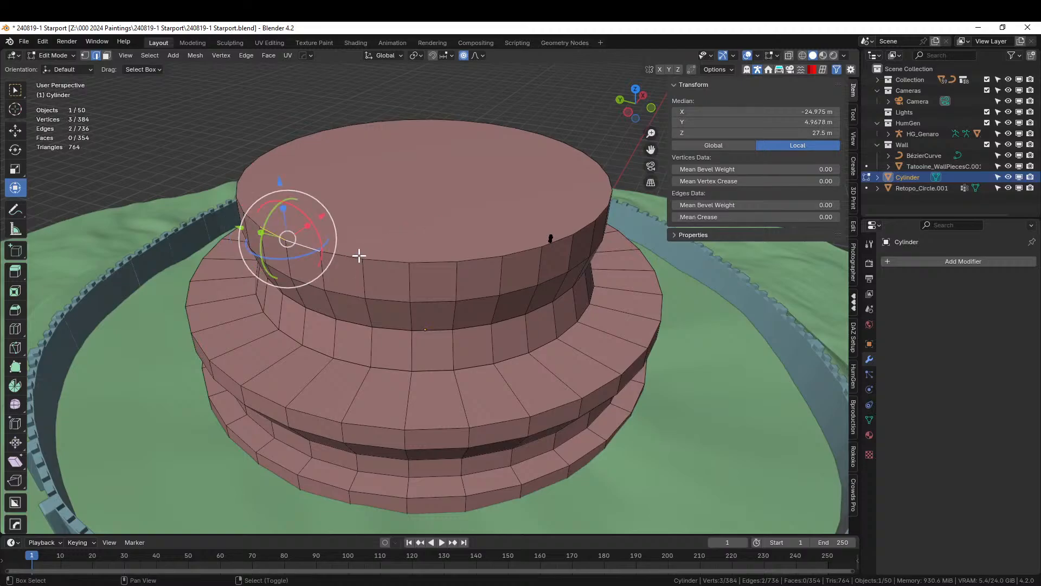
left_click(265, 229, "shift")
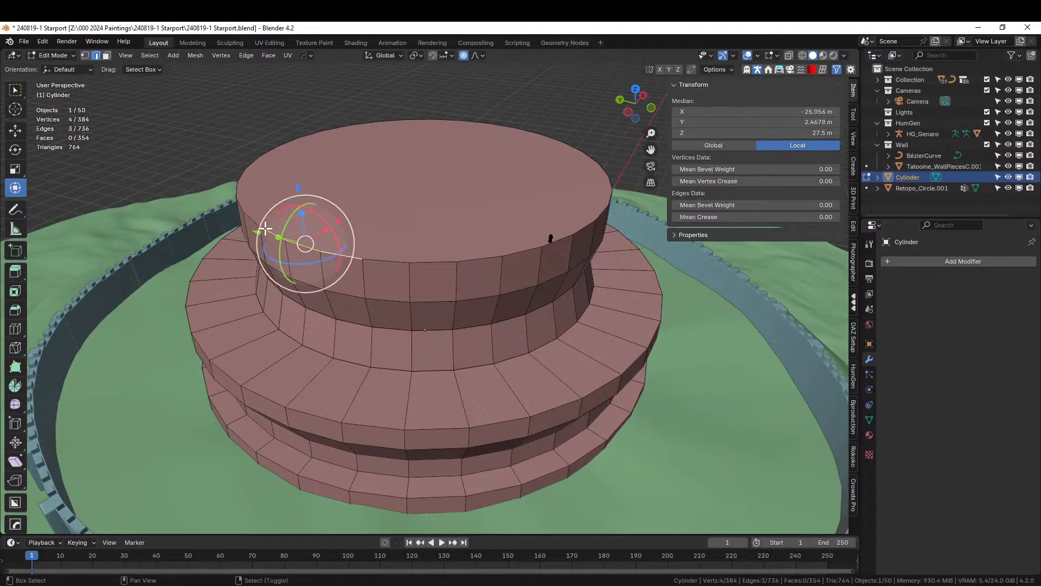
key("e")
right_click(404, 242)
key("ctrl+z")
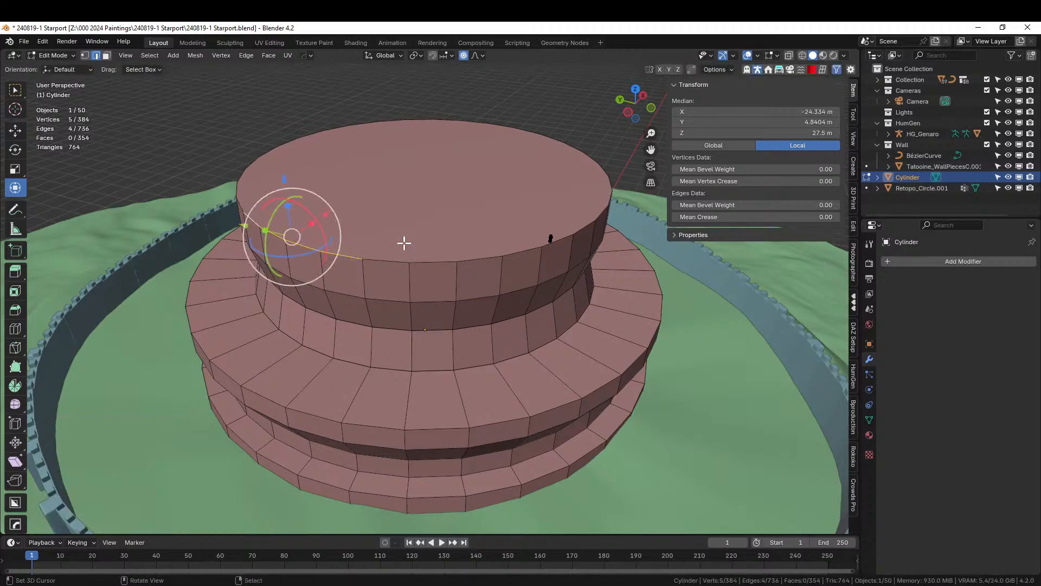
key("g")
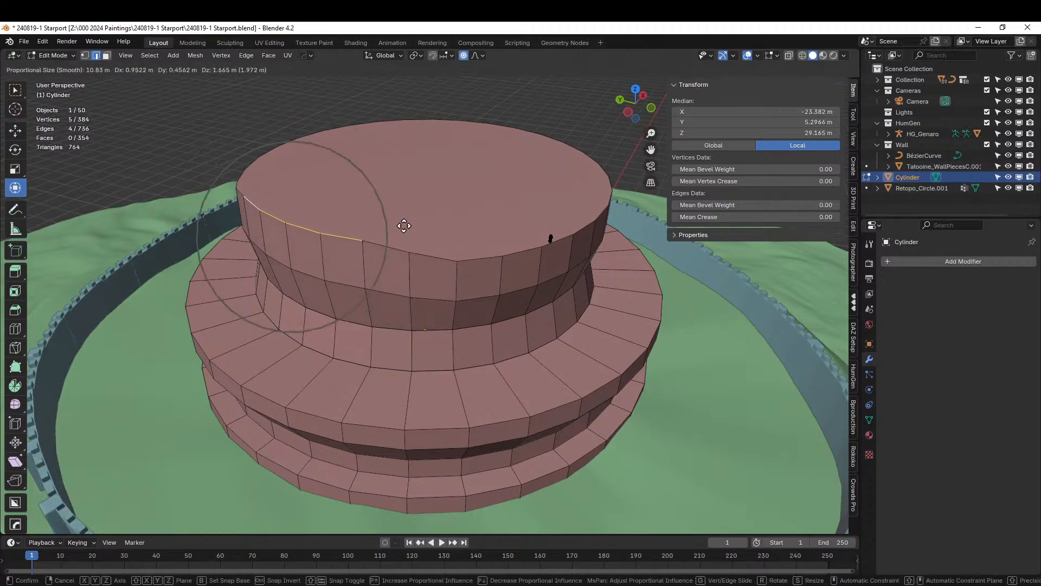
left_click(403, 203)
middle_click_drag(403, 202, 372, 179)
key("g")
left_click(328, 165)
key("ctrl+z")
middle_click_drag(448, 218, 434, 254)
key("ctrl+z")
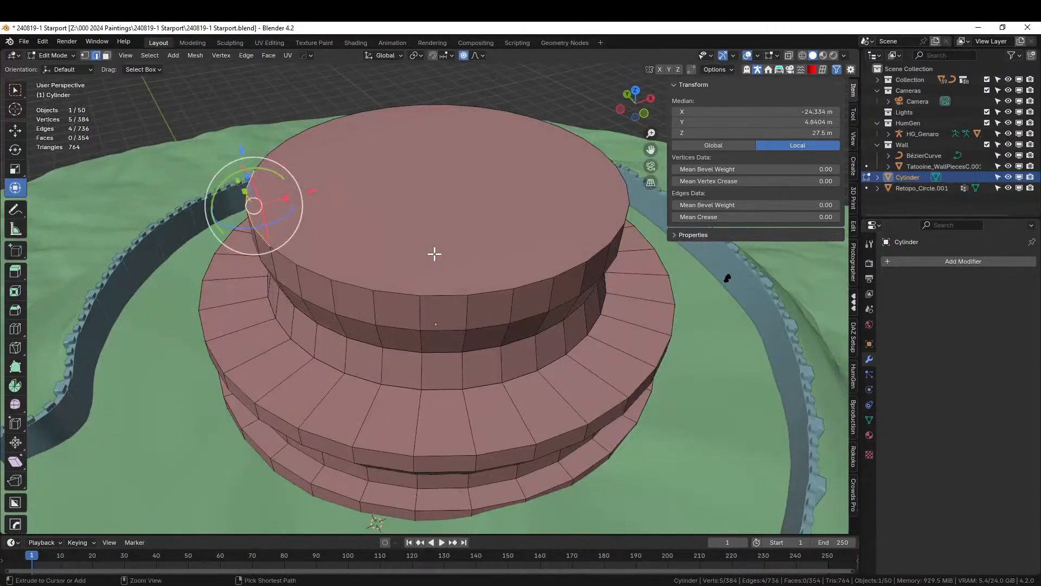
Poke the upper tier's top face to split it into triangles meeting at the centre.
key("3")
left_click(432, 206)
left_click(269, 56)
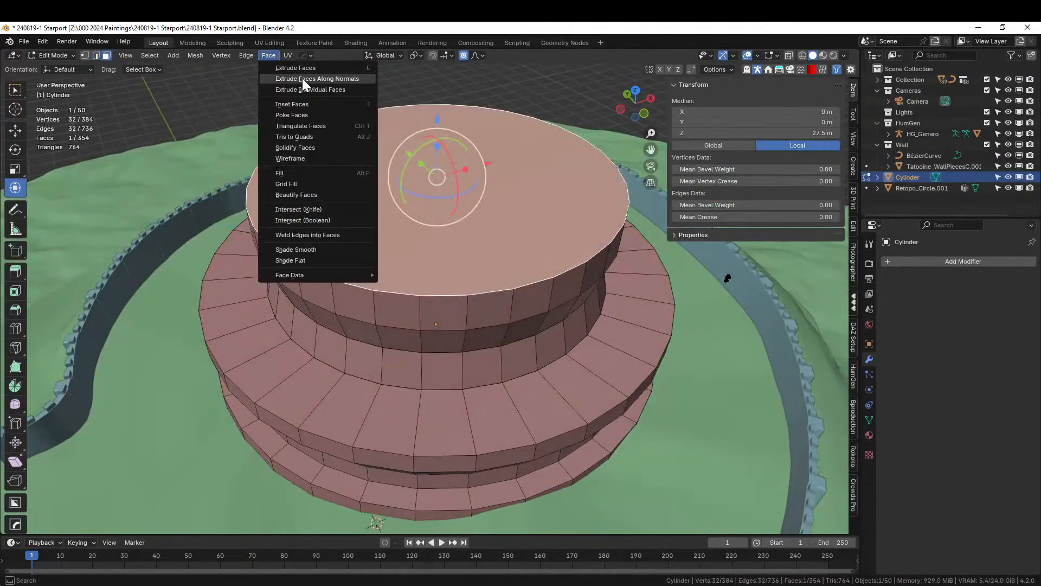
left_click(300, 114)
middle_click_drag(307, 206, 363, 209)
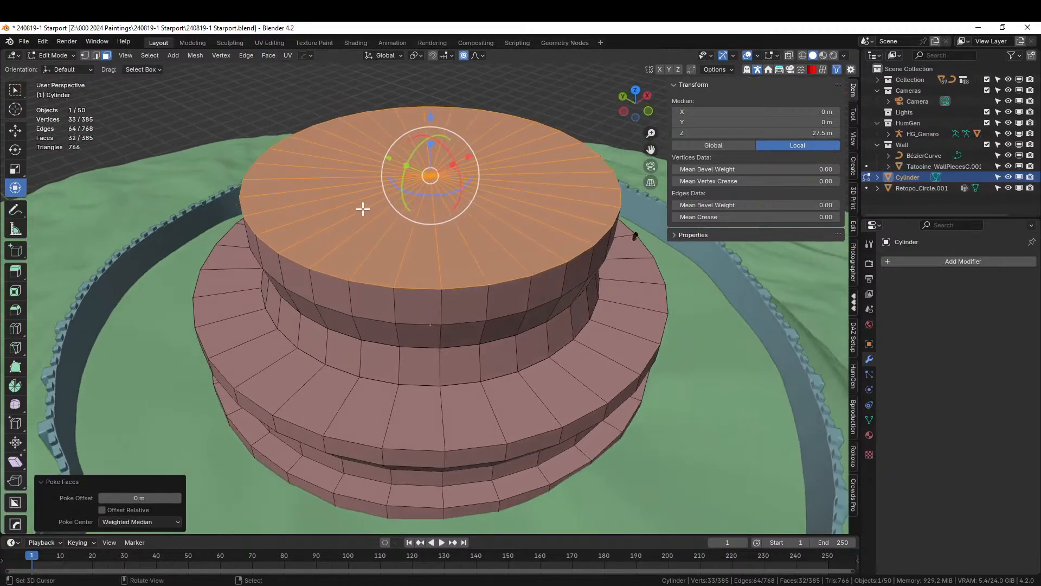
Select four adjacent outer edges of the poked top on the side facing the wall's opening.
left_click(256, 230)
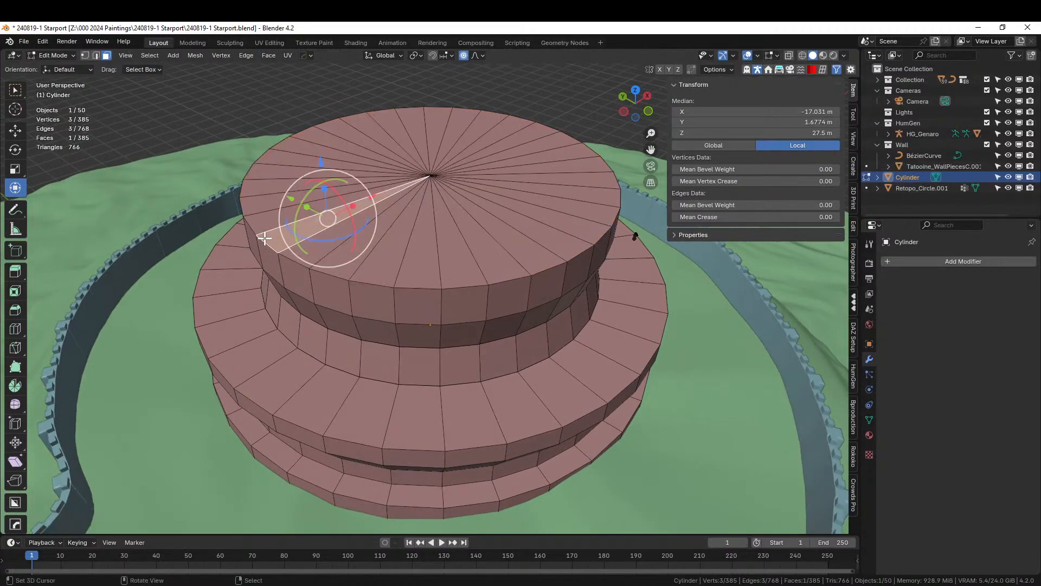
key("2")
right_click(272, 247)
right_click(251, 230, "shift")
right_click(294, 258, "shift")
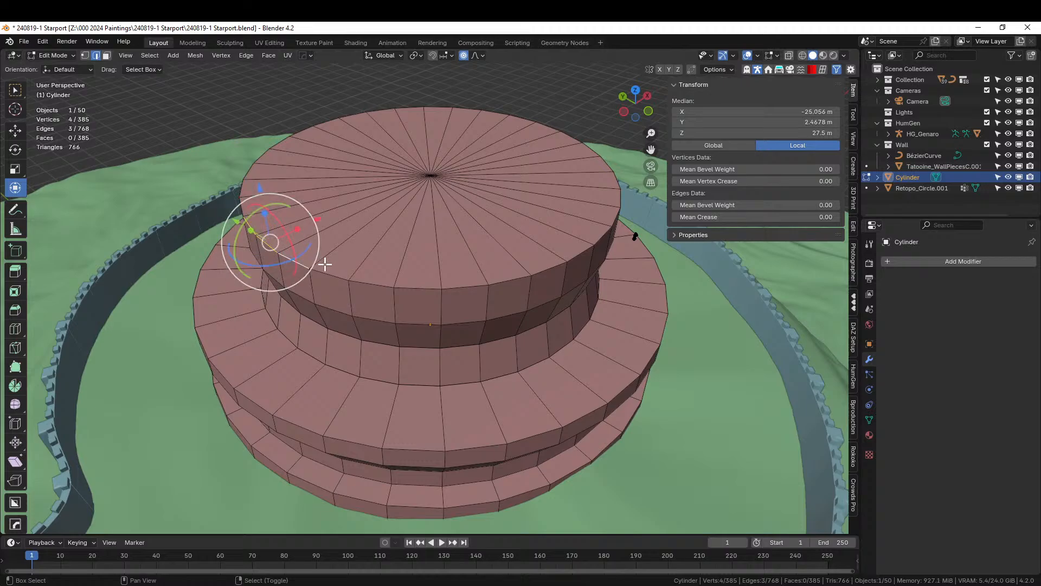
middle_click_drag(353, 270, 314, 233)
Try extruding the selected rim edges and moving them freely about 7 m up and outward, and undo both.
key("e")
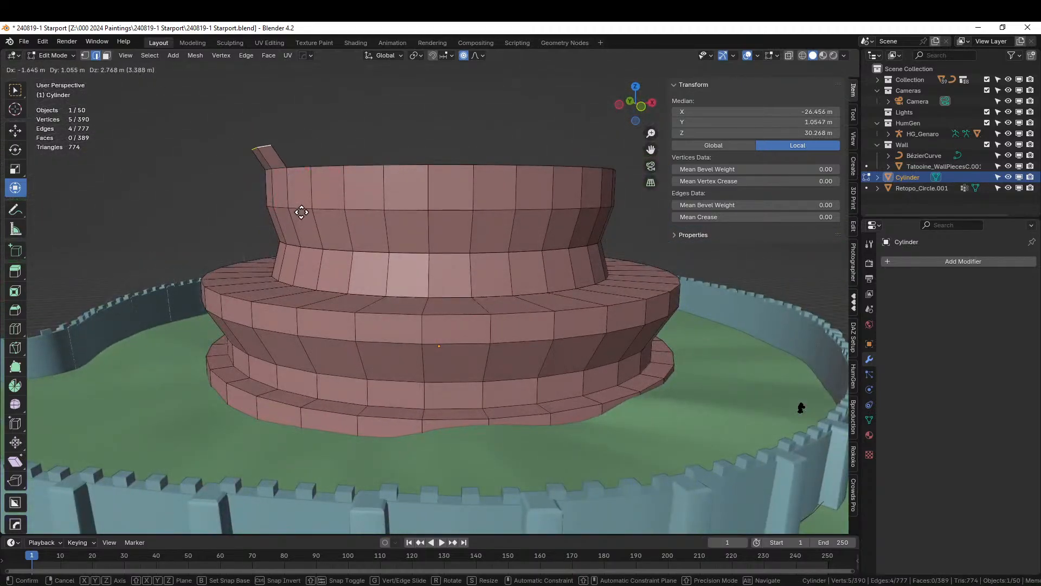
right_click(302, 212)
key("ctrl+z")
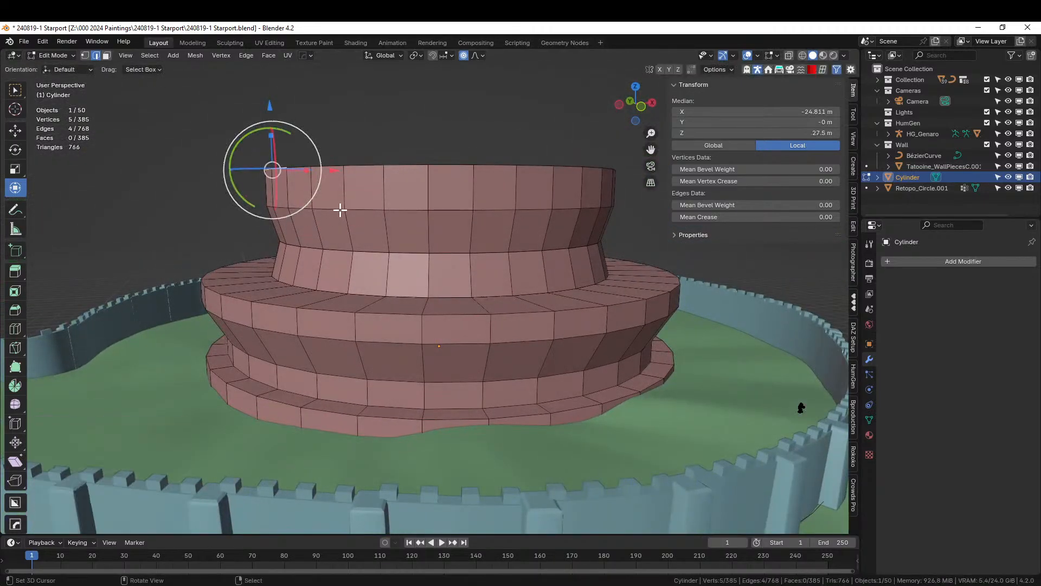
key("g")
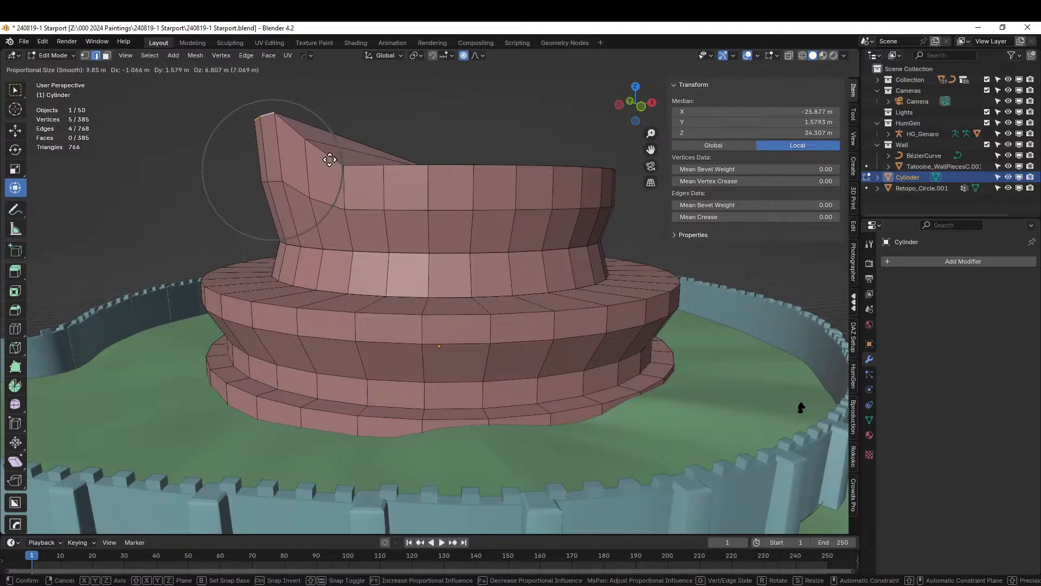
left_click(328, 161)
middle_click_drag(328, 157, 437, 228)
scroll(358, 180, "down", 4)
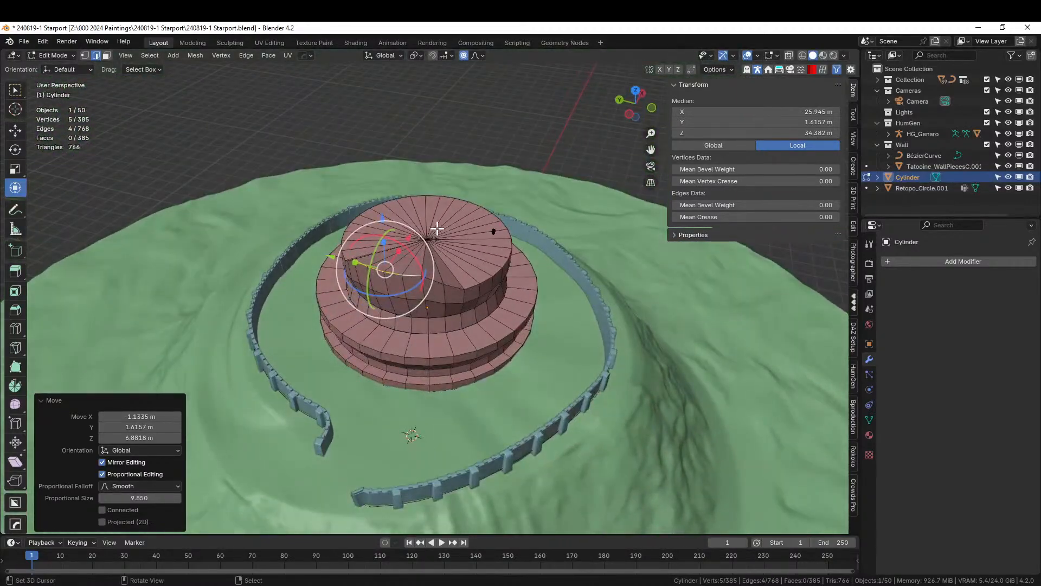
key("ctrl+z")
Raise the four selected rim edges 4 m along Z with smooth proportional editing of size 9.85 m.
scroll(428, 270, "up", 2)
middle_click_drag(436, 293, 474, 287)
type("g")
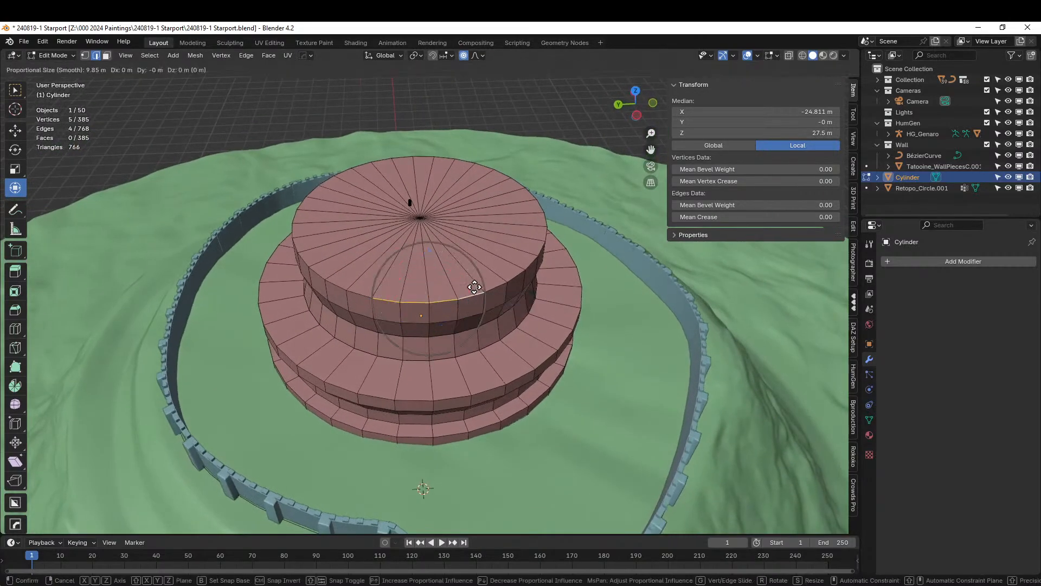
type("z")
type("4")
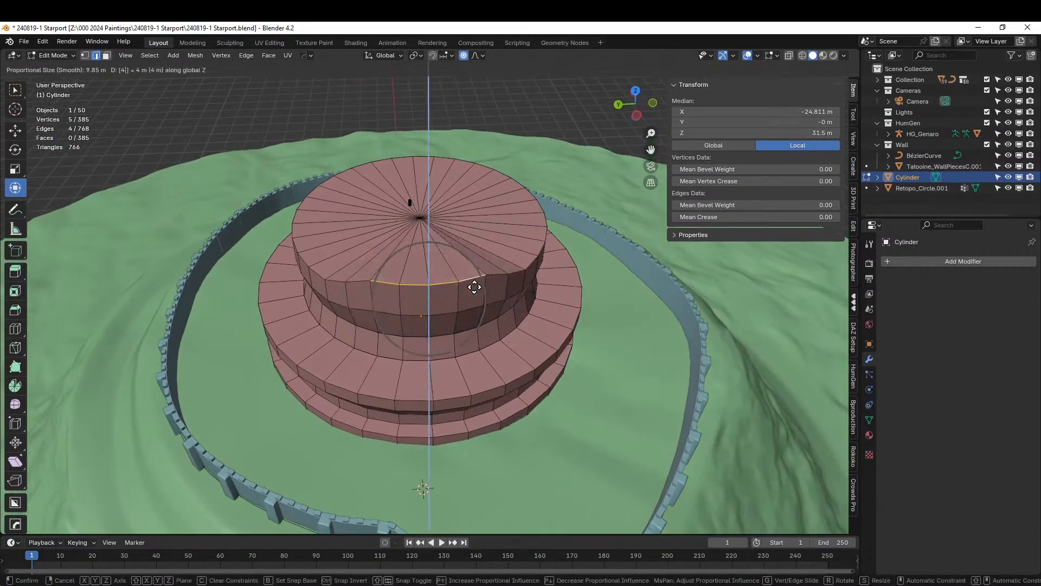
key("Return")
Move the raised rim edges about 3.25 m outward along negative X with proportional editing.
middle_click_drag(430, 285, 354, 352)
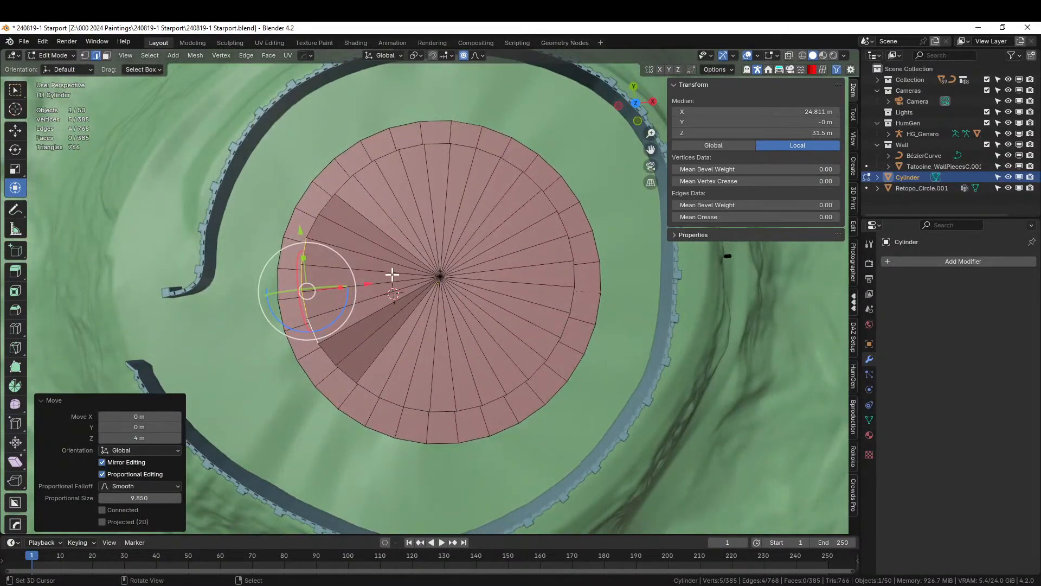
key("KP_7")
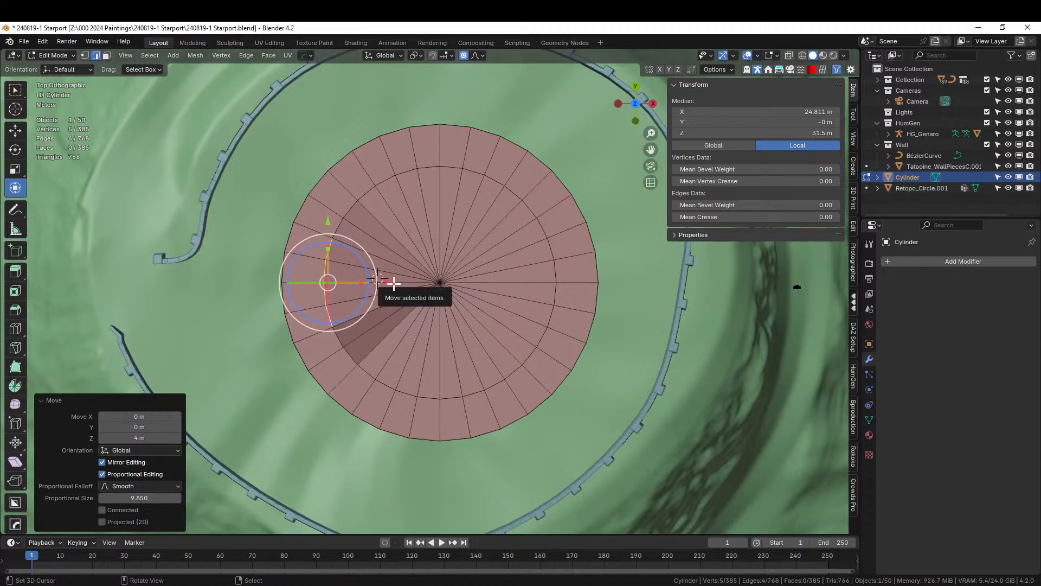
scroll(394, 283, "up", 1)
middle_click_drag(361, 280, 388, 211)
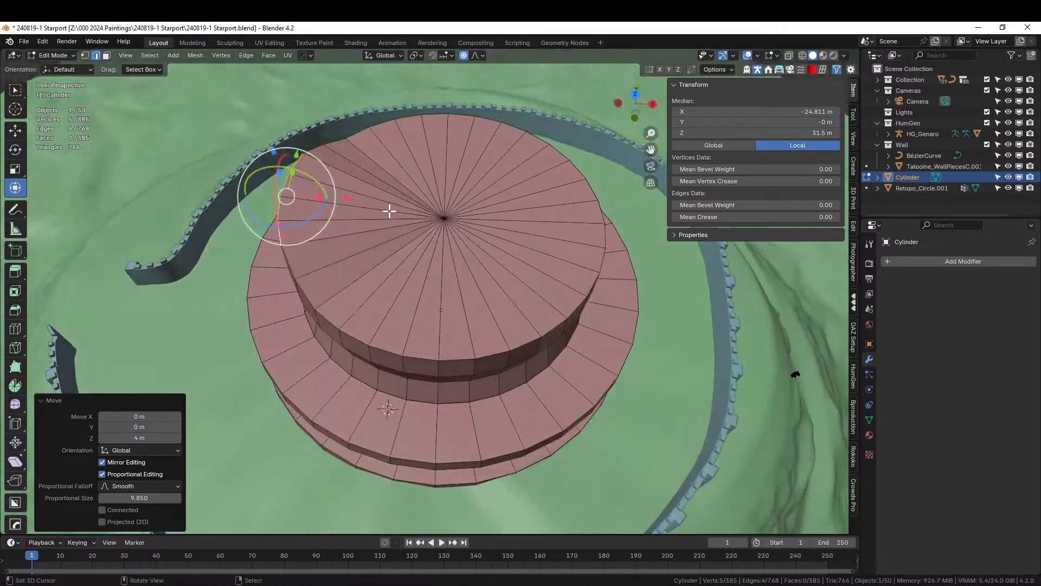
key("g")
key("x")
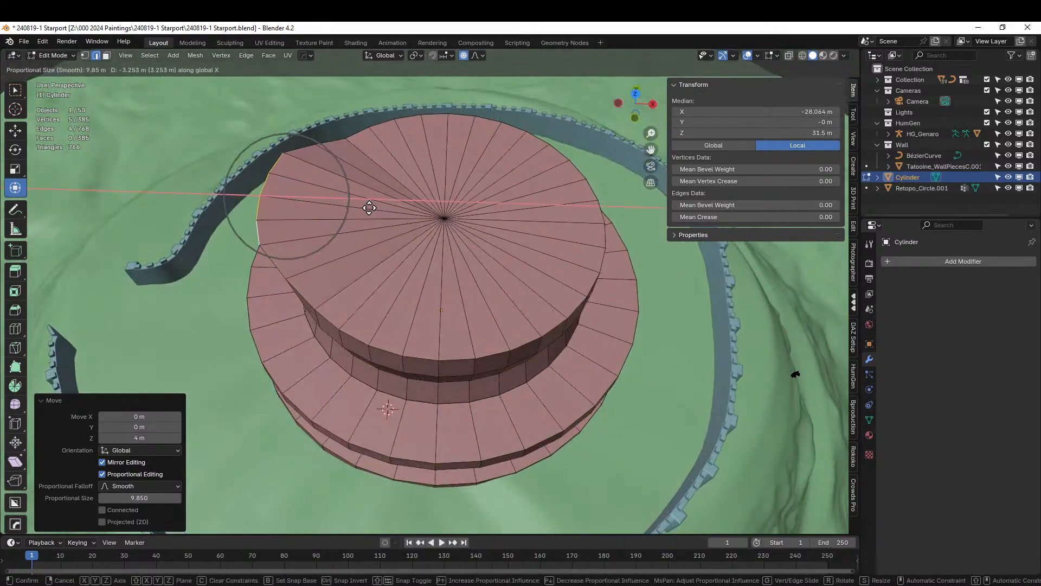
left_click(367, 207)
Return the cylinder to Object Mode and save the Starport file.
middle_click_drag(369, 207, 527, 224)
scroll(389, 156, "down", 3)
key("Tab")
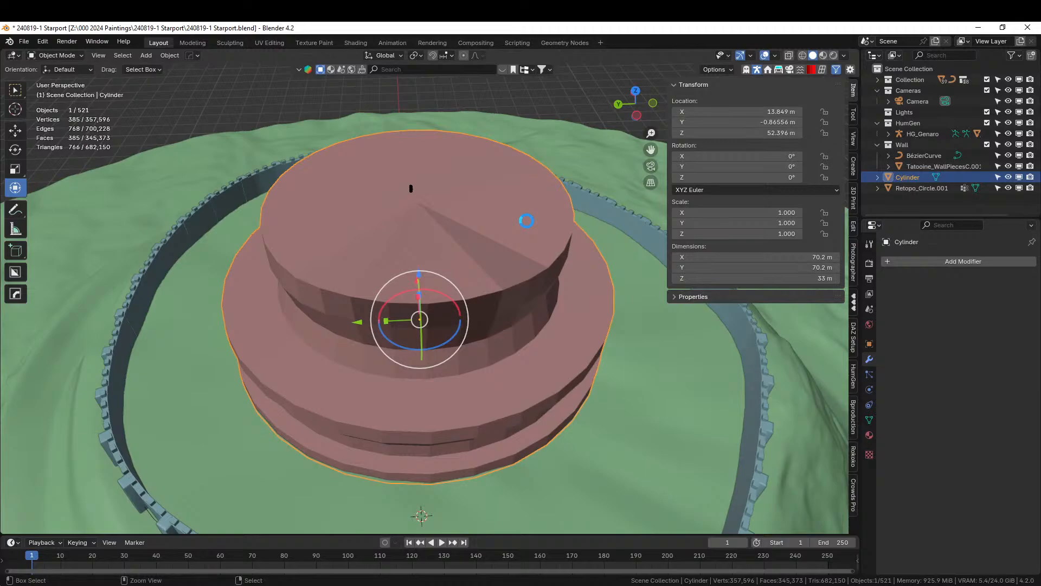
key("ctrl+s")
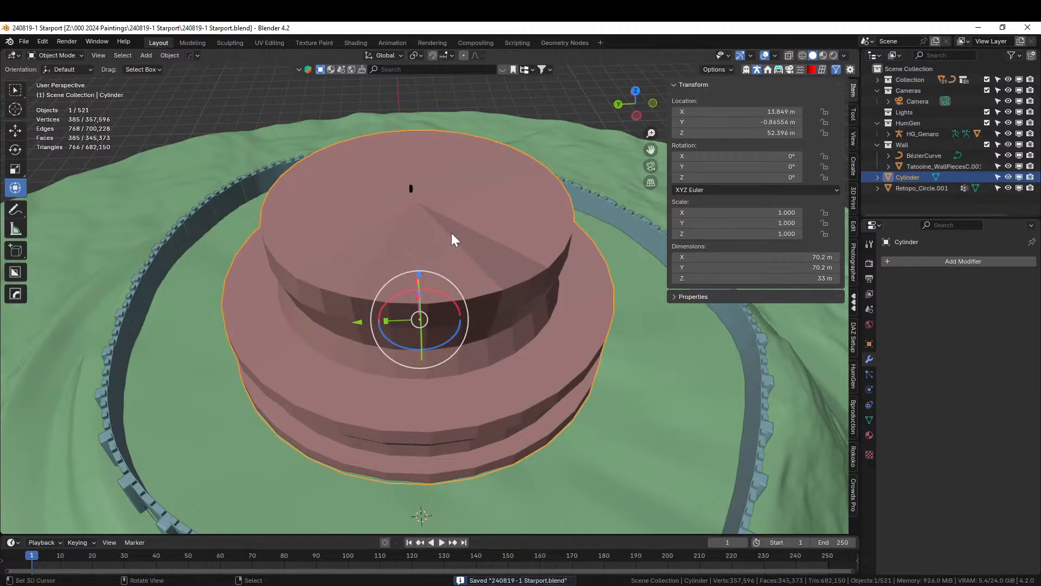
Return to editing the cylinder and circle-select all the triangular faces of its top around the centre vertex.
middle_click_drag(451, 235, 347, 230)
key("Tab")
key("1")
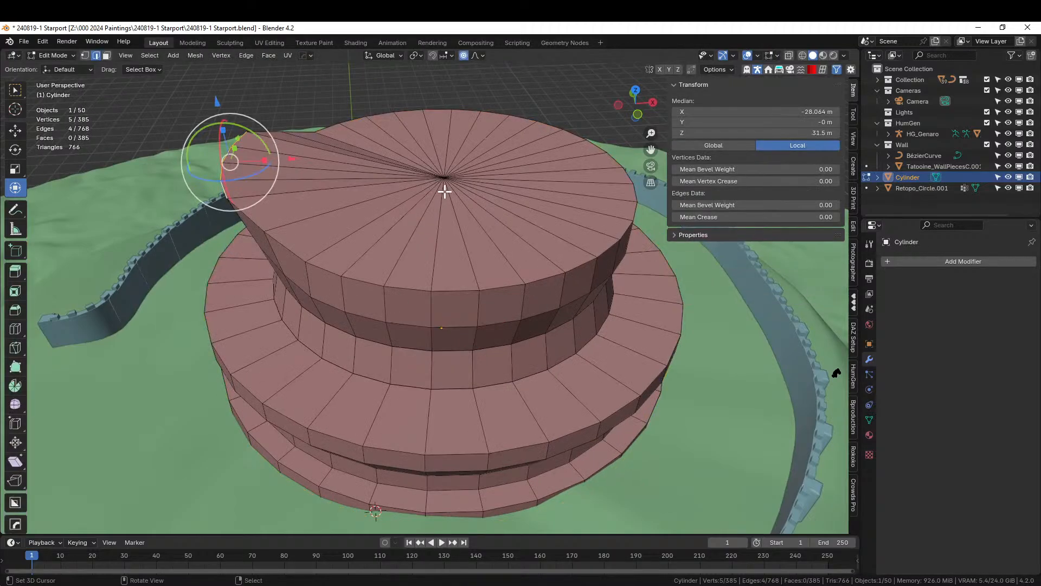
left_click(444, 178)
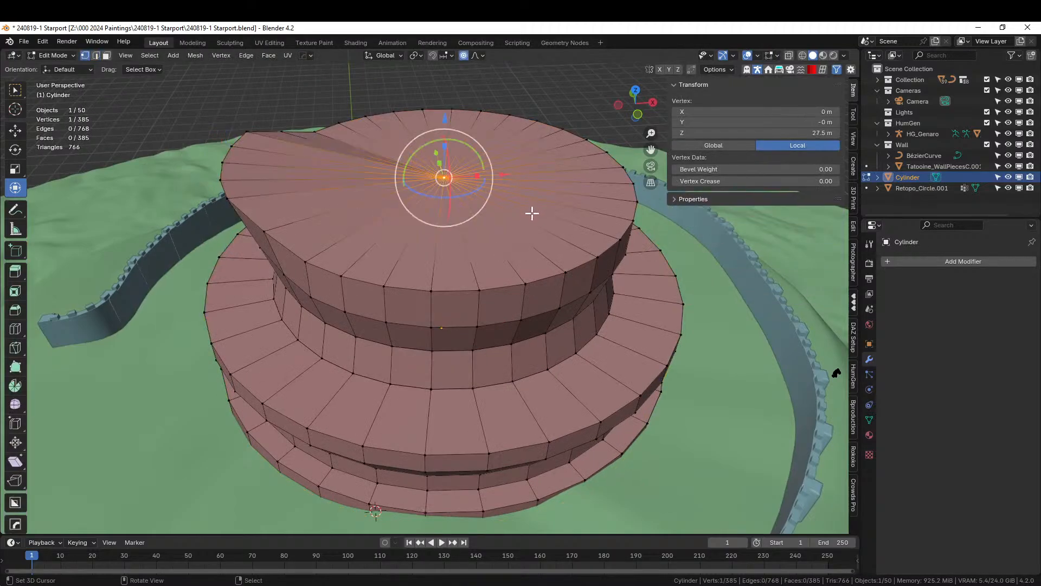
middle_click_drag(532, 213, 516, 271)
key("3")
scroll(488, 255, "down", 2)
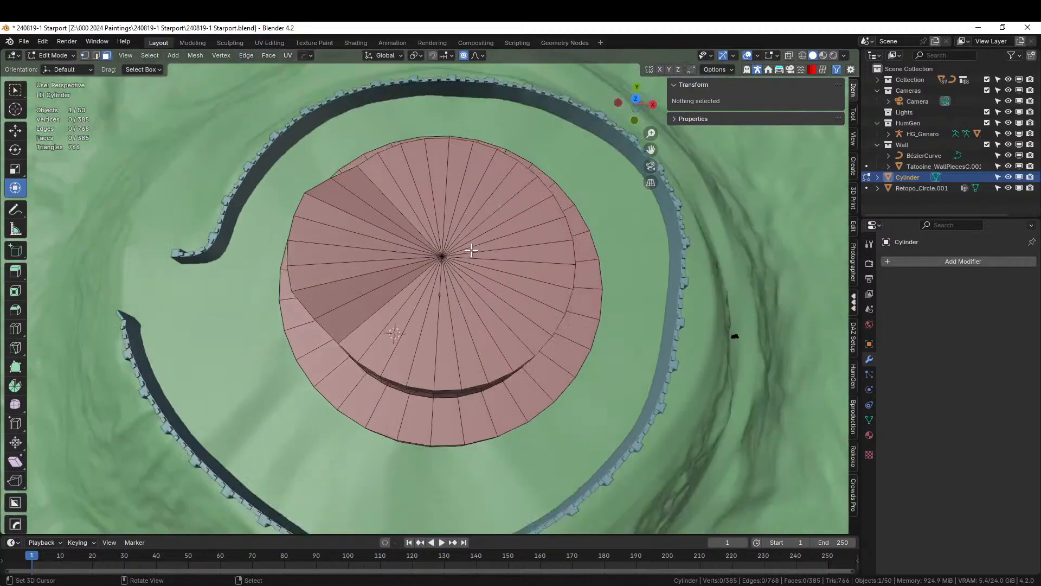
key("c")
left_click(441, 254)
right_click(490, 272)
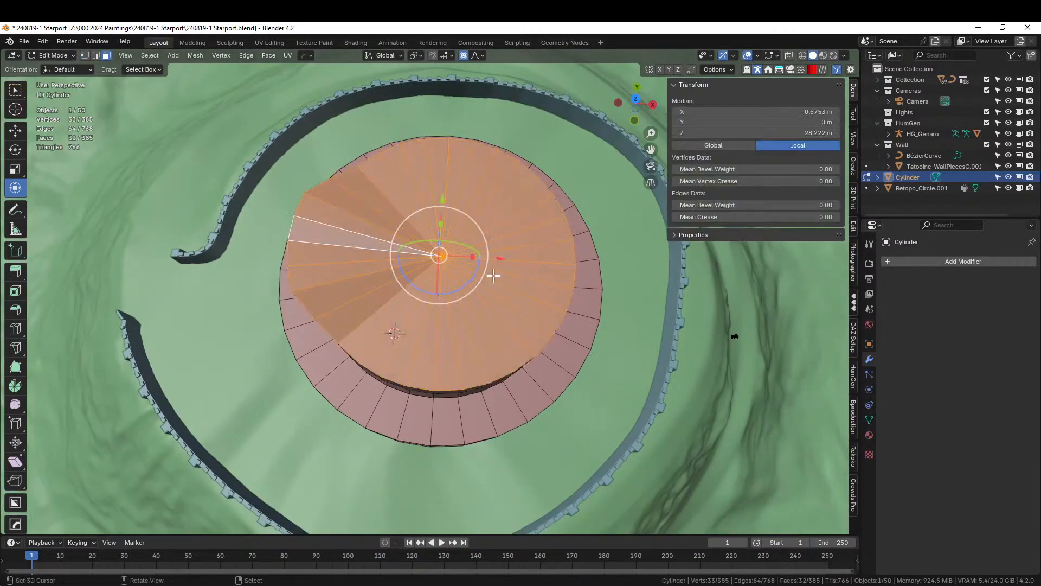
Inset the selected top faces by about 2.9 m, inset them again by about 3.96 m, and repeat that inset twice.
key("i")
left_click(551, 310)
key("i")
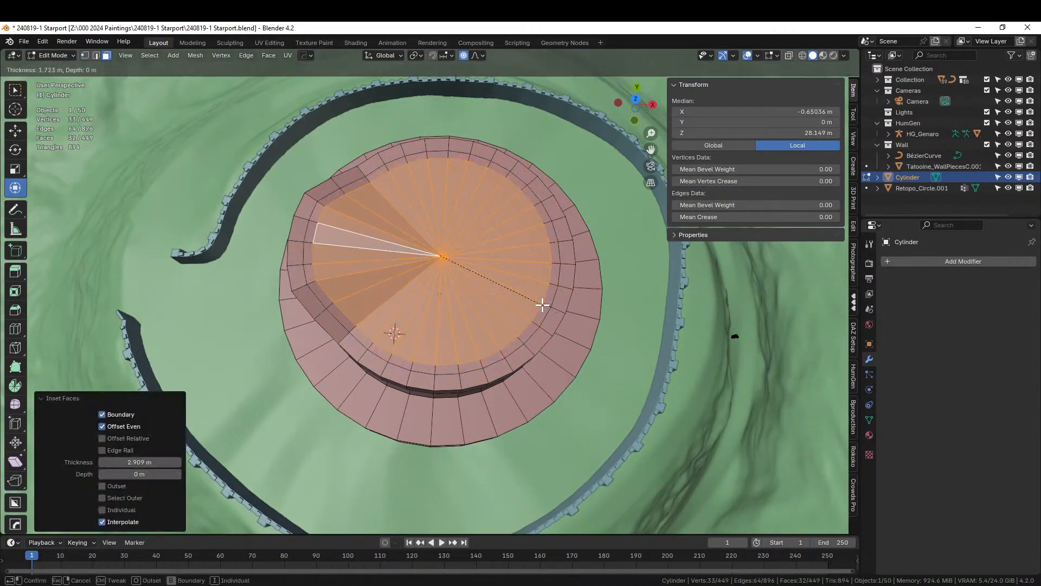
left_click(534, 299)
key("shift+r")
key("shift+r")
Try two further repeats of the inset toward the centre of the top, and undo both.
key("shift+r")
key("shift+r")
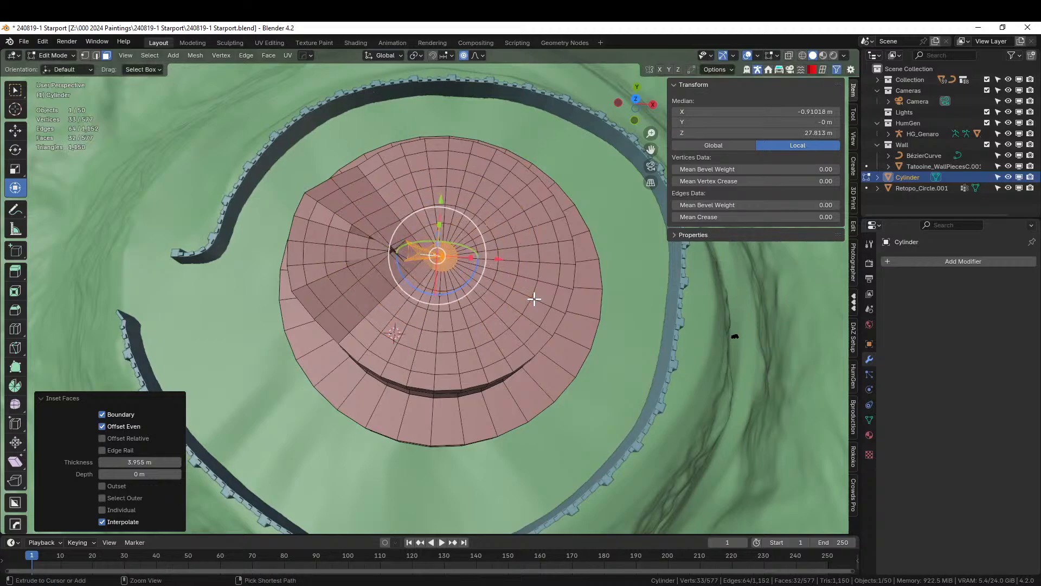
key("ctrl+z")
scroll(534, 299, "up", 5)
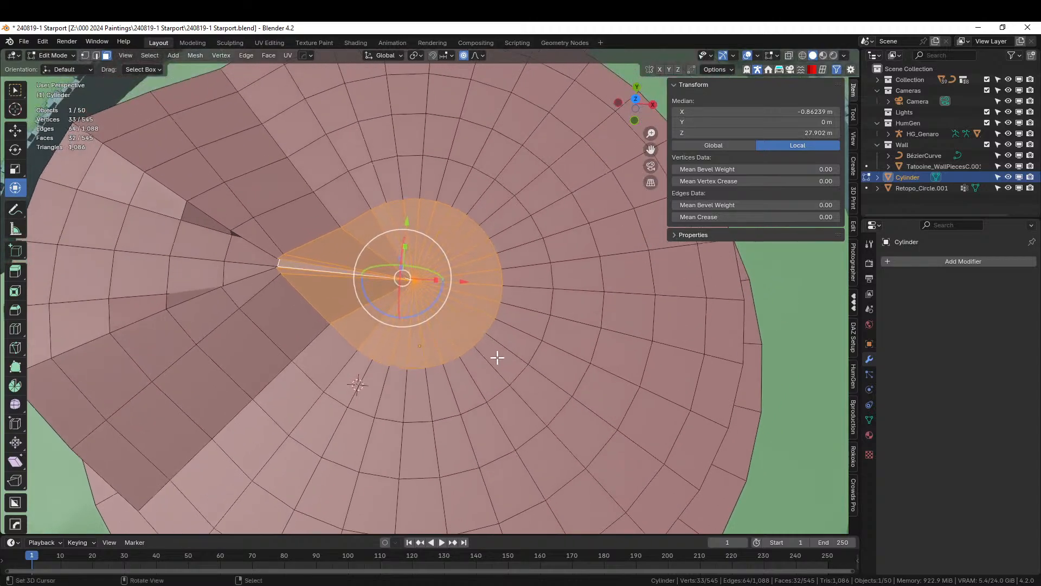
key("ctrl+z")
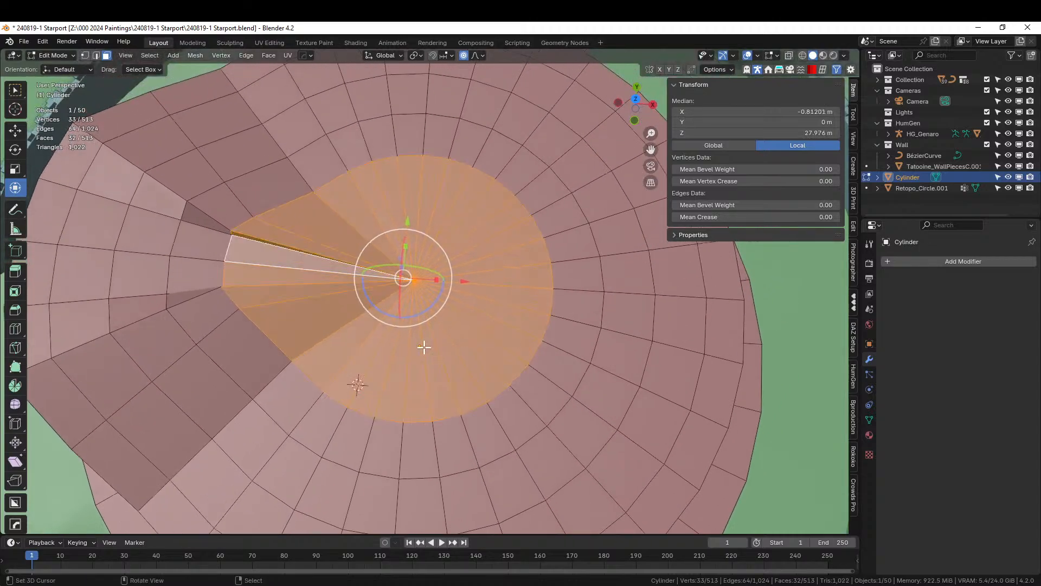
Redo the last inset, then select the centre vertex of the cylinder's top and set the proportional editing falloff to Sphere.
key("ctrl+shift+z")
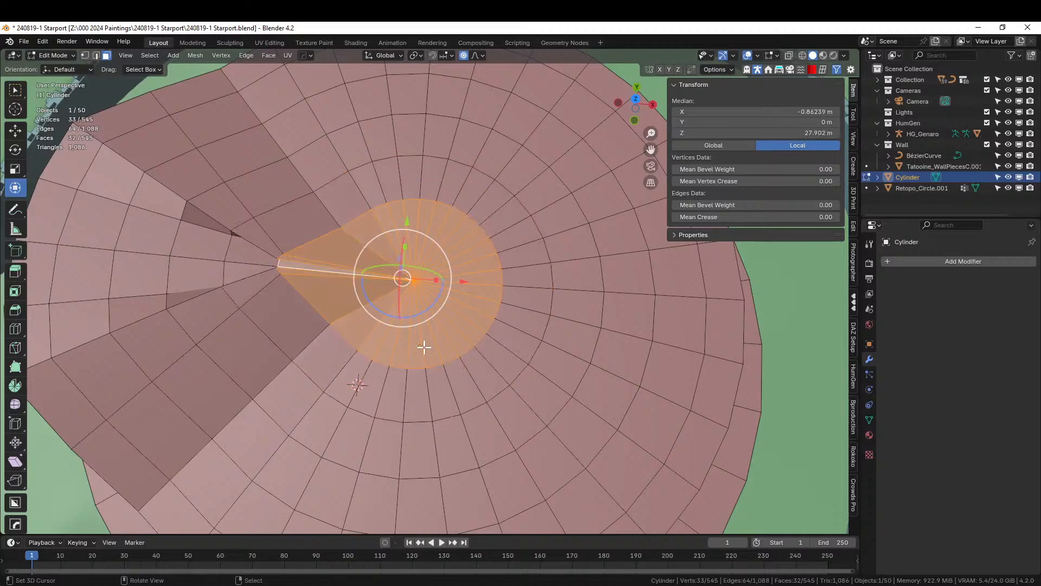
middle_click_drag(424, 347, 441, 276)
key("1")
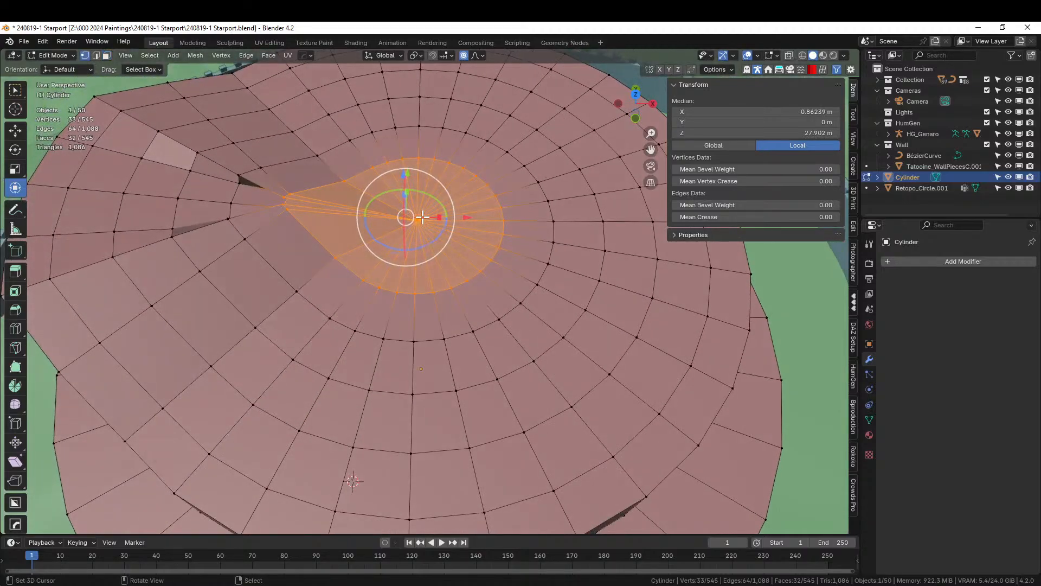
left_click(416, 220)
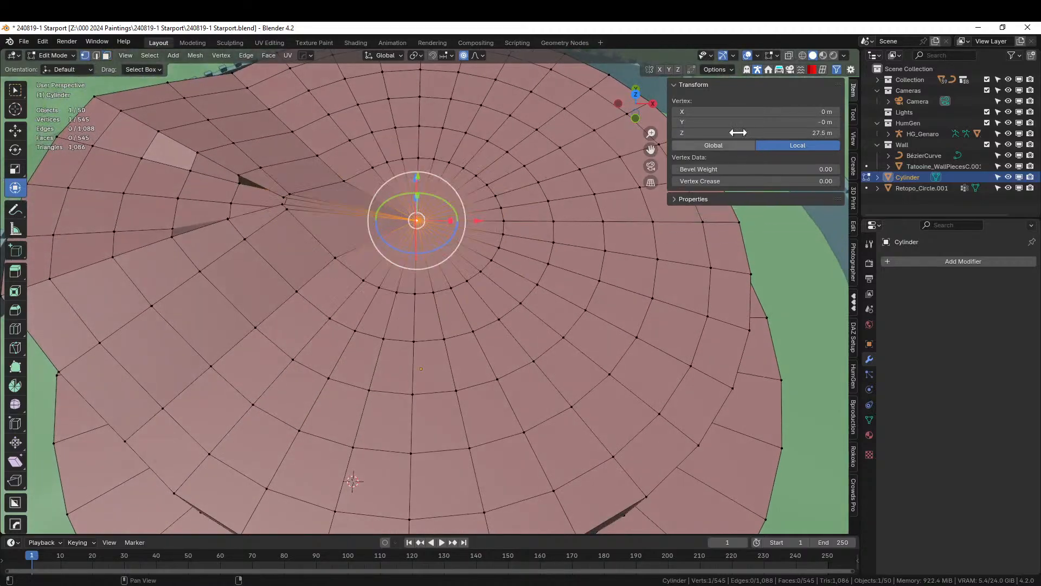
left_click(482, 54)
left_click(464, 115)
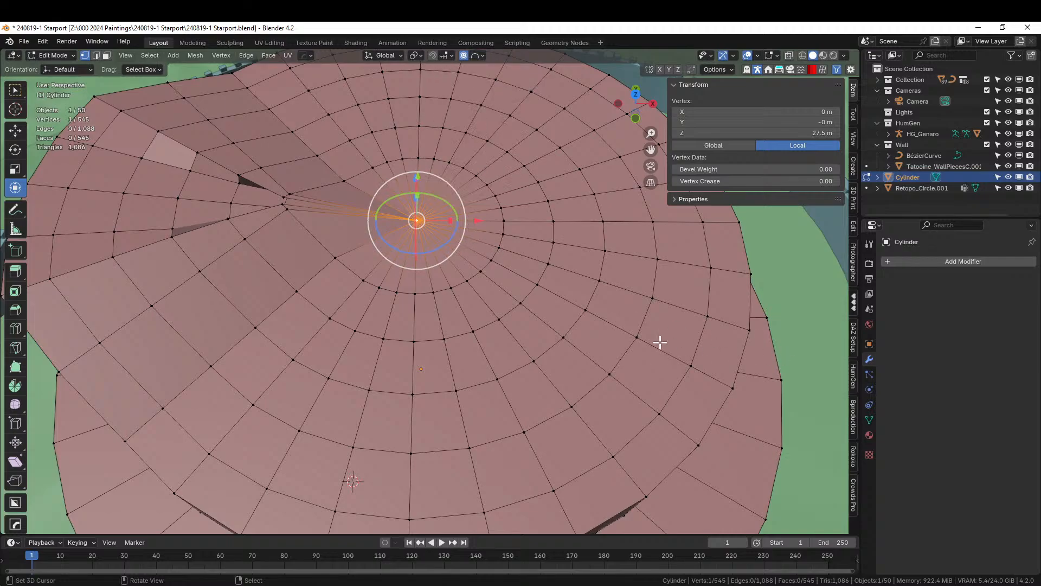
Try raising the centre vertex along Z with a proportional size of about 23.2 m, and undo the move and the innermost inset.
middle_click_drag(660, 341, 608, 388)
key("g")
key("z")
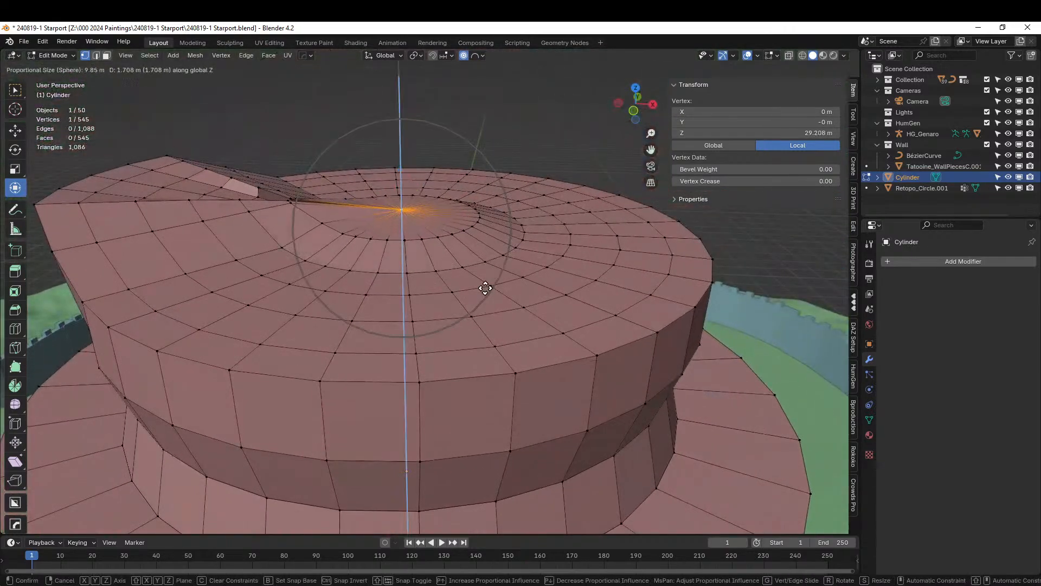
scroll(487, 285, "down", 7)
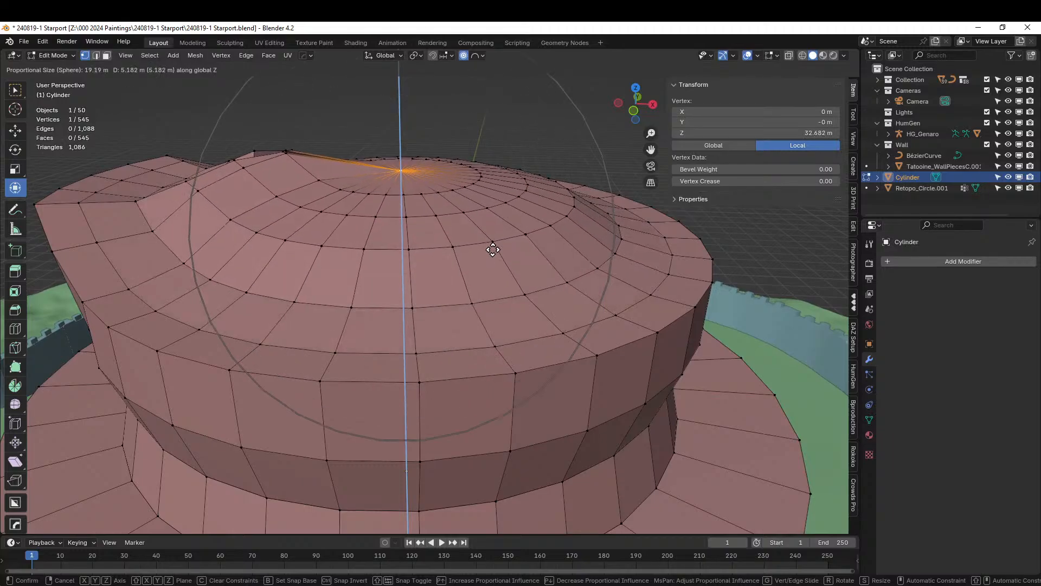
scroll(492, 250, "down", 2)
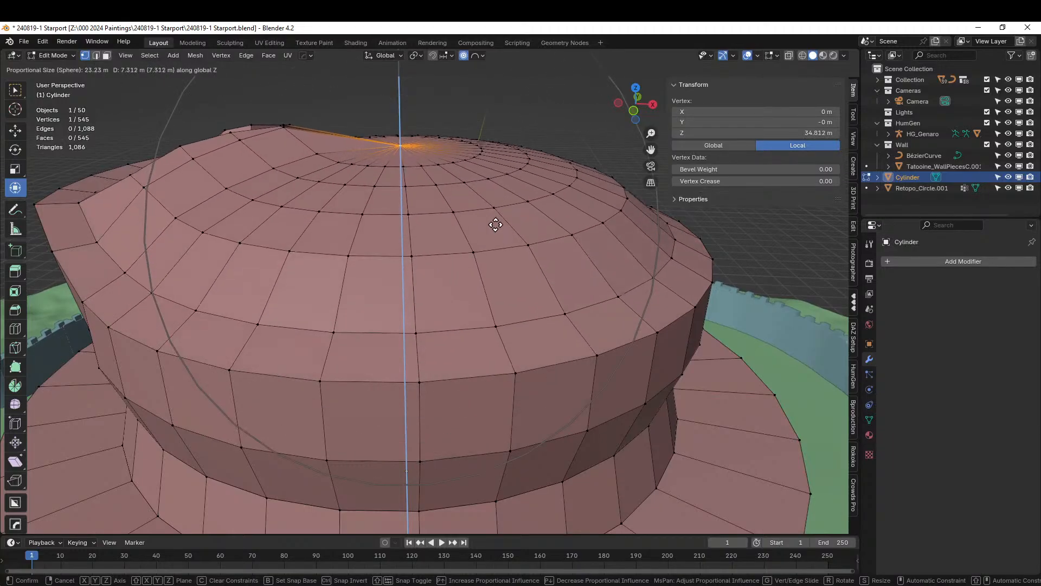
left_click(496, 202)
middle_click_drag(495, 202, 467, 291)
key("ctrl+z")
key("ctrl+z")
key("ctrl+z")
scroll(479, 300, "up", 2)
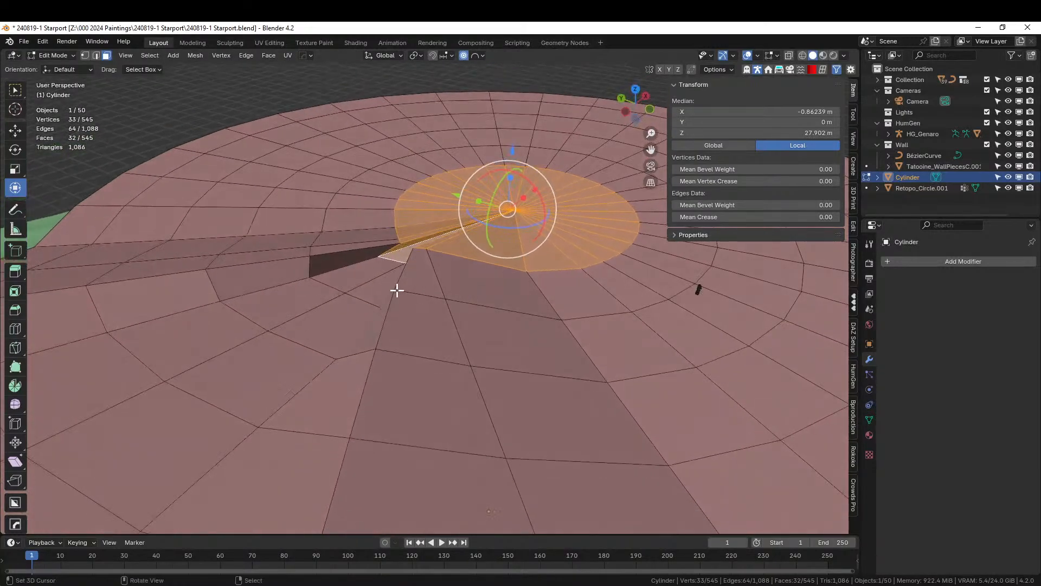
scroll(397, 290, "up", 2)
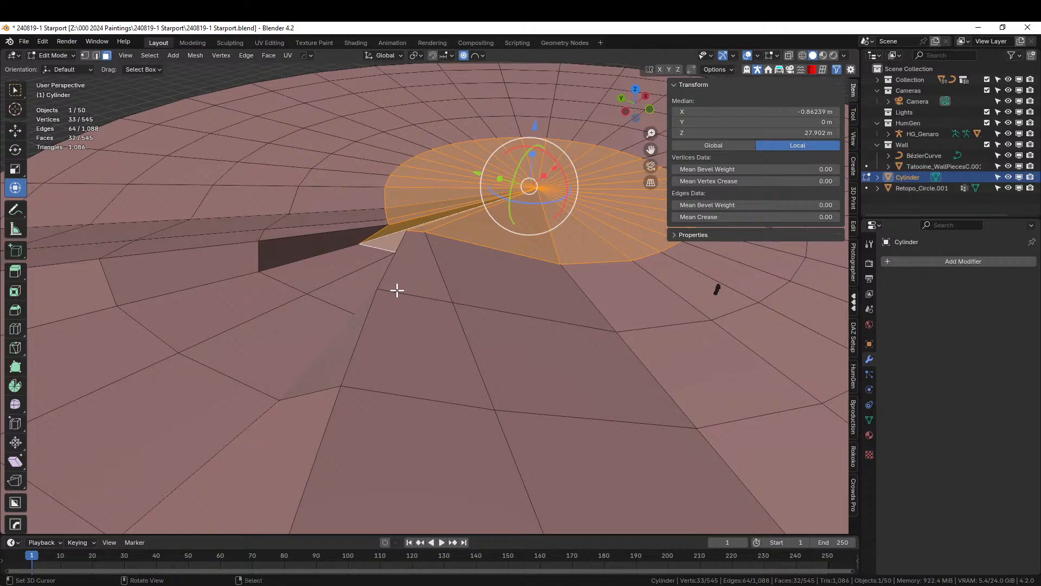
key("ctrl+z")
Select the centre vertex of the top and raise it about 4.93 m along Z with Sphere proportional editing, size about 23.2 m.
middle_click_drag(397, 291, 435, 314)
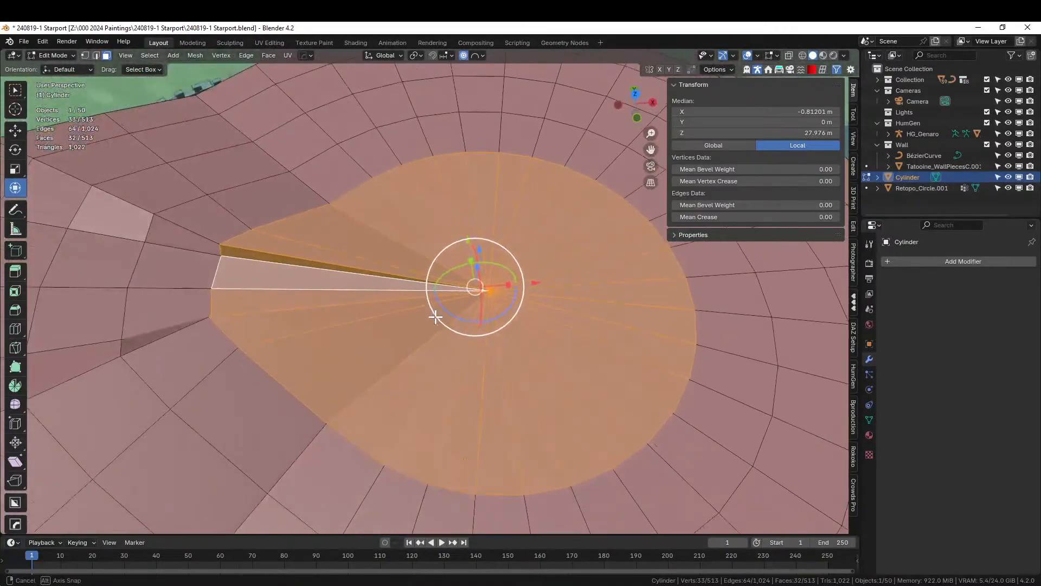
middle_click_drag(501, 301, 510, 281)
key("1")
left_click(490, 238)
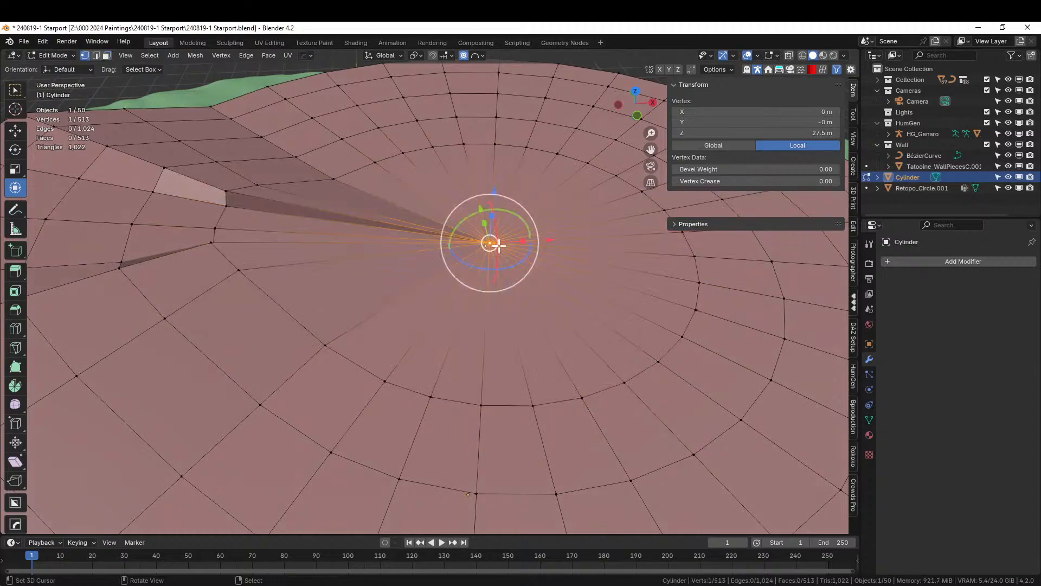
key("g")
key("z")
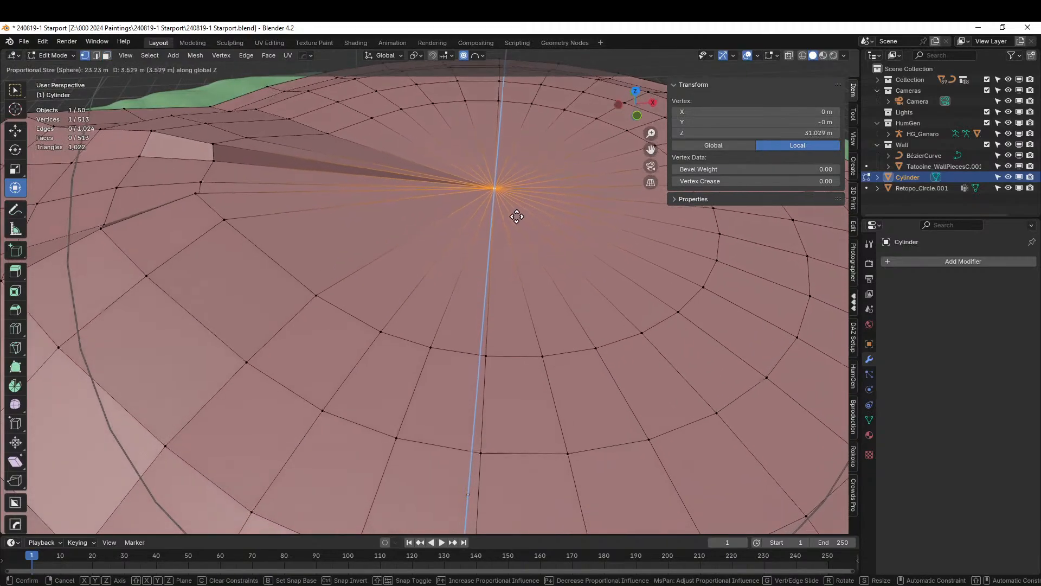
left_click(515, 194)
scroll(492, 246, "down", 3)
middle_click_drag(483, 277, 512, 326)
scroll(522, 307, "up", 4)
scroll(541, 317, "down", 2)
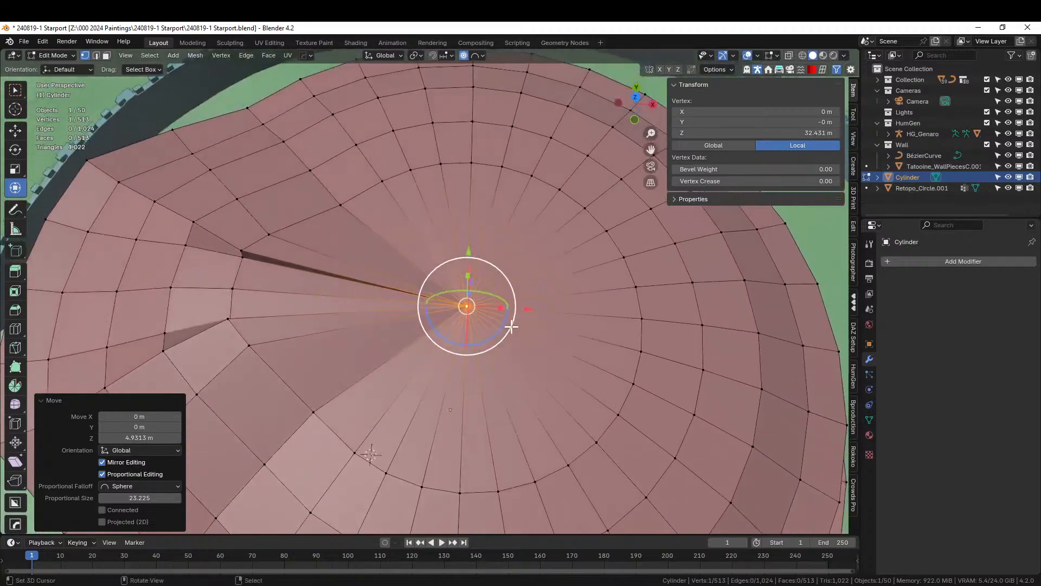
key("2")
left_click(474, 406)
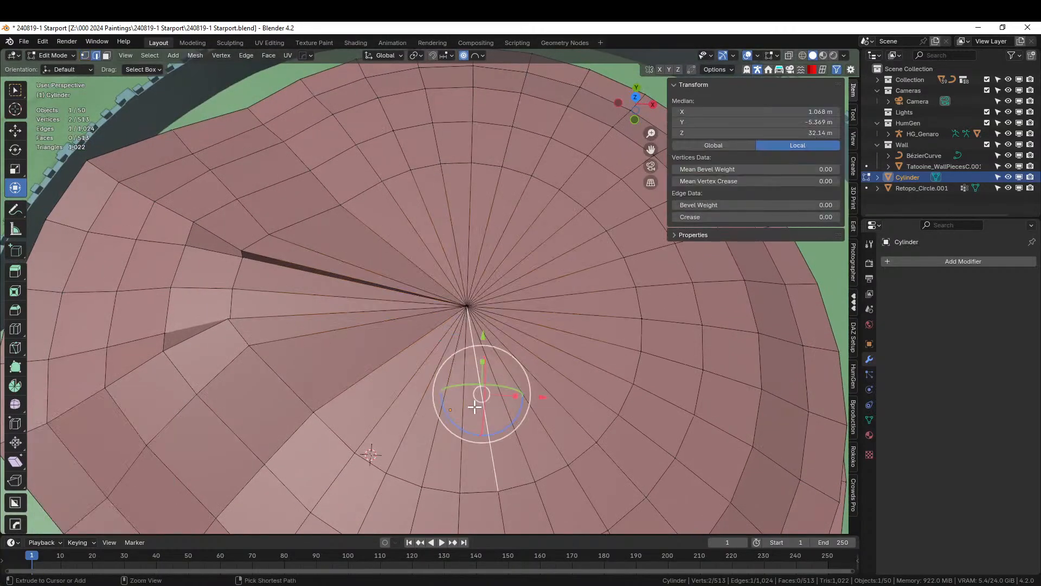
key("ctrl+r")
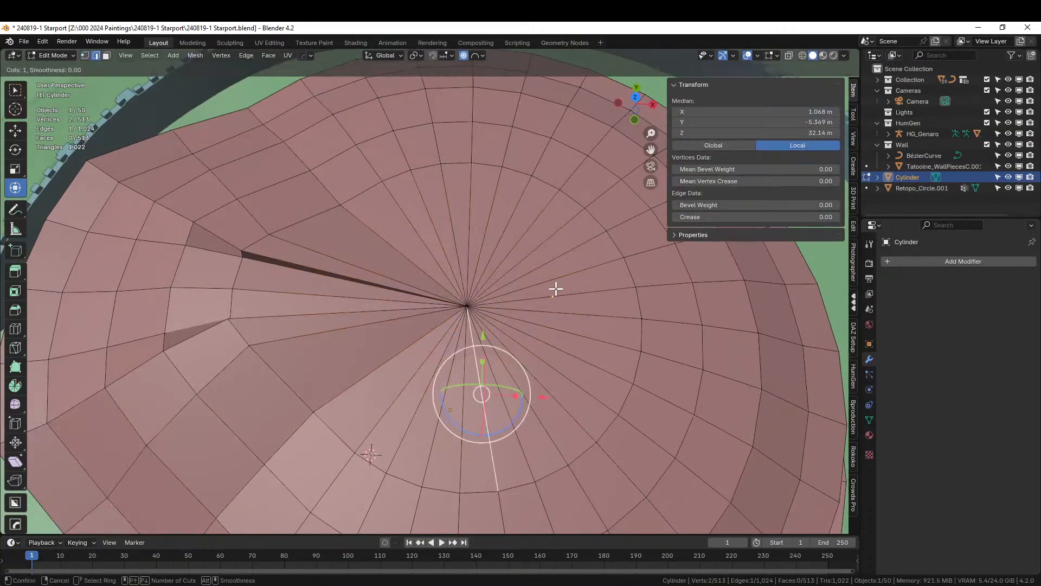
key("Escape")
Save the Starport file and return the domed cylinder to Object Mode.
middle_click_drag(361, 361, 415, 281)
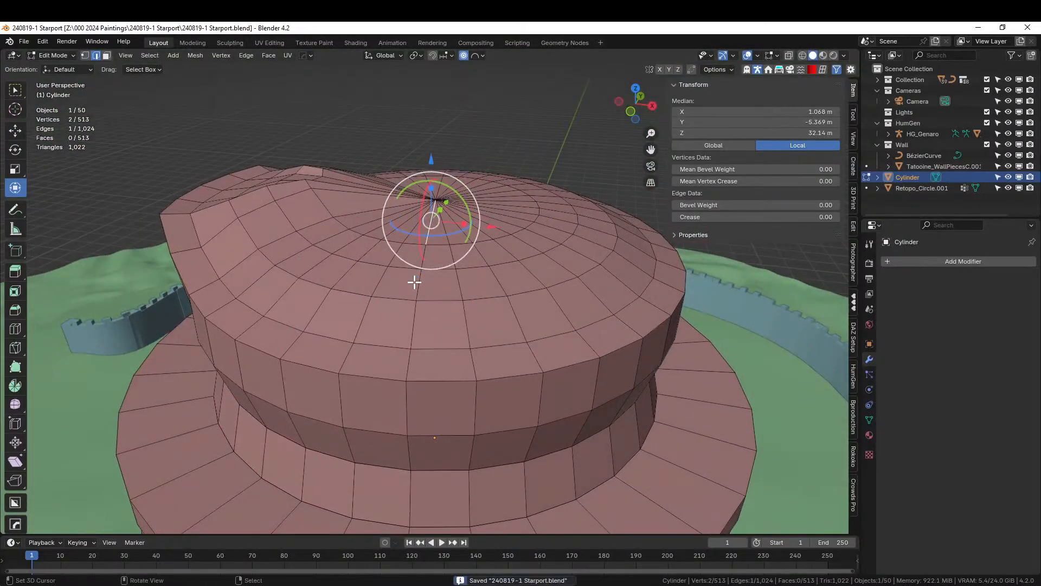
scroll(414, 282, "down", 6)
middle_click_drag(414, 281, 558, 305)
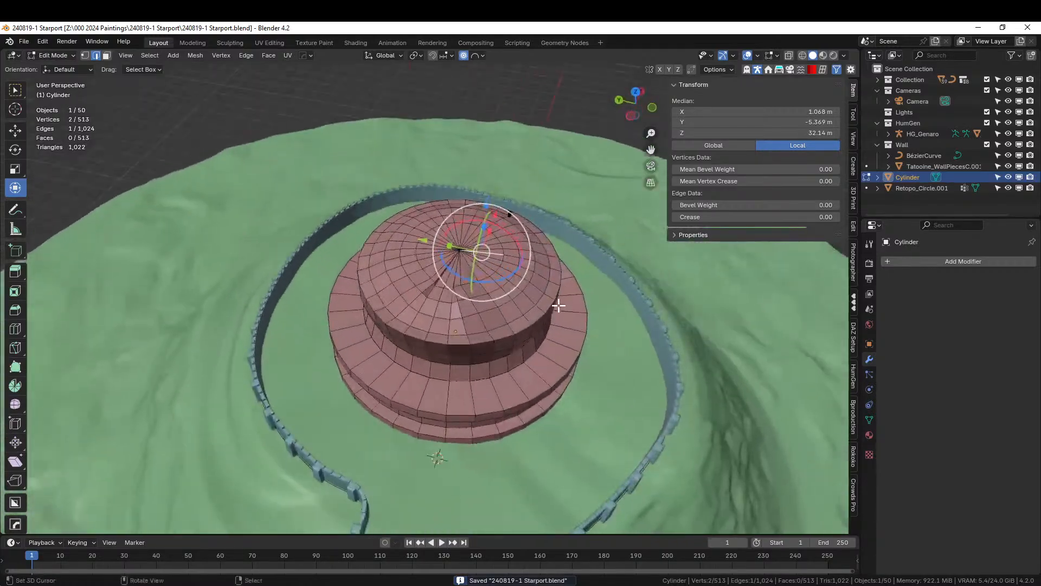
key("Tab")
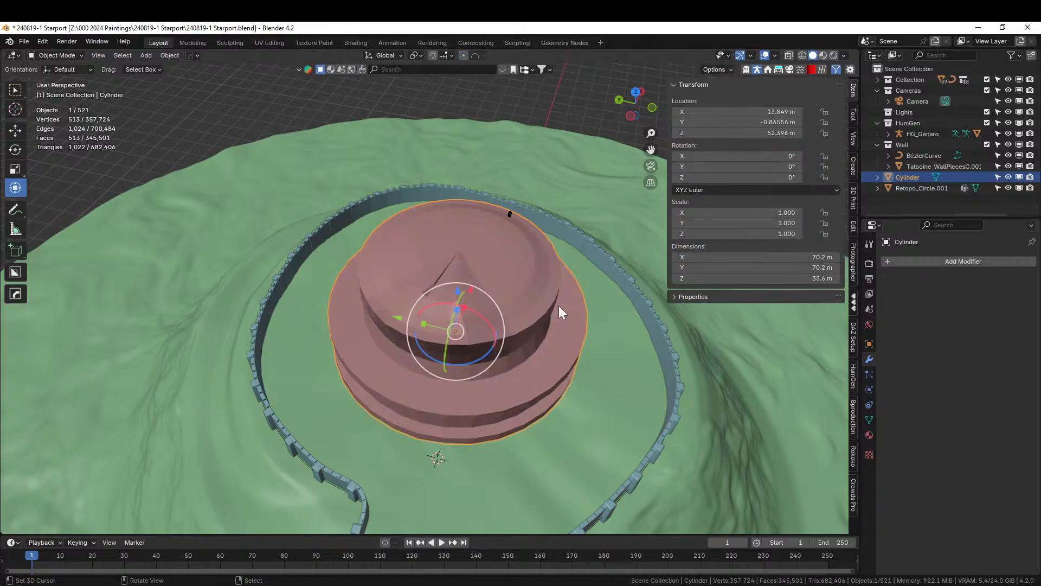
Add the distant Tatooine_House_A group to the selection and copy its modifiers to the cylinder.
scroll(584, 288, "down", 6)
middle_click_drag(542, 270, 202, 205)
left_click(203, 200)
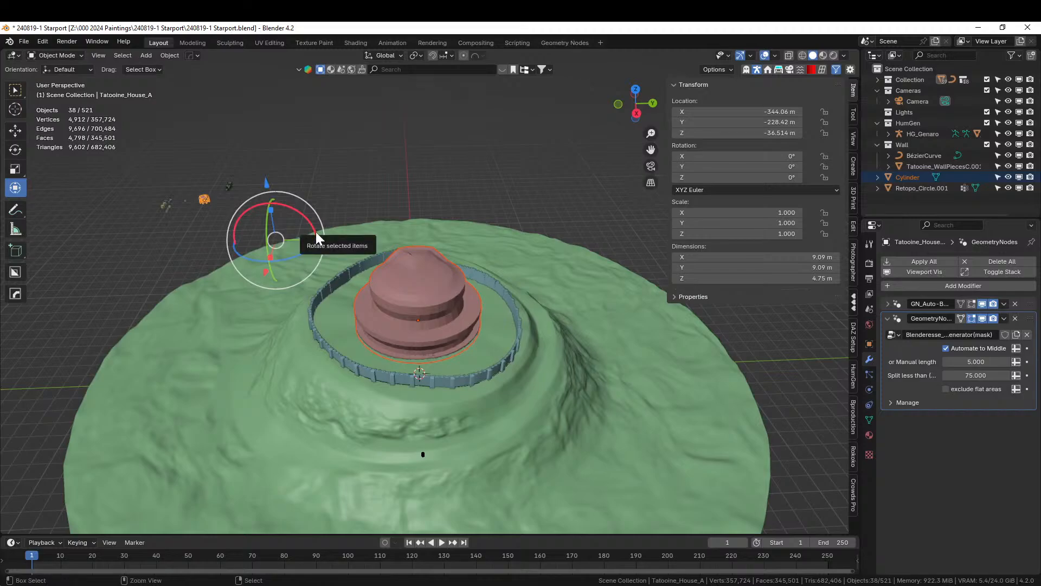
key("ctrl+l")
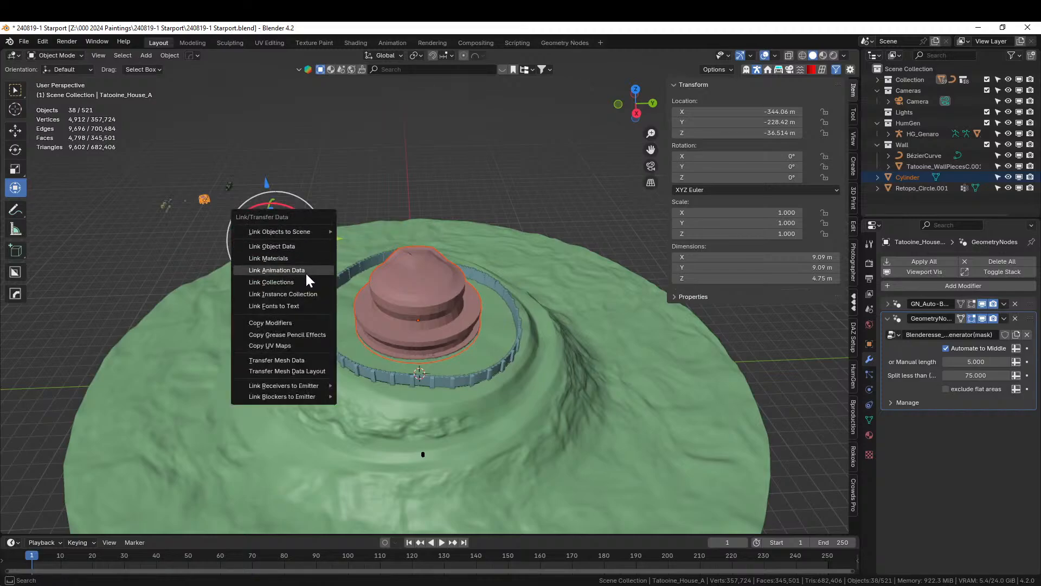
left_click(288, 323)
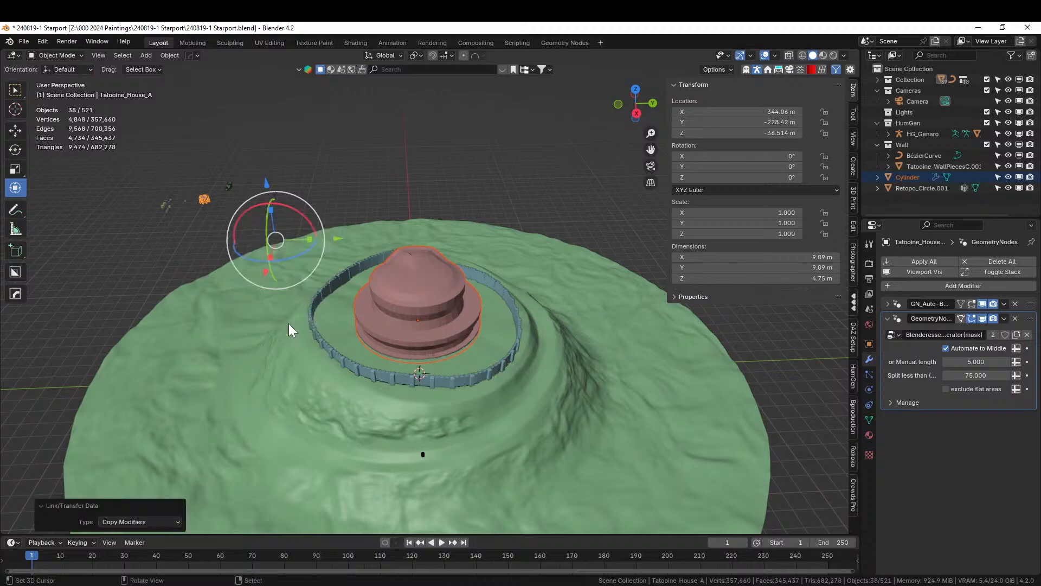
Select only the cylinder and assign it the existing ID_EmptyWallA material.
left_click(405, 288)
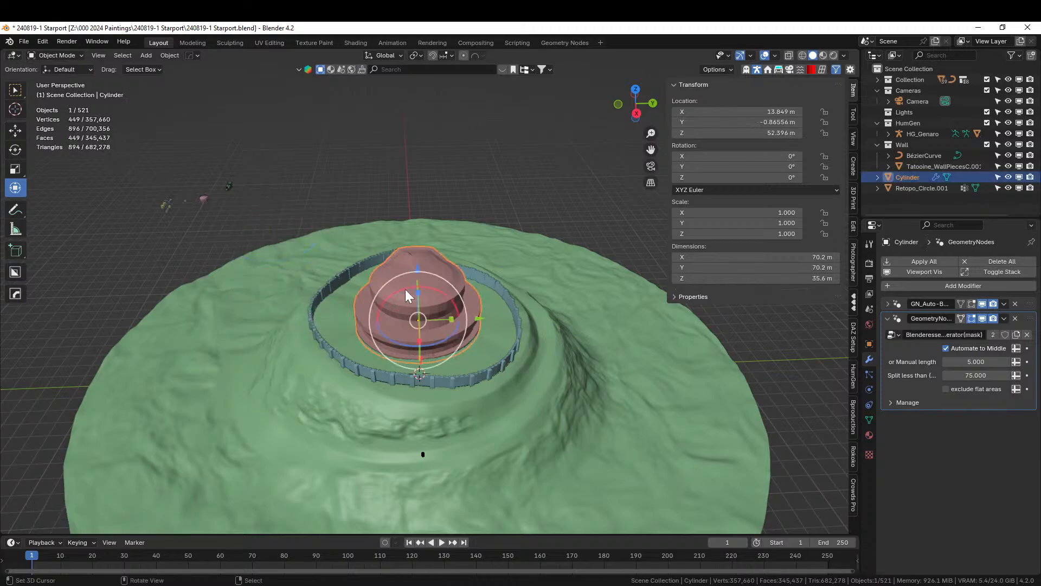
scroll(405, 288, "up", 3)
middle_click_drag(399, 297, 518, 276)
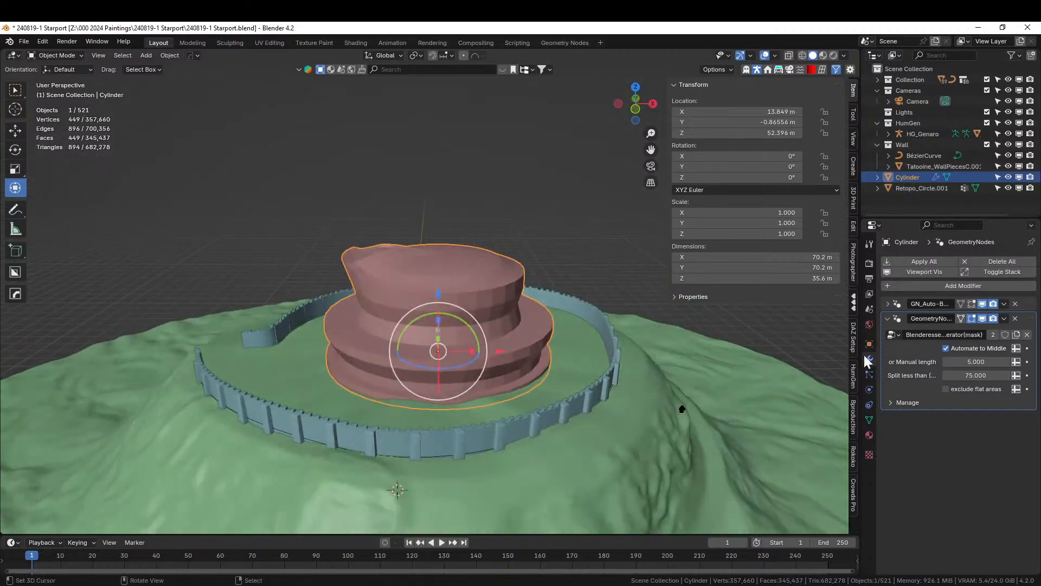
left_click(869, 434)
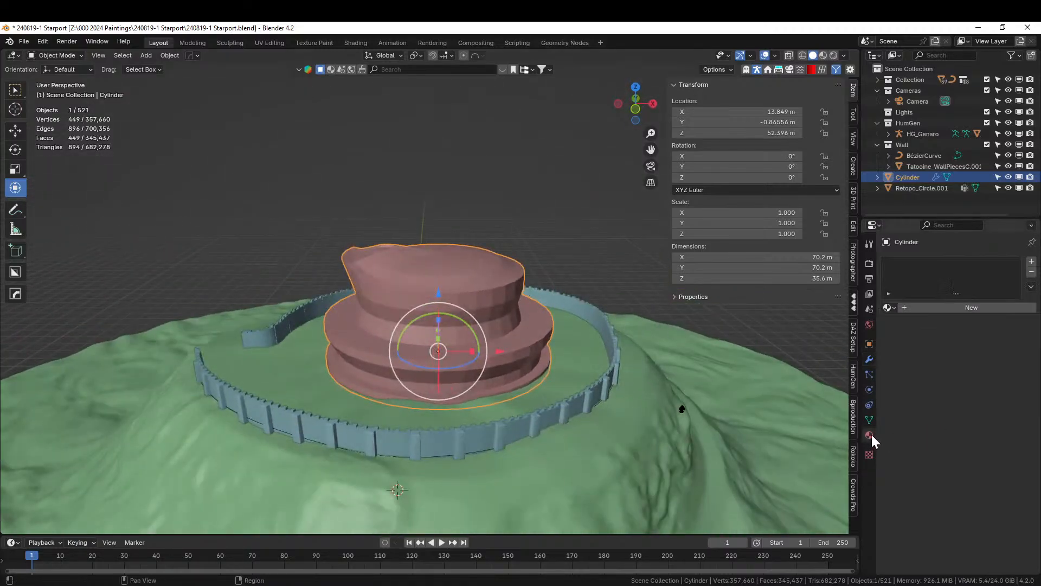
left_click(889, 308)
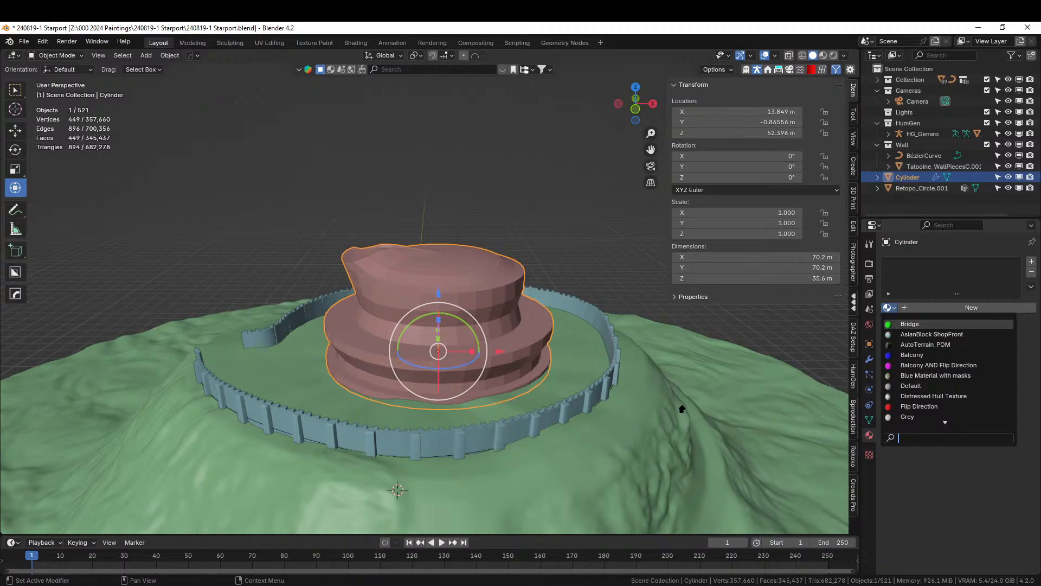
type("wal")
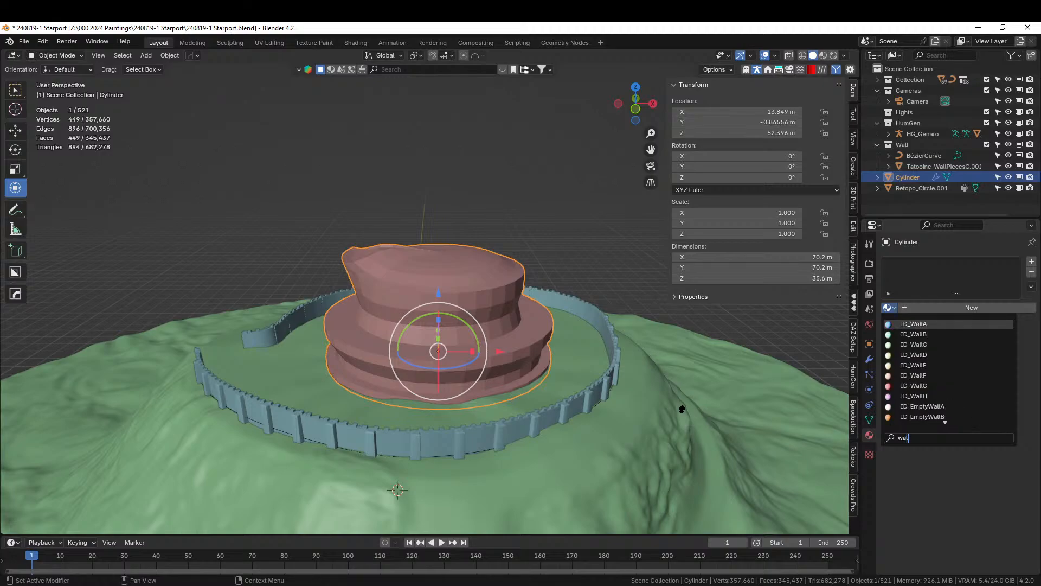
key("Down")
key("Down")
key("Down")
key("Down")
key("Down")
key("Down")
key("Down")
key("Down")
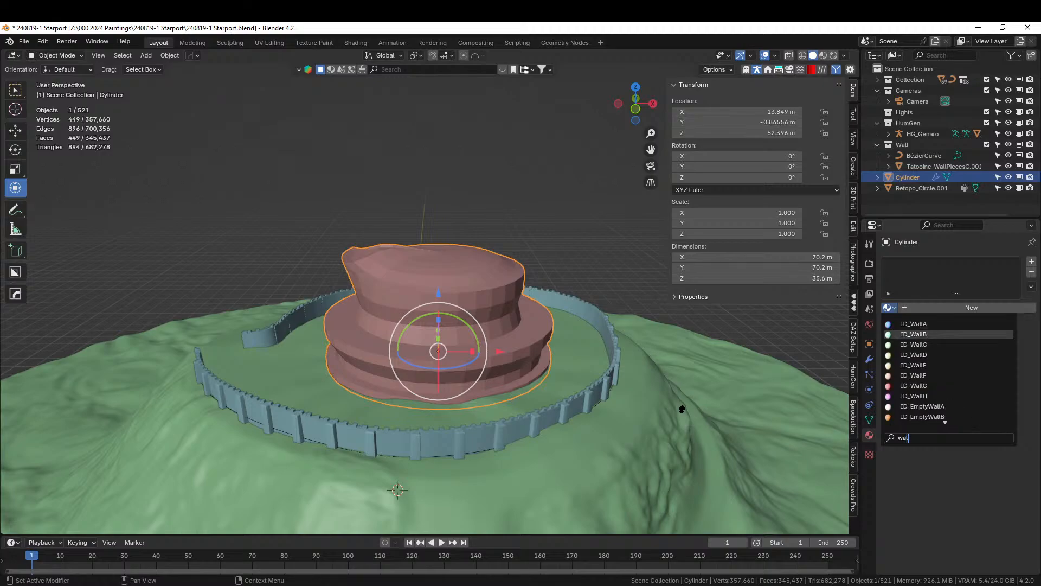
left_click(932, 408)
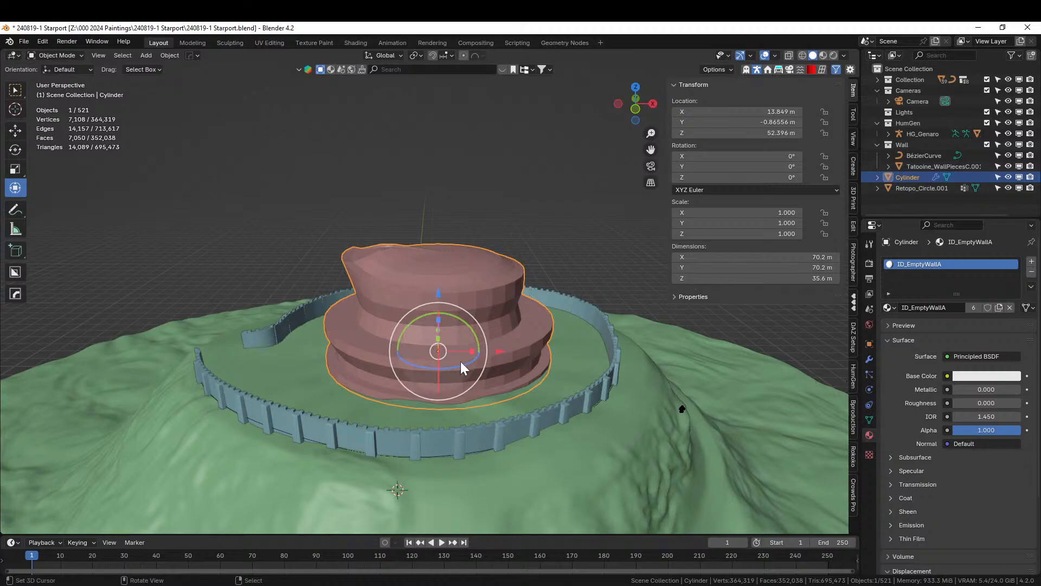
Examine the building's walls and top in rendered shading from several sides, then return to solid shading.
key("z")
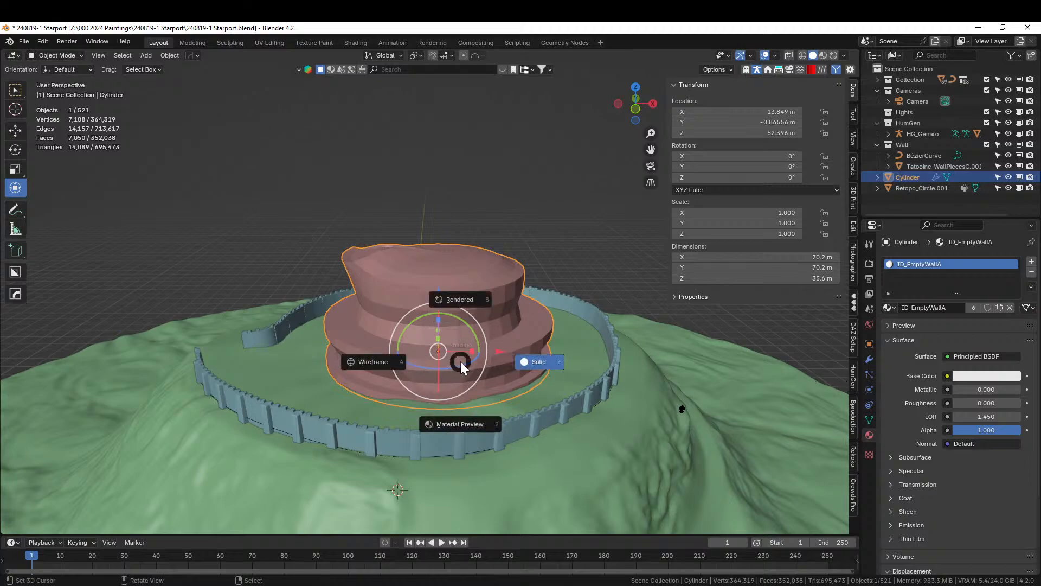
key("8")
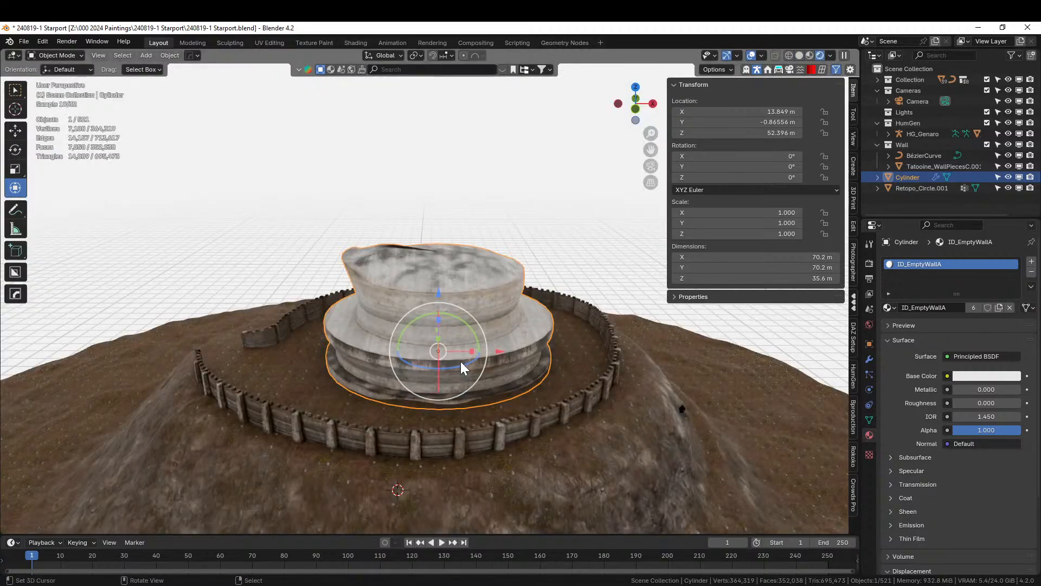
scroll(461, 361, "up", 5)
middle_click_drag(454, 364, 545, 346)
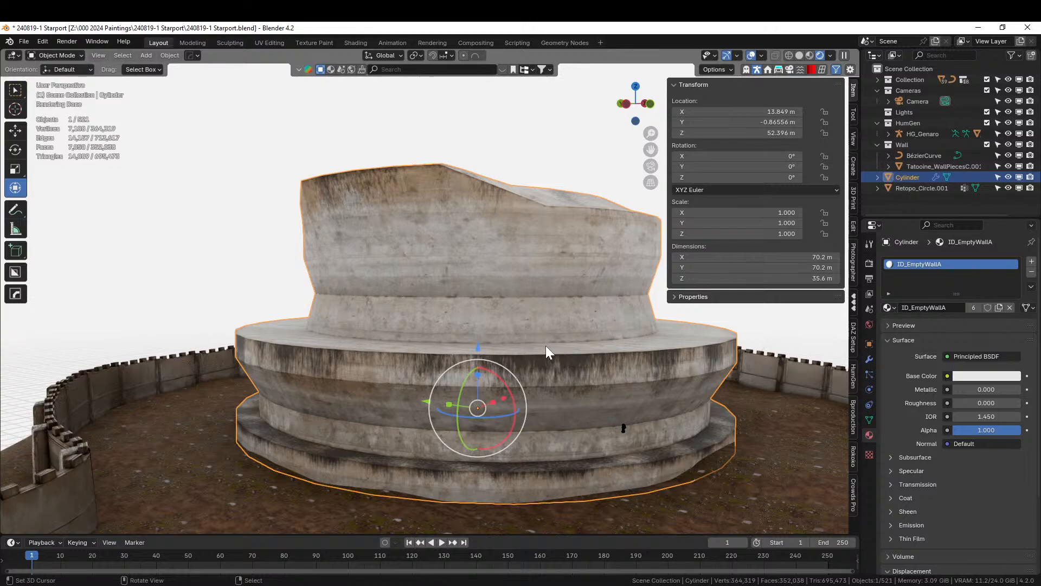
mouse_move(502, 349)
middle_mouse_down()
mouse_move(435, 376)
mouse_move(350, 347)
mouse_move(356, 359)
mouse_move(491, 366)
middle_mouse_up()
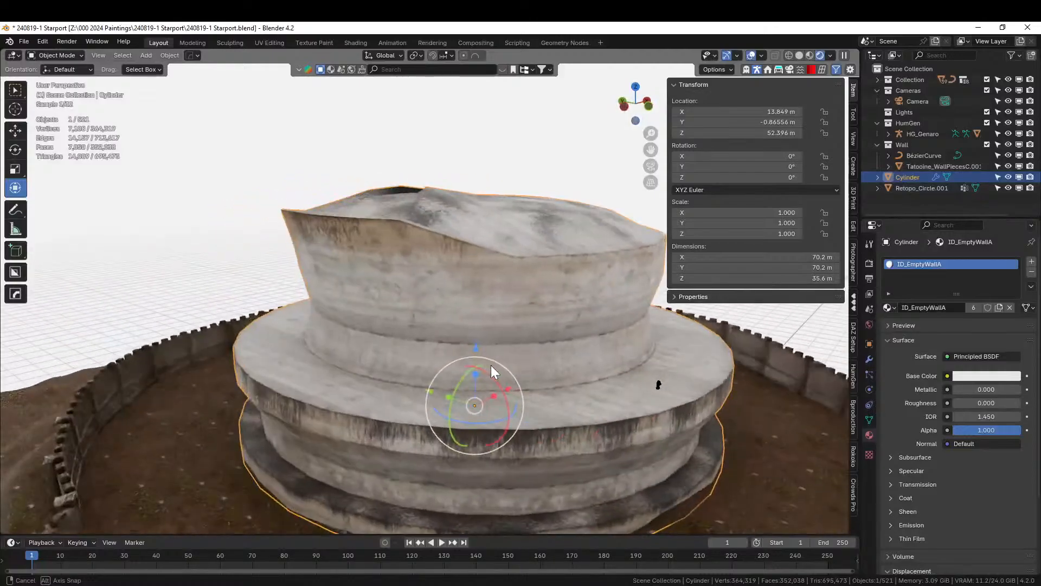
key("z")
key("6")
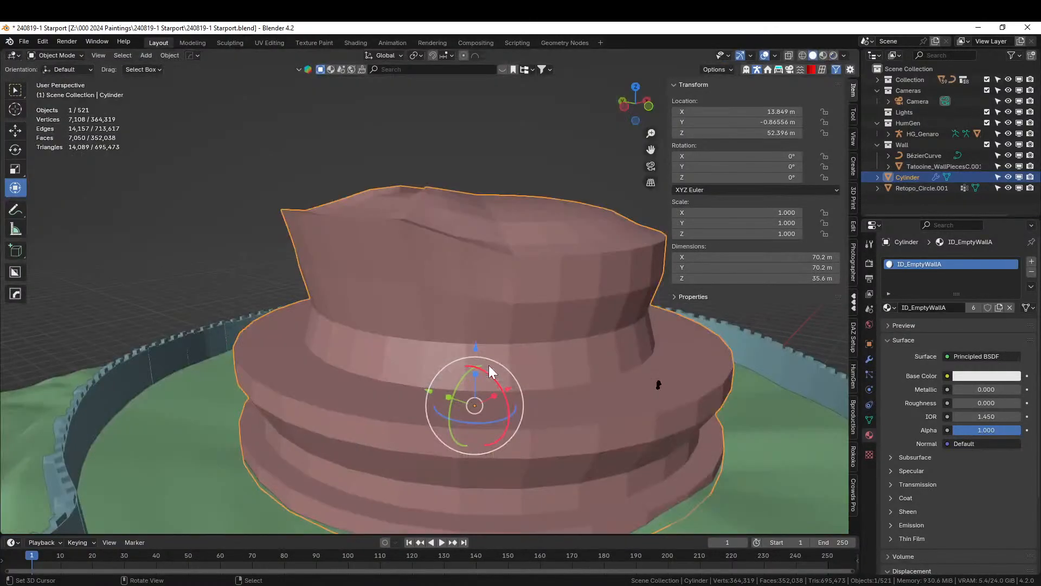
middle_click_drag(471, 366, 439, 367)
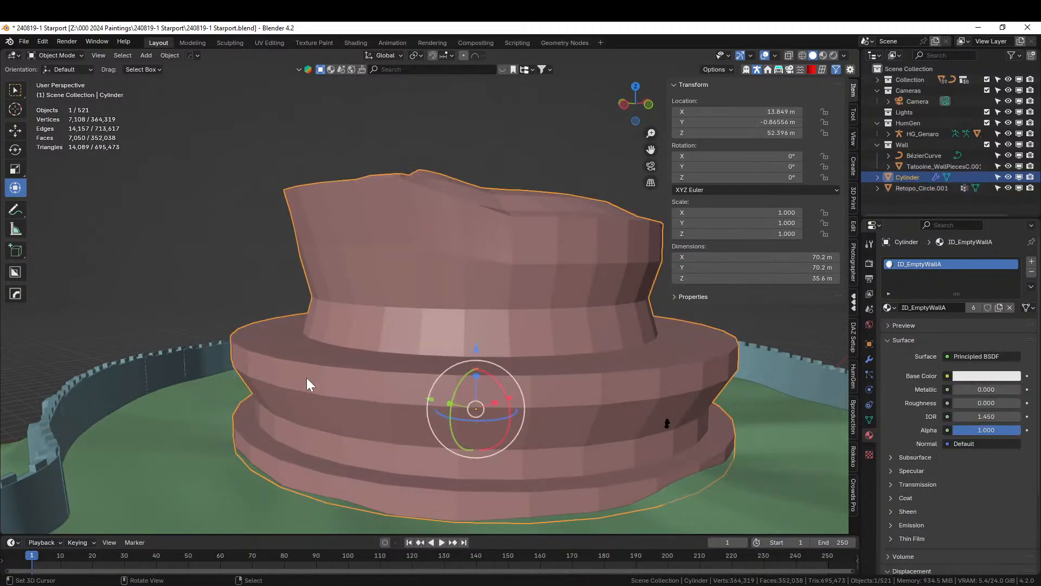
Put the cylinder into Edit Mode, with the side of its lower tiers in view.
key("Tab")
middle_click_drag(321, 379, 457, 402)
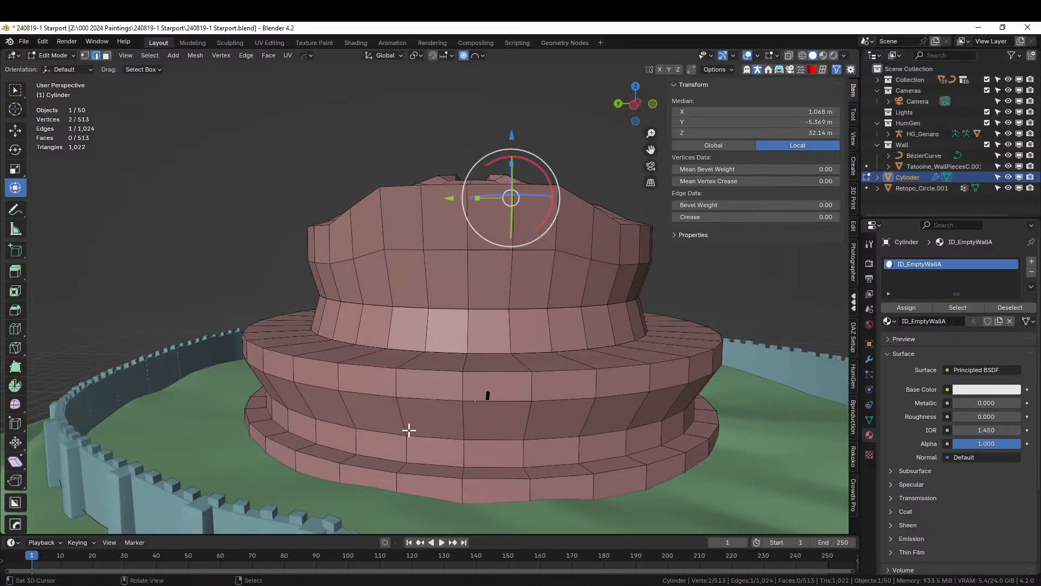
key("3")
left_click(464, 419, "alt")
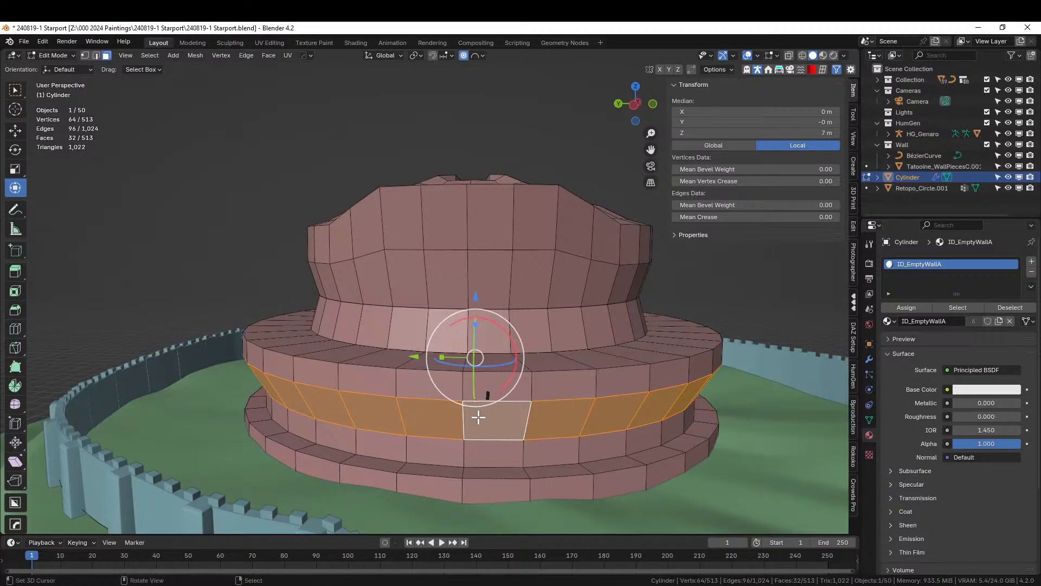
key("2")
left_click(460, 408, "ctrl+alt")
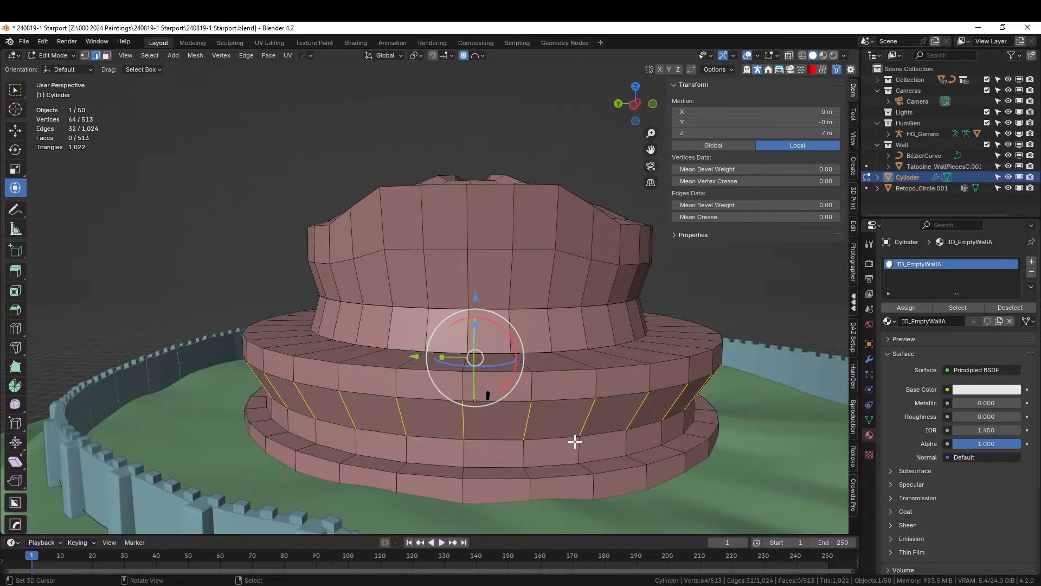
key("ctrl+b")
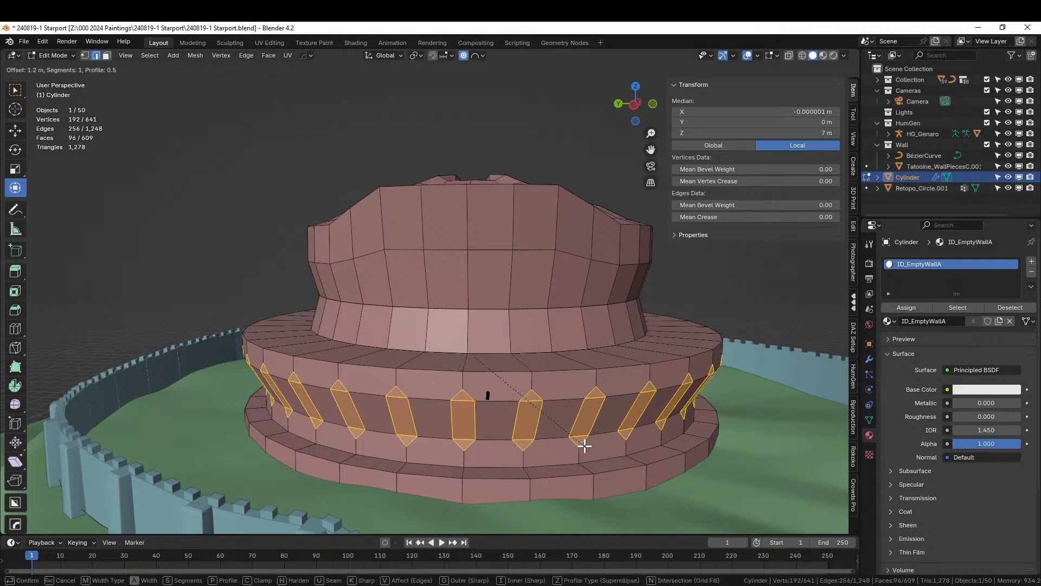
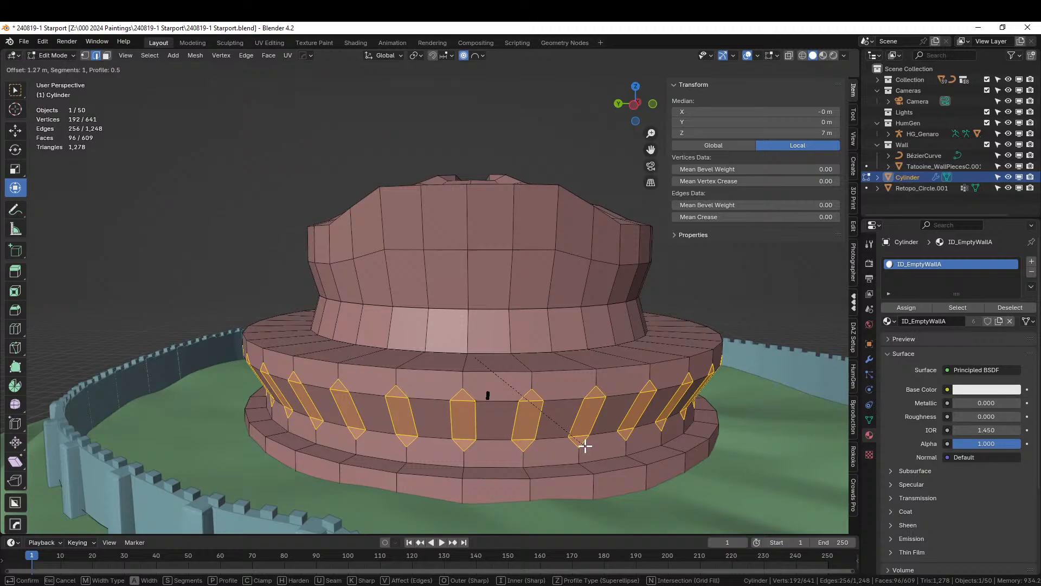
key("Escape")
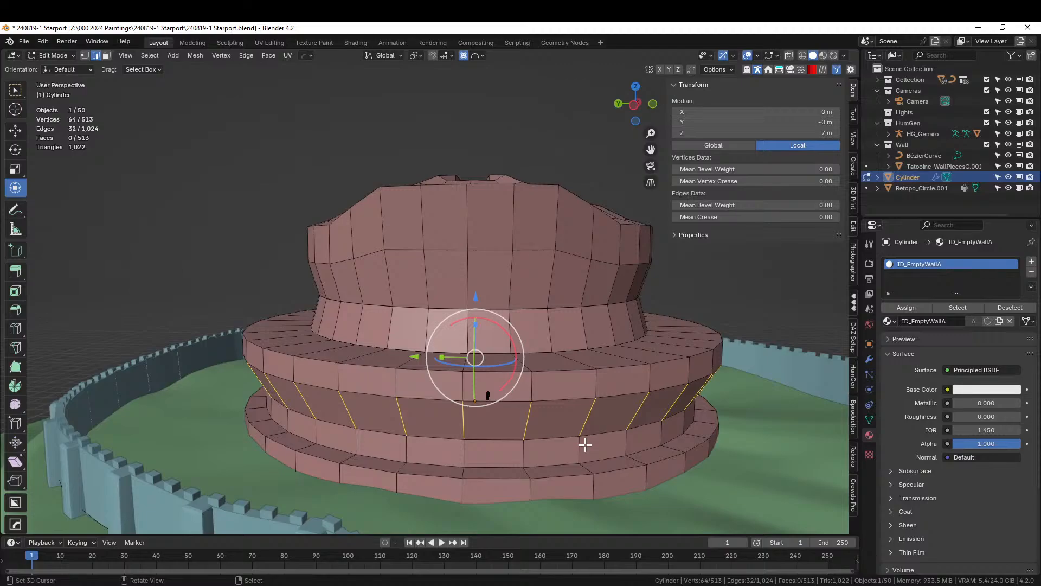
left_click(396, 389, "shift")
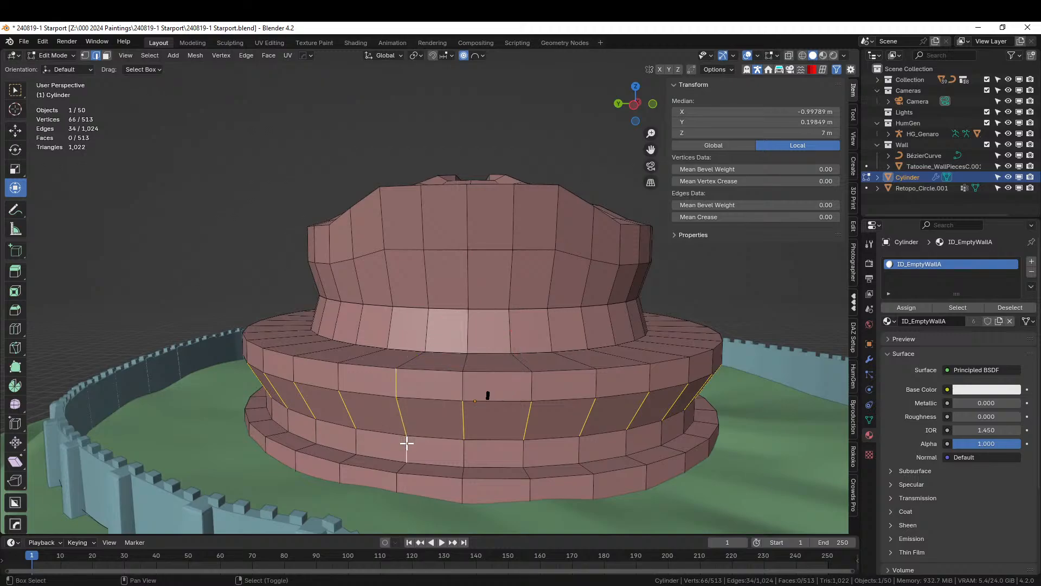
Bevel the vertical edges of the three stacked bands above the base ledge by about 0.96 m with one segment.
key("3")
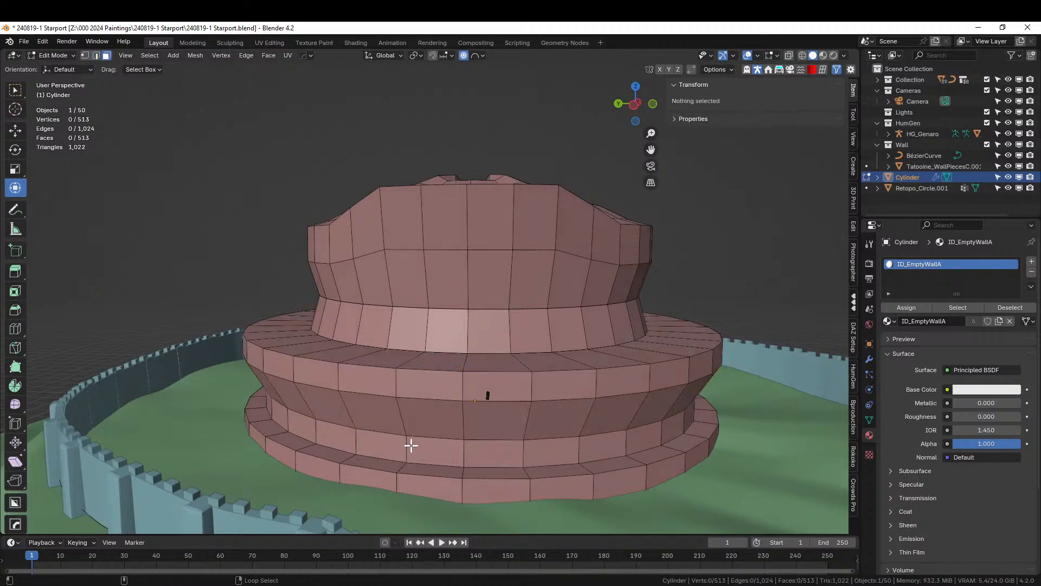
left_click(409, 444, "alt")
left_click(408, 418, "alt+shift")
left_click(396, 388, "alt+shift")
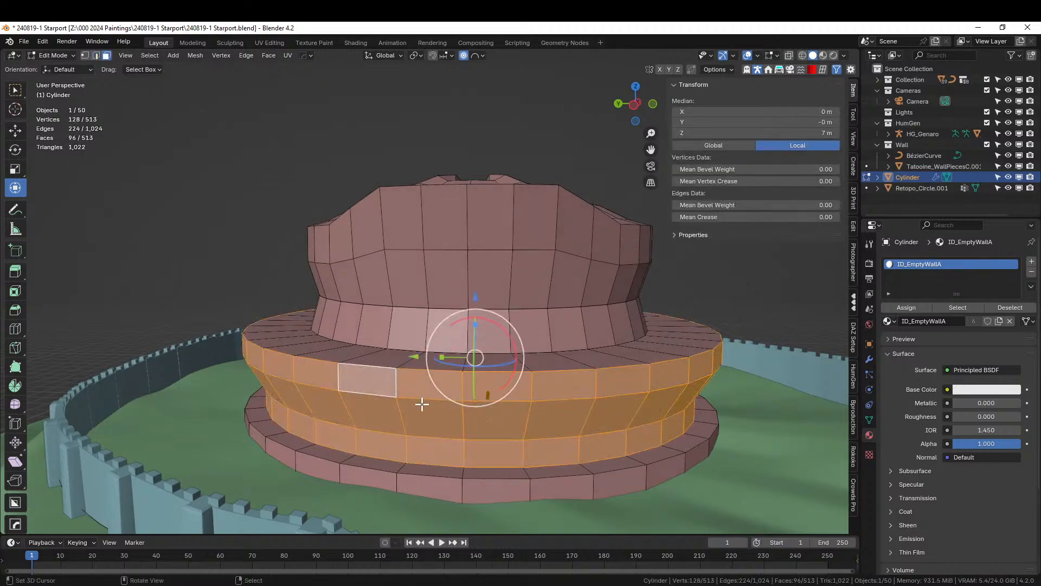
key("2")
left_click(415, 372, "alt+shift")
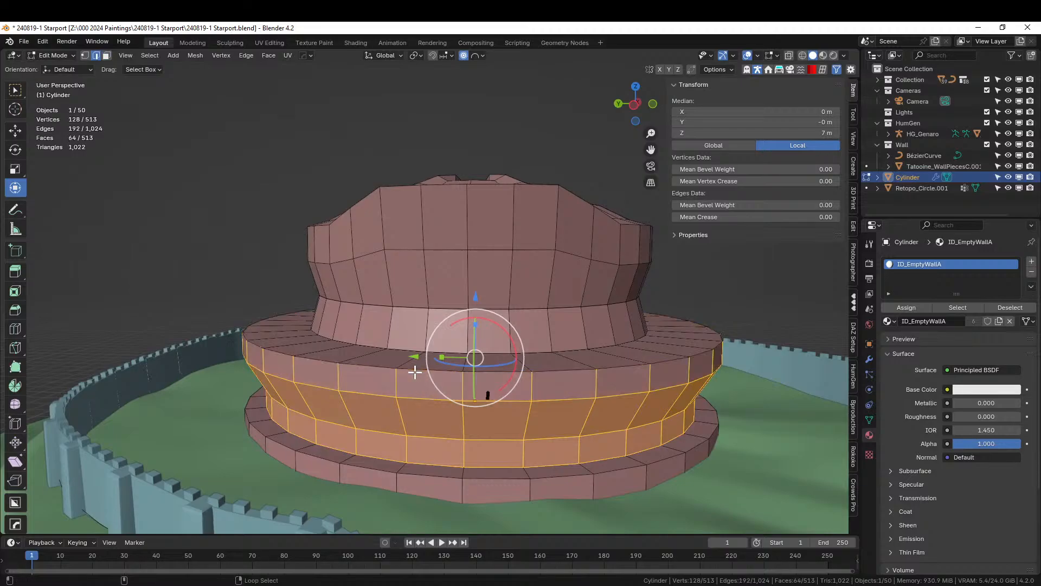
left_click(418, 403, "alt+shift")
left_click(425, 437, "alt+shift")
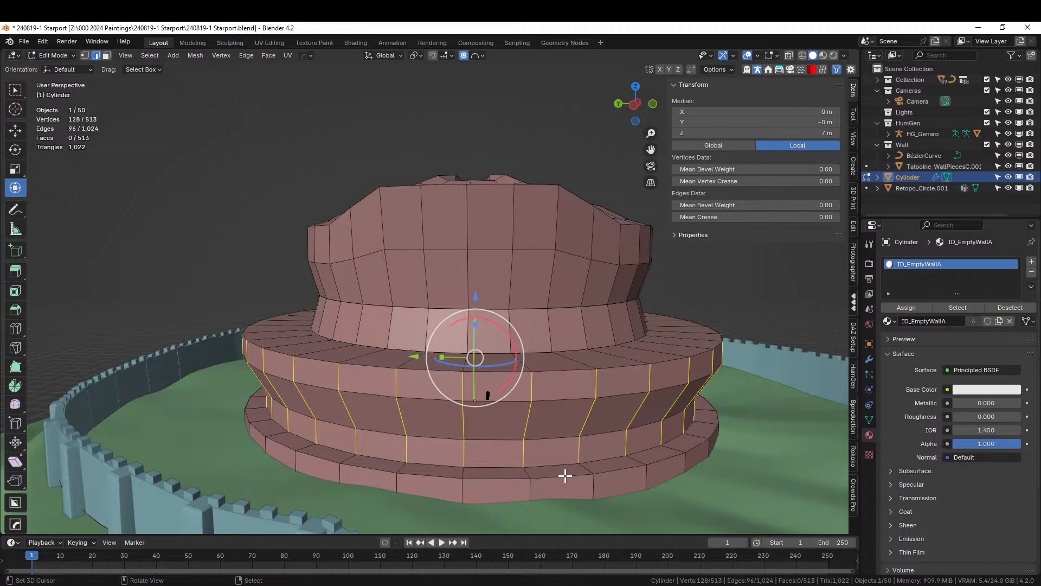
key("ctrl+b")
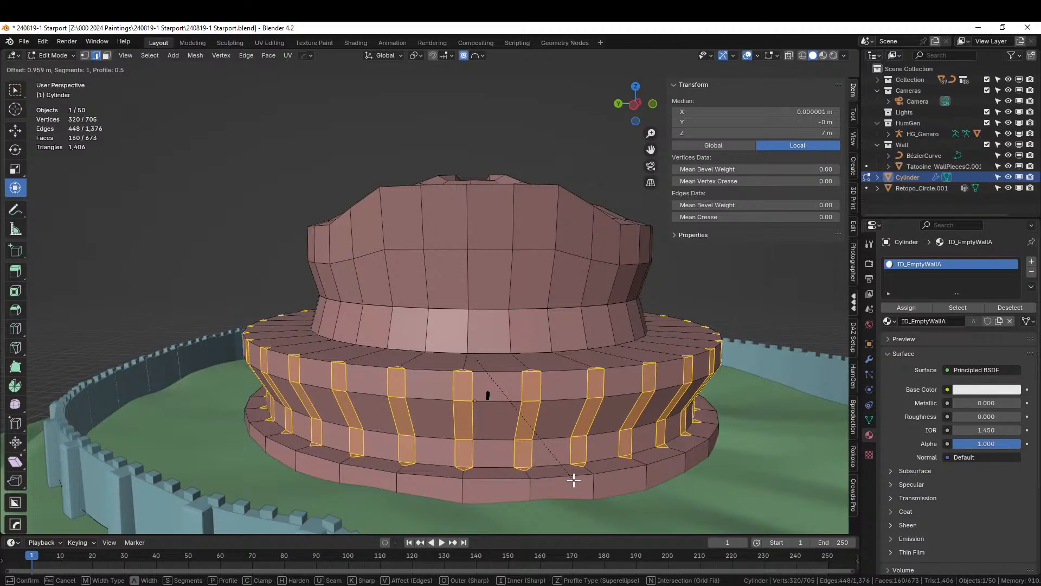
left_click(574, 479)
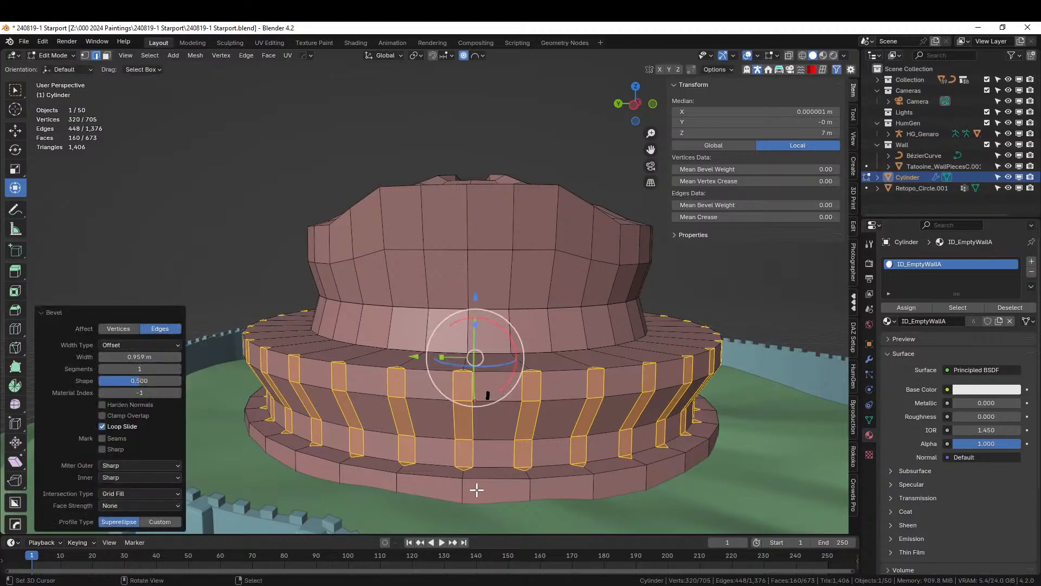
left_click(755, 500)
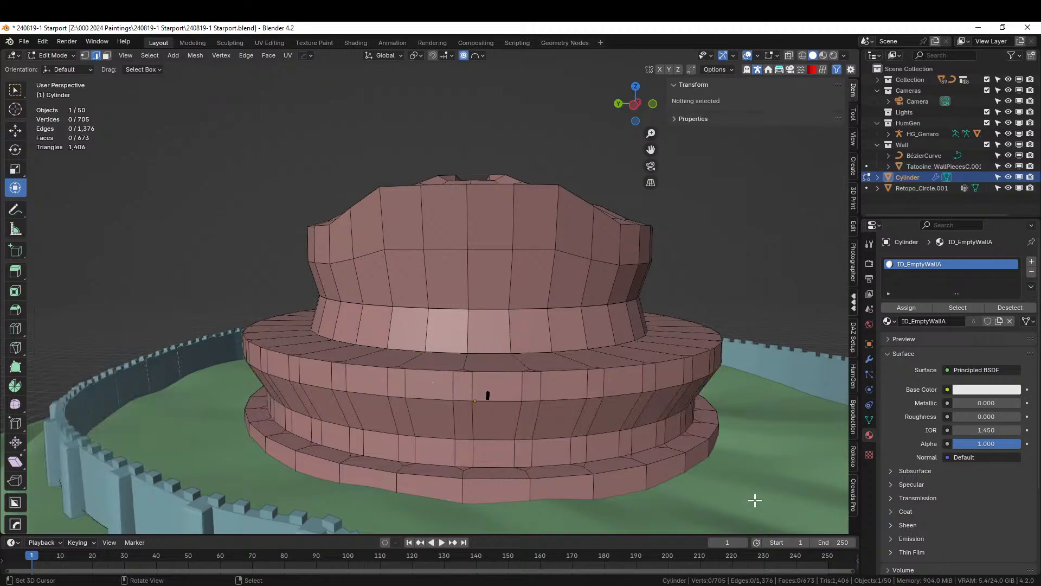
Select the slanted band and the rim band above it as face loops and hide the rest of the mesh.
left_click(451, 417, "alt")
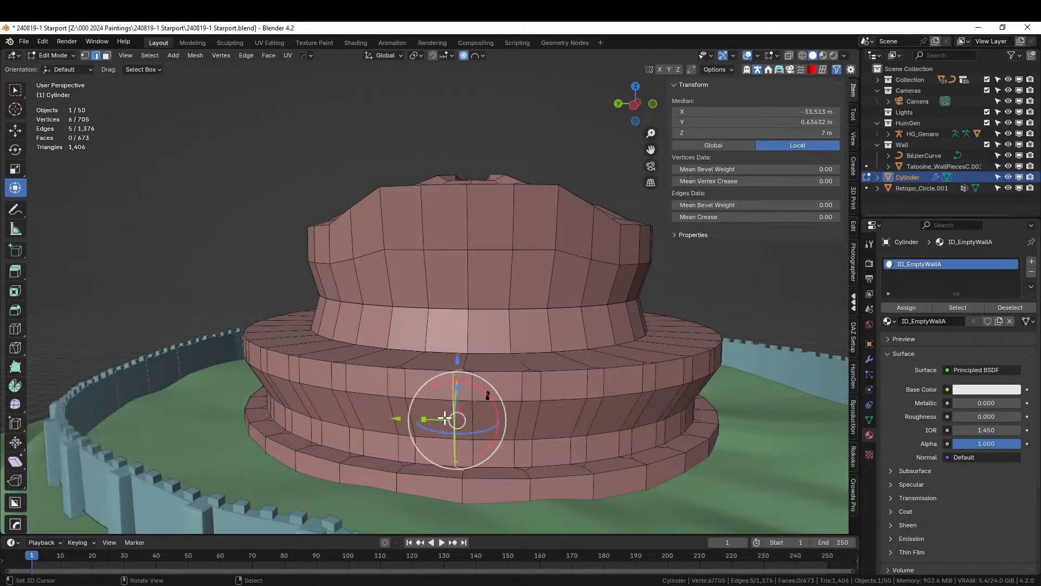
key("3")
left_click(444, 418, "alt")
left_click(461, 386, "alt+shift")
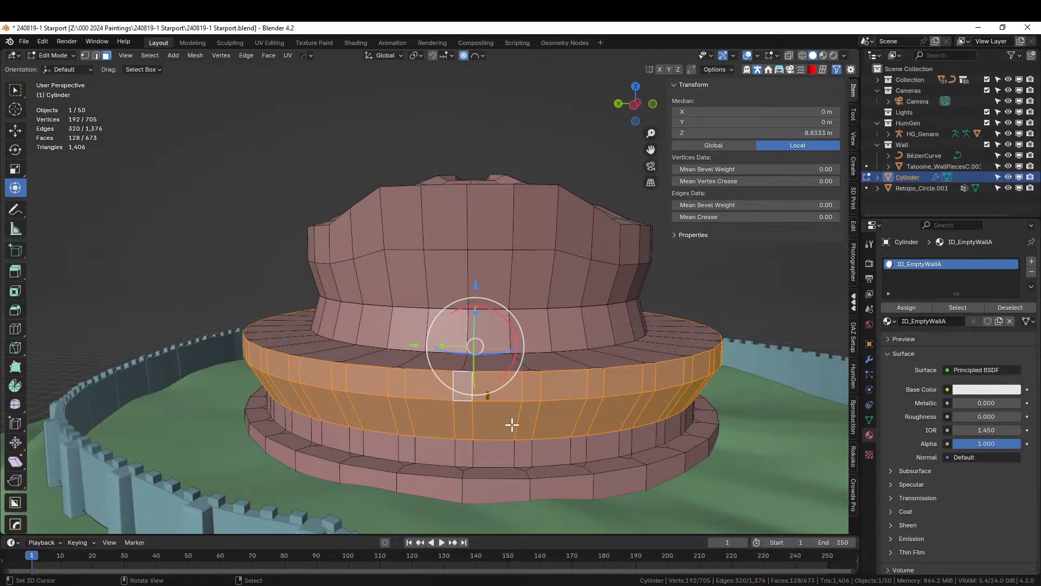
key("shift+h")
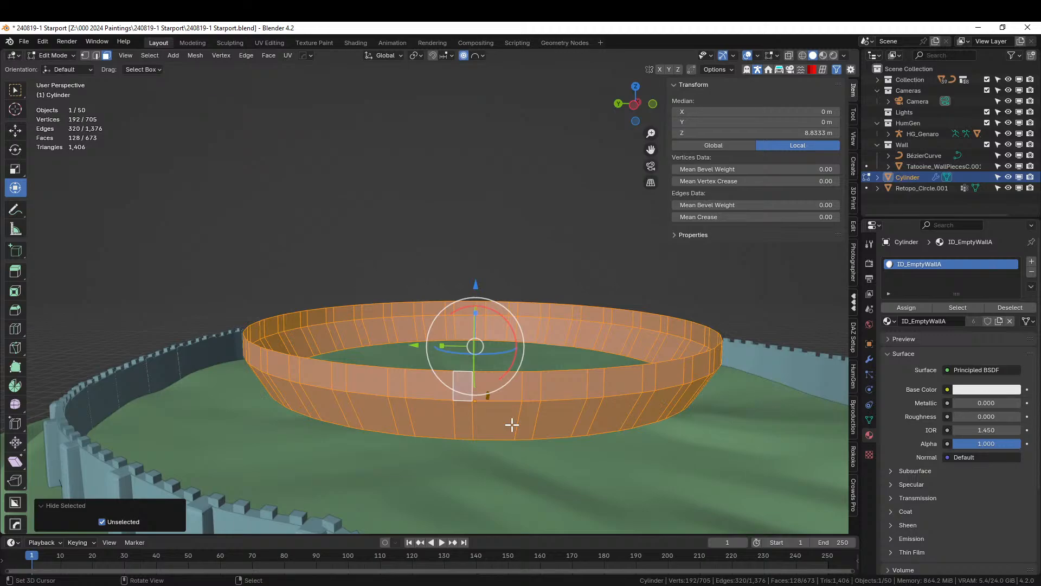
Select the narrow strip faces all around both bands by matching area, and reveal the hidden mesh.
left_click(468, 413)
left_click(462, 393, "shift")
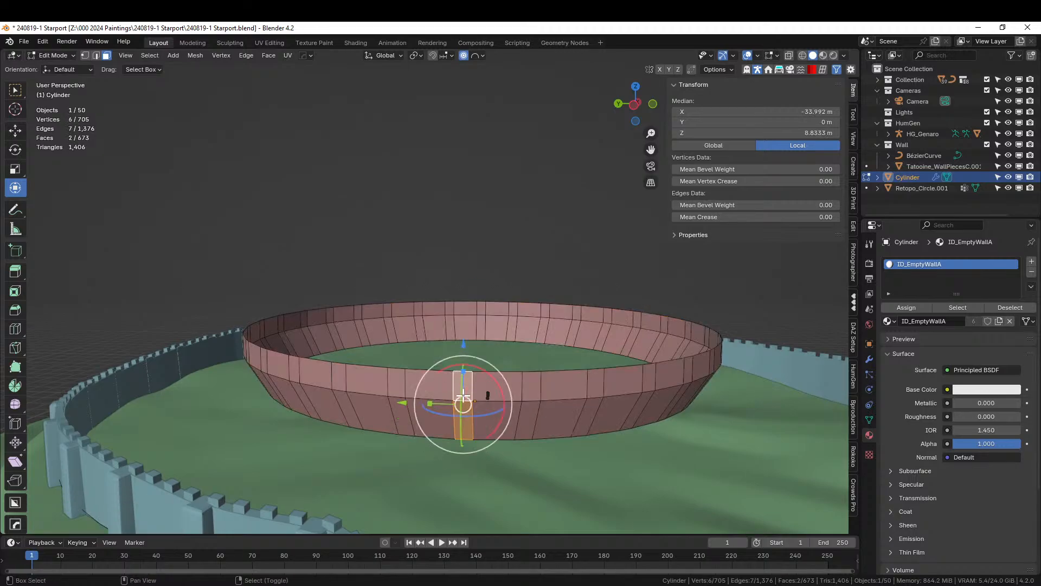
key("shift+g")
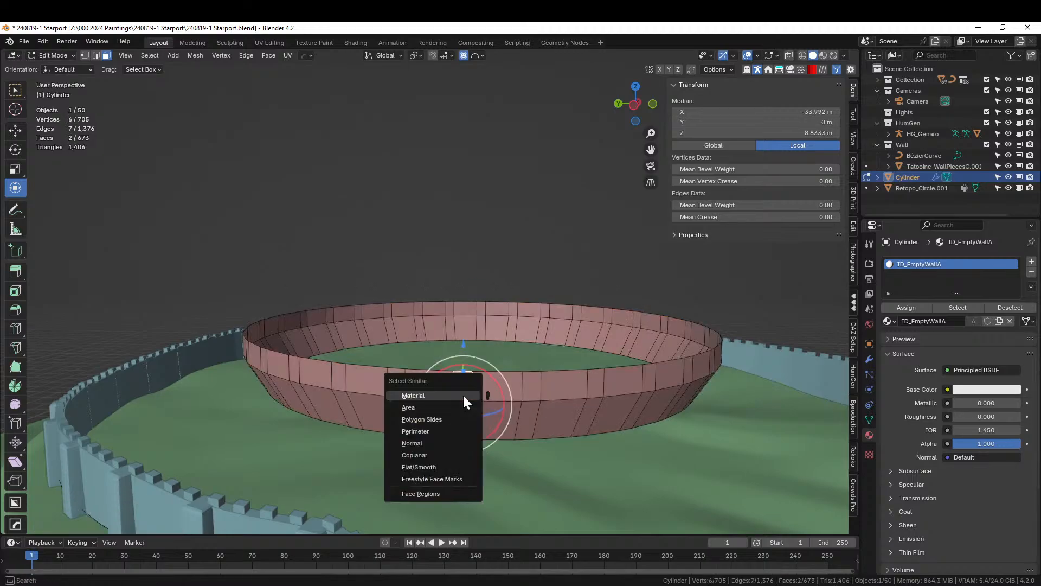
left_click(429, 410)
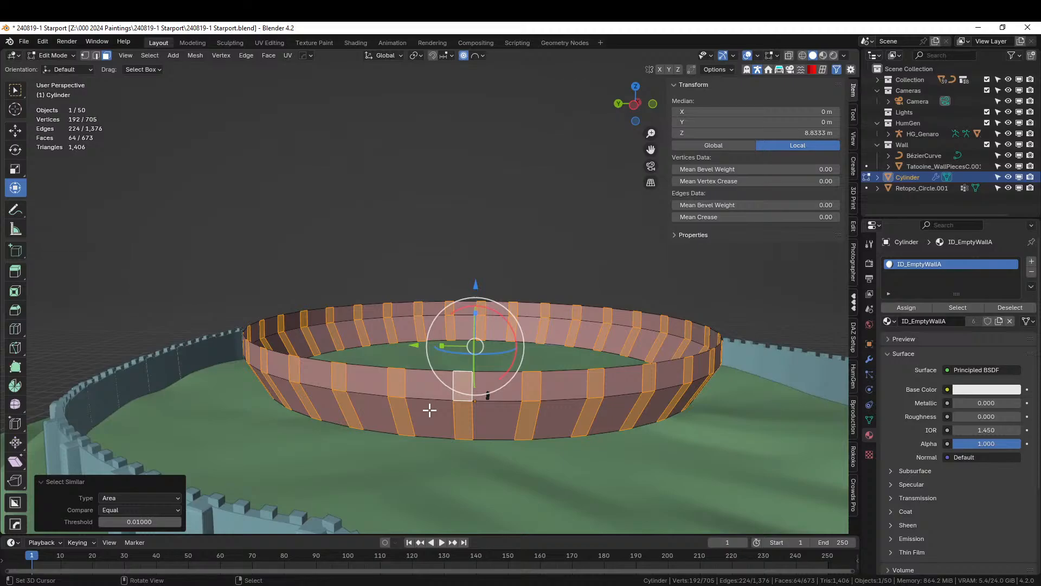
key("alt+h")
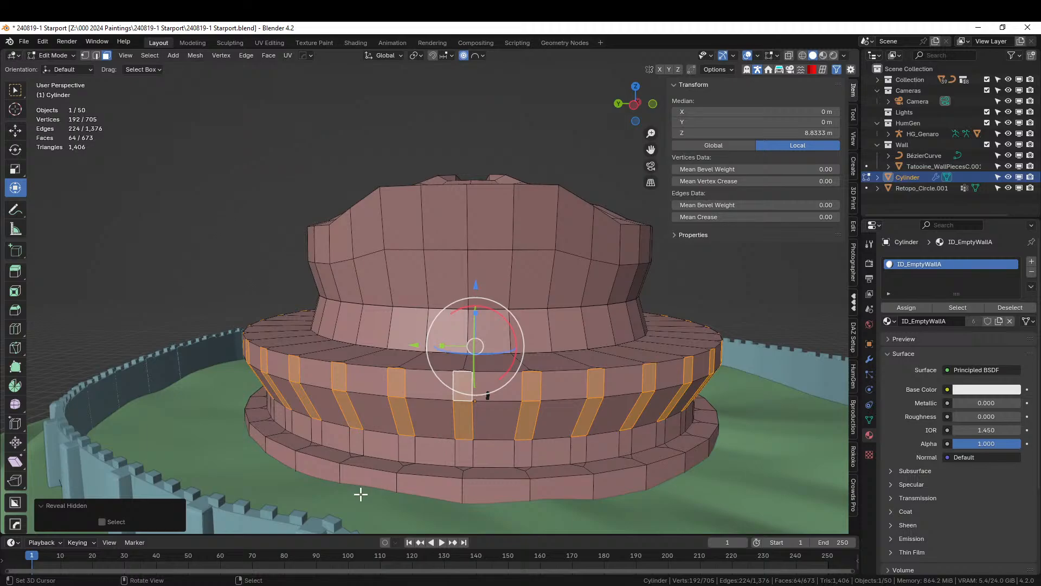
Extrude the selected strips outward along their normals by 1.12 m and bevel them about 0.57 m with three segments.
key("alt+e")
left_click(386, 507)
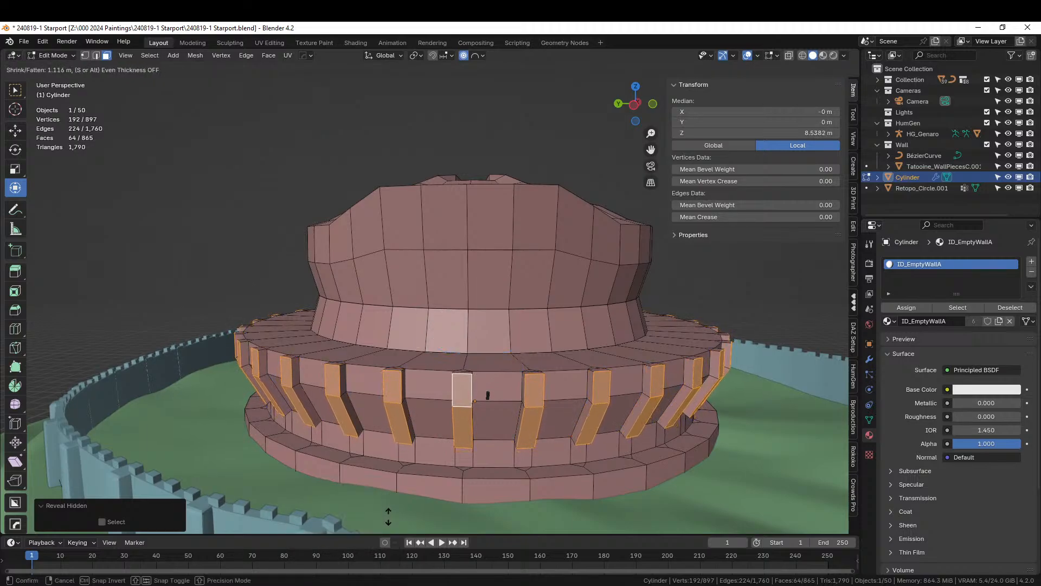
left_click(388, 516)
middle_click_drag(413, 481, 323, 471)
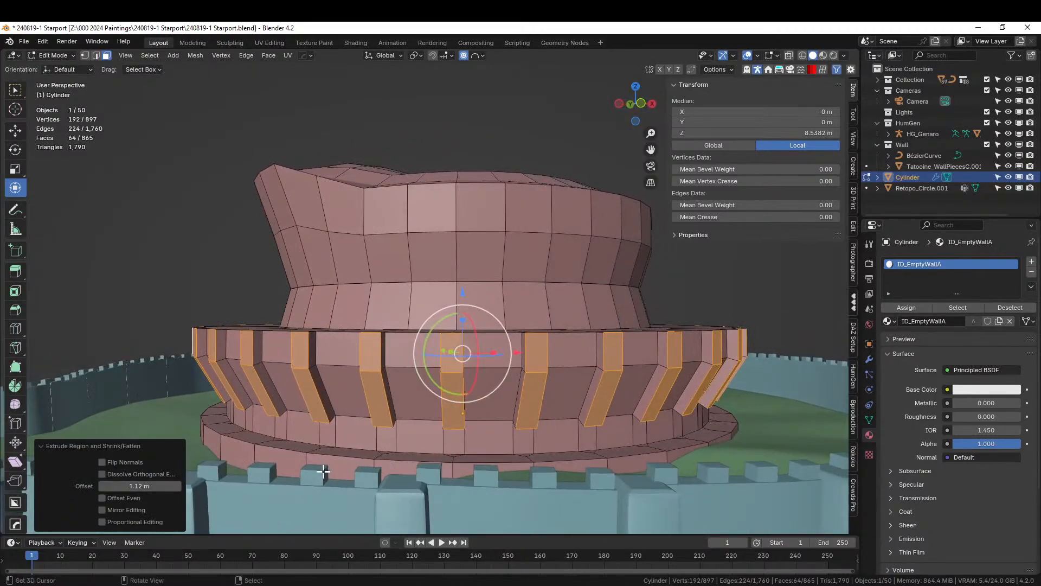
key("ctrl+b")
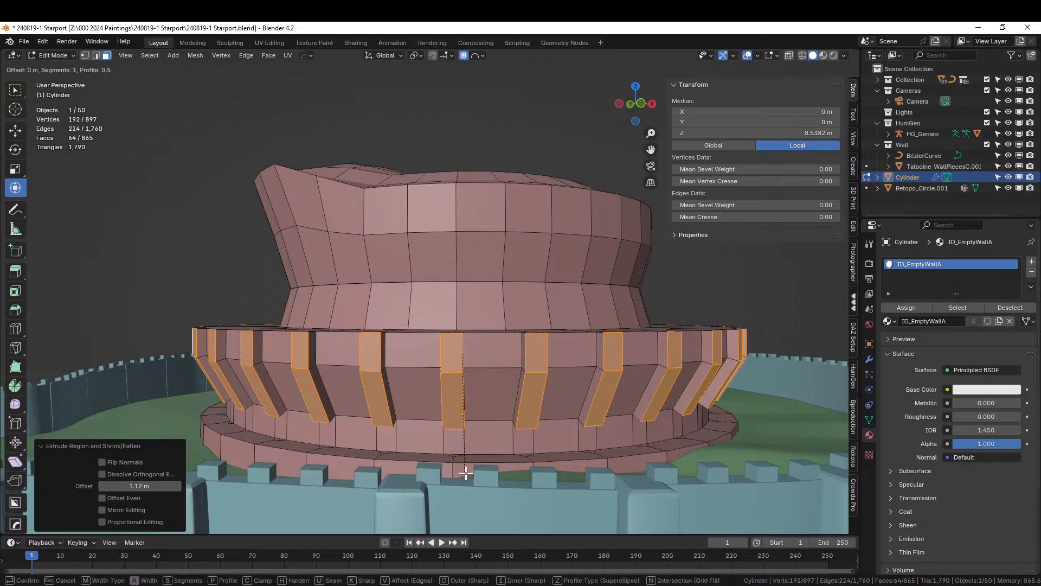
scroll(468, 477, "up", 2)
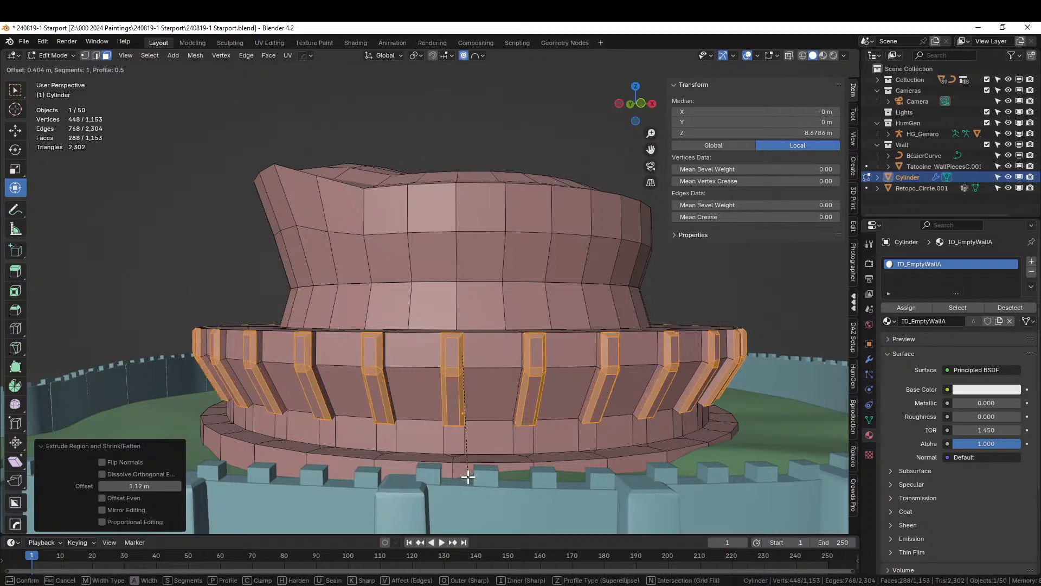
left_click(470, 476)
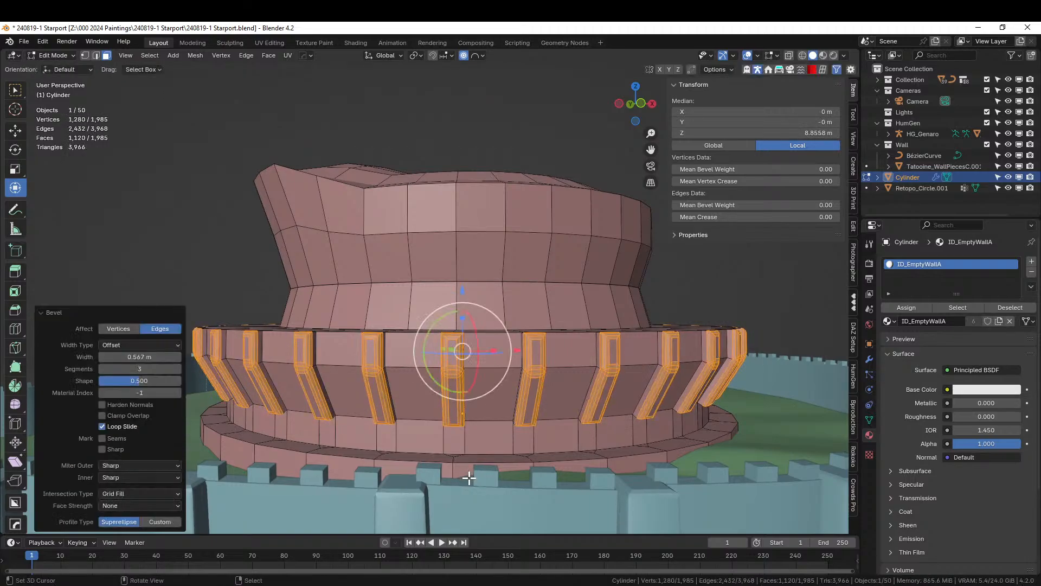
Return the cylinder to Object Mode and isolate it in local view.
middle_click_drag(473, 477, 502, 476)
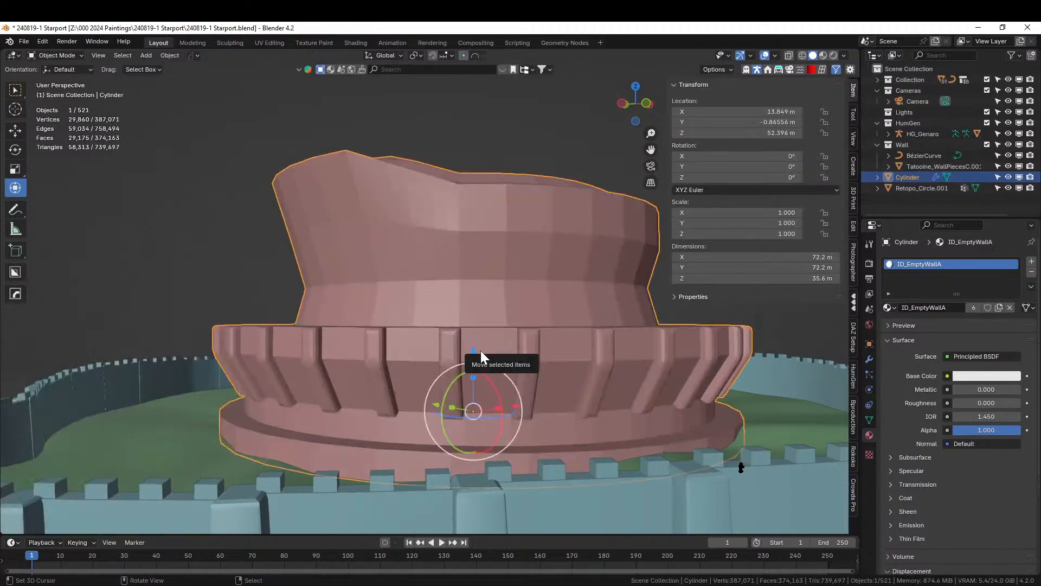
middle_click_drag(481, 351, 502, 344)
scroll(502, 344, "up", 3)
key("slash")
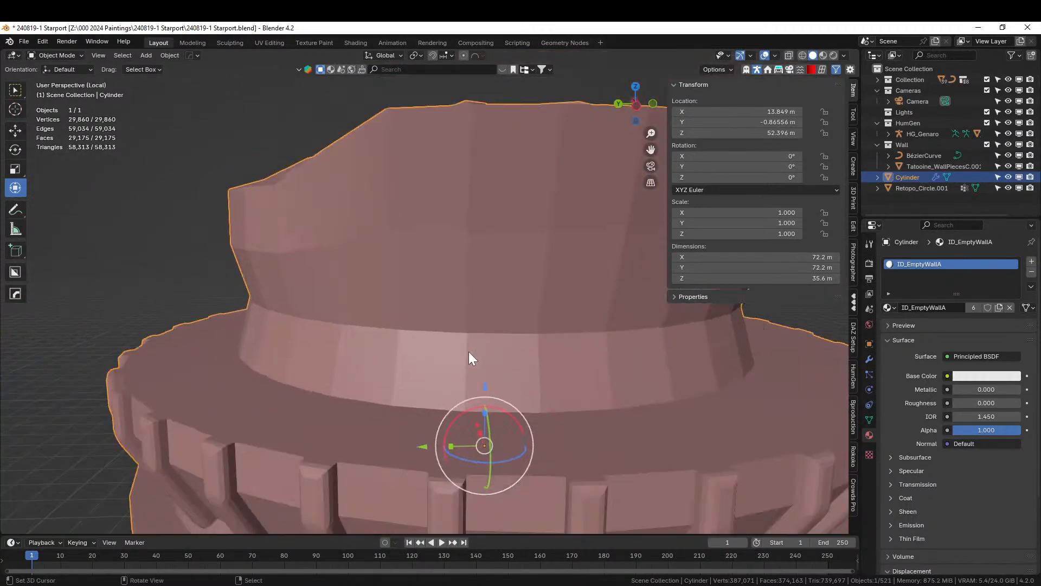
Reopen the cylinder in Edit Mode and grow the face selection once to cover the whole ribs.
key("Tab")
scroll(468, 352, "up", 3)
middle_click_drag(468, 351, 493, 270, "shift")
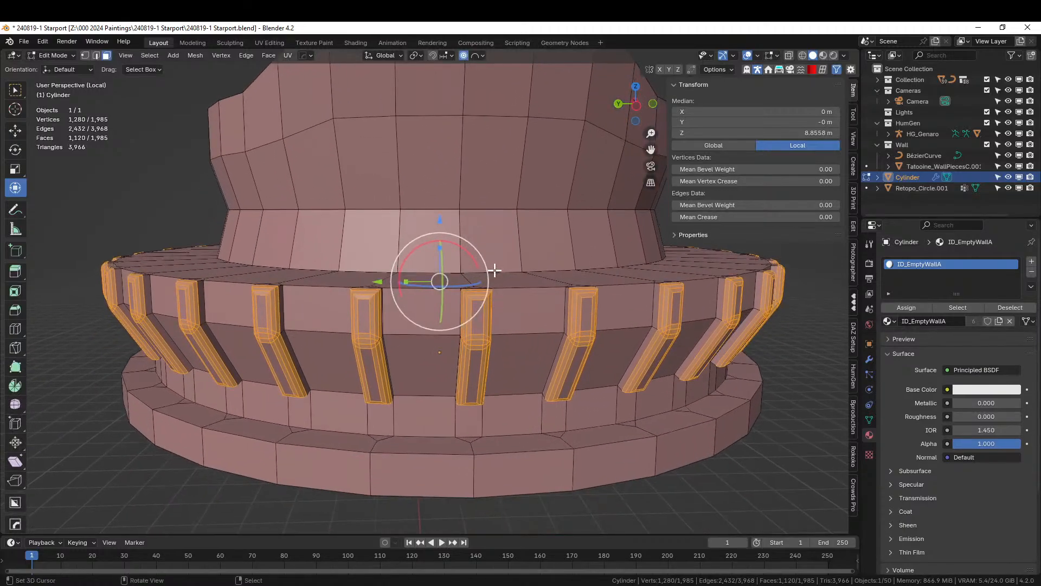
key("ctrl+KP_Add")
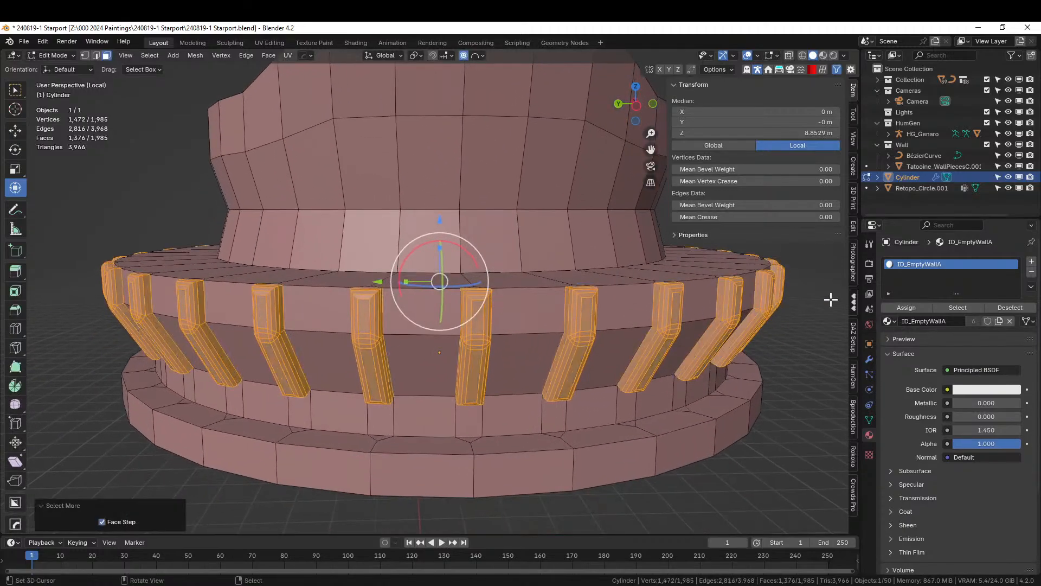
Add a second material slot holding the existing ID_EmptyWallB material, clear the face selection and save the file.
left_click(1031, 261)
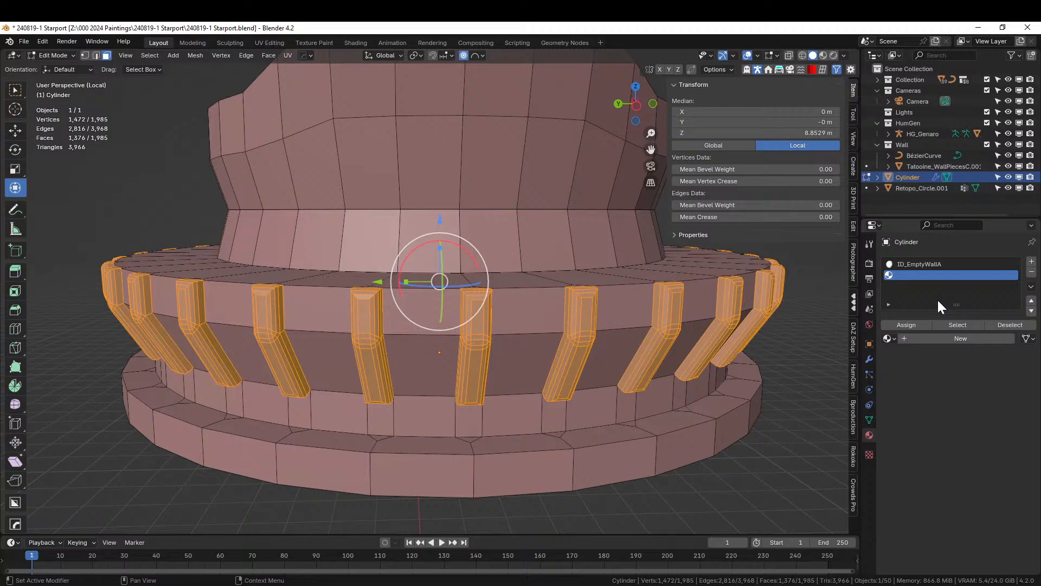
left_click(888, 337)
type("empt")
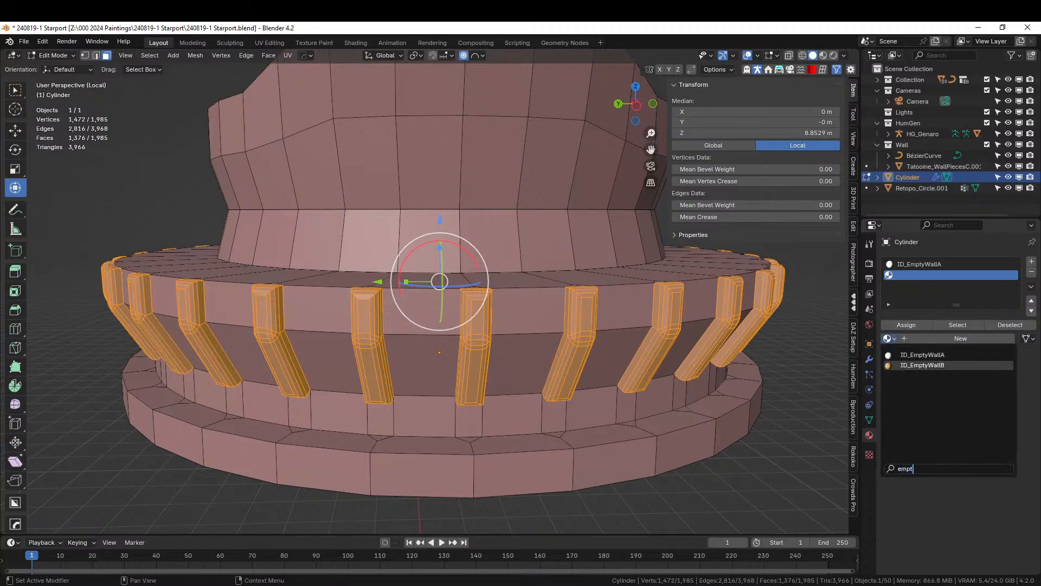
left_click(943, 365)
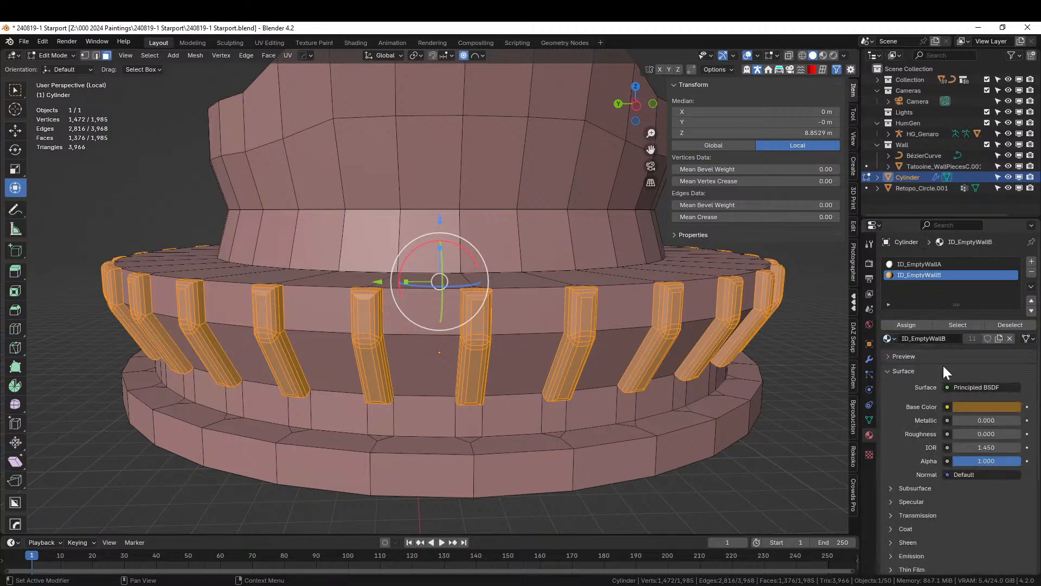
left_click(88, 418)
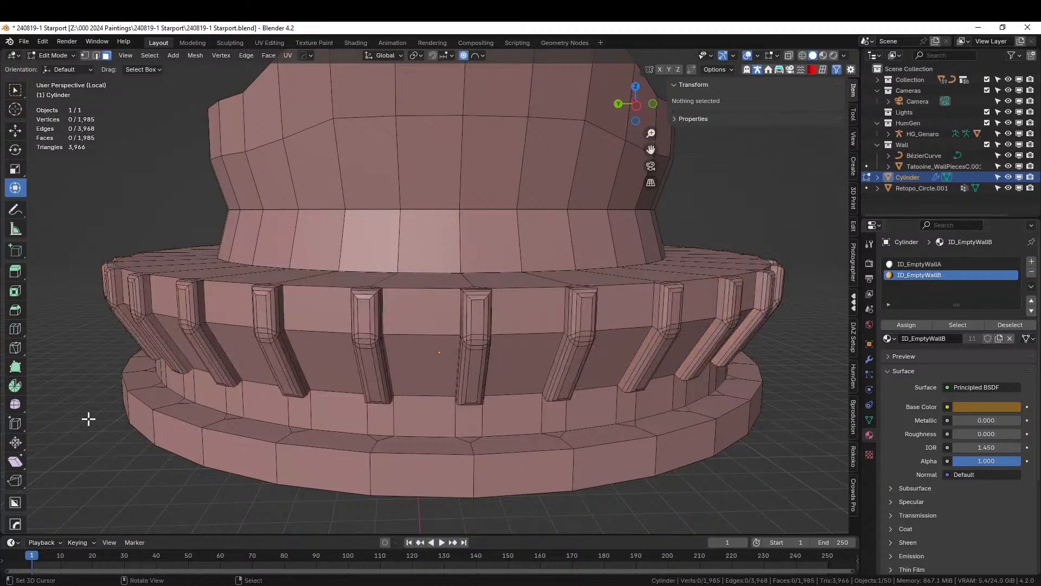
key("ctrl+s")
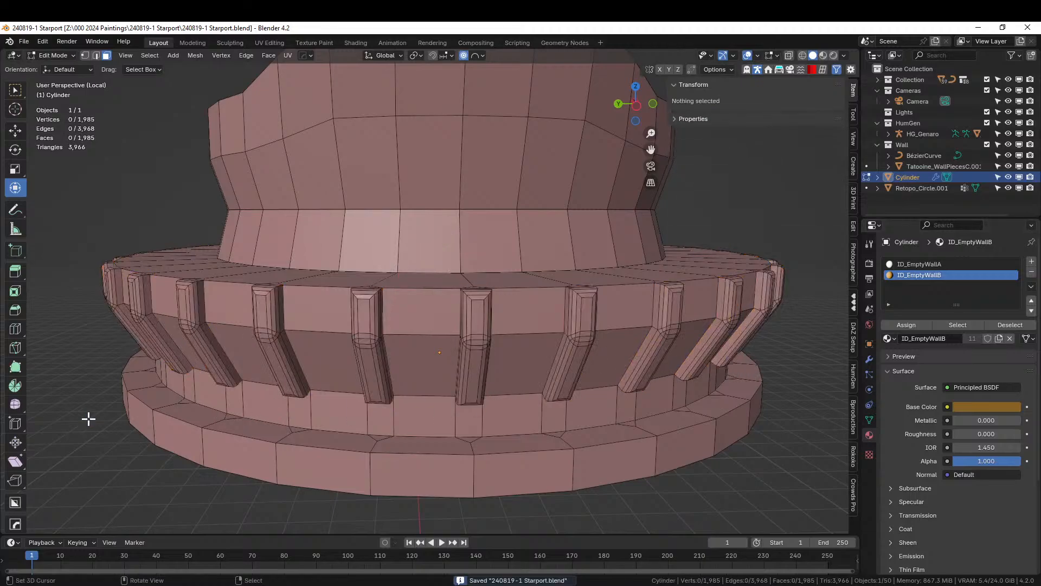
Isolate the face ring below the ribs, select its wide faces by similar area, and reveal the rest of the mesh.
middle_click_drag(396, 430, 383, 421)
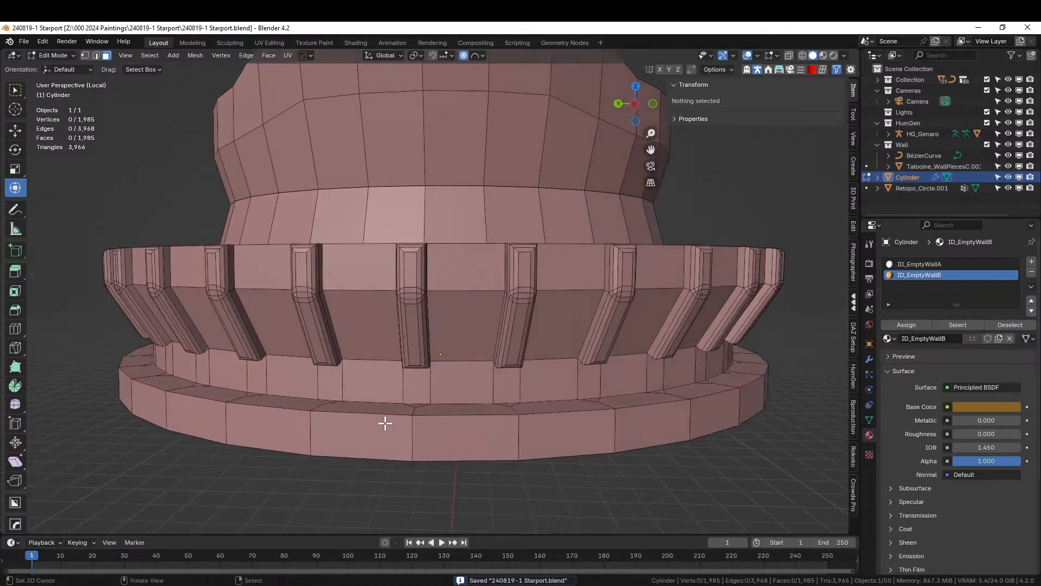
left_click(391, 380, "alt")
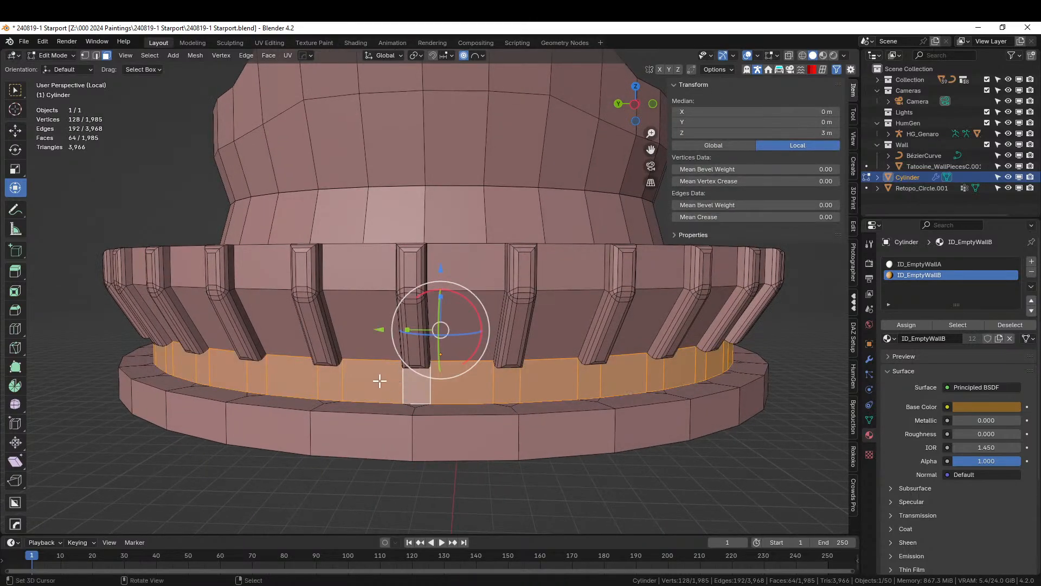
key("shift+h")
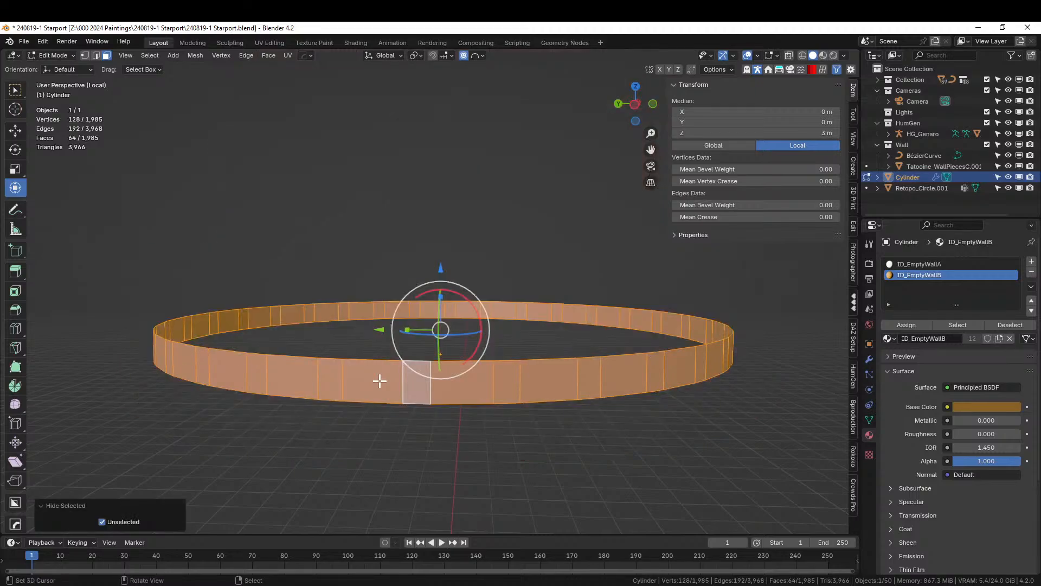
left_click(372, 380)
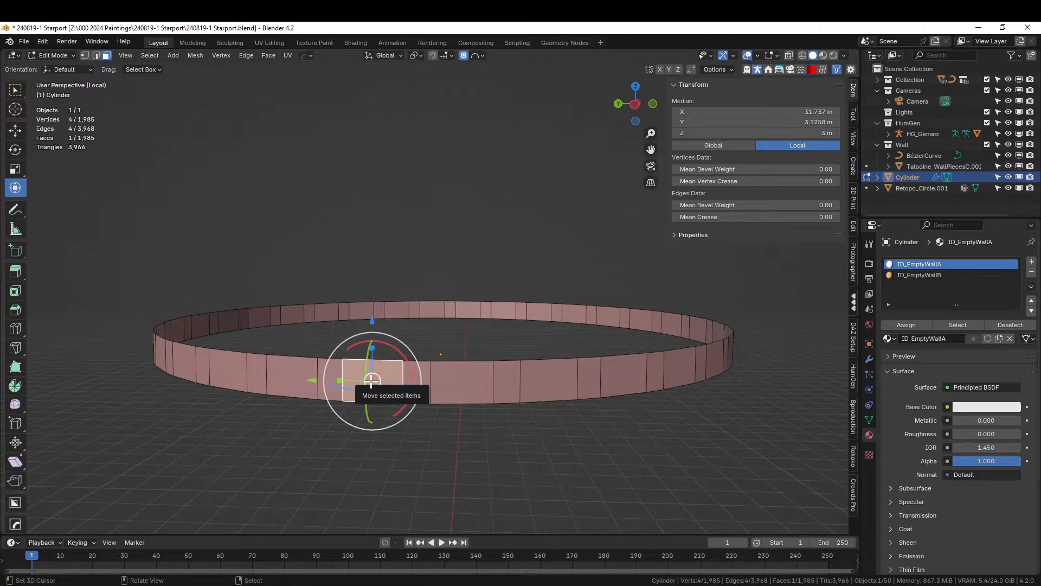
key("shift+g")
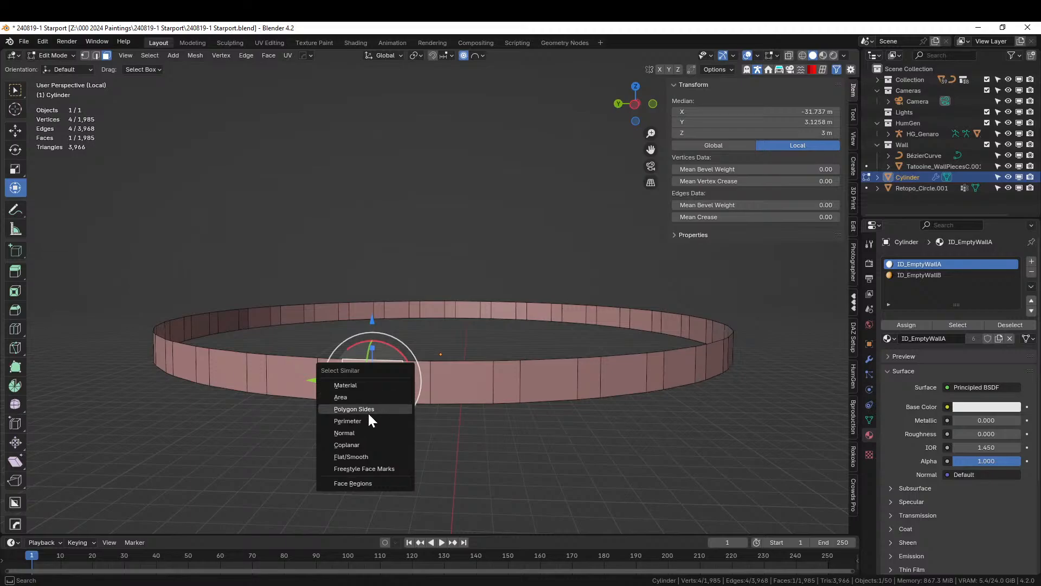
left_click(349, 397)
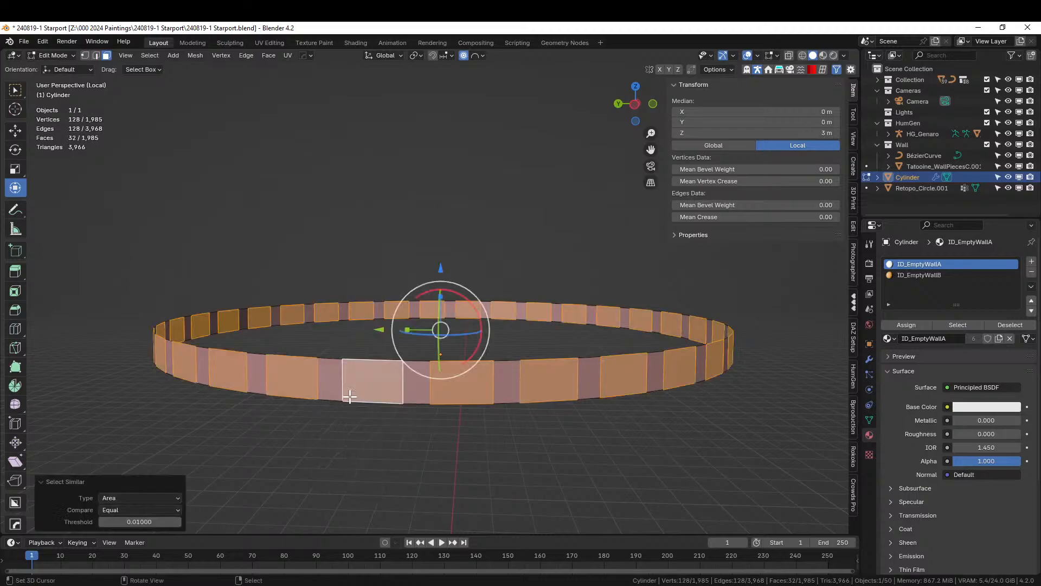
middle_click_drag(488, 414, 473, 429)
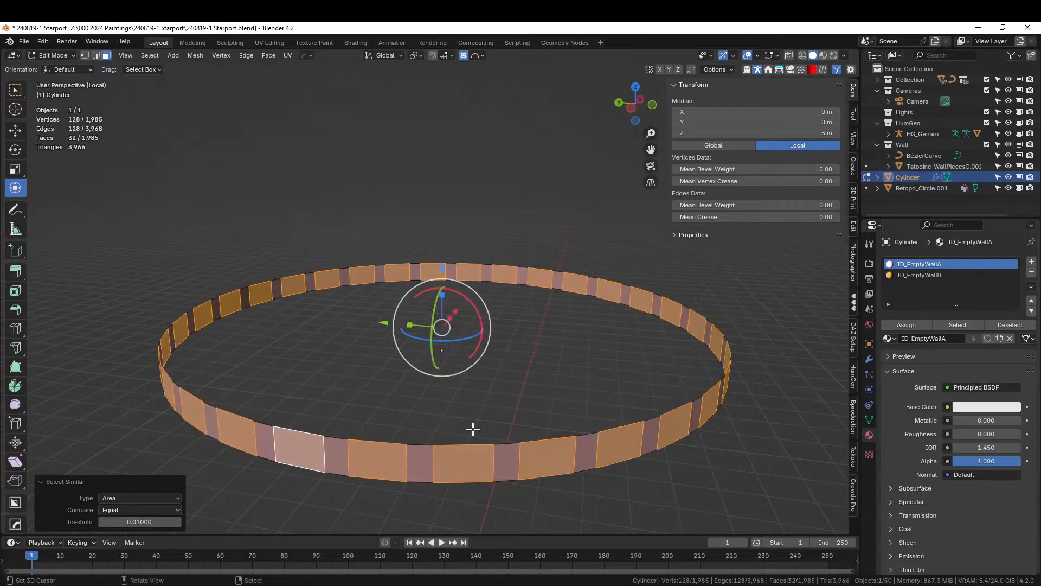
key("alt+h")
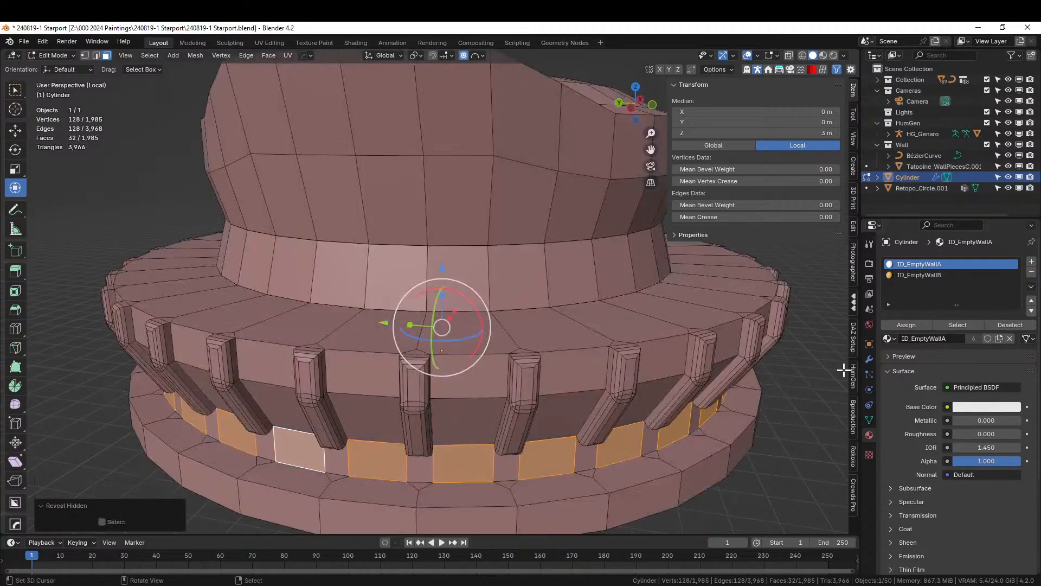
Add a third material slot holding the existing ID_WallD material and assign it to the selected wide faces, using the Tatooine_TripleWindows wall type.
scroll(854, 407, "down", 5)
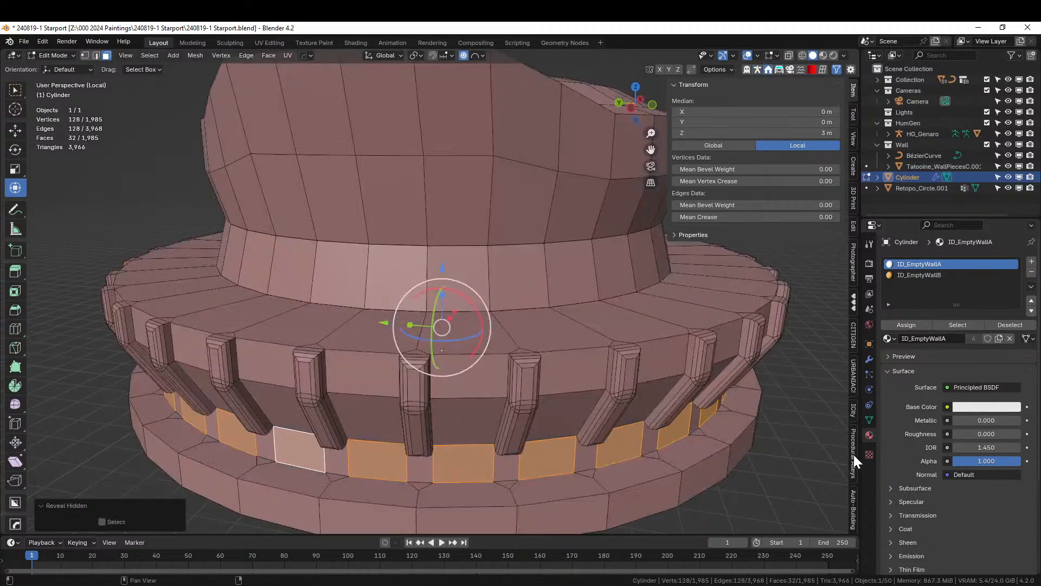
left_click(851, 490)
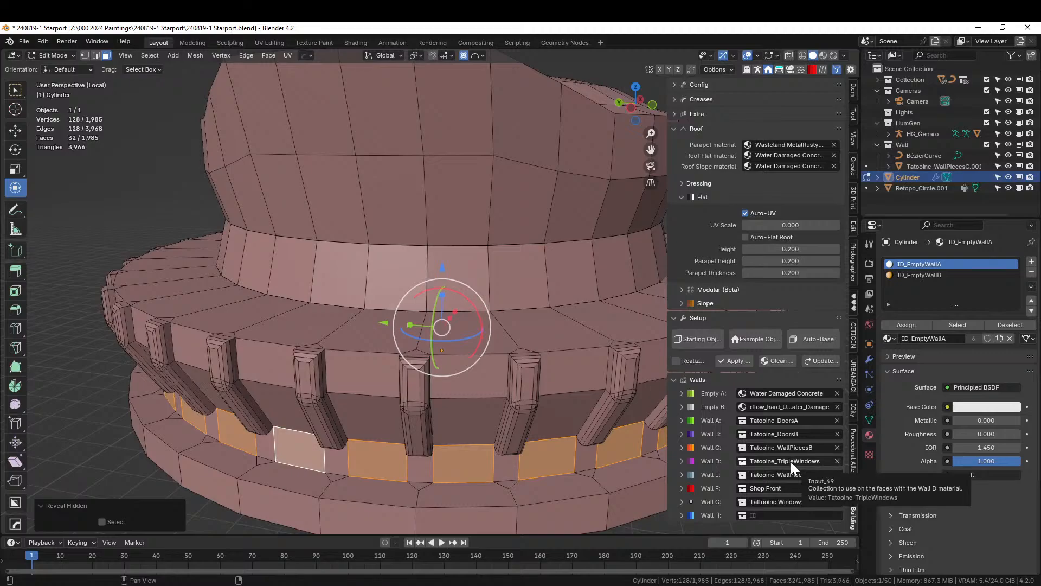
left_click(1031, 261)
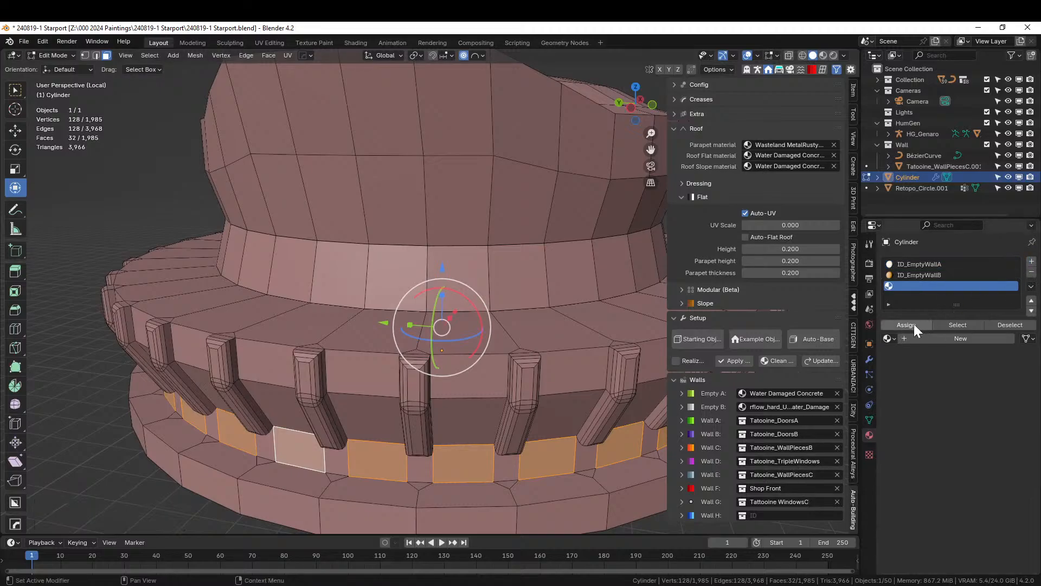
left_click(888, 338)
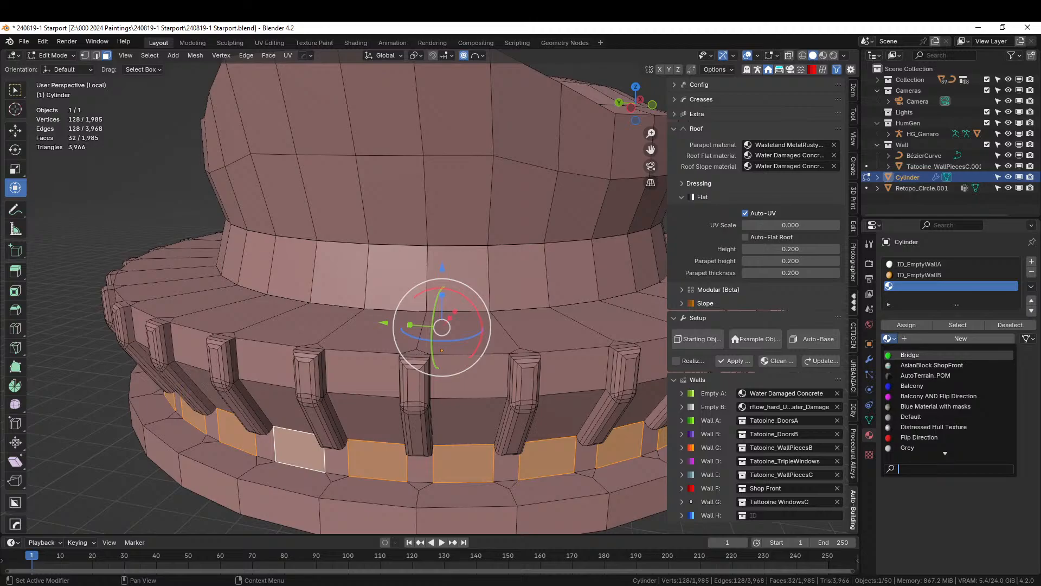
type("Wall")
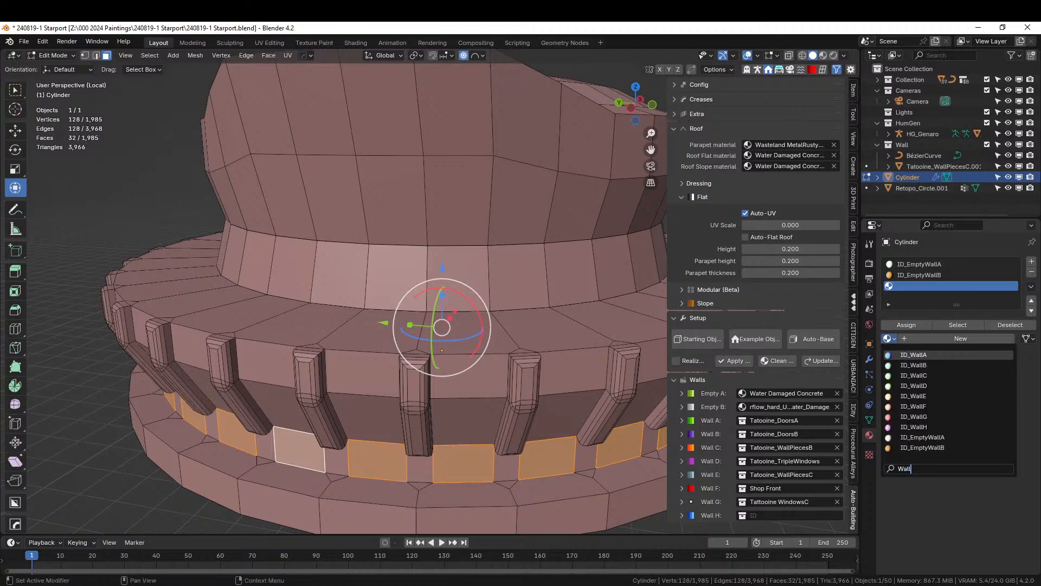
left_click(916, 386)
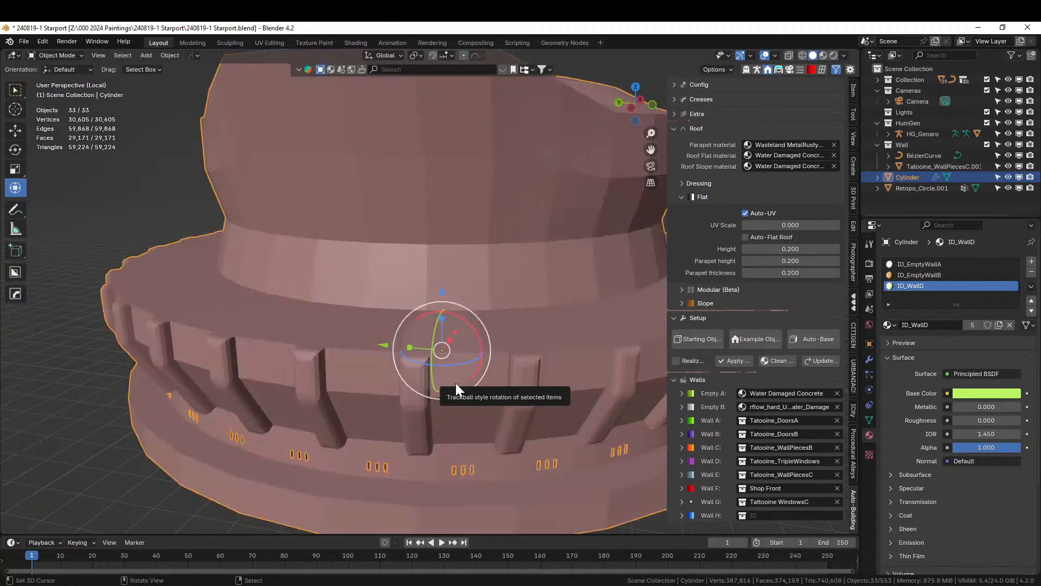
Adjust the Offset Y of the Wall D triple windows, trying 1 and settling on 0.75.
middle_click_drag(457, 388, 523, 390)
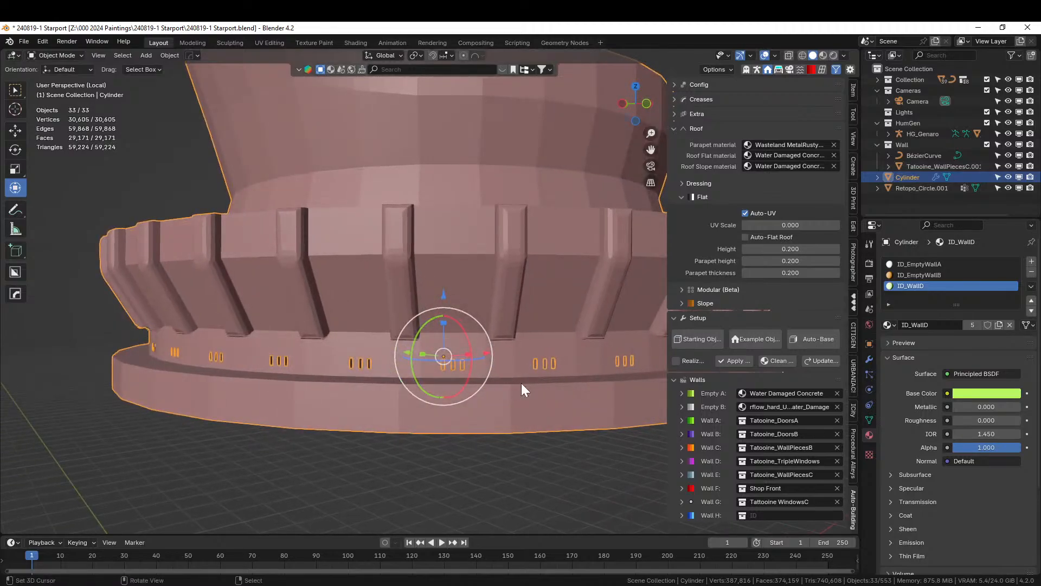
left_click(682, 461)
scroll(778, 466, "down", 4)
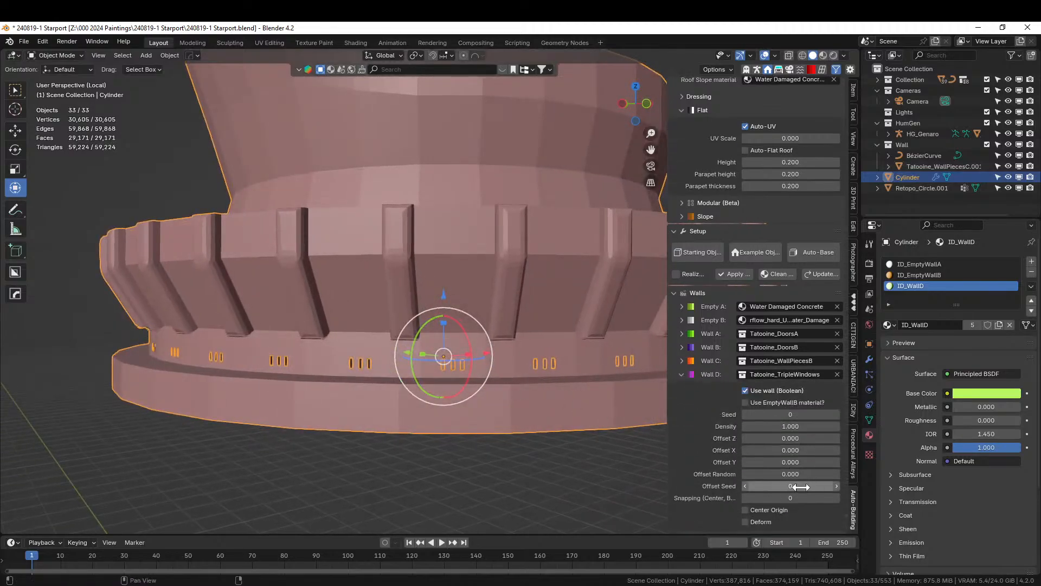
left_click(790, 462)
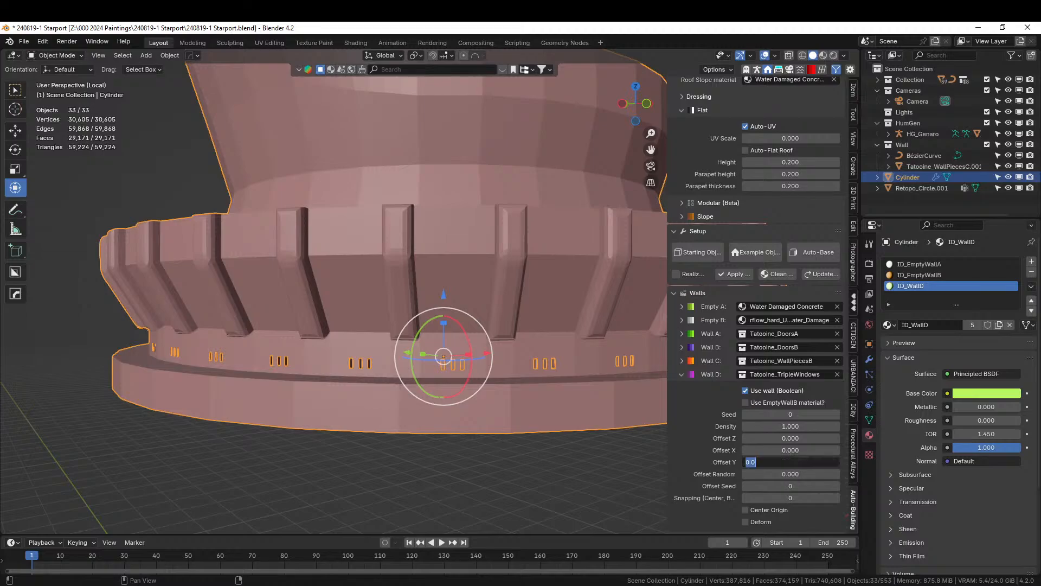
type("1")
key("Return")
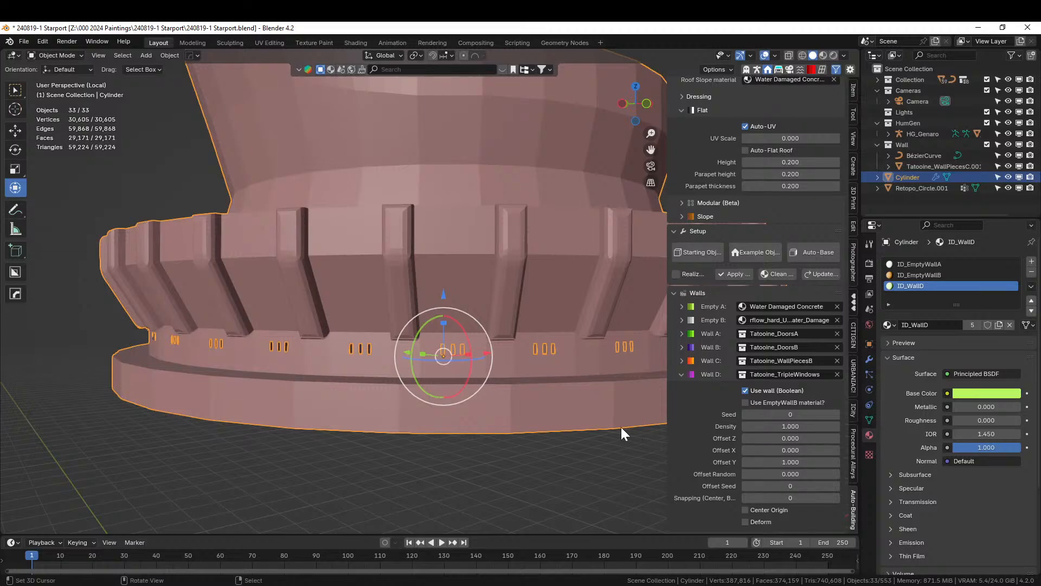
left_click(804, 461)
type(".75")
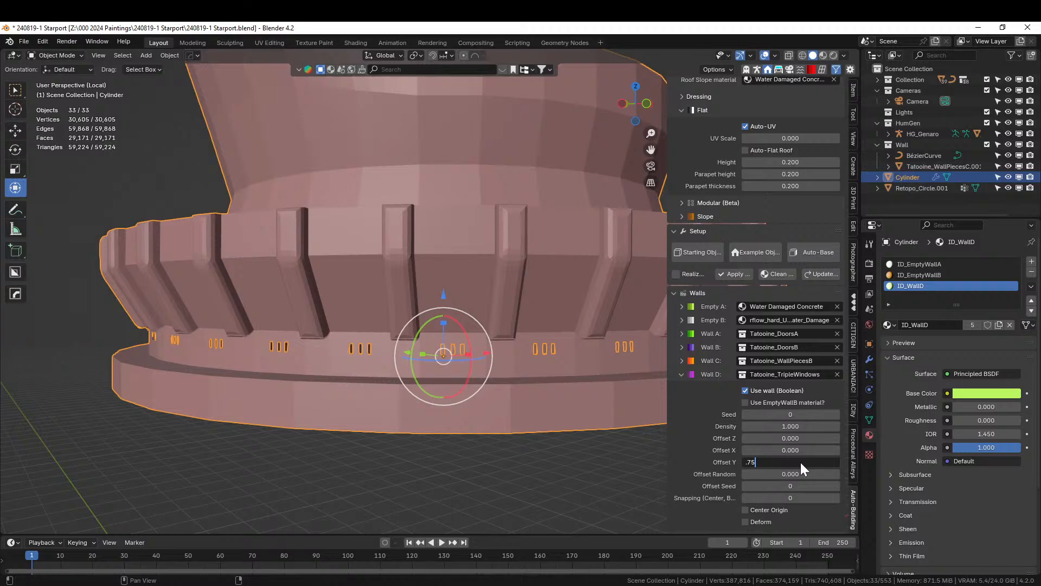
key("Return")
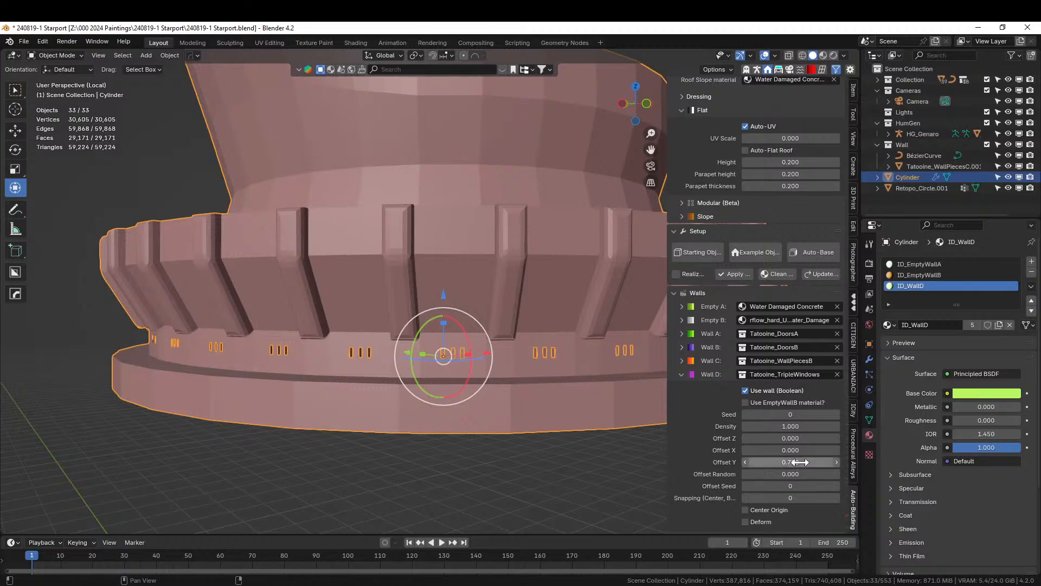
middle_click_drag(390, 370, 266, 373)
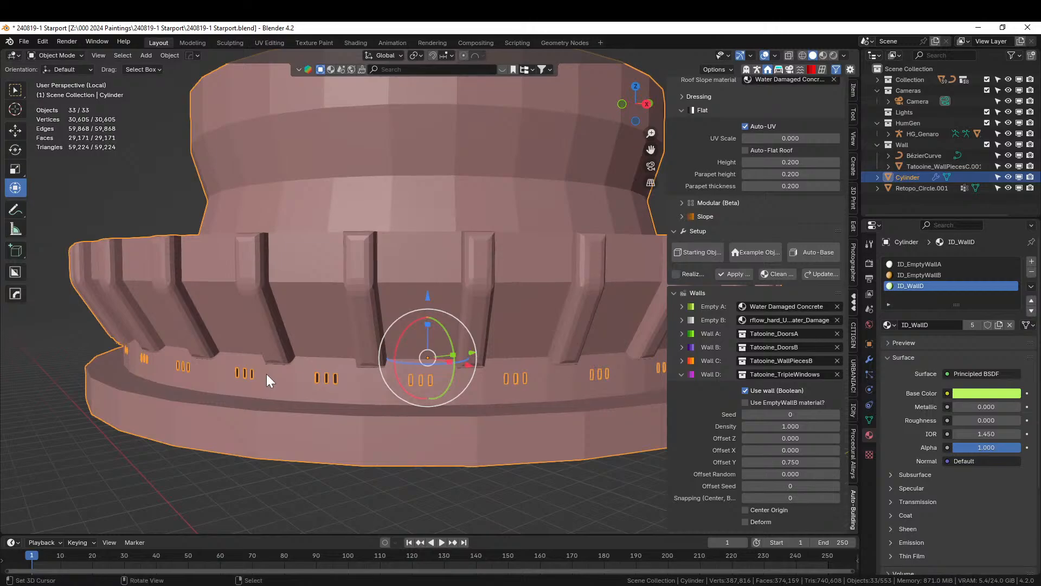
middle_click_drag(218, 391, 269, 349)
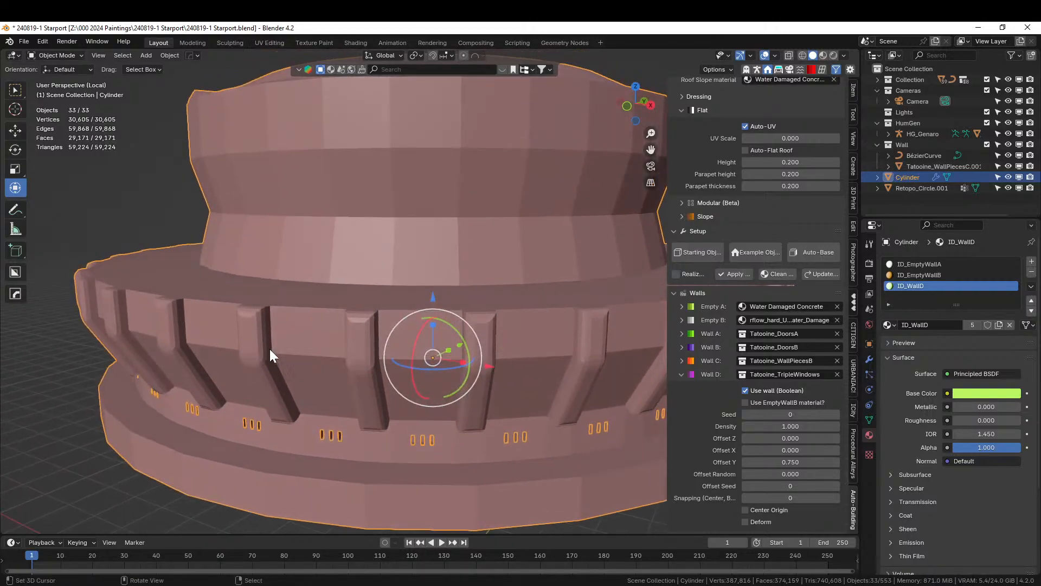
In Edit Mode, isolate the upper ribbed band, select its wide faces between the ribs by similar area, and reveal the mesh.
key("Tab")
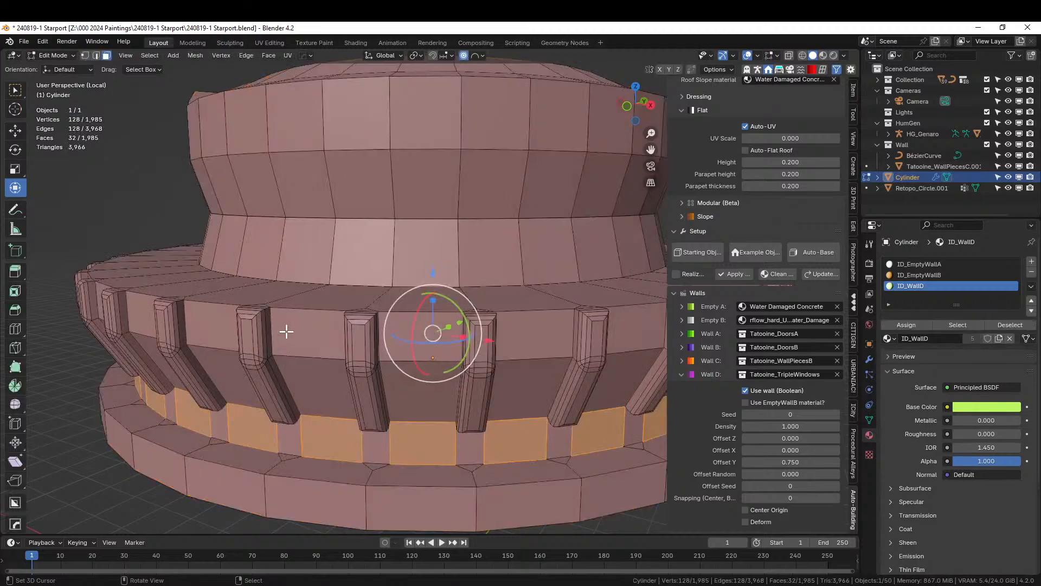
left_click(286, 332)
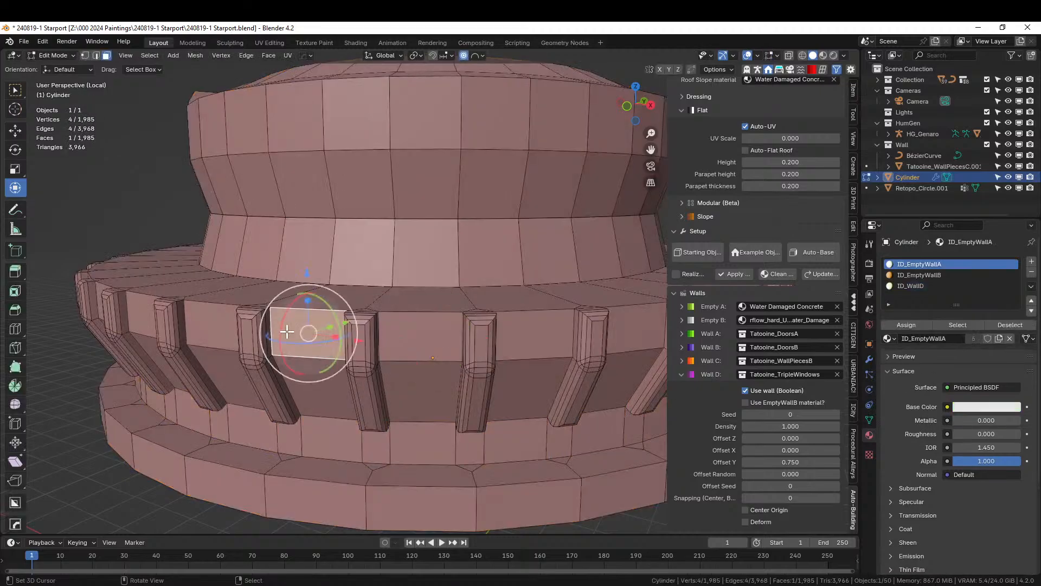
left_click(401, 338, "alt")
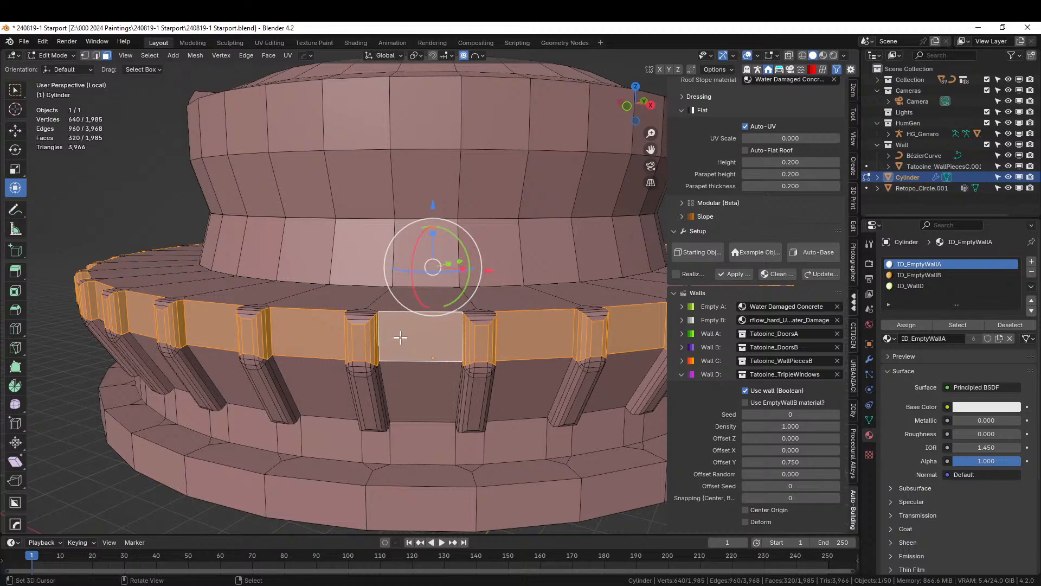
key("shift+h")
left_click(304, 320)
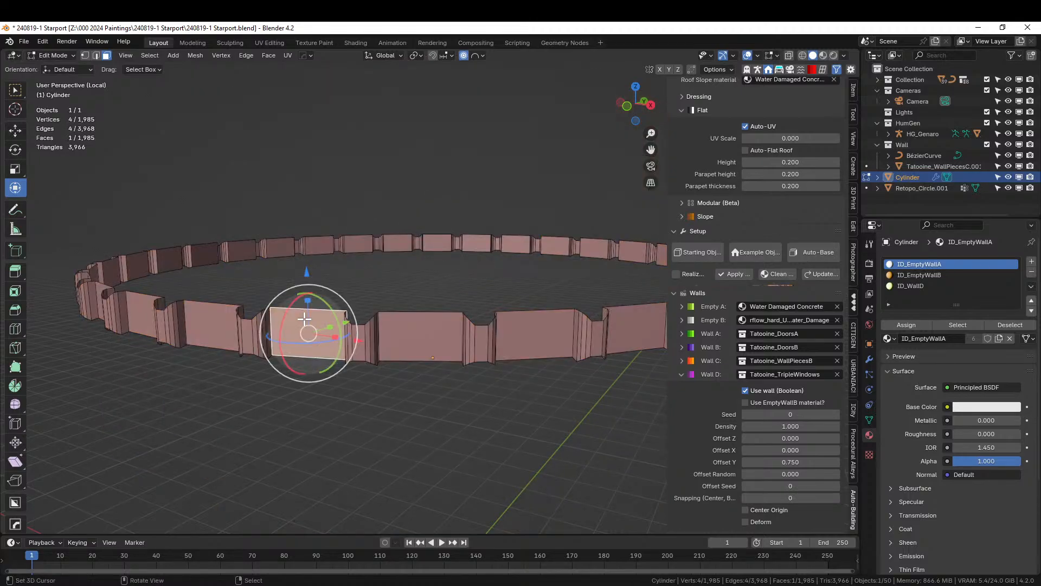
key("shift+g")
left_click(294, 319)
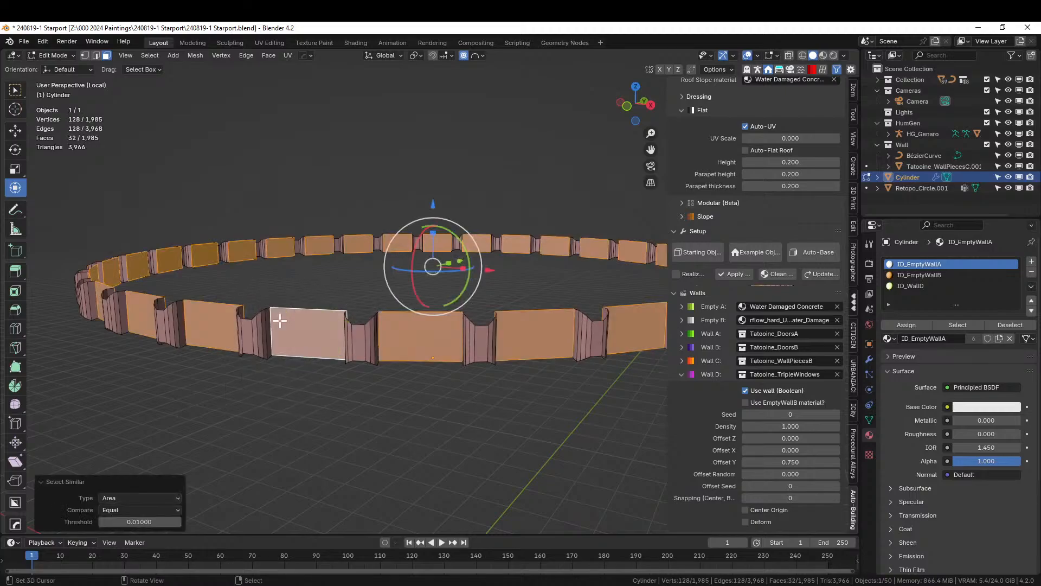
key("alt+h")
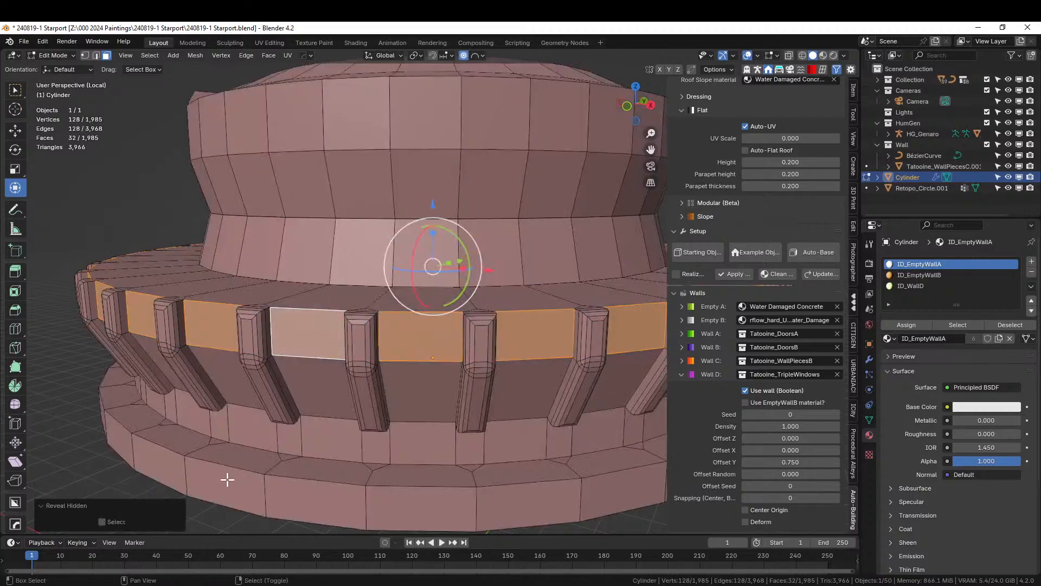
Add one wide face of the lower ring to the selection, assign ID_WallD to the selected faces, and clear the selection.
left_click(342, 439, "shift")
left_click(915, 286)
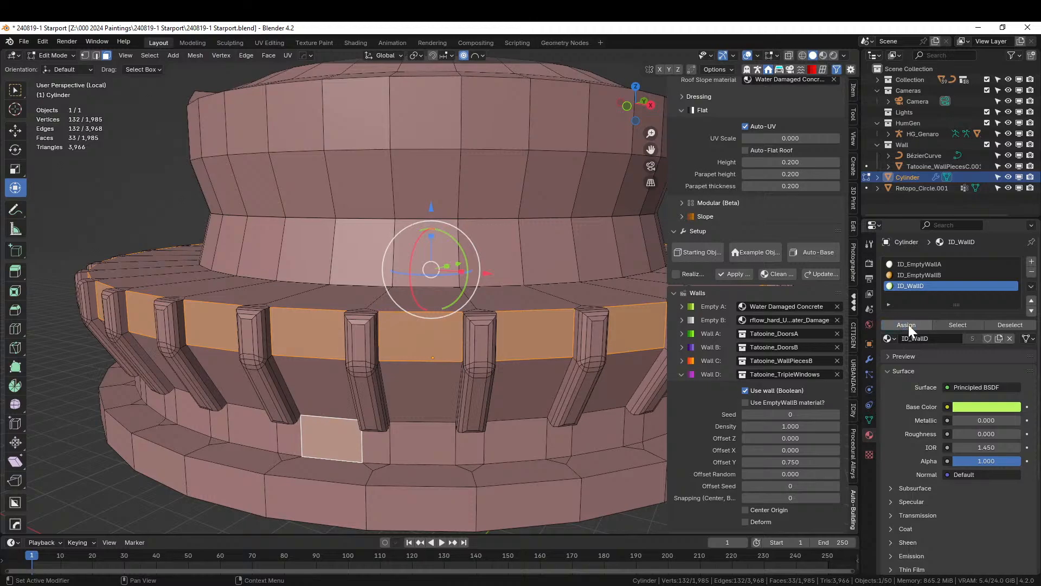
scroll(911, 334, "down", 3)
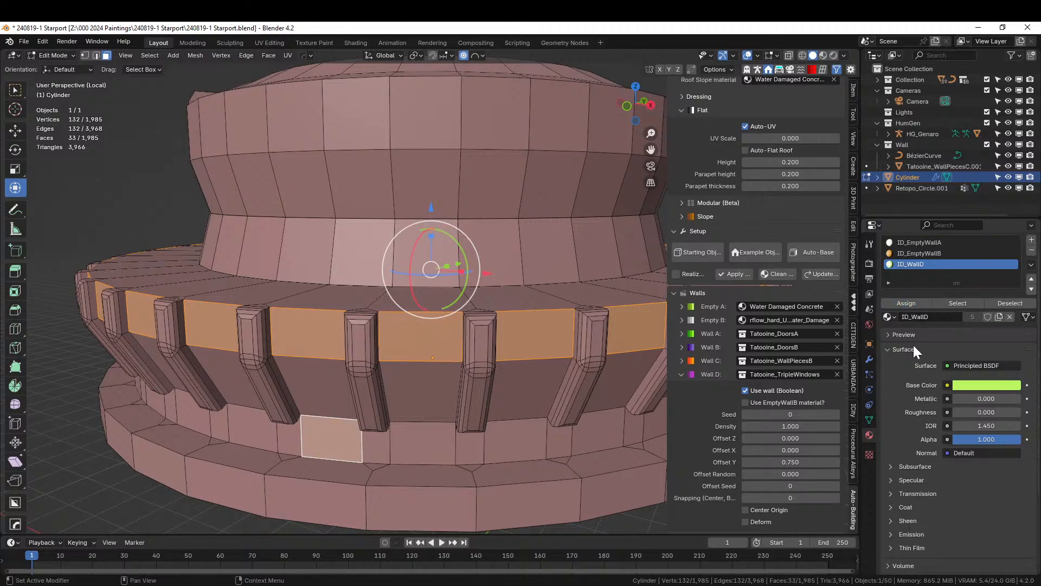
scroll(490, 430, "down", 3)
middle_click_drag(437, 385, 487, 391)
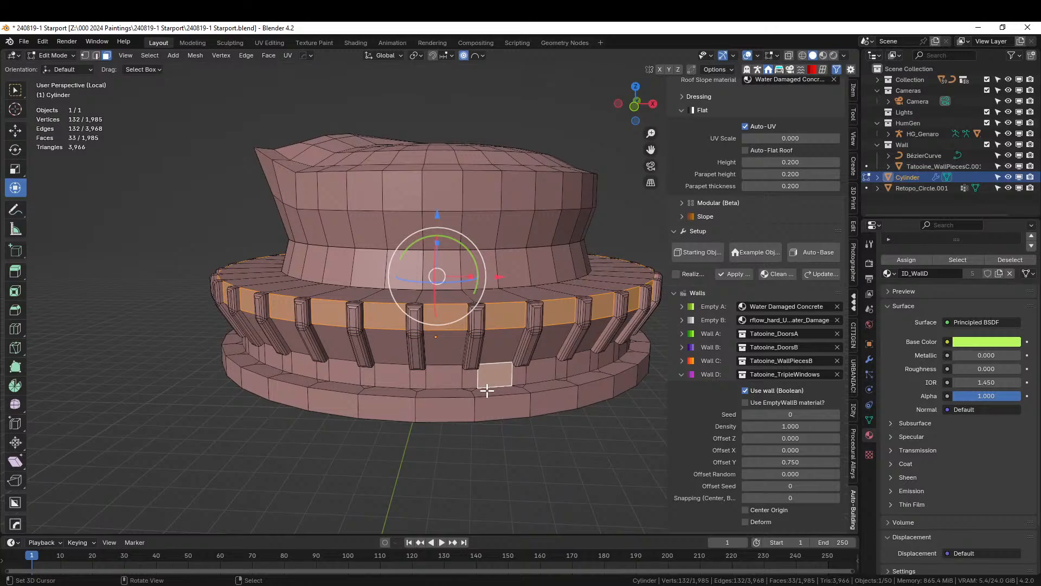
middle_click_drag(486, 389, 488, 406)
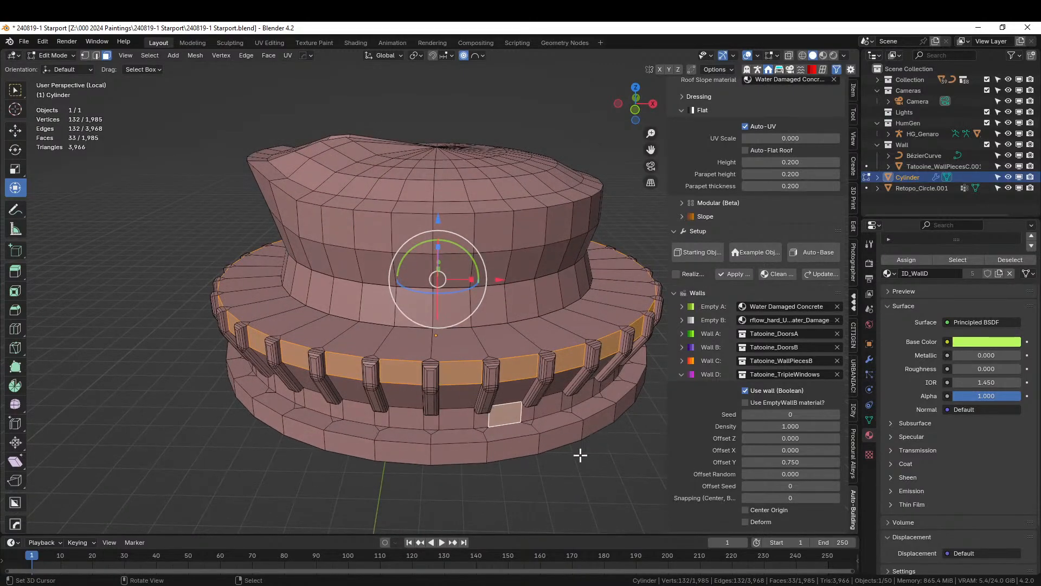
key("alt+a")
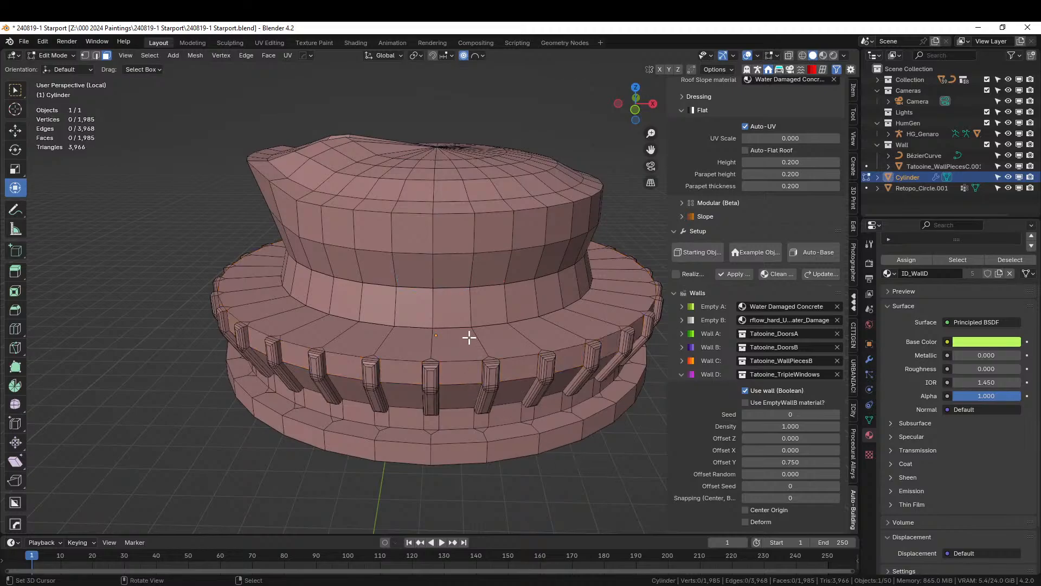
Select the face loop around the narrow neck just above the ribbed ledge.
middle_click_drag(469, 340, 428, 381)
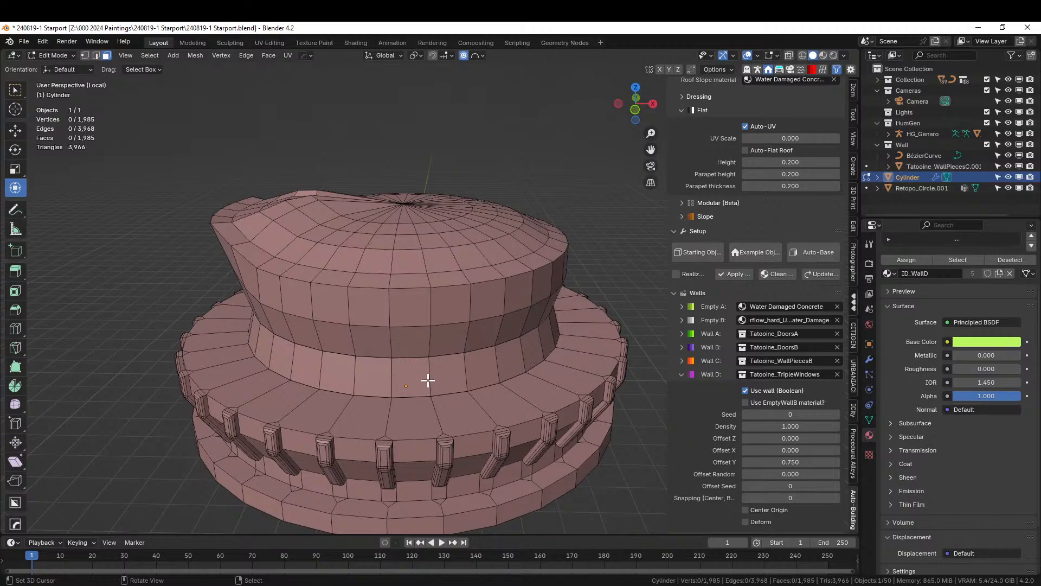
right_click(426, 371)
key("alt+a")
right_click(432, 368, "alt")
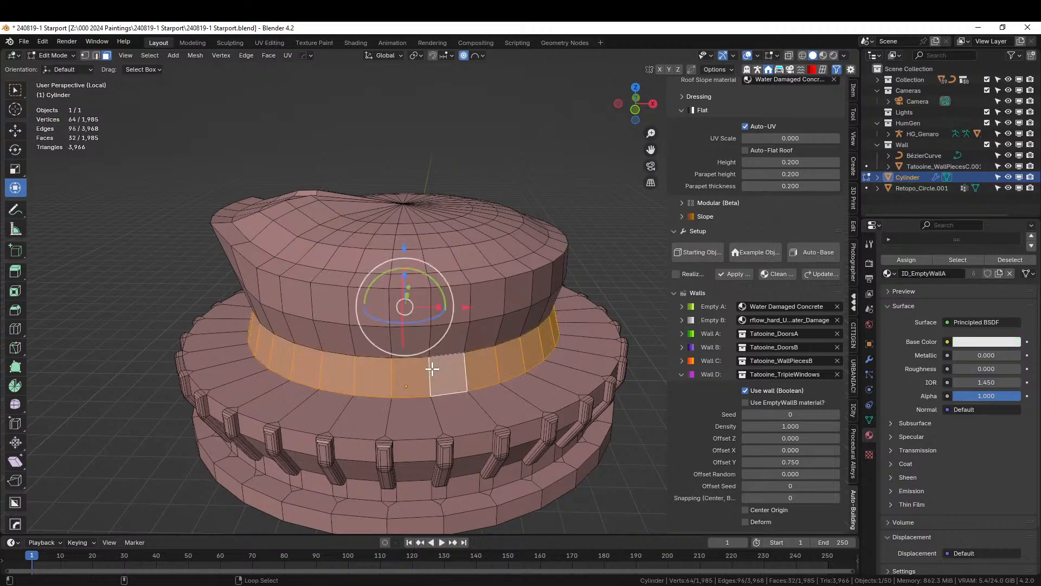
Add the two face loops above the neck to the selection and deselect the horizontal edge loops to isolate the vertical edges.
right_click(430, 340, "alt+shift")
right_click(429, 307, "alt+shift")
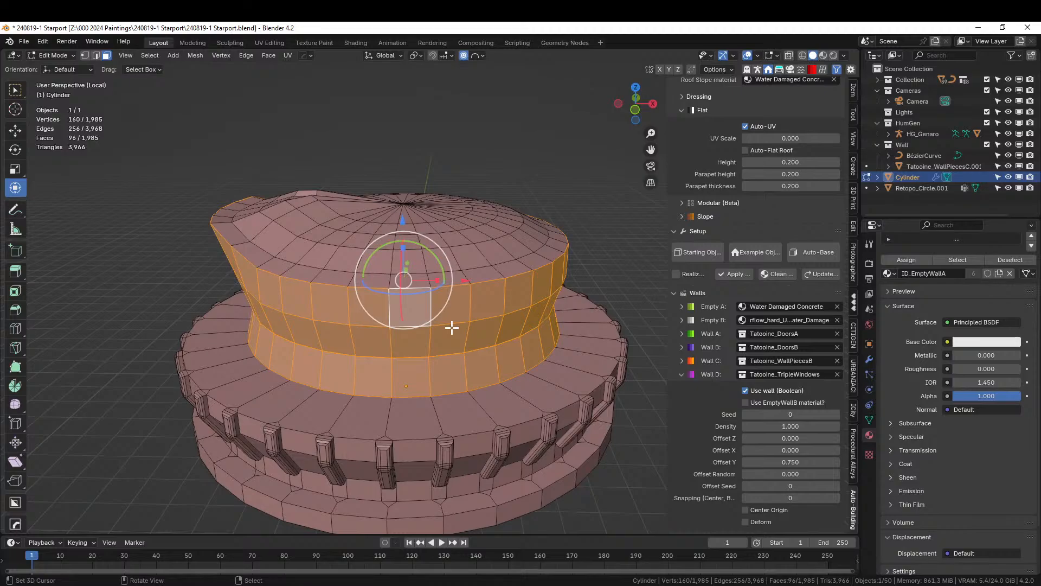
key("2")
right_click(404, 284, "alt+shift")
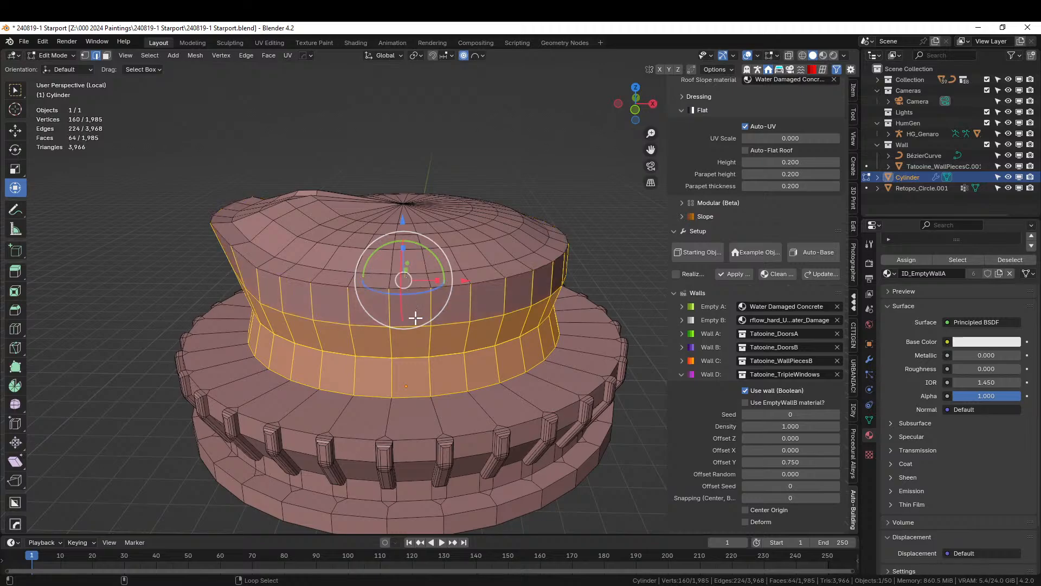
right_click(413, 329, "alt+shift")
right_click(408, 357, "alt+shift")
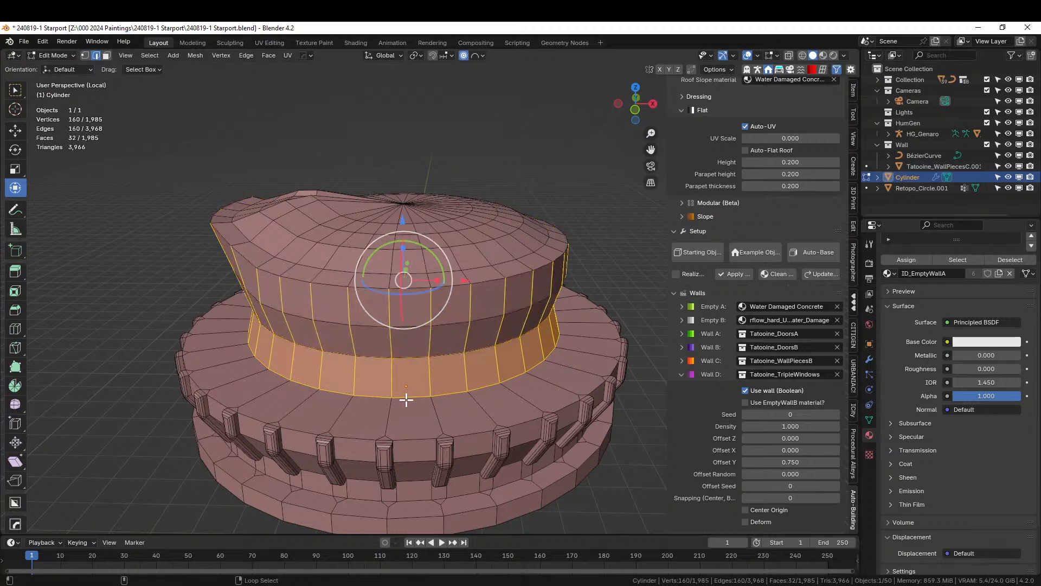
right_click(406, 397, "alt+shift")
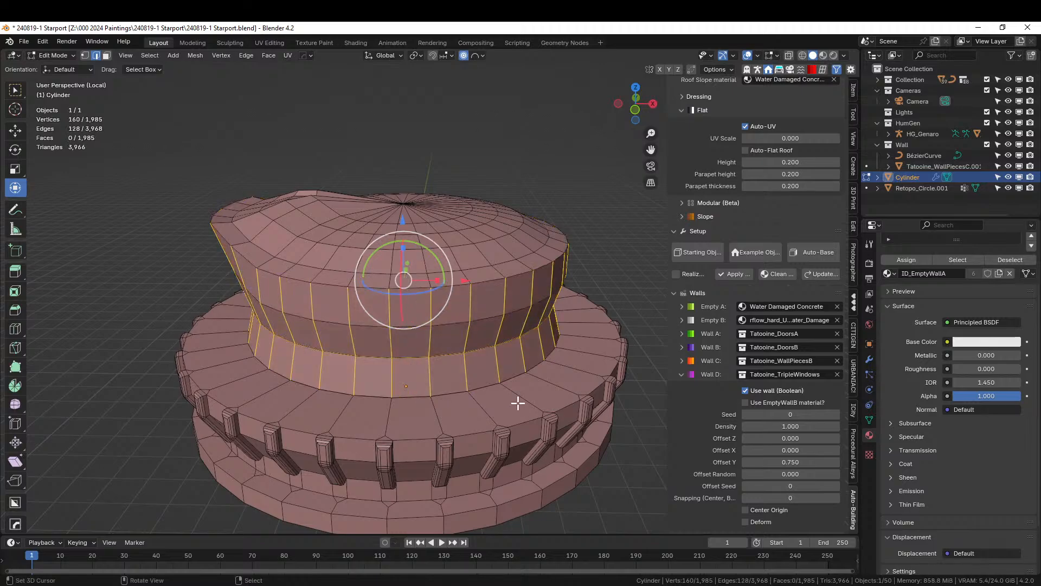
Try a single-segment bevel of about 0.437 m on the selected wall edges, check it, and undo it.
key("ctrl+b")
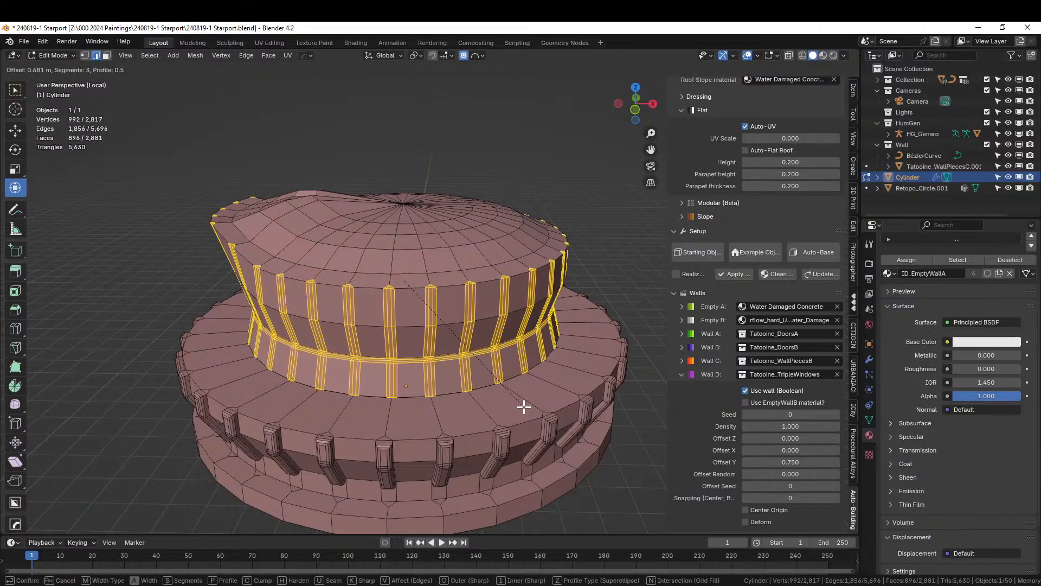
scroll(524, 407, "down", 2)
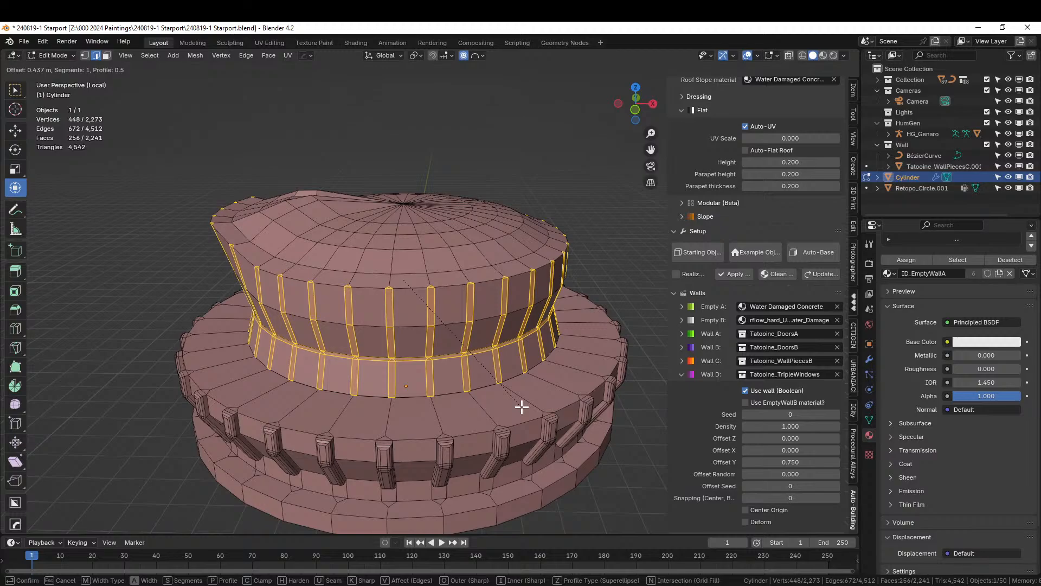
left_click(522, 407)
middle_click_drag(435, 383, 488, 374)
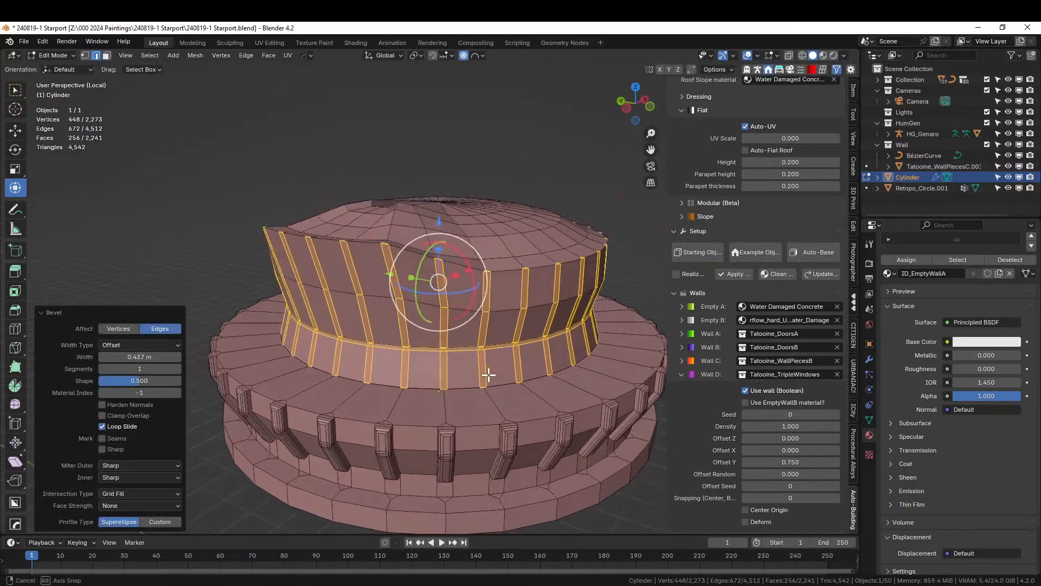
key("ctrl+z")
key("ctrl+z")
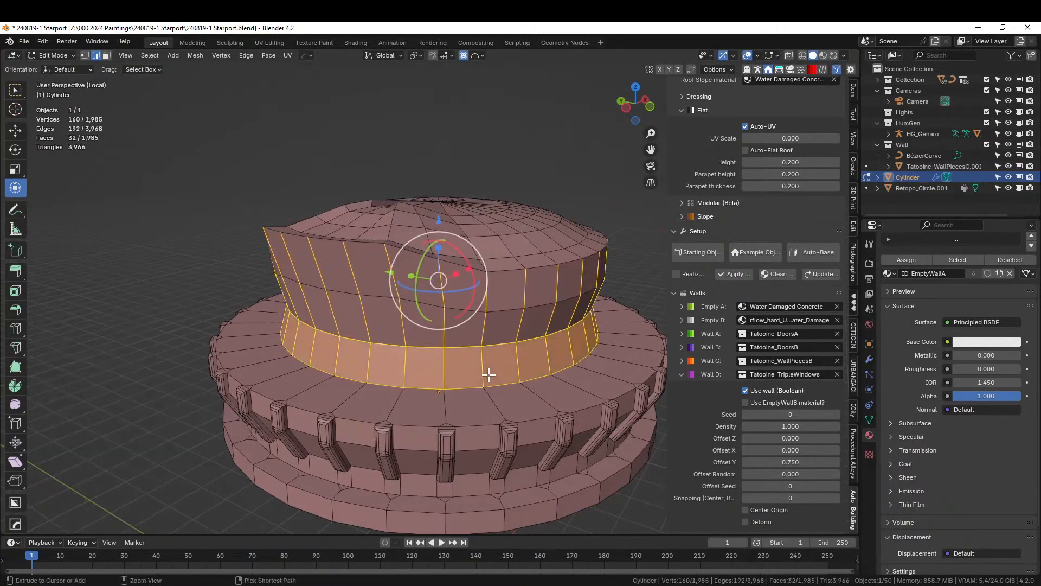
key("ctrl+z")
Deselect the horizontal edge loops around the neck again, keeping the vertical wall edges selected.
right_click(504, 313, "alt+shift")
right_click(506, 342, "alt+shift")
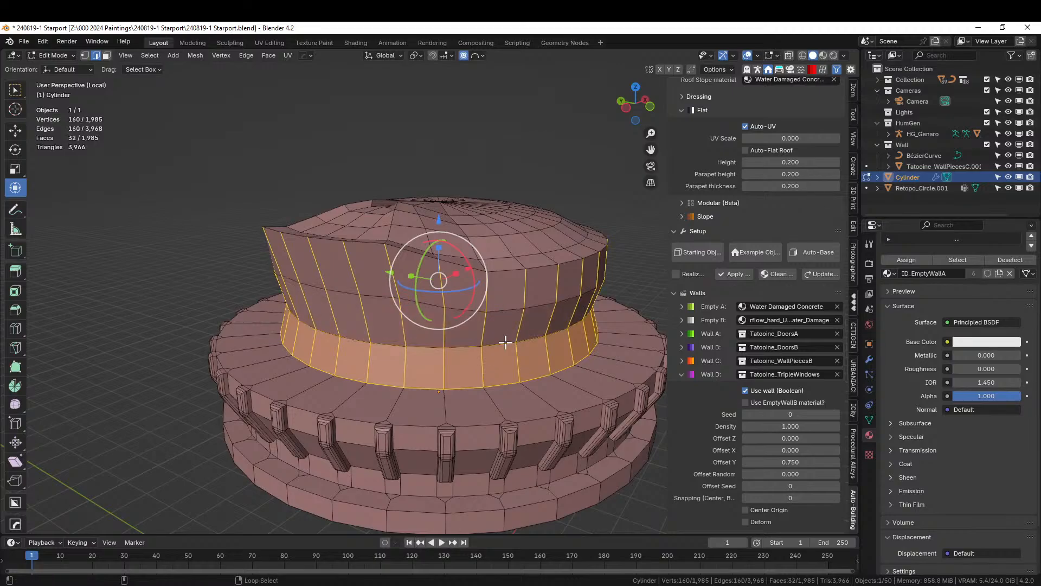
right_click(503, 384, "alt+shift")
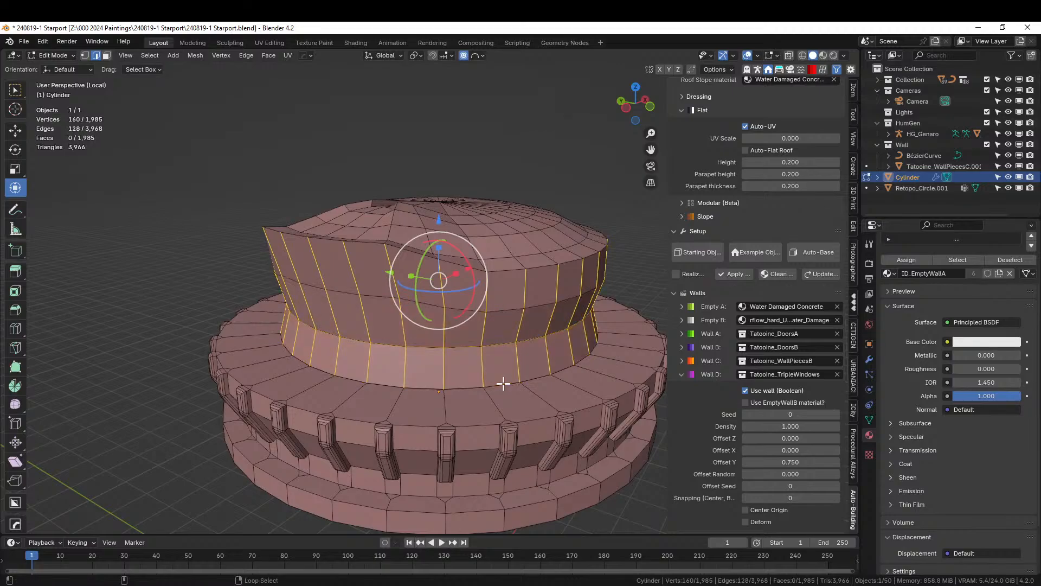
Examine the neck's edges and the inner geometry up close in X-ray display.
scroll(504, 383, "up", 3)
middle_click_drag(502, 383, 474, 365)
scroll(474, 365, "up", 3)
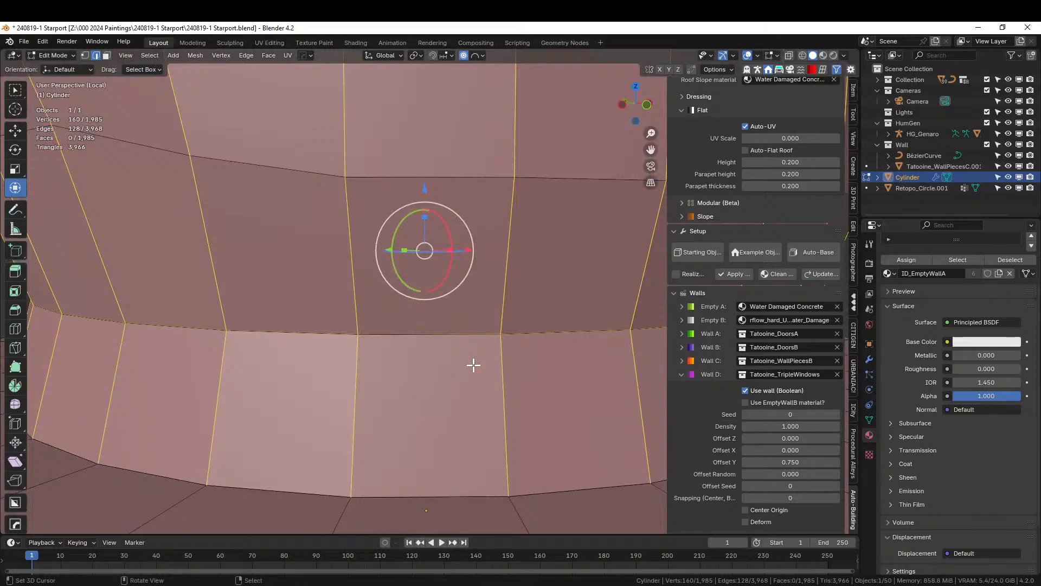
key("alt+z")
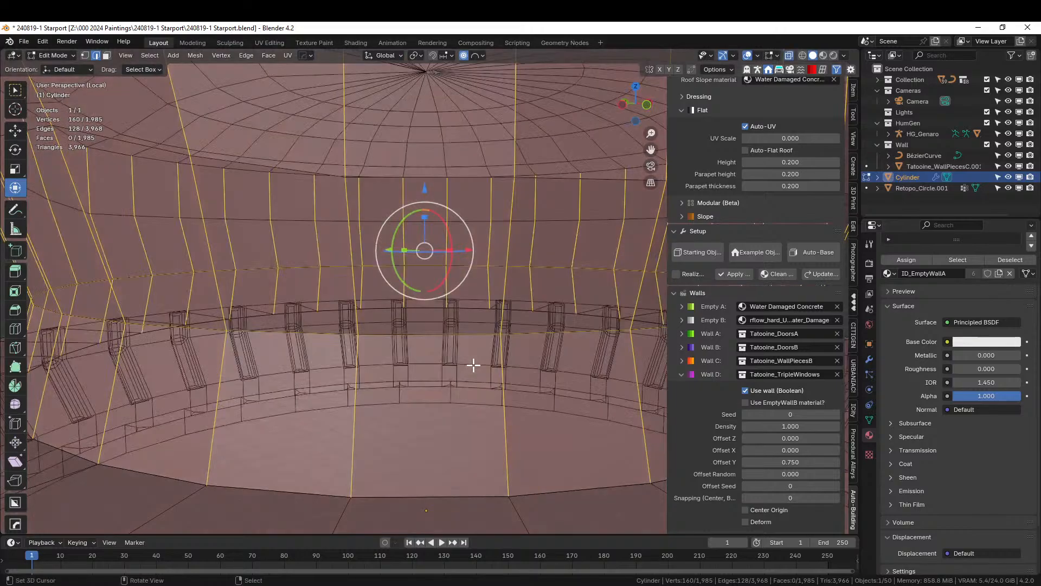
middle_click_drag(474, 365, 377, 369)
scroll(379, 364, "down", 2)
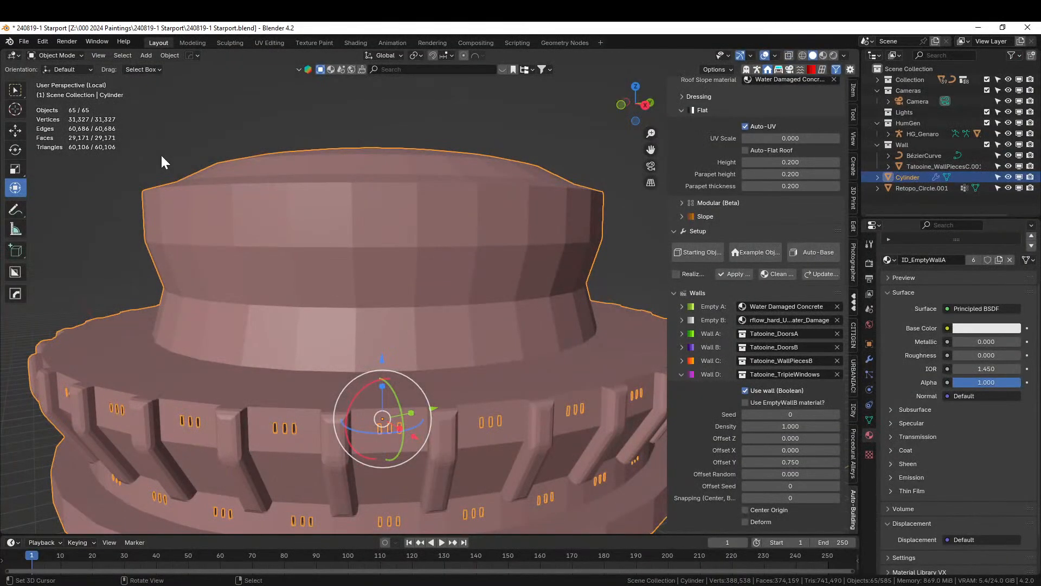
Save the file and merge all vertices of the building mesh by distance in Edit Mode.
left_click(24, 41)
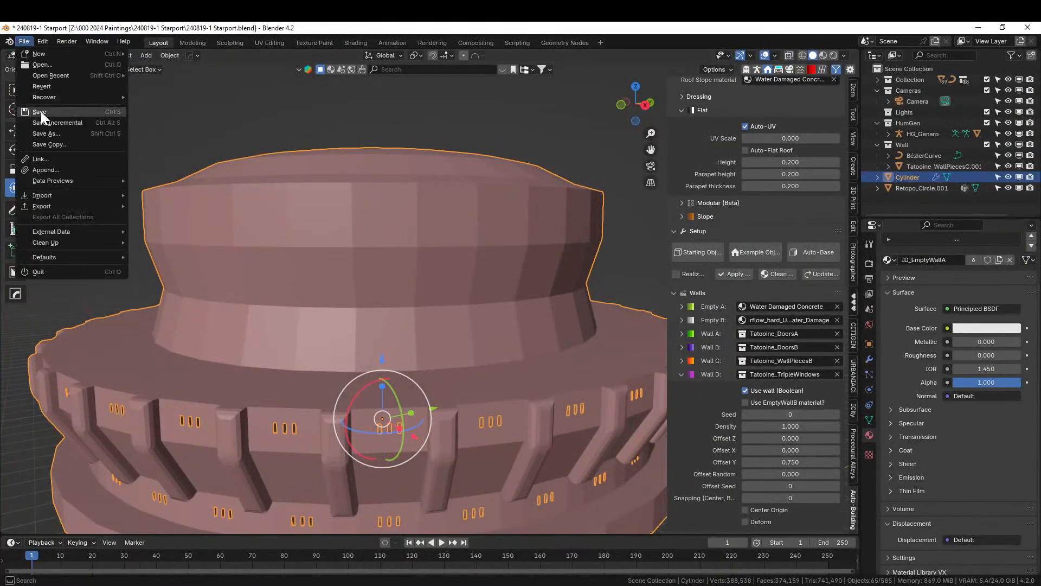
left_click(41, 112)
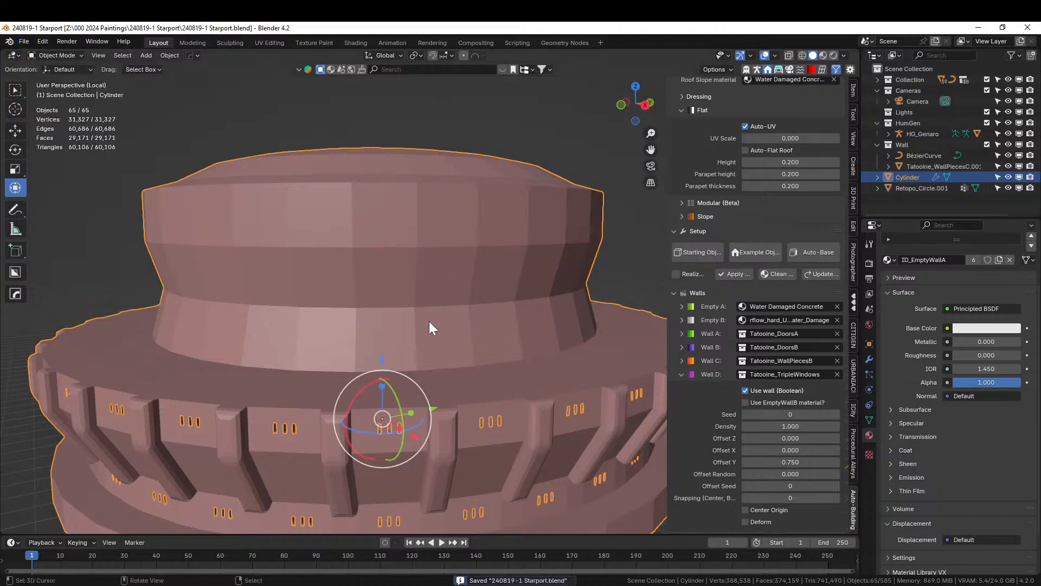
key("Tab")
key("a")
key("m")
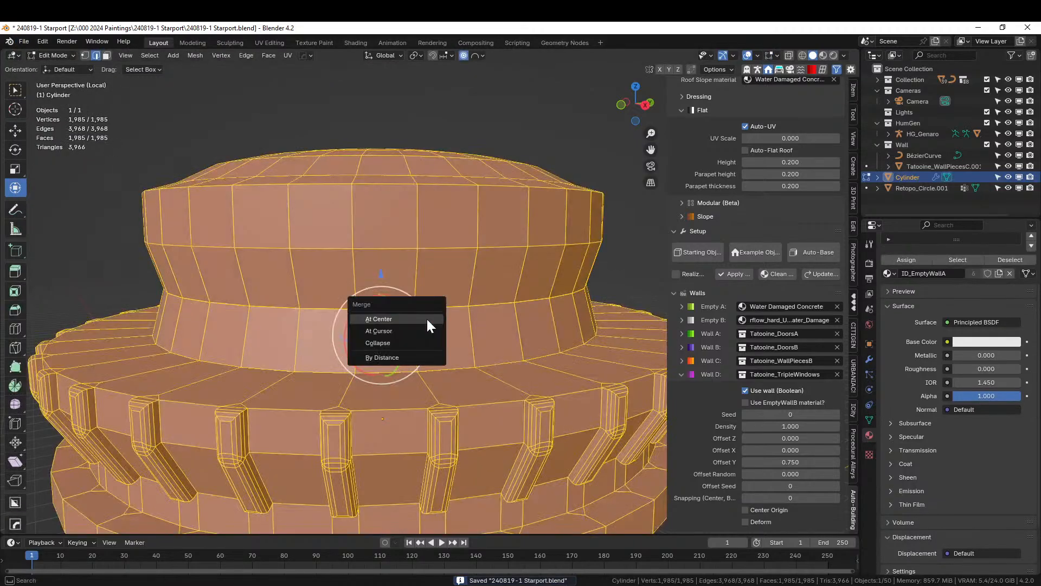
left_click(406, 356)
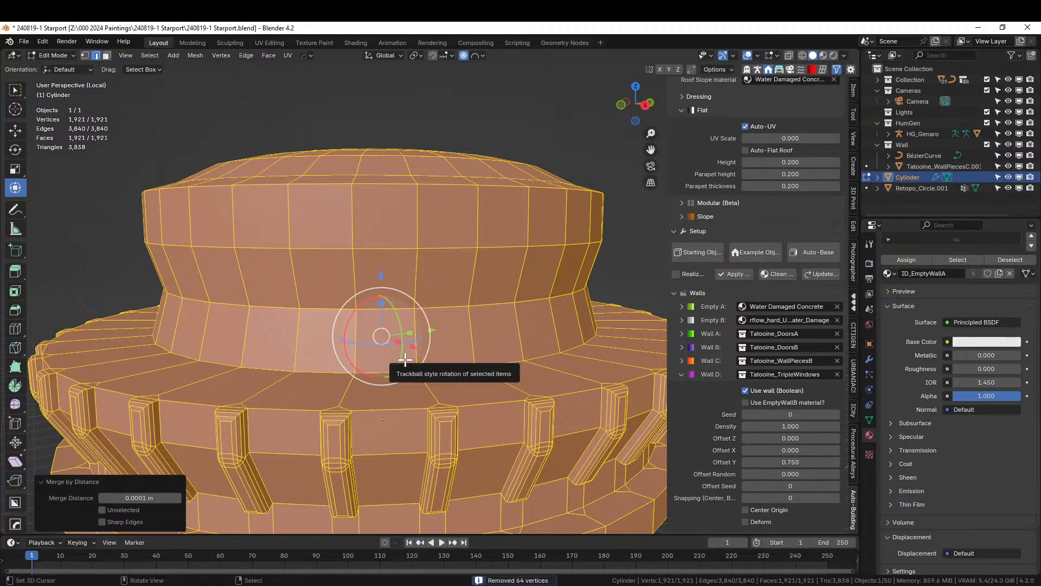
left_click(406, 359)
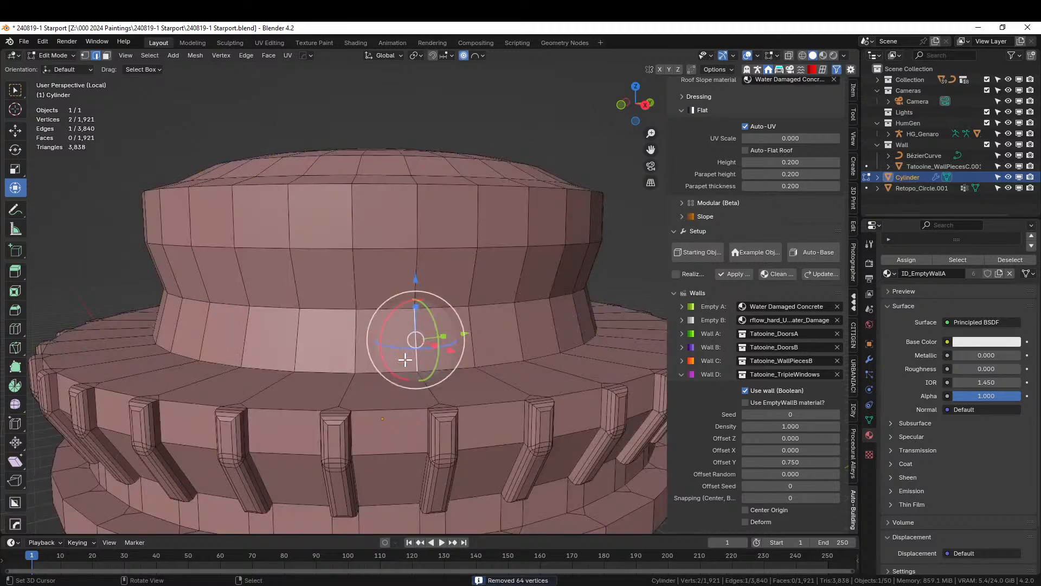
Select the vertical edges of the three upper wall bands and bevel them with one segment, about 0.535 m wide.
key("3")
left_click(385, 355, "alt")
left_click(352, 282, "alt+shift")
left_click(340, 219, "alt+shift")
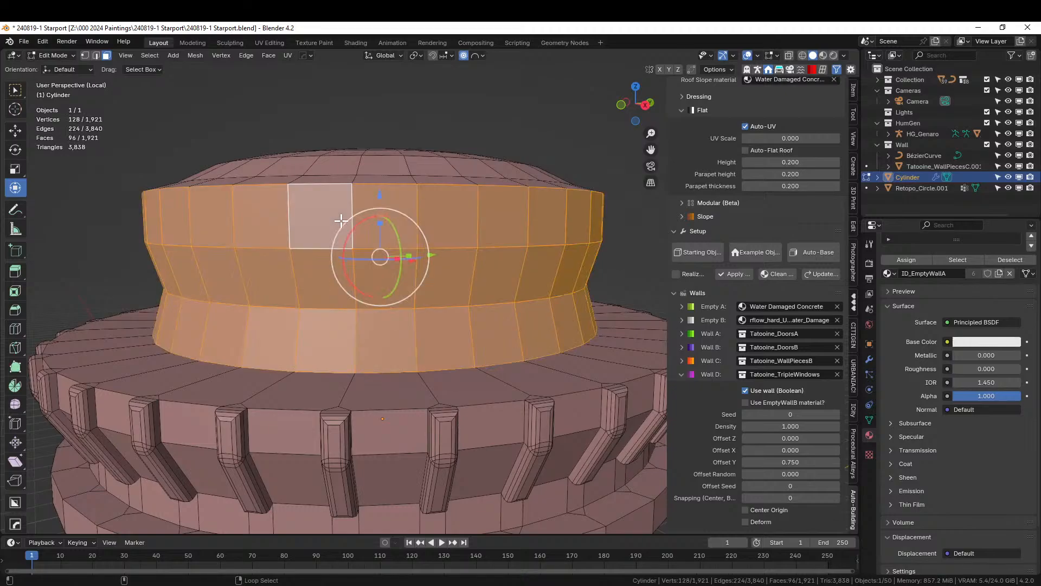
key("2")
left_click(324, 188, "alt+shift")
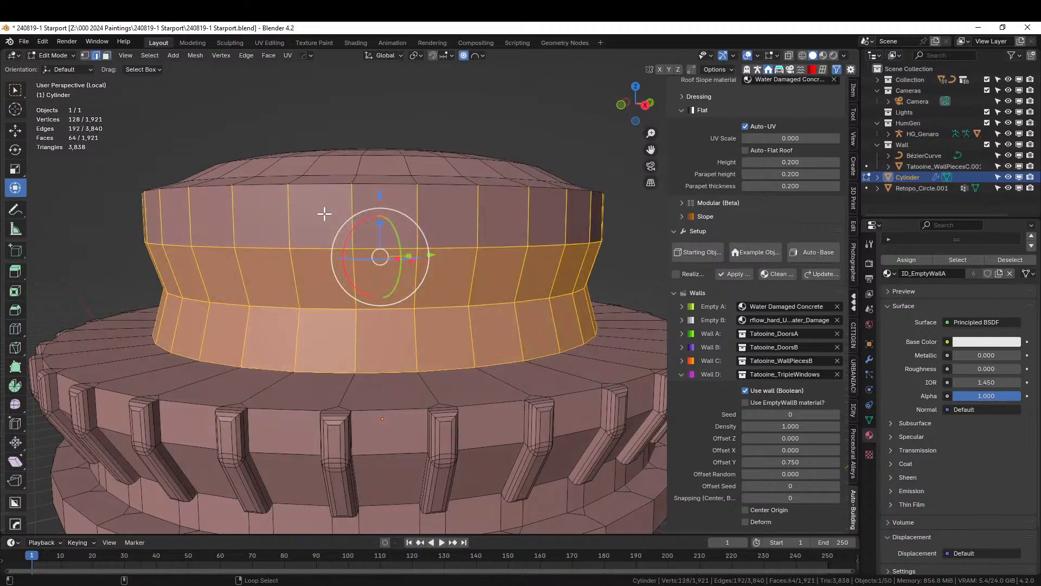
left_click(325, 246, "alt+shift")
left_click(320, 299, "alt+shift")
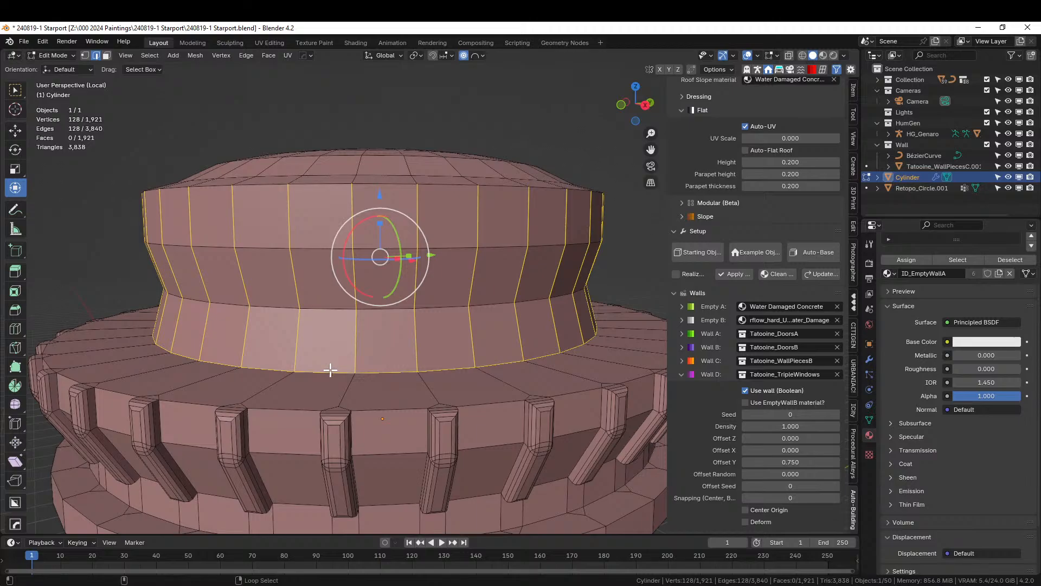
key("ctrl+b")
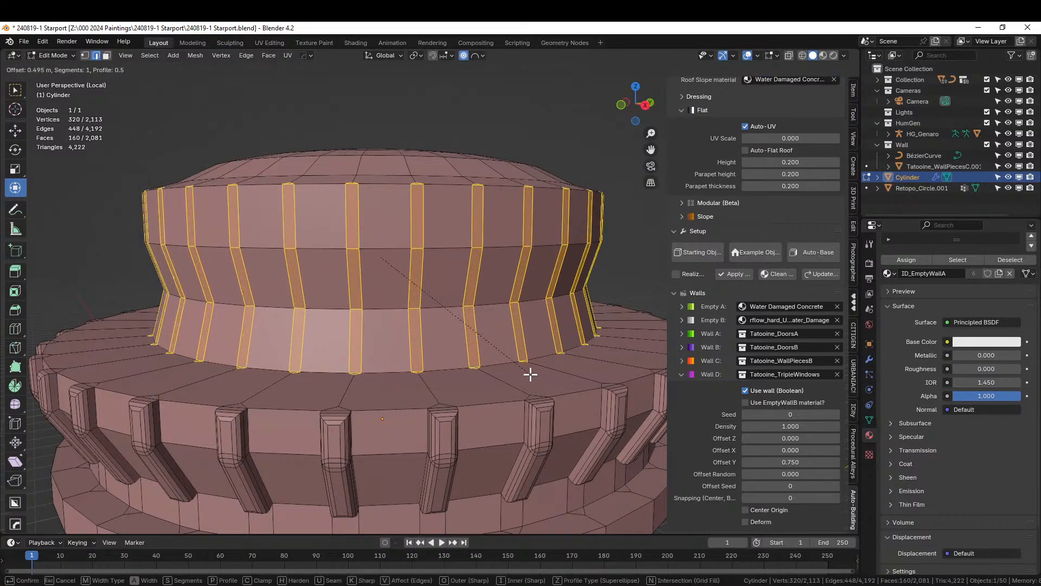
left_click(531, 374)
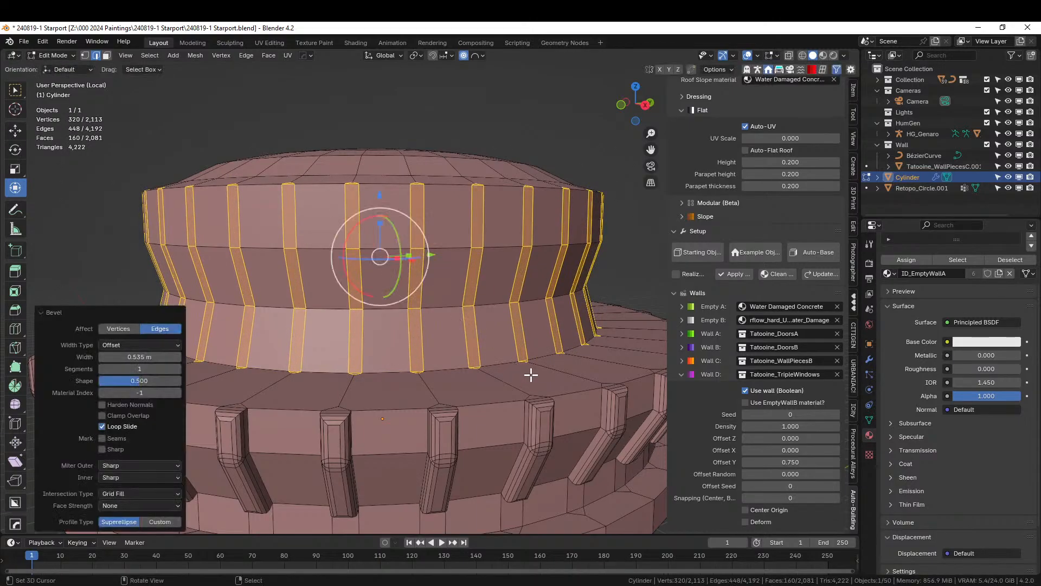
Try extruding the bevelled strips along their normals by about 1.71 m, inspect their lower ends, and undo the extrusion.
key("alt+e")
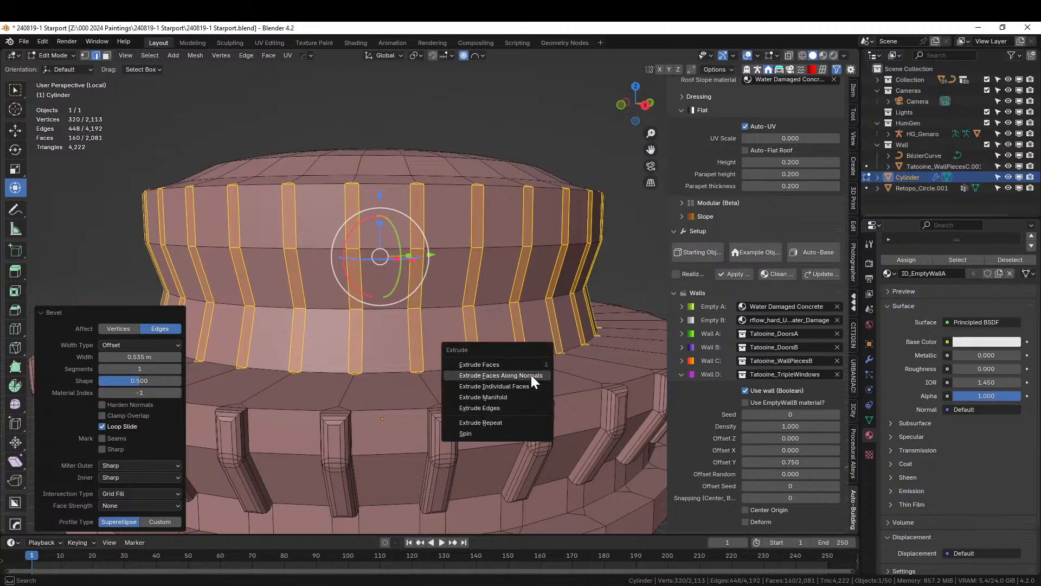
left_click(531, 375)
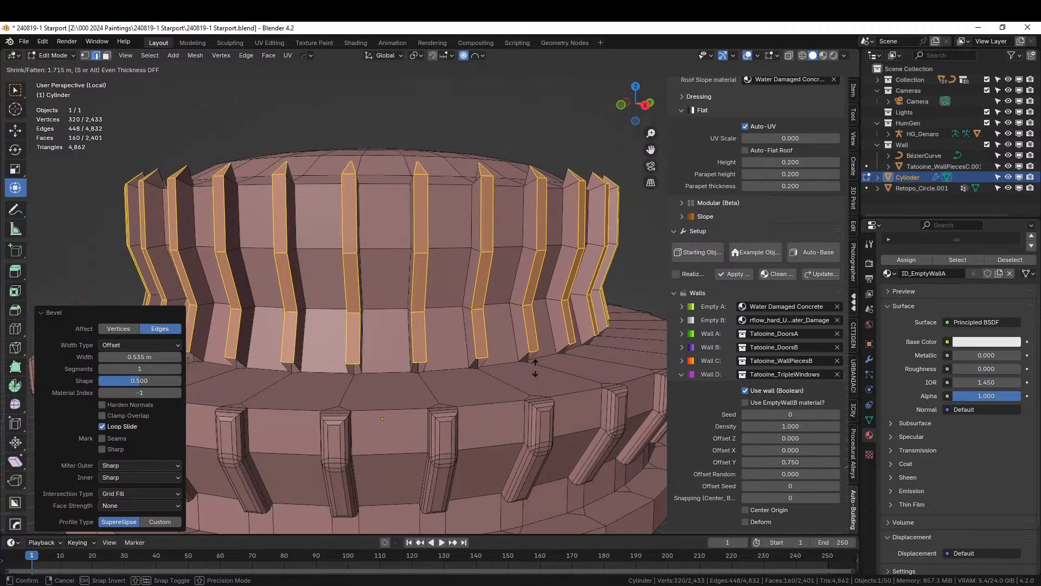
left_click(535, 367)
scroll(450, 336, "up", 6)
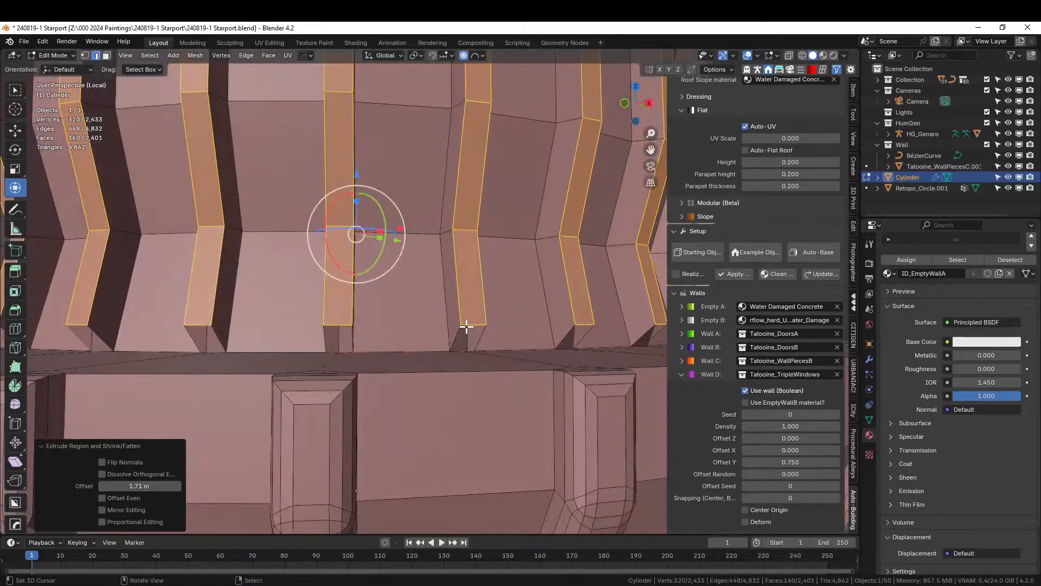
middle_click_drag(466, 326, 428, 341)
key("ctrl+z")
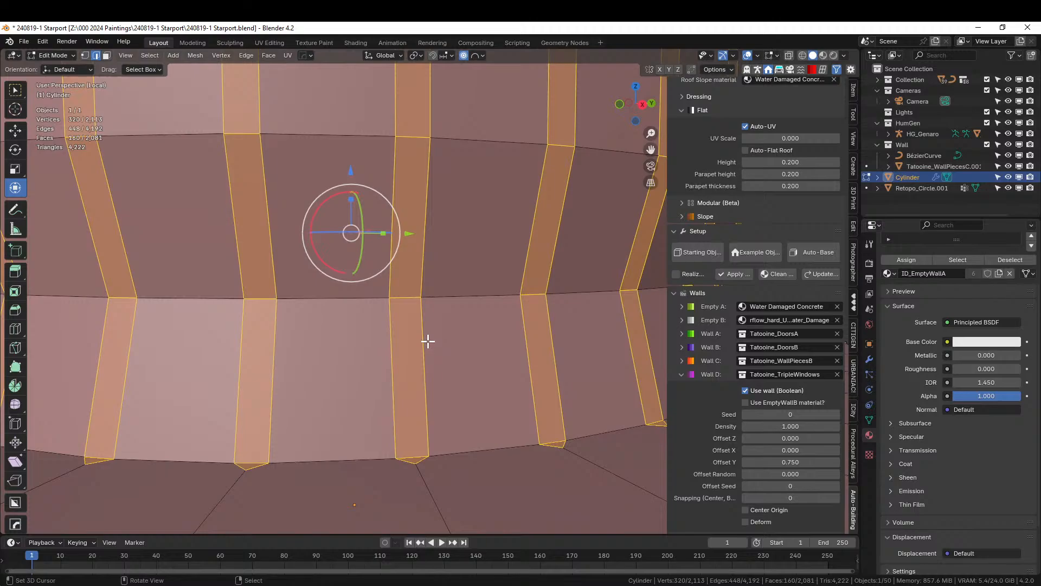
scroll(428, 341, "down", 6)
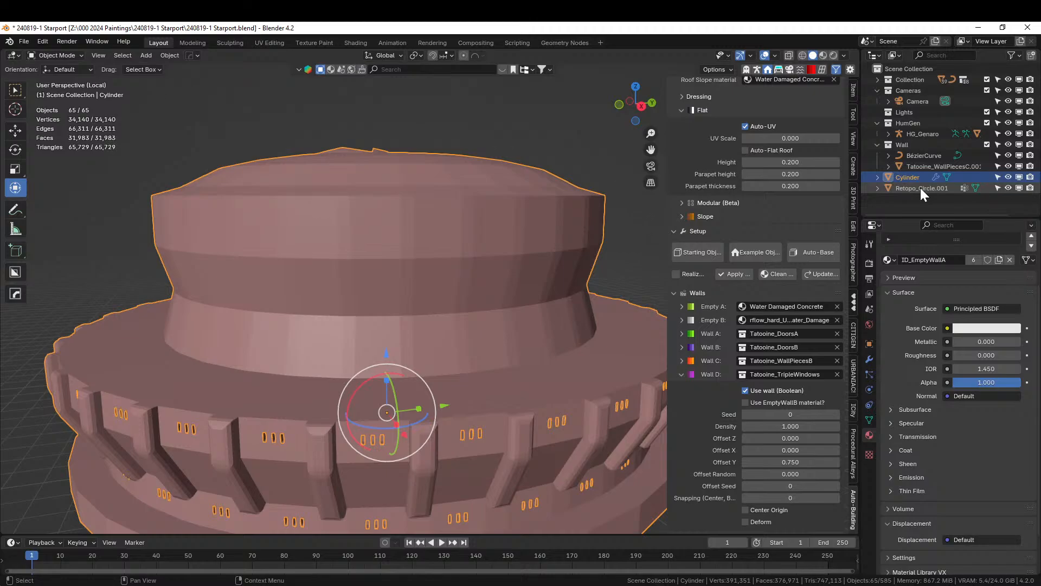
Expand the main collection in the scene hierarchy and look through its Tatooine and steel asset collections.
left_click(878, 80)
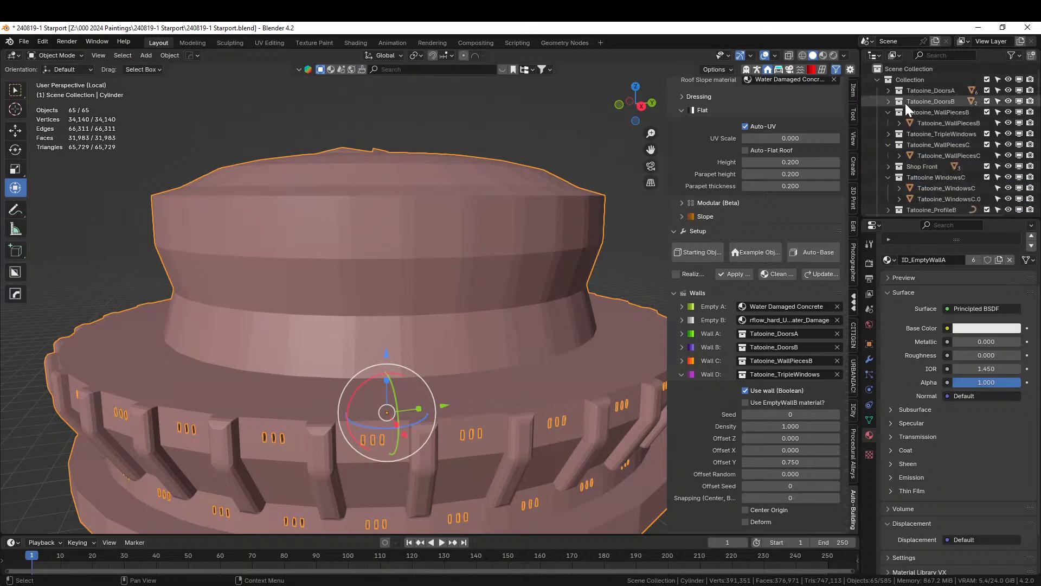
scroll(939, 141, "down", 5)
scroll(939, 141, "down", 2)
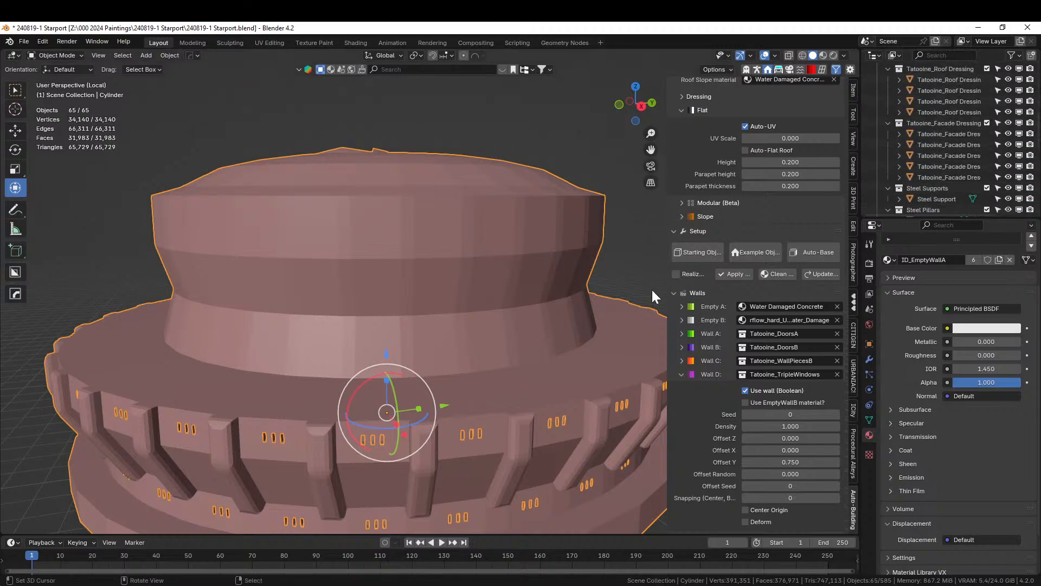
Check the building's normals with the Face Orientation overlay and turn the overlay off again.
middle_click_drag(599, 398, 486, 410)
scroll(434, 384, "down", 4)
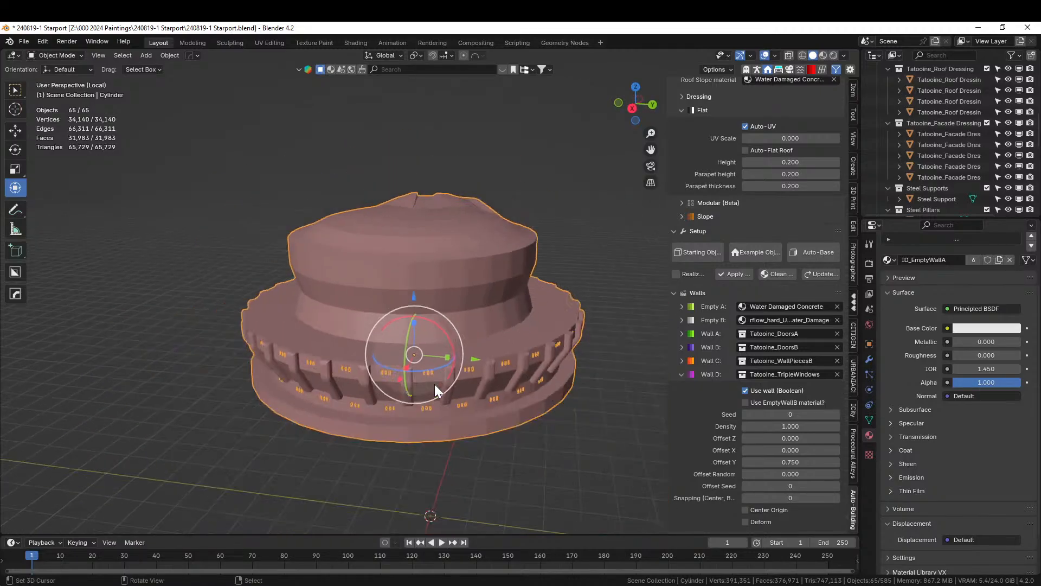
scroll(435, 384, "up", 3)
key("alt+v")
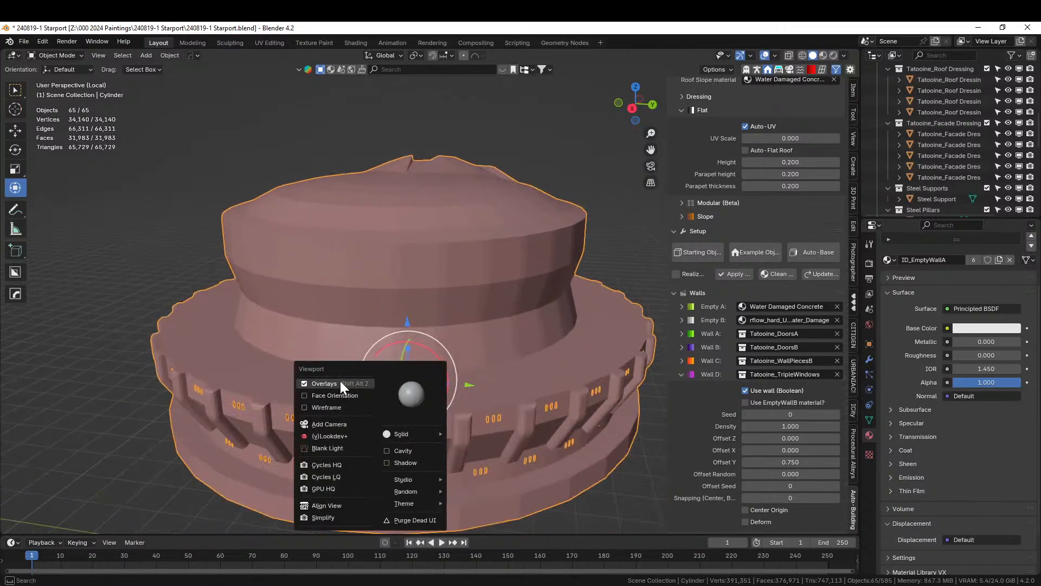
left_click(343, 396)
middle_click_drag(364, 386, 477, 366)
scroll(491, 364, "up", 1)
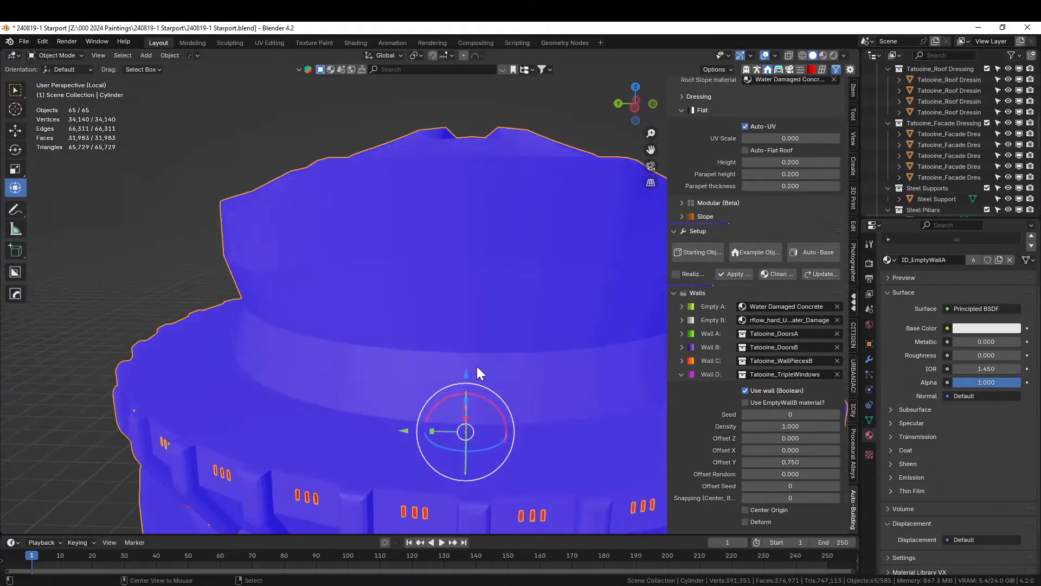
key("alt+v")
left_click(470, 367)
Return to Edit Mode and examine the bevelled strips where the neck meets the ledge.
key("Tab")
scroll(466, 369, "up", 2)
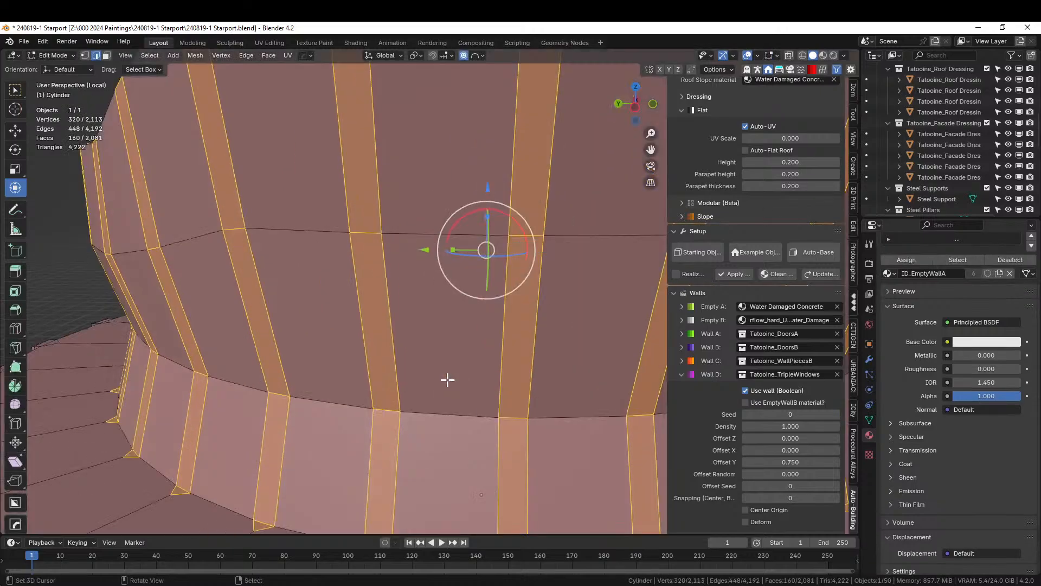
middle_click_drag(448, 376, 465, 349)
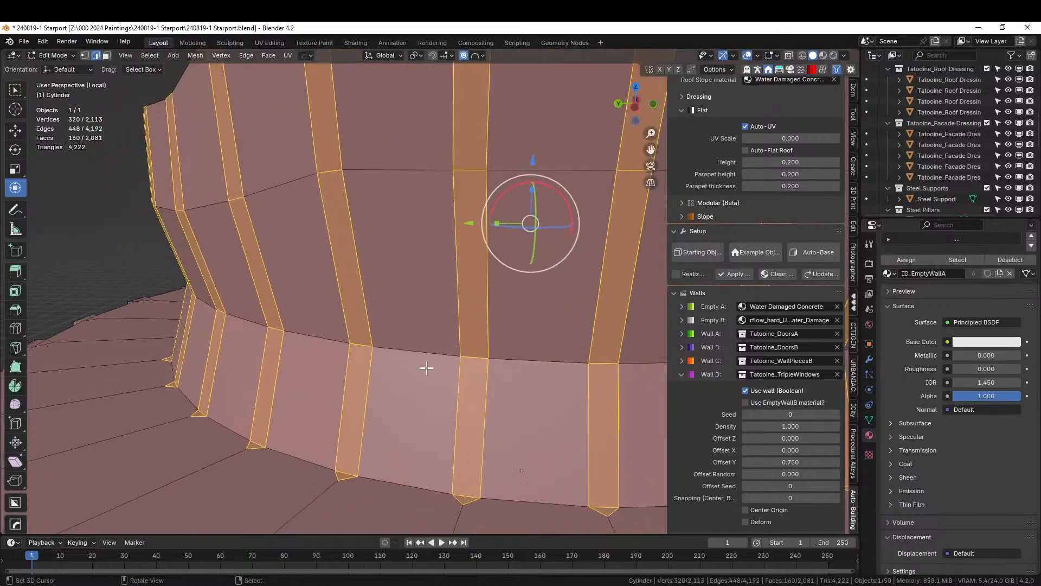
Extrude the bevelled strips around the neck along their normals with a zero offset.
key("alt+e")
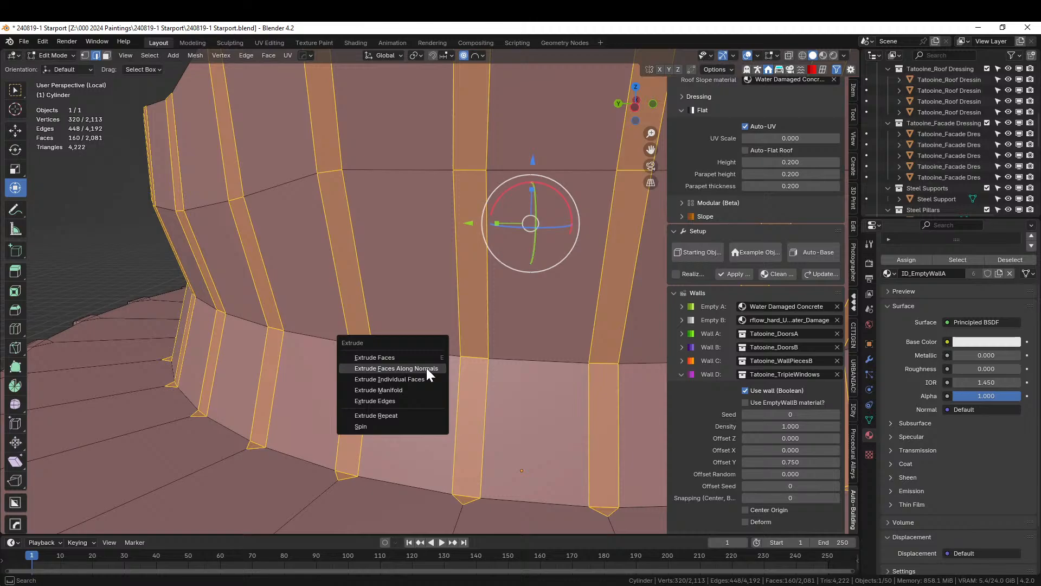
left_click(426, 368)
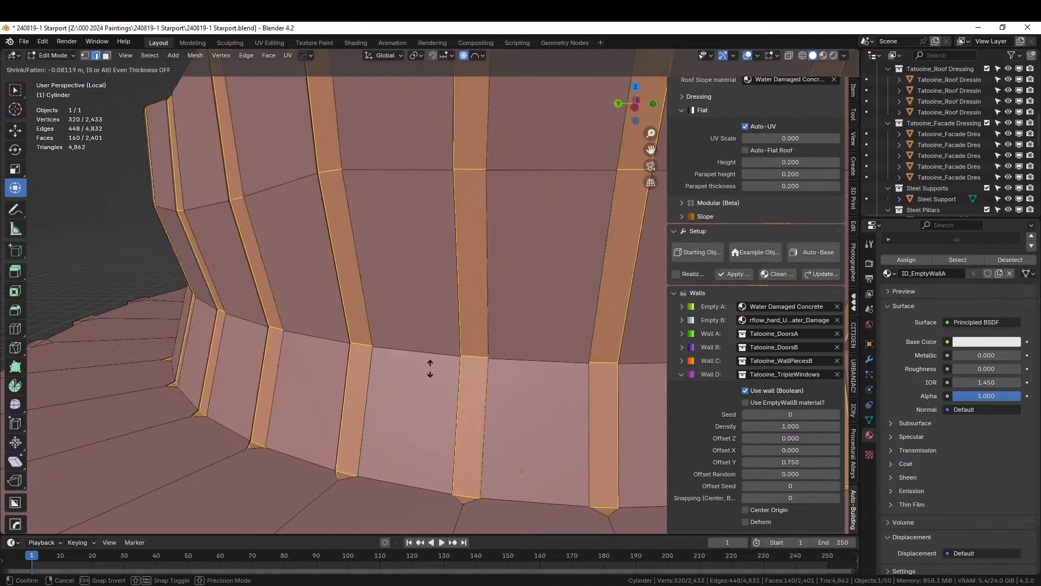
right_click(432, 368)
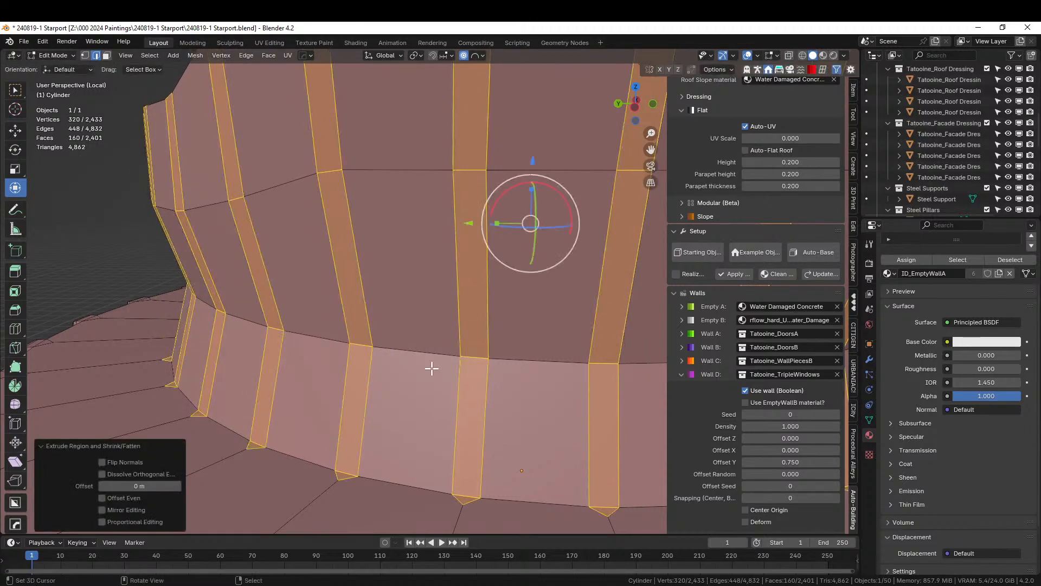
Turn off proportional editing and try fattening the extruded strips outward along their normals.
key("alt+s")
right_click(370, 432)
key("o")
key("alt+s")
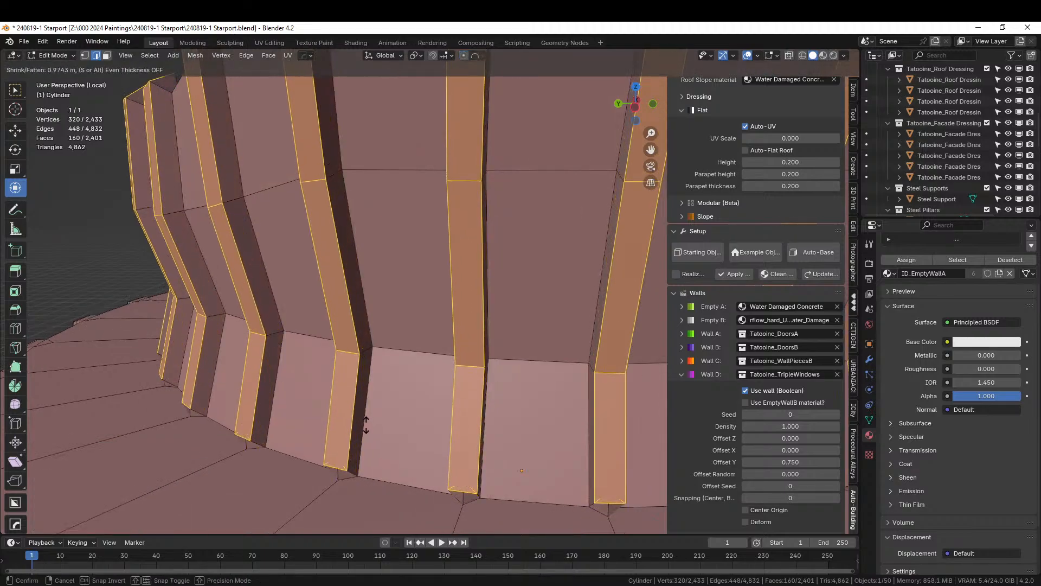
right_click(366, 421)
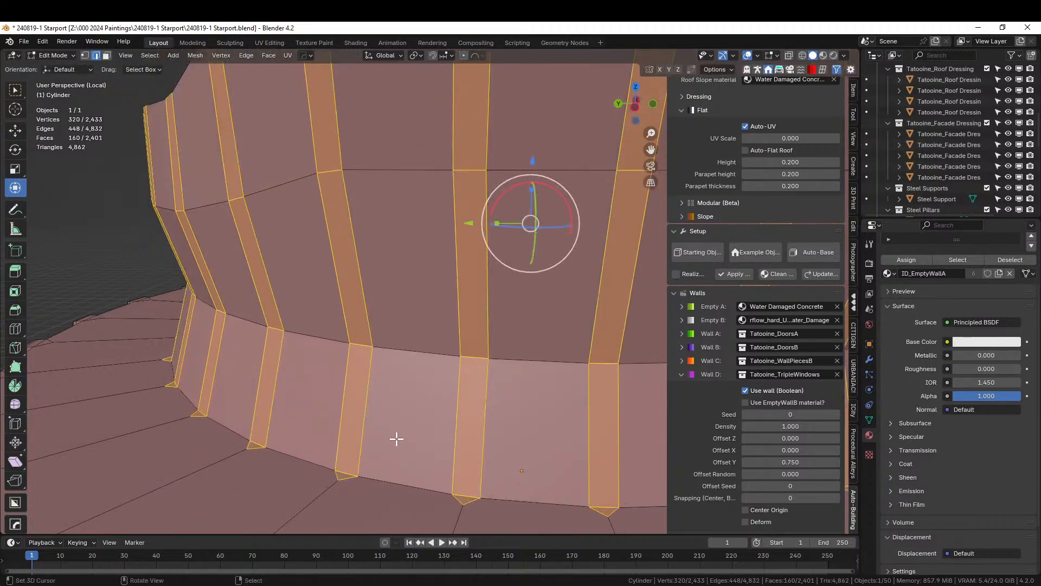
Scale the extruded strips up by 1.075 to form protruding ribs and check them around the building.
key("s")
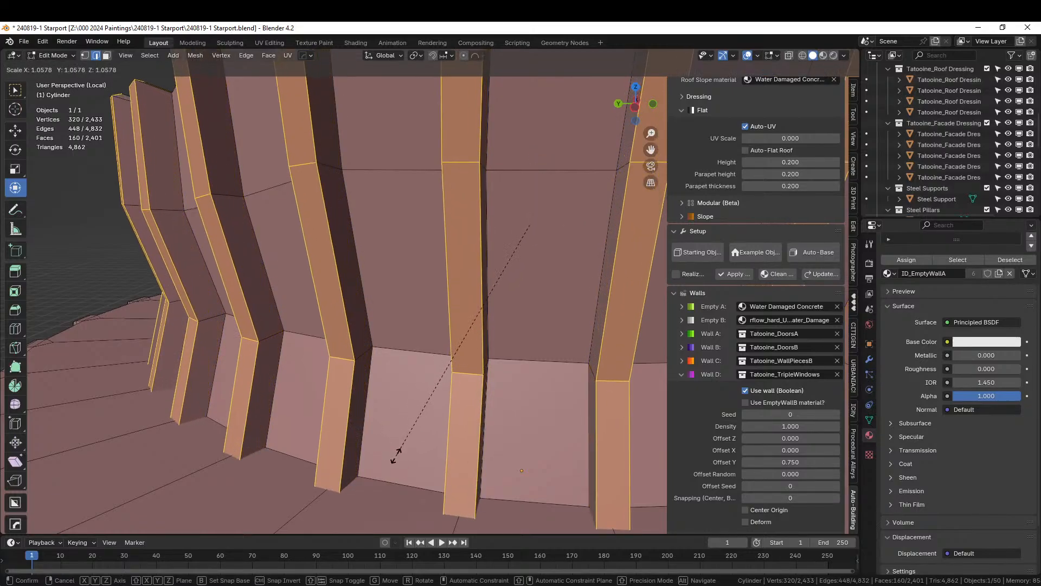
left_click(394, 458)
scroll(392, 451, "down", 5)
middle_click_drag(390, 449, 169, 456)
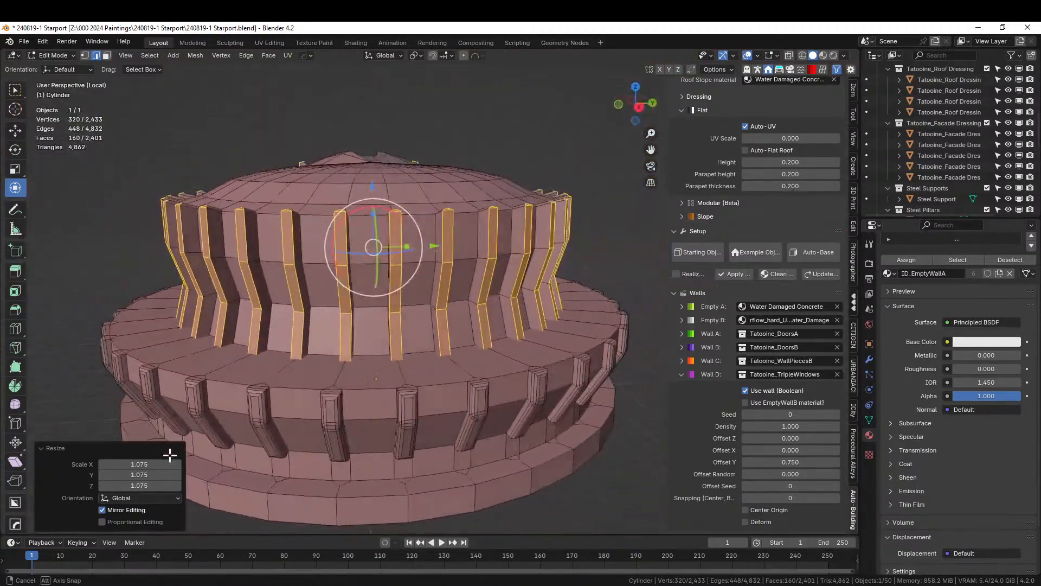
middle_click_drag(337, 399, 227, 400)
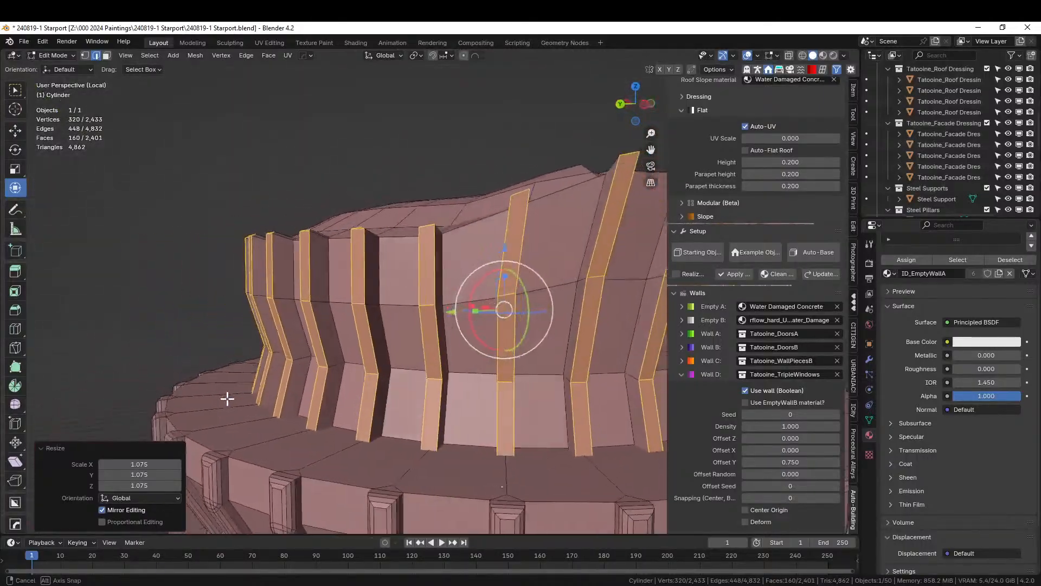
scroll(274, 391, "down", 4)
middle_click_drag(317, 405, 674, 407)
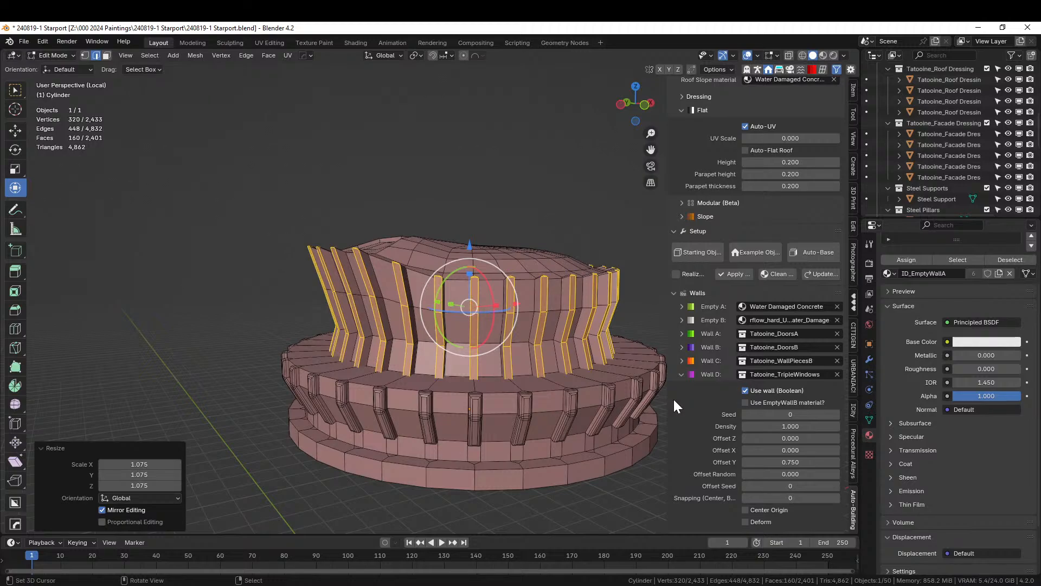
From inside the building, select the neck wall's three horizontal face loops and hide all other faces.
scroll(674, 406, "up", 3)
scroll(542, 423, "up", 5)
middle_click_drag(542, 423, 407, 400)
scroll(503, 429, "up", 10)
left_click(354, 376)
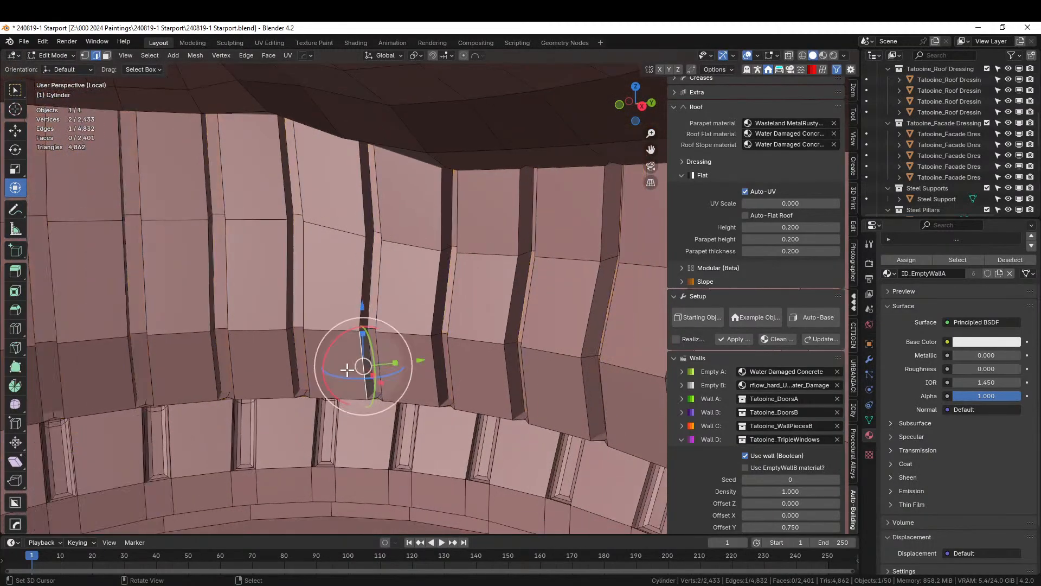
key("alt+a")
left_click(306, 351, "alt")
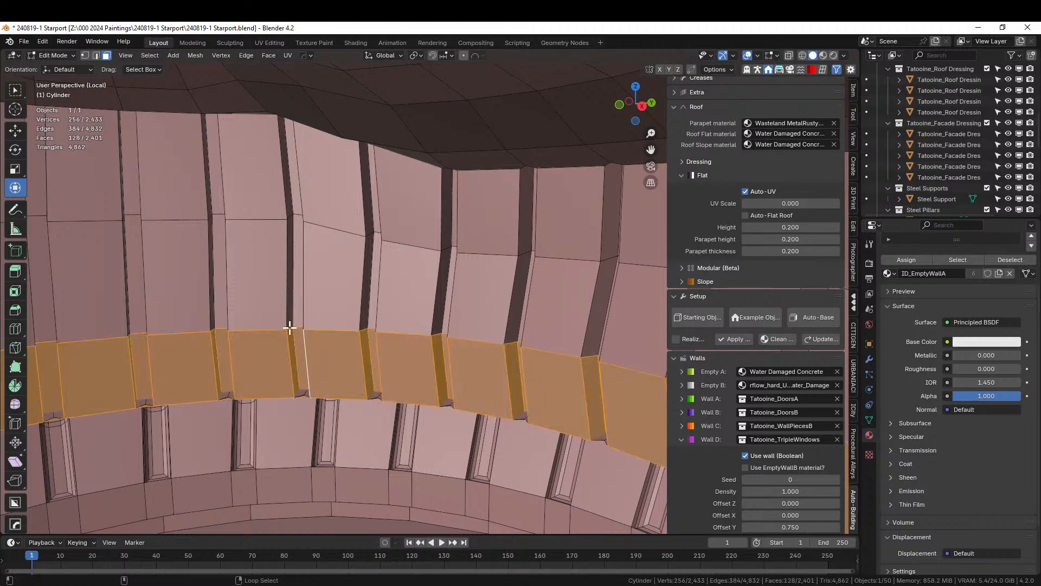
left_click(295, 289, "alt+shift")
left_click(298, 183, "alt+shift")
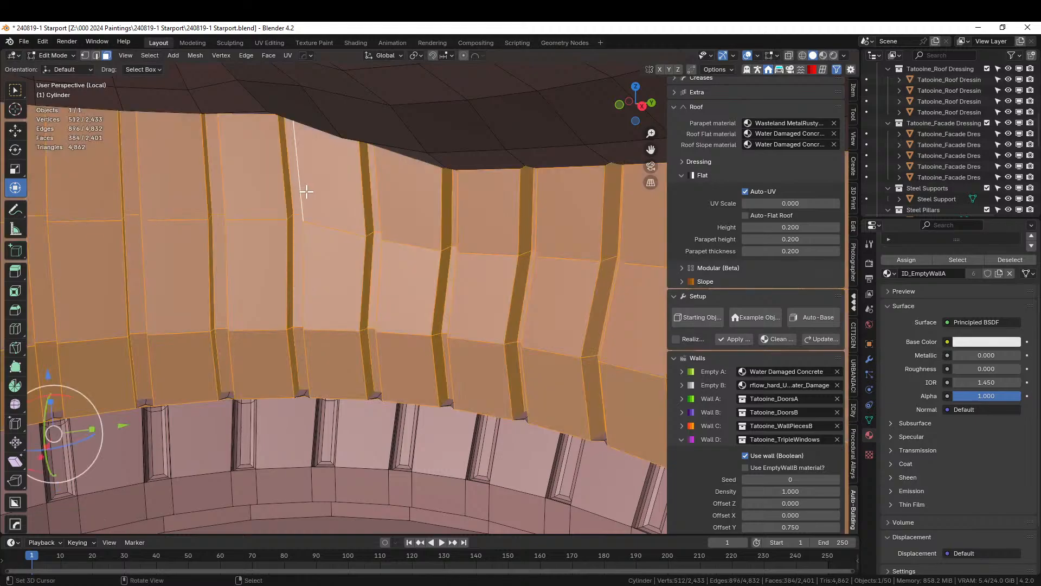
key("shift+h")
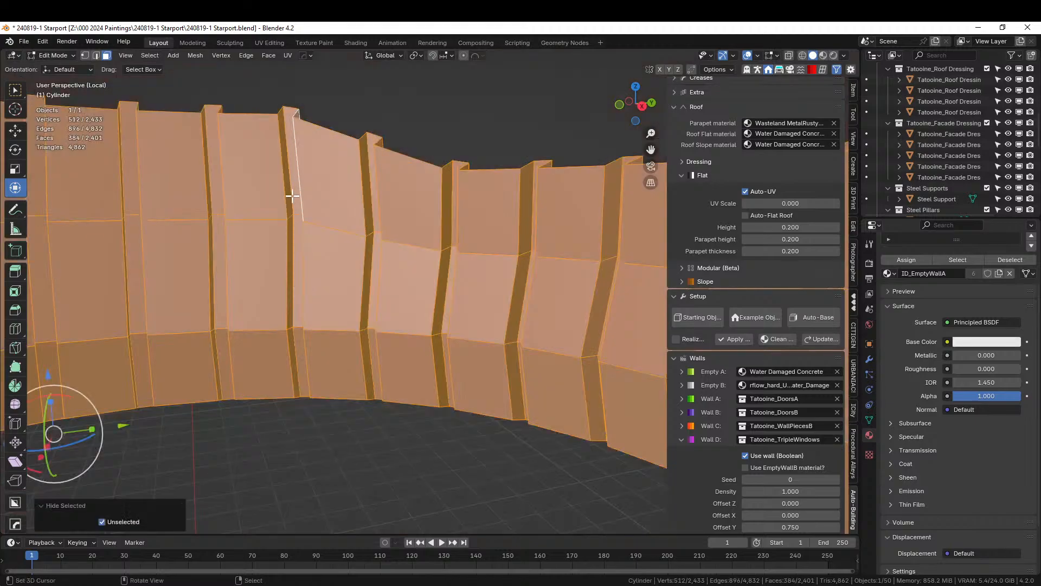
Select the three stacked wall panels between two ribs and extend the selection to faces of similar area.
left_click(264, 343)
left_click(255, 271, "shift")
left_click(248, 184, "shift")
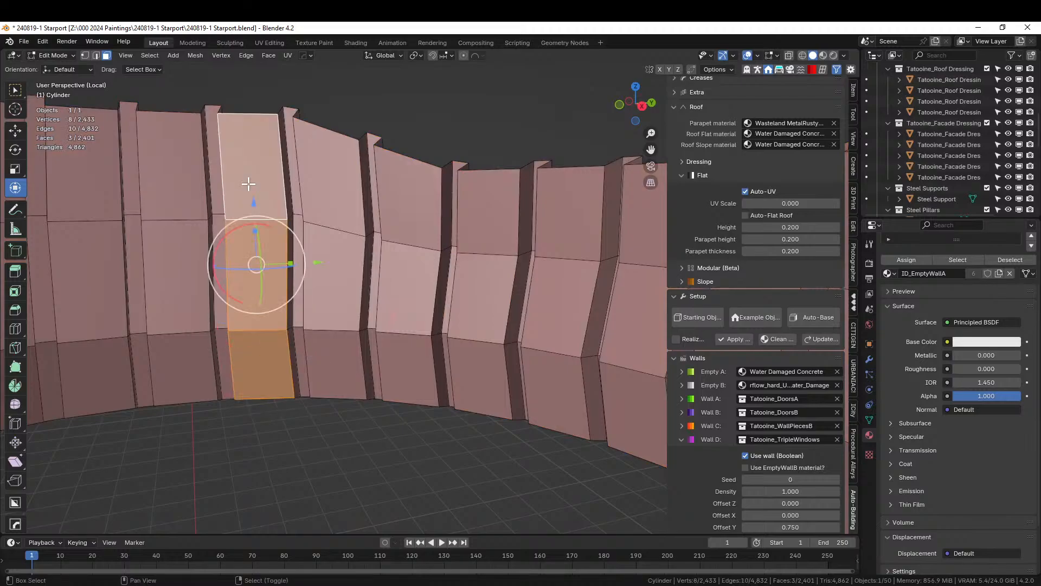
key("shift+g")
left_click(215, 187)
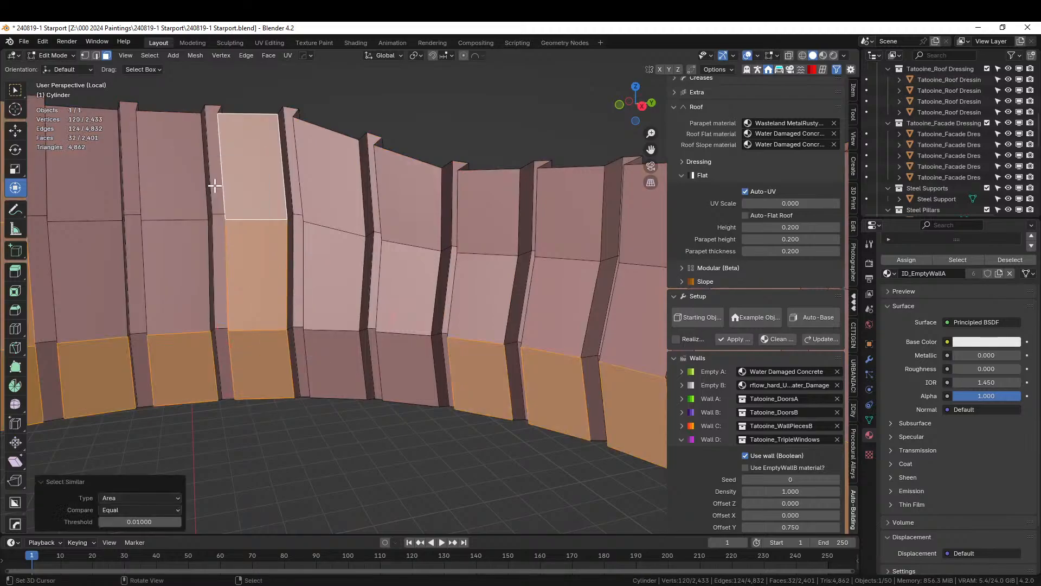
Add the unselected wall panels in the three neighbouring columns on one side to the selection.
left_click(186, 293, "shift")
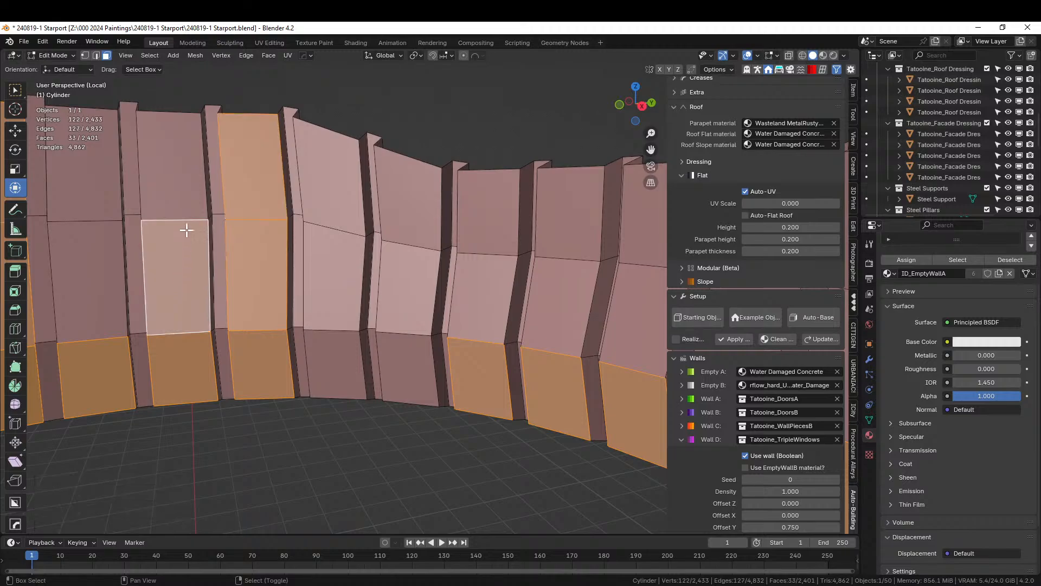
left_click(168, 174, "shift")
left_click(88, 286, "shift")
left_click(78, 176, "shift")
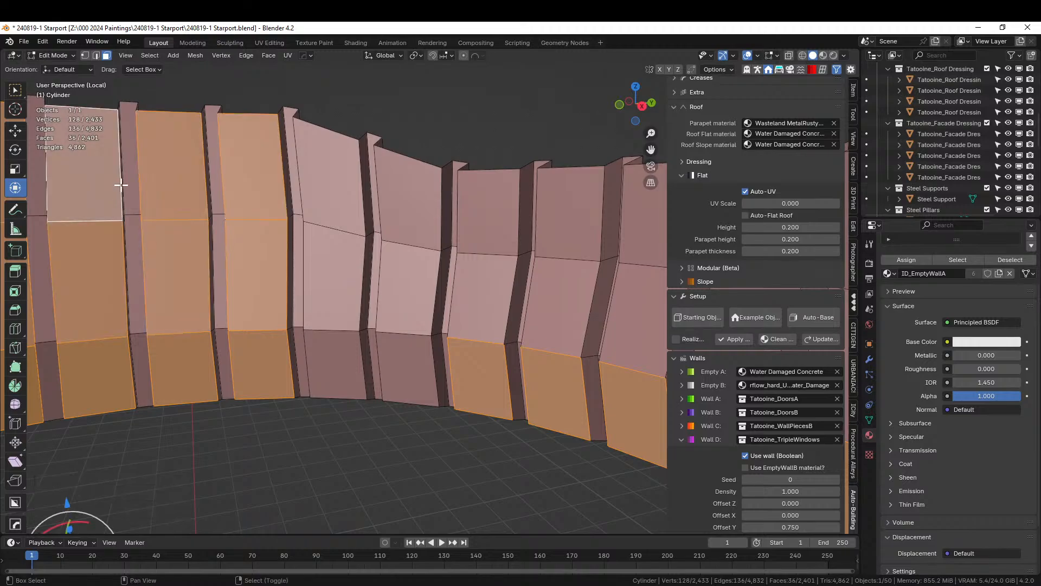
middle_click_drag(117, 186, 304, 298)
left_click(237, 402, "shift")
left_click(212, 228, "shift")
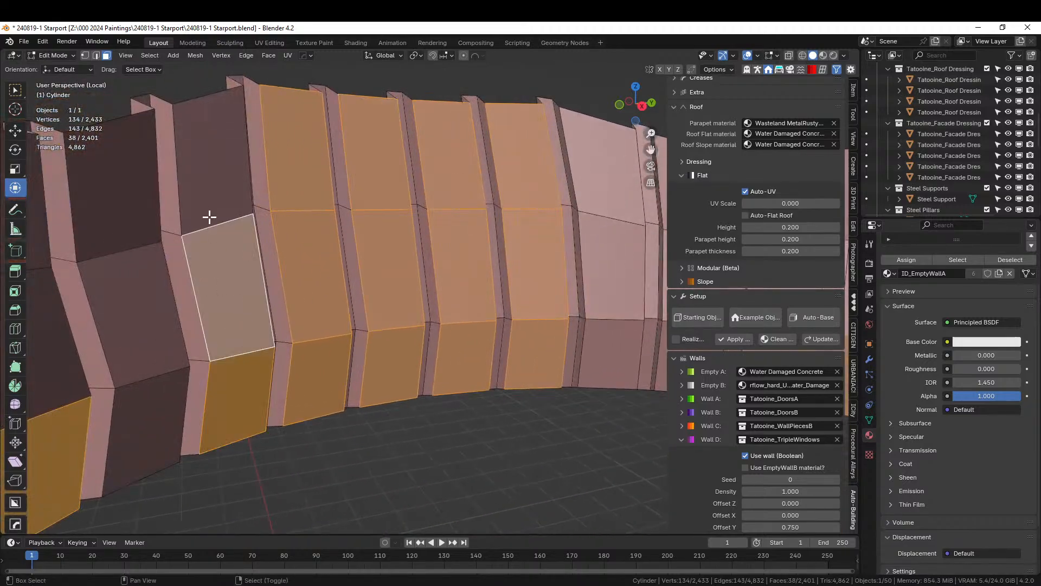
left_click(217, 157, "shift")
Add the unselected wall panels in the three columns on the other side to the selection.
middle_click_drag(463, 252, 314, 313)
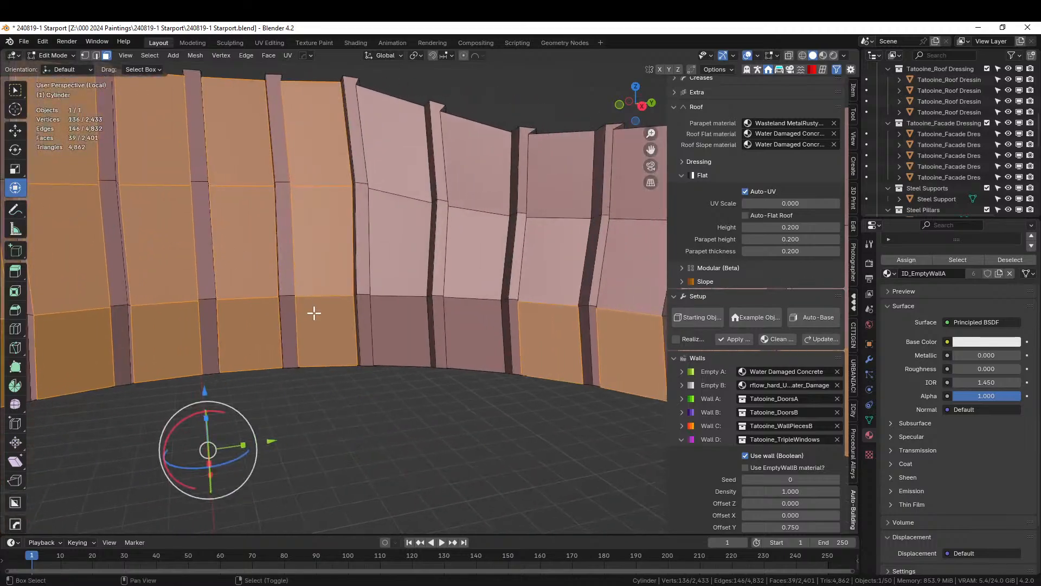
left_click(410, 330, "shift")
left_click(404, 242, "shift")
left_click(400, 174, "shift")
left_click(479, 172, "shift")
left_click(477, 234, "shift")
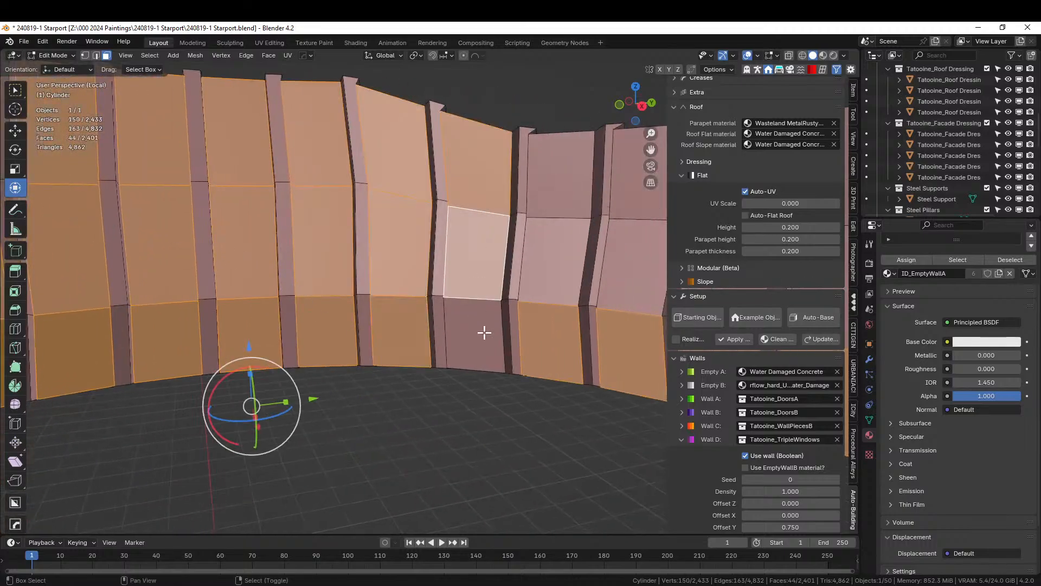
left_click(484, 333, "shift")
left_click(551, 261, "shift")
left_click(558, 195, "shift")
Extend the selection to all wall panels of similar area, reveal the hidden mesh, and hide everything except these panels.
key("shift+g")
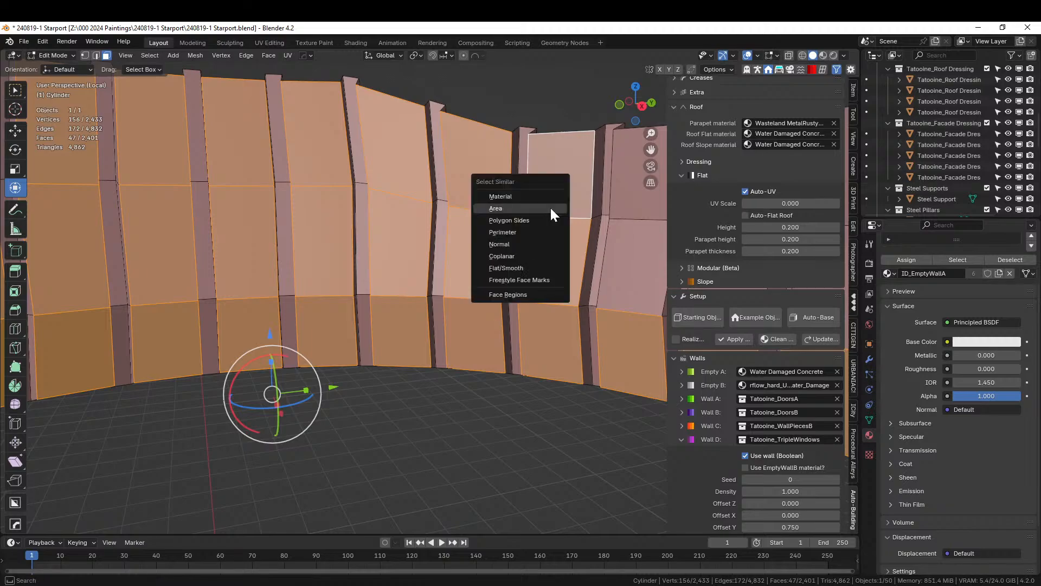
left_click(550, 208)
scroll(509, 277, "down", 5)
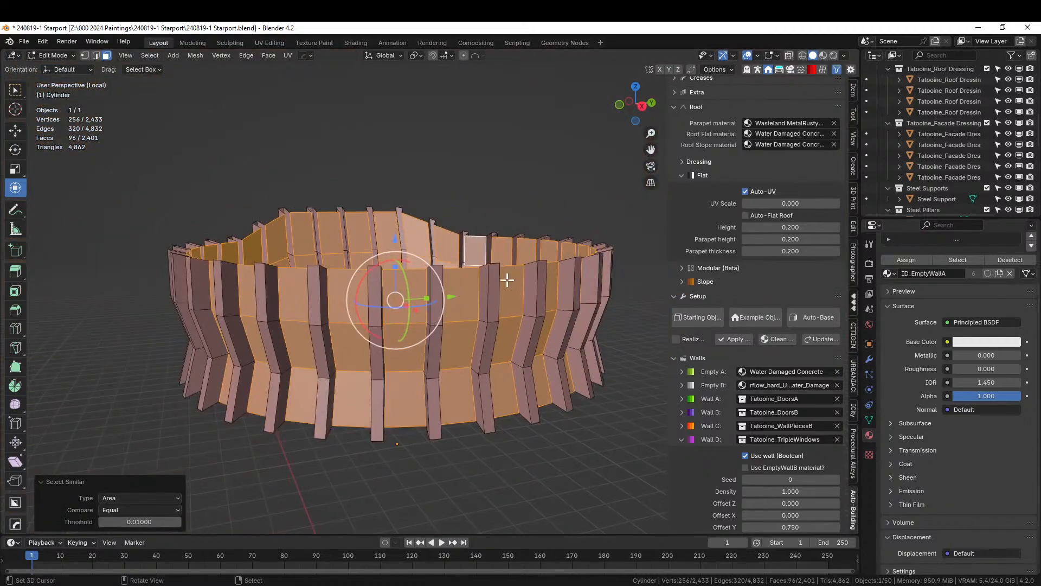
middle_click_drag(507, 280, 275, 324)
key("alt+h")
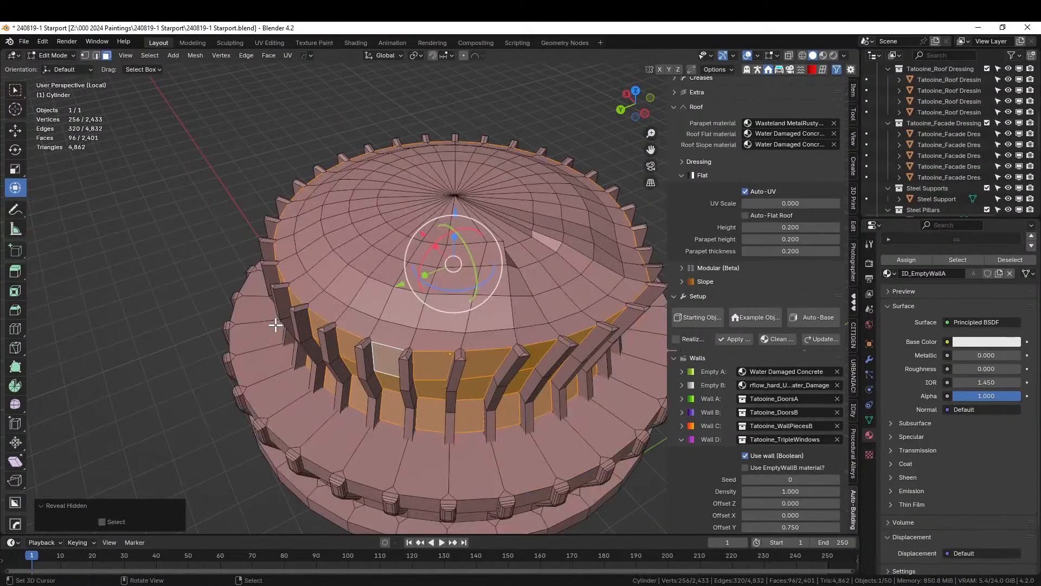
key("shift+h")
middle_click_drag(275, 325, 610, 323)
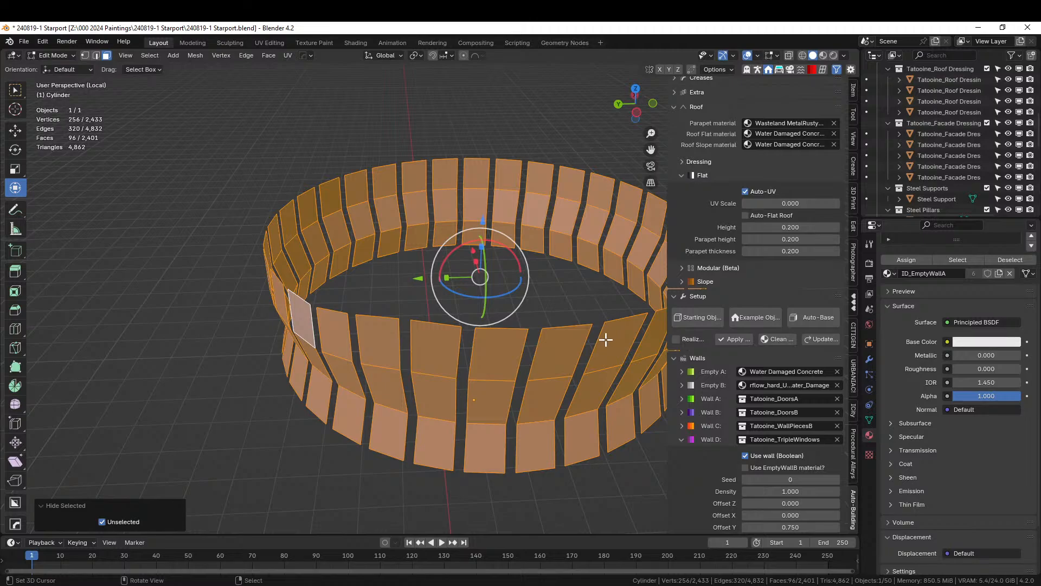
middle_click_drag(499, 400, 407, 411)
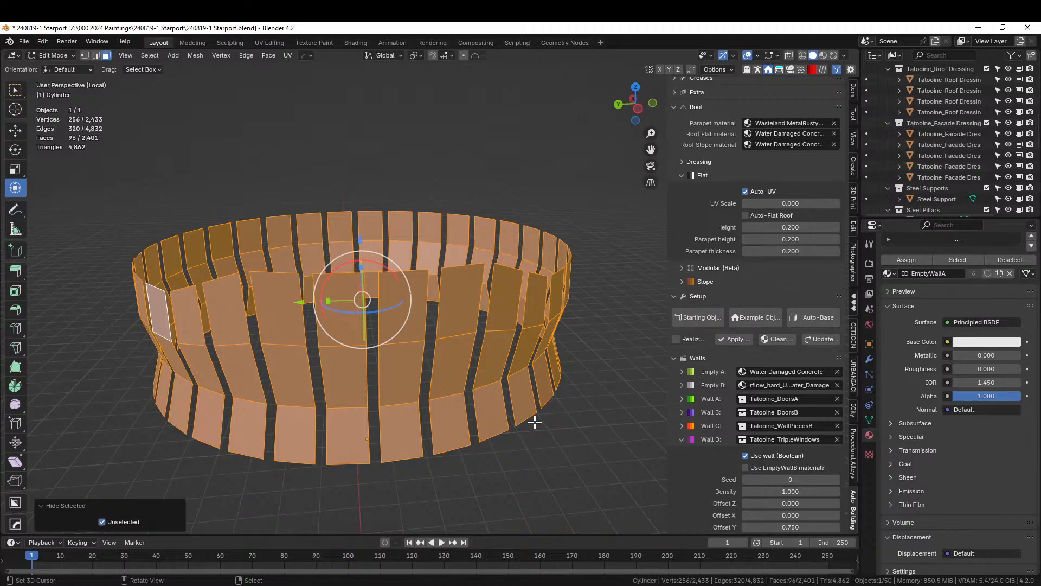
Inset the wall panels individually by about 0.39 m and hide everything except the inner faces.
key("i")
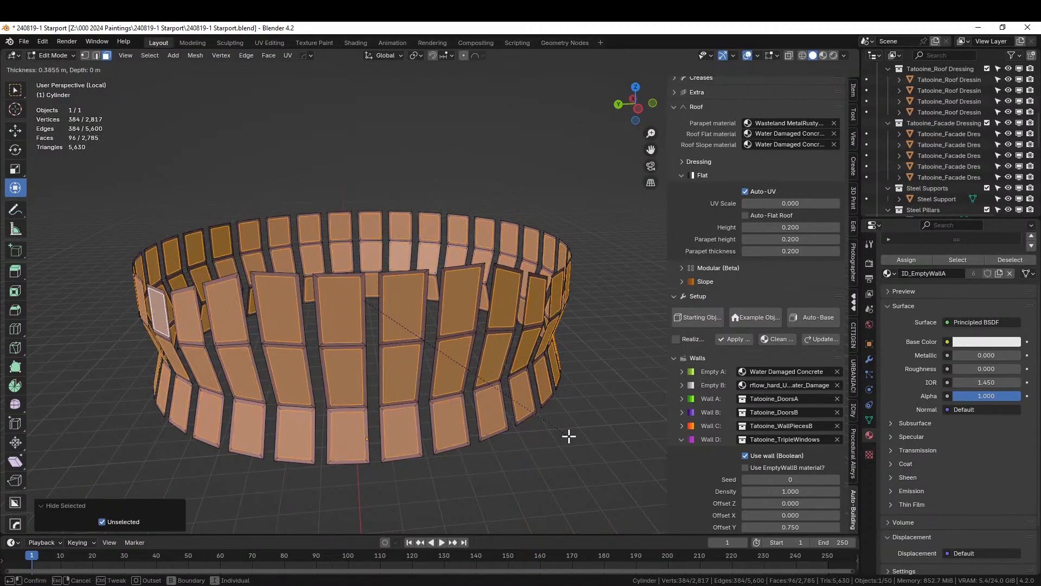
left_click(569, 435)
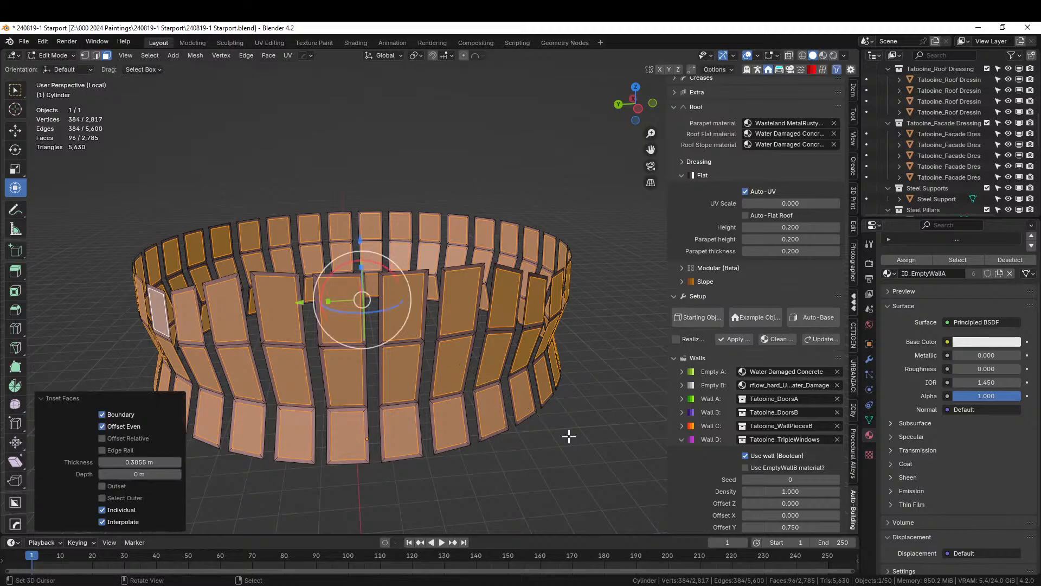
key("shift+h")
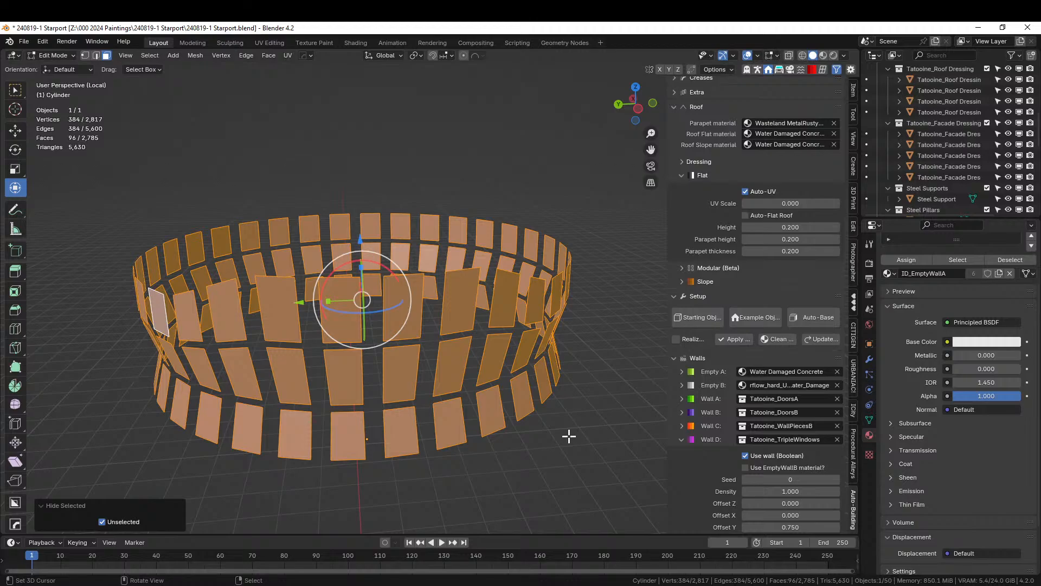
middle_click_drag(524, 395, 595, 399)
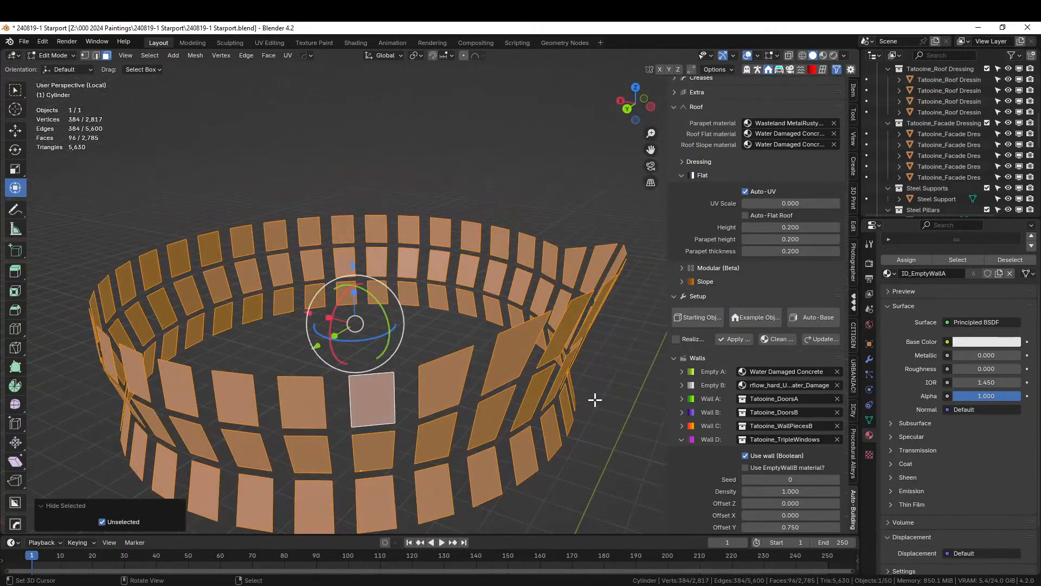
Duplicate the inset panels in place, extrude the copies about 1.87 m inward along their normals, and grow the selection to whole blocks.
key("shift+d")
right_click(594, 400)
key("alt+e")
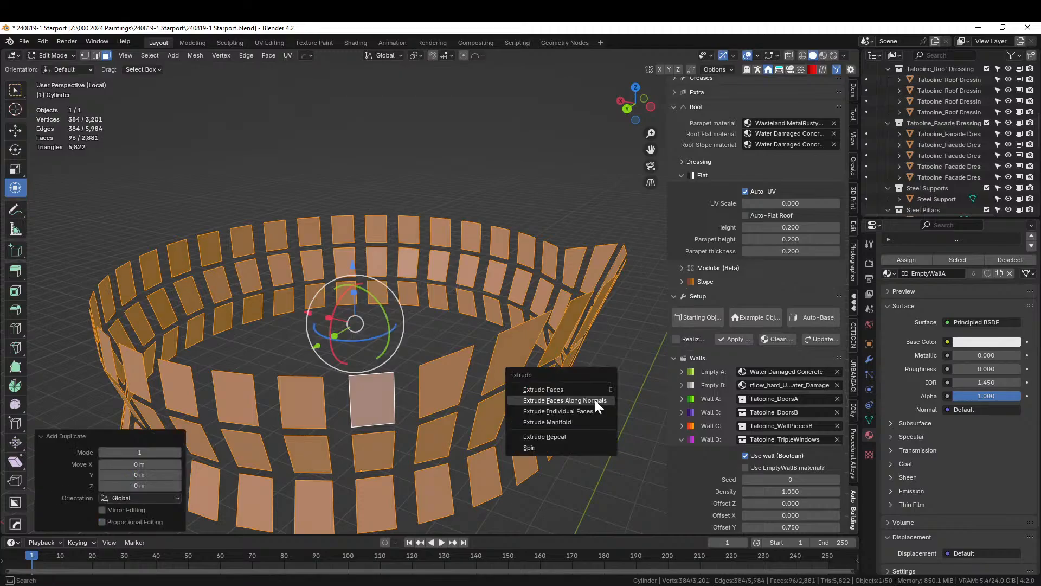
left_click(595, 400)
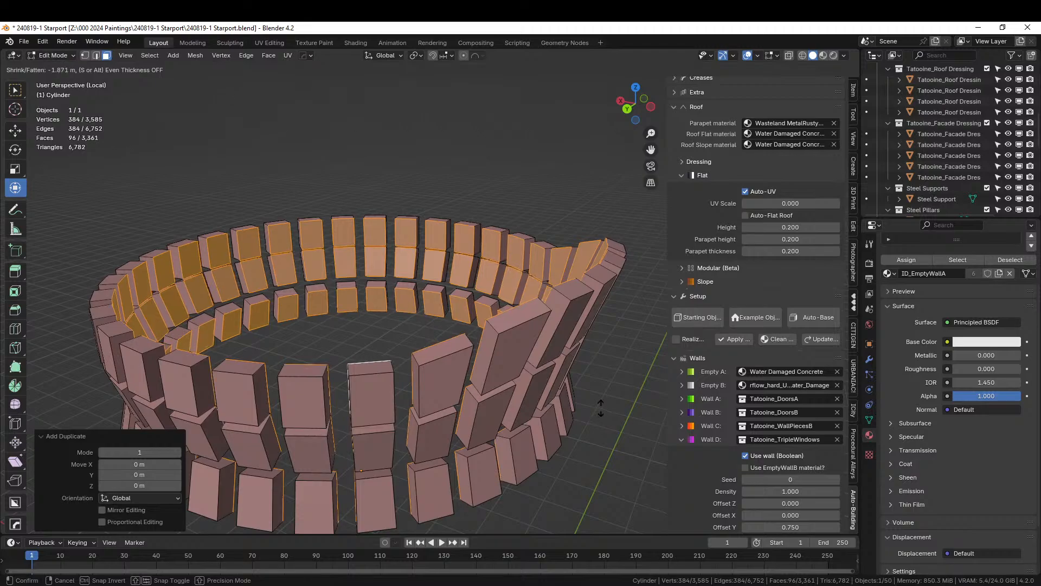
left_click(598, 407)
middle_click_drag(540, 395, 515, 385)
key("ctrl+KP_Add")
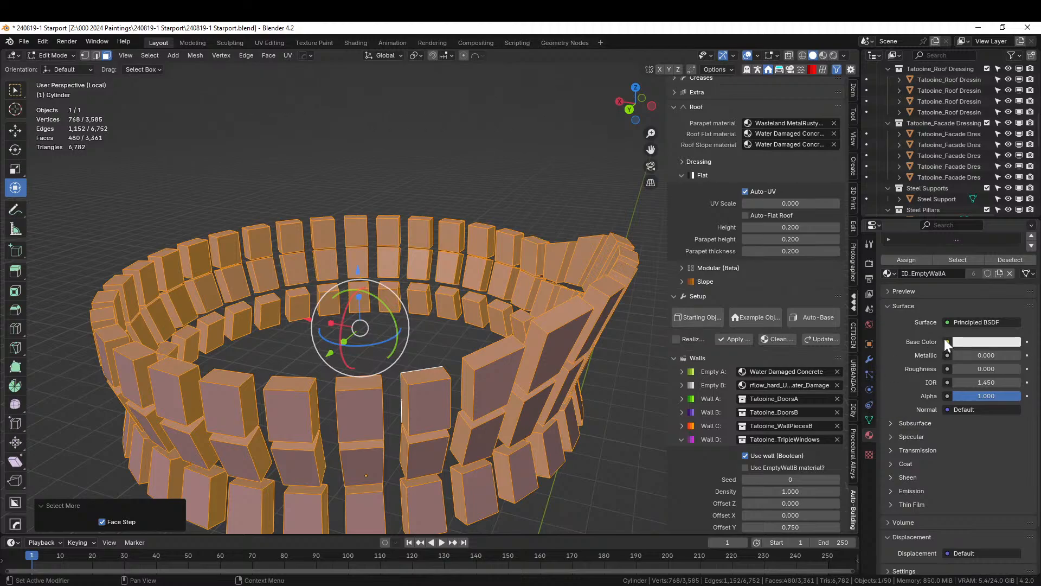
Add a material slot with rflow_hard_UV_with_Water_Damage and assign it to the selected window blocks.
scroll(944, 339, "up", 3)
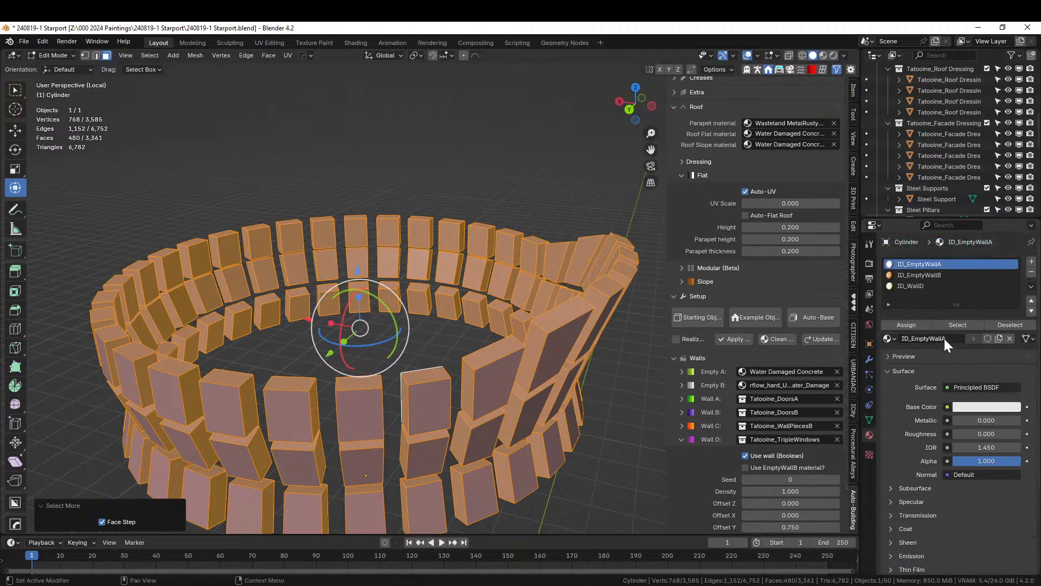
left_click(1032, 261)
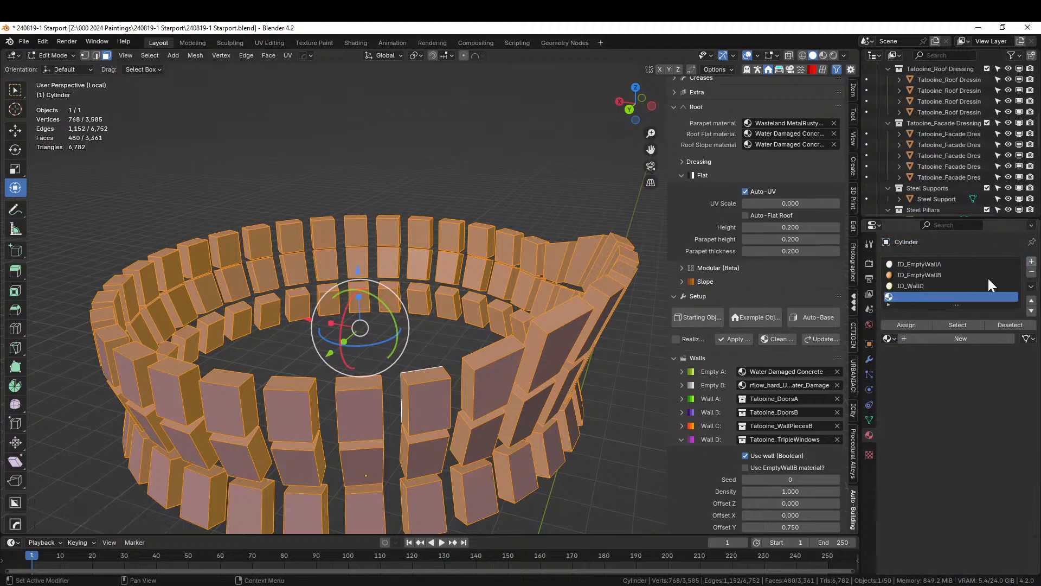
left_click(889, 338)
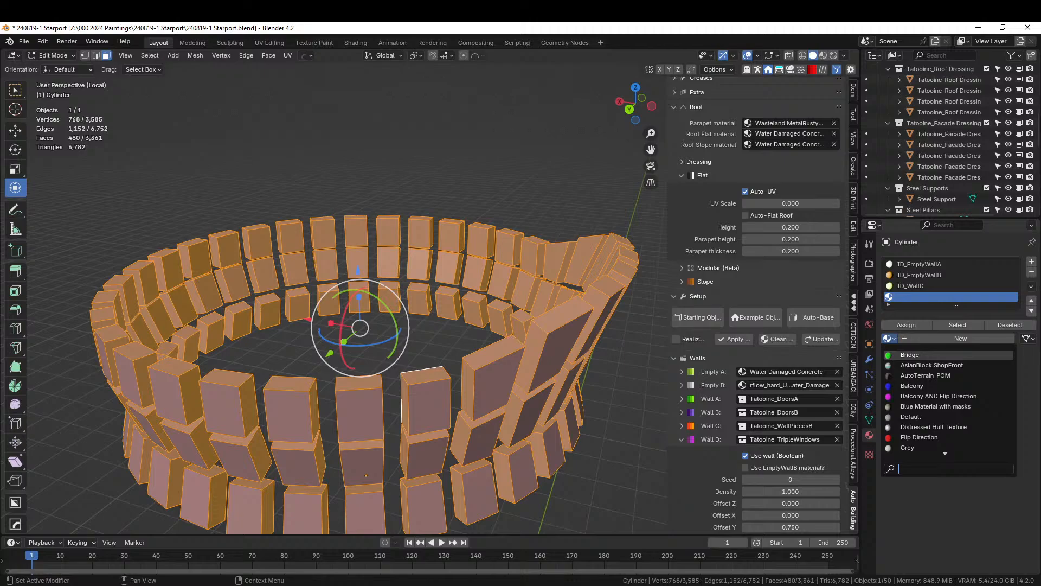
type("rflow")
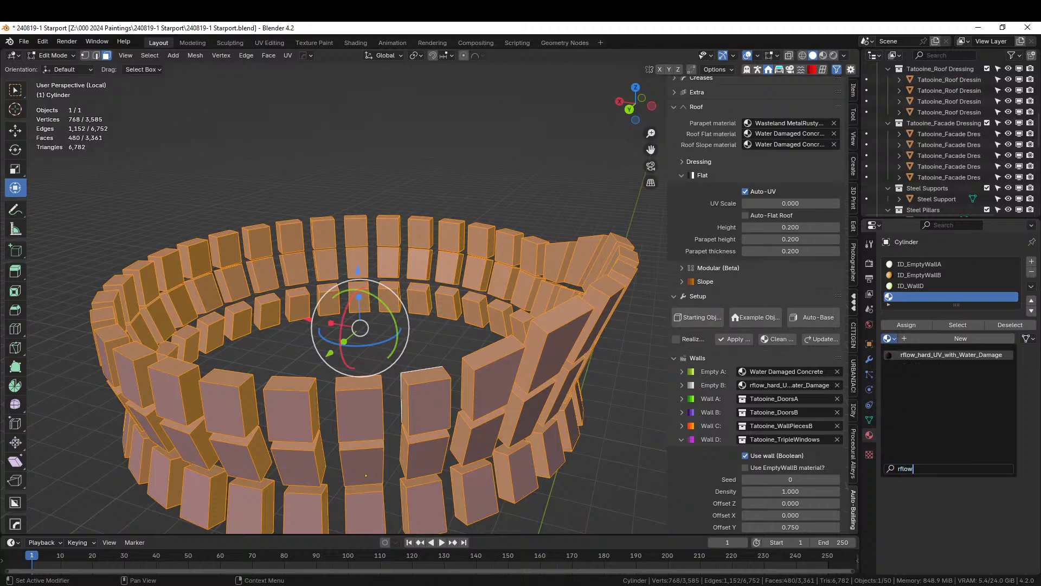
left_click(919, 354)
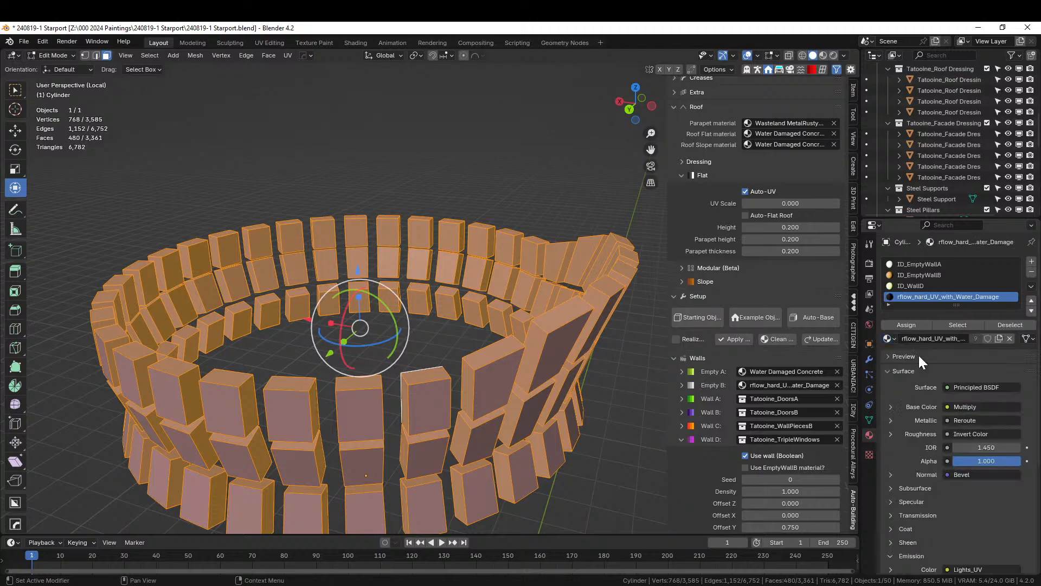
left_click(907, 328)
Invert the selection to the outer panel faces, add an empty material slot, and split off an asset browser beside the viewport.
key("ctrl+i")
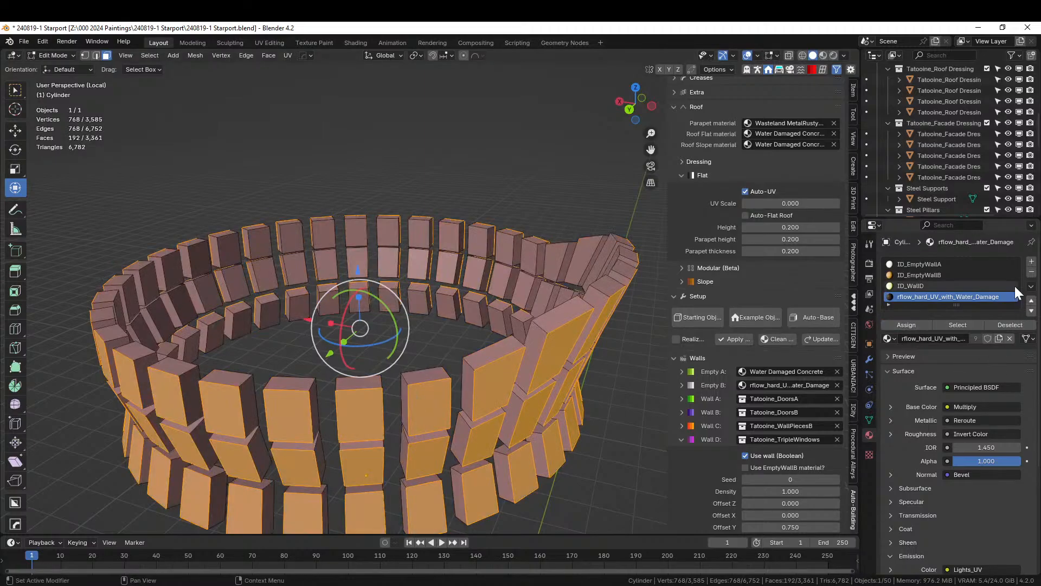
left_click(1031, 262)
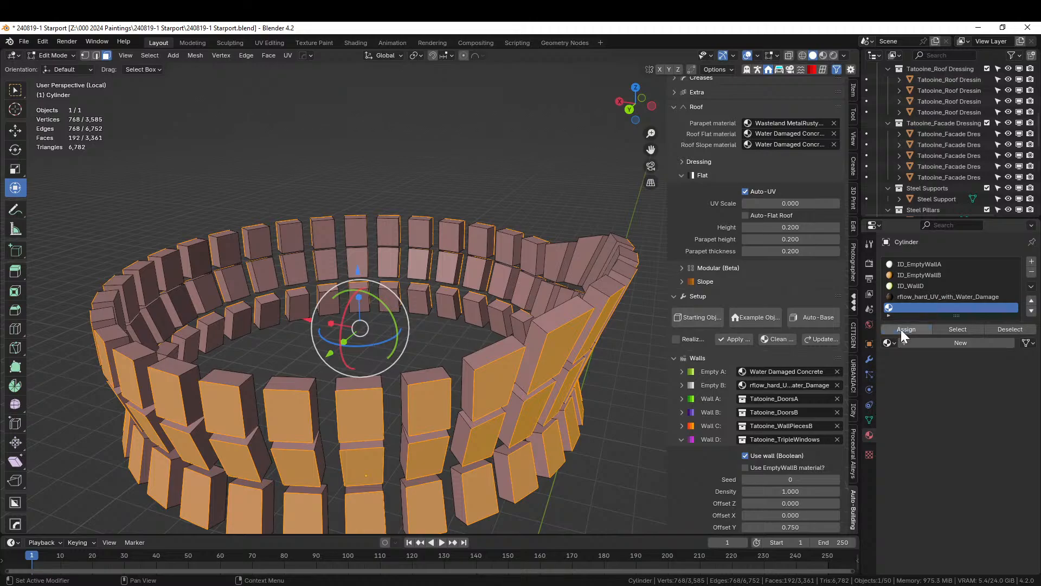
left_click_drag(3, 50, 303, 109)
key("shift+F1")
key("shift+F1")
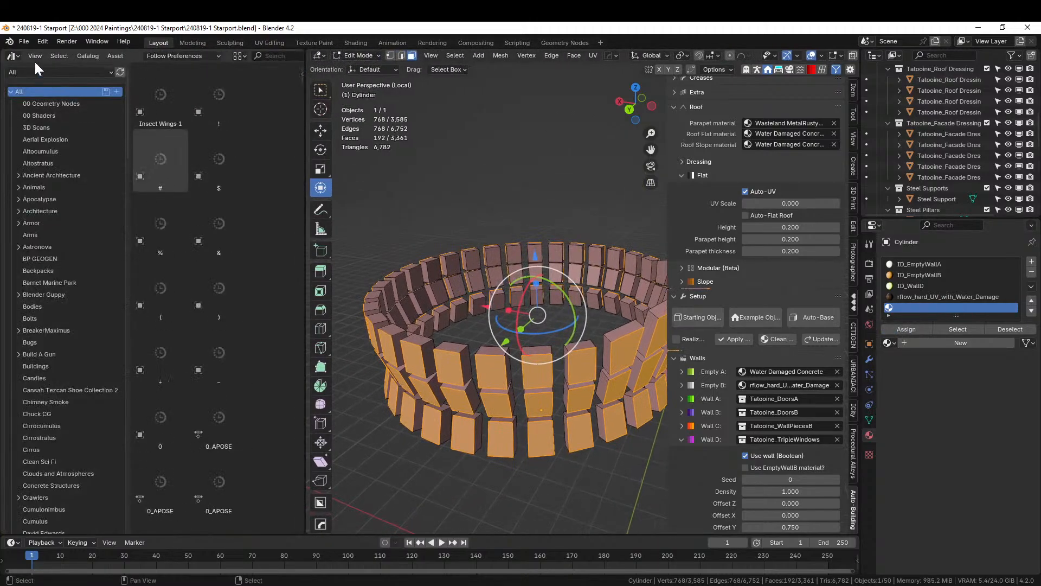
Put Glass_Windowpane from the 00 Blender Shaders library's Starships, Big Medium Small catalog into the empty material slot.
left_click(31, 70)
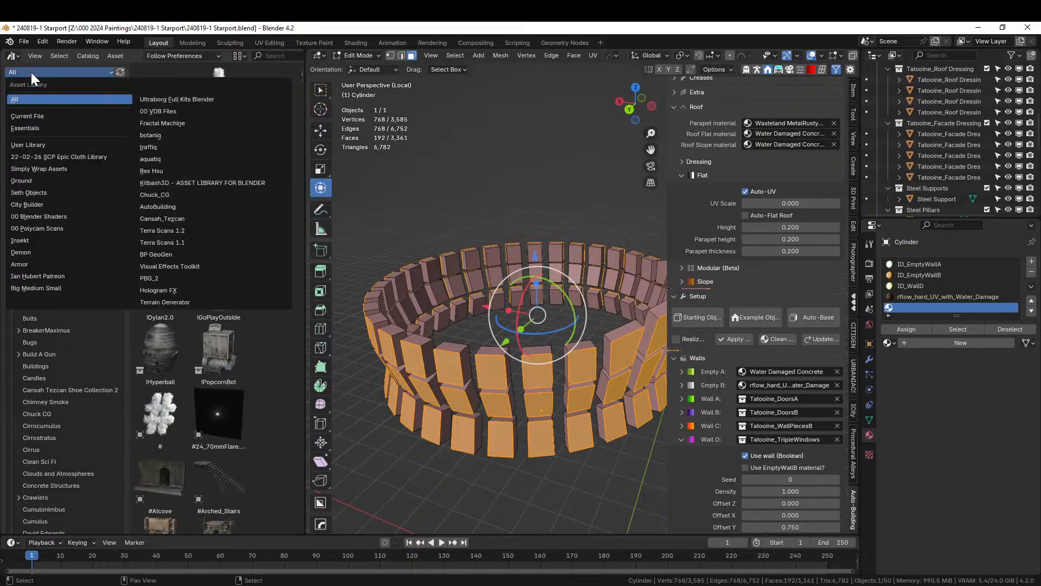
left_click(65, 216)
left_click(18, 163)
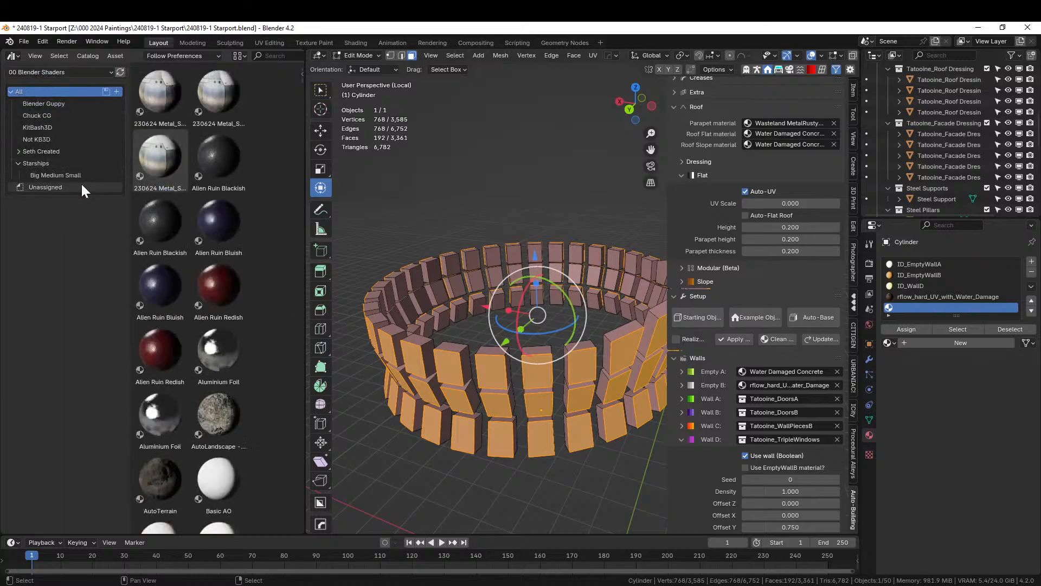
left_click(41, 176)
left_click_drag(201, 165, 913, 307)
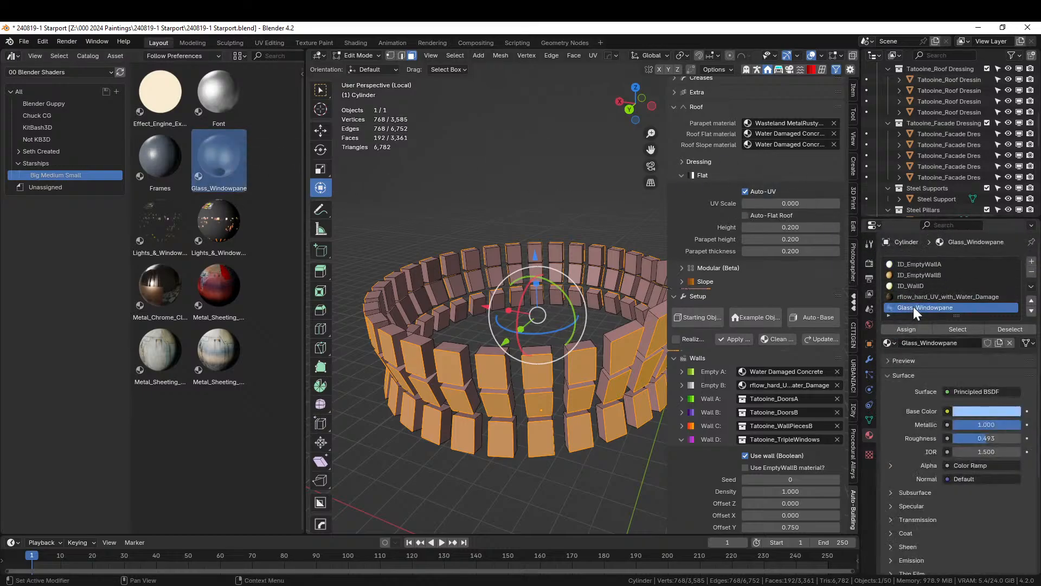
Close the asset browser area so the viewport regains its full width.
left_click(130, 54)
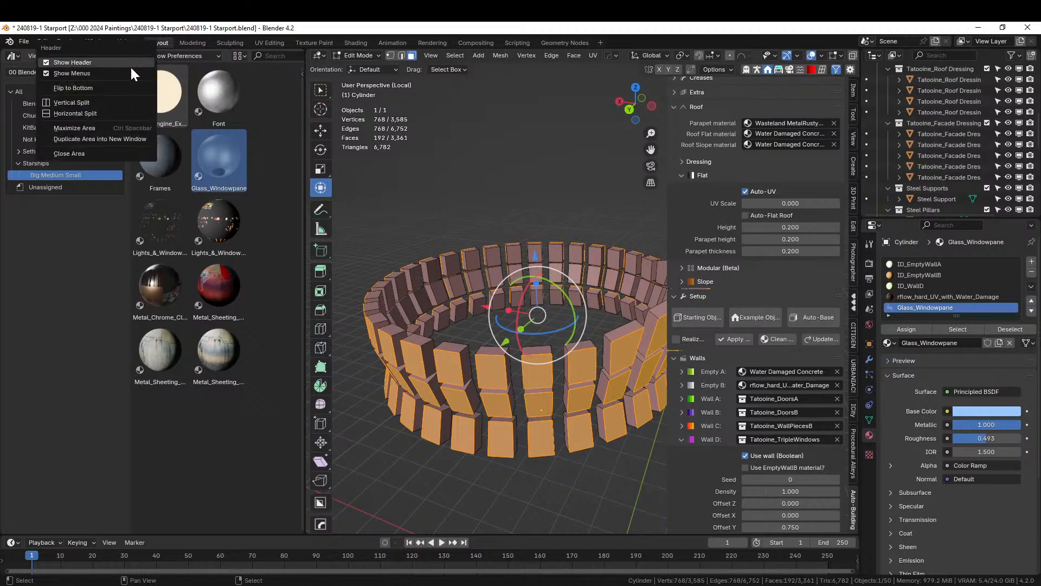
left_click(116, 140)
left_click_drag(141, 45, 347, 0)
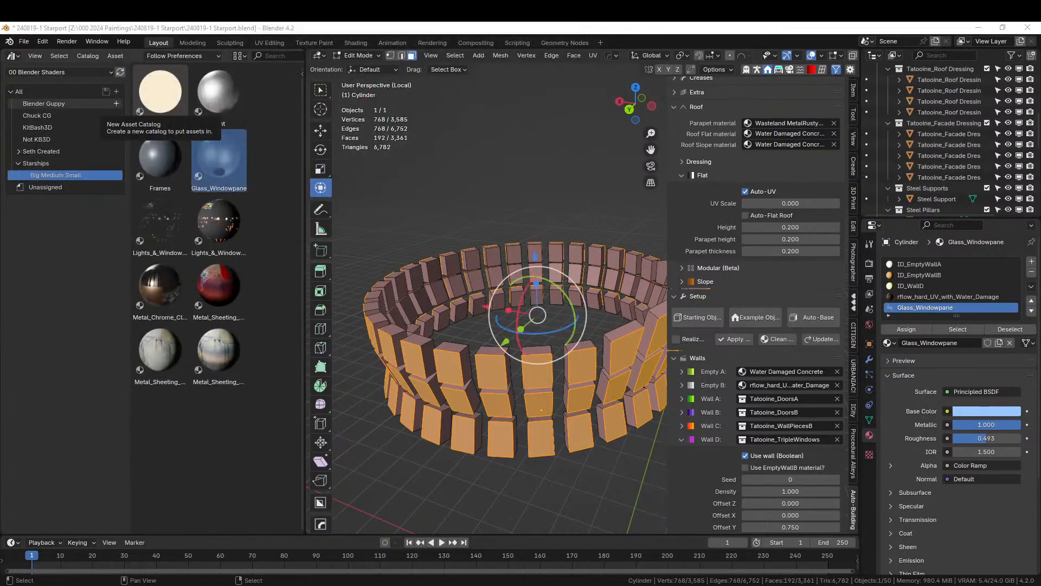
right_click(135, 54)
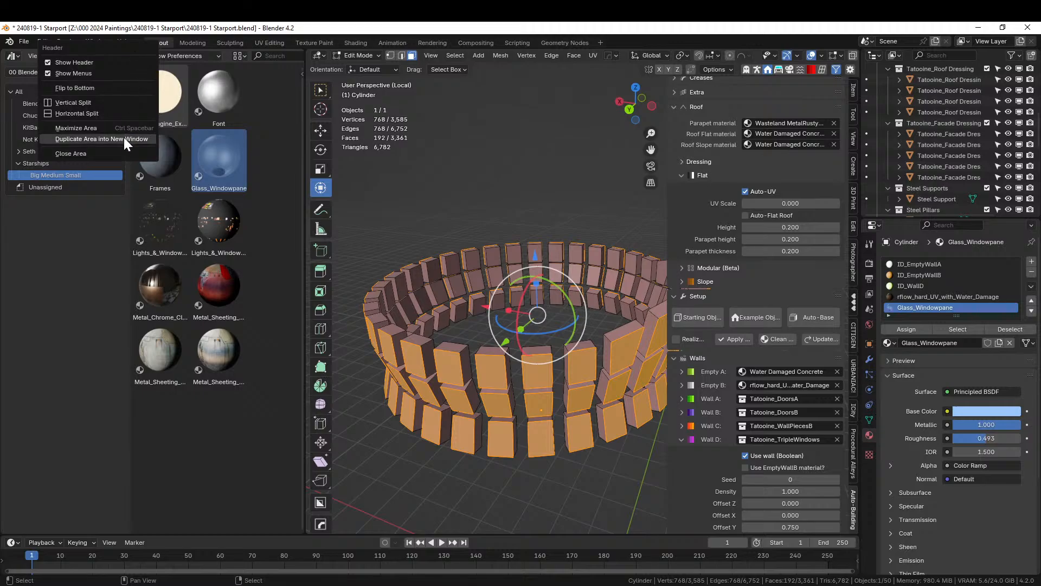
left_click(108, 153)
Switch the whole building to rendered shading and examine the glass panels and ribs from several sides.
middle_click_drag(336, 282, 388, 314)
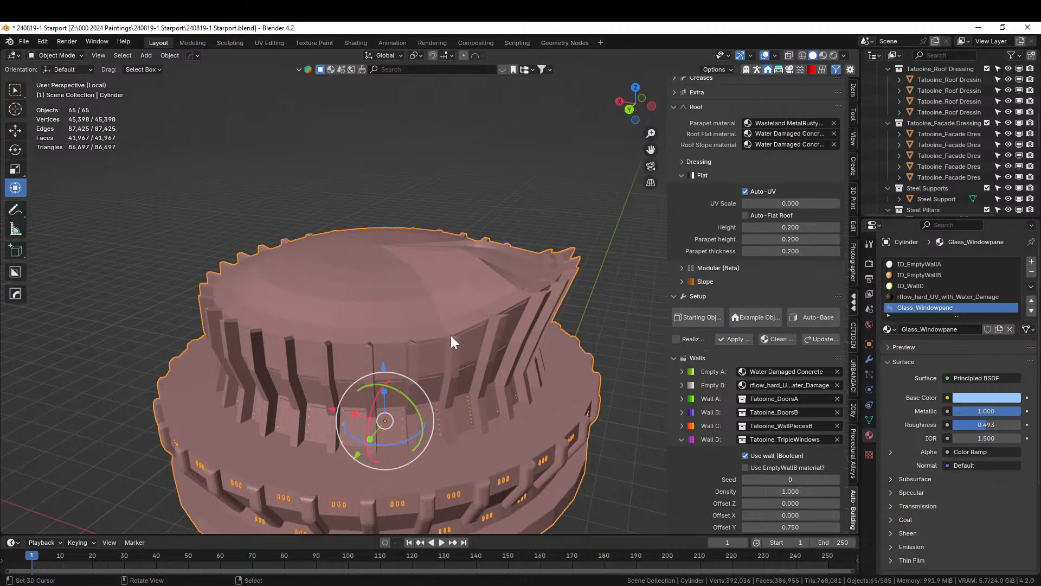
middle_click_drag(451, 335, 402, 304)
key("z")
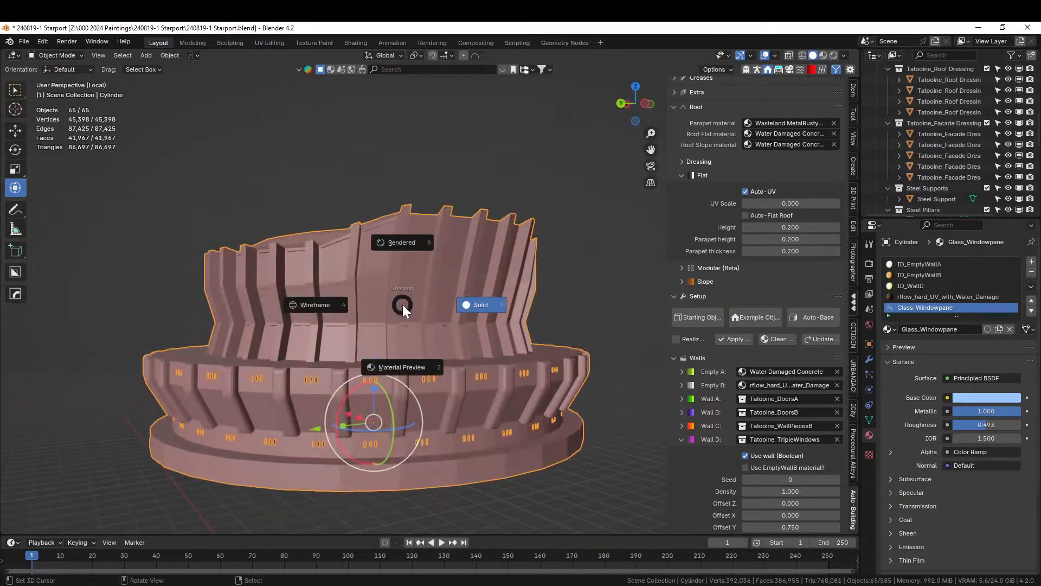
key("8")
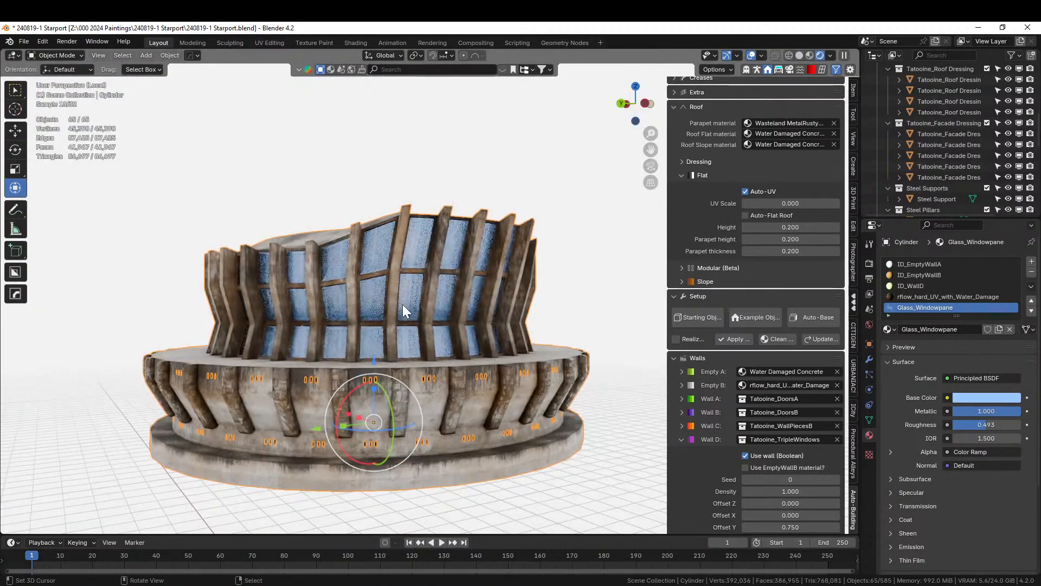
middle_click_drag(403, 304, 324, 193)
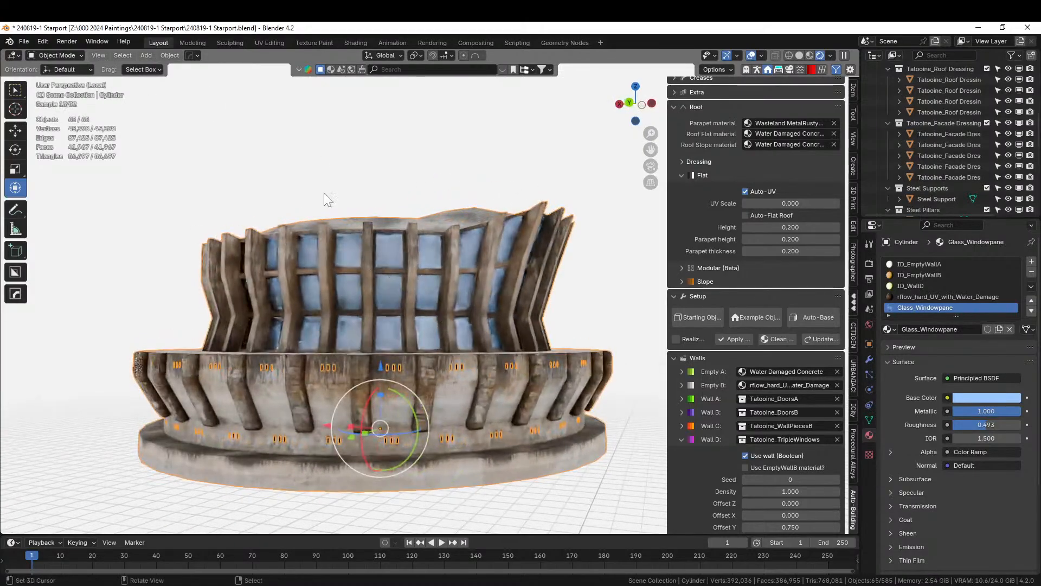
left_click(308, 155)
middle_click_drag(308, 154, 456, 236)
Return to editing the building mesh, reveal its hidden faces, and switch back to solid shading.
key("Tab")
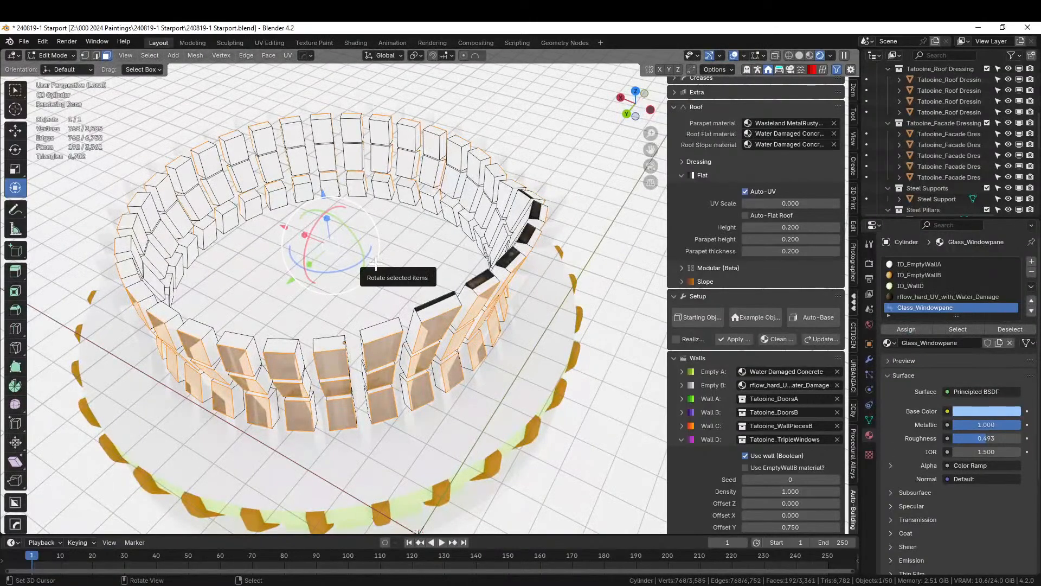
key("alt+h")
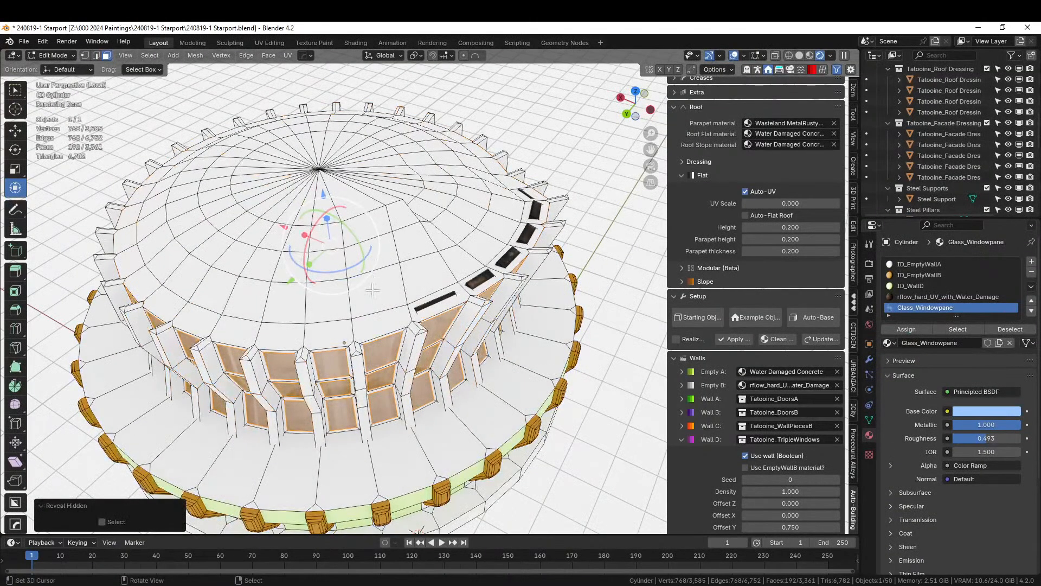
key("z")
key("6")
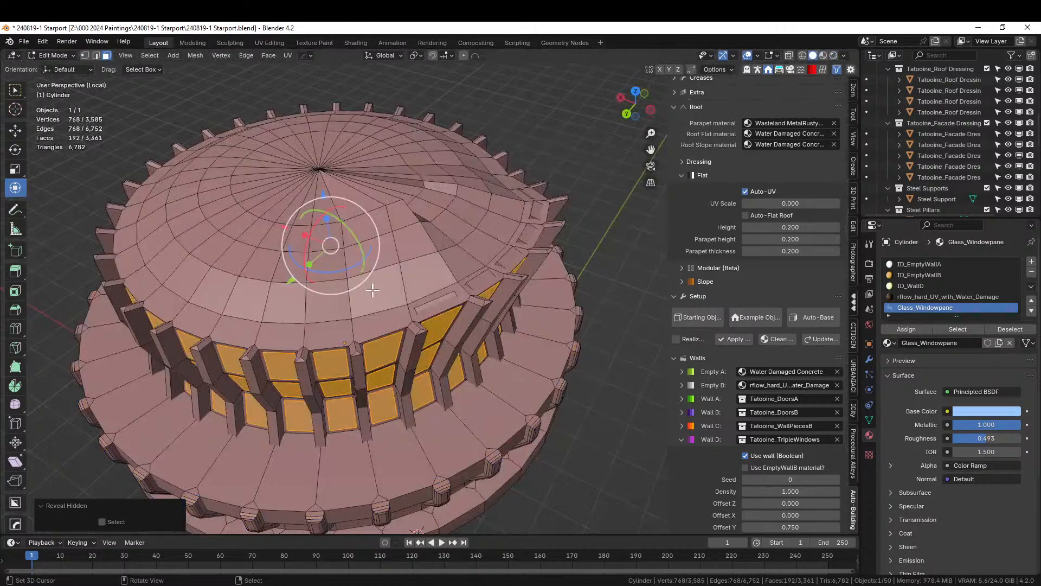
Select the first four flat faces of the terrace ring around the upper tier.
left_click(457, 421)
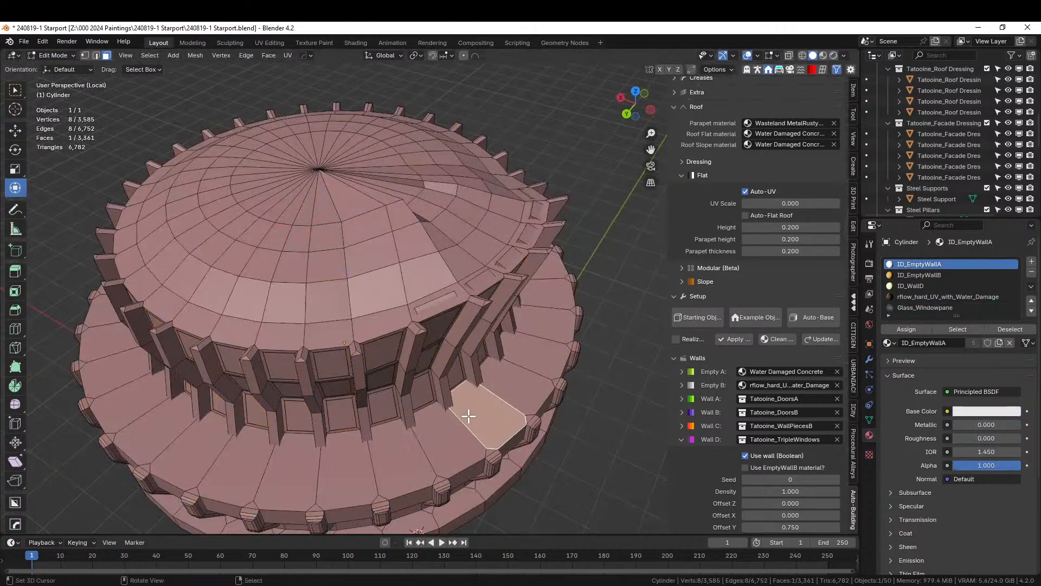
left_click(449, 429)
left_click(446, 431, "shift")
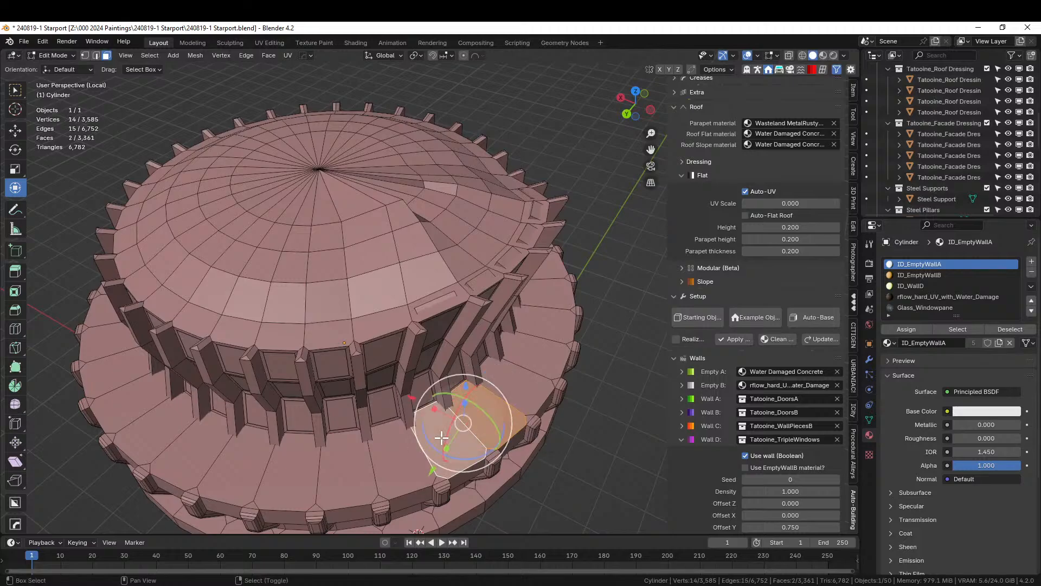
middle_click_drag(397, 456, 425, 395)
left_click(362, 381, "shift")
left_click(459, 381, "shift")
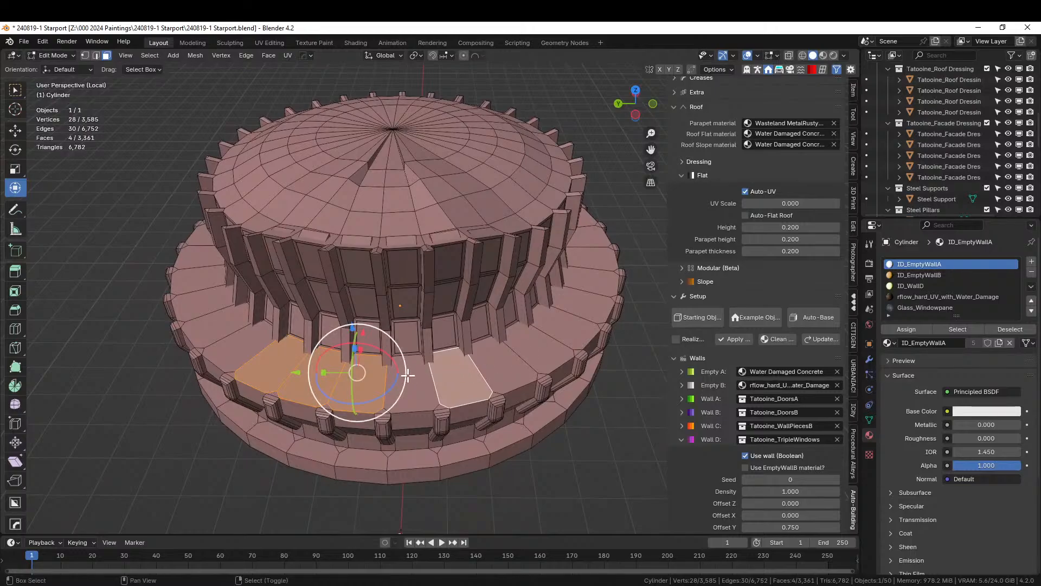
Extend the selection by shortest path around the building to cover the entire terrace ring.
left_click(590, 282, "ctrl")
left_click(589, 246, "ctrl")
middle_click_drag(596, 249, 156, 255)
left_click(428, 269, "ctrl")
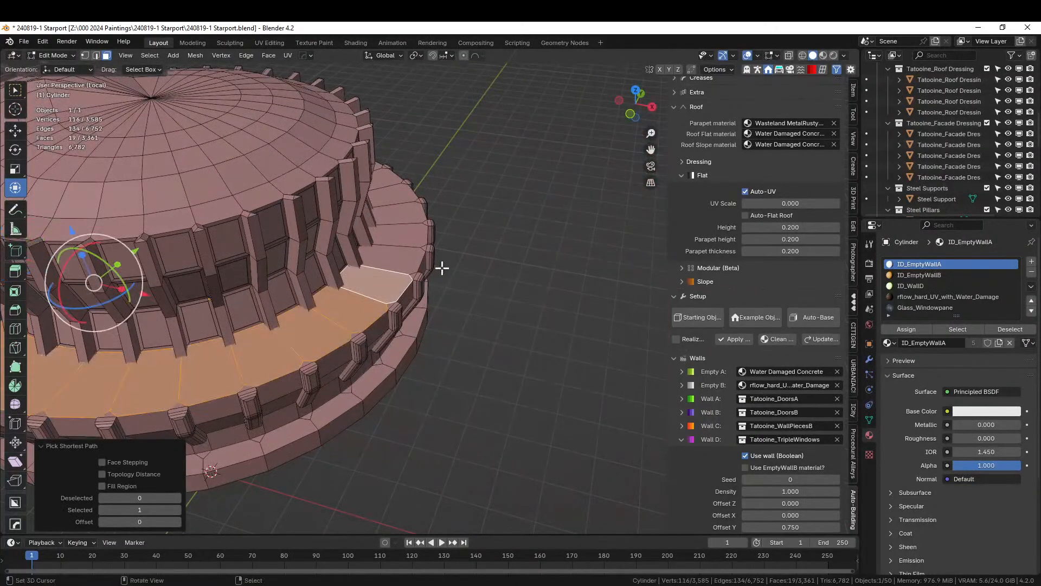
middle_click_drag(441, 265, 469, 387)
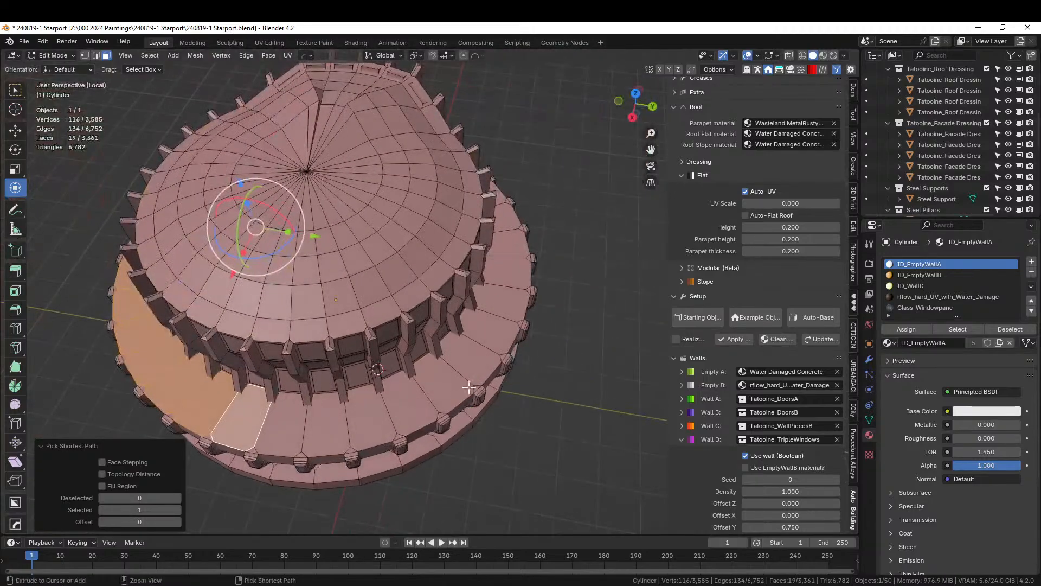
left_click(488, 333, "ctrl")
middle_click_drag(488, 332, 404, 335)
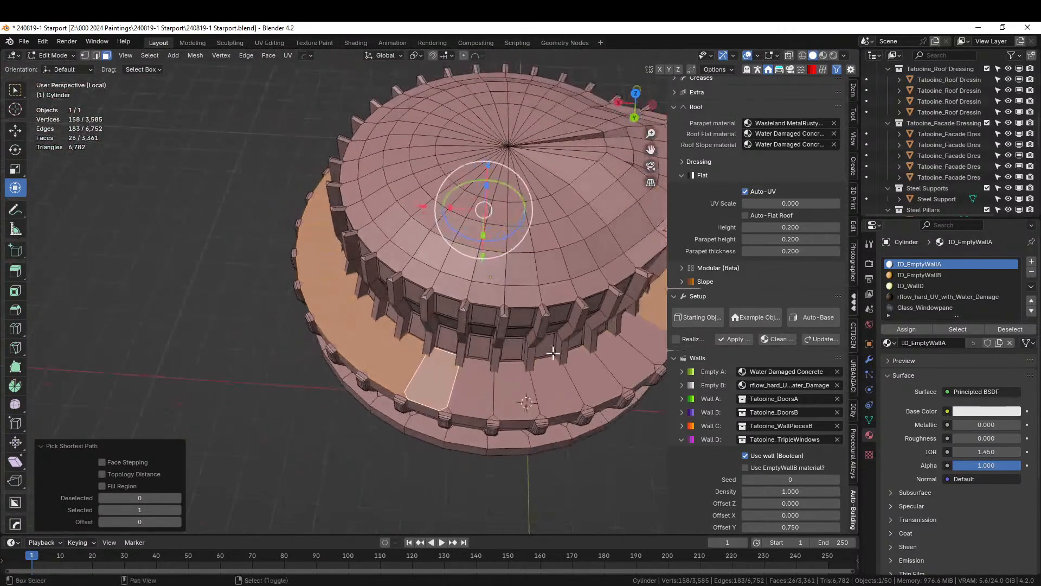
left_click(642, 333, "ctrl")
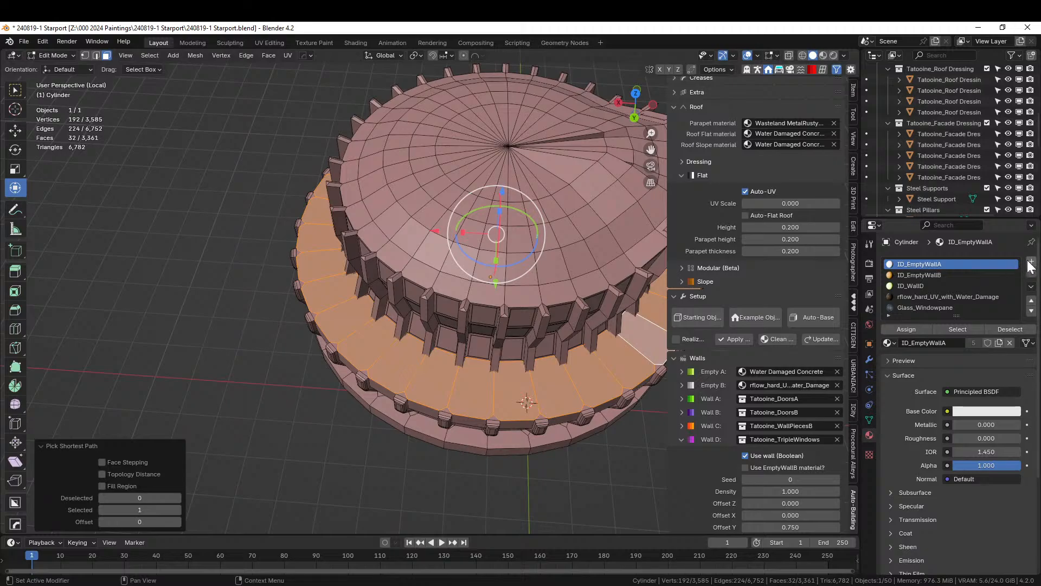
Add a material slot holding ID_RoofFlat for the selected terrace ring.
left_click(1030, 261)
left_click(891, 343)
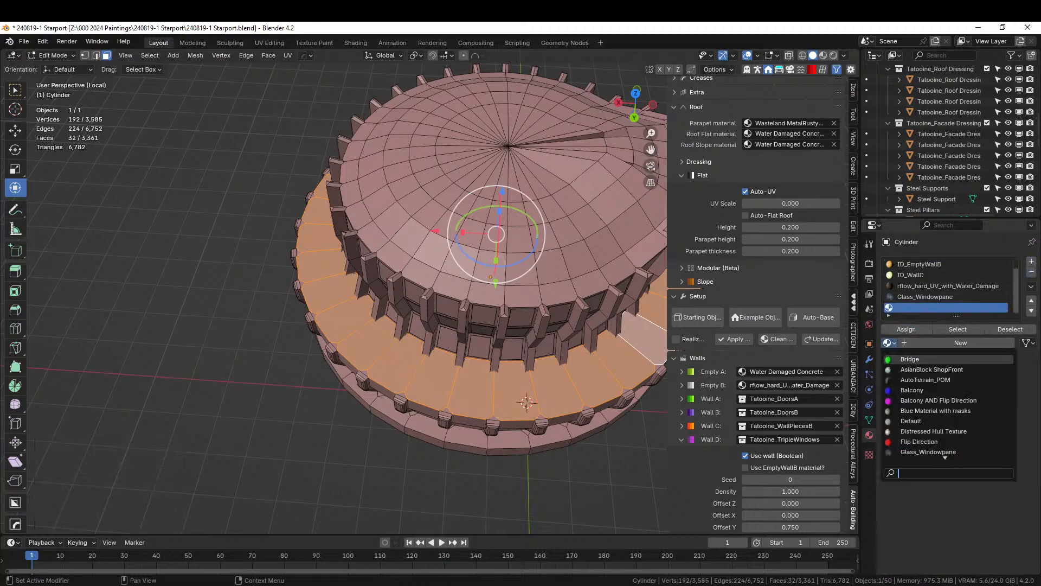
type("Roof")
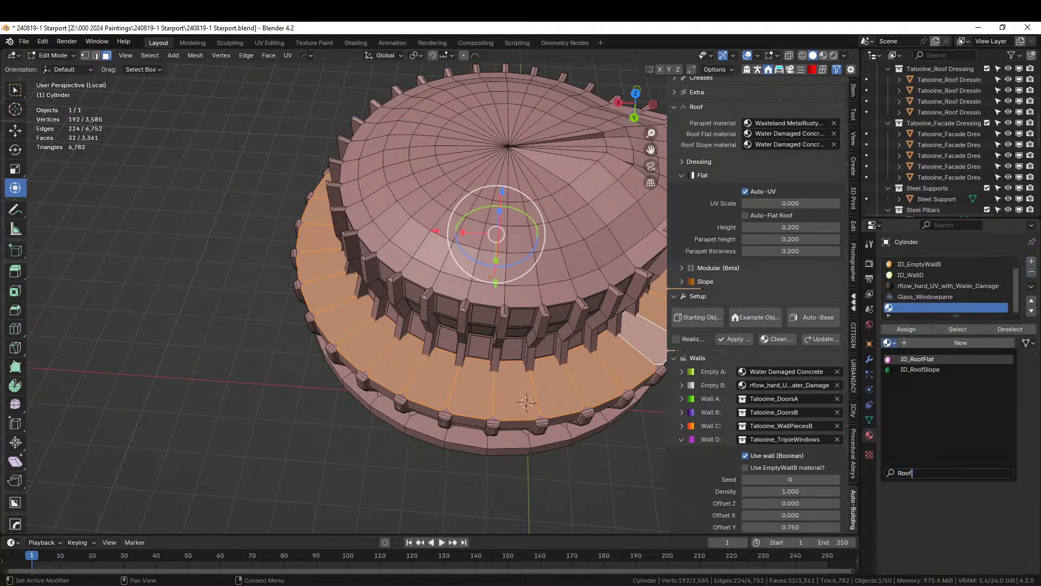
key("Return")
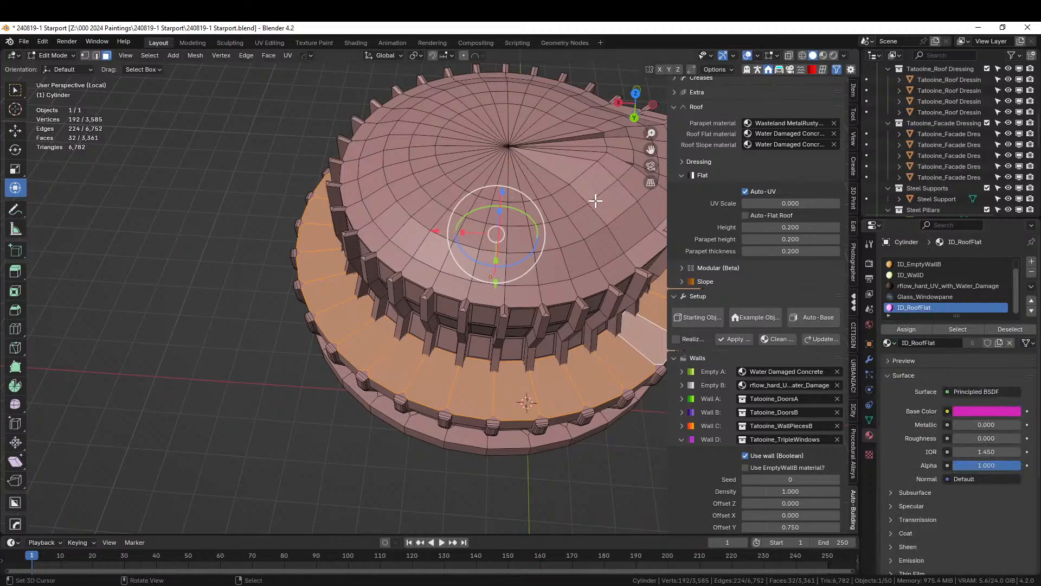
Select the dome roof's faces by growing the selection outward from the central vertex to the rim.
middle_click_drag(597, 200, 548, 386)
key("1")
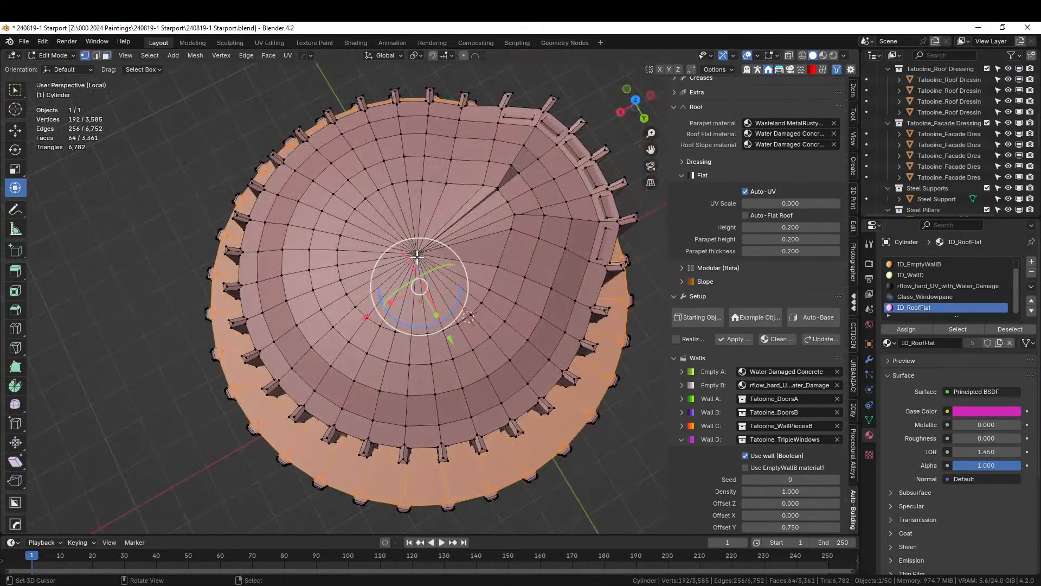
left_click(418, 253)
key("ctrl+KP_Add")
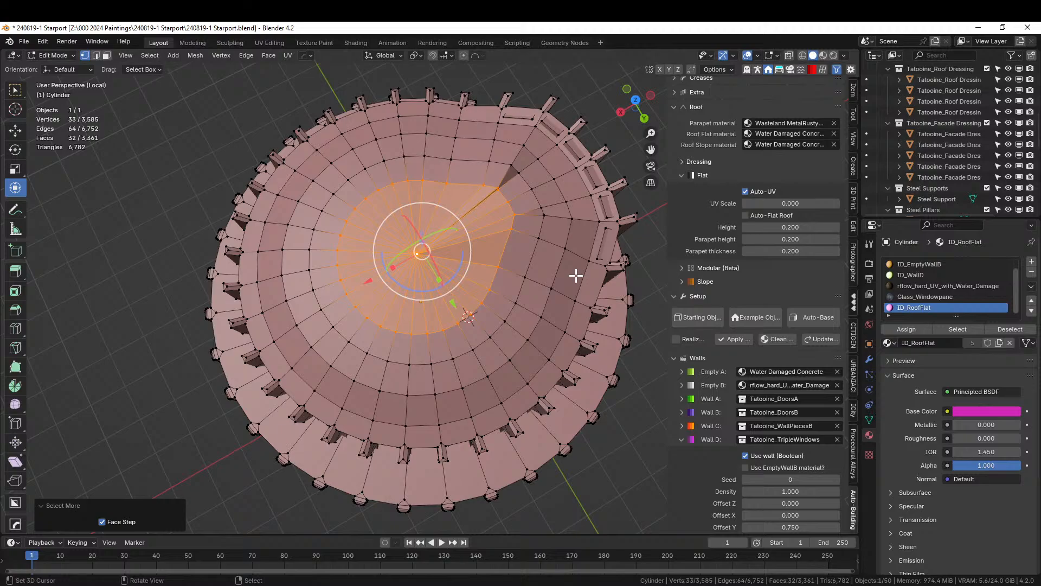
key("3")
key("ctrl+KP_Add")
key("ctrl+KP_Add")
key("ctrl+KP_Add")
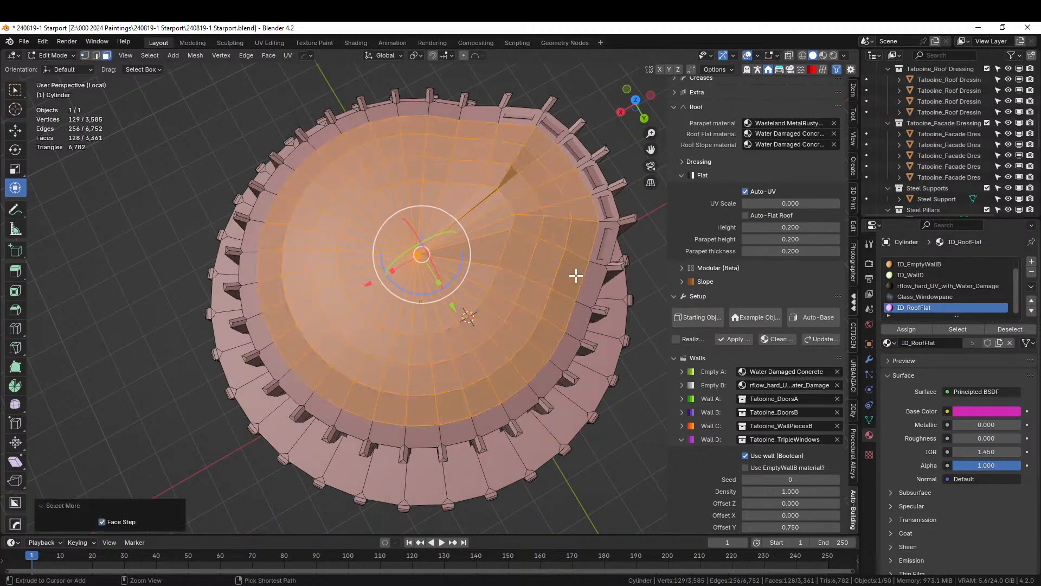
key("ctrl+KP_Add")
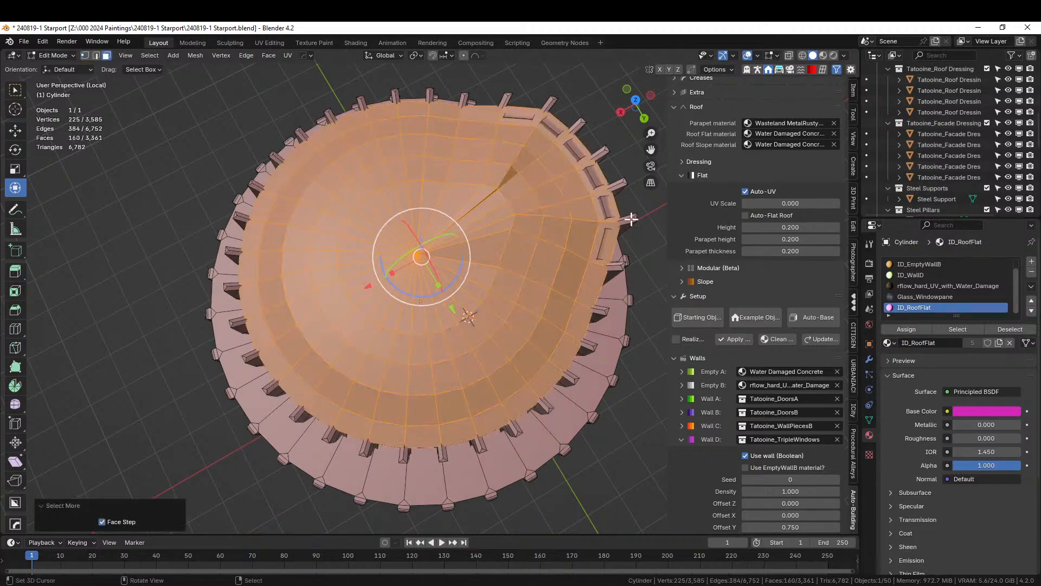
Add a material slot holding ID_RoofSlope for the selected dome roof faces.
middle_click_drag(574, 275, 358, 155)
left_click(1031, 261)
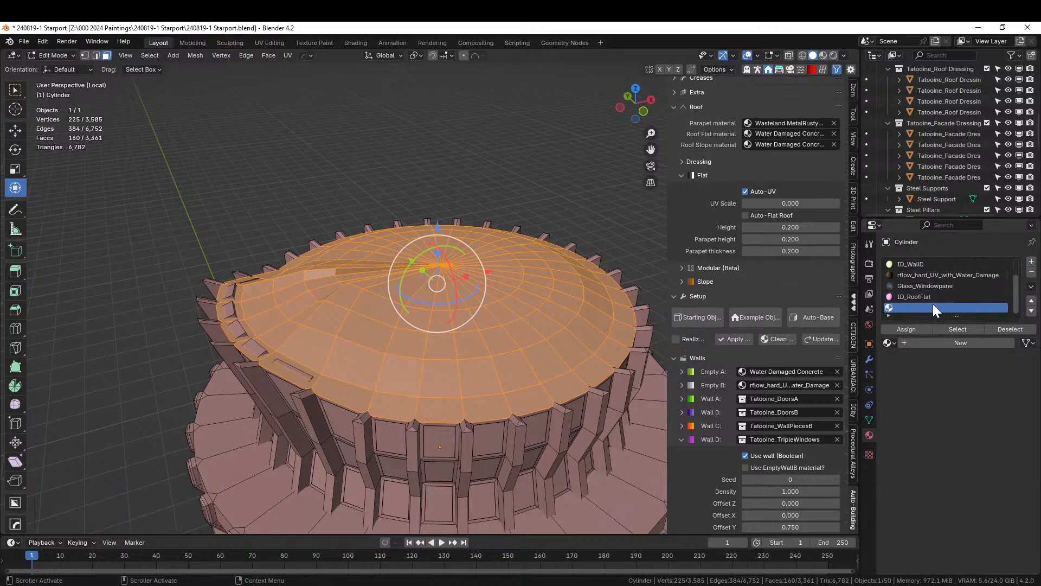
left_click(888, 342)
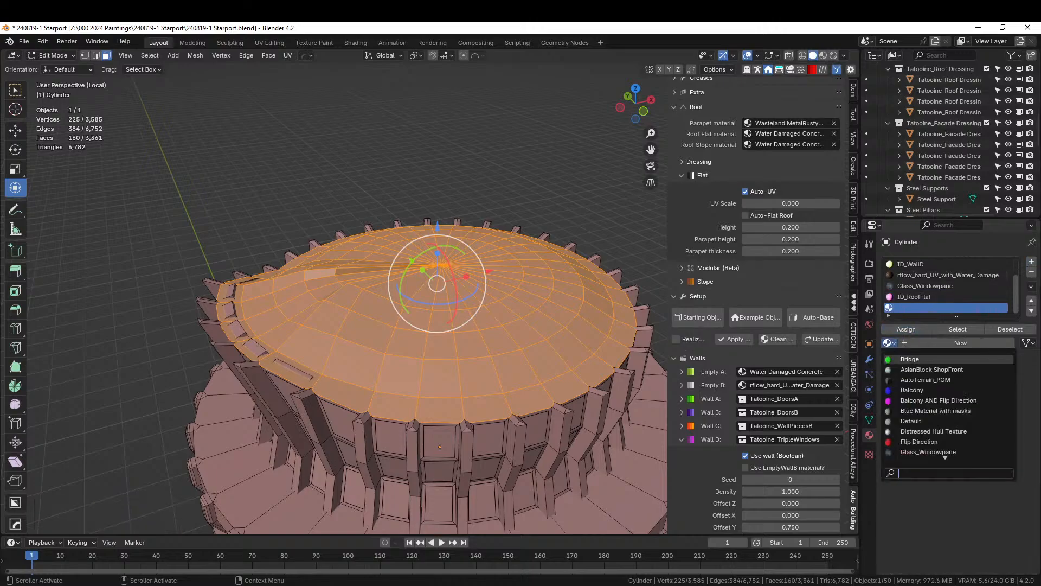
type("roof")
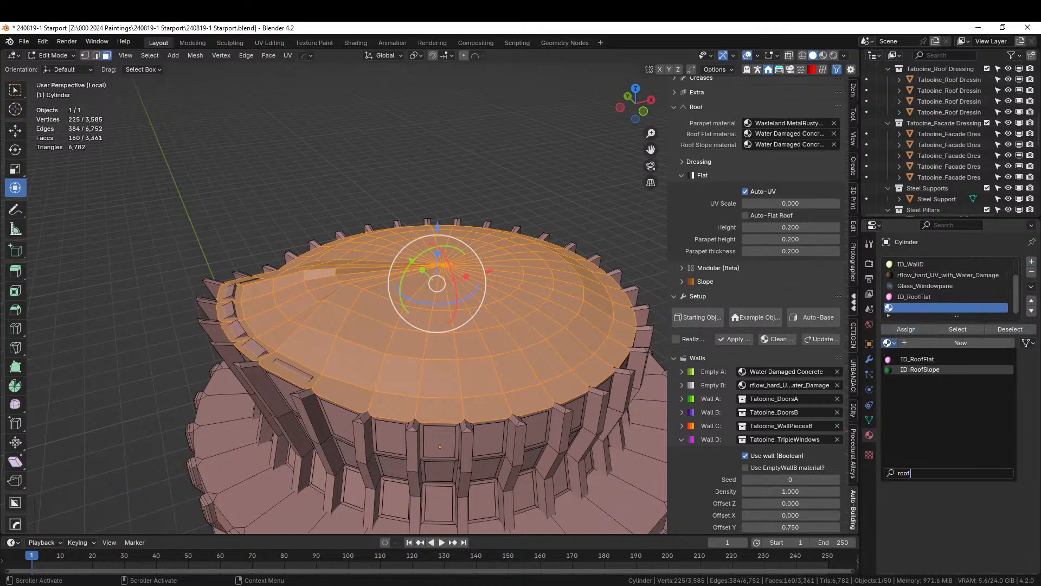
left_click(920, 369)
Select the inner edges of the recesses along the dome roof's rim and lower them about 0.7 m along Z.
scroll(454, 354, "up", 3)
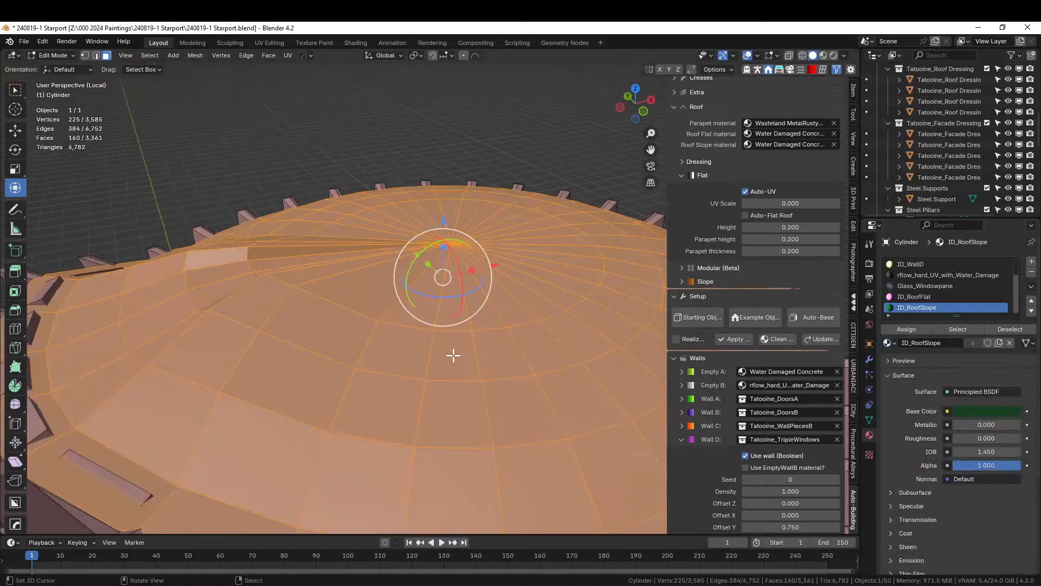
scroll(352, 423, "up", 2)
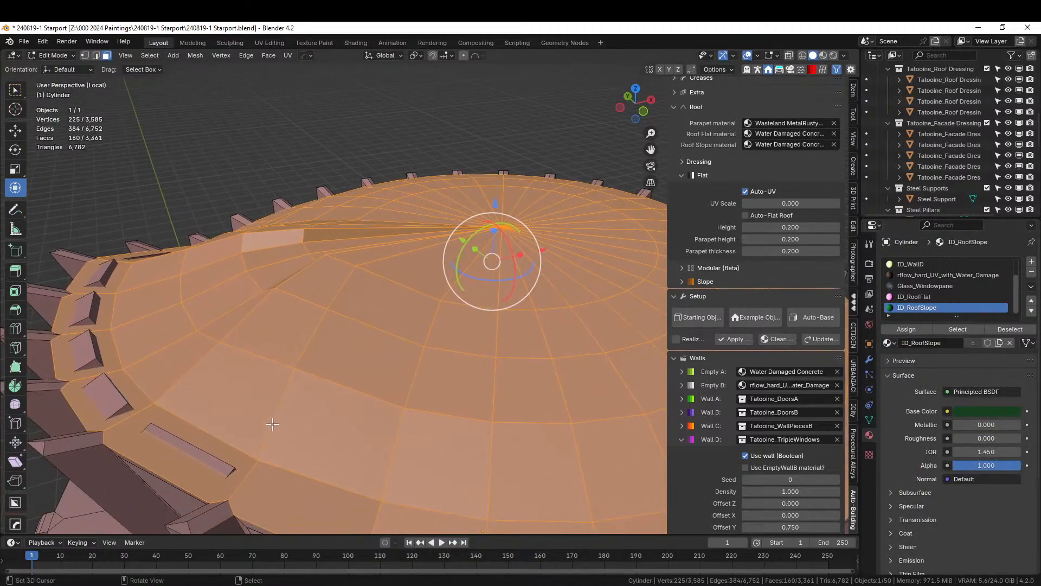
key("2")
left_click(199, 451)
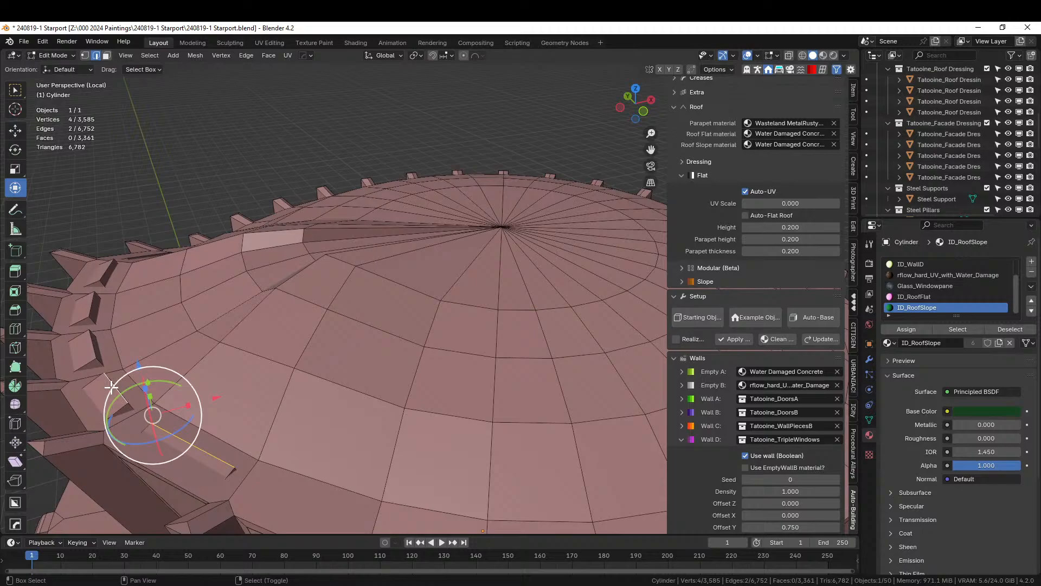
left_click(92, 349, "shift")
left_click(90, 307, "shift")
left_click(102, 268, "shift")
middle_click_drag(171, 286, 280, 321, "shift")
left_click(238, 358, "shift")
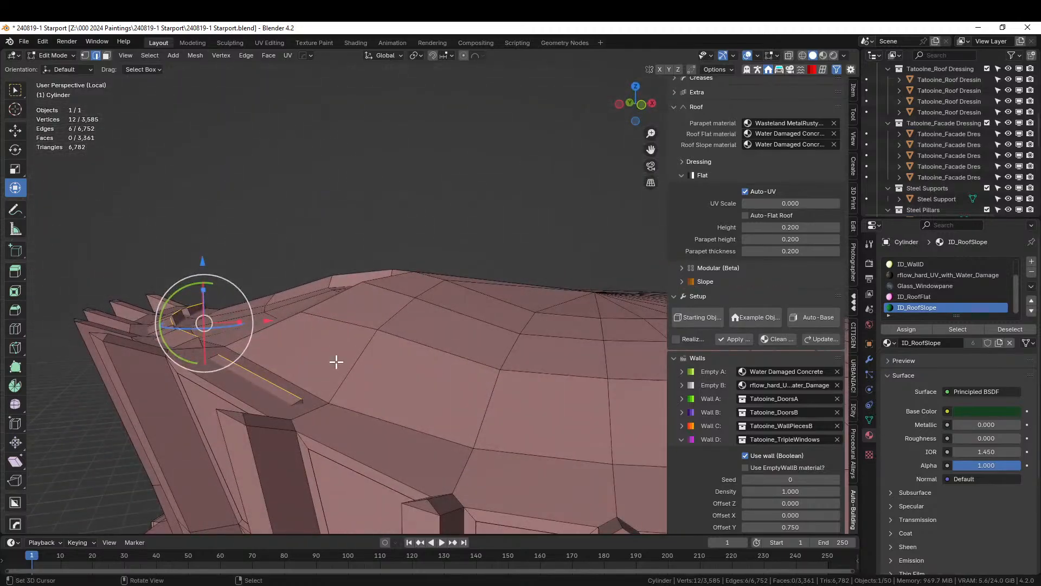
key("g")
key("z")
left_click(440, 281)
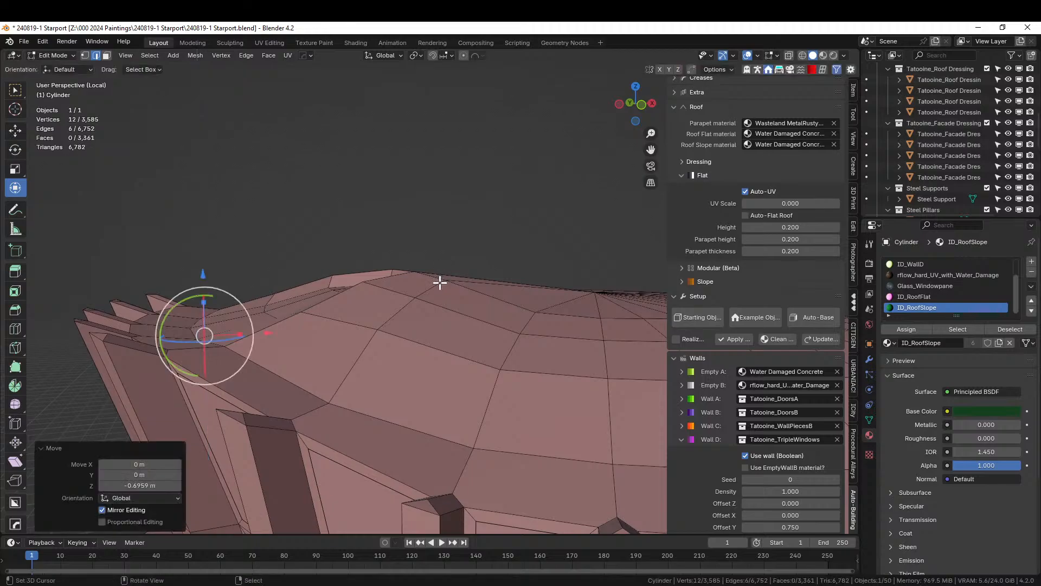
middle_click_drag(439, 281, 436, 381)
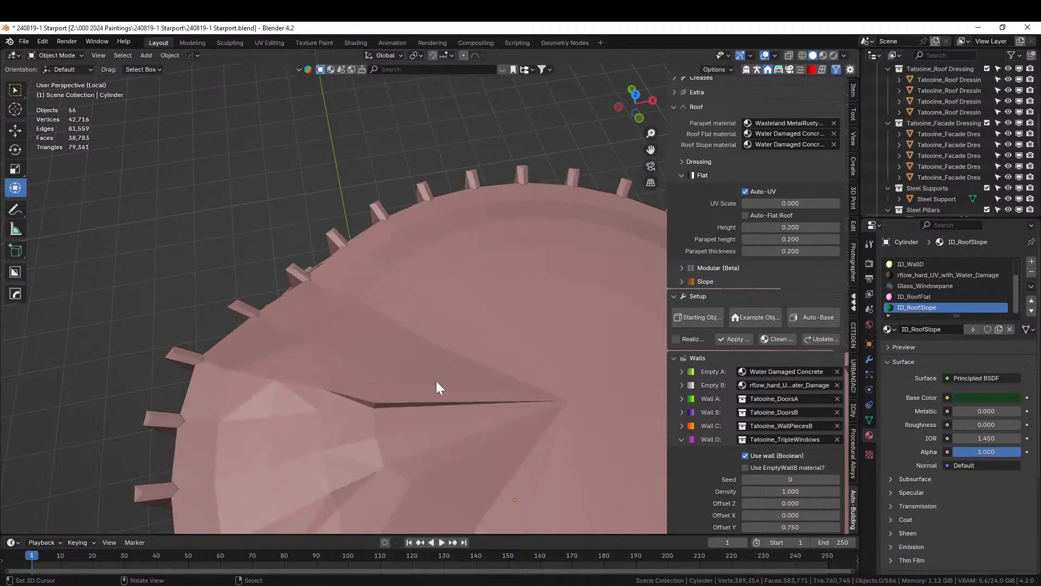
Select a wall face on the building's lowest wall band and fill the empty material slot with ID_WallB.
middle_click_drag(439, 386, 376, 181)
middle_click_drag(408, 248, 444, 247)
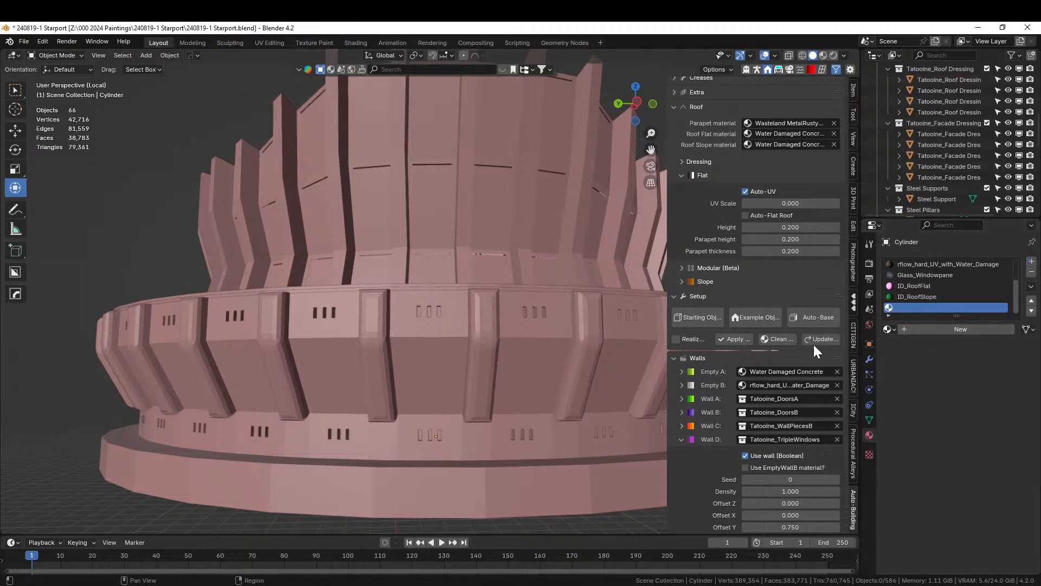
left_click(447, 350)
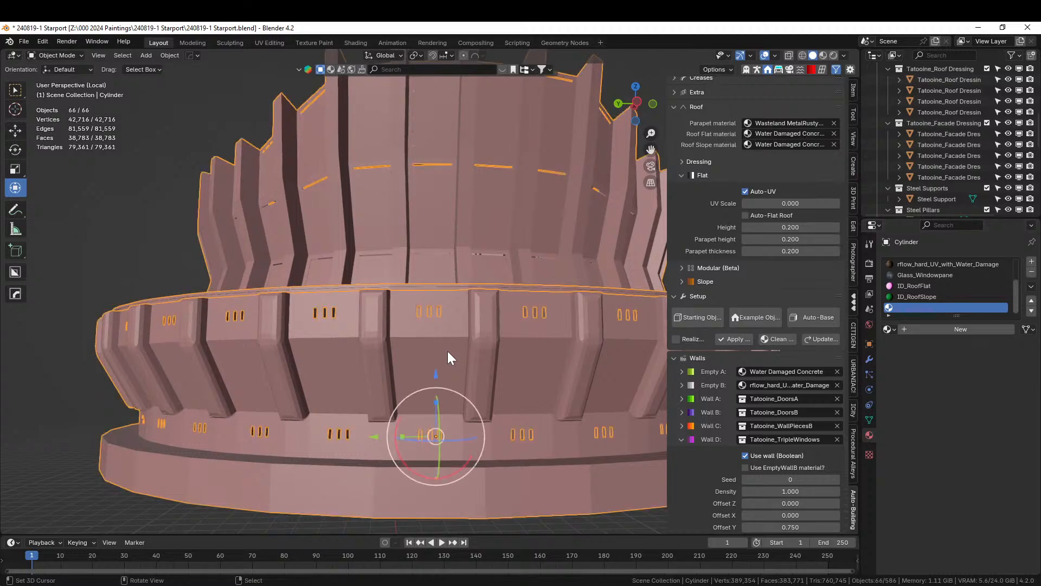
key("Tab")
key("3")
left_click(437, 433)
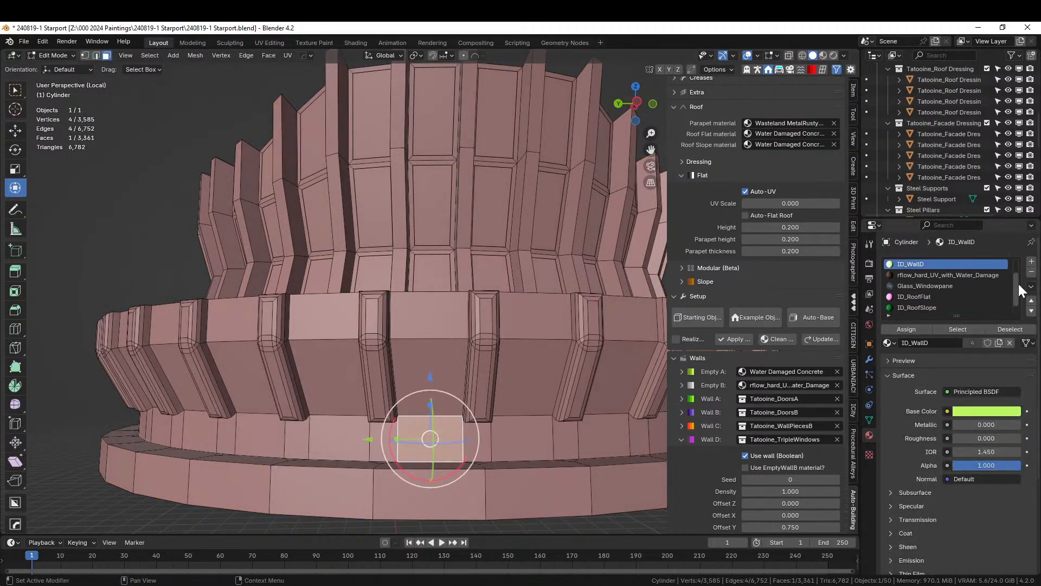
scroll(1020, 299, "down", 1)
left_click(890, 307)
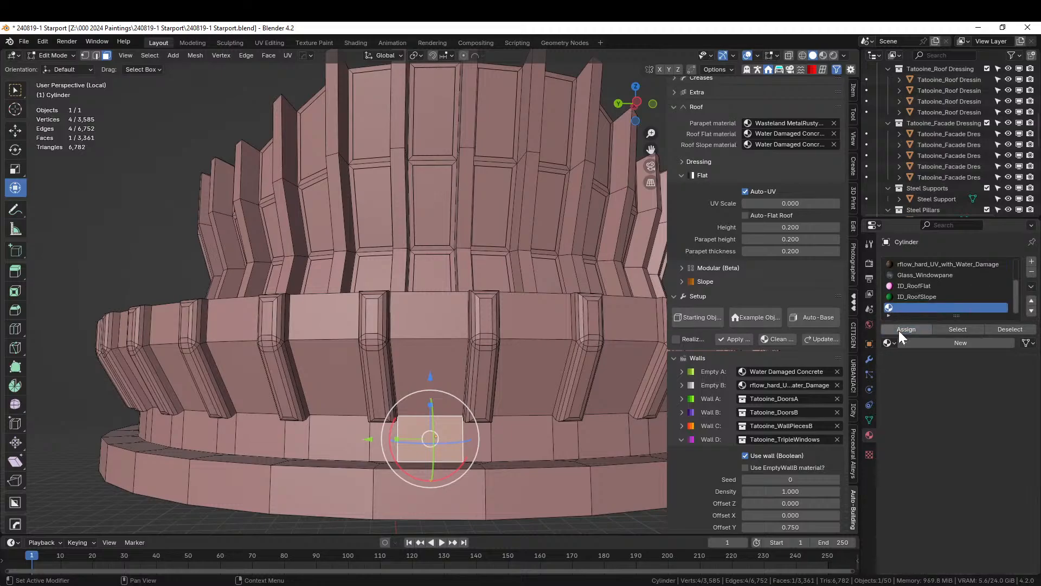
left_click(887, 343)
type("Wall")
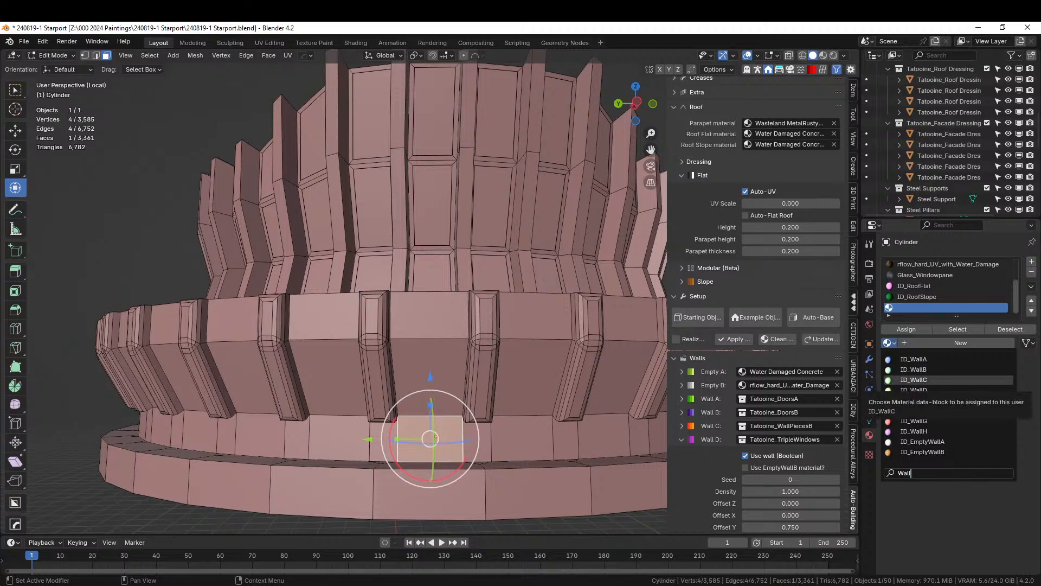
left_click(917, 370)
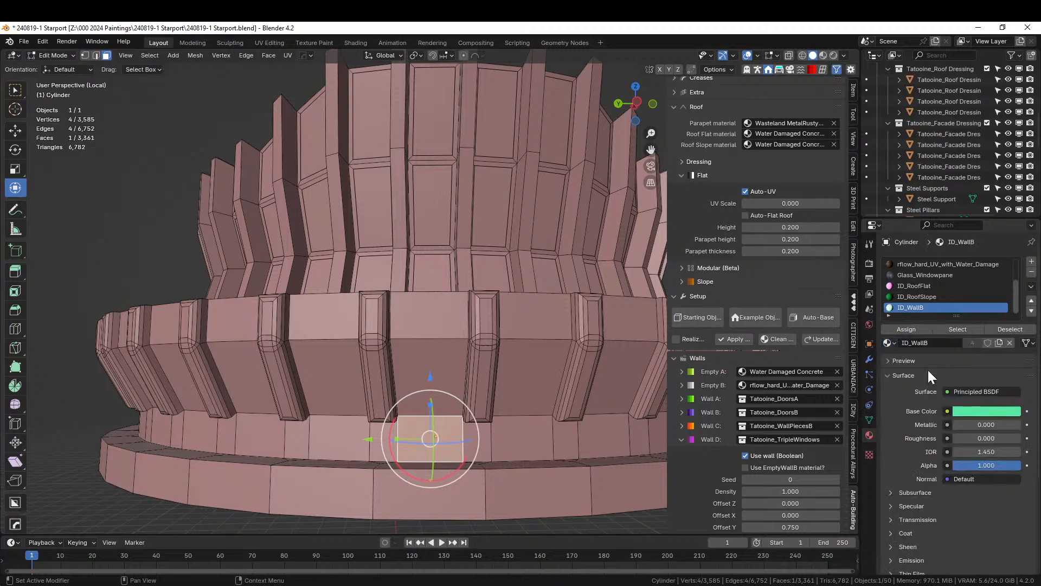
Add the neighbouring wall face on each side to the selection and assign ID_WallB to all three faces.
left_click(516, 431, "shift")
left_click(340, 436, "shift")
left_click(429, 436, "shift")
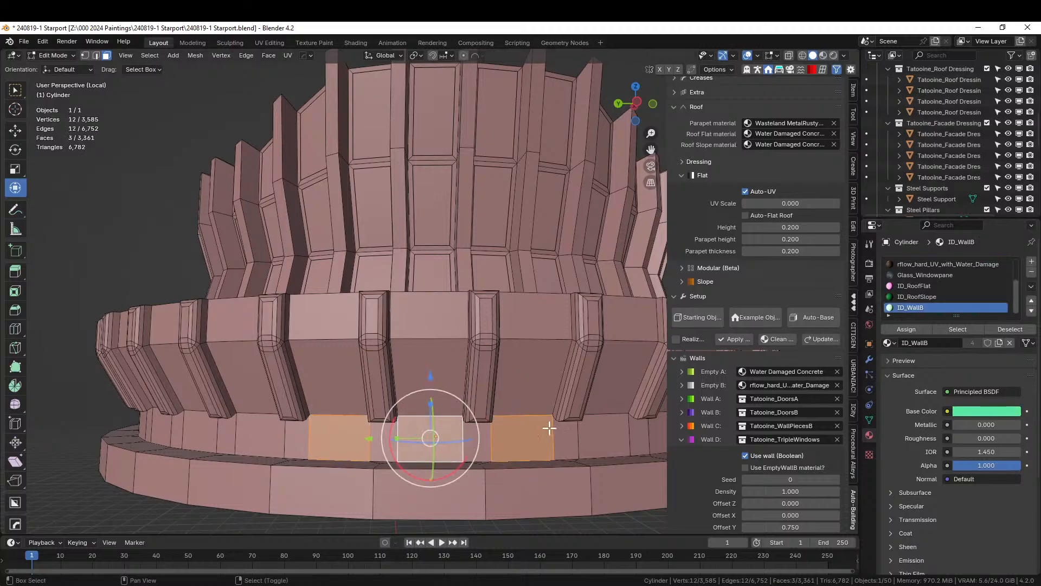
left_click(906, 330)
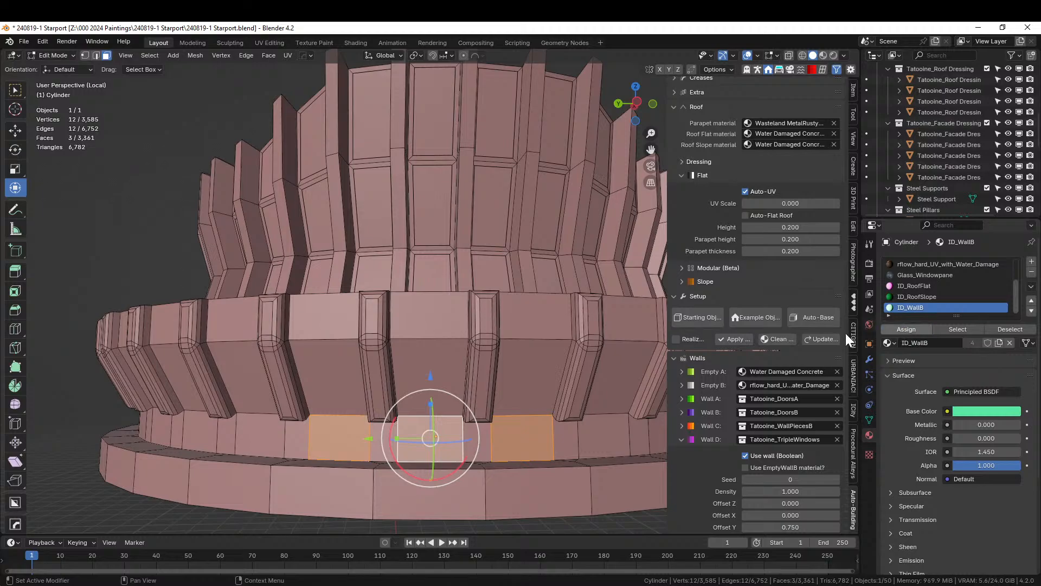
Switch to rendered shading and examine the generated doors, small windows, ribs and glass panels around the building.
scroll(558, 391, "down", 4)
middle_click_drag(558, 390, 544, 444)
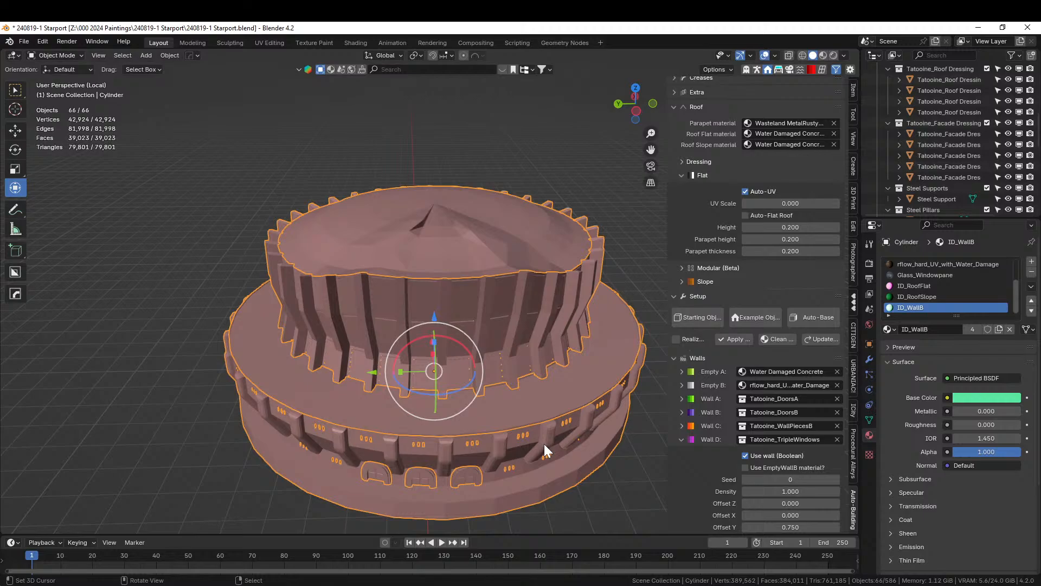
key("z")
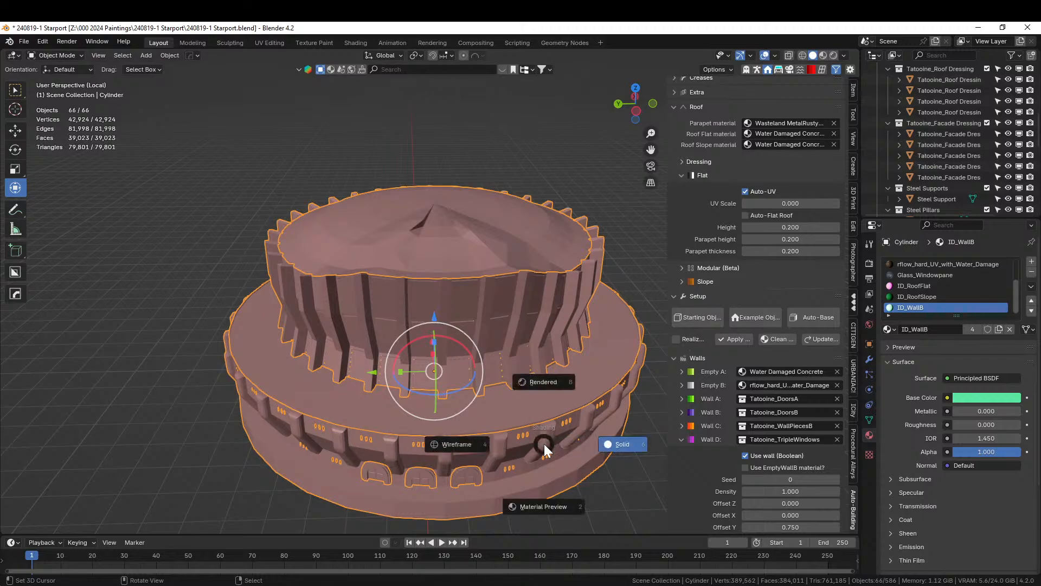
key("8")
middle_click_drag(523, 437, 442, 396)
scroll(520, 433, "up", 3)
scroll(545, 323, "up", 2)
middle_click_drag(545, 317, 556, 307, "shift")
middle_click_drag(453, 370, 353, 329)
scroll(445, 336, "up", 4)
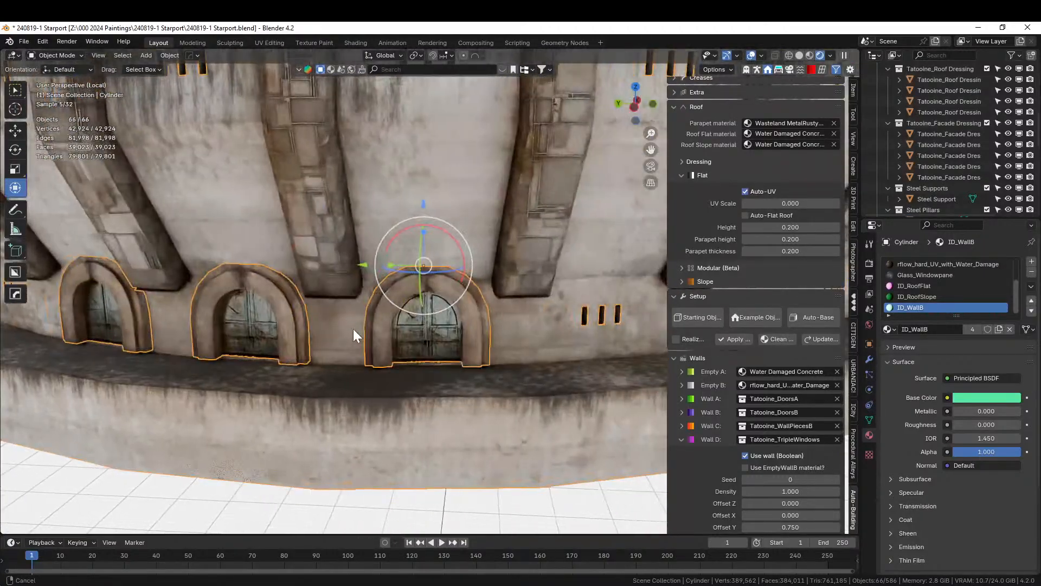
scroll(419, 340, "down", 3)
mouse_move(421, 341)
middle_mouse_down()
mouse_move(481, 338)
mouse_move(483, 349)
mouse_move(411, 340)
mouse_move(423, 337)
middle_mouse_up()
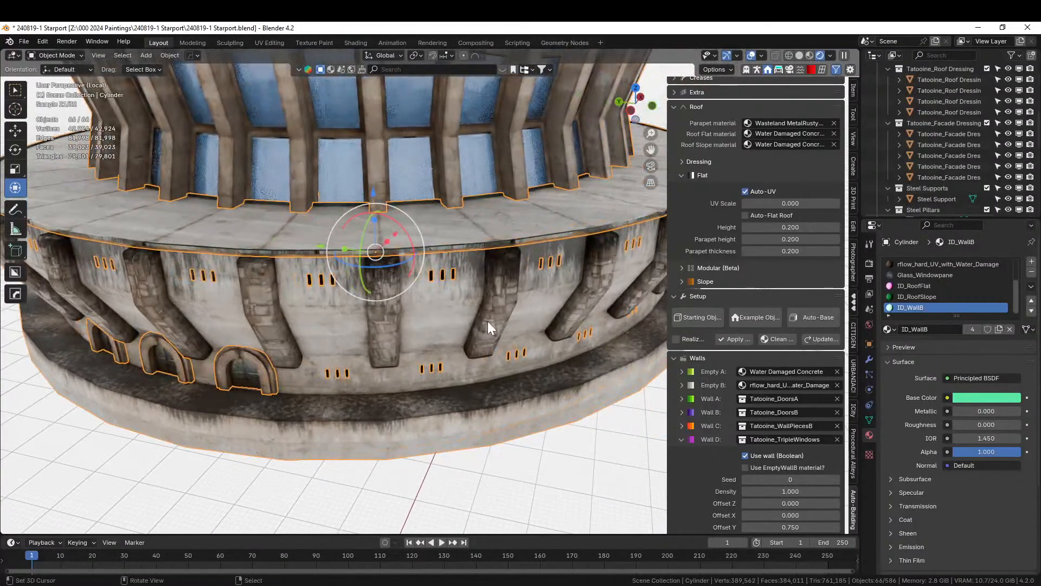
middle_click_drag(487, 321, 300, 386)
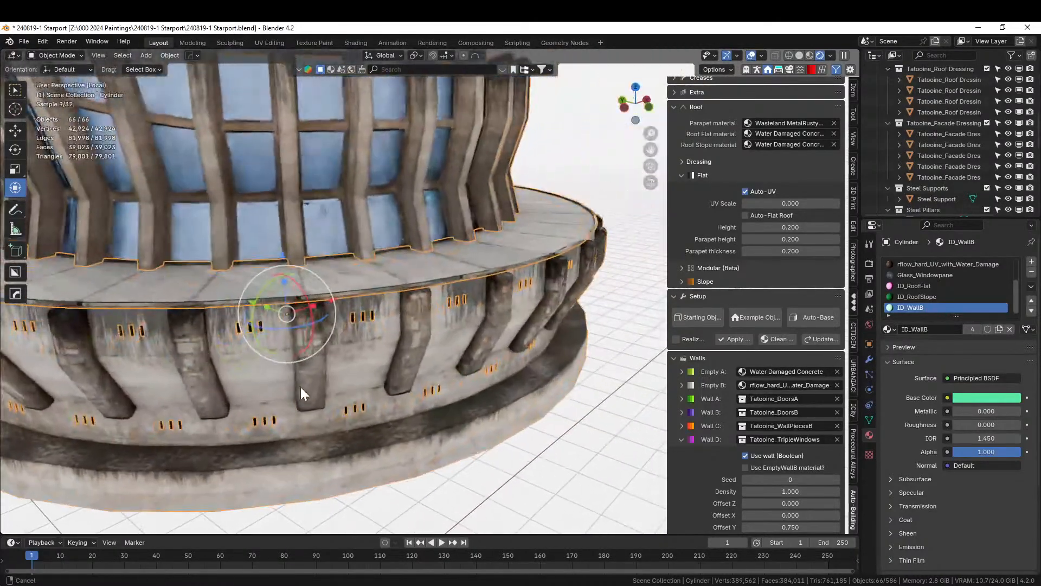
middle_click_drag(428, 379, 432, 178)
middle_click_drag(330, 307, 435, 247)
Leave local view and examine the rendered building's roof and its surroundings within the battlemented wall.
key("KP_Divide")
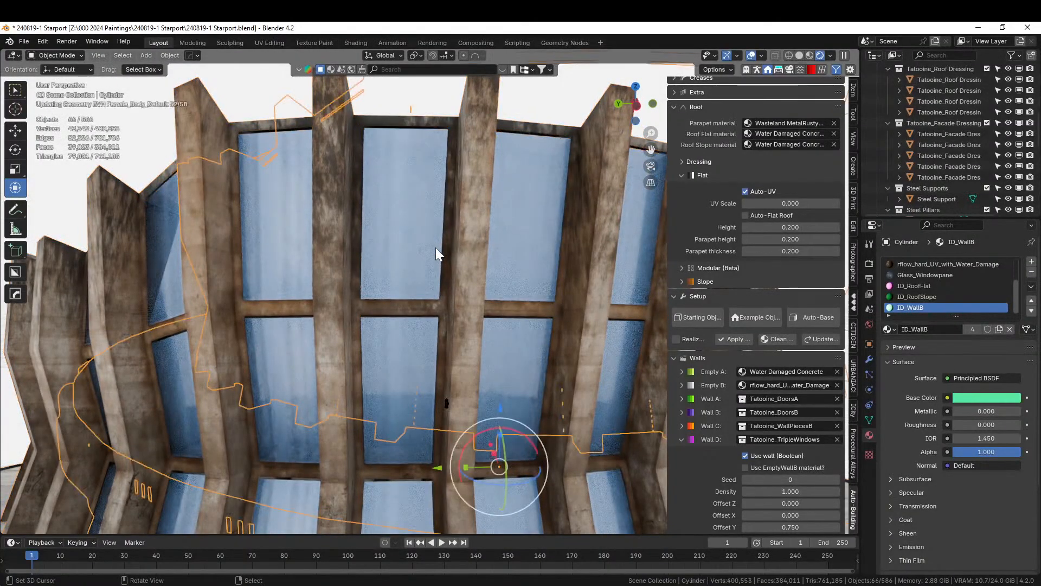
scroll(435, 247, "down", 6)
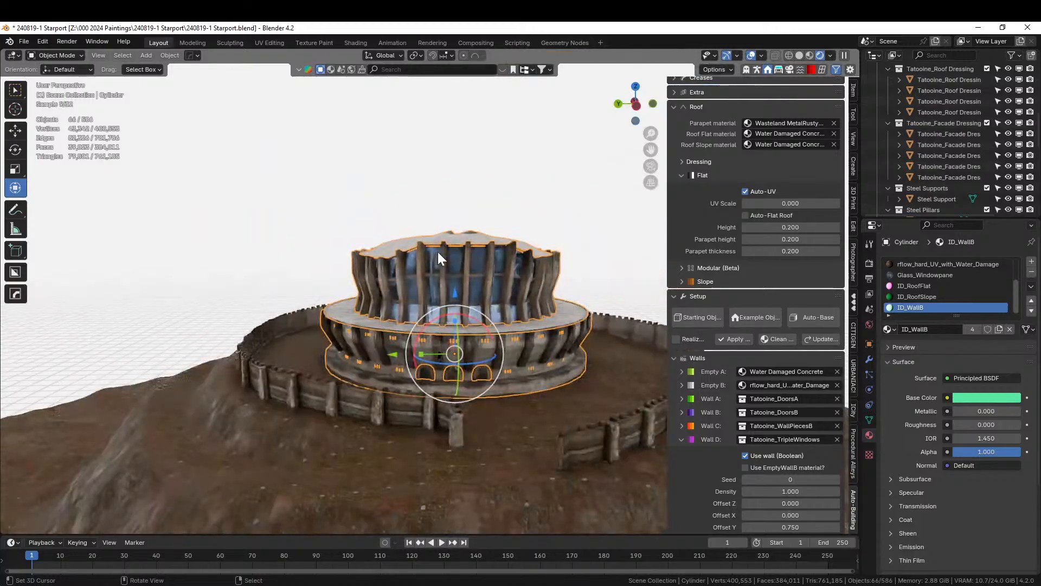
middle_click_drag(435, 255, 329, 275)
scroll(330, 275, "up", 3)
scroll(330, 275, "up", 2)
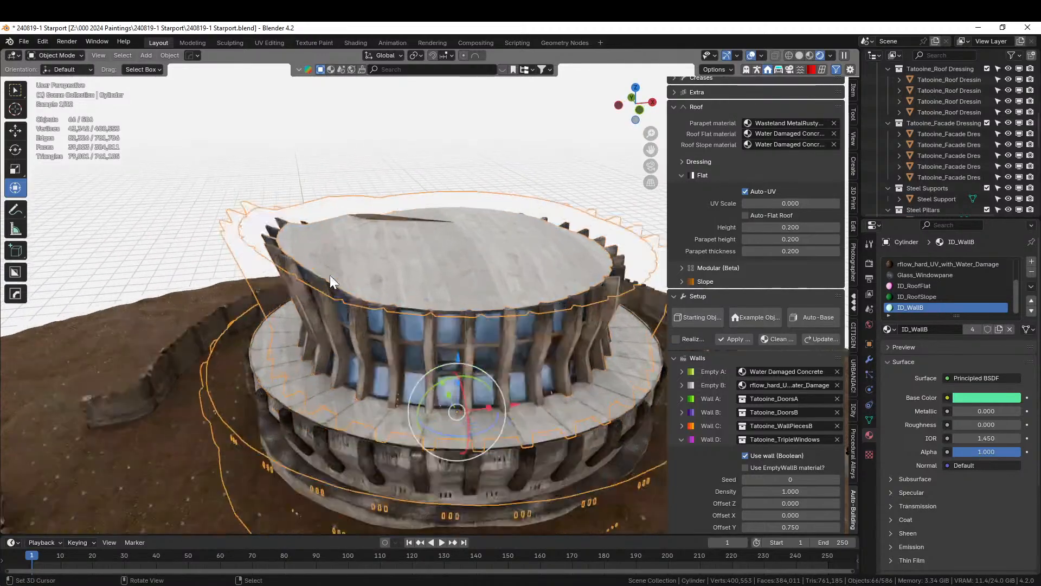
scroll(330, 275, "down", 4)
middle_click_drag(329, 275, 393, 219)
Save the starport file.
key("shift+s")
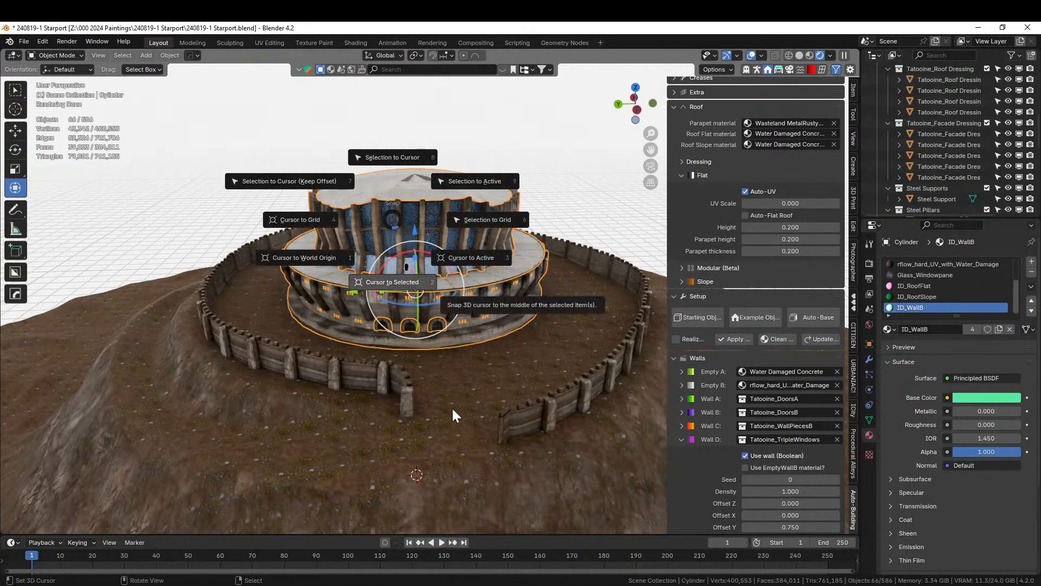
key("Escape")
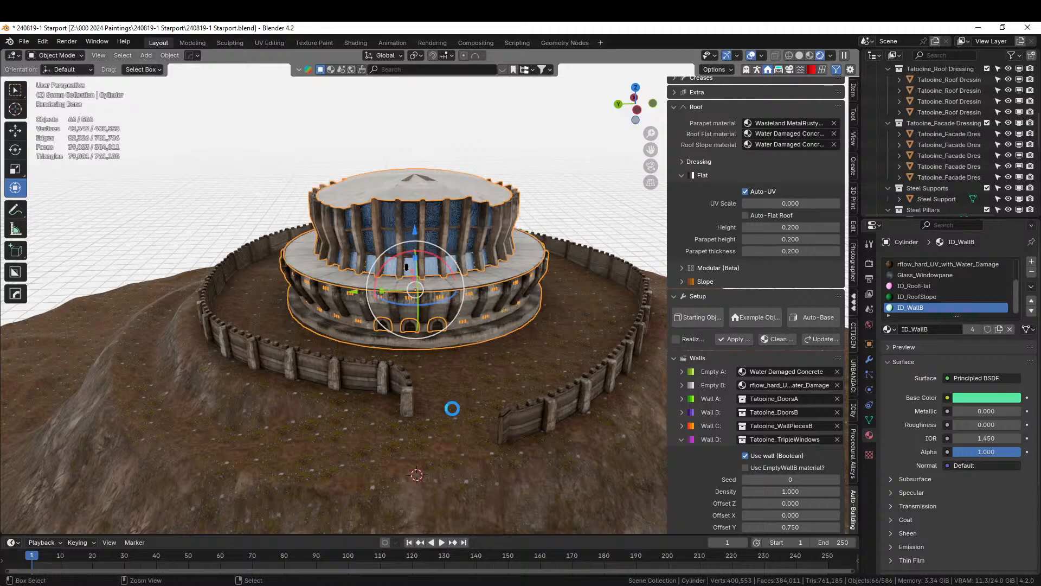
key("ctrl+s")
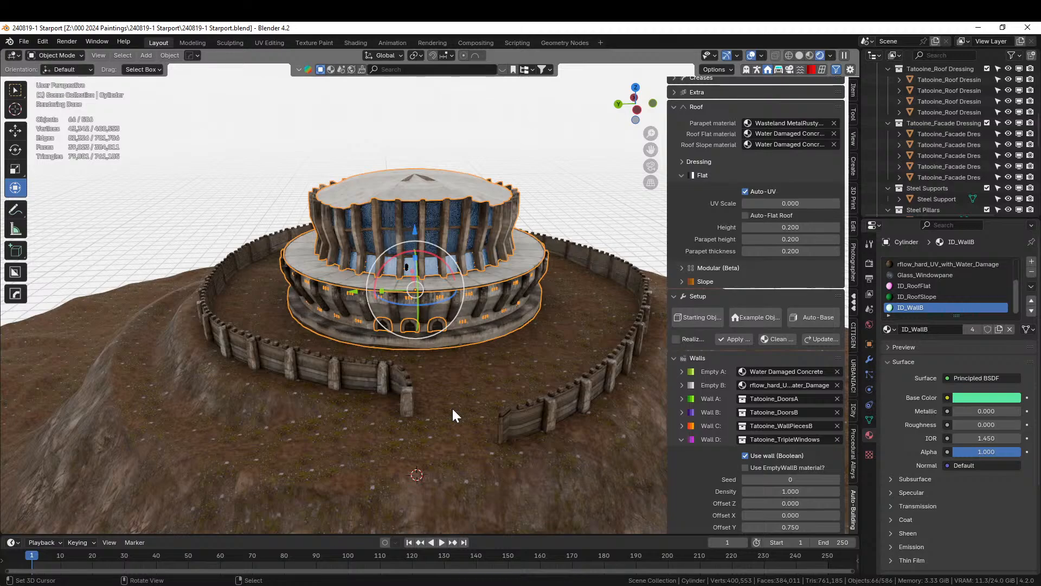
Return the viewport to solid shading with the whole building and wall in view.
middle_click_drag(470, 390, 457, 422)
scroll(464, 377, "down", 3)
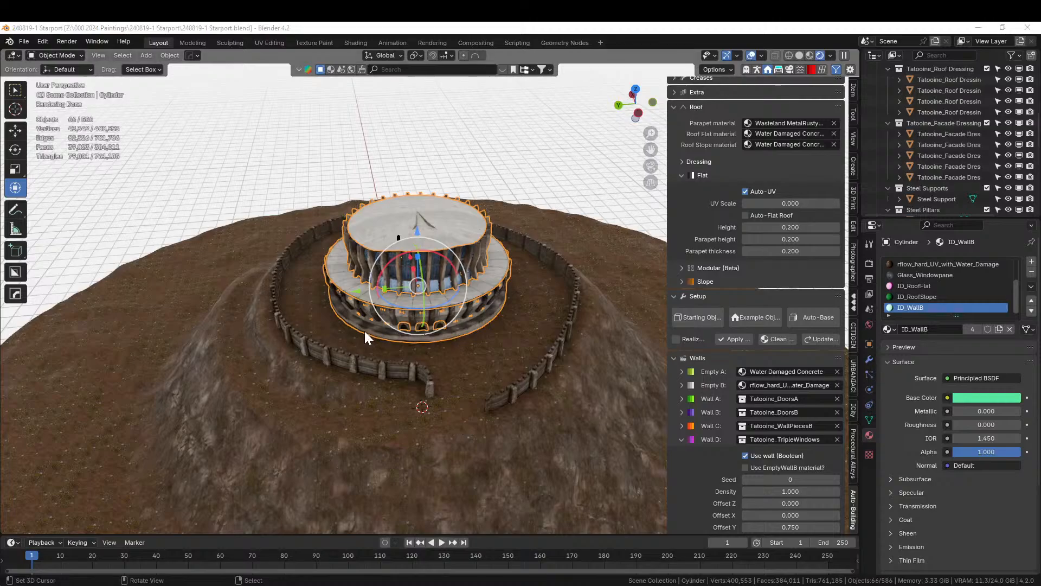
scroll(454, 378, "up", 2)
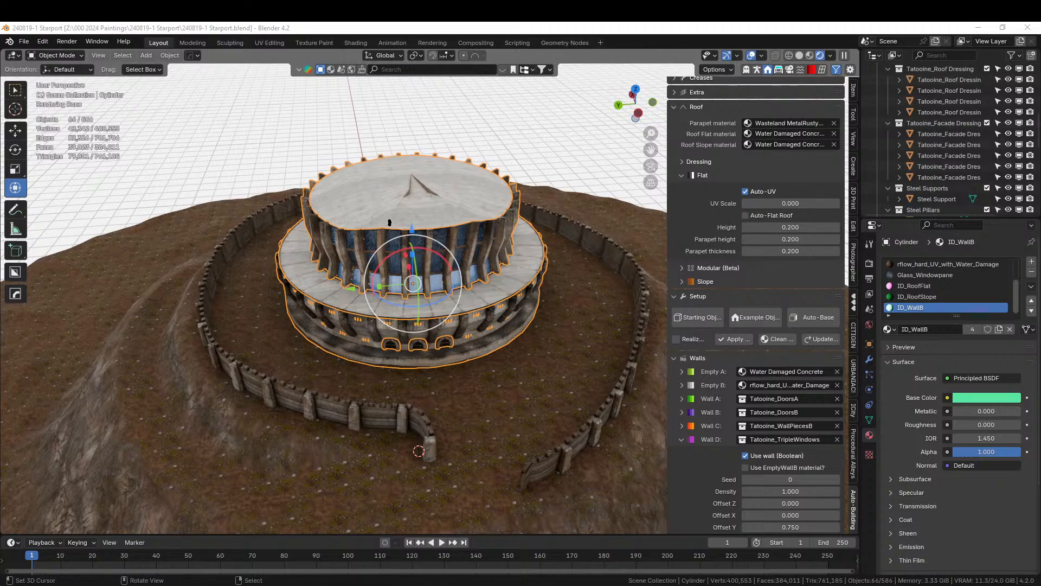
middle_click(468, 370)
key("z")
key("6")
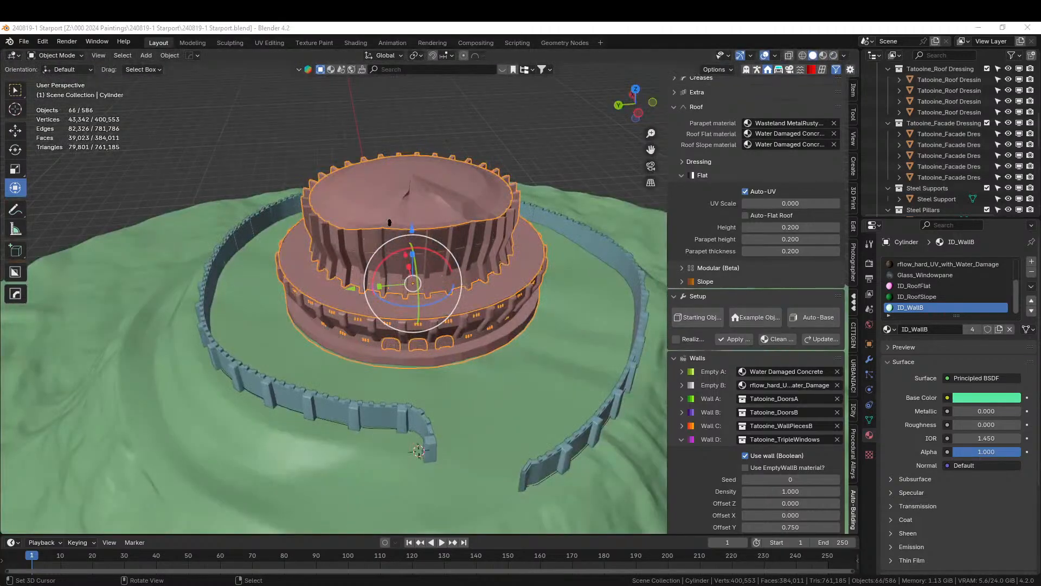
Place the KB3D_FTS_BuildCompWindowGuard_A_Main asset on the terrain at the wall's entrance gap and frame it for inspection.
left_click_drag(364, 107, 498, 482)
left_click_drag(482, 480, 484, 481)
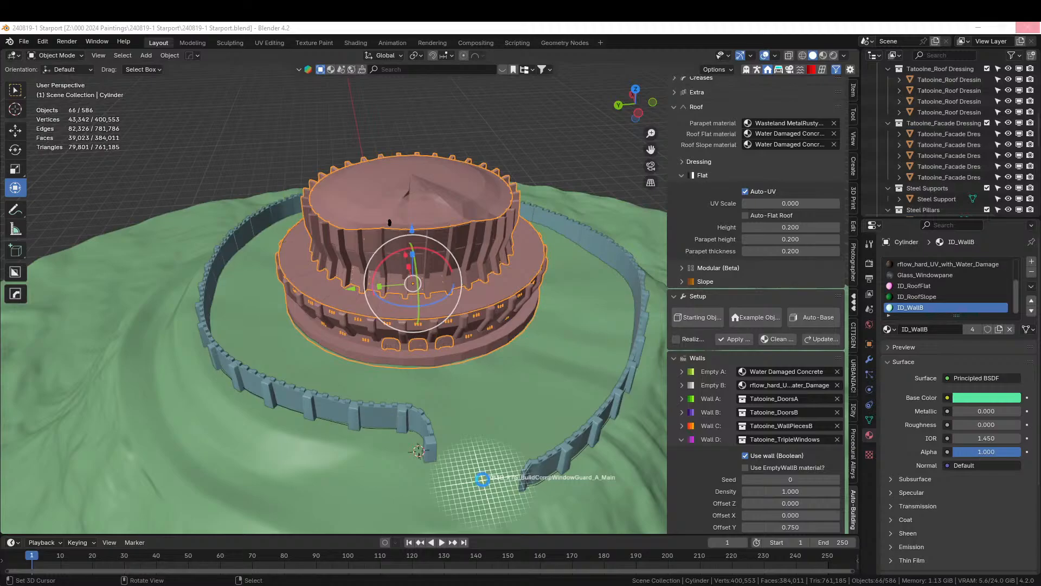
left_click_drag(482, 479, 483, 479)
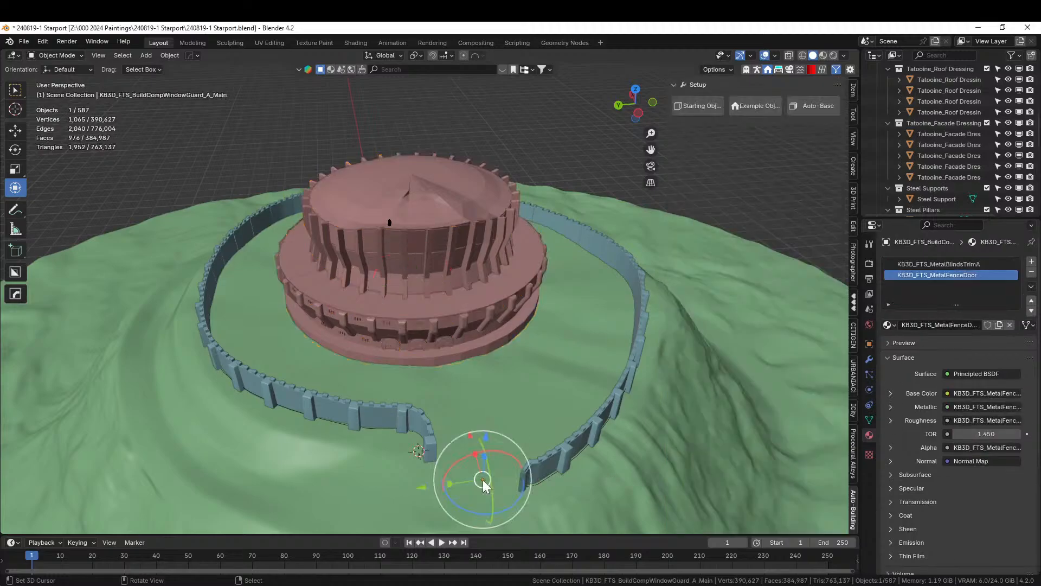
key("KP_Decimal")
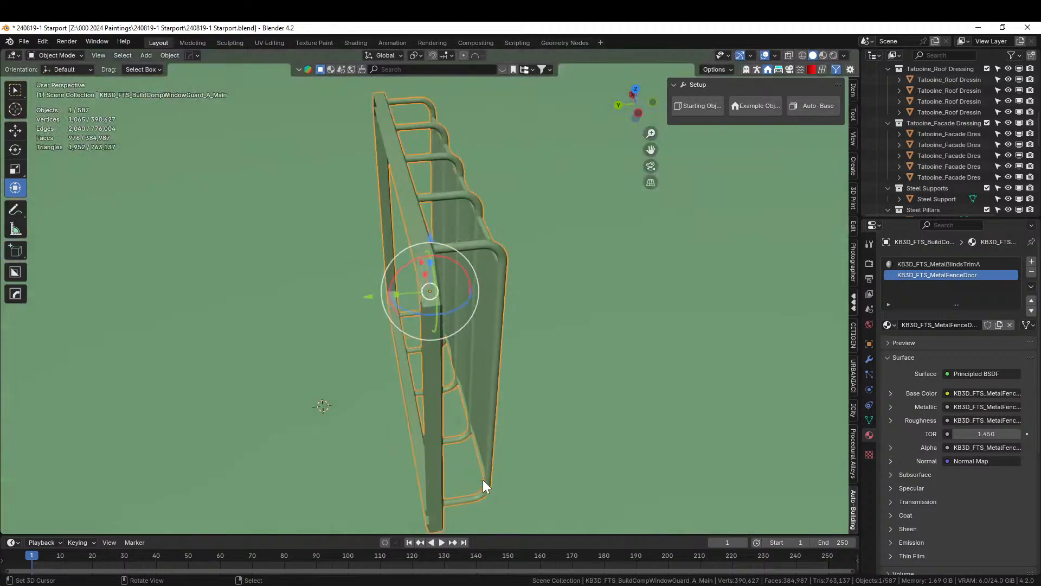
middle_click_drag(483, 475, 648, 341)
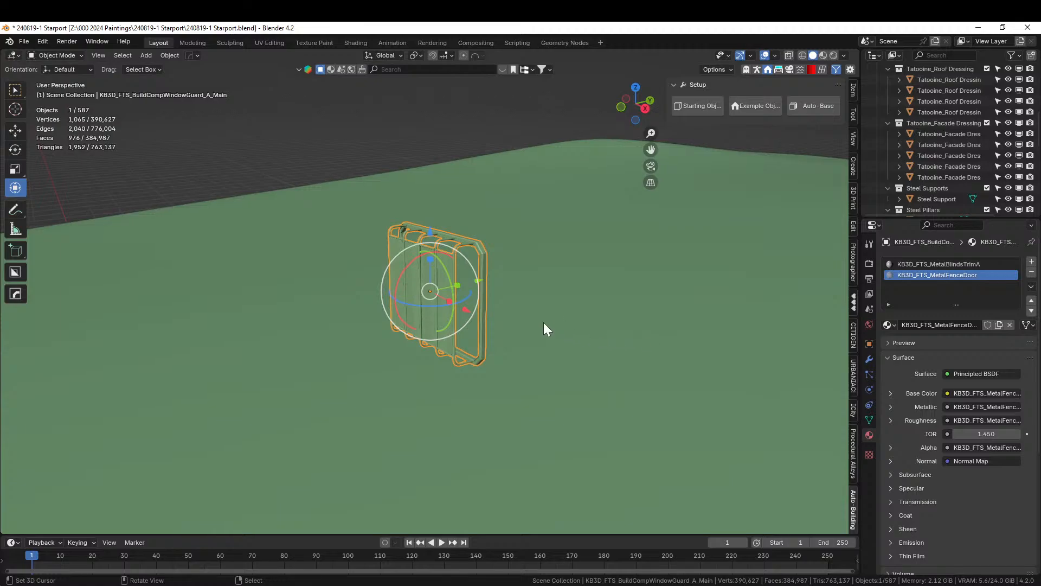
Delete the KB3D_FTS_BuildCompWindowGuard_A_Main asset from the terrain and bring the round building back into view.
key("x")
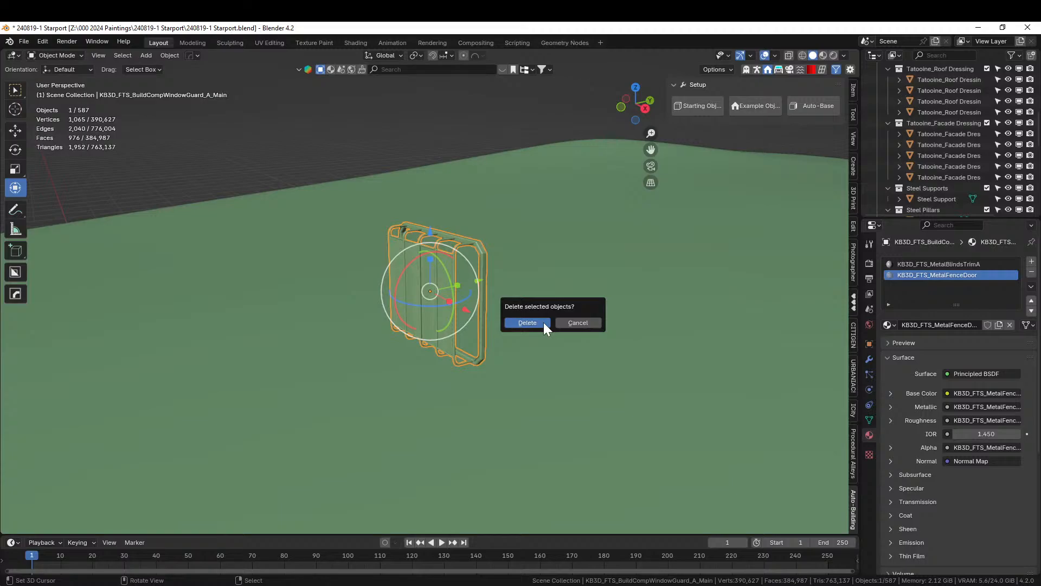
left_click(543, 322)
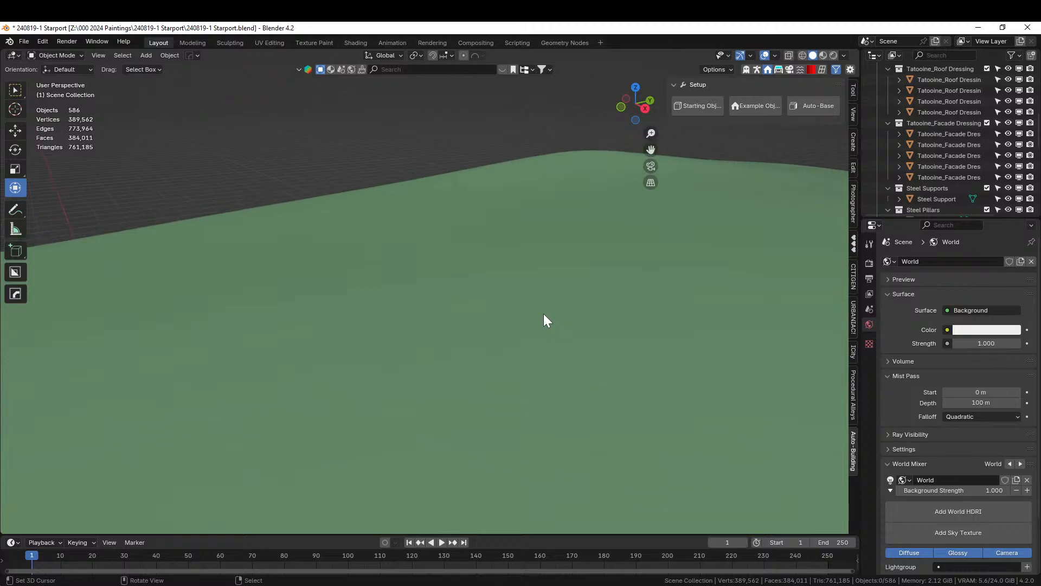
middle_click_drag(543, 314, 557, 413)
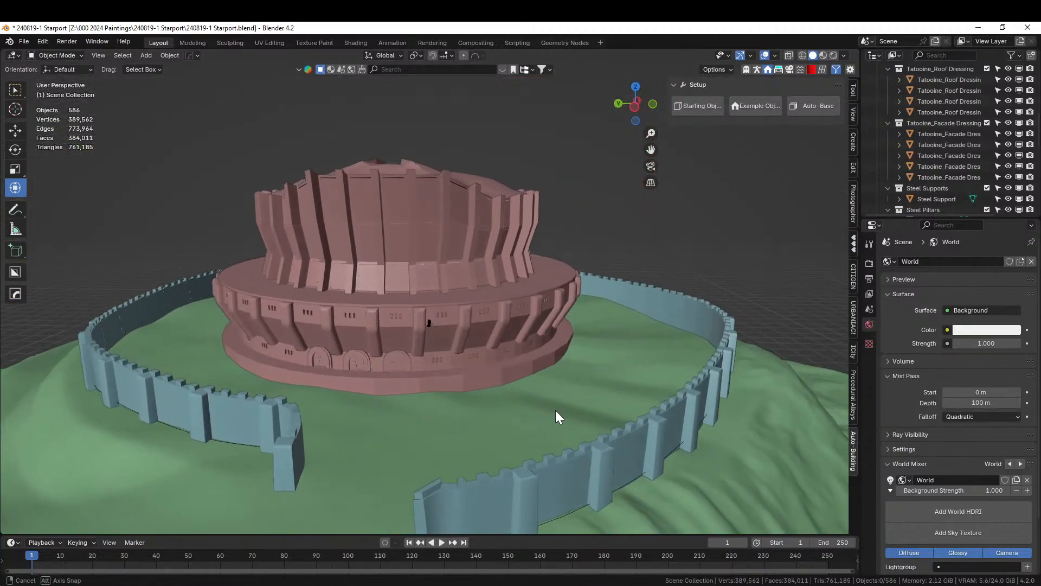
Check the terrain's modifiers and realize the round building's Auto-Building instances, merging all its generated parts into one mesh object.
left_click(634, 360)
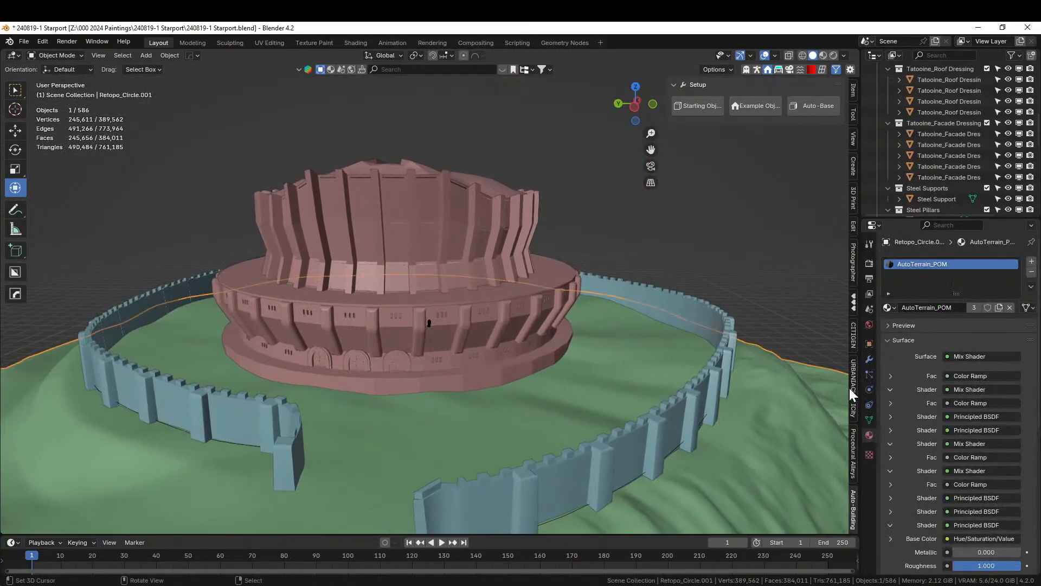
left_click(869, 359)
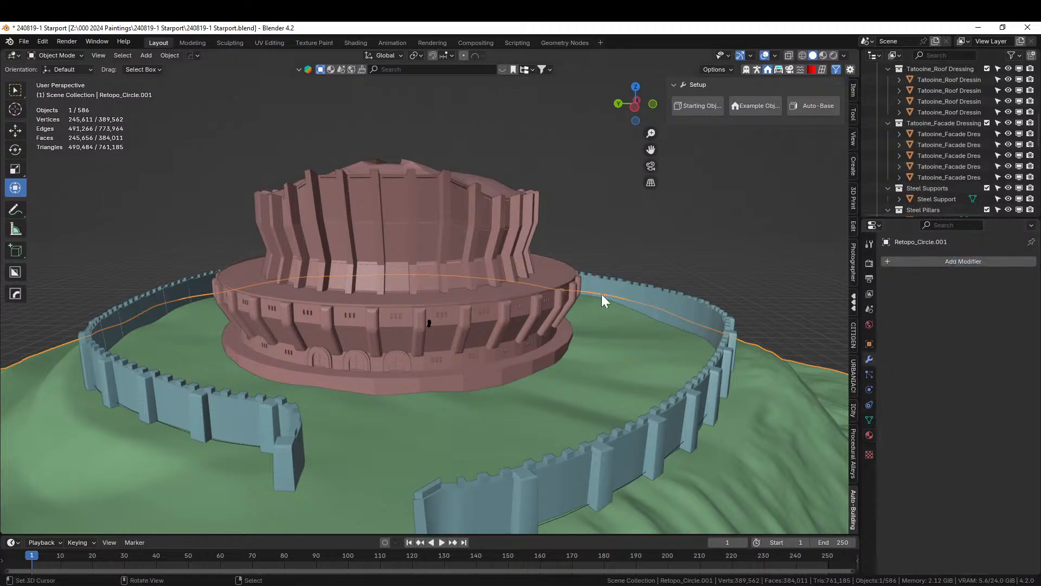
left_click(472, 297)
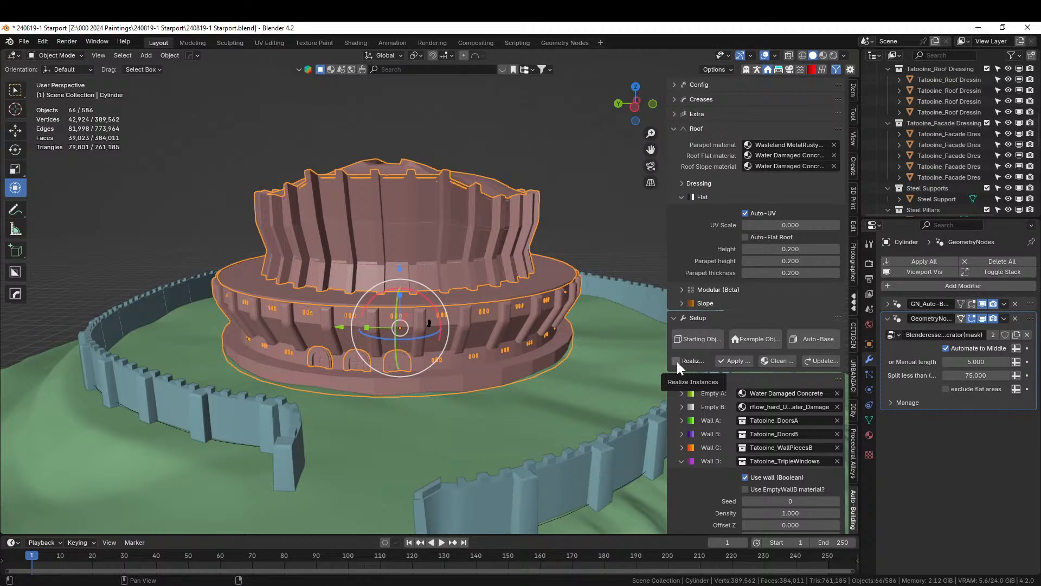
left_click(677, 361)
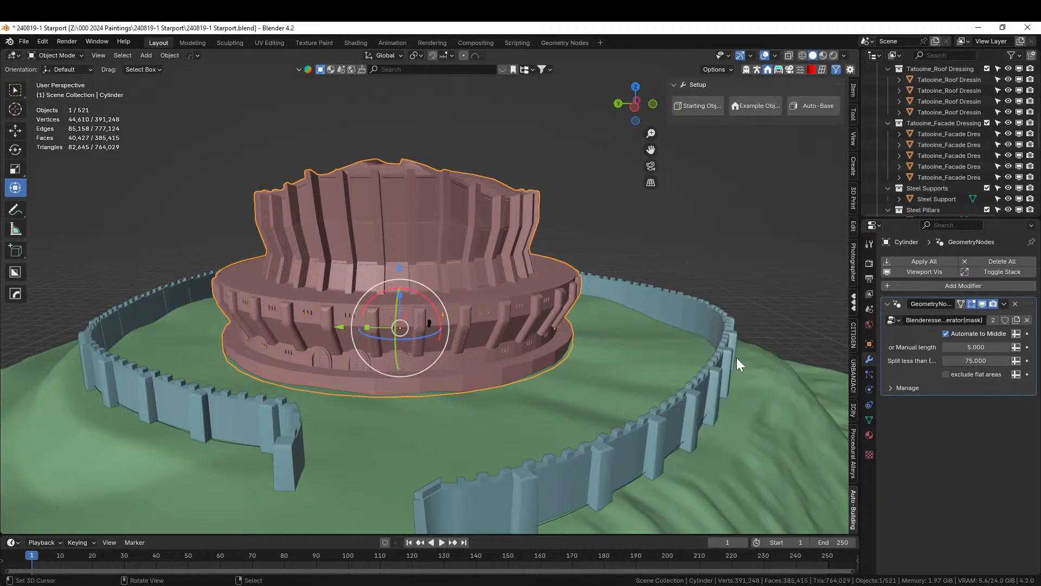
Switch the viewport to rendered shading and inspect the merged building's facade and roof from above.
mouse_move(446, 333)
middle_mouse_down()
mouse_move(490, 368)
mouse_move(466, 327)
middle_mouse_up()
scroll(467, 327, "up", 2)
key("z")
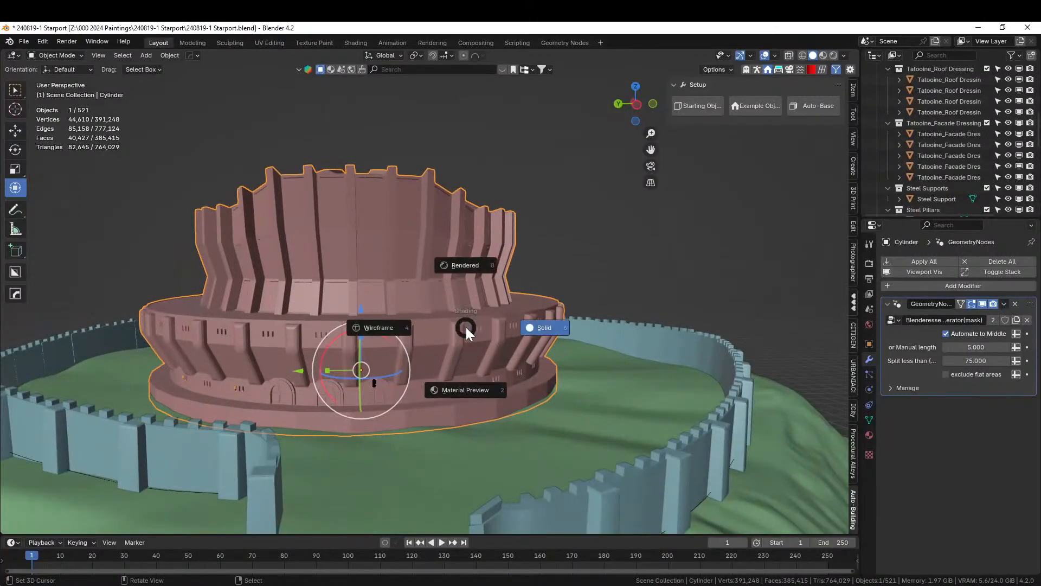
key("8")
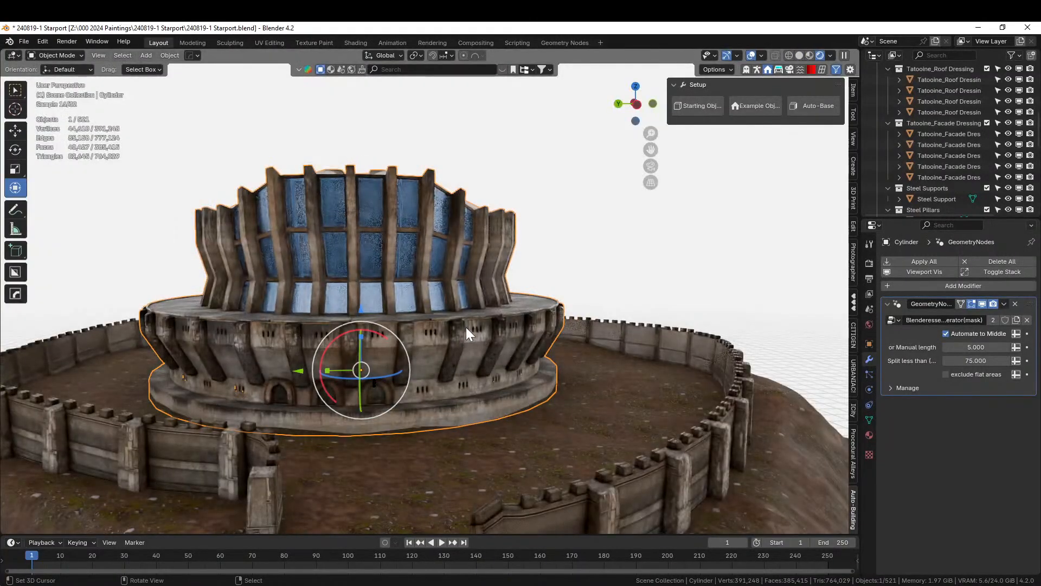
middle_click_drag(335, 302, 413, 356)
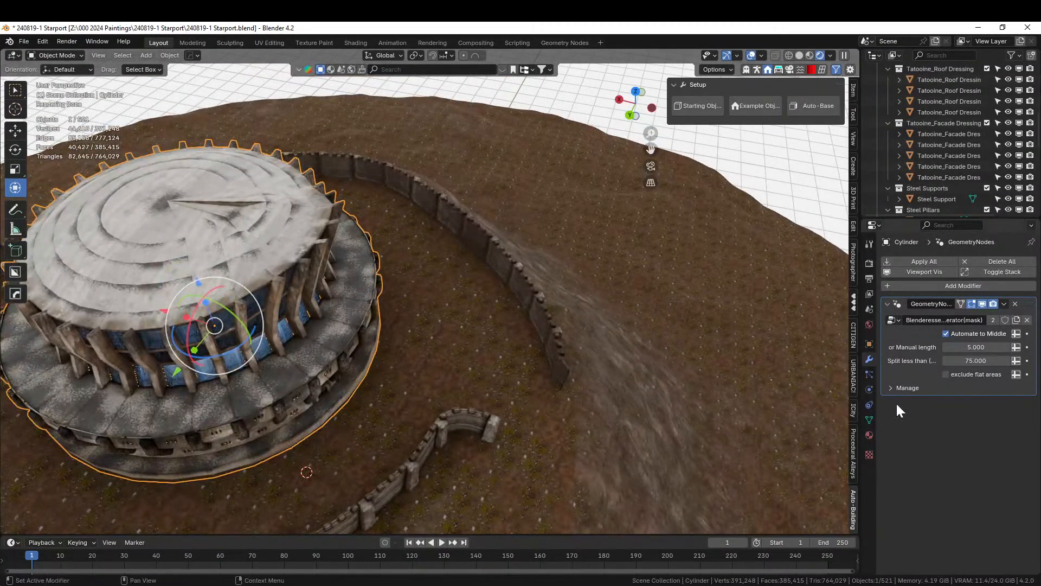
Toggle the exclude flat areas option of the building's water streaks modifier to compare the roof surfaces, leaving it off.
left_click(951, 373)
left_click(951, 373)
left_click(951, 374)
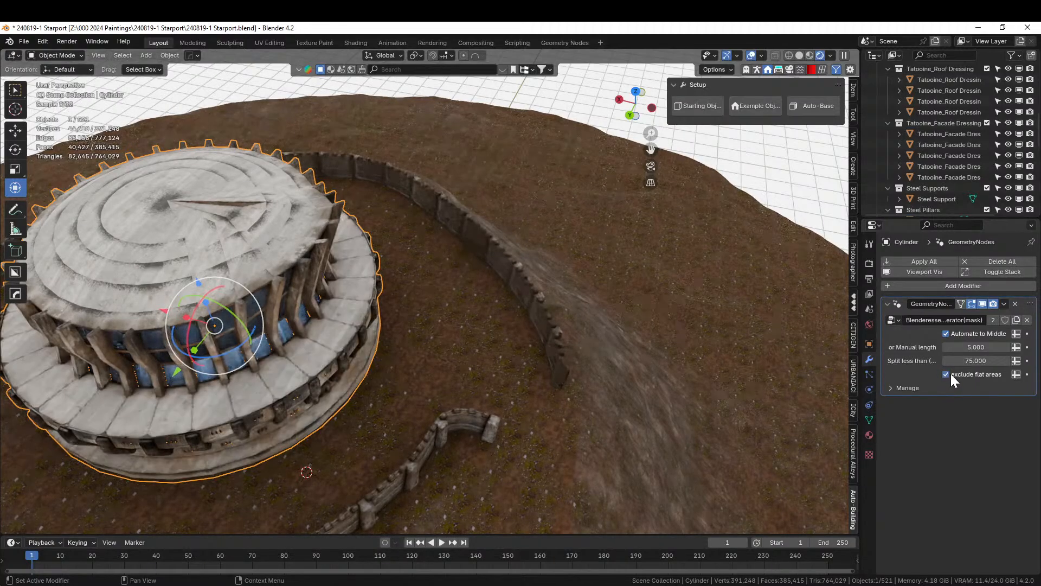
middle_click_drag(522, 310, 489, 265)
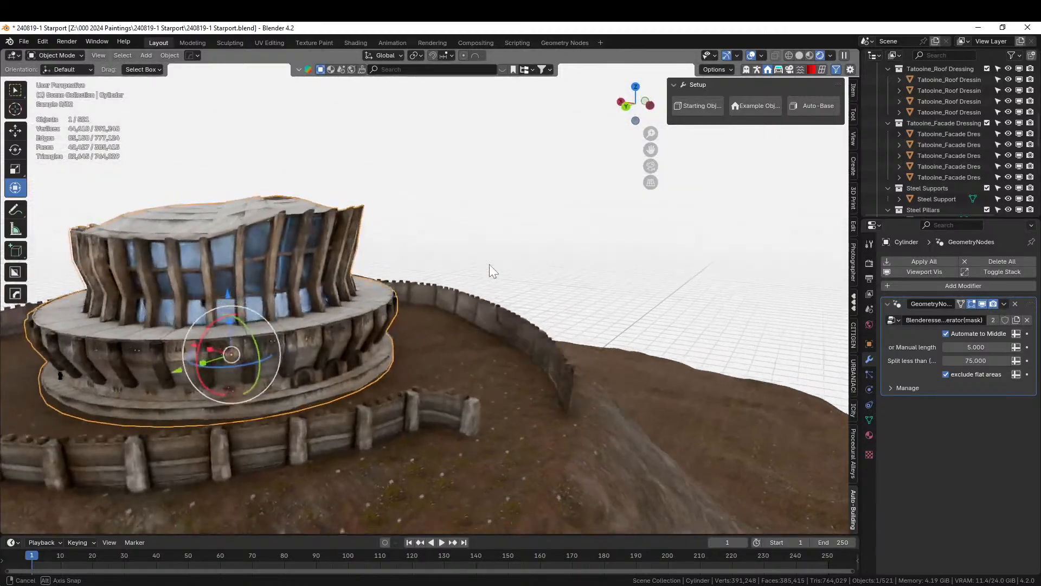
left_click(945, 373)
left_click(945, 373)
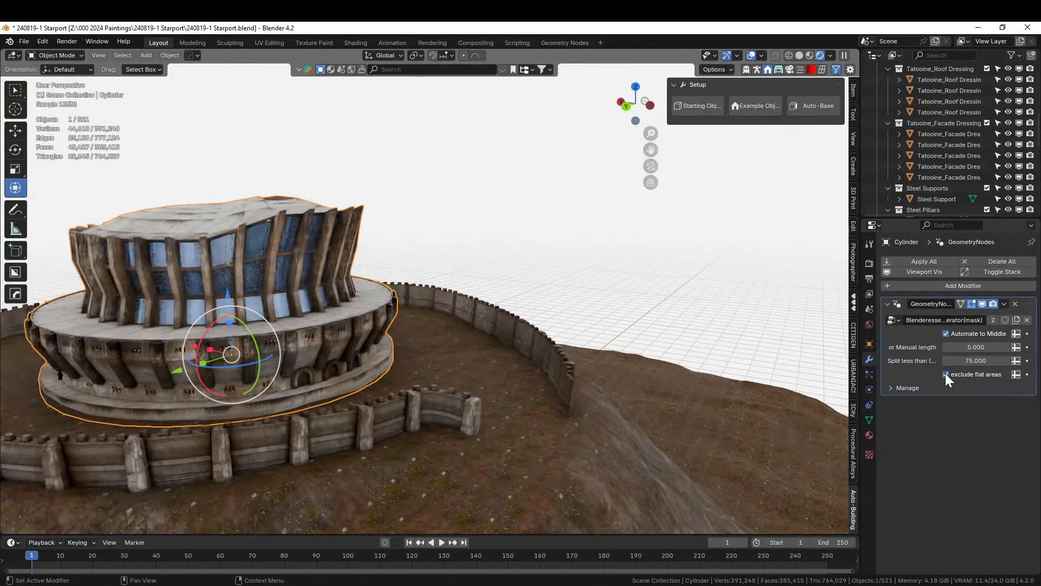
left_click(945, 373)
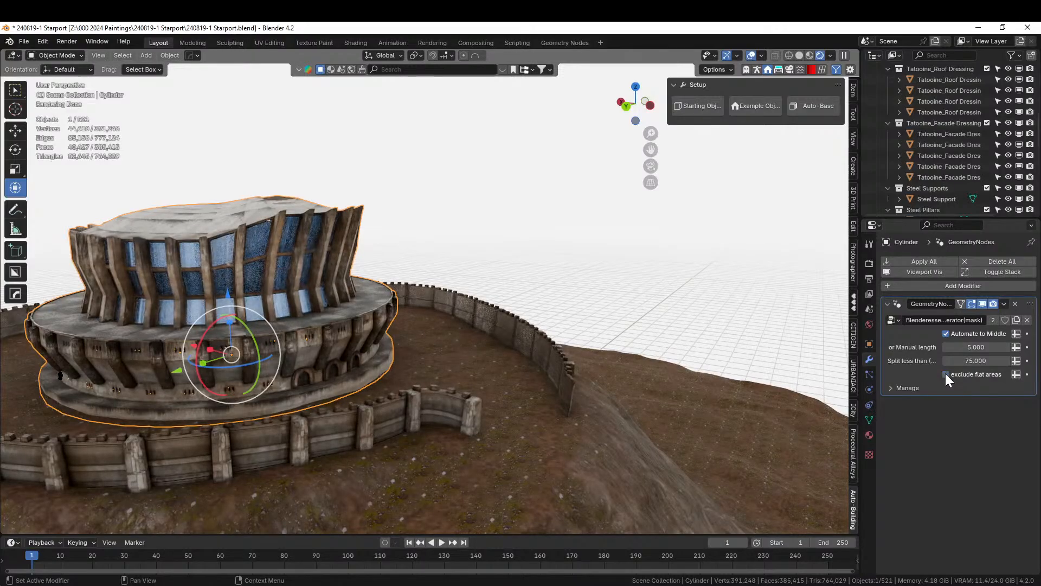
Turn off Automate to Middle in the building's water streaks modifier and set manual length to 2.270 and split angle to 77.640 degrees.
scroll(477, 366, "up", 3)
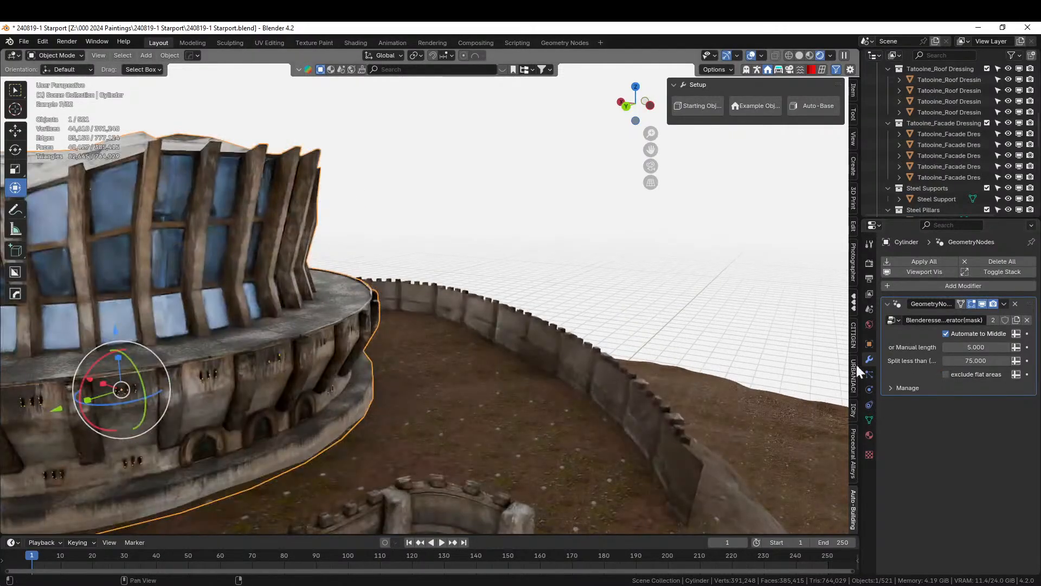
left_click(946, 333)
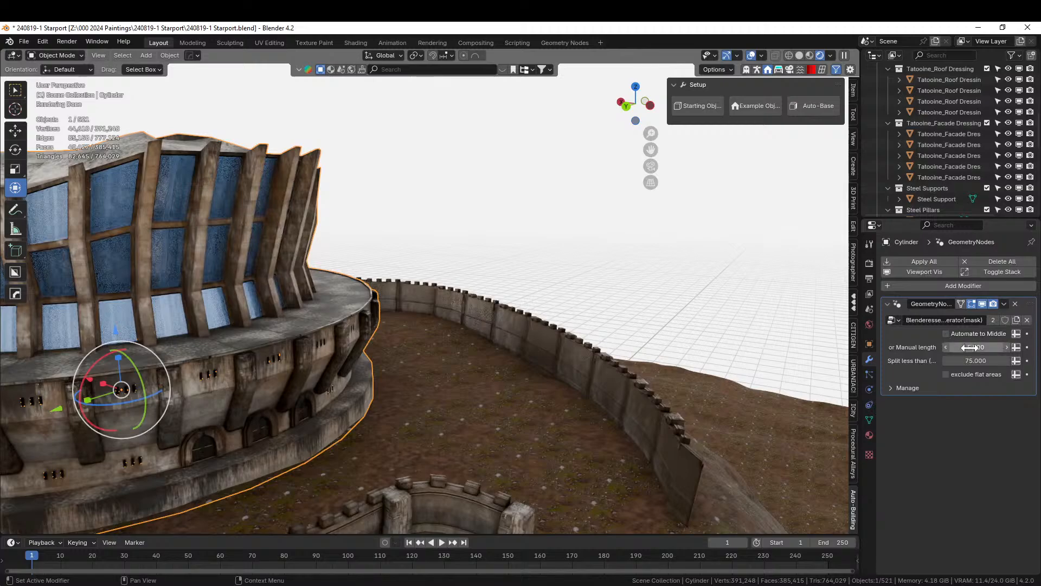
mouse_move(981, 347)
left_mouse_down()
mouse_move(1008, 347)
mouse_move(980, 347)
mouse_move(991, 355)
left_mouse_up()
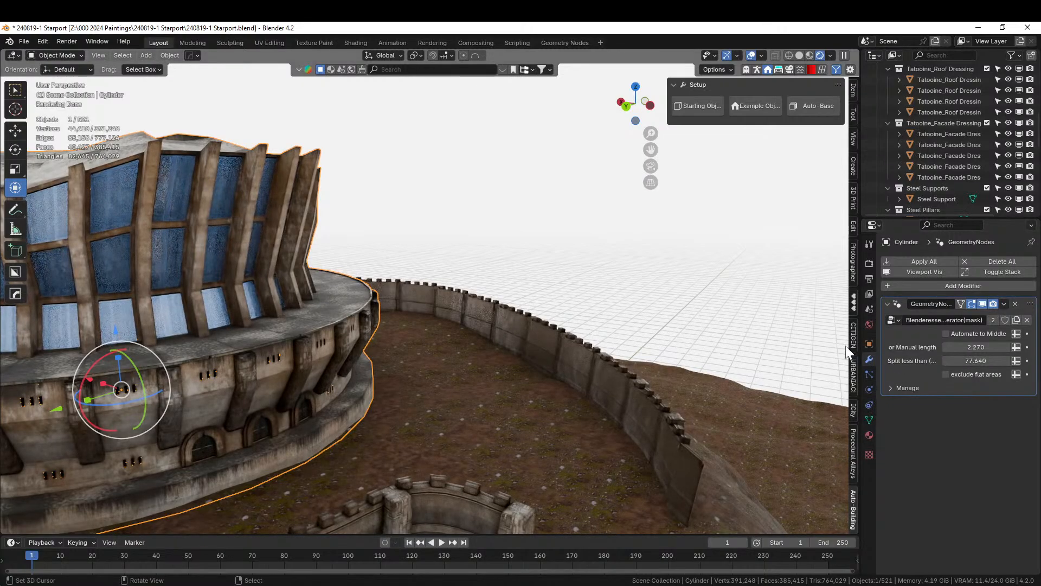
Widen the properties editor, try a water streaks split angle of 0 degrees on the building, and set it to 180 degrees.
left_click_drag(854, 344, 744, 341)
middle_click_drag(388, 310, 370, 347)
scroll(370, 347, "down", 3)
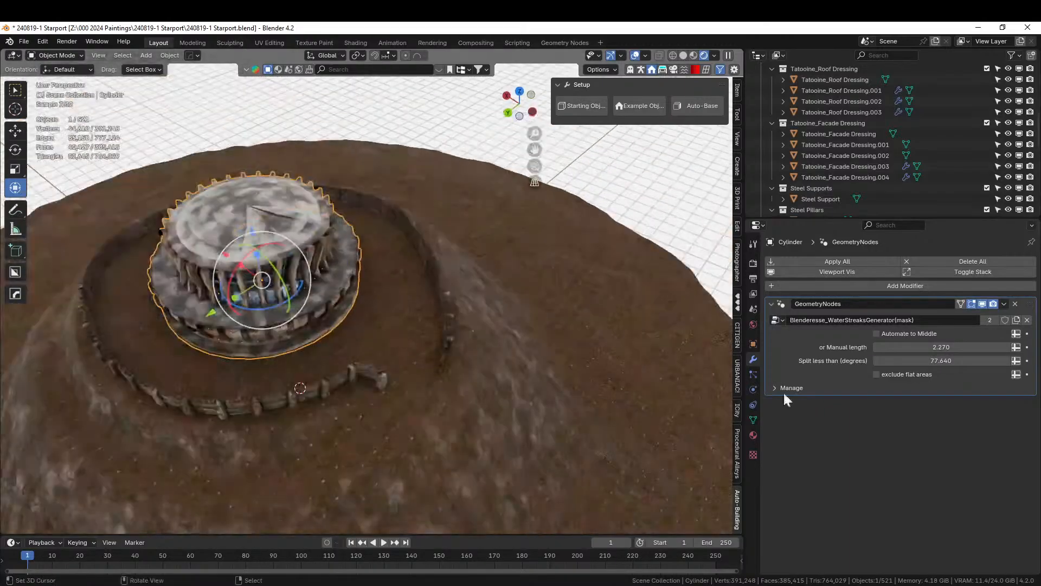
left_click(938, 362)
type("0")
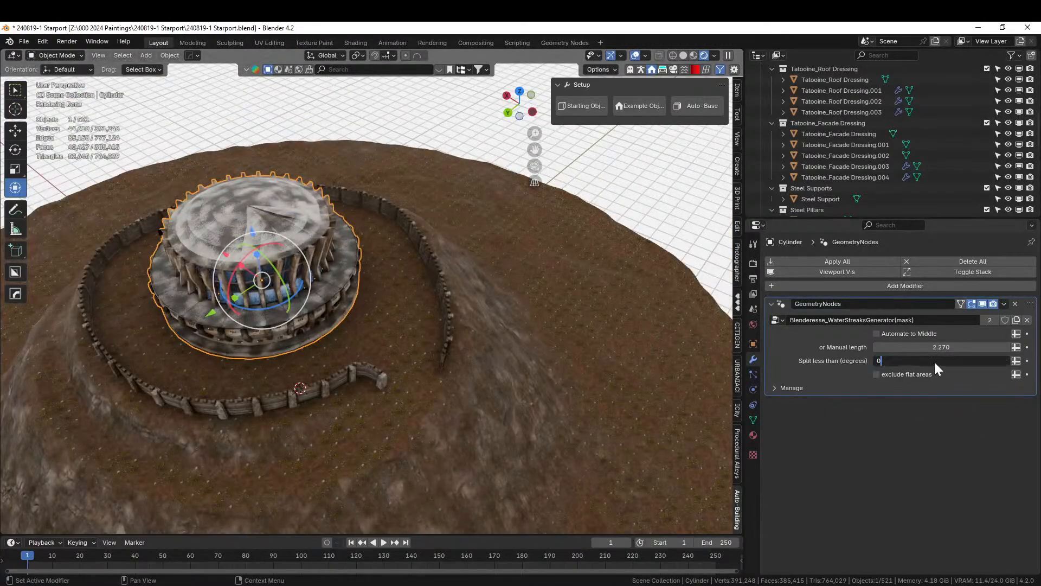
key("Return")
left_click(933, 361)
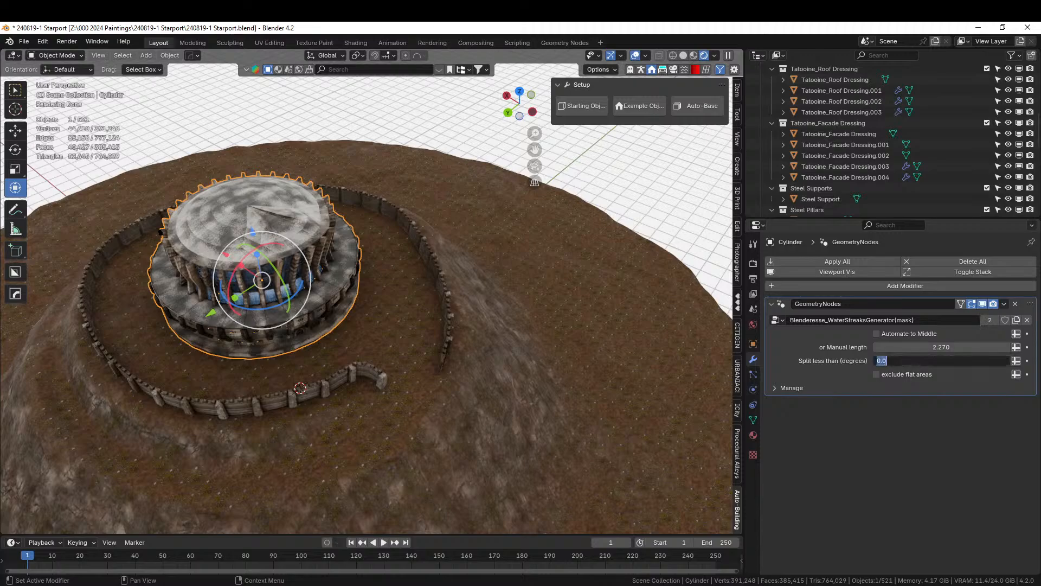
type("180")
key("Return")
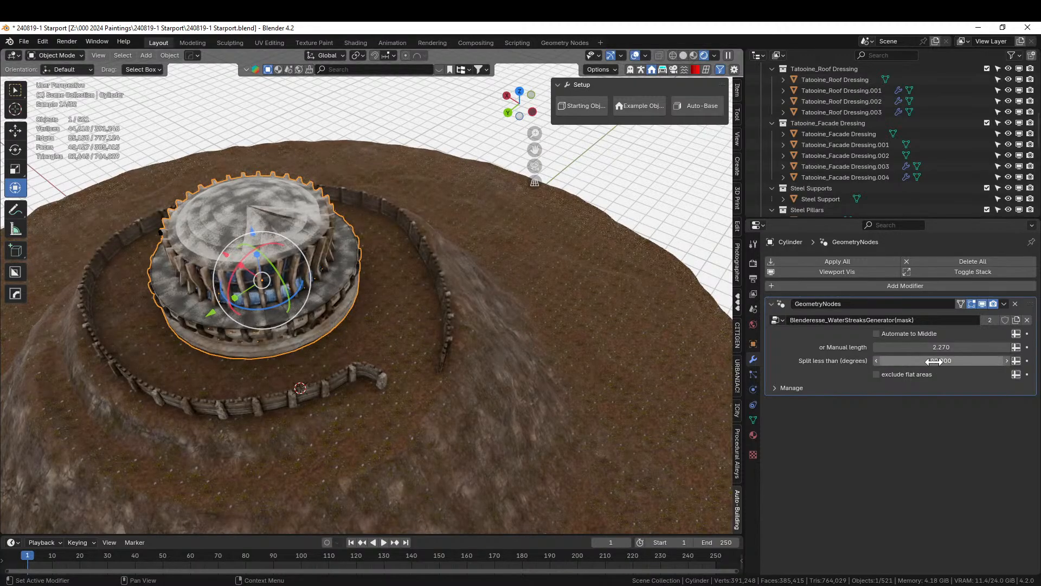
Try split angles of 80, 85 and 82 degrees in the water streaks modifier of the cylindrical building.
scroll(419, 324, "up", 5)
middle_click_drag(419, 324, 420, 276)
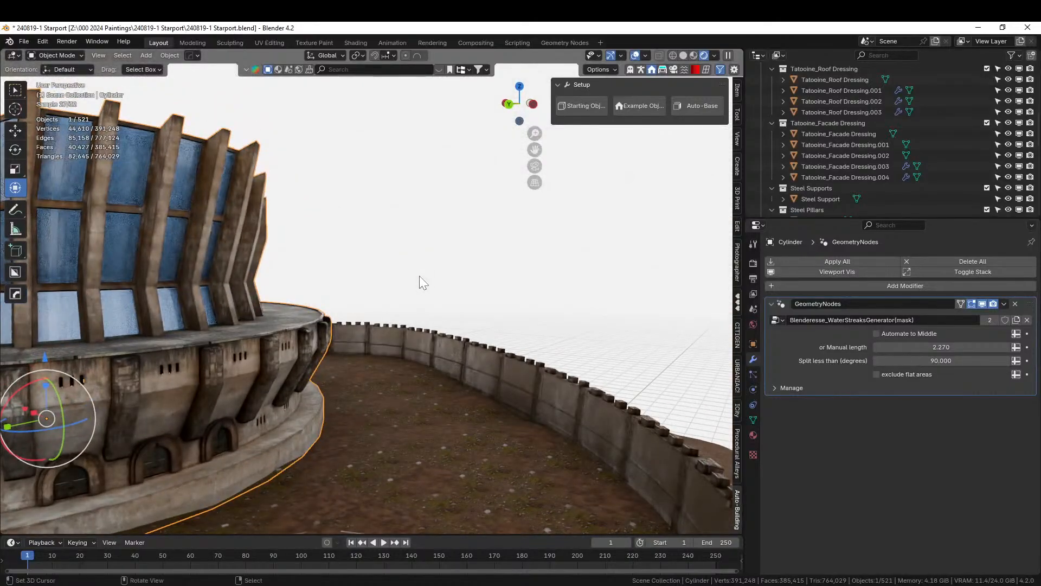
middle_click_drag(357, 384, 597, 360, "shift")
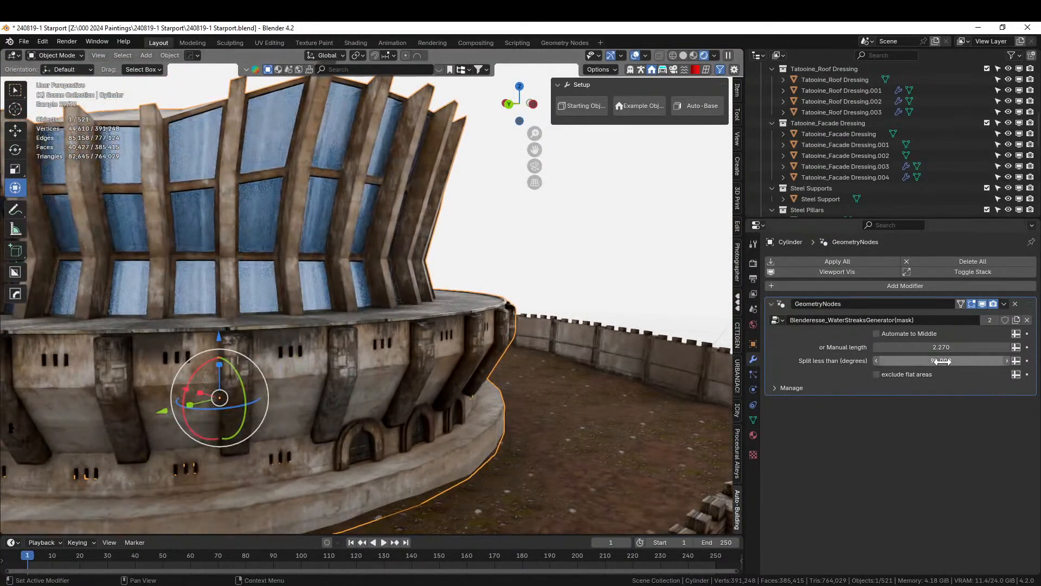
left_click(942, 361)
type("80")
key("Return")
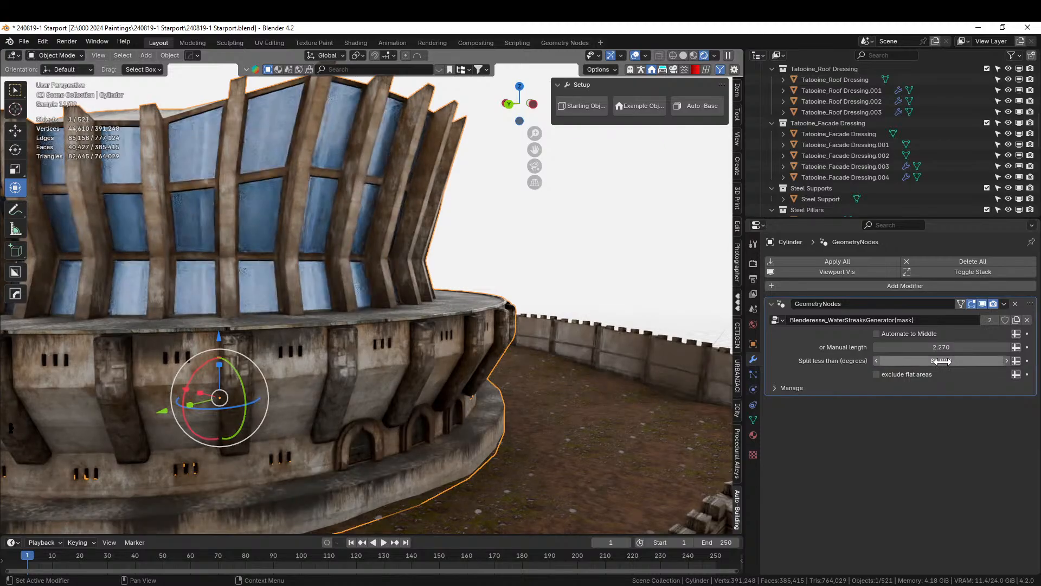
left_click(945, 363)
type("85")
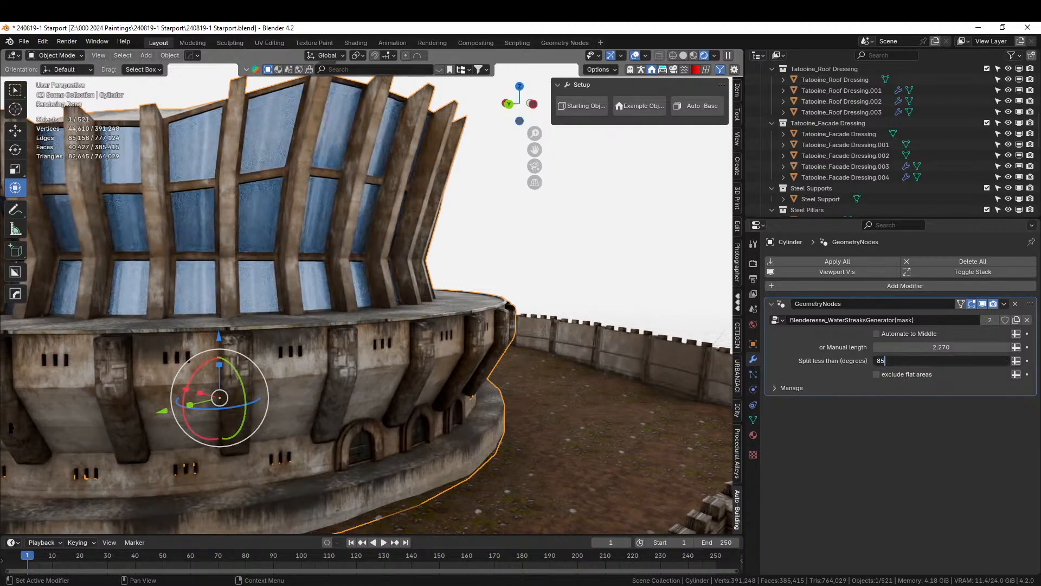
key("Return")
left_click(939, 359)
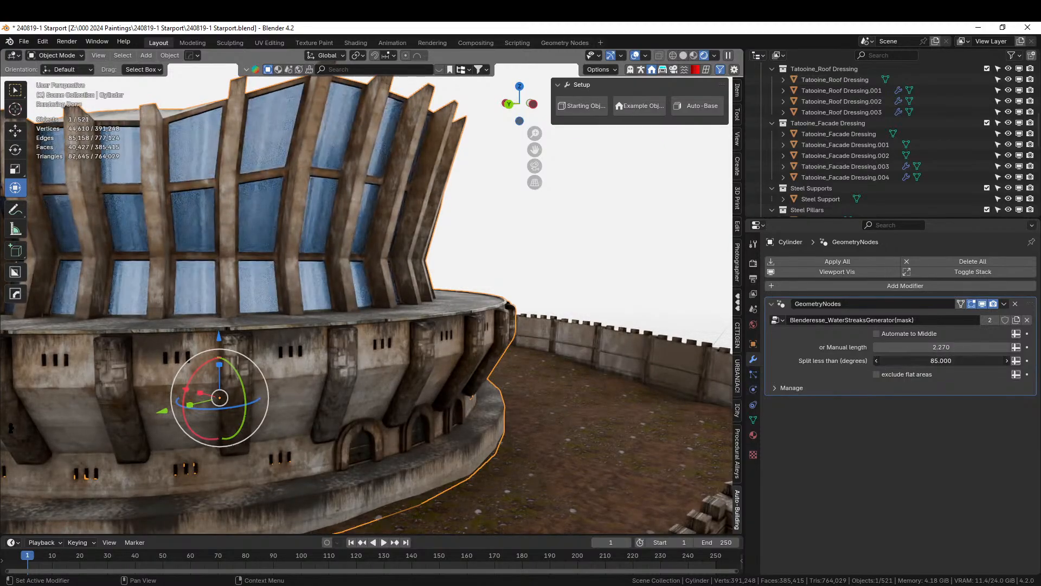
type("82")
key("Return")
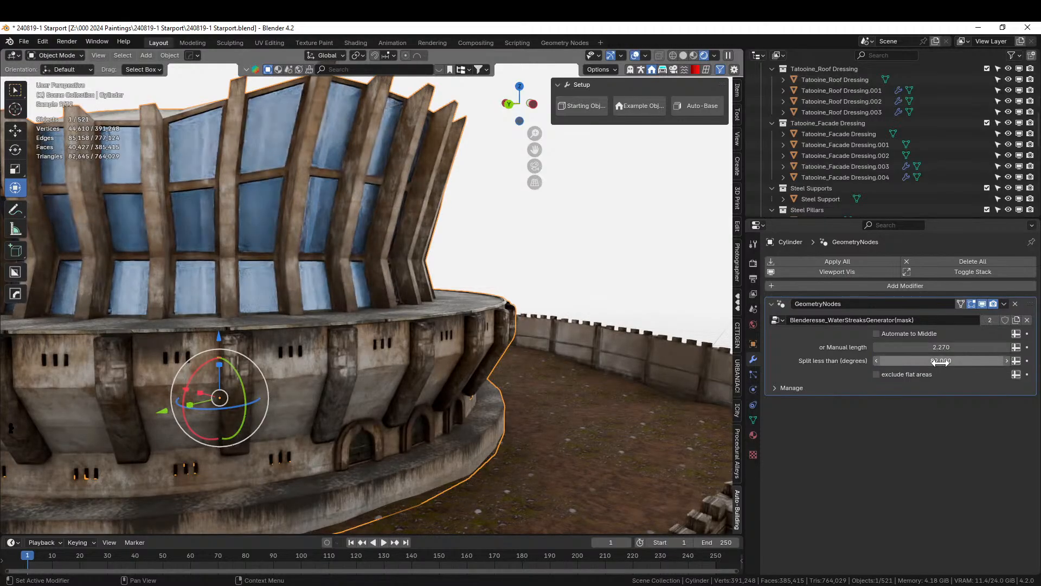
Set the water streaks modifier's split angle to 90 degrees and save the file.
left_click(940, 361)
type("90")
key("Return")
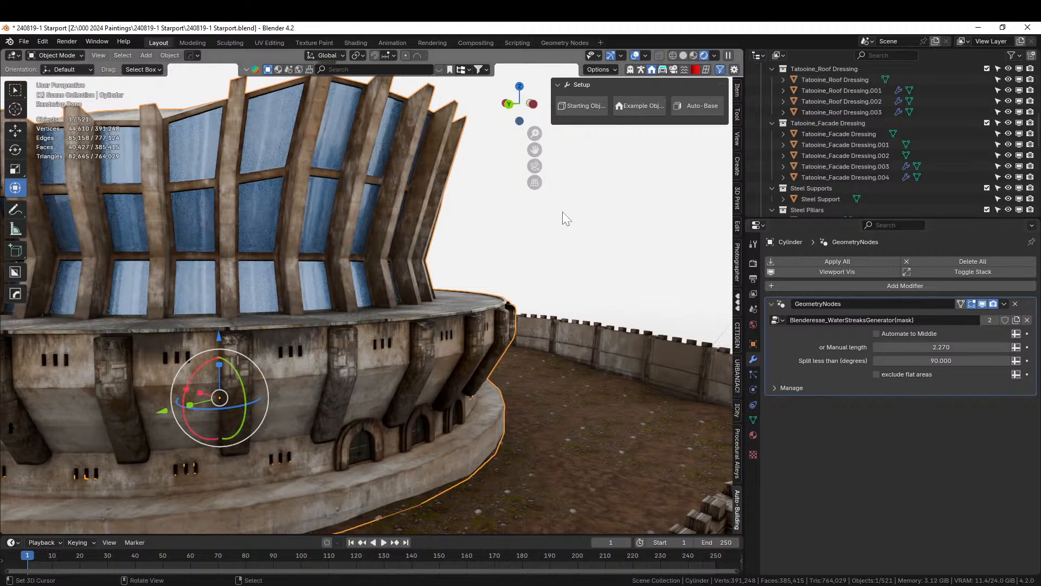
middle_click_drag(521, 277, 304, 277)
key("ctrl+s")
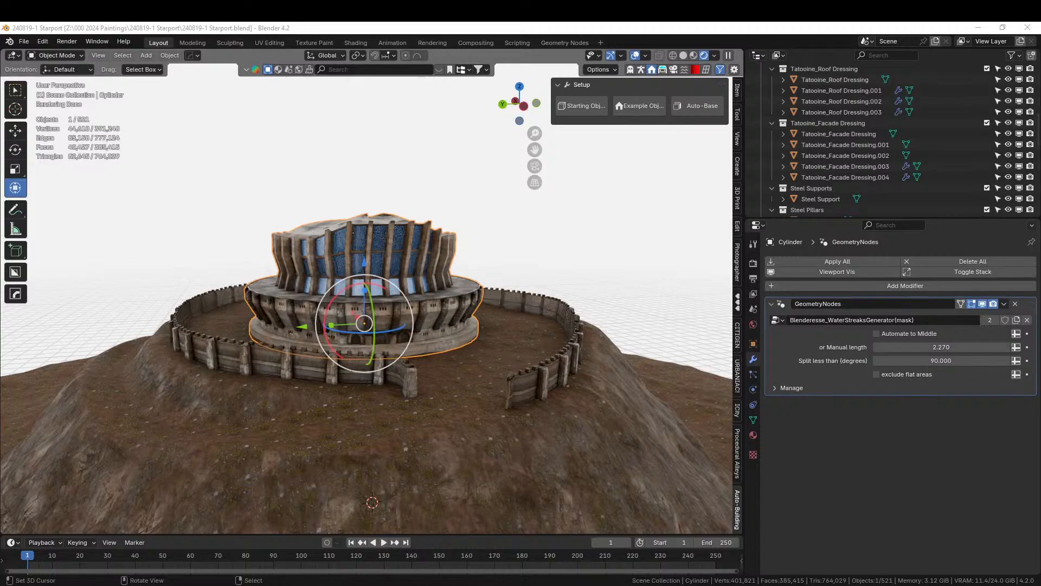
Place the KB3D_FTW_PropDoubleDoor_B door asset on the ground in the gap of the perimeter wall.
left_click_drag(689, 141, 457, 402)
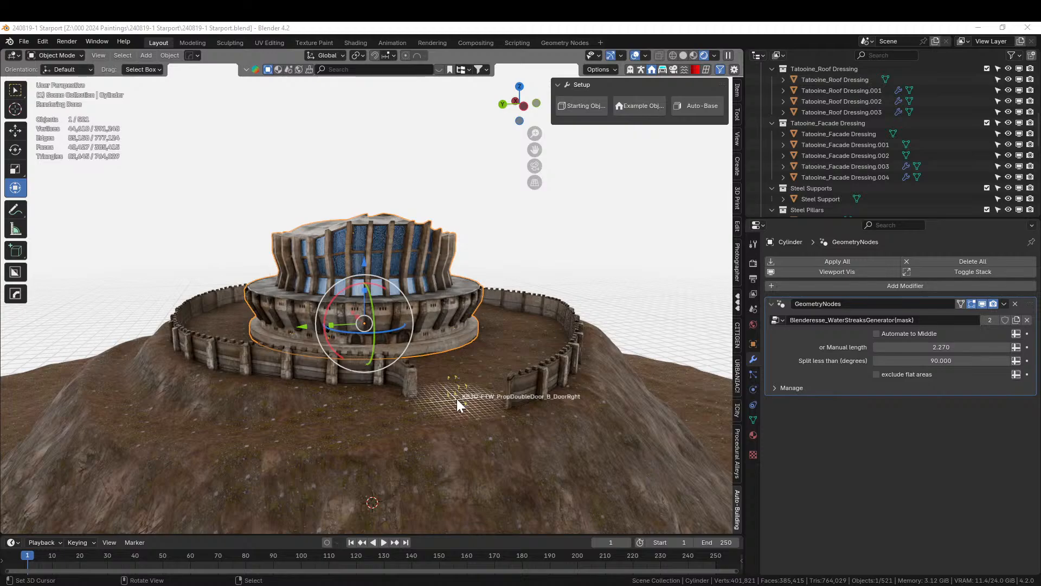
left_click_drag(457, 400, 456, 398)
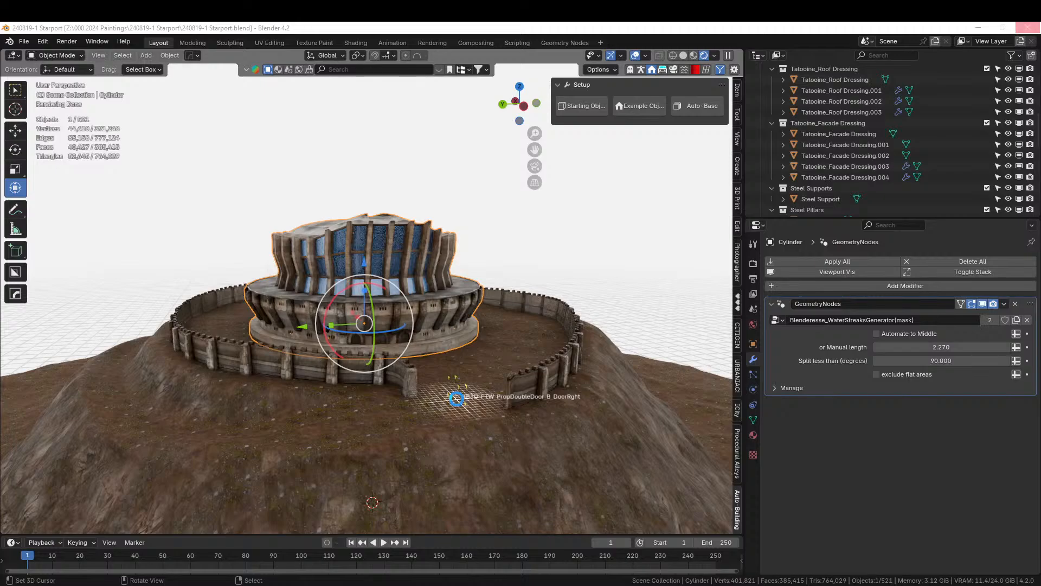
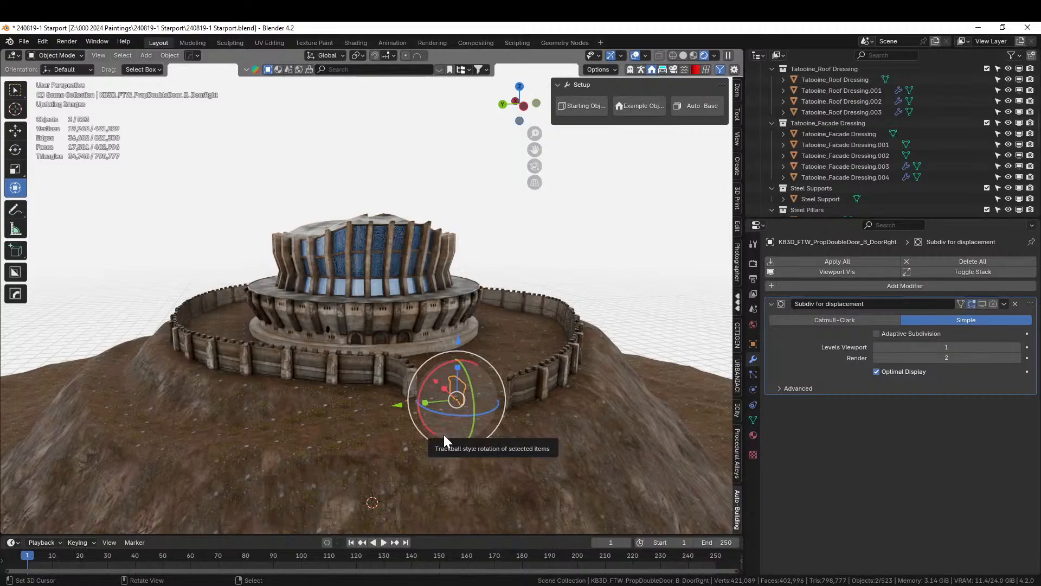
left_click_drag(443, 434, 509, 480)
key("ctrl+z")
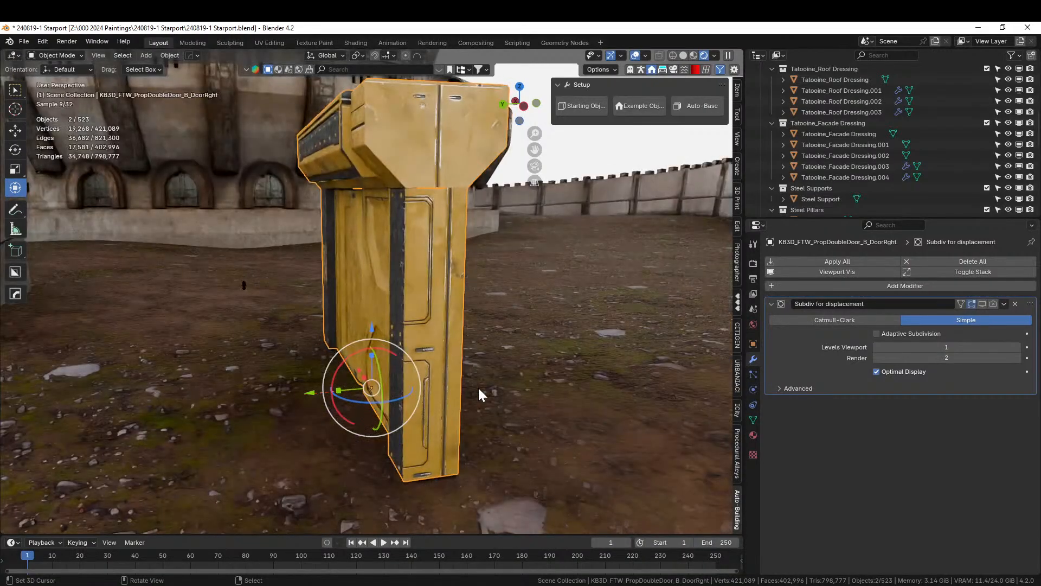
Switch to solid shading and rotate the door about -54.7° in top view to line up with the wall gap.
key("z")
key("6")
scroll(478, 388, "down", 6)
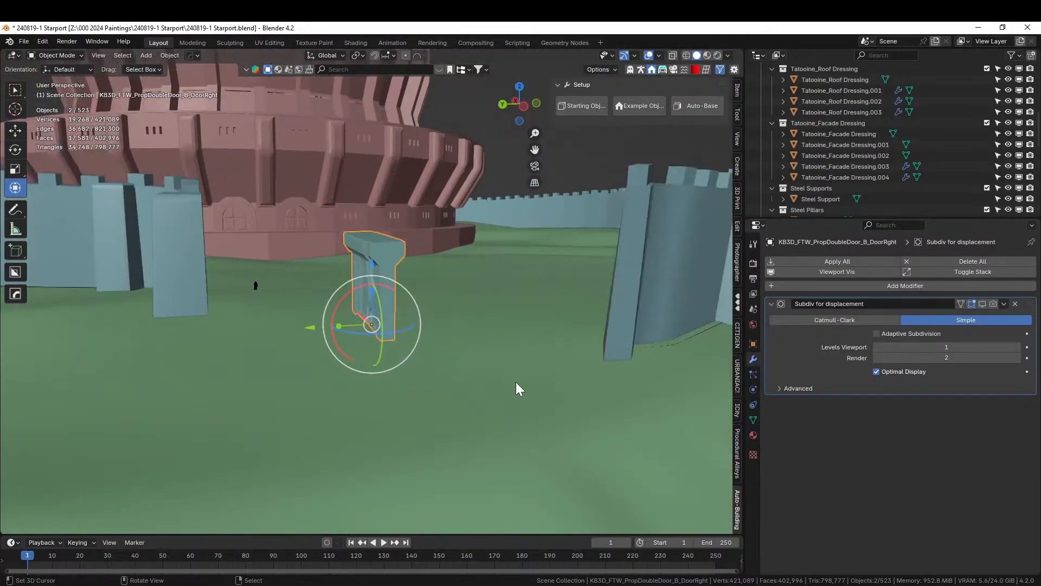
middle_click_drag(516, 382, 473, 373)
key("r")
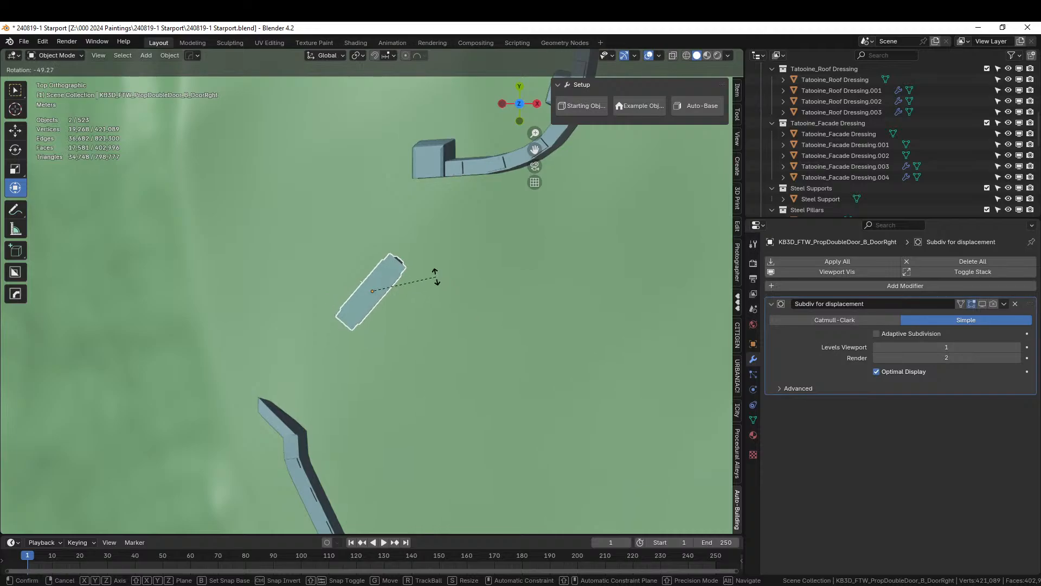
left_click(429, 272)
Scale the door up by about 3.13 and move it about -1.47 m along X between the wall ends.
key("s")
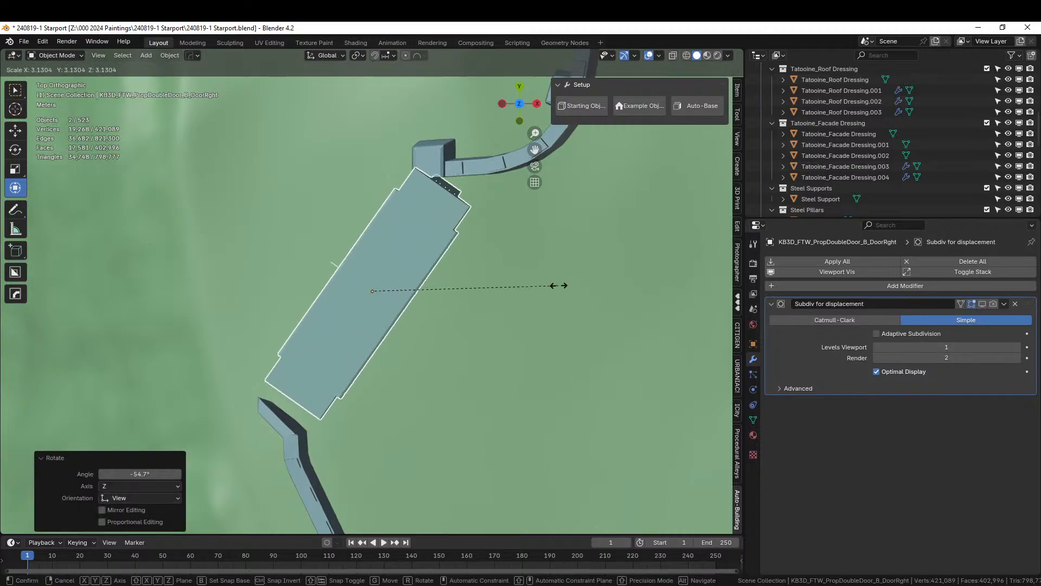
left_click(561, 290)
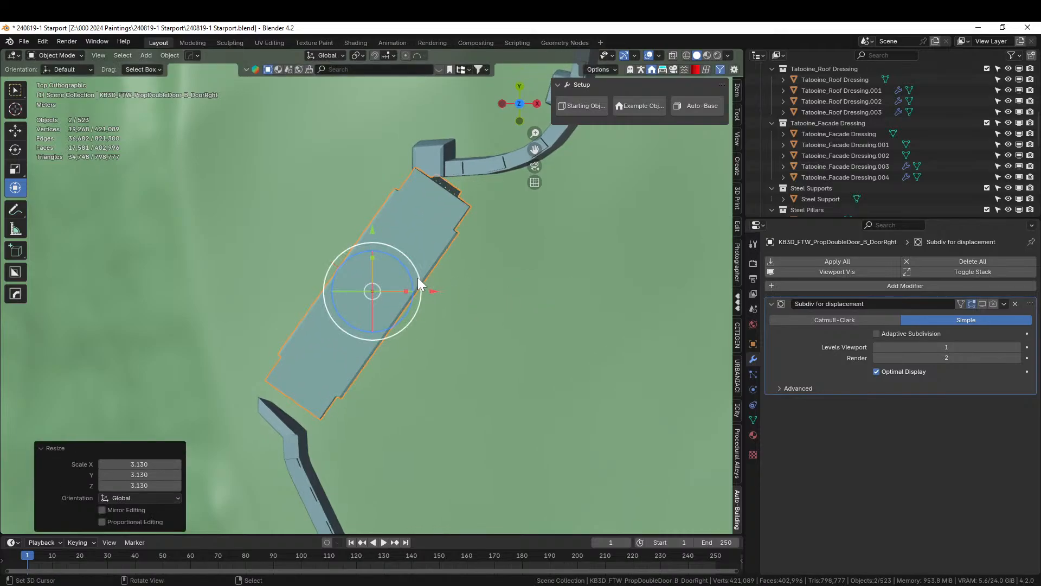
key("g")
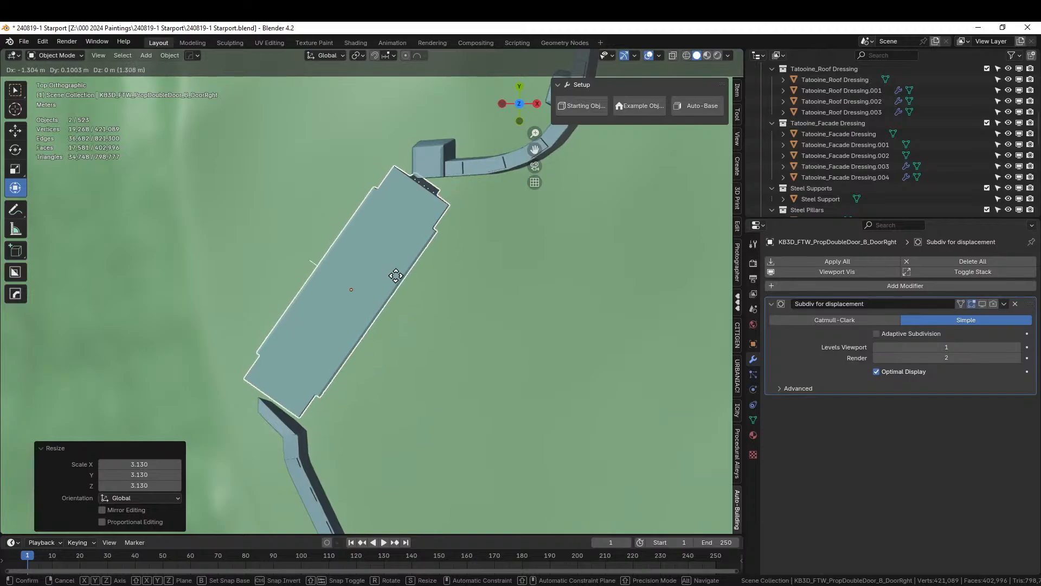
left_click(393, 274)
Scale the door down uniformly by a factor of about 0.53.
middle_click_drag(393, 274, 568, 279)
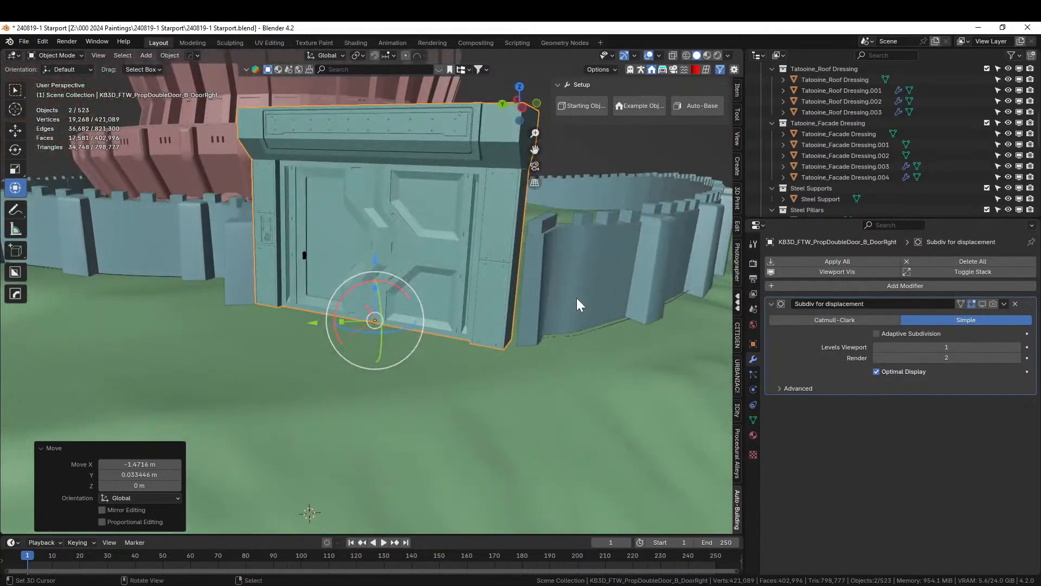
key("s")
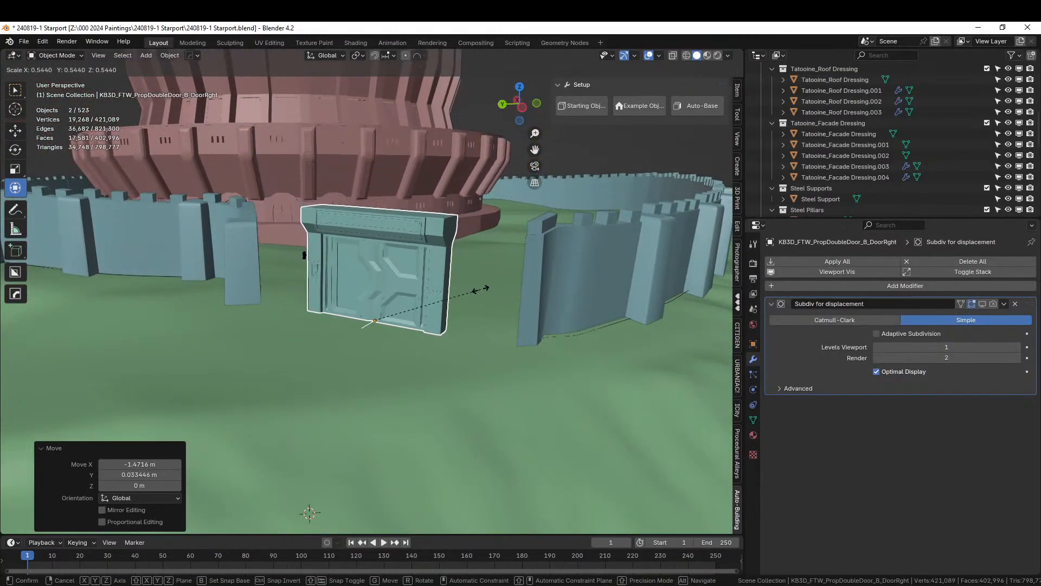
left_click(478, 288)
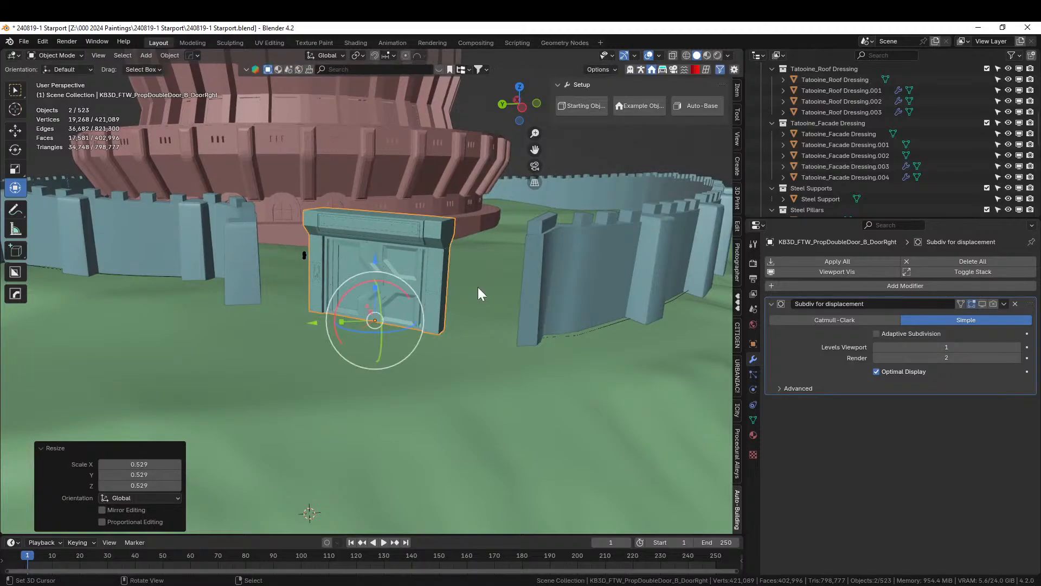
In top view, rotate the door about -3.66° and move it about -0.33 m in X and 0.30 m in Y.
middle_click_drag(478, 289, 533, 388)
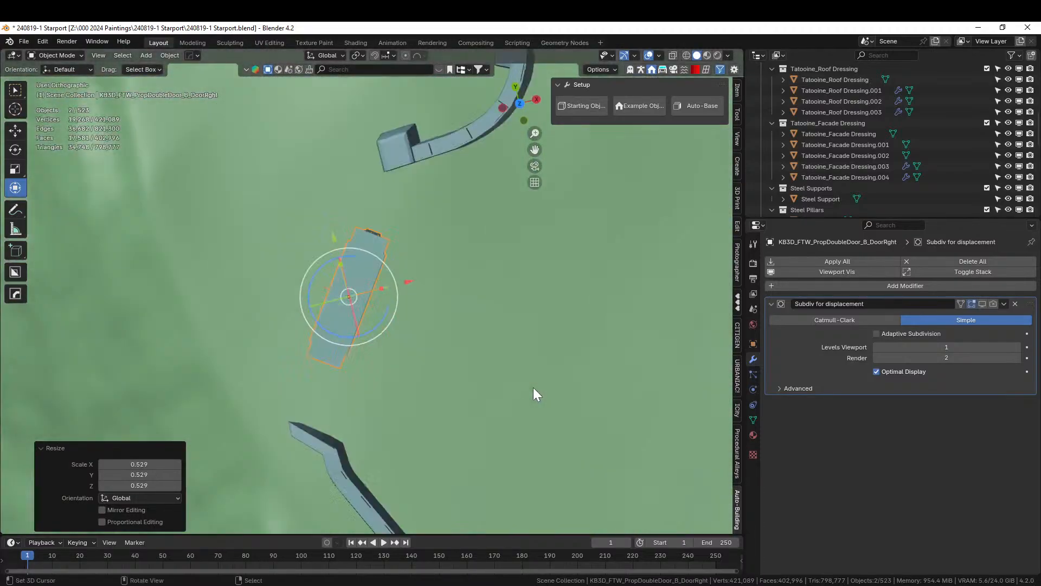
key("KP_7")
key("r")
left_click(428, 297)
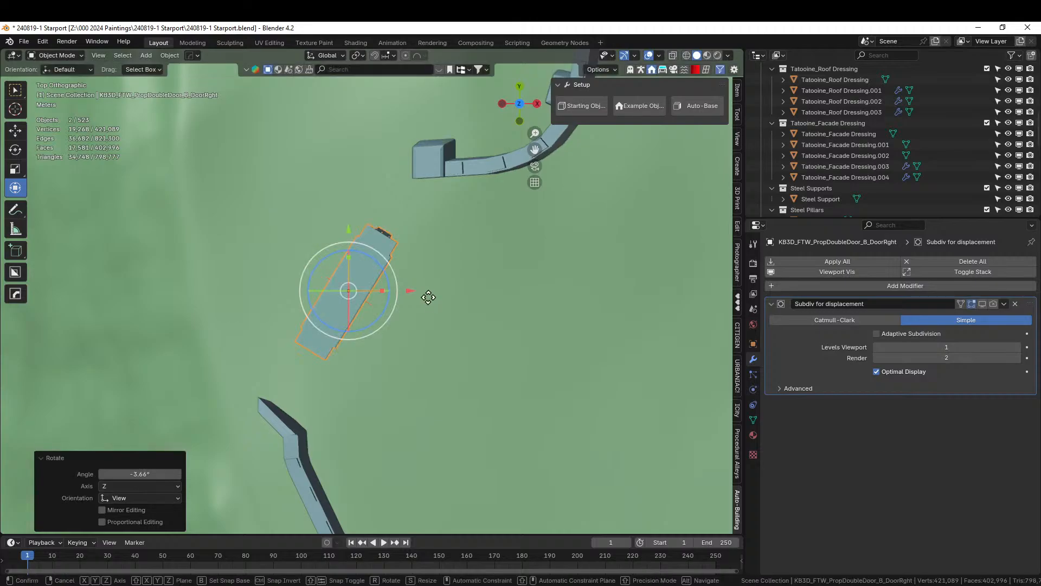
left_click(423, 292)
Lower the door about 0.35 m along Z into the ground.
middle_click_drag(423, 292, 594, 173)
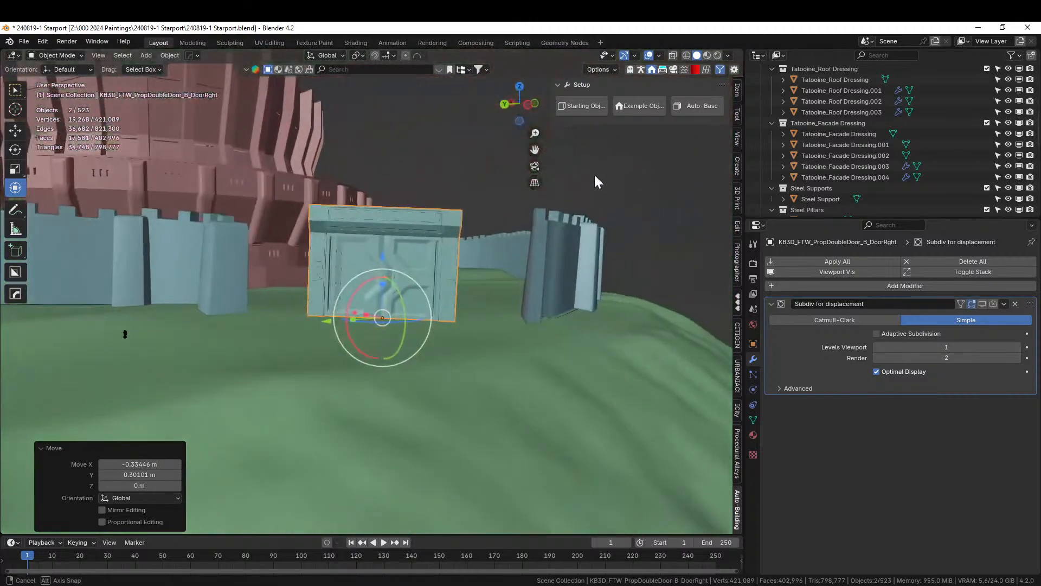
key("g")
key("z")
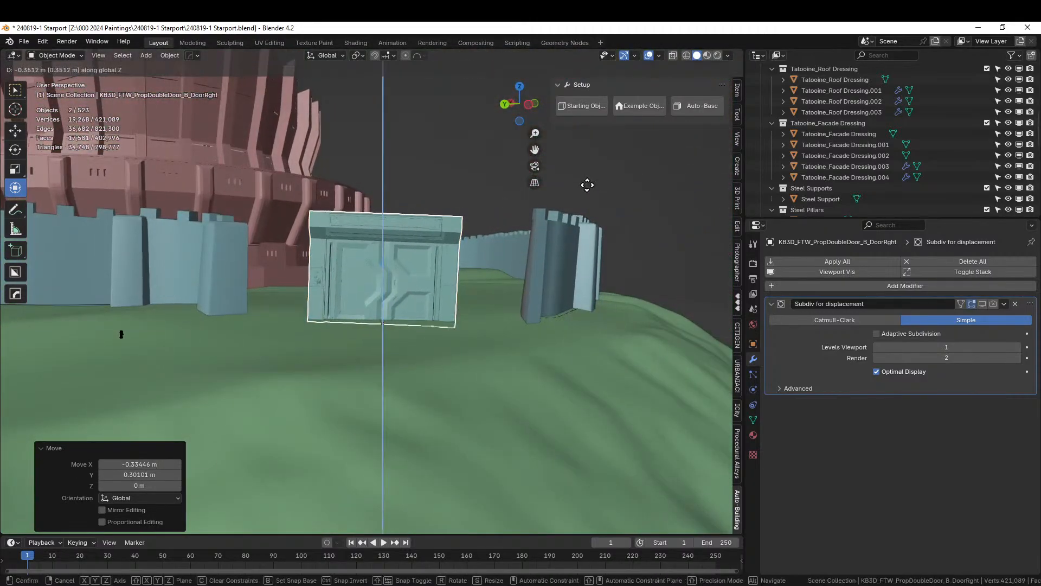
left_click(587, 185)
Extrude the outer side faces of both door pillars along their normals by about 2.69 m towards the wall ends.
middle_click_drag(588, 185, 489, 255)
scroll(434, 245, "up", 4)
key("Tab")
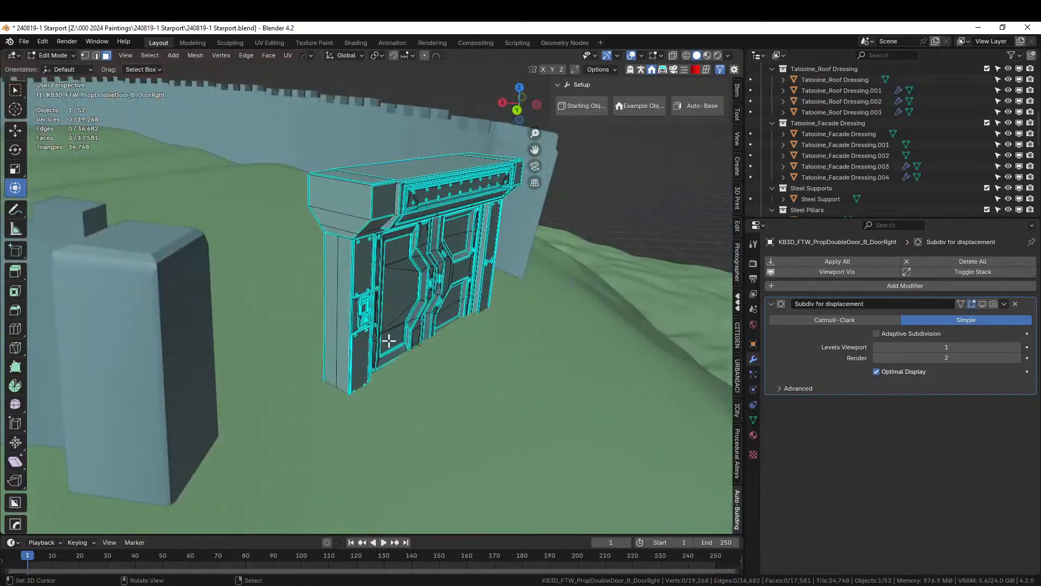
left_click(334, 352)
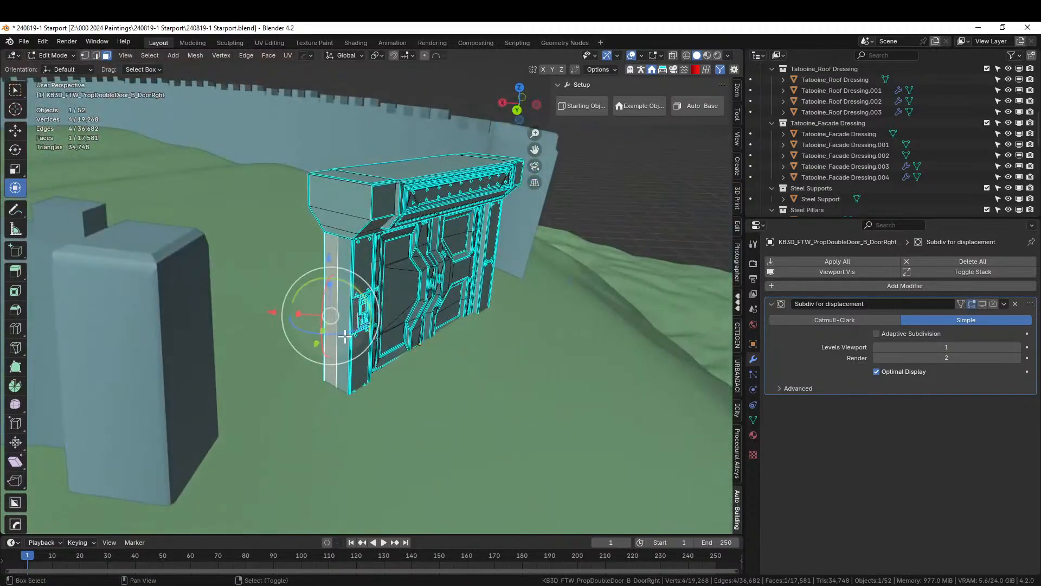
left_click(334, 351, "shift")
middle_click_drag(334, 351, 311, 340)
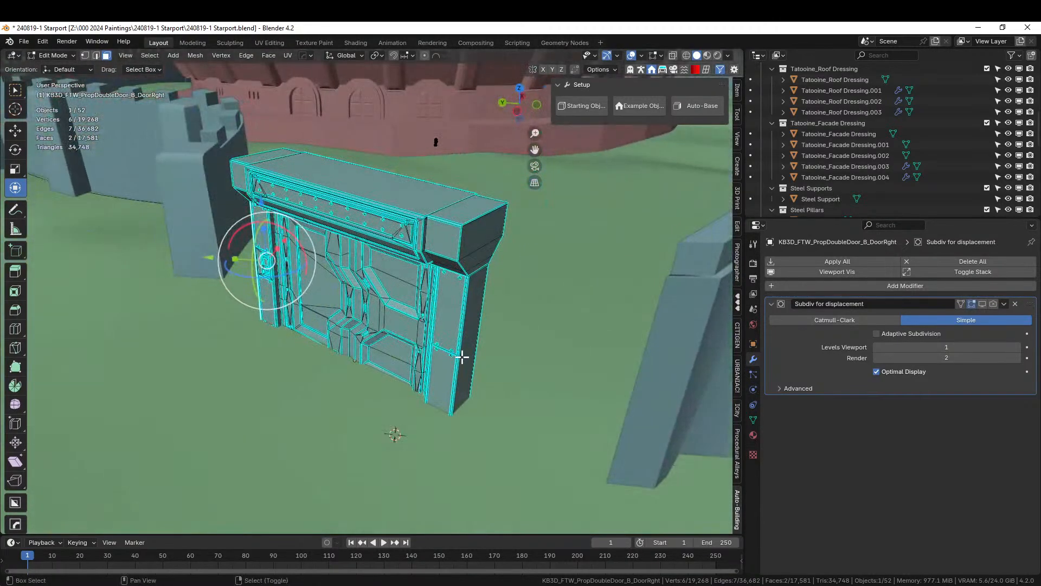
left_click(466, 355, "shift")
key("alt+e")
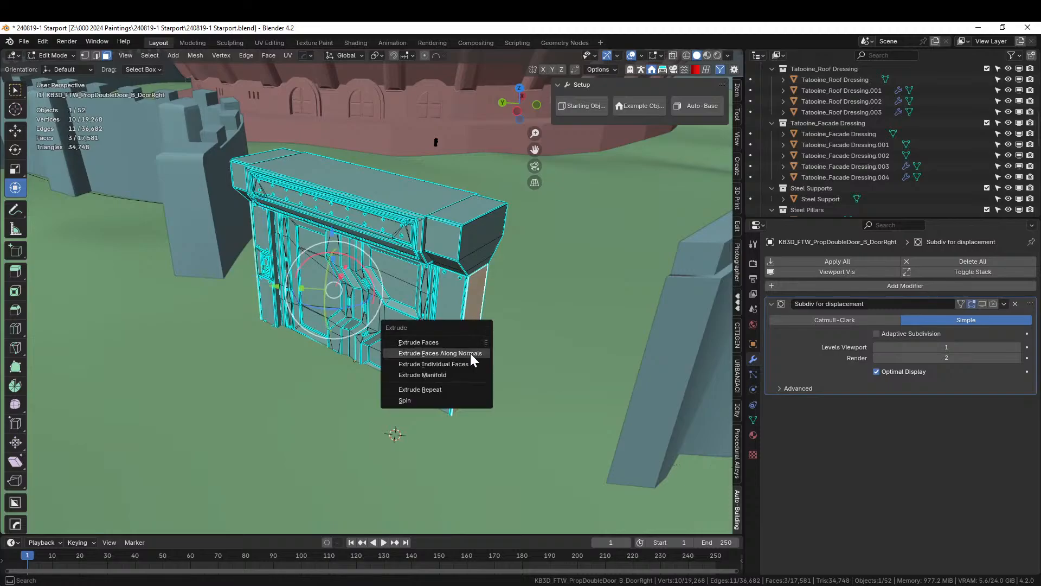
left_click(470, 353)
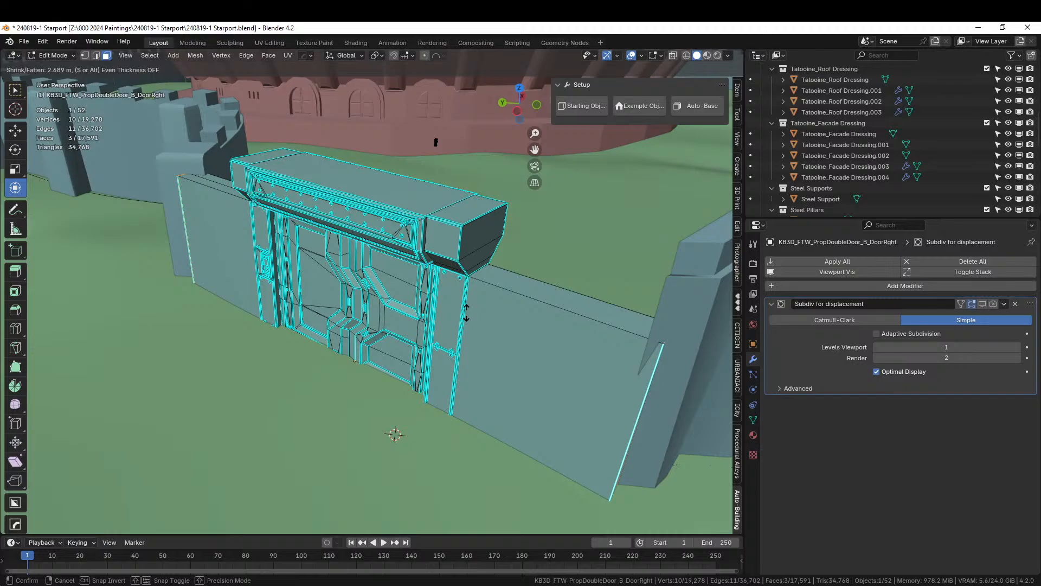
left_click(466, 313)
Return to Object Mode and move the gate about 0.33 m in X and -0.47 m in Y to meet both wall ends.
middle_click_drag(460, 320, 336, 354)
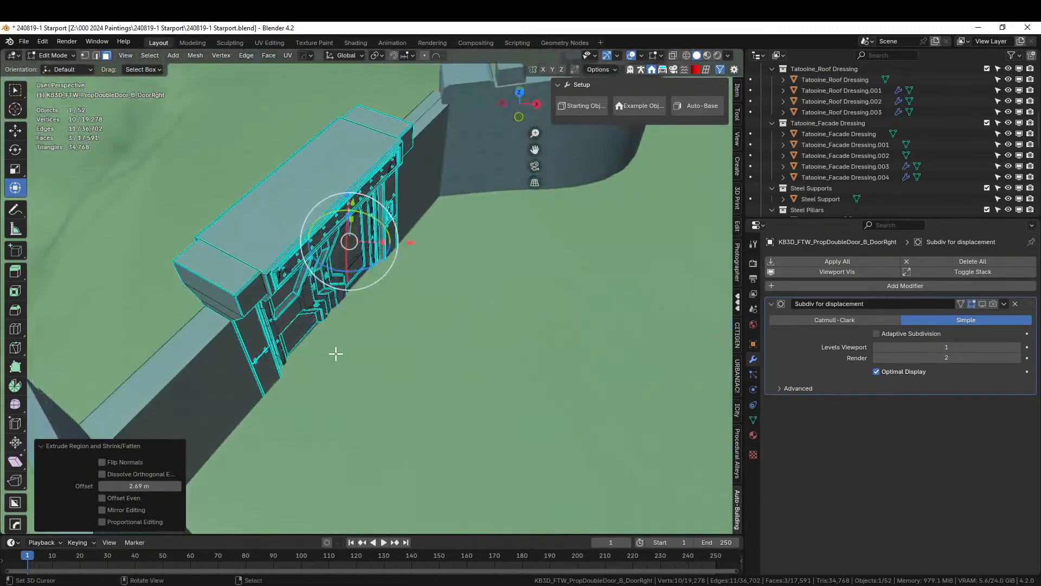
key("Tab")
key("KP_7")
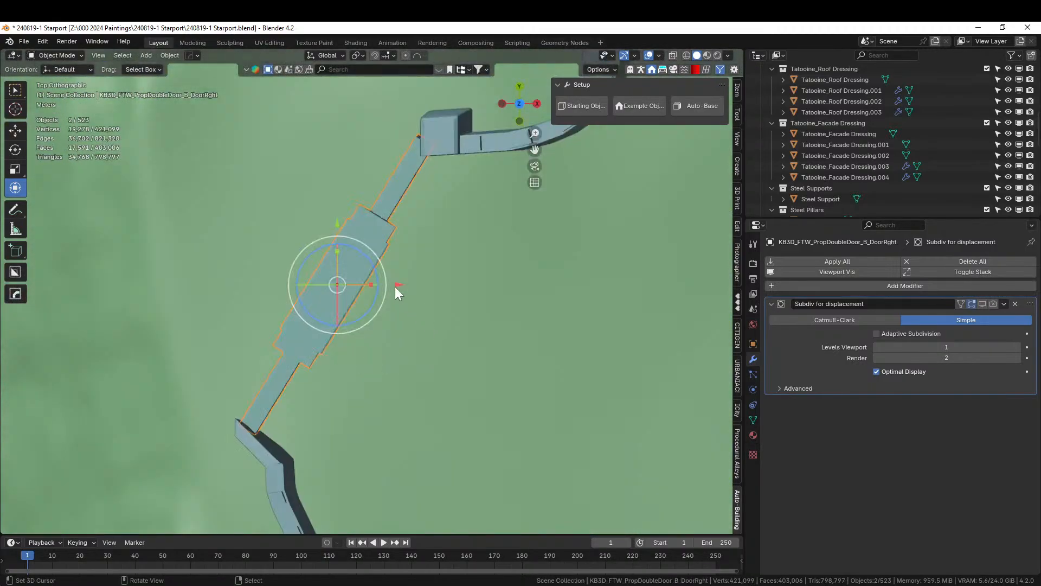
key("g")
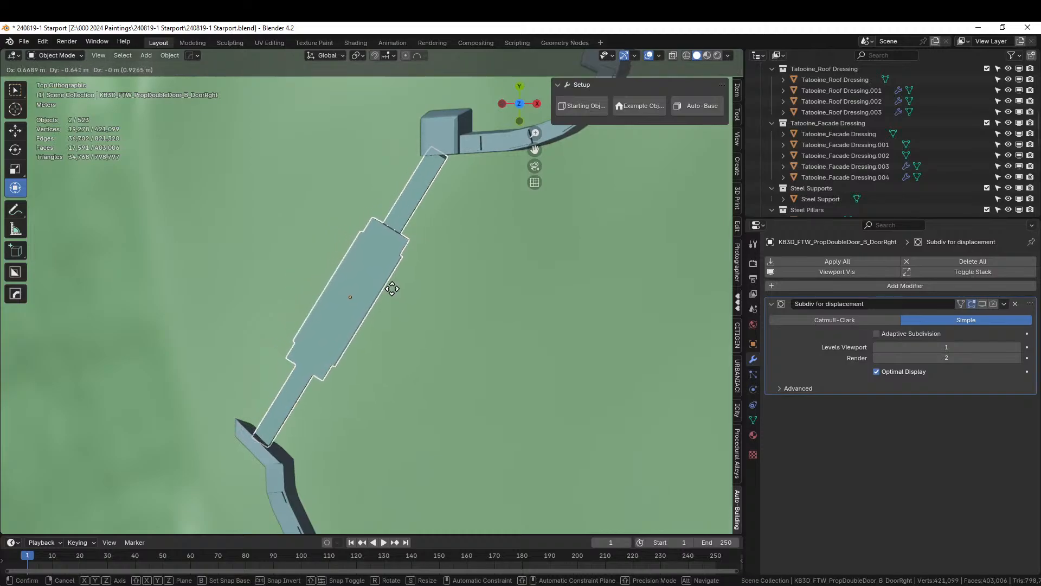
left_click(386, 286)
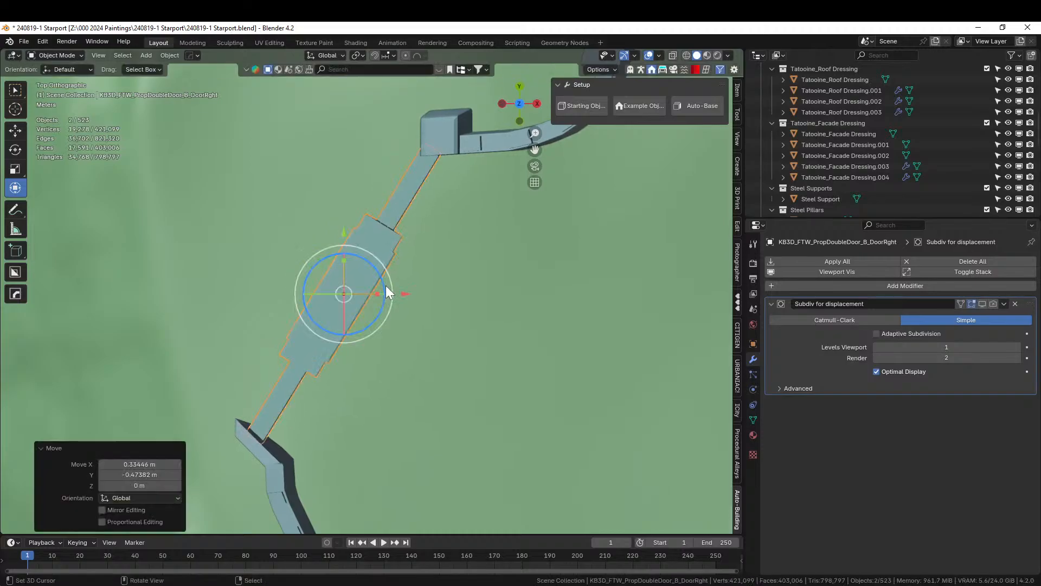
Set the transform orientation to Local for the gate.
middle_click_drag(385, 286, 554, 341)
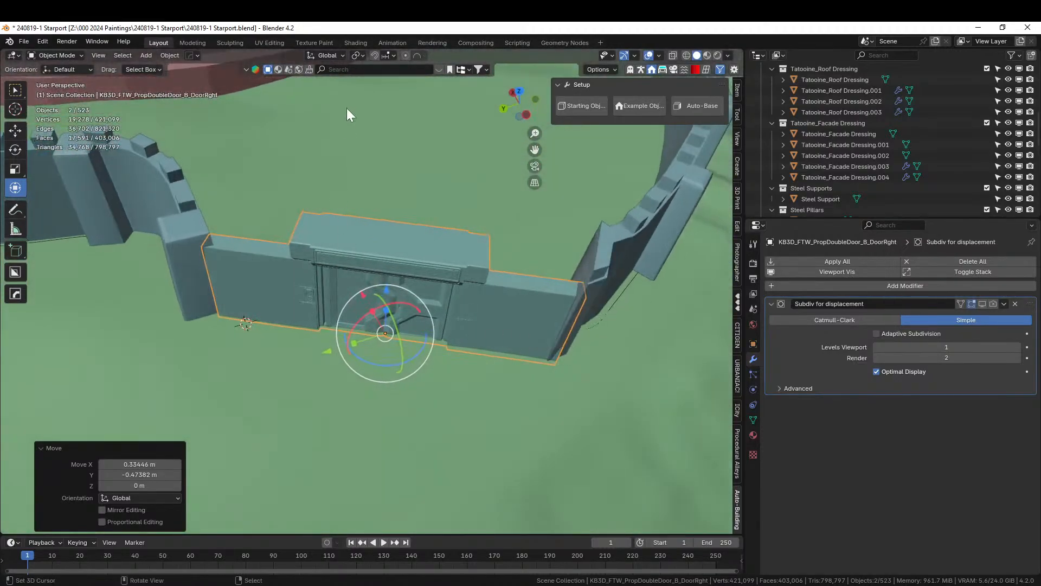
left_click(336, 57)
left_click(317, 99)
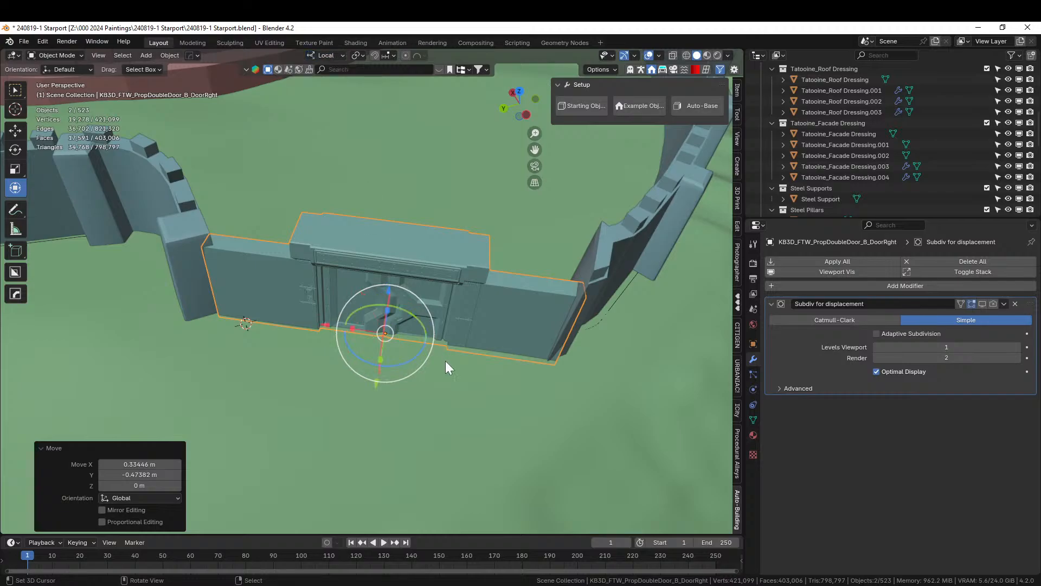
Move the gate about -0.18 m along its local Y axis and 0.15 m along its local X axis.
middle_click_drag(444, 360, 492, 418)
key("g")
key("y")
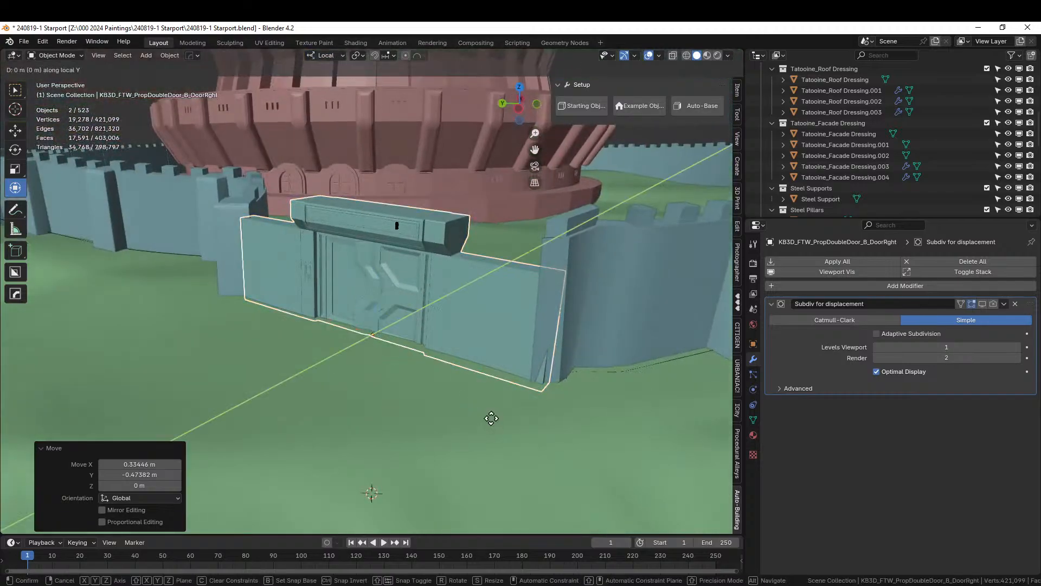
left_click(493, 417)
middle_click_drag(493, 417, 536, 478)
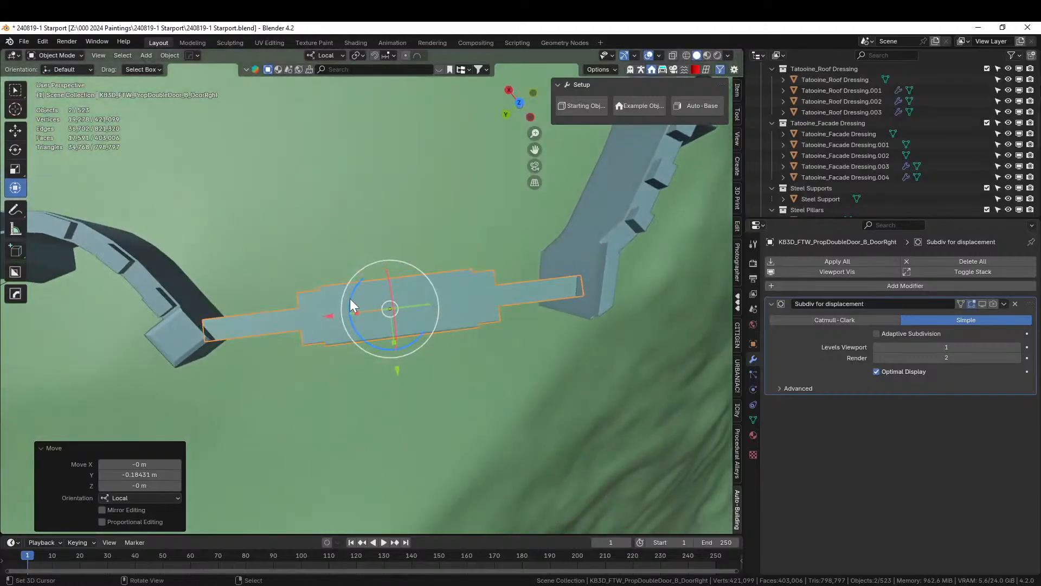
key("g")
key("x")
left_click(325, 315)
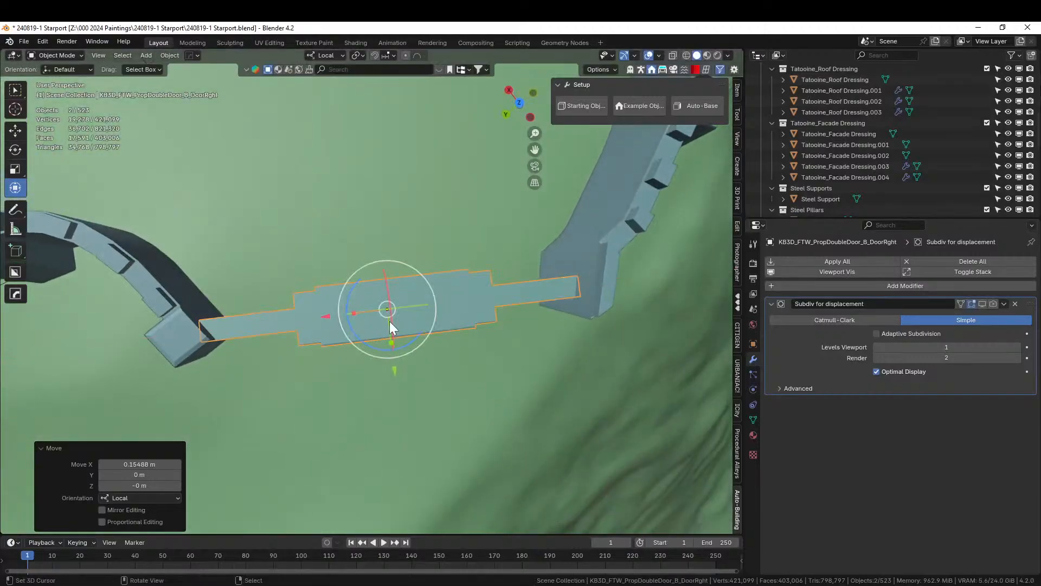
Check how the gate meets both wall ends from several angles, select the perimeter wall and save the file.
middle_click_drag(389, 321, 379, 201)
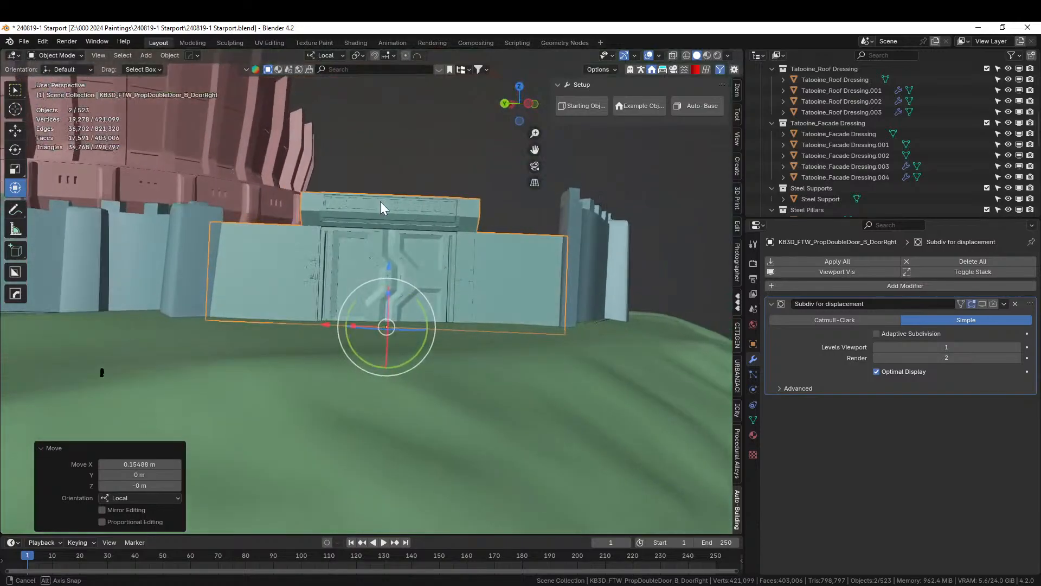
left_click(471, 300)
middle_click_drag(470, 304, 439, 373)
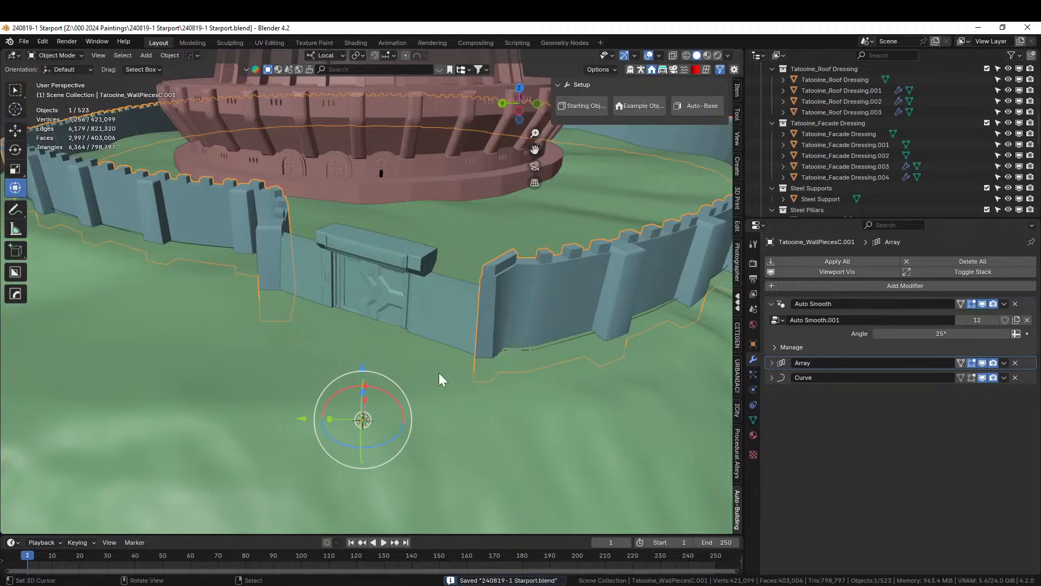
middle_click_drag(438, 373, 503, 286)
Select the gate and, in Edit Mode, select the face loops around both of its extended side walls.
left_click(505, 283)
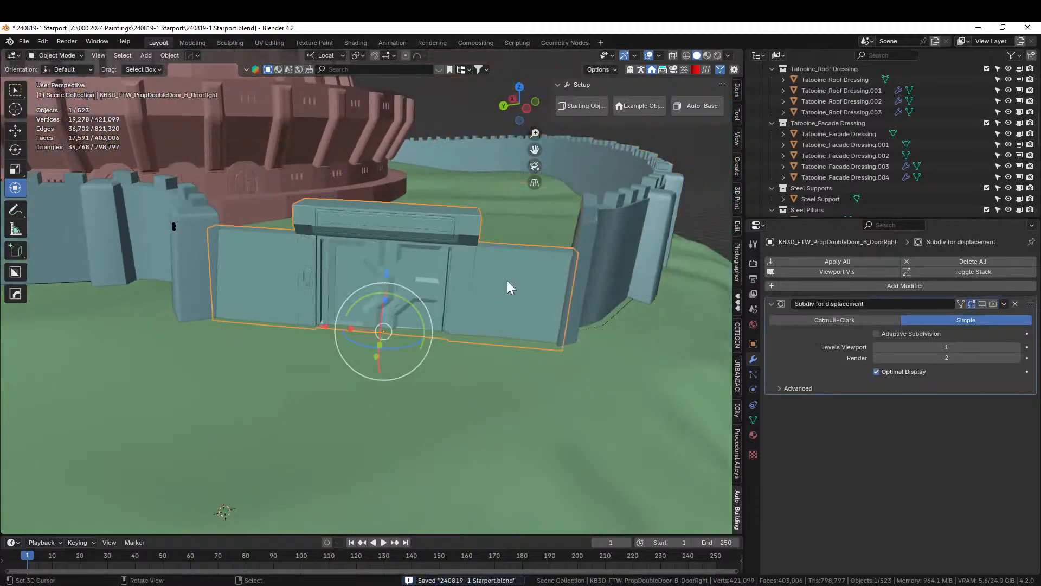
key("Tab")
left_click(272, 272)
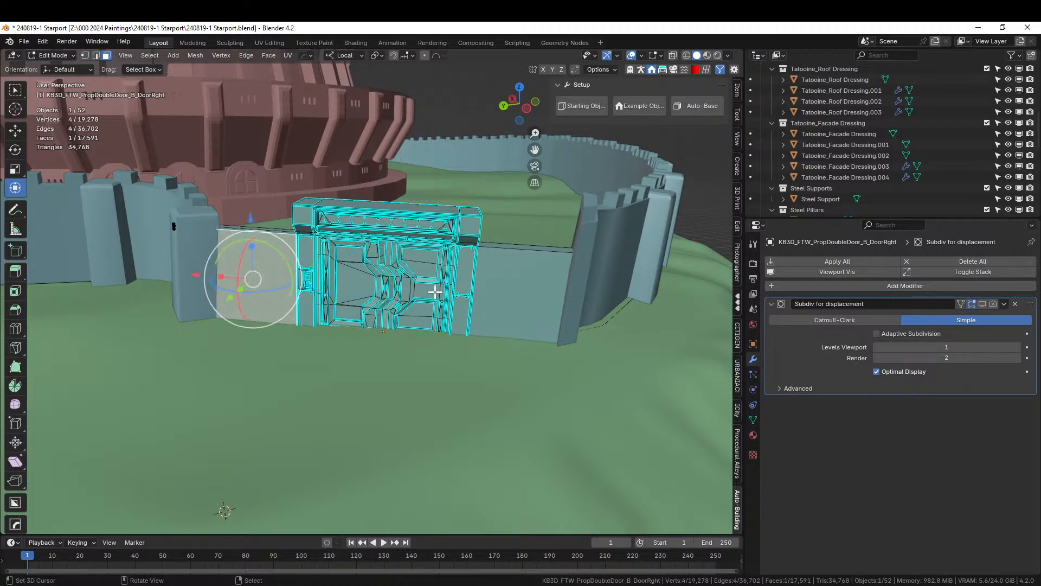
left_click(753, 434)
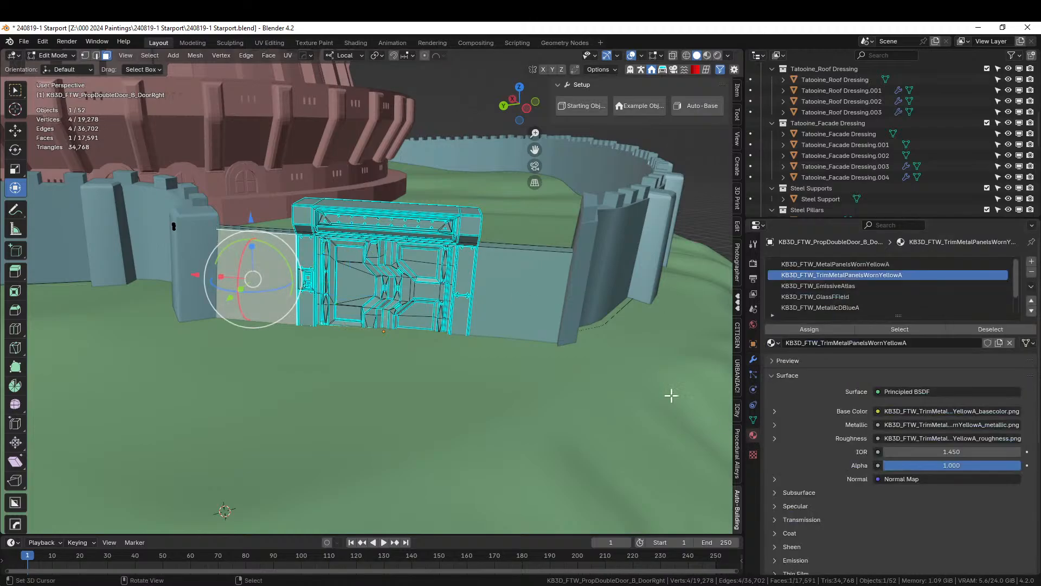
middle_click_drag(390, 282, 274, 285)
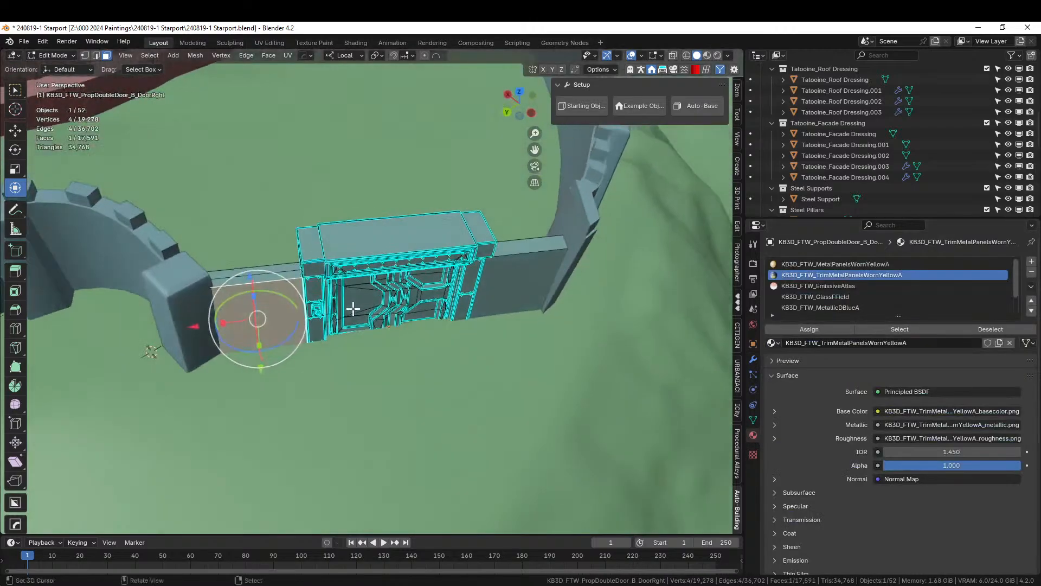
left_click(266, 281, "alt")
left_click(548, 274, "alt+shift")
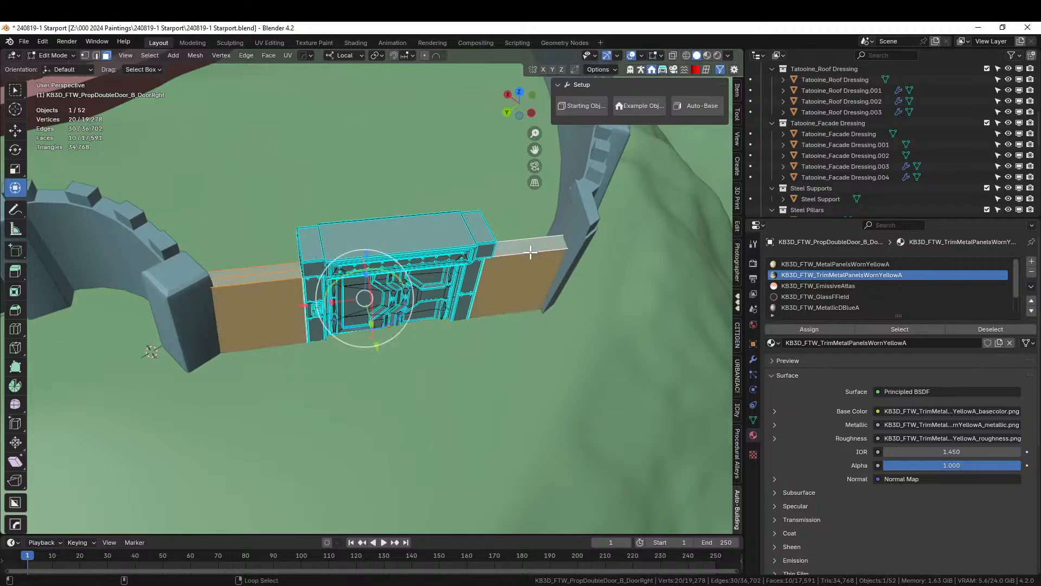
Add a new material slot with rflow_hard_UV_with_Water_Damage and assign it to the selected side wall faces.
left_click(1032, 261)
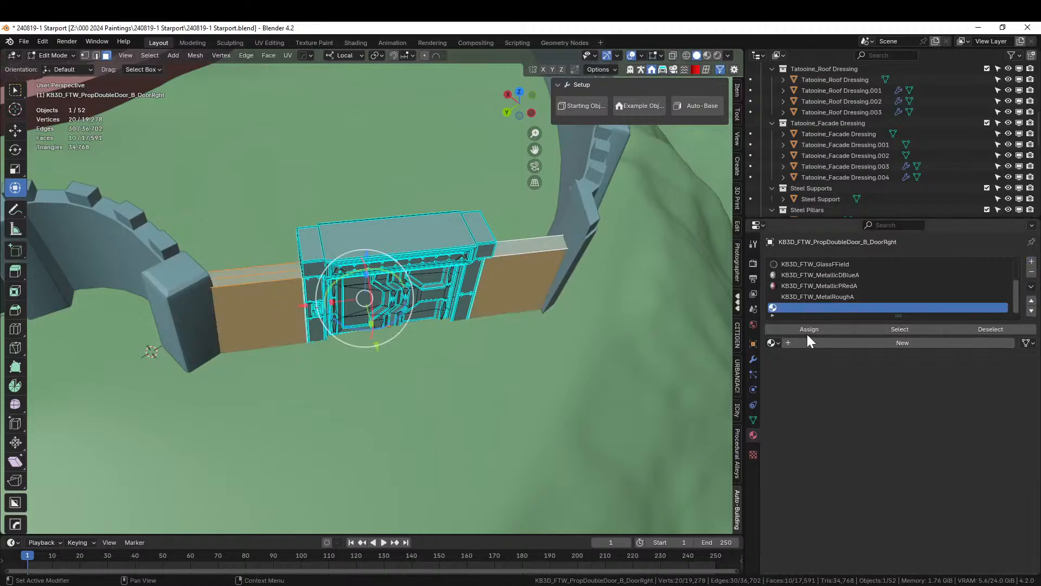
left_click(773, 343)
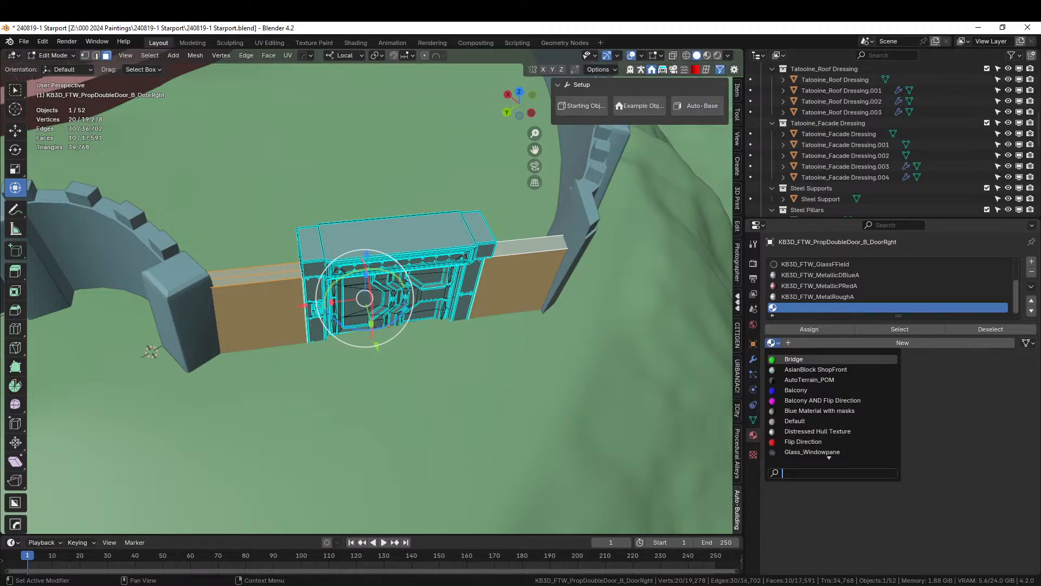
type("rflow")
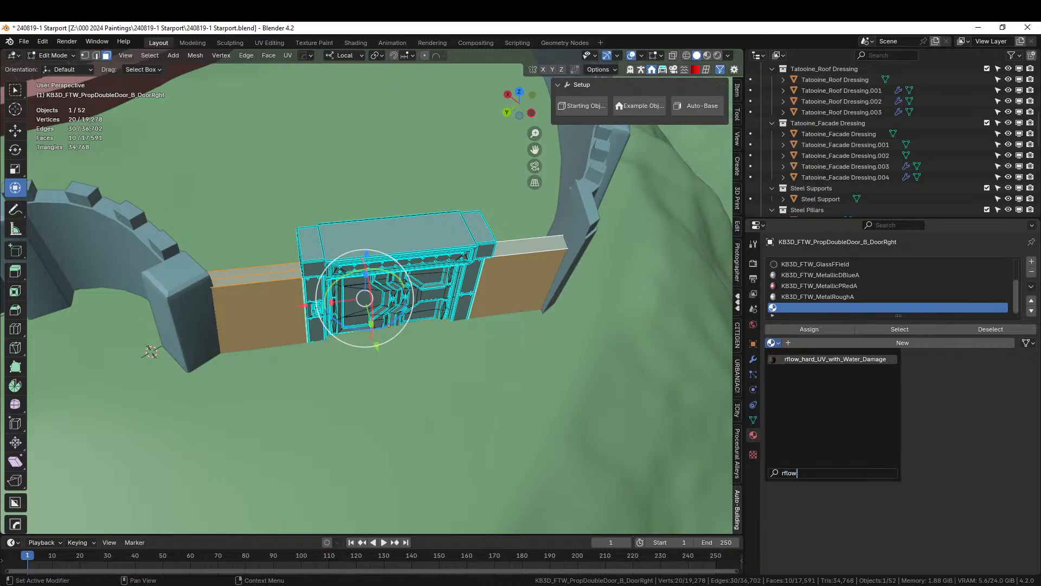
left_click(816, 358)
Unwrap the side wall faces with Cube Projection, return to Object Mode and switch the viewport to Rendered shading.
key("u")
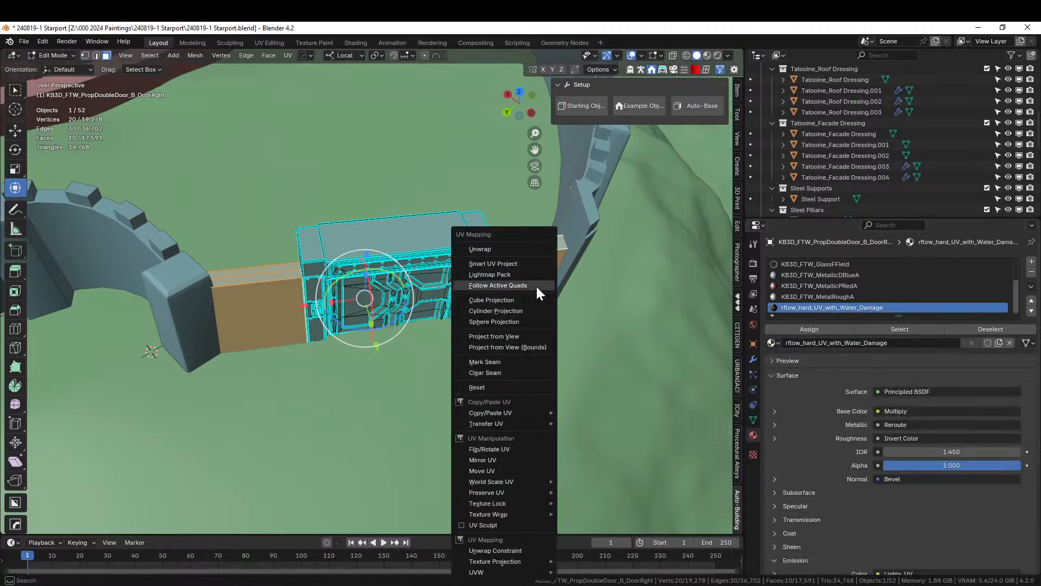
left_click(512, 298)
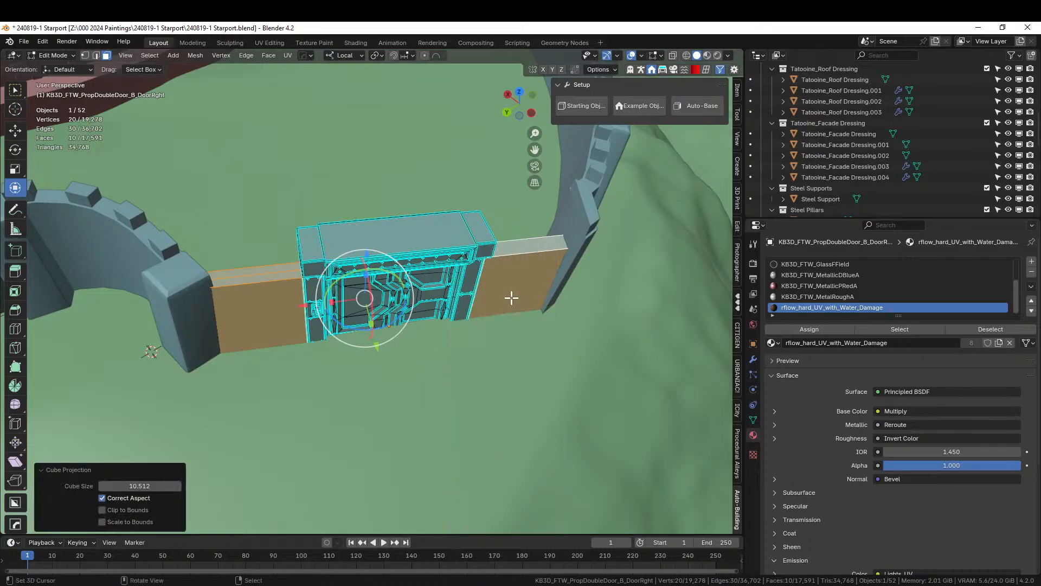
key("Tab")
middle_click_drag(512, 297, 492, 269)
key("z")
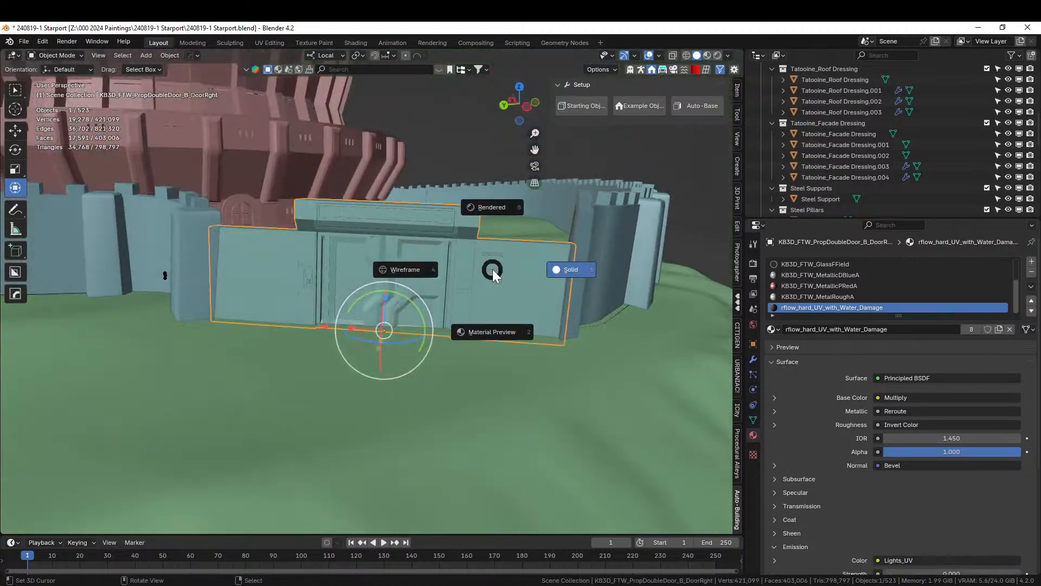
key("8")
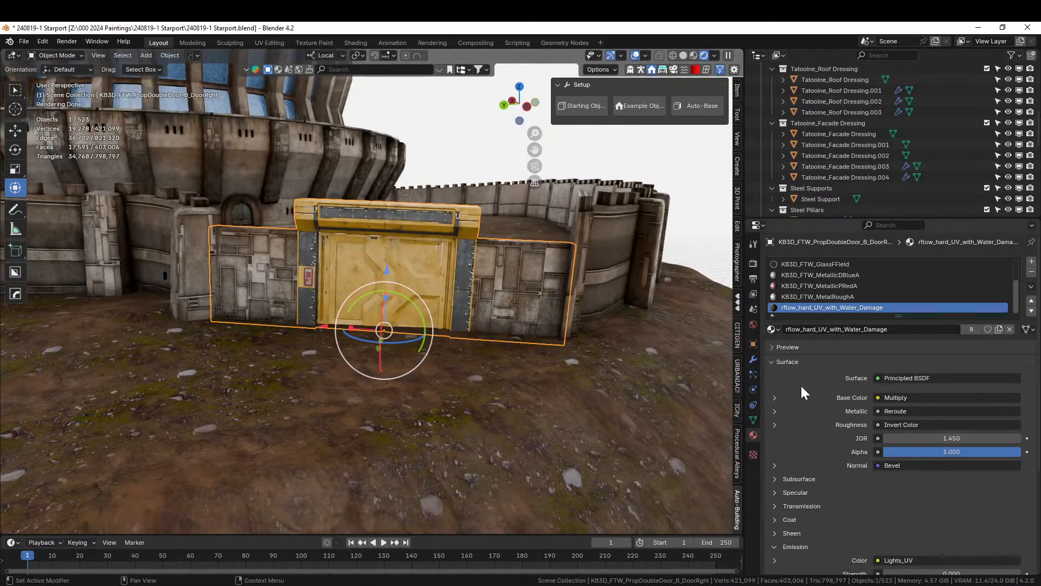
Add a Geometry Nodes modifier to the gate using the Blenderesse_WaterStreaksGenerator(mask) node group.
left_click(752, 360)
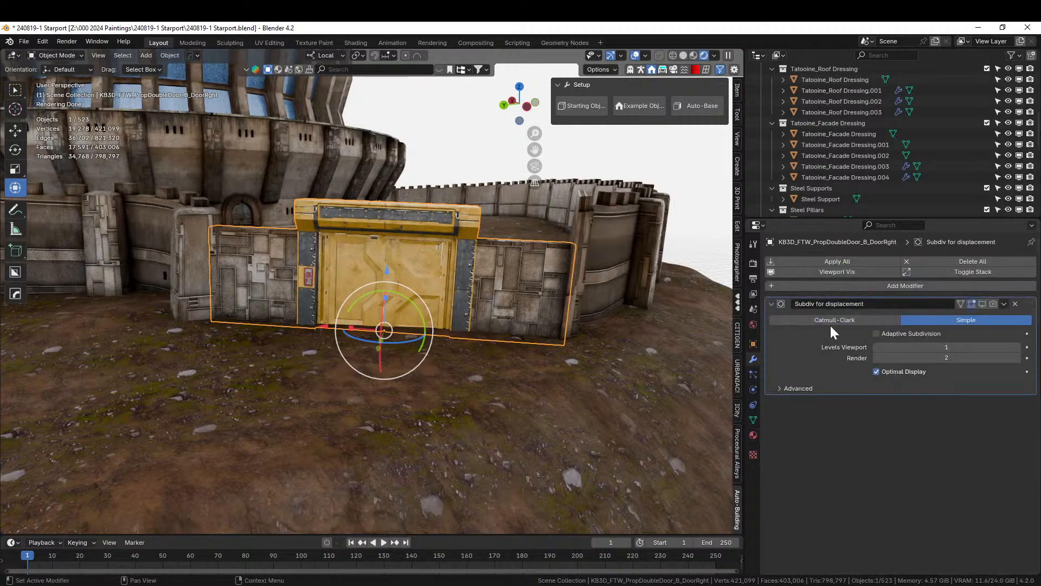
left_click(879, 285)
mouse_move(879, 285)
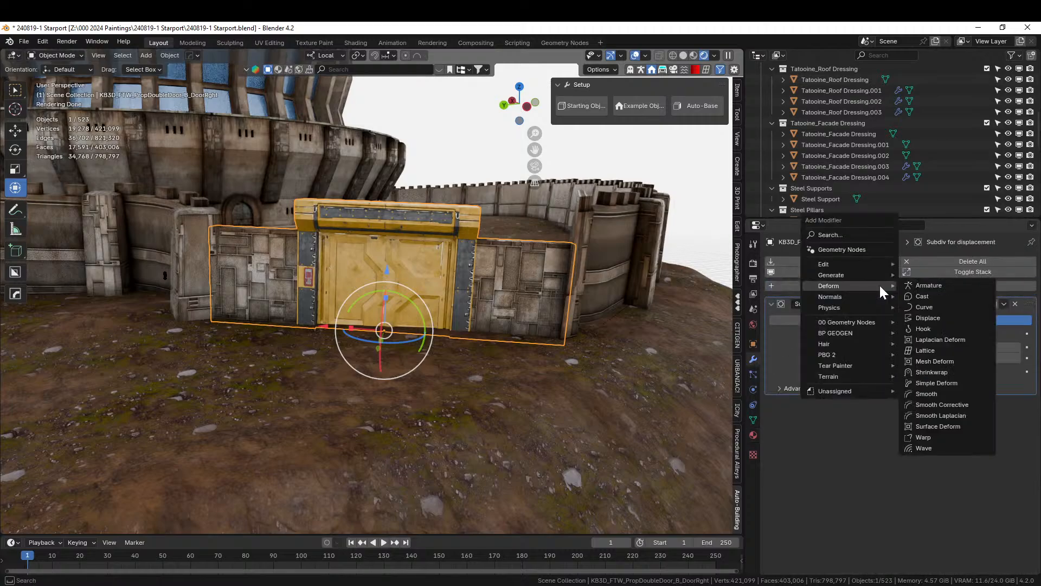
left_click(841, 246)
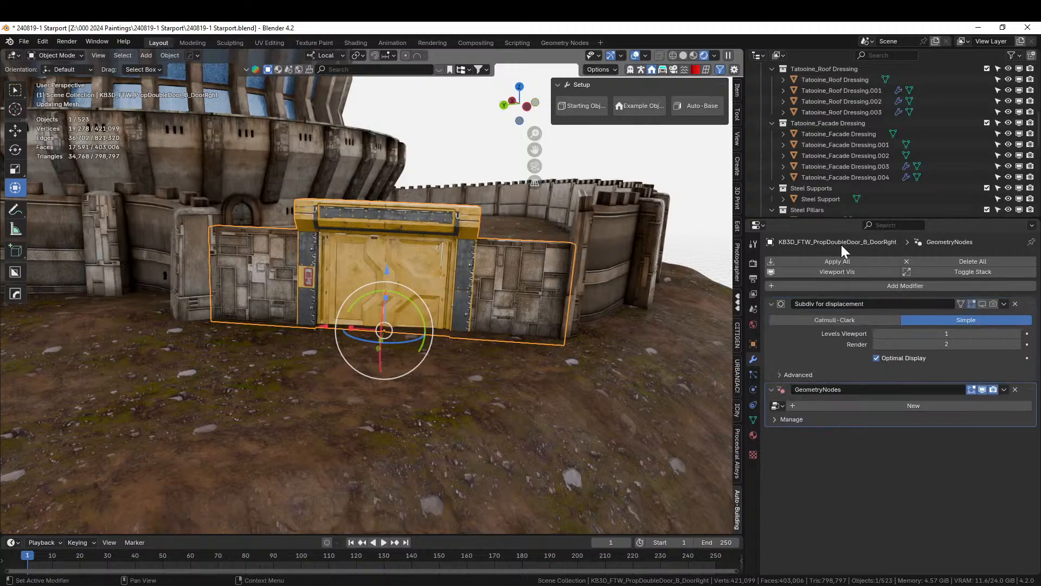
left_click(776, 406)
type("blen")
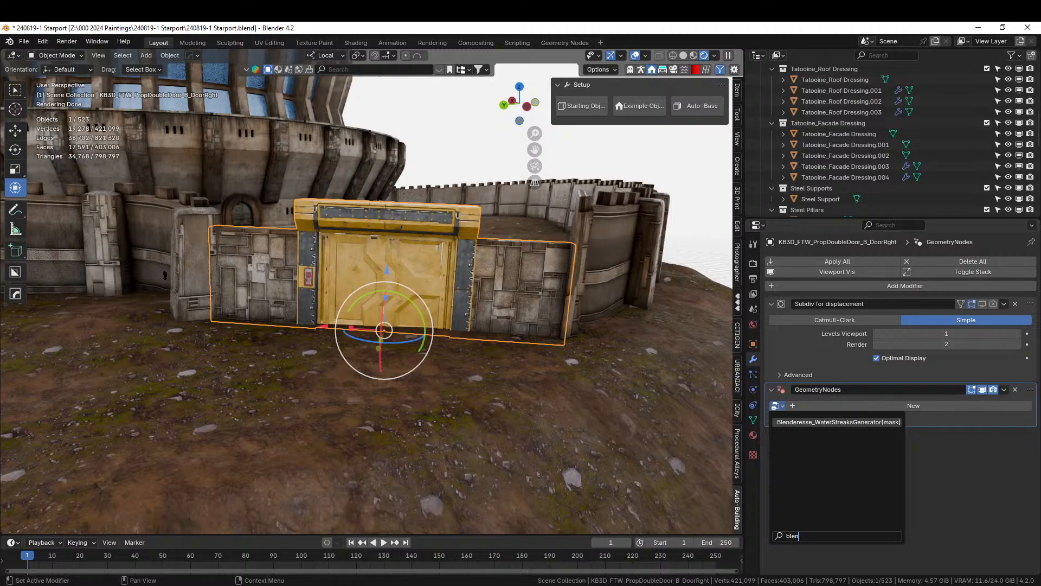
key("Return")
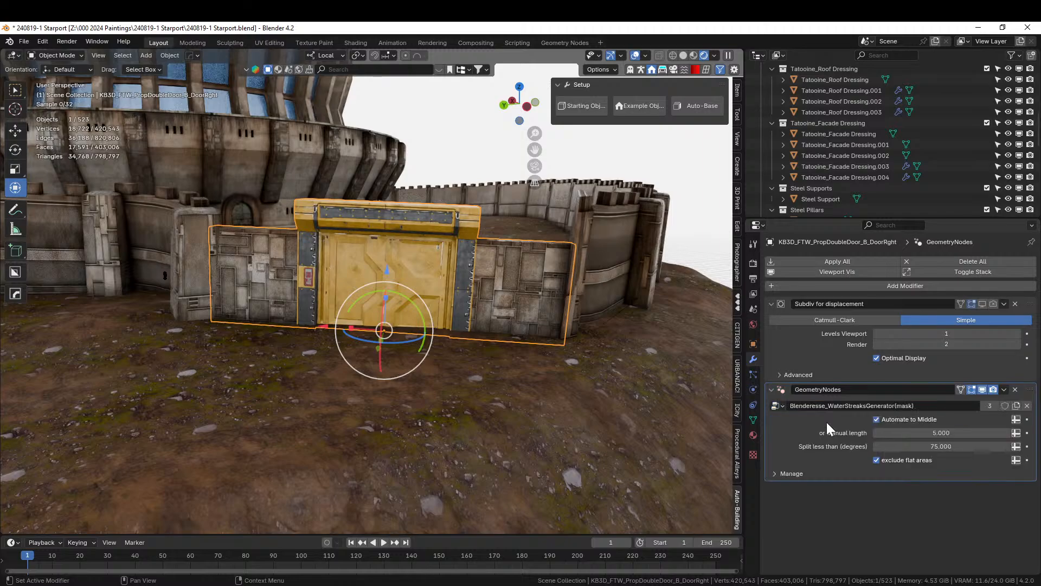
Select the perimeter wall and reorder its modifiers so Auto Smooth comes after Array and Curve.
left_click(419, 366)
middle_click_drag(420, 369, 98, 414)
middle_click_drag(337, 386, 360, 385)
left_click(153, 309)
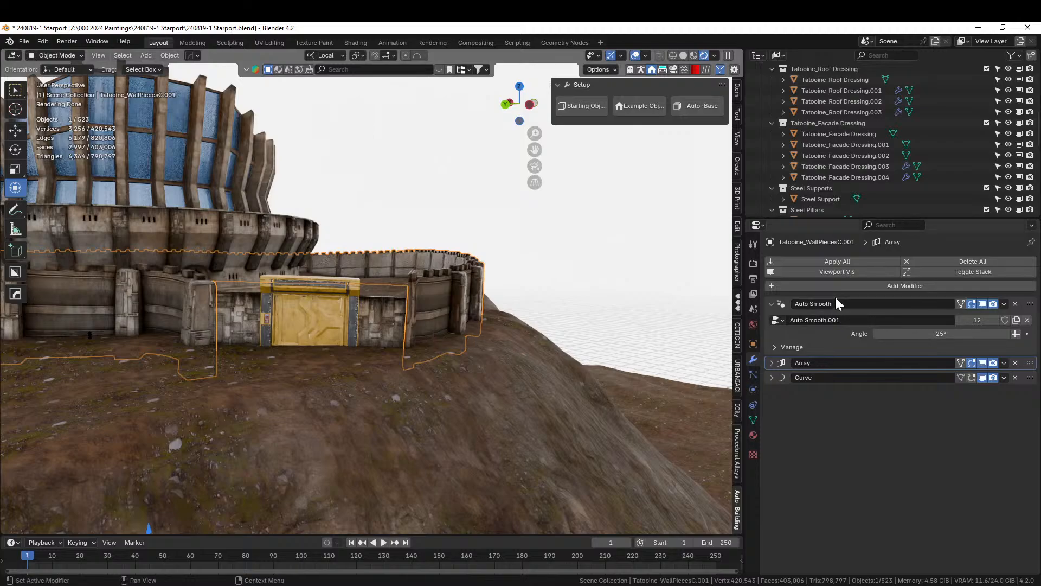
left_click(1026, 378)
left_click(1029, 363)
left_click_drag(1030, 304, 1031, 383)
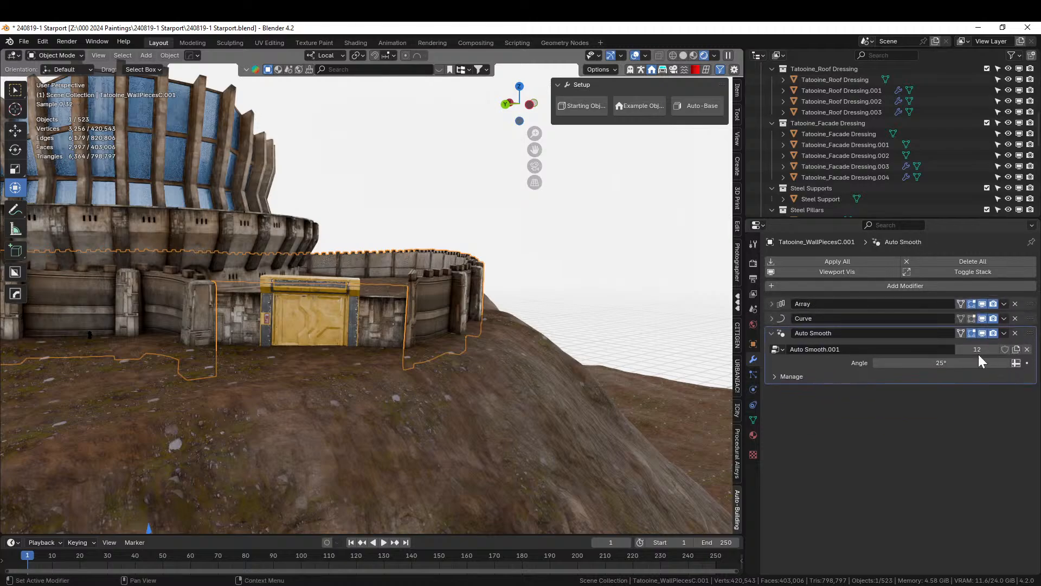
Add a Geometry Nodes modifier to the perimeter wall using the Blenderesse_WaterStreaksGenerator(mask) node group.
left_click(863, 286)
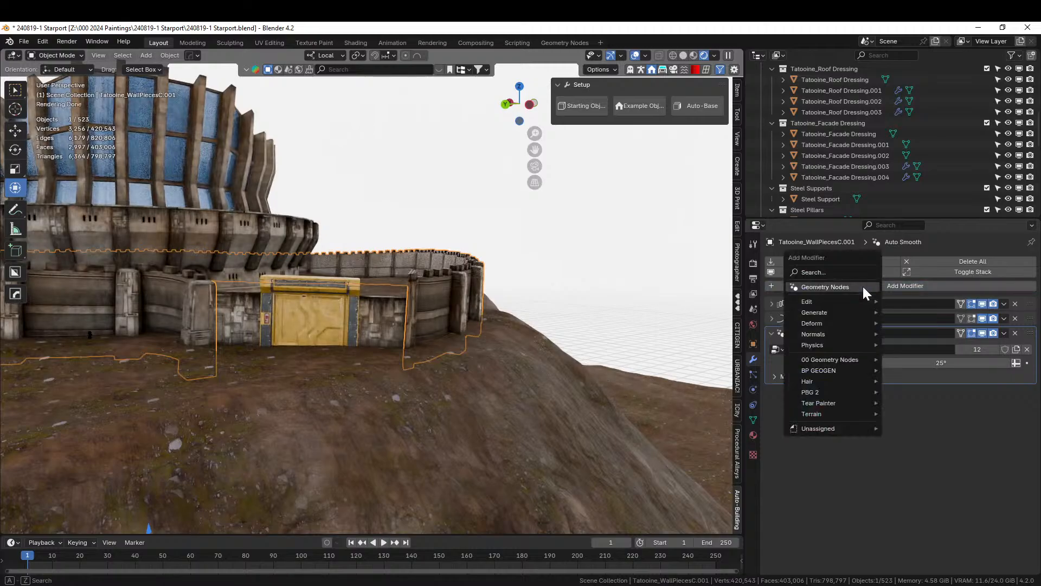
left_click(827, 286)
left_click(777, 409)
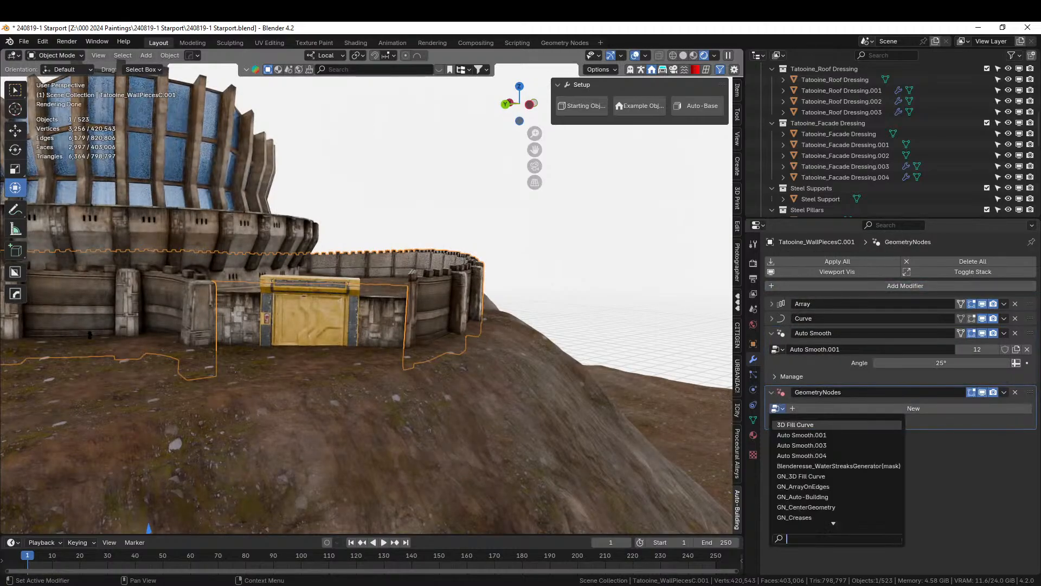
left_click(838, 466)
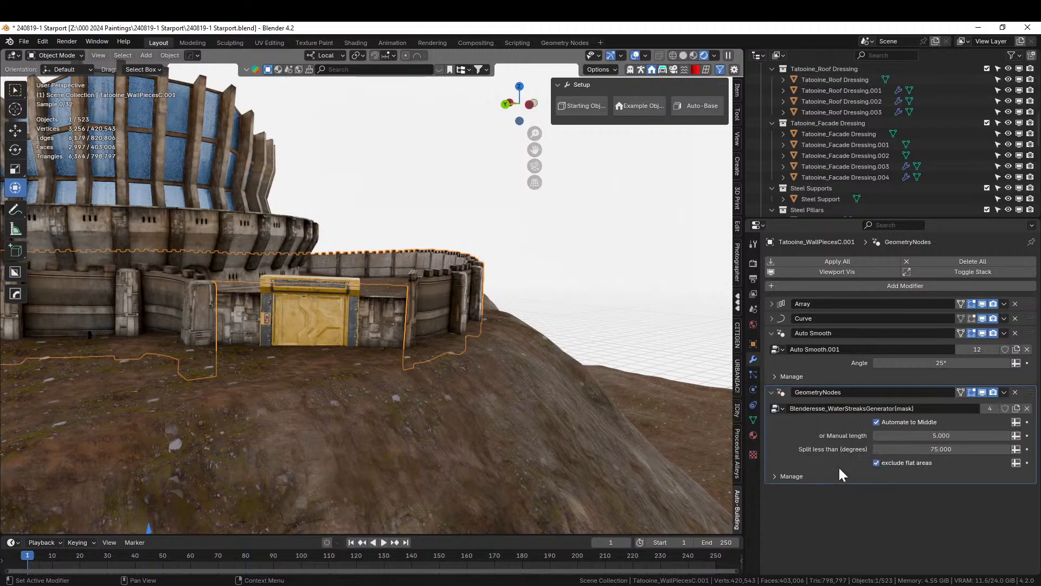
Clear the selection, view the whole starport and save the file.
middle_click_drag(522, 352, 501, 341)
right_click(584, 237)
scroll(512, 244, "down", 2)
scroll(573, 284, "down", 2)
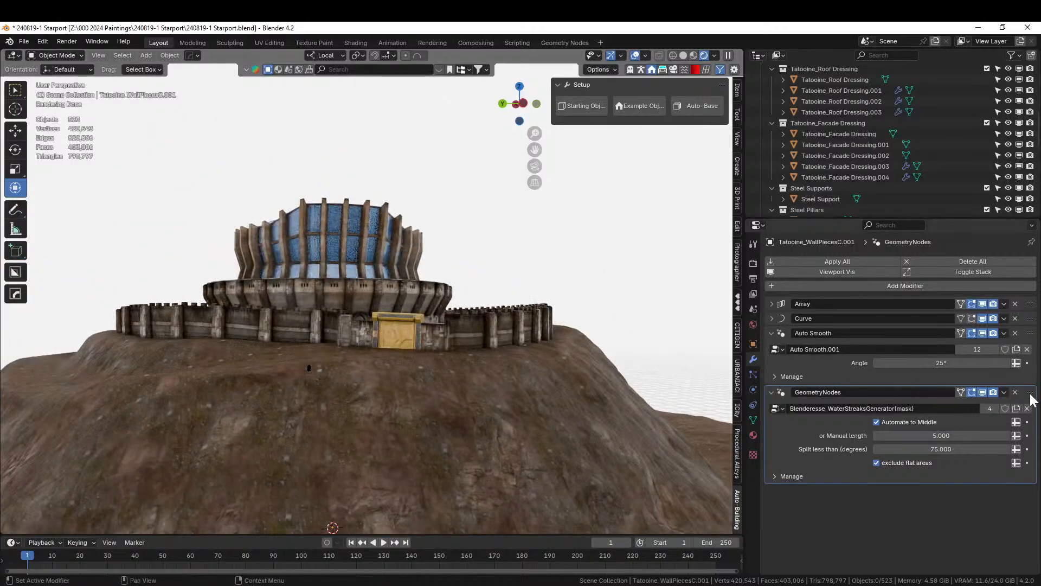
key("ctrl+s")
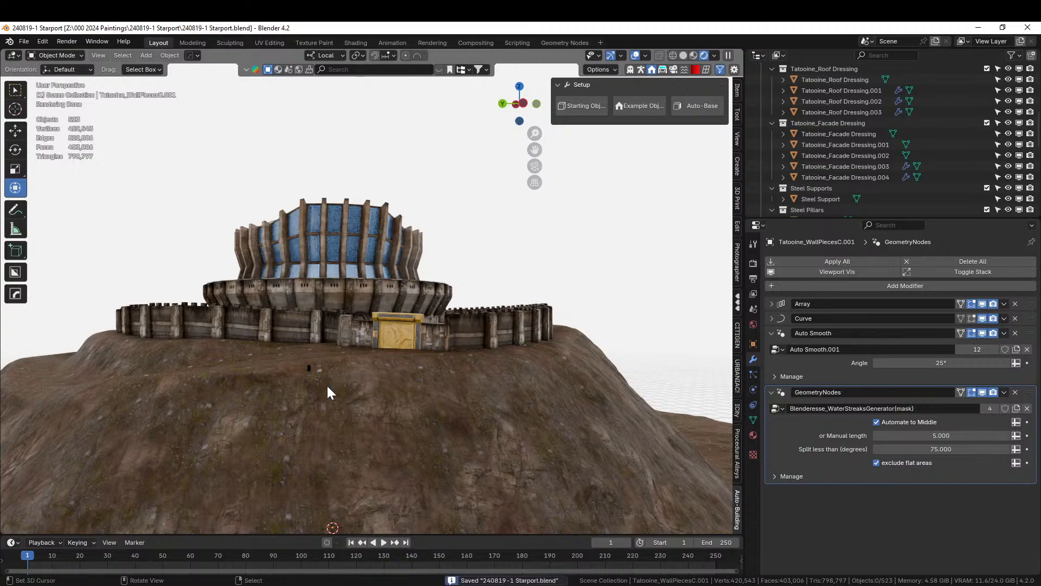
Select the gate and open its rflow_hard_UV_with_Water_Damage material nodes in the Shading workspace.
scroll(326, 384, "up", 6)
middle_click_drag(327, 386, 366, 418)
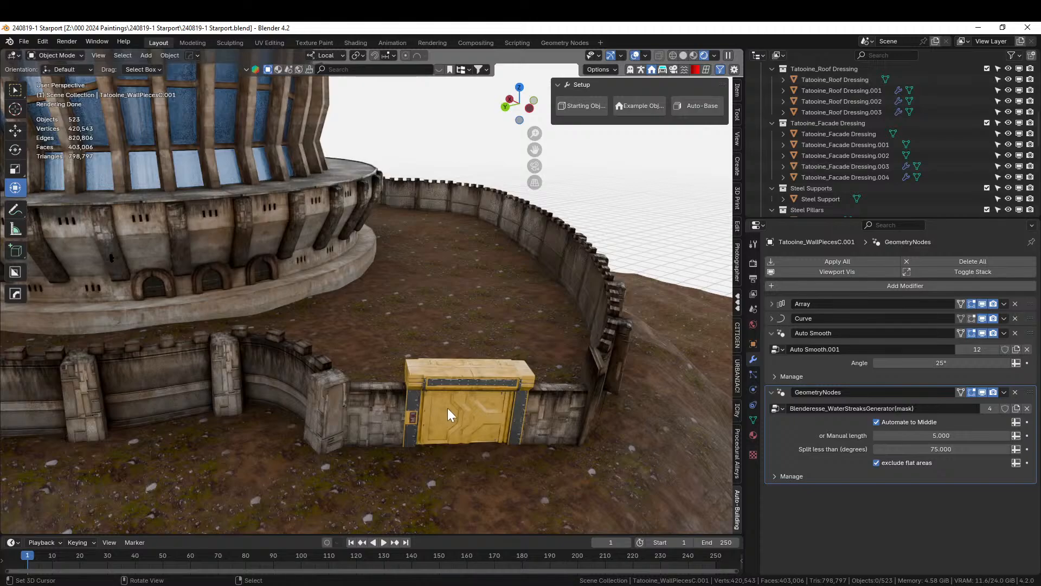
scroll(448, 409, "up", 2)
middle_click_drag(443, 451, 413, 441)
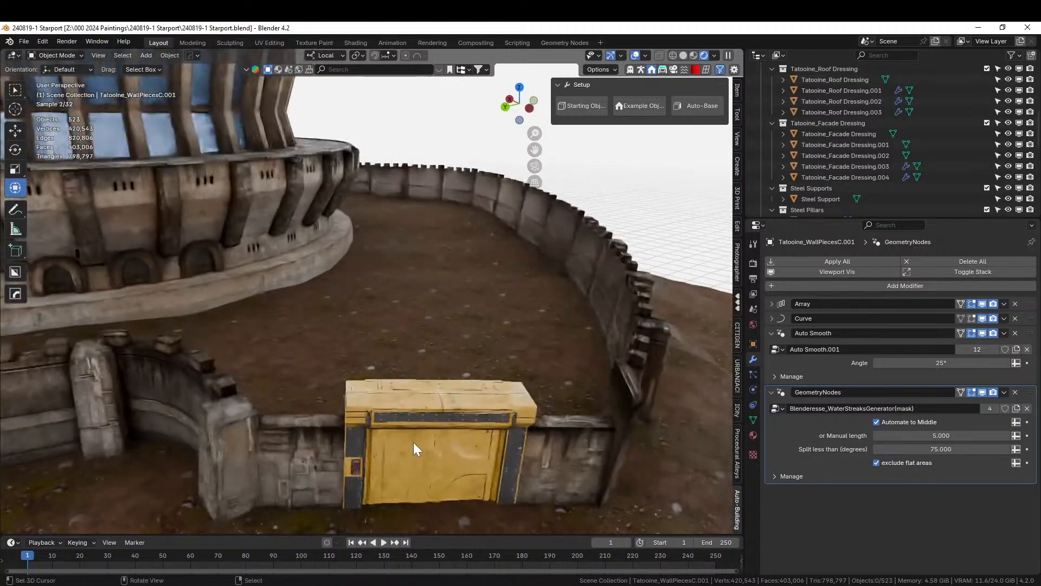
left_click(312, 425)
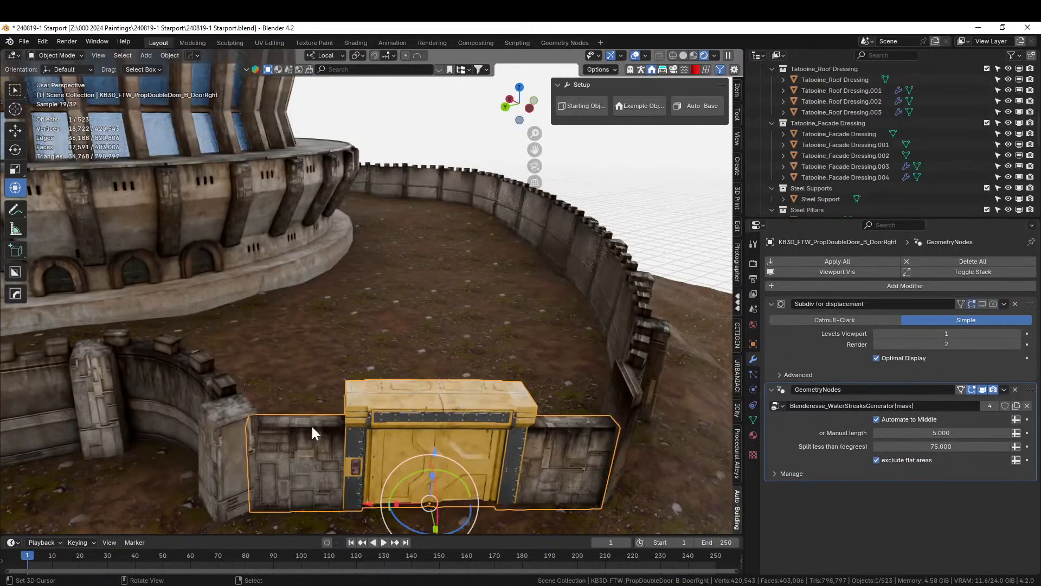
left_click(353, 43)
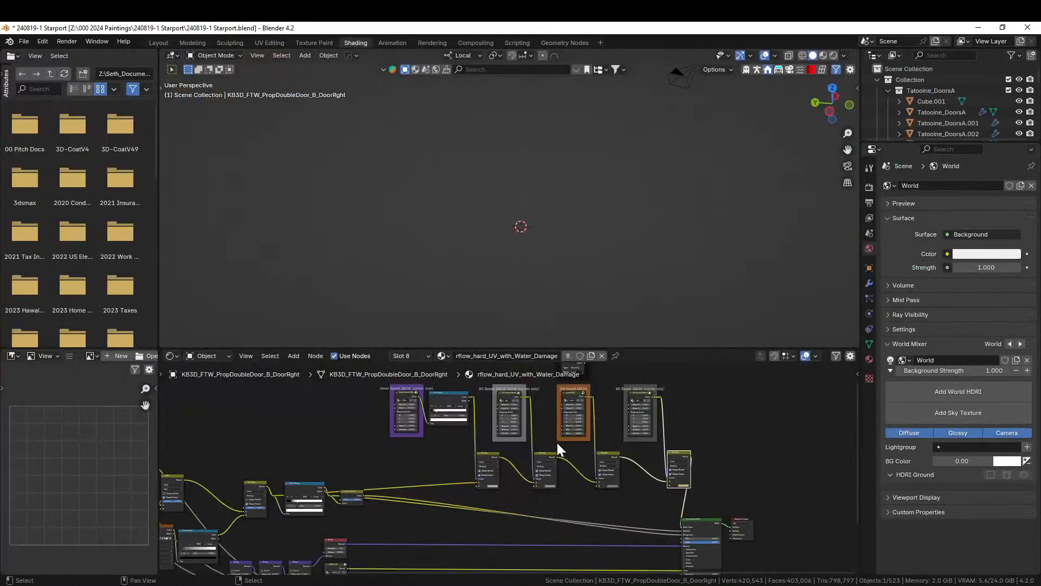
Copy the weathering node groups with their colour ramp and mix nodes from the rflow_hard_UV_with_Water_Damage material, and check the gate's material slots.
scroll(558, 482, "down", 3)
left_click_drag(383, 407, 634, 510)
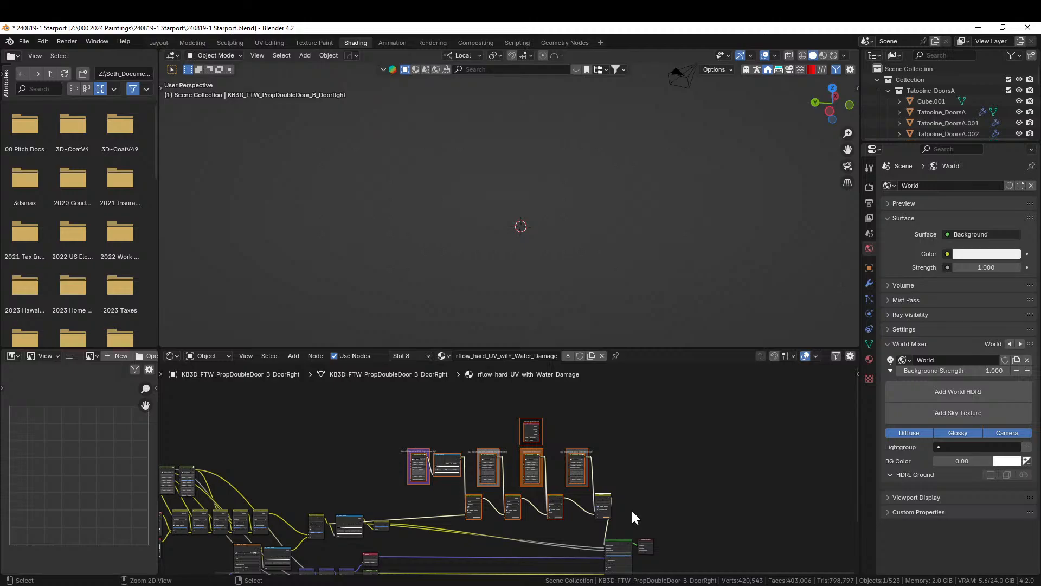
left_click(429, 353)
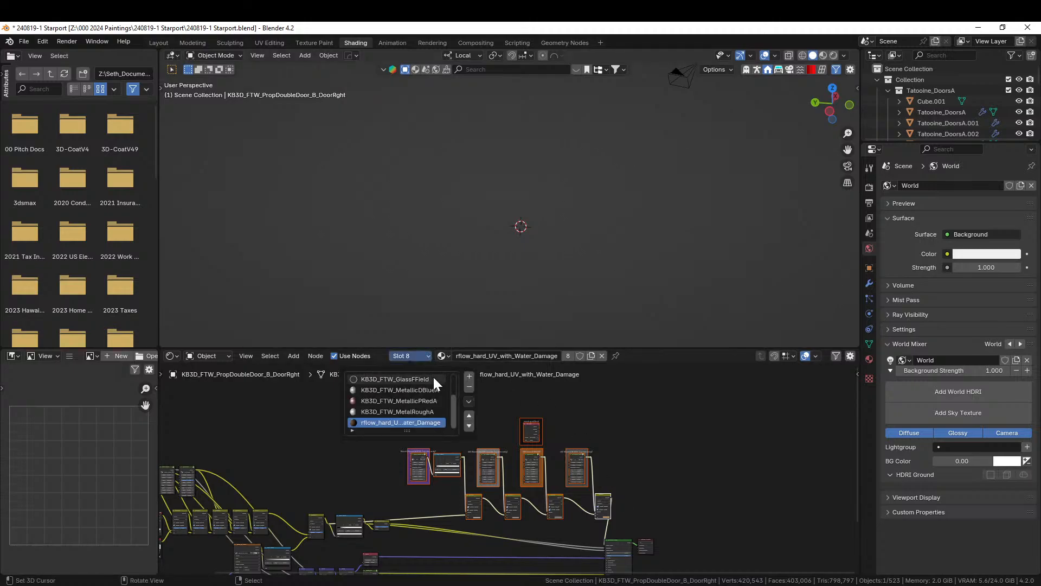
scroll(434, 379, "up", 1)
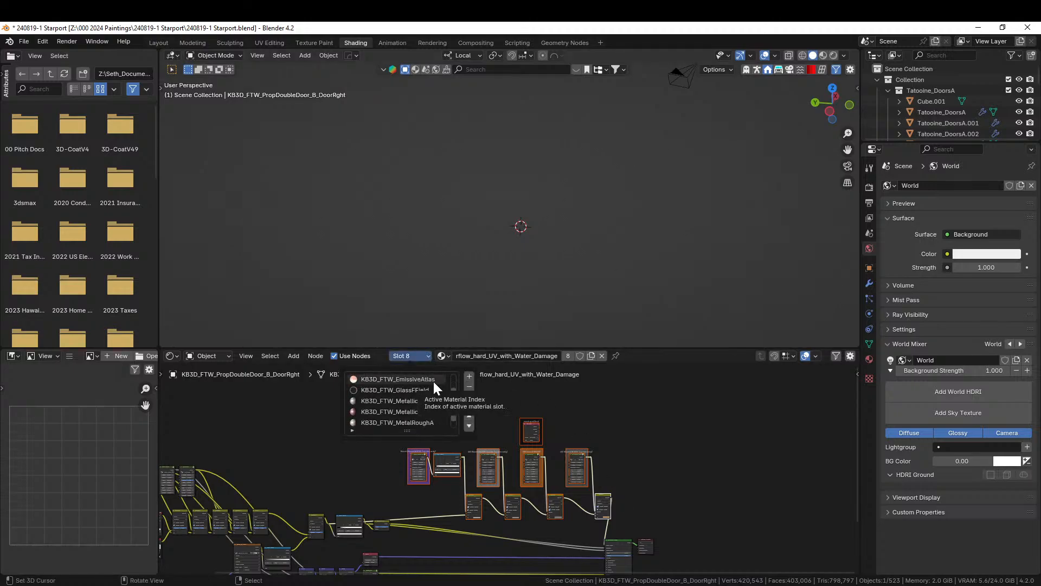
scroll(433, 382, "down", 1)
scroll(434, 417, "up", 1)
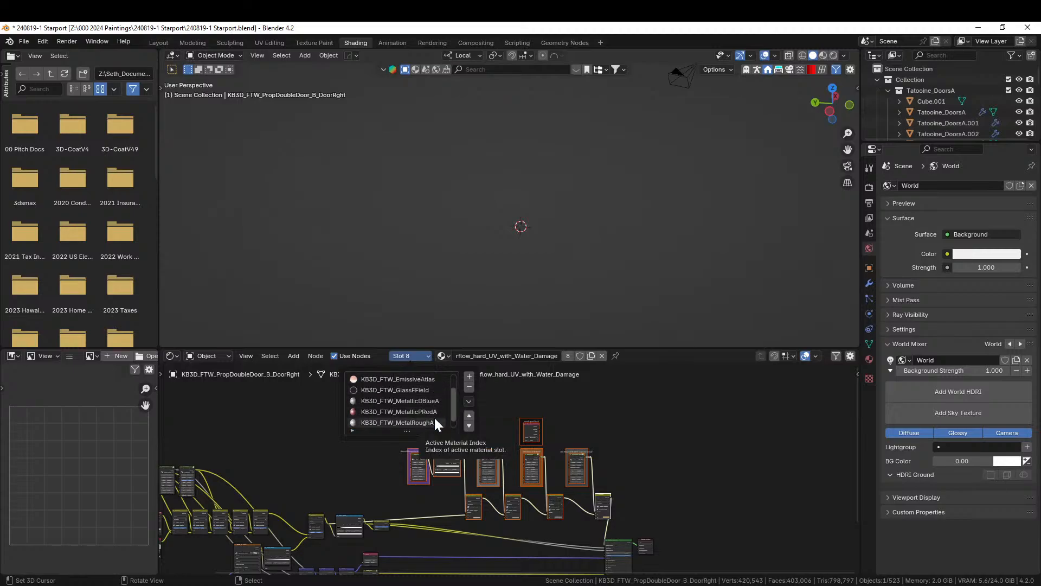
Bring up KB3D_FTW_TrimMetalPanelsWornYellowA from the gate's top face and move its shader and output nodes well away from the textures.
key("KP_Decimal")
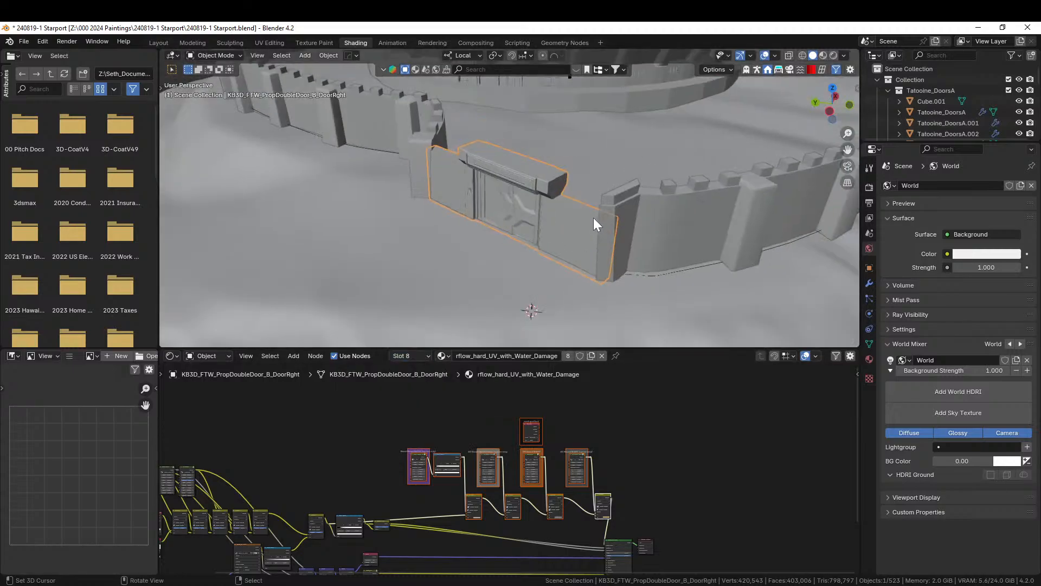
key("Tab")
left_click(520, 161)
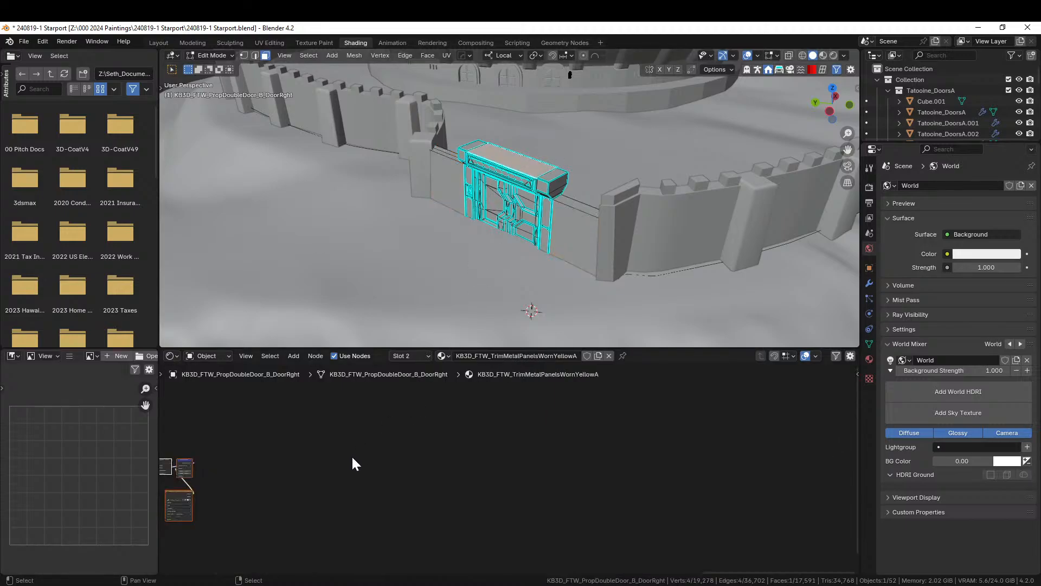
scroll(355, 464, "up", 2)
middle_click_drag(407, 453, 559, 470)
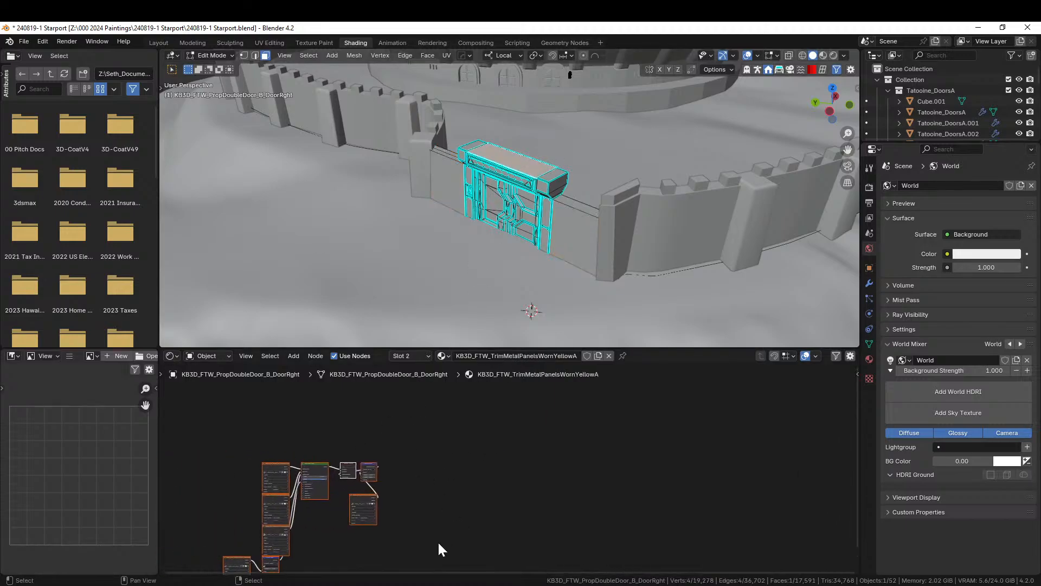
left_click_drag(431, 542, 638, 475)
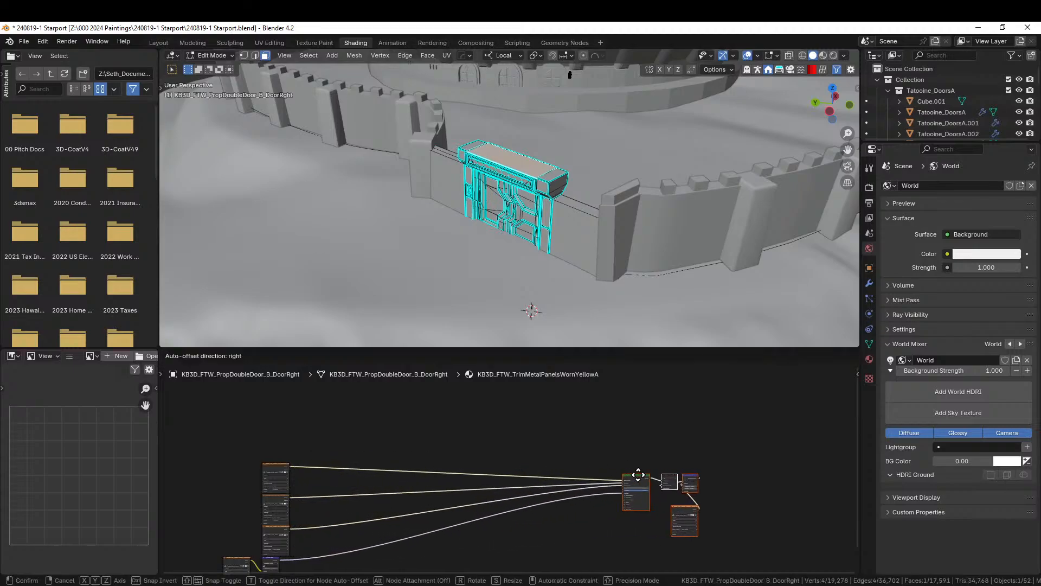
left_click(638, 475)
Paste the weathering nodes into the trim material and wire their mix chain between the colour texture and the shader's Base Color.
key("ctrl+z")
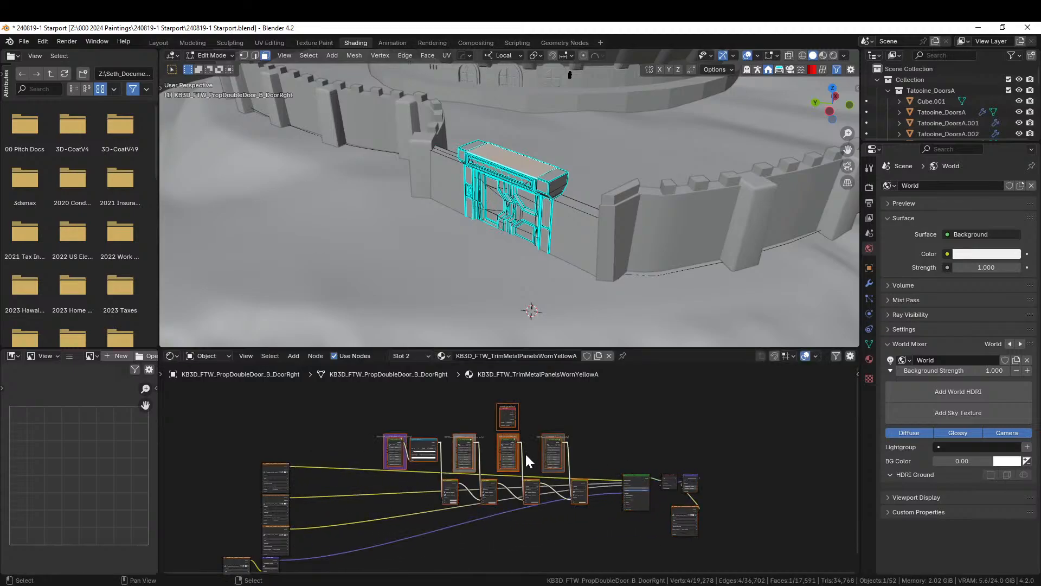
key("g")
left_click(520, 417)
scroll(361, 457, "up", 2)
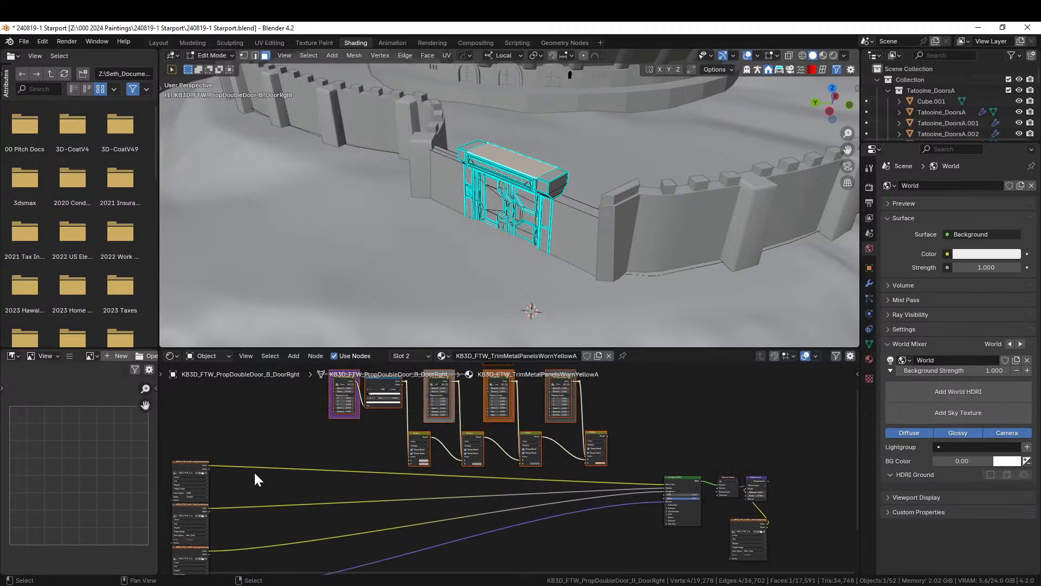
left_click_drag(208, 464, 410, 459)
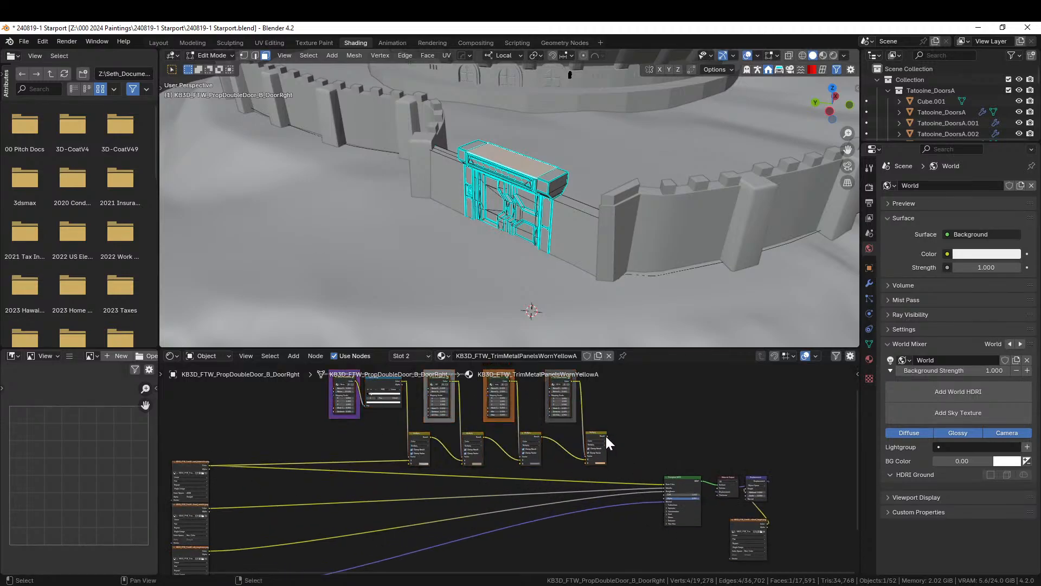
left_click_drag(606, 436, 664, 483)
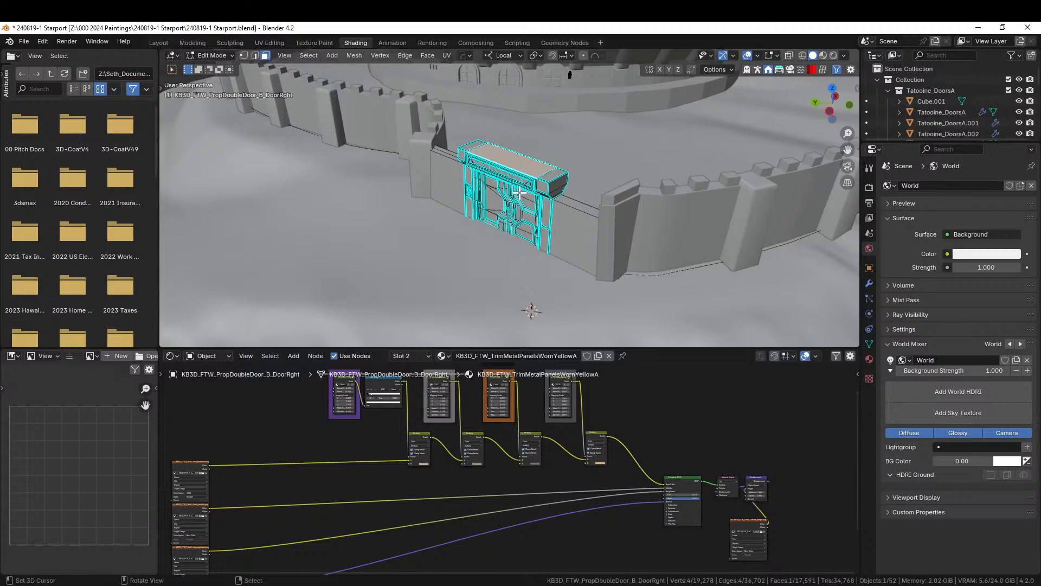
Switch the viewport to rendered shading and examine the whole gate from the front in Object Mode.
key("z")
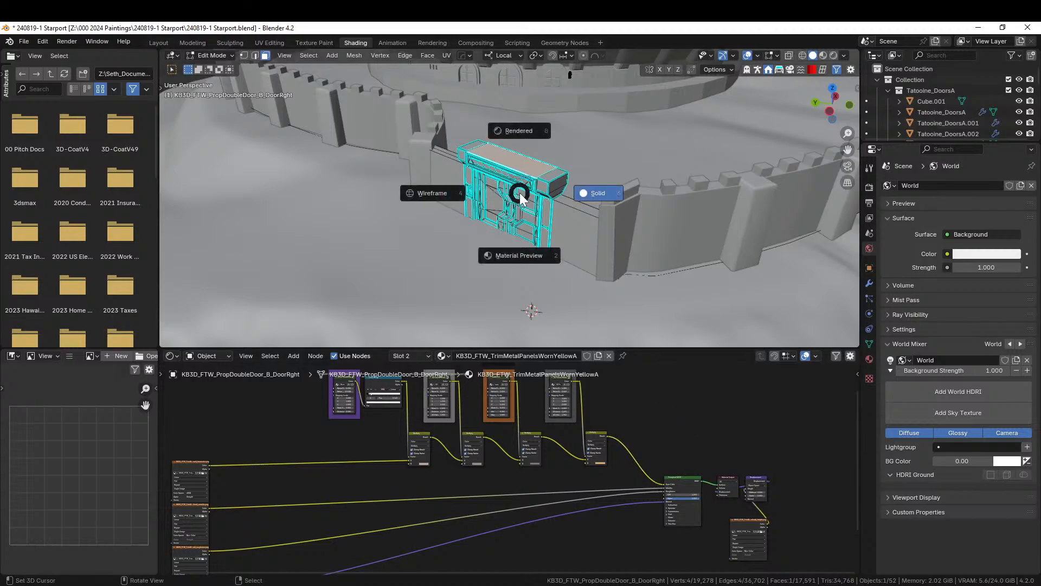
key("8")
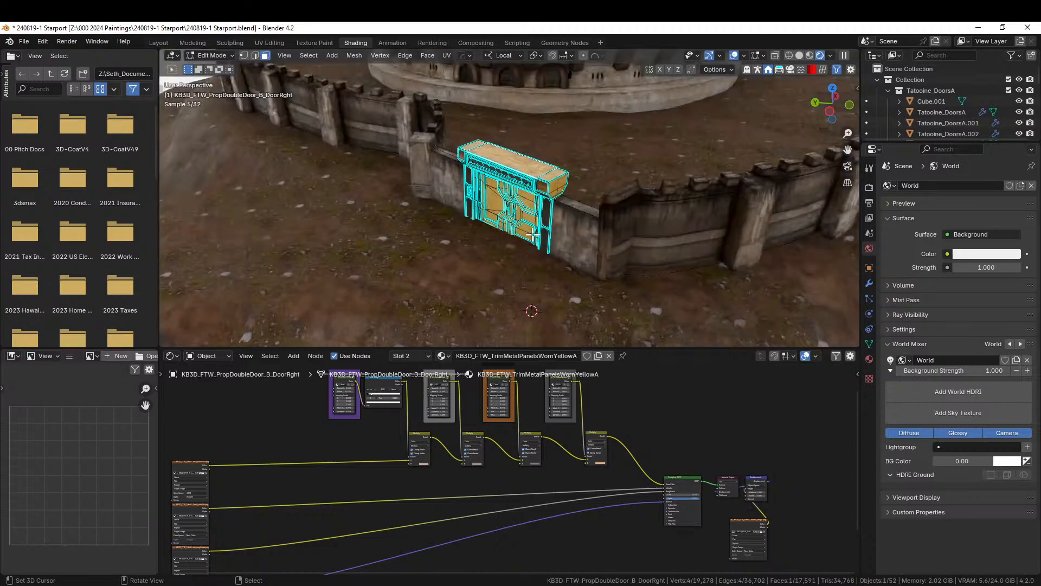
mouse_move(533, 235)
middle_mouse_down()
mouse_move(584, 208)
mouse_move(570, 246)
mouse_move(549, 222)
middle_mouse_up()
key("Tab")
scroll(583, 208, "up", 2)
Bring up KB3D_FTW_MetalPanelsWornYellowA from a door panel face and move its shader and output nodes away from the textures.
left_click(539, 216)
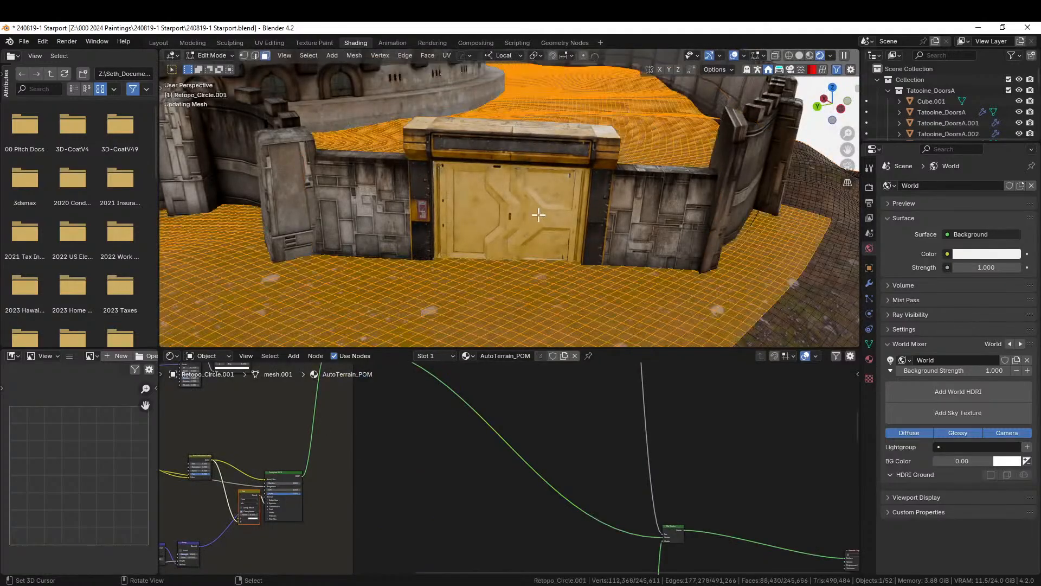
left_click(537, 217)
key("Tab")
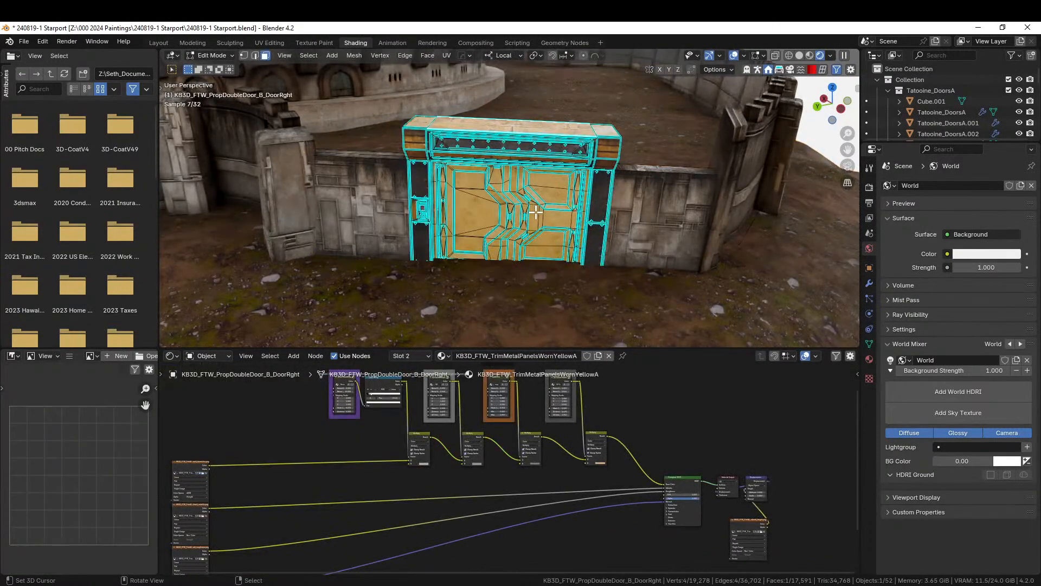
left_click(533, 216)
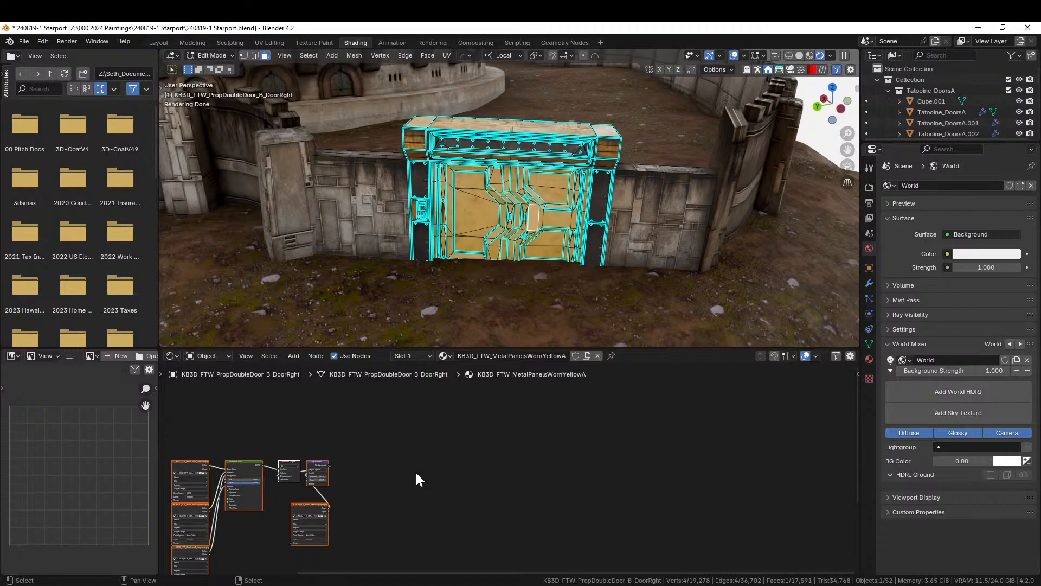
middle_click_drag(416, 474, 472, 447)
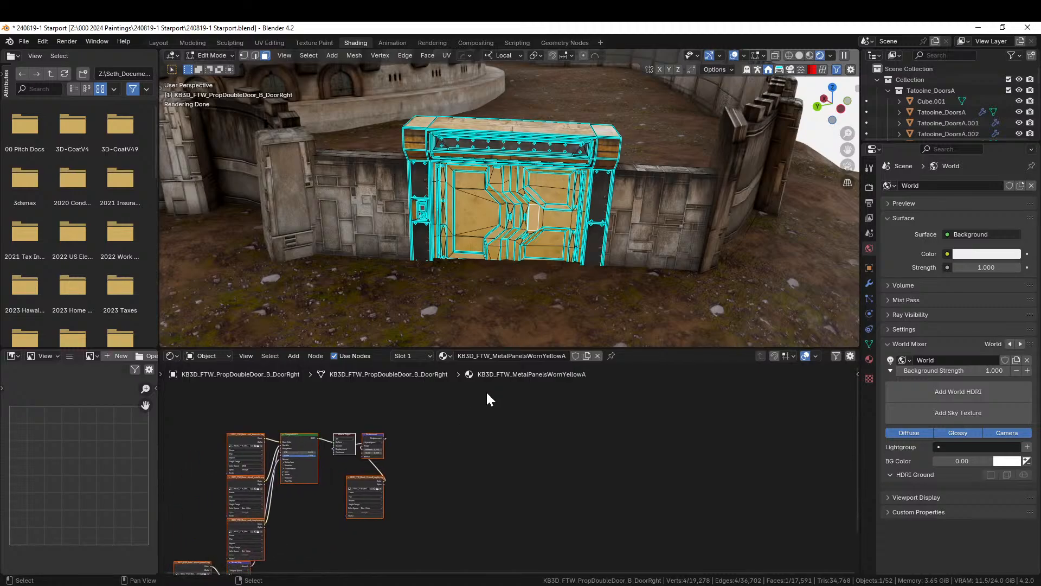
left_click_drag(420, 537, 588, 461)
Paste the weathering nodes into the door panel material and chain them between its colour texture and the shader's Base Color.
key("ctrl+v")
scroll(549, 480, "down", 5)
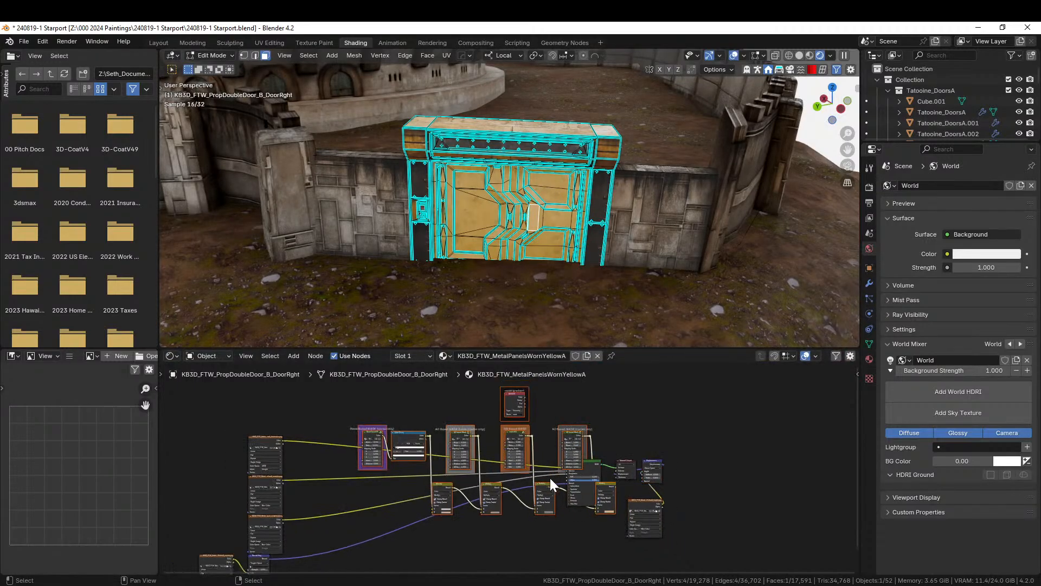
left_click_drag(535, 485, 494, 436)
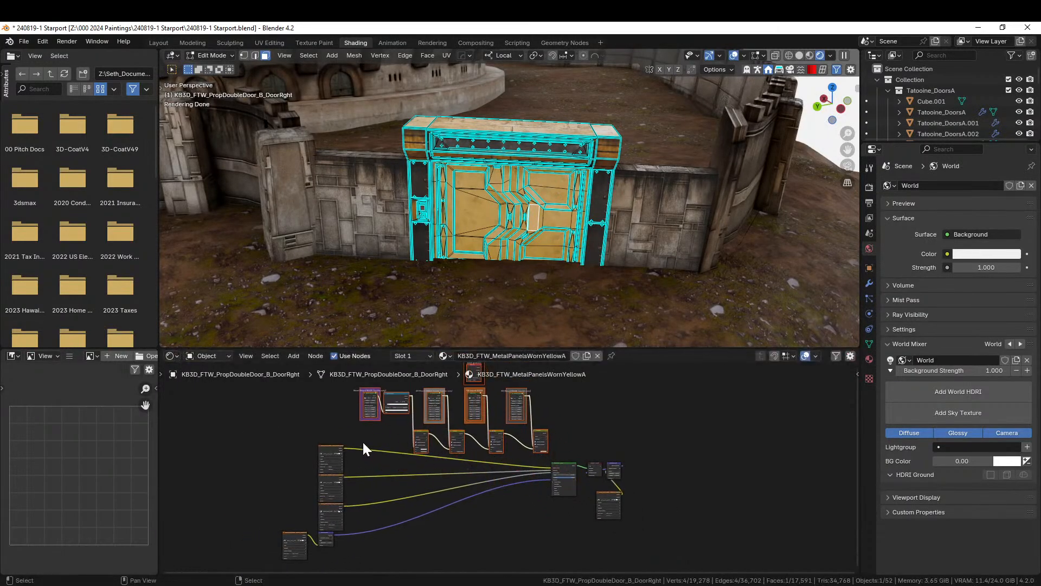
scroll(325, 445, "up", 3)
left_click_drag(298, 441, 391, 444)
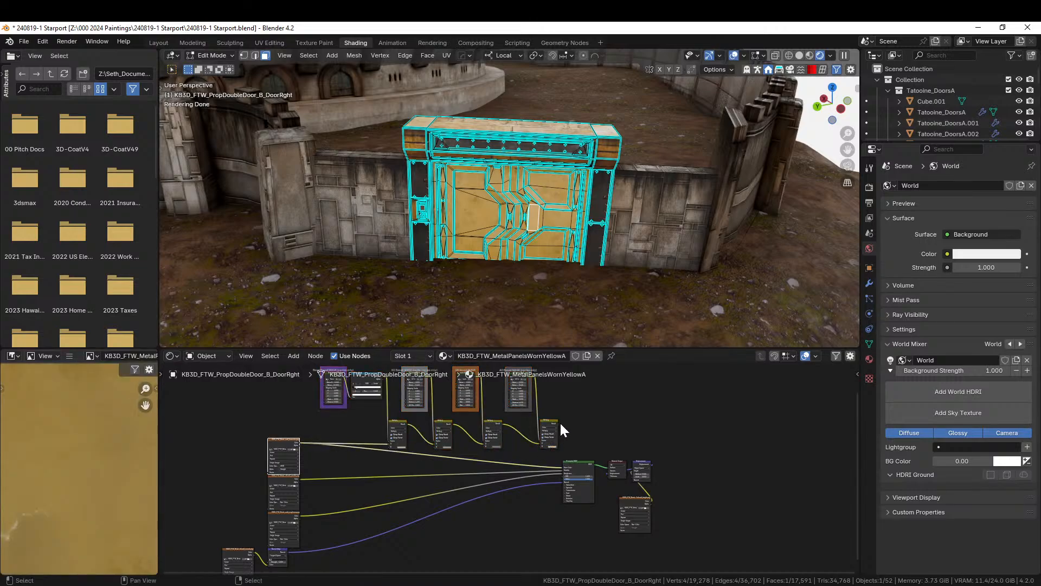
left_click_drag(557, 421, 564, 466)
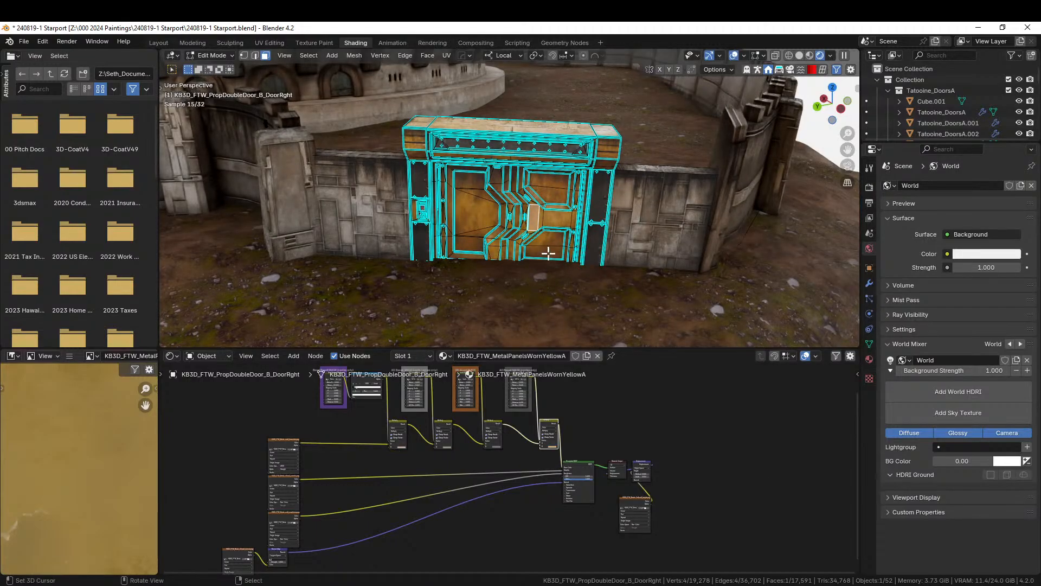
Examine the weathered yellow doors and the keypad beside them up close in Object Mode.
key("Tab")
mouse_move(548, 253)
middle_mouse_down()
mouse_move(577, 219)
mouse_move(605, 237)
mouse_move(558, 239)
middle_mouse_up()
scroll(582, 241, "up", 5)
scroll(558, 239, "down", 5)
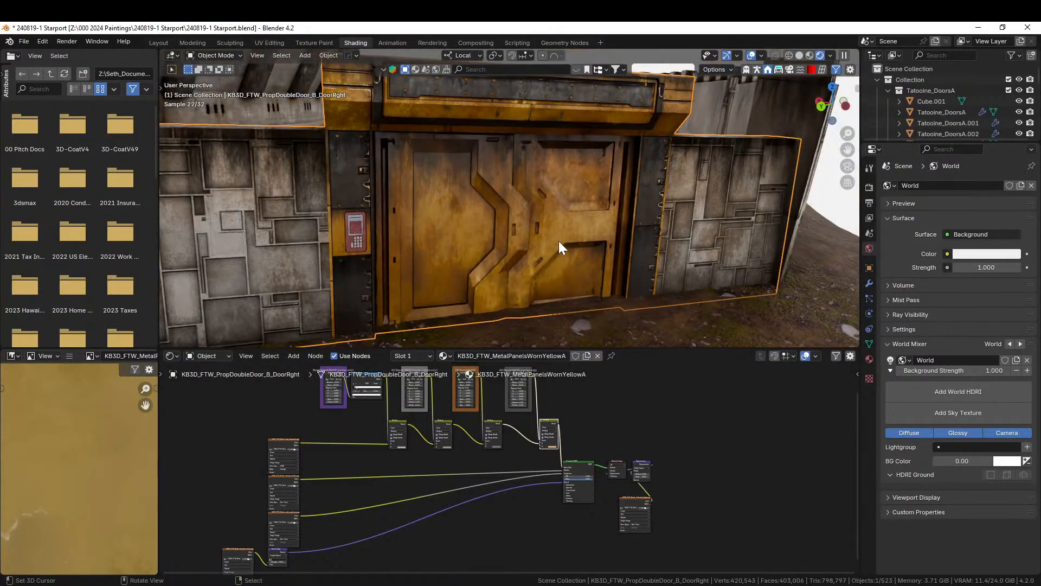
scroll(558, 241, "up", 3)
middle_click_drag(627, 247, 501, 253)
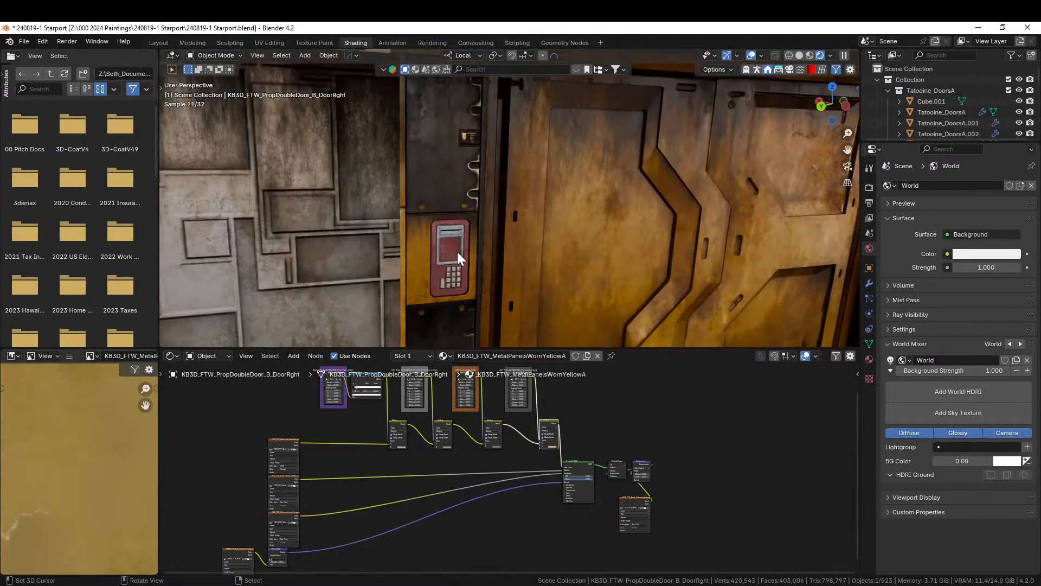
scroll(457, 252, "up", 4)
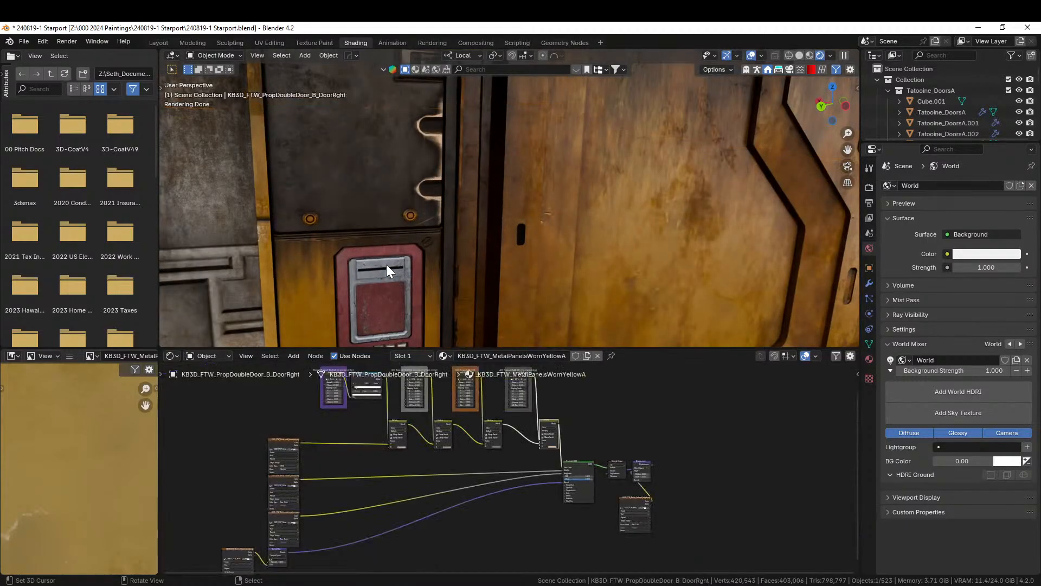
Isolate the gate in local view in the Layout workspace and enter Edit Mode.
left_click(152, 43)
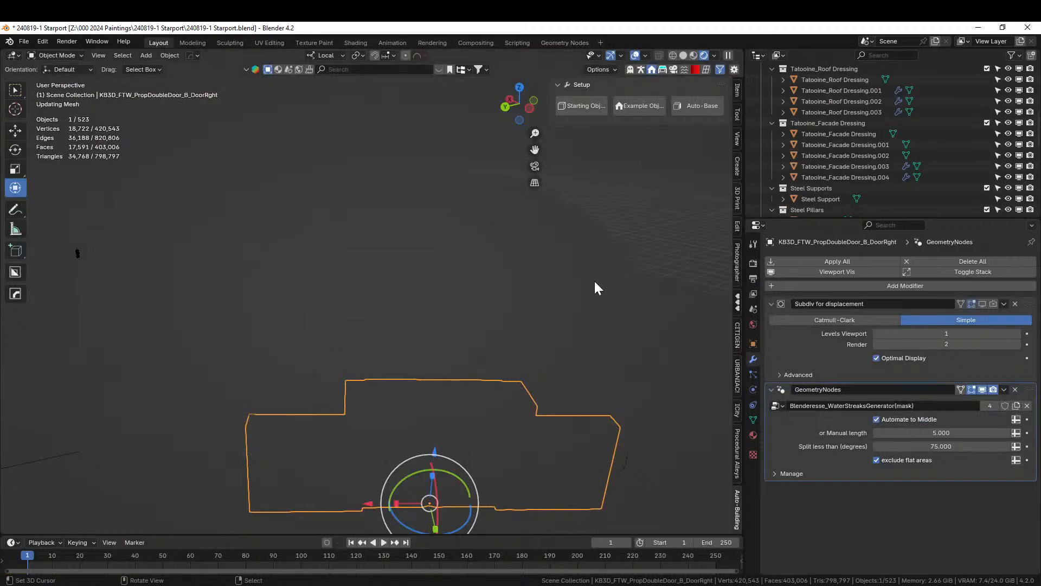
key("KP_Divide")
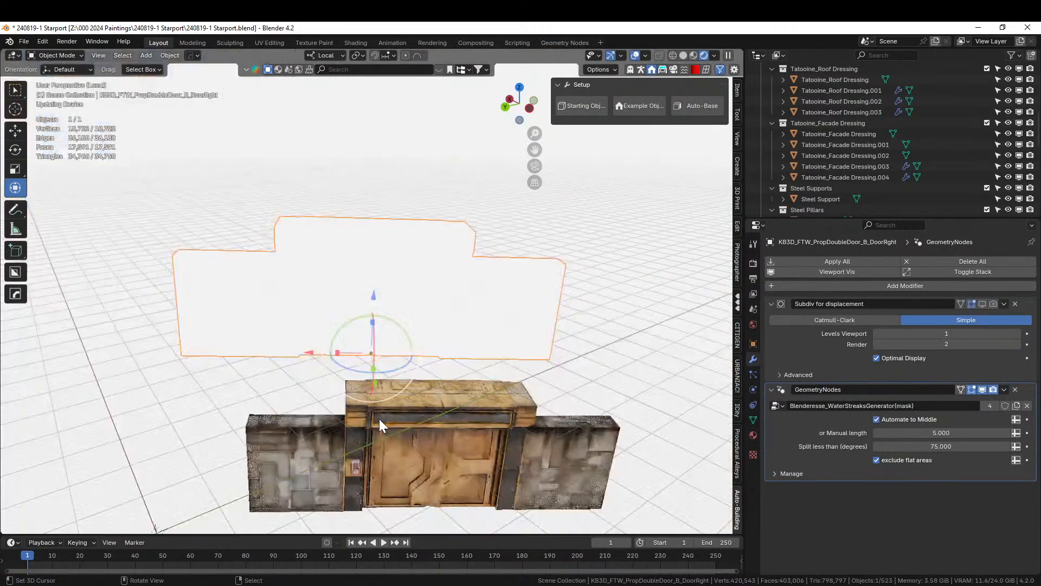
scroll(374, 417, "up", 4)
key("Tab")
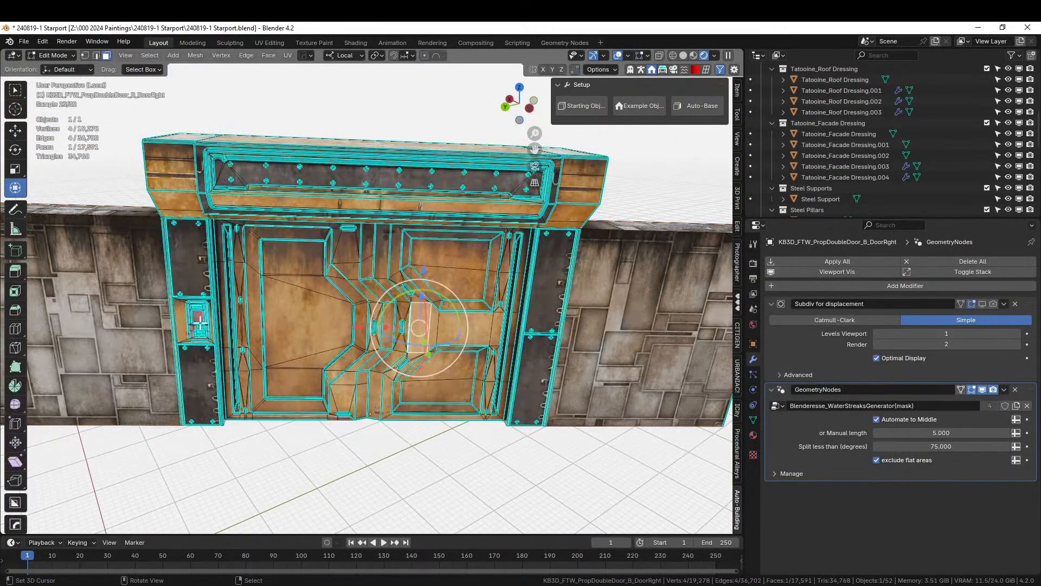
Select the keypad's linked screen faces and frame them up close in solid shading.
left_click(197, 315)
key("l")
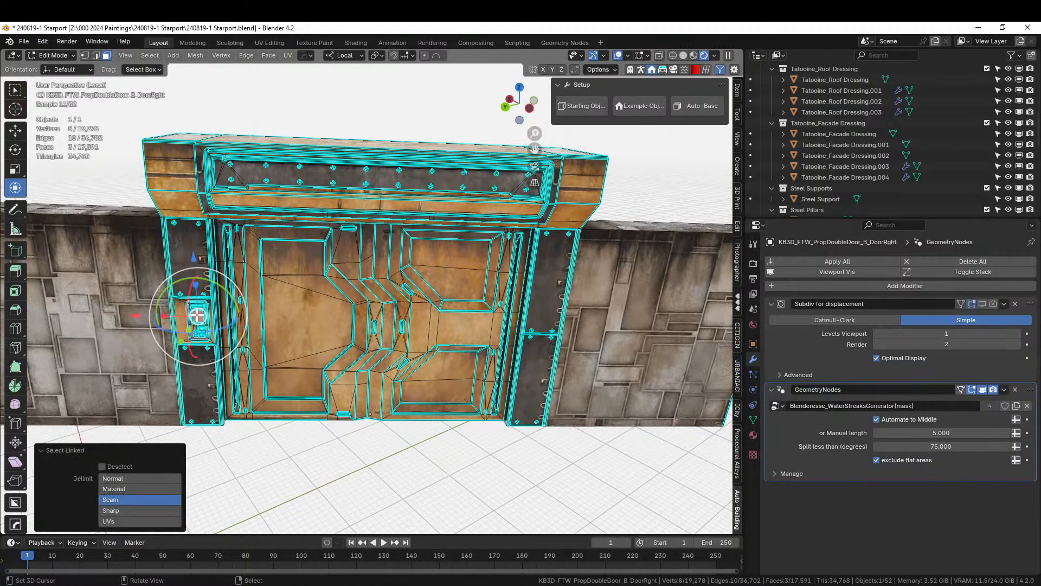
key("z")
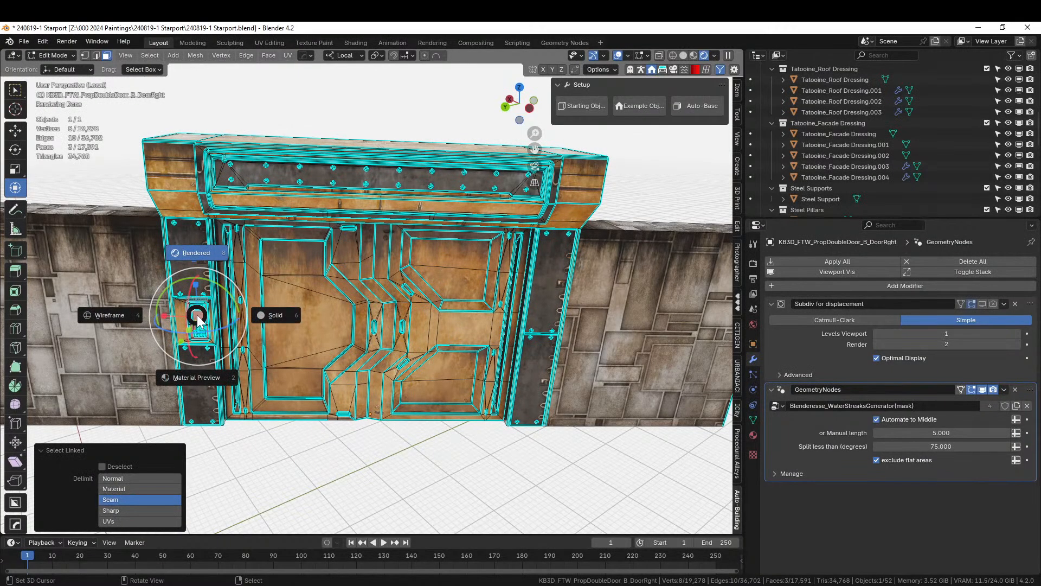
key("6")
key("KP_Decimal")
scroll(197, 315, "down", 2)
middle_click_drag(197, 315, 286, 297)
scroll(239, 289, "down", 4)
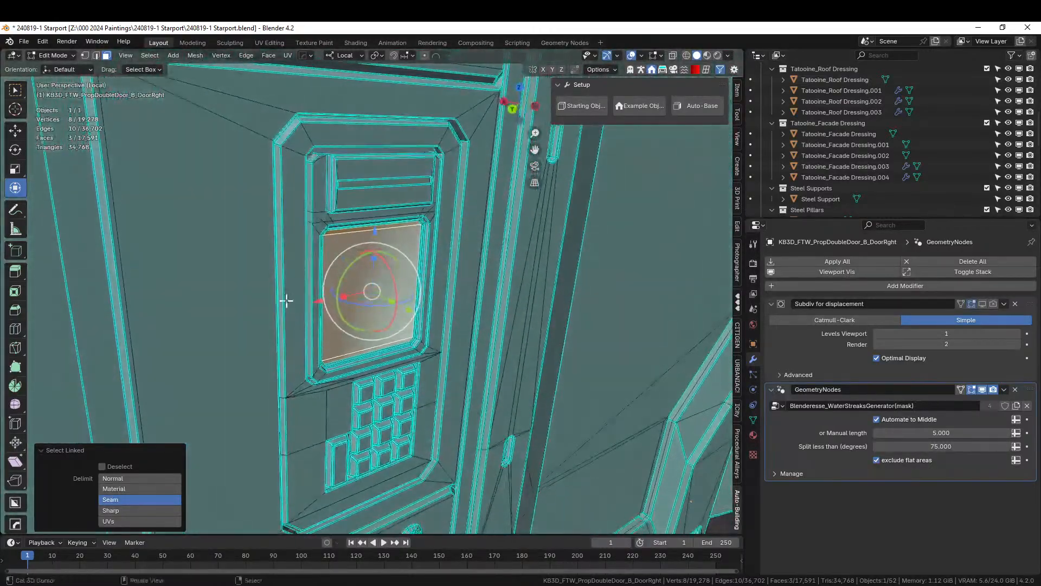
Select the linked faces of the keypad's outer housing and delete their vertices.
left_click(297, 205)
key("l")
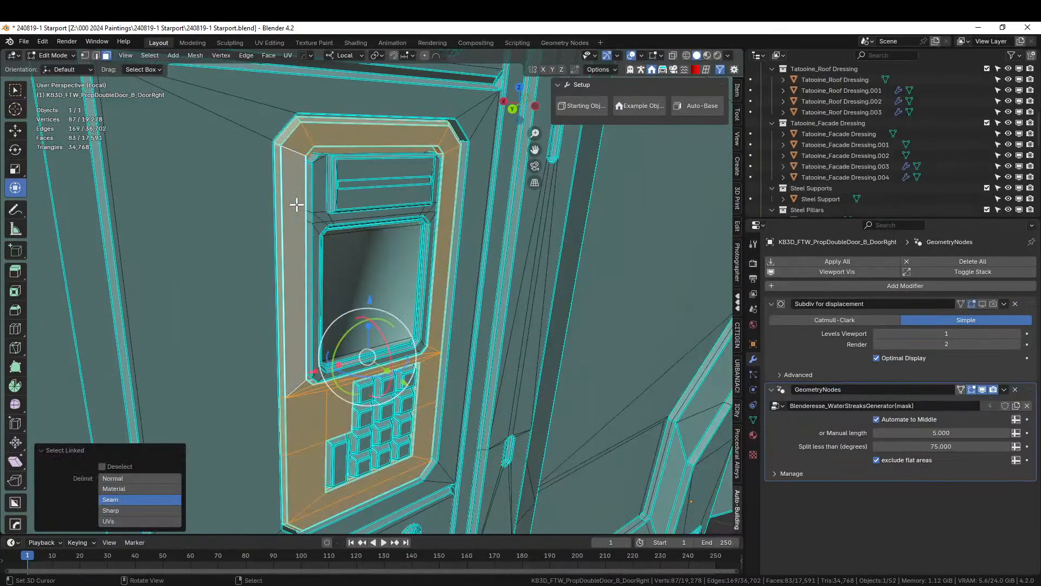
key("x")
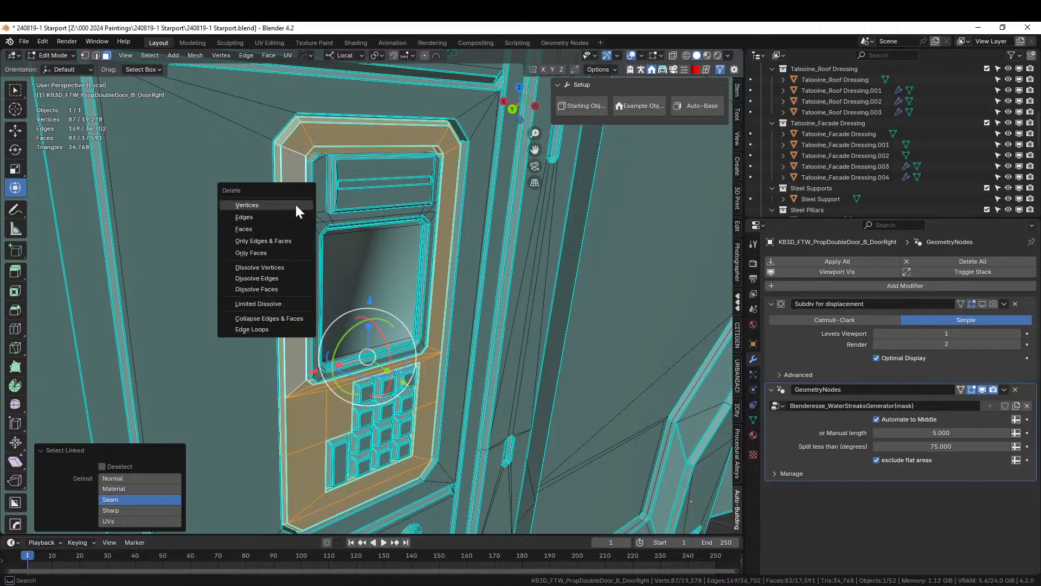
left_click(295, 204)
middle_click_drag(295, 204, 304, 222)
Select the keypad's linked screen frame and all its number buttons, and delete their vertices.
left_click(312, 206)
key("ctrl+l")
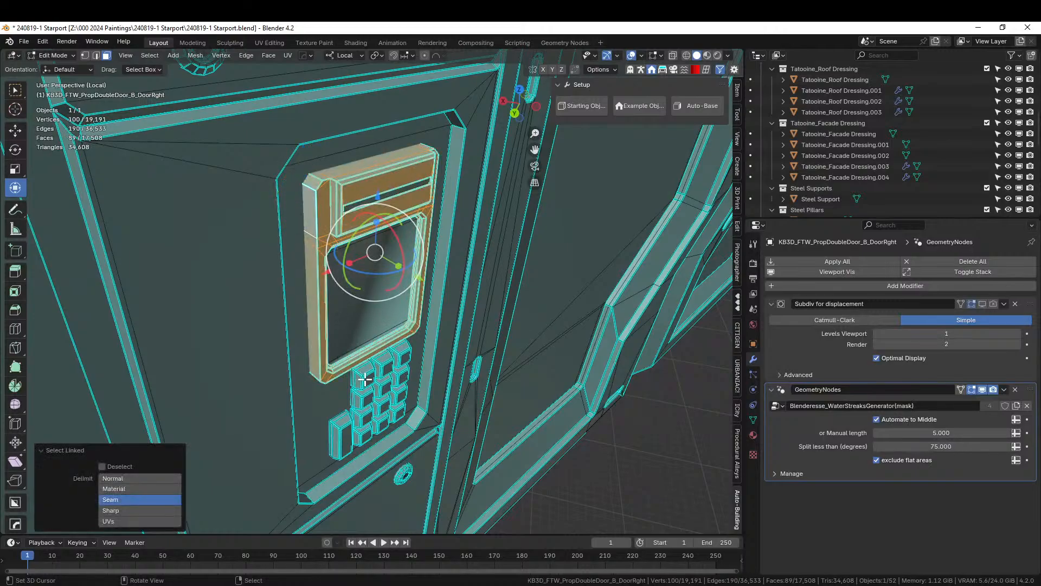
key("l")
key("l")
key("l")
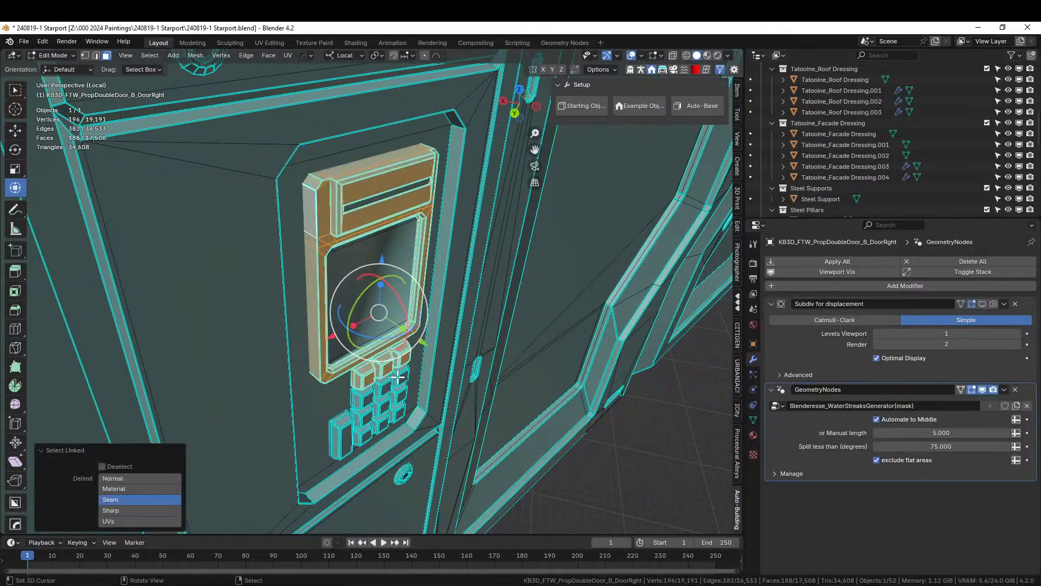
key("l")
key("l")
key("l")
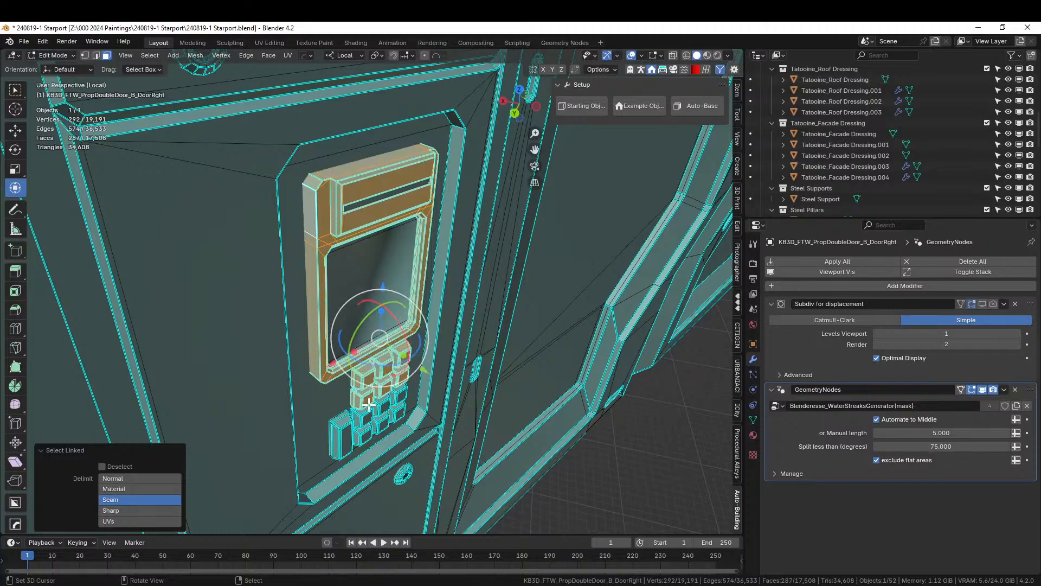
key("l")
key("l")
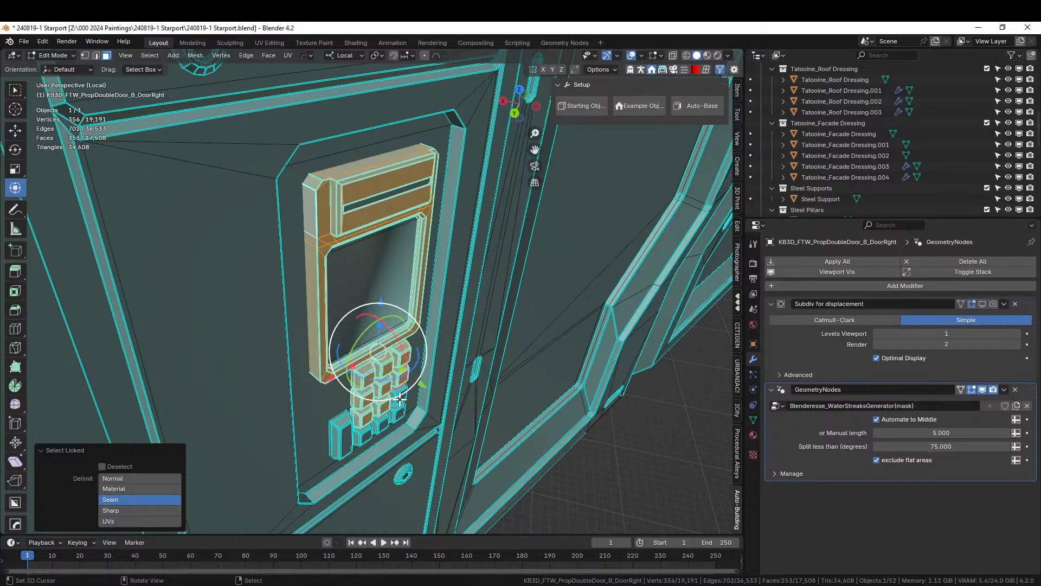
key("l")
key("l")
key("l")
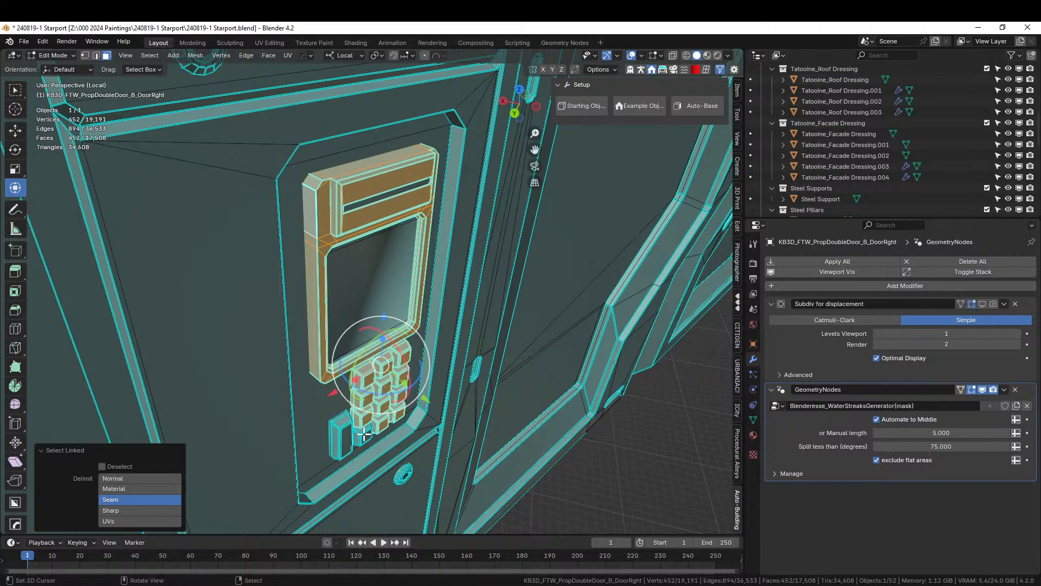
key("l")
key("l")
key("x")
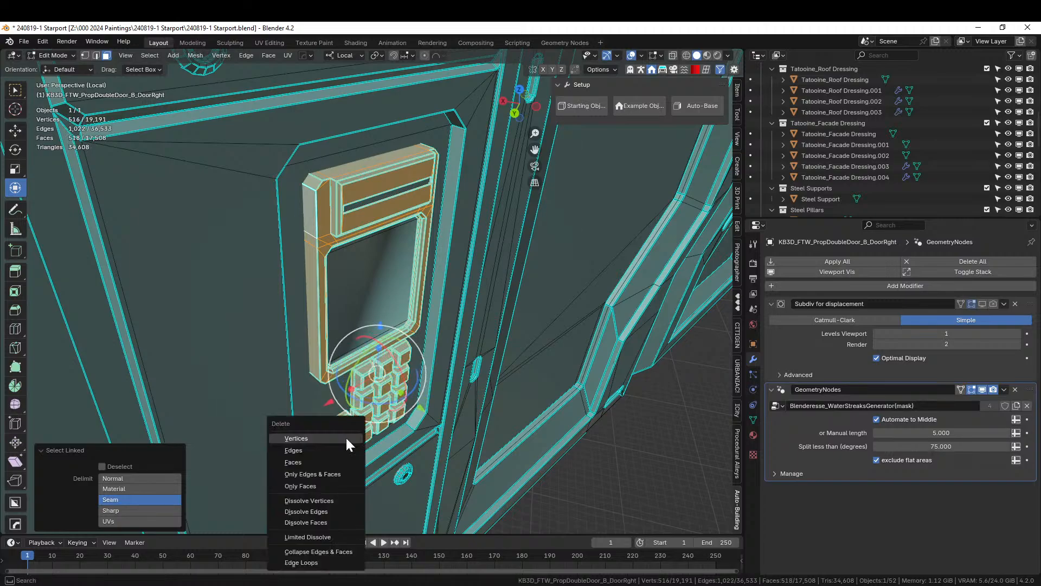
left_click(346, 438)
Delete the leftover linked screen pane and the thin slot face inside the emptied keypad recess.
scroll(346, 437, "down", 2)
middle_click_drag(346, 437, 387, 431)
scroll(280, 392, "up", 2)
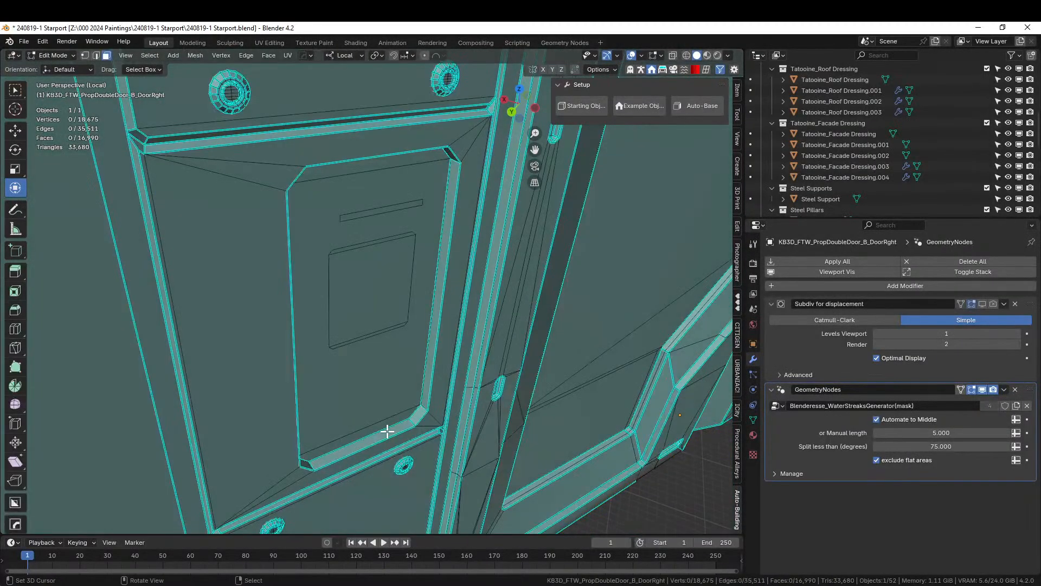
left_click(369, 309)
scroll(368, 310, "up", 1)
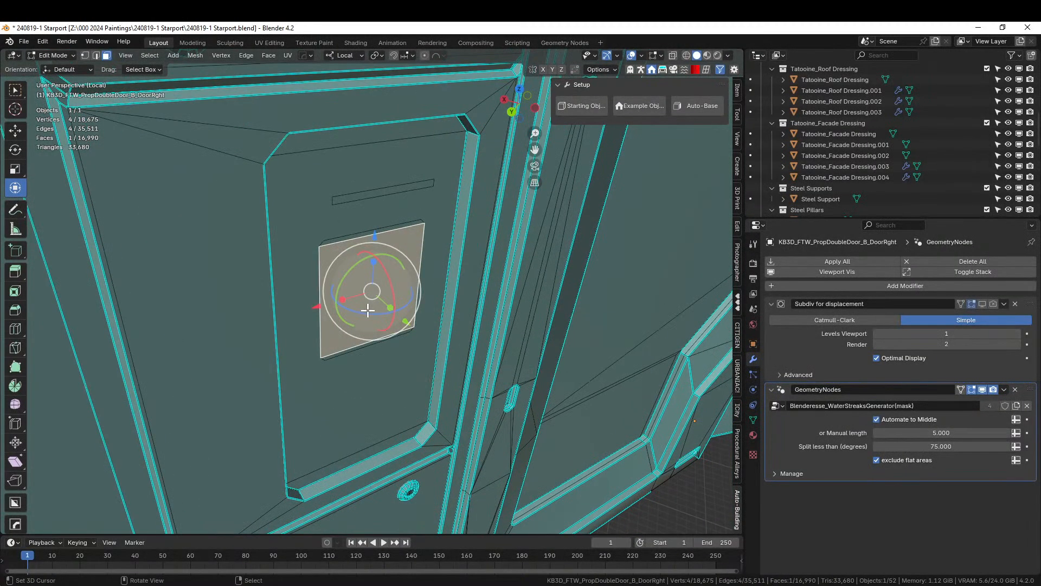
key("l")
key("x")
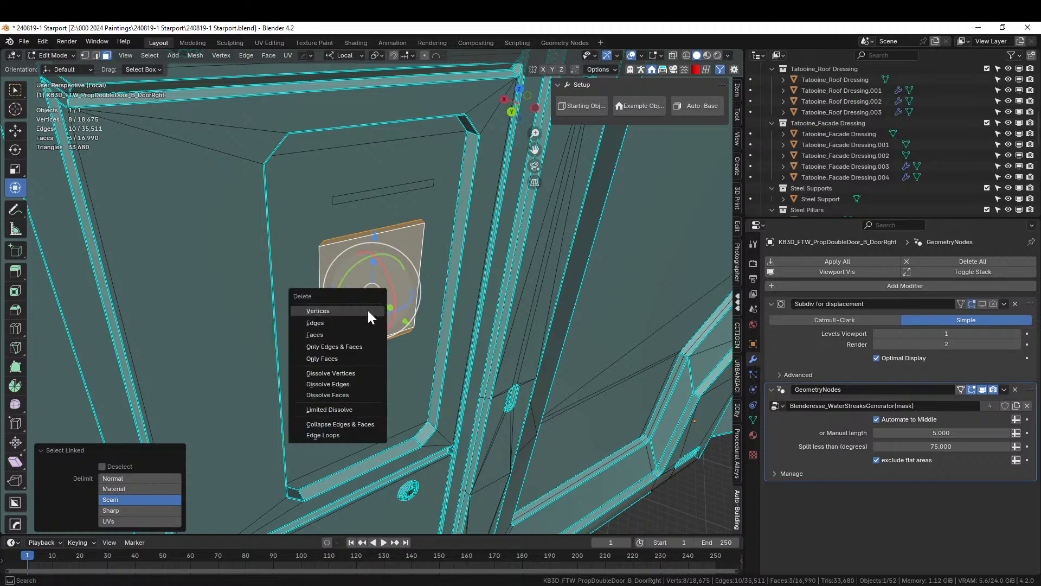
left_click(366, 308)
left_click(389, 194)
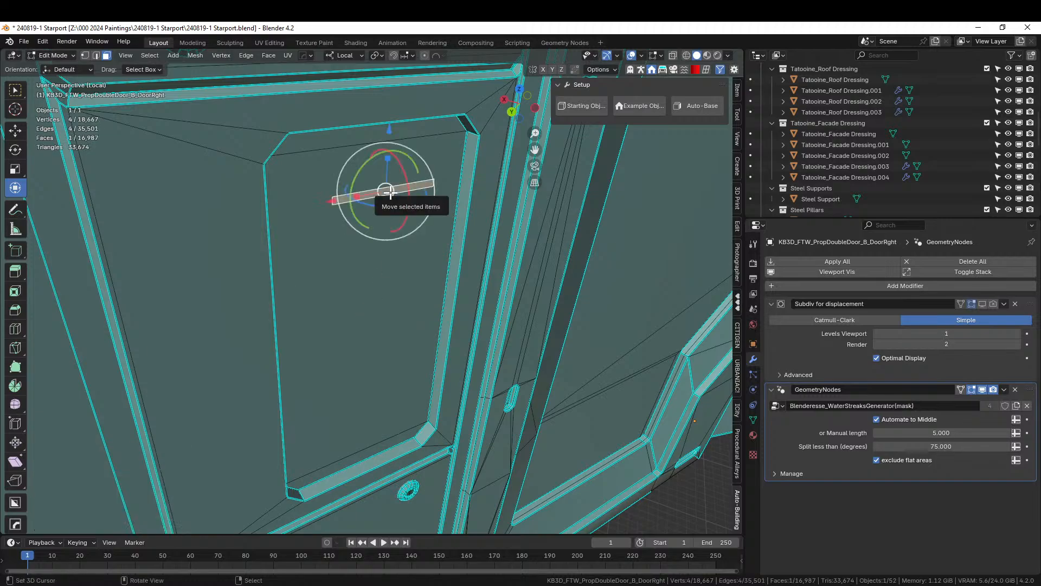
key("x")
left_click(390, 192)
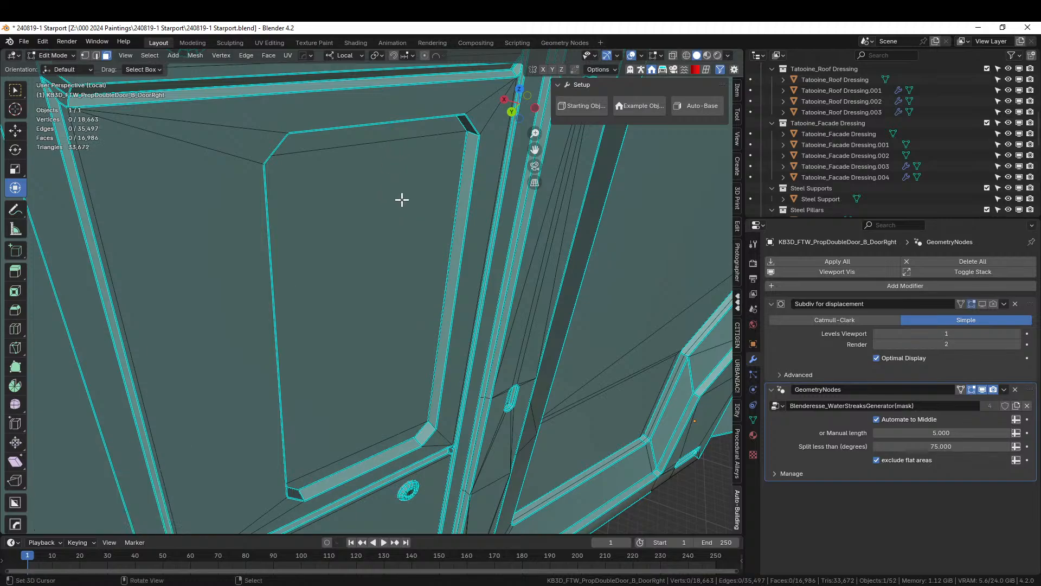
Return to Object Mode in rendered shading and frame the cleared recess beside the doors up close.
key("Tab")
scroll(402, 246, "down", 8)
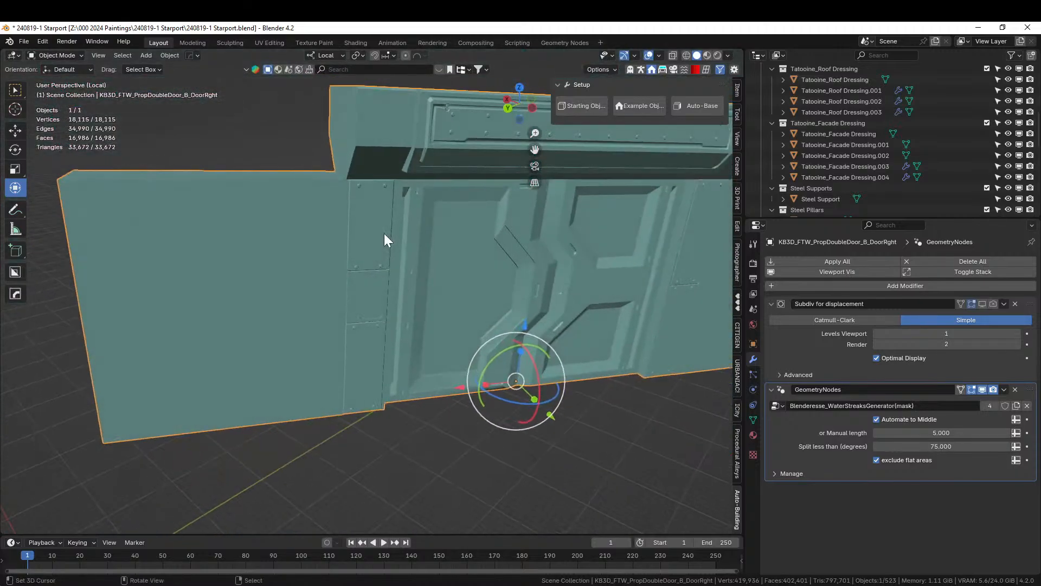
key("z")
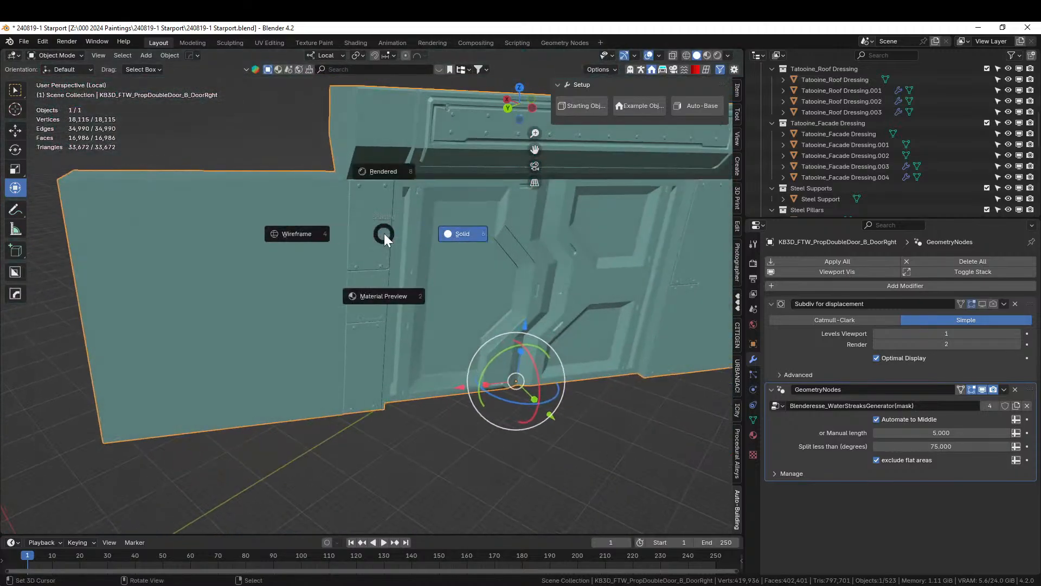
key("8")
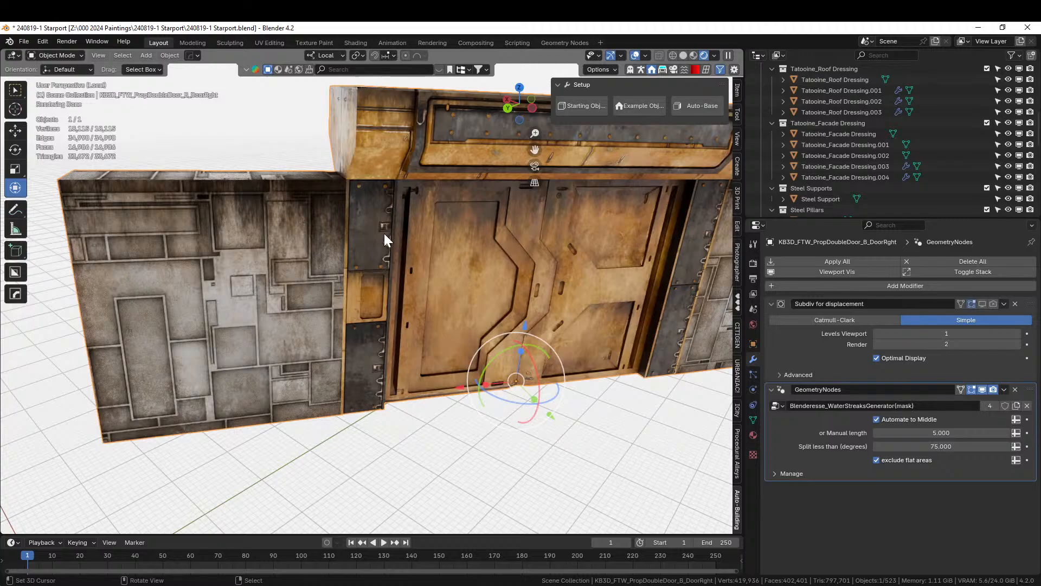
middle_click_drag(383, 232, 402, 367)
scroll(399, 366, "up", 5)
scroll(399, 367, "up", 2)
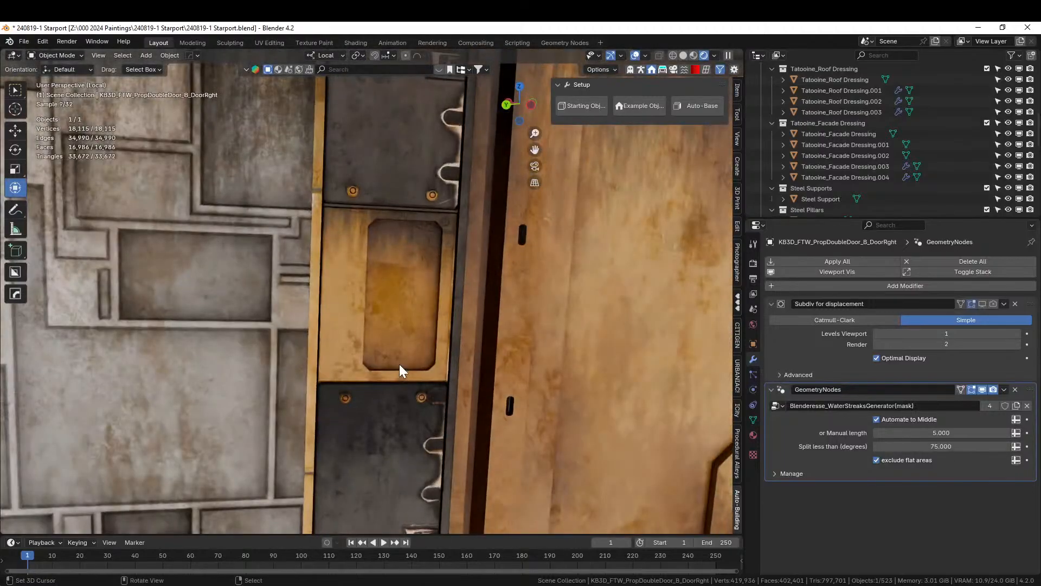
Assign the grey wall's rflow_hard_UV_with_Water_Damage material to the three back faces of the recess in Edit Mode.
key("Tab")
left_click(391, 315)
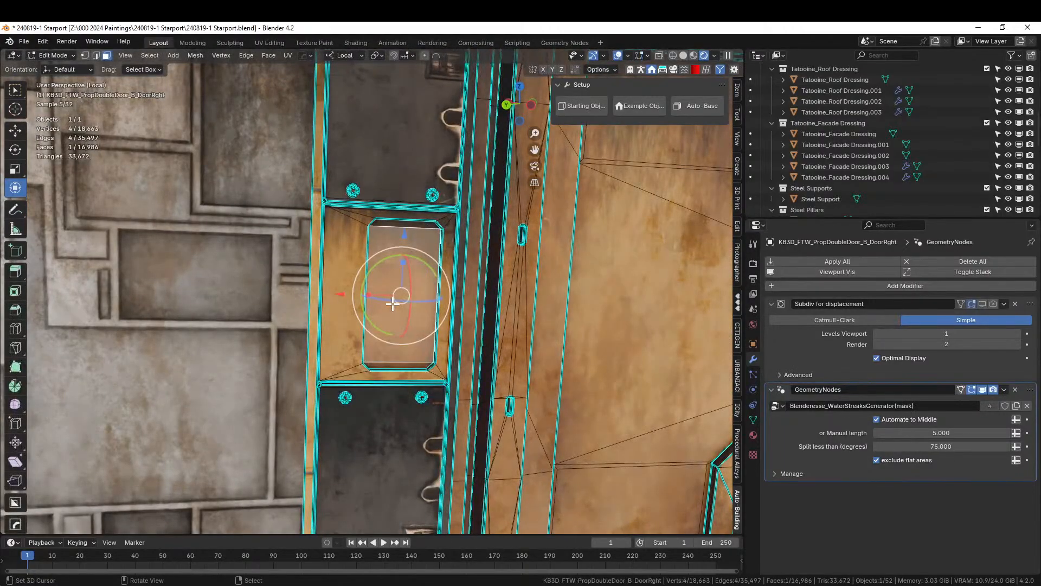
left_click(403, 361, "shift")
left_click(397, 227, "shift")
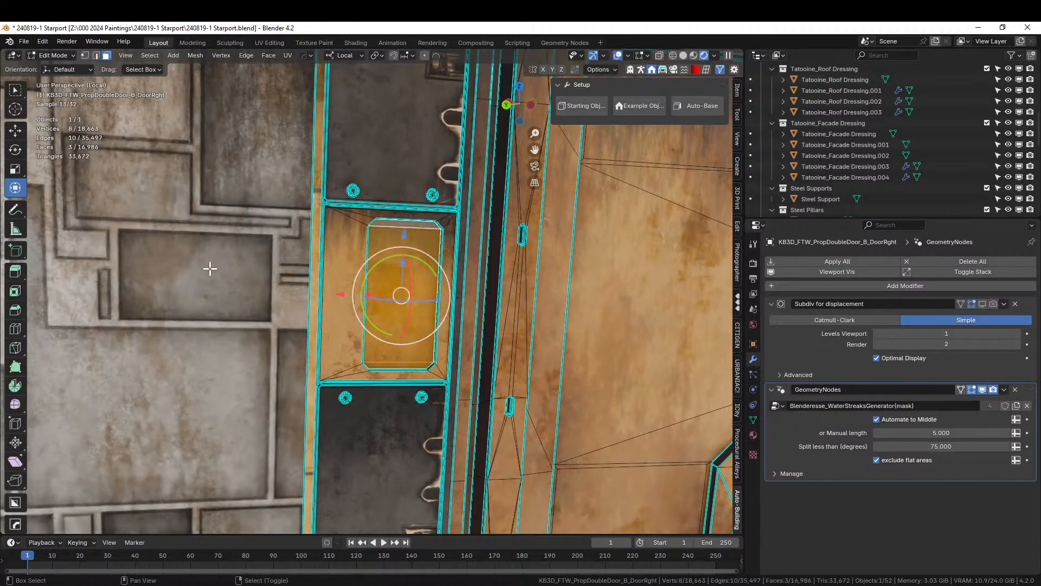
left_click(209, 268, "shift")
left_click(753, 435)
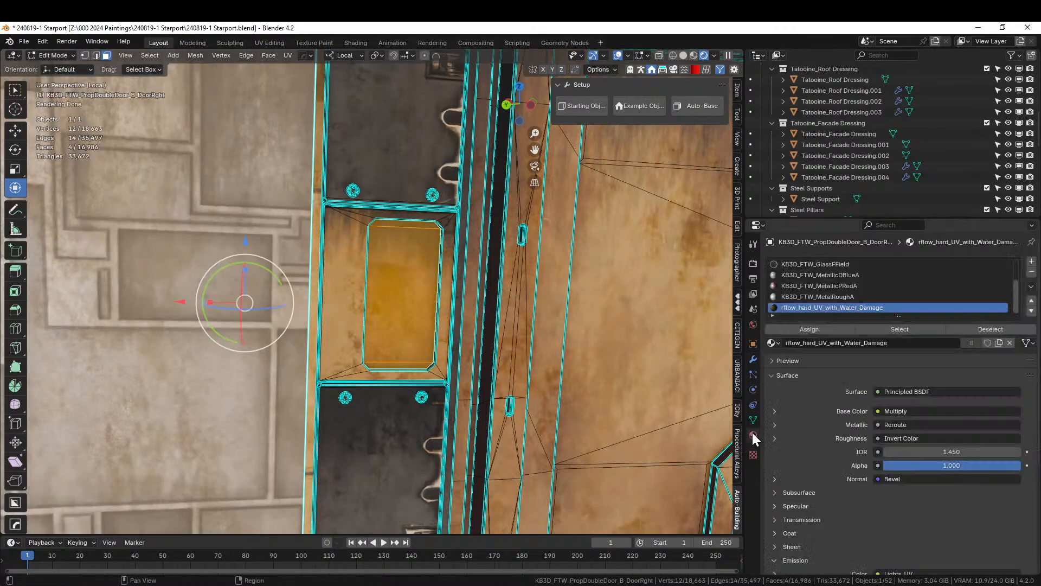
left_click(821, 329)
key("Tab")
Save the file and leave local view to show the gate in place in the perimeter wall.
scroll(479, 315, "down", 8)
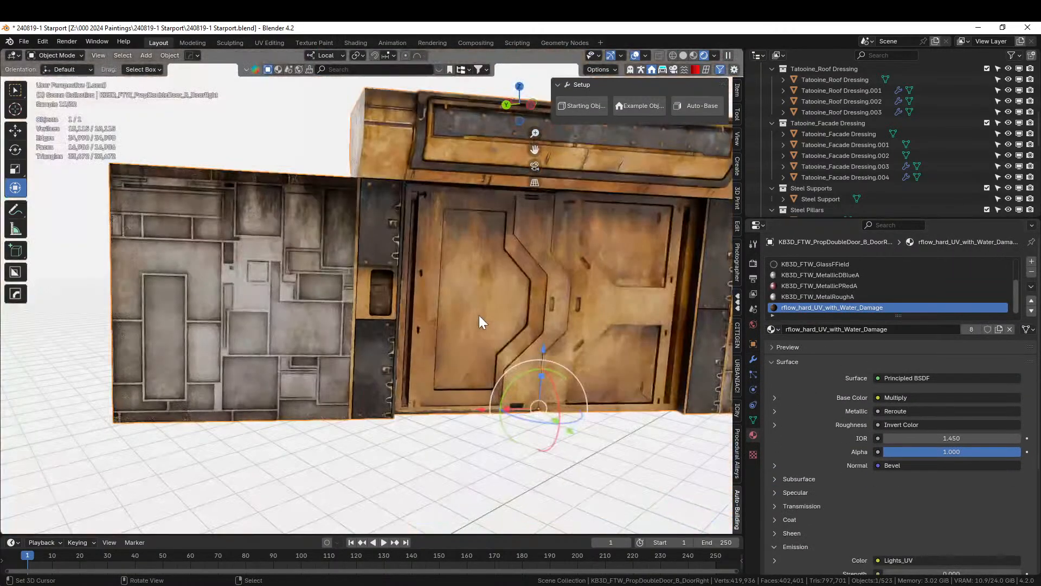
middle_click_drag(479, 314, 465, 314)
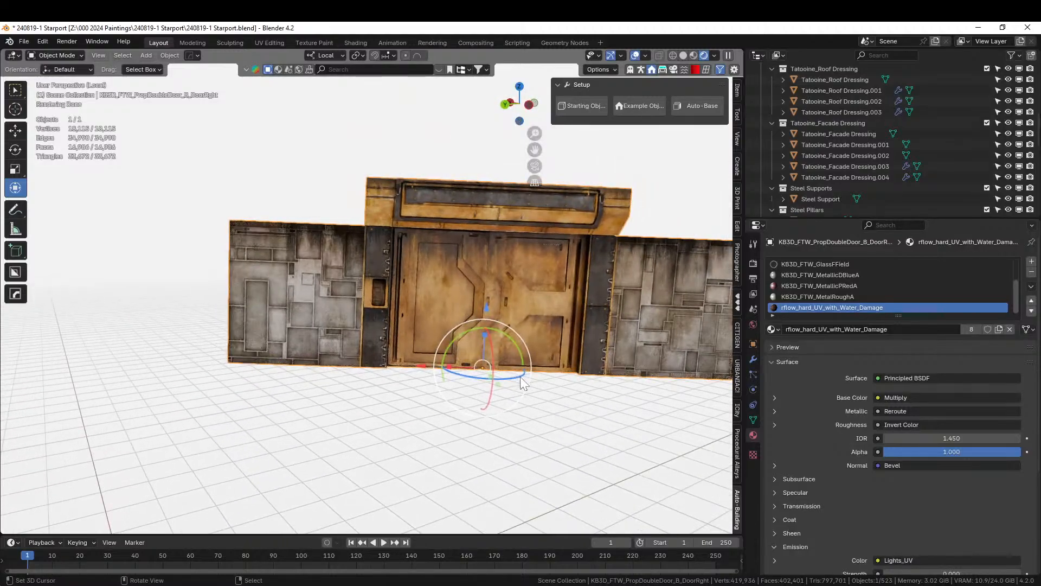
scroll(452, 410, "up", 6)
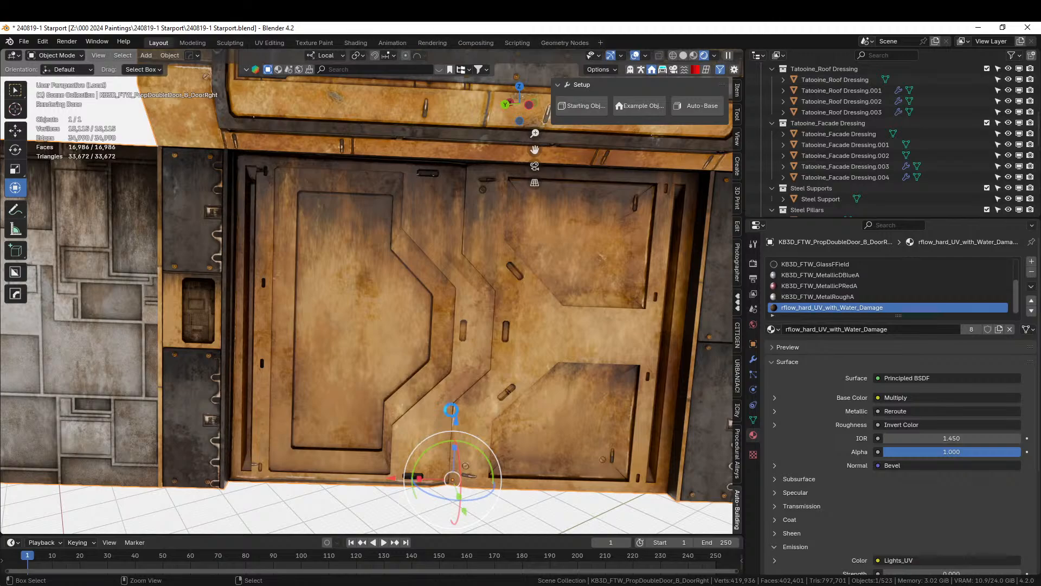
key("ctrl+s")
key("KP_Divide")
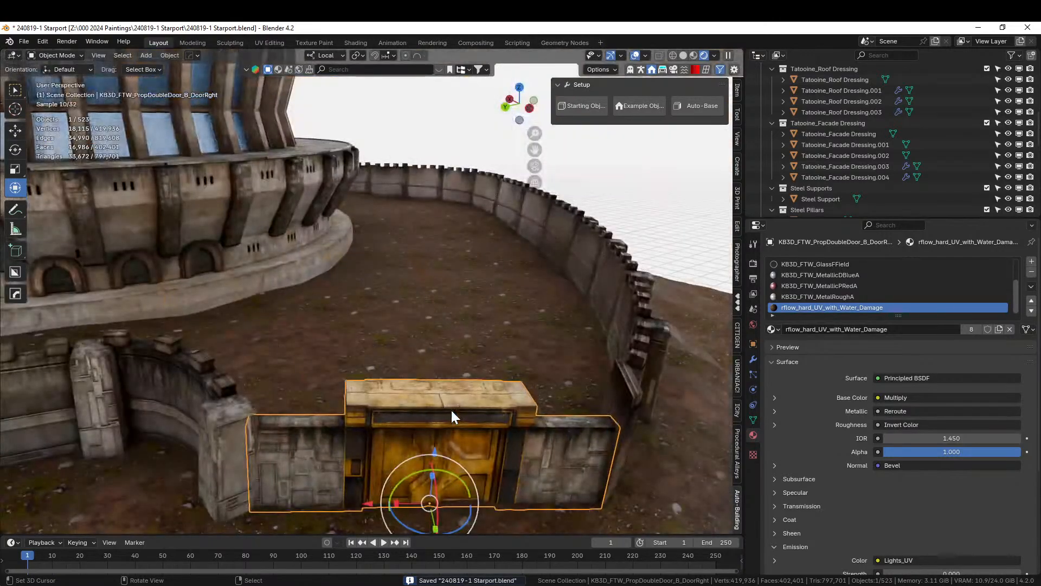
middle_click_drag(483, 407, 505, 401)
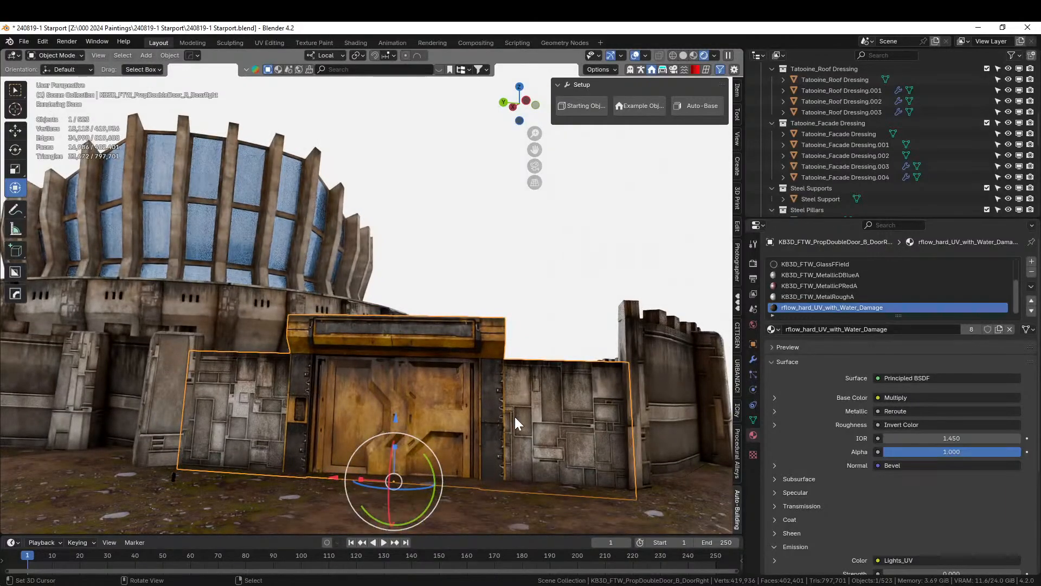
Isolate the gate and level it by rotating it about 2.53° around its local Y axis, returning to the full scene.
left_click(737, 88)
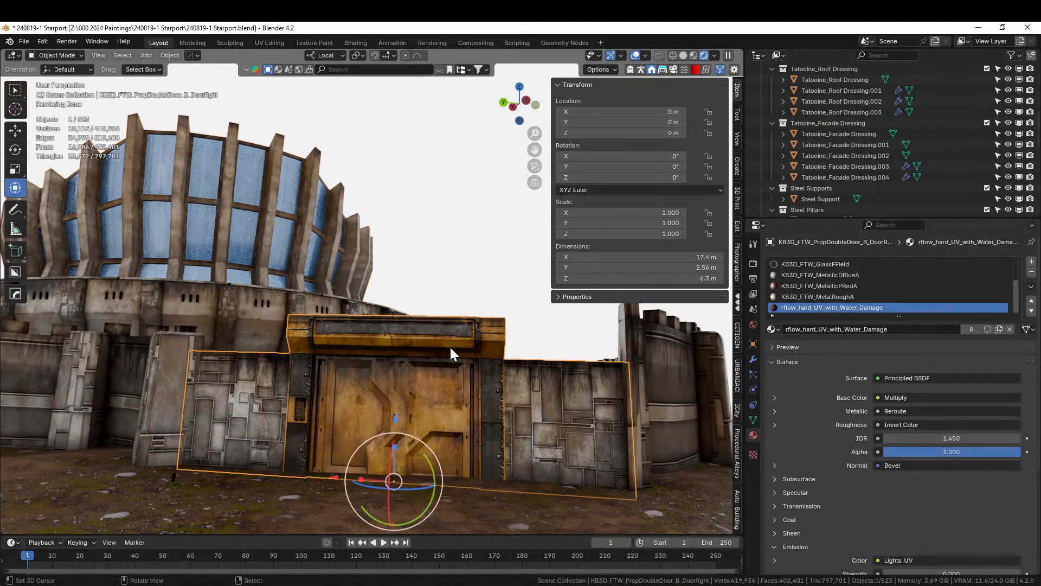
key("KP_1")
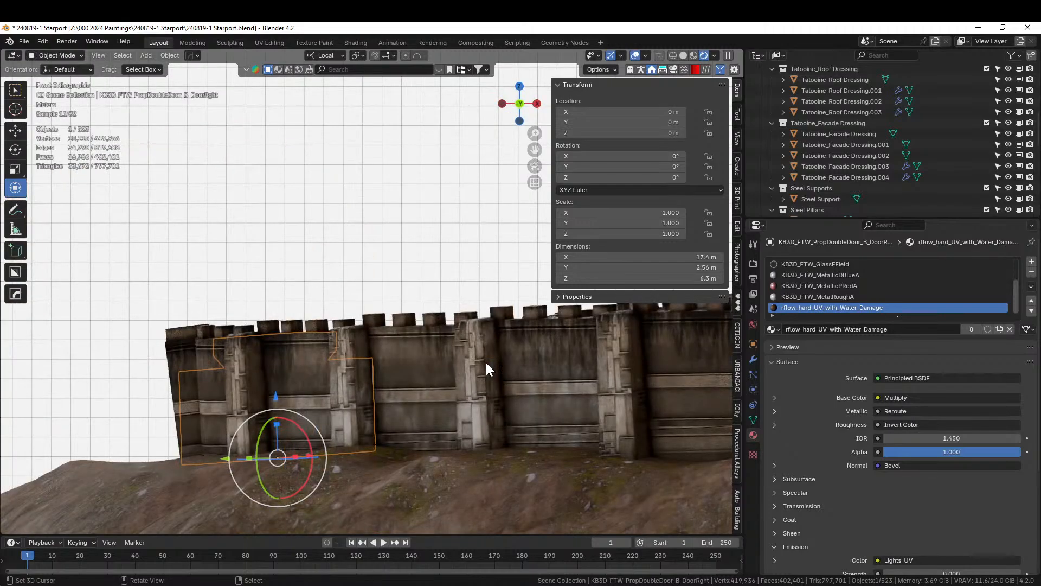
key("KP_Divide")
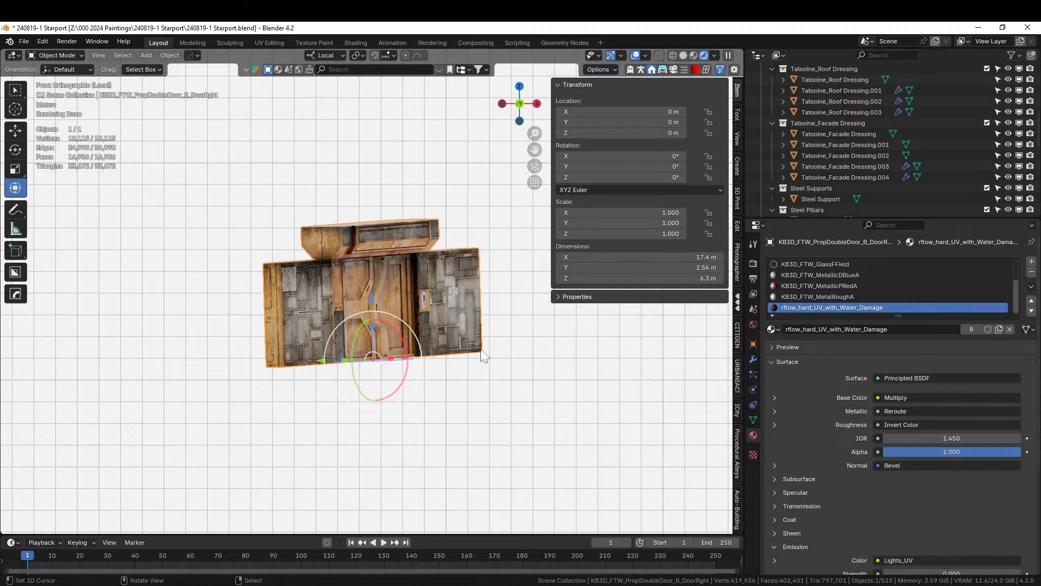
middle_click_drag(481, 351, 662, 343)
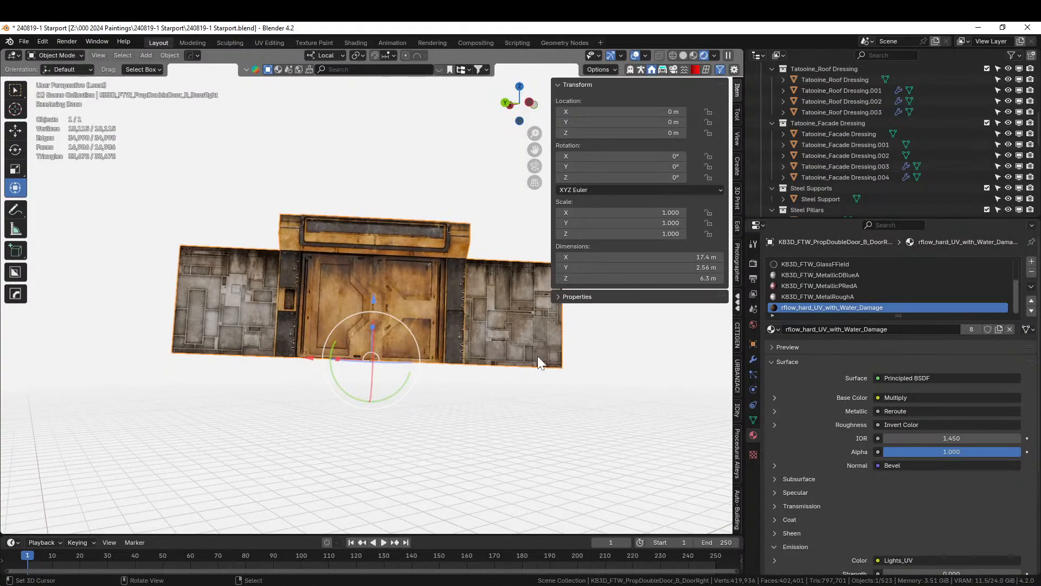
key("r")
key("y")
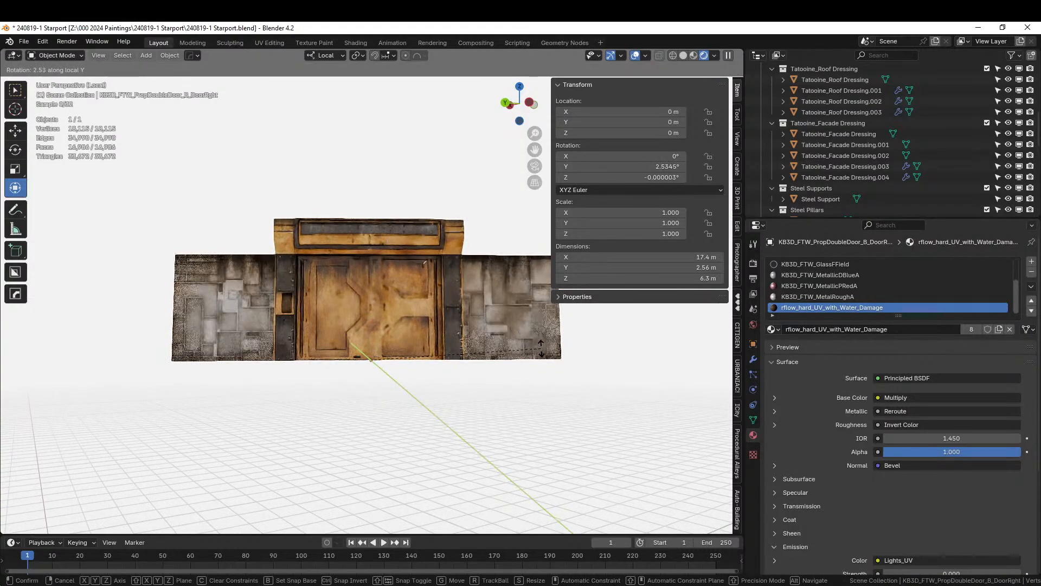
left_click(541, 348)
key("KP_Divide")
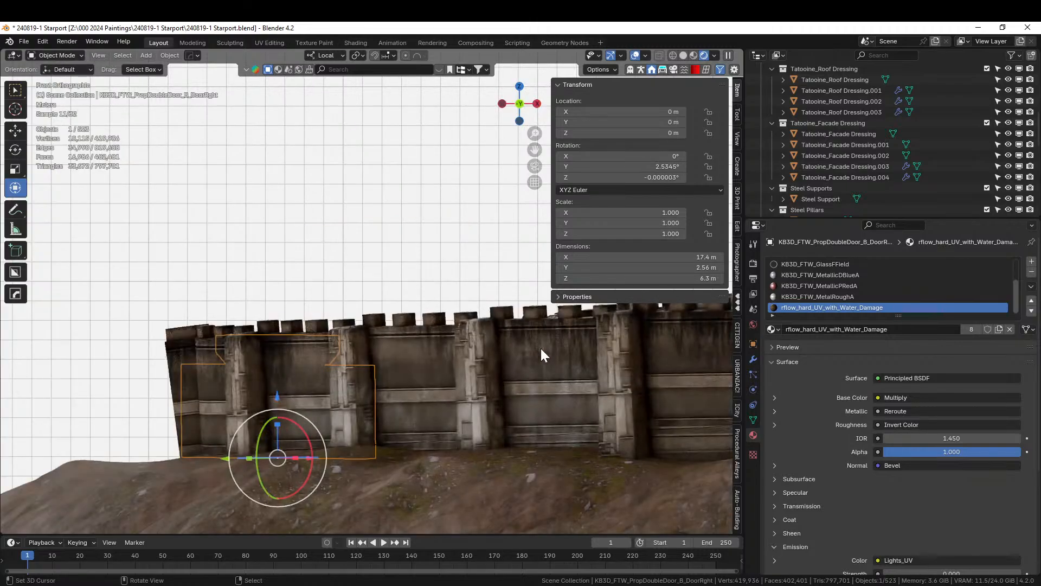
Deselect the gate, review it within the walled compound from several angles, and save the file.
middle_click_drag(522, 351, 667, 308)
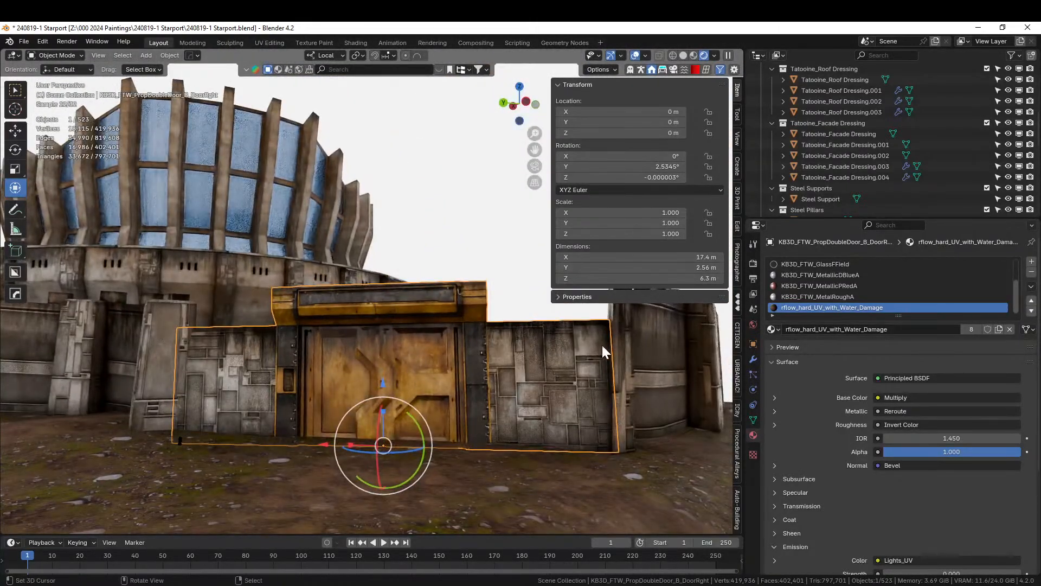
middle_click_drag(602, 345, 614, 344)
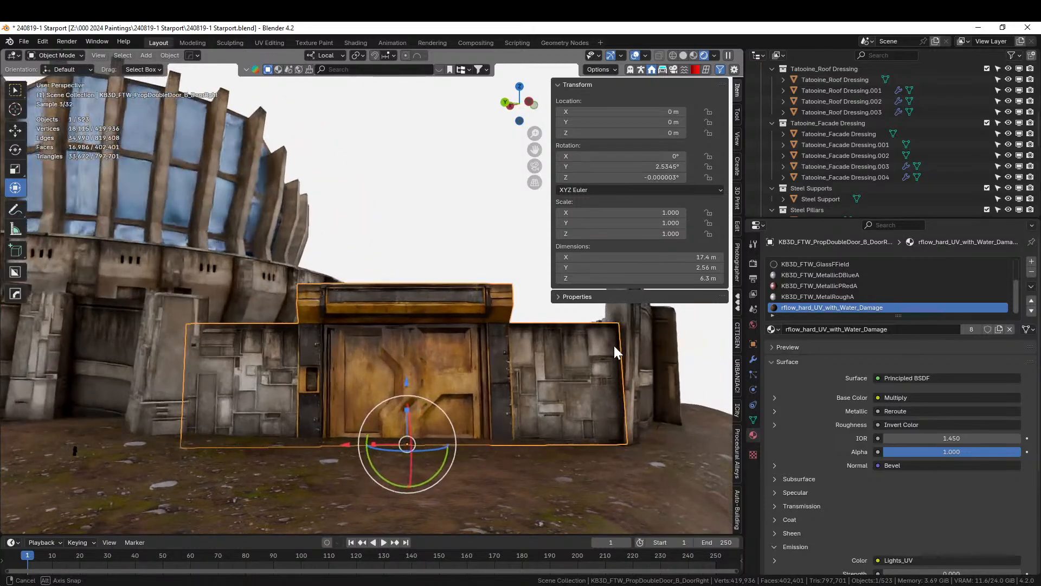
left_click(457, 203)
middle_click_drag(470, 218, 367, 259)
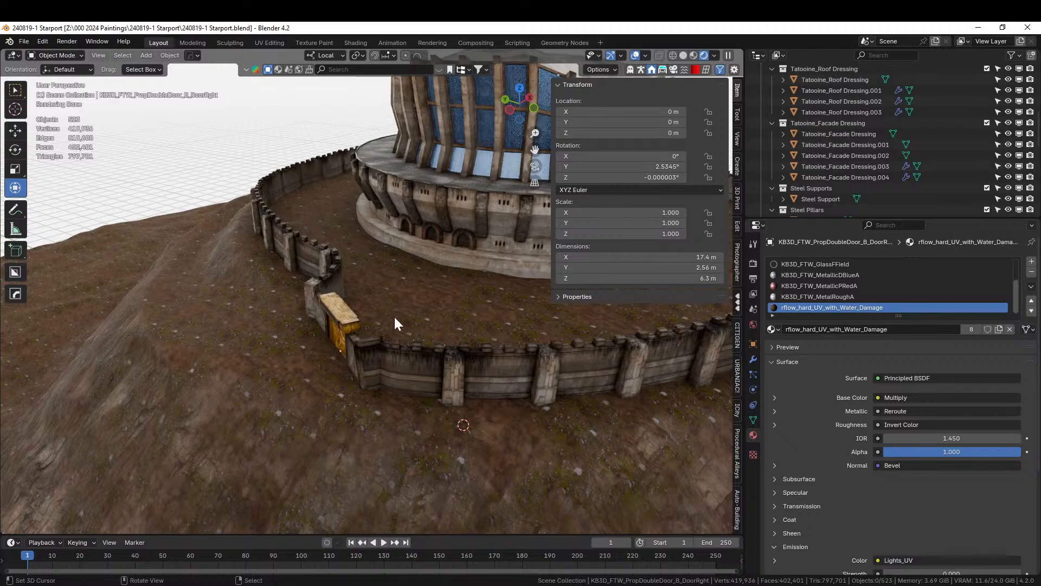
middle_click_drag(393, 314, 475, 332)
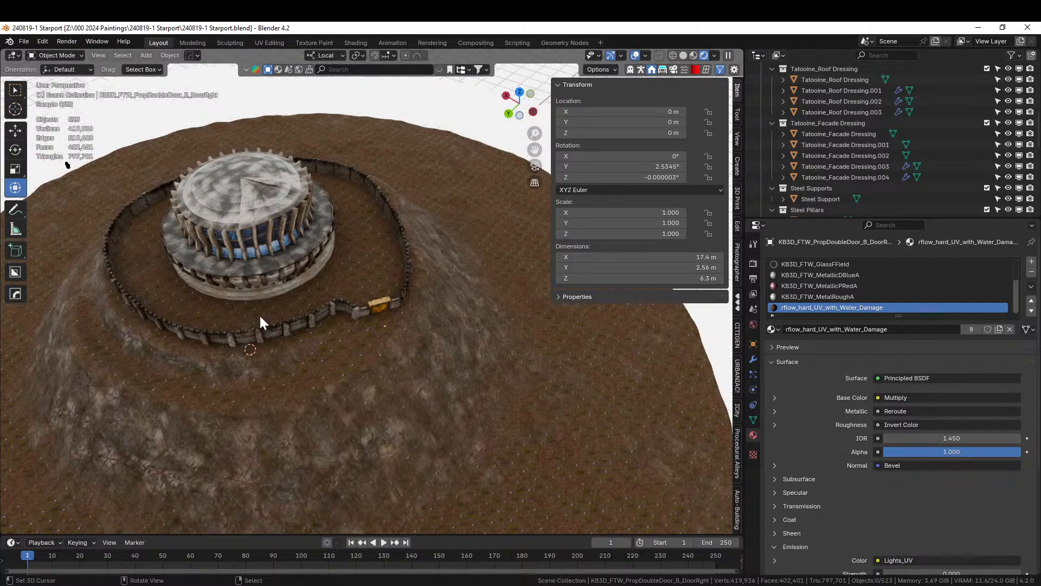
scroll(260, 320, "up", 4)
middle_click_drag(259, 310, 193, 352)
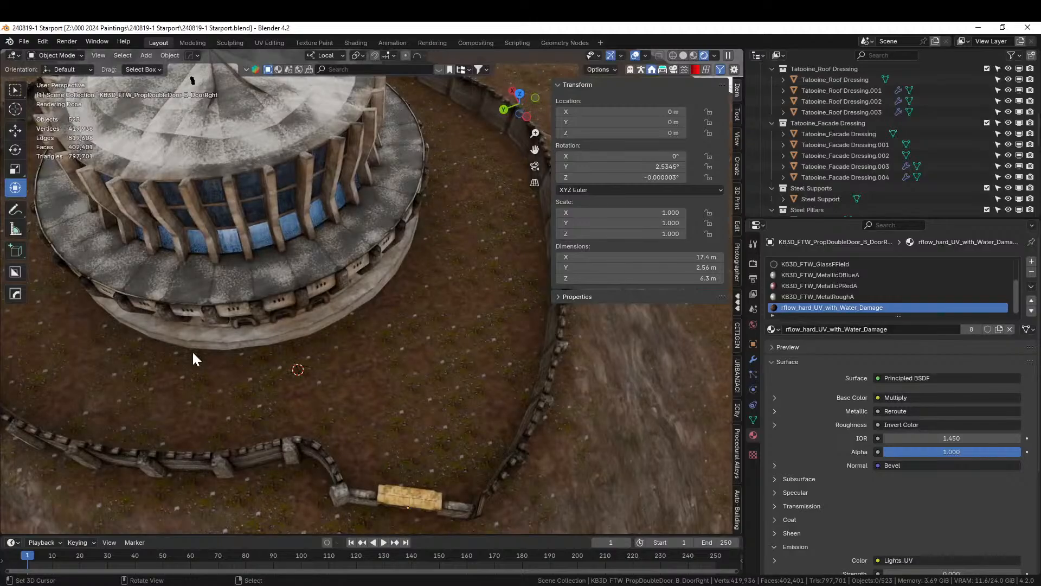
key("ctrl+s")
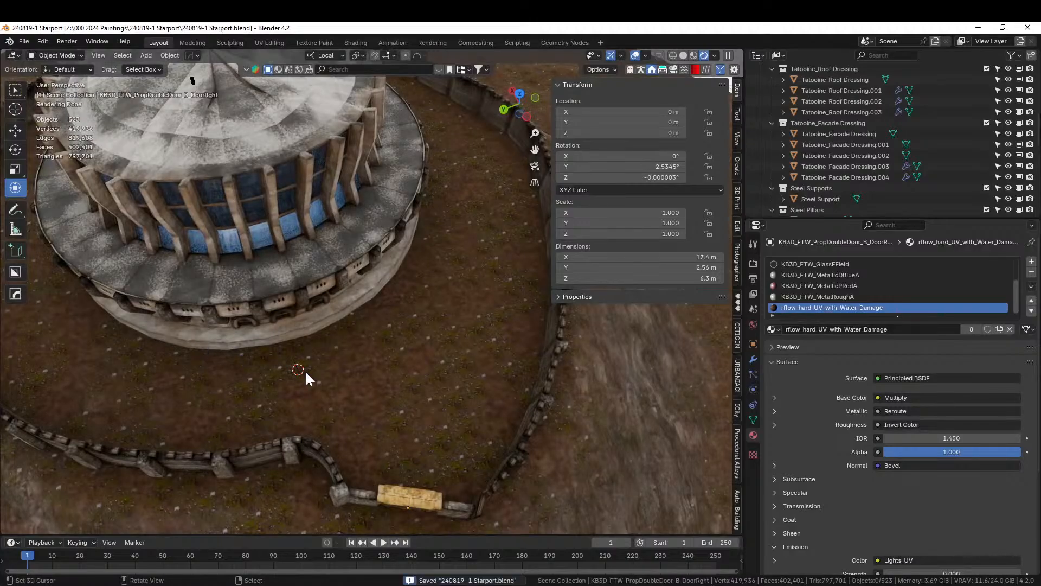
In solid shading, edit the starport building and select the connected rim edges of the base ledge in front of the three arched doors.
key("z")
key("6")
mouse_move(306, 372)
middle_mouse_down()
mouse_move(398, 372)
mouse_move(475, 323)
mouse_move(532, 307)
mouse_move(498, 357)
mouse_move(448, 359)
mouse_move(533, 375)
mouse_move(374, 393)
mouse_move(411, 386)
mouse_move(466, 343)
mouse_move(434, 356)
mouse_move(515, 339)
mouse_move(451, 361)
mouse_move(451, 259)
middle_mouse_up()
scroll(412, 360, "up", 4)
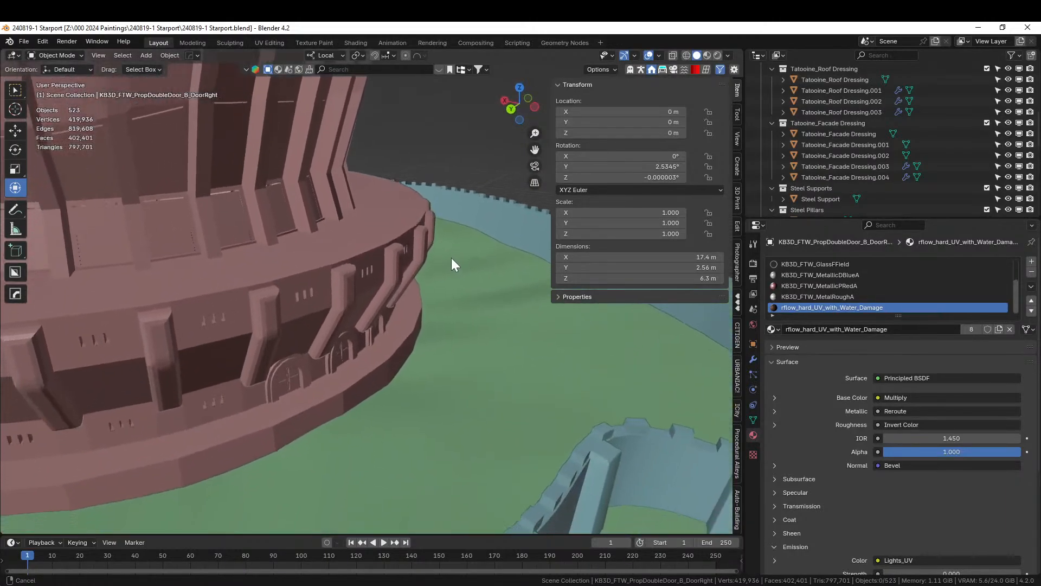
middle_click_drag(434, 296, 399, 339)
left_click(288, 375)
key("Tab")
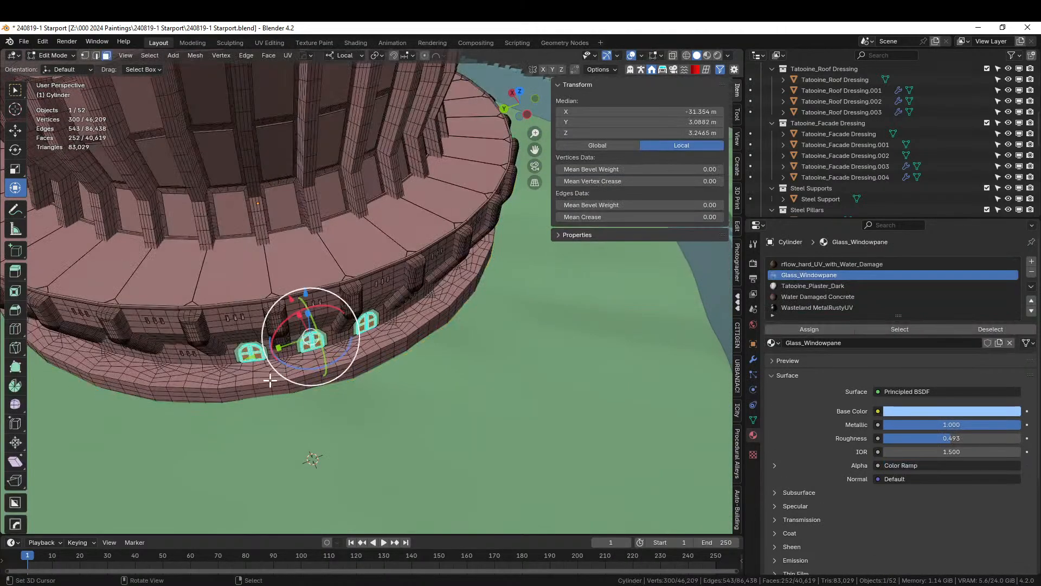
scroll(247, 397, "up", 2)
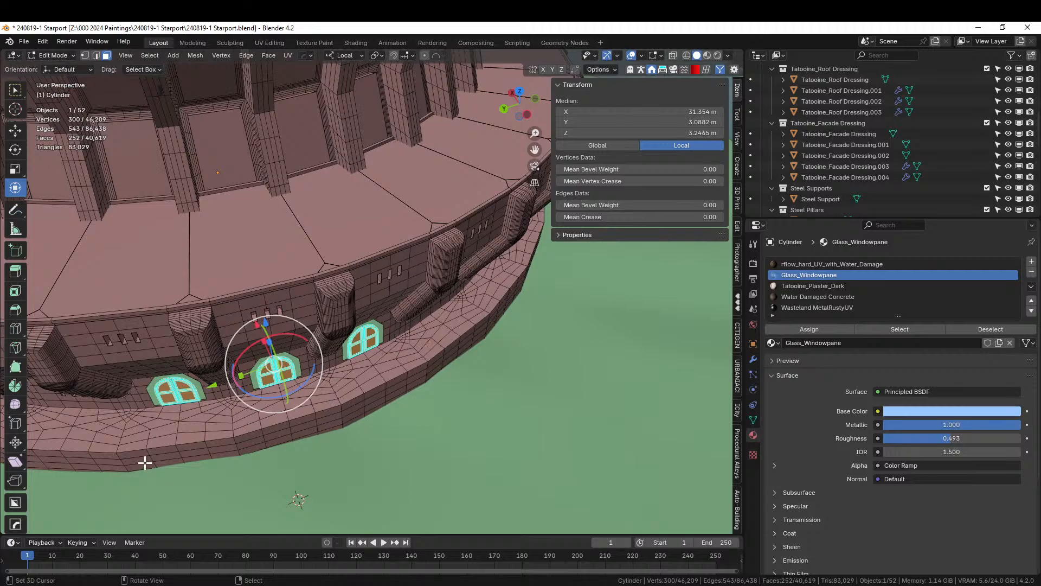
key("2")
left_click(130, 449)
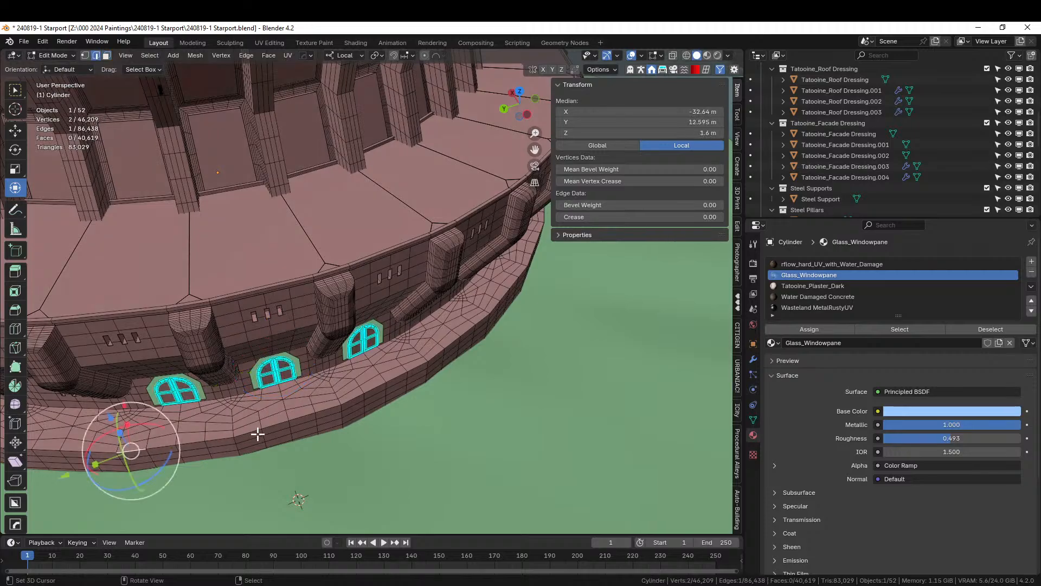
left_click(420, 364, "ctrl")
middle_click_drag(483, 406, 467, 363)
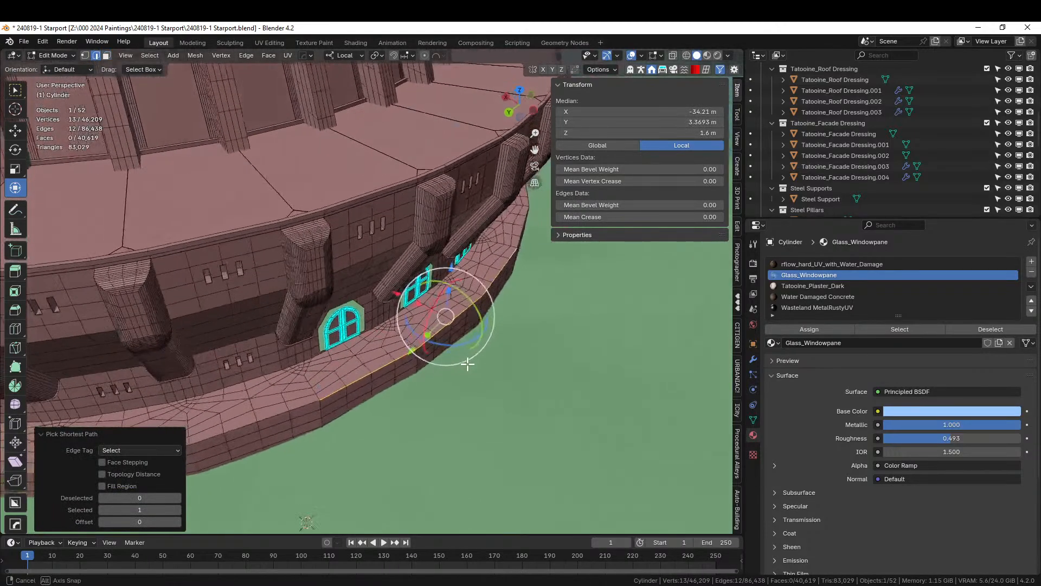
Duplicate the selected rim edges in place, separate them into their own object, and select only that object in Object Mode.
key("shift+d")
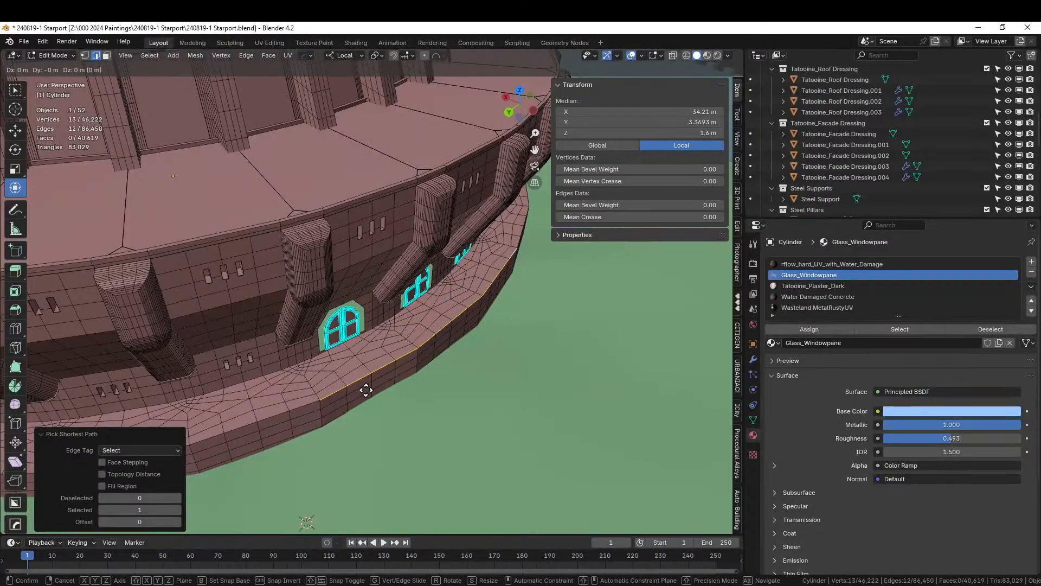
right_click(366, 390)
key("p")
left_click(366, 389)
key("Tab")
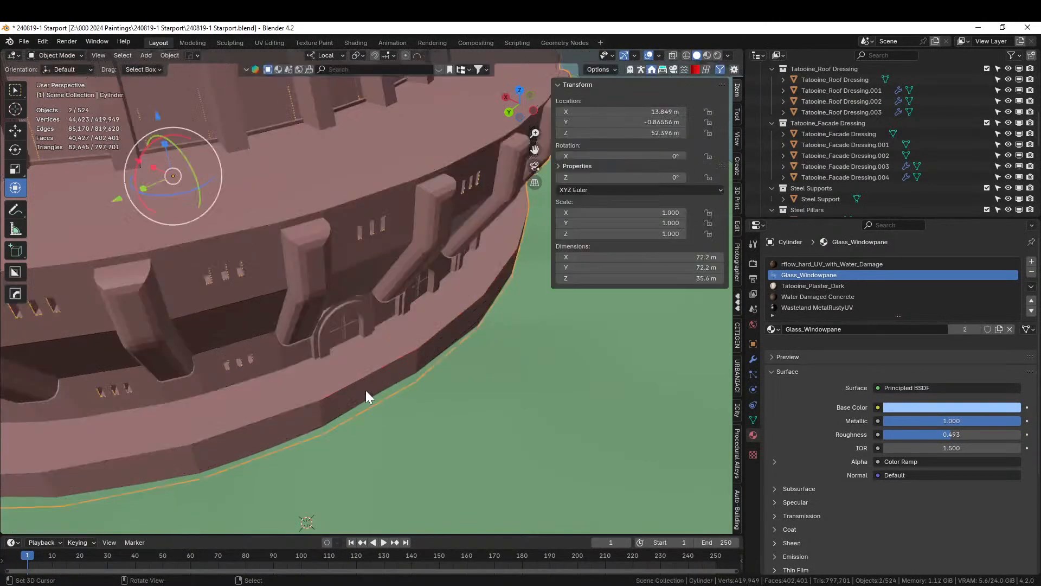
left_click(353, 381)
Extrude all of the separated rim edges about 7.35 m outward from the building along the local X axis.
scroll(353, 381, "down", 5)
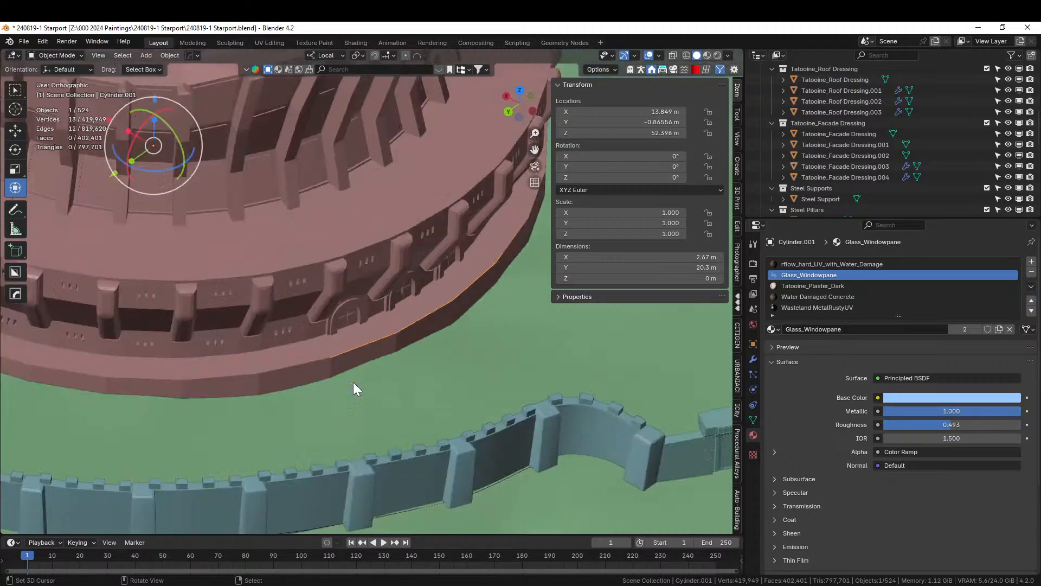
key("KP_7")
scroll(355, 368, "down", 1)
scroll(354, 367, "up", 1)
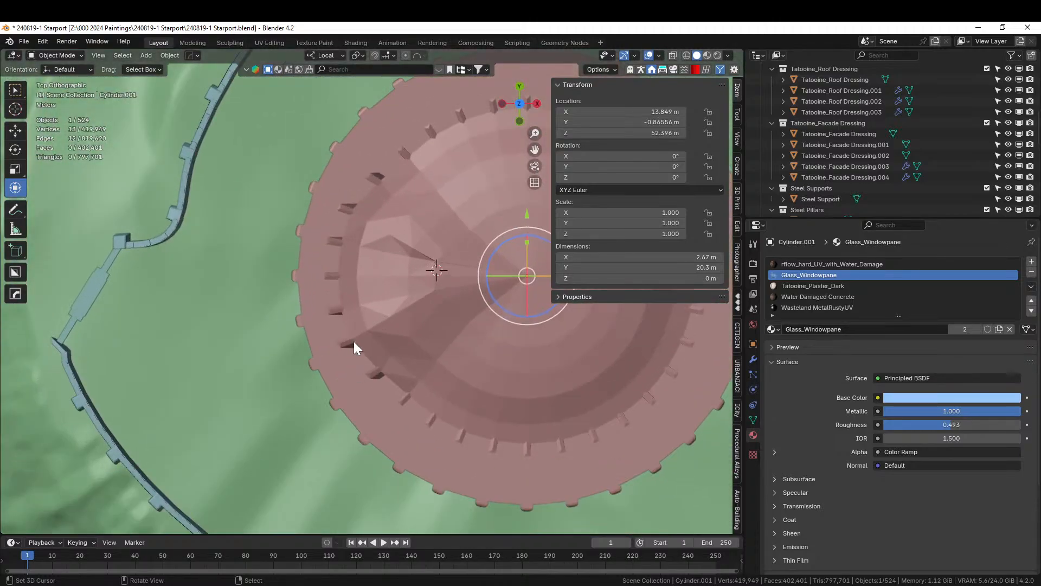
key("Tab")
middle_click_drag(340, 319, 434, 248)
key("a")
middle_click_drag(353, 262, 356, 333)
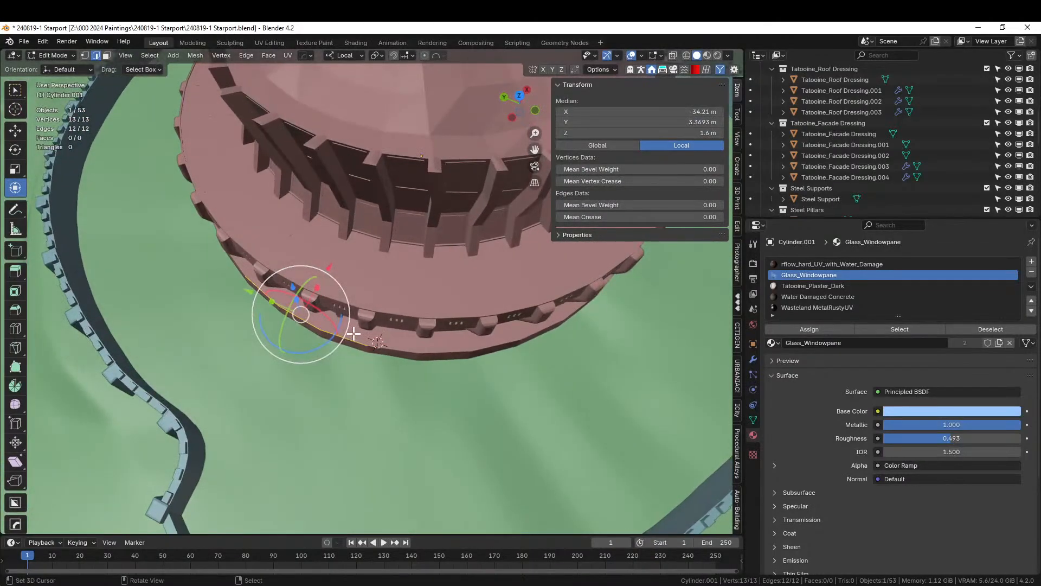
key("e")
key("x")
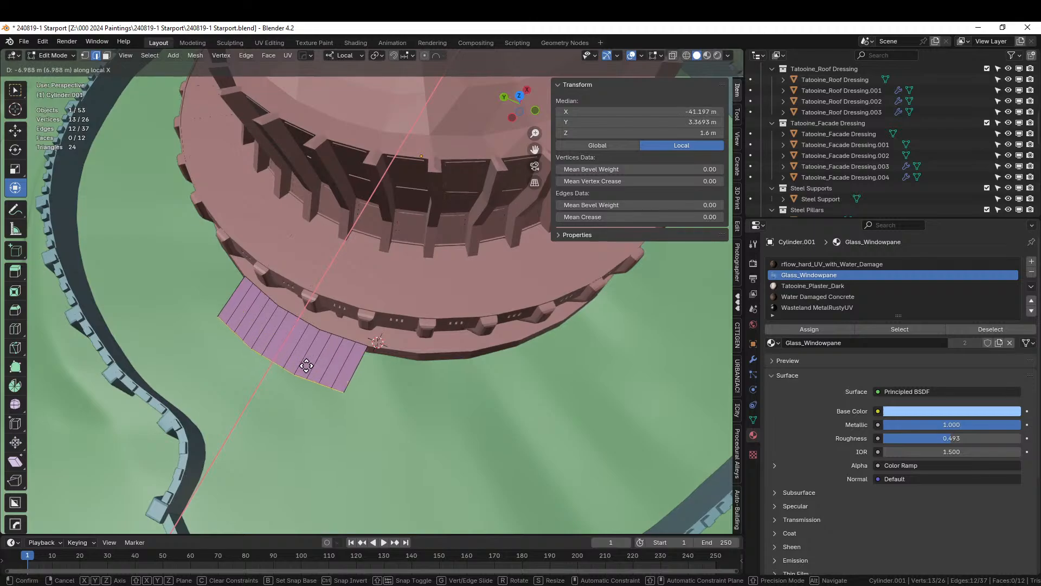
left_click(307, 367)
Lower the extruded outer edges about 2.84 m along local Z to slope the strip down to the terrain.
middle_click_drag(307, 367, 308, 294)
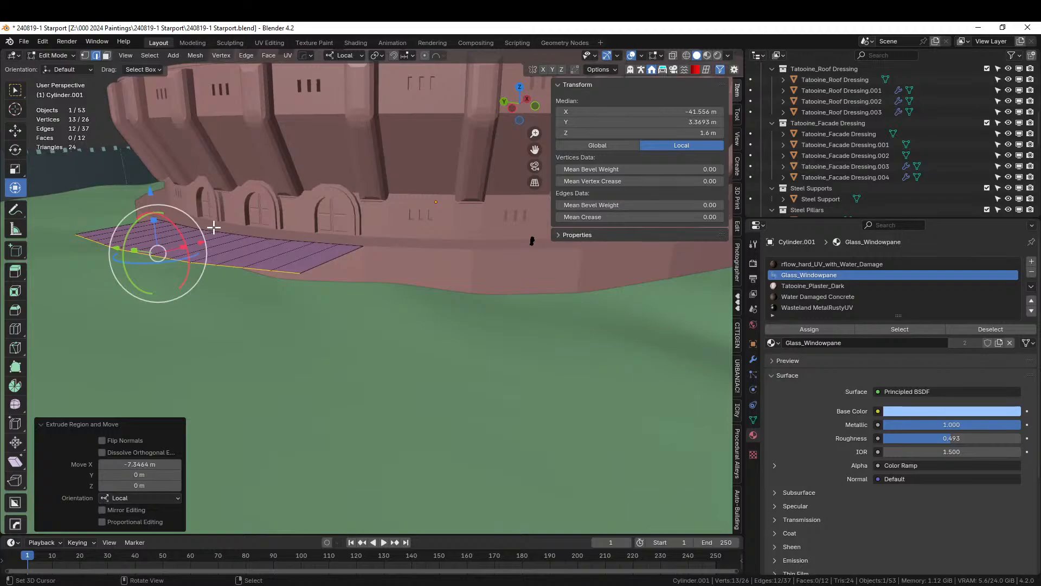
key("g")
key("z")
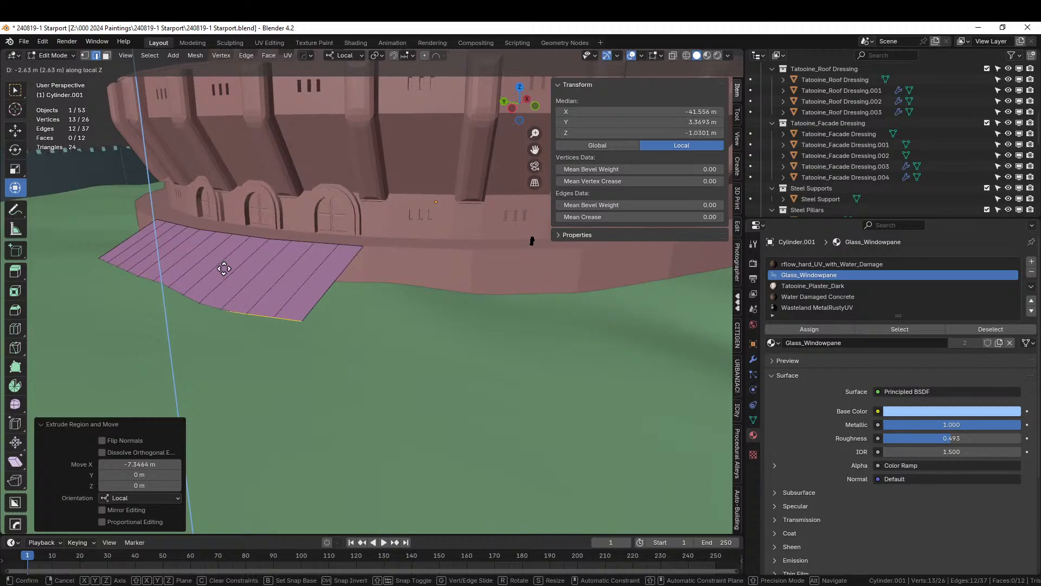
left_click(226, 270)
Extrude the ramp's two side edges and two intermediate cross edges 1 m up along local Z as railing guides.
middle_click_drag(226, 269, 372, 307)
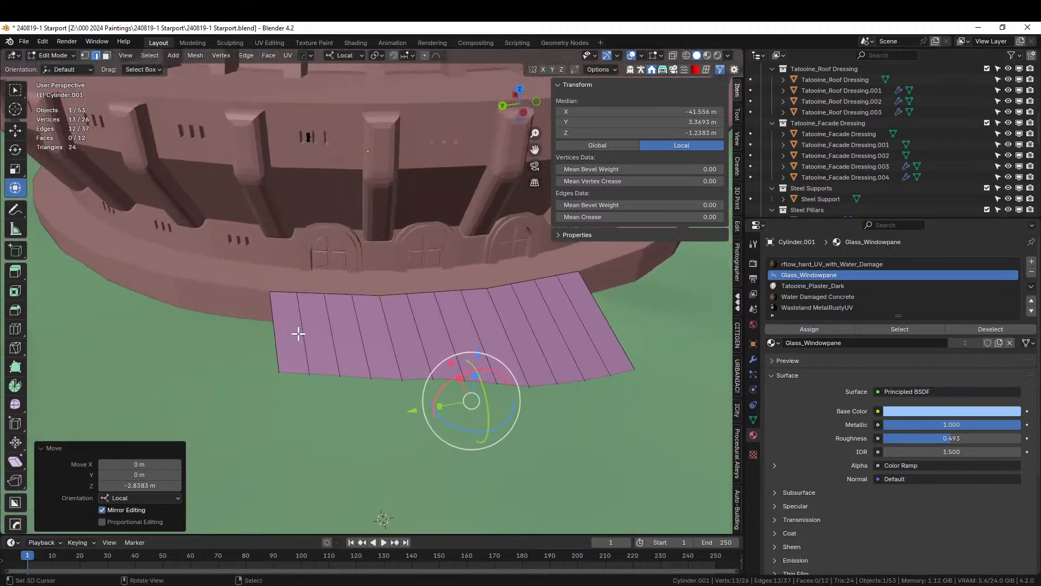
left_click(274, 325)
left_click(587, 321, "shift")
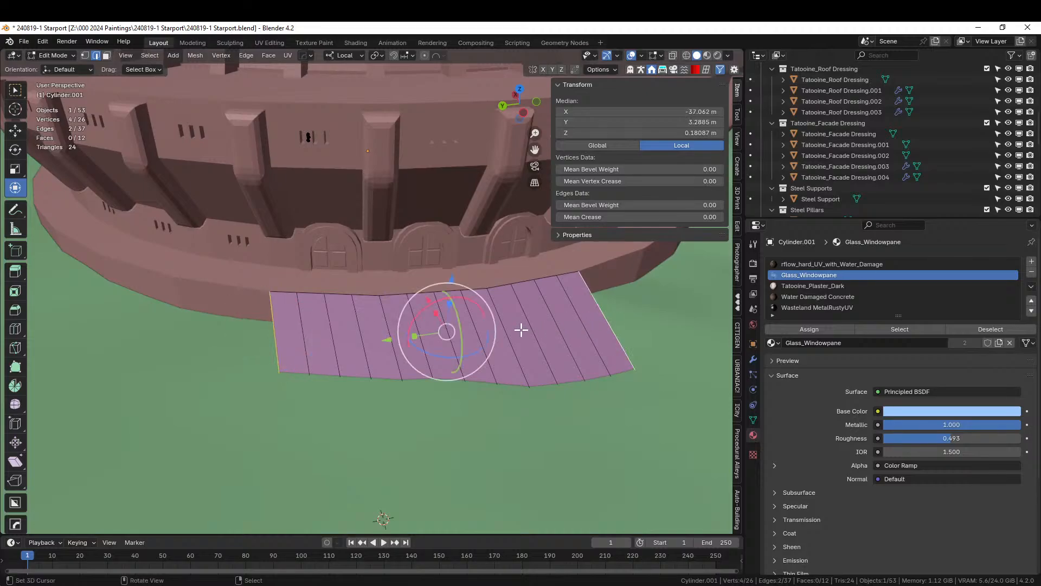
left_click(505, 327, "shift")
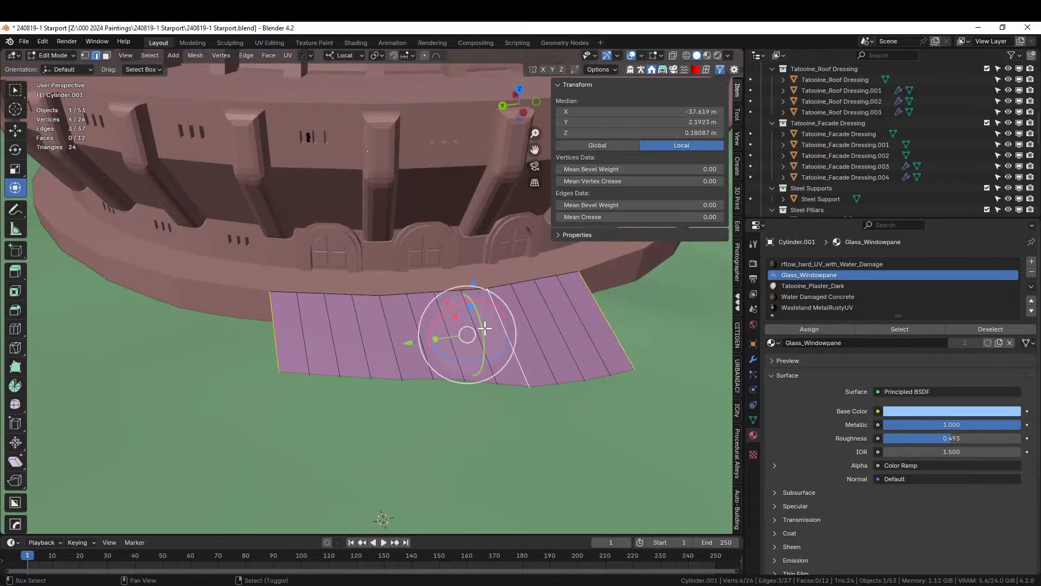
left_click(394, 335, "shift")
middle_click_drag(524, 366, 506, 359)
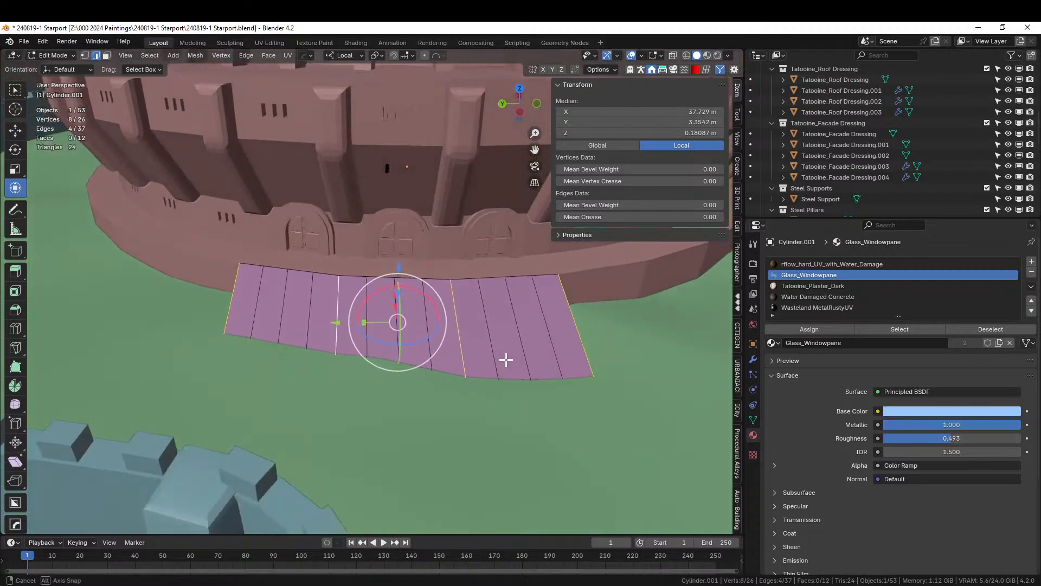
type("ez1")
key("Return")
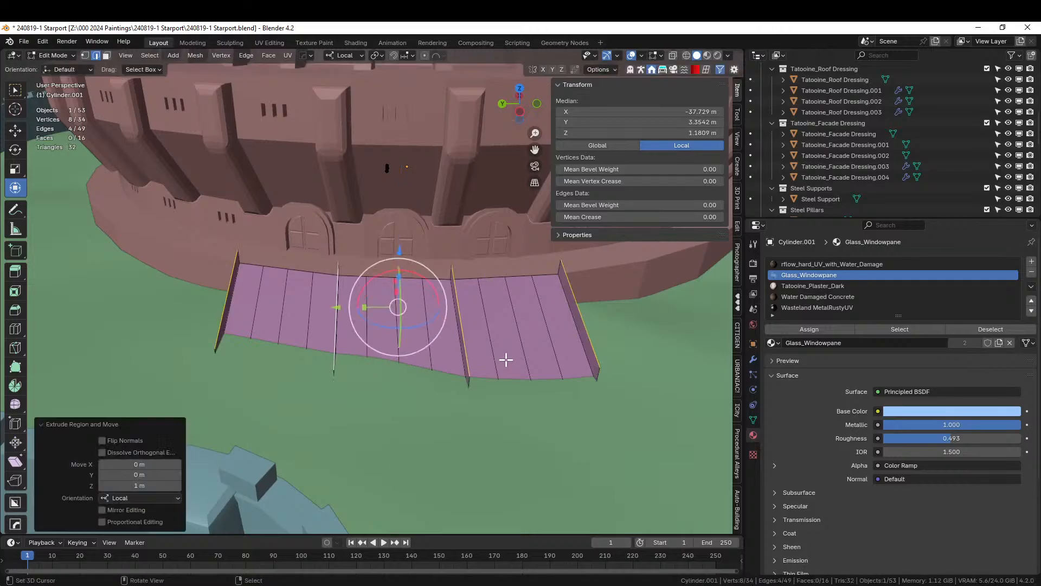
Copy the modifiers of the Steel object standing beside the terrain to the sloped ramp object in Object Mode.
key("Tab")
scroll(506, 360, "down", 8)
scroll(496, 351, "down", 3)
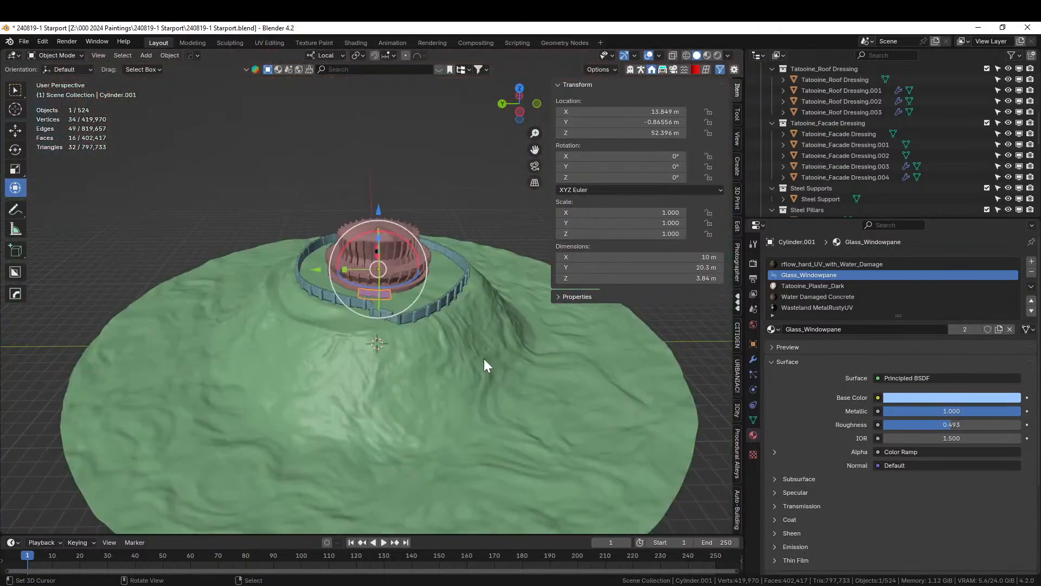
middle_click_drag(484, 359, 341, 359)
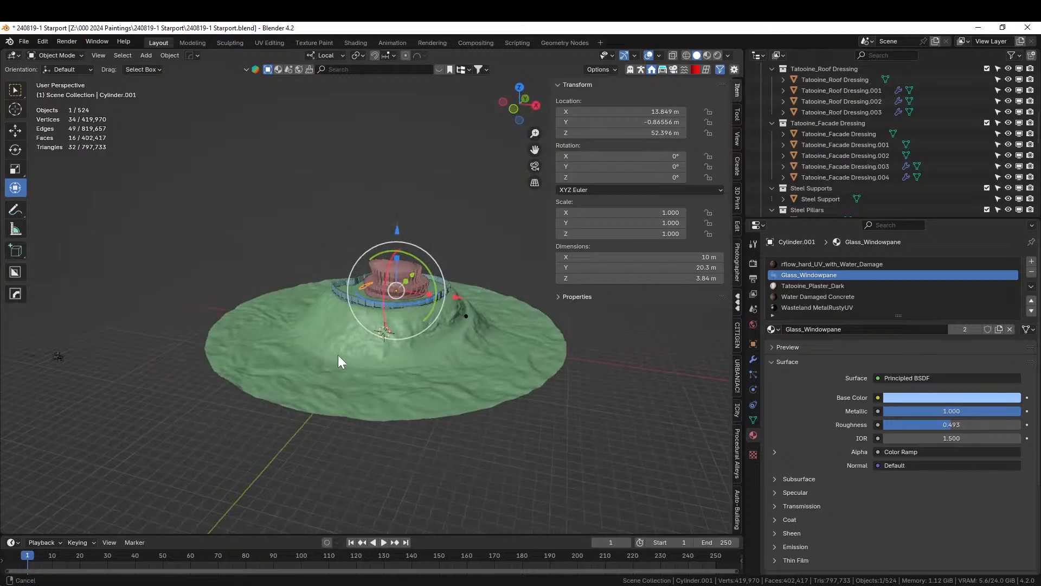
scroll(342, 359, "up", 5)
left_click(203, 423)
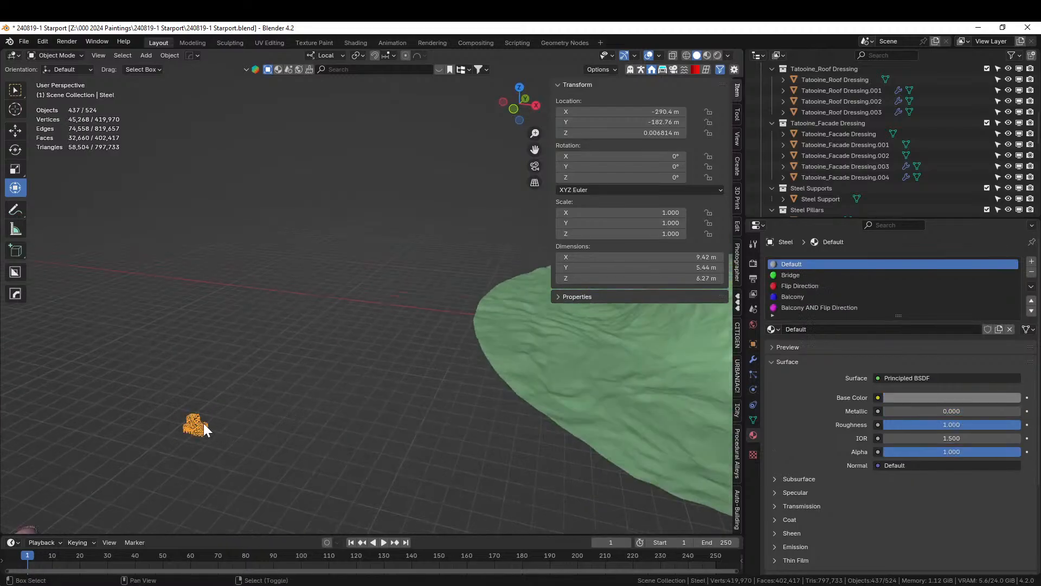
key("a")
key("ctrl+l")
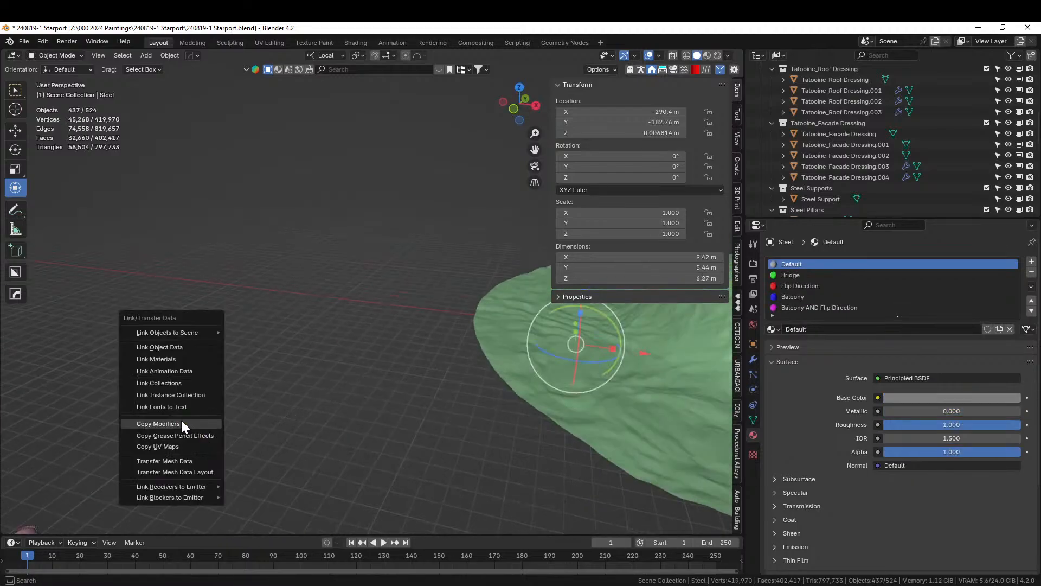
left_click(181, 423)
middle_click_drag(181, 422, 409, 271)
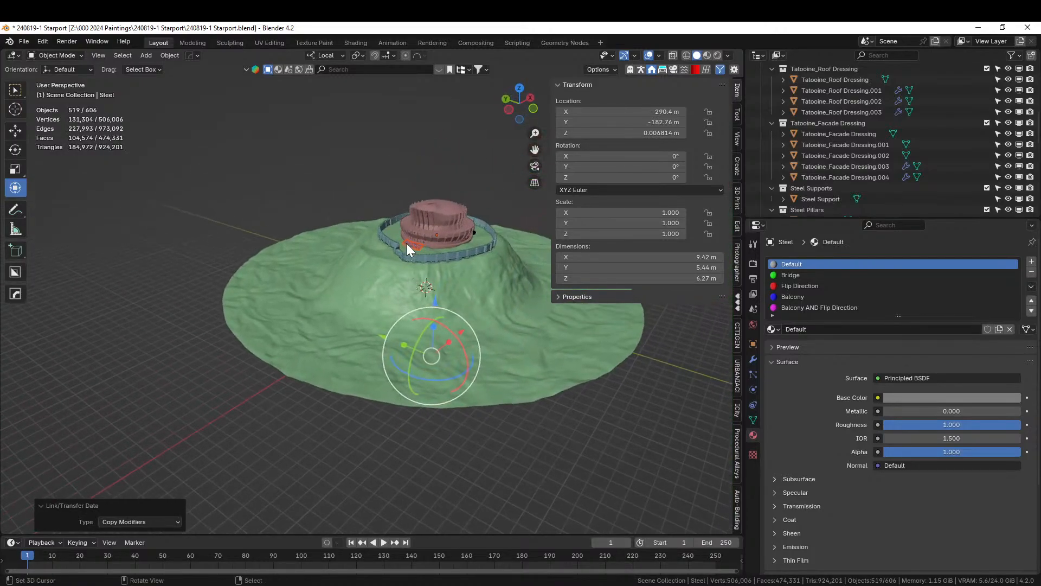
Frame the generated steel stairs and examine from the side how they meet the ledge and the terrain.
left_click(406, 243)
key("KP_Decimal")
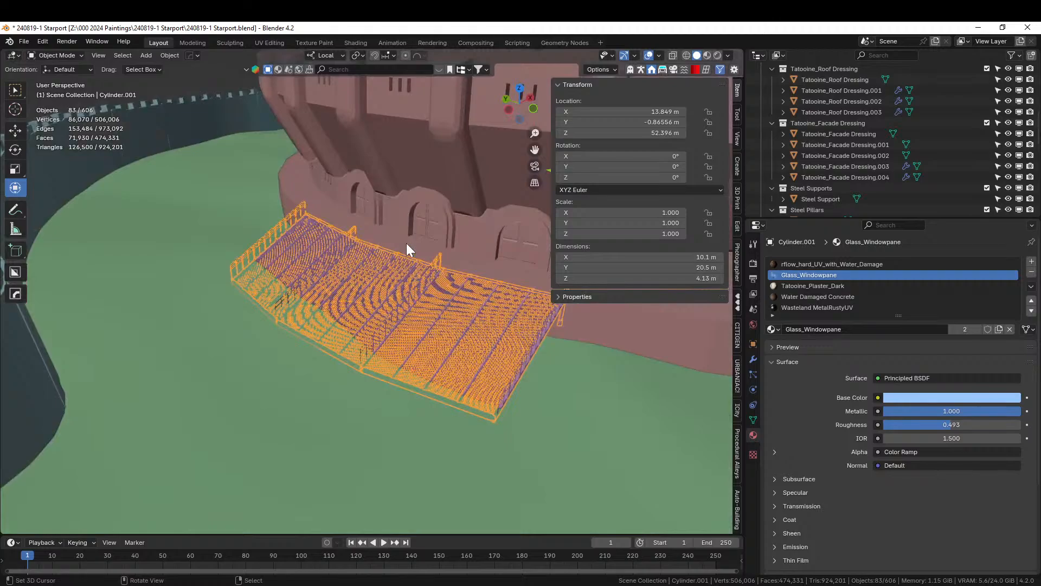
middle_click_drag(406, 243, 562, 292)
left_click(499, 301)
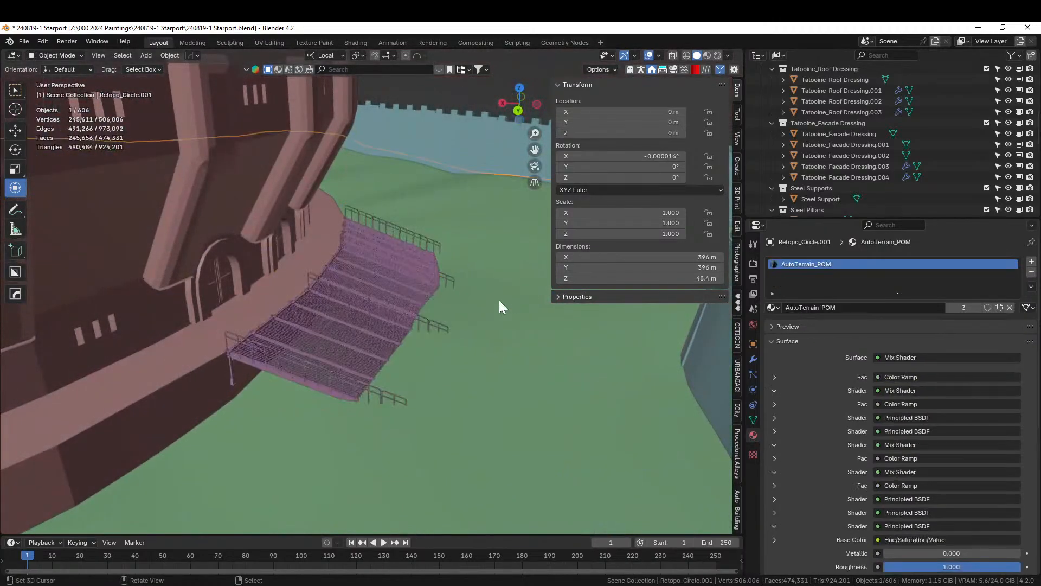
mouse_move(499, 300)
middle_mouse_down()
mouse_move(491, 301)
mouse_move(512, 284)
mouse_move(496, 283)
middle_mouse_up()
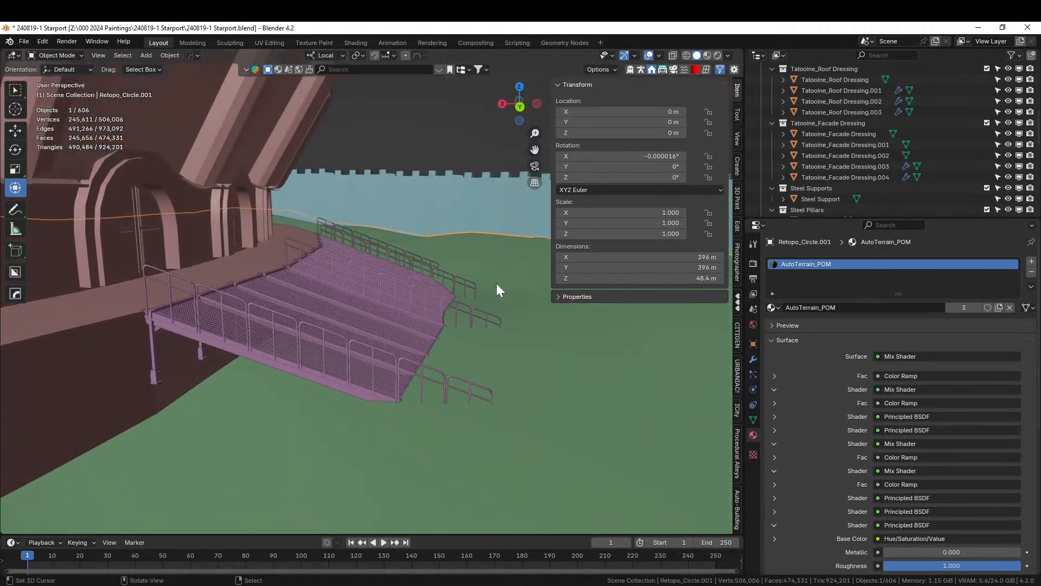
Isolate the ramp in local view in Edit Mode and turn off its Platform Generator modifier's edit-mode display.
key("Tab")
key("Tab")
right_click(360, 315)
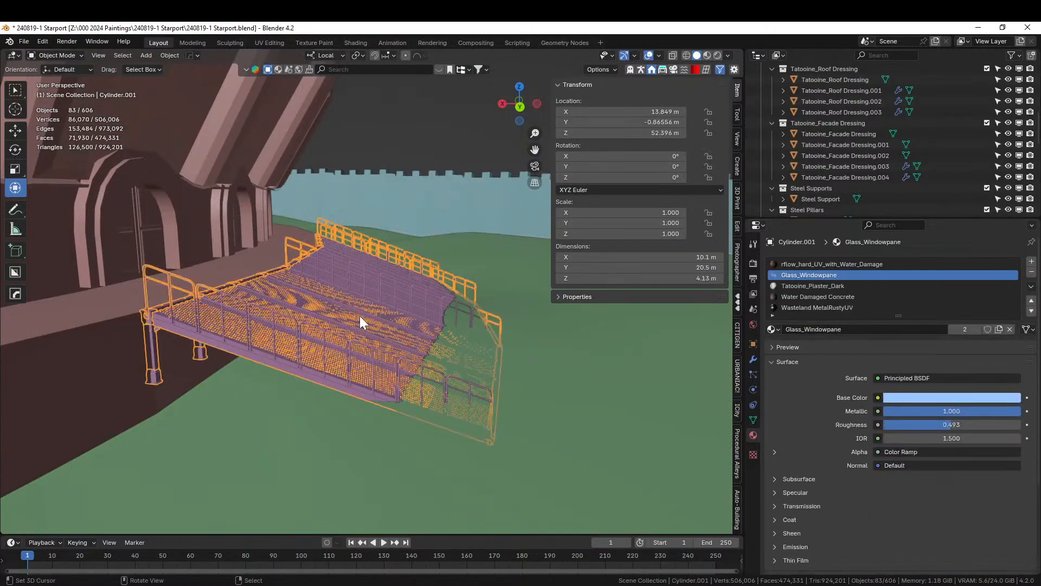
key("Tab")
key("KP_Divide")
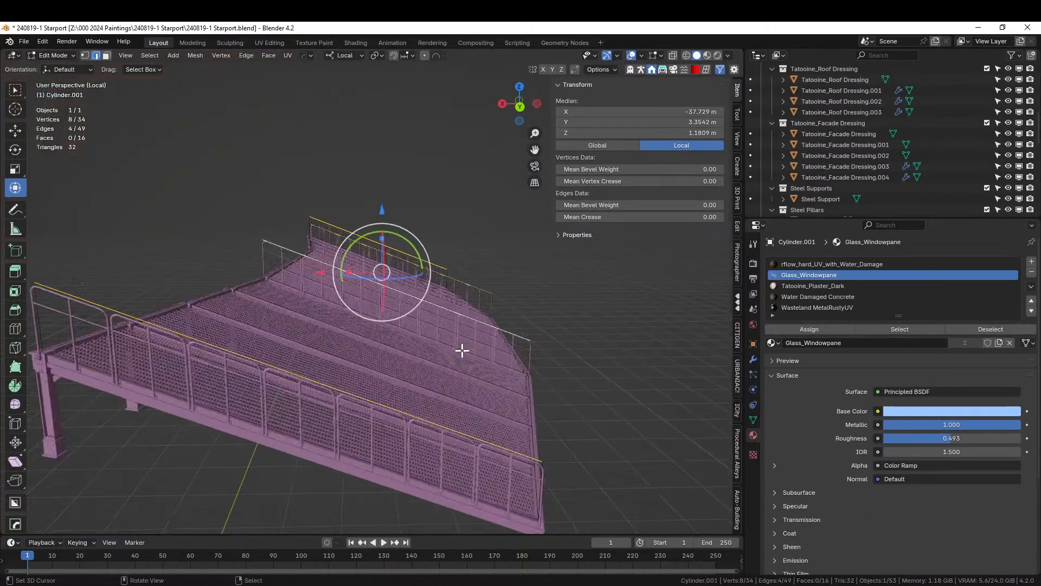
middle_click_drag(462, 350, 412, 459)
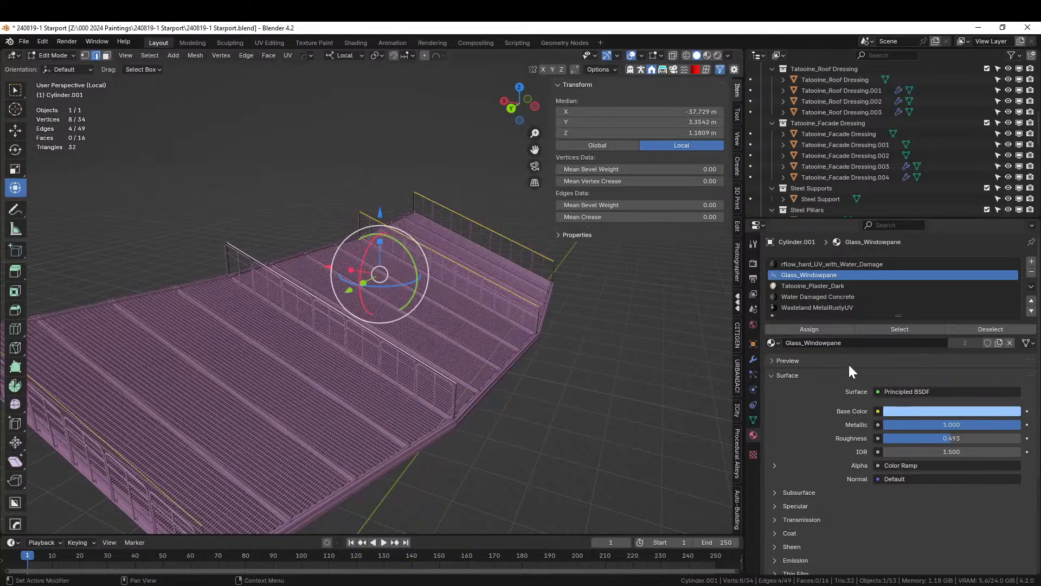
left_click(753, 359)
left_click(972, 304)
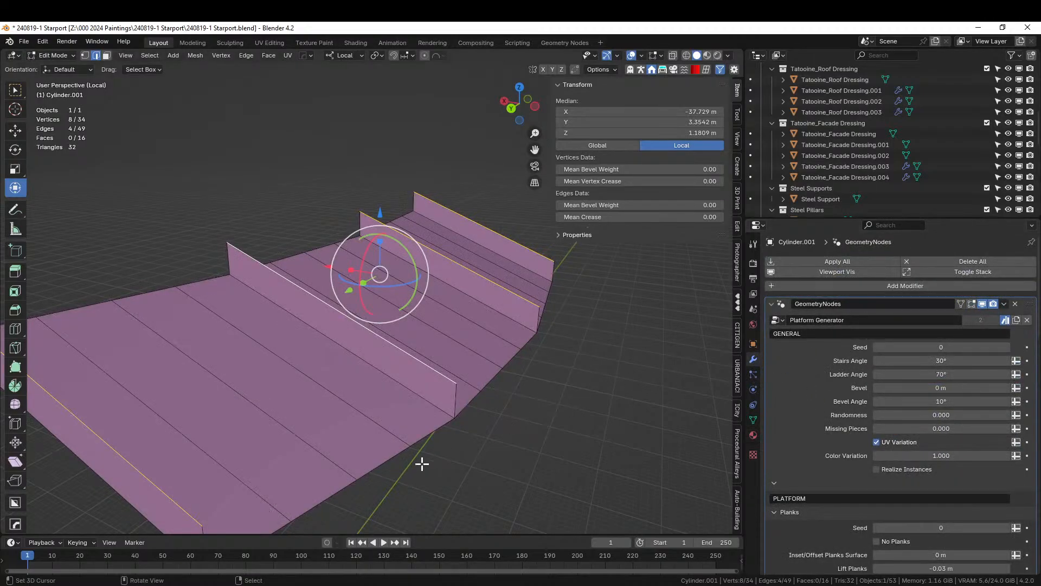
Select the full run of edges along the ramp's lower end and turn the Platform Generator's edit-mode display back on.
scroll(421, 463, "down", 3)
right_click(298, 426)
middle_click_drag(367, 431, 531, 366)
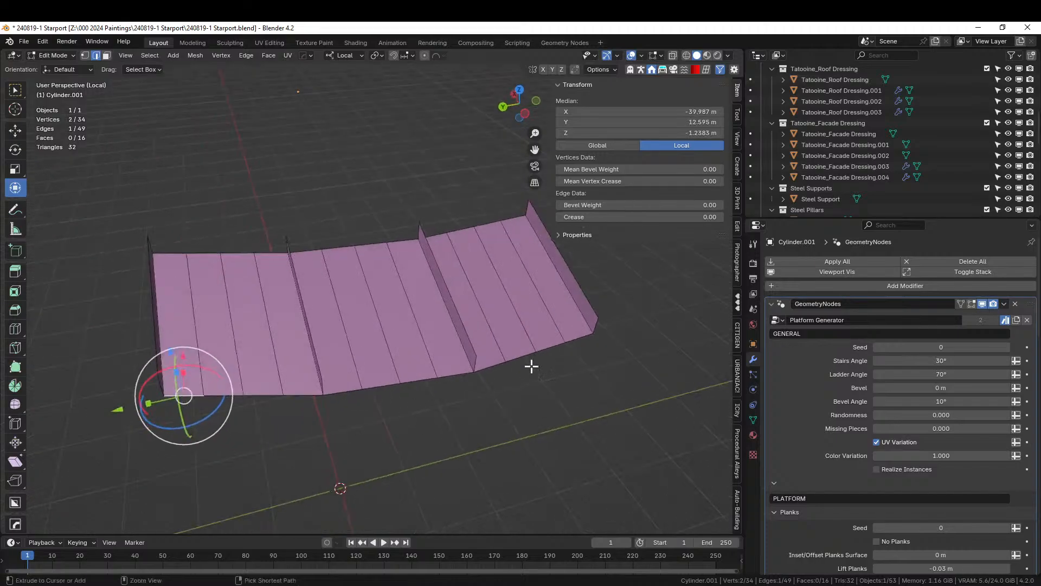
right_click(585, 333, "ctrl")
middle_click_drag(646, 347, 571, 390)
left_click(972, 303)
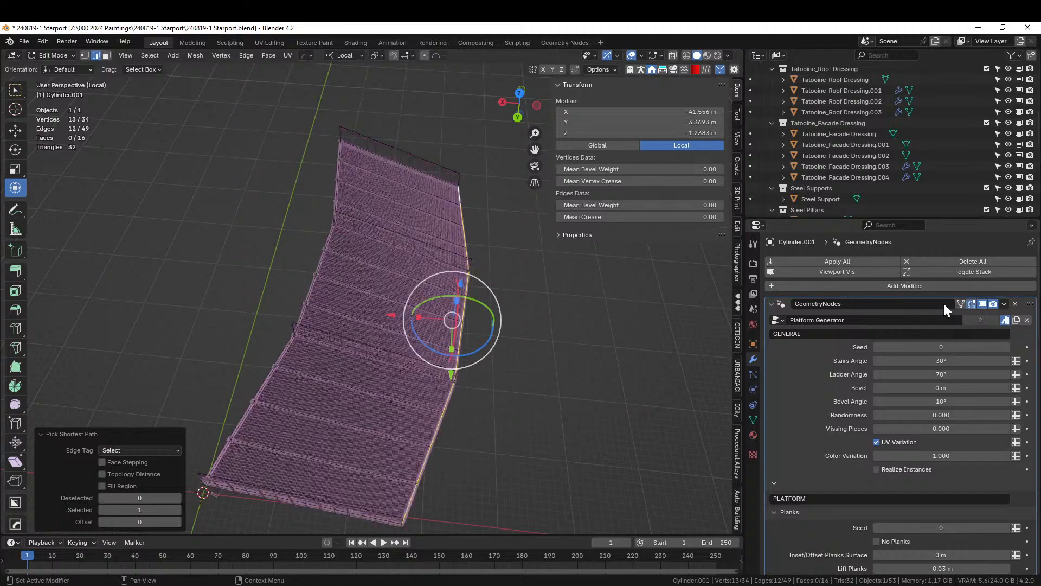
Try to shorten the ramp by moving its lower edges about 2.78 m inward along local X.
key("g")
key("x")
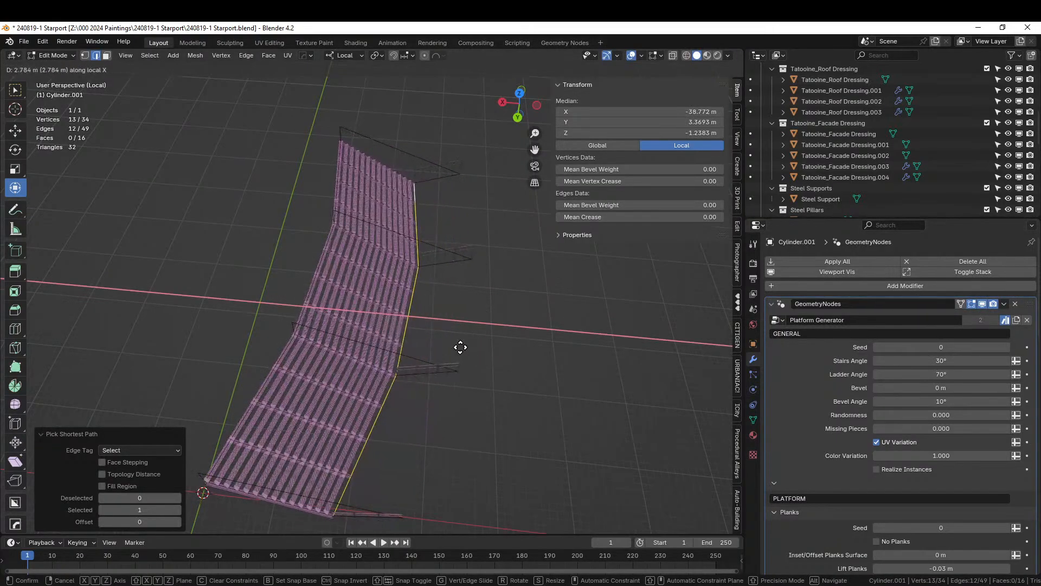
left_click(465, 325)
middle_click_drag(465, 325, 464, 295)
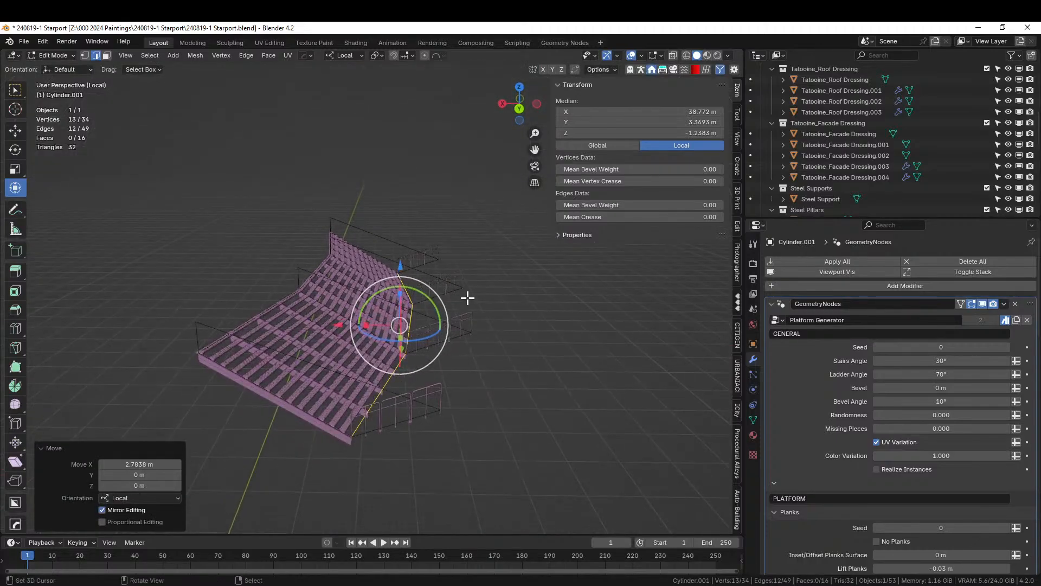
scroll(472, 374, "up", 4)
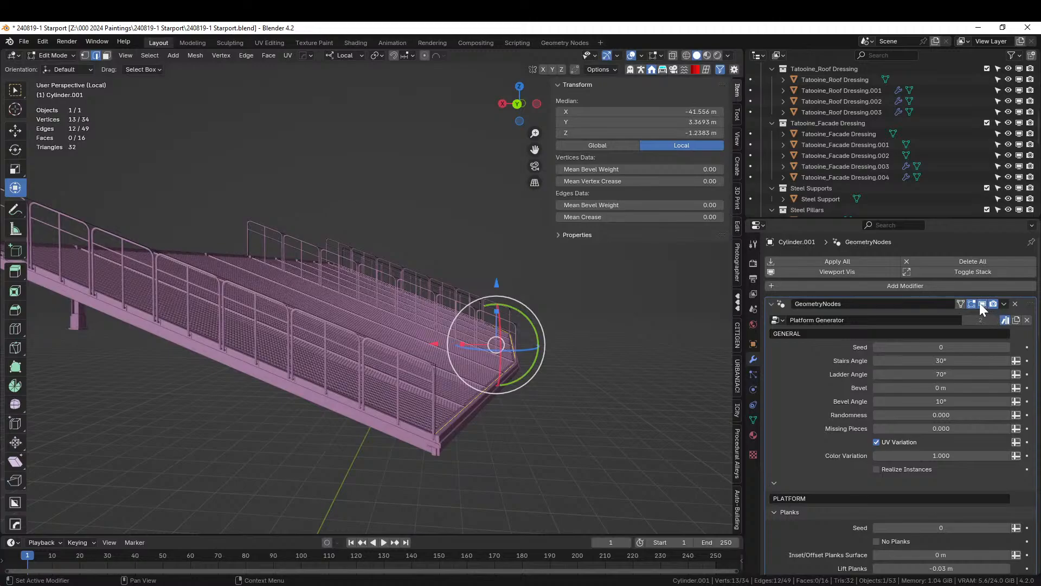
Add the four upright railing edges at the ramp's lower end to the selection, hiding the Platform Generator result in Edit Mode only while selecting.
left_click(971, 304)
left_click(431, 394, "shift")
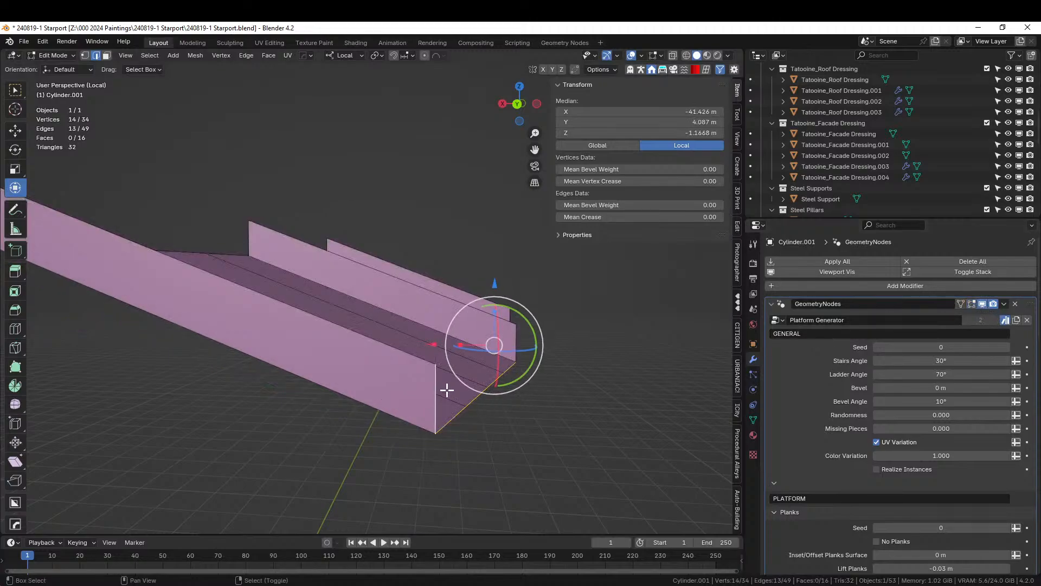
left_click(513, 340, "shift")
middle_click_drag(513, 340, 476, 367)
left_click(547, 321, "shift")
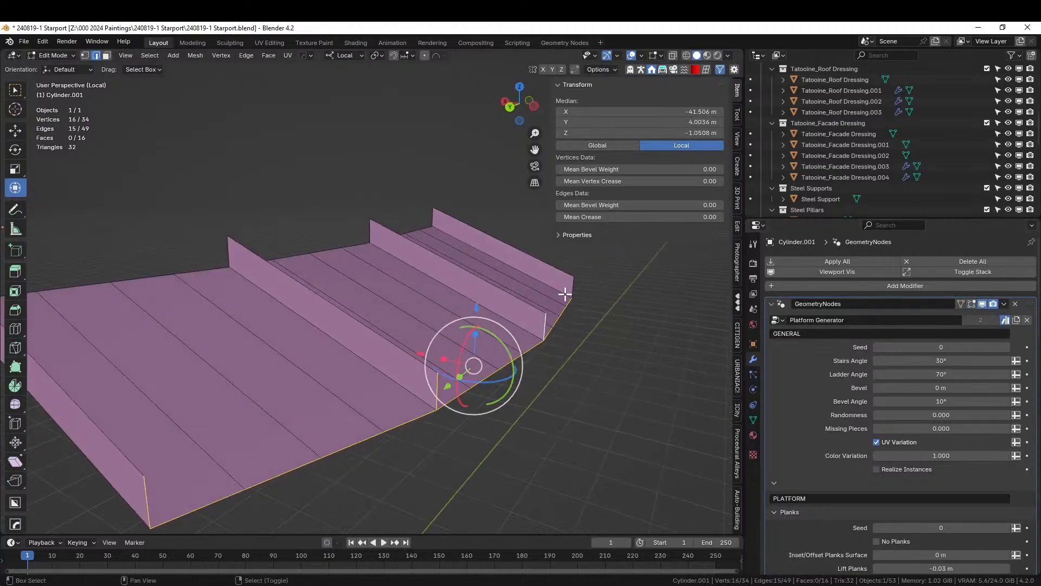
left_click(575, 283, "shift")
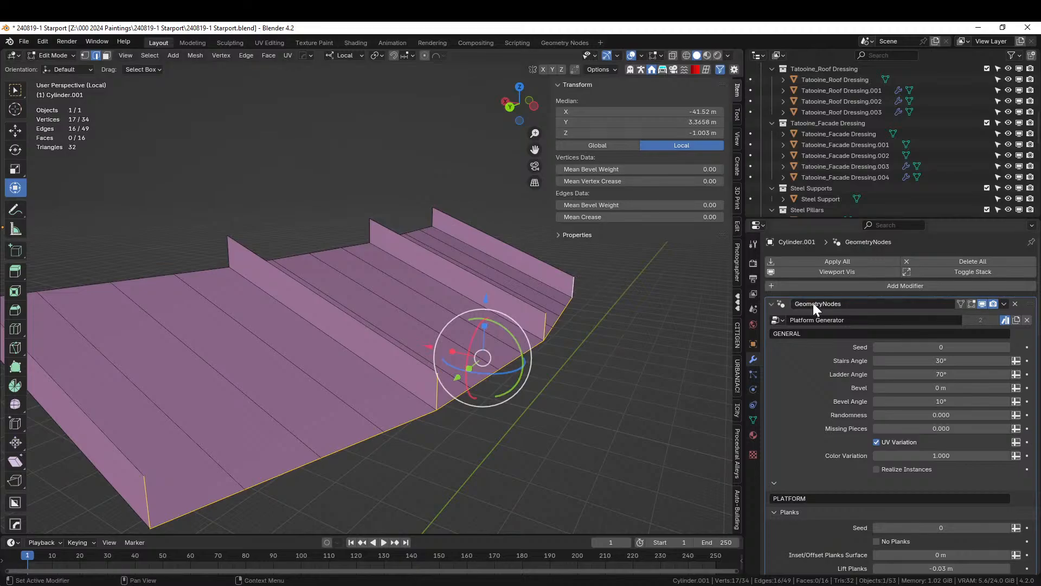
left_click(971, 304)
Shorten the ramp by moving the selected lower-end edges about 2.5 m inward along local X, and leave local view.
middle_click_drag(407, 349, 473, 399)
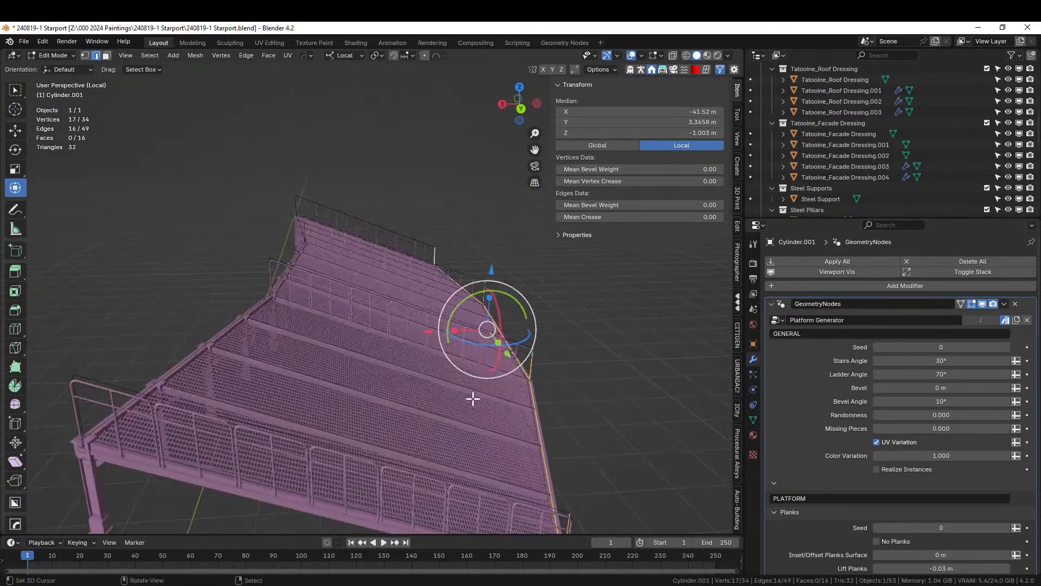
key("g")
key("x")
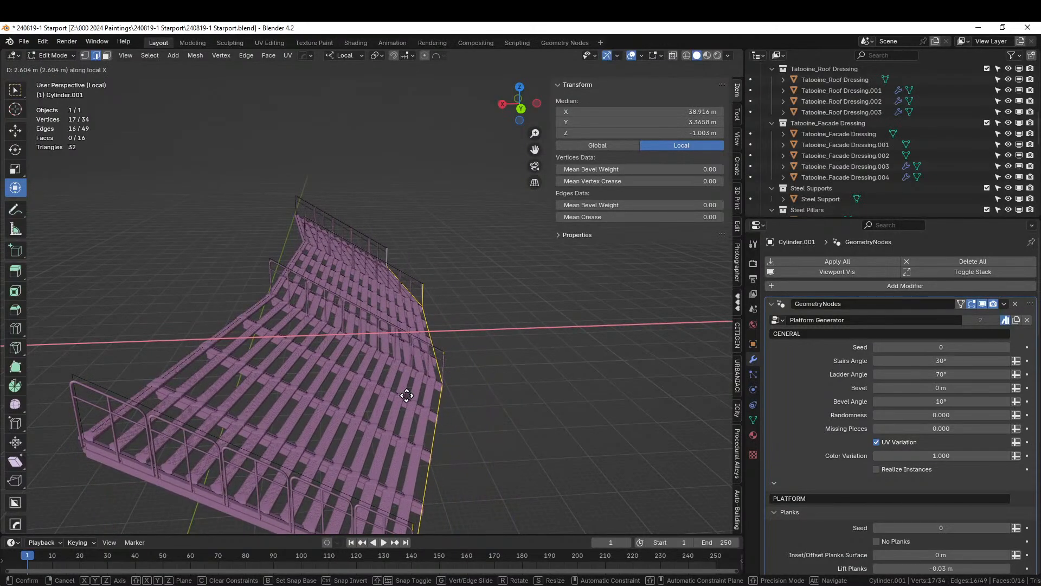
left_click(407, 396)
middle_click_drag(442, 402, 315, 440)
key("KP_Divide")
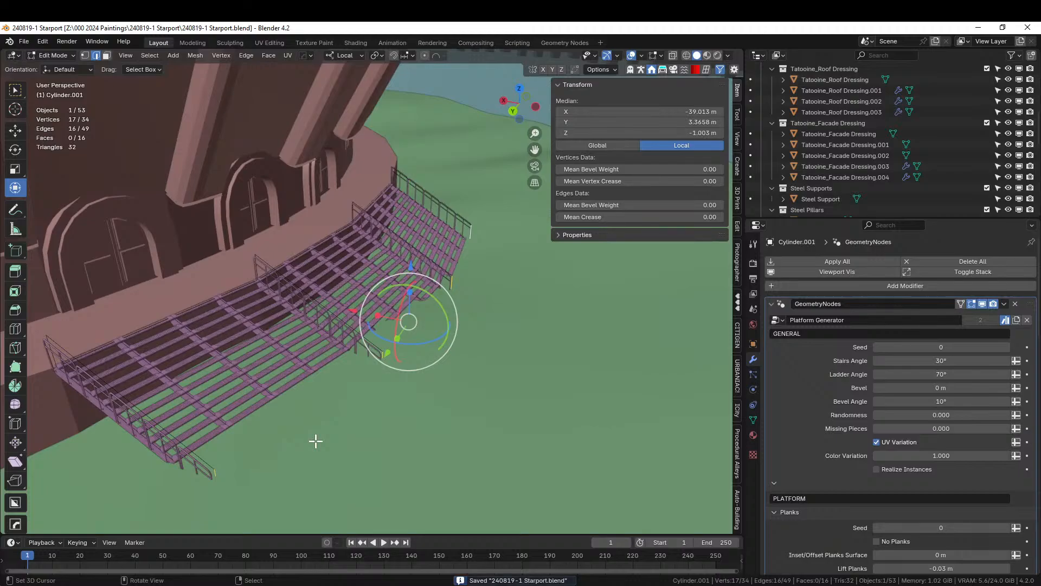
Finish editing the ramp and select the outer upper edge loop of the building's ledge in Edit Mode.
scroll(315, 441, "down", 4)
middle_click_drag(254, 424, 434, 440, "shift")
scroll(464, 437, "up", 3)
key("alt+a")
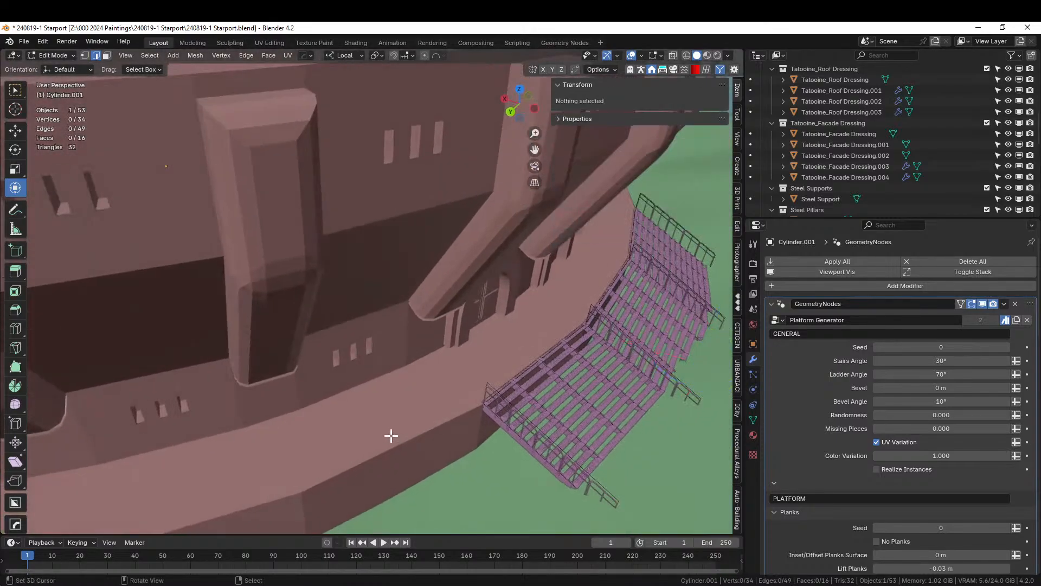
key("Tab")
left_click(382, 431)
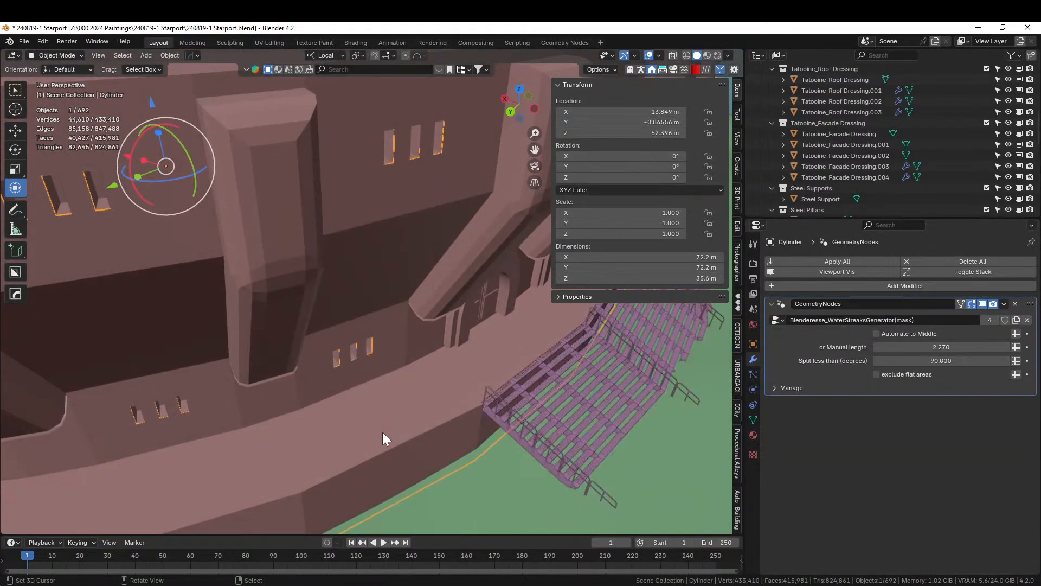
key("Tab")
left_click(448, 421, "alt")
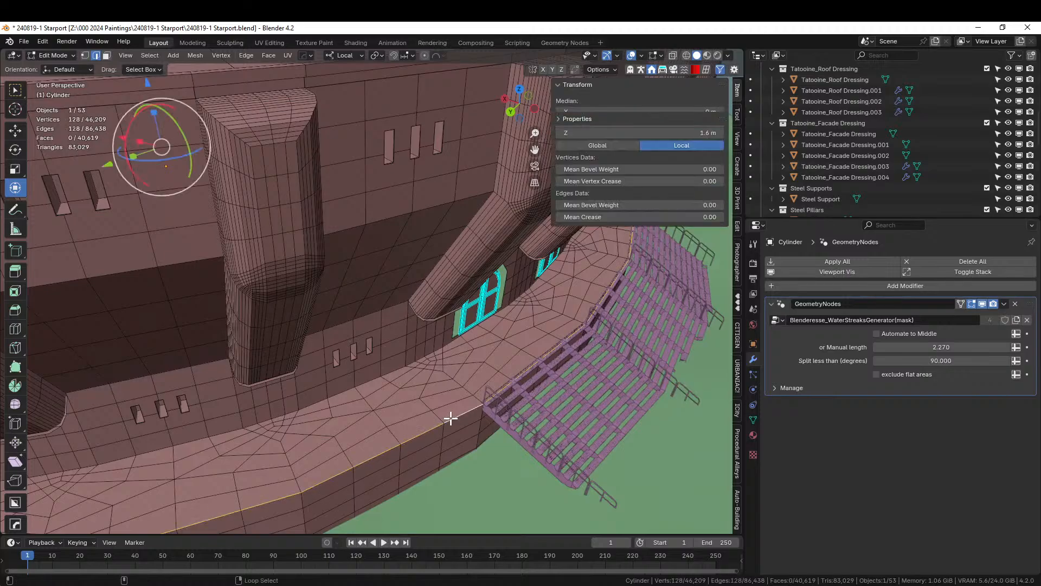
middle_click_drag(450, 418, 470, 406)
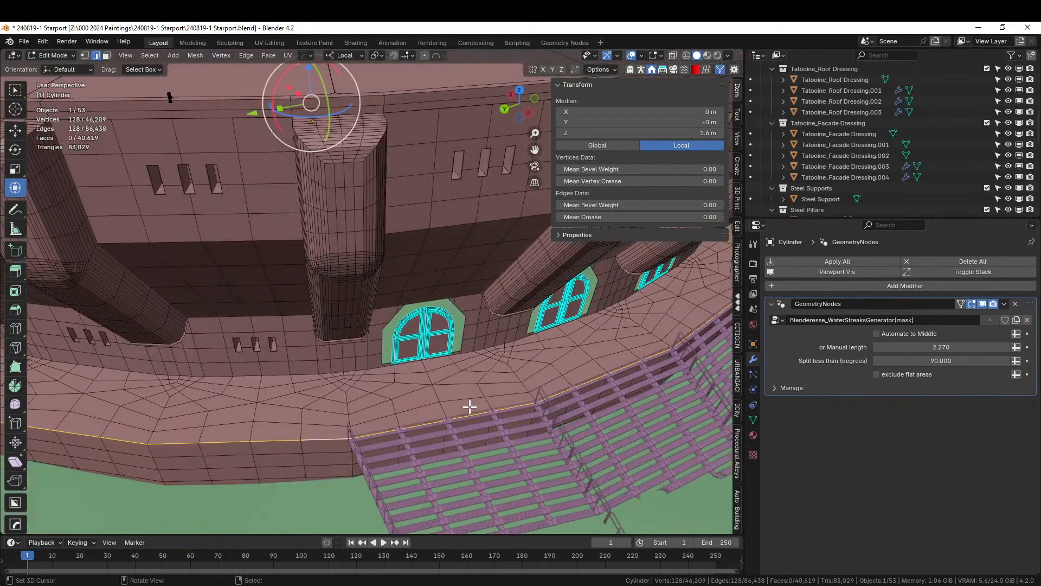
Duplicate the ledge's edge loop in place, separate it into its own object, and return to Object Mode.
key("shift+d")
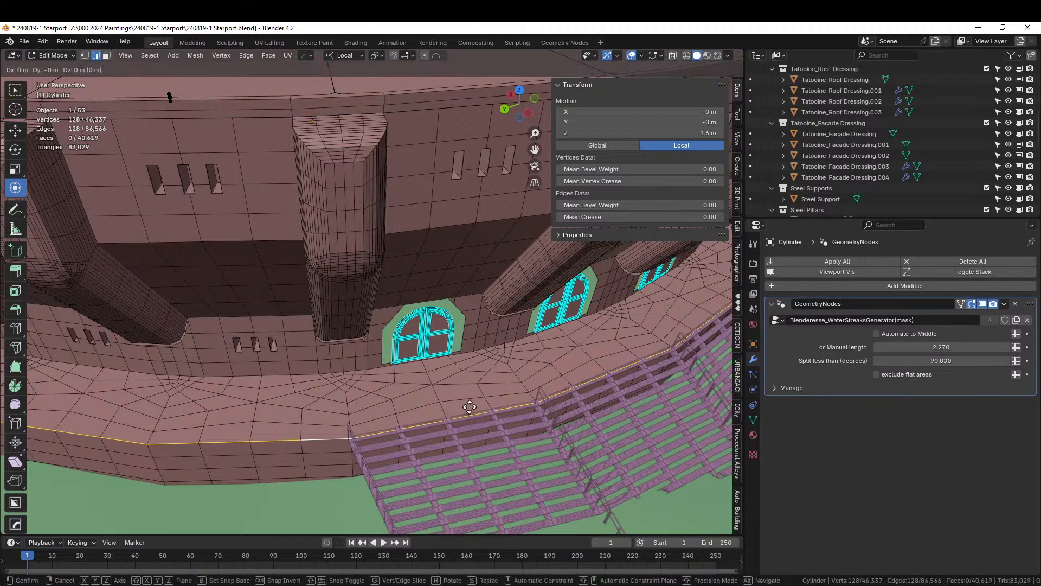
right_click(470, 407)
key("p")
left_click(469, 406)
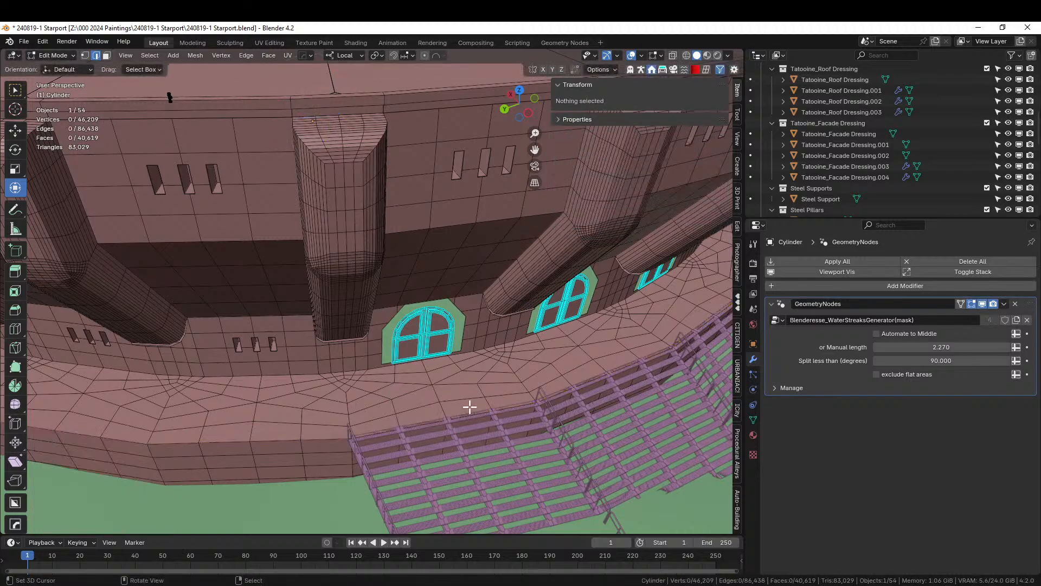
key("Tab")
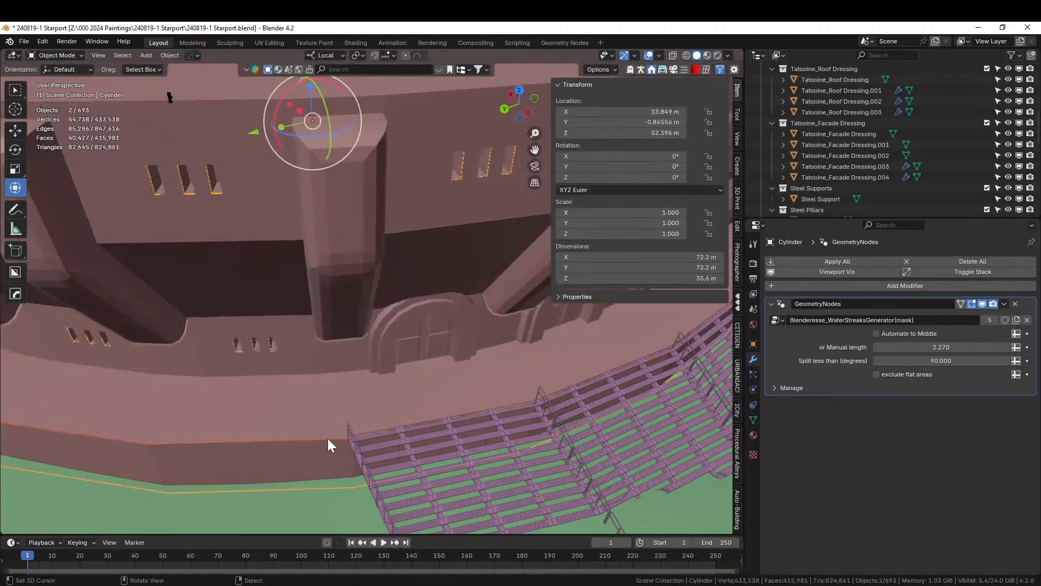
Edit the separated ledge outline and circle-select its edges running along the head of the stairs.
left_click(327, 438)
right_click(327, 438)
key("Tab")
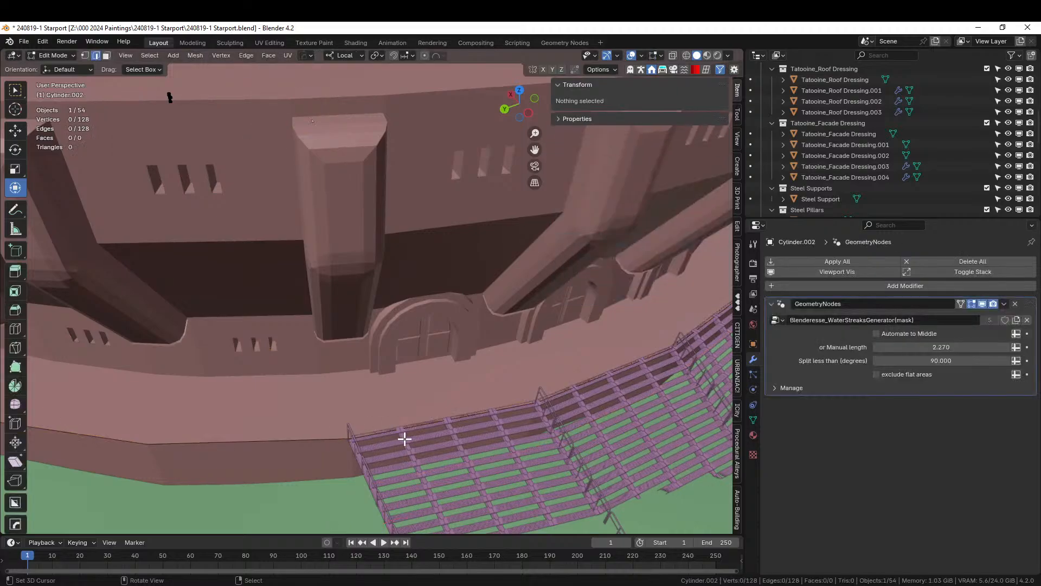
scroll(409, 427, "down", 3)
scroll(408, 427, "up", 2)
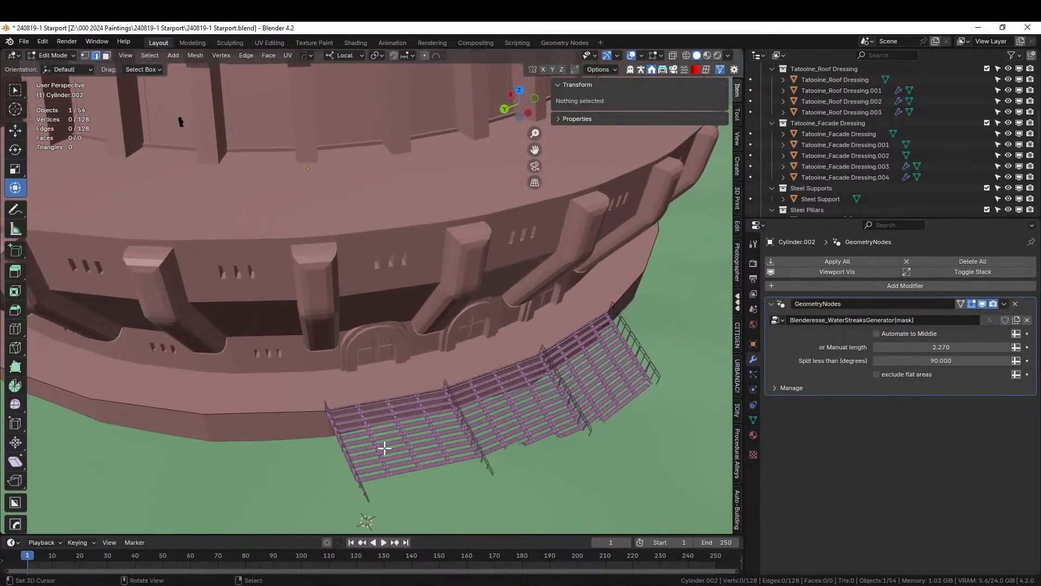
key("c")
left_click(358, 404)
mouse_move(358, 404)
left_mouse_down()
mouse_move(488, 372)
mouse_move(593, 328)
left_mouse_up()
key("Escape")
key("x")
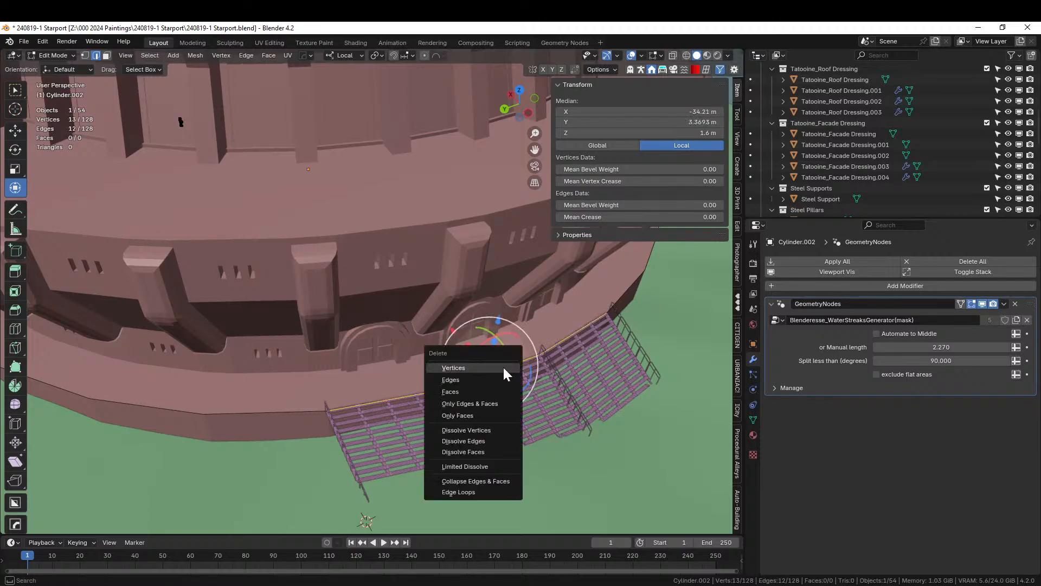
left_click(493, 370)
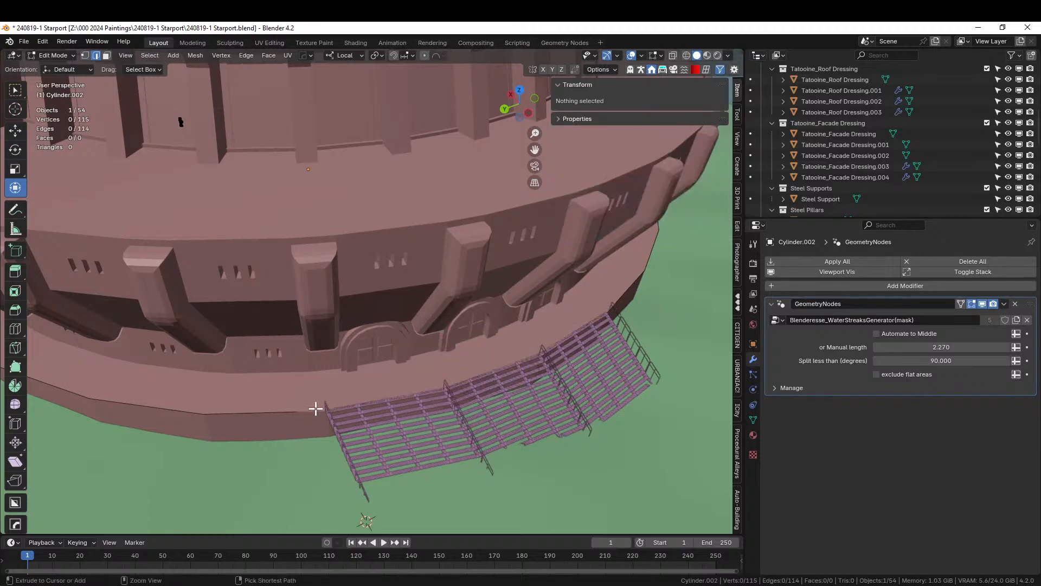
key("ctrl+z")
Delete only the selected edges to open the outline at the stairs, and extrude the remaining outline 1 m up along local Z.
key("x")
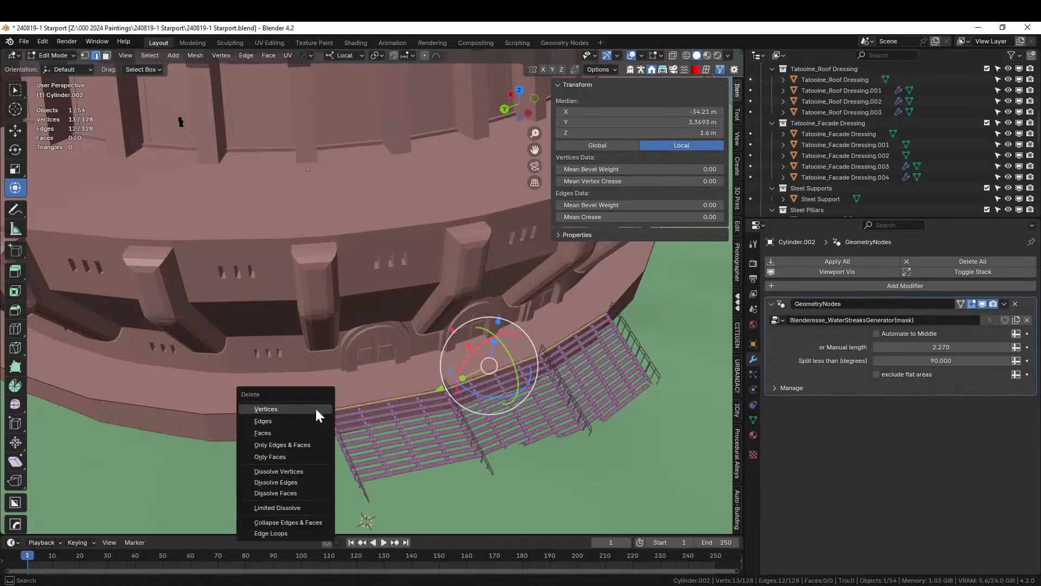
left_click(283, 419)
key("a")
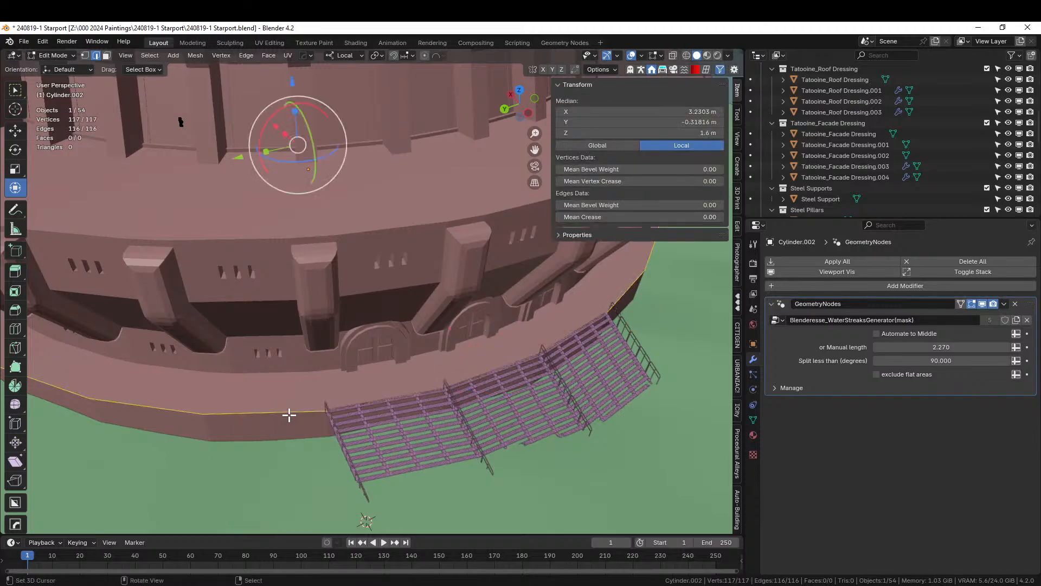
key("e")
key("1")
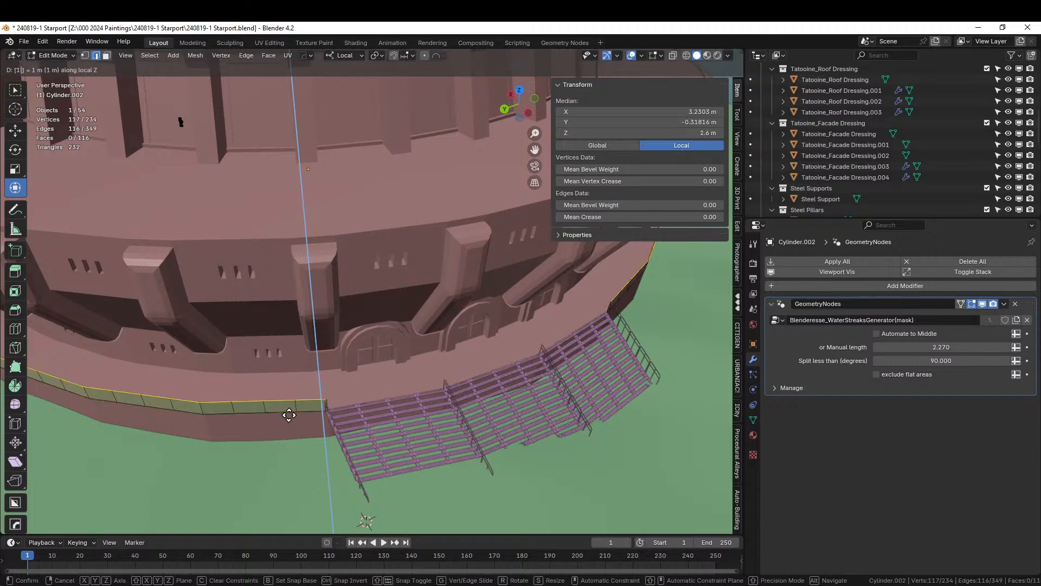
key("Return")
Copy the stairs' Platform Generator modifier onto the extruded ledge outline to generate railings along the ledge.
key("Tab")
left_click(346, 422)
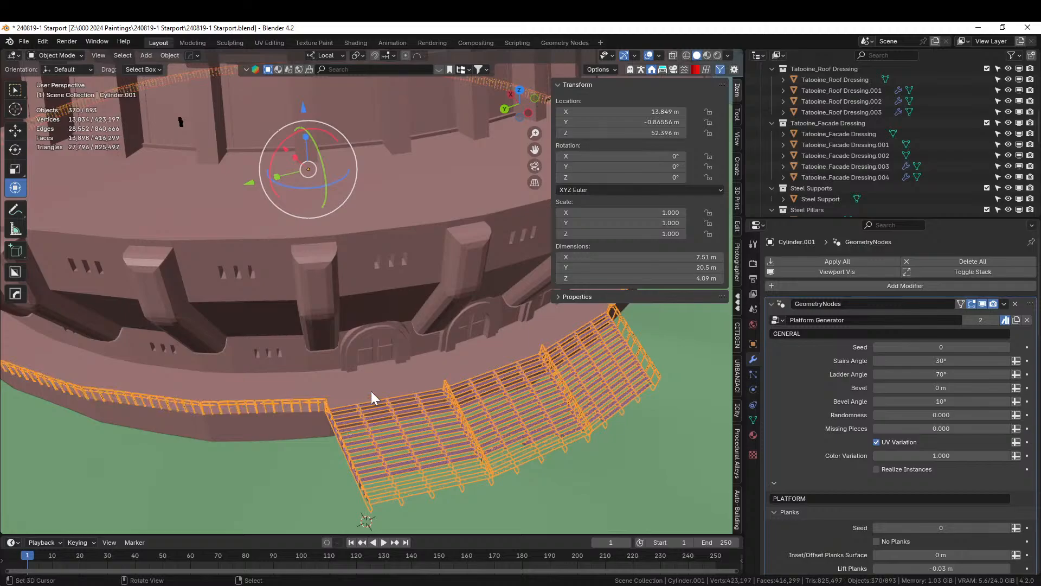
middle_click_drag(371, 392, 386, 410)
Select the terrain and examine the stairs, ledge railings and whole starport in rendered shading.
left_click(142, 412)
middle_click_drag(141, 412, 730, 453)
mouse_move(510, 392)
middle_mouse_down()
mouse_move(383, 400)
mouse_move(274, 387)
mouse_move(476, 400)
mouse_move(514, 389)
middle_mouse_up()
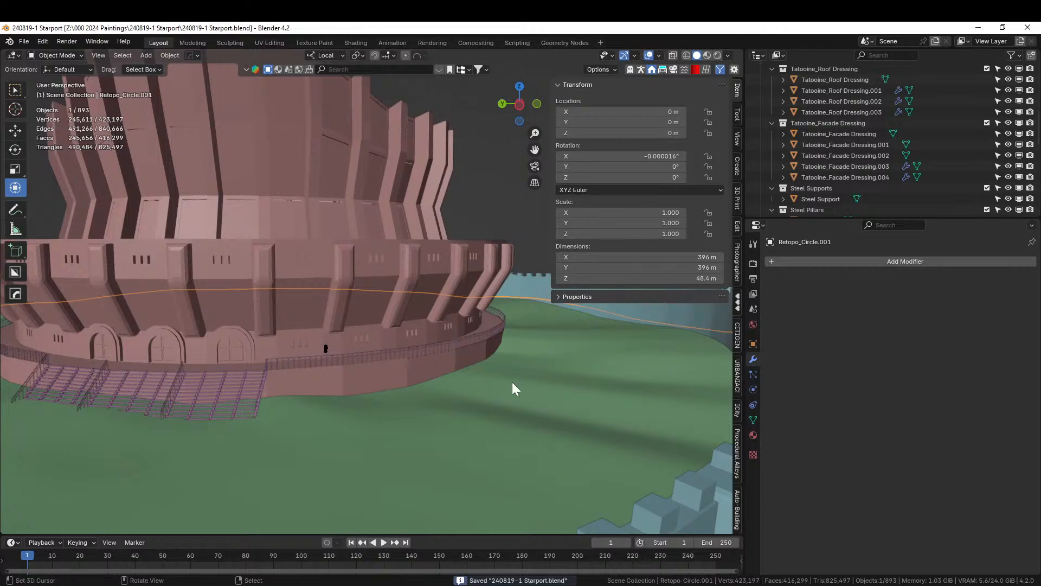
key("z")
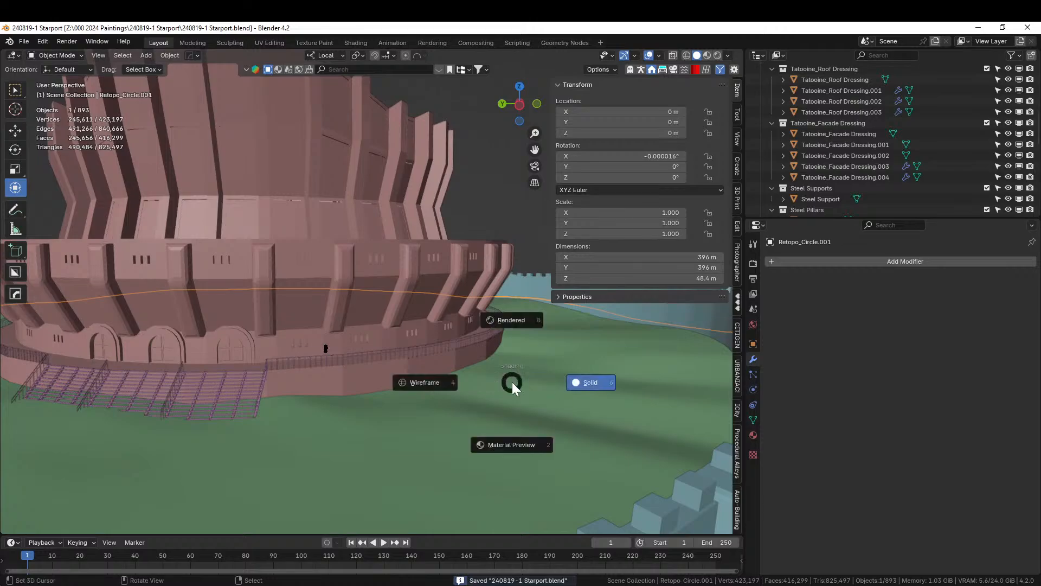
key("8")
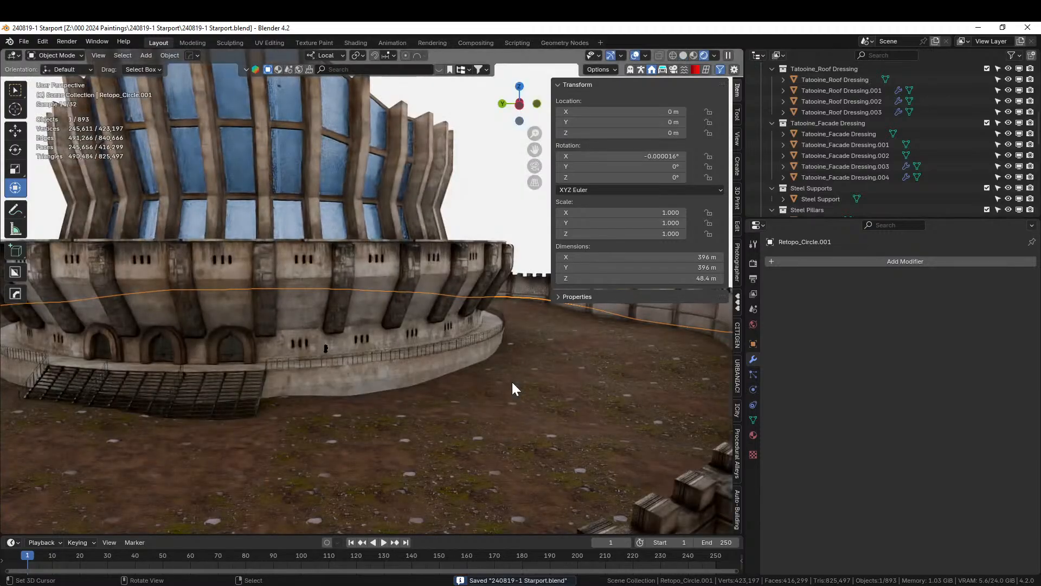
middle_click_drag(511, 382, 440, 427)
scroll(440, 428, "down", 5)
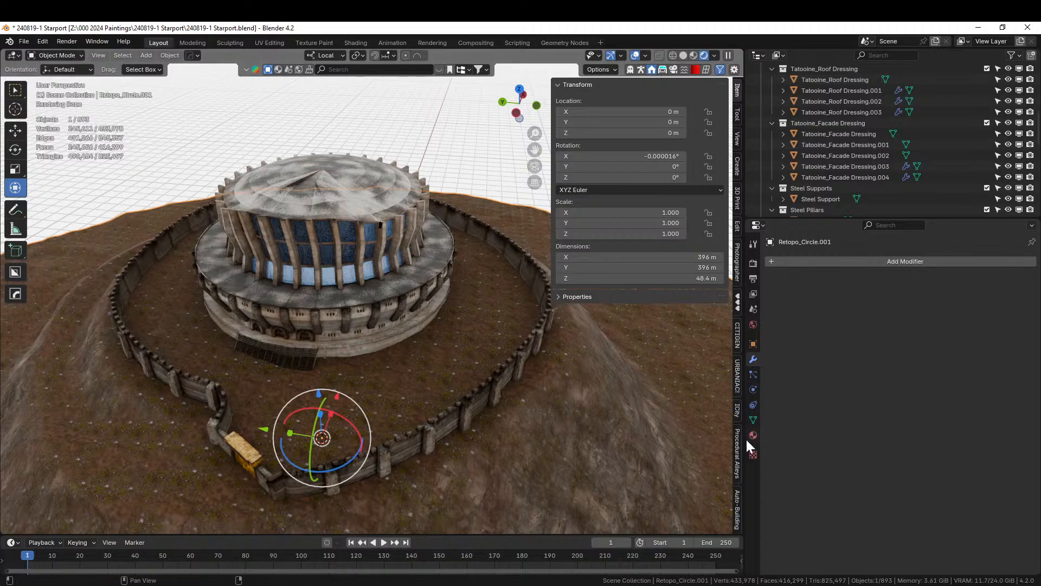
Return to solid shading and, in Edit Mode from the top view, replace the terrain's Detail vertex group with a new one.
left_click(753, 419)
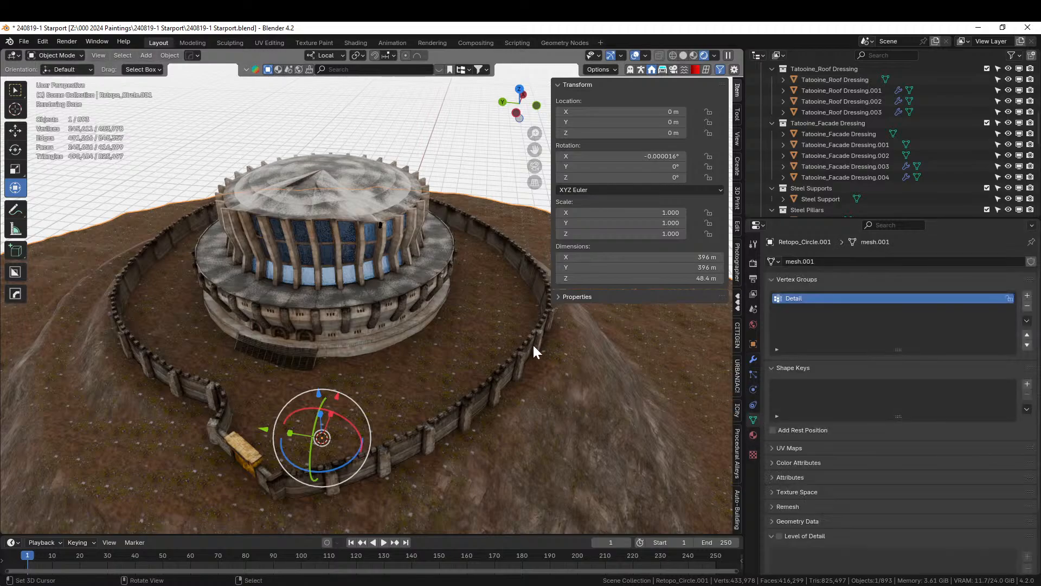
key("z")
key("6")
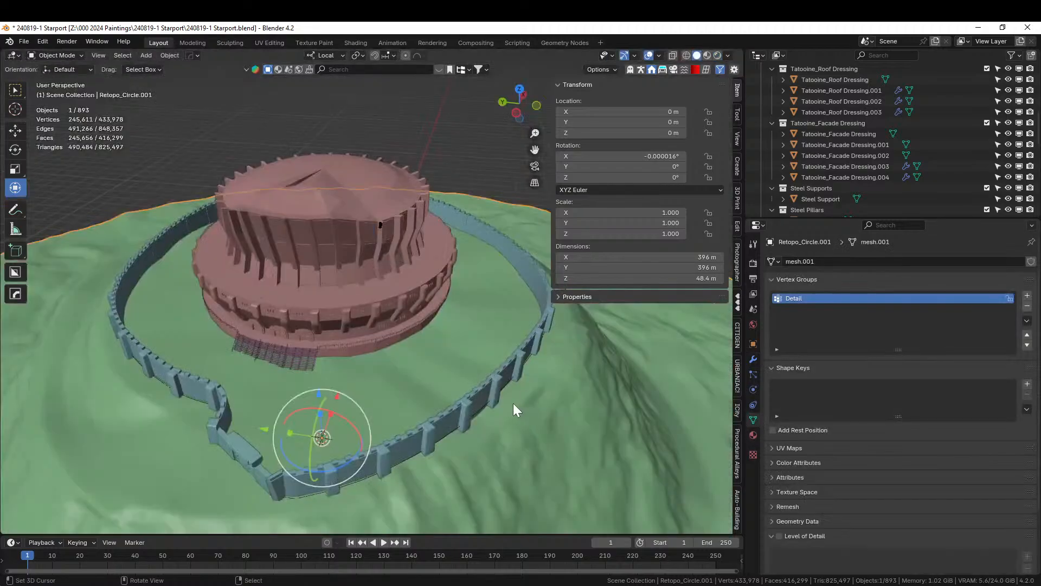
key("Tab")
middle_click_drag(541, 420, 434, 477)
left_click(712, 499)
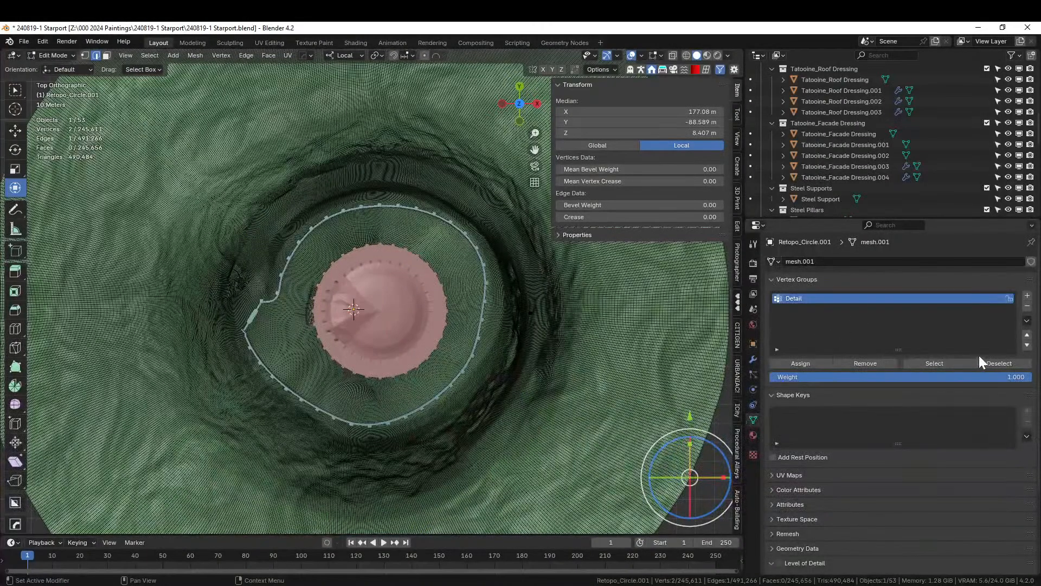
left_click(1027, 307)
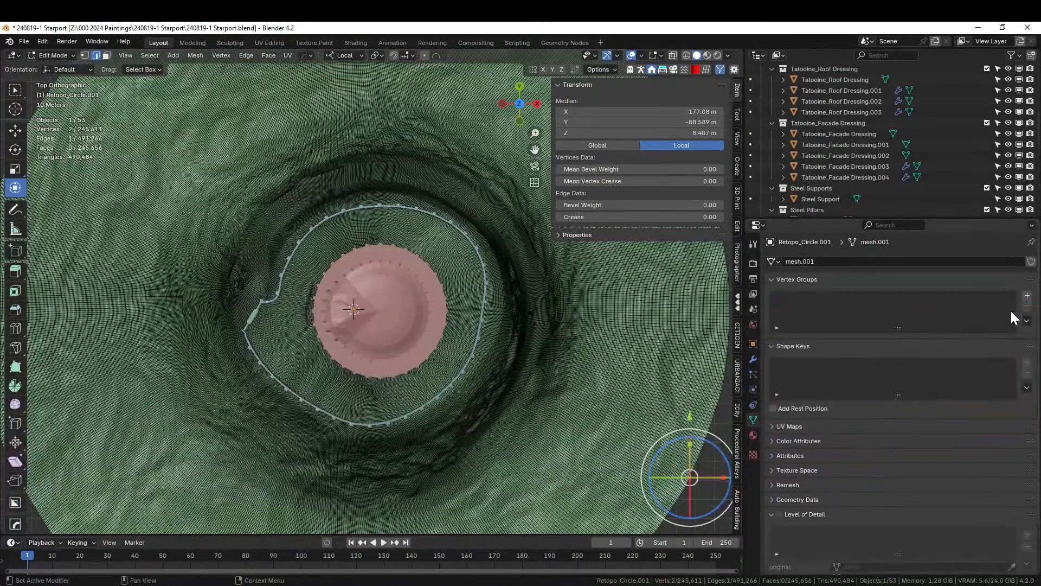
left_click(1027, 295)
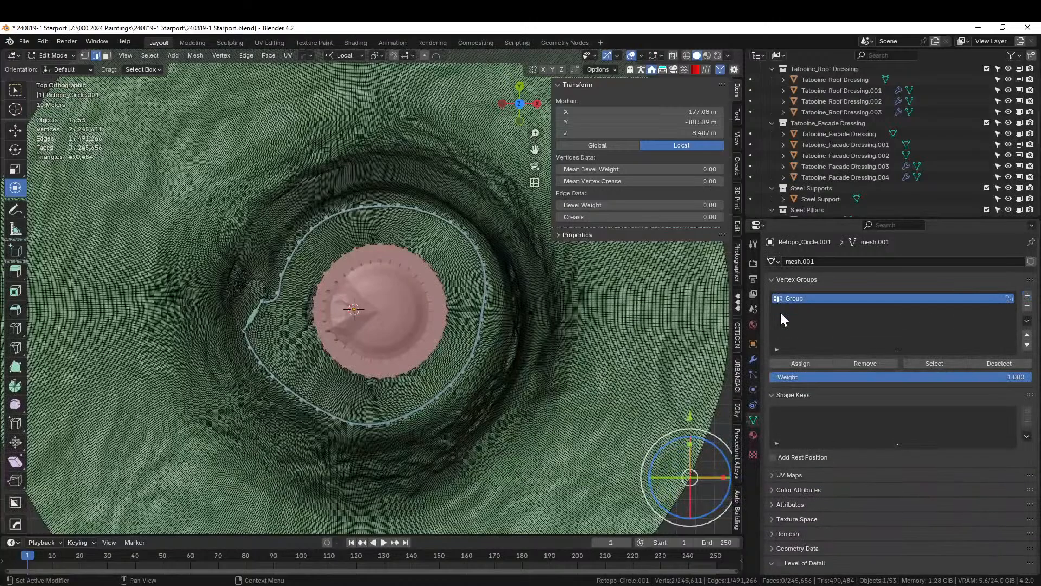
Circle-select the terrain surface enclosed by the perimeter wall, including the area around and beneath the building.
scroll(347, 324, "up", 1)
key("c")
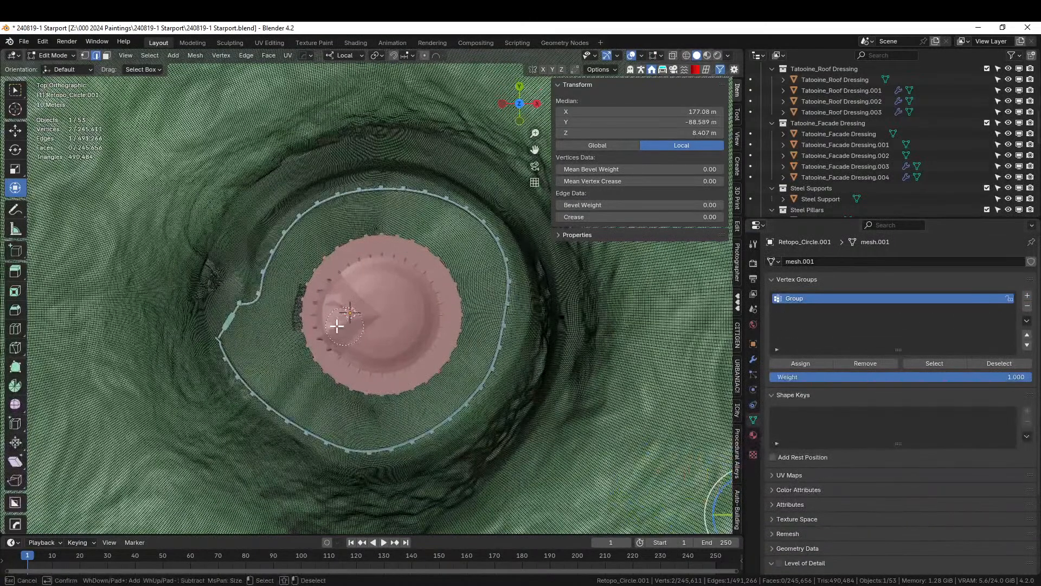
left_click(287, 284)
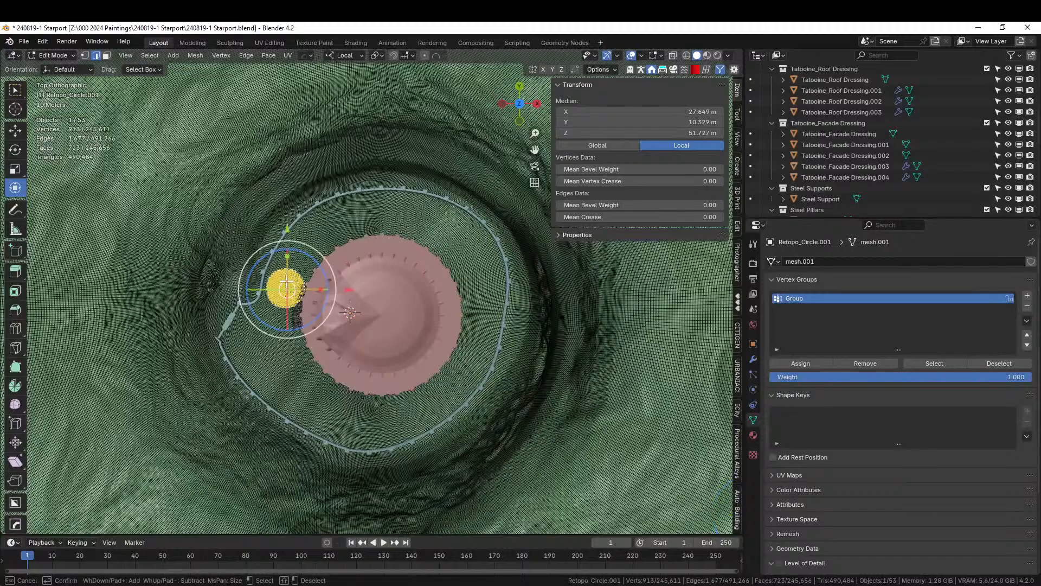
mouse_move(286, 285)
left_mouse_down()
mouse_move(294, 251)
mouse_move(349, 215)
mouse_move(434, 217)
mouse_move(477, 250)
mouse_move(485, 320)
mouse_move(456, 385)
mouse_move(417, 415)
mouse_move(360, 430)
mouse_move(316, 415)
mouse_move(260, 373)
mouse_move(241, 339)
mouse_move(274, 305)
left_mouse_up()
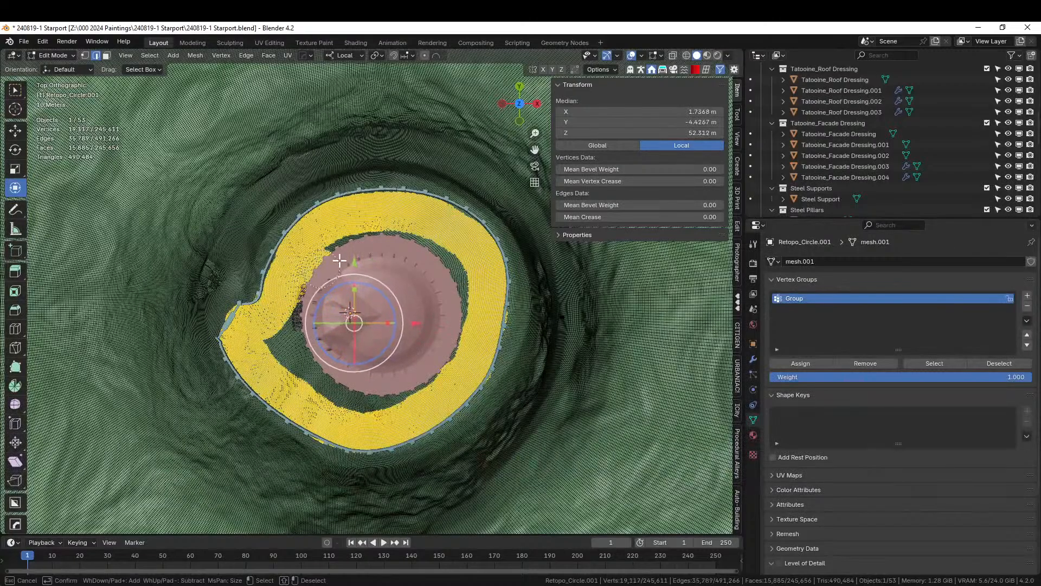
mouse_move(339, 260)
left_mouse_down()
mouse_move(412, 243)
mouse_move(451, 310)
left_mouse_up()
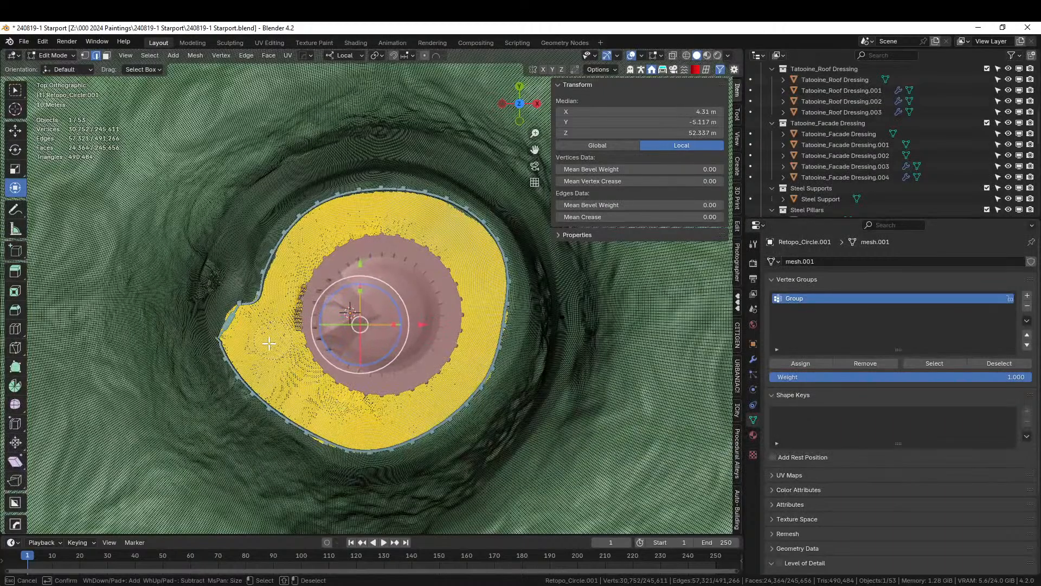
right_click(410, 314)
scroll(410, 313, "up", 1)
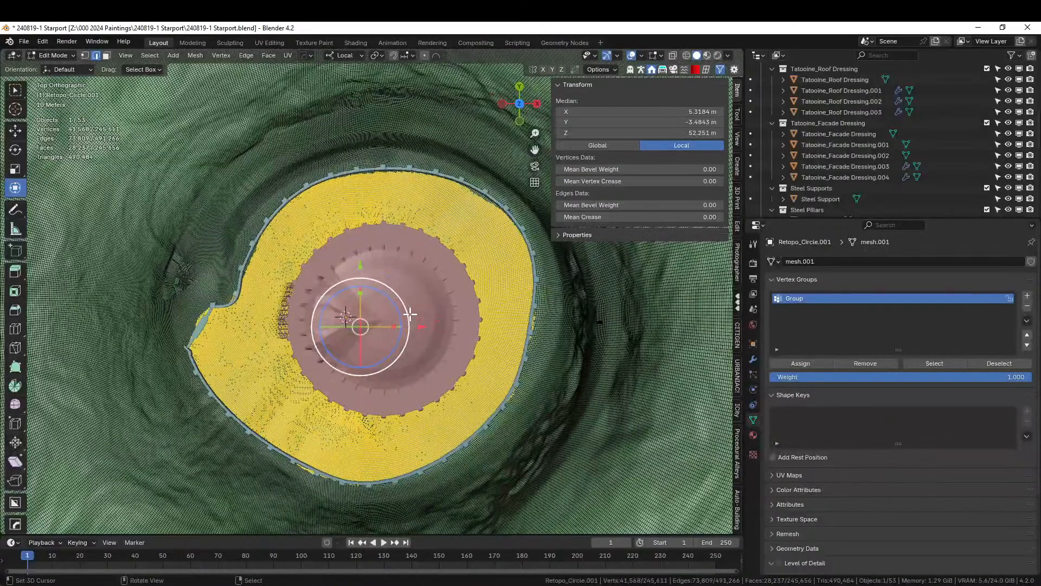
Grow the terrain selection in several increments until it extends past the perimeter wall on all sides.
key("ctrl+KP_Add")
scroll(410, 313, "up", 2)
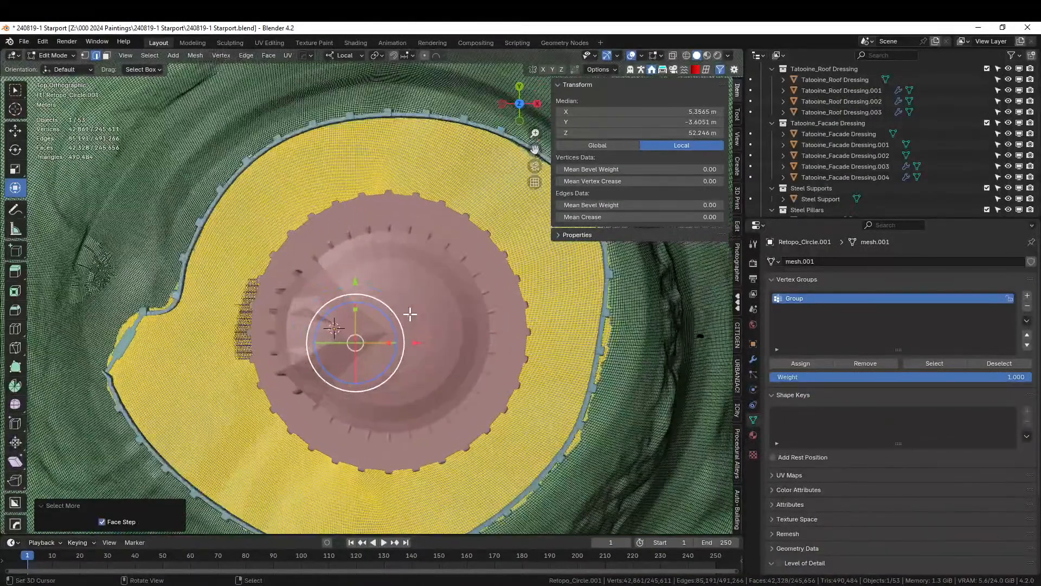
middle_click_drag(409, 313, 322, 294)
key("ctrl+KP_Add")
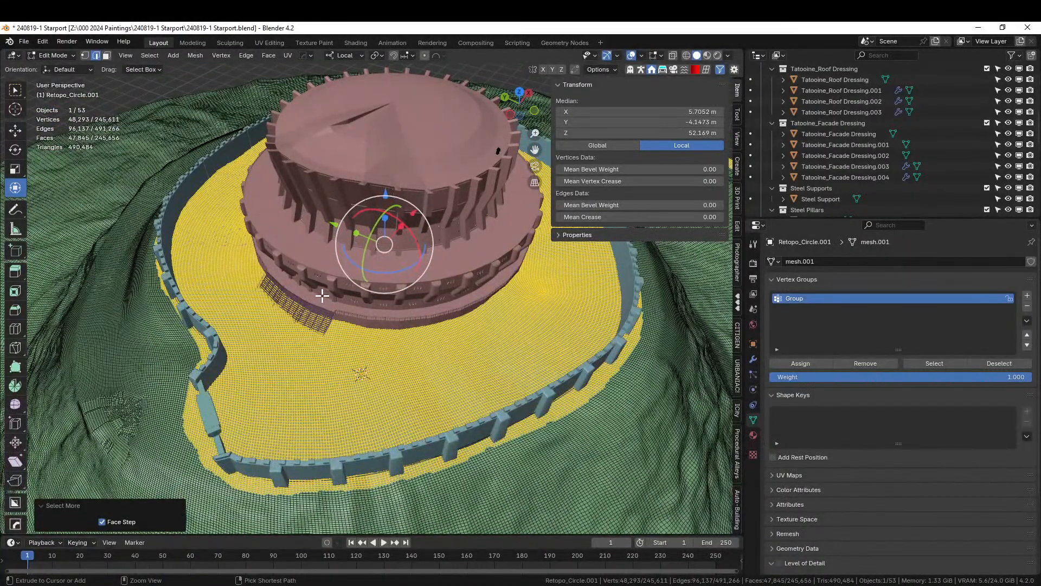
key("ctrl+KP_Add")
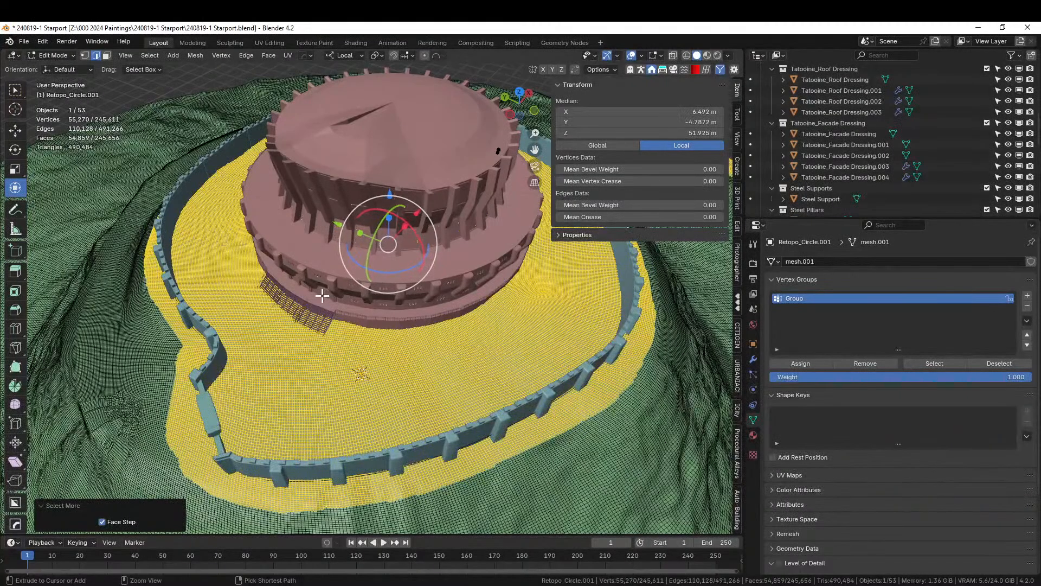
middle_click_drag(322, 295, 367, 309)
scroll(372, 314, "down", 5)
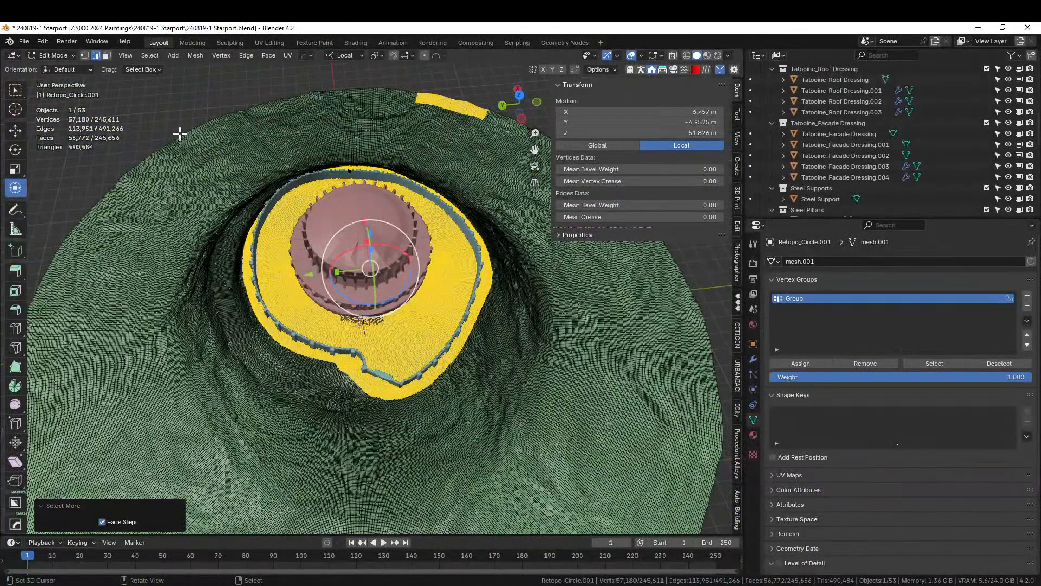
Replace the selection by circle-selecting the entire mesa, slopes included, through the mesh from the top view.
left_click(173, 115)
key("KP_7")
scroll(385, 323, "down", 4)
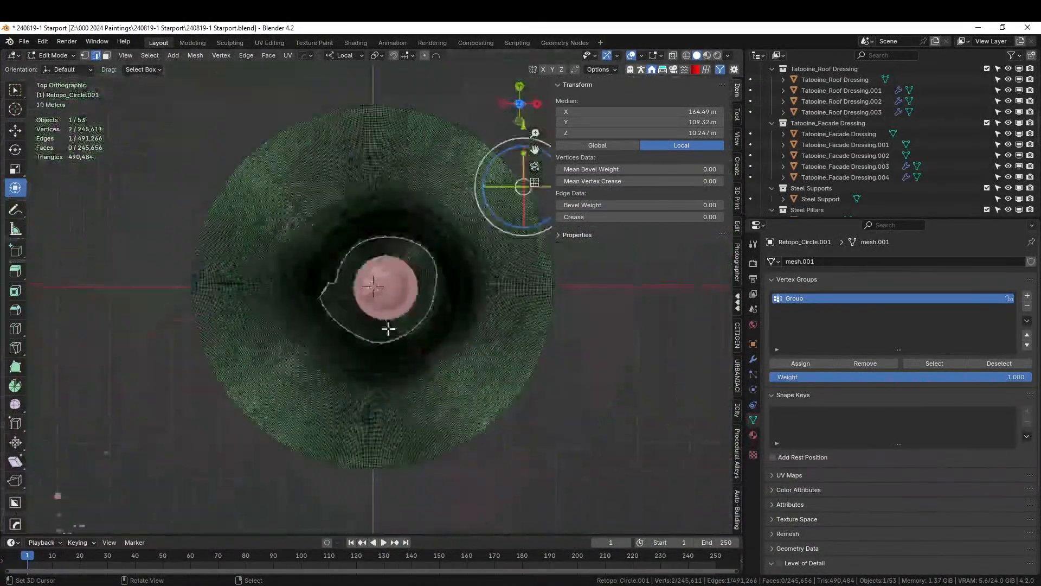
scroll(373, 307, "up", 4)
scroll(376, 310, "up", 3)
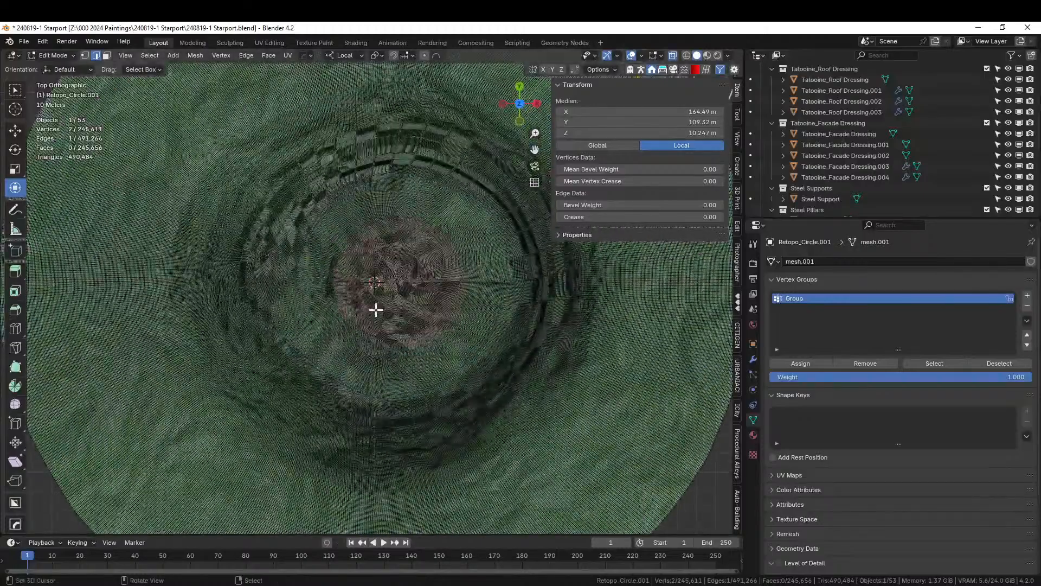
key("c")
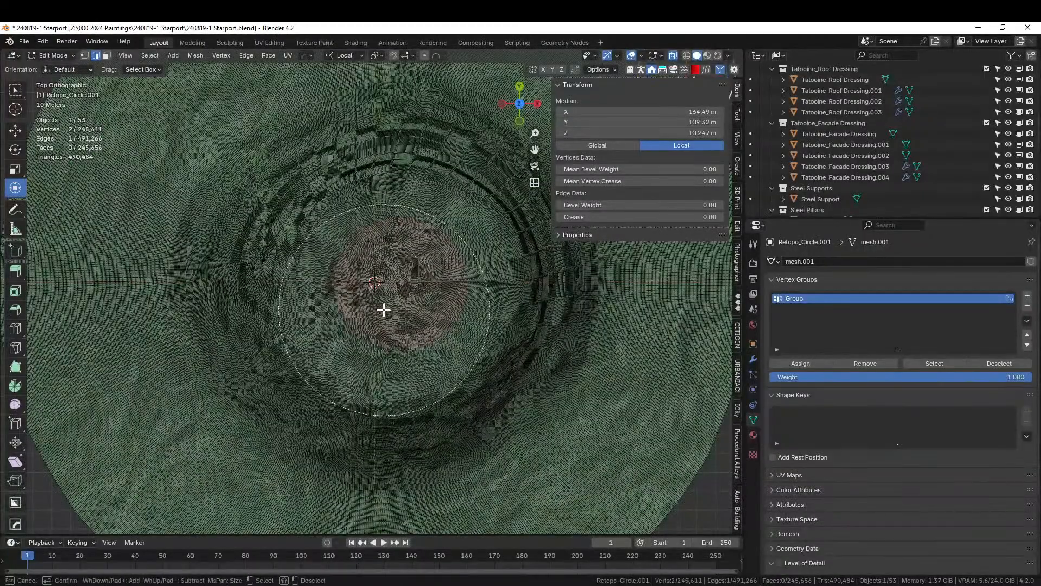
scroll(384, 309, "down", 5)
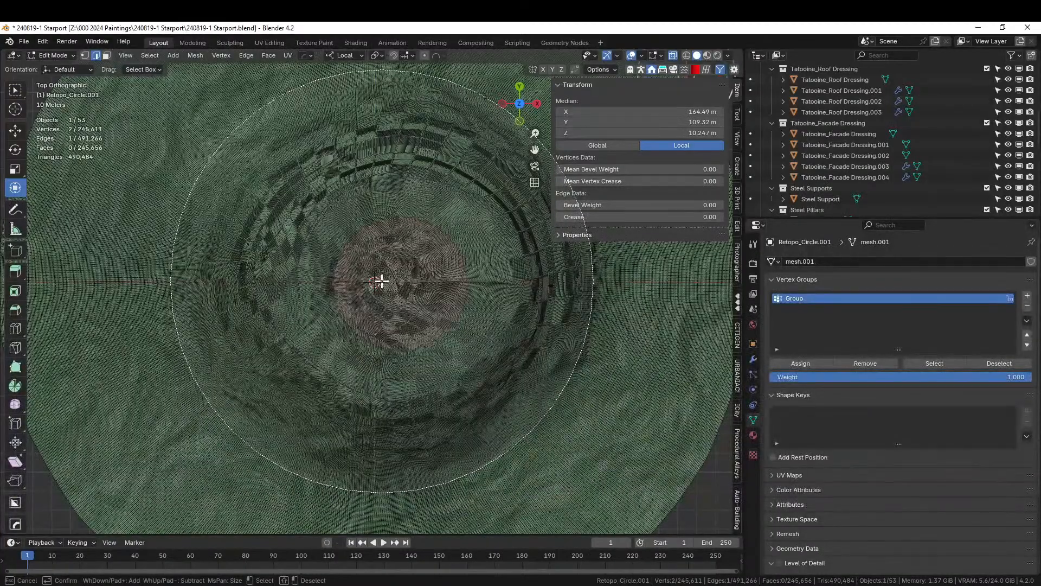
left_click(381, 281)
Assign the selected vertices to the vertex group, rename it Mesa, and return to Object Mode.
middle_click_drag(381, 281, 588, 241)
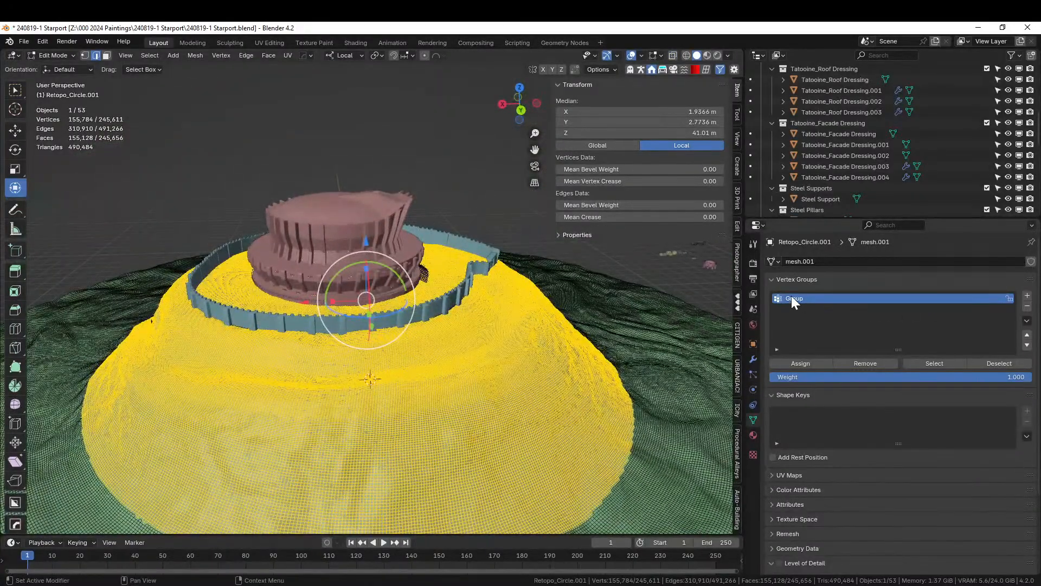
type("Mesa Top")
middle_click_drag(645, 345, 559, 334)
key("Tab")
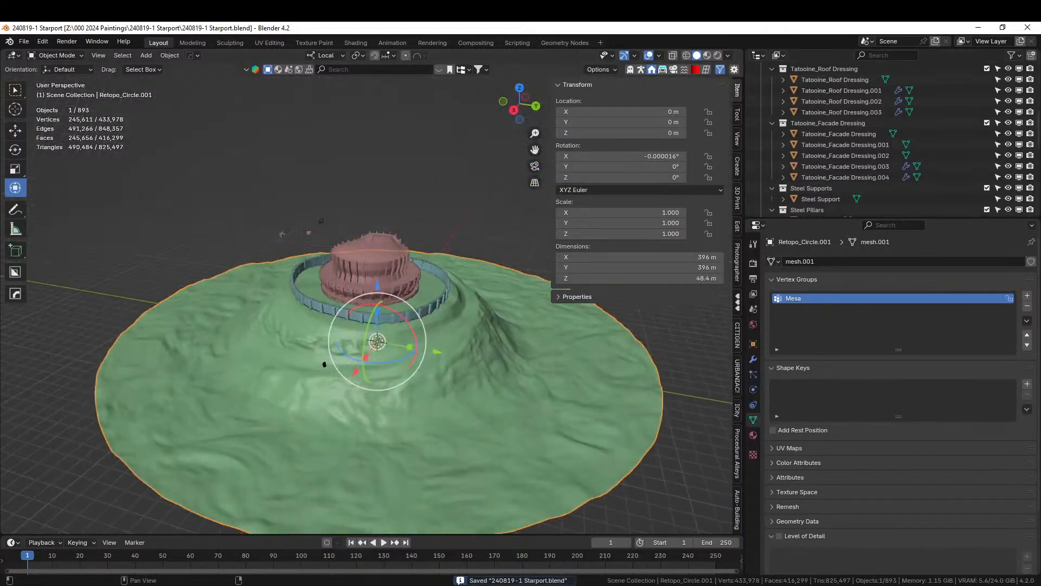
Set the terrain as the Geo-Scatter emitter object.
scroll(414, 253, "up", 3)
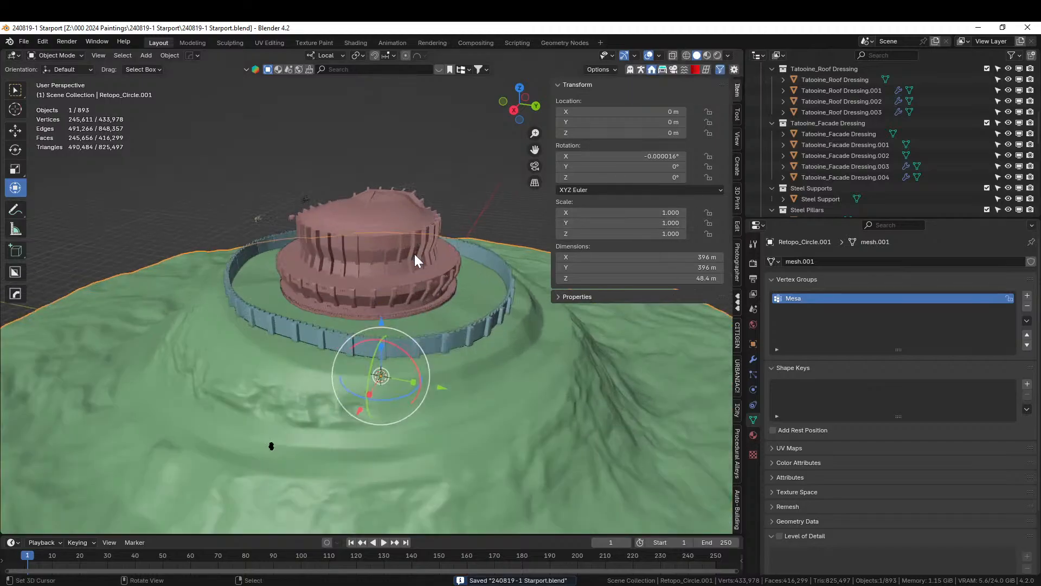
middle_click_drag(415, 254, 297, 337)
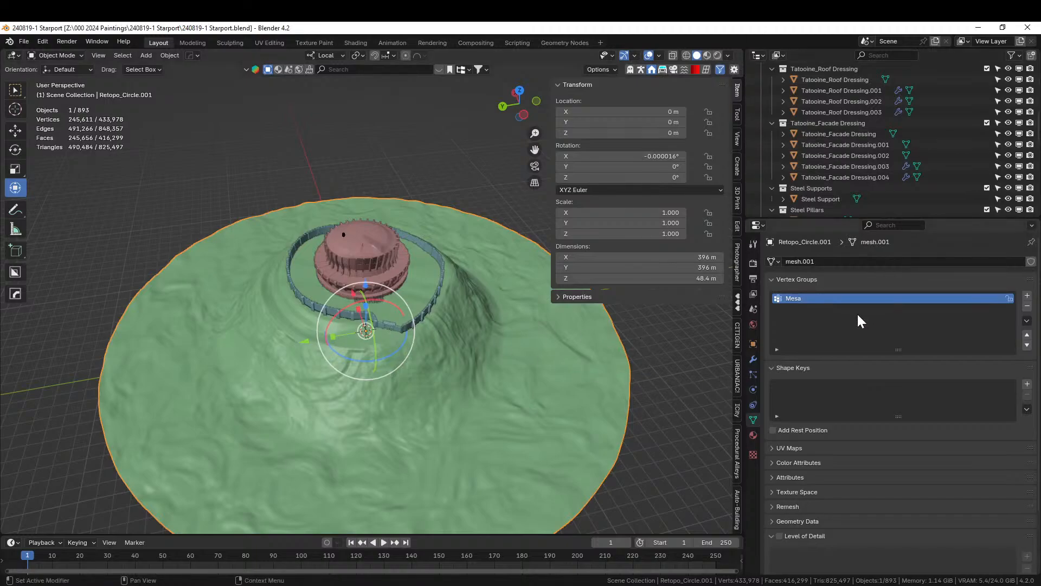
left_click(673, 69)
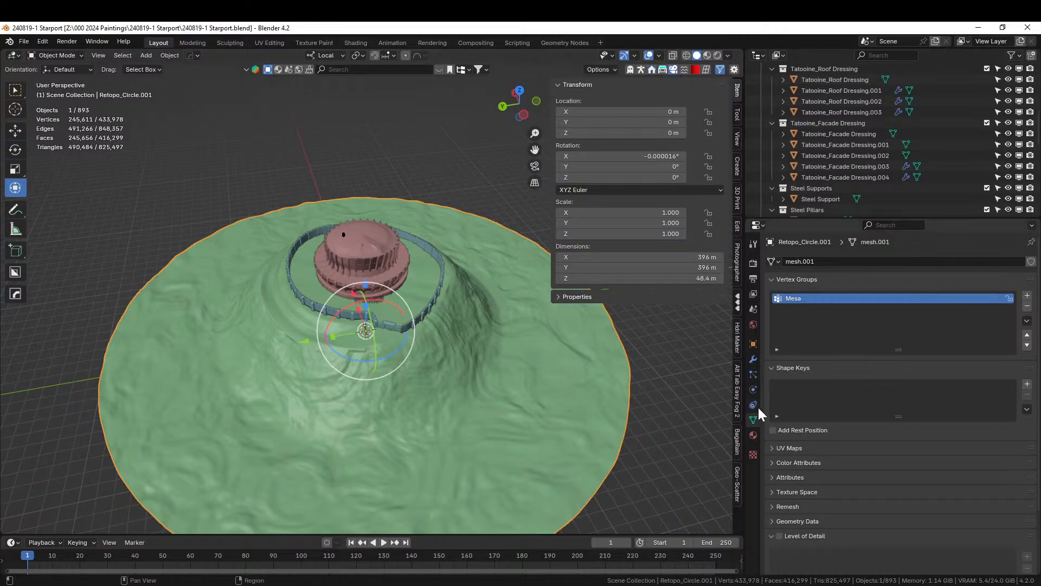
left_click(737, 488)
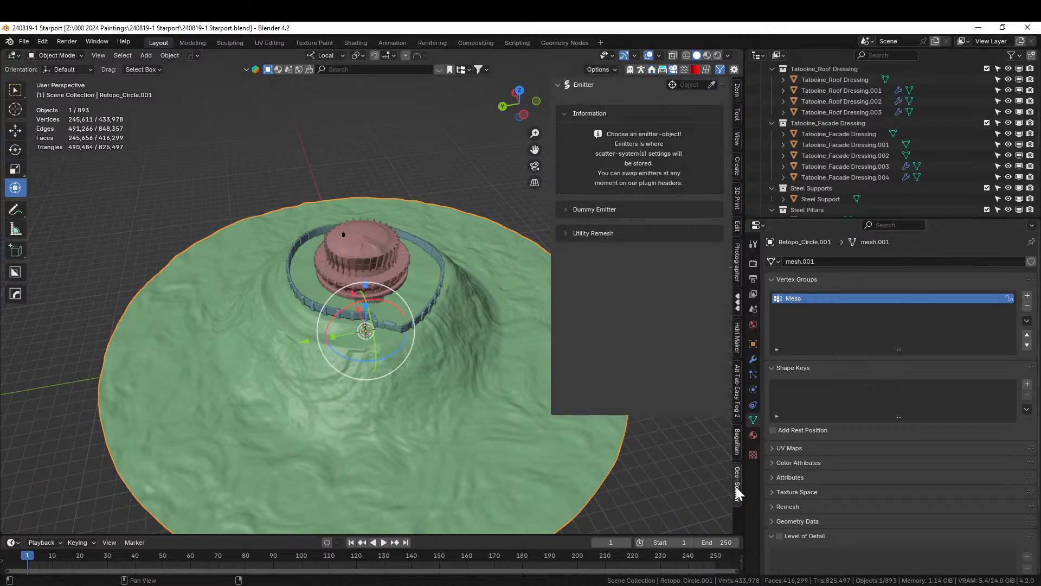
left_click(711, 85)
left_click(198, 251)
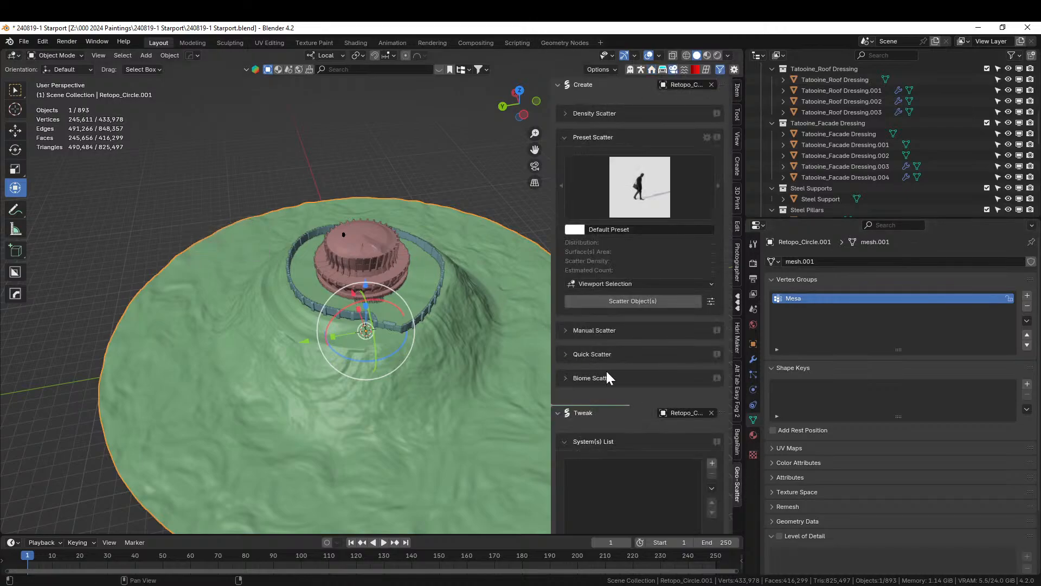
Scatter the Tall Grass biome from the MyBiomes folder over the terrain.
left_click(567, 378)
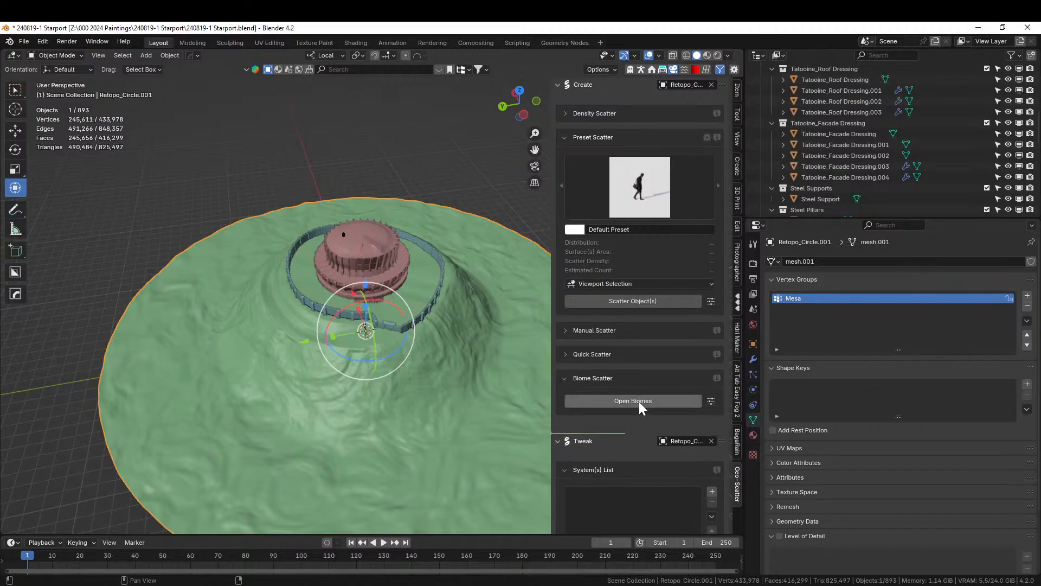
left_click(639, 402)
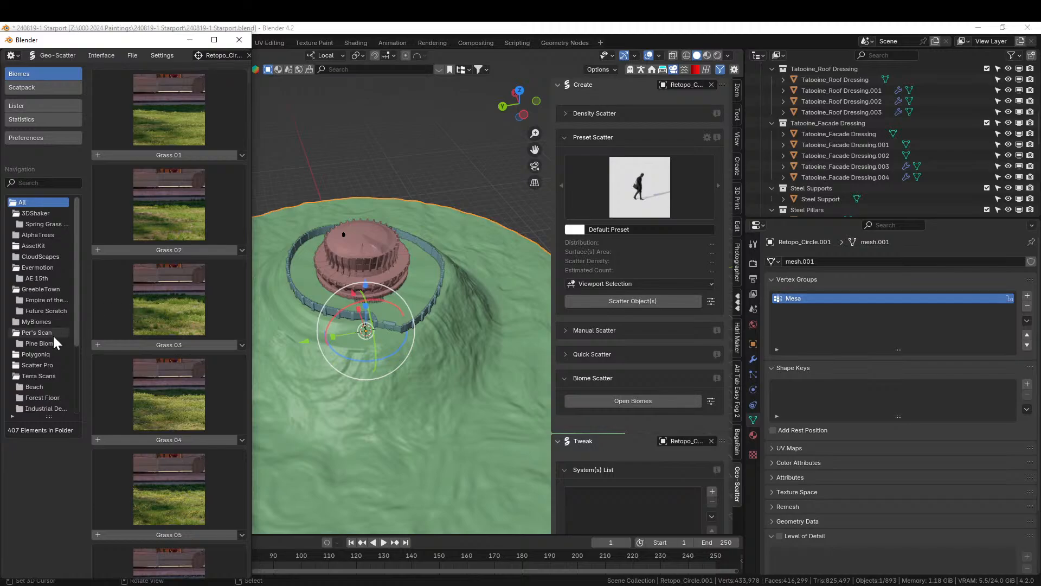
left_click(37, 321)
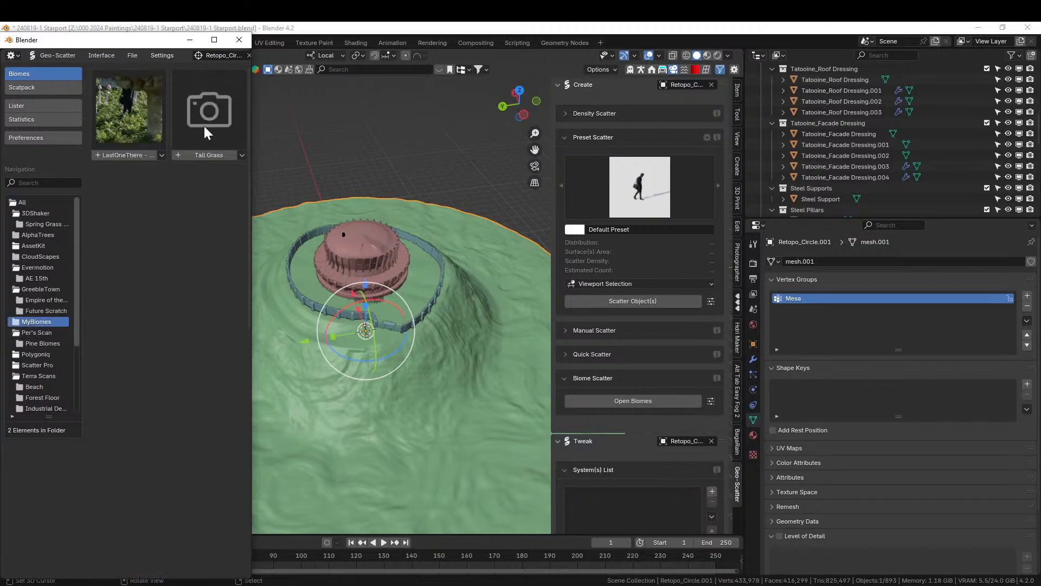
left_click(204, 156)
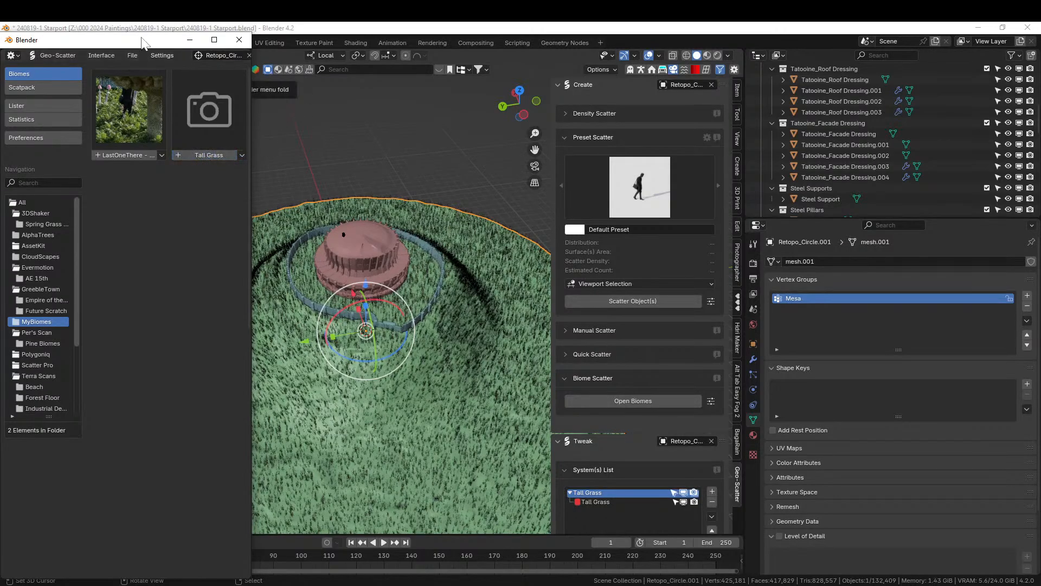
left_click_drag(141, 40, 466, 0)
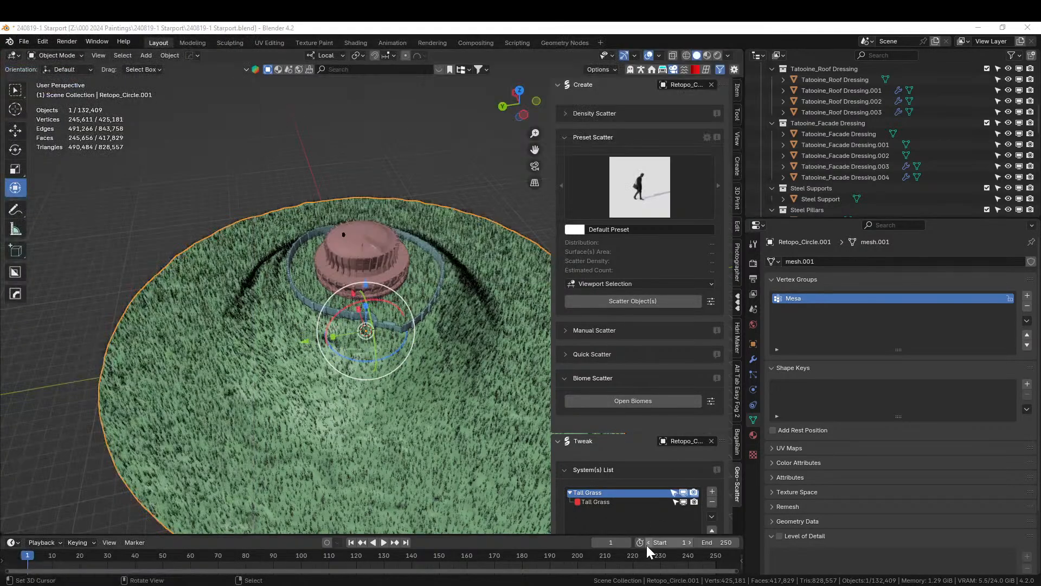
Enable the Tall Grass group's vertex-group culling mask and assign the Mesa group to it.
scroll(610, 497, "down", 8)
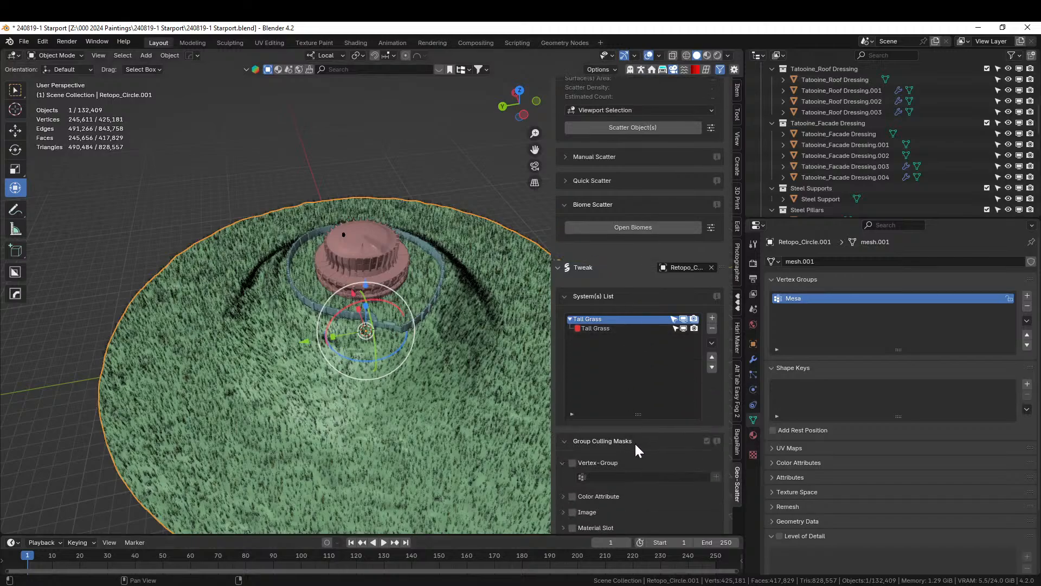
scroll(637, 450, "down", 2)
left_click(572, 420)
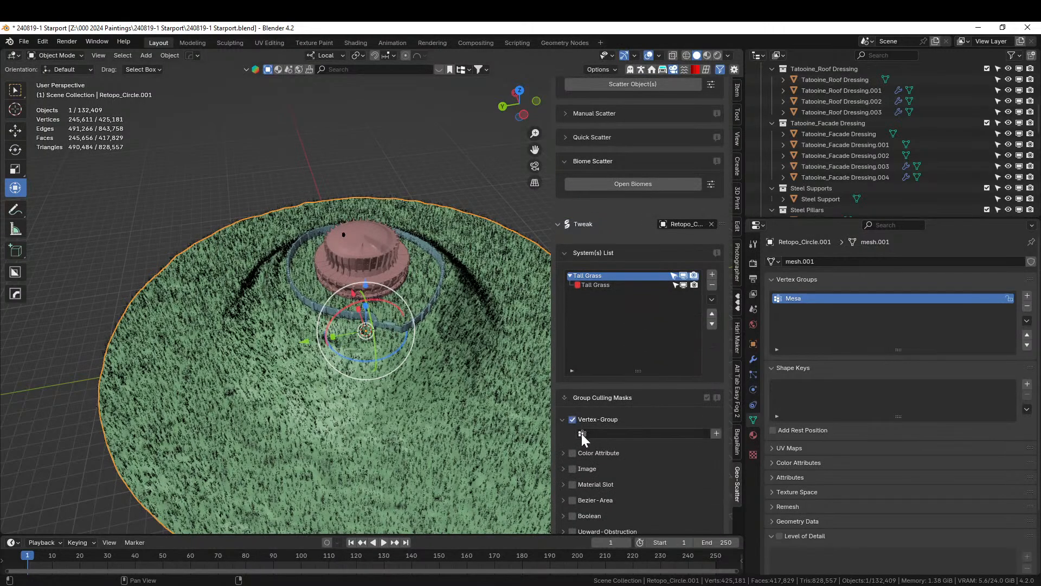
left_click(581, 433)
left_click(588, 449)
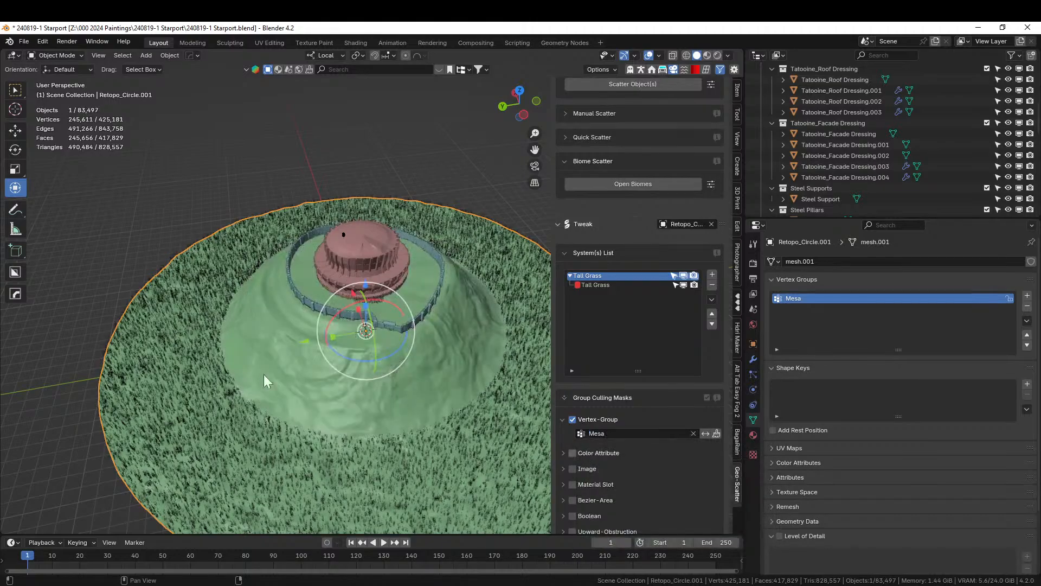
Check the grass around the mesa, then exclude the Geo-Scatter collection from the view layer.
middle_click_drag(264, 374, 438, 333)
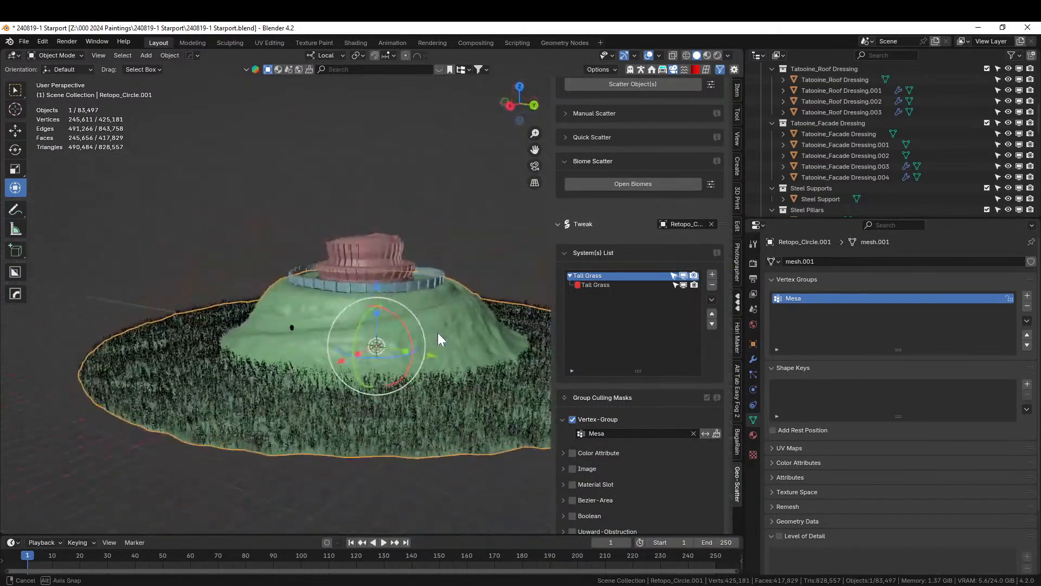
scroll(312, 356, "up", 4)
middle_click_drag(312, 359, 468, 408)
middle_click_drag(365, 391, 303, 362)
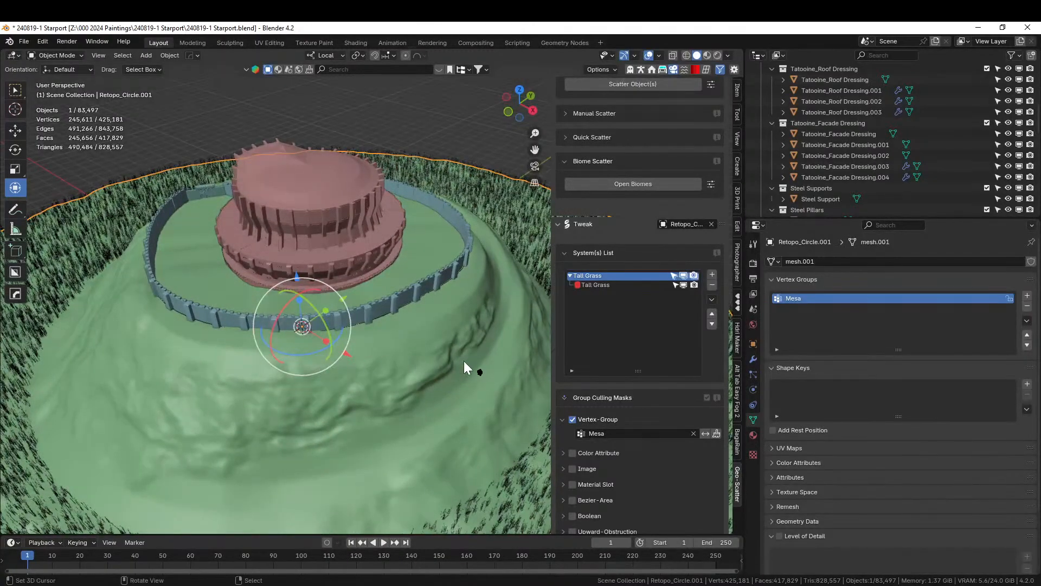
scroll(464, 360, "down", 2)
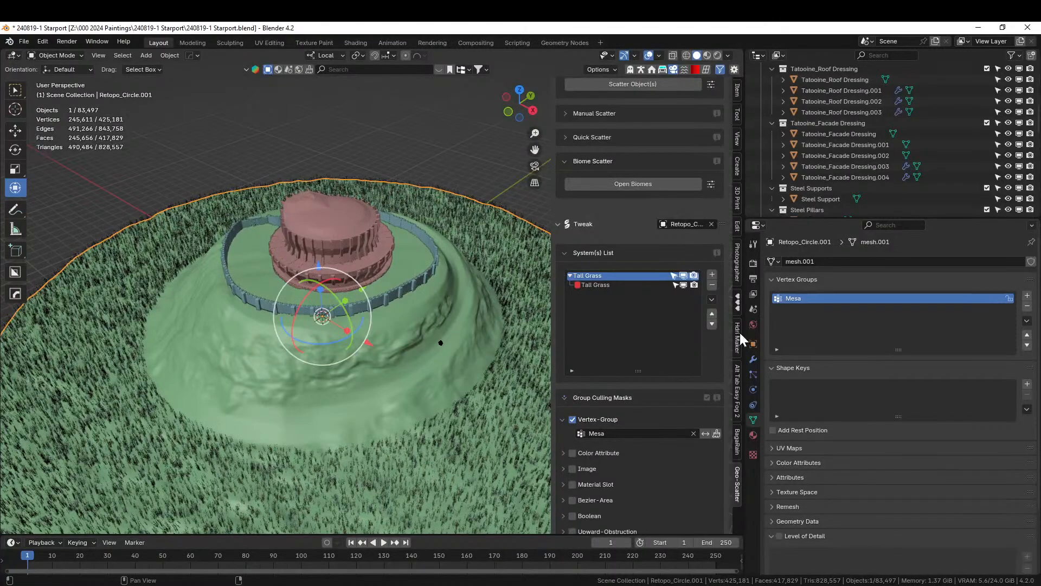
middle_click_drag(380, 347, 157, 352)
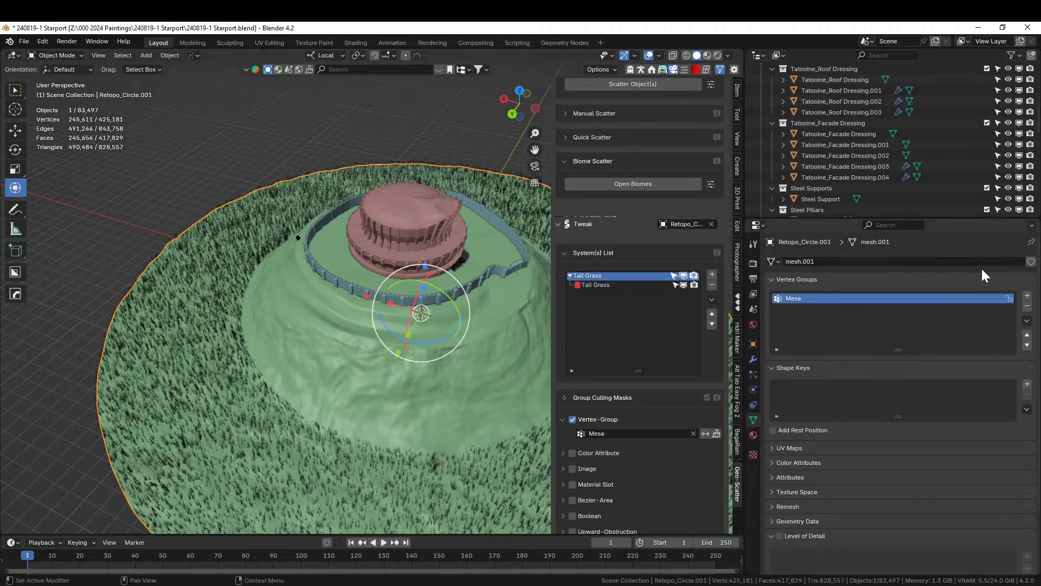
scroll(964, 154, "down", 6)
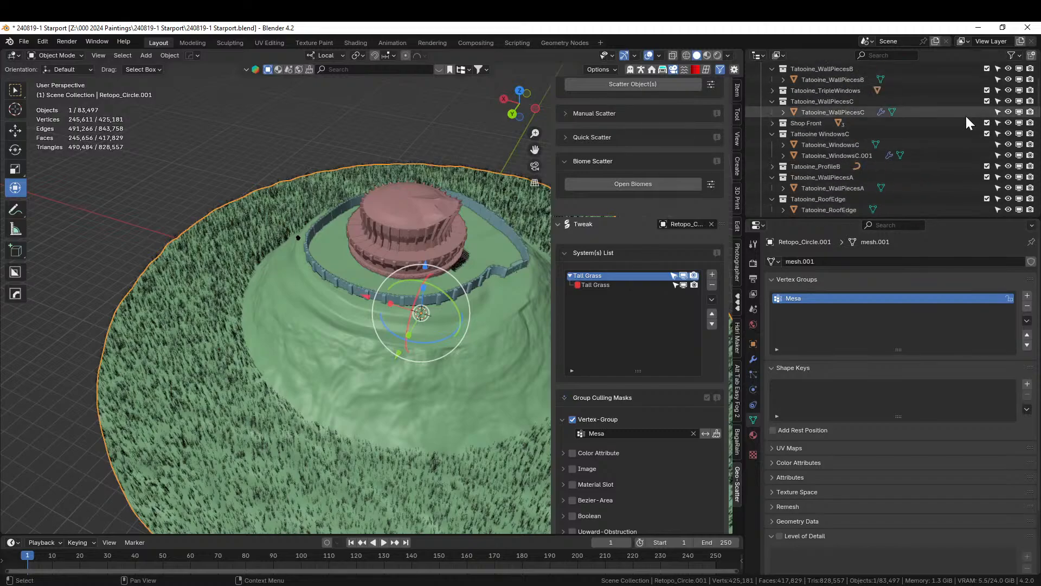
scroll(965, 115, "up", 4)
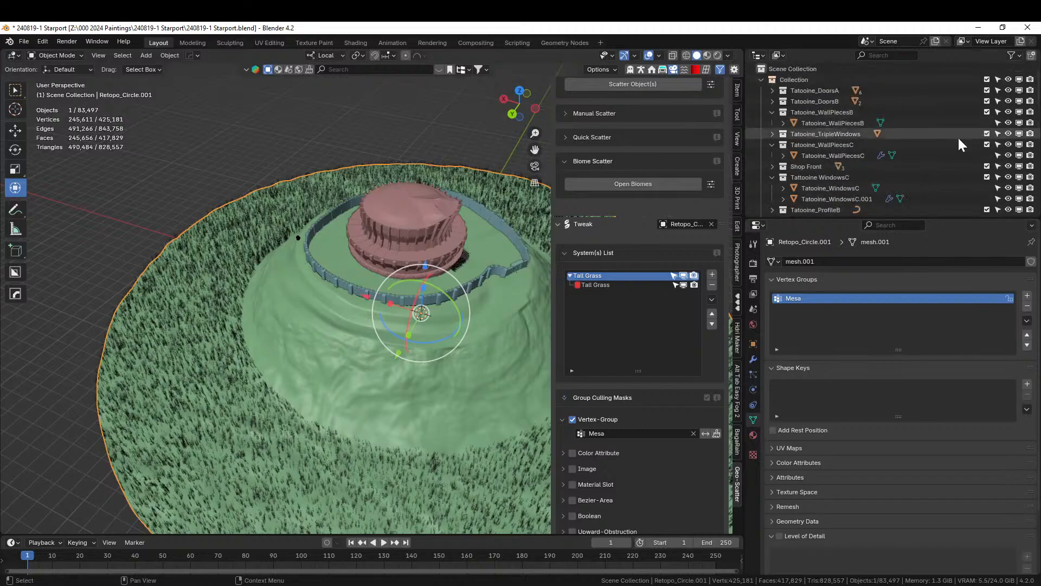
left_click(761, 79)
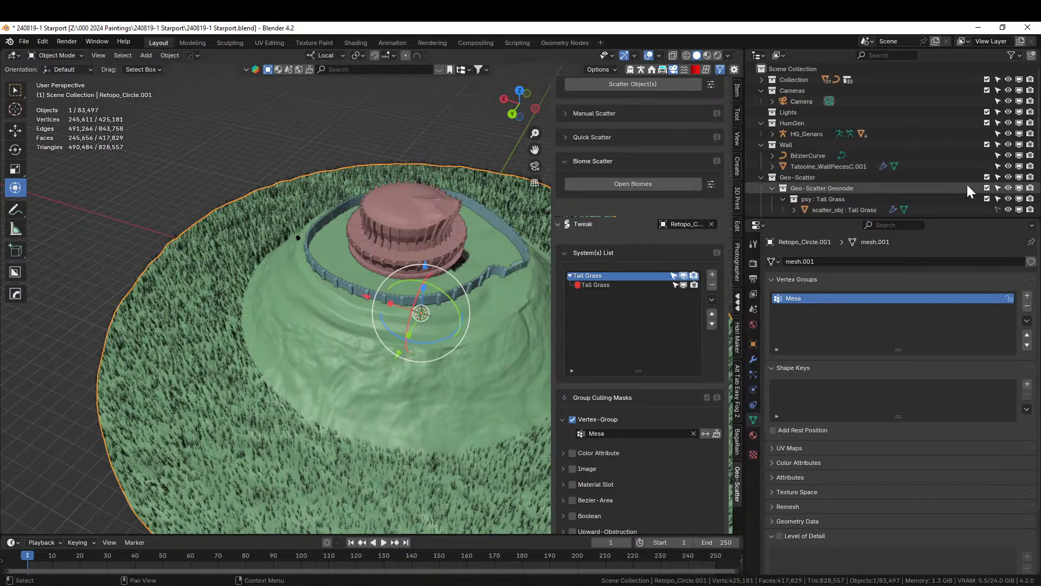
left_click(986, 176)
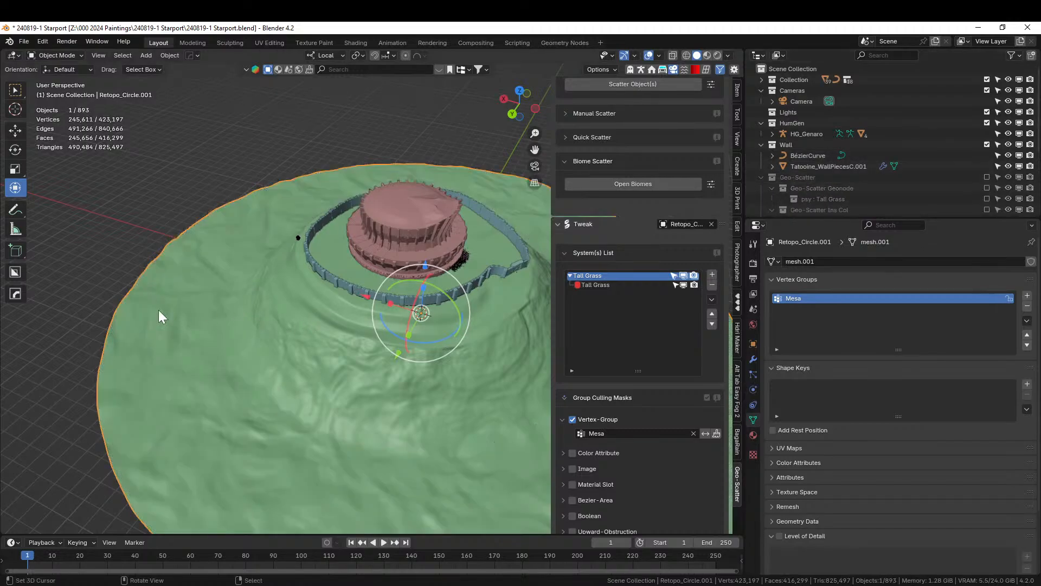
Isolate the terrain in the top view and switch it to Weight Paint mode for the Mesa group.
key("KP_7")
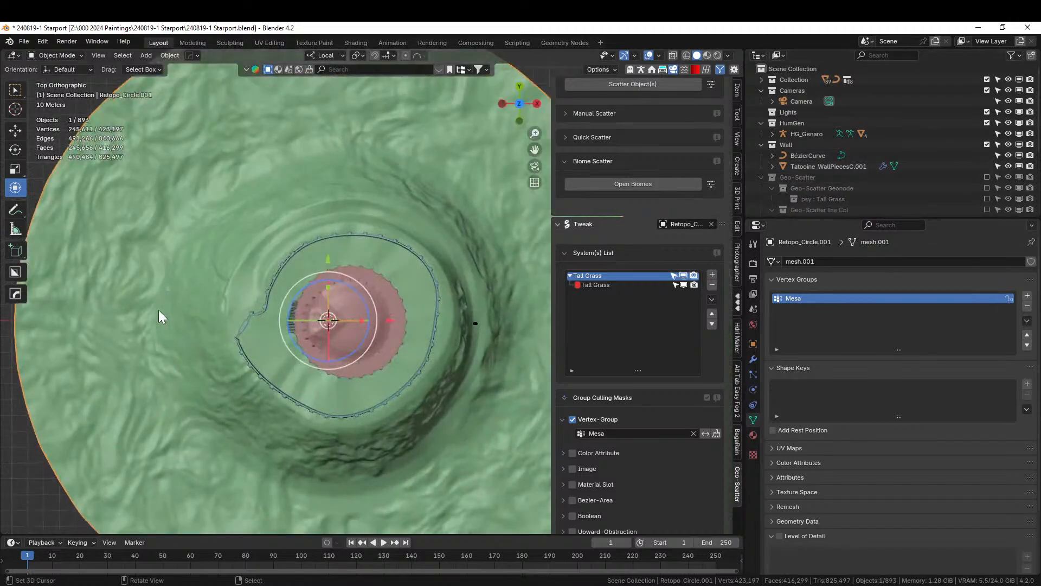
key("KP_Divide")
left_click(56, 55)
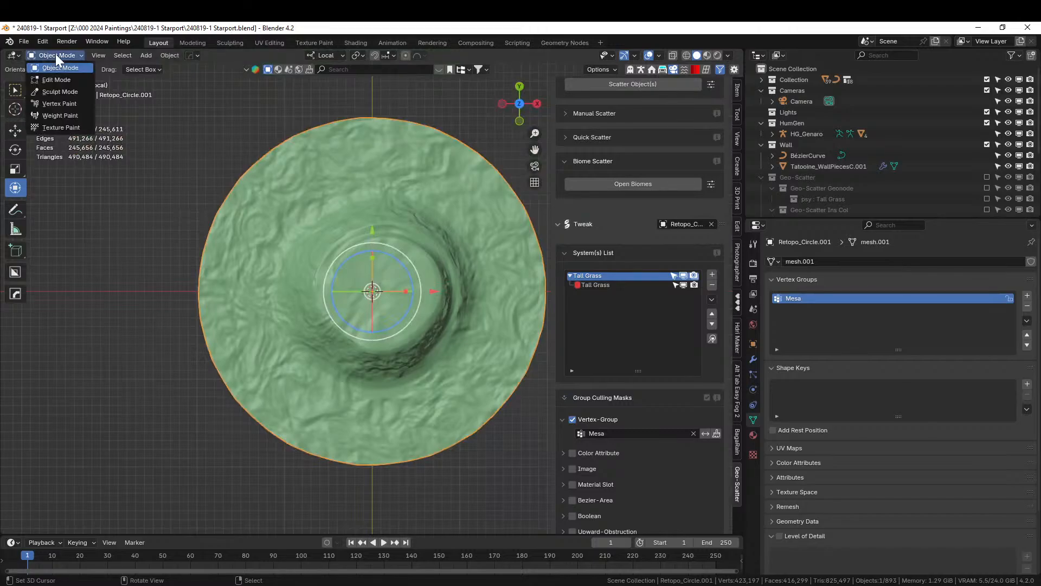
left_click(60, 116)
scroll(317, 324, "up", 2)
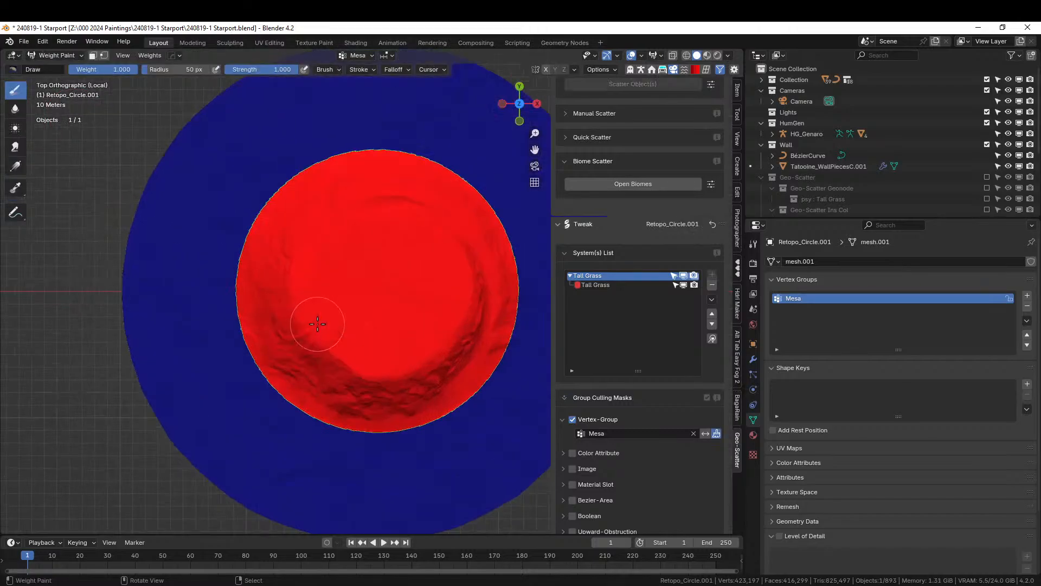
scroll(288, 332, "up", 2)
scroll(209, 364, "up", 2)
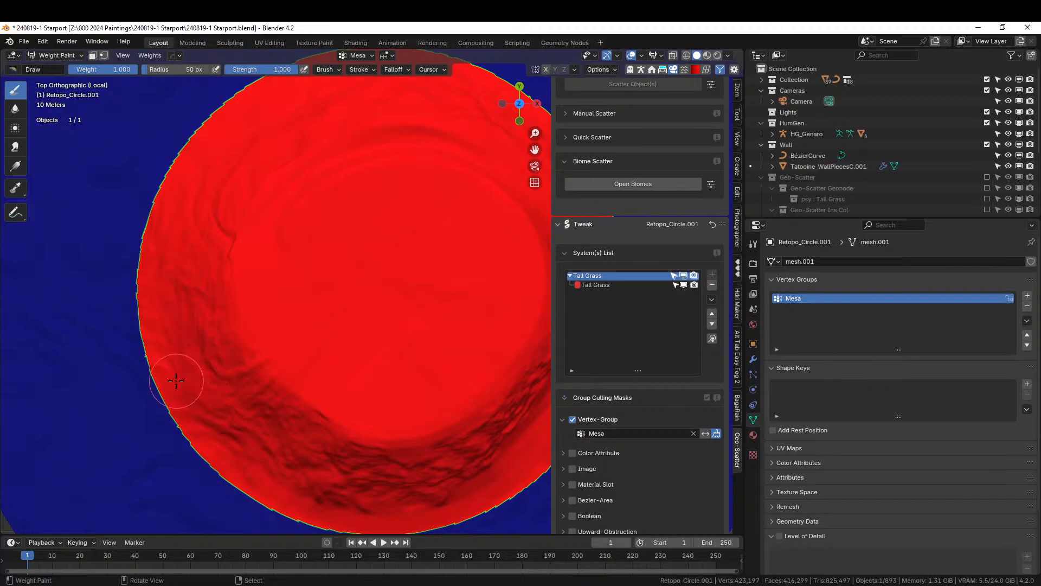
Paint all around the outer edge of the Mesa vertex group with weight 0, and return to Object Mode.
scroll(176, 380, "down", 2)
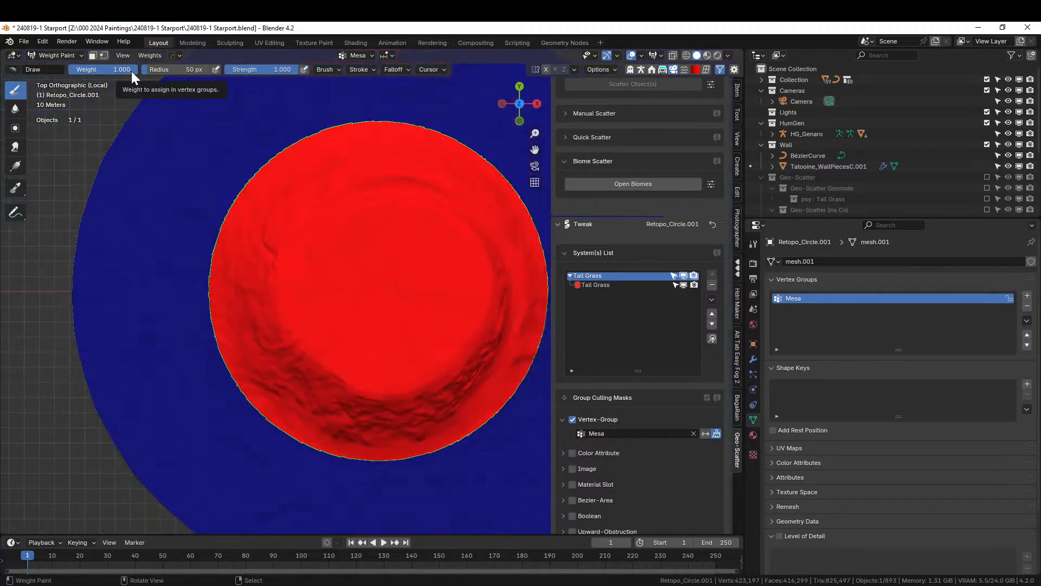
left_click_drag(131, 71, 69, 70)
mouse_move(216, 249)
left_mouse_down()
mouse_move(214, 228)
mouse_move(241, 176)
mouse_move(302, 132)
mouse_move(348, 115)
mouse_move(436, 115)
left_mouse_up()
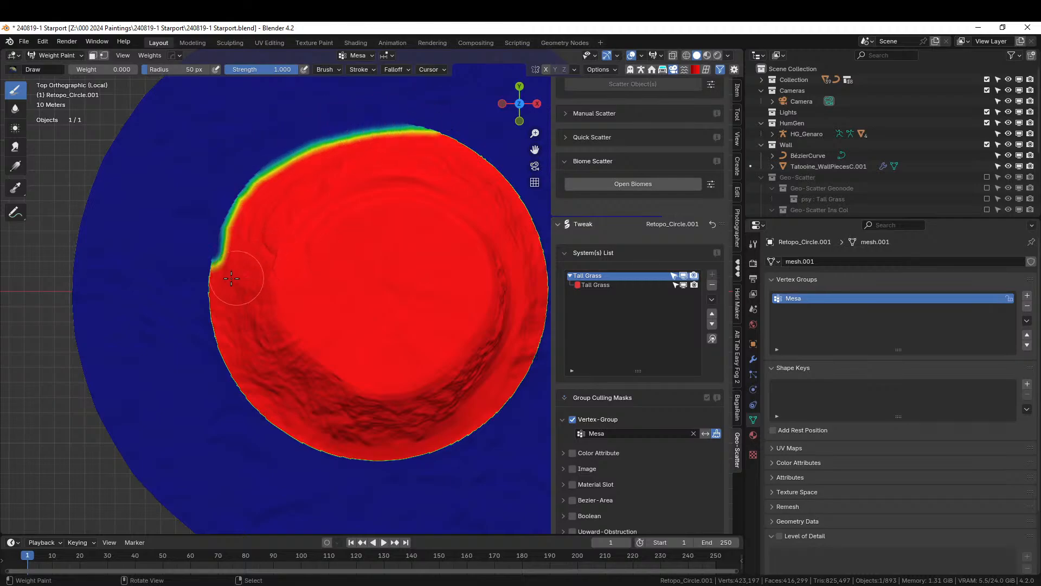
mouse_move(204, 255)
left_mouse_down()
mouse_move(199, 337)
mouse_move(213, 373)
mouse_move(266, 435)
mouse_move(390, 473)
mouse_move(447, 464)
mouse_move(421, 475)
mouse_move(481, 435)
mouse_move(538, 361)
mouse_move(536, 238)
mouse_move(516, 162)
mouse_move(499, 146)
mouse_move(396, 108)
left_mouse_up()
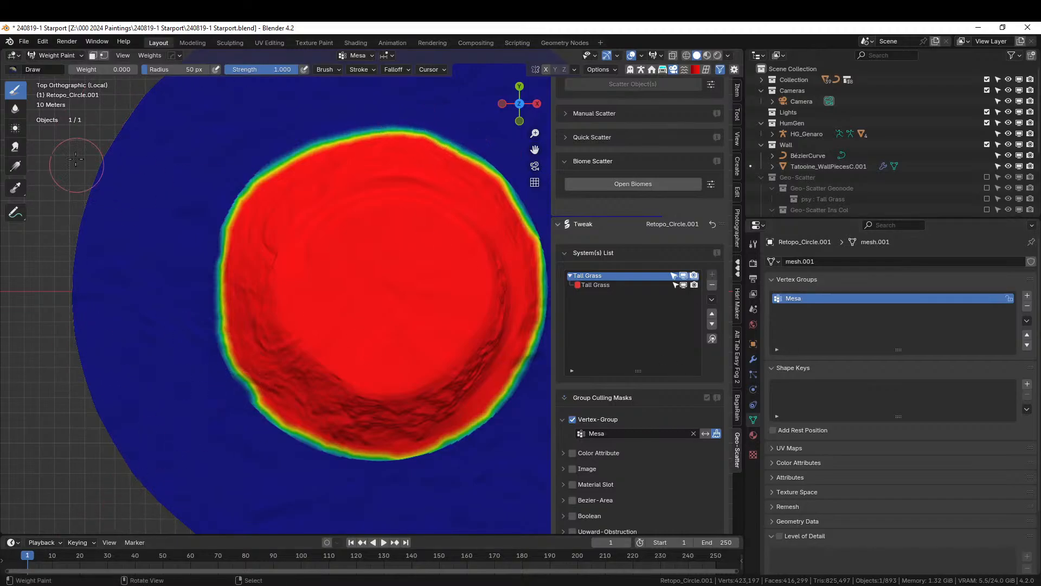
left_click(60, 56)
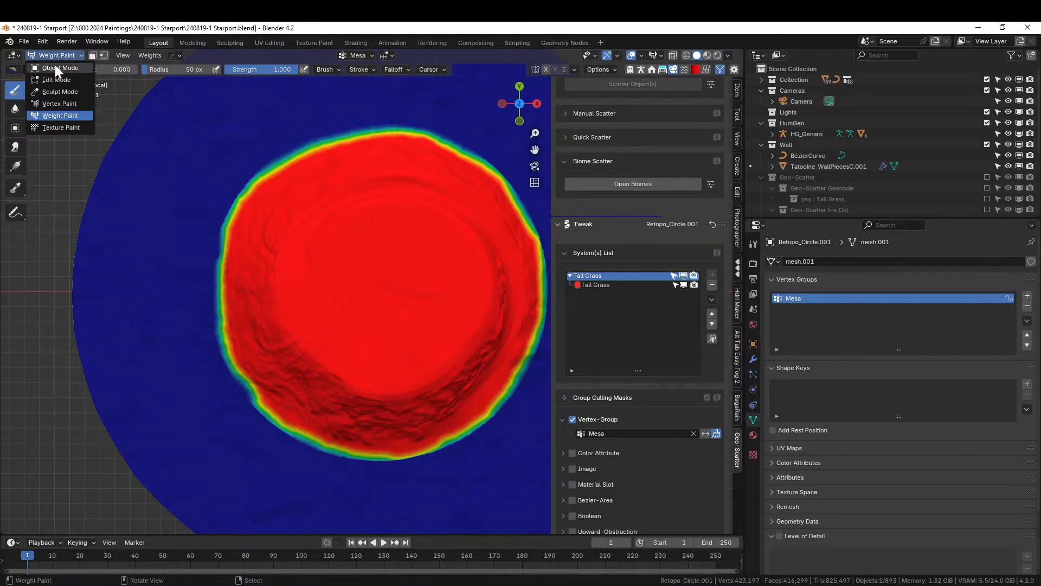
left_click(56, 64)
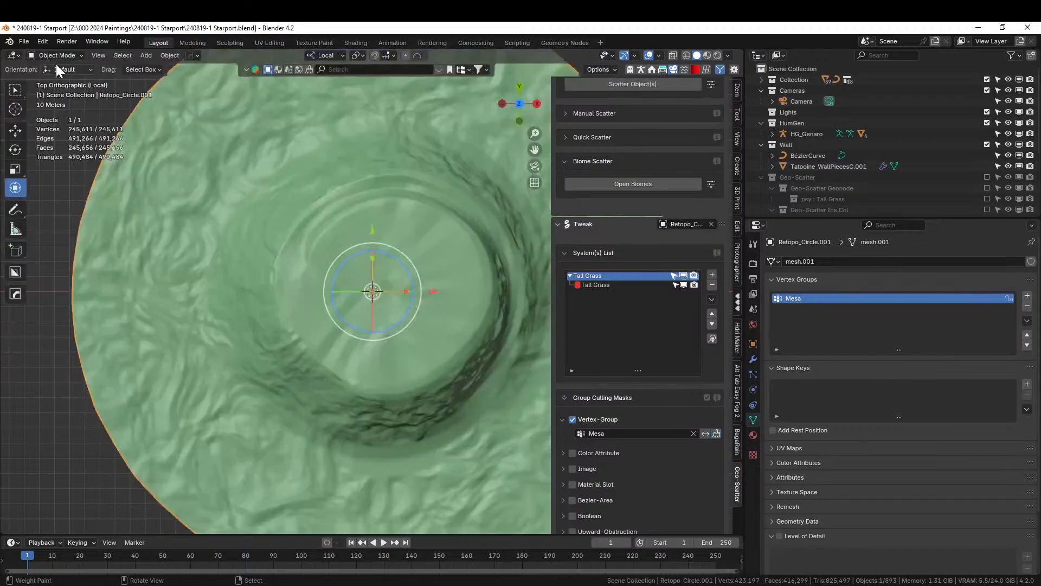
Include the Geo-Scatter collection in the view layer again, check the grass around the mesa, and save the file.
left_click(989, 177)
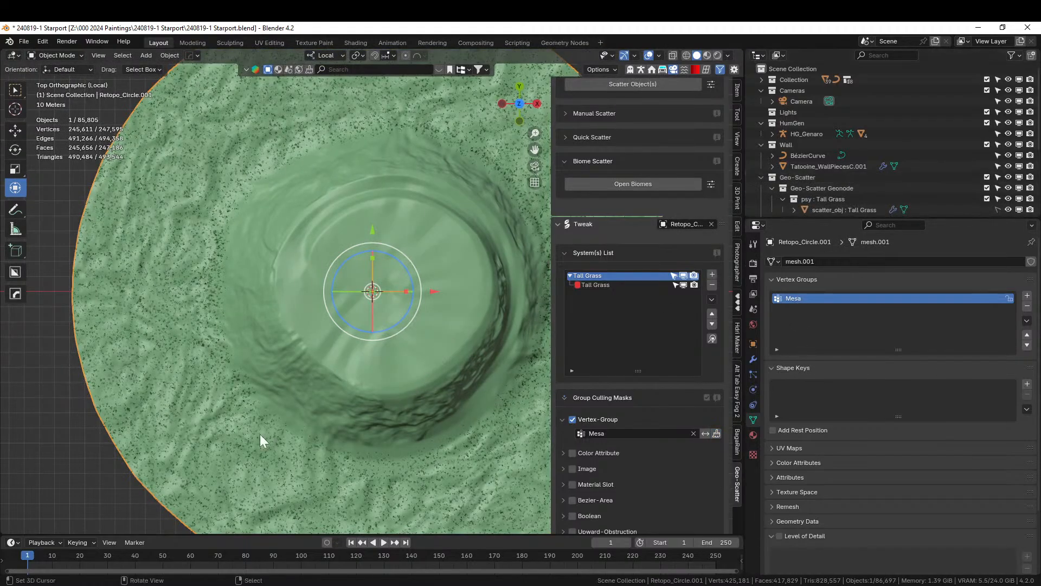
middle_click_drag(275, 376, 53, 337)
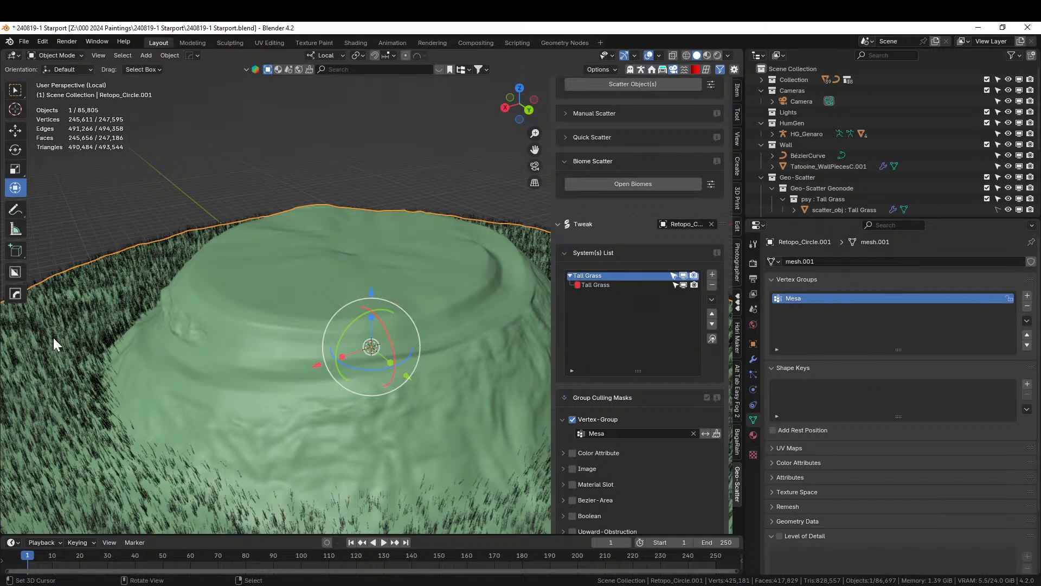
middle_click_drag(9, 341, 477, 364)
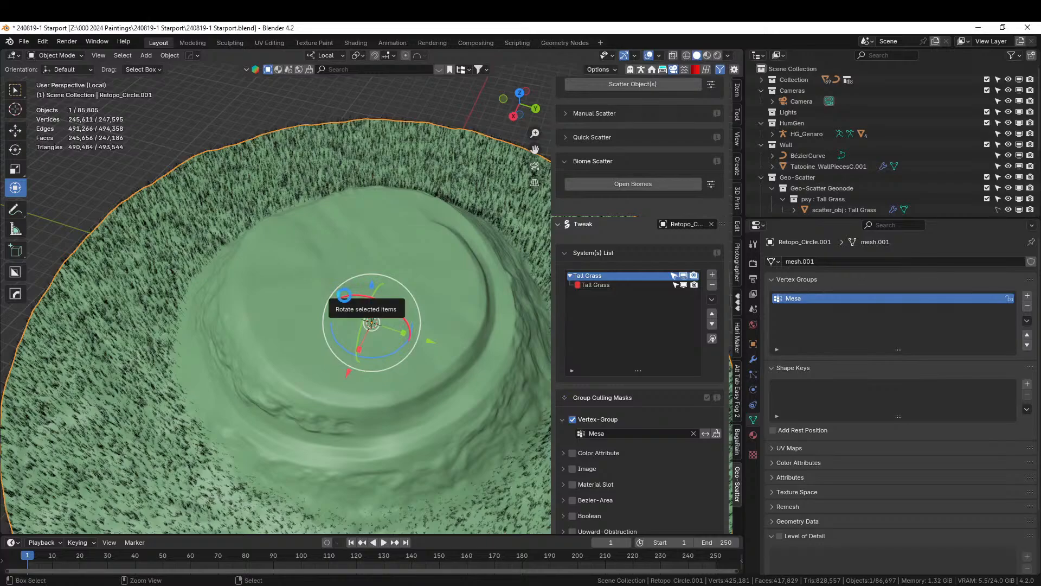
key("ctrl+s")
Set the texture scale of Pattern 1 to 33 for the Tall Grass scatter system.
scroll(639, 470, "down", 2)
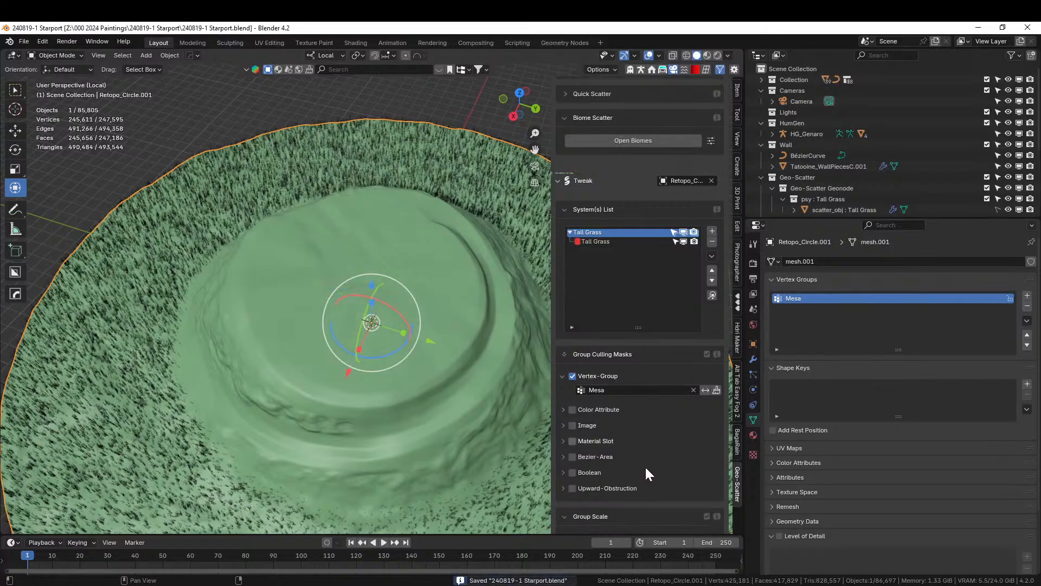
scroll(646, 469, "down", 5)
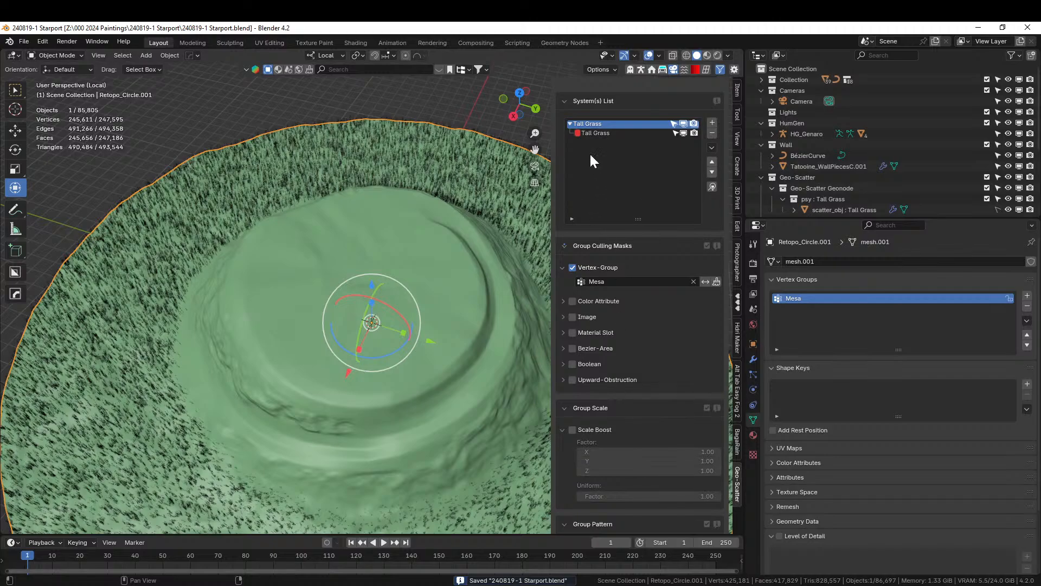
left_click(596, 134)
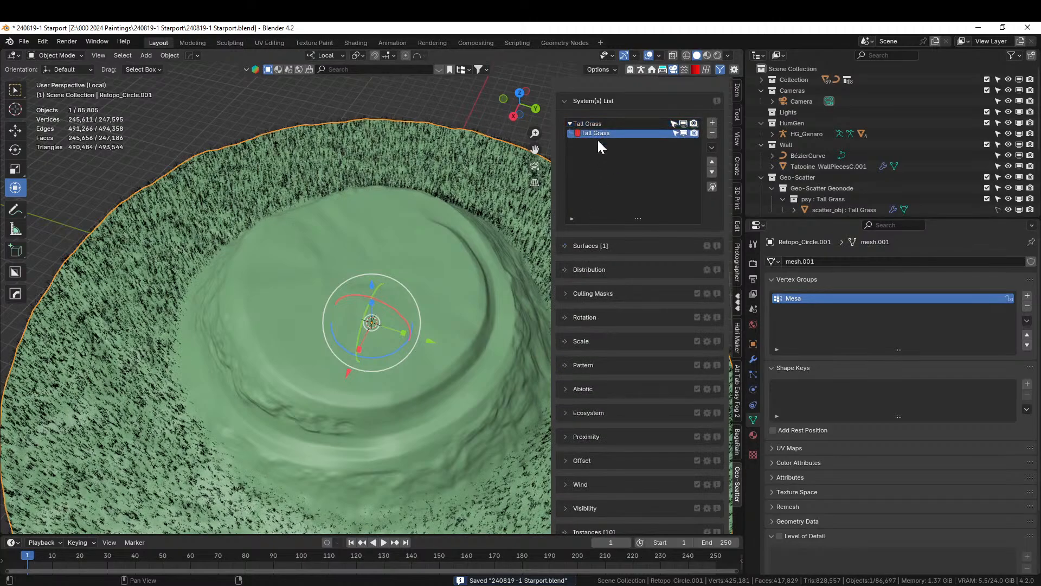
left_click(568, 371)
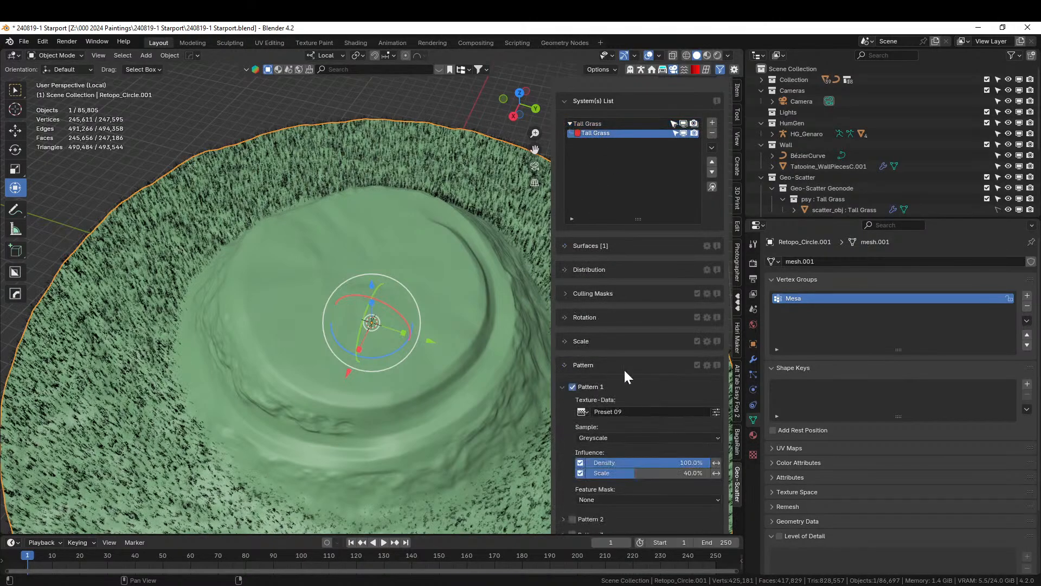
left_click(716, 412)
left_click(716, 205)
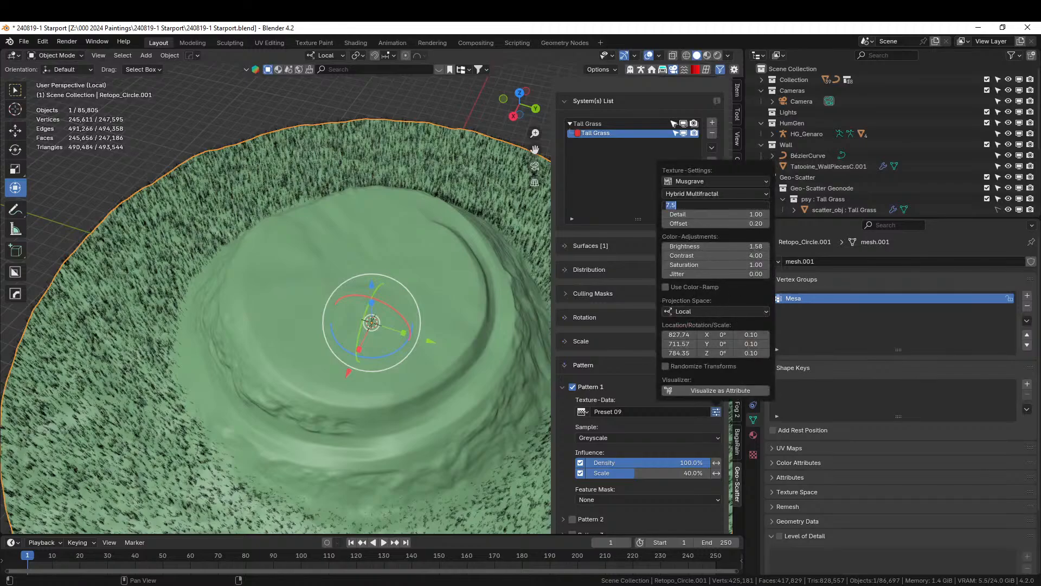
type("50")
key("Return")
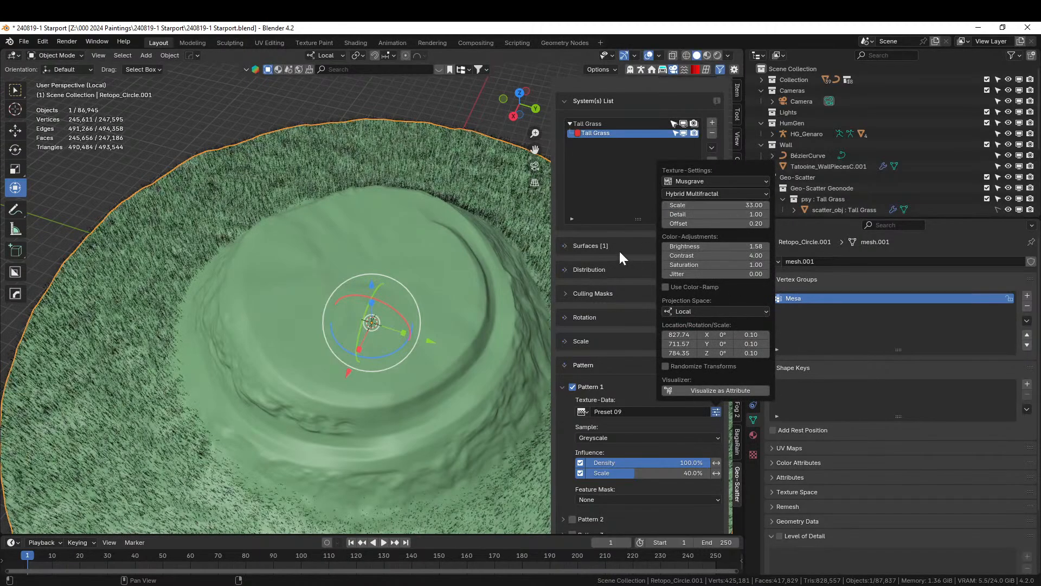
Set the Tall Grass distribution density to 25 instances per m² and inspect the grass around the mesa.
left_click(565, 270)
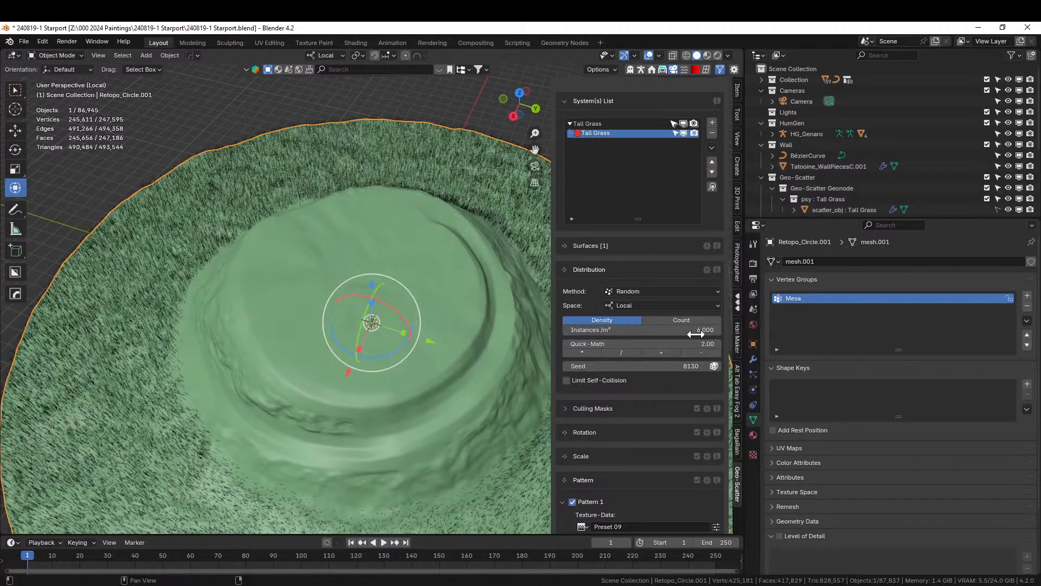
left_click(595, 329)
type("25")
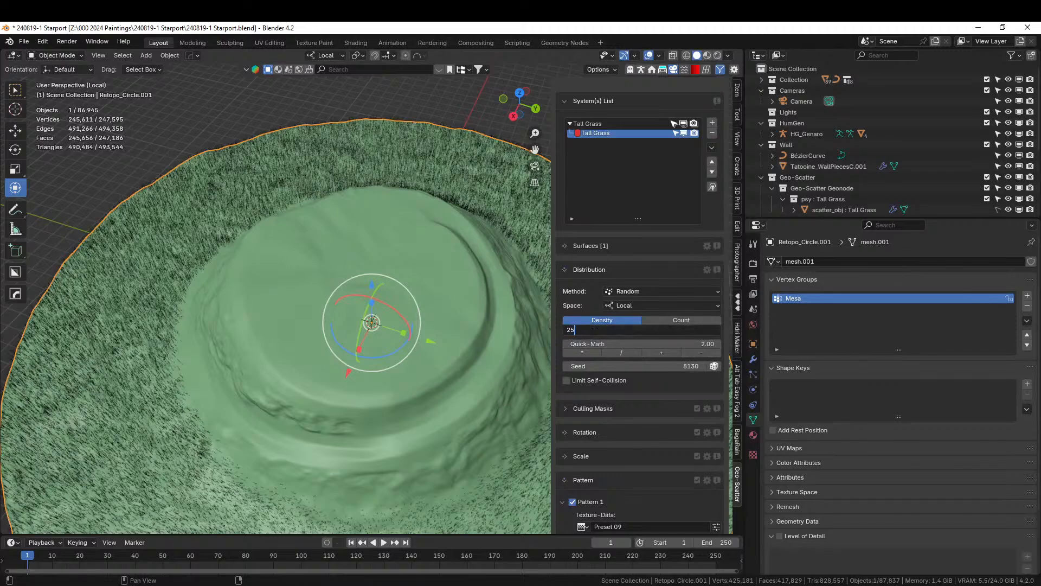
key("Return")
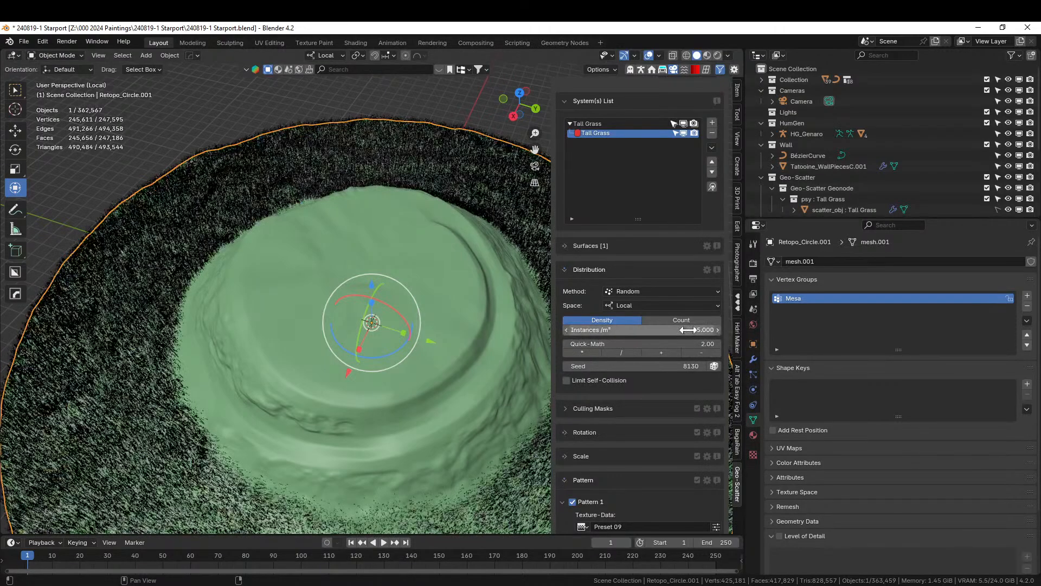
middle_click_drag(204, 275, 406, 236)
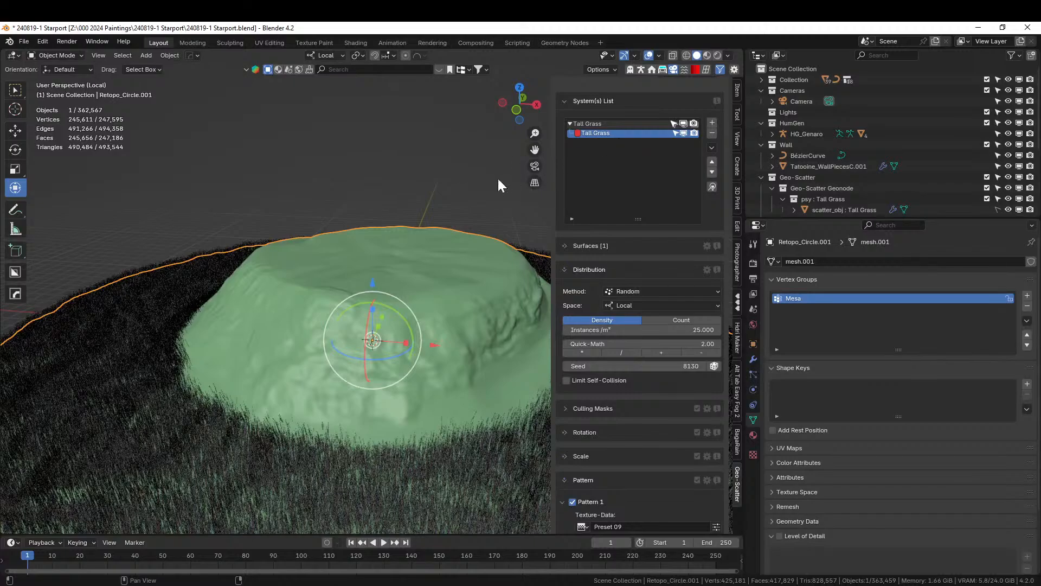
middle_click_drag(364, 224, 367, 279)
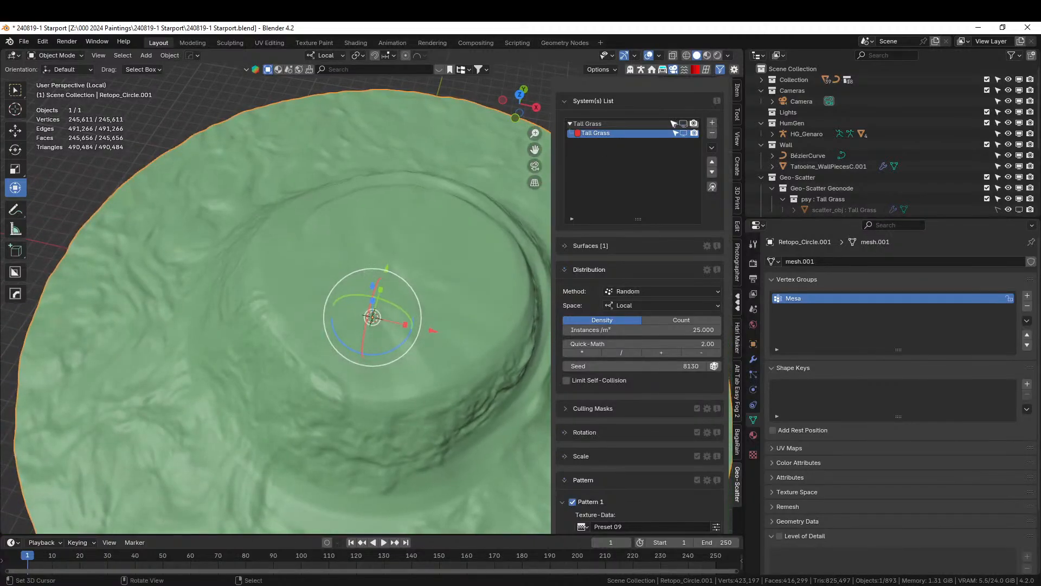
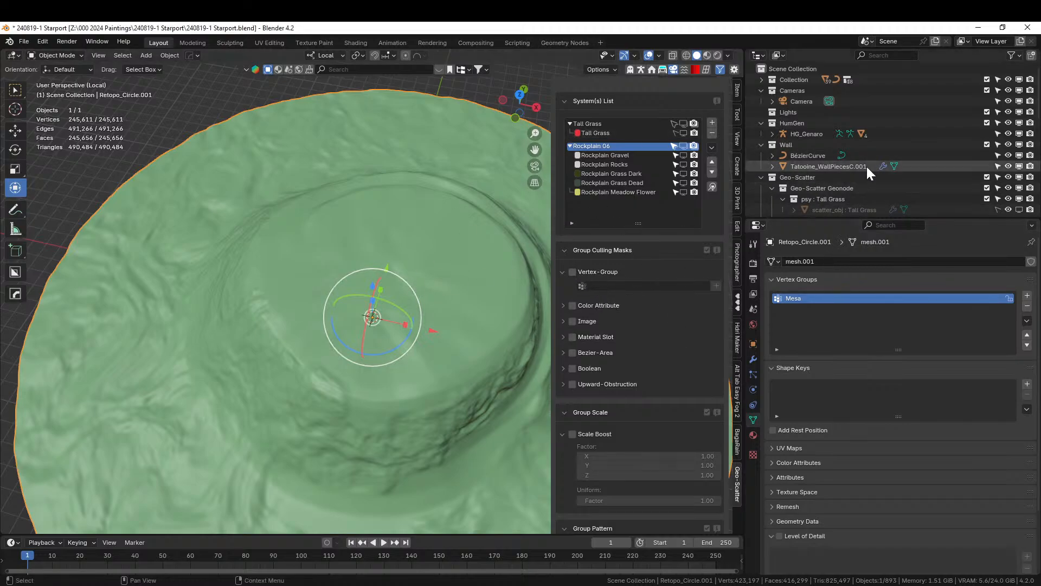
Exit local view and move the central building cylinder into a new collection named Building.
key("KP_Divide")
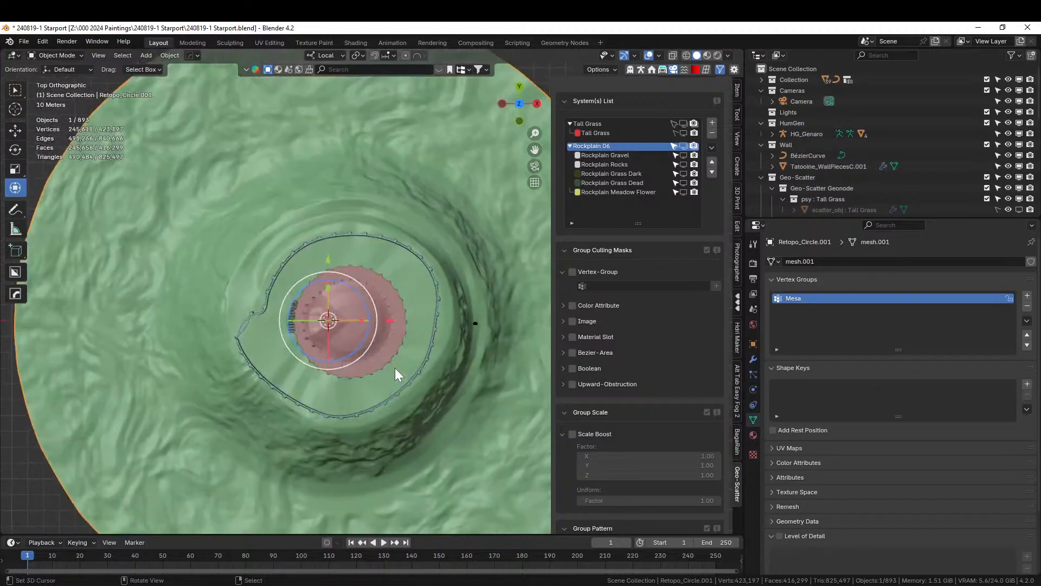
left_click(340, 320)
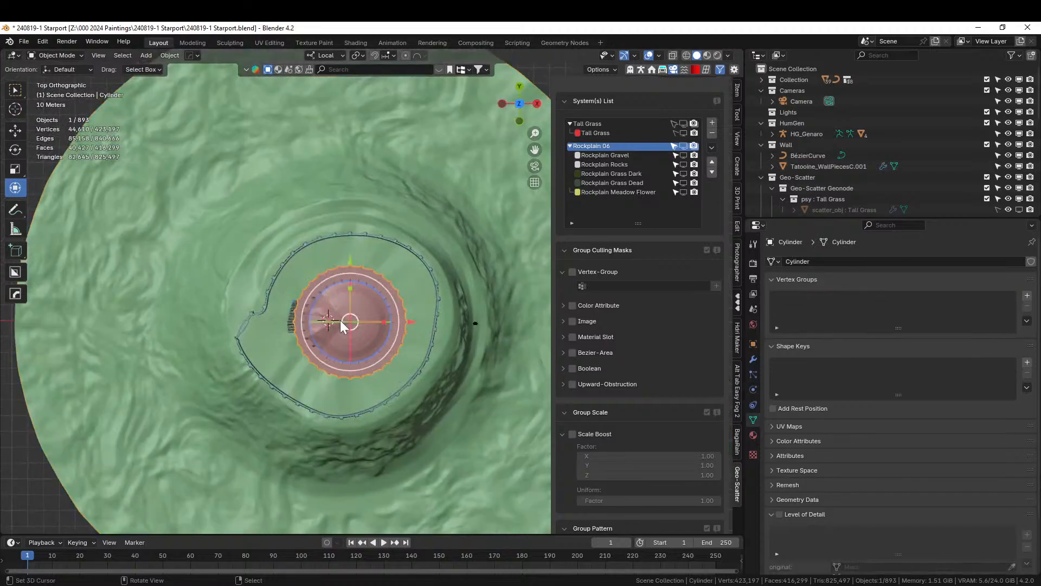
left_click(266, 302, "shift")
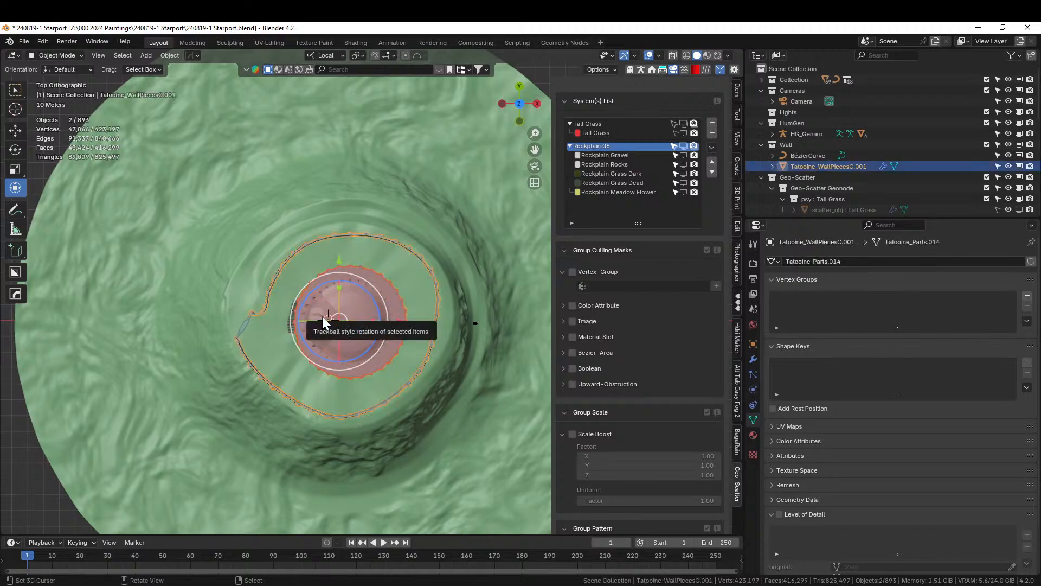
left_click_drag(323, 319, 322, 314)
left_click(331, 297)
key("m")
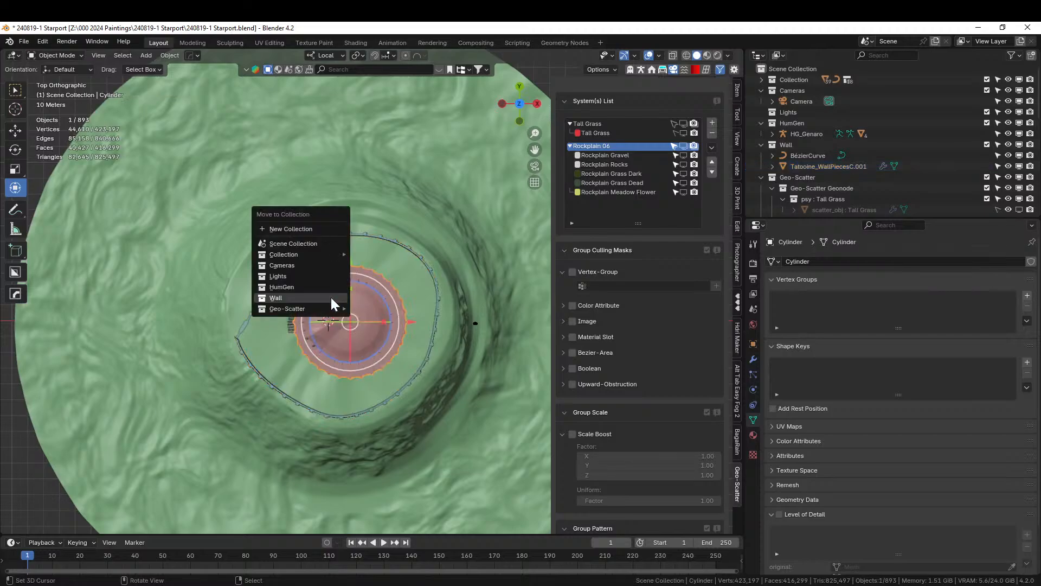
left_click(304, 228)
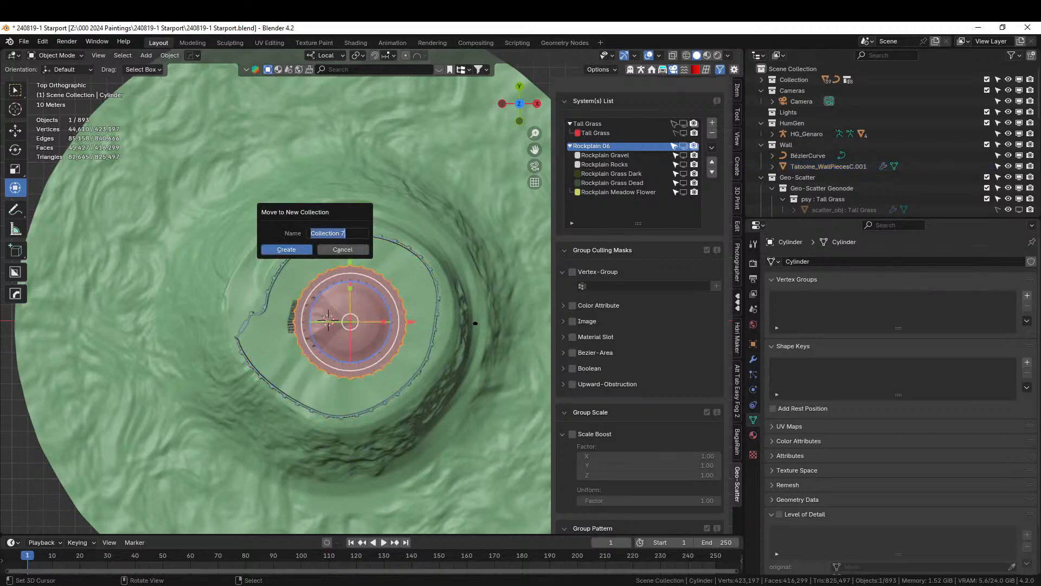
type("Building")
key("Return")
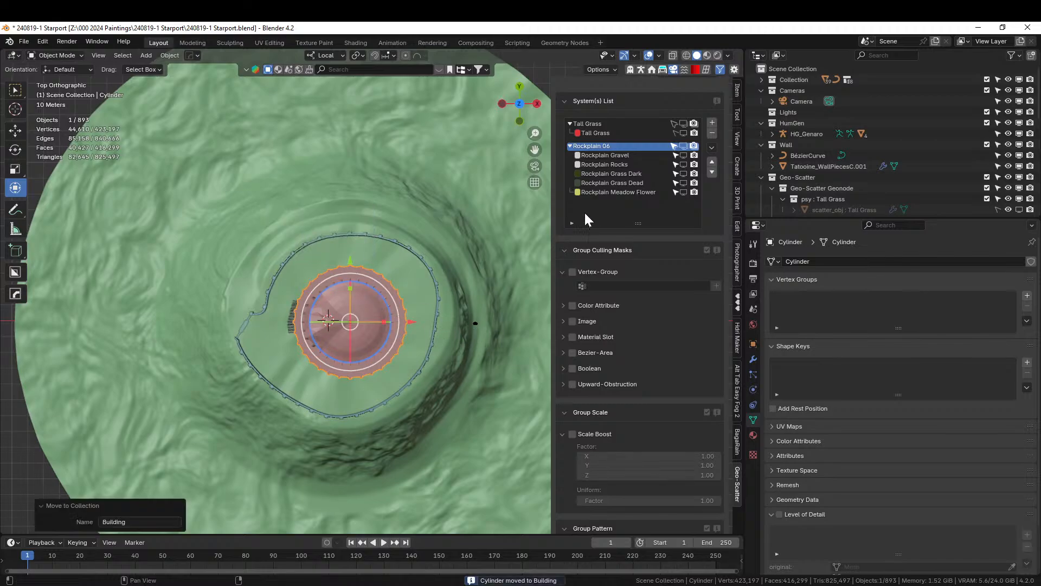
Enable the Rockplain 06 group's upward-obstruction culling mask and assign the Building collection to it.
left_click(572, 383)
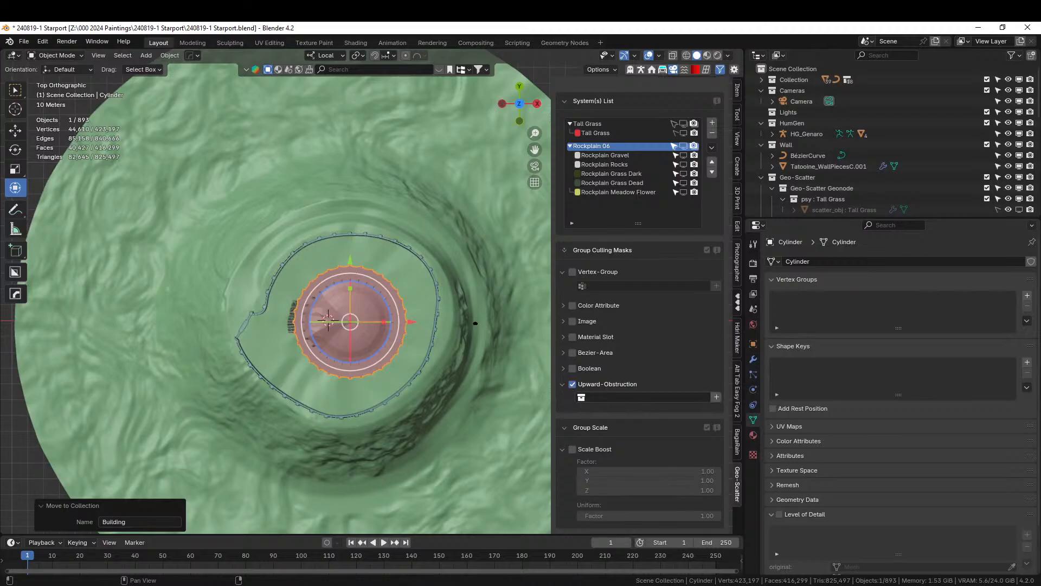
left_click(623, 397)
left_click(591, 414)
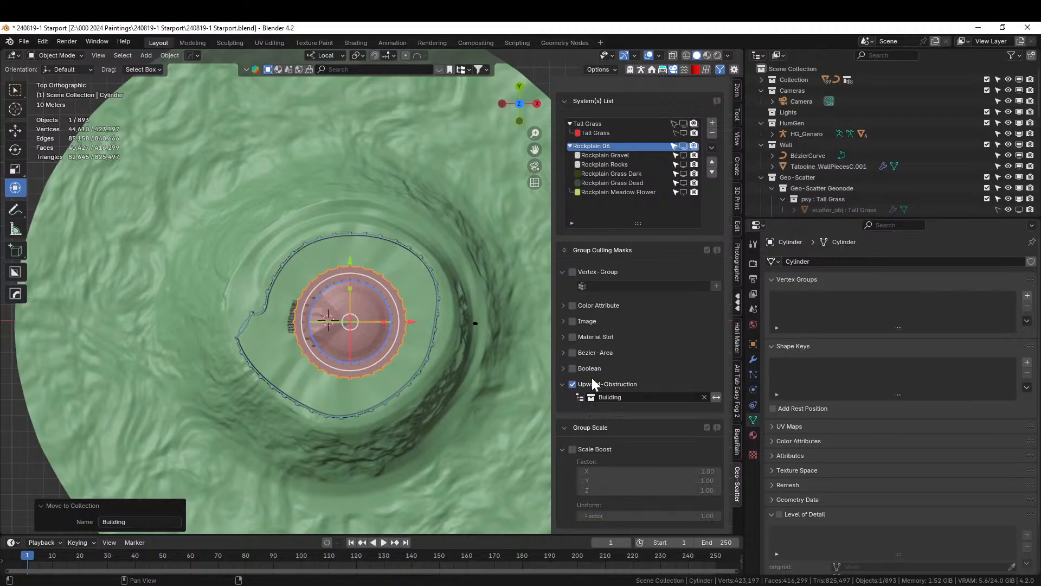
Enable the Rockplain 06 group's vertex-group culling mask, using the Mesa group with its influence inverted.
left_click(573, 271)
left_click(609, 285)
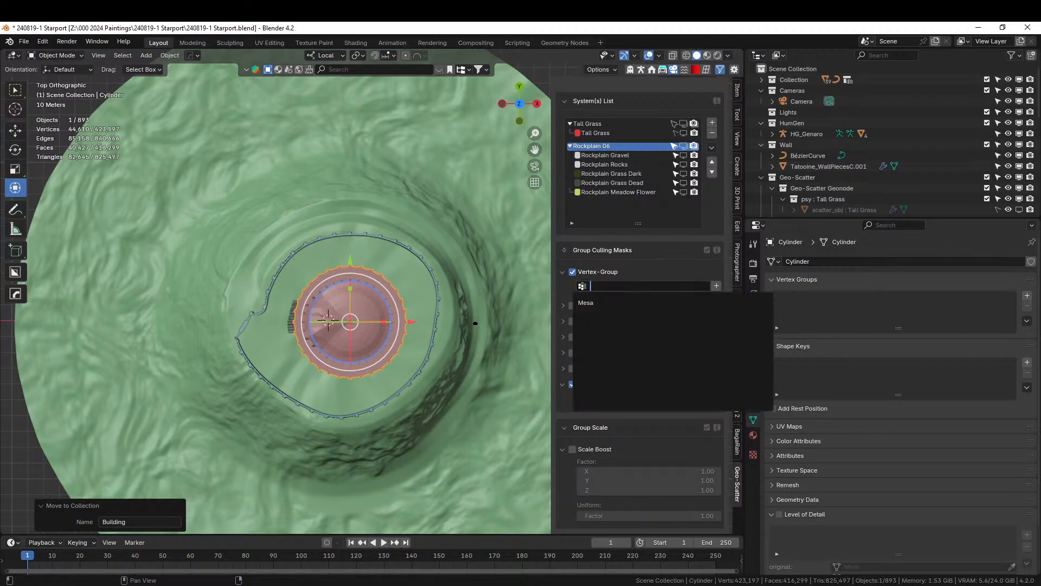
left_click(584, 284)
left_click(585, 303)
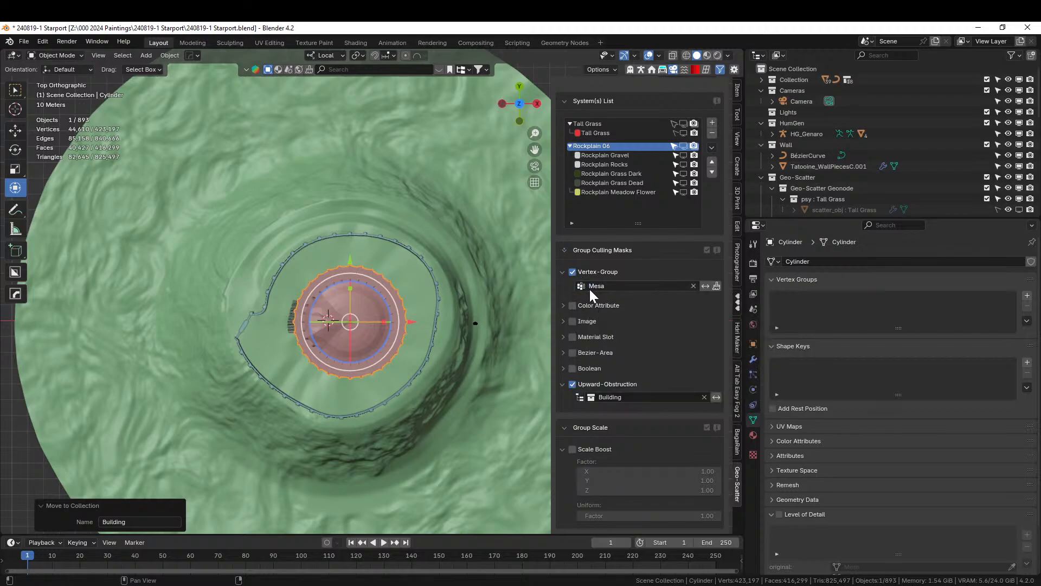
left_click(705, 286)
middle_click_drag(440, 358, 534, 244)
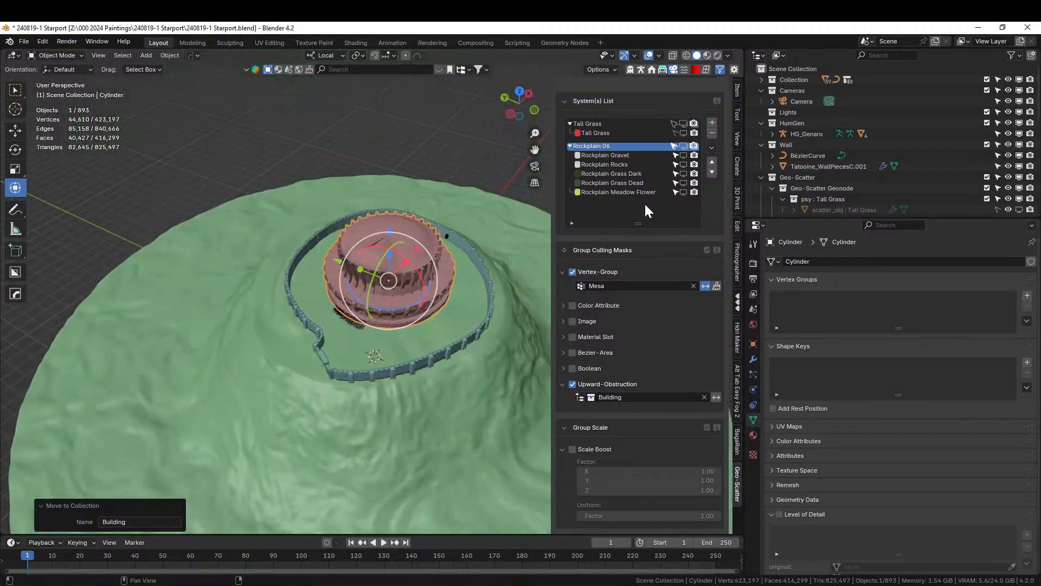
Enable the abiotic slope filter for the Rockplain Gravel scatter system.
left_click(616, 154)
scroll(607, 434, "down", 6)
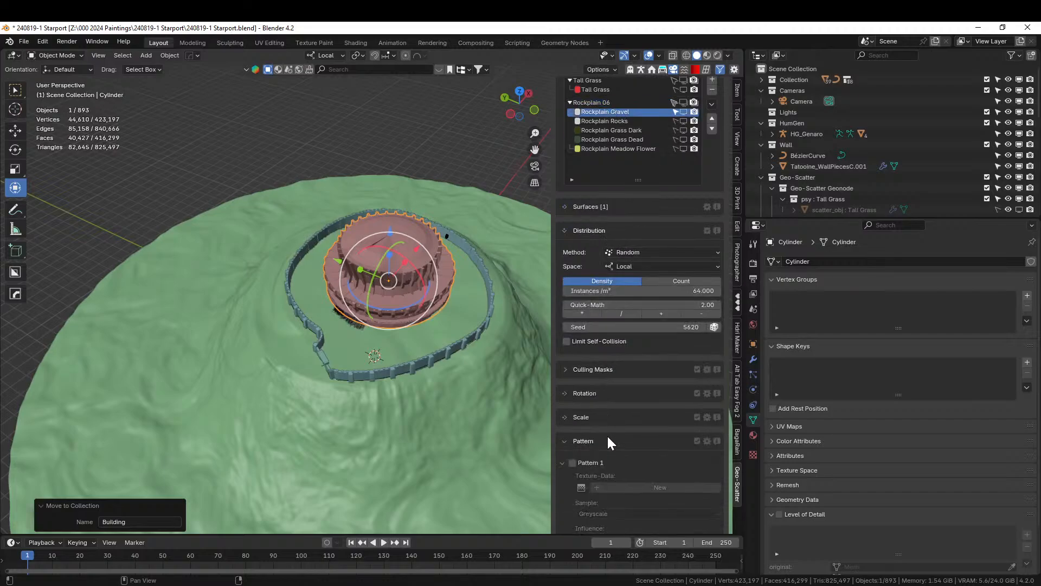
left_click(564, 310)
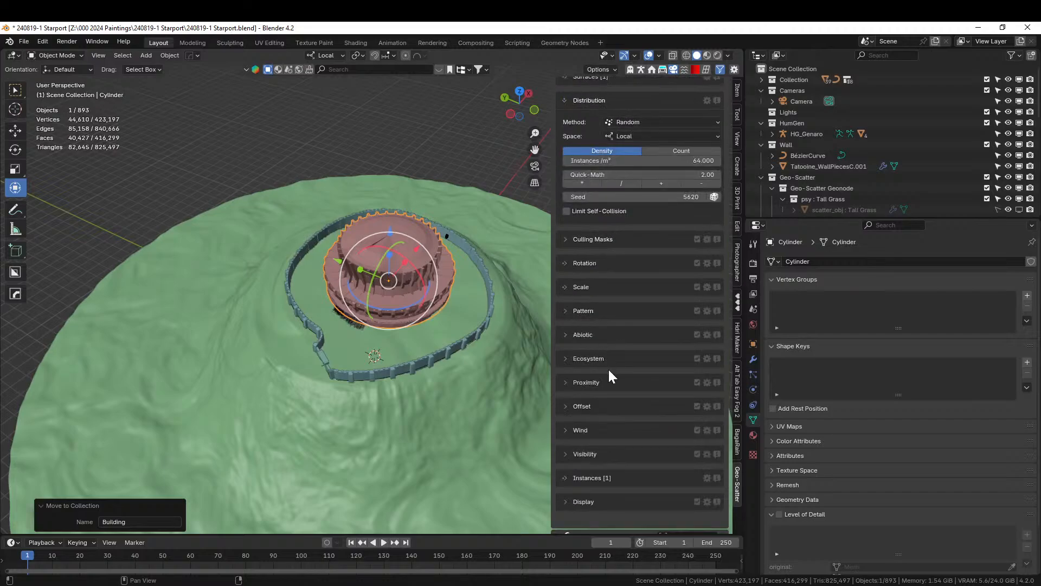
left_click(566, 335)
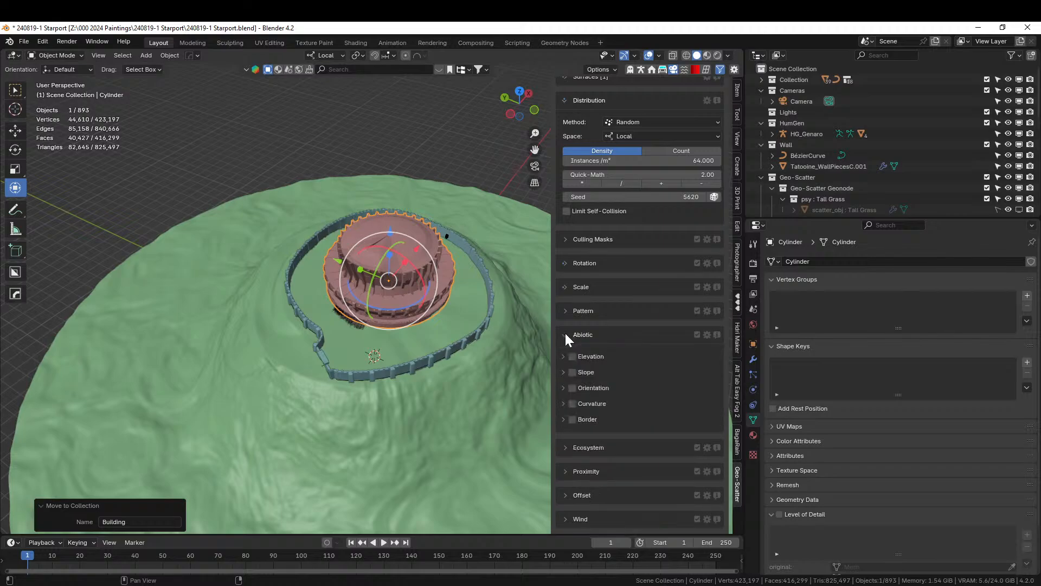
left_click(563, 372)
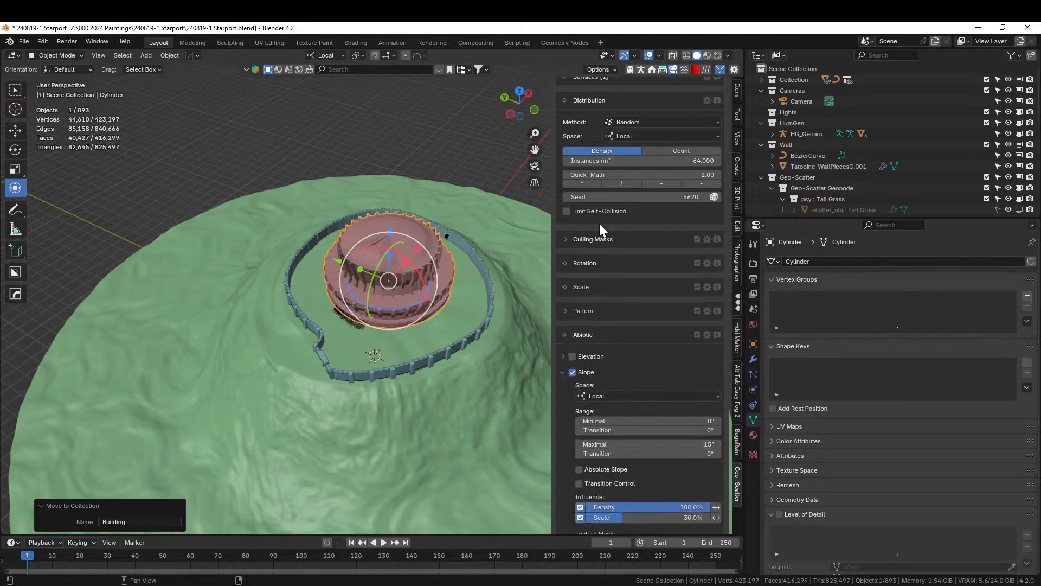
Enable the abiotic slope filter for the Rockplain Rocks scatter system and turn off its absolute slope option.
scroll(634, 233, "up", 4)
left_click(564, 187)
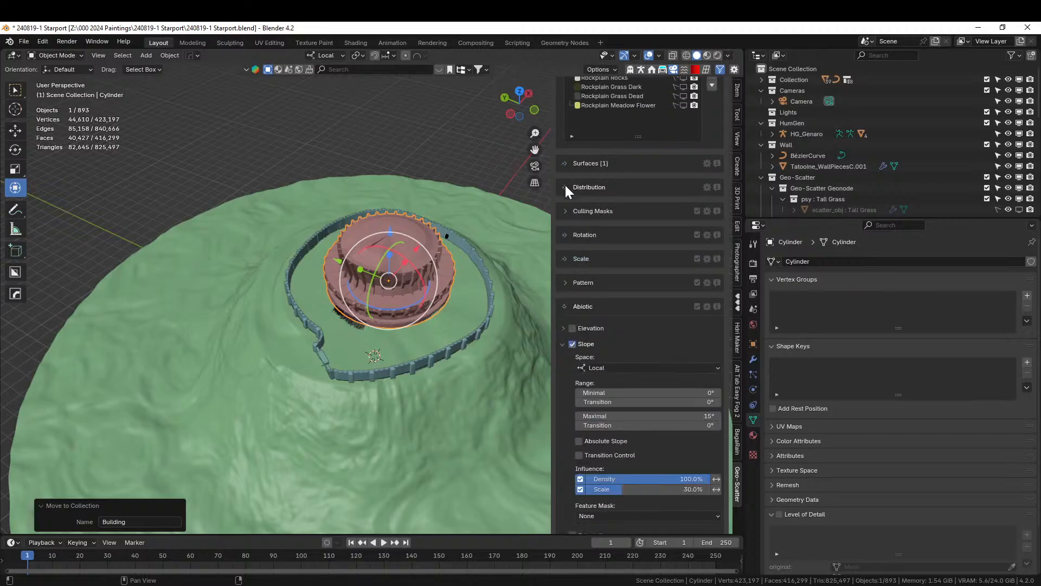
scroll(632, 274, "up", 3)
left_click(626, 144)
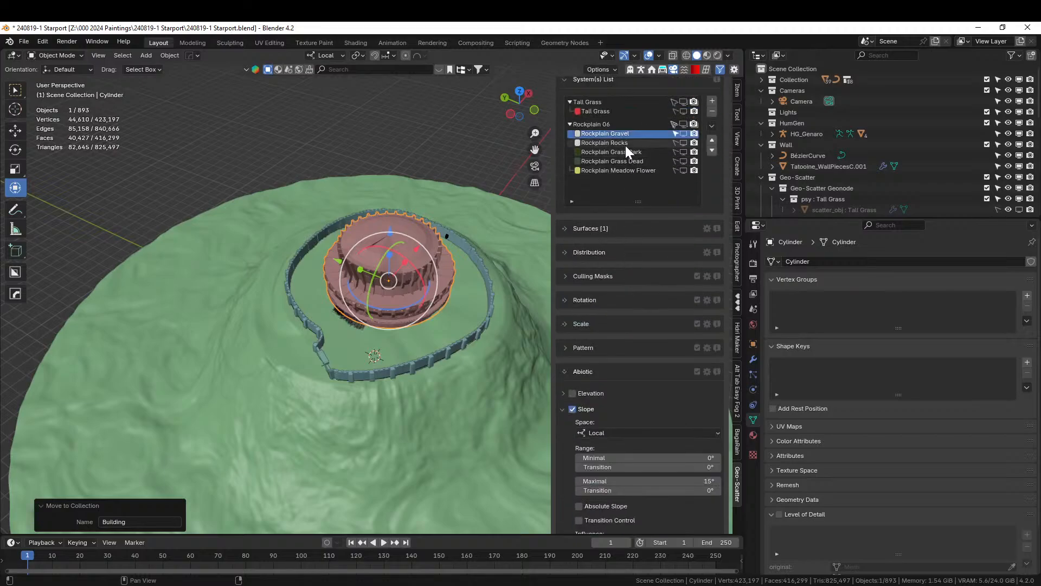
left_click(572, 408)
left_click(579, 506)
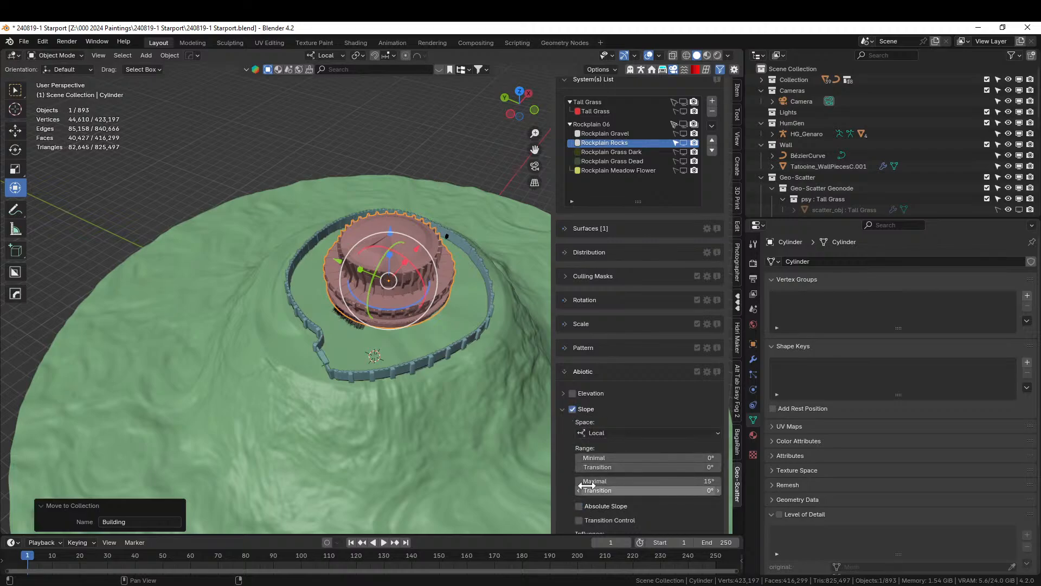
Enable the slope filter with absolute slope turned off for both the Rockplain Grass Dark and Rockplain Grass Dead systems.
left_click(618, 152)
left_click(573, 410)
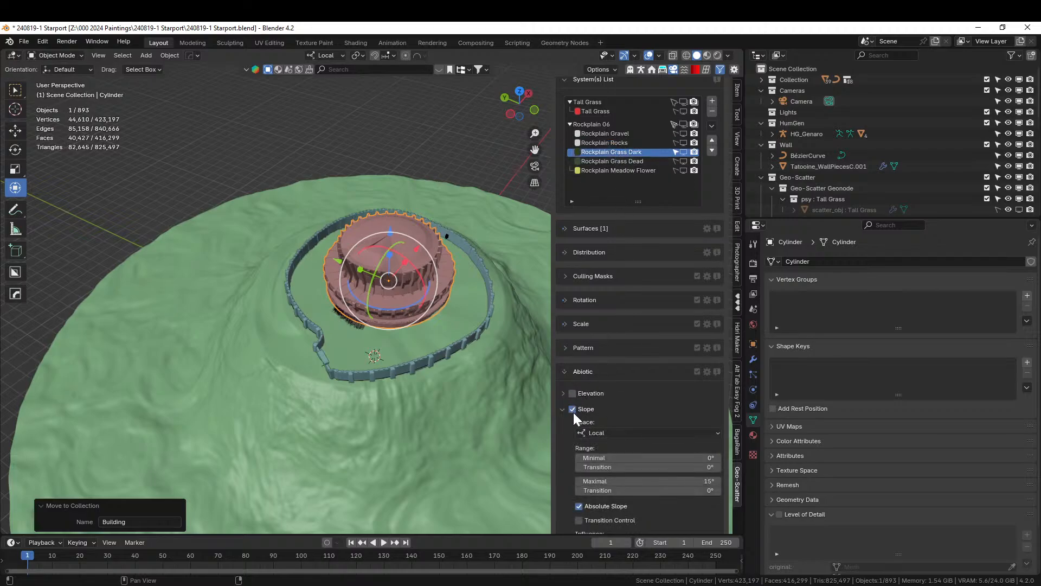
left_click(578, 506)
left_click(600, 162)
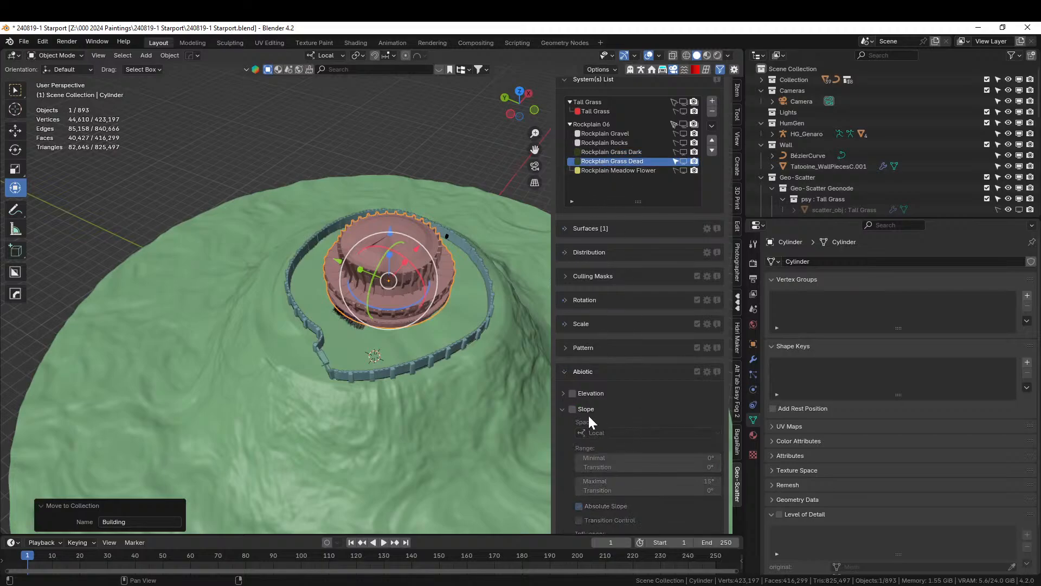
left_click(572, 409)
left_click(580, 502)
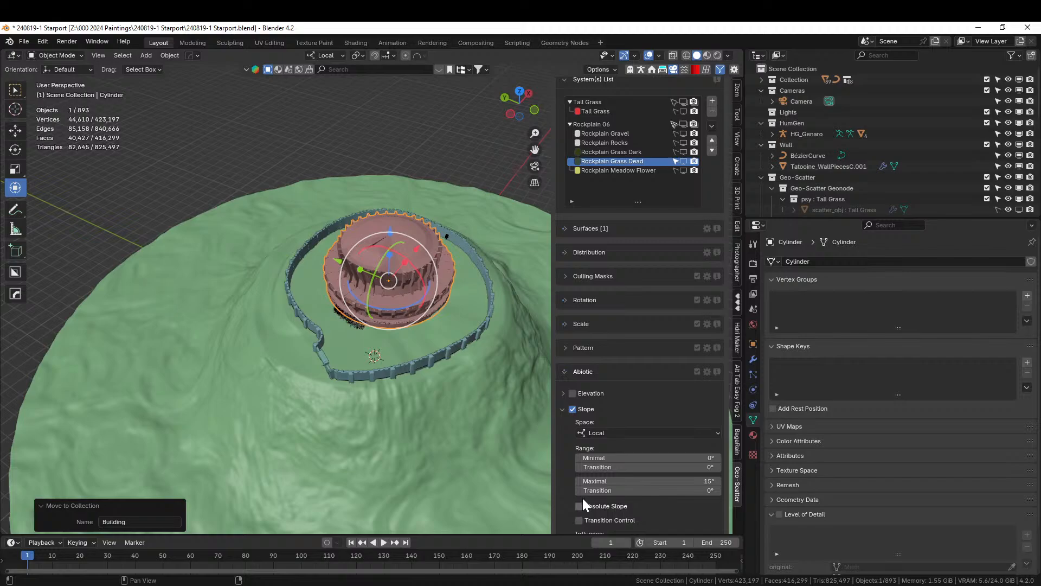
Remove the Rockplain Meadow Flower scatter system from the Rockplain 06 group and save the file.
left_click(612, 169)
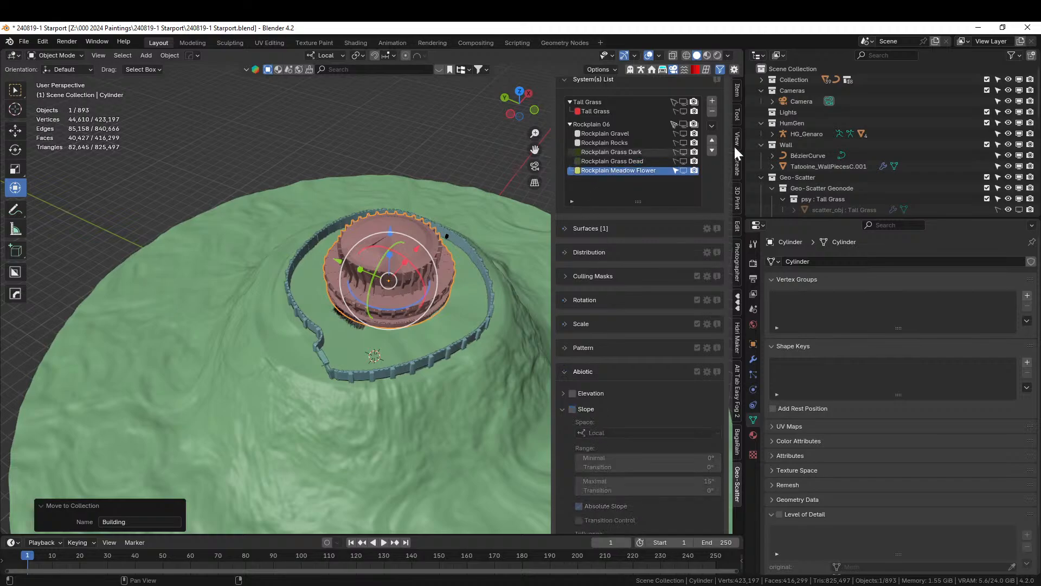
left_click(713, 110)
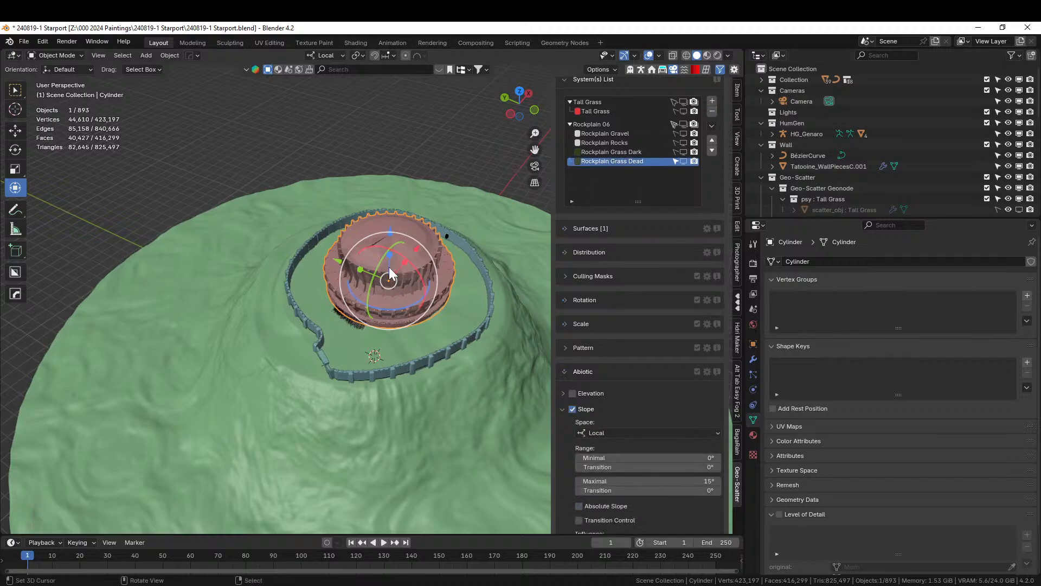
key("ctrl+s")
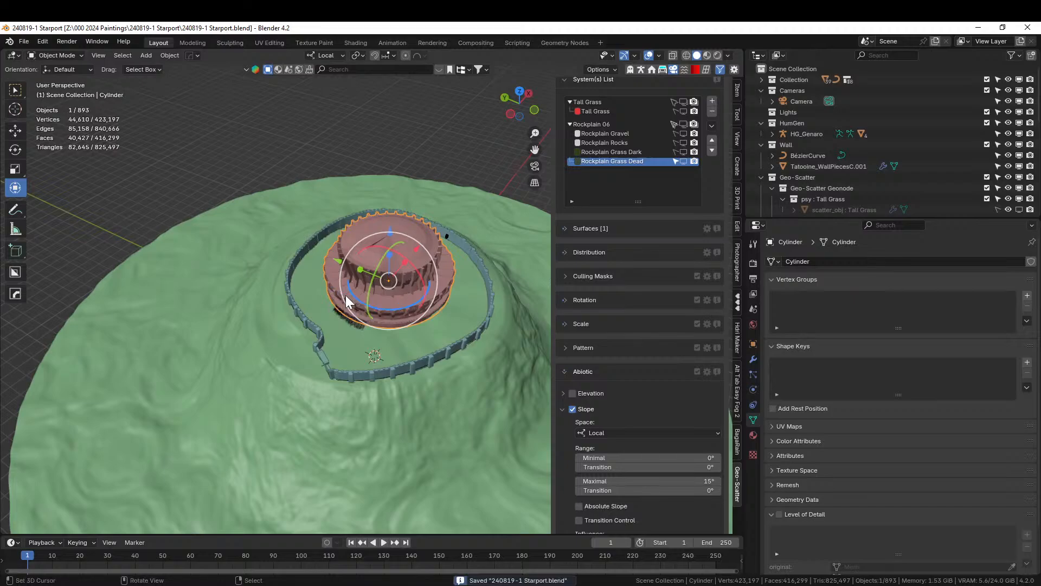
Display the Rockplain Rocks system in the viewport, examine its spread across the mesa top and slopes, and save the file.
left_click(684, 143)
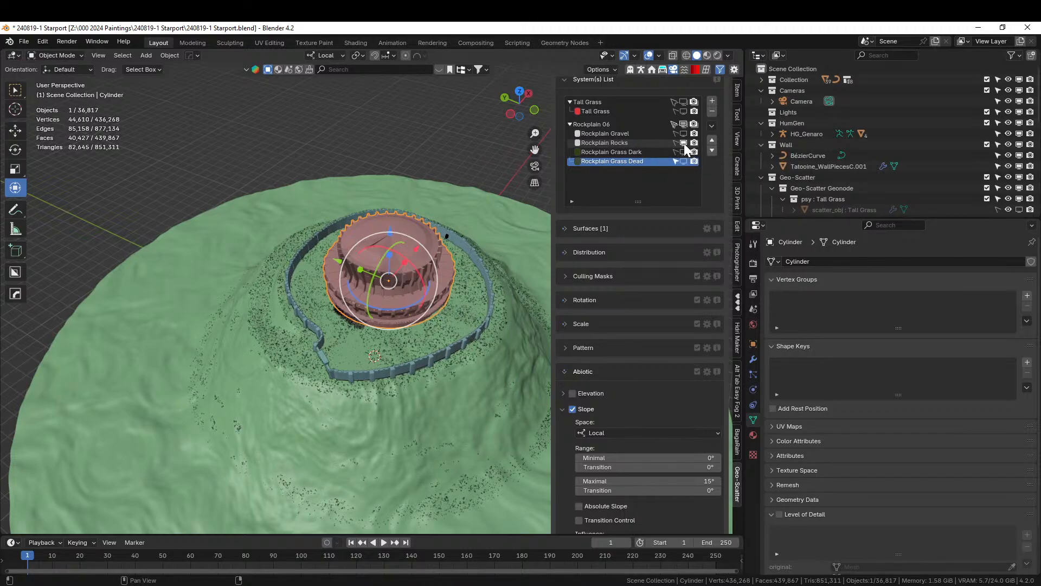
middle_click_drag(216, 334, 668, 281)
scroll(362, 312, "up", 5)
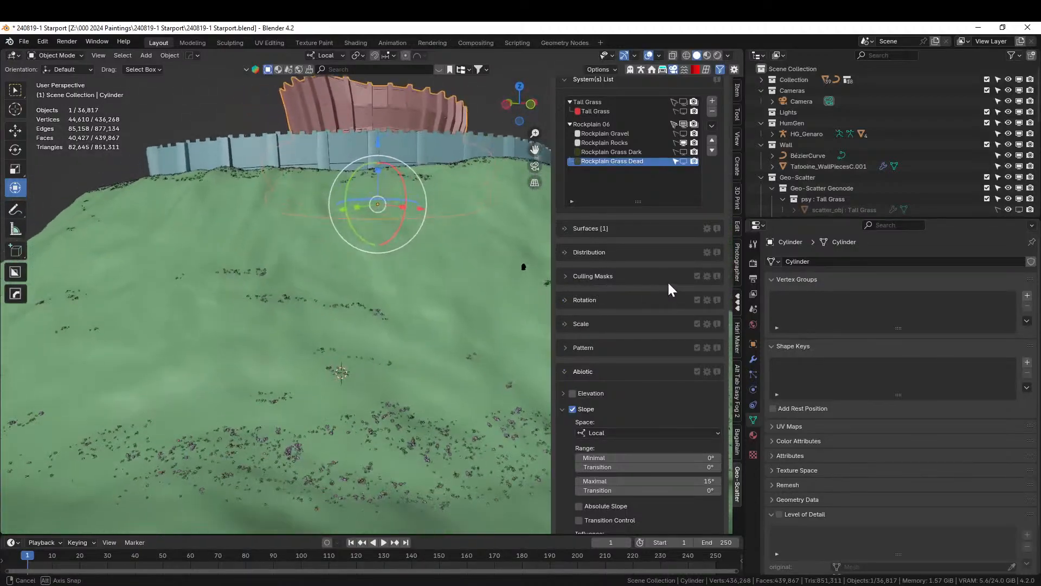
scroll(332, 344, "down", 6)
mouse_move(167, 353)
middle_mouse_down()
mouse_move(255, 360)
mouse_move(120, 381)
mouse_move(727, 376)
mouse_move(564, 390)
mouse_move(459, 431)
mouse_move(405, 419)
mouse_move(415, 381)
mouse_move(530, 361)
mouse_move(626, 373)
mouse_move(59, 385)
mouse_move(80, 367)
mouse_move(146, 352)
middle_mouse_up()
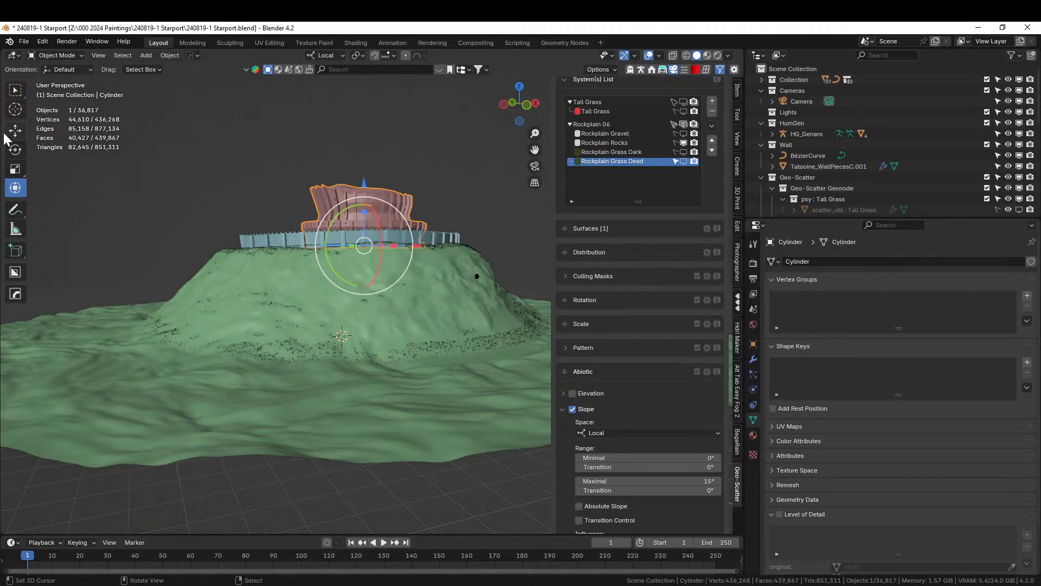
middle_click_drag(302, 276, 321, 327)
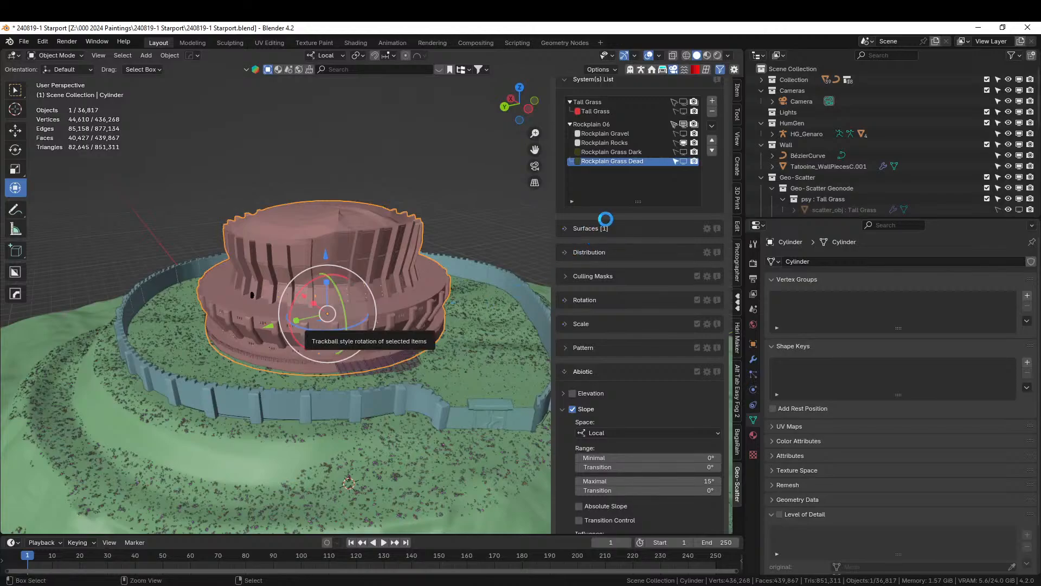
key("ctrl+s")
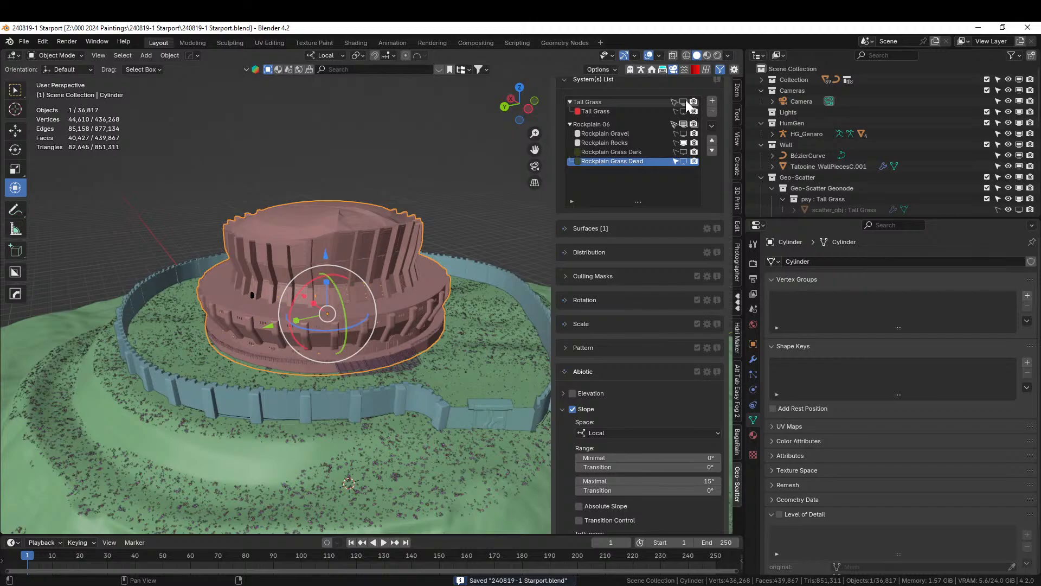
Display the Tall Grass group in the viewport and examine where the grass meets the base of the mesa.
left_click(682, 101)
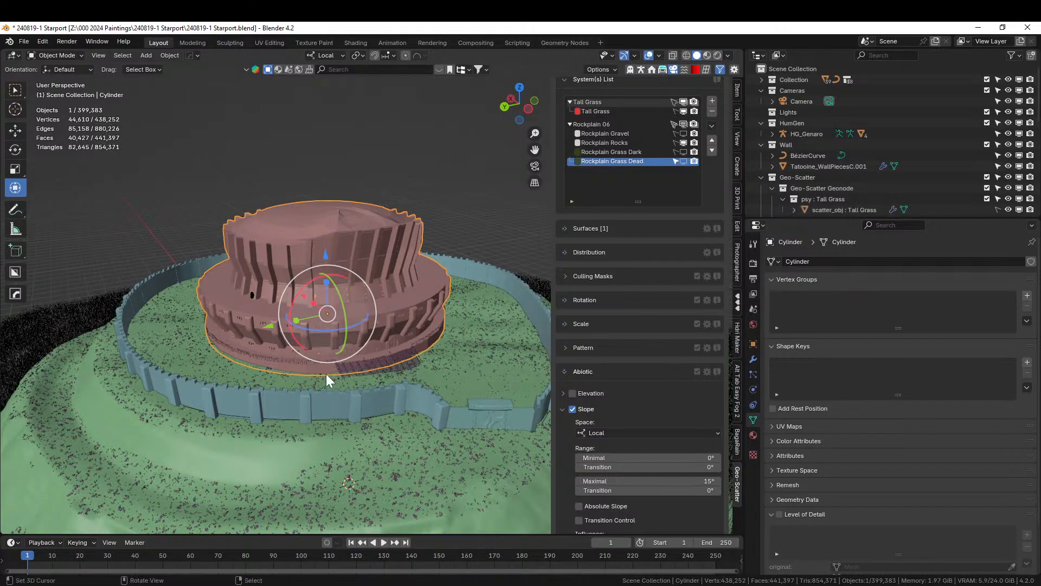
scroll(270, 403, "down", 2)
middle_click_drag(300, 343, 180, 314, "shift")
scroll(212, 334, "up", 2)
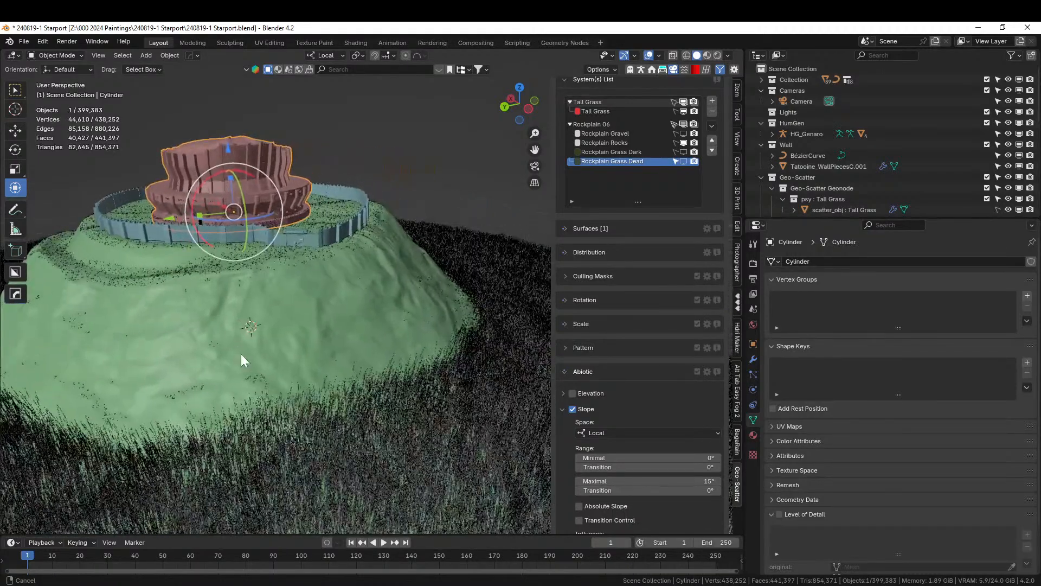
scroll(379, 360, "up", 2)
scroll(366, 359, "up", 2)
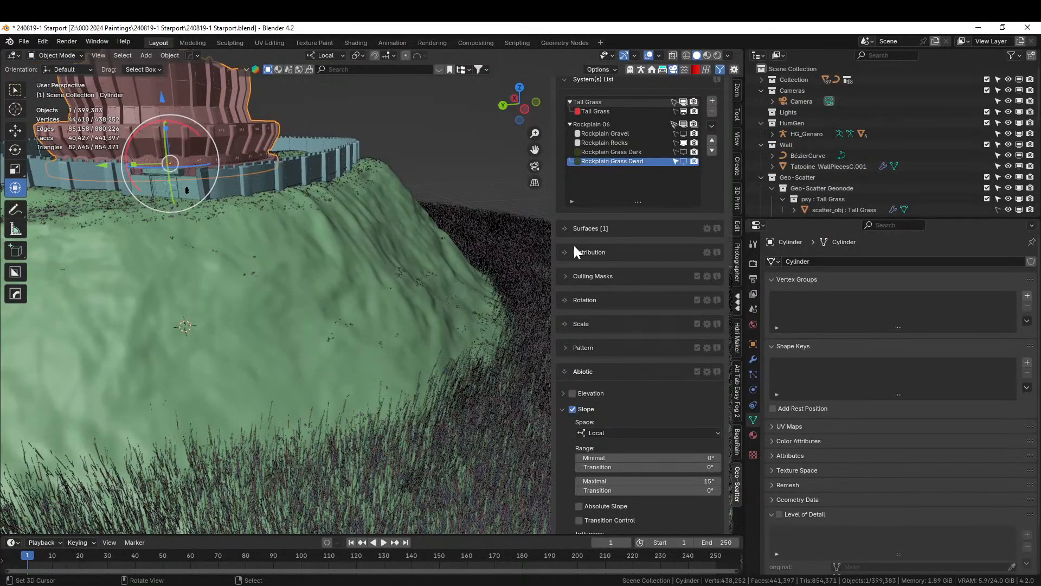
Review the Tall Grass system's rotation settings, hide the grass in the viewport, and save the file.
left_click(605, 111)
left_click(566, 300)
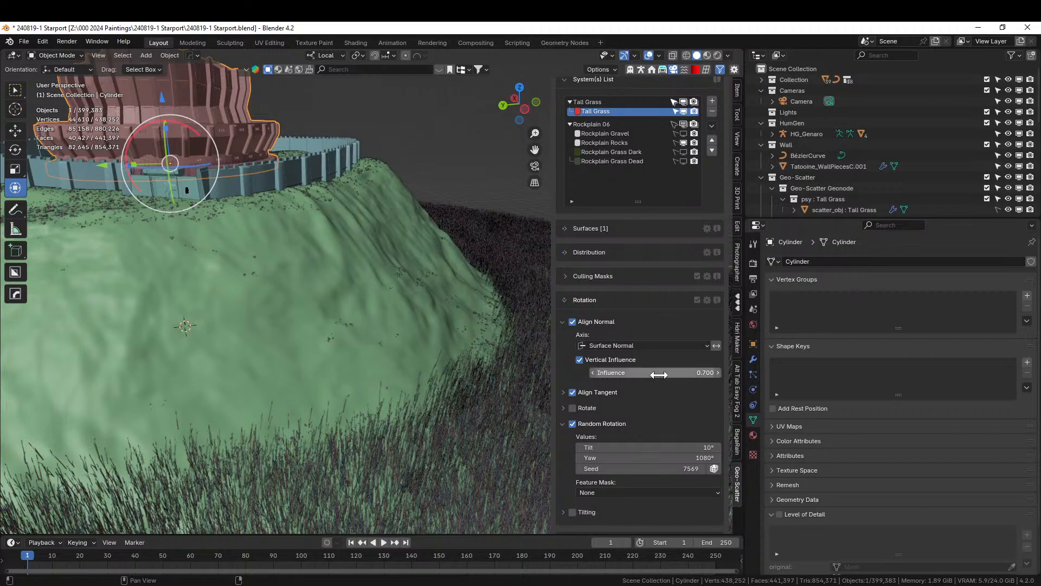
scroll(344, 278, "down", 6)
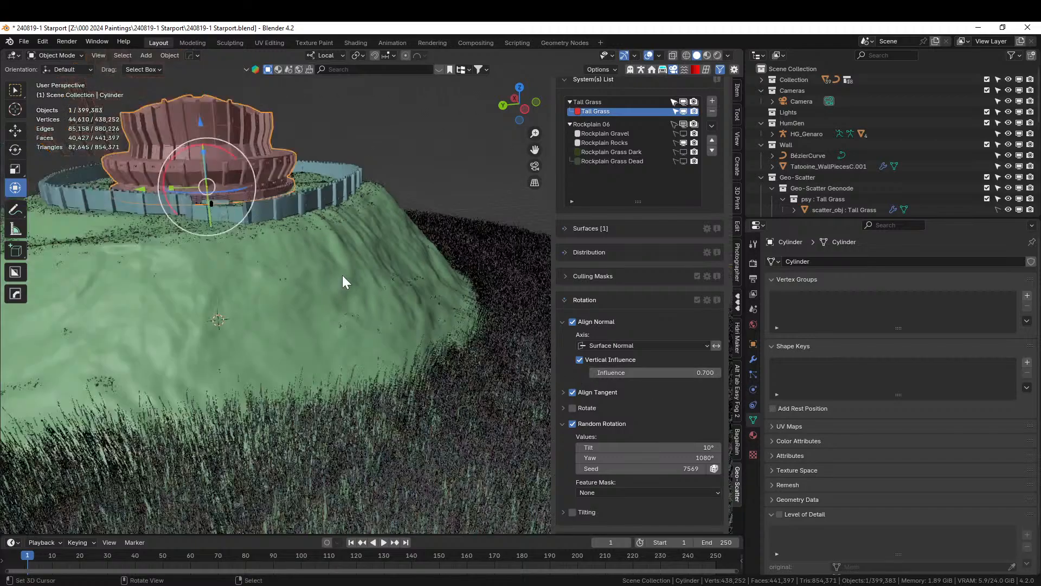
middle_click_drag(353, 282, 488, 266)
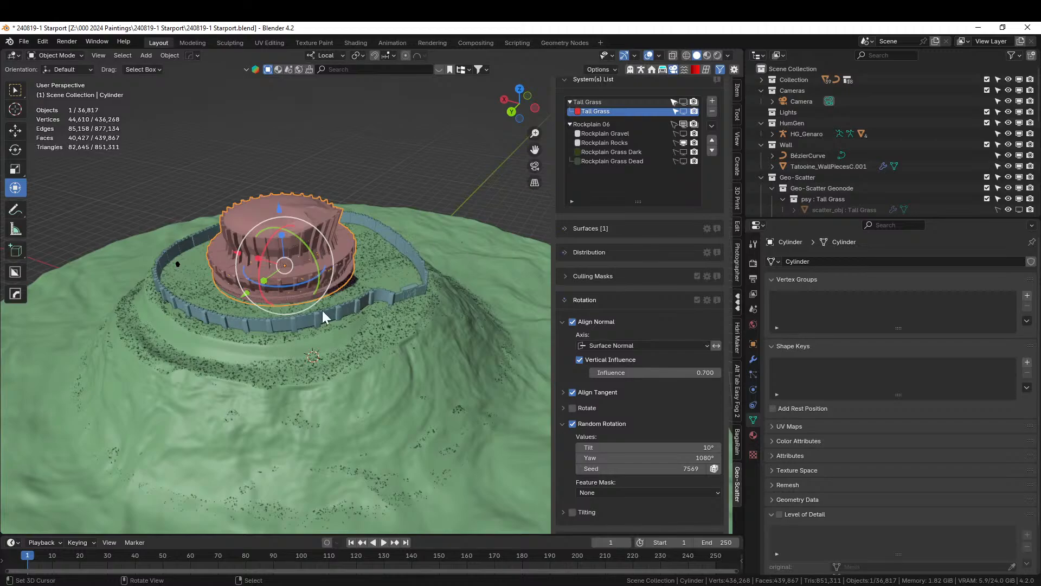
key("ctrl+s")
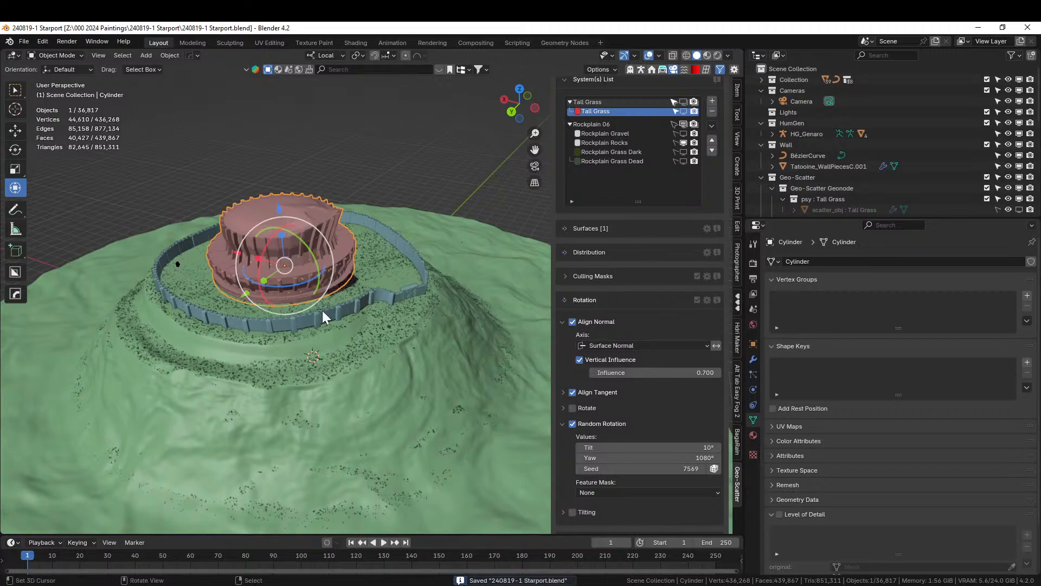
Inspect the rocks around the building and wall up close, and hide the Rockplain 06 group in the viewport.
scroll(362, 270, "up", 5)
middle_click_drag(363, 282, 412, 282)
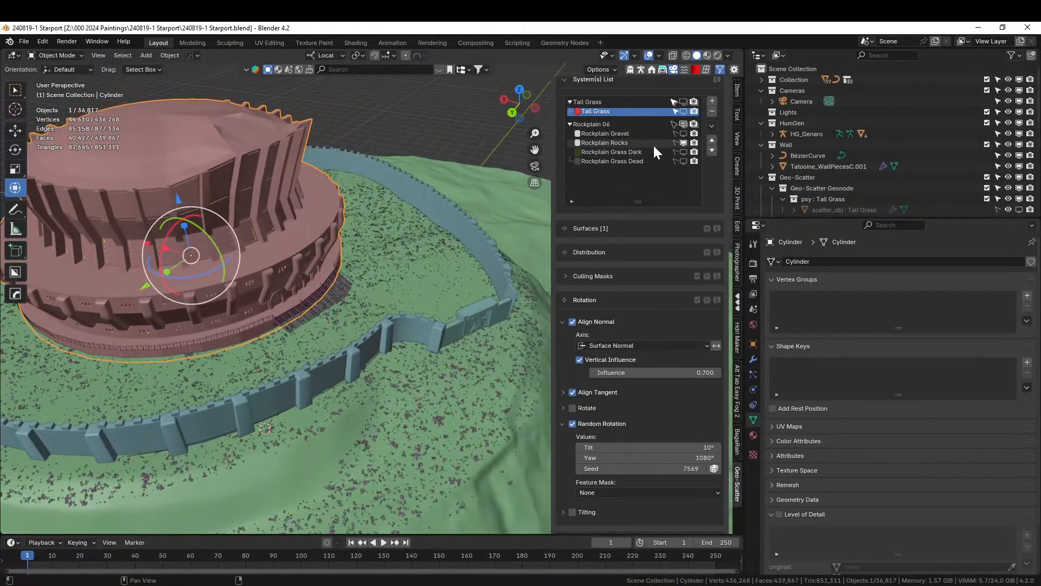
left_click(683, 125)
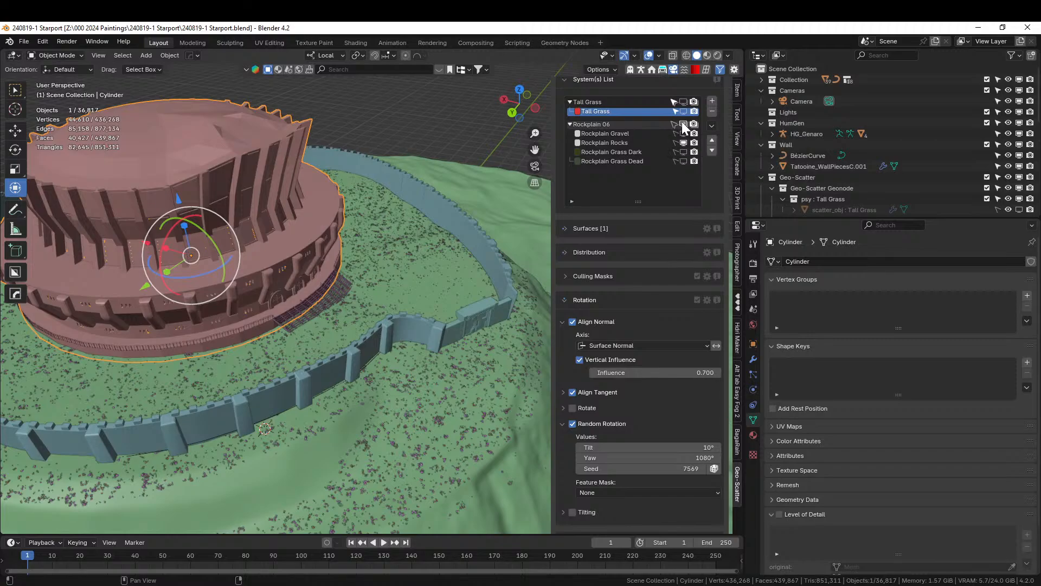
left_click(682, 124)
left_click(683, 124)
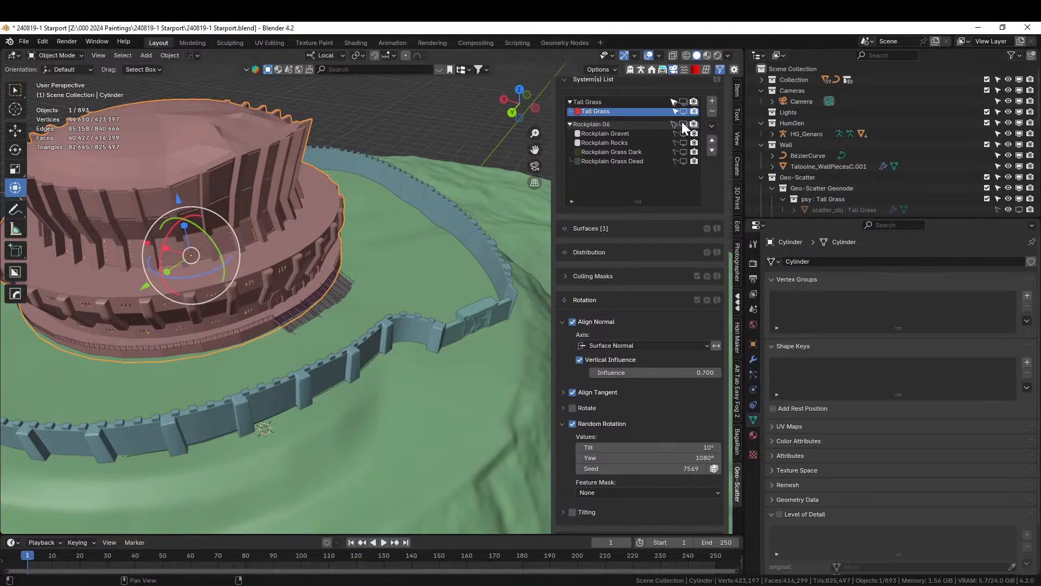
Preview the scene in Rendered shading, examine the textured building, wall and mesa from several angles, and return to Solid shading.
key("z")
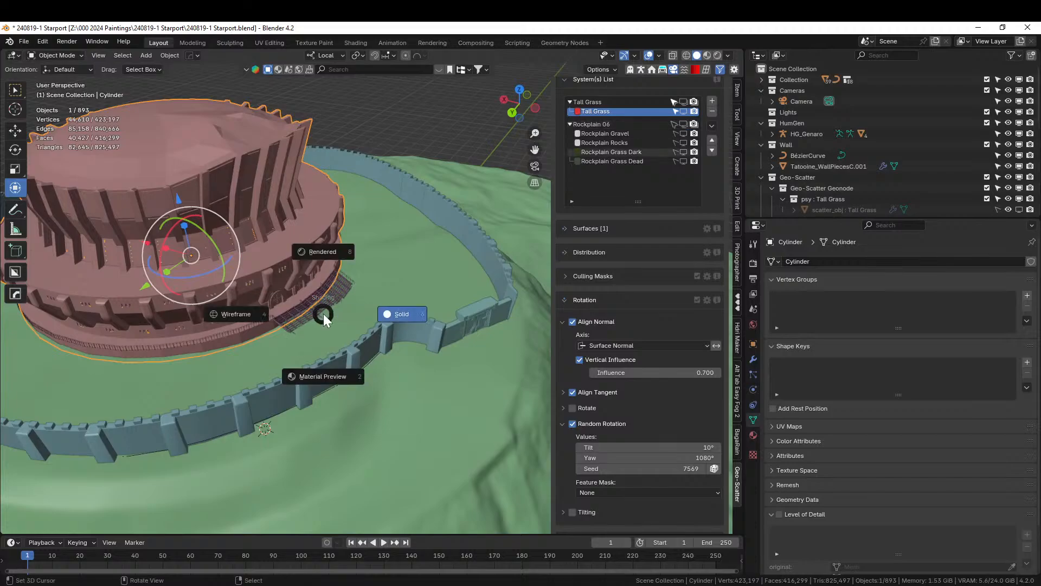
key("8")
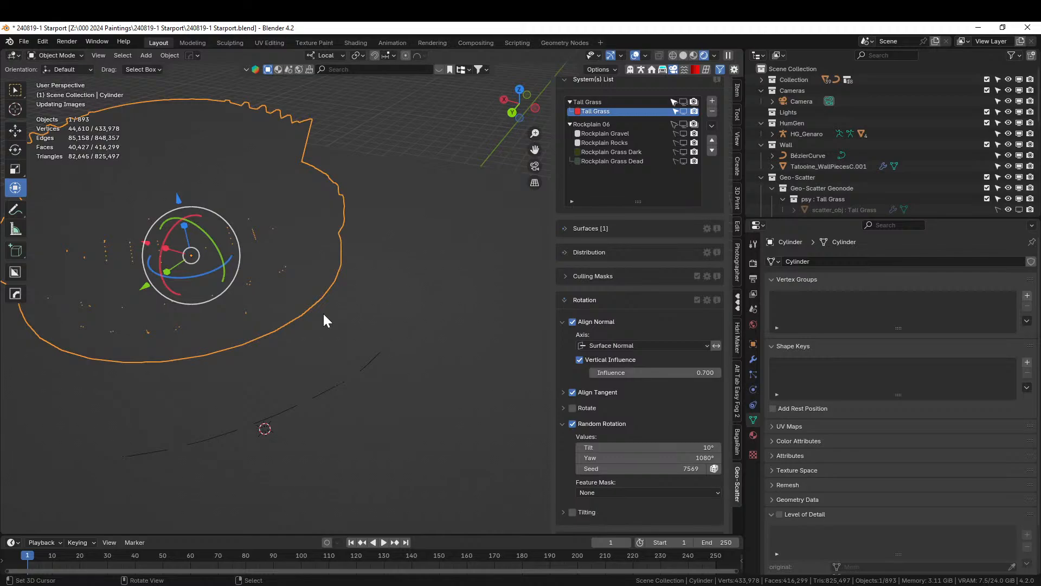
middle_click_drag(264, 349, 244, 331)
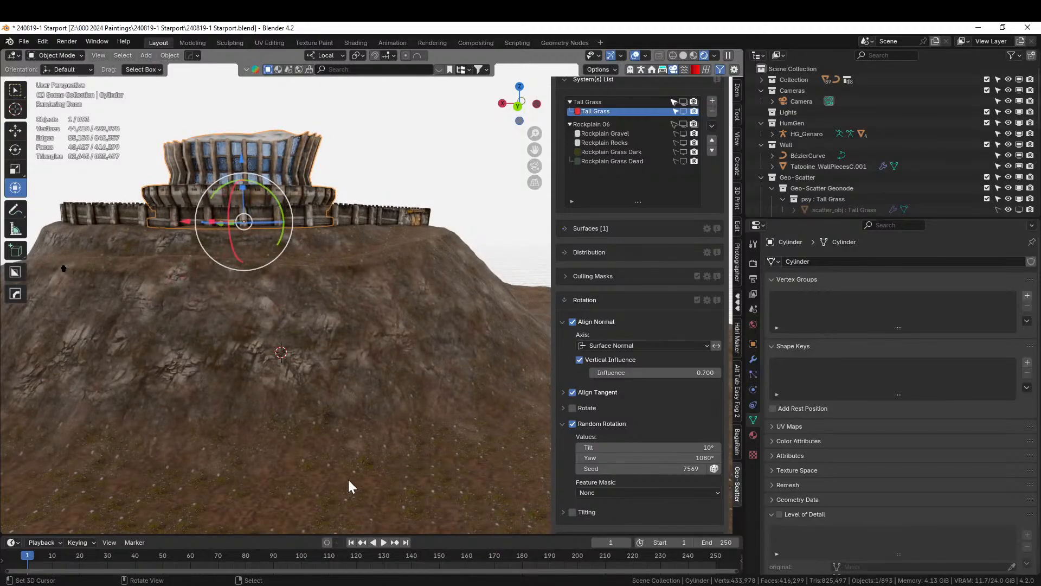
middle_click_drag(339, 397, 330, 418)
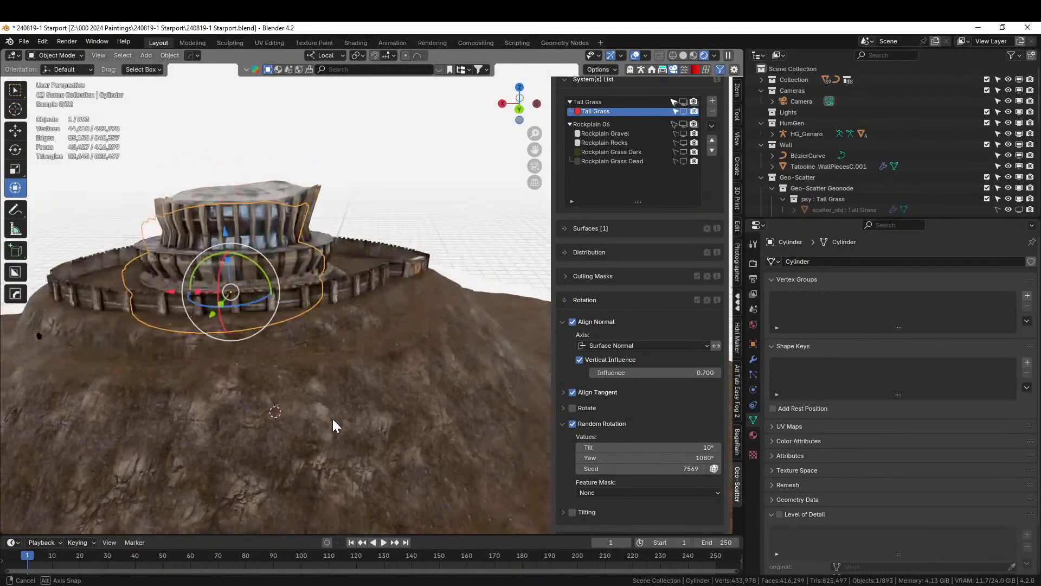
scroll(332, 420, "up", 4)
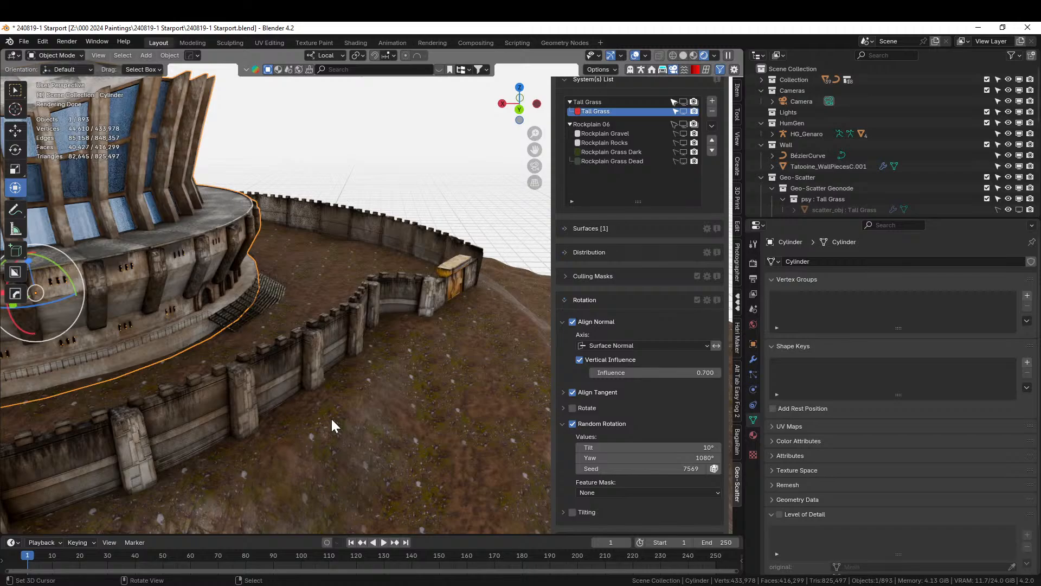
middle_click_drag(283, 396, 315, 413)
scroll(387, 422, "up", 1)
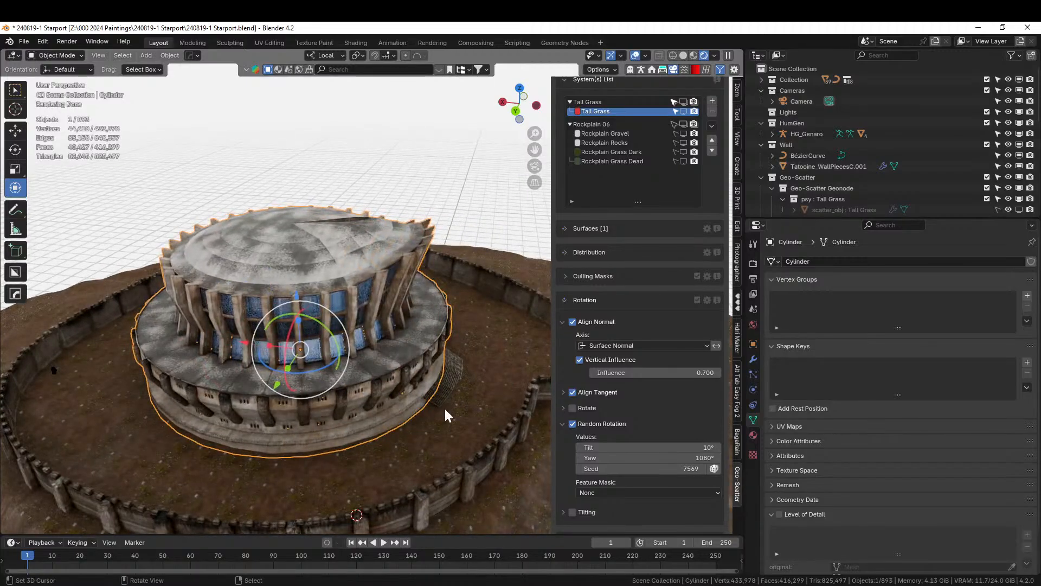
left_click(684, 55)
From above, select the central building with its attached entrance pieces, move them about 3.1 m in X and 9.05 m in Y, and rotate them about -20.6°.
mouse_move(497, 335)
middle_mouse_down()
mouse_move(406, 411)
mouse_move(486, 385)
mouse_move(430, 367)
mouse_move(558, 181)
mouse_move(422, 242)
mouse_move(417, 274)
mouse_move(392, 293)
middle_mouse_up()
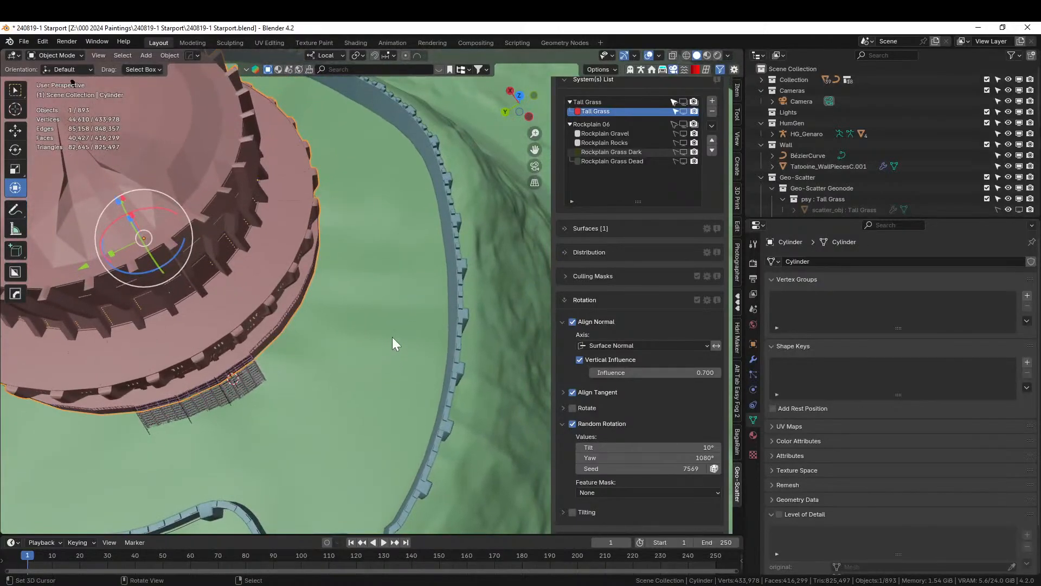
middle_click_drag(392, 337, 504, 364, "shift")
scroll(462, 374, "down", 4)
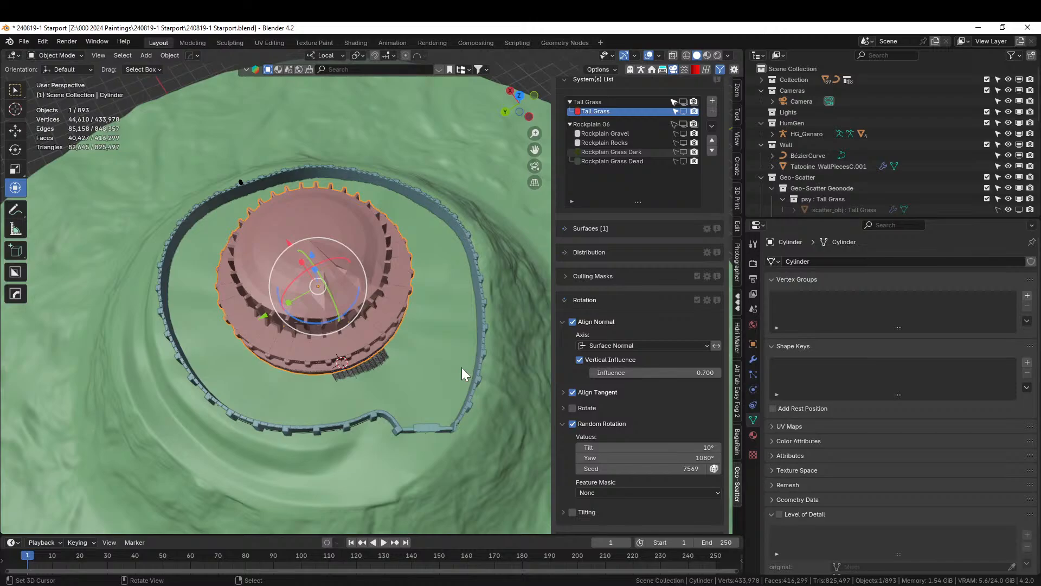
key("KP_7")
left_click(294, 223)
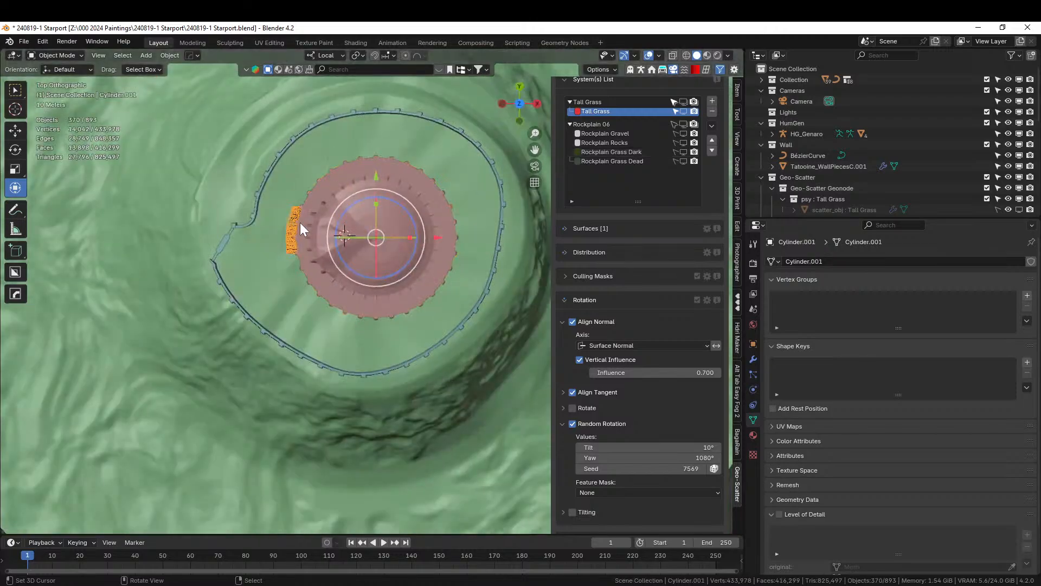
left_click(338, 185)
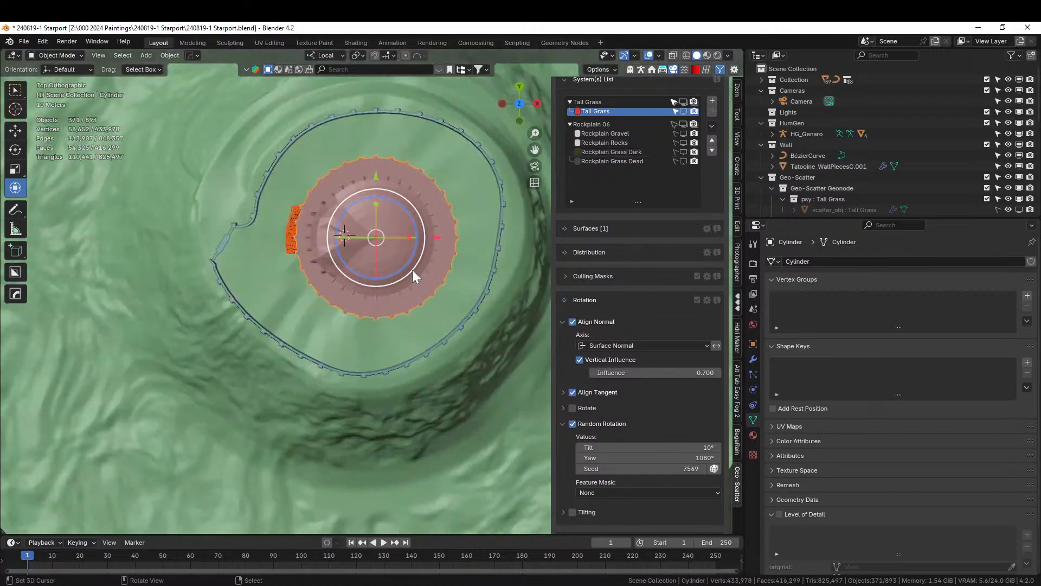
key("g")
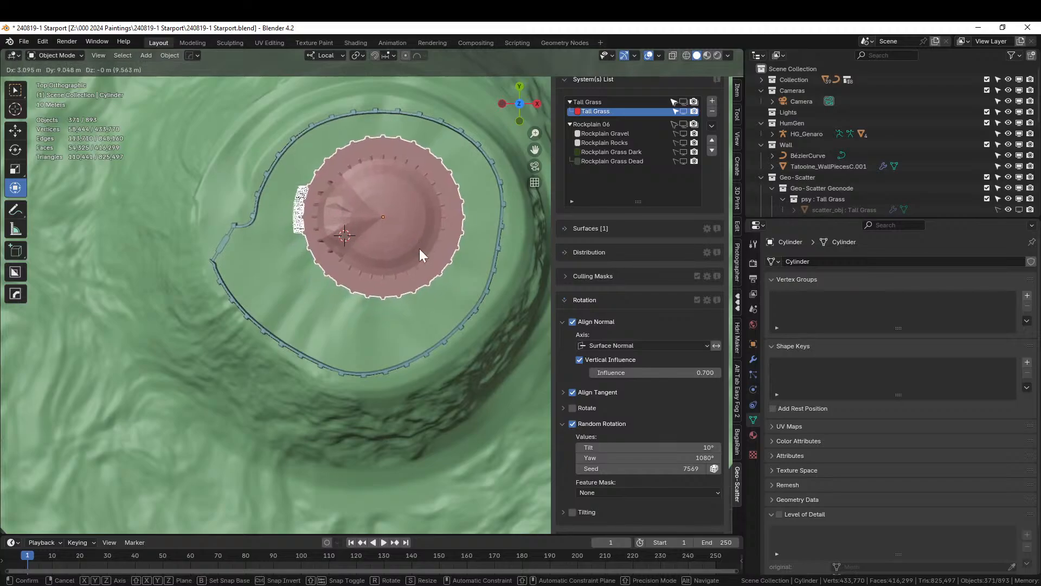
left_click(418, 248)
key("r")
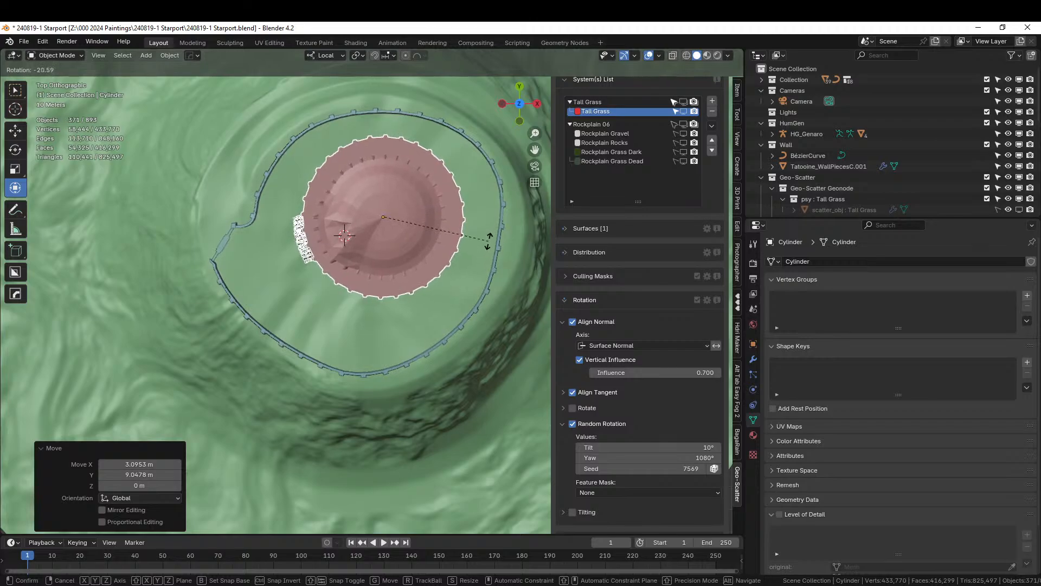
left_click(488, 241)
Add a cube on the open ground between the central building and the wall, and scale it by 1.5.
middle_click_drag(282, 347, 251, 291)
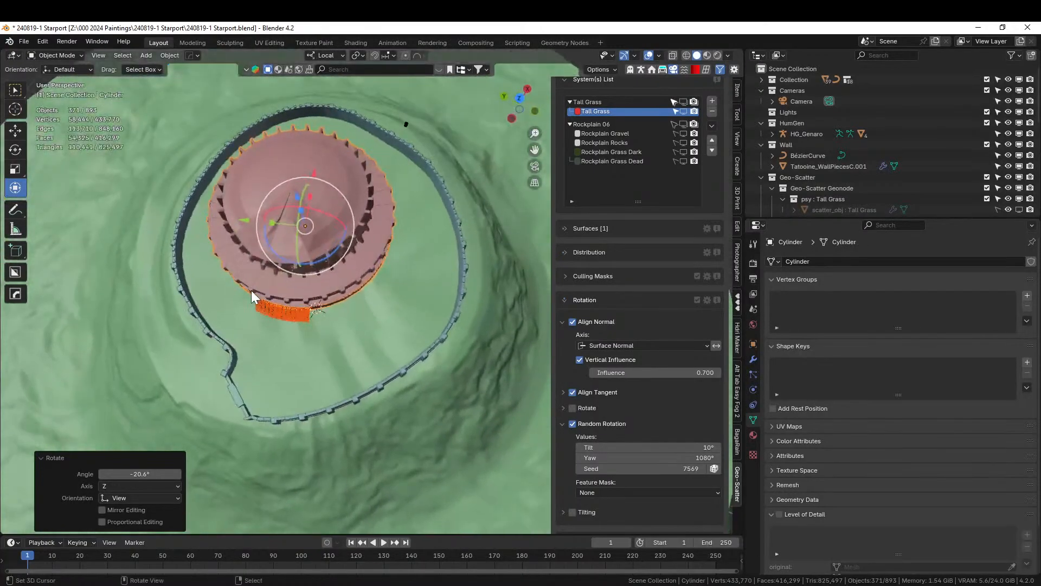
scroll(320, 315, "up", 5)
scroll(320, 323, "down", 3)
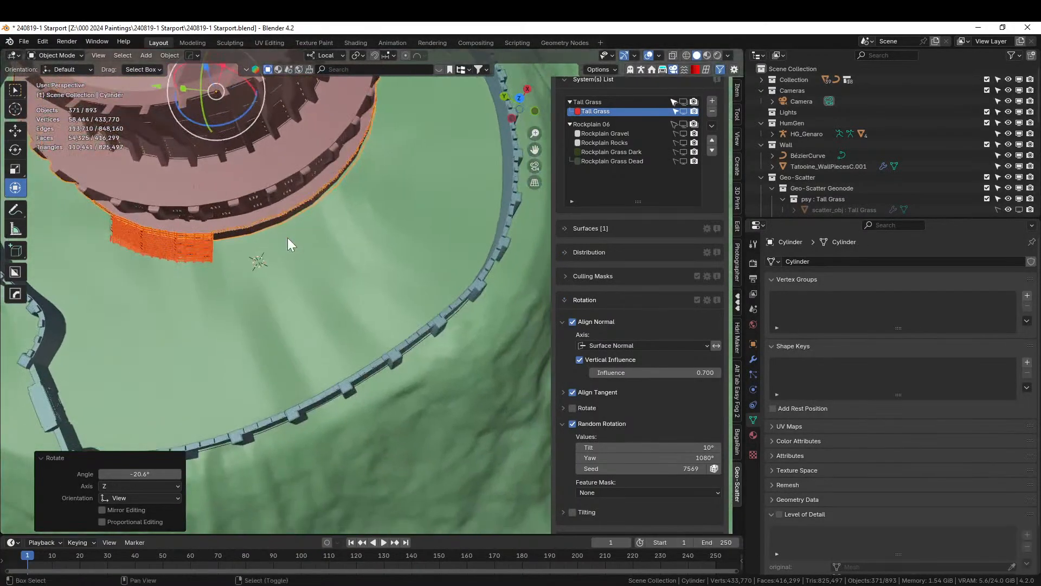
left_click(329, 329)
key("shift+a")
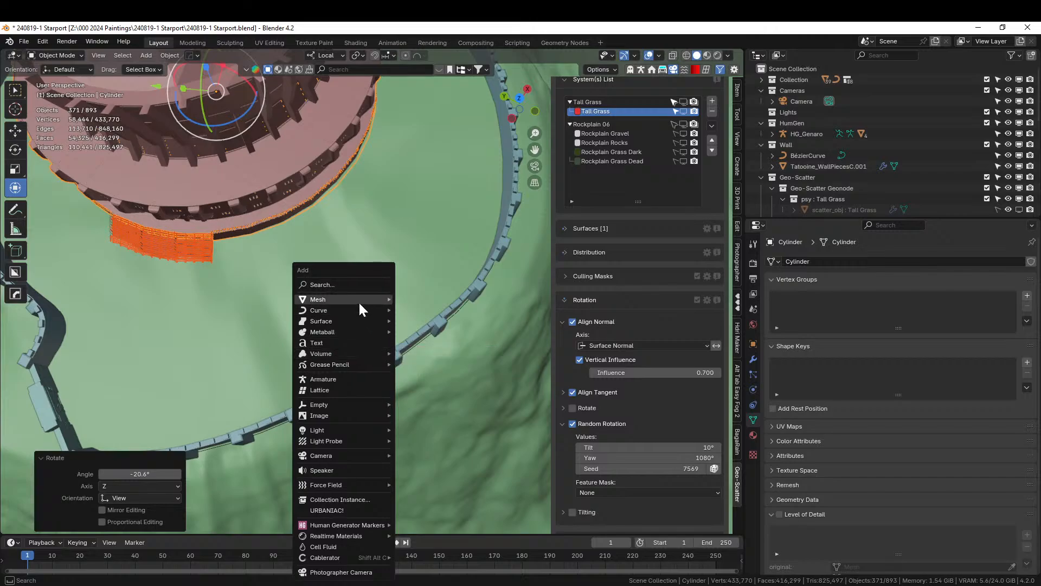
mouse_move(386, 300)
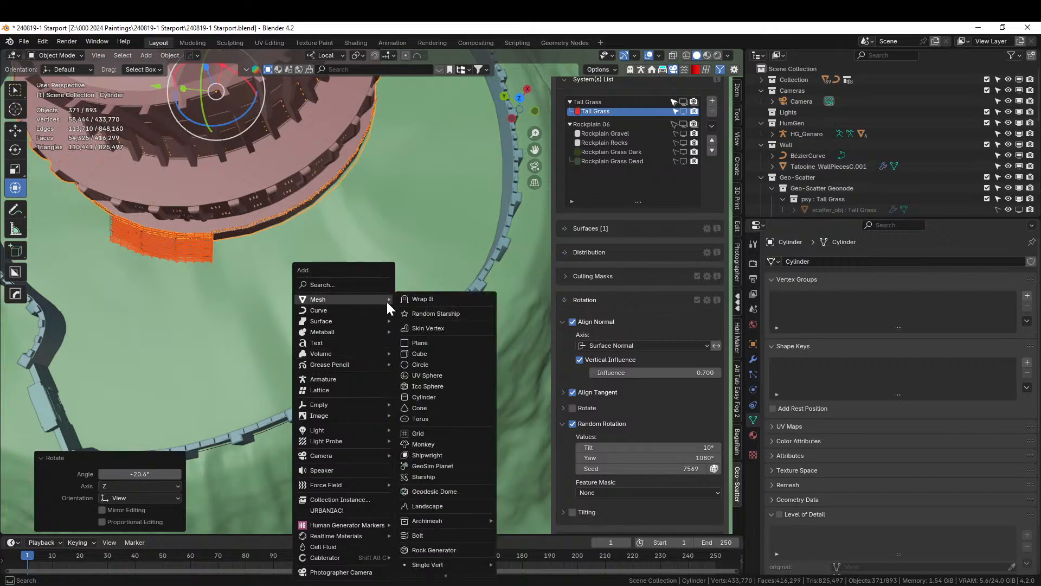
left_click(428, 351)
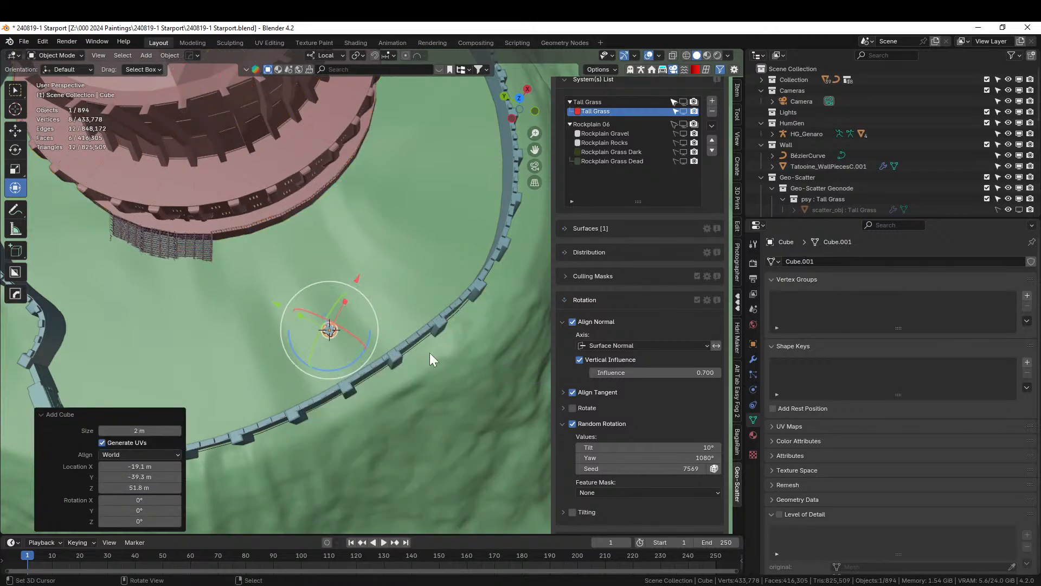
type("s1.5")
key("Return")
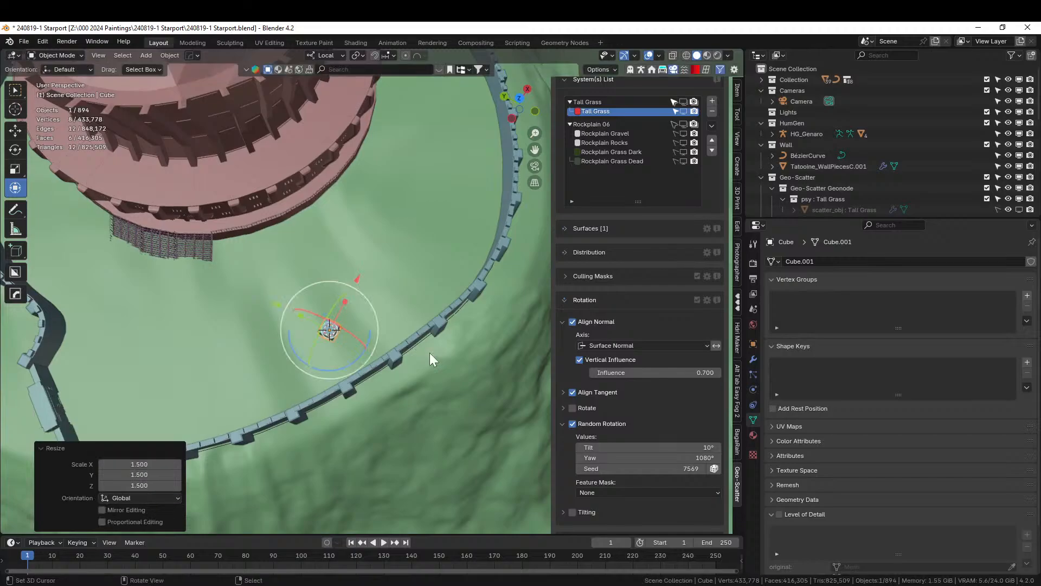
In Edit Mode, raise the cube's geometry along its local Z axis so its base rests on the ground at the origin.
key("KP_Decimal")
middle_click_drag(430, 353, 481, 242)
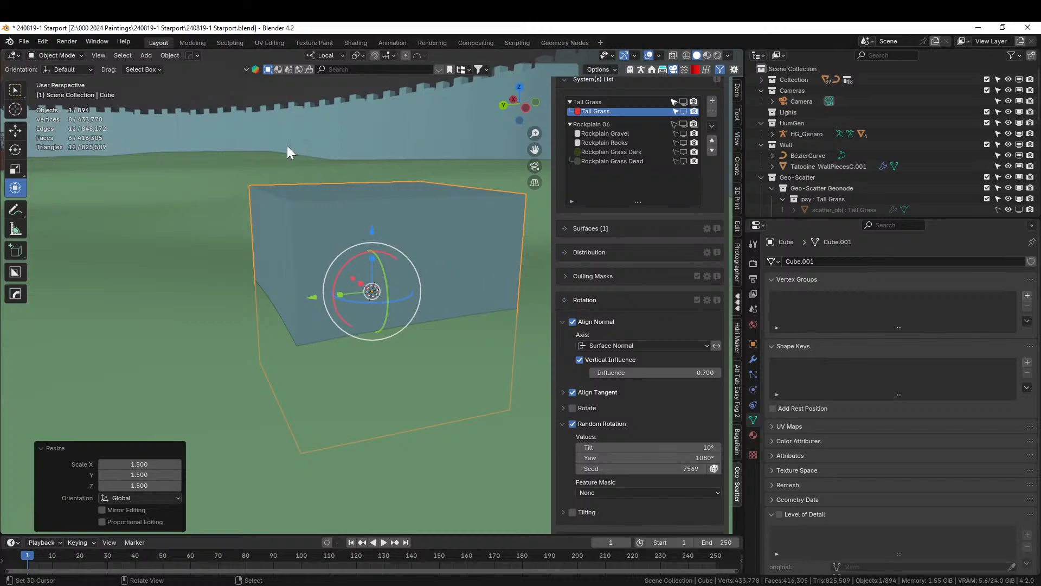
key("Tab")
key("g")
key("z")
key("z")
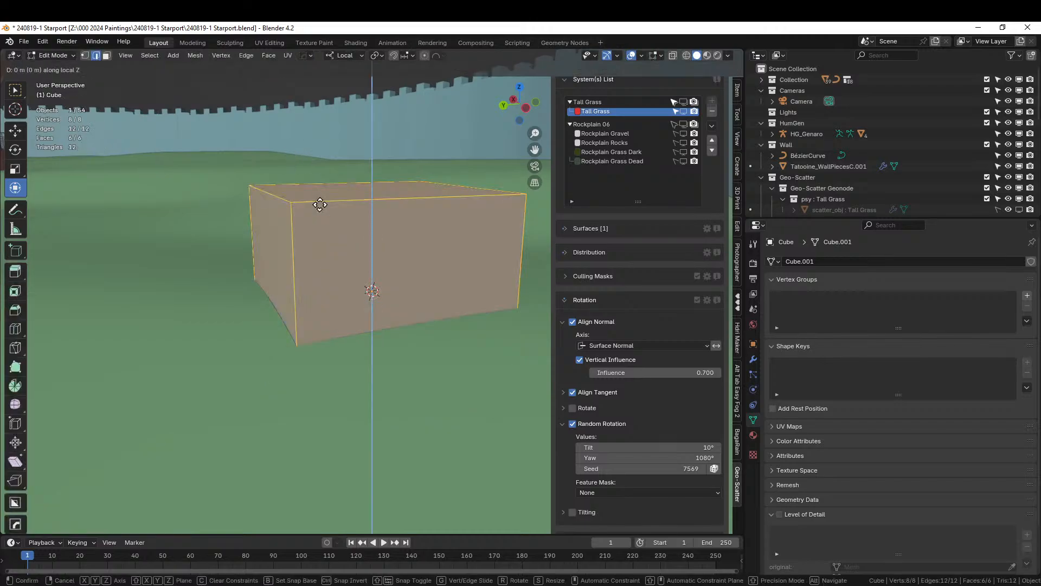
left_click(320, 204)
key("Tab")
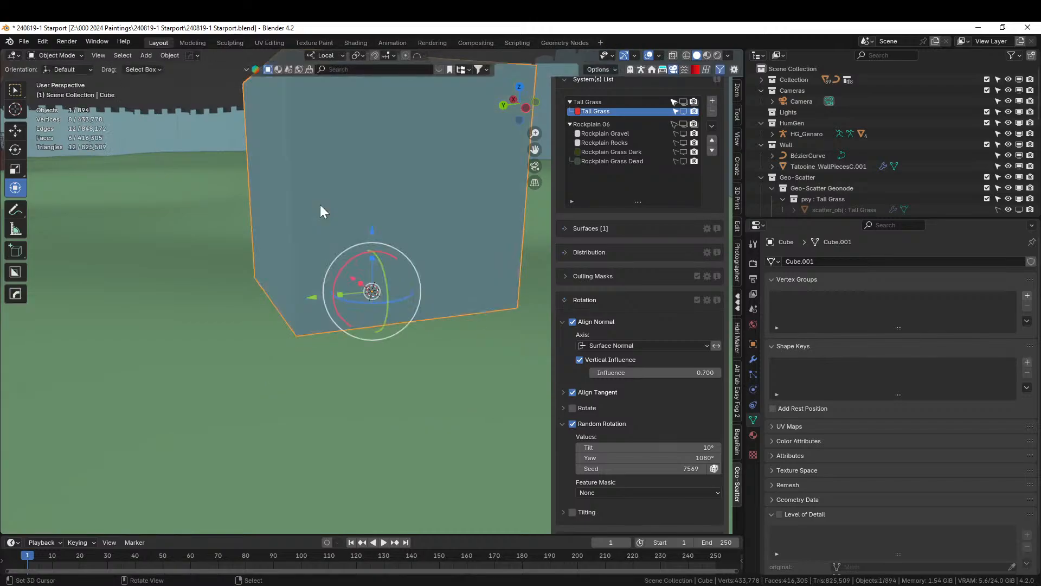
Scale the cube by 4 in local X and Y only, with Z locked.
scroll(320, 205, "down", 1)
middle_click_drag(307, 210, 100, 318)
scroll(308, 304, "down", 2)
middle_click_drag(212, 330, 226, 391)
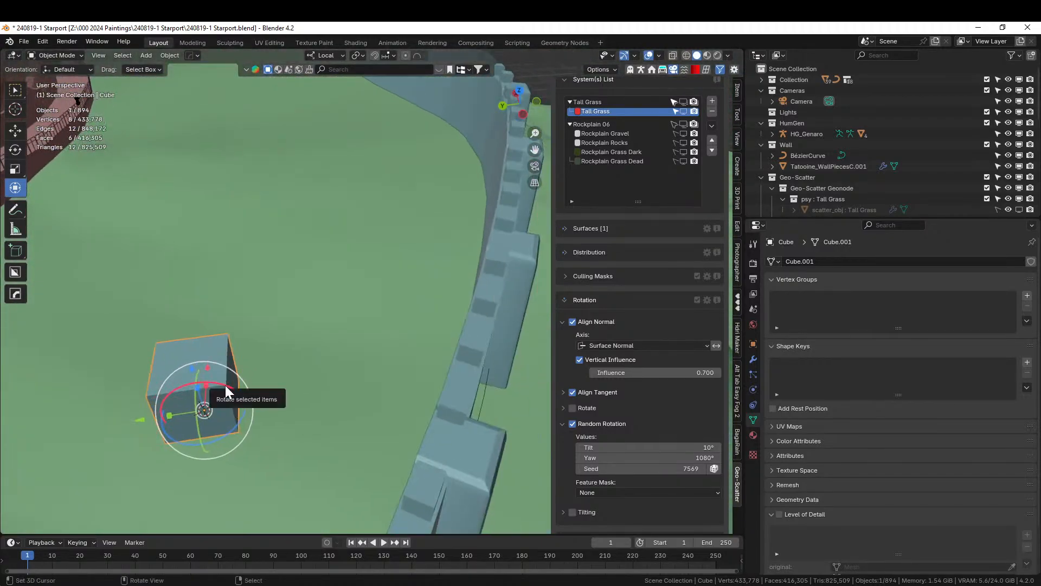
key("s")
key("shift+z")
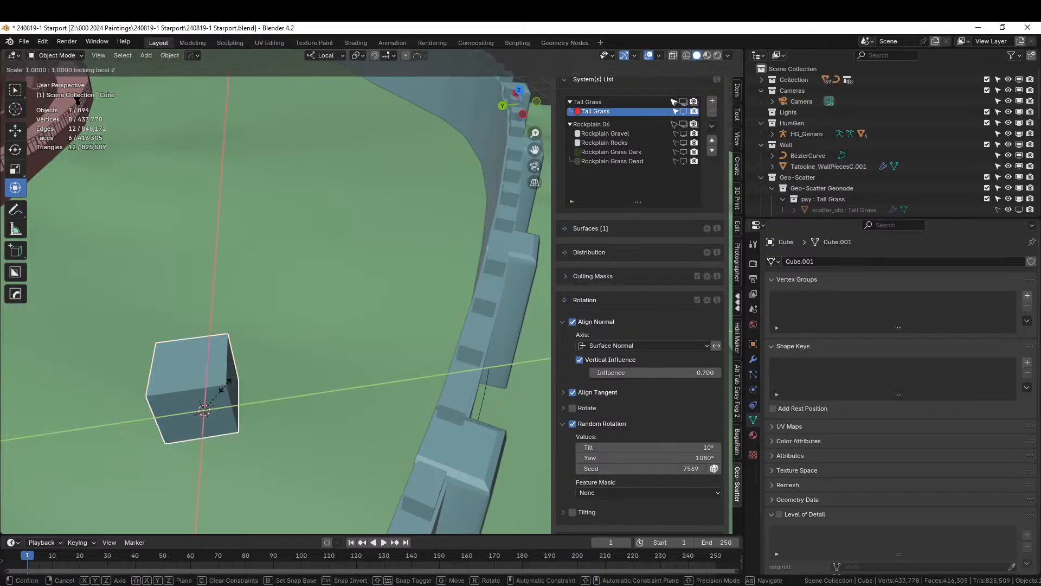
key("4")
key("Return")
Rotate the widened block about 29.8° around the vertical axis in top view, turning it relative to the nearby wall.
key("KP_7")
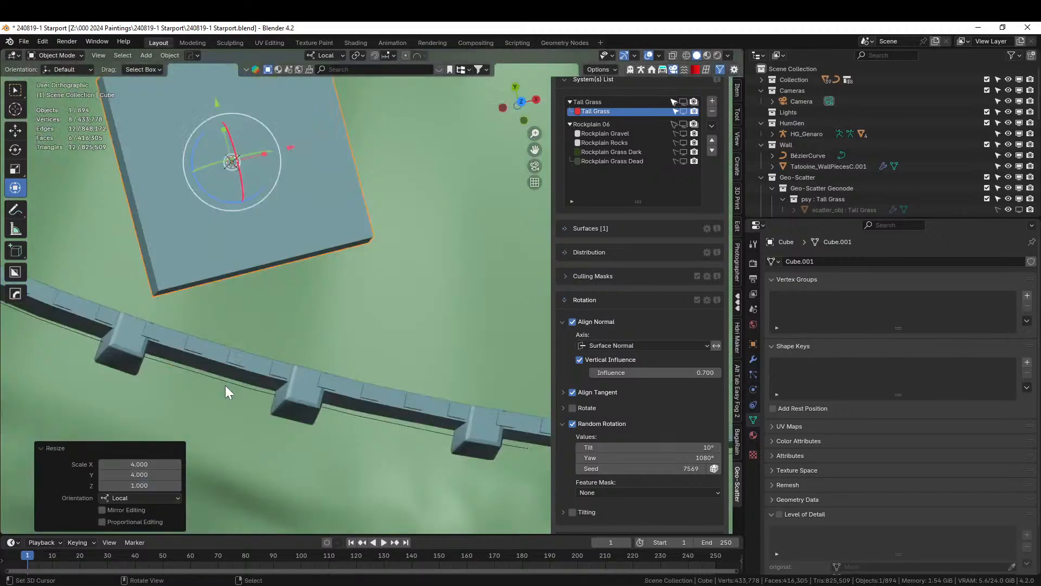
scroll(399, 285, "down", 2)
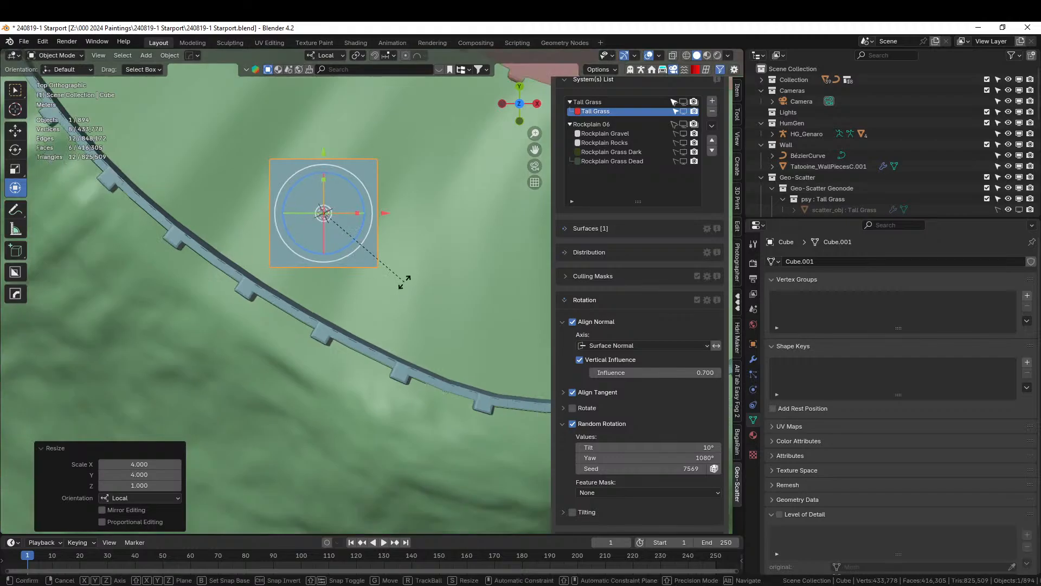
key("r")
left_click(356, 302)
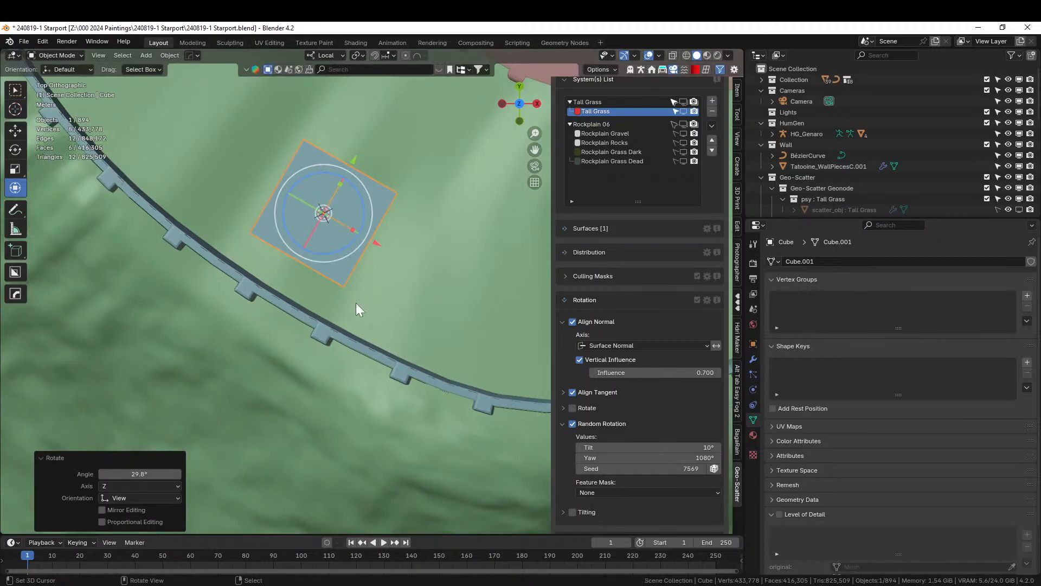
Extrude the block's top face upward twice, 3 m each time, to stack two more storeys.
middle_click_drag(355, 302, 578, 211)
scroll(464, 283, "up", 3)
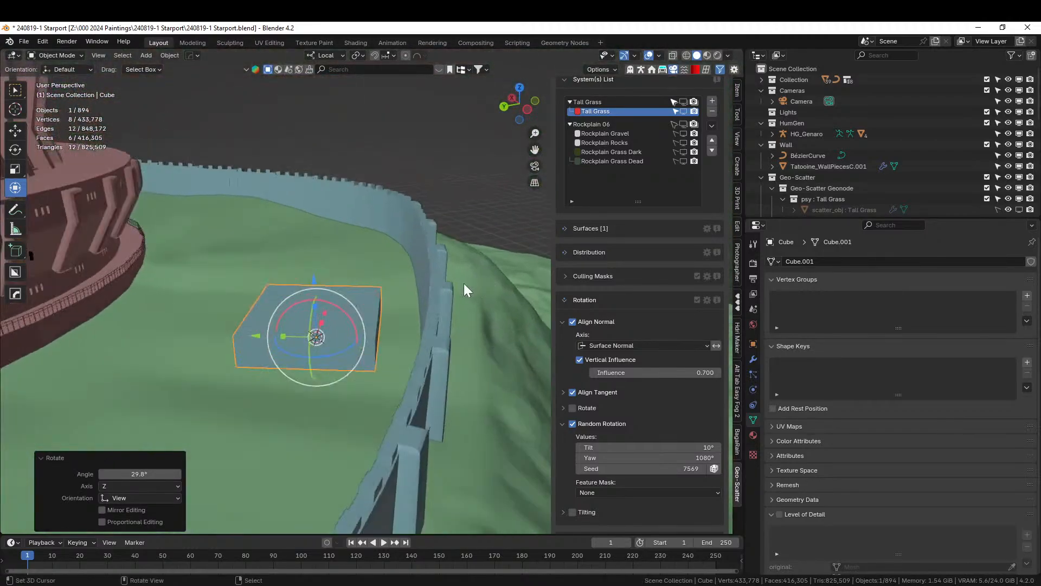
middle_click_drag(464, 283, 434, 291)
key("Tab")
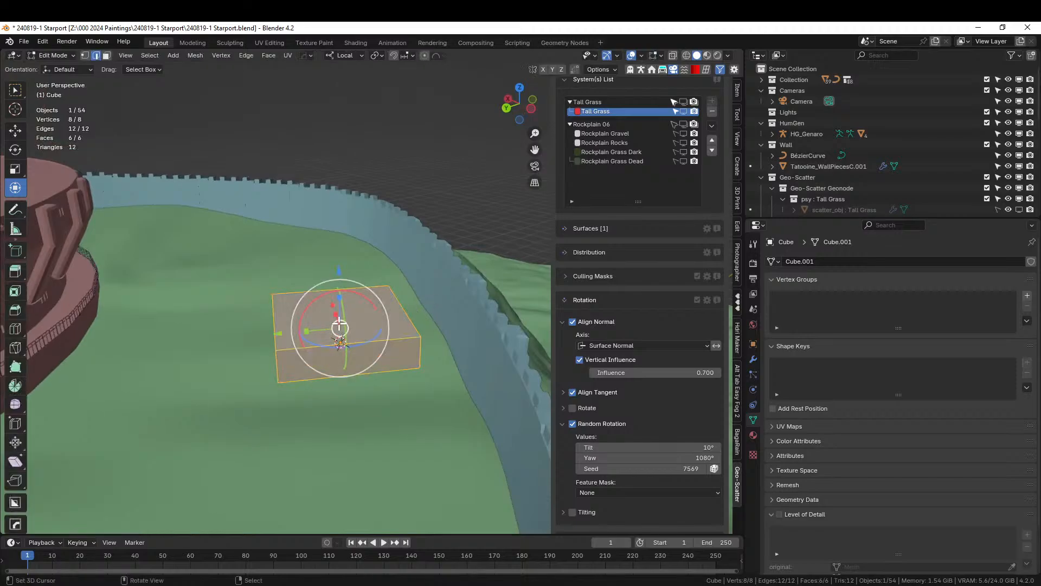
left_click(293, 314)
key("3")
left_click(309, 323)
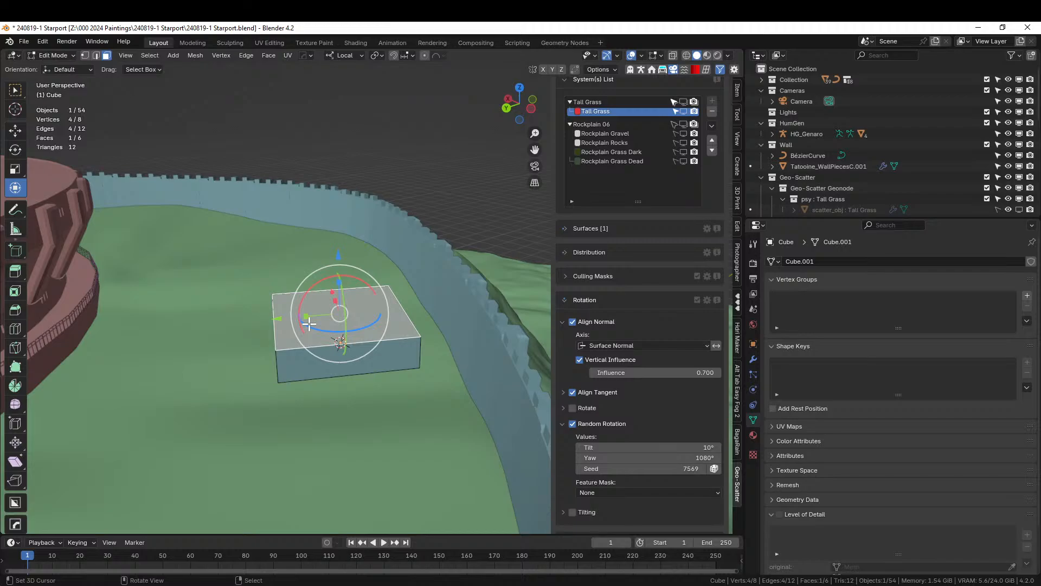
key("e")
key("3")
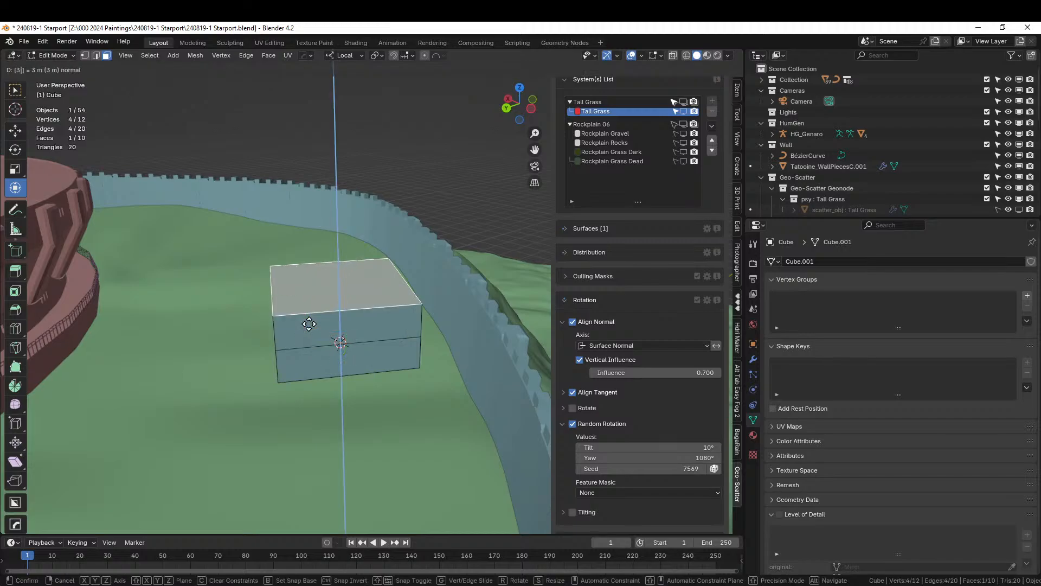
key("Return")
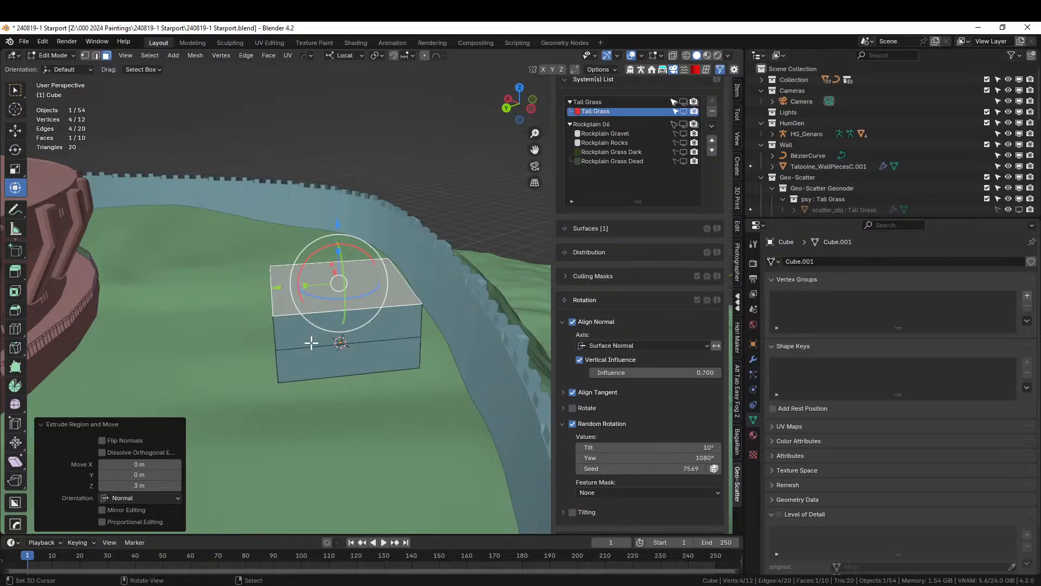
key("e")
key("3")
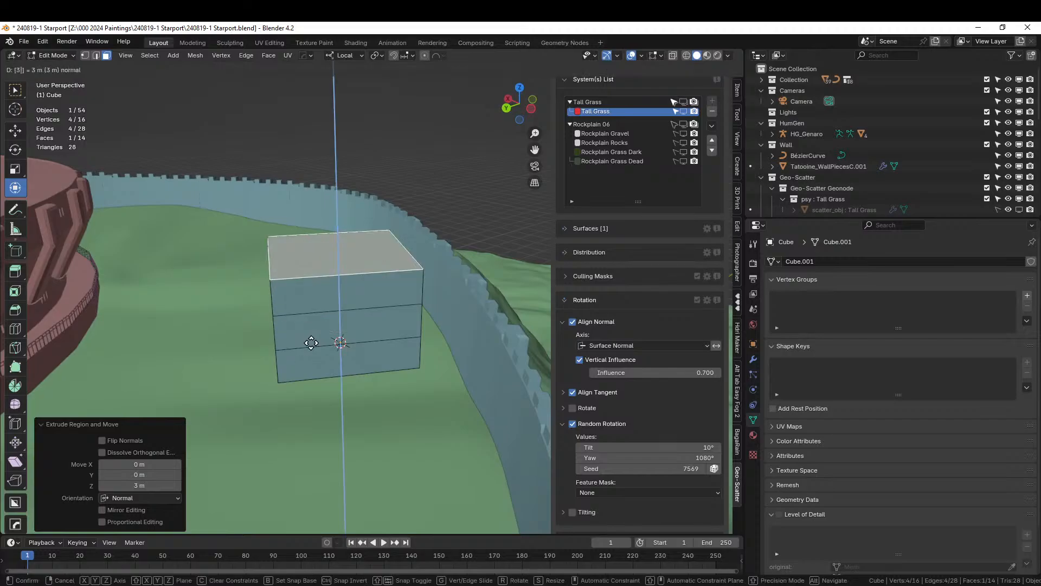
key("Return")
Add three evenly spaced vertical loop cuts across the front of the three-storey block, without sliding them.
middle_click_drag(309, 344, 348, 360)
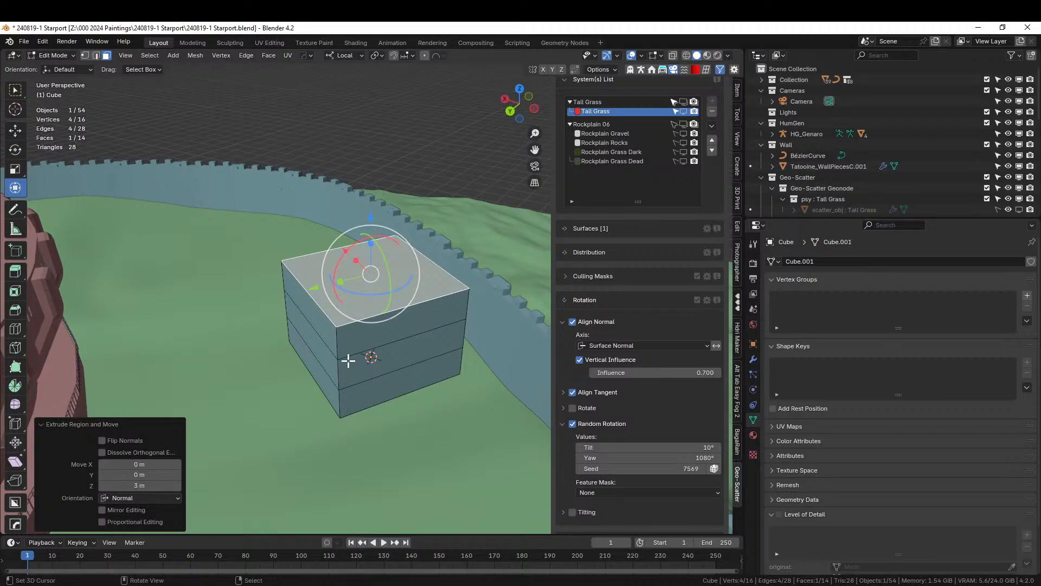
left_click(394, 374)
key("ctrl+r")
scroll(397, 368, "up", 1)
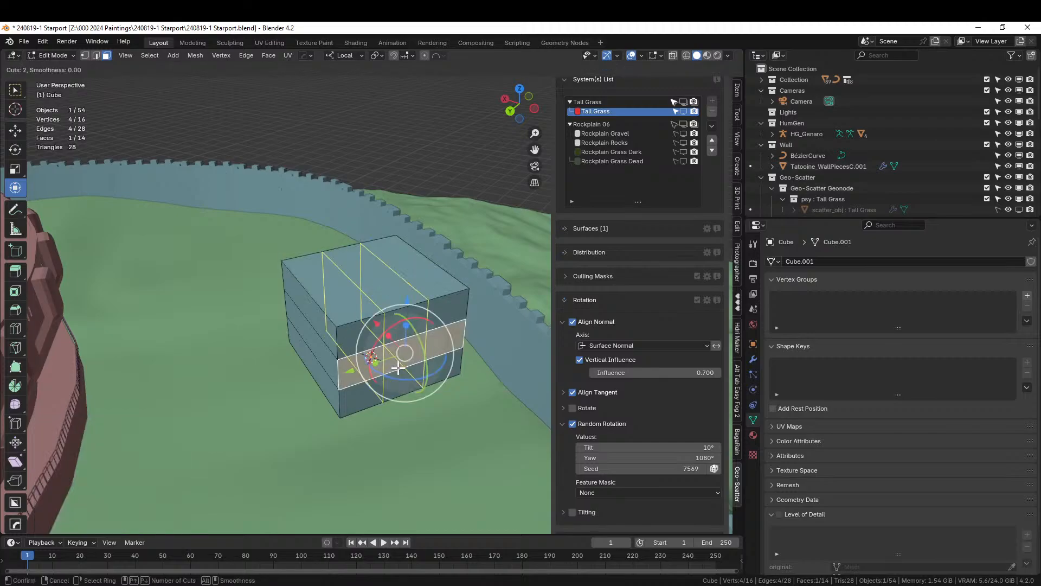
scroll(397, 368, "up", 1)
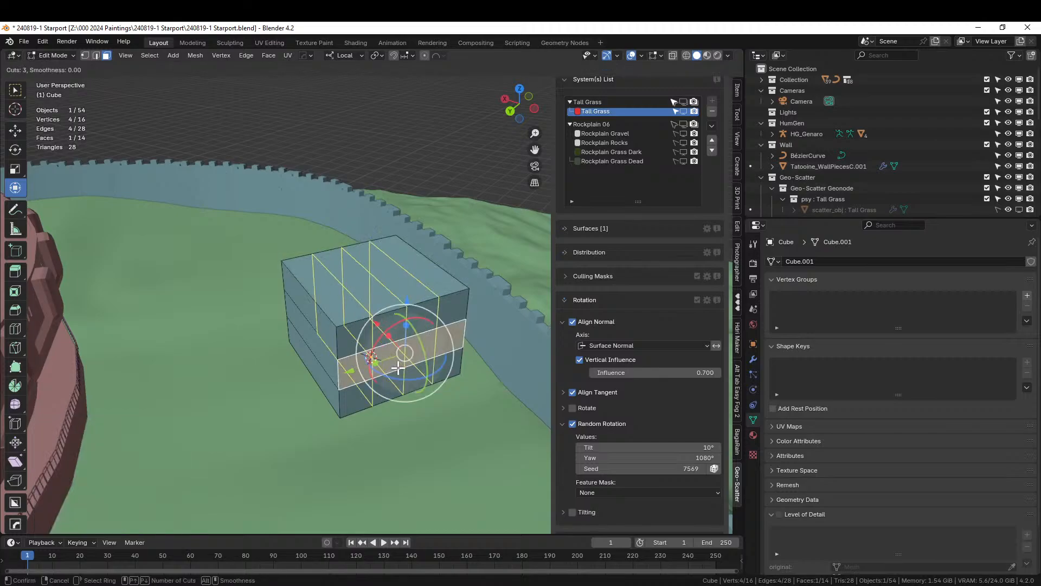
left_click(397, 368)
right_click(407, 430)
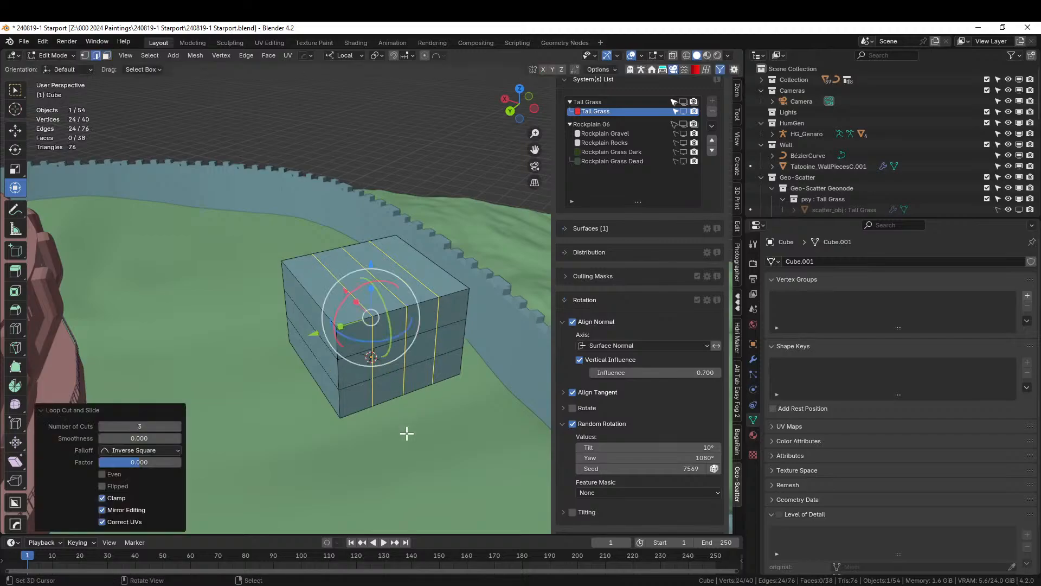
Add three evenly spaced vertical loop cuts across the block's adjacent side, without sliding them.
middle_click_drag(407, 430, 411, 378)
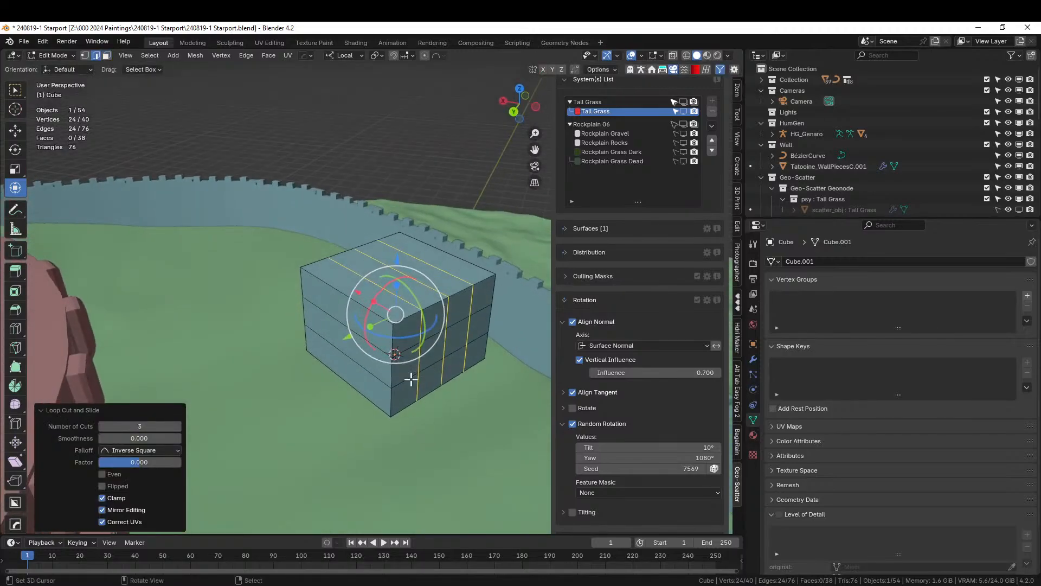
left_click(345, 293)
key("ctrl+r")
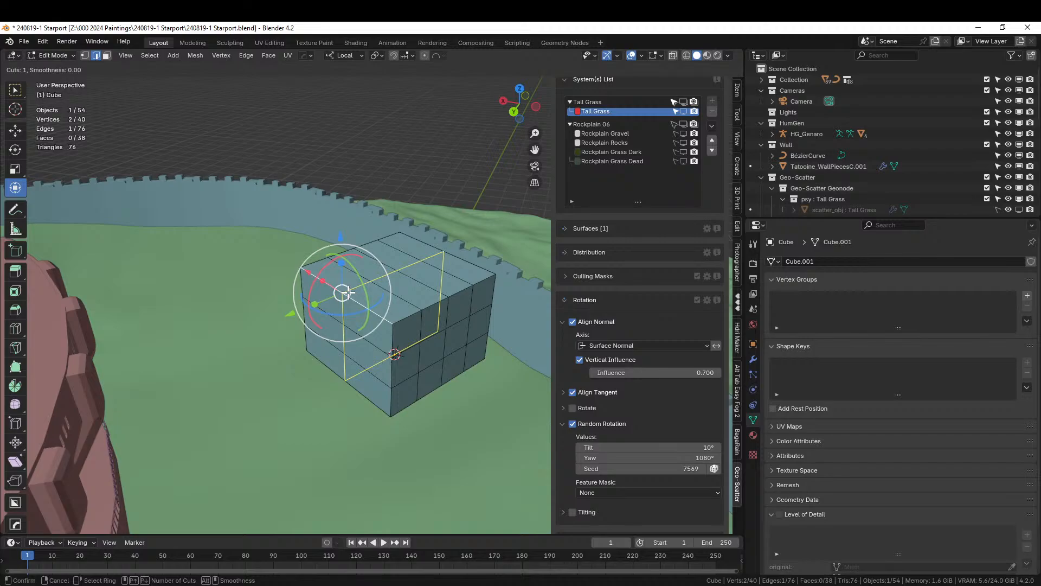
type("4")
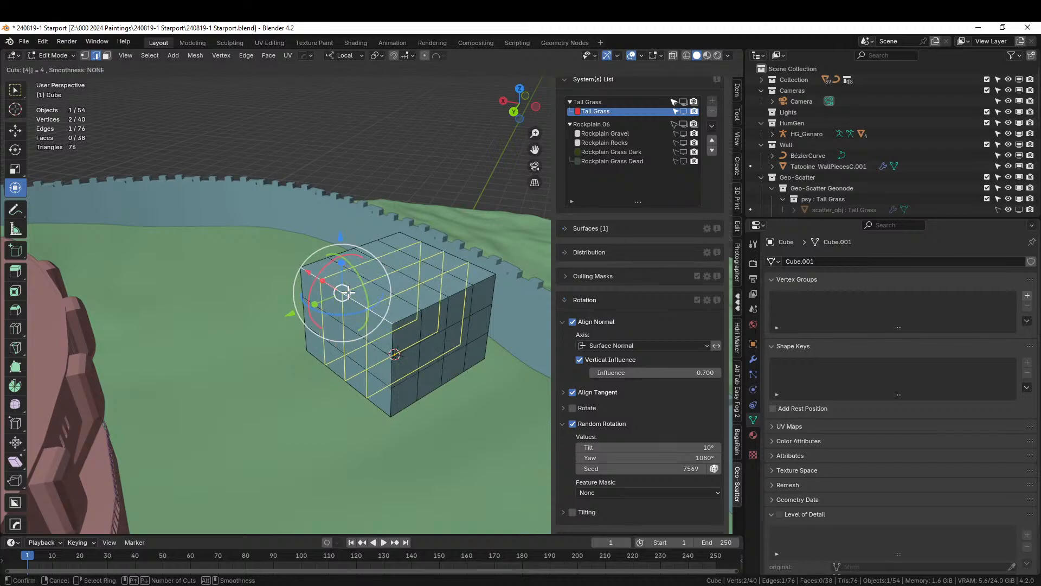
left_click(348, 292)
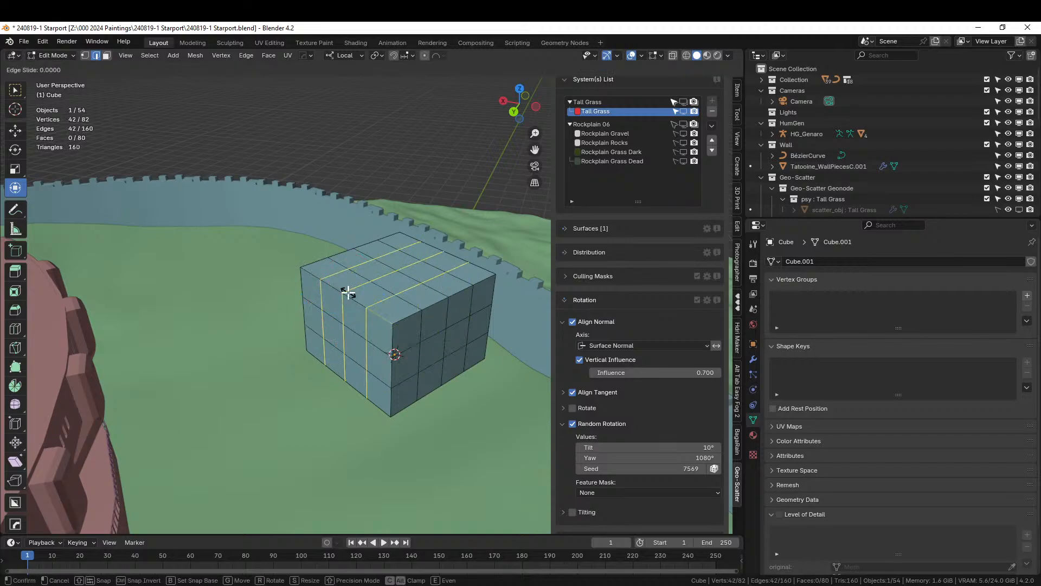
right_click(348, 291)
mouse_move(330, 354)
middle_mouse_down()
mouse_move(367, 354)
mouse_move(322, 347)
mouse_move(276, 376)
mouse_move(281, 365)
mouse_move(272, 368)
mouse_move(251, 402)
mouse_move(304, 351)
mouse_move(327, 344)
mouse_move(336, 357)
middle_mouse_up()
scroll(365, 349, "up", 5)
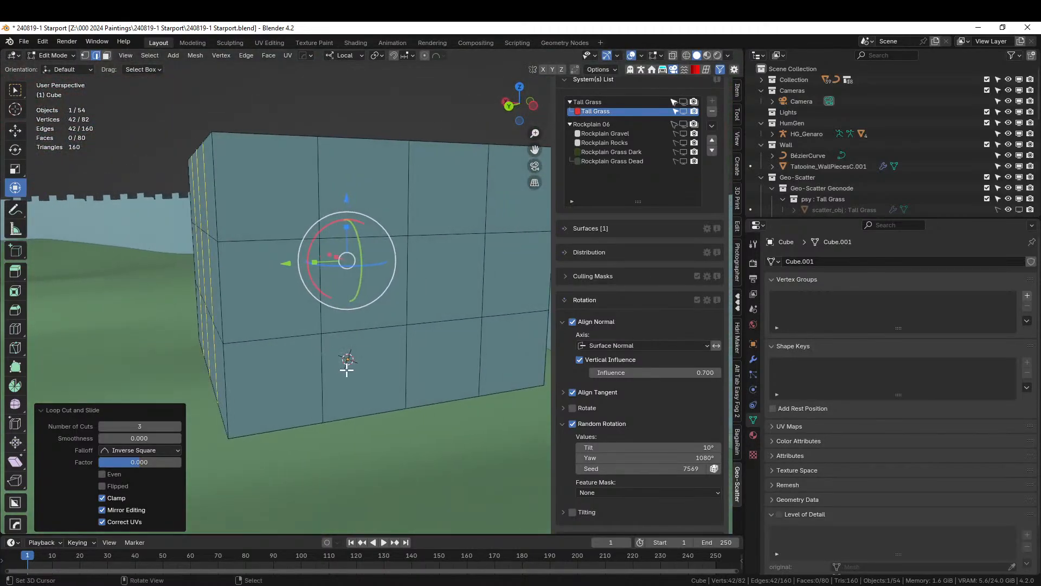
Extrude a two-by-two group of lower faces on the block's front outward about 4.27 m to form an entrance porch.
key("3")
left_click(355, 365)
left_click(441, 366, "shift")
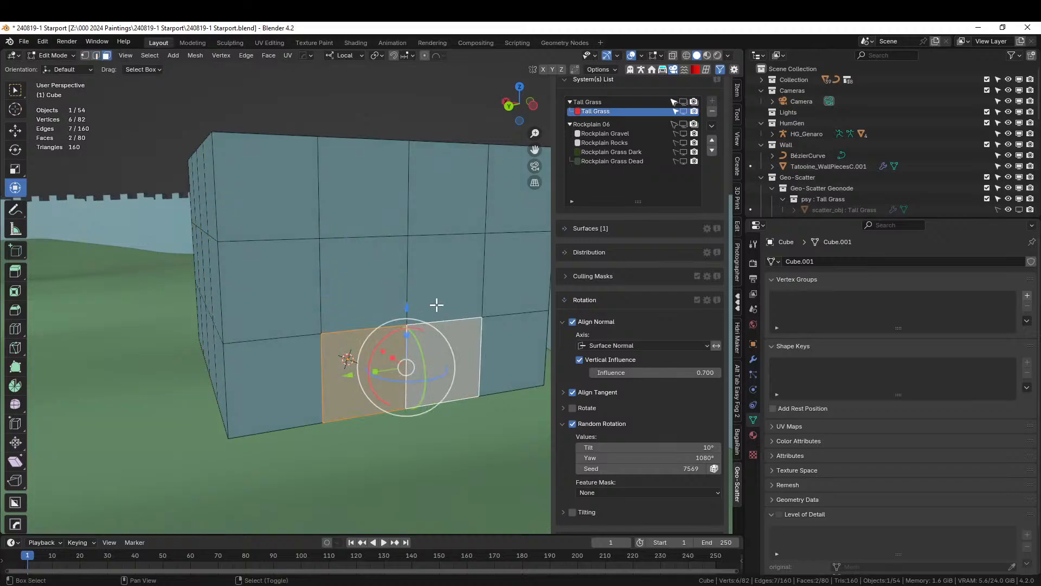
left_click(445, 276, "shift")
left_click(369, 326, "shift")
key("KP_7")
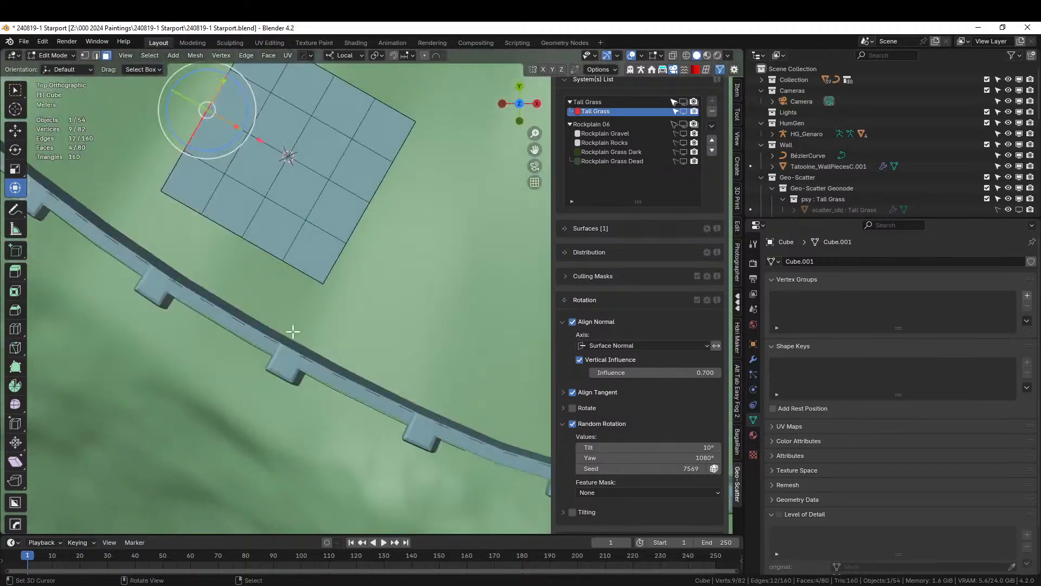
middle_click_drag(241, 249, 334, 367, "shift")
key("e")
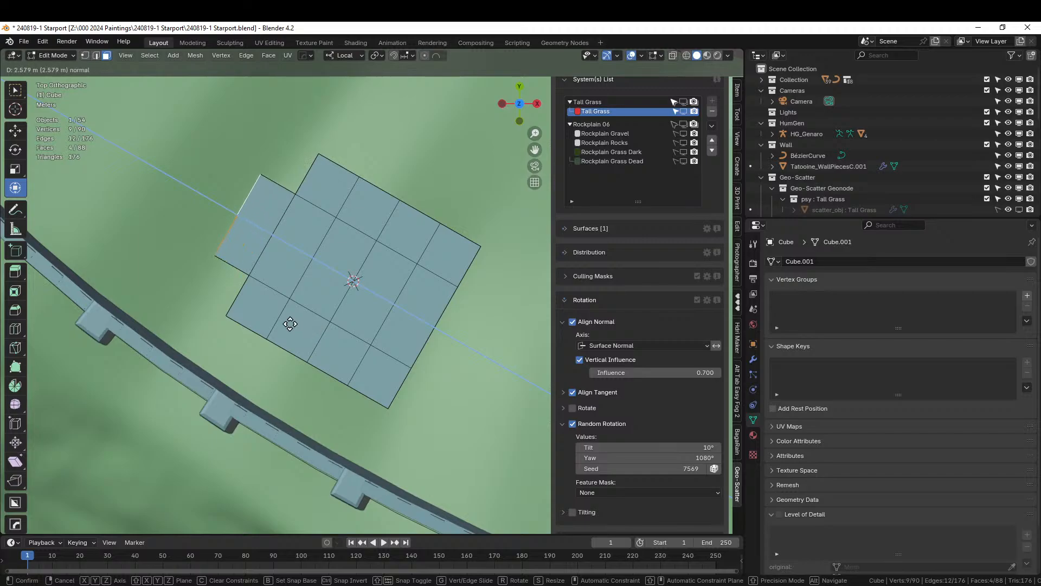
left_click(270, 305)
middle_click_drag(270, 305, 409, 356)
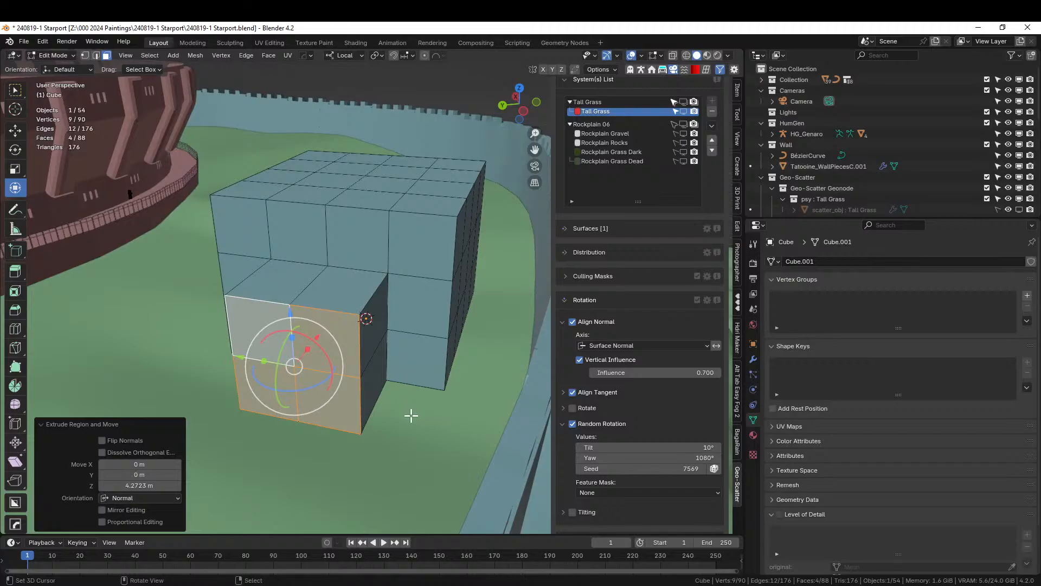
Inset the porch's four front faces about 0.05 m, leaving out the boundary along the ground.
key("i")
key("i")
key("i")
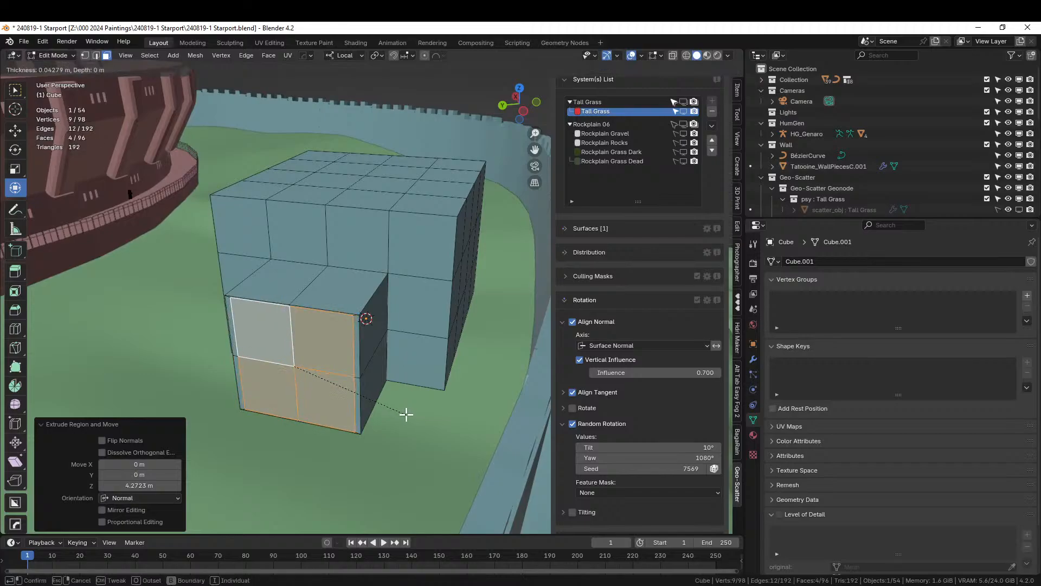
left_click(405, 414)
middle_click_drag(405, 414, 398, 421)
Extrude the inset porch faces inward about 3.58 m and delete the resulting back faces to hollow the entrance.
key("e")
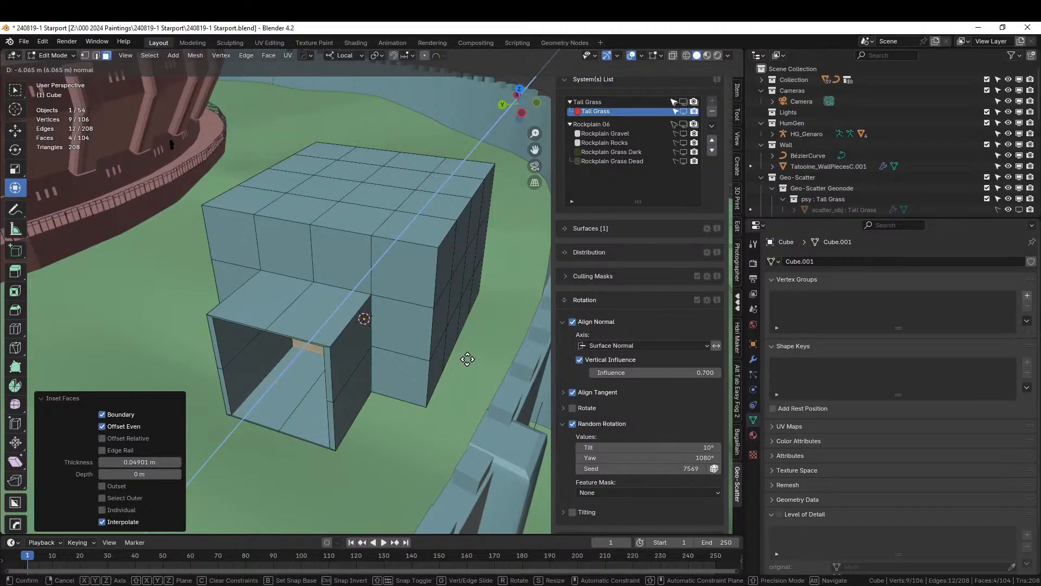
left_click(437, 378)
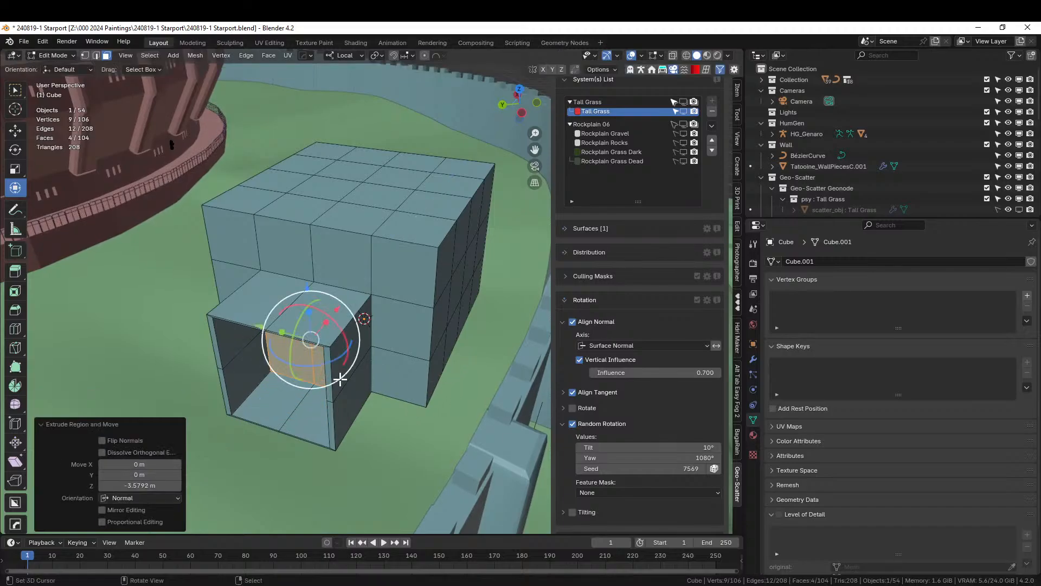
key("x")
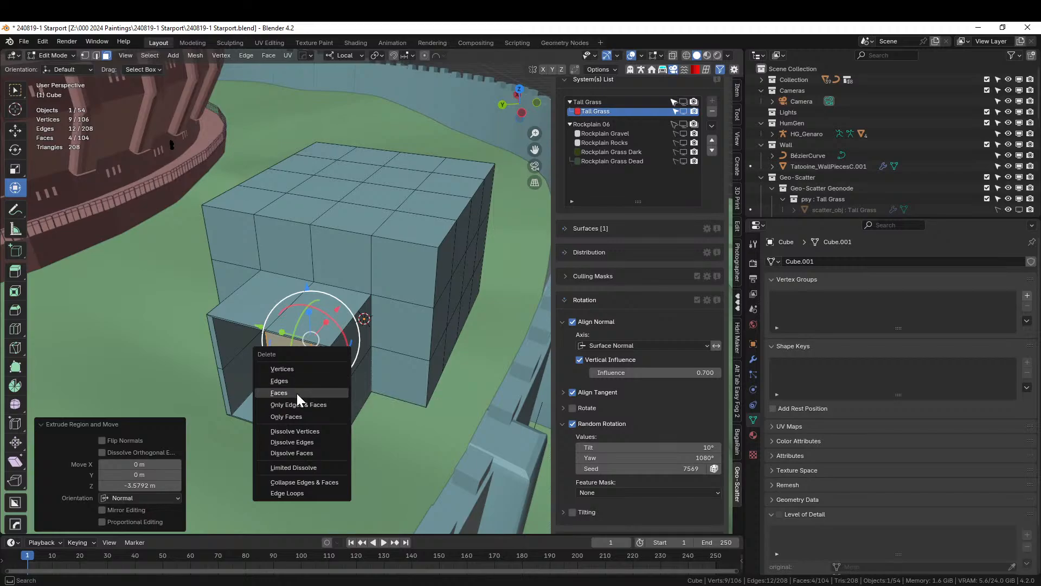
left_click(296, 391)
middle_click_drag(296, 391, 333, 424)
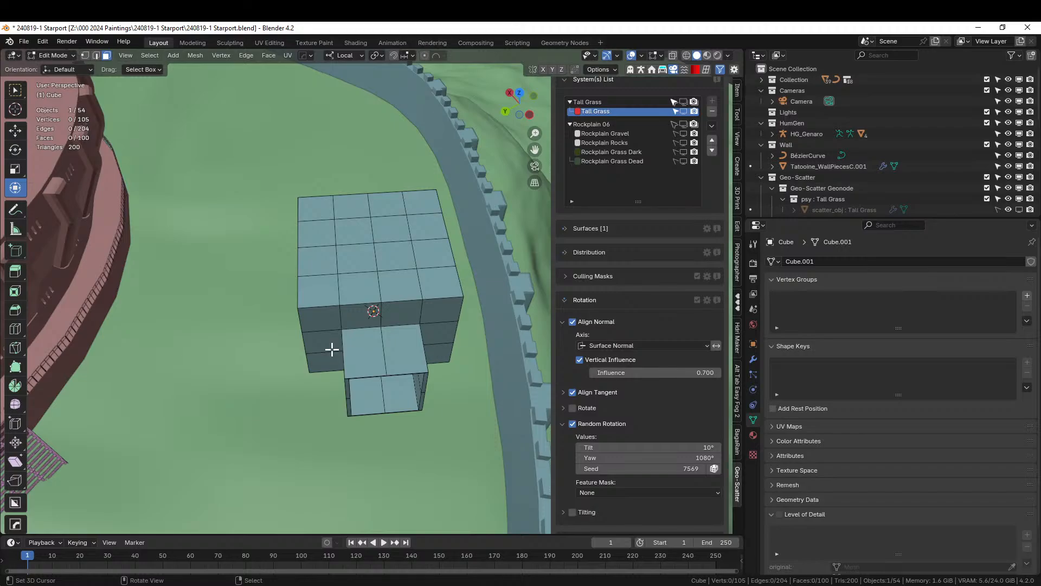
Select the edges around the block's roof perimeter and try to bevel them.
scroll(332, 349, "up", 1)
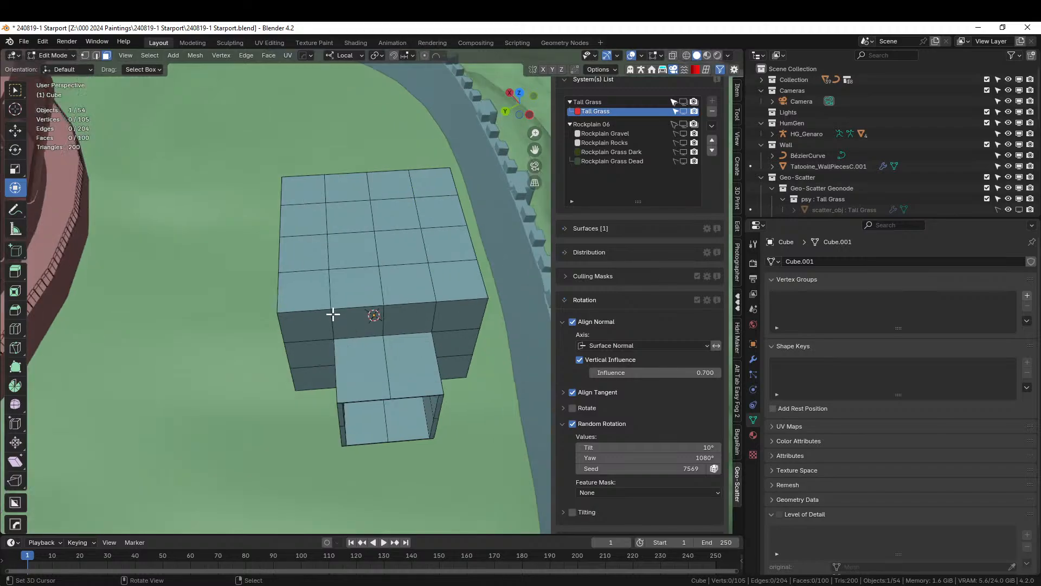
key("2")
left_click(315, 310, "alt")
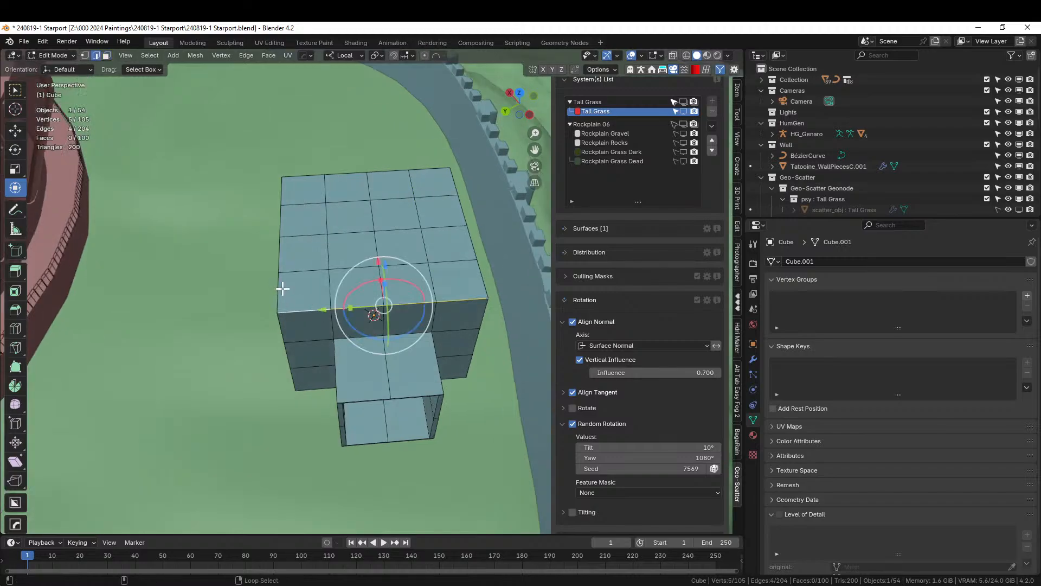
left_click(337, 174, "alt+shift")
left_click(470, 242, "alt+shift")
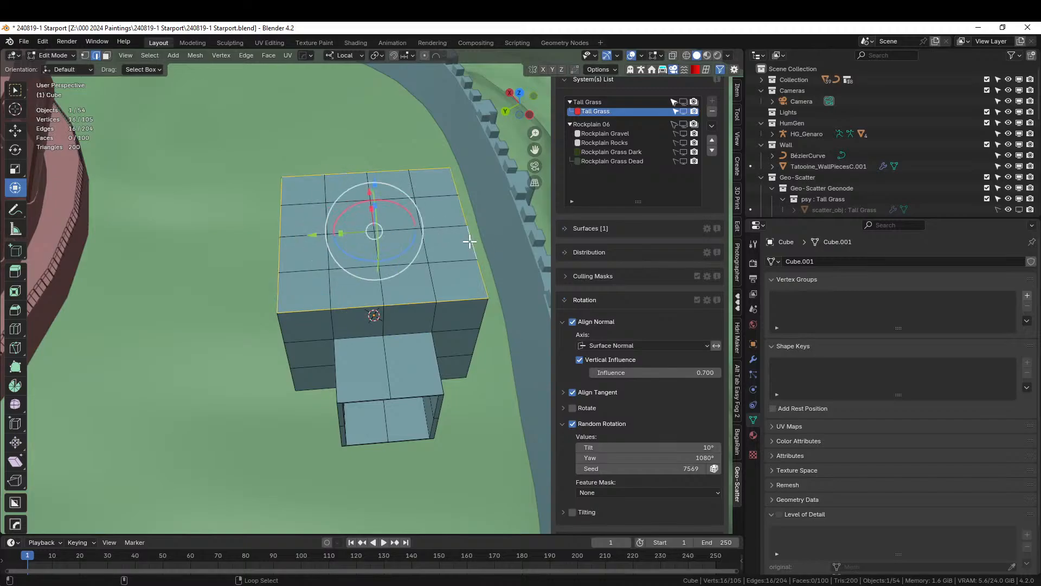
key("ctrl+b")
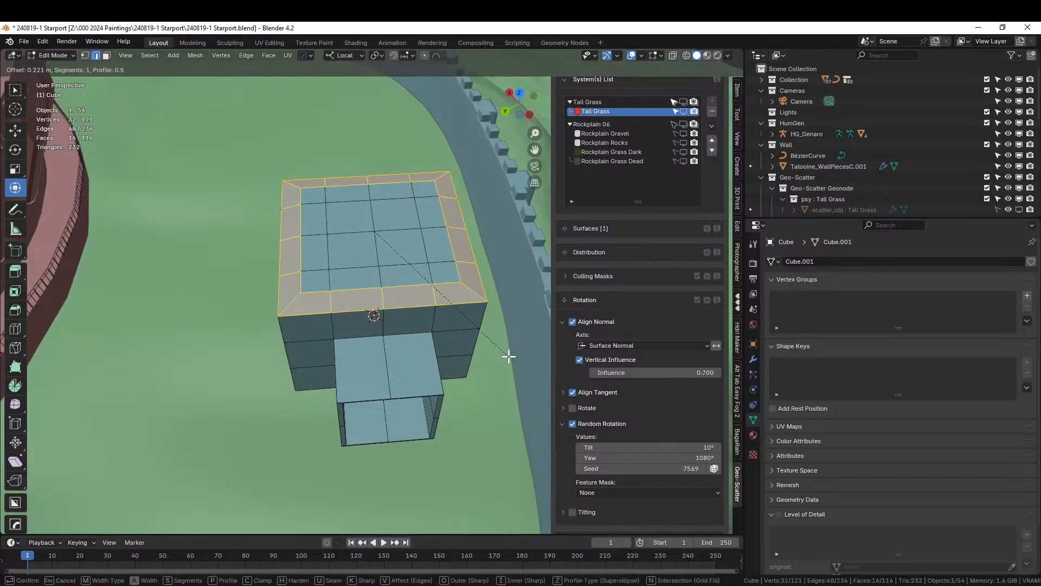
key("Escape")
Apply the block's rotation and scale in Object Mode, and return to editing its mesh.
key("Tab")
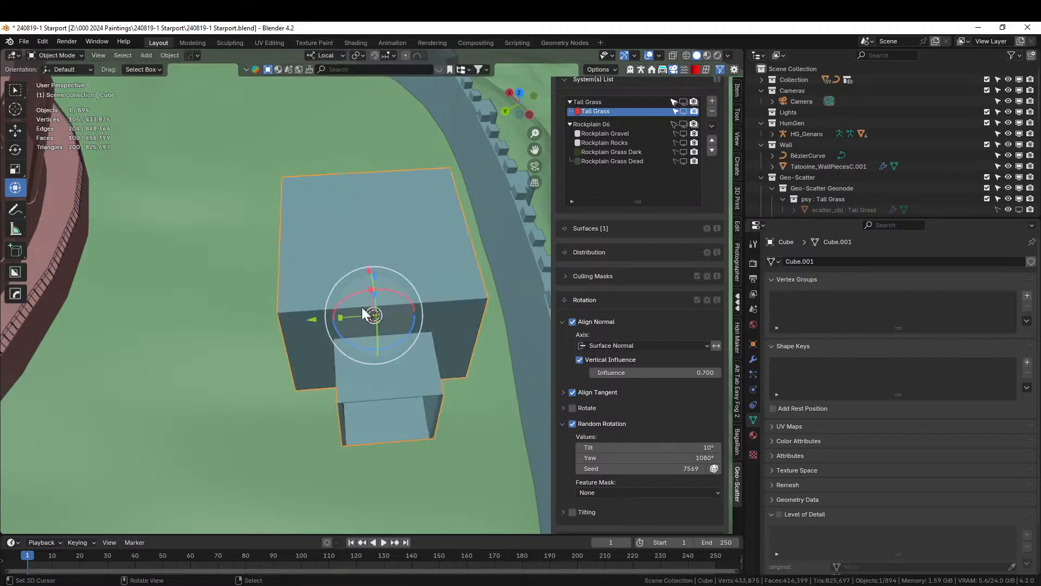
key("ctrl+a")
left_click(356, 308)
key("Tab")
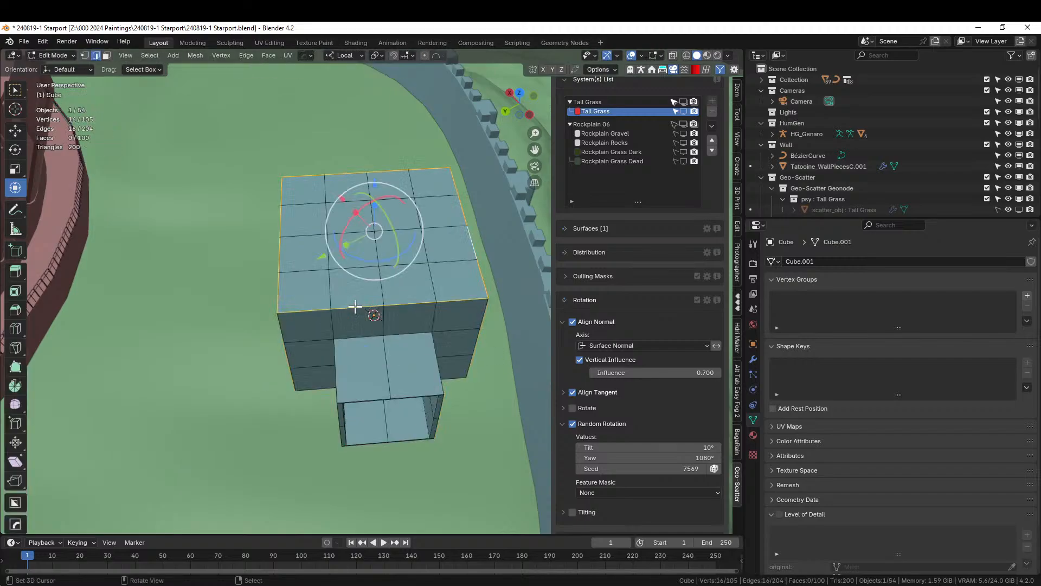
Bevel the selected roof perimeter edges with a width of 1.34 m and 3 segments.
right_click(485, 321)
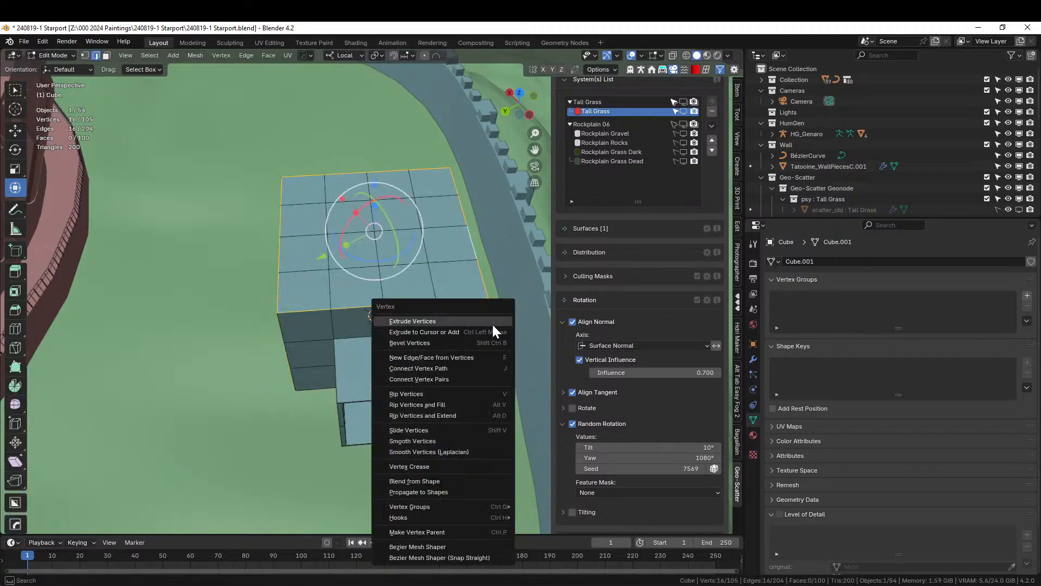
key("Escape")
key("ctrl+b")
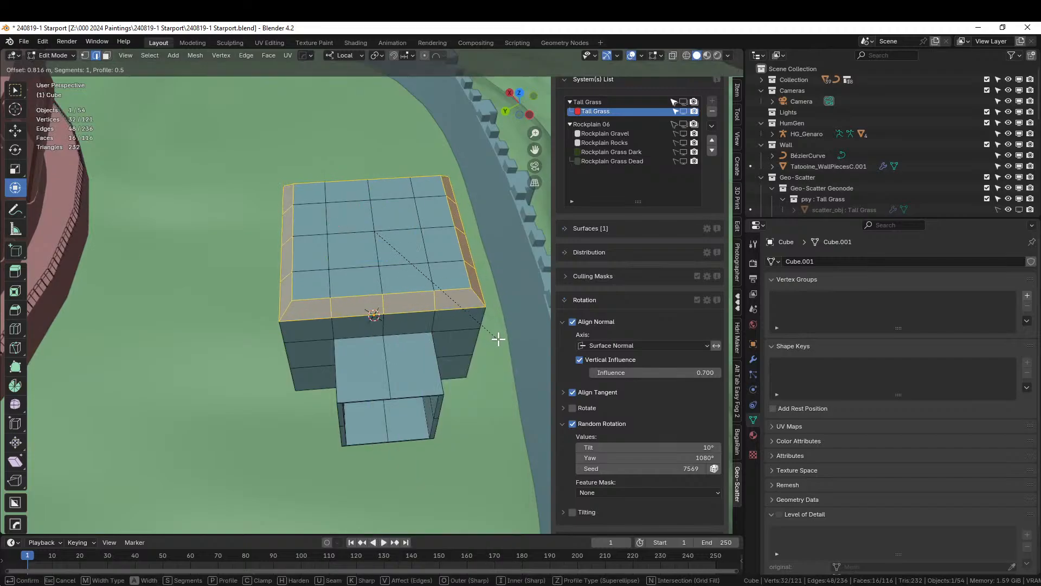
scroll(499, 338, "up", 2)
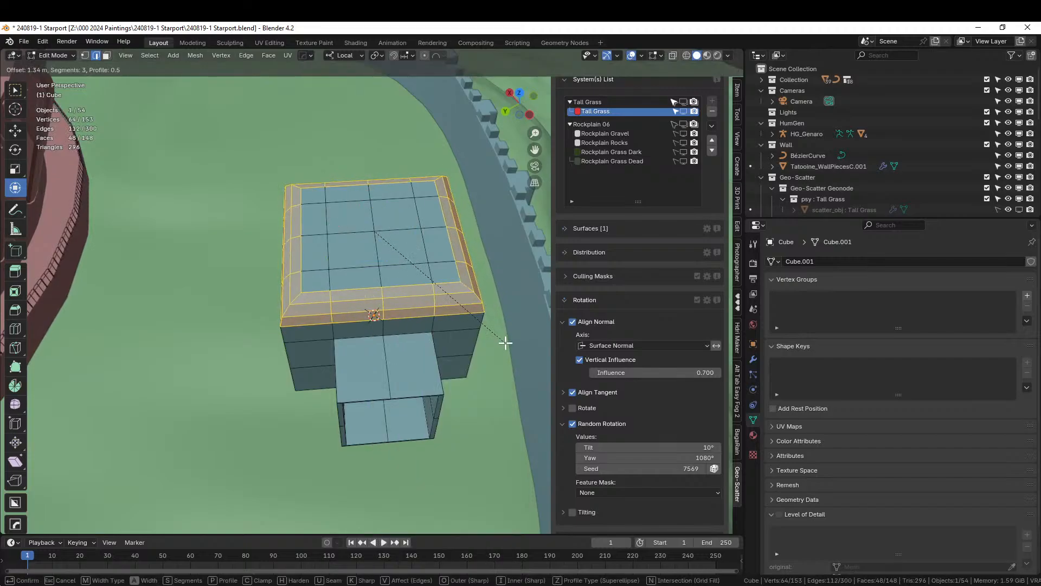
left_click(506, 342)
Extrude the bevelled roof rim along its normals by about 0.61 m with even offset enabled.
middle_click_drag(390, 325, 333, 353)
key("alt+e")
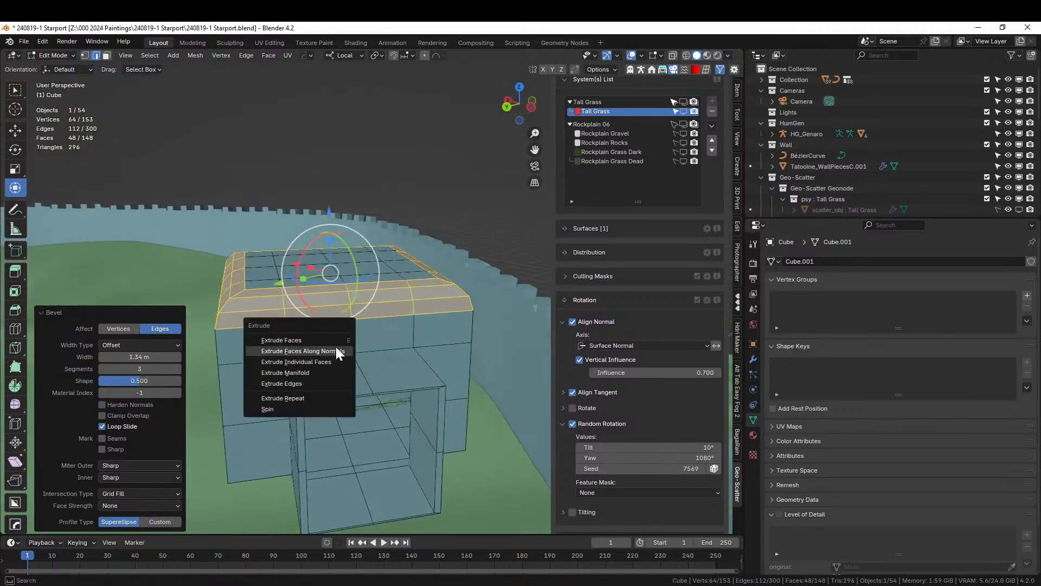
left_click(337, 352)
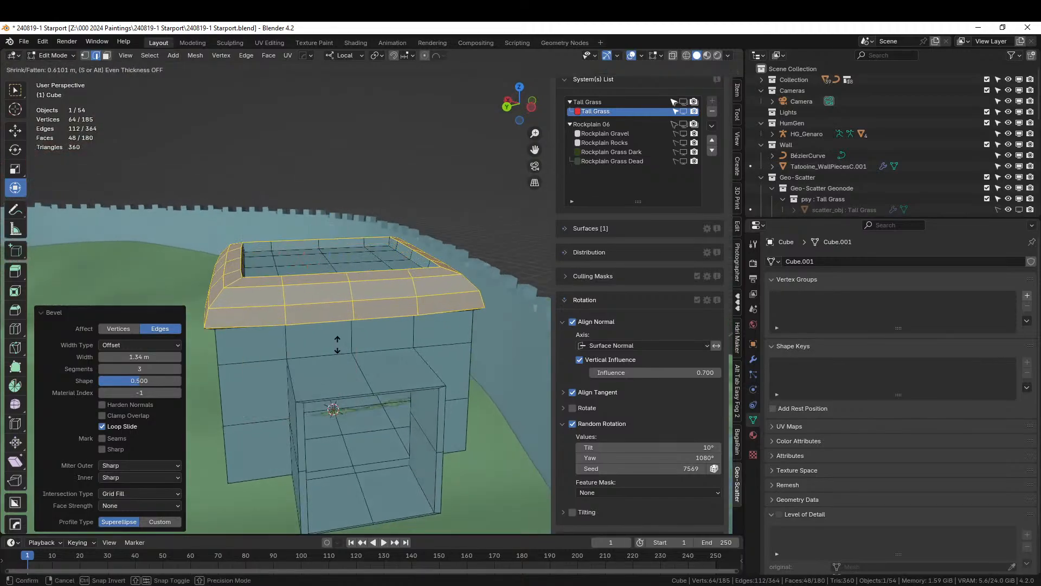
left_click(337, 345)
left_click(103, 498)
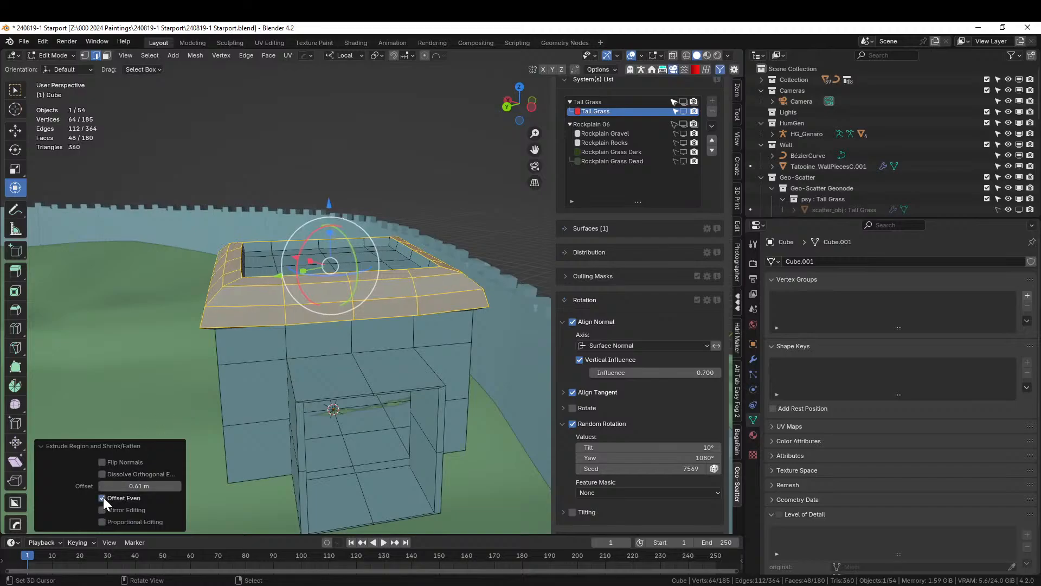
middle_click_drag(166, 409, 200, 425)
scroll(144, 428, "down", 2)
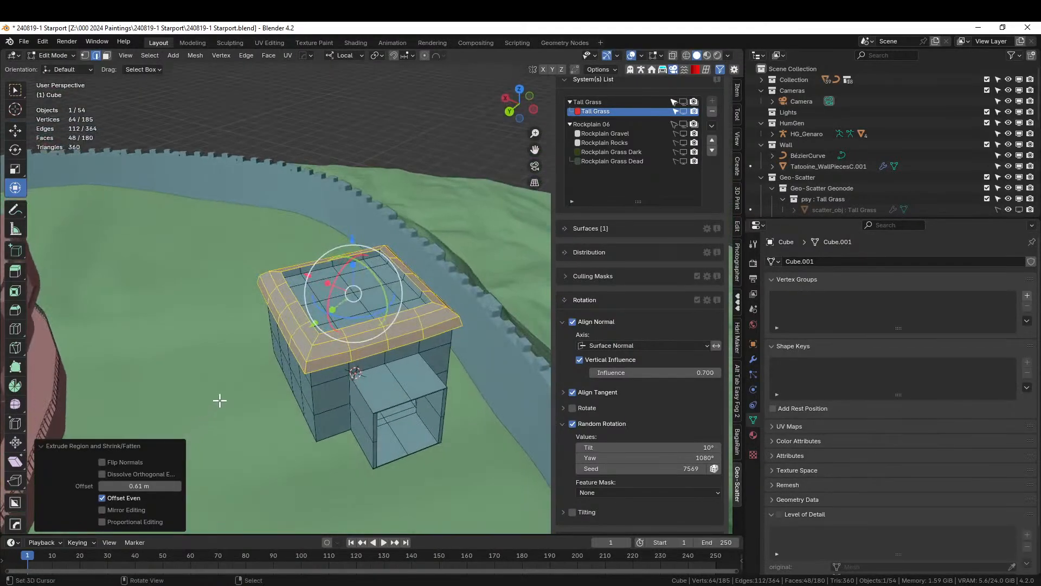
scroll(306, 351, "up", 1)
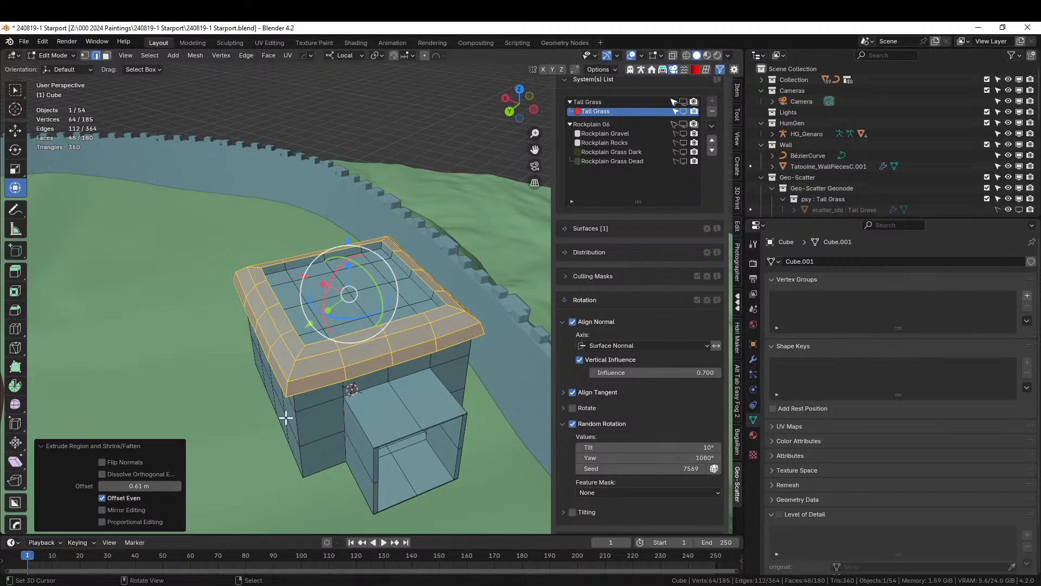
Apply the existing ID_EmptyWallA material to the small building as its base wall material.
key("Tab")
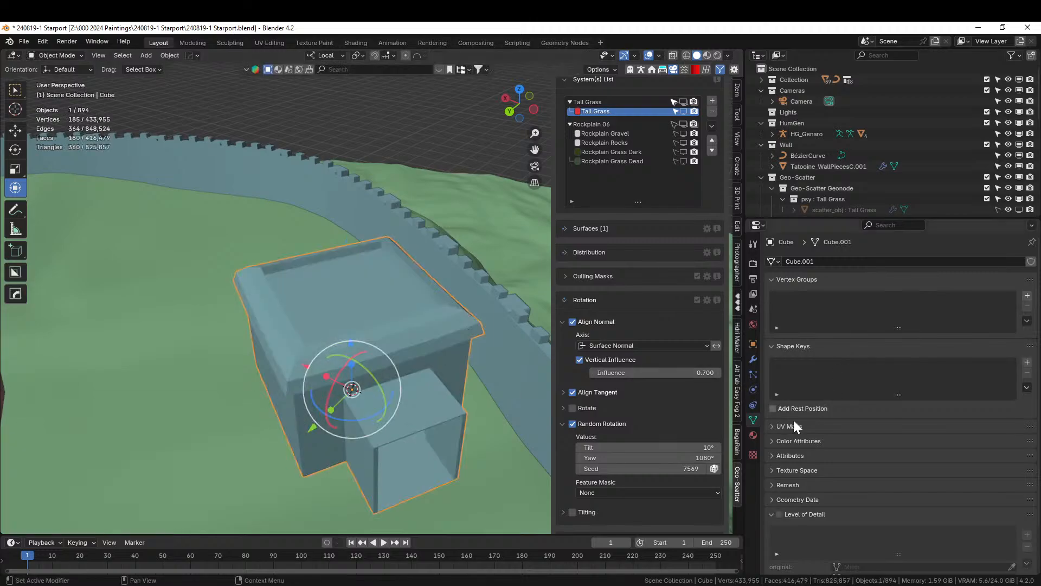
left_click(754, 435)
left_click(773, 307)
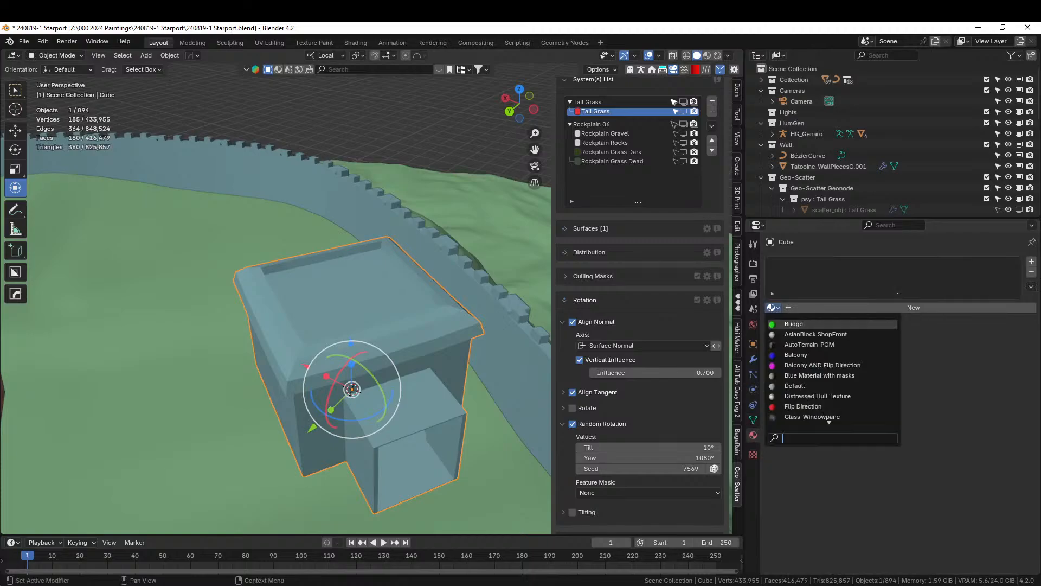
type("ep")
key("BackSpace")
type("mpty")
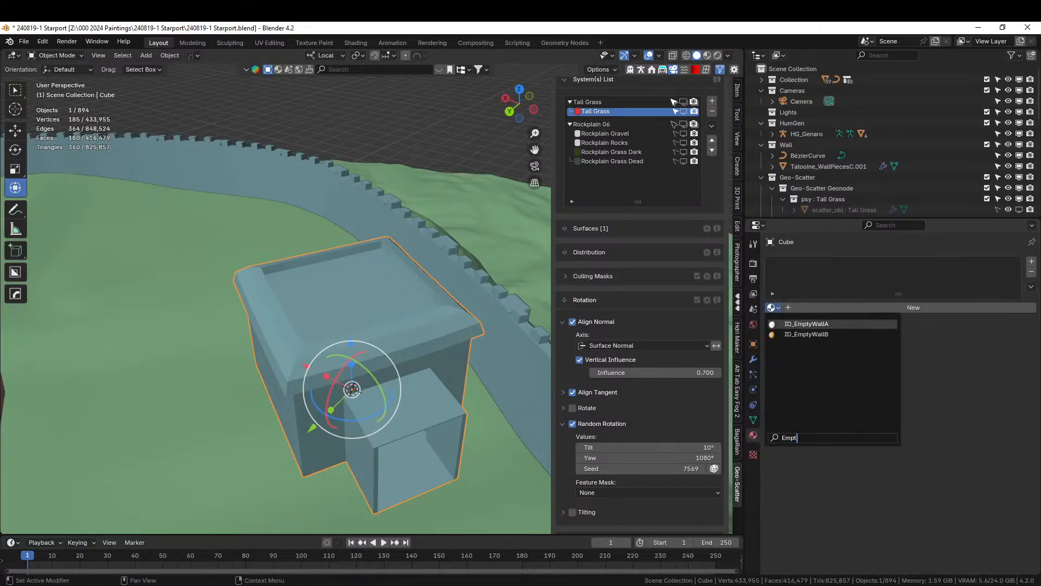
key("Return")
Select all coplanar faces of the building's recessed flat roof and assign them the ID_RoofFlat material in a new slot.
key("Tab")
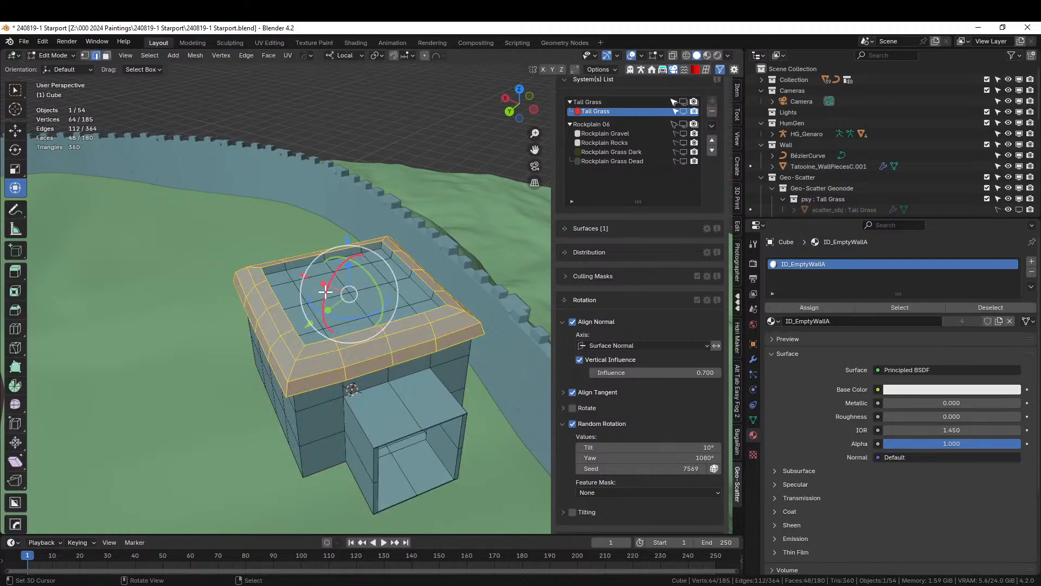
key("alt+a")
left_click(328, 304)
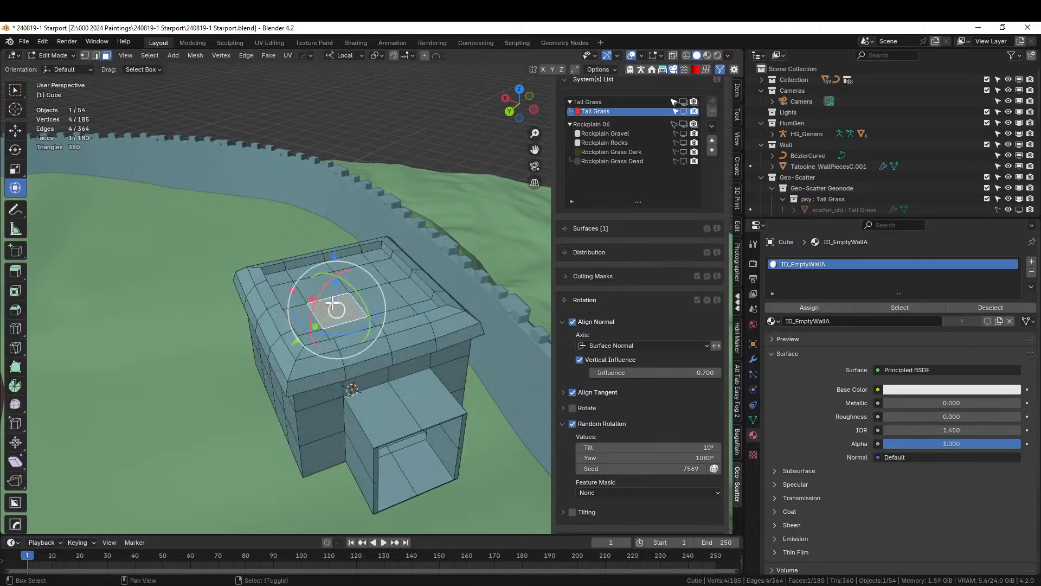
key("shift+g")
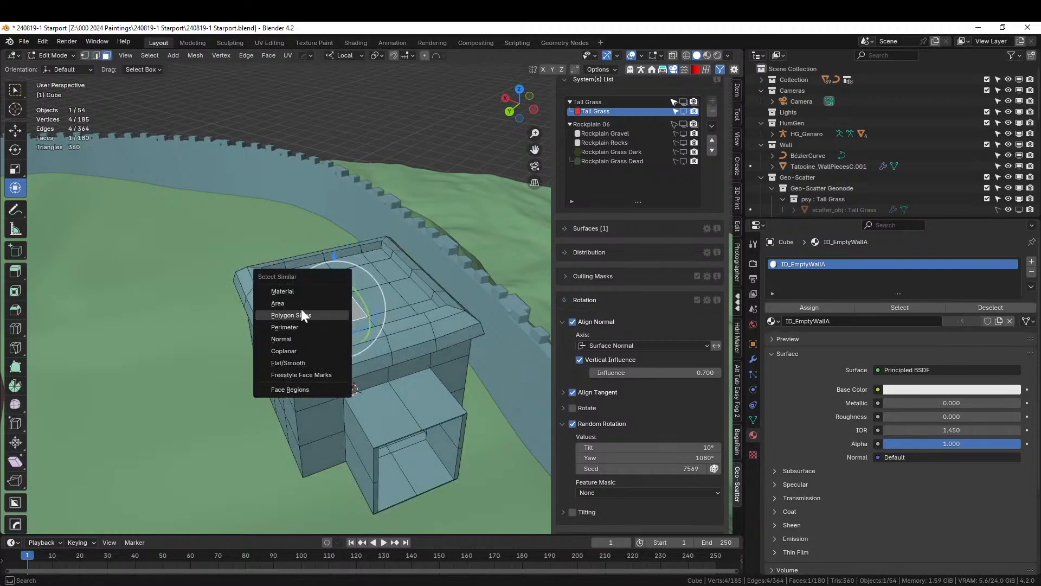
left_click(293, 350)
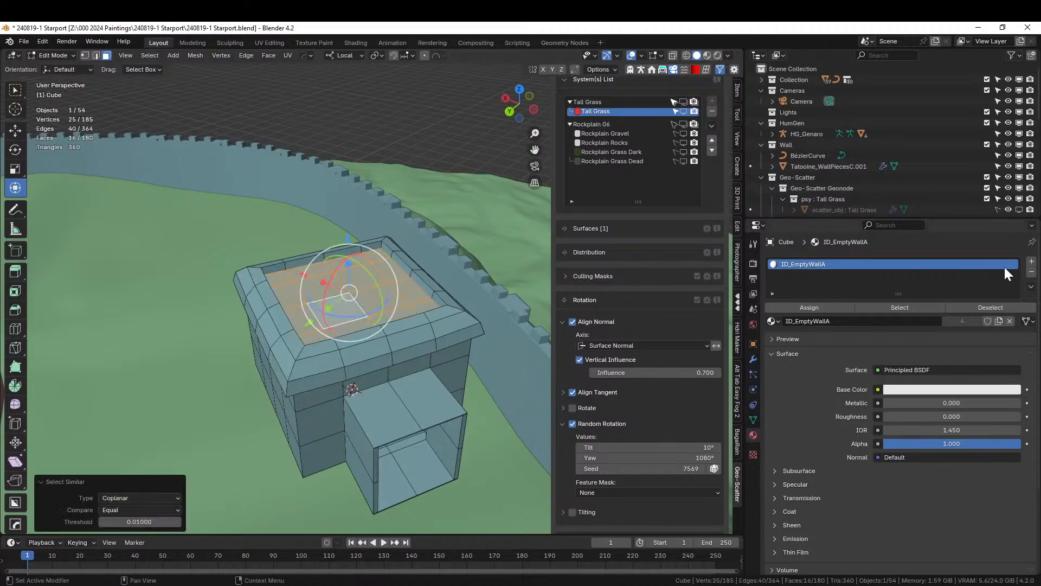
left_click(1031, 263)
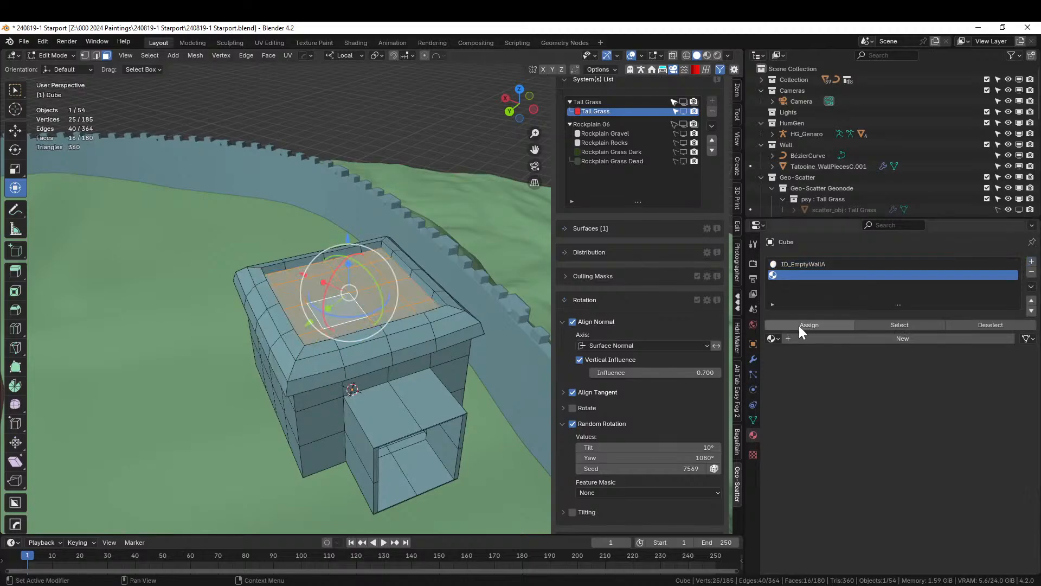
left_click(772, 338)
type("riif")
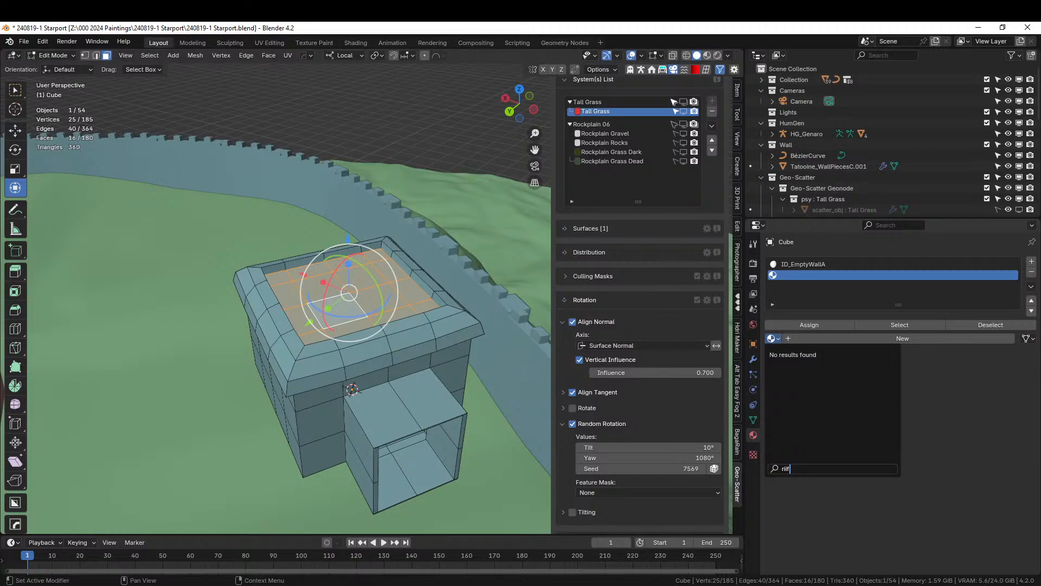
key("BackSpace")
key("BackSpace")
key("BackSpace")
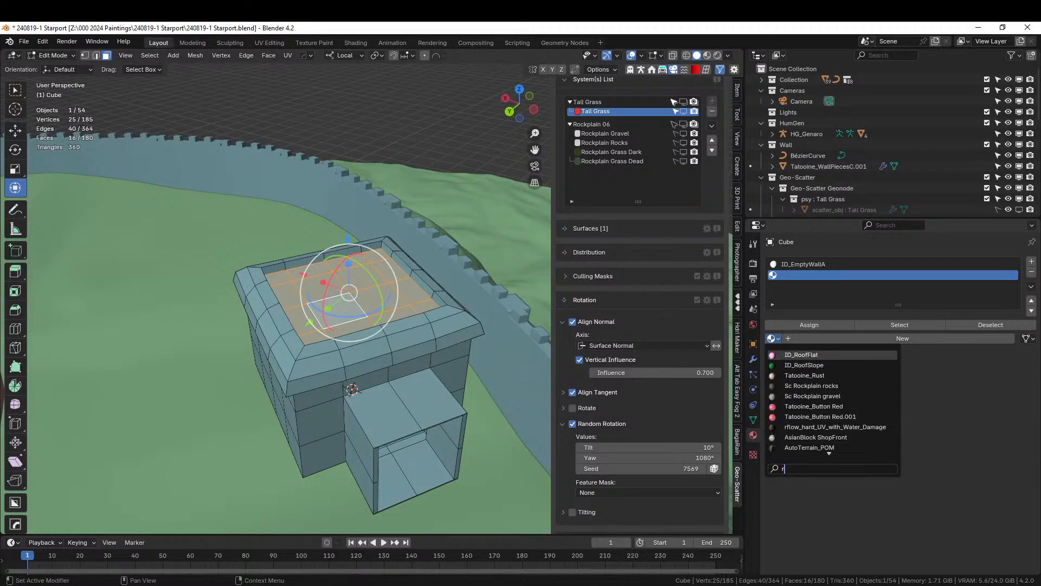
left_click(803, 354)
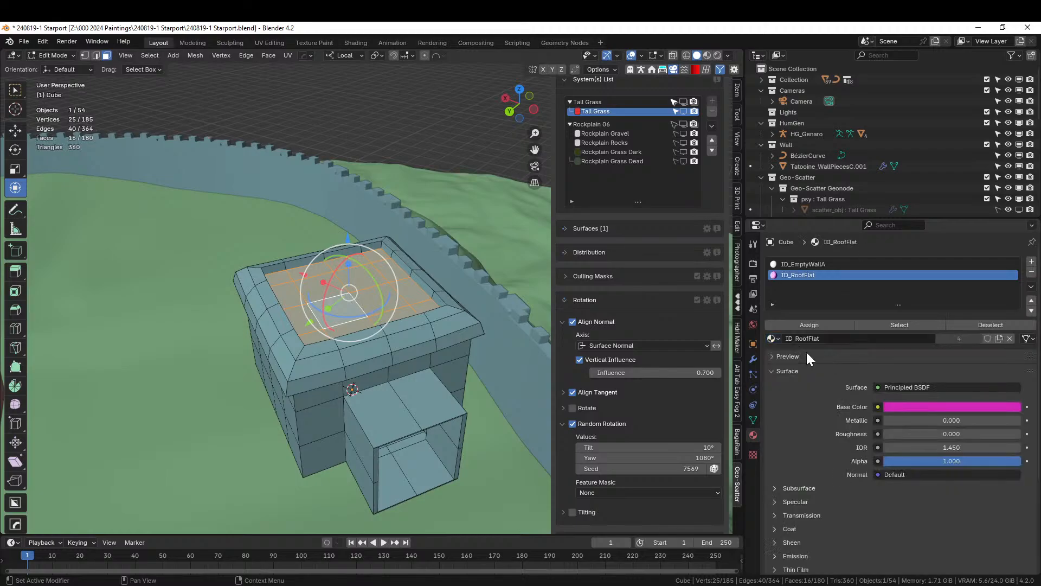
middle_click_drag(404, 342, 324, 320)
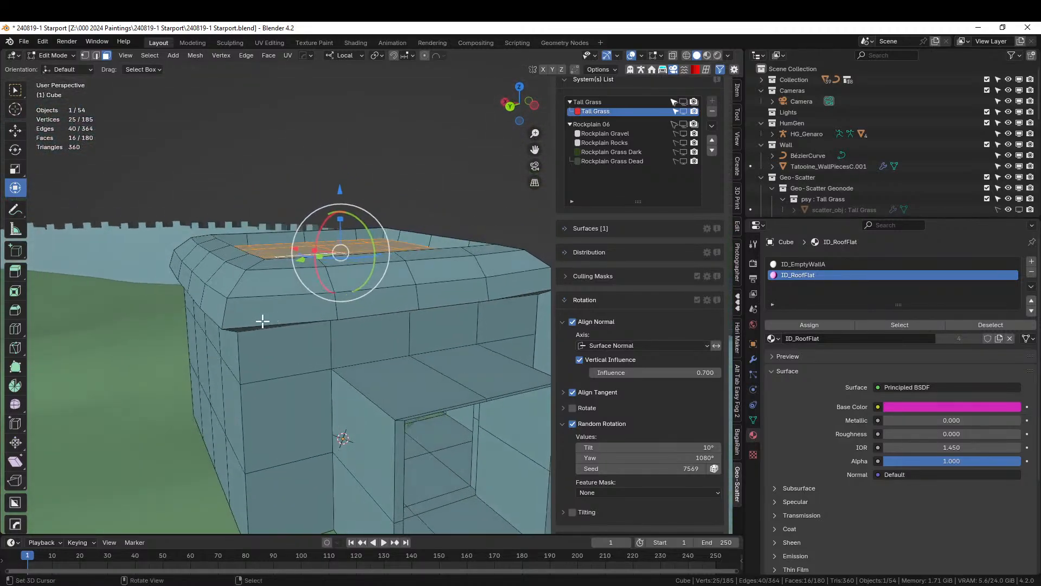
right_click(228, 310)
right_click(229, 309, "alt+shift")
right_click(229, 309, "alt+shift")
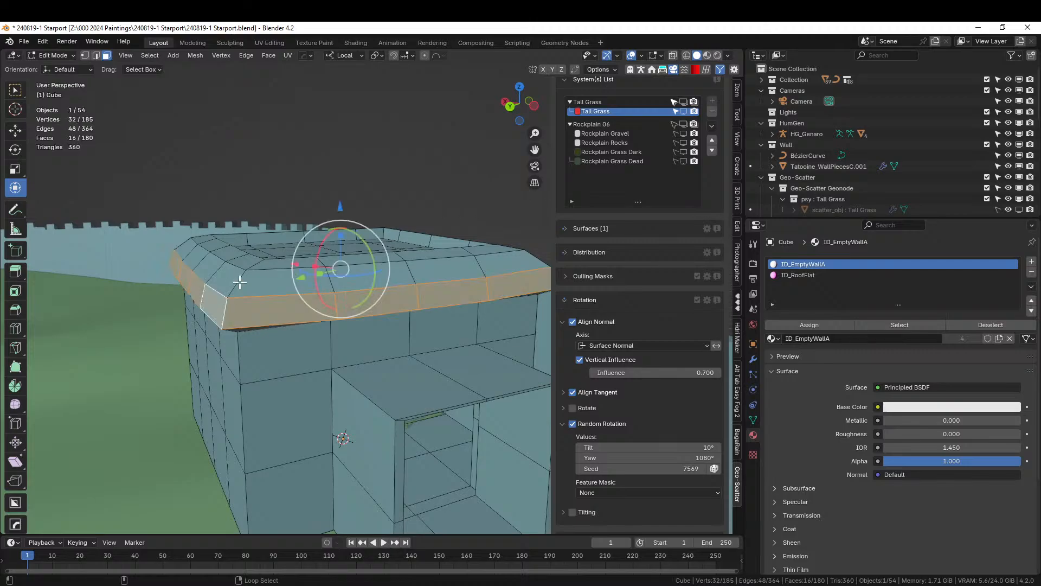
right_click(240, 282, "alt+shift")
right_click(252, 269, "alt+shift")
Select all face loops of the overhanging roof parapet, grow the selection once, and assign ID_EmptyWallB in a new material slot.
right_click(239, 311)
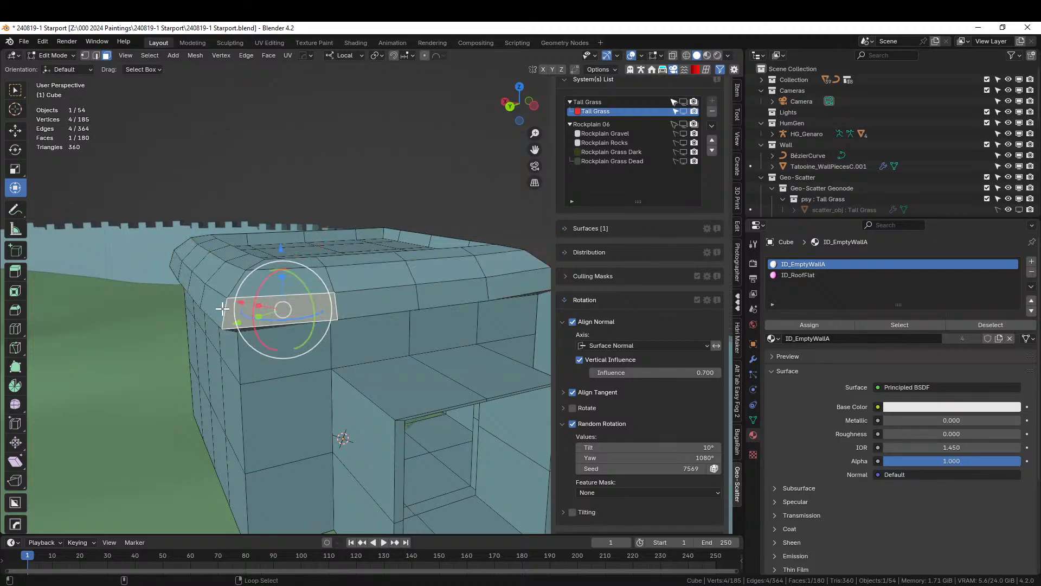
right_click(237, 307, "alt+shift")
right_click(225, 309, "alt+shift")
right_click(235, 286, "alt+shift")
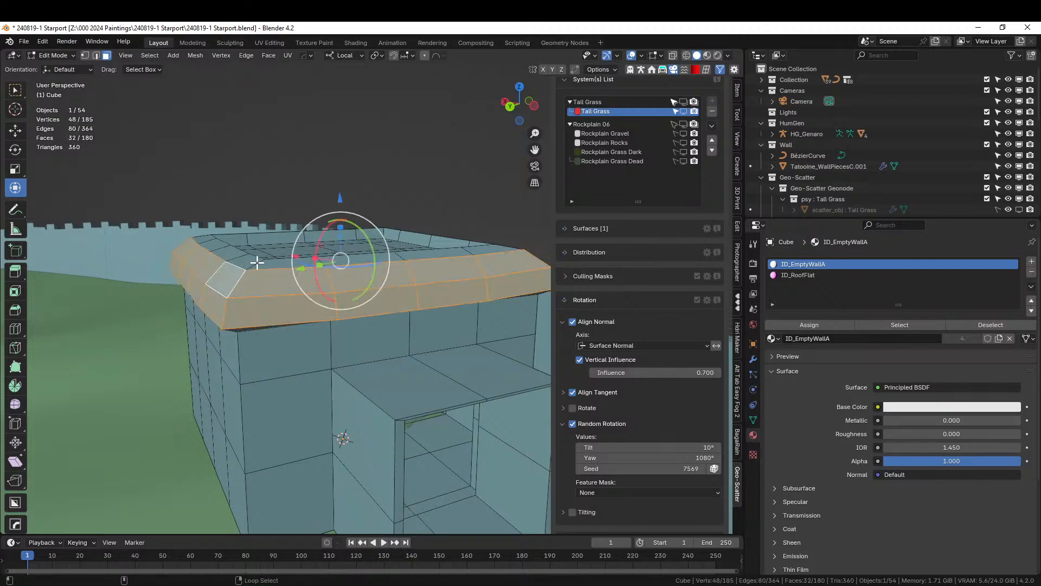
right_click(257, 262, "alt+shift")
key("ctrl+KP_Add")
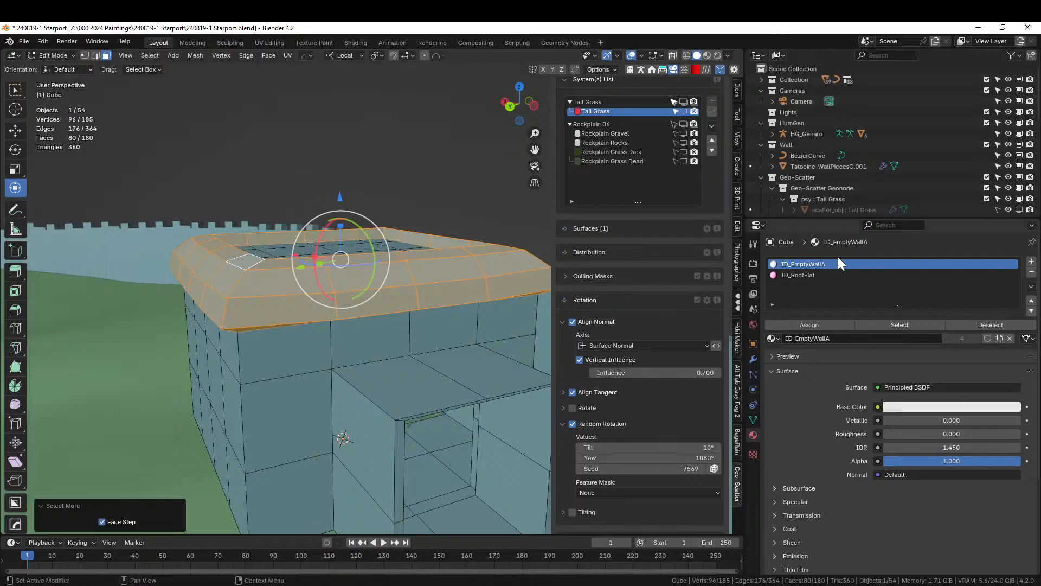
left_click(1031, 262)
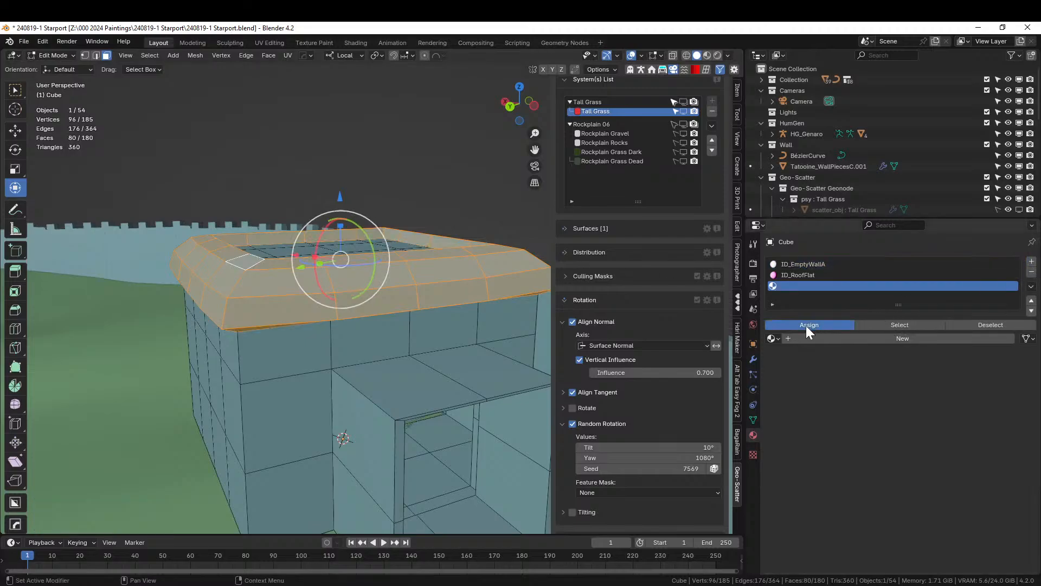
left_click(776, 338)
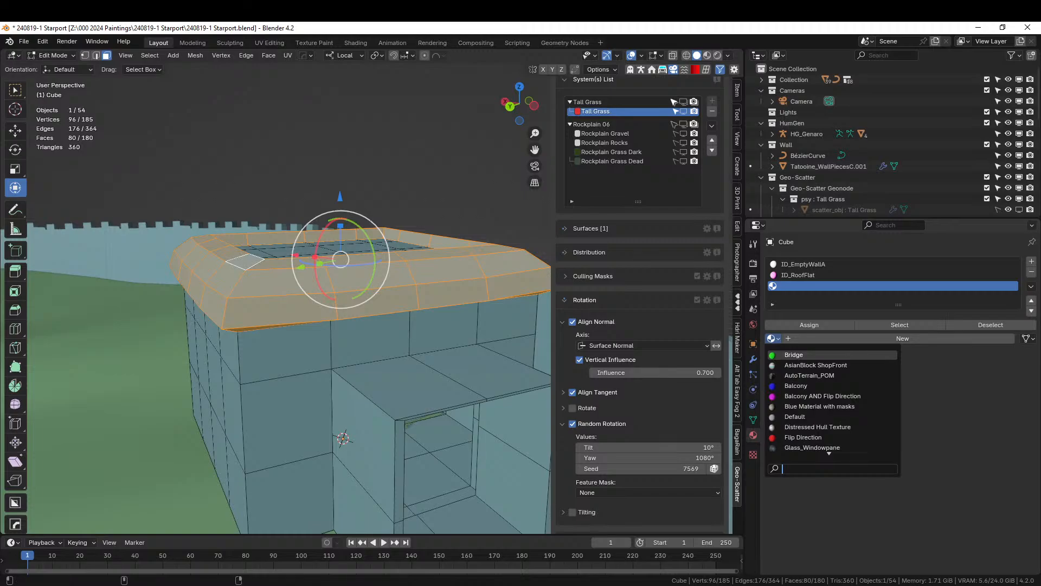
type("Empty")
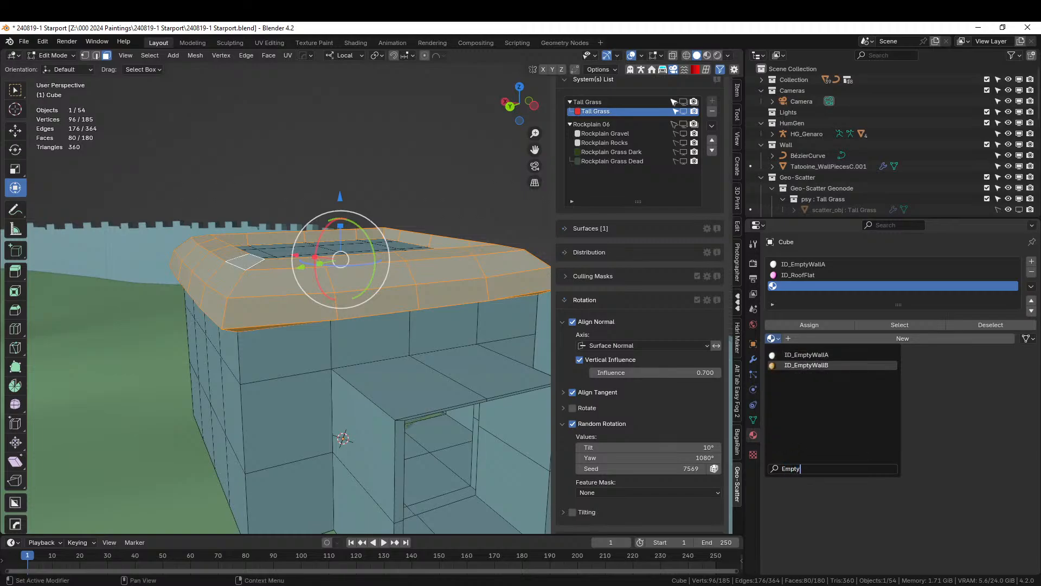
left_click(805, 365)
left_click(805, 328)
middle_click_drag(395, 396, 356, 405)
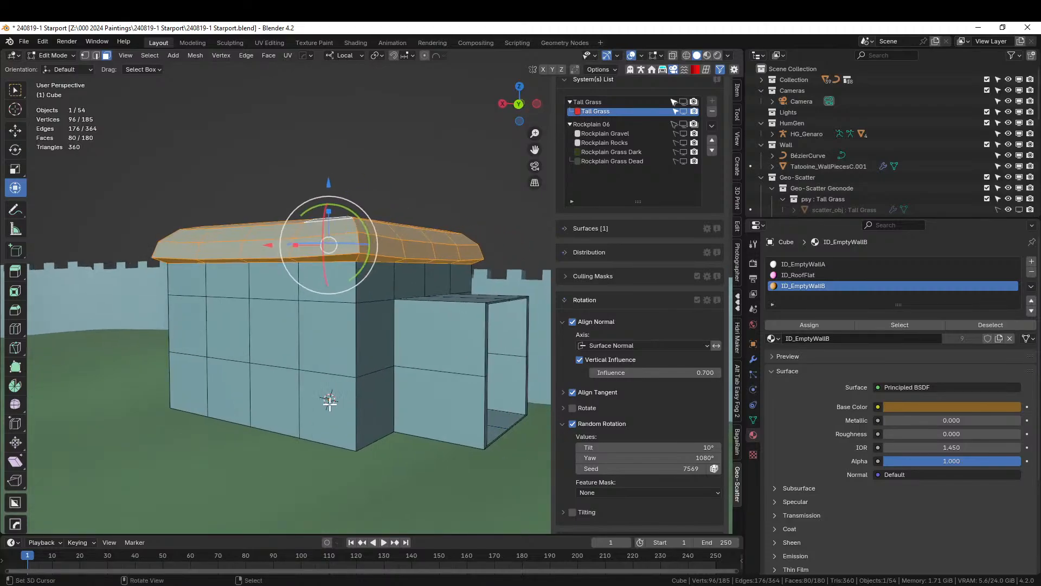
left_click(295, 332, "alt+shift")
middle_click_drag(435, 344, 388, 369)
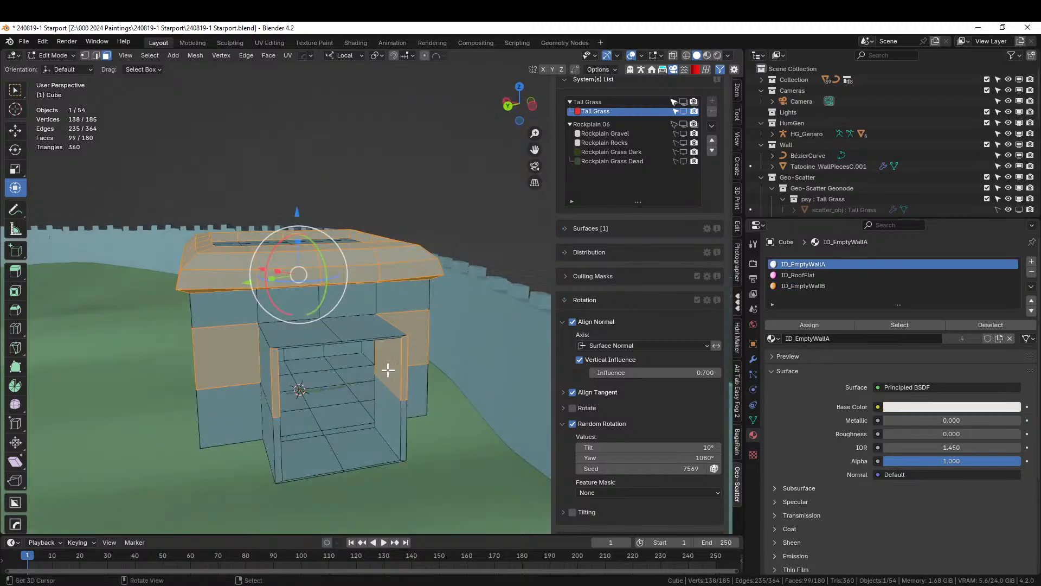
Isolate the building and assign ID_WallD in a new material slot to the middle row of faces around its main outer walls.
right_click(219, 362)
middle_click_drag(253, 366, 336, 394)
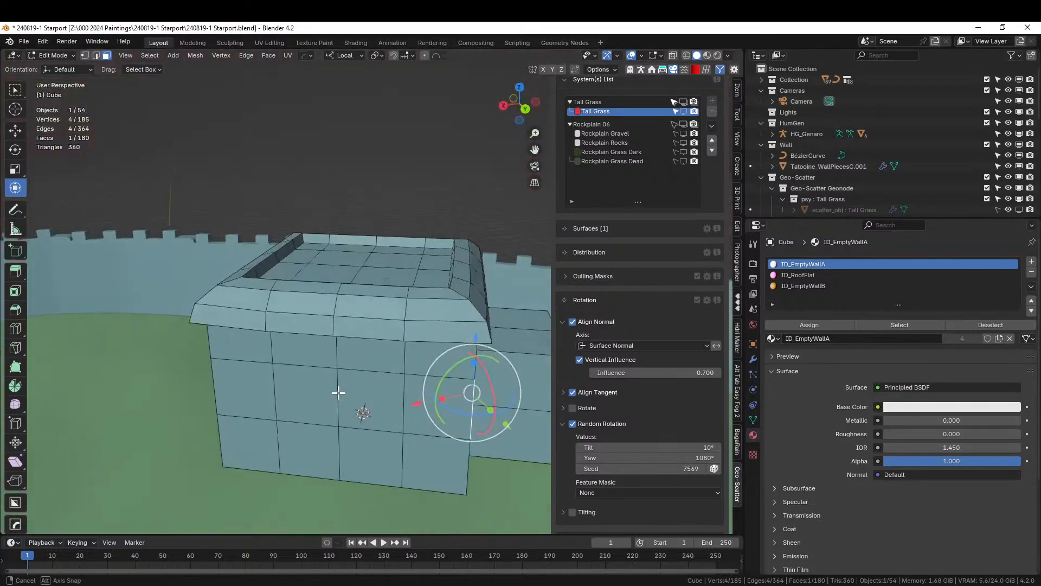
key("KP_Divide")
right_click(244, 332, "ctrl")
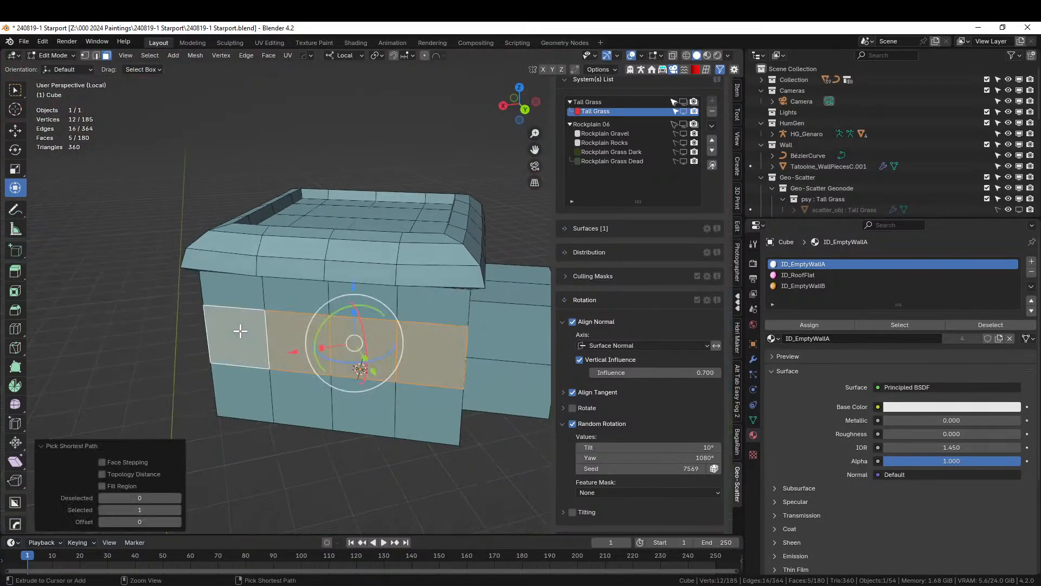
middle_click_drag(244, 332, 418, 346)
middle_click_drag(348, 346, 415, 339)
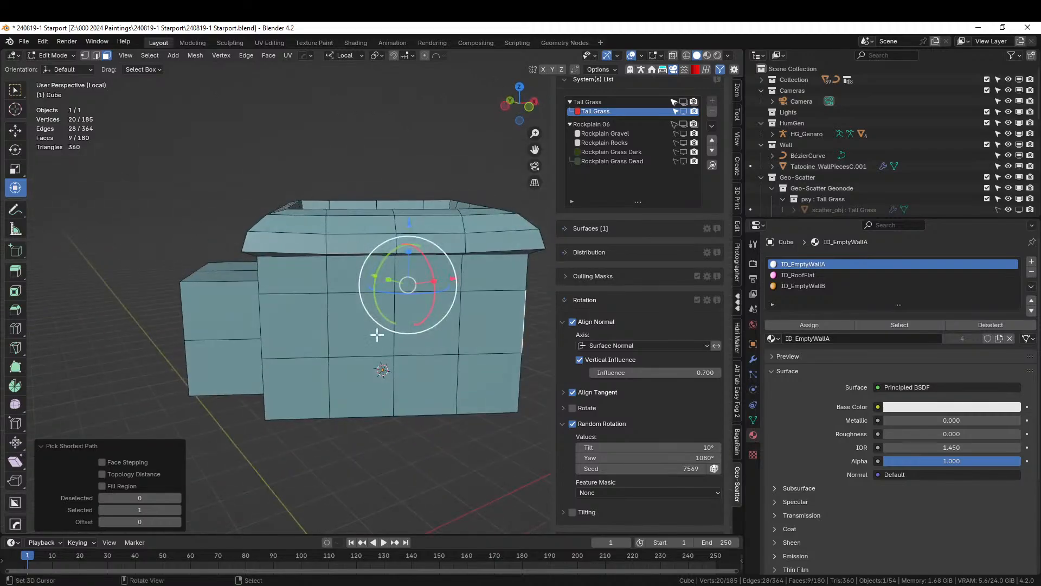
left_click(288, 323, "ctrl")
middle_click_drag(288, 323, 437, 353)
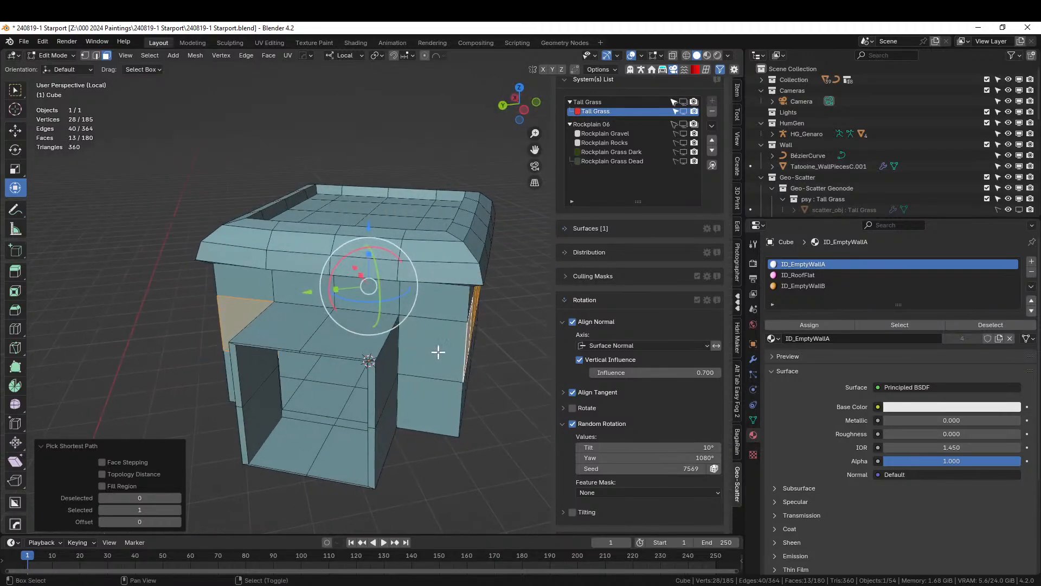
left_click(434, 351, "shift")
left_click(1032, 262)
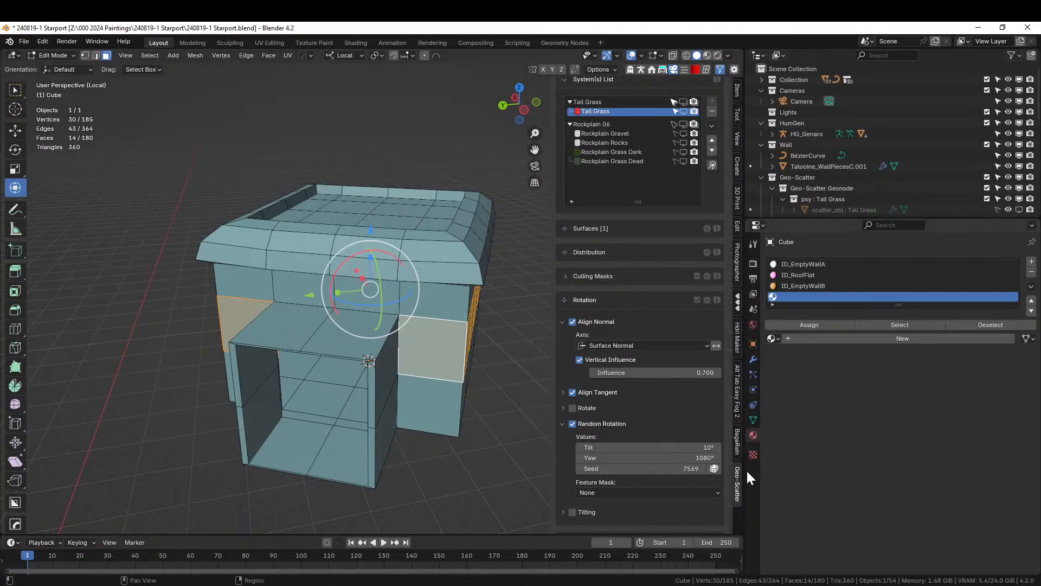
left_click(651, 68)
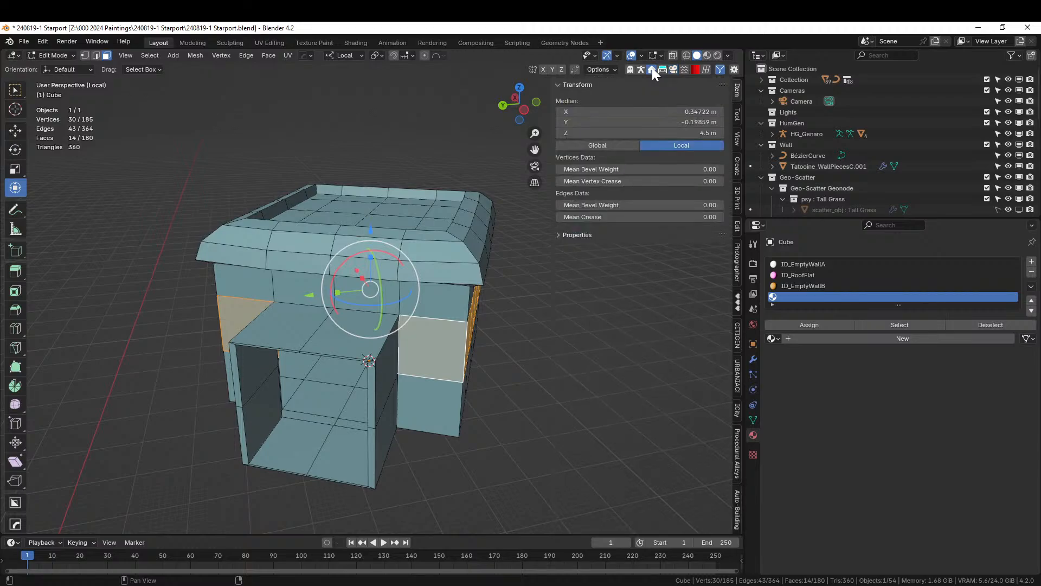
left_click(737, 512)
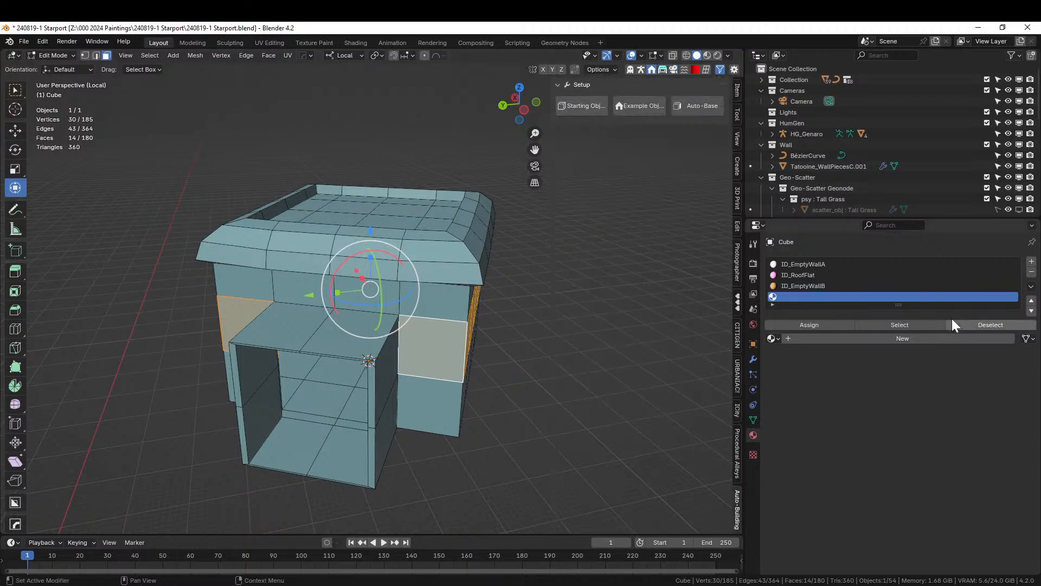
left_click(778, 339)
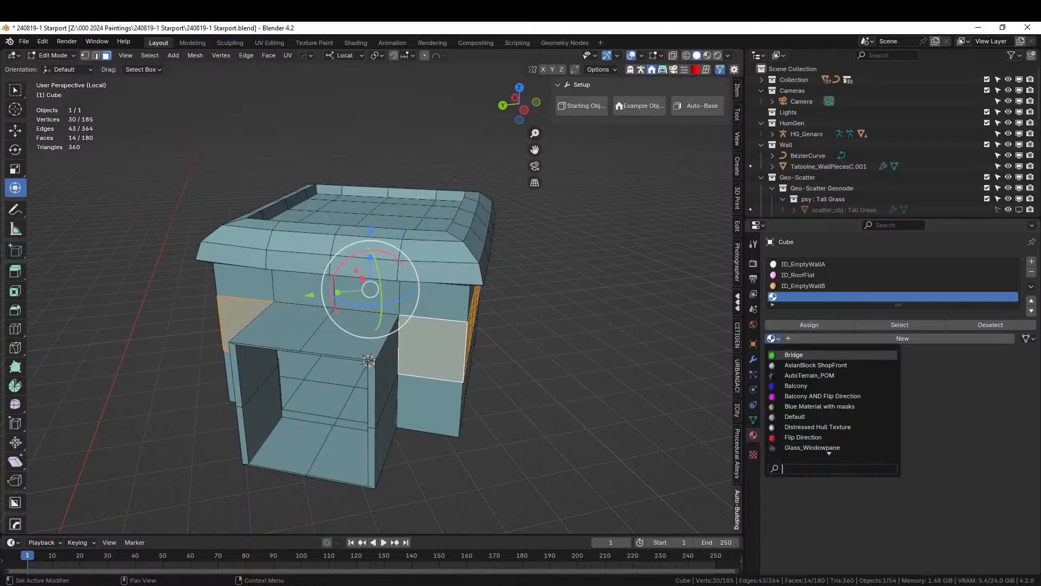
type("Wall")
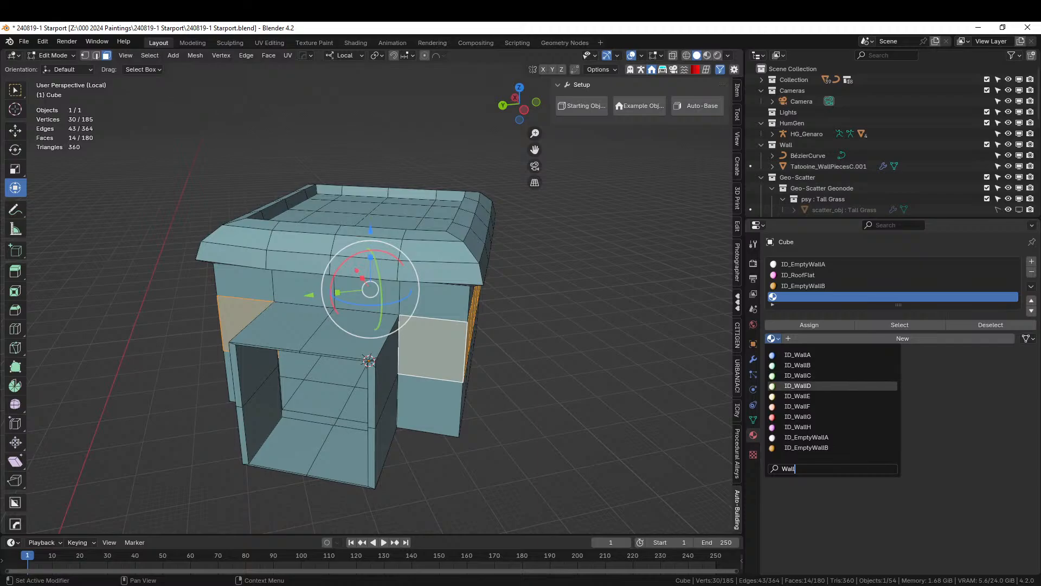
left_click(798, 386)
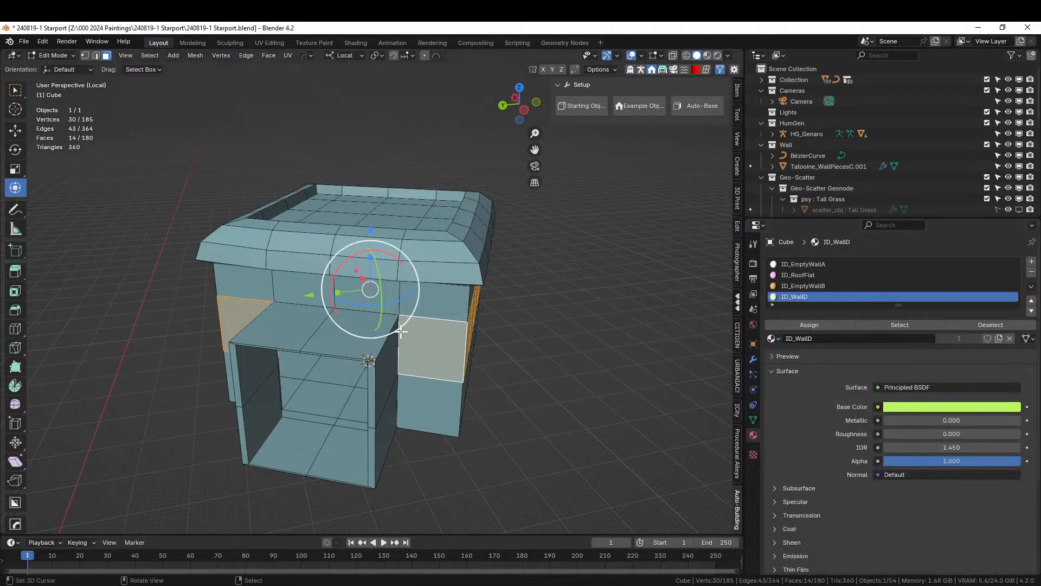
Exit the isolated view and copy the modifiers from the existing Tatooine_House_A to the small building.
key("Tab")
scroll(743, 433, "down", 1)
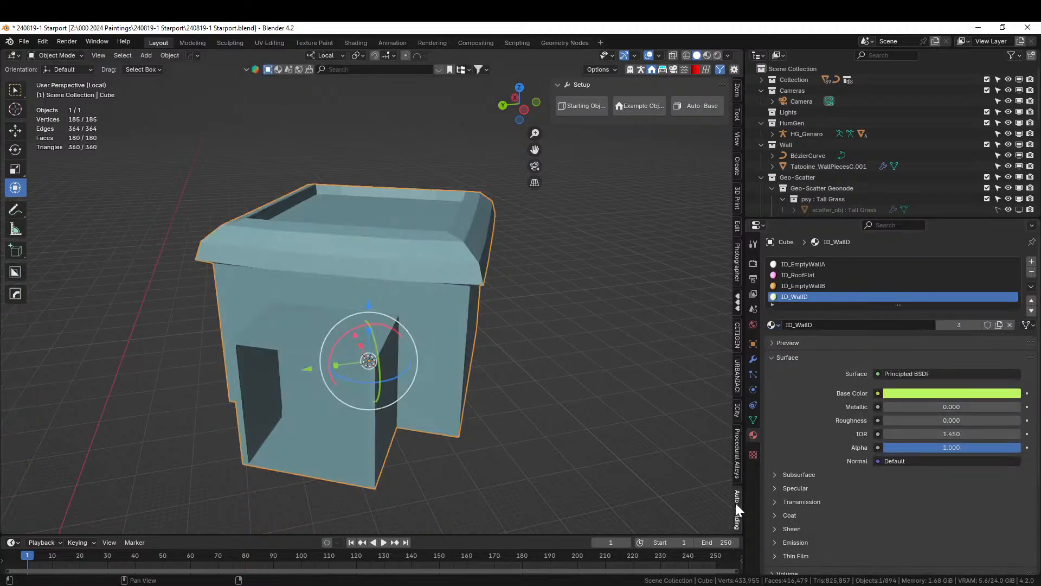
scroll(423, 309, "down", 6)
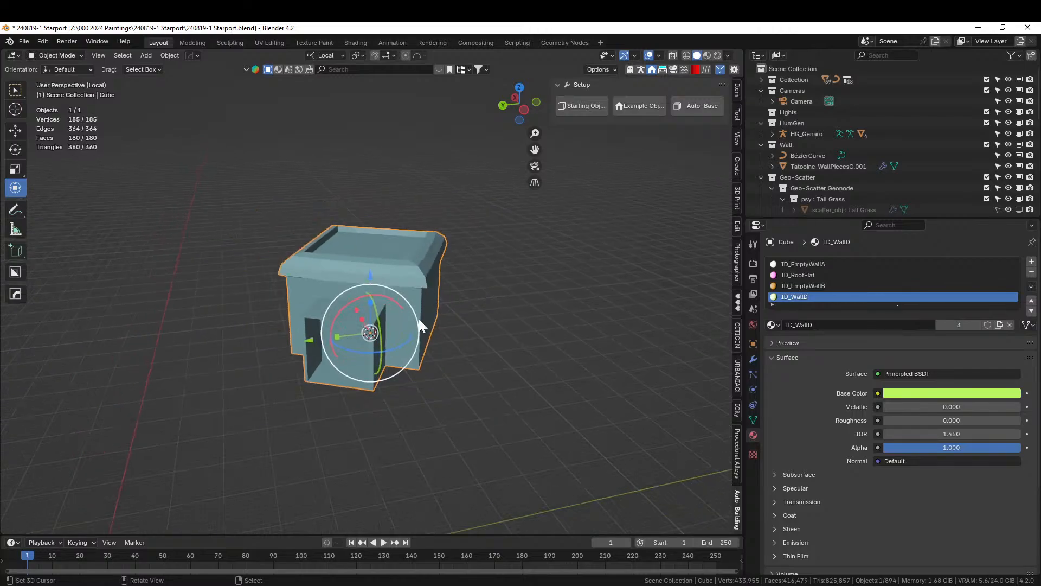
key("KP_Divide")
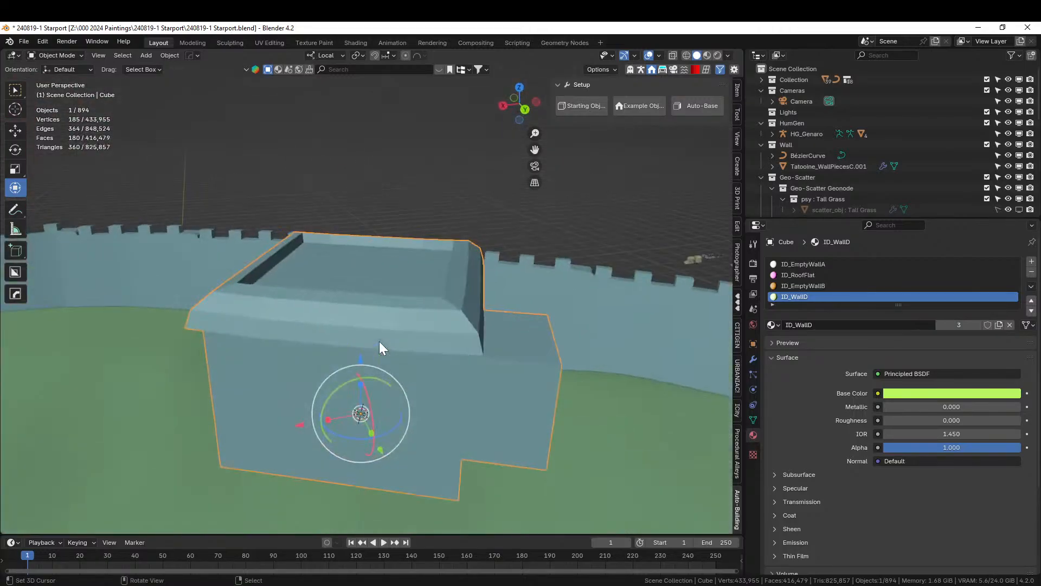
middle_click_drag(379, 341, 262, 328)
scroll(466, 275, "down", 6)
left_click(624, 232, "shift")
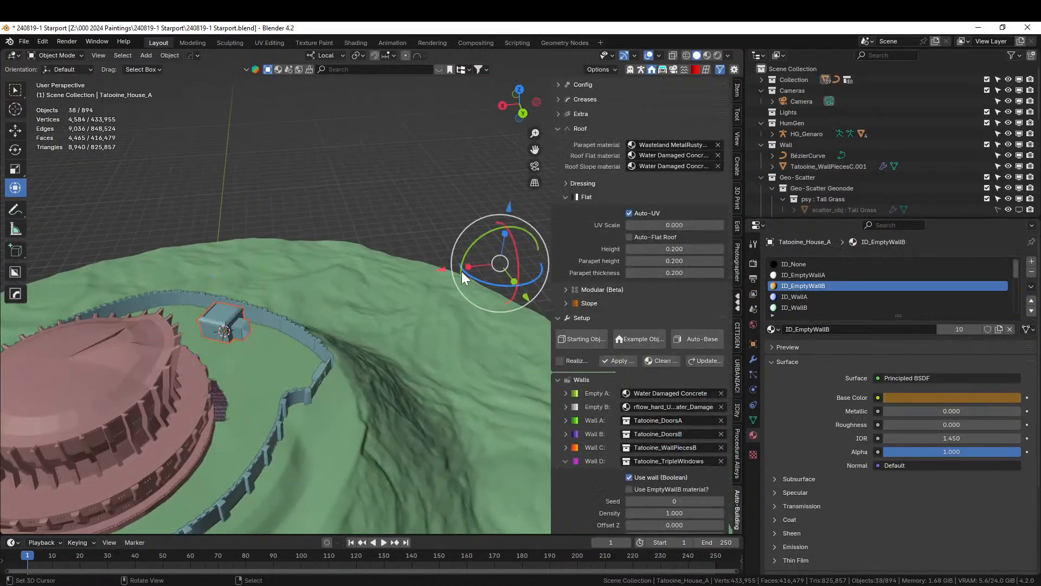
key("ctrl+l")
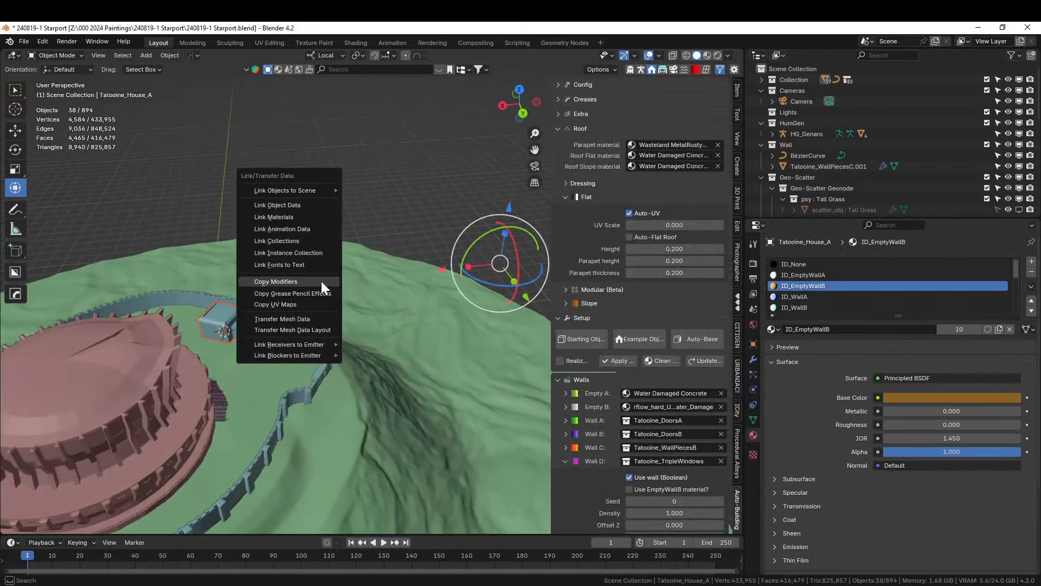
left_click(321, 280)
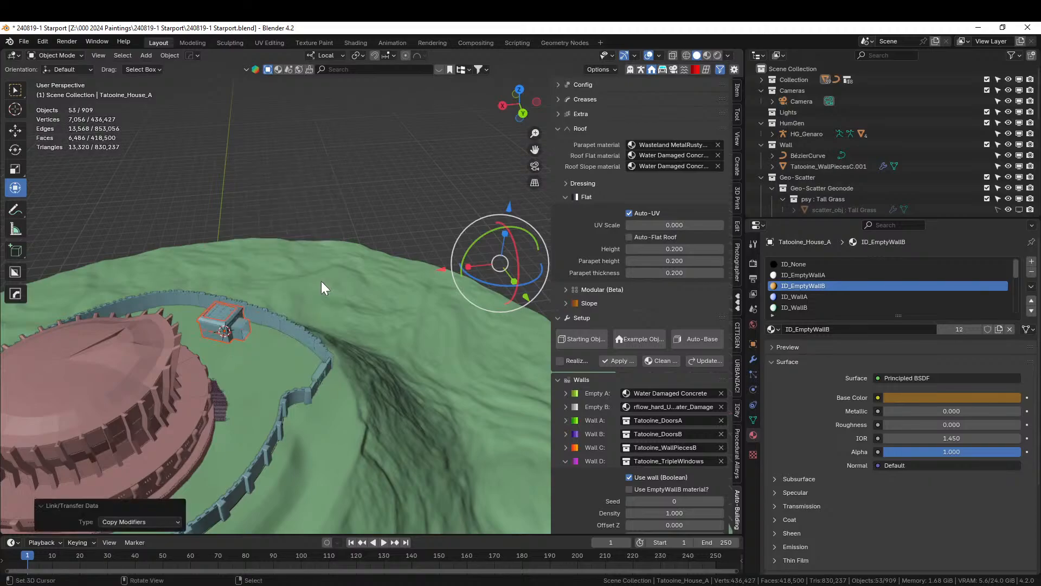
Select the vertical edge loops at all four corners of the building's main body and bevel them with 3 segments.
left_click(222, 318)
key("KP_Decimal")
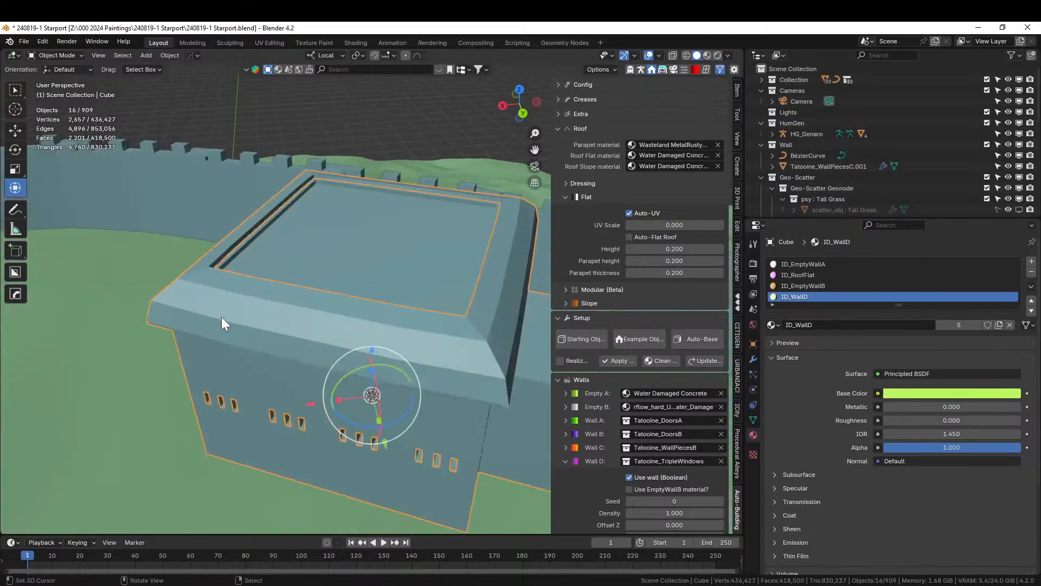
middle_click_drag(221, 312, 709, 303)
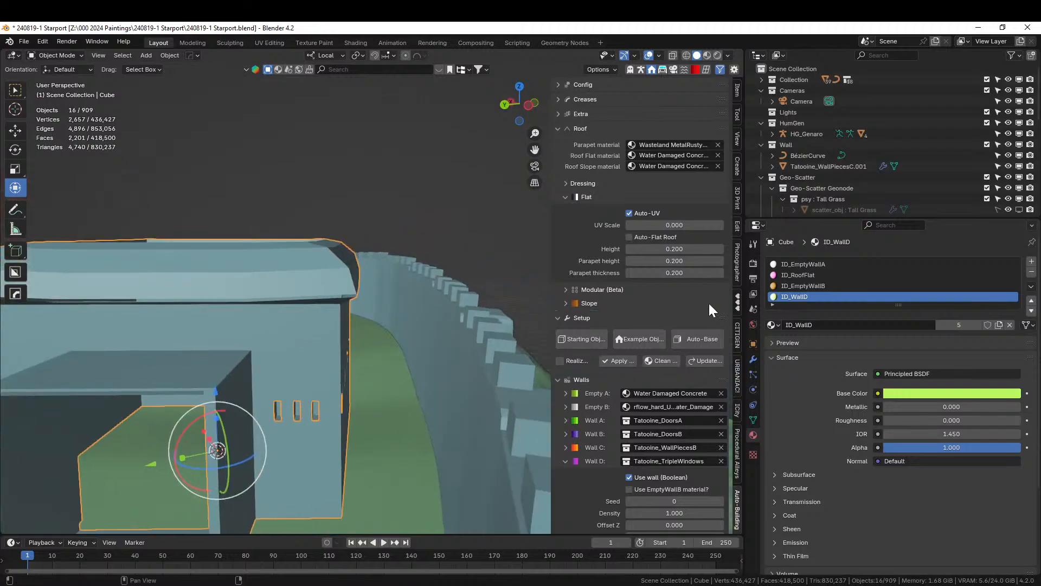
middle_click_drag(169, 378, 354, 356)
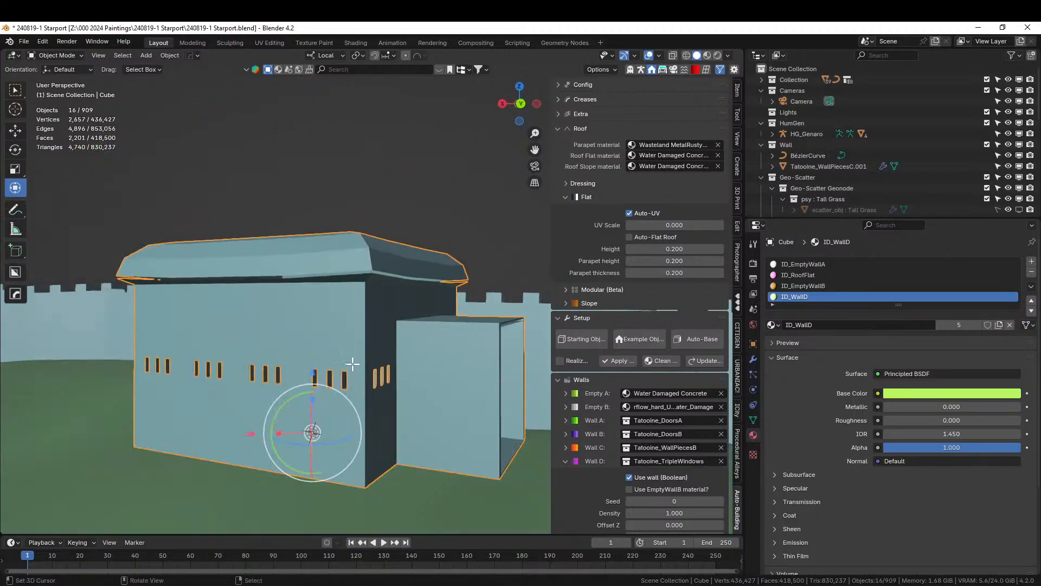
key("Tab")
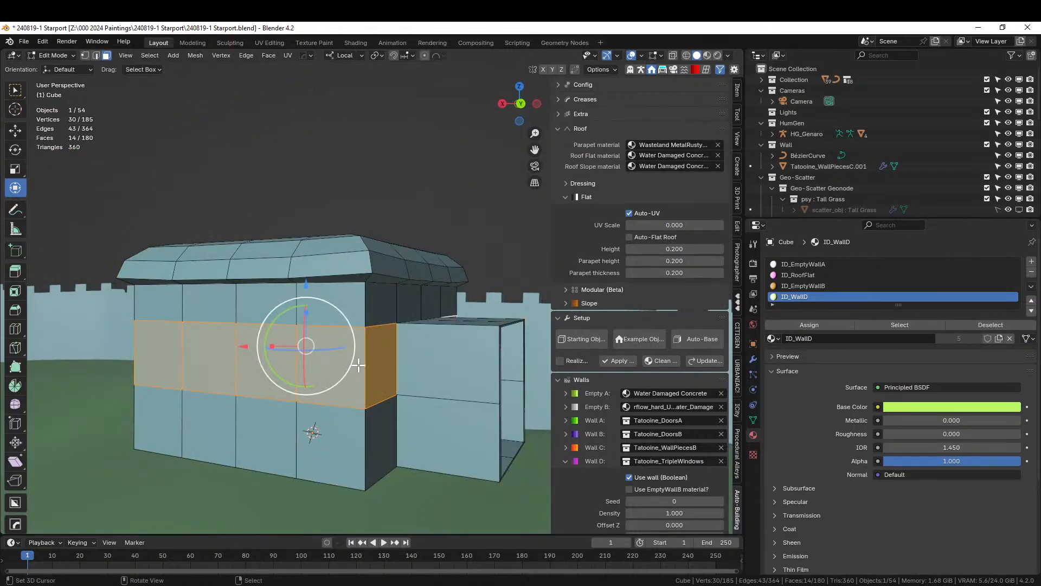
key("2")
key("alt+a")
left_click(363, 311, "alt")
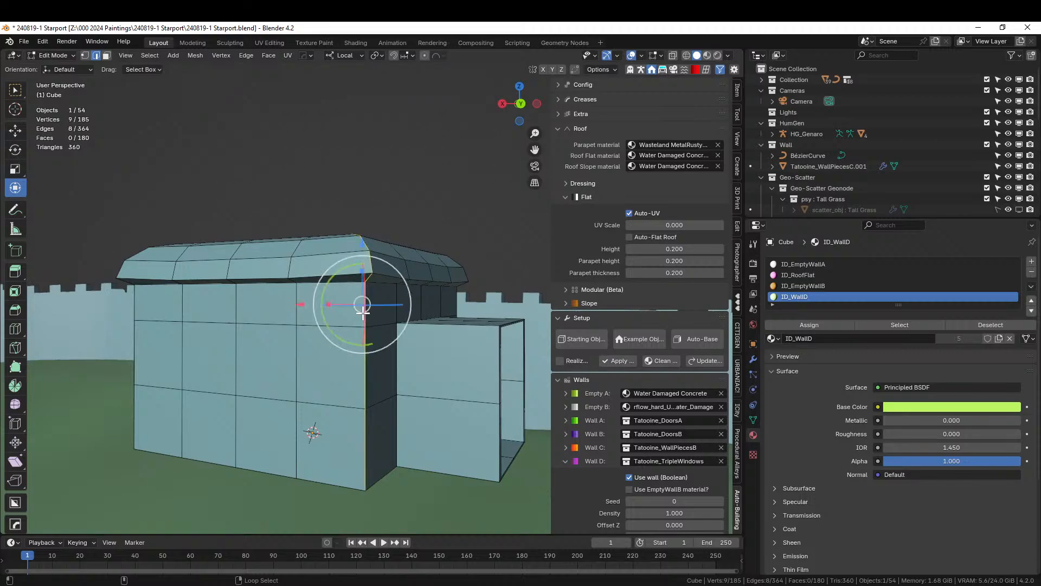
left_click(135, 296, "alt+shift")
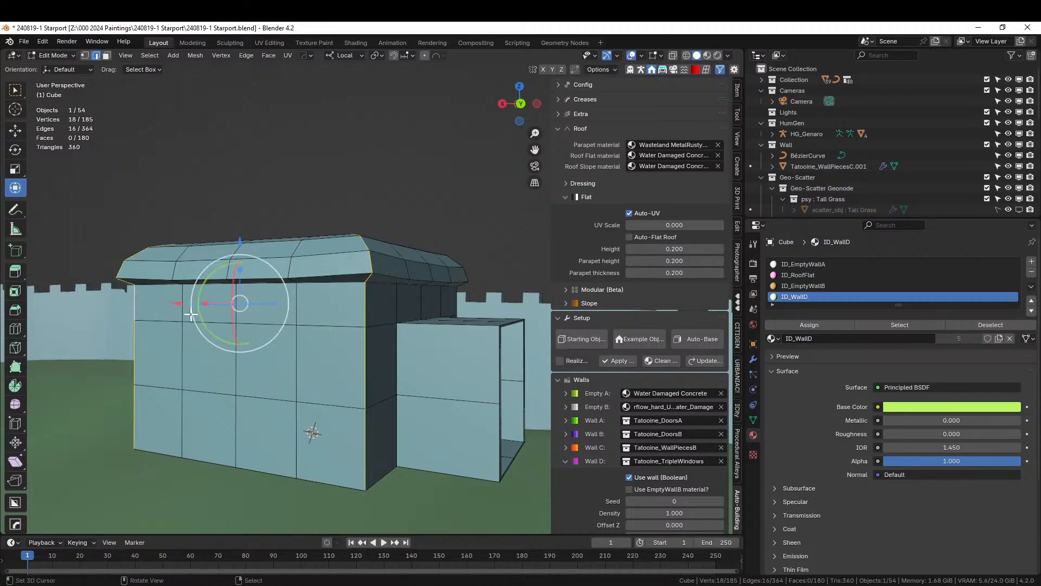
middle_click_drag(135, 297, 570, 391)
left_click(334, 351, "alt+shift")
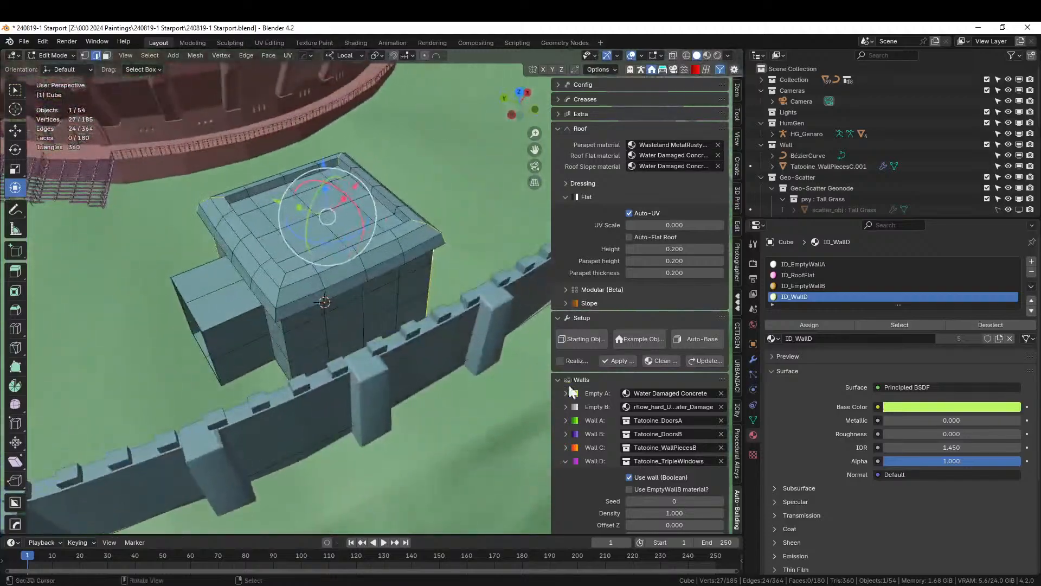
left_click(288, 345, "alt+shift")
key("ctrl+b")
scroll(418, 364, "up", 2)
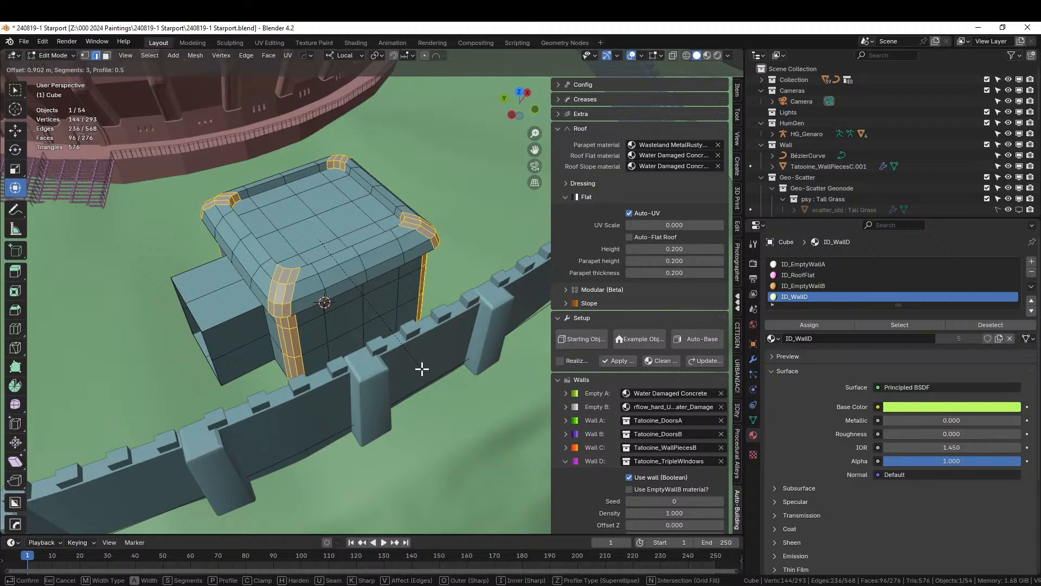
left_click(414, 364)
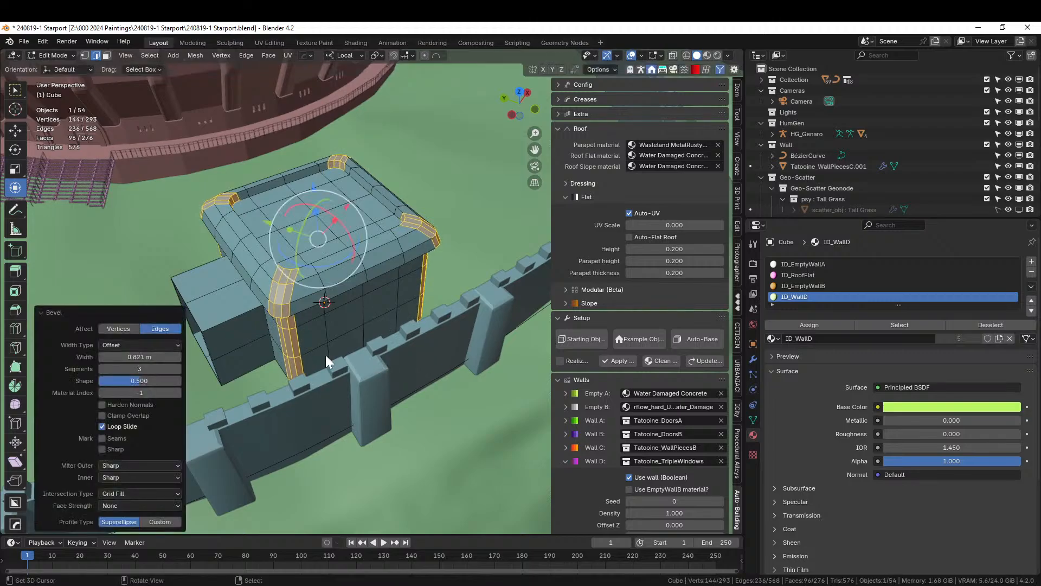
Assign the ID_EmptyWallB material to the beveled corner faces and leave mesh editing.
key("Tab")
middle_click_drag(324, 353, 365, 357)
scroll(352, 374, "up", 3)
key("Tab")
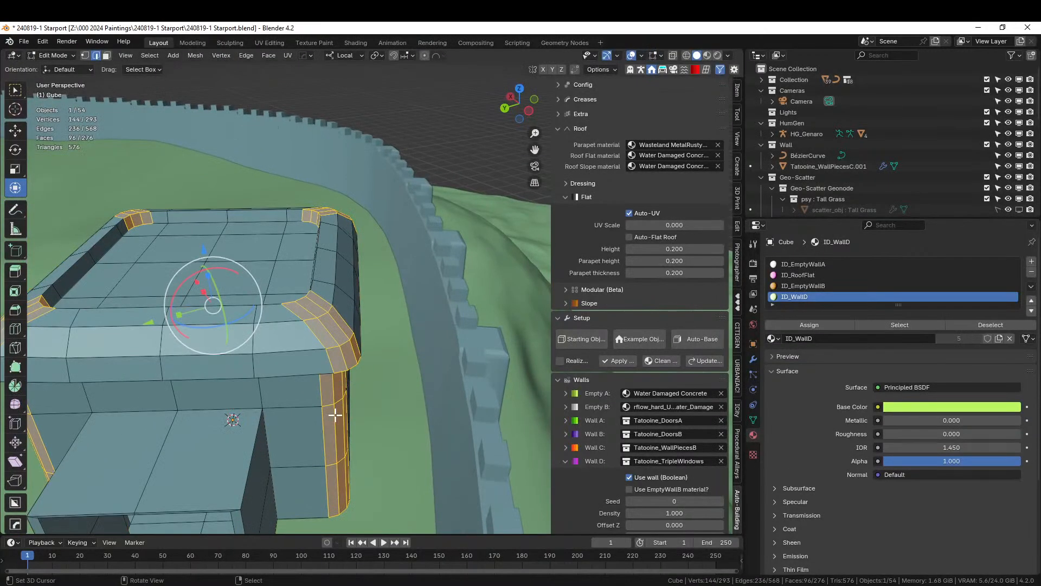
left_click(825, 285)
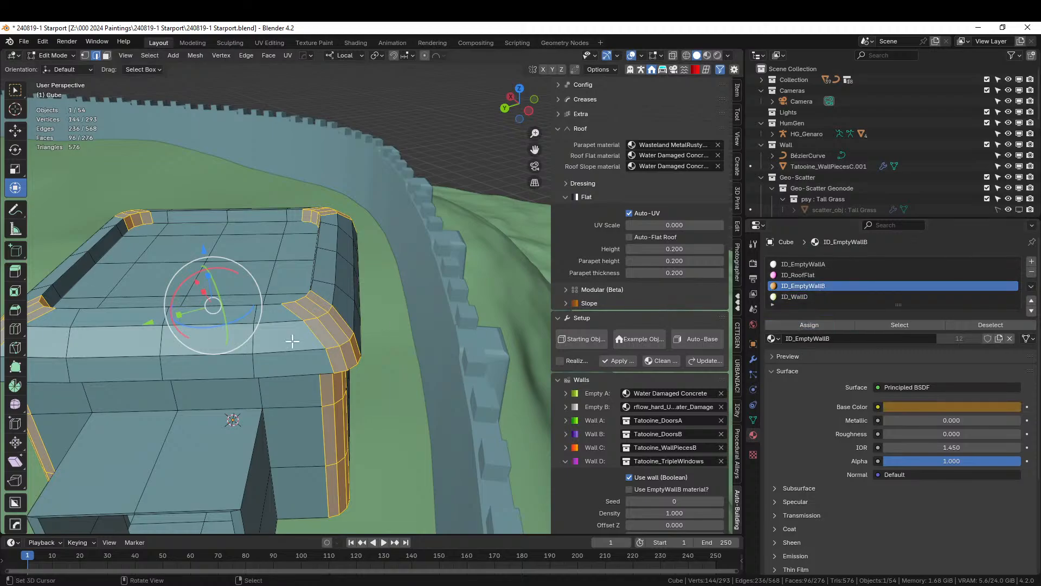
key("Tab")
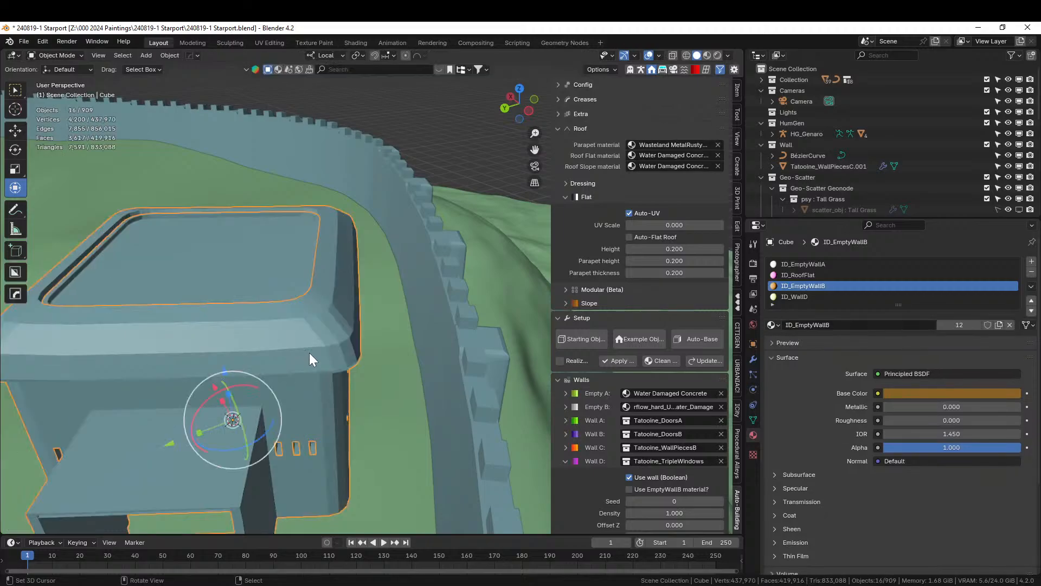
Lower the building along its local Z axis by about 1.08 m into the terrain.
middle_click_drag(309, 352, 359, 329)
scroll(325, 333, "down", 3)
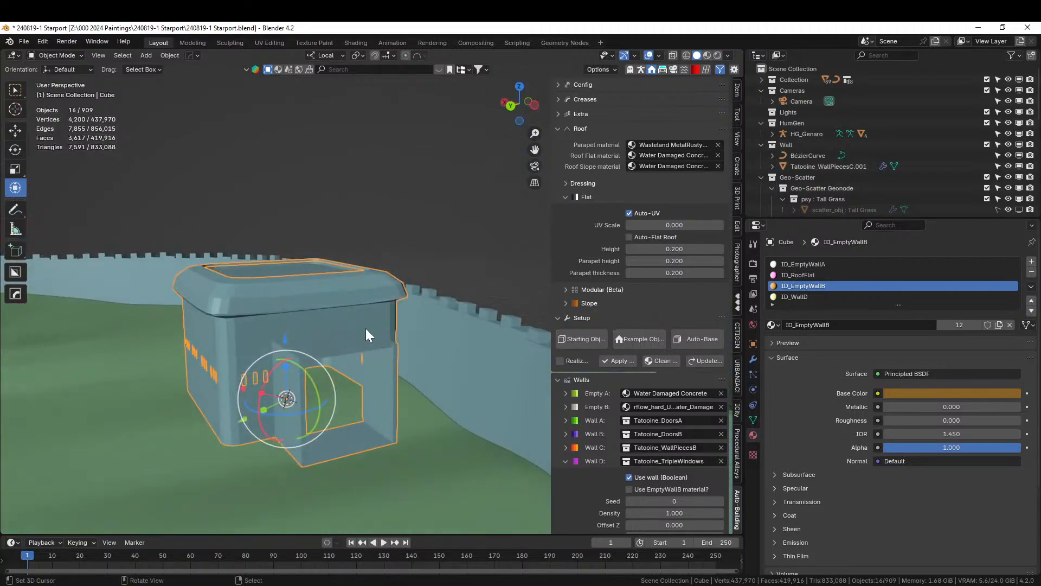
key("g")
key("z")
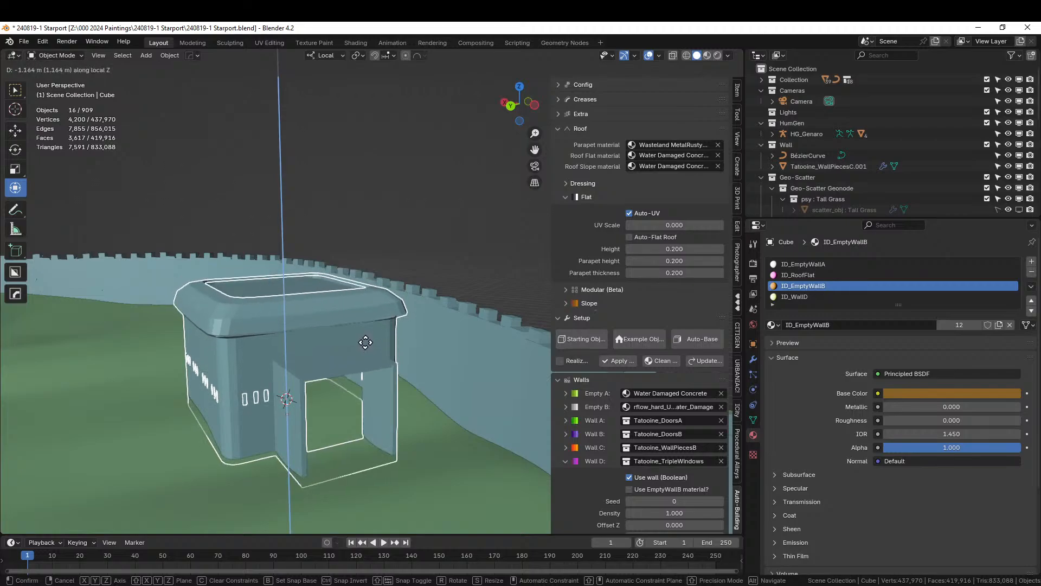
left_click(328, 344)
Bevel the two upper side edges of the entrance porch by about 0.34 m with 3 segments.
mouse_move(328, 344)
middle_mouse_down()
mouse_move(355, 398)
mouse_move(266, 356)
mouse_move(342, 398)
mouse_move(331, 360)
middle_mouse_up()
scroll(327, 361, "up", 5)
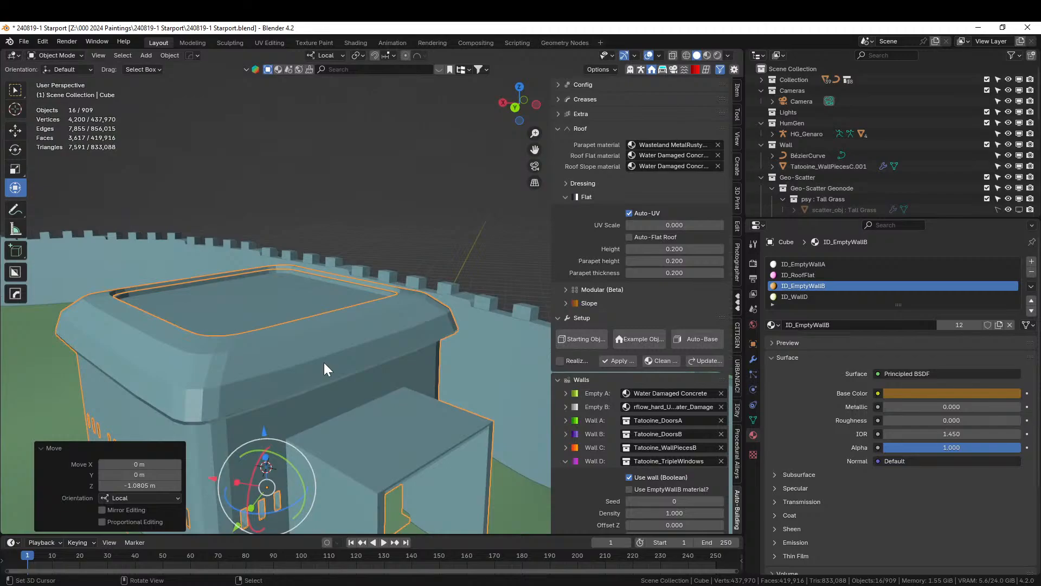
middle_click_drag(385, 395, 360, 374)
key("Tab")
left_click(356, 332)
left_click(331, 384, "shift")
key("ctrl+b")
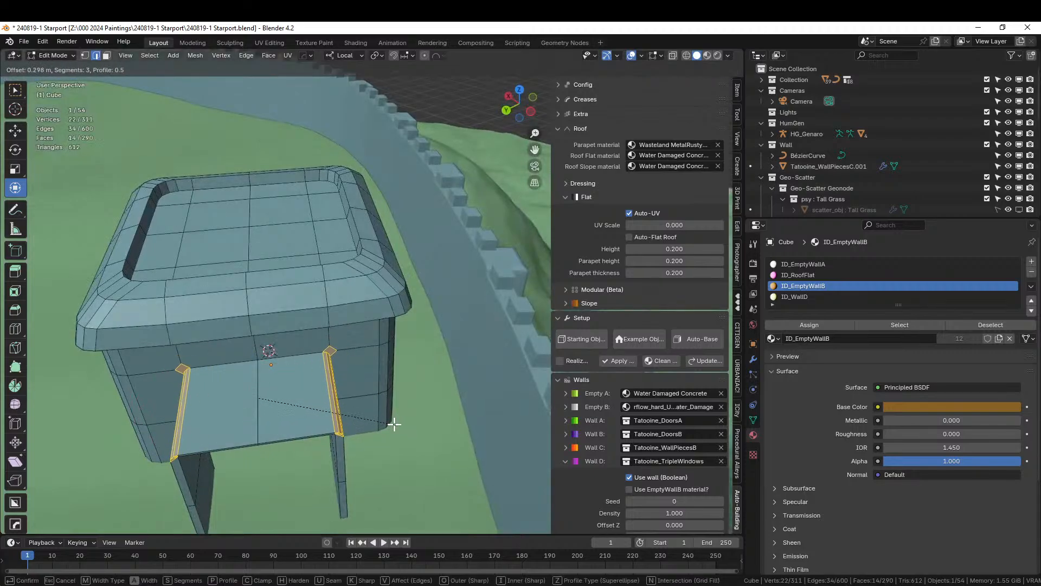
left_click(395, 424)
Assign the ID_RoofFlat material to the two flat top faces of the entrance porch.
middle_click_drag(360, 421, 380, 403)
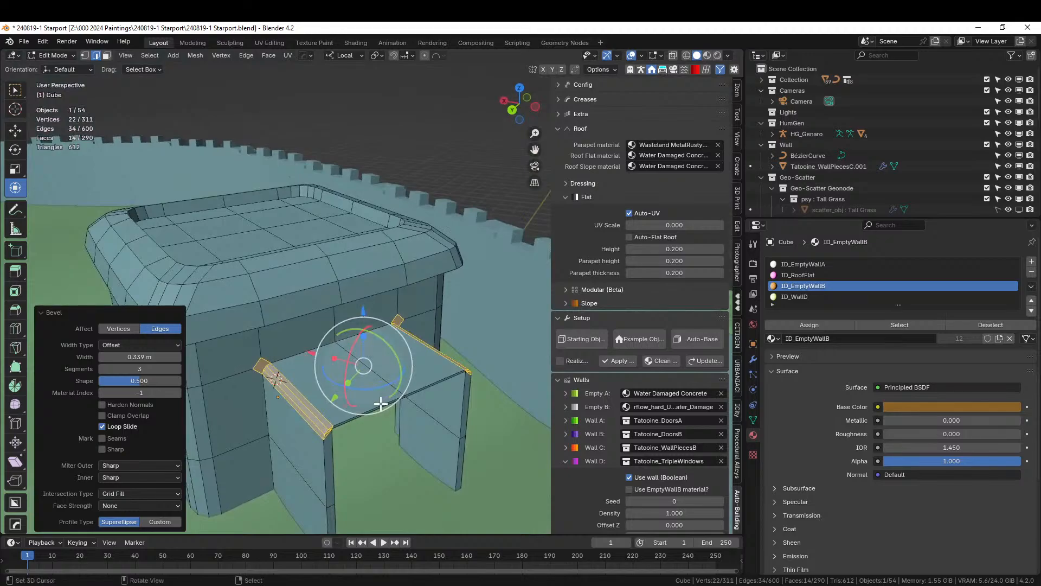
key("3")
left_click(352, 399)
left_click(406, 373, "shift")
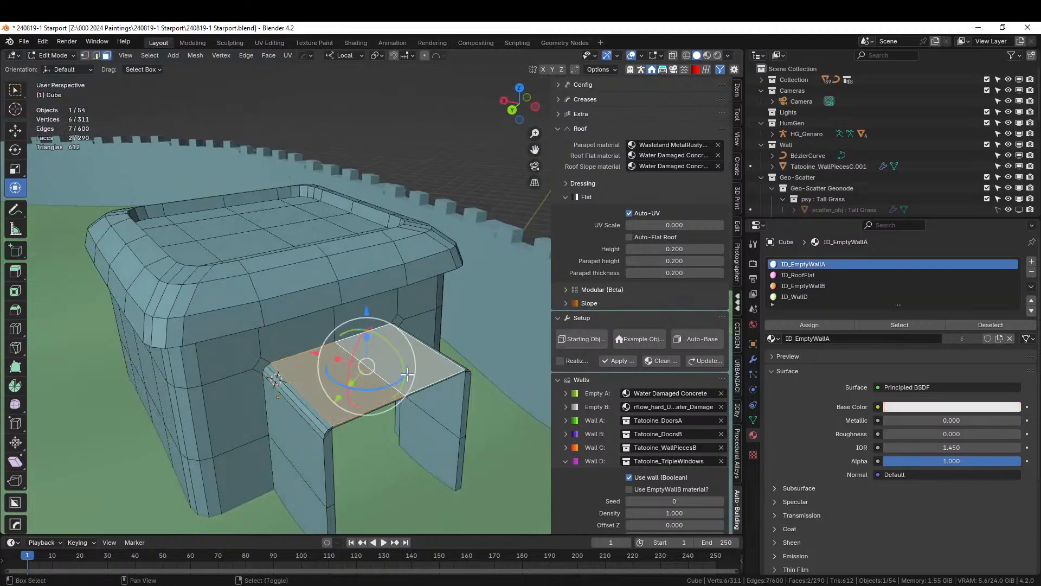
left_click(803, 275)
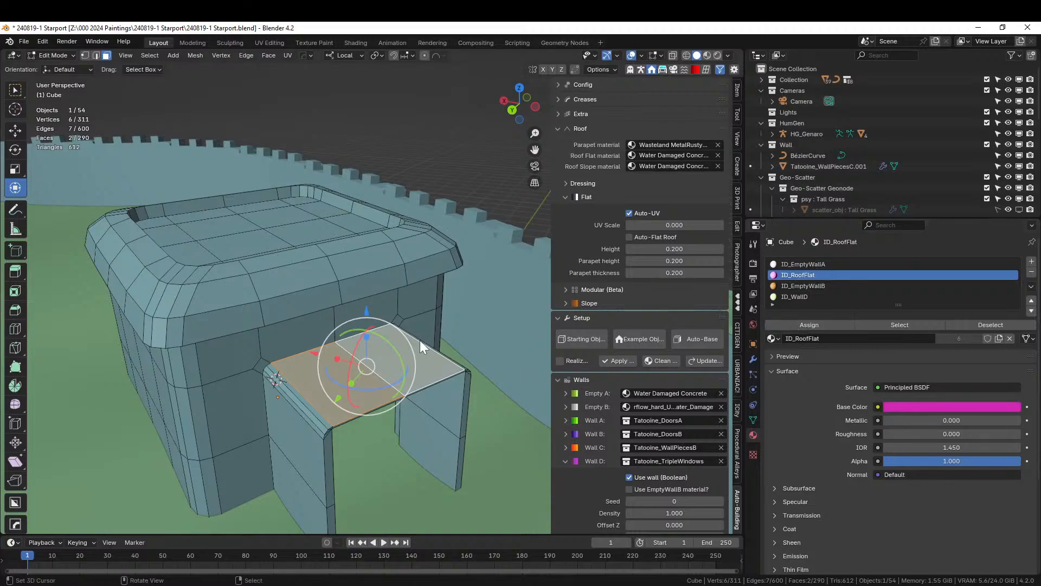
key("Tab")
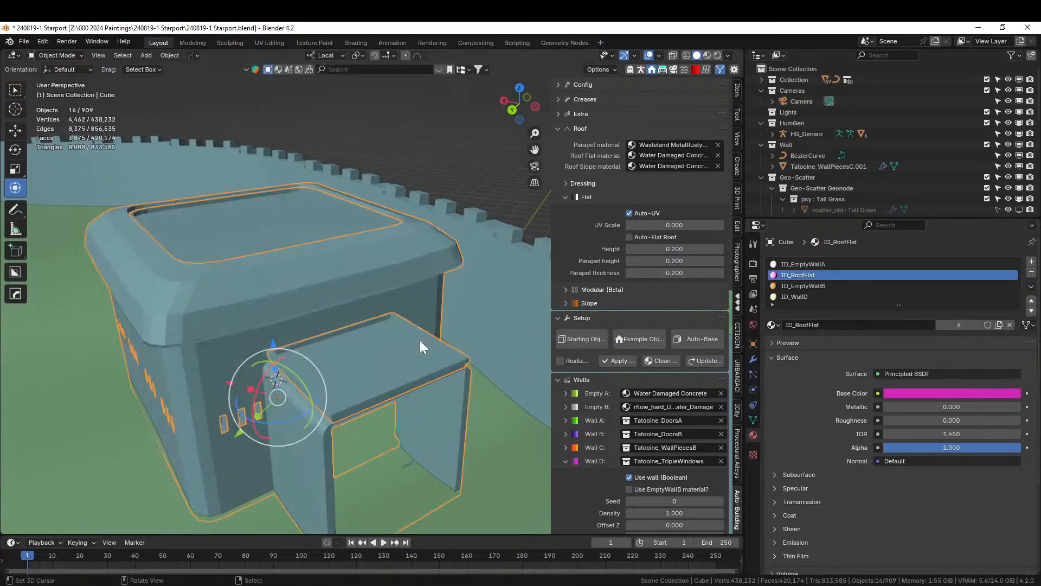
Bevel the outer top edge loop of the main roof parapet about 0.08 m with 1 segment and assign ID_RoofFlat to the resulting strip.
middle_click_drag(416, 339, 334, 360)
scroll(328, 361, "up", 4)
key("Tab")
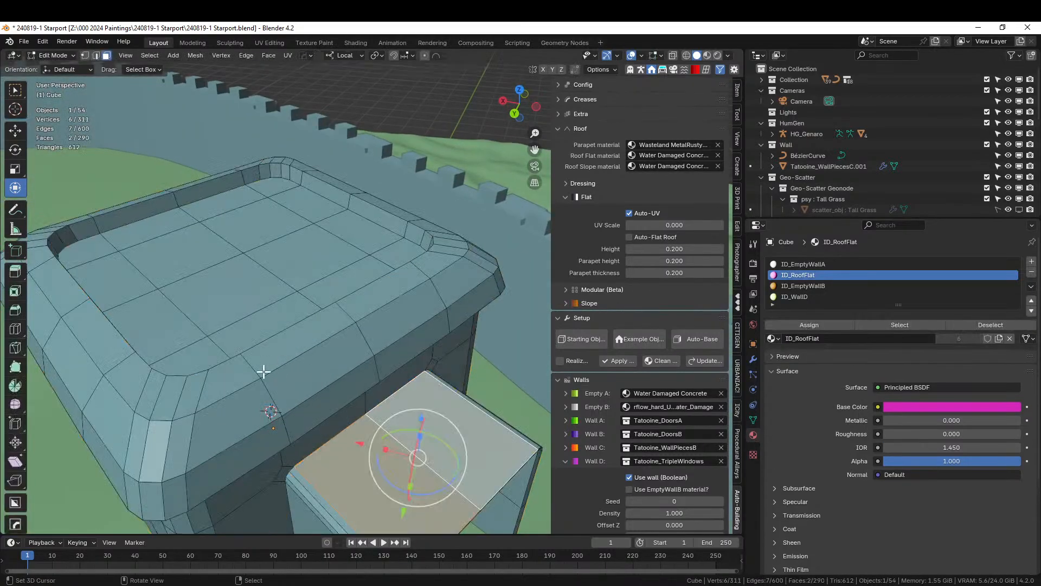
key("2")
right_click(141, 416)
right_click(141, 416, "alt")
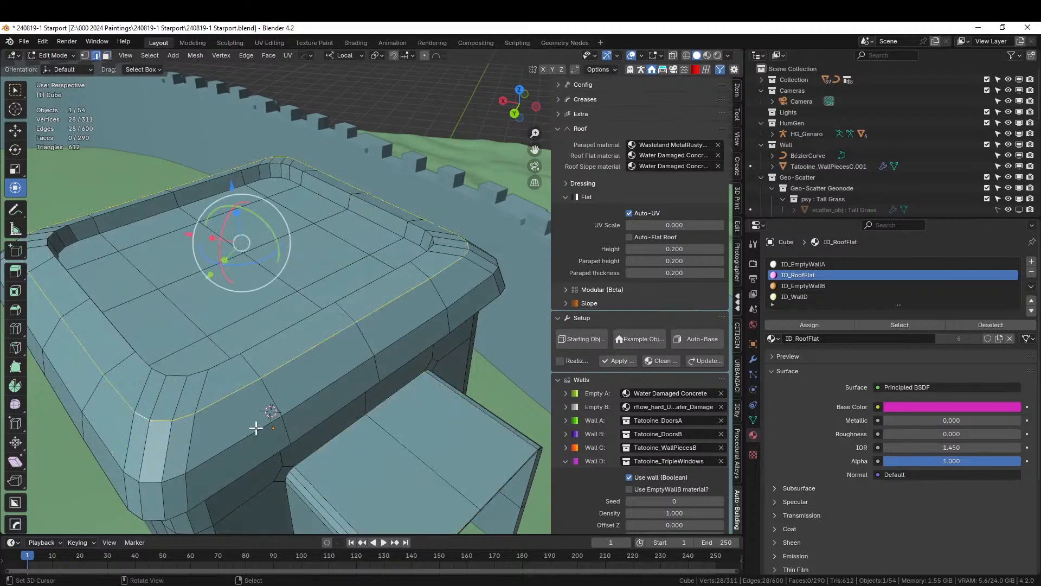
key("ctrl+b")
scroll(267, 434, "down", 2)
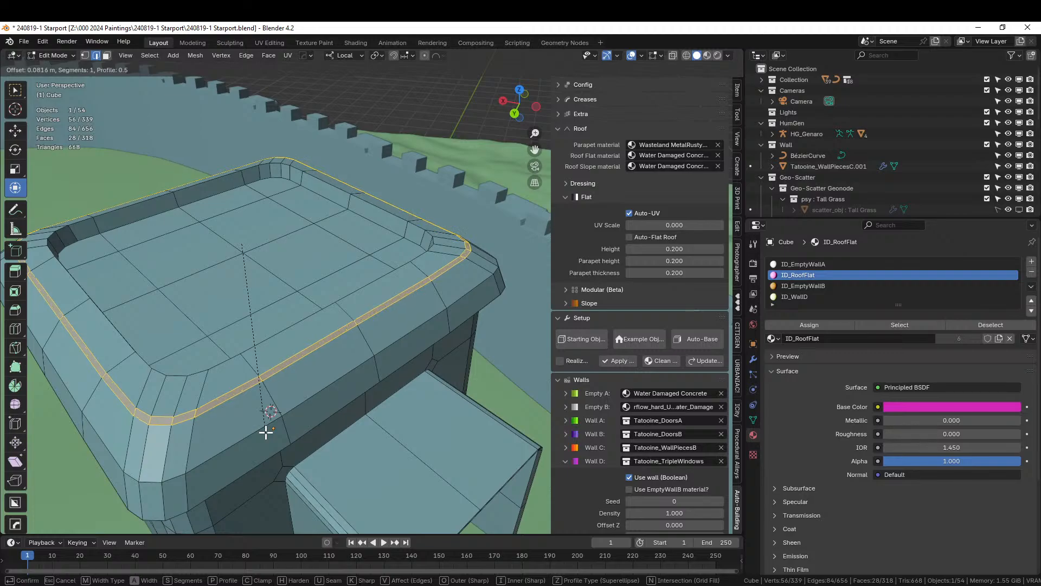
left_click(266, 432)
left_click(803, 324)
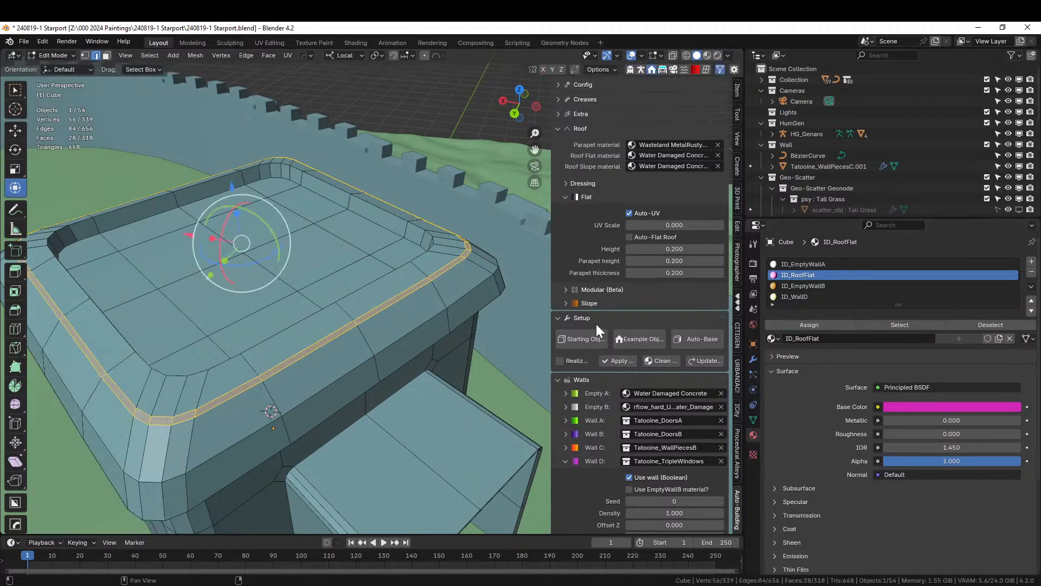
key("Tab")
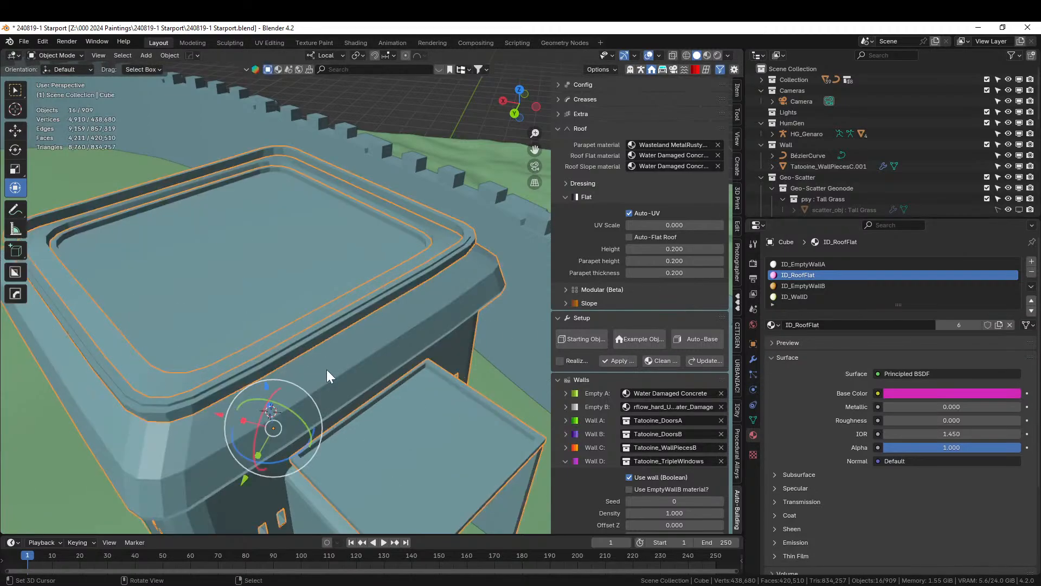
Switch the viewport to rendered shading and examine the building's roof trim, windows and porch.
middle_click_drag(326, 369, 296, 339)
scroll(303, 303, "down", 5)
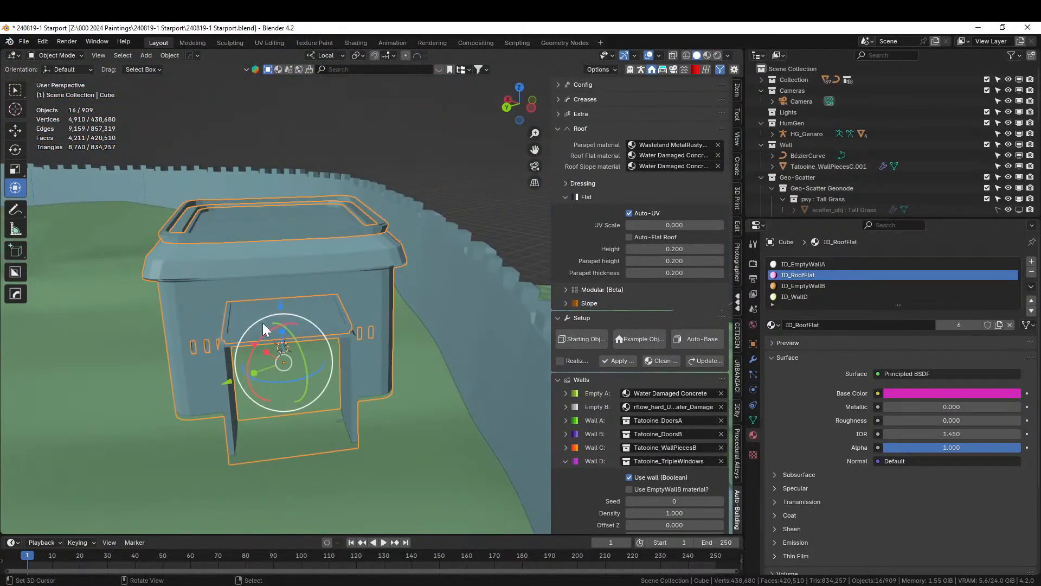
key("z")
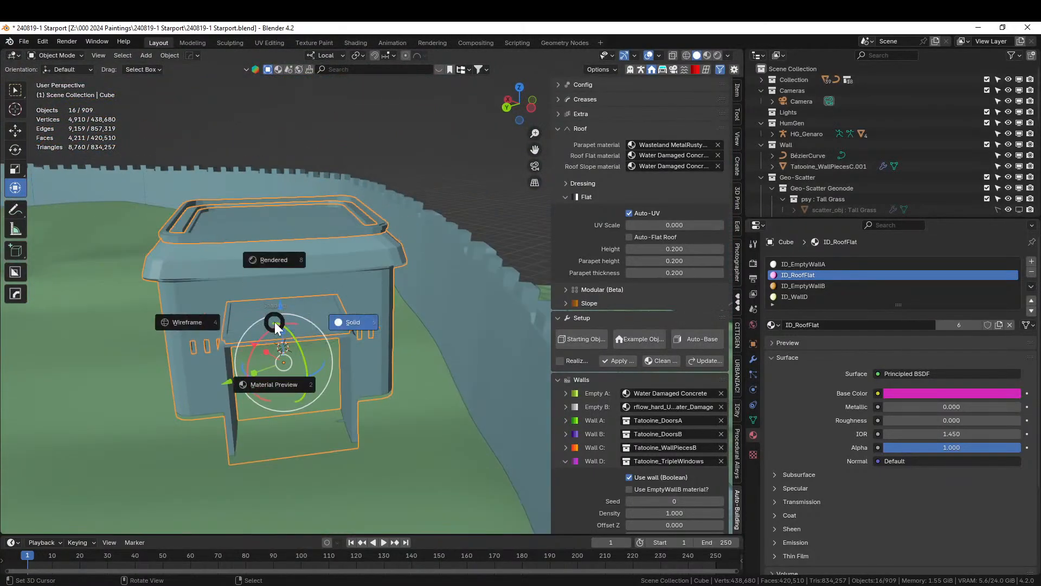
key("8")
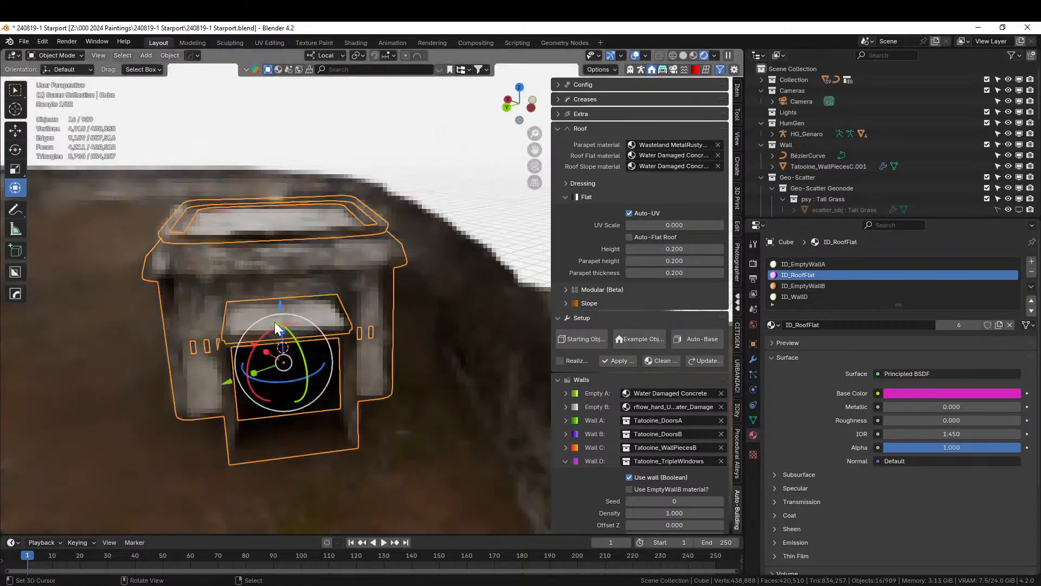
middle_click_drag(274, 321, 308, 294)
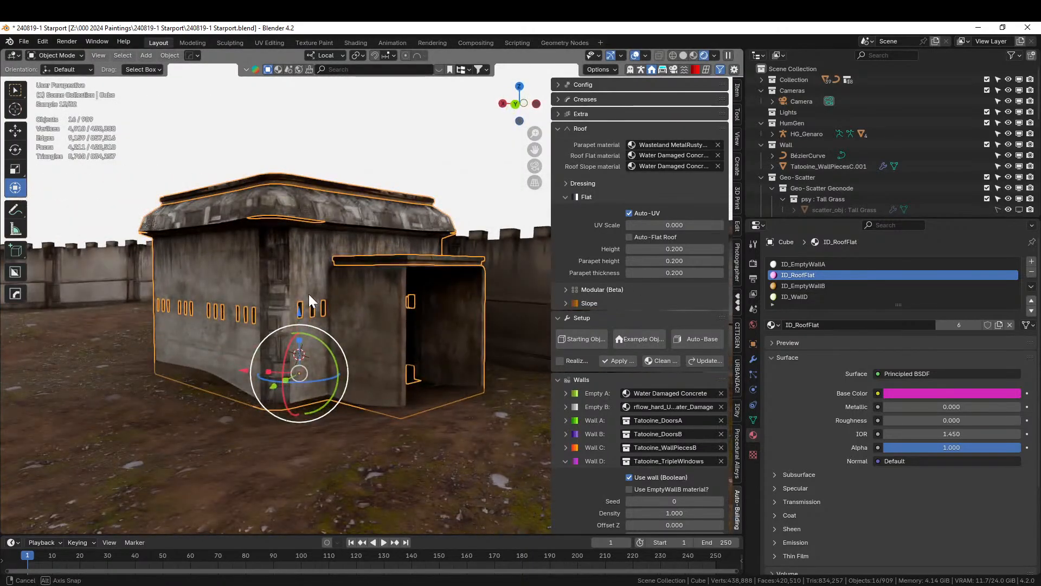
Enable the Realize option in the Auto-Building setup and apply the procedural modifiers to the house.
scroll(319, 299, "up", 5)
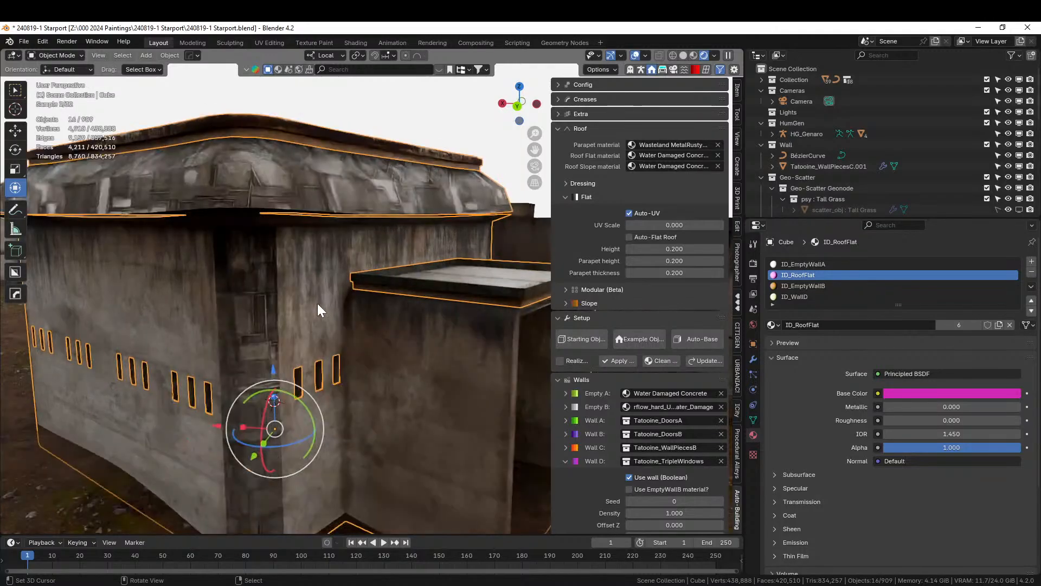
middle_click_drag(314, 304, 265, 301)
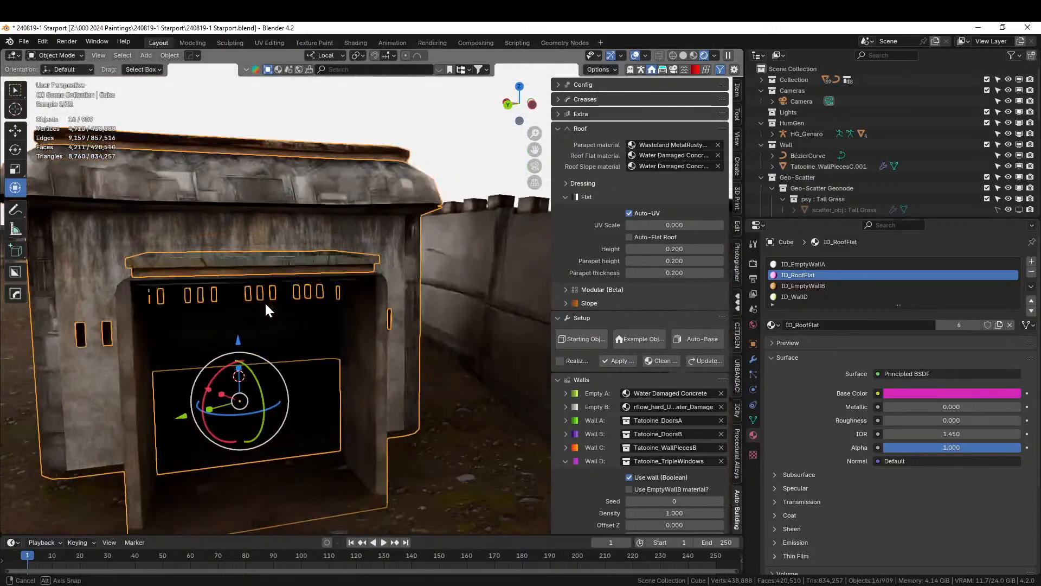
left_click(563, 362)
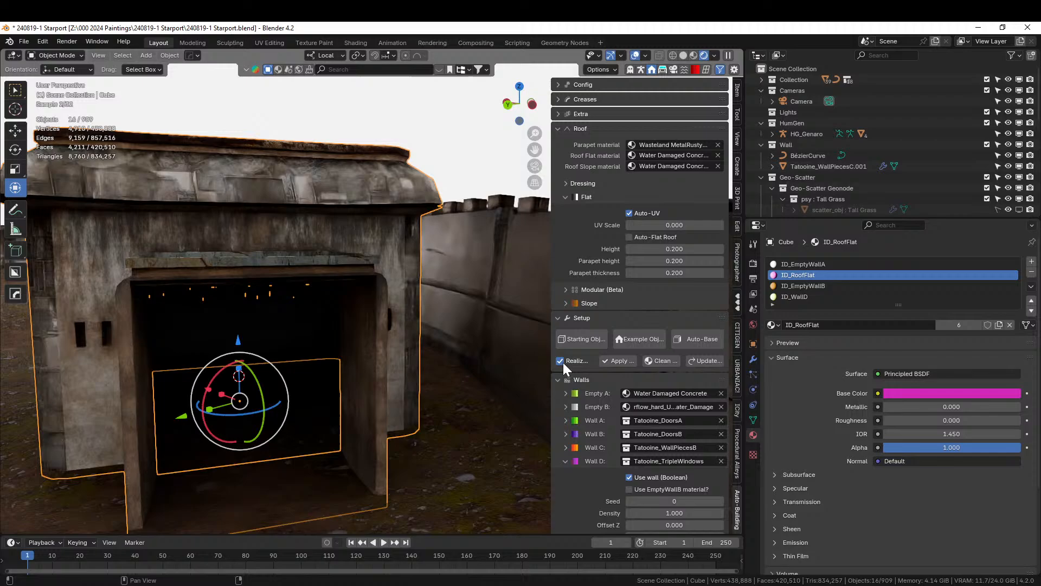
left_click(618, 360)
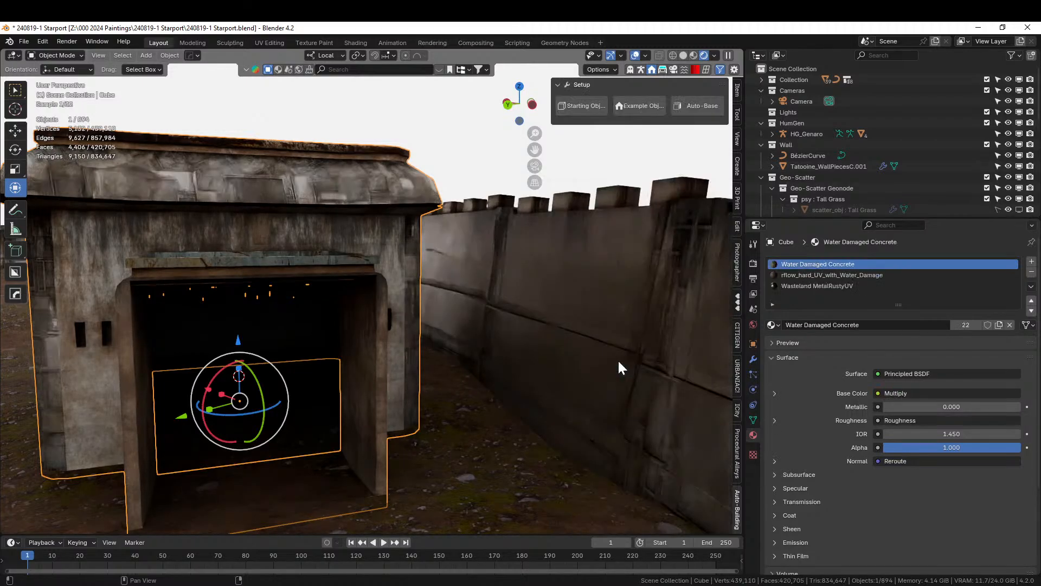
In solid shading, bridge the two edge loops along the lower rim of the roof overhang and save the file.
key("z")
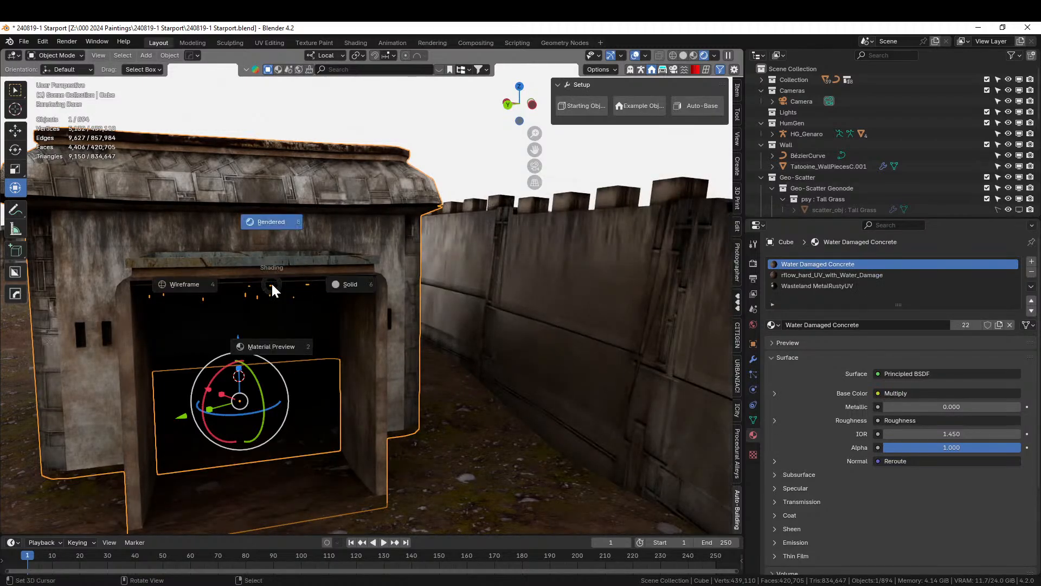
key("6")
middle_click_drag(266, 263, 306, 265)
scroll(336, 293, "up", 2)
key("Tab")
scroll(264, 255, "up", 2)
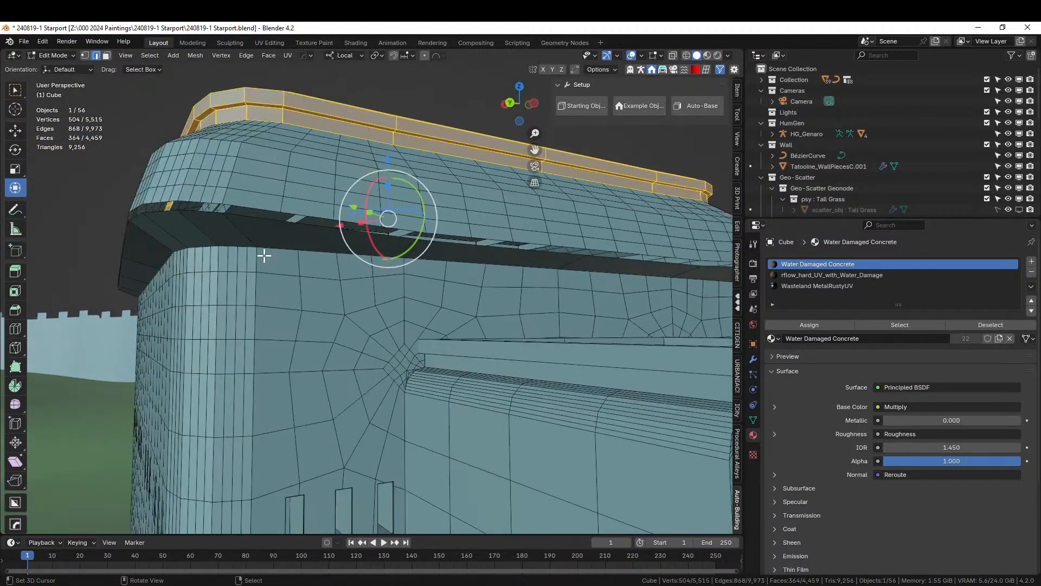
left_click(264, 208)
left_click(262, 204, "alt")
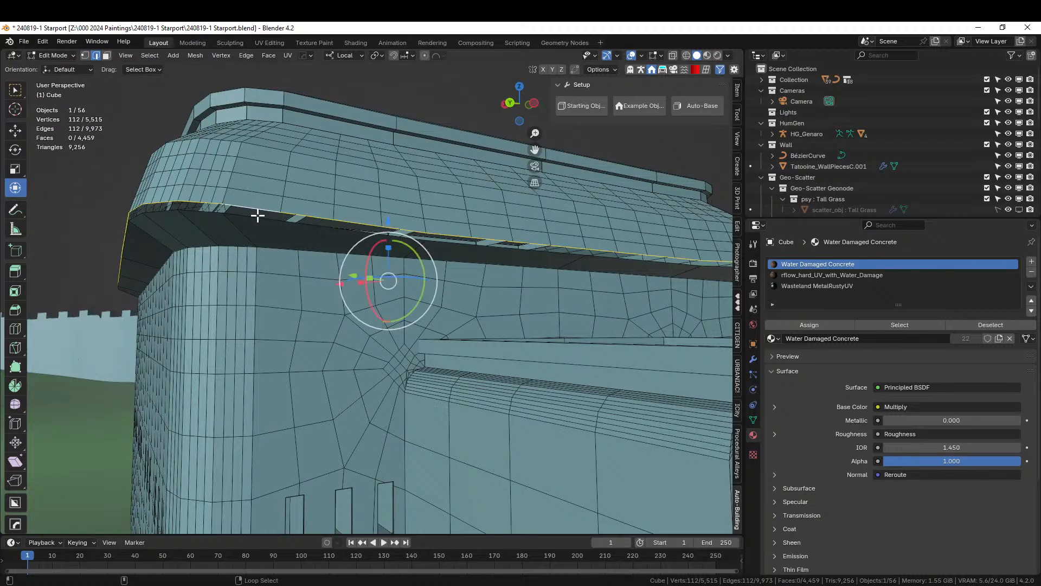
left_click(257, 217, "alt+shift")
key("ctrl+e")
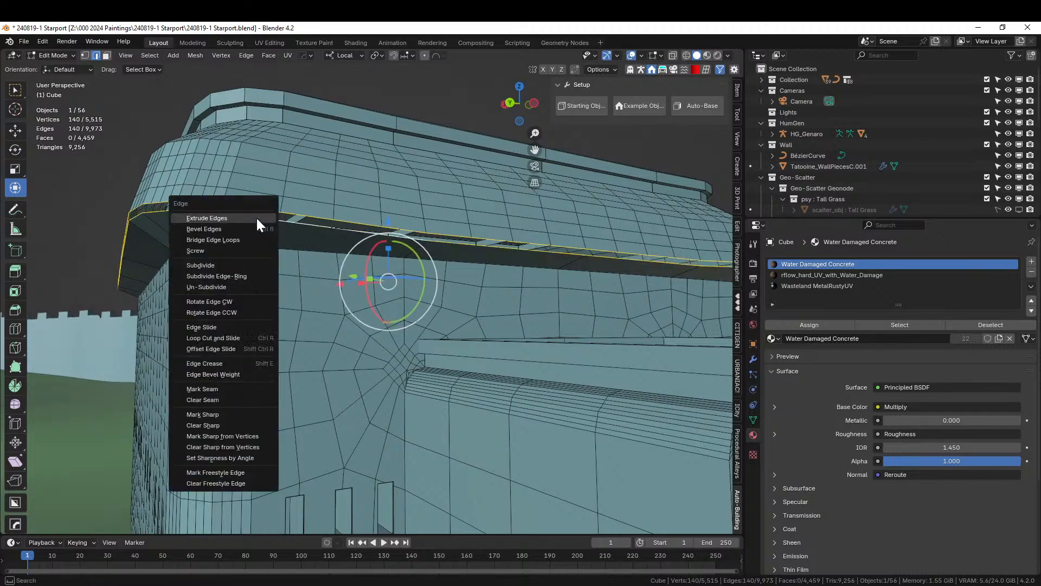
left_click(232, 239)
key("Tab")
middle_click_drag(233, 239, 690, 254)
scroll(700, 266, "down", 5)
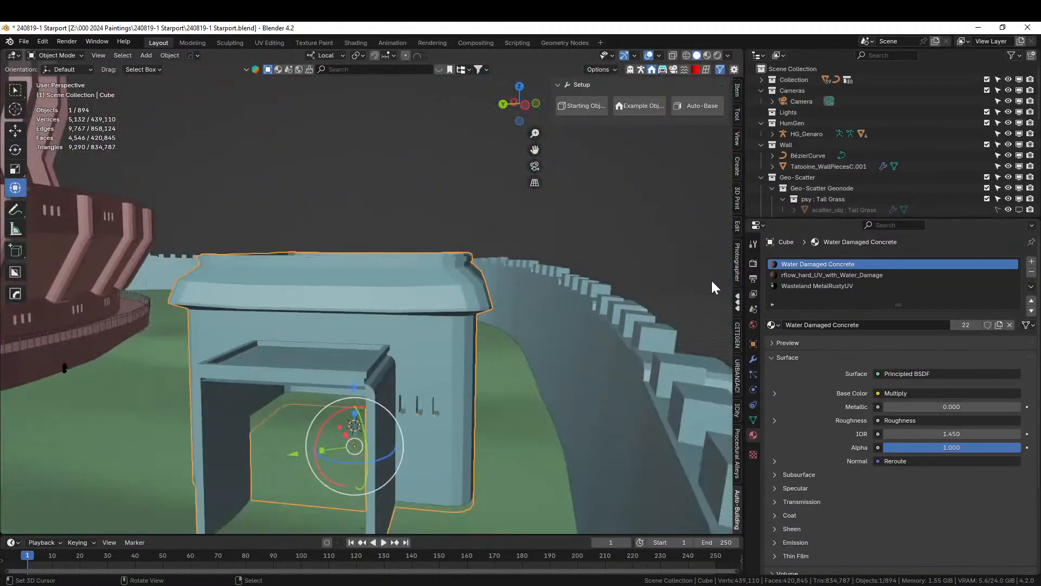
middle_click_drag(459, 293, 405, 426)
key("ctrl+s")
Create a linked duplicate of the house about 40 m along X and -4.5 m along Y, and rotate it about 40° in top view.
scroll(468, 318, "down", 5)
key("KP_7")
scroll(459, 382, "down", 6)
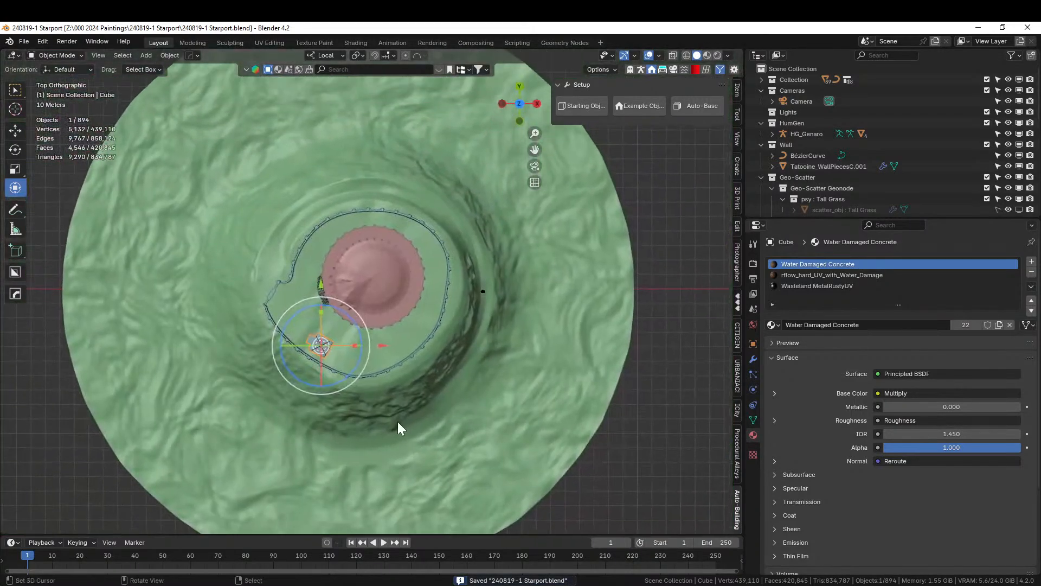
key("alt+d")
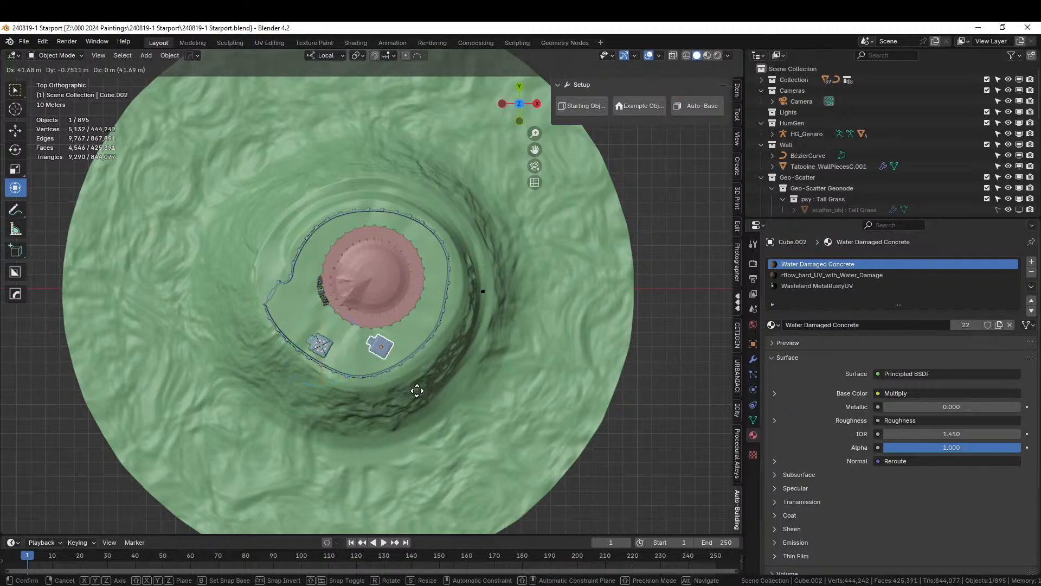
left_click(416, 393)
key("r")
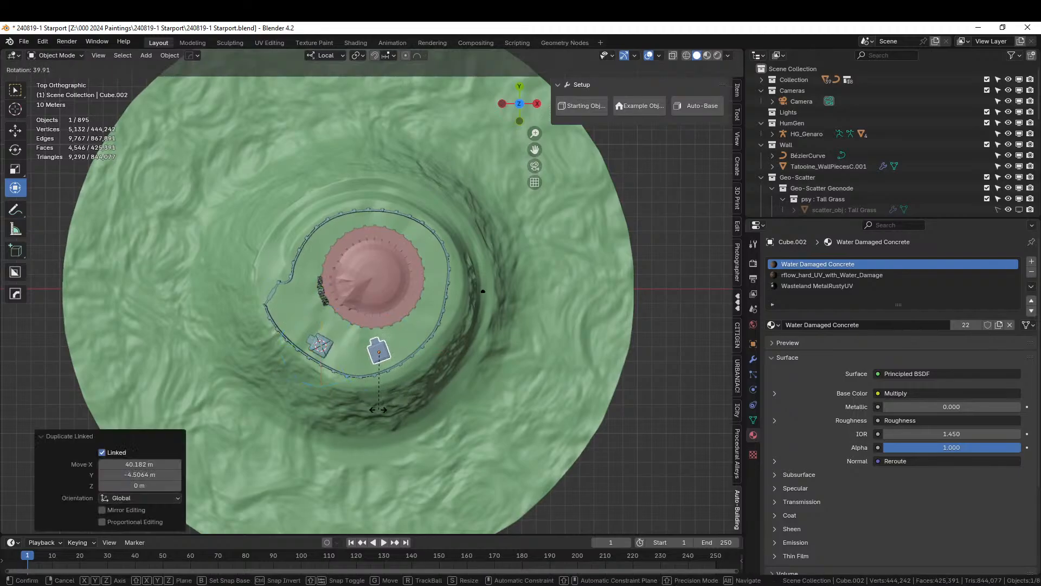
left_click(375, 409)
Fine-tune the duplicate house beside the perimeter wall with small moves and rotations of about -12.5° and 5°.
key("g")
left_click(378, 414)
key("r")
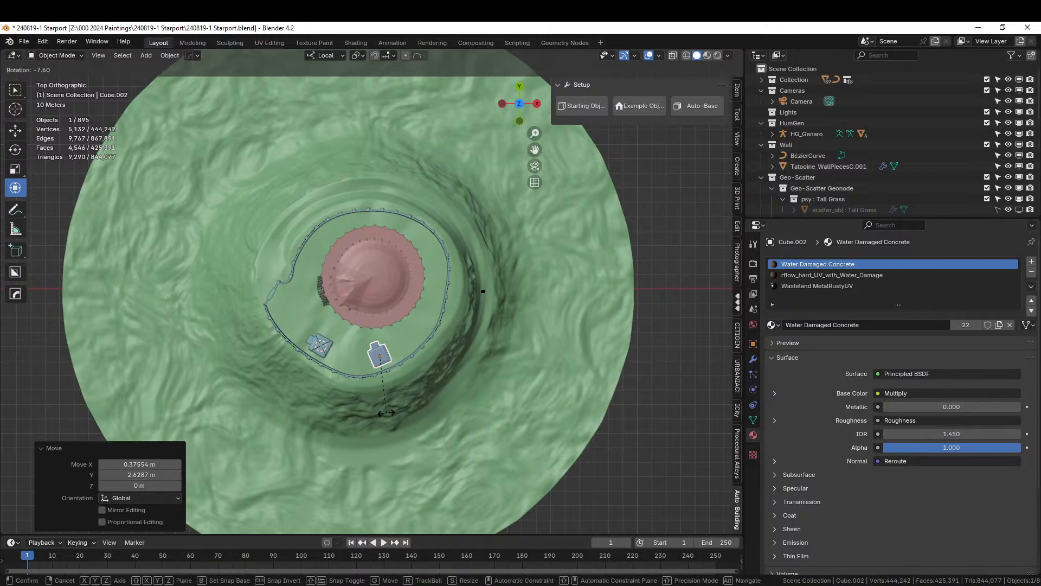
left_click(388, 409)
key("g")
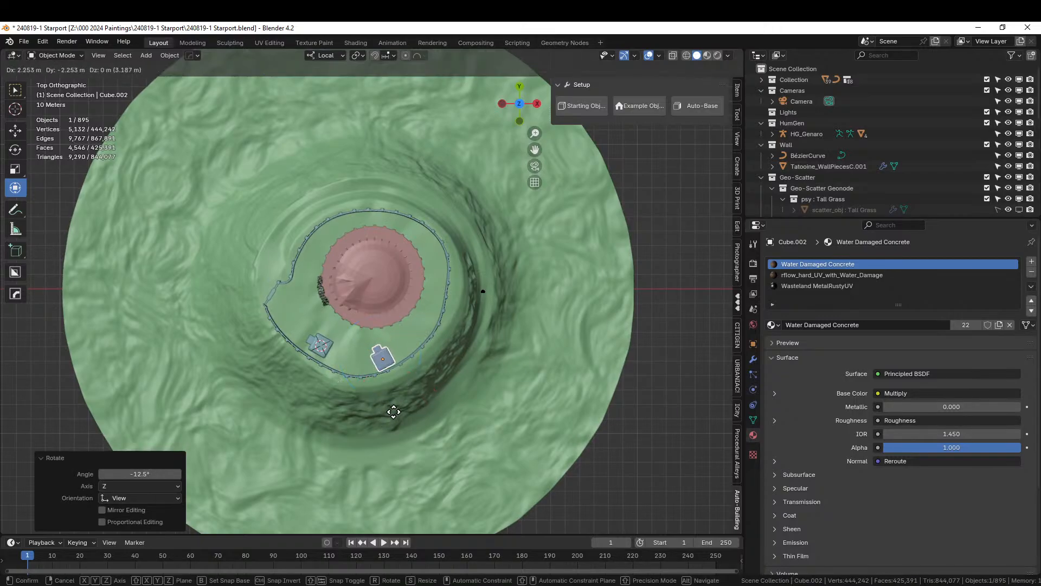
left_click(393, 411)
key("r")
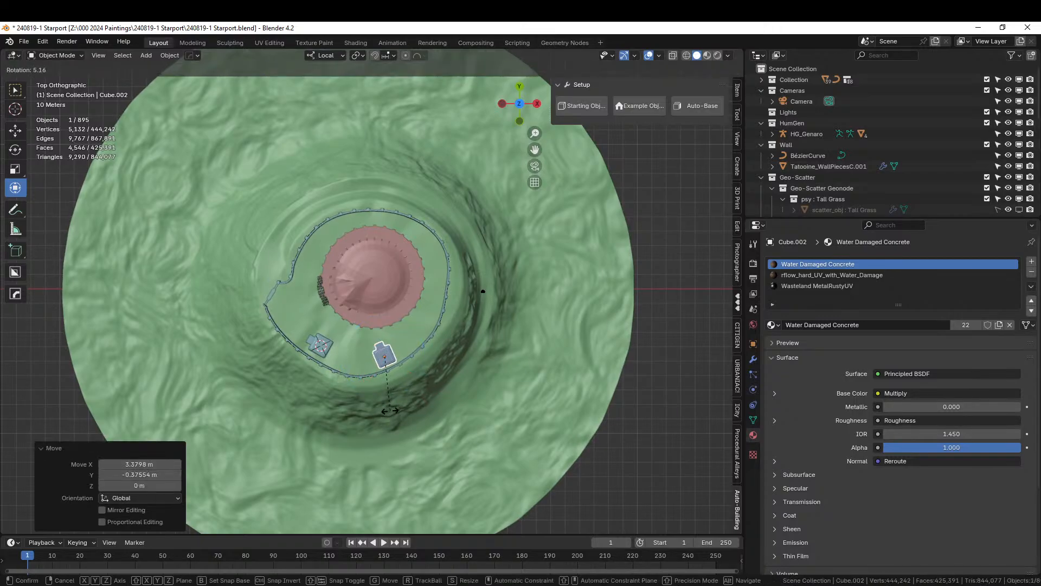
left_click(390, 410)
Place the 3D cursor on the ground inside the perimeter wall near the gate and add a 2 m cube there.
middle_click_drag(391, 409, 285, 349)
scroll(552, 326, "up", 6)
middle_click_drag(206, 337, 344, 307, "shift")
scroll(343, 307, "up", 3)
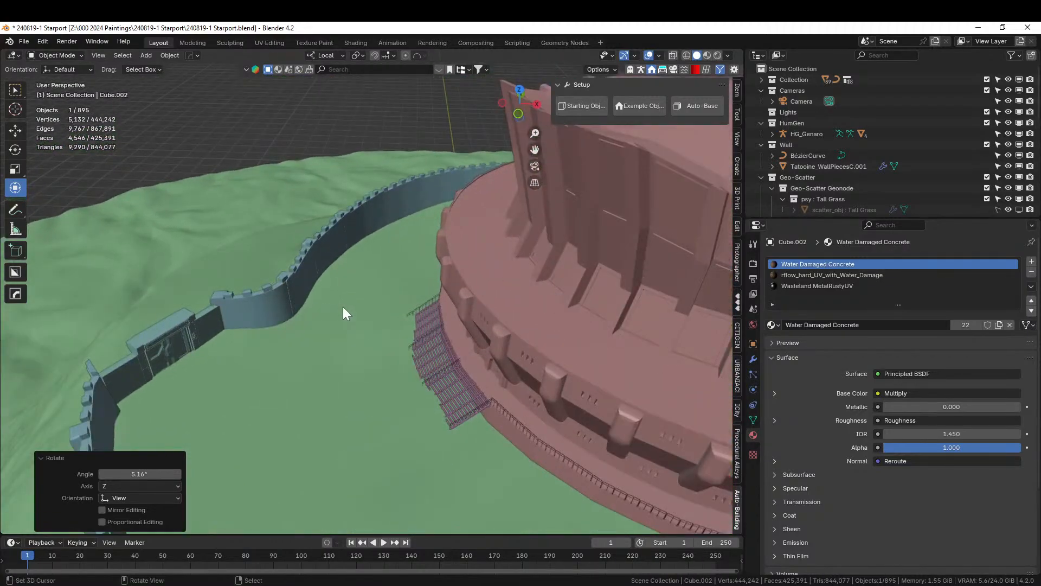
scroll(343, 307, "down", 5)
middle_click_drag(343, 306, 343, 356)
left_click(414, 299)
key("shift+a")
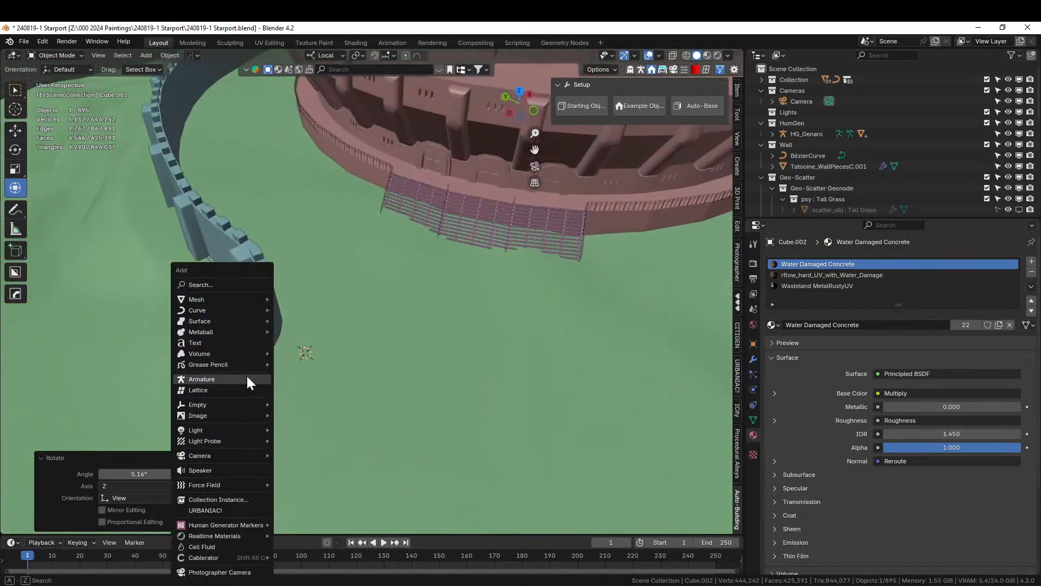
mouse_move(216, 301)
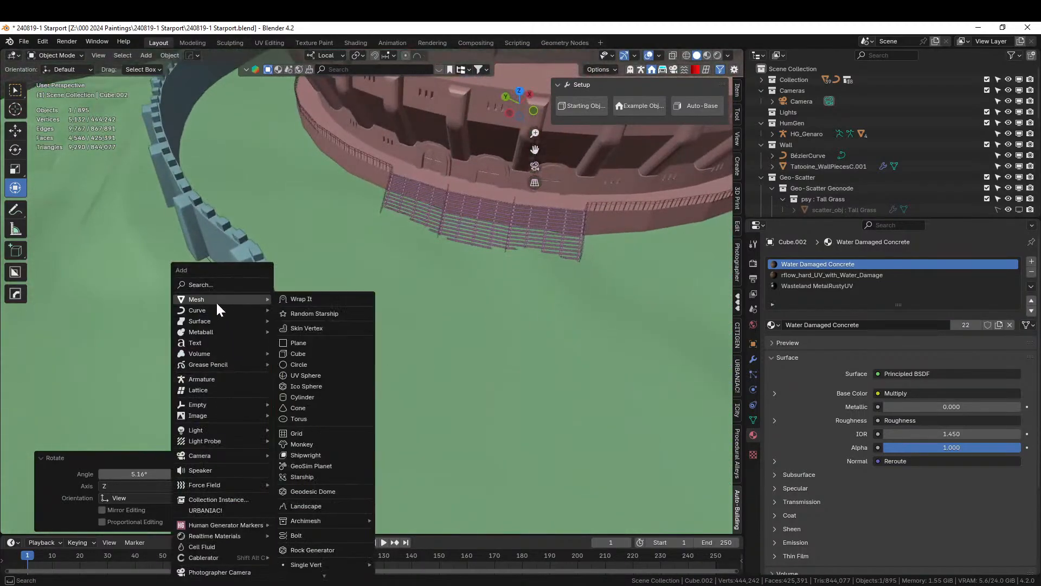
left_click(317, 354)
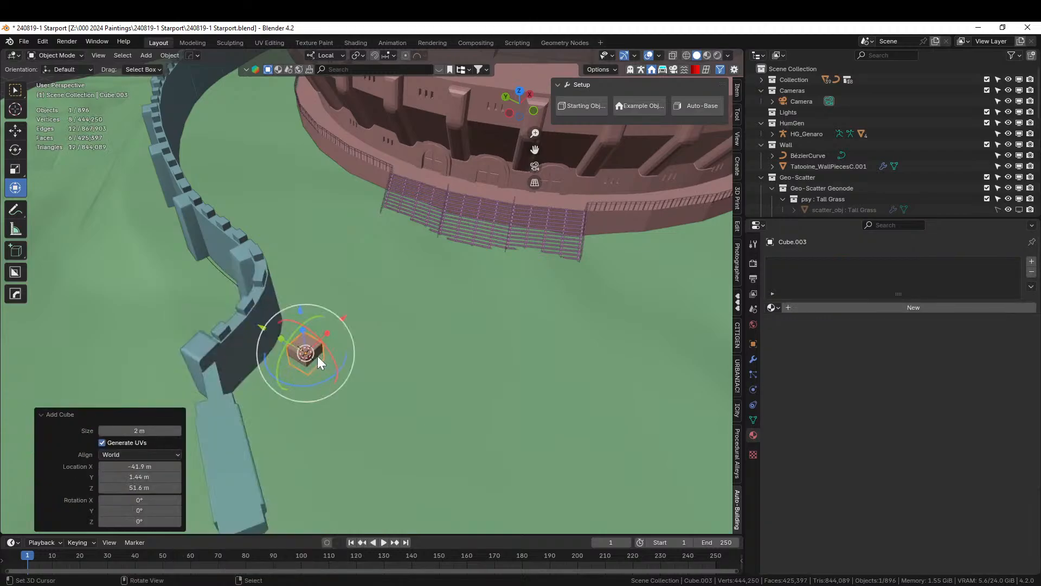
Raise the cube's mesh 1 m along Z in Edit Mode and scale the whole object by 1.5.
key("Tab")
key("Tab")
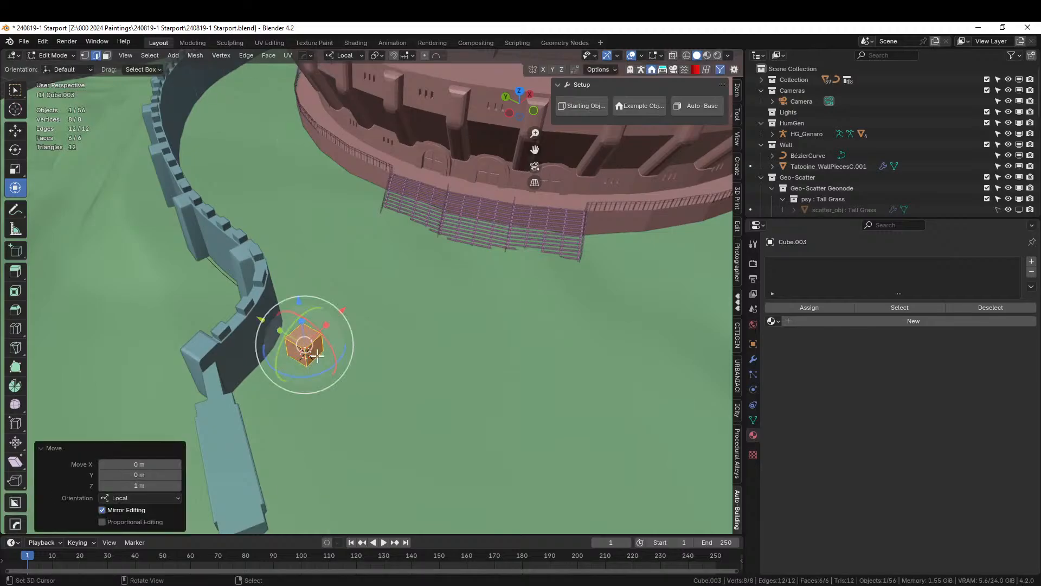
type("s1.")
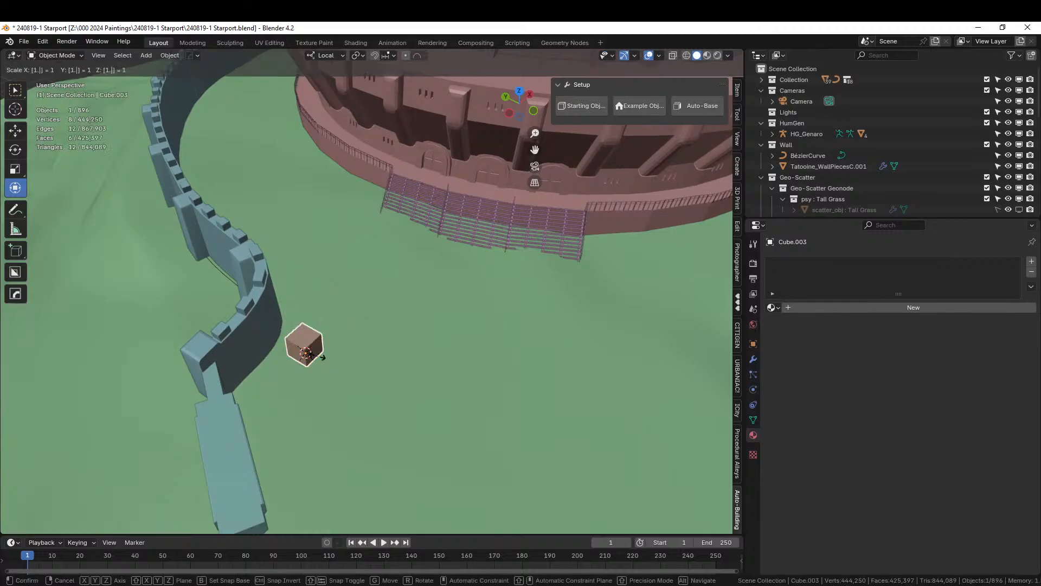
type("5")
key("Return")
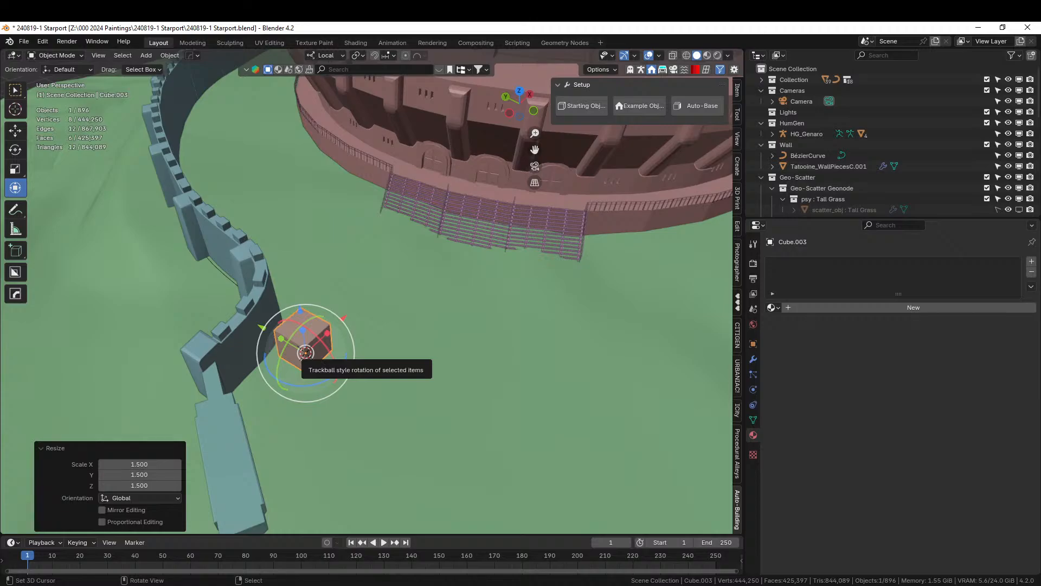
Scale the cube by 2 along X and Y only, leaving its height out of the scaling.
key("s")
key("shift+z")
type("2")
key("Return")
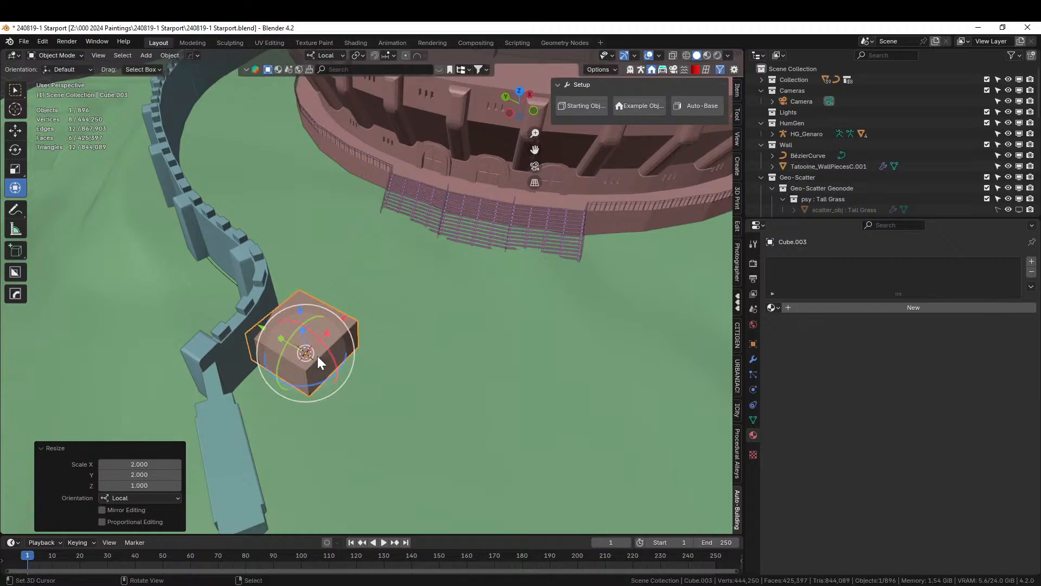
In top view, rotate the cube about -13° and shift it about 2.7 m along X and 1.2 m along Y.
key("KP_7")
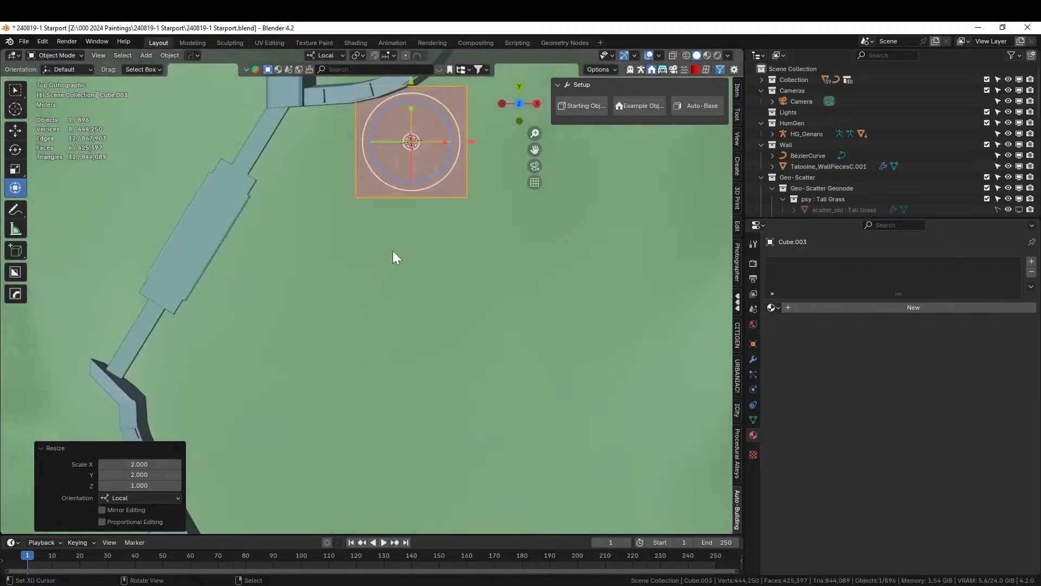
key("g")
left_click(413, 254)
key("r")
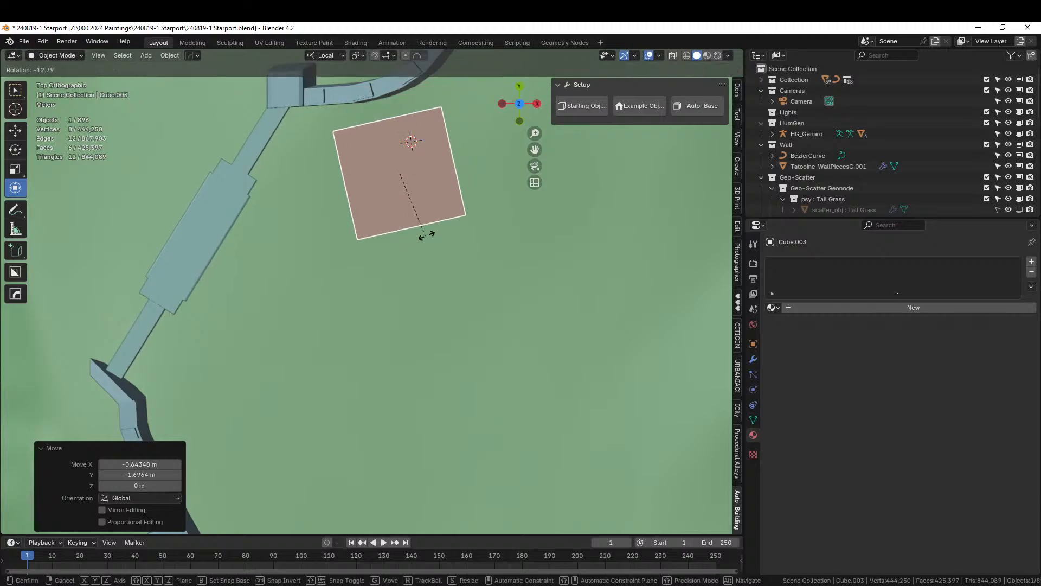
left_click(428, 234)
key("g")
left_click(477, 212)
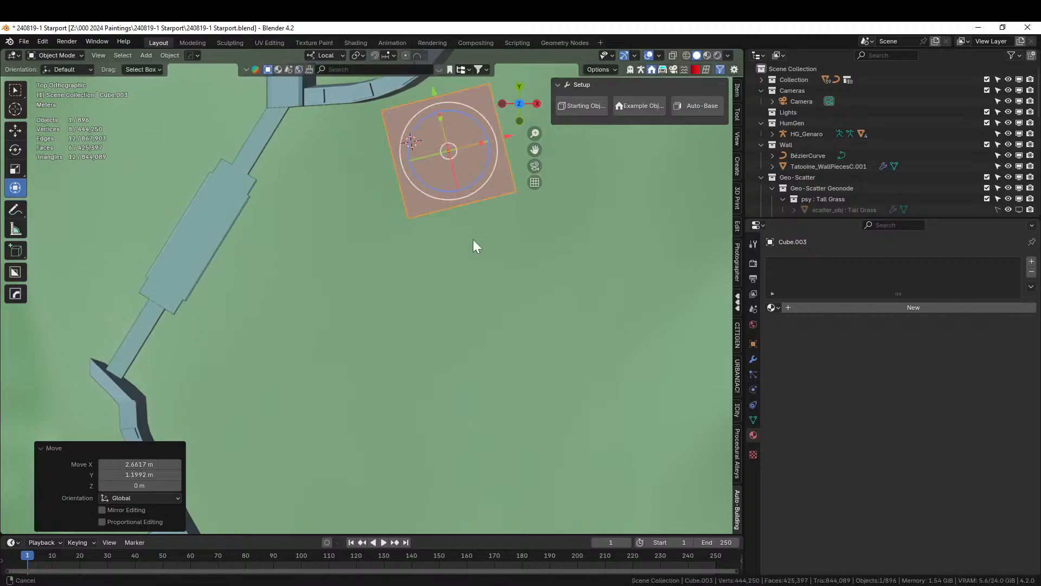
Move the cube about 3.9 m along X and 4.7 m along Y beside the curved wall, rotating it about -50°.
middle_click_drag(502, 233, 382, 417, "shift")
key("g")
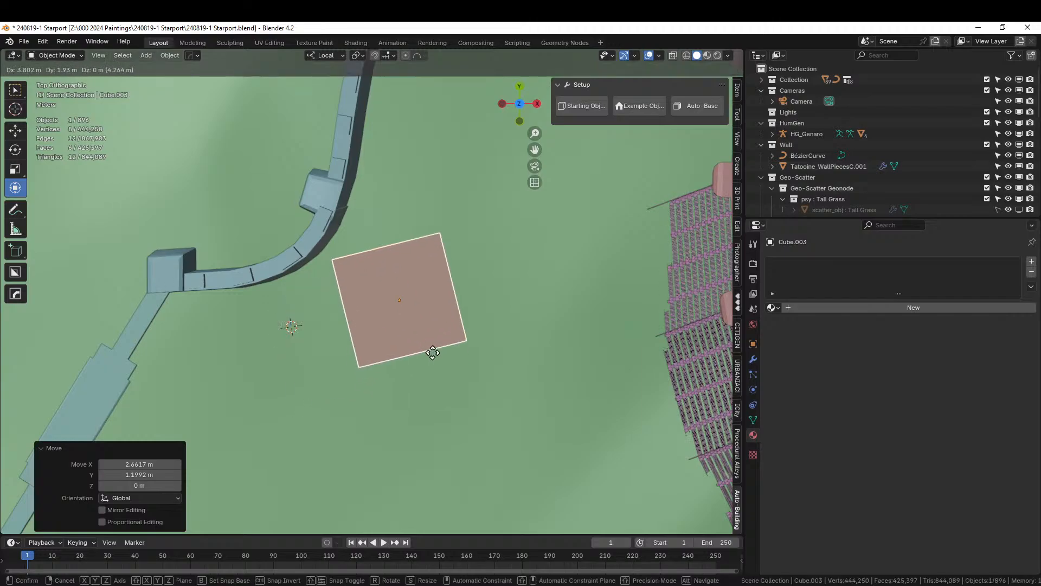
left_click(430, 339)
key("r")
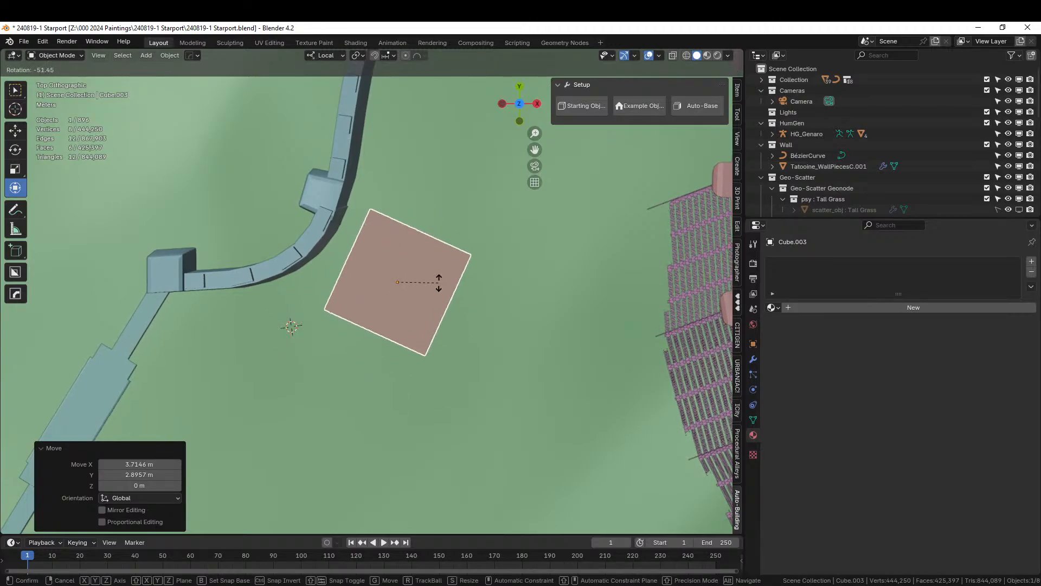
left_click(436, 283)
key("g")
left_click(434, 263)
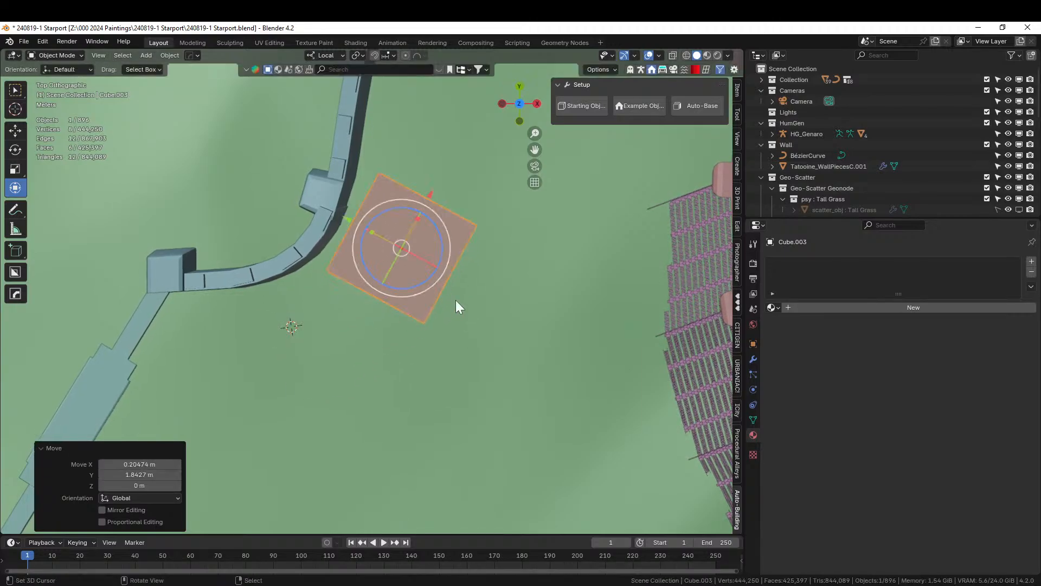
Extrude the cube's top face upward three times by 3 m each to form a tower with stacked floors.
middle_click_drag(457, 302, 464, 194)
middle_click_drag(343, 409, 363, 359, "shift")
key("Tab")
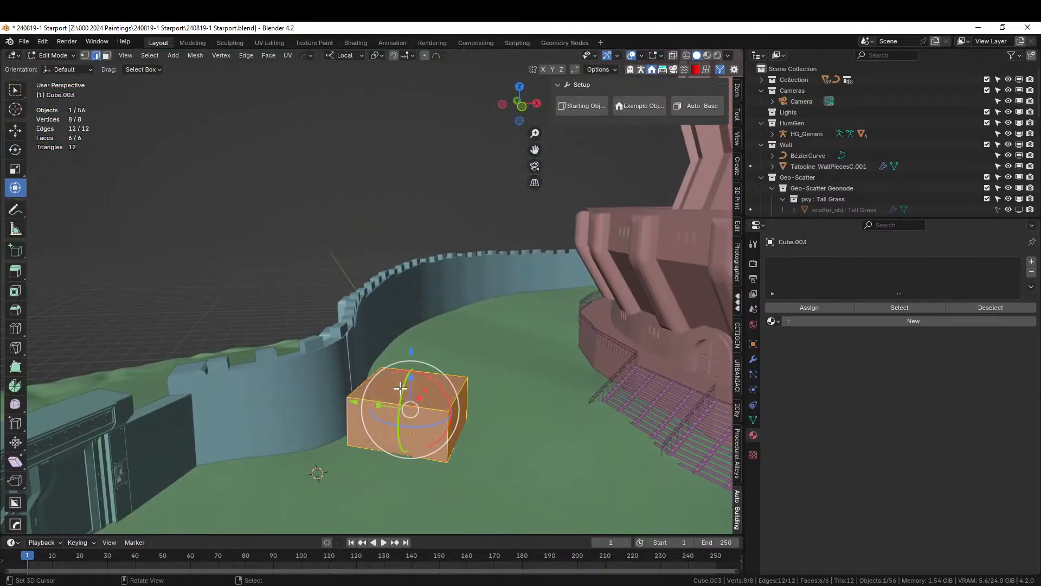
right_click(400, 388)
key("3")
right_click(400, 387)
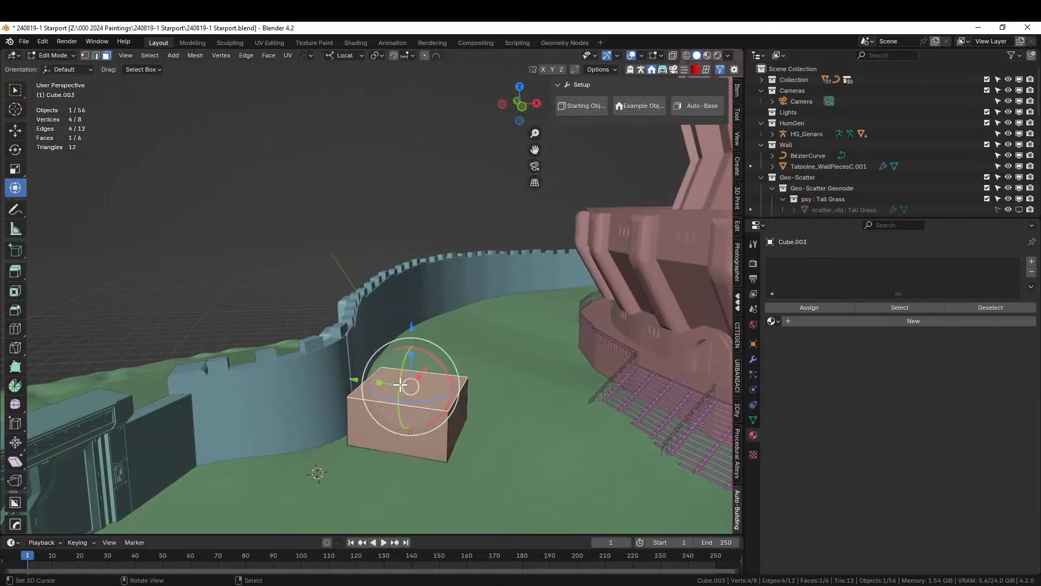
type("e3")
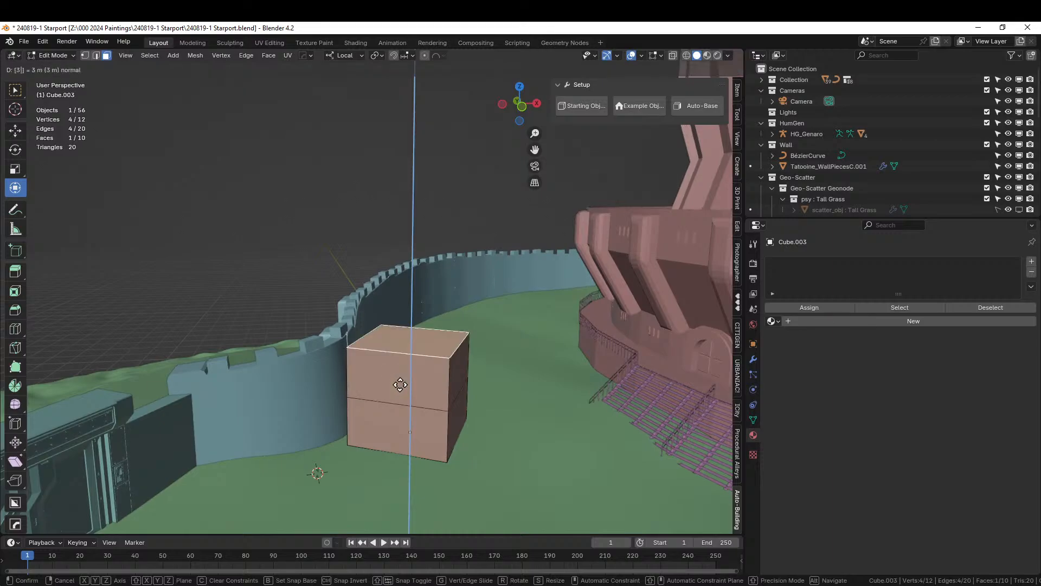
key("Return")
key("shift+r")
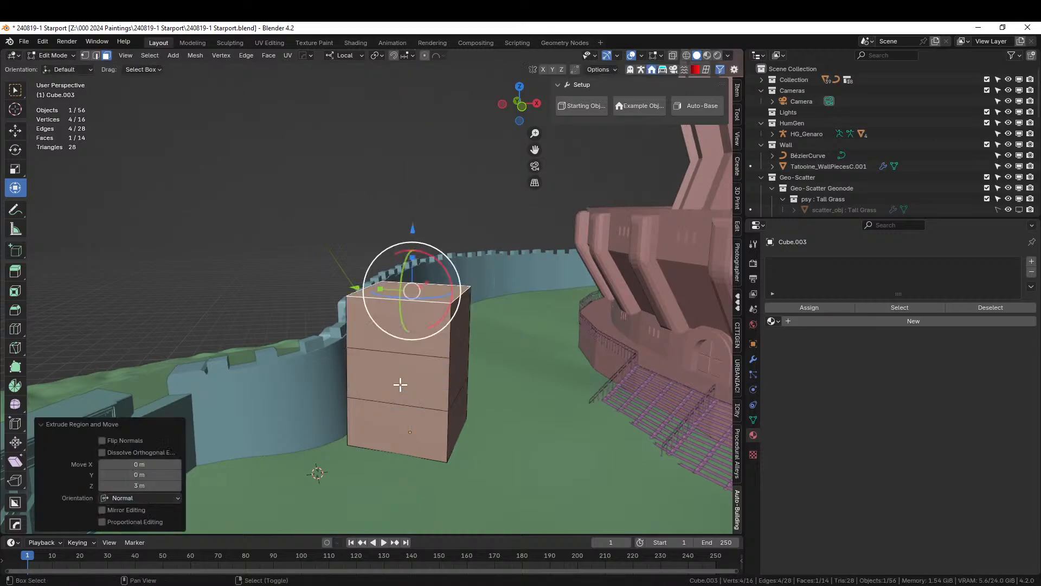
key("shift+r")
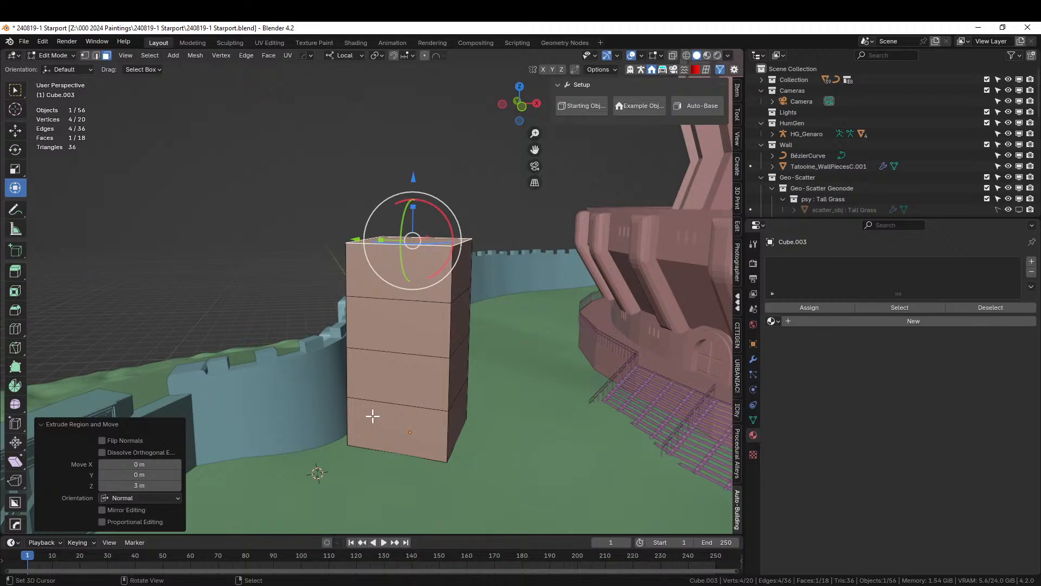
middle_click_drag(373, 416, 441, 365)
key("ctrl+b")
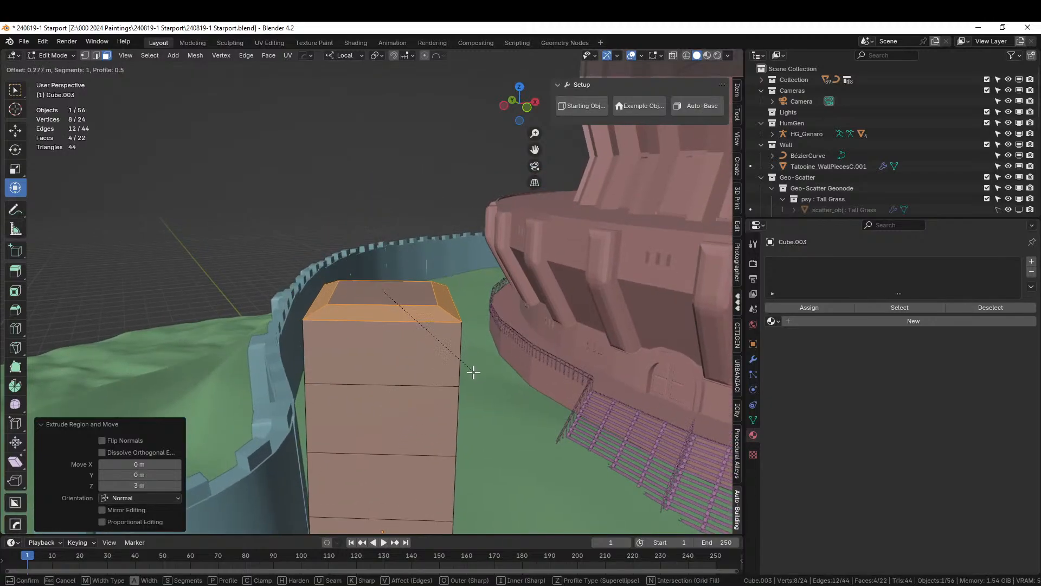
right_click(474, 375)
Apply the tower's scale and bevel the edges of its top face by 1.11 m with 3 segments.
key("Tab")
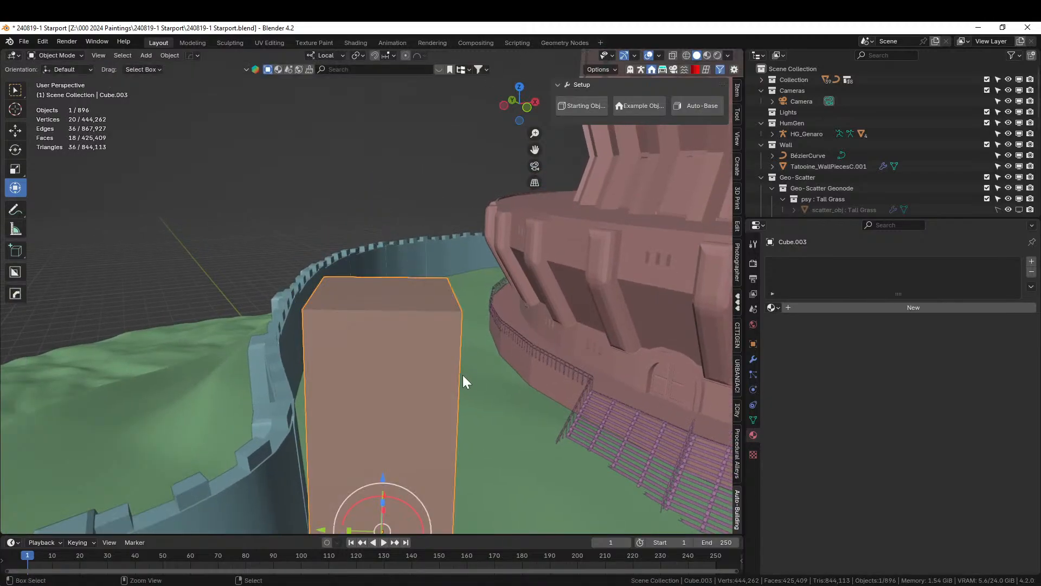
key("ctrl+a")
left_click(453, 375)
key("Tab")
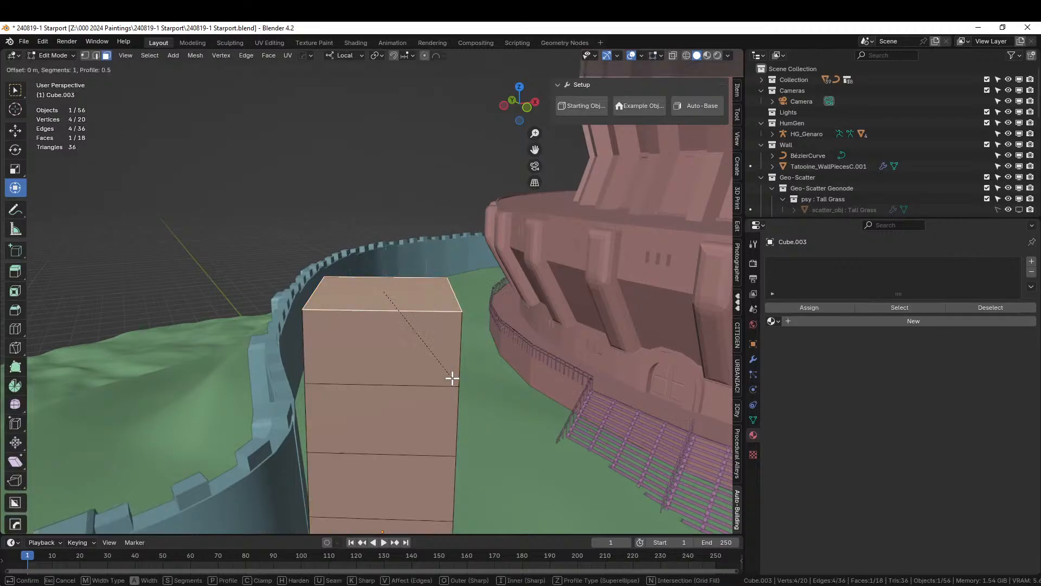
key("ctrl+b")
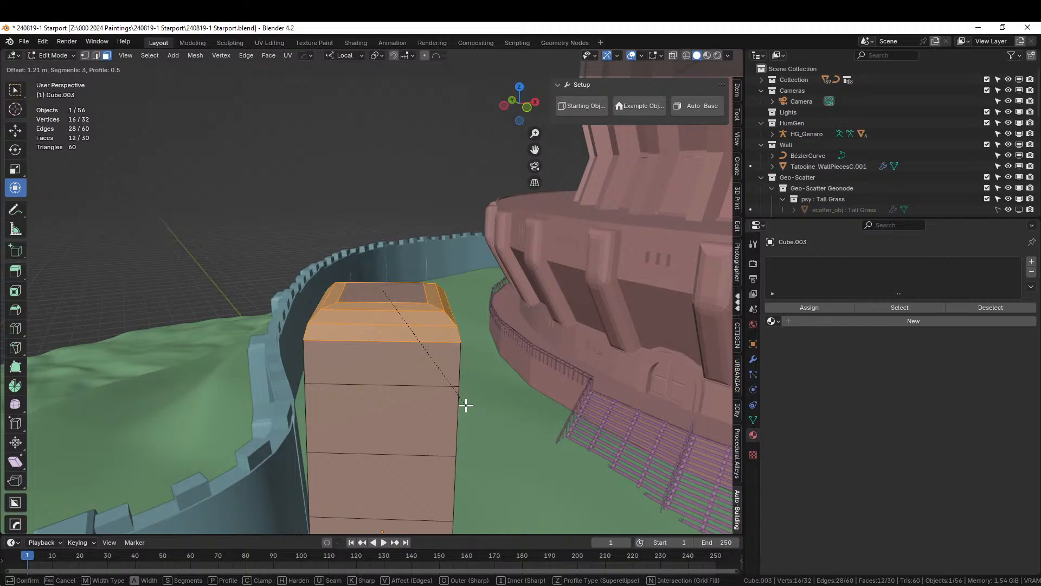
left_click(466, 404)
Extrude the beveled roof faces along their normals by about 0.38 m to form an overhanging rim.
key("alt+e")
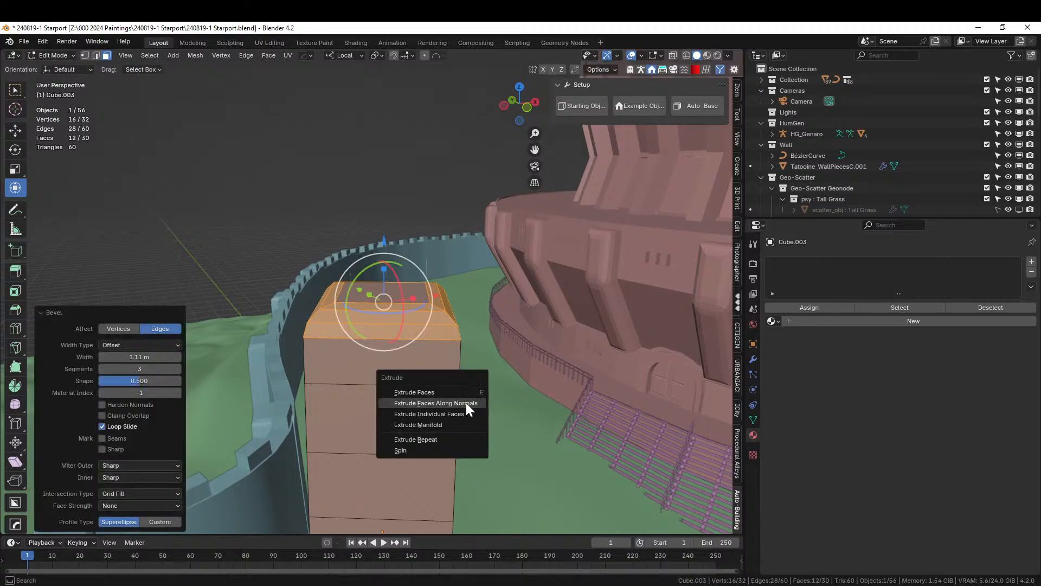
left_click(466, 403)
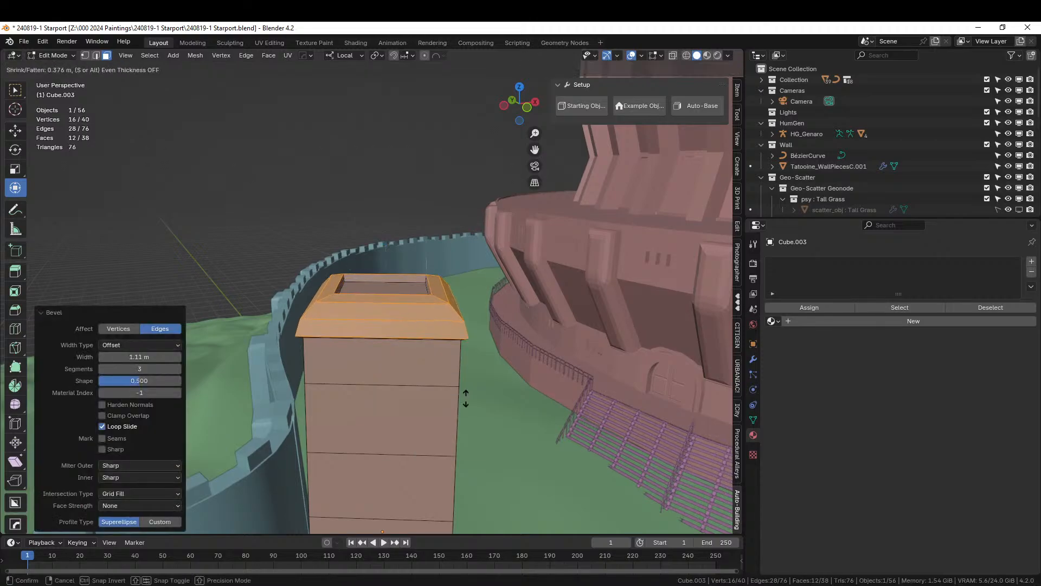
left_click(466, 403)
middle_click_drag(465, 398, 457, 276)
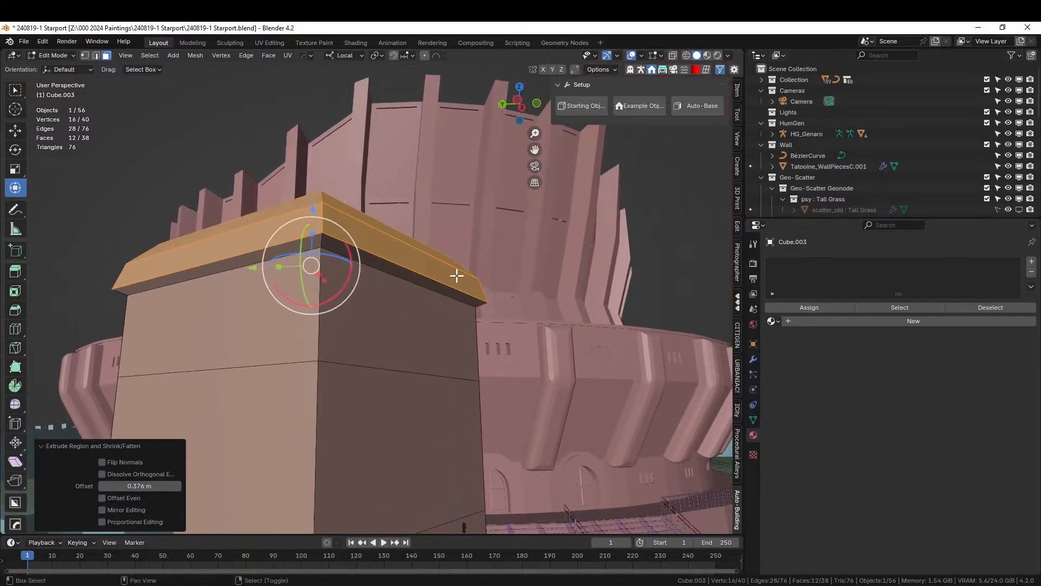
Check the material on the existing house and assign ID_EmptyWallA to the tower as its first material.
key("Tab")
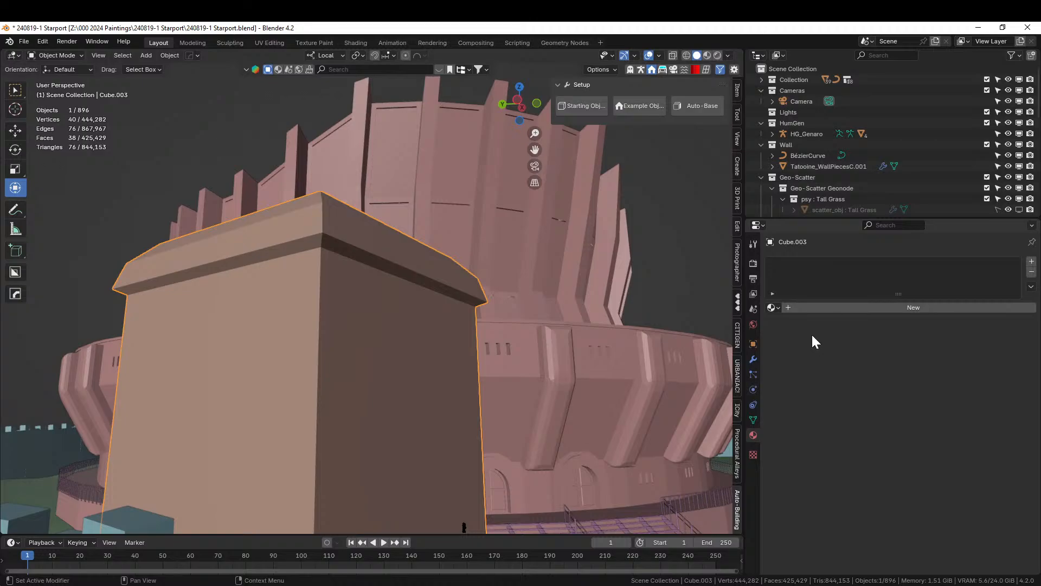
scroll(607, 373, "down", 6)
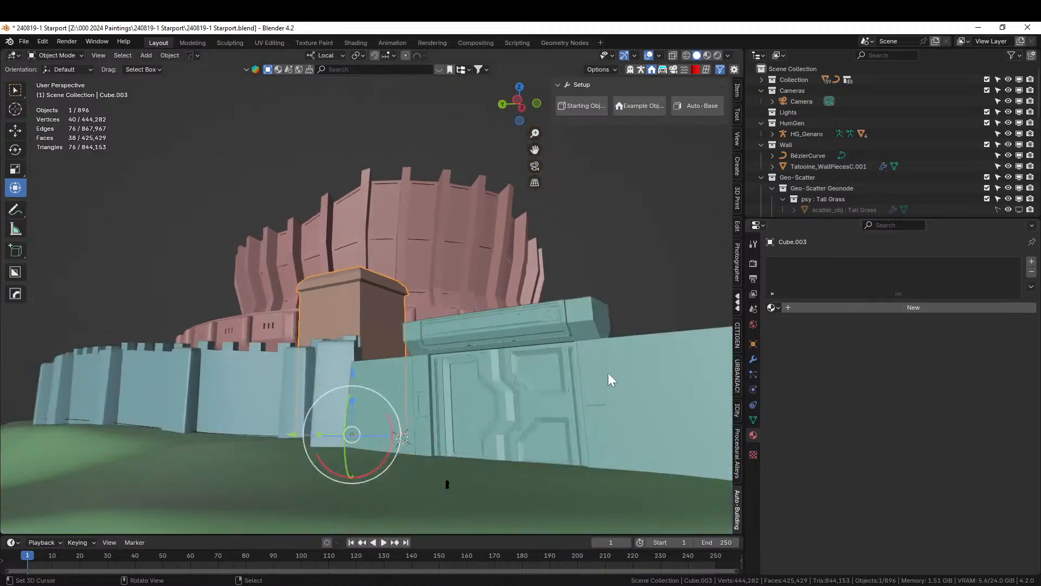
middle_click_drag(607, 373, 448, 437)
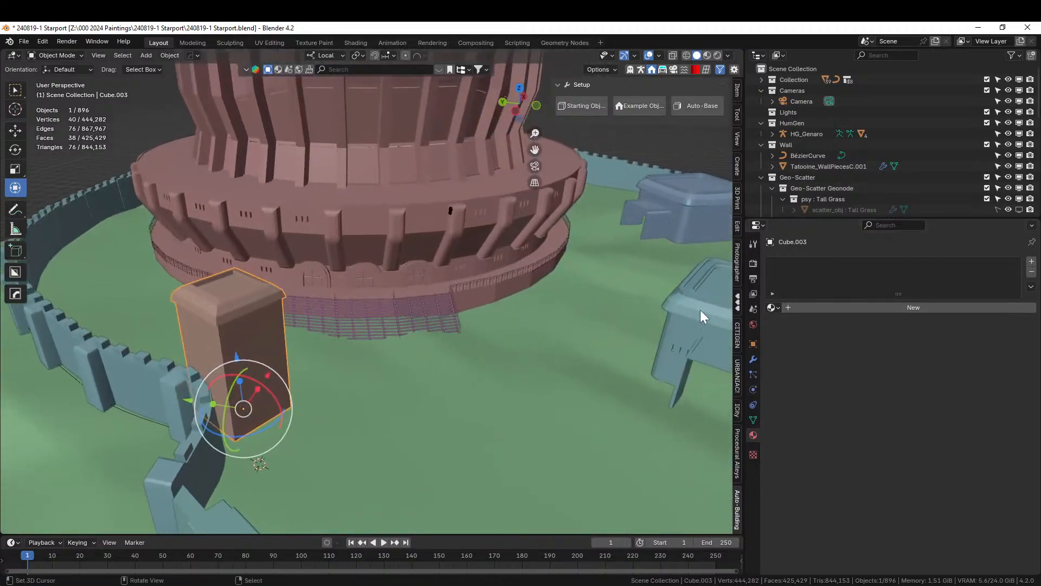
left_click(682, 309)
left_click(685, 216)
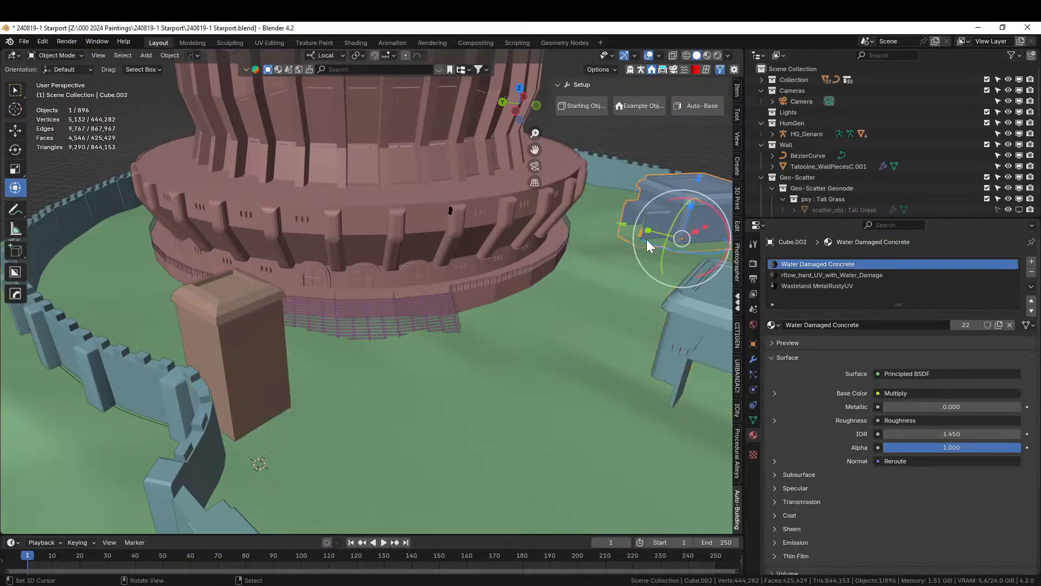
scroll(646, 240, "down", 4)
scroll(147, 391, "down", 6)
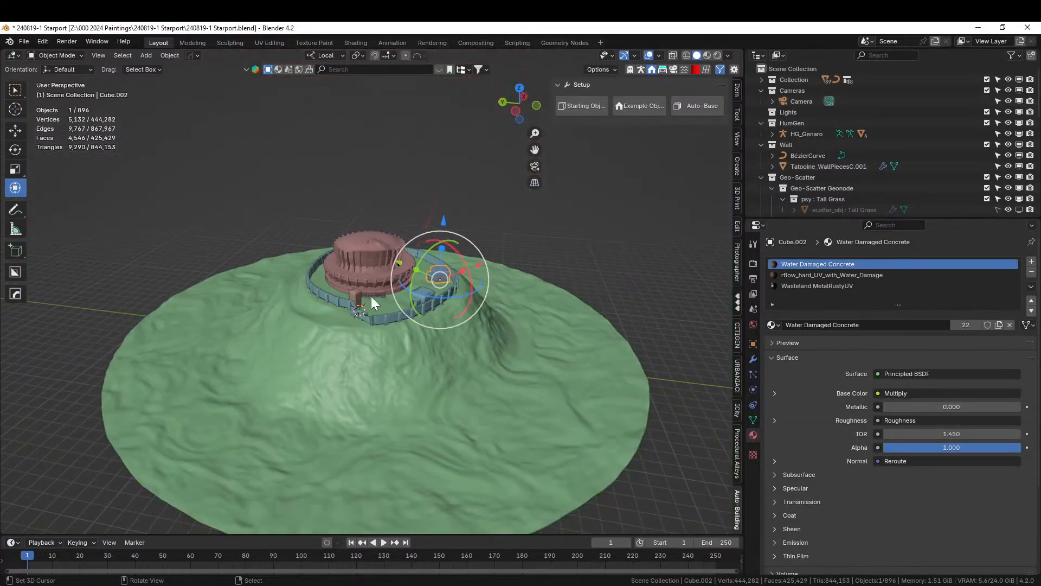
left_click(359, 293)
left_click(854, 311)
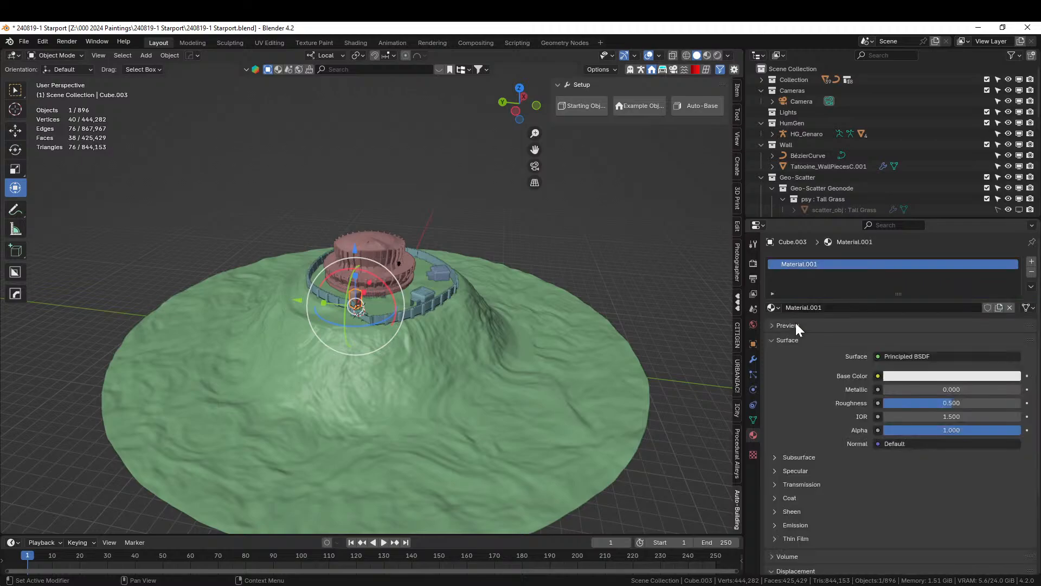
left_click(772, 307)
type("empt")
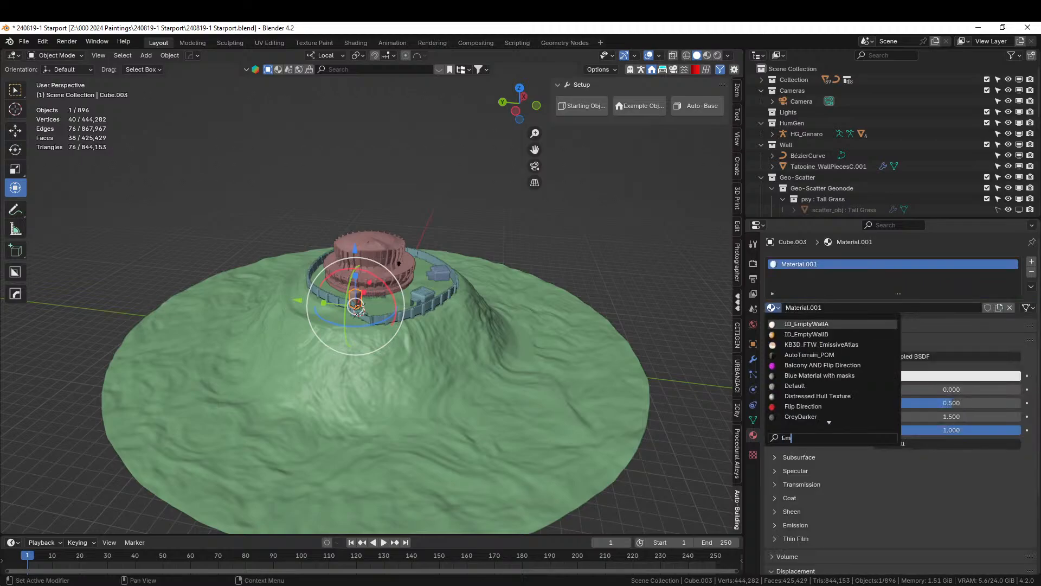
key("Return")
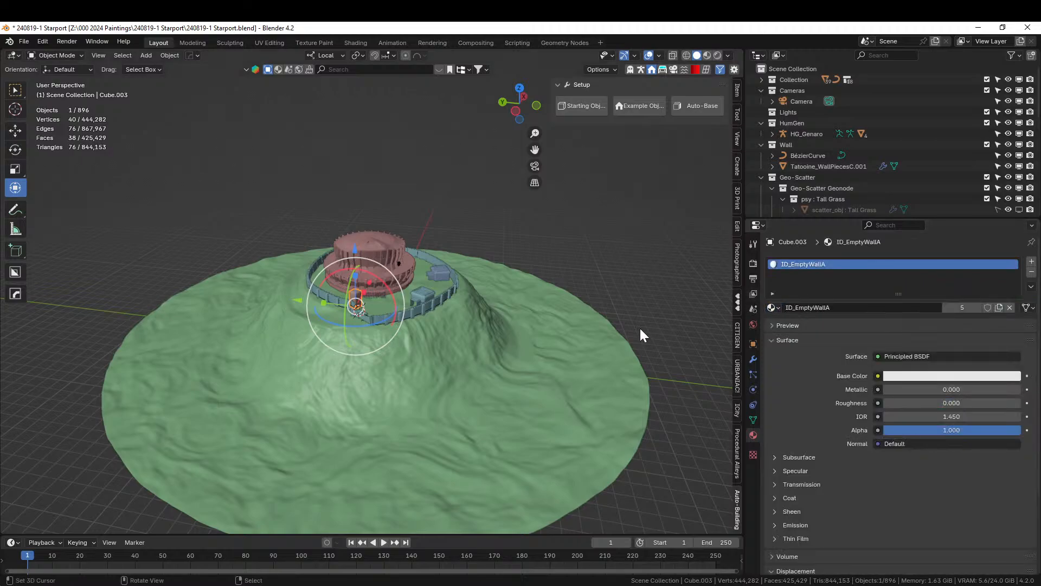
Isolate the tower and give its recessed roof face the ID_RoofFlat material in a second slot.
key("KP_Decimal")
key("KP_Divide")
middle_click_drag(610, 340, 450, 352)
key("KP_5")
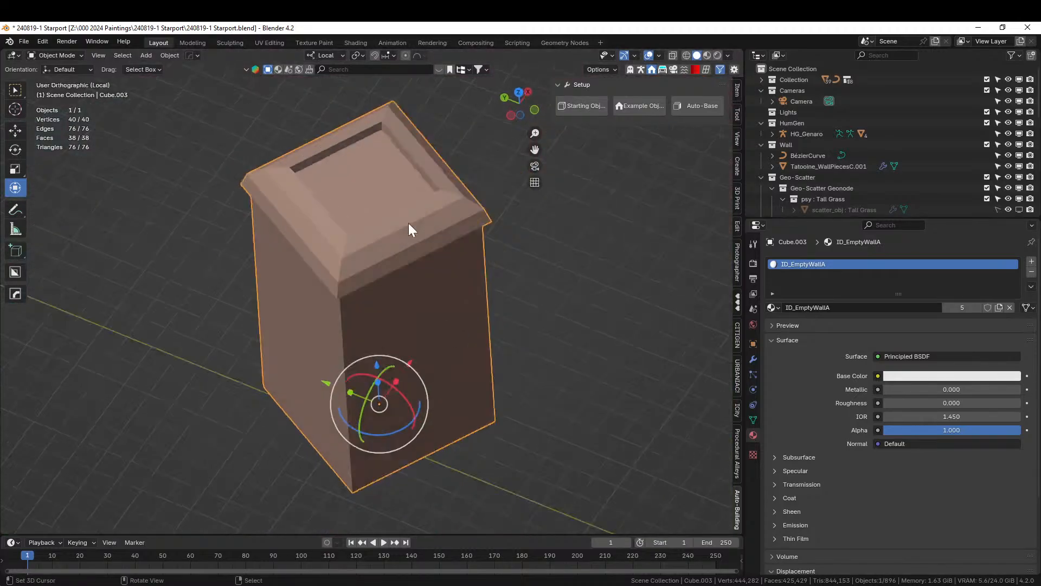
middle_click_drag(397, 236, 453, 303)
key("Tab")
right_click(369, 132)
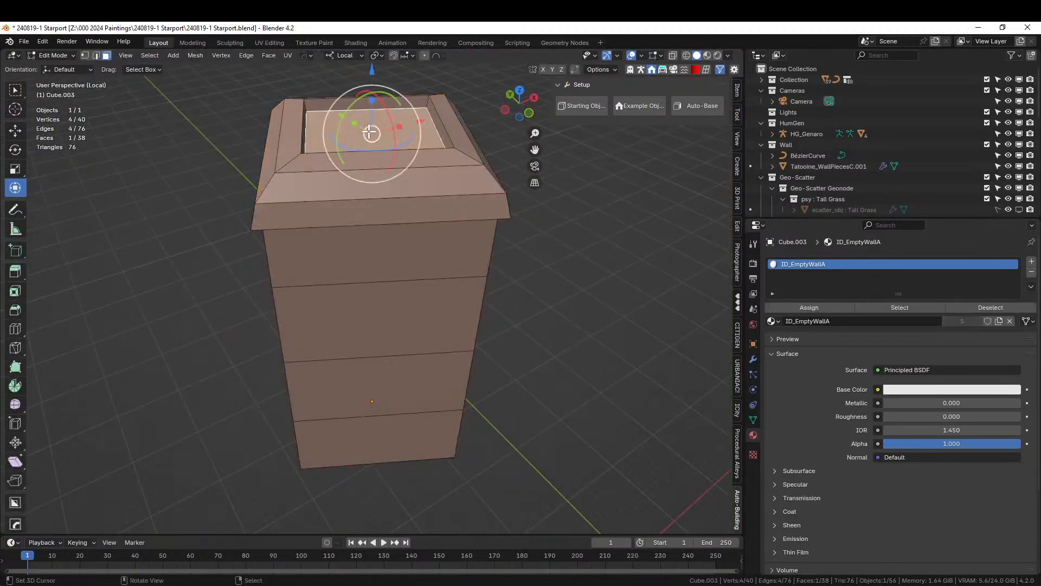
left_click(1031, 261)
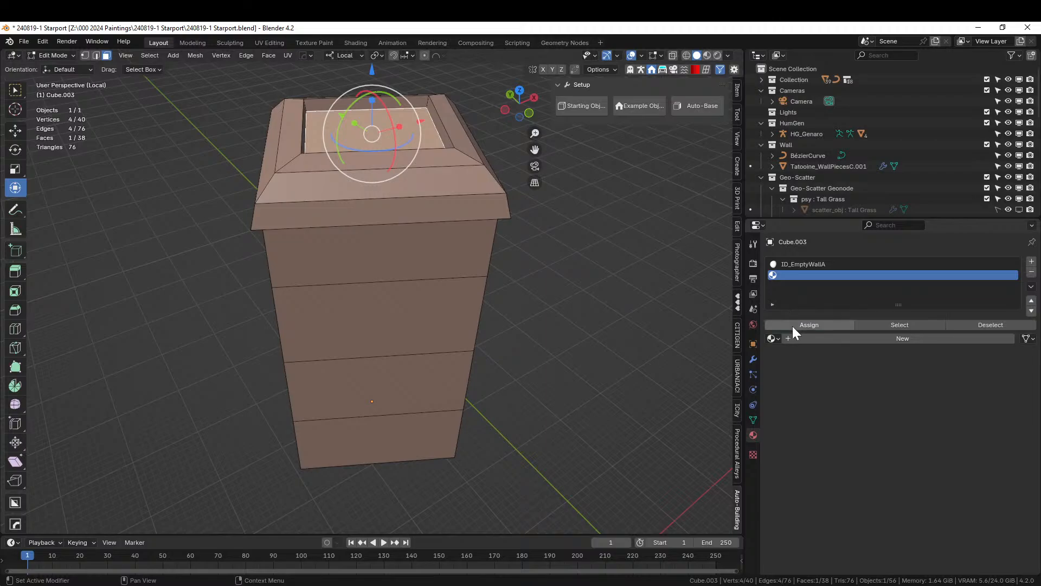
left_click(772, 338)
type("r")
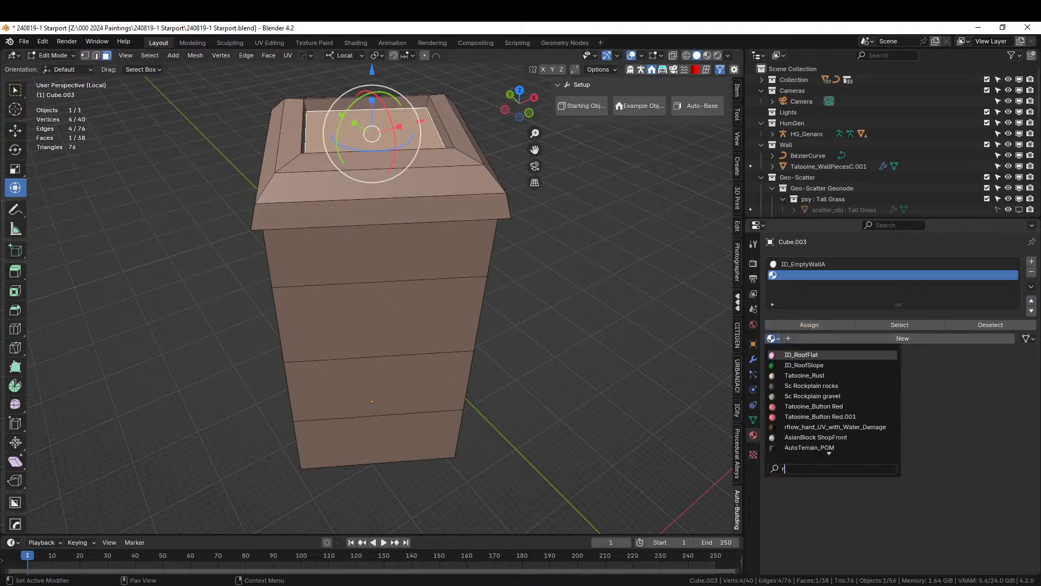
key("Return")
Select the face ring around the roof, grow the selection twice, and give it ID_EmptyWallB in a third material slot.
middle_click_drag(477, 239, 455, 261)
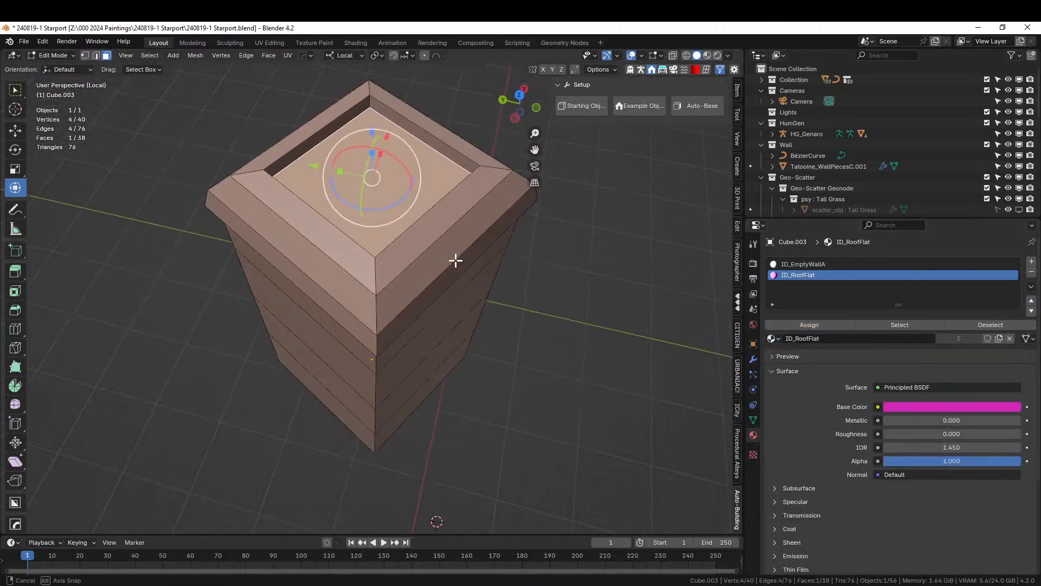
left_click(378, 310)
left_click(376, 309, "alt")
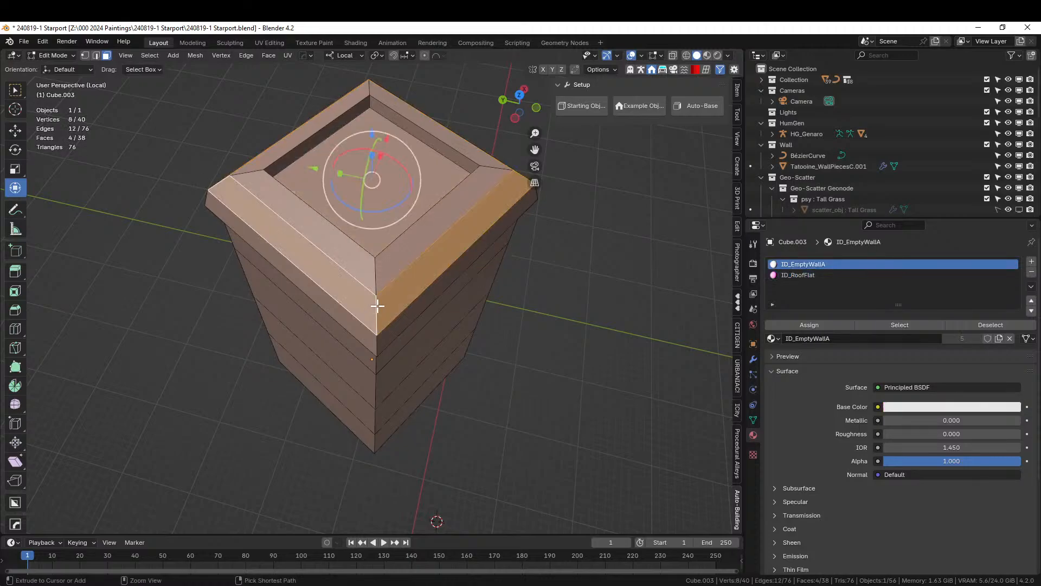
key("ctrl+KP_Add")
key("ctrl+KP_Add")
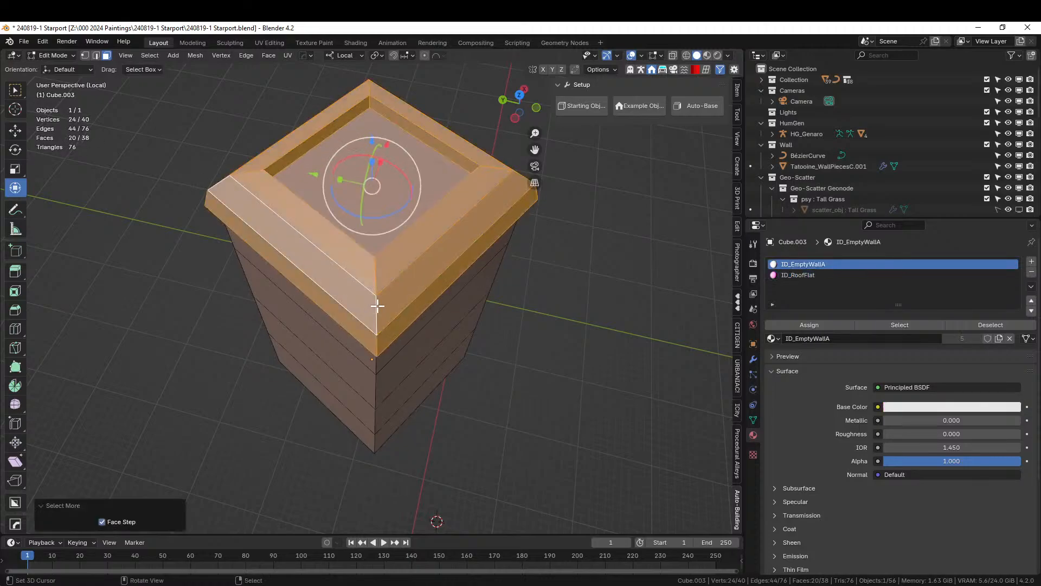
middle_click_drag(378, 305, 365, 220)
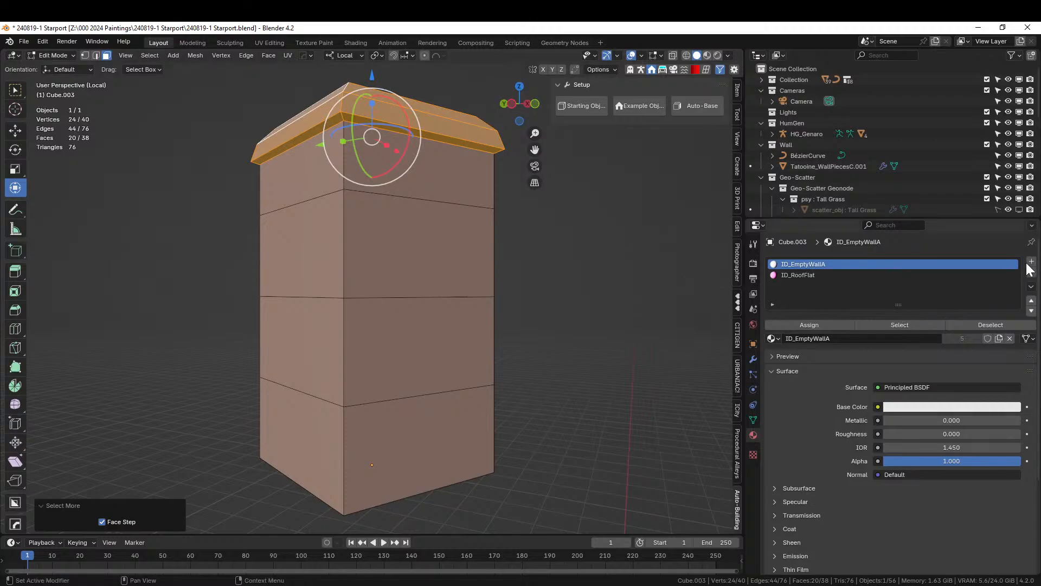
left_click(1030, 262)
left_click(773, 339)
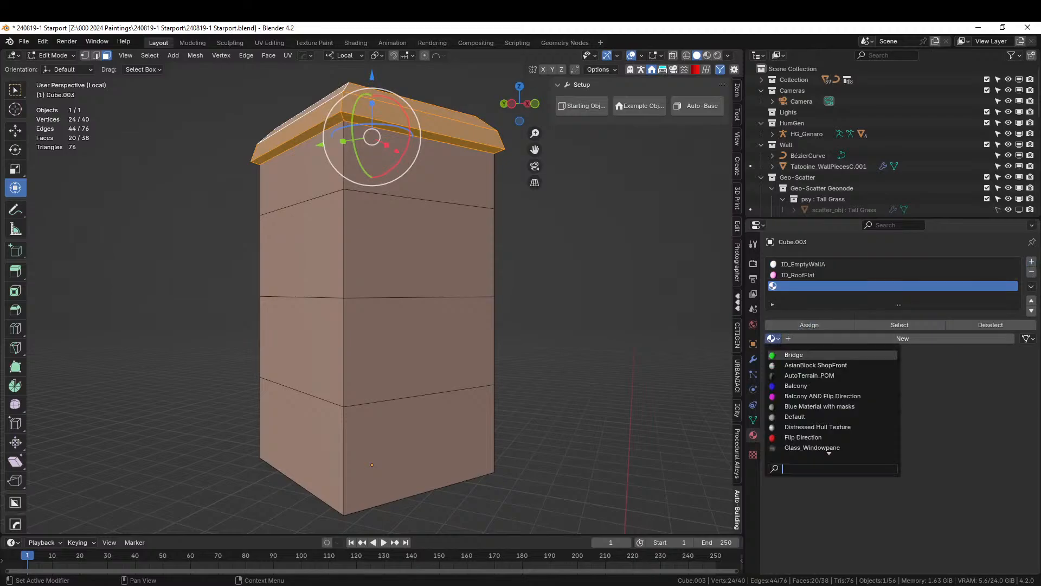
type("Empty")
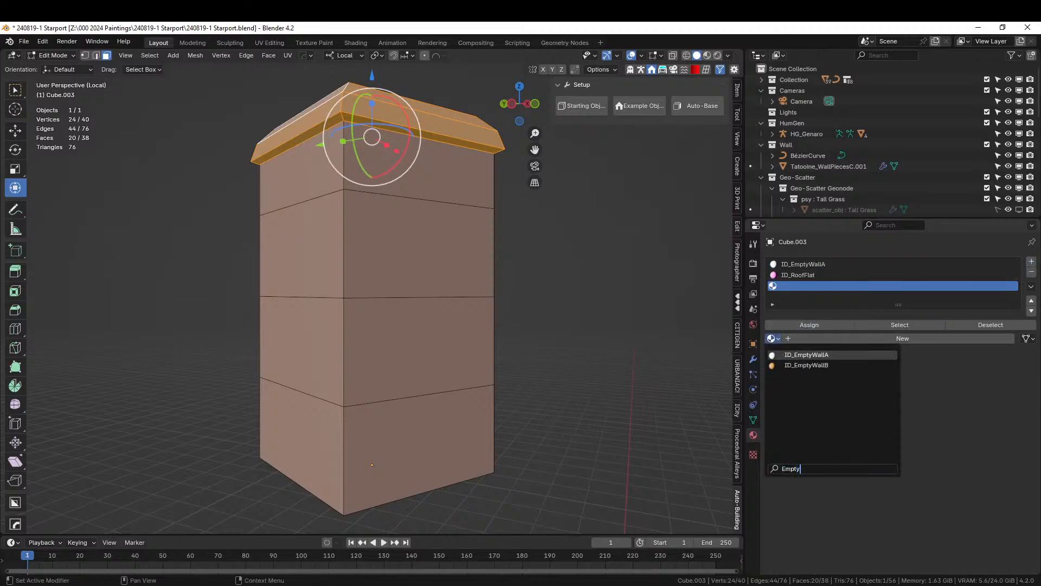
key("Down")
key("Return")
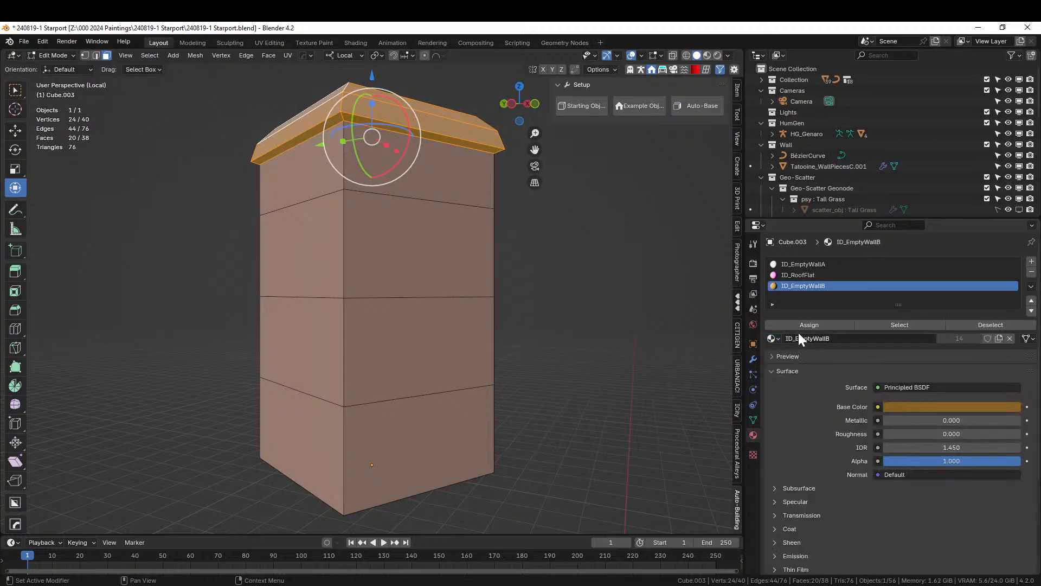
Select the edge loops along all four vertical corners of the tower and bevel them about 0.64 m with 3 segments.
key("2")
key("alt+a")
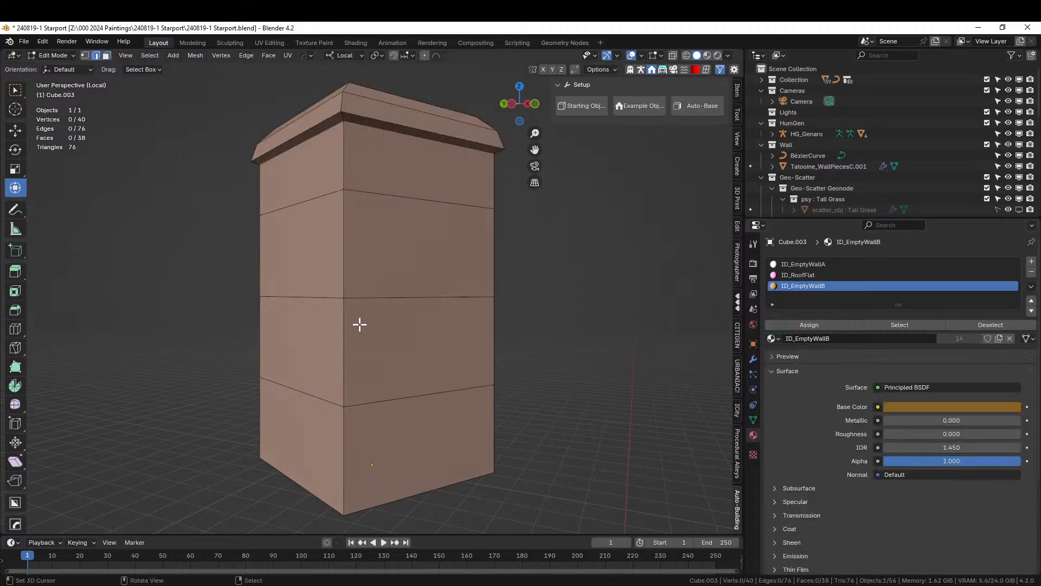
left_click(345, 308, "alt")
middle_click_drag(345, 308, 453, 296)
left_click(286, 269, "alt+shift")
left_click(279, 281, "alt+shift")
middle_click_drag(279, 281, 408, 293)
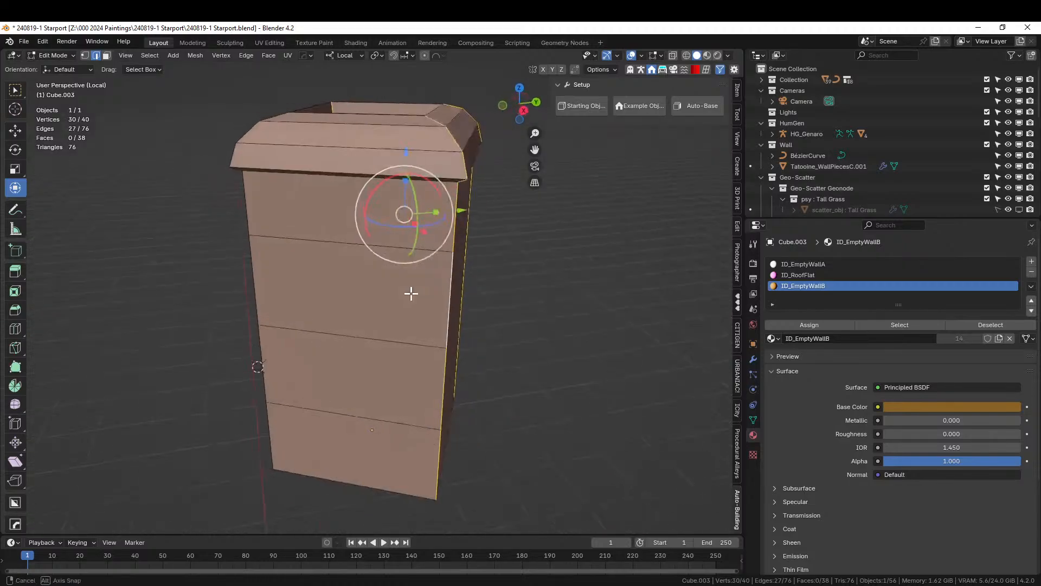
left_click(271, 278, "alt+shift")
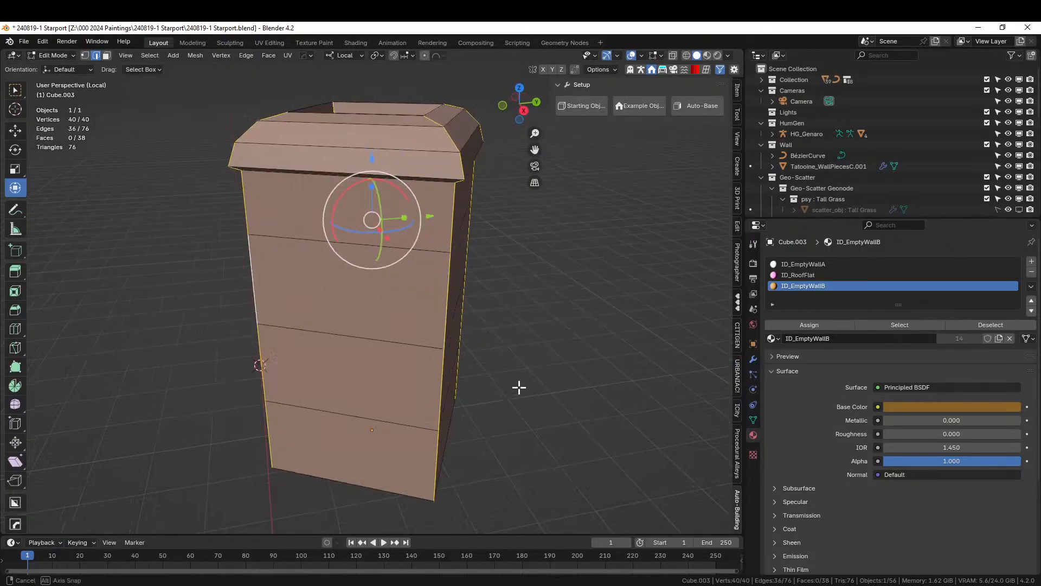
middle_click_drag(515, 386, 476, 387)
key("ctrl+b")
scroll(488, 396, "up", 2)
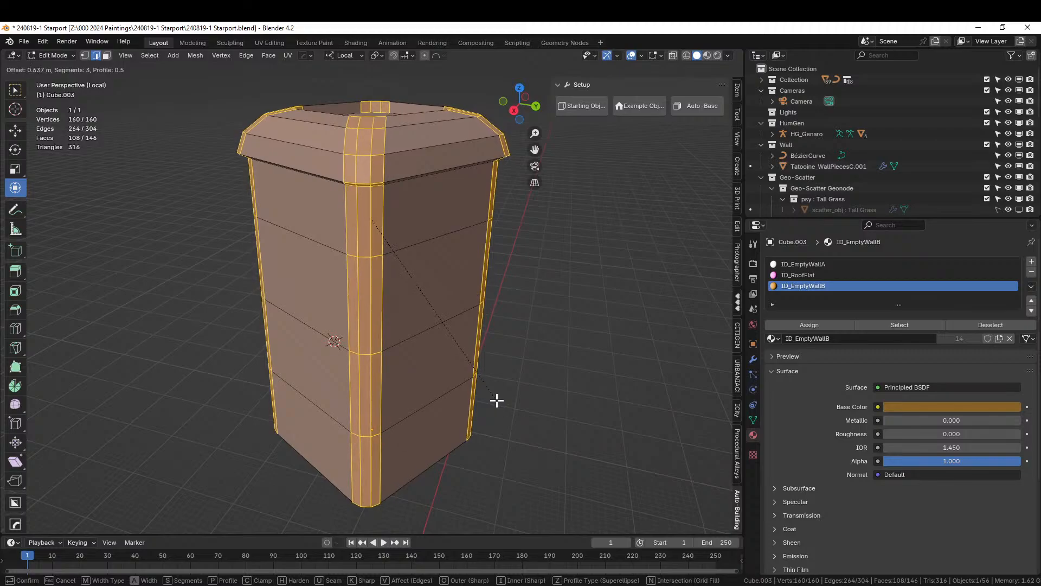
left_click(497, 400)
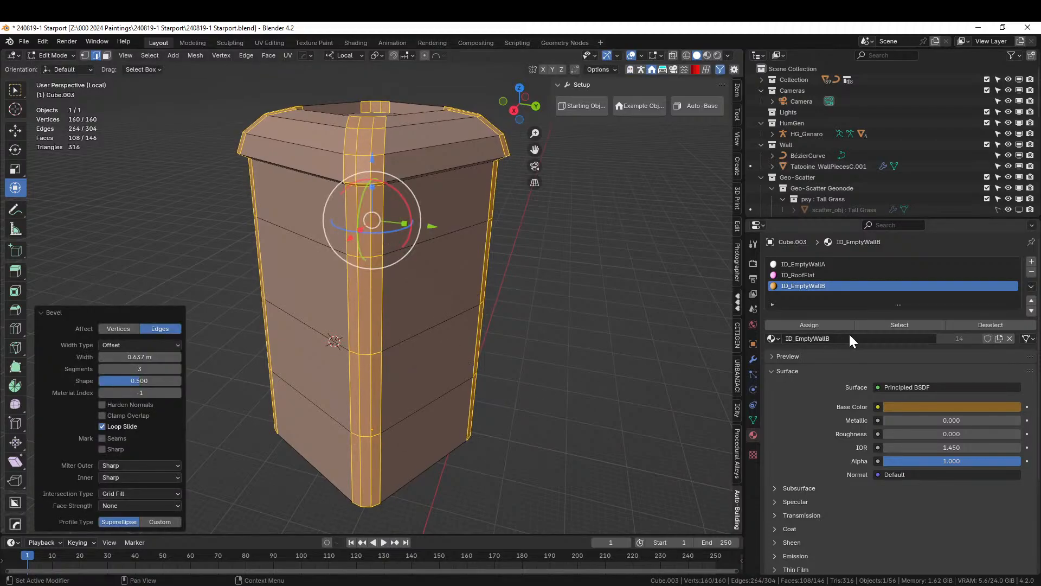
Assign ID_EmptyWallB to the beveled corner faces and bring the rest of the scene back into view.
left_click(818, 324)
left_click(570, 393)
middle_click_drag(569, 393, 341, 328)
key("Tab")
key("KP_Divide")
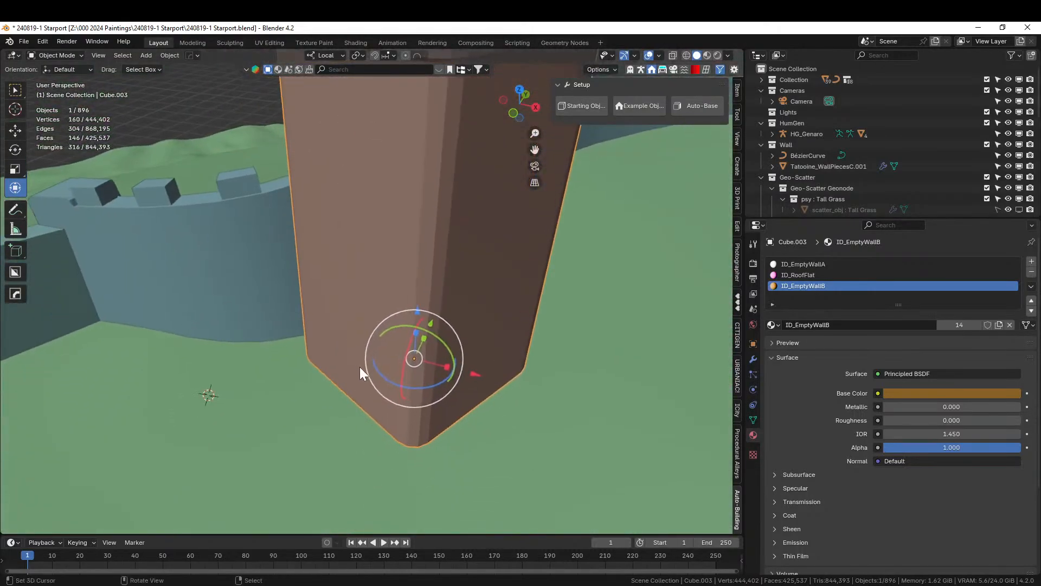
Select the tower's ground-floor wall face and give it the ID_WallA material in a fourth slot.
key("Tab")
left_click(353, 352)
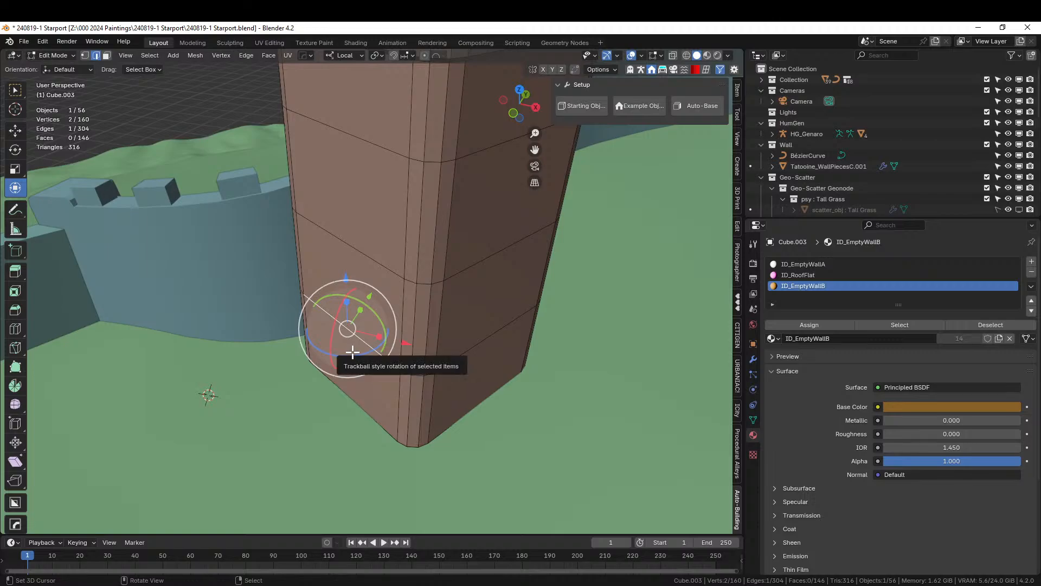
key("3")
left_click(350, 374)
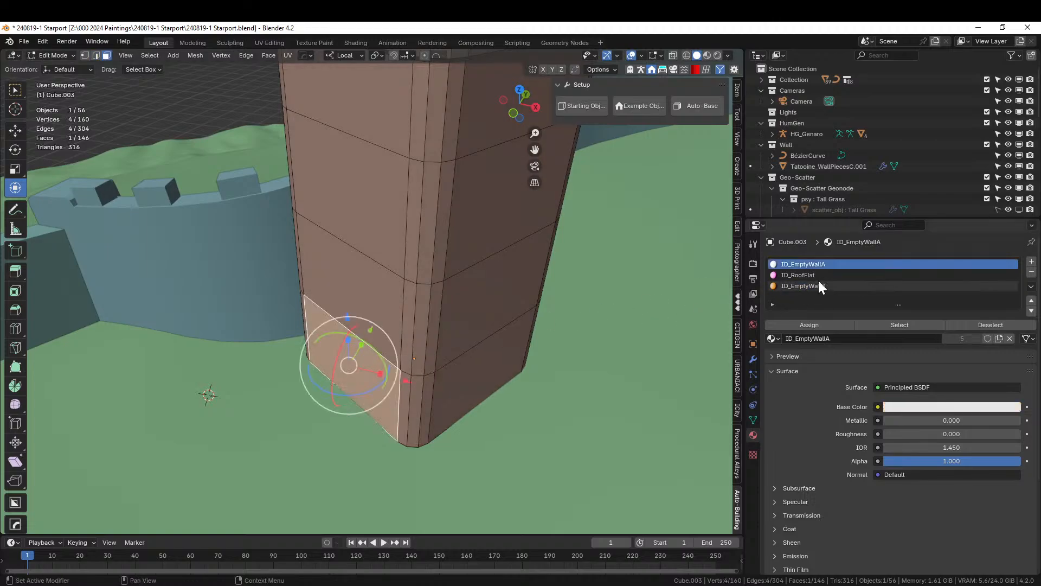
left_click(1031, 261)
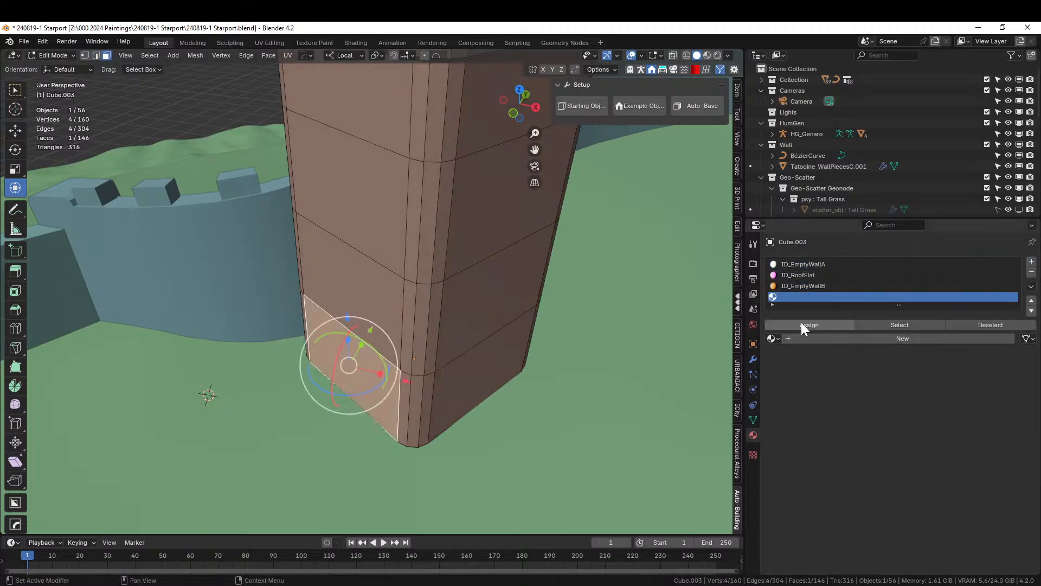
left_click(772, 338)
type("Wall")
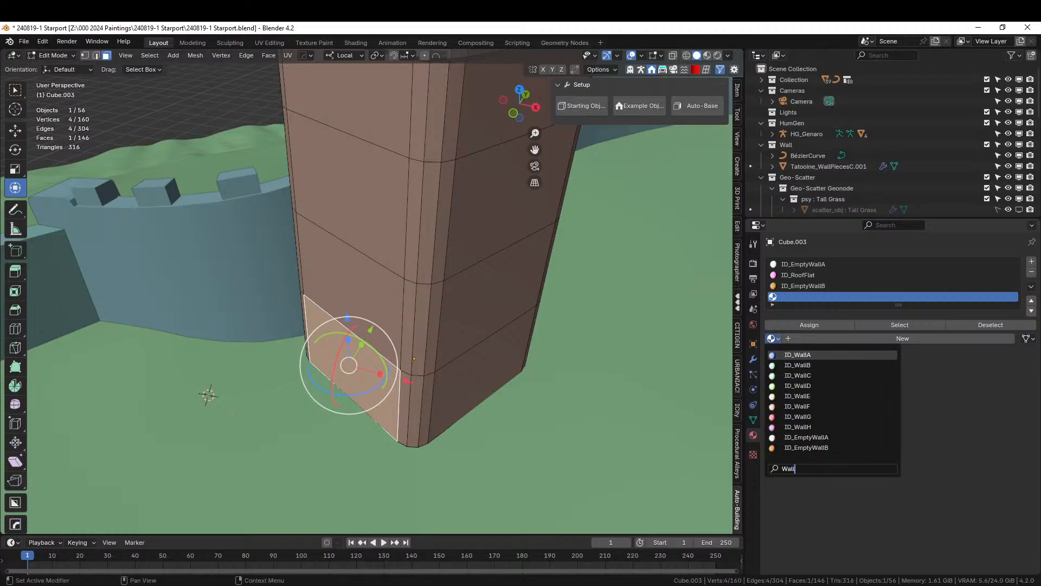
left_click(808, 355)
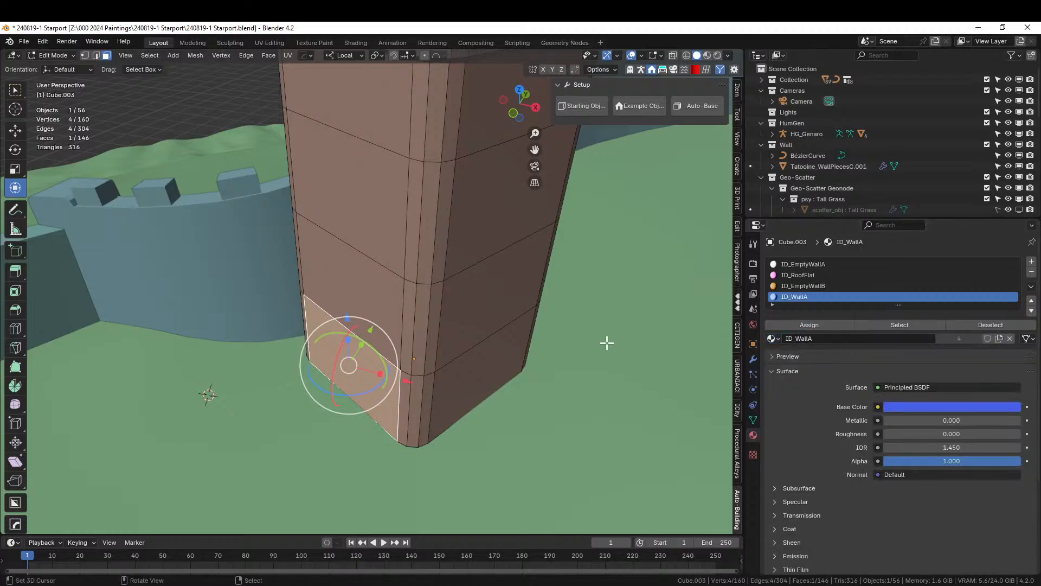
Select the large wall faces on the tower's two middle storeys and give them ID_WallD in a fifth material slot.
middle_click_drag(606, 342, 567, 363)
left_click(432, 333)
middle_click_drag(433, 333, 616, 369)
left_click(465, 351, "shift")
left_click(478, 379, "shift")
left_click(418, 210, "shift")
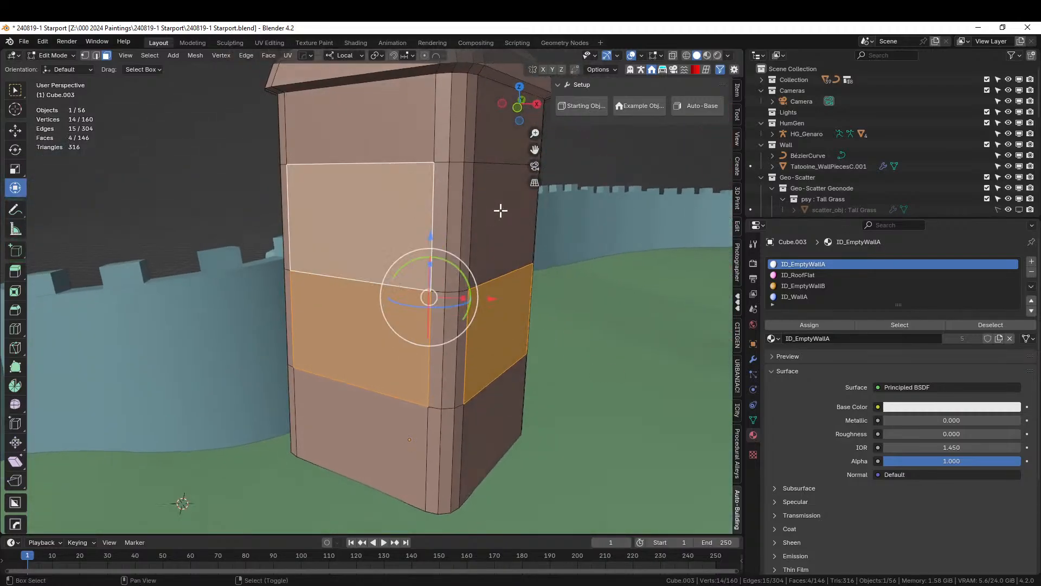
middle_click_drag(501, 210, 502, 288)
left_click(502, 288, "shift")
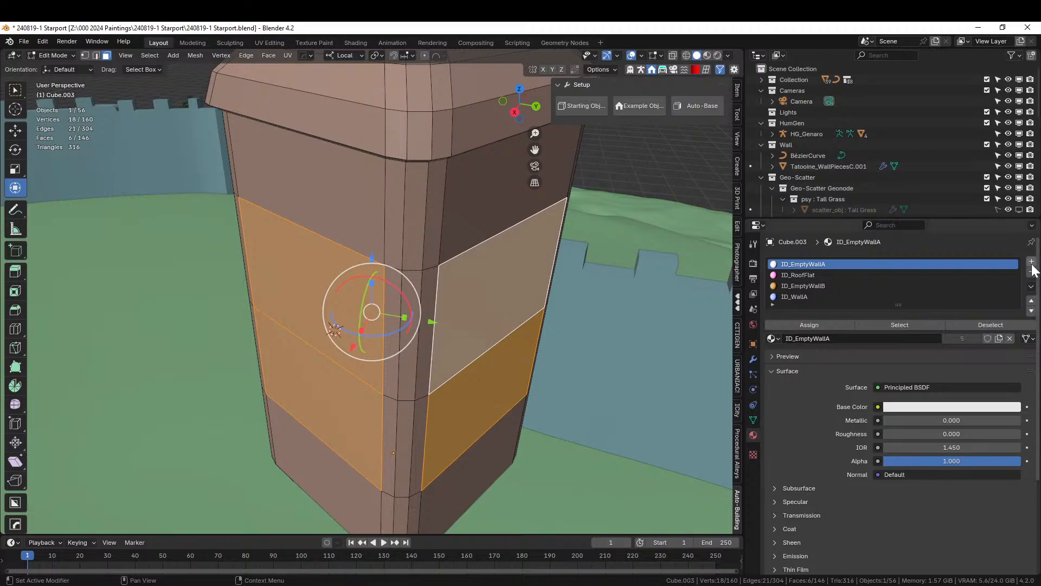
left_click(1032, 263)
left_click(773, 342)
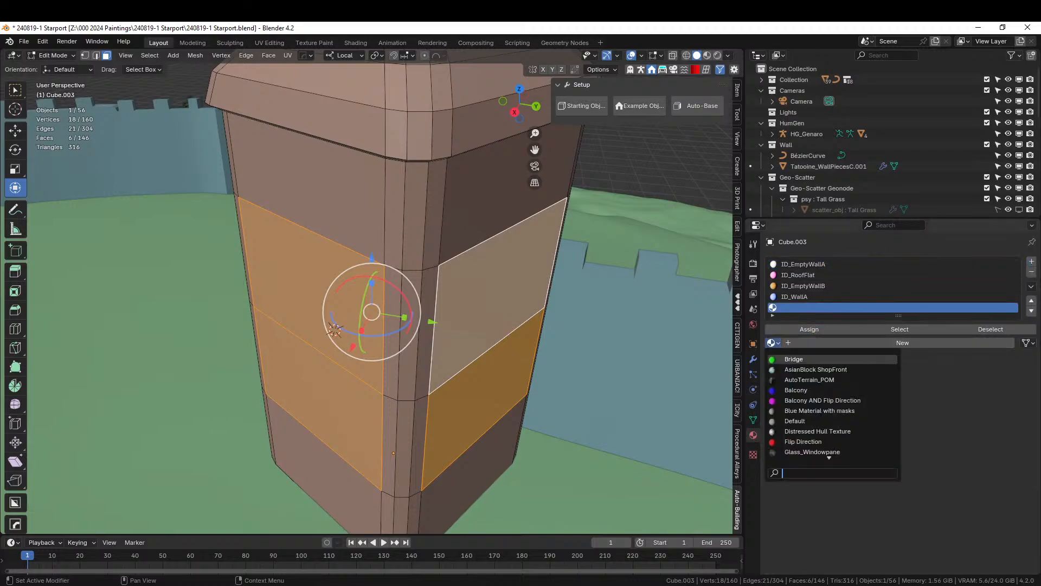
type("Wall")
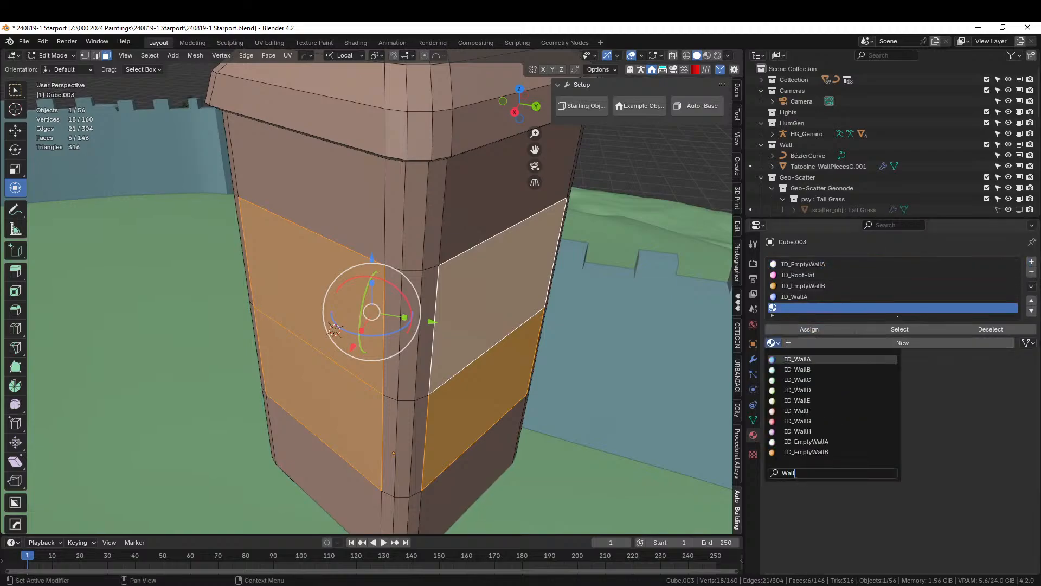
left_click(798, 389)
middle_click_drag(332, 343, 379, 341)
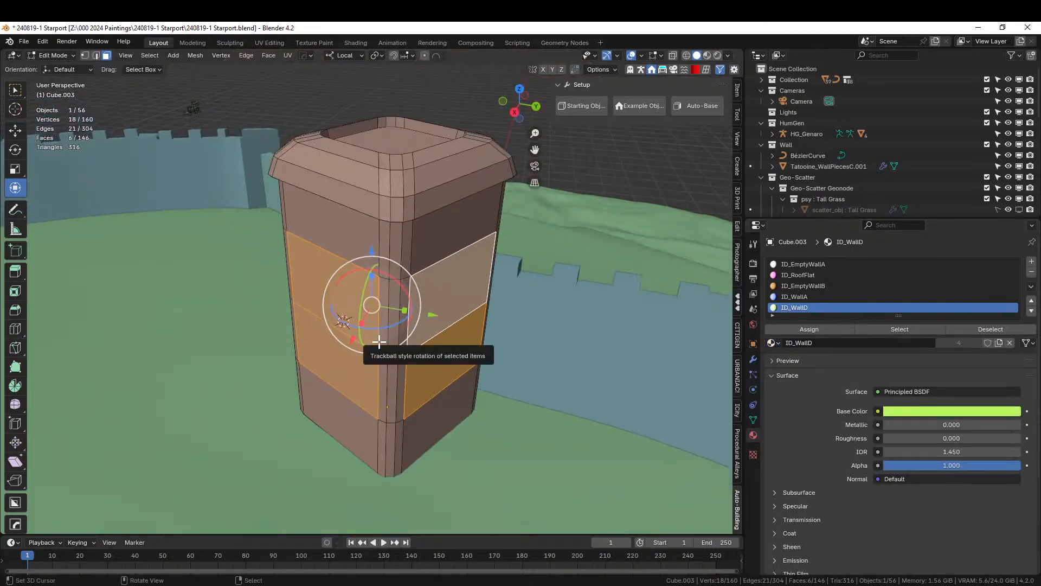
middle_click_drag(379, 341, 376, 337)
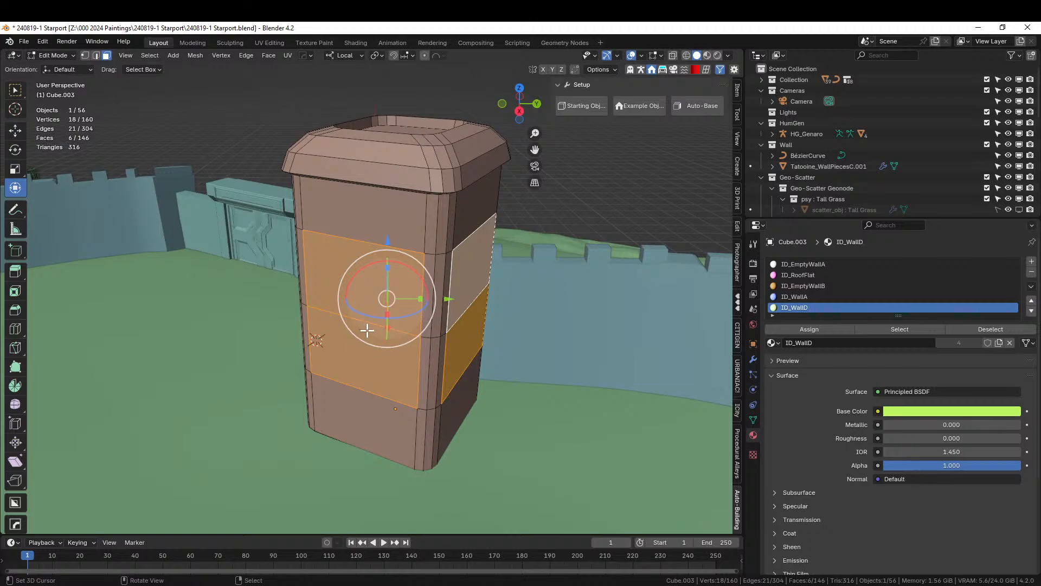
Finish editing the tower's mesh and copy the modifiers from Tatooine_House_A onto the tower.
key("Tab")
scroll(374, 338, "down", 5)
middle_click_drag(431, 367, 483, 398)
scroll(484, 397, "down", 5)
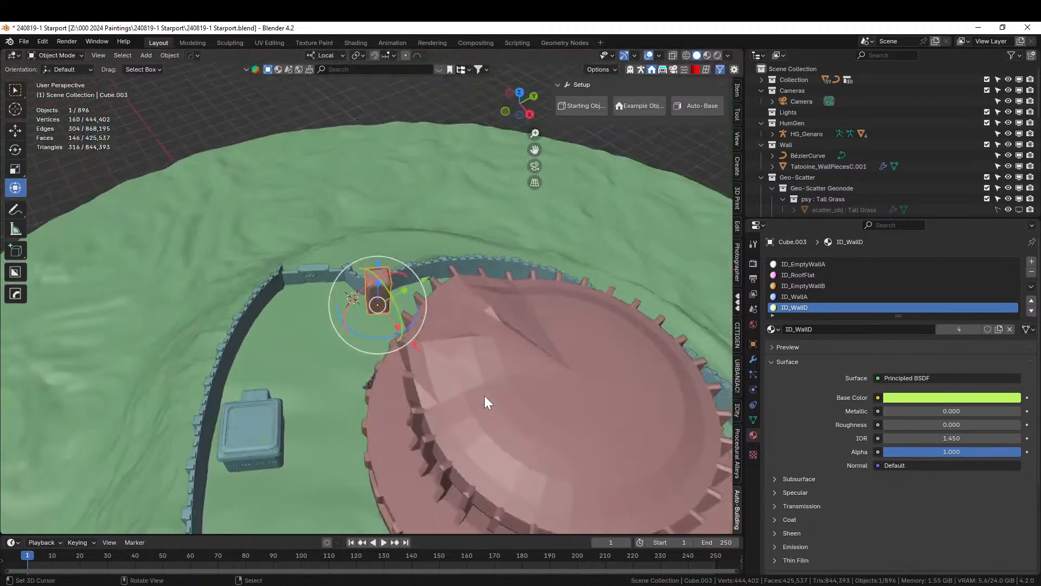
scroll(477, 290, "down", 8)
scroll(387, 311, "up", 2)
middle_click_drag(384, 281, 586, 318, "shift")
left_click(177, 285, "shift")
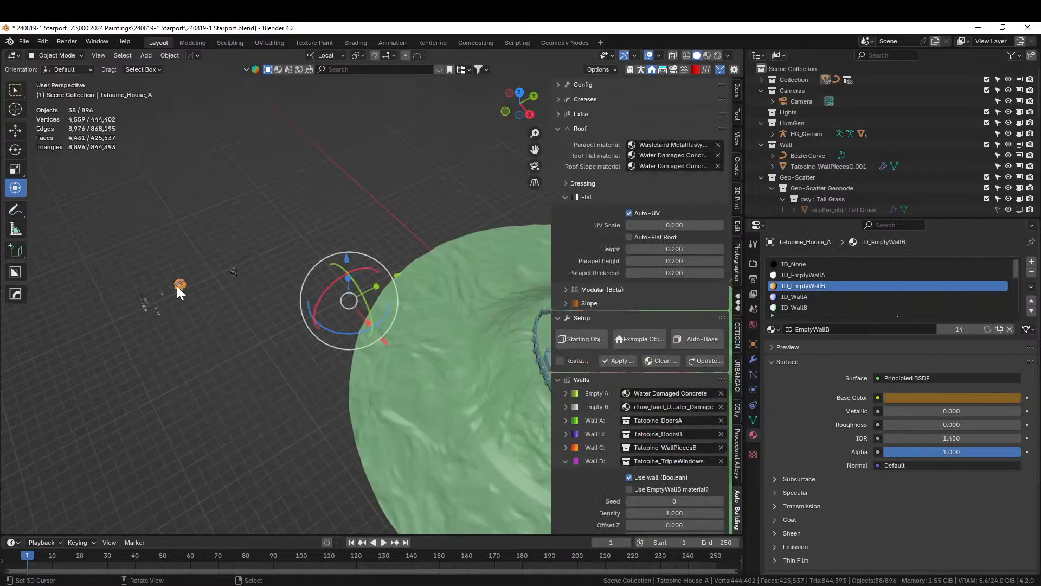
key("ctrl+l")
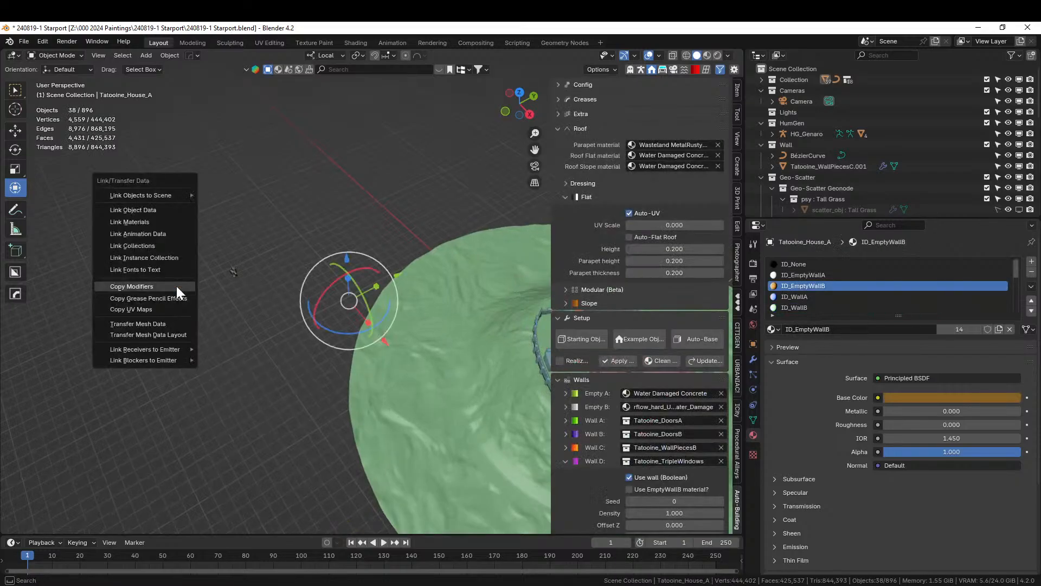
left_click(177, 285)
Select and frame the tower alone, collapse the Wall D settings and review the Wall A to H collections.
middle_click_drag(177, 285, 89, 290, "shift")
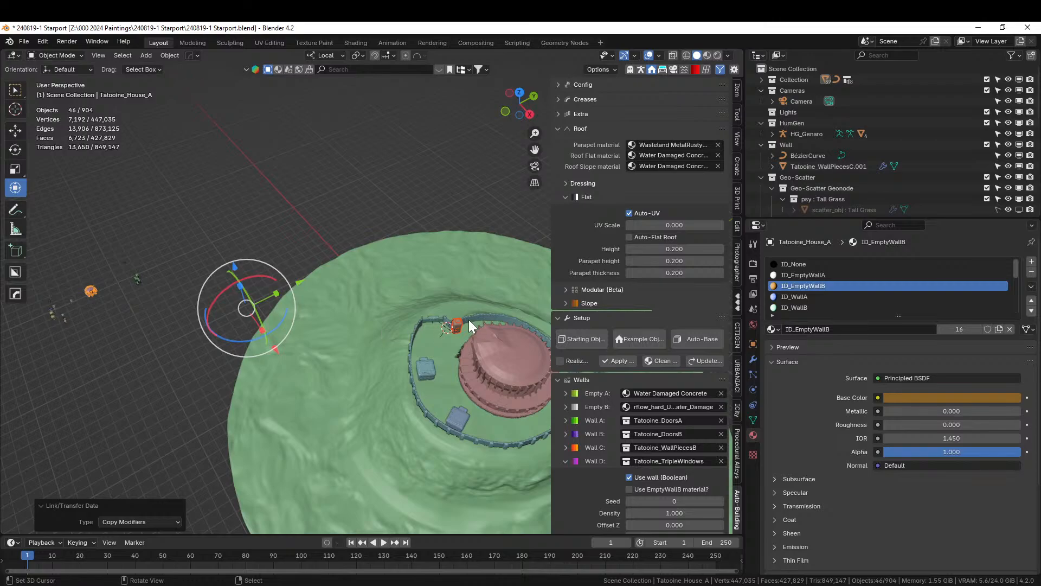
left_click(460, 324)
key("KP_Decimal")
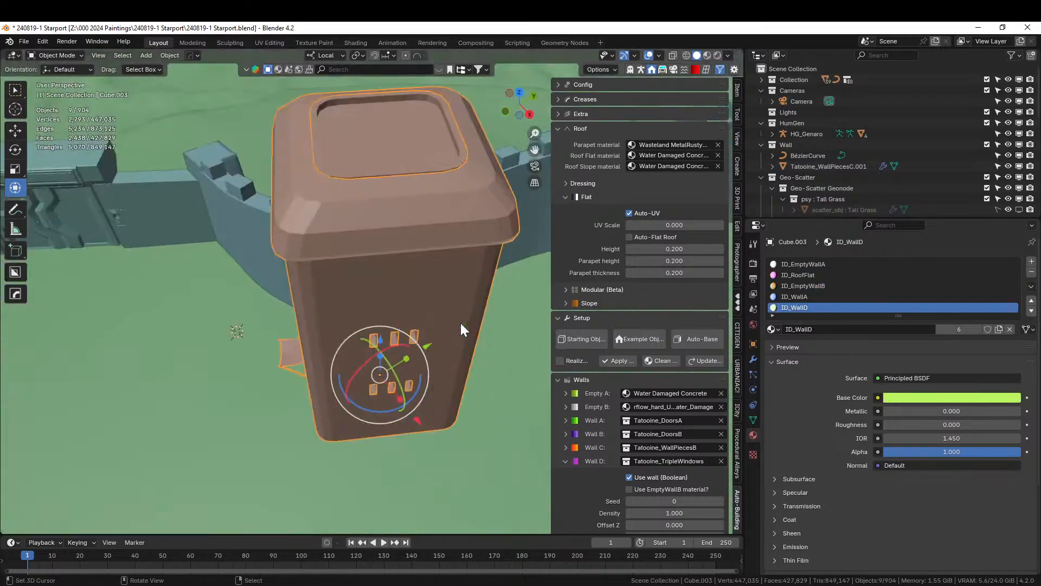
middle_click_drag(396, 338, 291, 379)
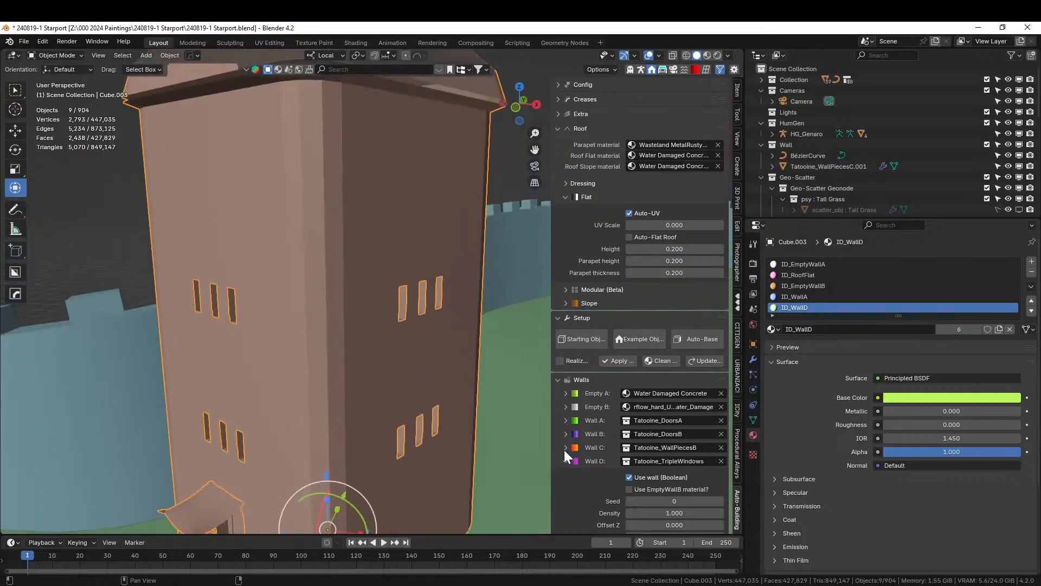
scroll(674, 411, "down", 3)
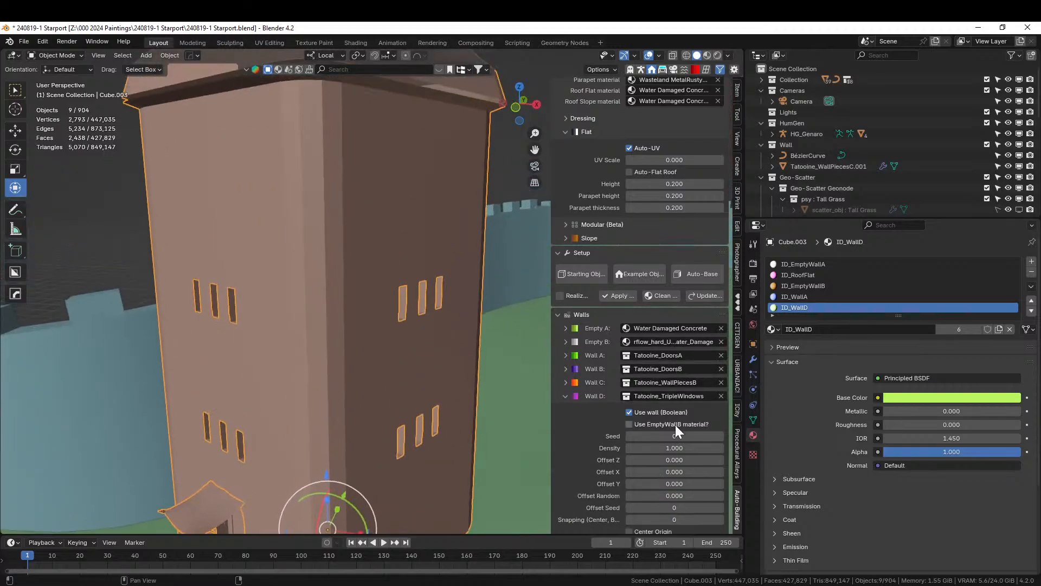
left_click(564, 396)
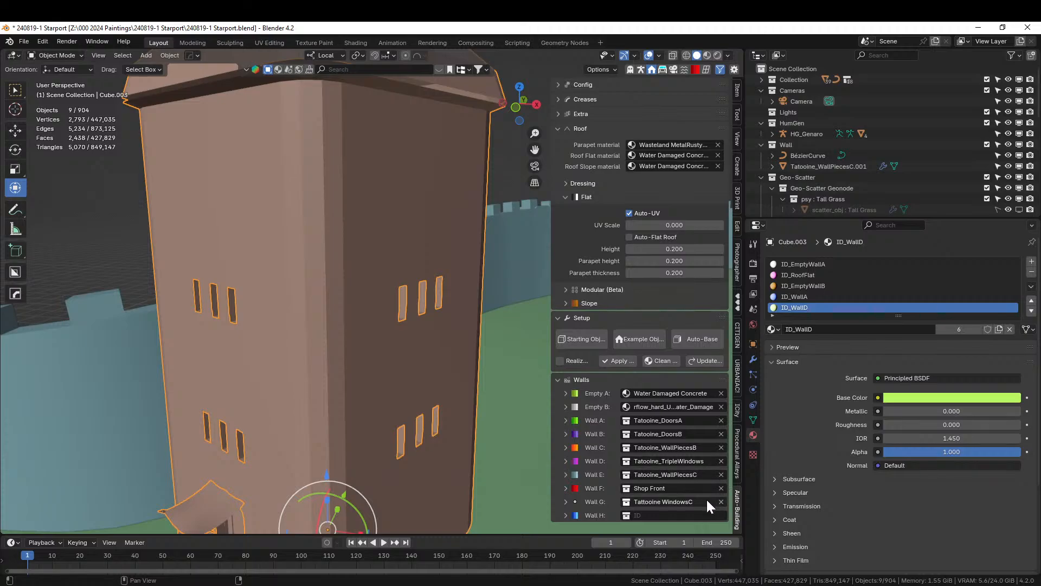
Select the four large wall faces of the tower's top storey and give them ID_WallG in a sixth material slot.
middle_click_drag(376, 294, 333, 257)
left_click(333, 256)
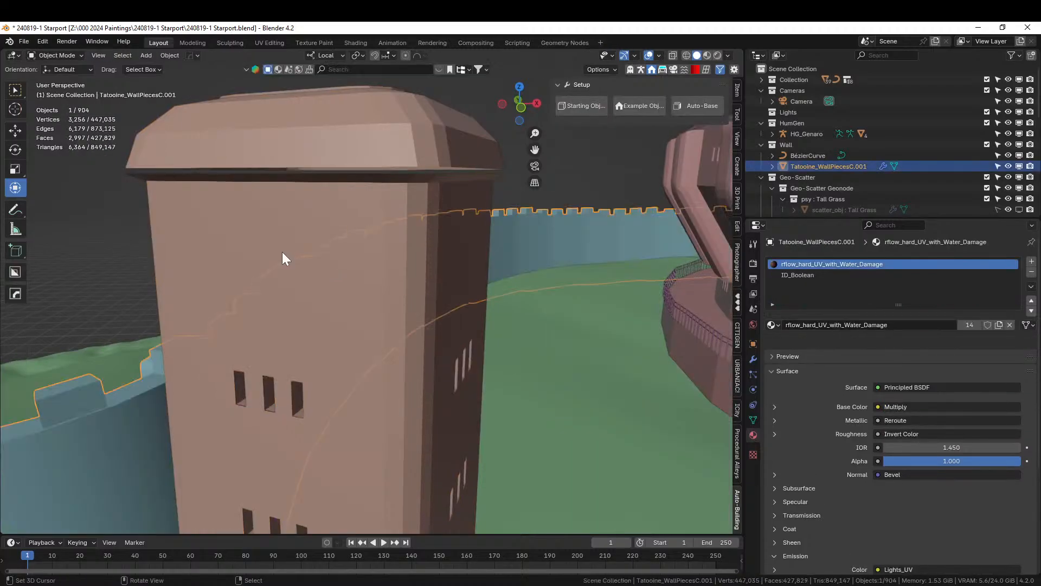
right_click(281, 247)
key("Tab")
right_click(275, 249)
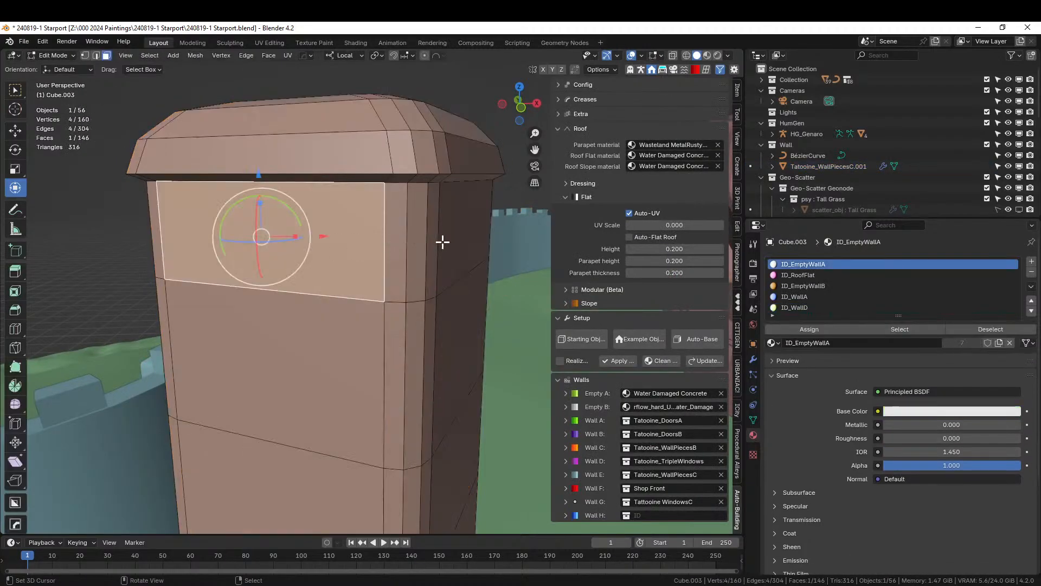
middle_click_drag(441, 242, 266, 253)
right_click(351, 252, "shift")
right_click(399, 254, "shift")
middle_click_drag(400, 254, 299, 255)
right_click(475, 260, "shift")
middle_click_drag(475, 261, 210, 271, "shift")
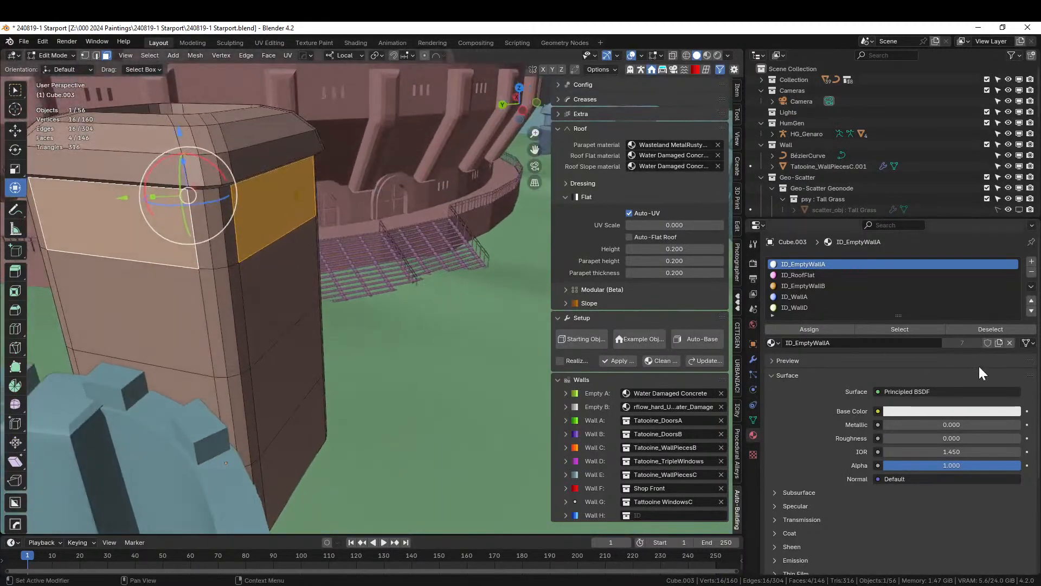
left_click(1031, 261)
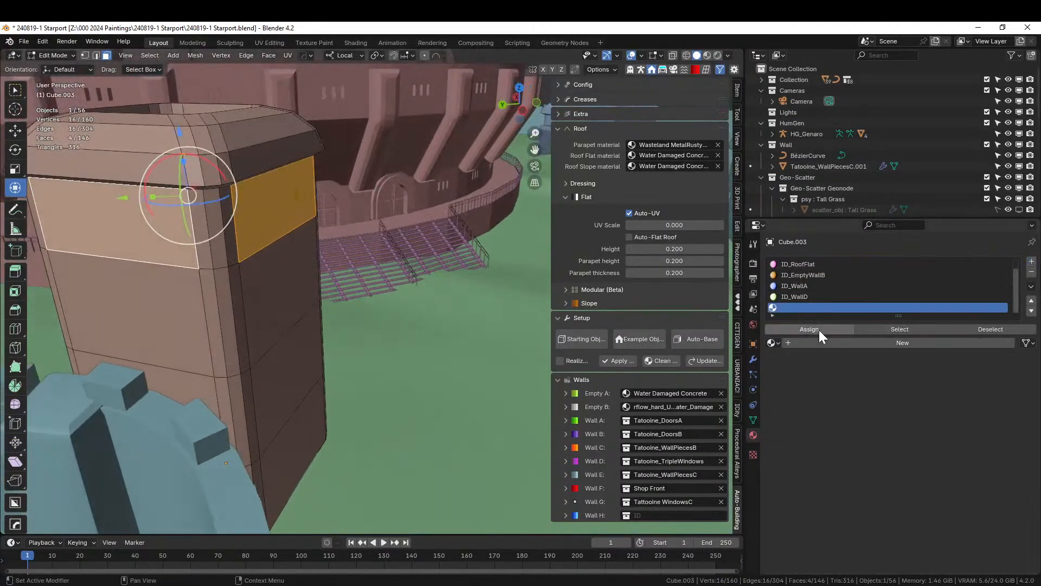
left_click(773, 343)
type("WallG")
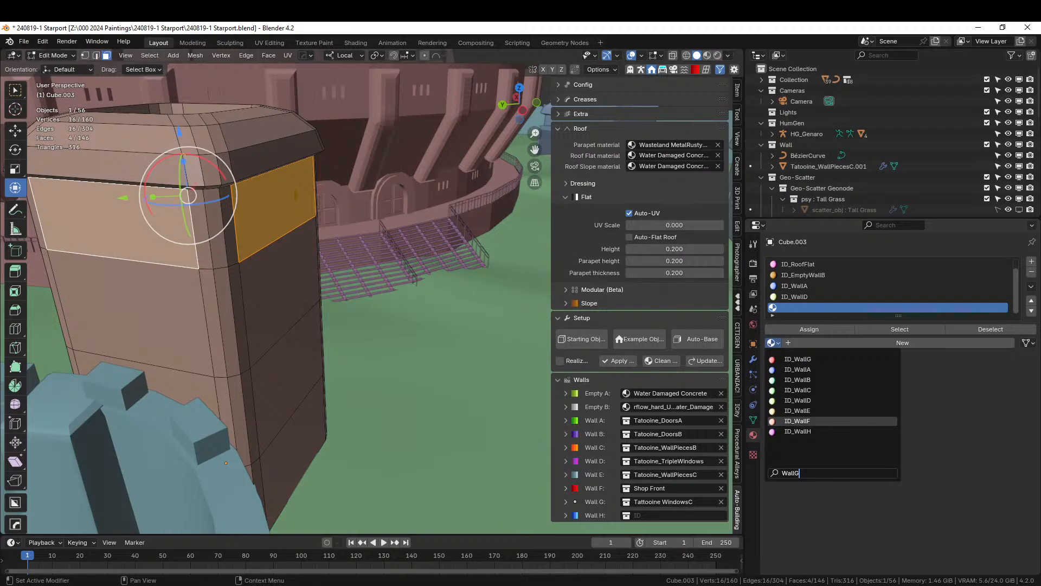
left_click(803, 359)
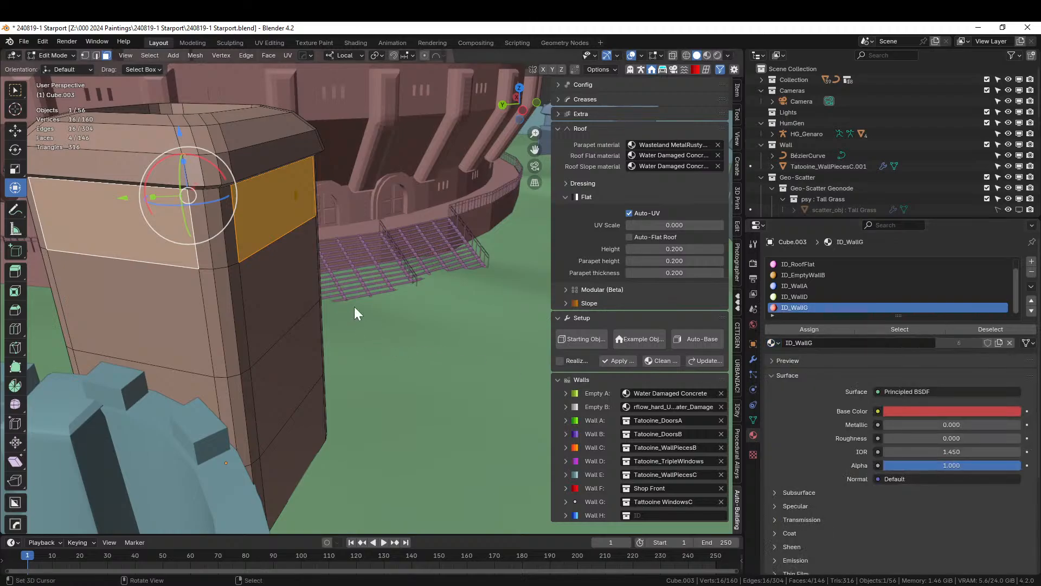
Finish editing the tower's mesh, check its generated door and windows, and save the file.
key("Tab")
middle_click_drag(376, 336, 15, 332)
scroll(415, 345, "down", 3)
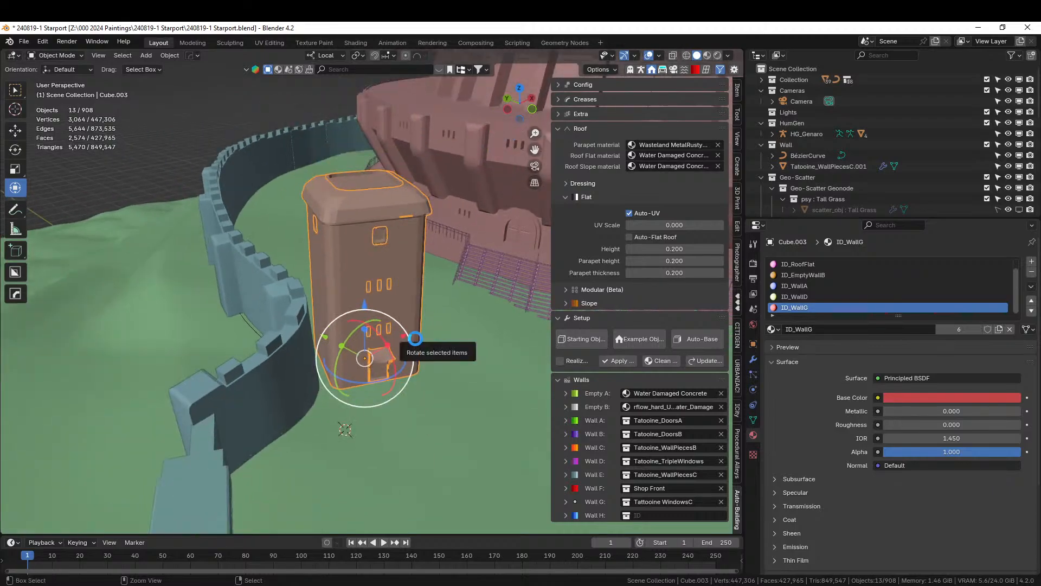
key("ctrl+s")
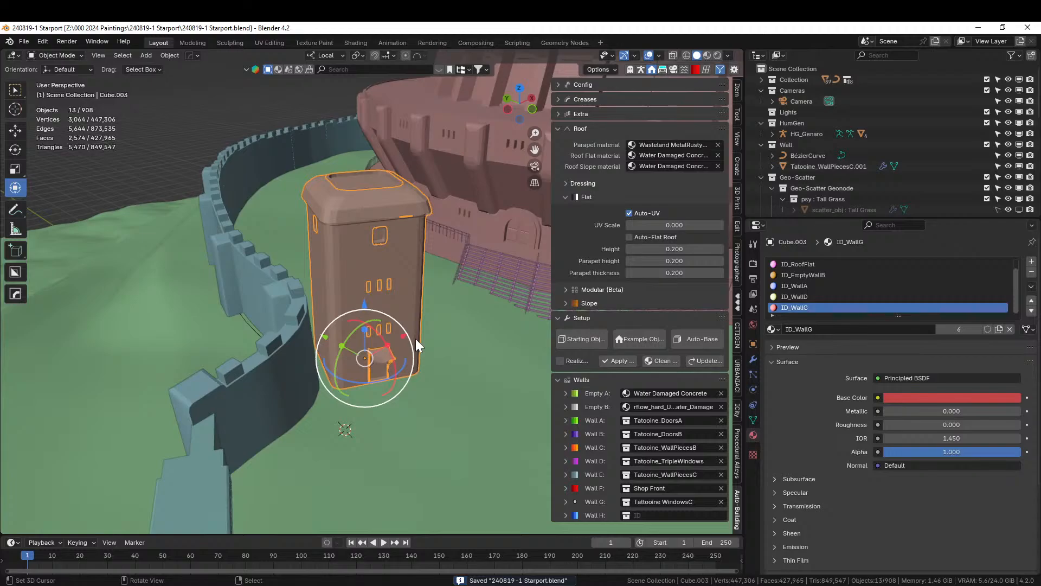
View the tower from beneath the terrain and lower it about 0.17 m along its local Z axis.
scroll(415, 338, "up", 3)
middle_click_drag(415, 367, 383, 265)
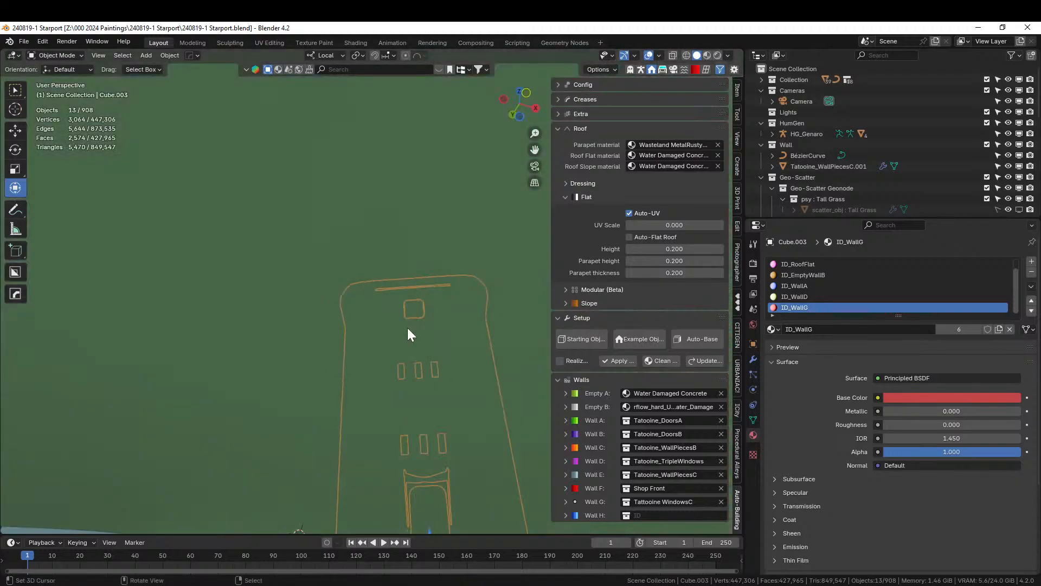
middle_click_drag(408, 328, 332, 170)
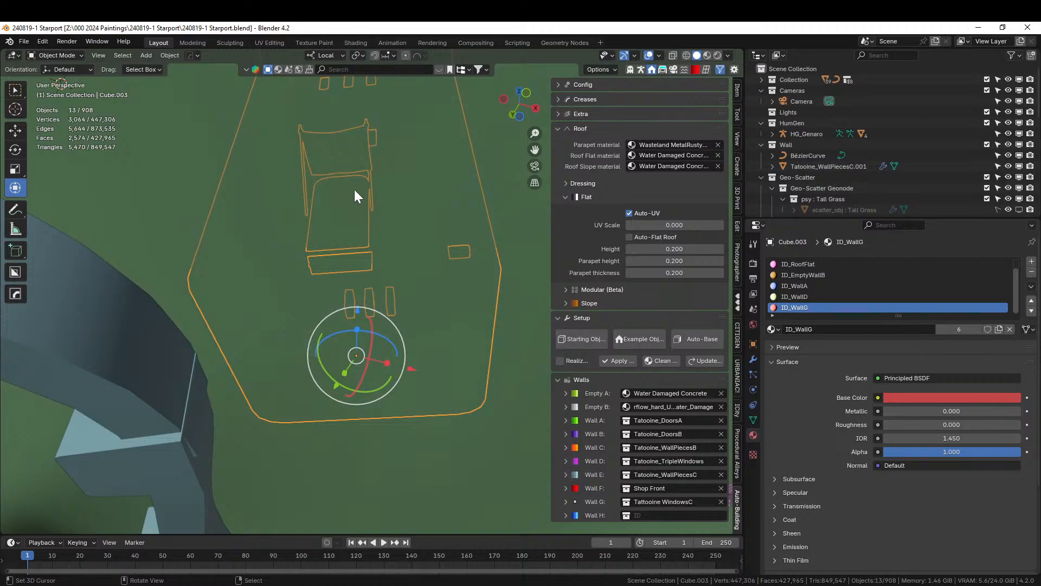
key("g")
key("z")
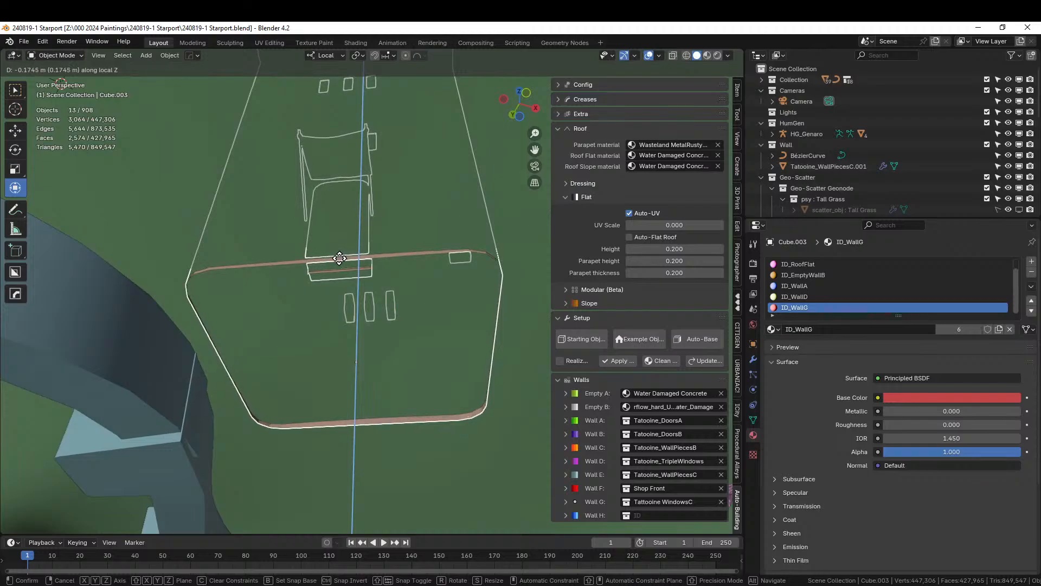
left_click(342, 256)
middle_click_drag(344, 252, 372, 356)
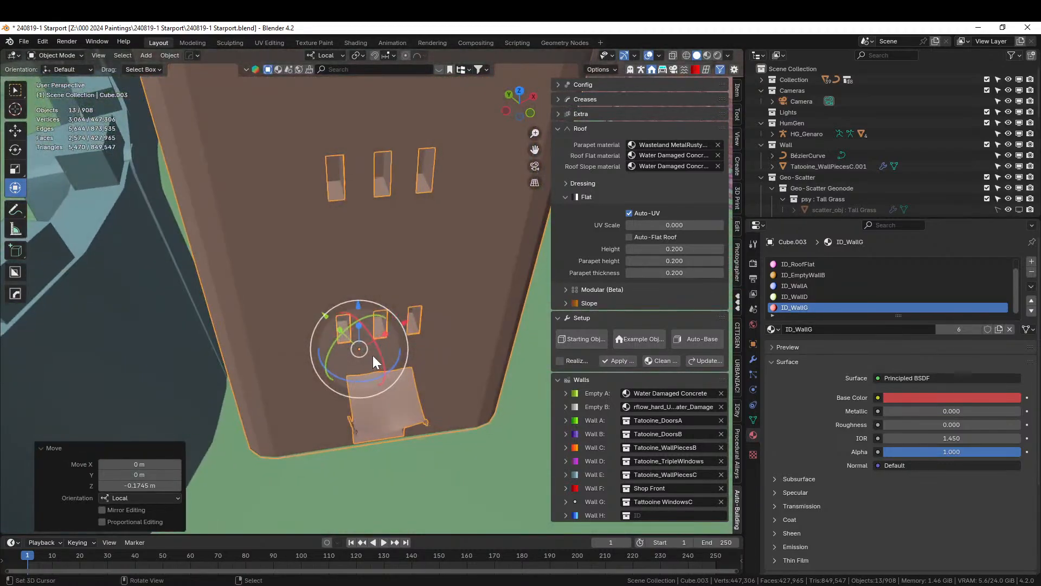
Enable the realize option for the tower and apply its Auto-Building setup to turn it into real geometry.
left_click(564, 361)
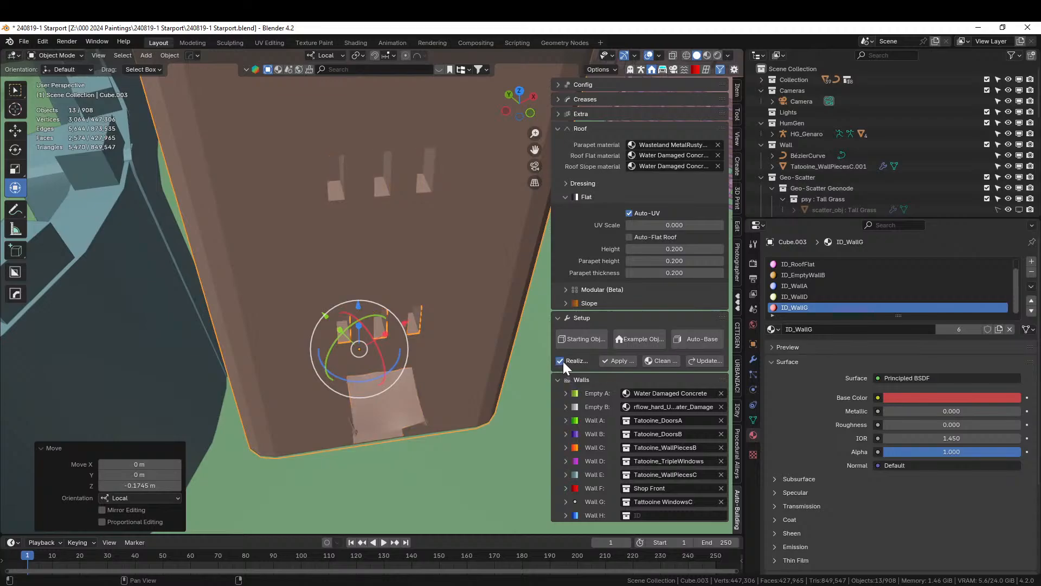
left_click(612, 359)
middle_click_drag(611, 358, 453, 390)
scroll(453, 385, "up", 4)
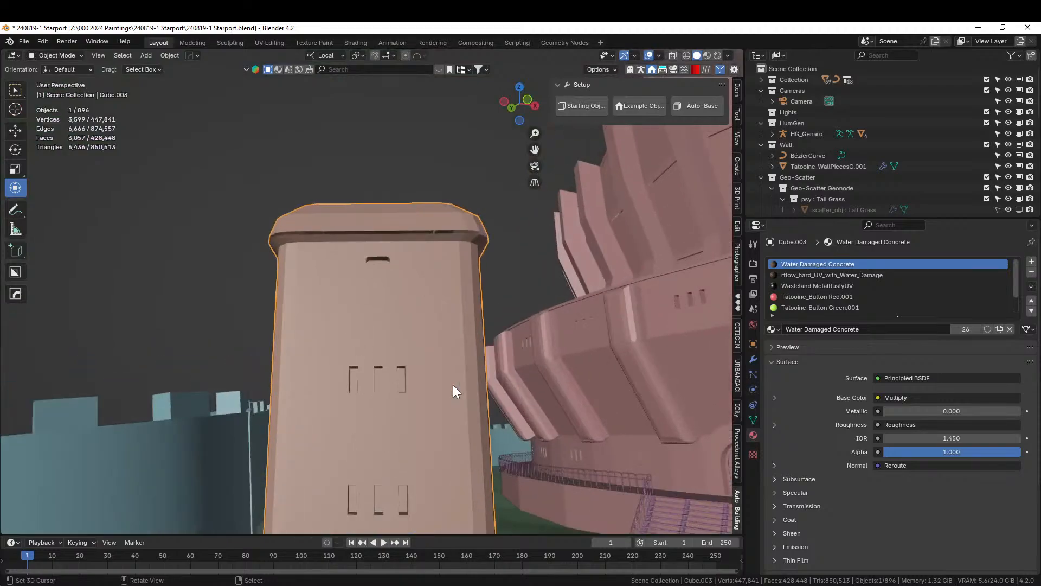
Isolate the tower and bridge the two open edge loops under its roof overhang with Bridge Edge Loops.
key("KP_Divide")
key("Tab")
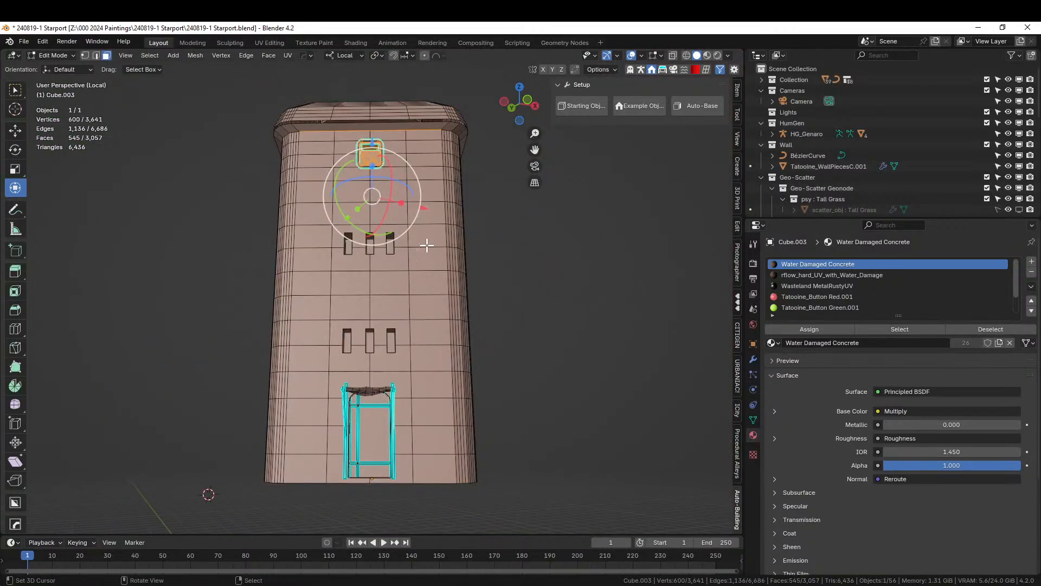
left_click(565, 246)
middle_click_drag(564, 246, 474, 400, "shift")
scroll(483, 423, "up", 6)
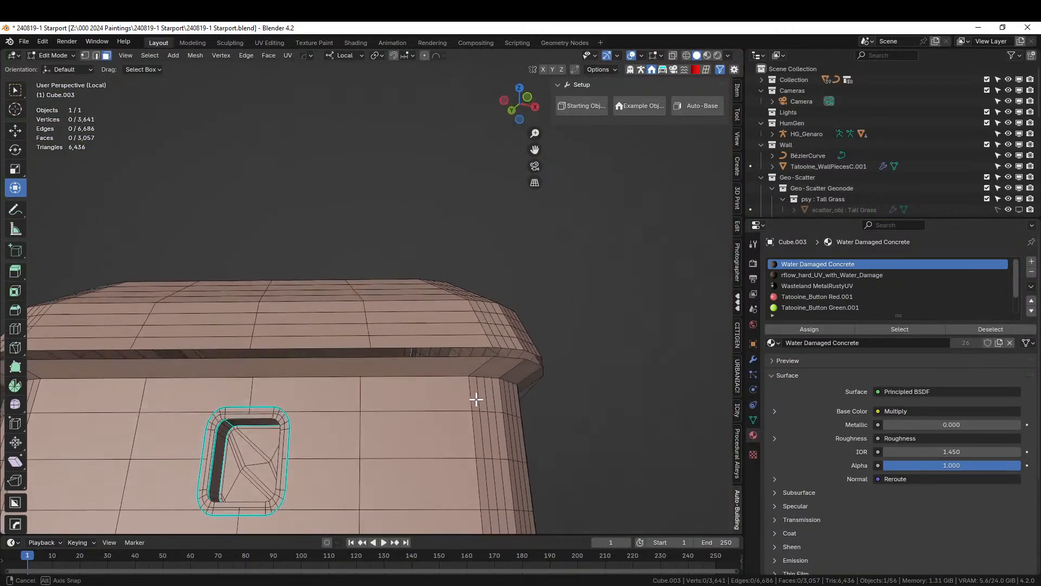
key("2")
left_click(317, 359, "alt")
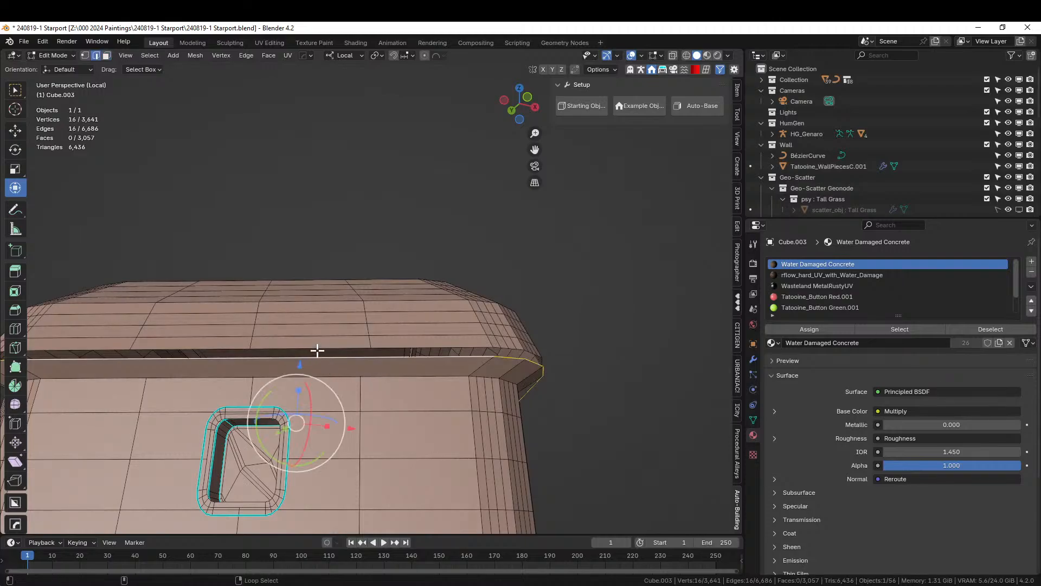
left_click(317, 350, "alt+shift")
key("ctrl+e")
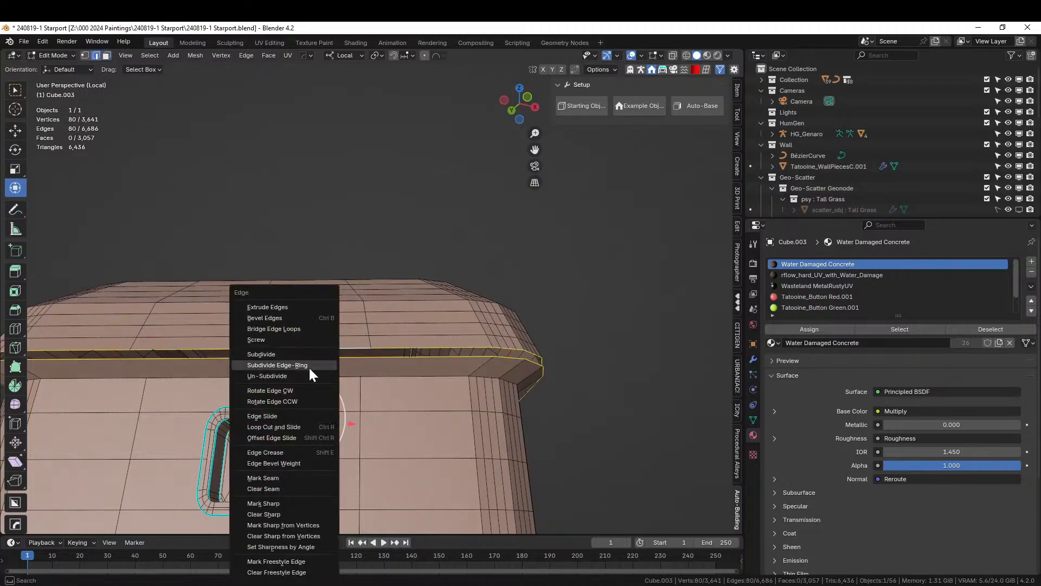
left_click(291, 329)
mouse_move(286, 325)
middle_mouse_down()
mouse_move(272, 376)
mouse_move(317, 408)
middle_mouse_up()
key("Tab")
Examine the tower in rendered shading, both isolated and within the walled starport, and return to solid shading.
scroll(272, 377, "down", 3)
key("z")
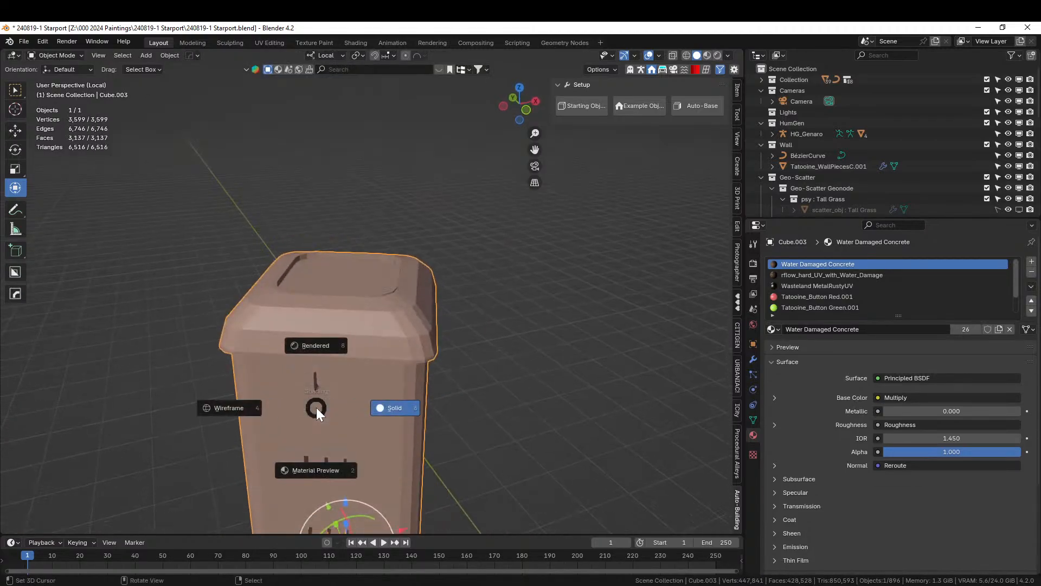
key("8")
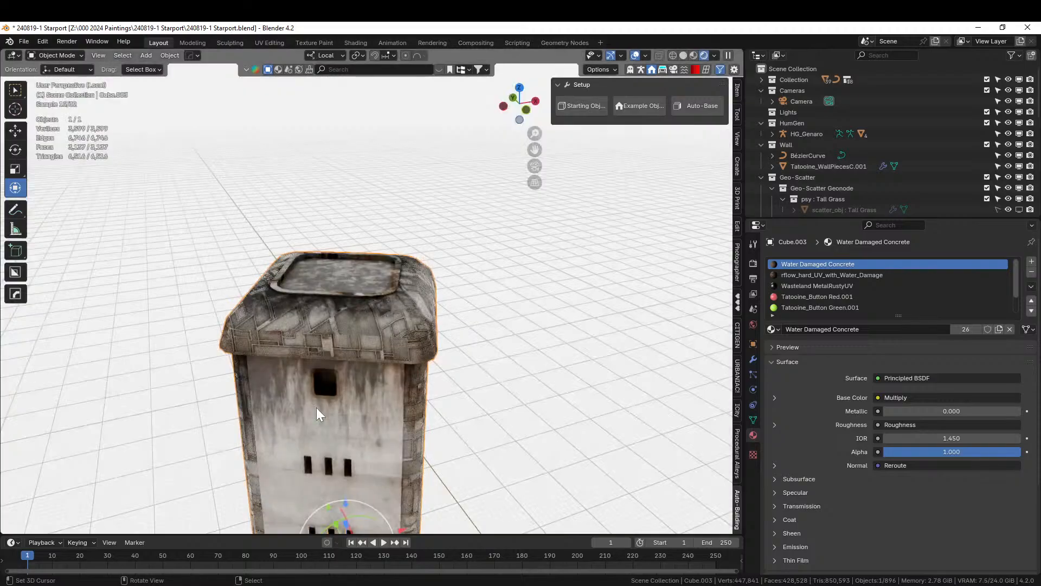
scroll(302, 432, "down", 5)
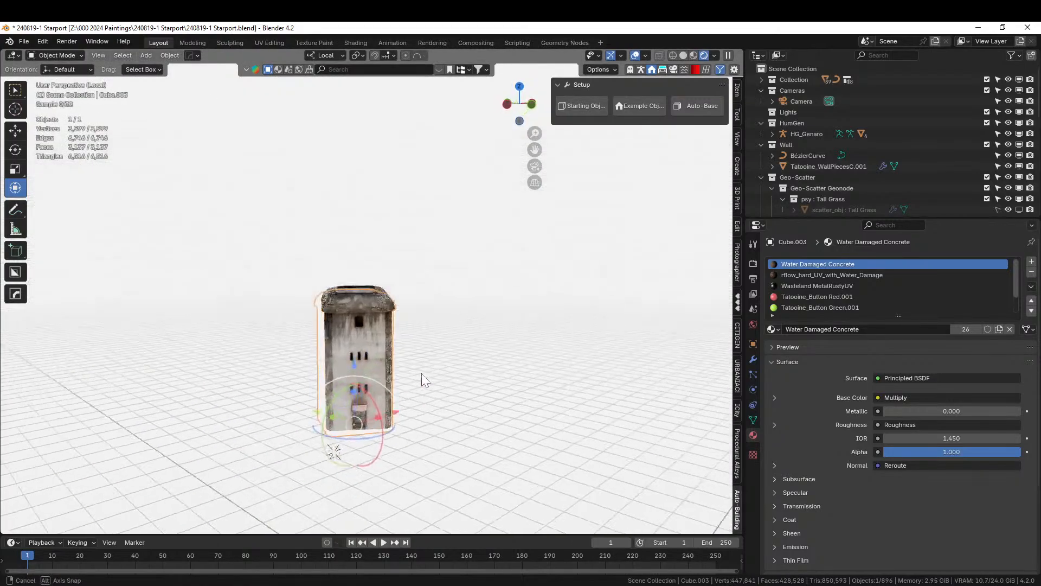
middle_click_drag(423, 379, 439, 405)
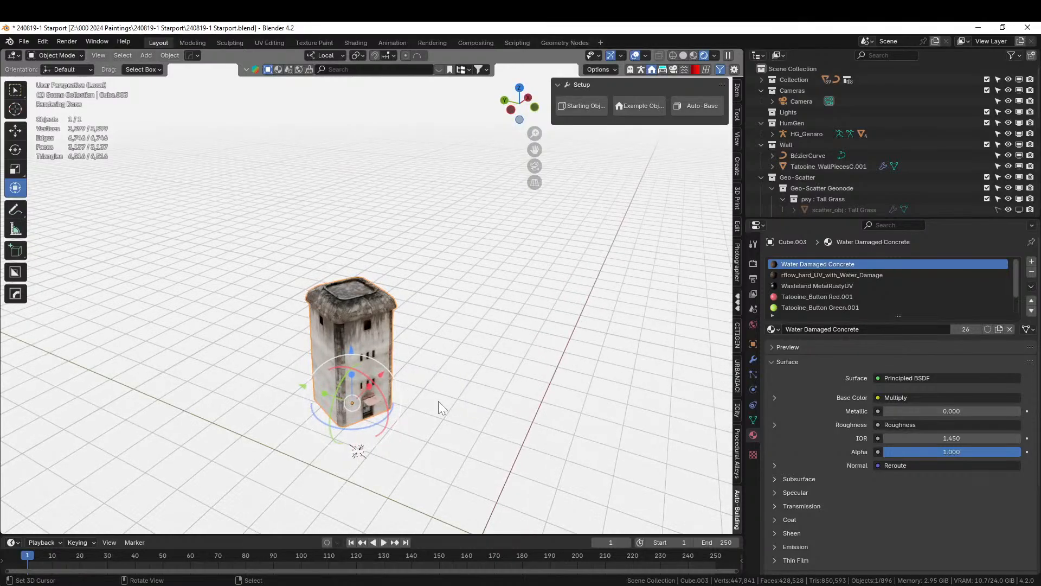
key("KP_Divide")
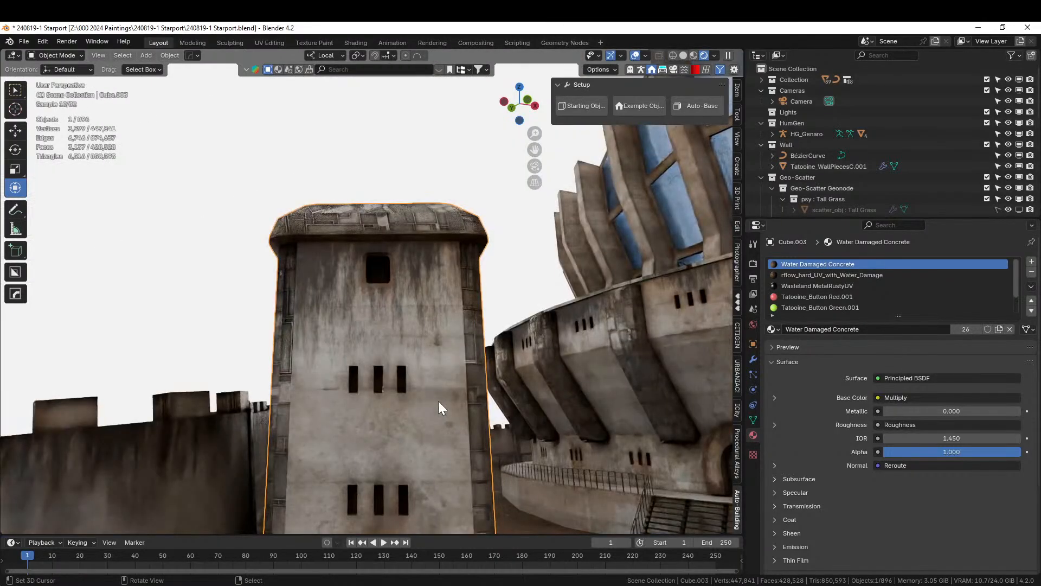
middle_click_drag(438, 402, 491, 282)
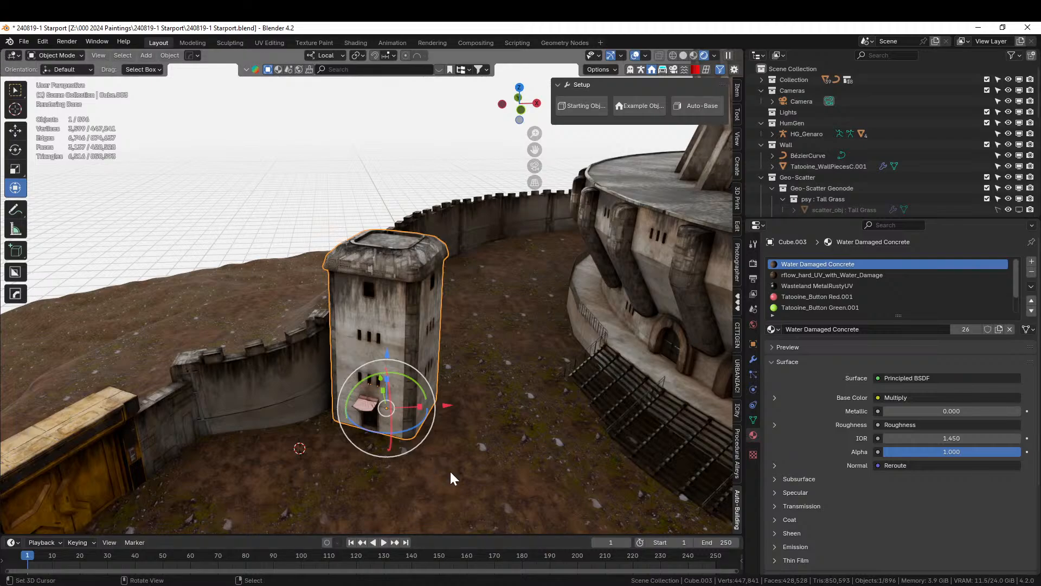
key("z")
key("6")
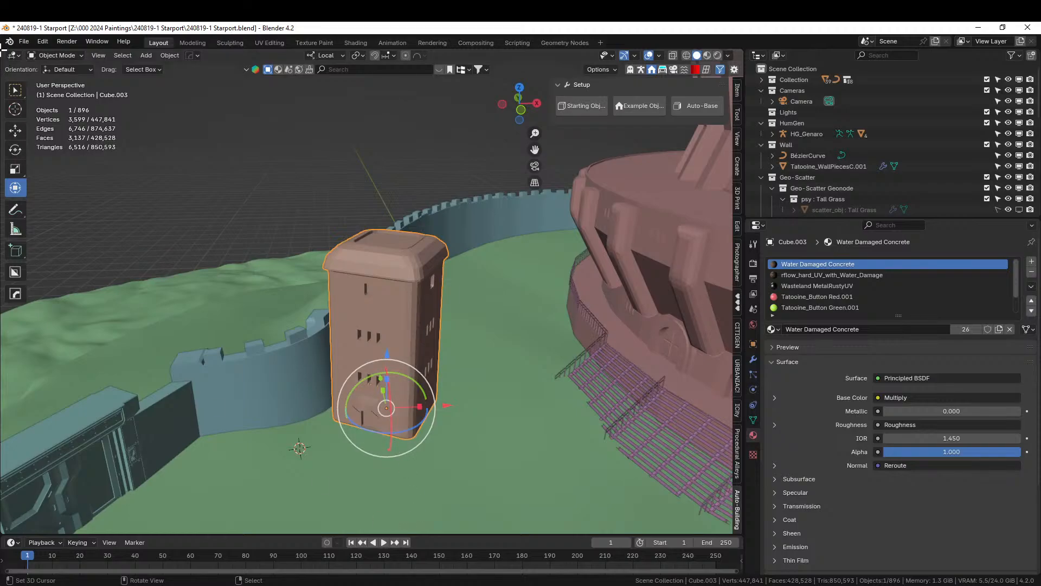
Split the 3D viewport, turn the new area into an asset browser, and show the Seth Objects library.
left_click_drag(3, 50, 384, 189)
key("shift+F1")
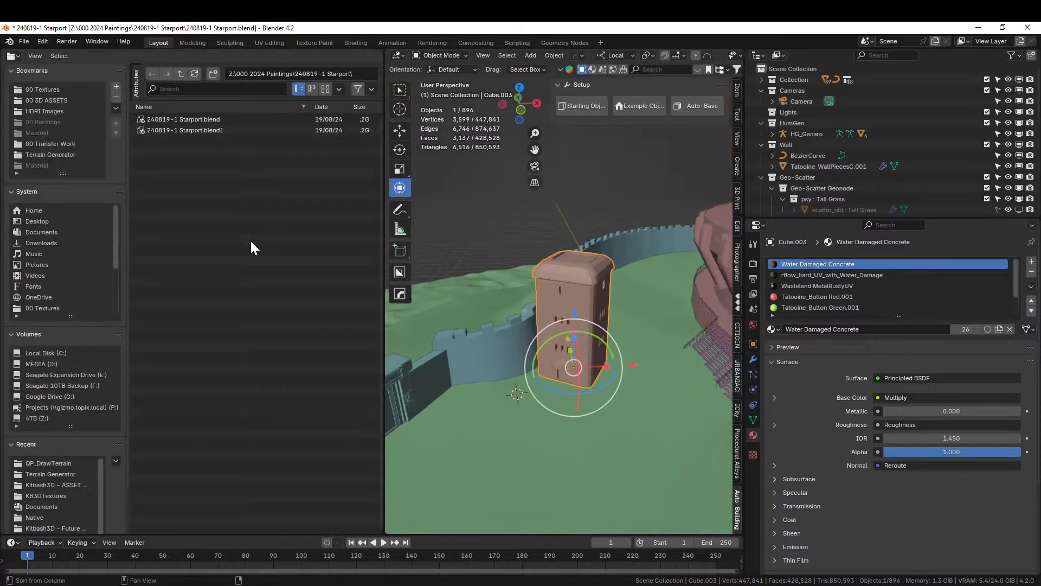
key("shift+F1")
left_click(43, 72)
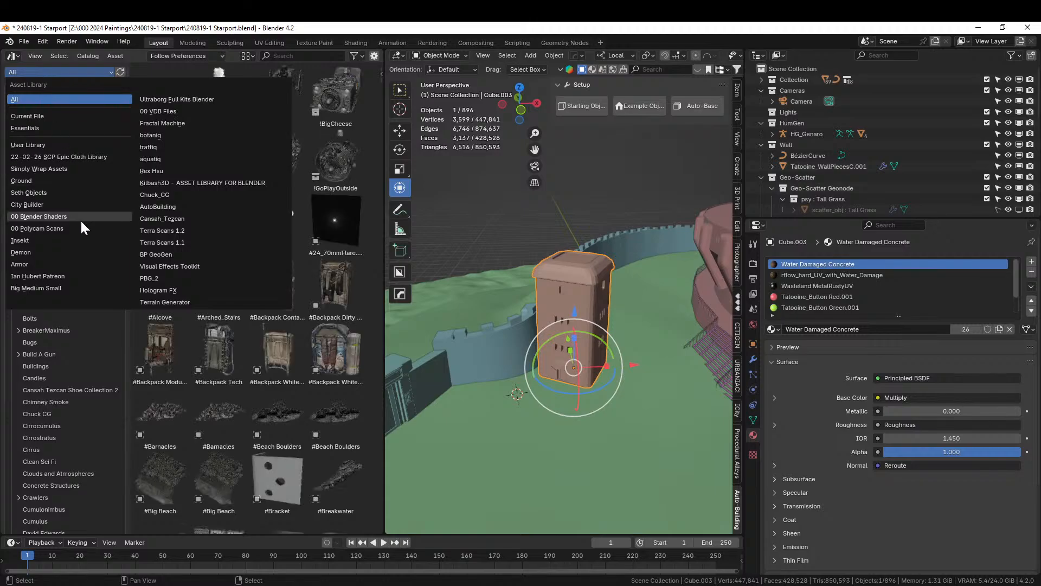
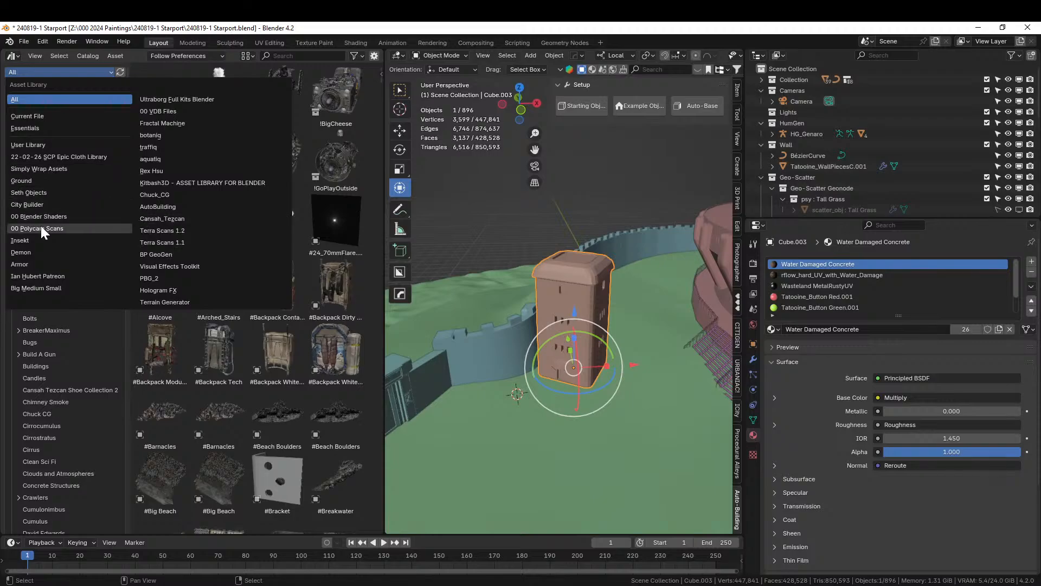
left_click(58, 188)
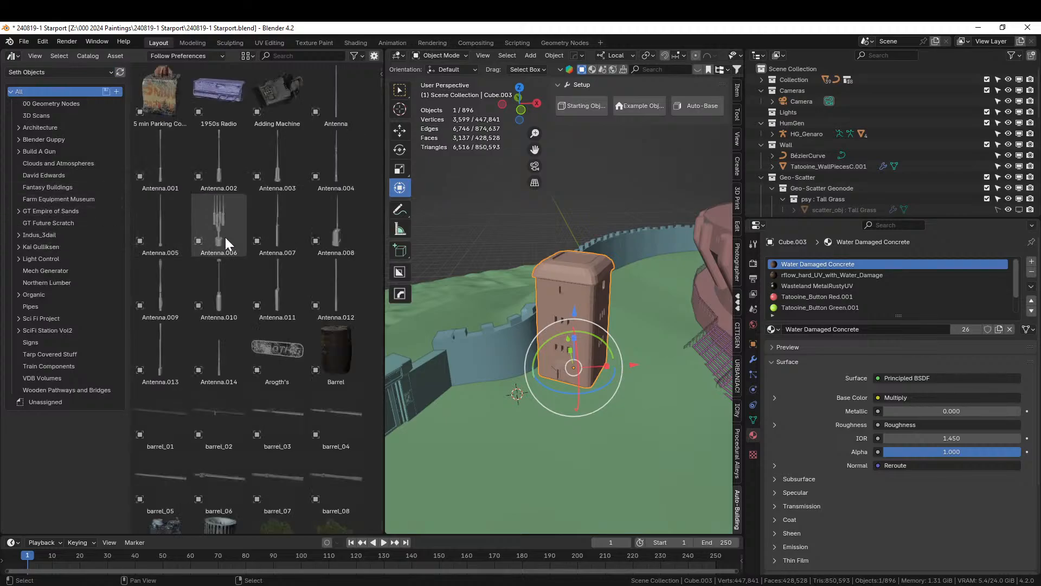
Try to place the Antenna.006 asset on the tower's roof.
left_click_drag(219, 228, 569, 247)
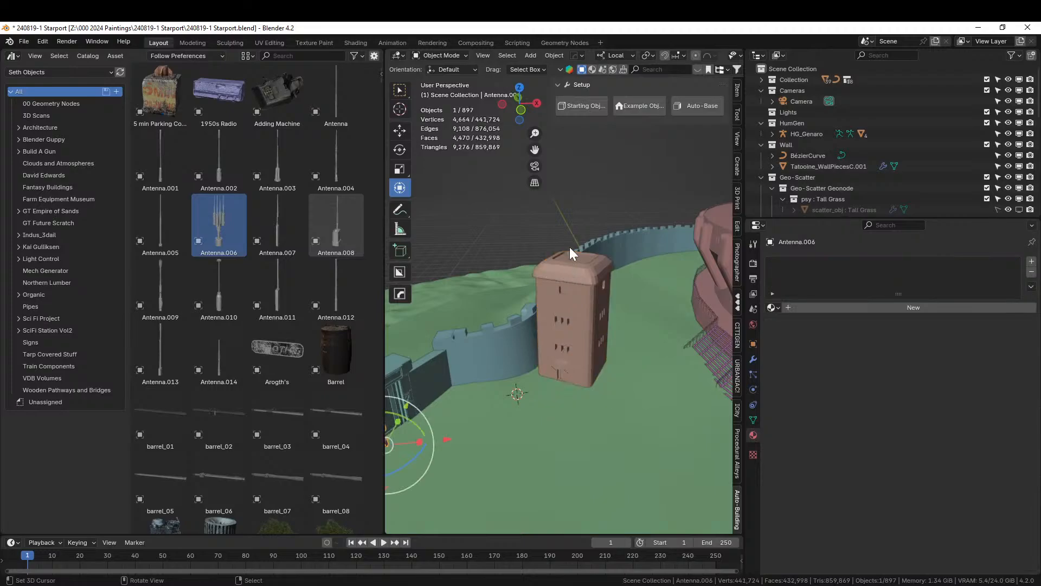
middle_click_drag(569, 247, 500, 390)
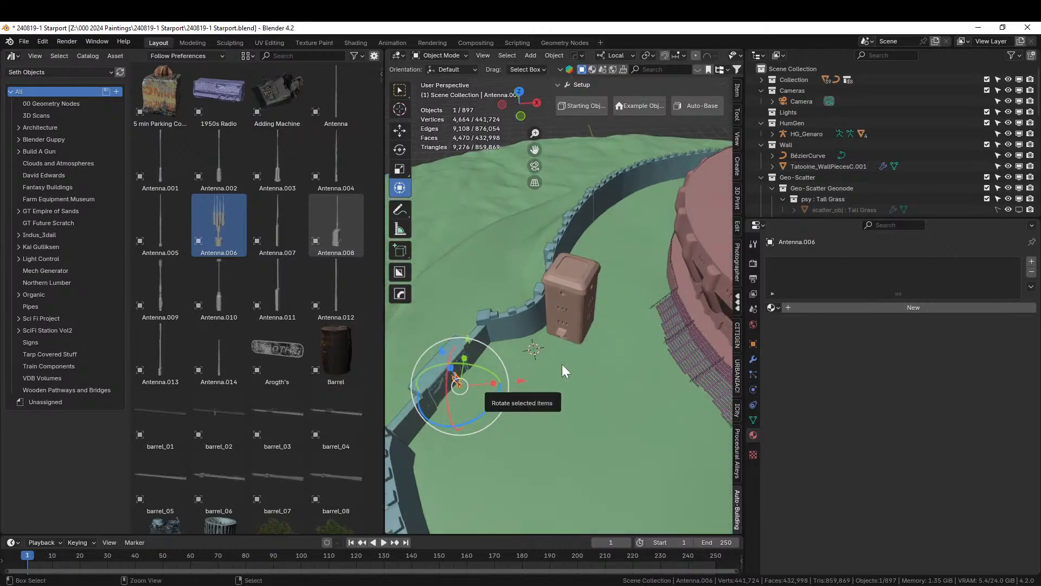
key("ctrl+z")
Add the Antenna.006 asset and move it about 15.8 m in X and 10.5 m in Y over the tower in top view.
middle_click_drag(562, 363, 535, 375)
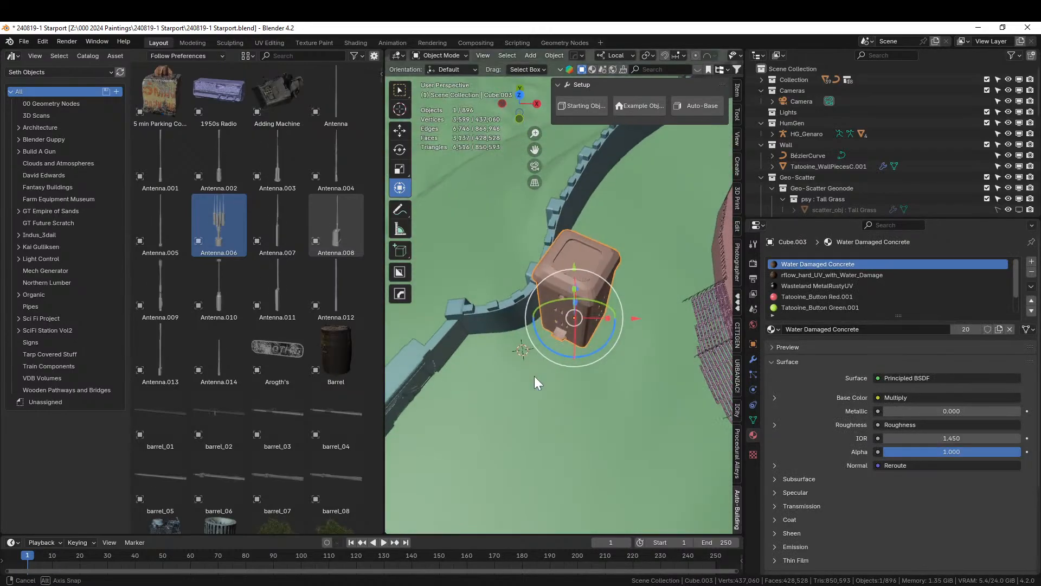
left_click_drag(214, 255, 577, 232)
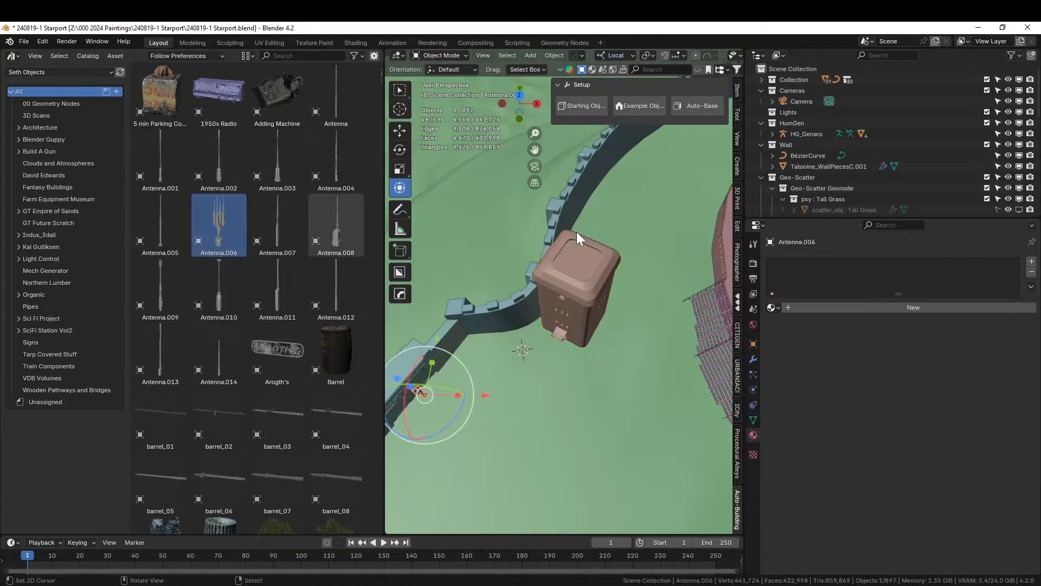
key("KP_7")
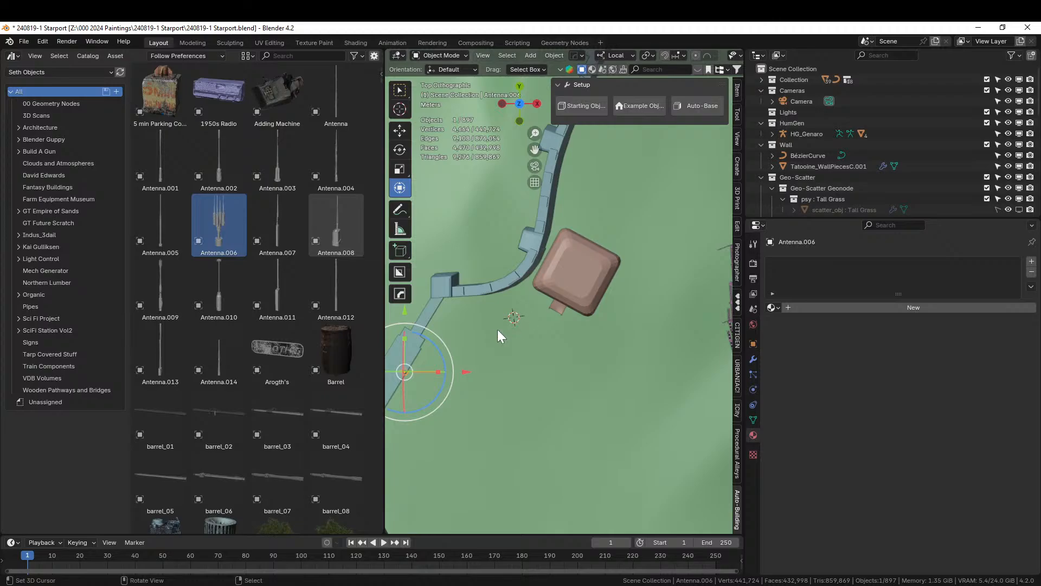
key("g")
left_click(646, 232)
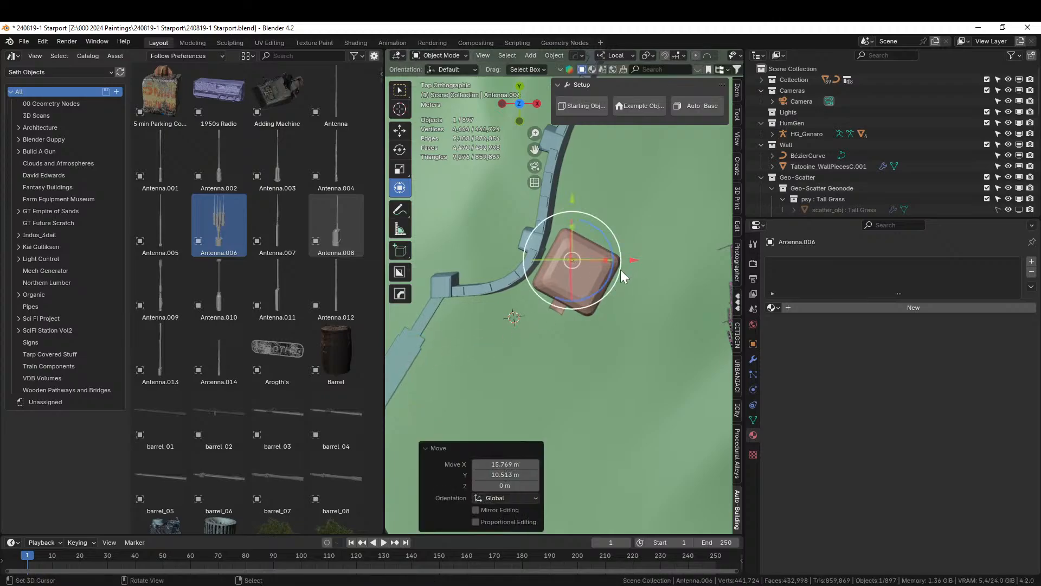
Raise the antenna about 12 m along its local Z axis onto the tower's roof and scale it up by about 1.888.
middle_click_drag(620, 269, 586, 381)
key("g")
key("z")
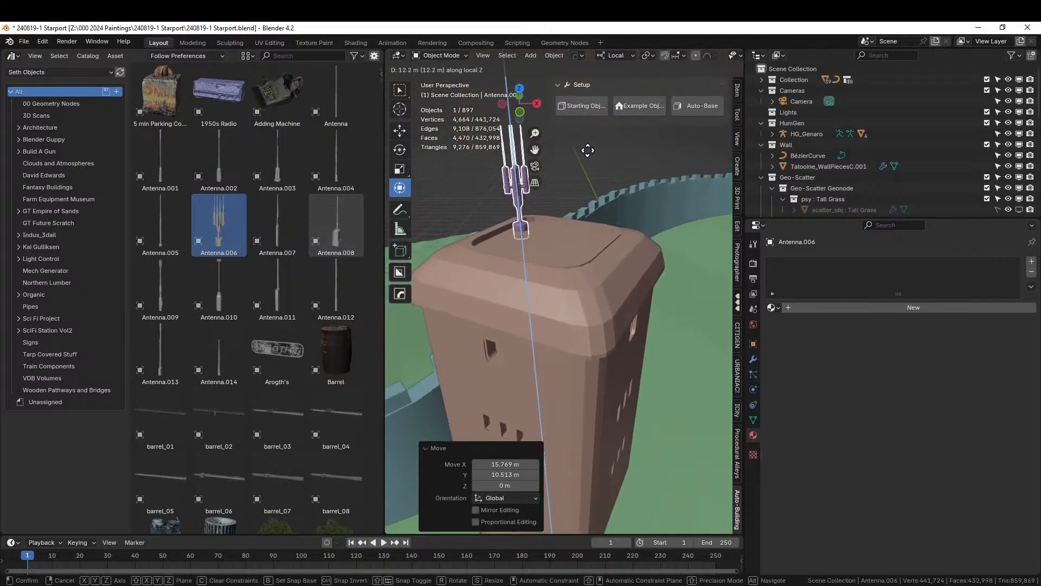
left_click(591, 155)
key("s")
left_click(650, 217)
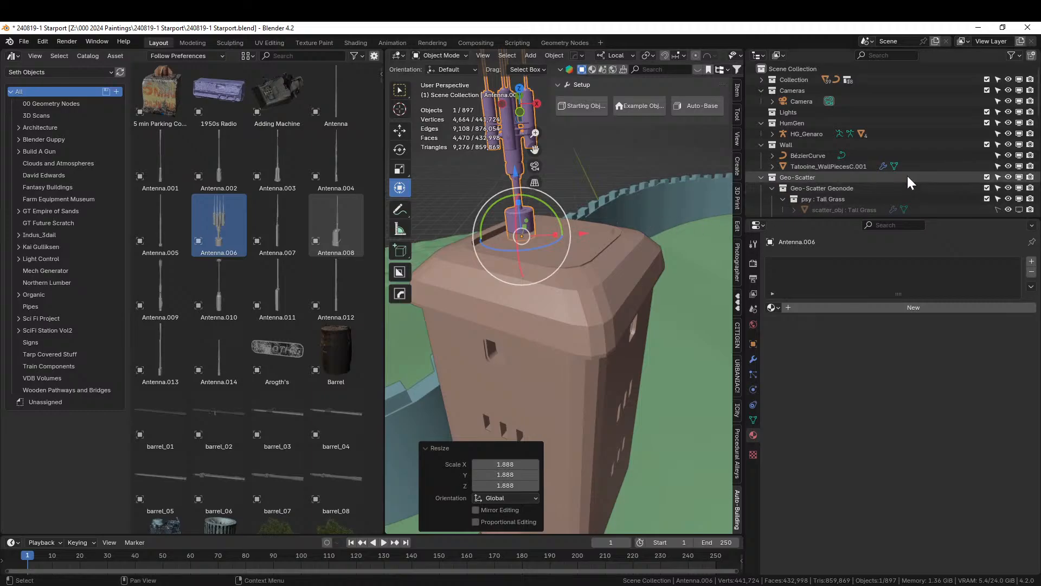
key("KP_Decimal")
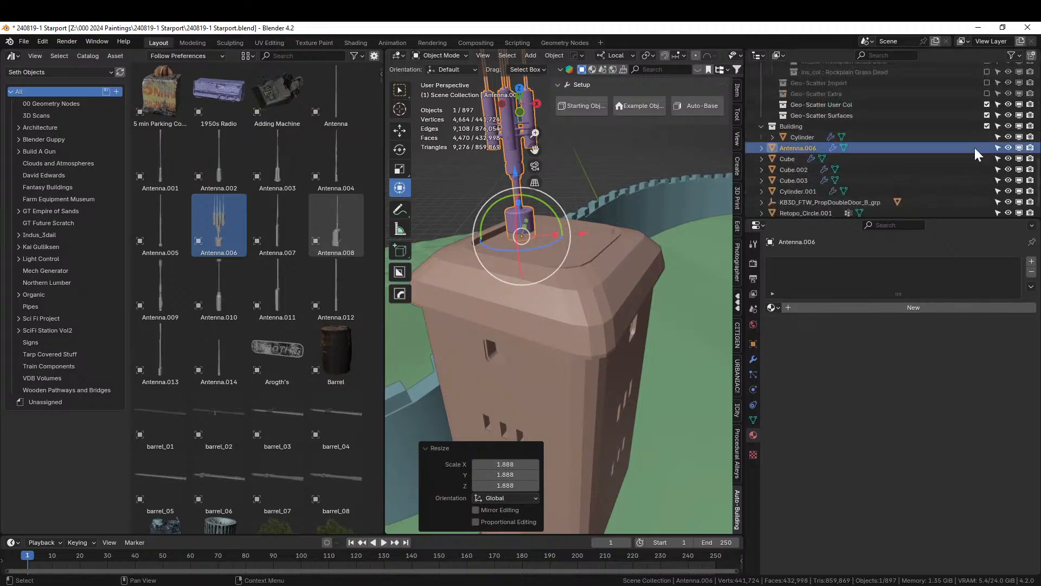
Unwrap the antenna's whole mesh with Smart UV Project at a 66° angle limit.
middle_click_drag(600, 204, 539, 277)
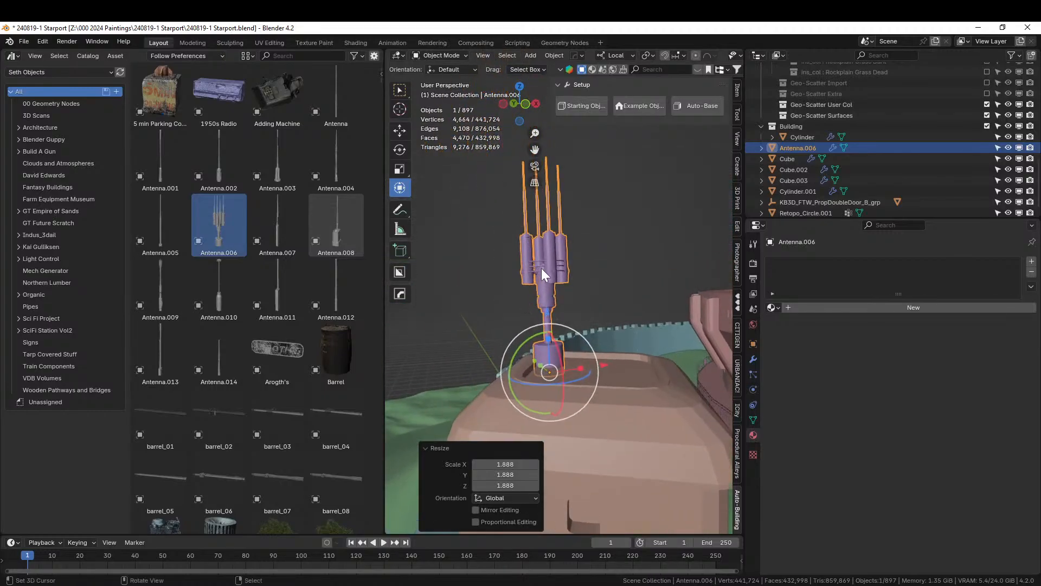
key("Tab")
key("a")
key("u")
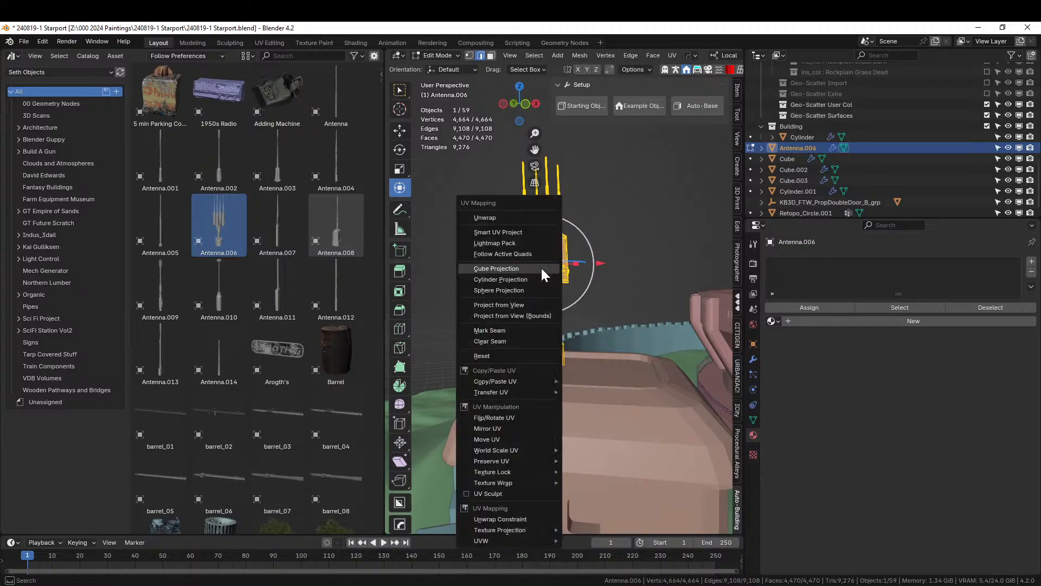
left_click(520, 227)
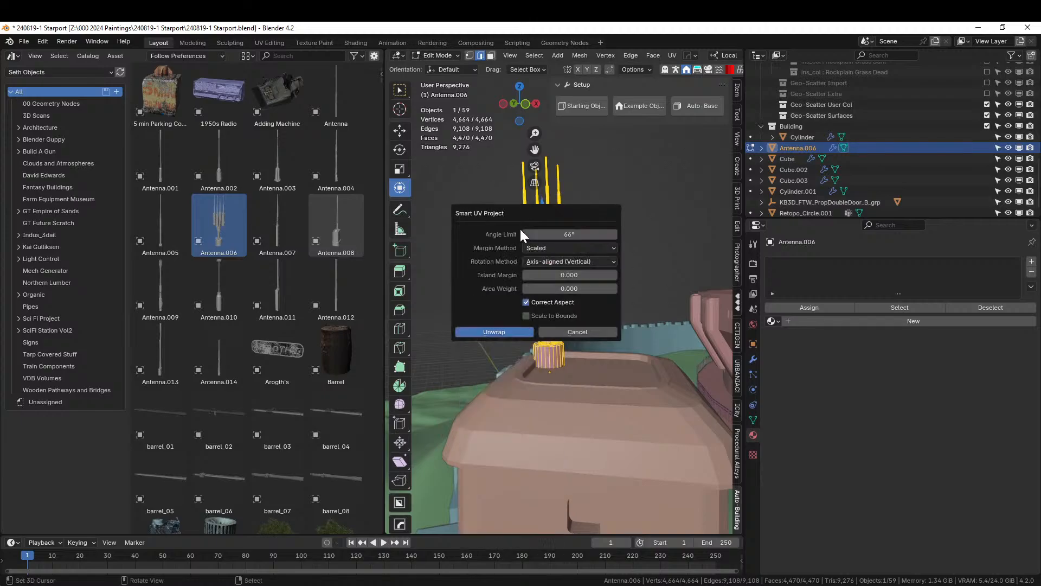
left_click(506, 333)
key("Tab")
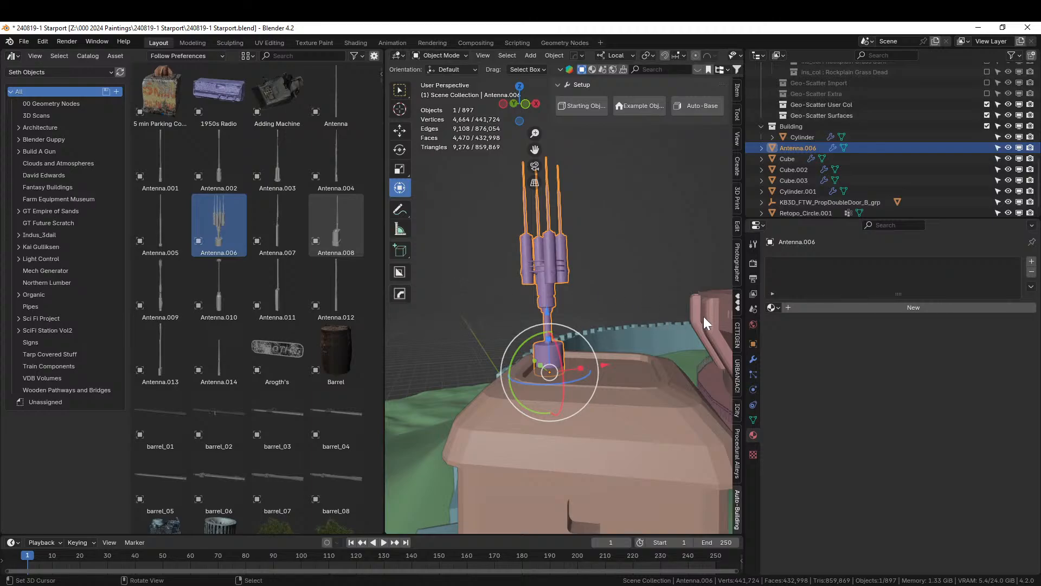
Assign the rflow_hard_UV_with_Water_Damage material to the antenna and check it in rendered shading.
left_click(774, 308)
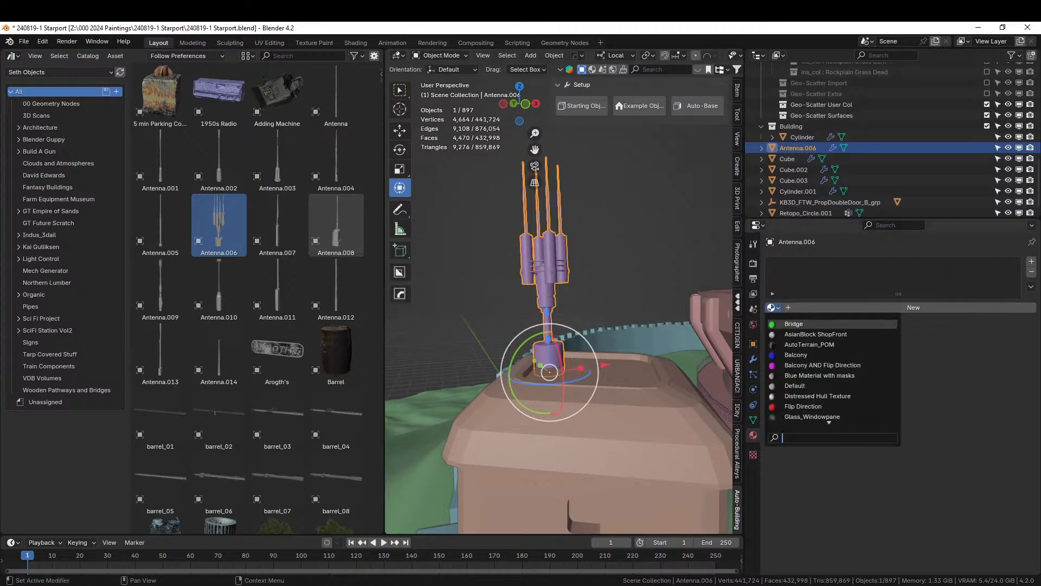
type("rflow")
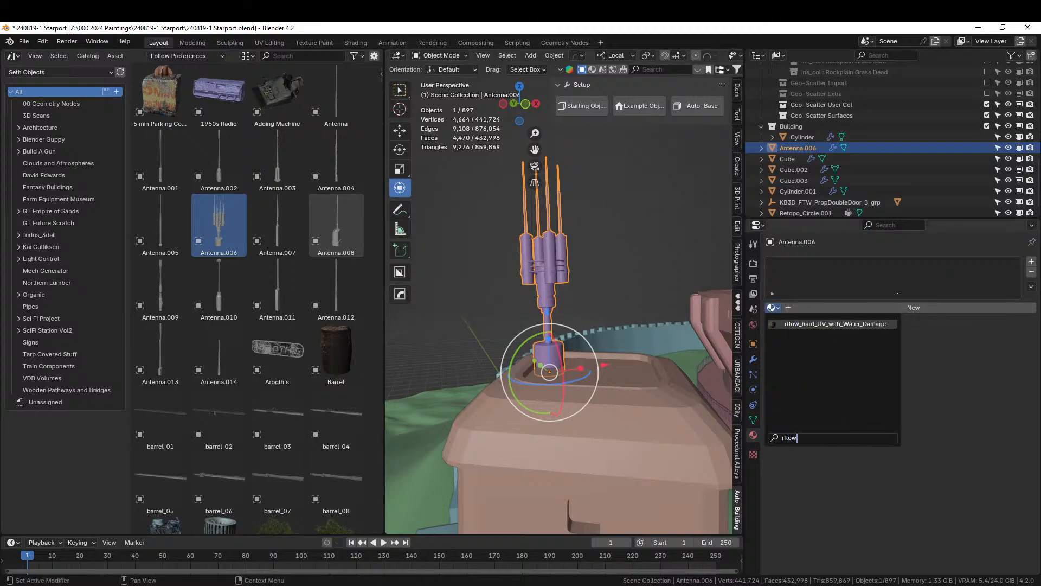
key("Return")
key("z")
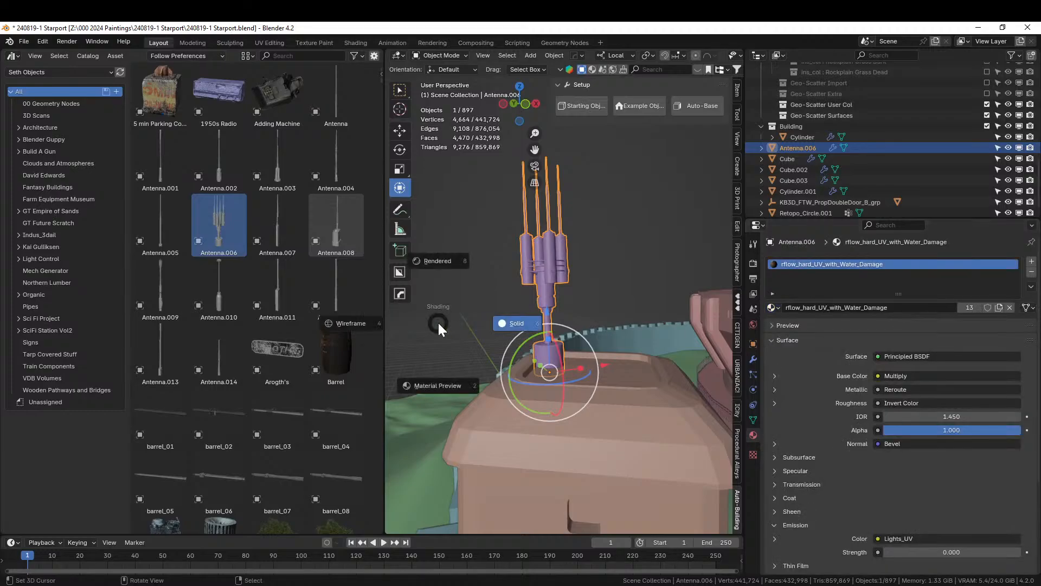
key("8")
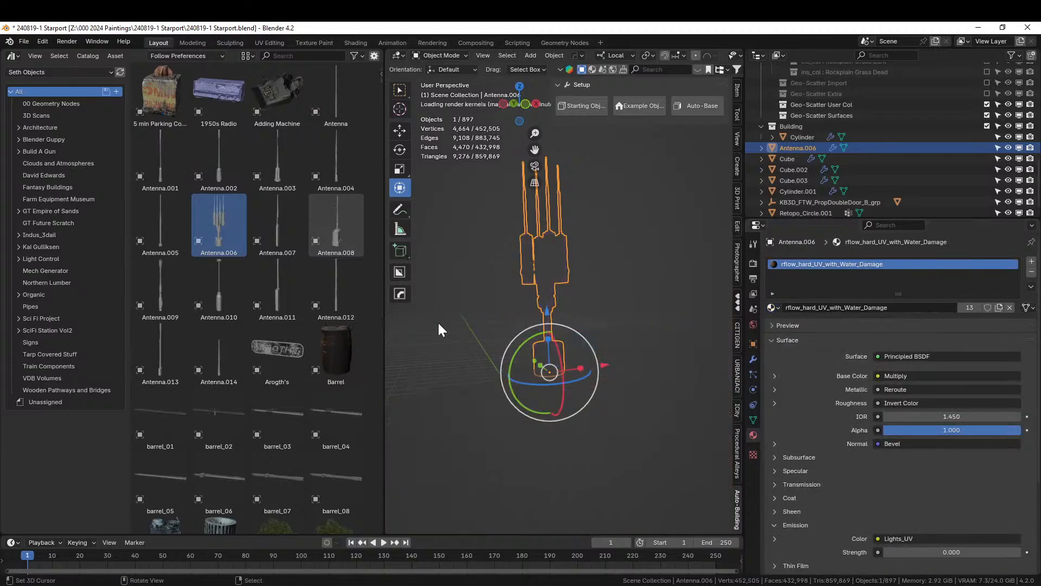
scroll(529, 314, "up", 4)
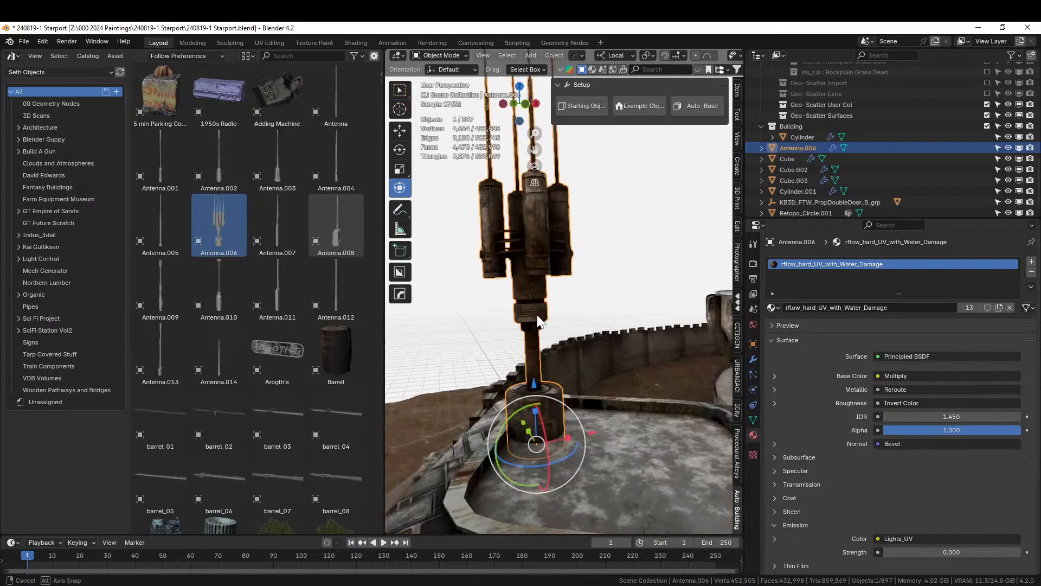
middle_click_drag(529, 314, 574, 325)
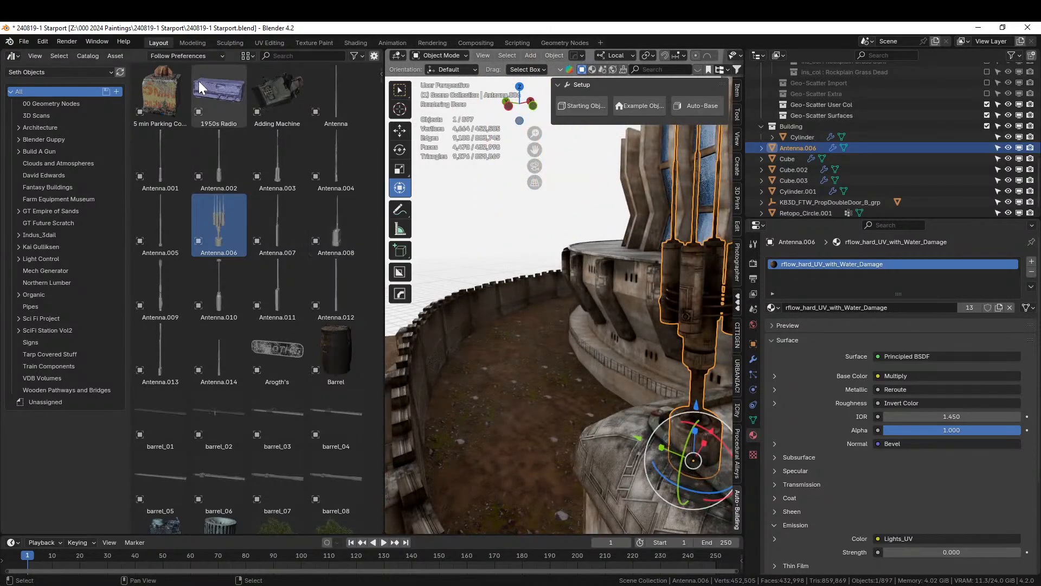
Duplicate the asset browser into a separate window and close the docked asset browser area beside the 3D viewport.
right_click(138, 50)
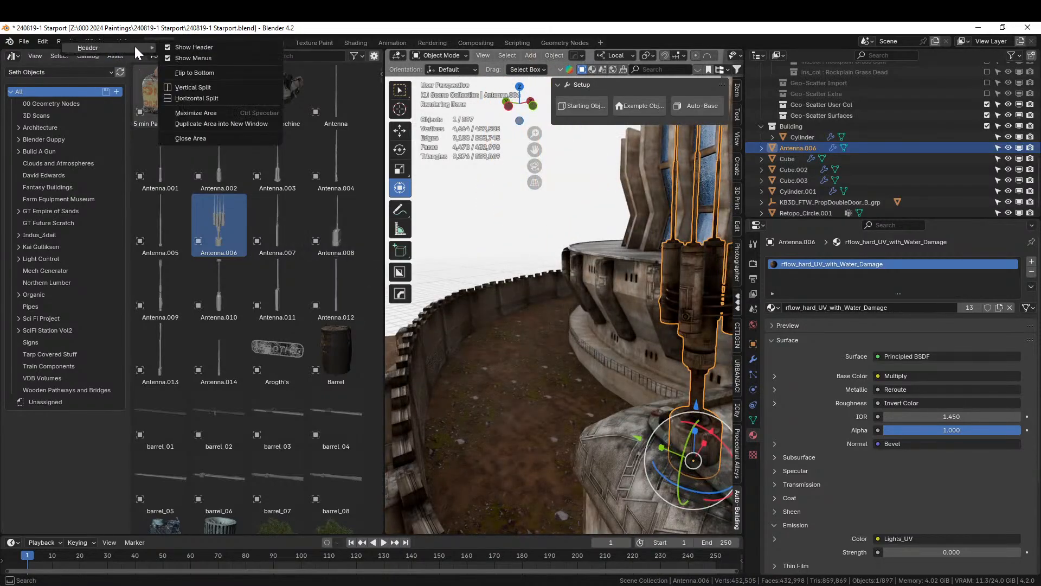
left_click(225, 124)
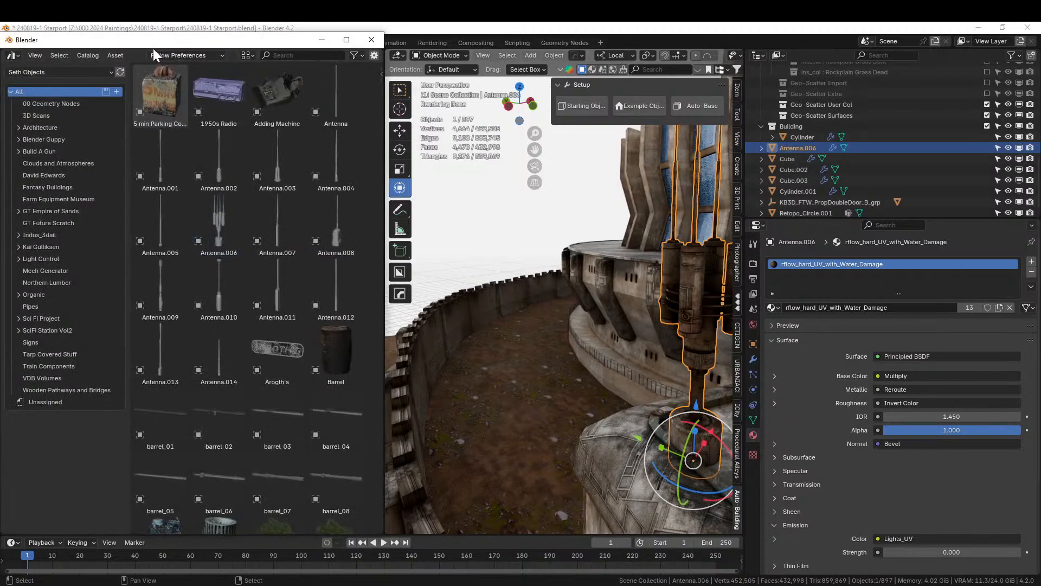
left_click_drag(155, 41, 461, 22)
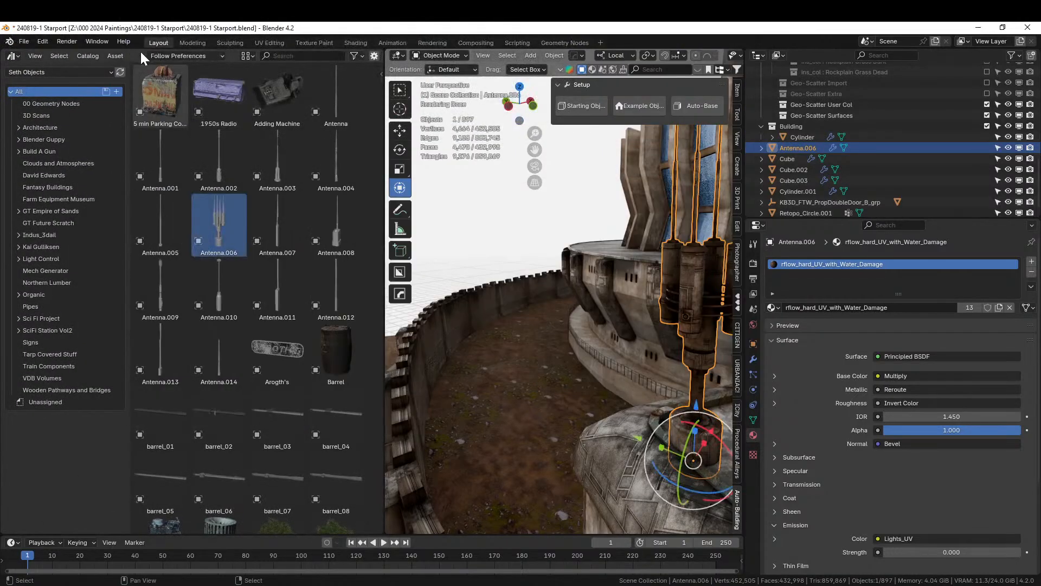
right_click(140, 49)
left_click(93, 152)
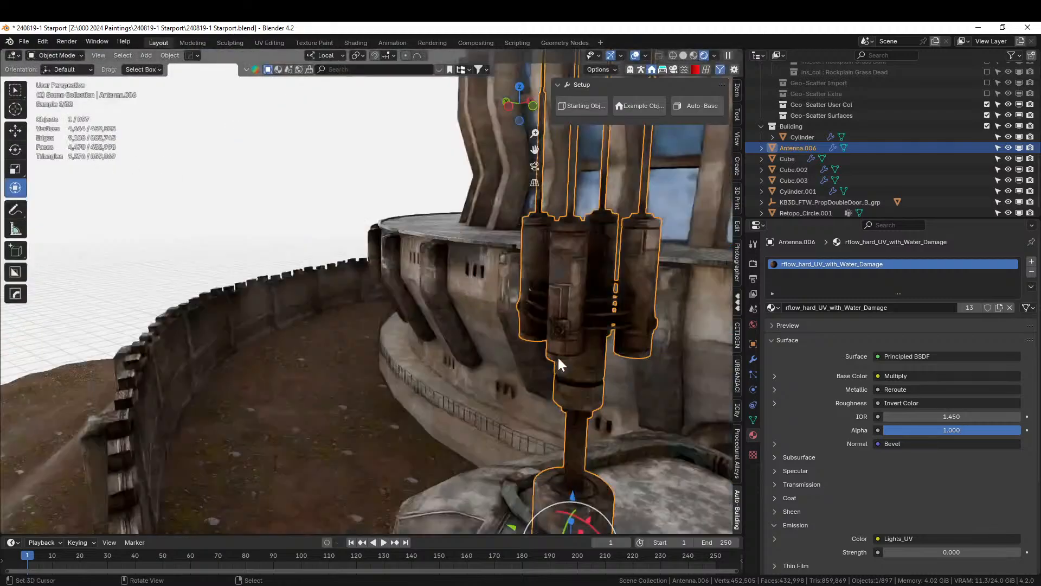
Add a Geometry Nodes modifier to the antenna and assign the Blenderesse_WaterStreaksGenerator(mask) node group.
scroll(560, 354, "down", 5)
middle_click_drag(561, 354, 356, 296)
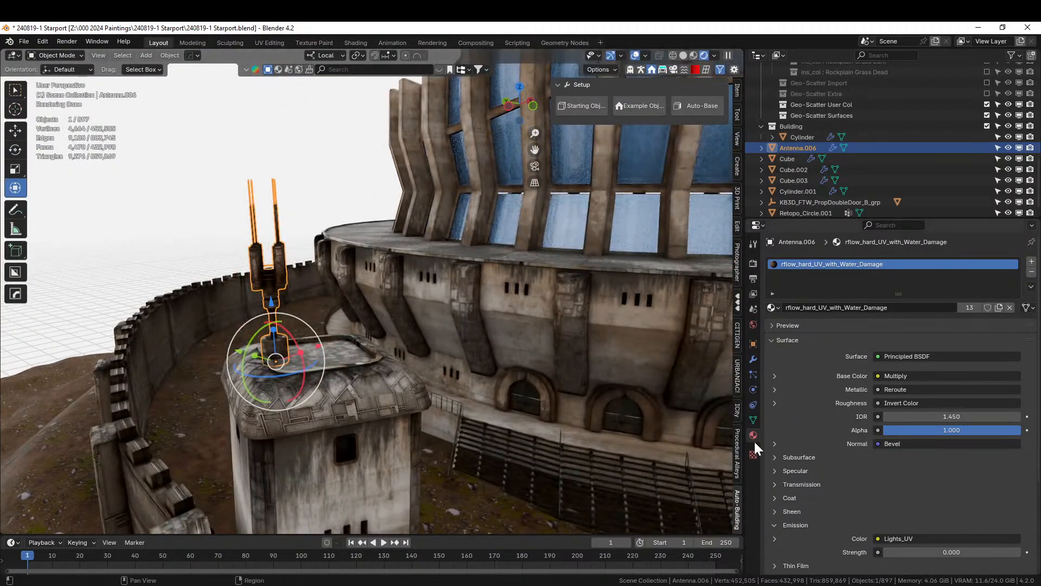
left_click(753, 360)
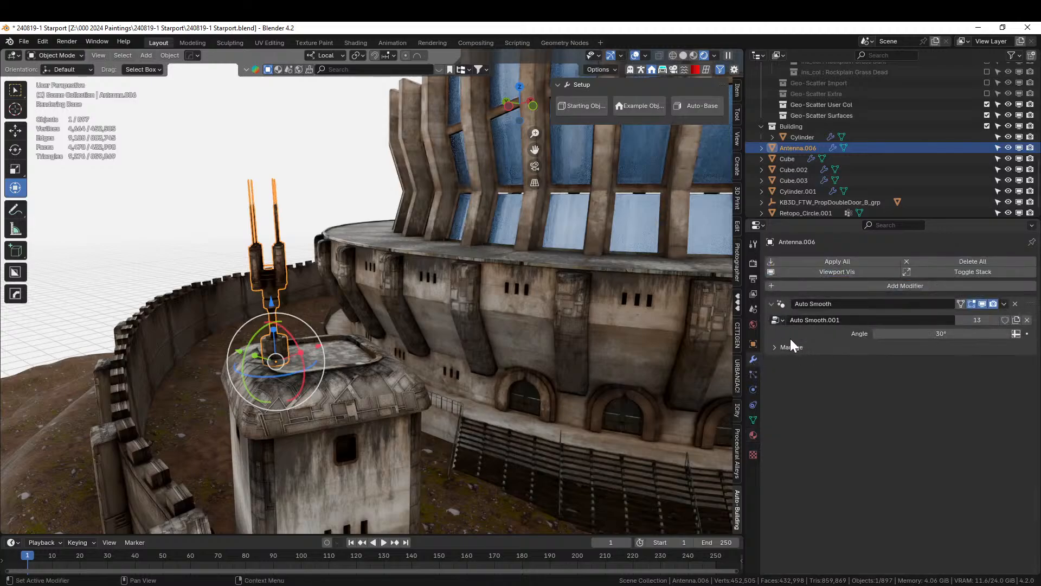
left_click(788, 286)
left_click(768, 360)
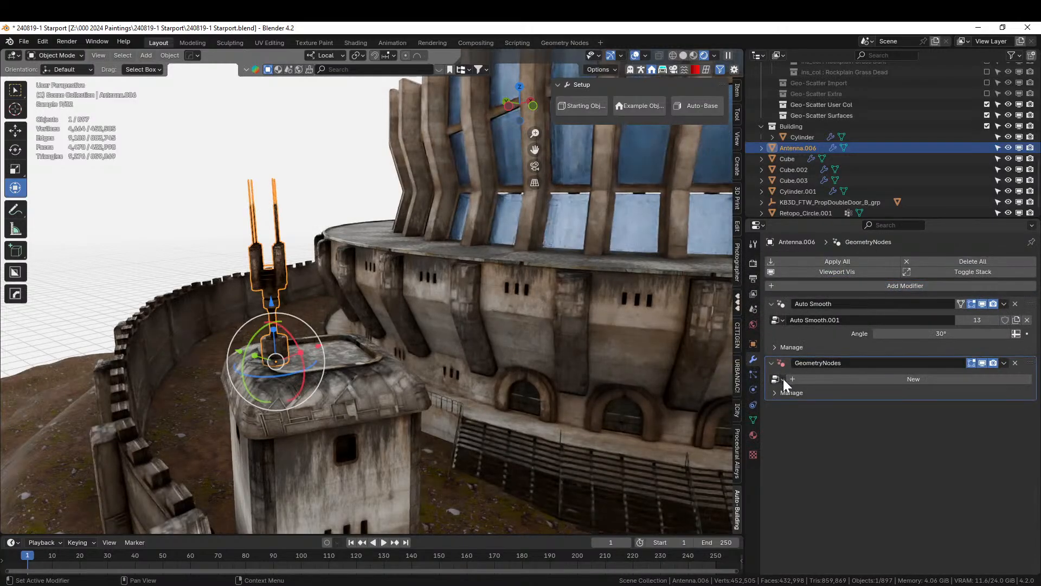
left_click(779, 379)
left_click(820, 437)
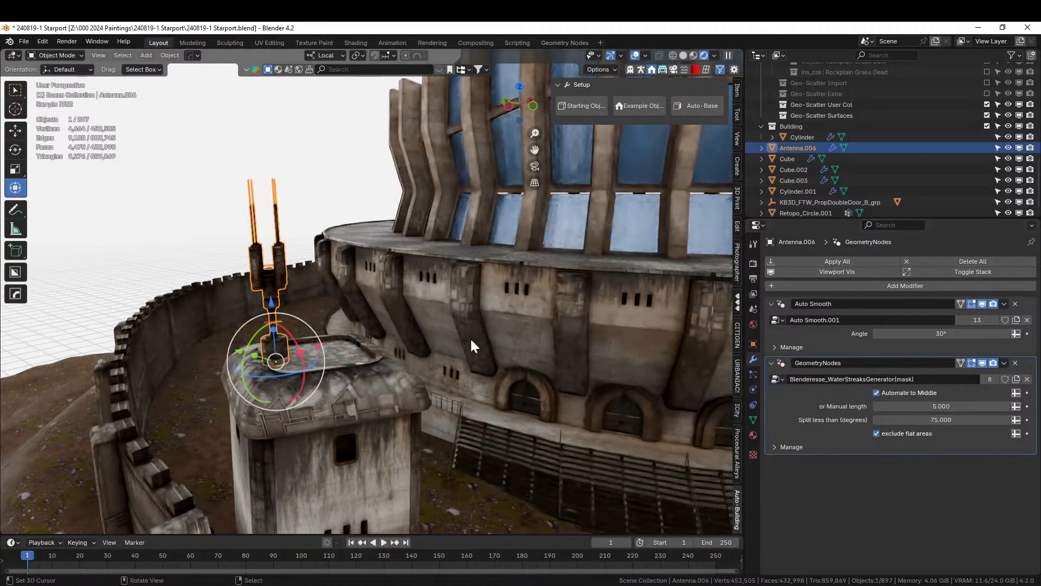
Deselect the antenna and examine its weathering and its look within the walled starport from close up, outside and above.
scroll(369, 328, "up", 3)
middle_click_drag(368, 328, 404, 358, "shift")
right_click(99, 198)
middle_click_drag(99, 198, 344, 198)
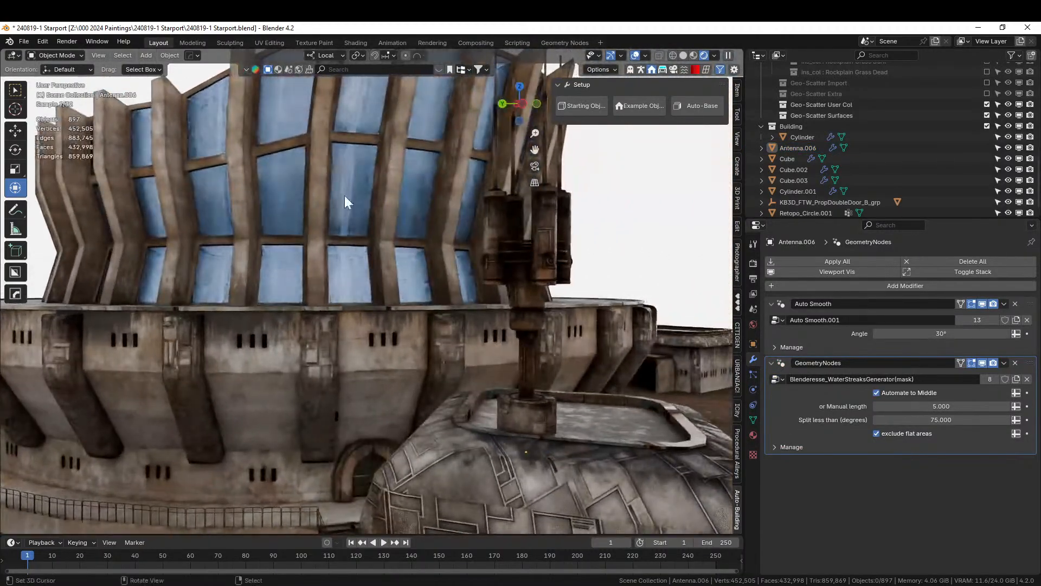
scroll(380, 203, "down", 6)
middle_click_drag(556, 289, 437, 244)
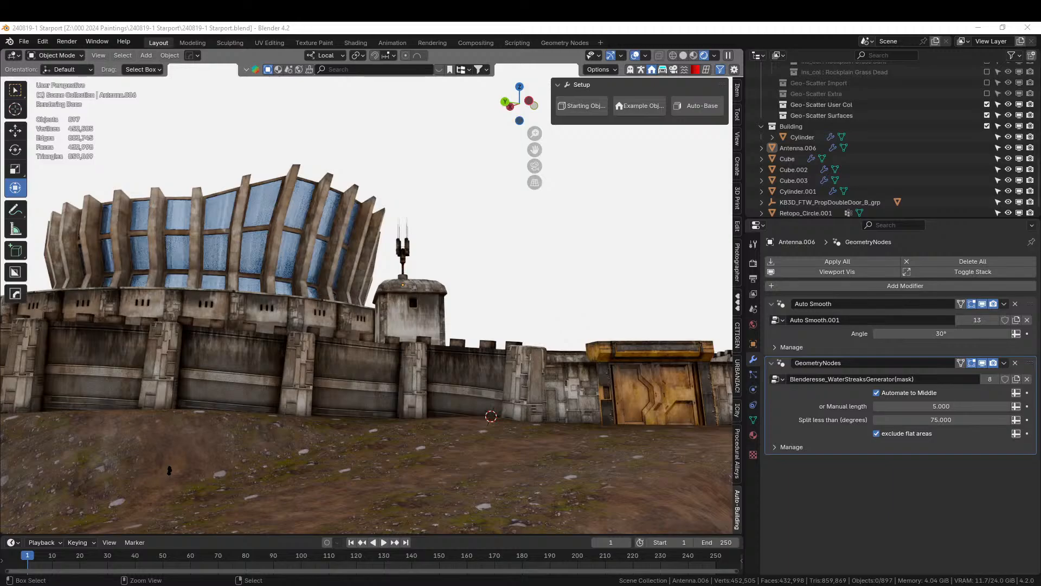
middle_click_drag(532, 315, 502, 358)
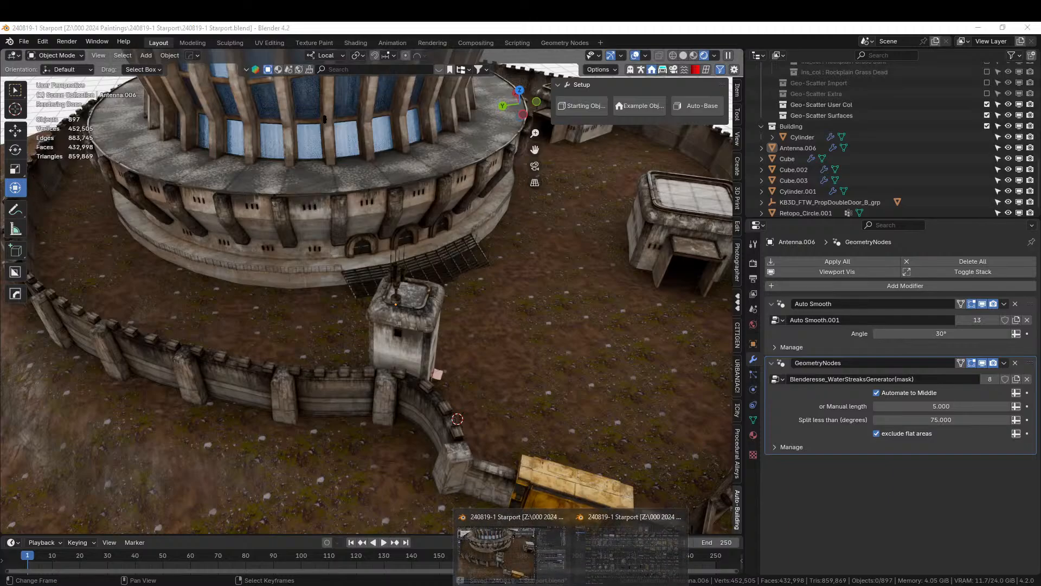
Open the recent file 240817-1 Ruin in another Blender instance.
right_click(572, 585)
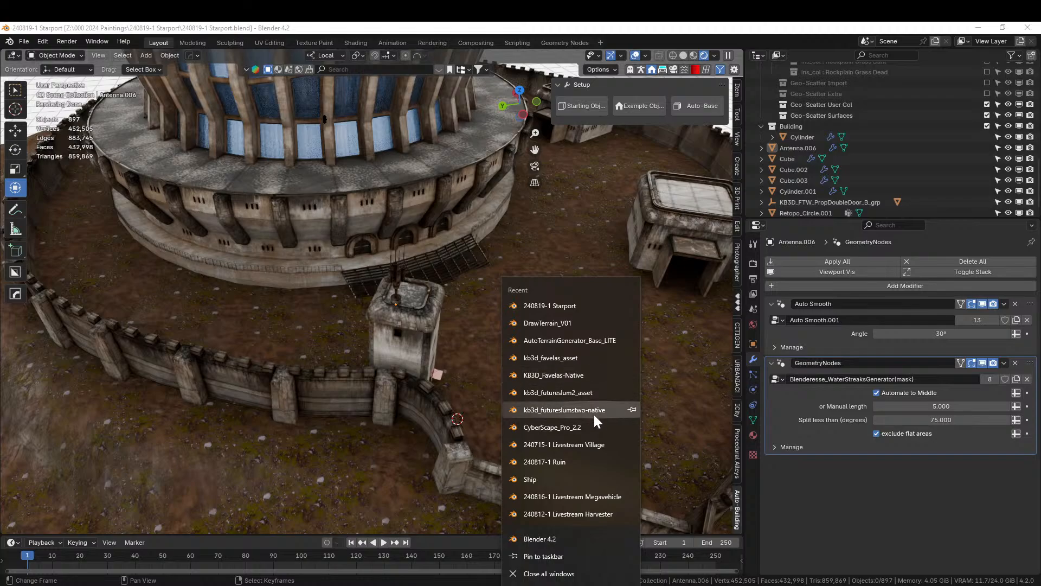
left_click(558, 460)
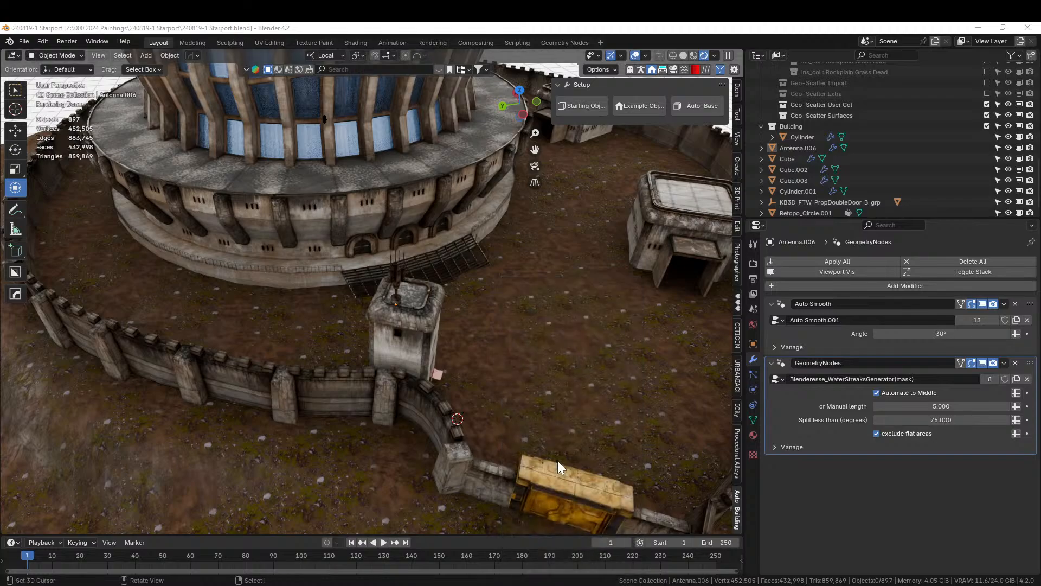
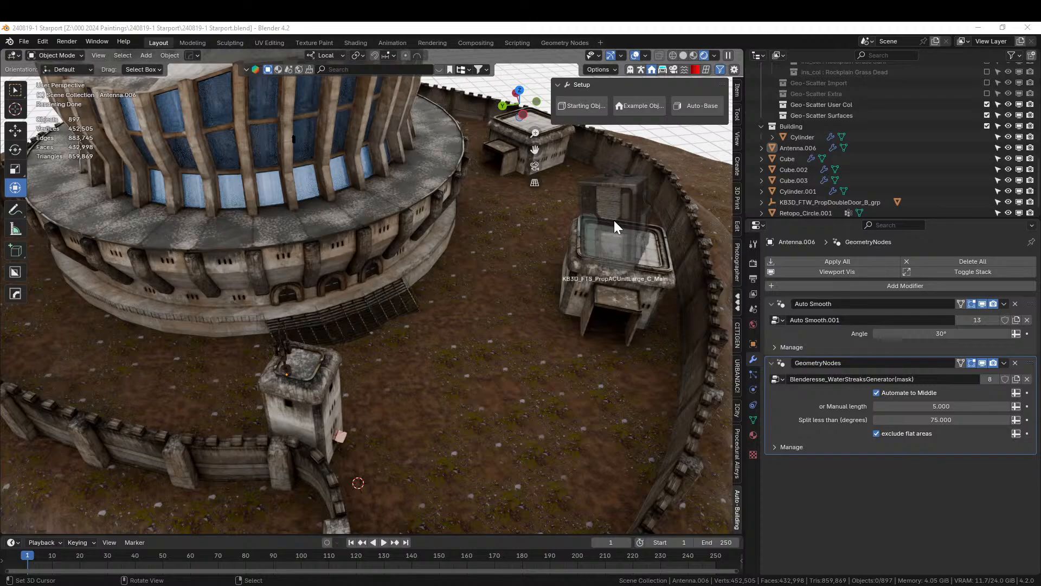
Add the KB3D_FTS_PropACUnitLarge_C_Main asset and move it about 31.6 m in X and -33.8 m in Y over the small building in top view.
left_click(614, 220)
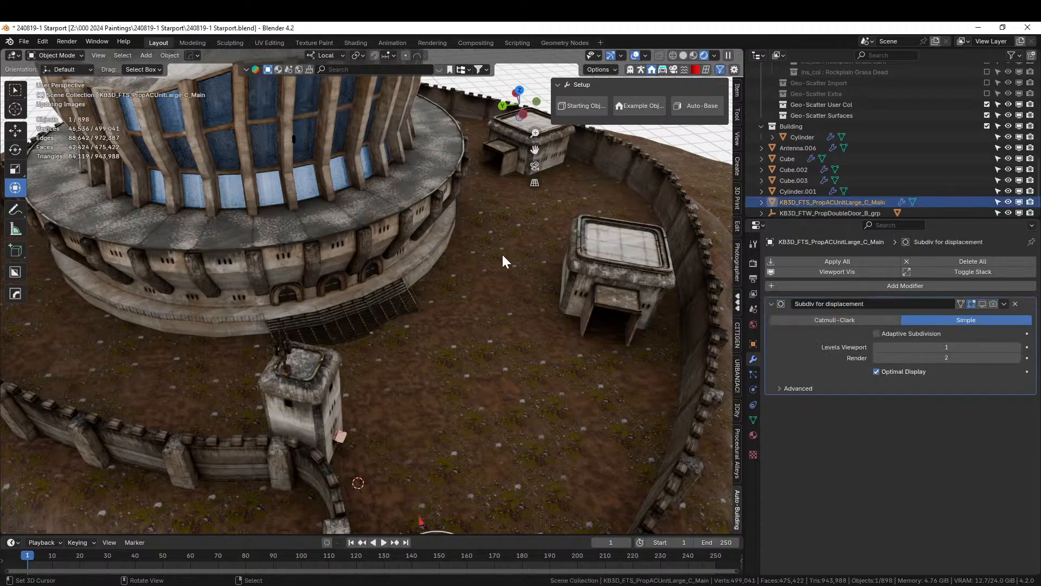
scroll(459, 290, "down", 3)
key("KP_7")
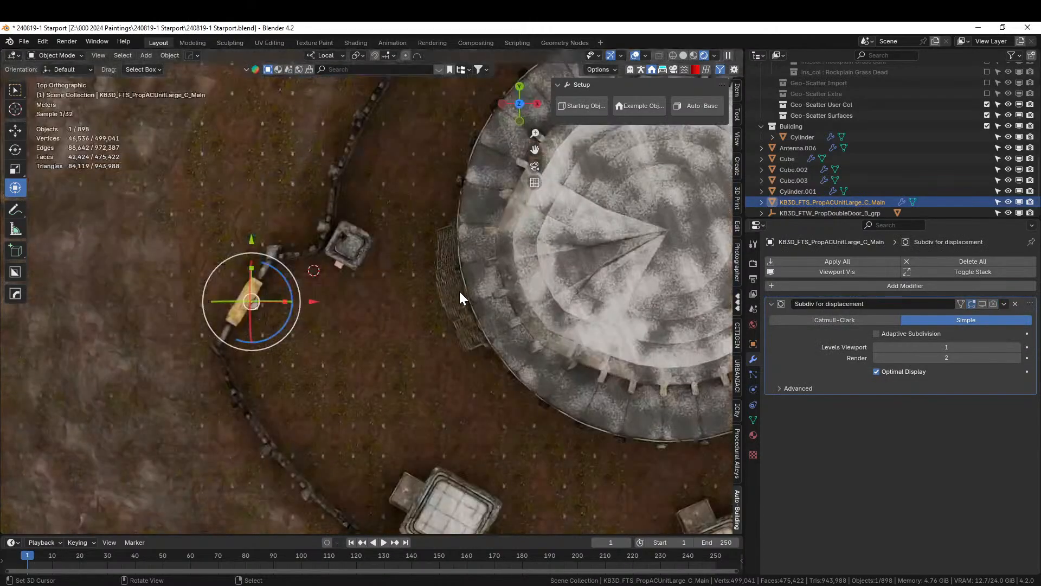
scroll(408, 319, "down", 4)
key("g")
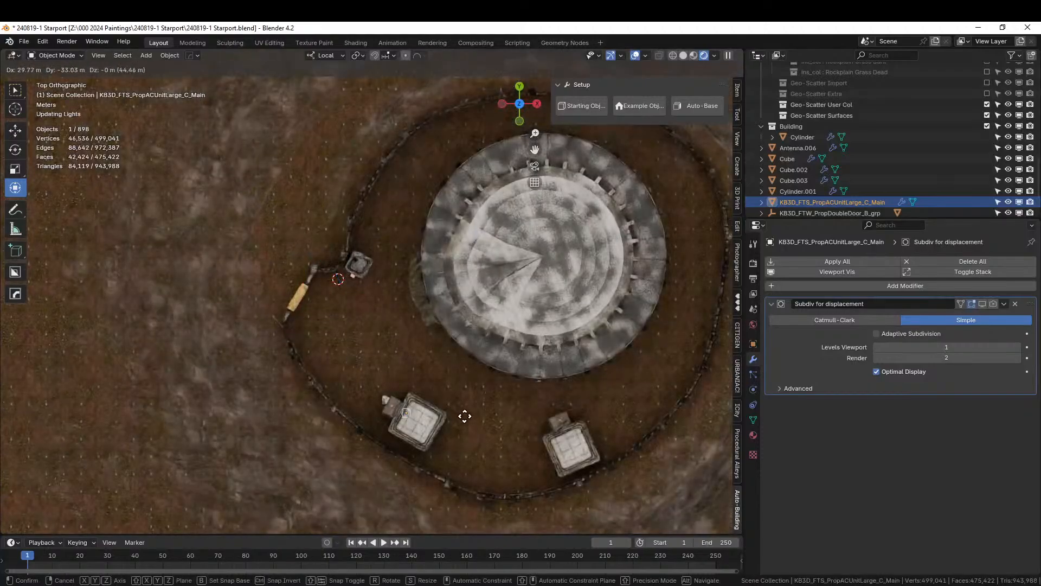
left_click(471, 418)
Raise the AC unit about 10.13 m along its local Z axis onto the building's roof, plus a fine adjustment of about 0.145 m.
key("KP_Decimal")
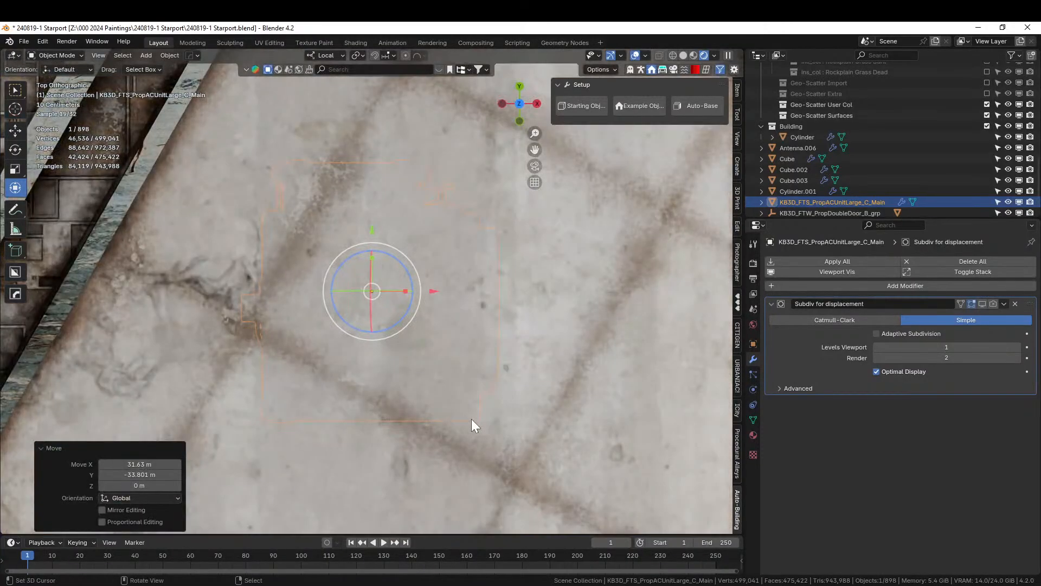
middle_click_drag(369, 384, 497, 319)
scroll(524, 291, "down", 4)
key("g")
key("z")
key("z")
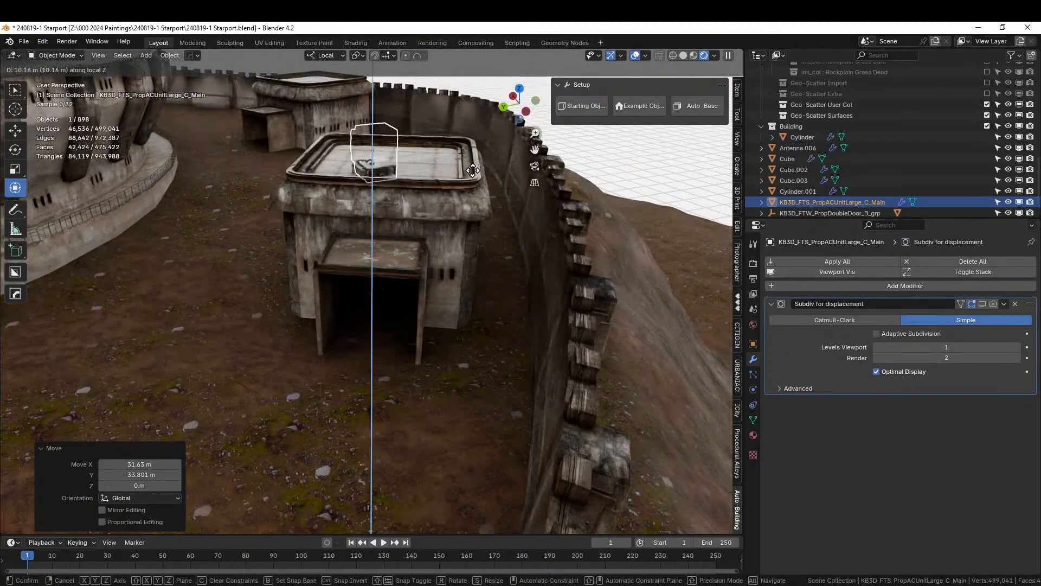
left_click(473, 171)
key("KP_Decimal")
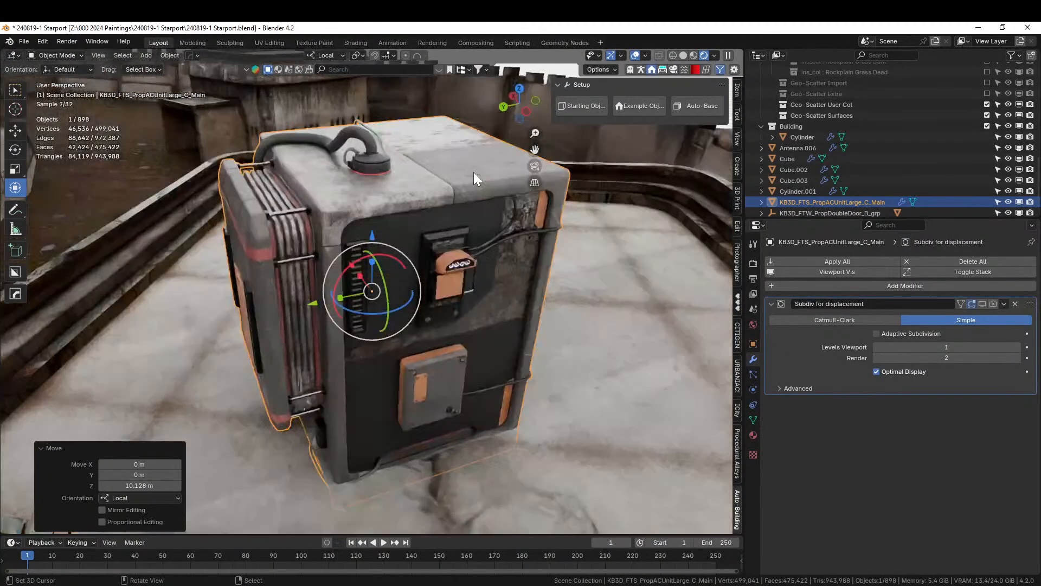
key("g")
key("z")
key("z")
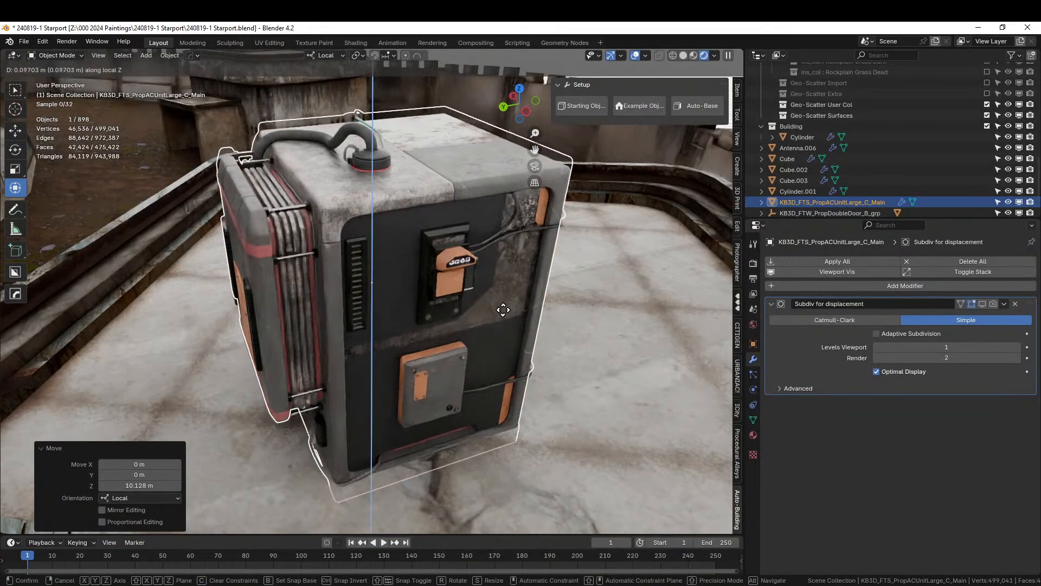
left_click(502, 304)
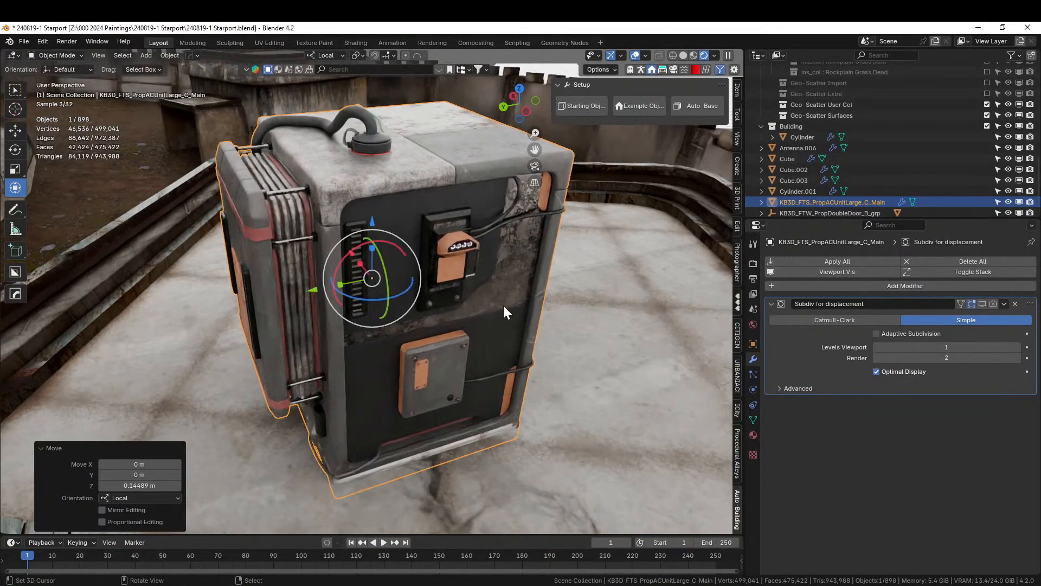
Rotate the AC unit about 30° to align with the roof, scale it by about 1.353 and shift it about 1.3 m in X and 0.36 m in Y.
middle_click_drag(503, 303, 522, 350)
key("KP_7")
scroll(467, 401, "down", 6)
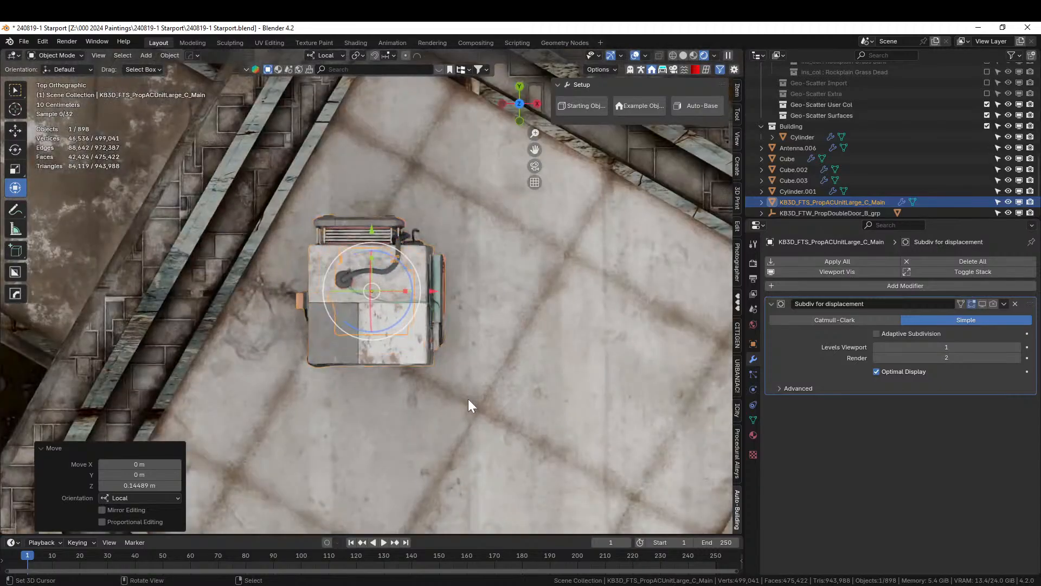
key("r")
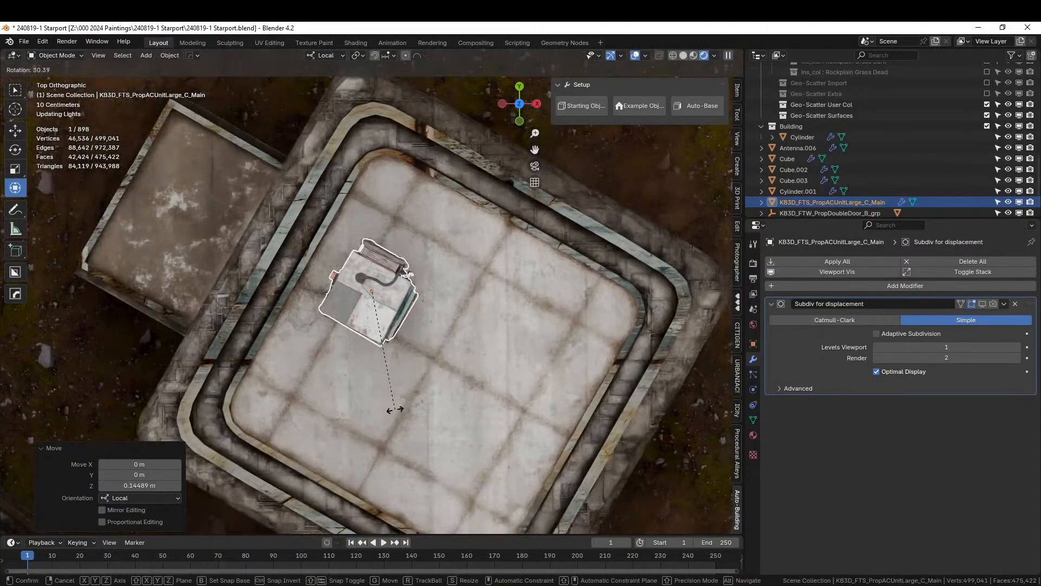
left_click(398, 412)
key("s")
left_click(473, 426)
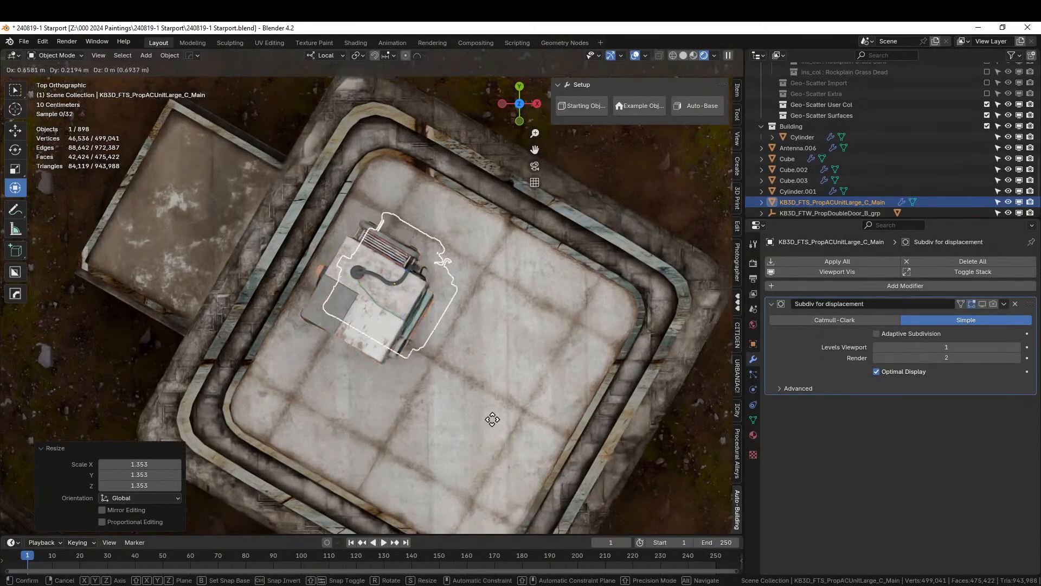
key("g")
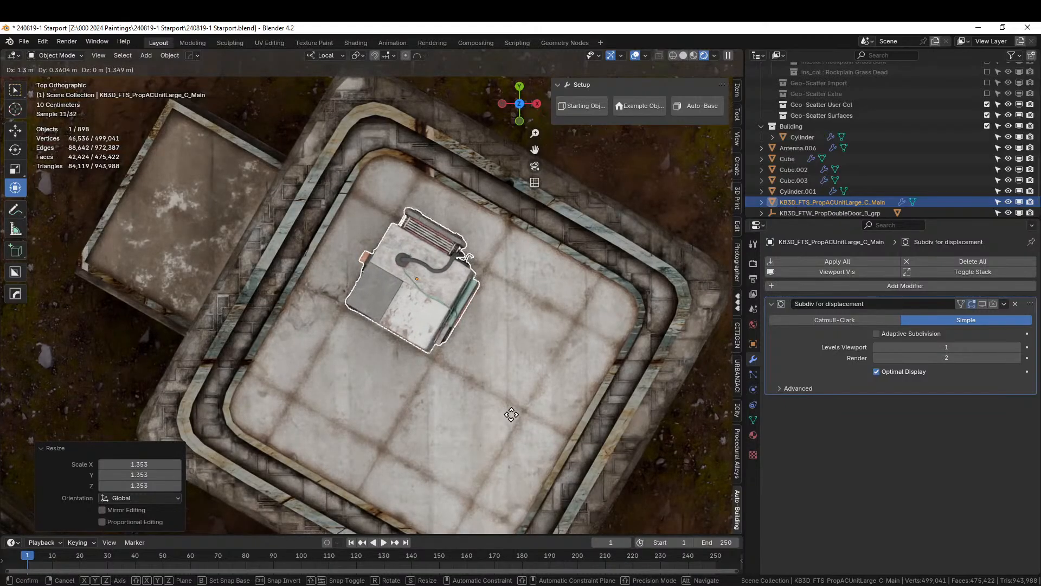
left_click(513, 411)
Raise the scaled AC unit about 0.53 m along Z so its base rests on the roof surface.
middle_click_drag(520, 396, 434, 315)
scroll(434, 315, "up", 3)
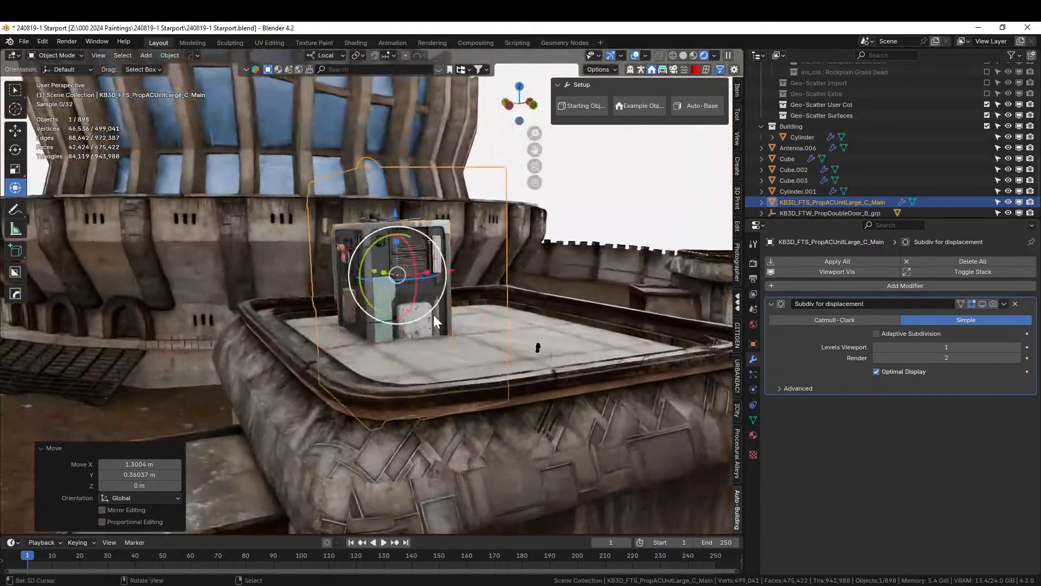
key("g")
key("z")
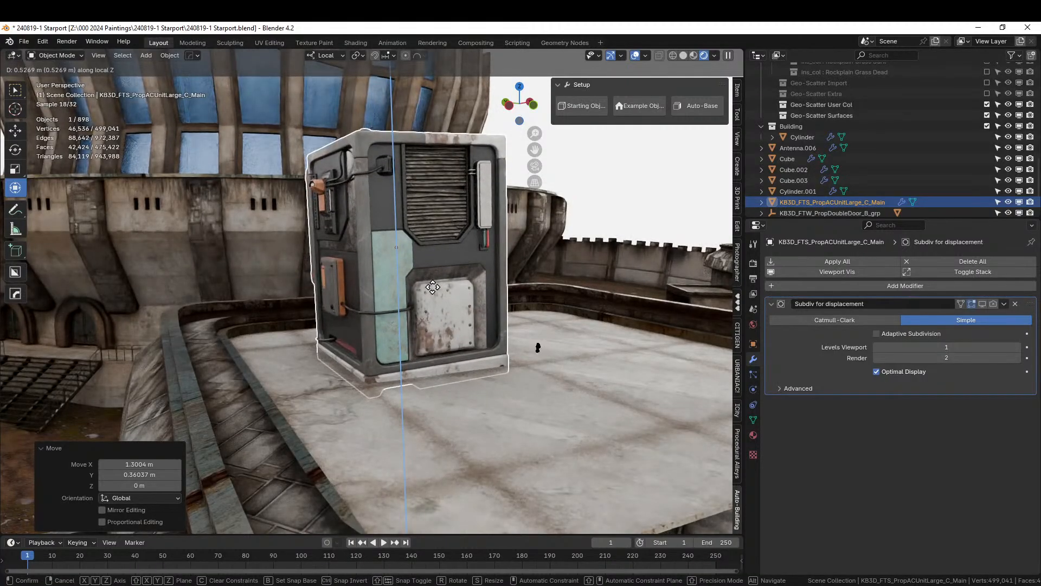
left_click(431, 288)
scroll(429, 289, "down", 3)
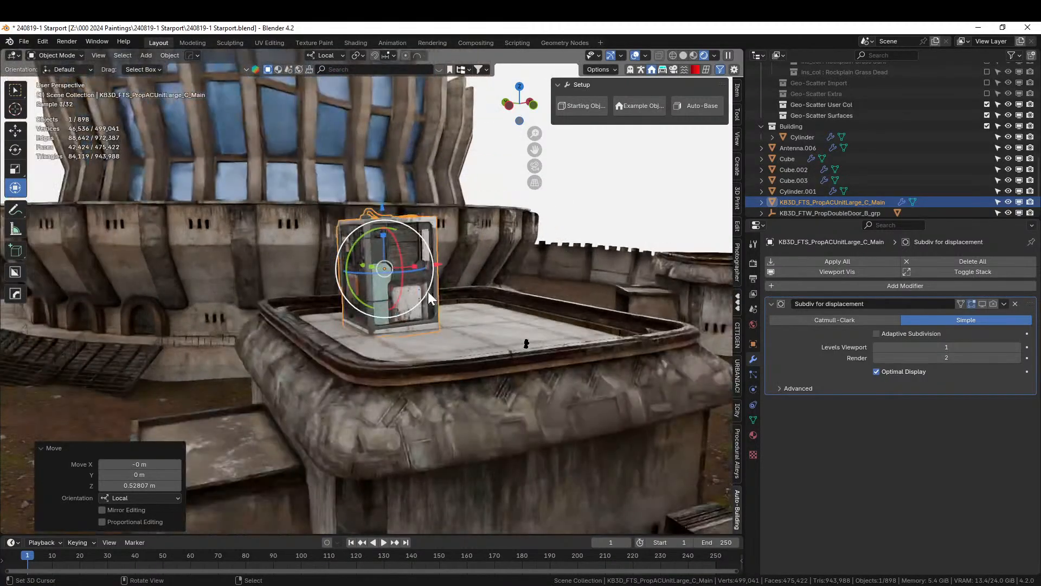
Check the AC unit on the roof from several angles, then delete it.
middle_click_drag(428, 291, 68, 298)
left_click(335, 148)
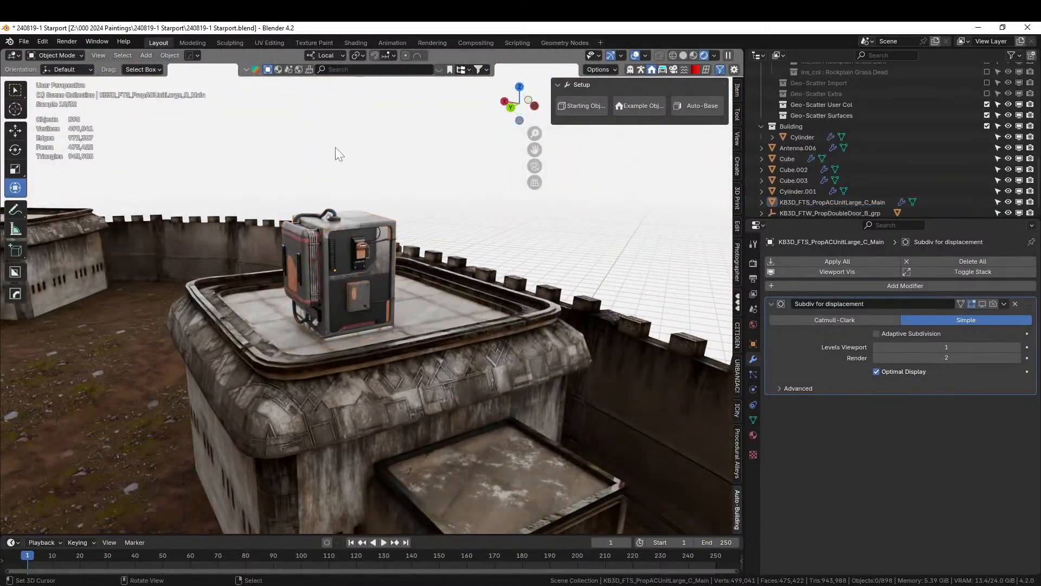
scroll(343, 148, "down", 5)
middle_click_drag(342, 150, 348, 206)
left_click(363, 273)
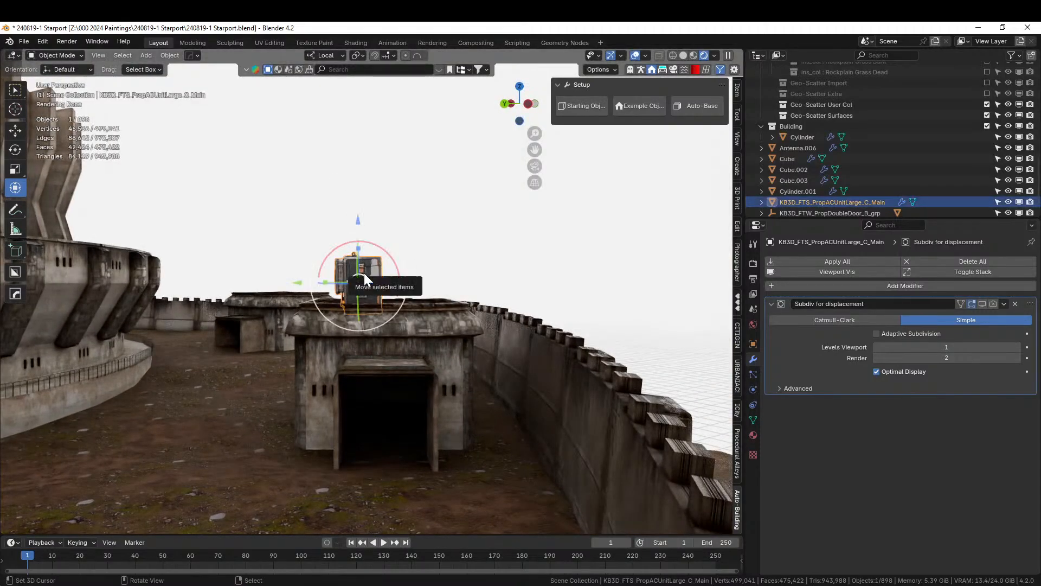
key("Delete")
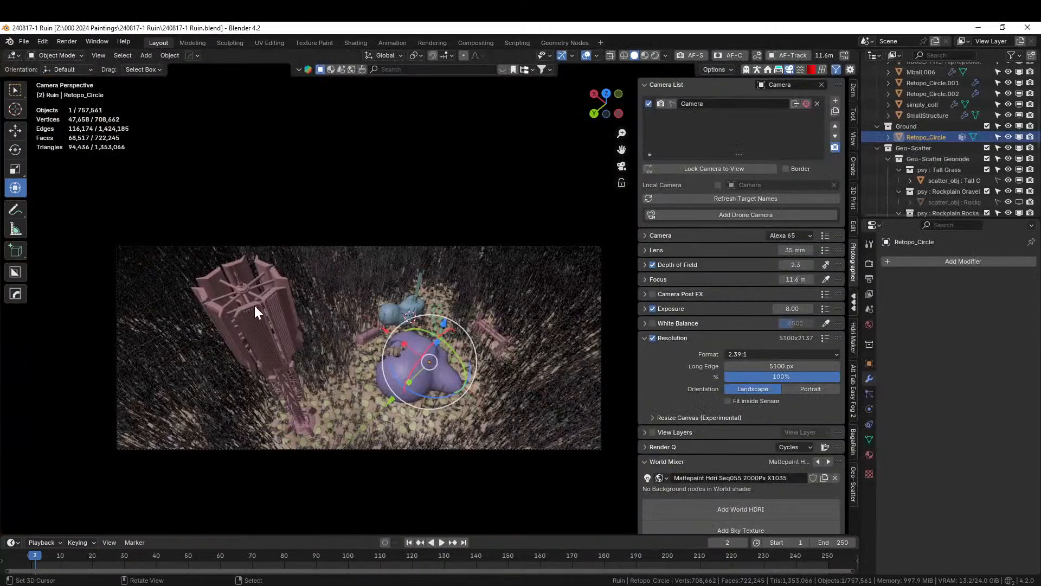
Copy the KB3D_FTW_PropRepeater_A_Main object in the 240817-1 Ruin file and return to the 240819-1 Starport file.
left_click(255, 305)
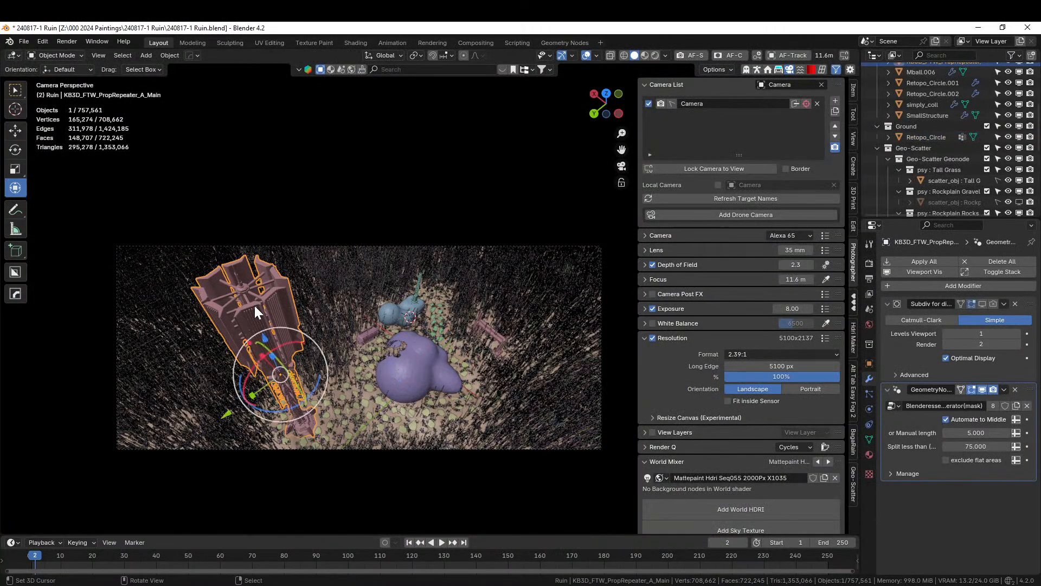
key("ctrl+c")
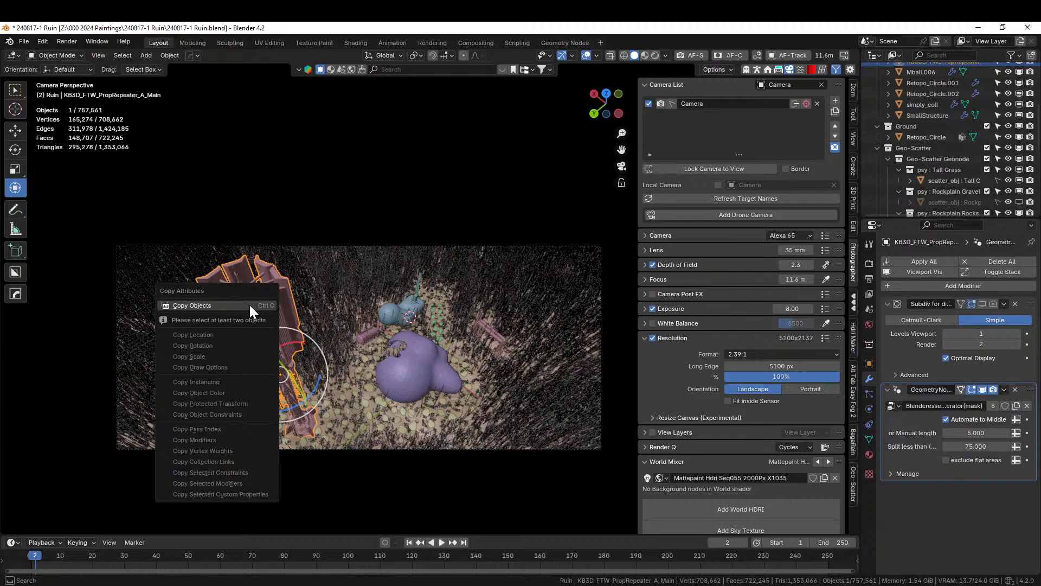
key("Escape")
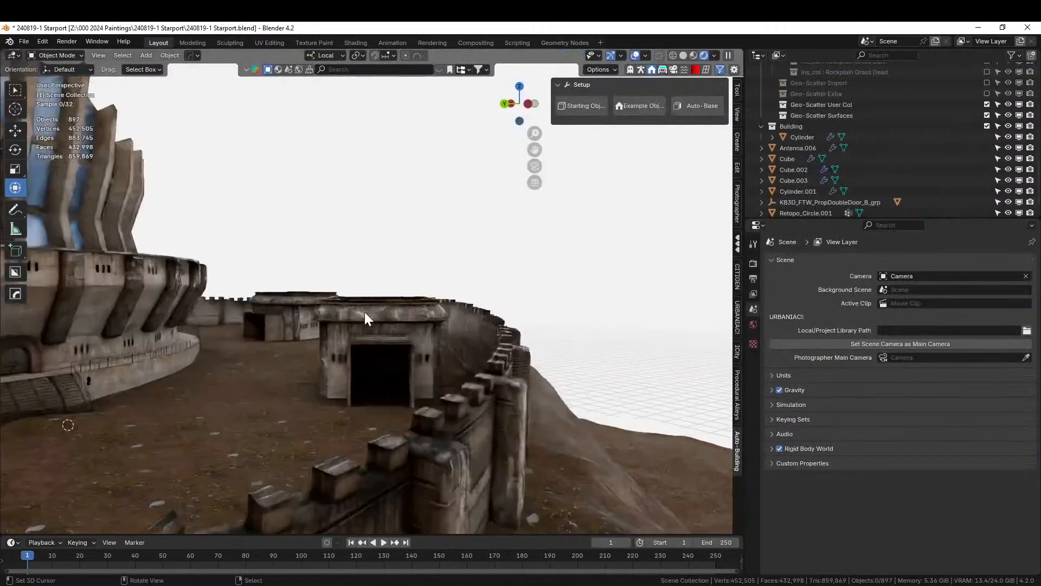
Switch to solid shading and paste the copied repeater prop into the starport scene.
key("z")
key("6")
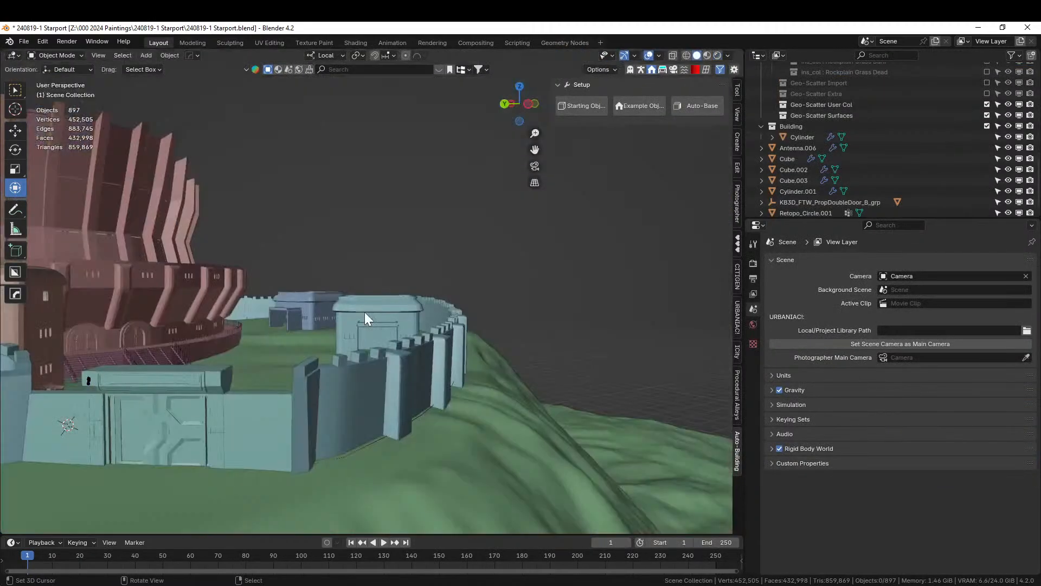
middle_click_drag(365, 313, 373, 404)
scroll(367, 383, "down", 5)
scroll(382, 399, "up", 4)
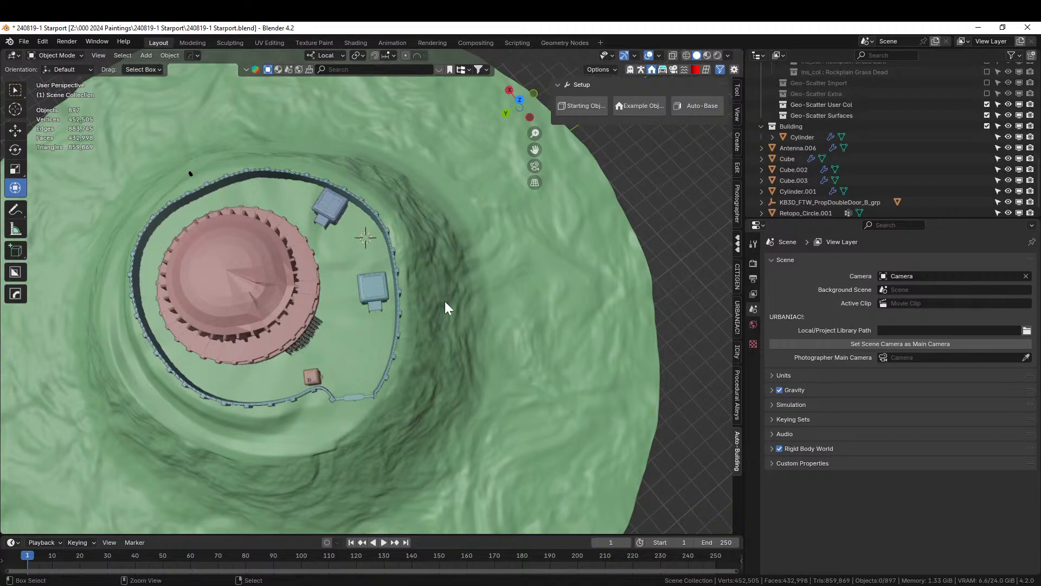
key("ctrl+v")
scroll(445, 301, "down", 3)
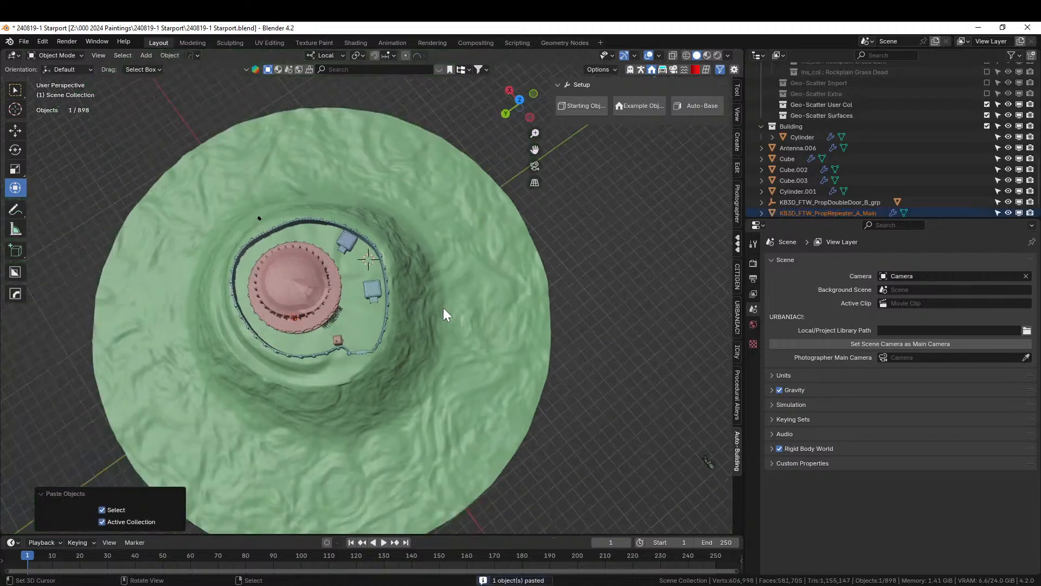
From the top view, move the repeater about -5 m in X and -73.5 m in Y, between the two courtyard buildings.
key("KP_7")
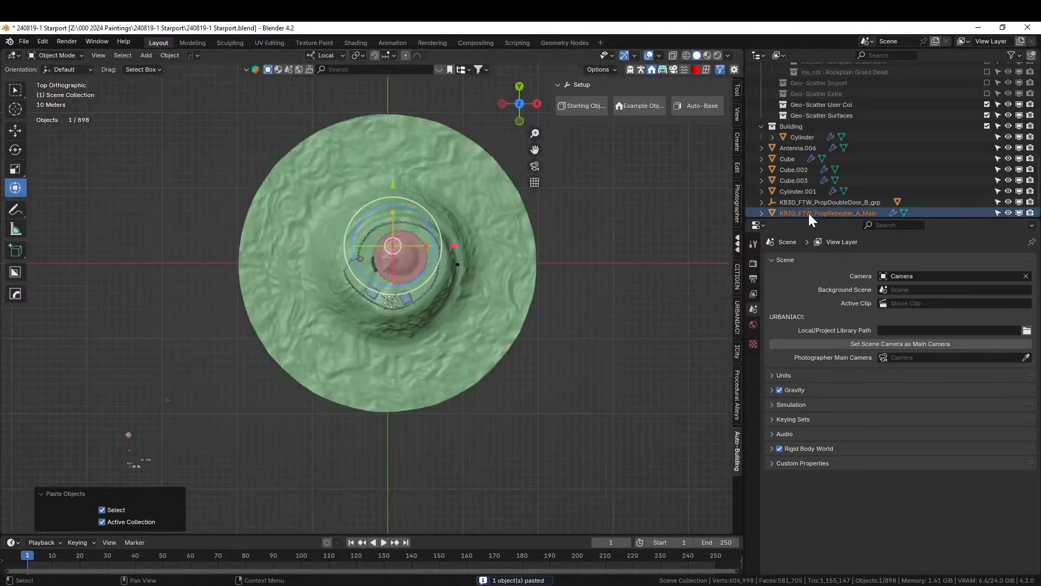
left_click(809, 214)
key("g")
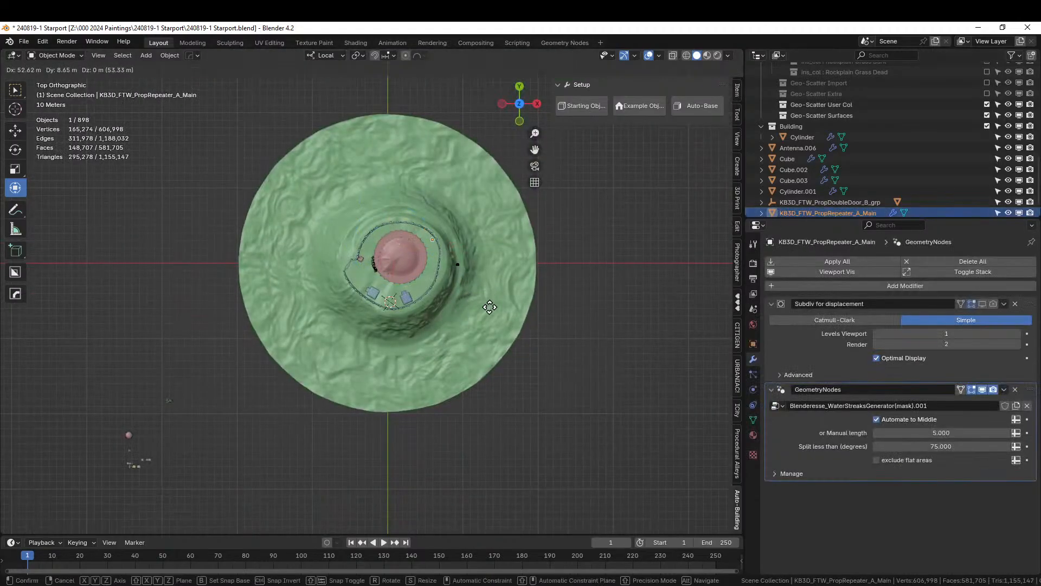
left_click(447, 364)
From the side view, raise the repeater about 51.6 m along Z to the level of the hilltop.
key("KP_3")
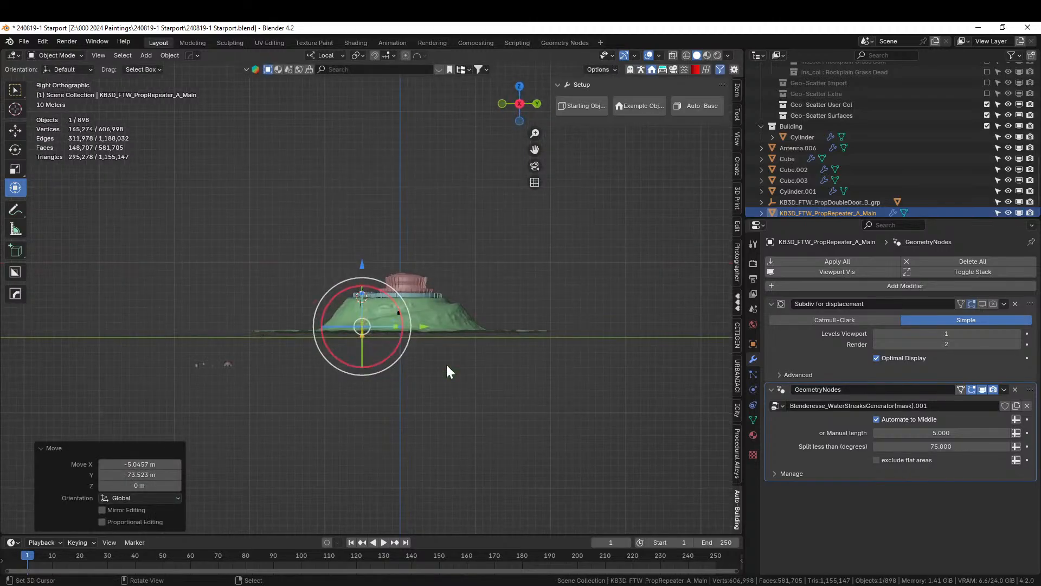
scroll(379, 355, "up", 7)
key("g")
key("z")
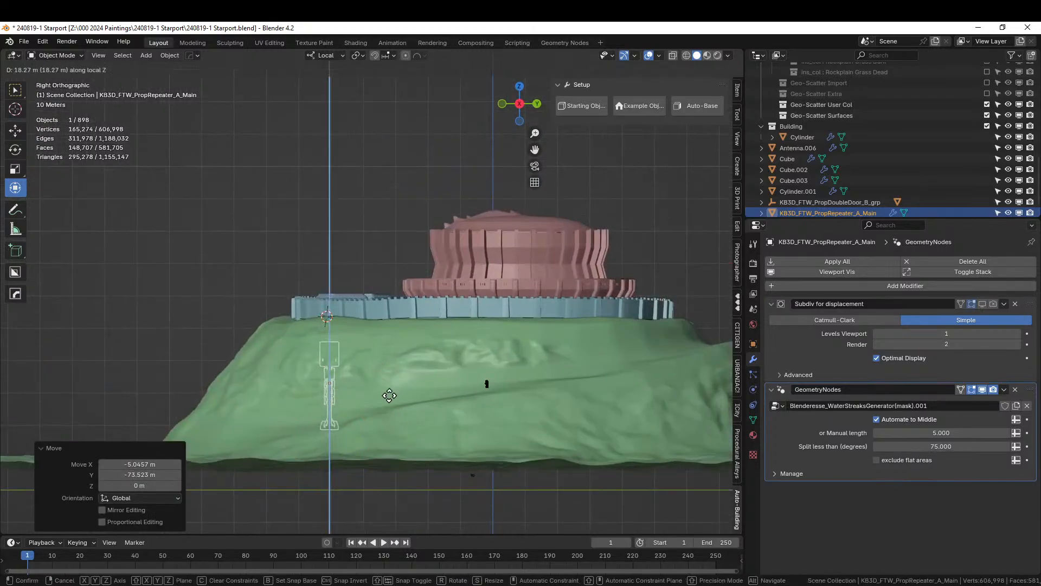
left_click(389, 294)
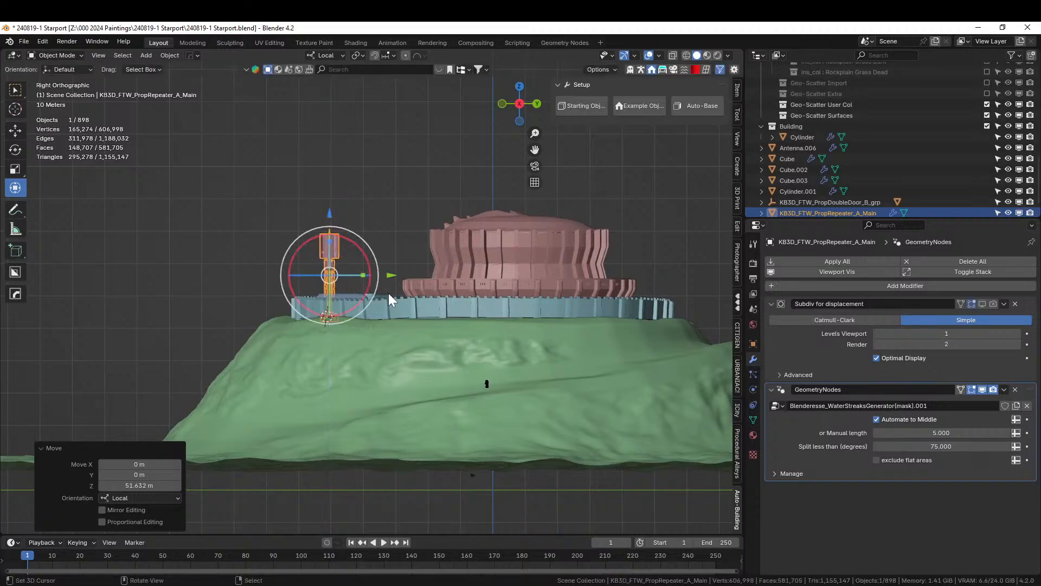
Raise the repeater about 1 m more along Z so its base sits on the courtyard ground, and save the file.
key("KP_Decimal")
middle_click_drag(156, 274, 338, 294)
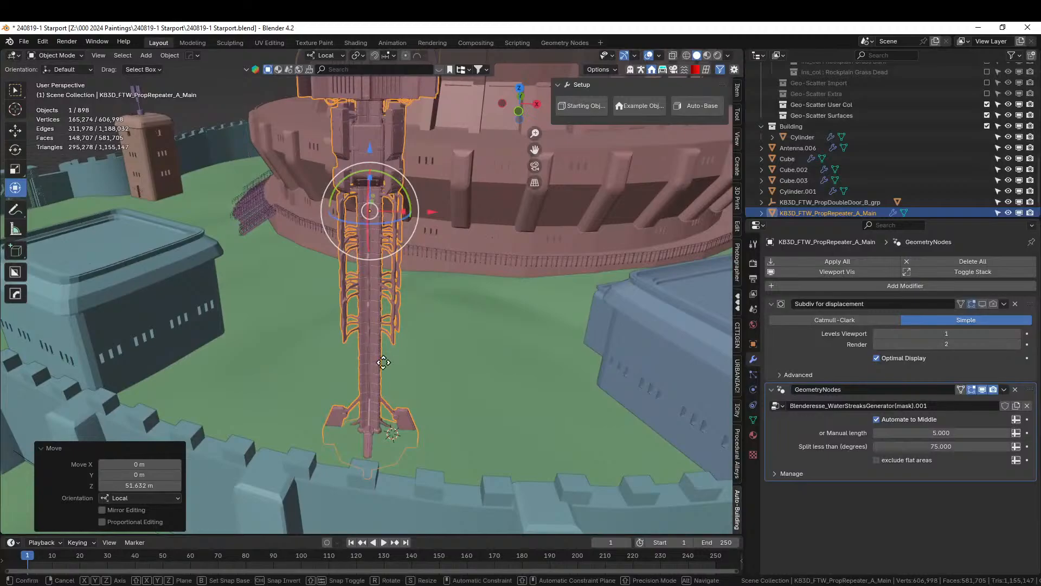
key("g")
key("z")
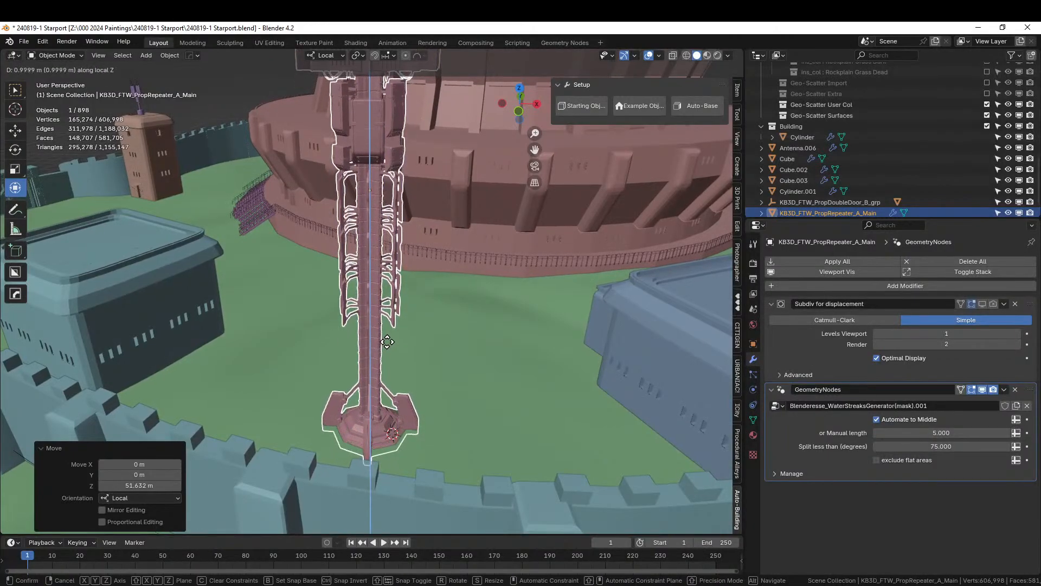
left_click(387, 343)
scroll(387, 341, "down", 5)
middle_click_drag(392, 337, 594, 341)
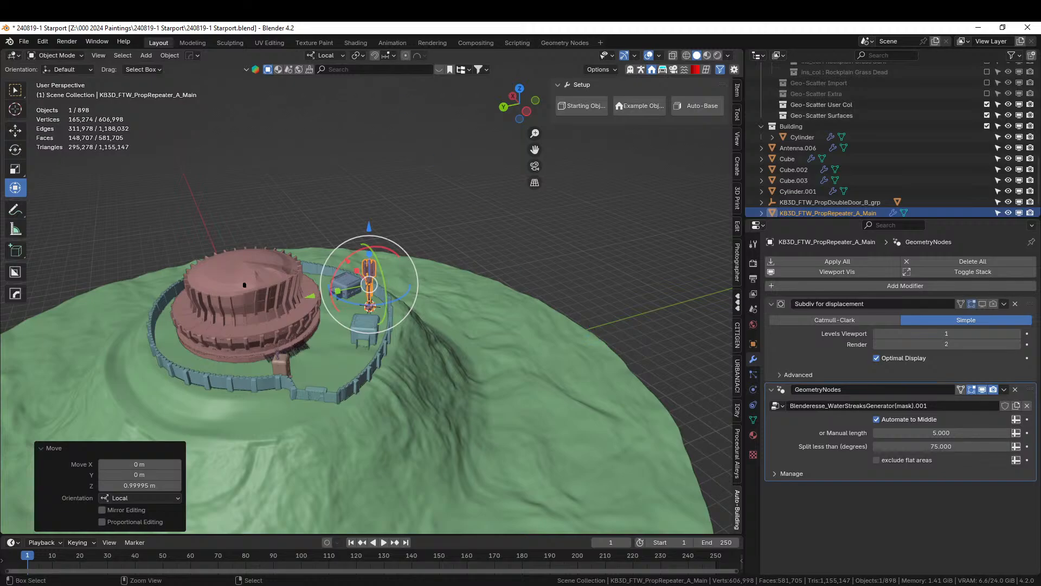
key("ctrl+s")
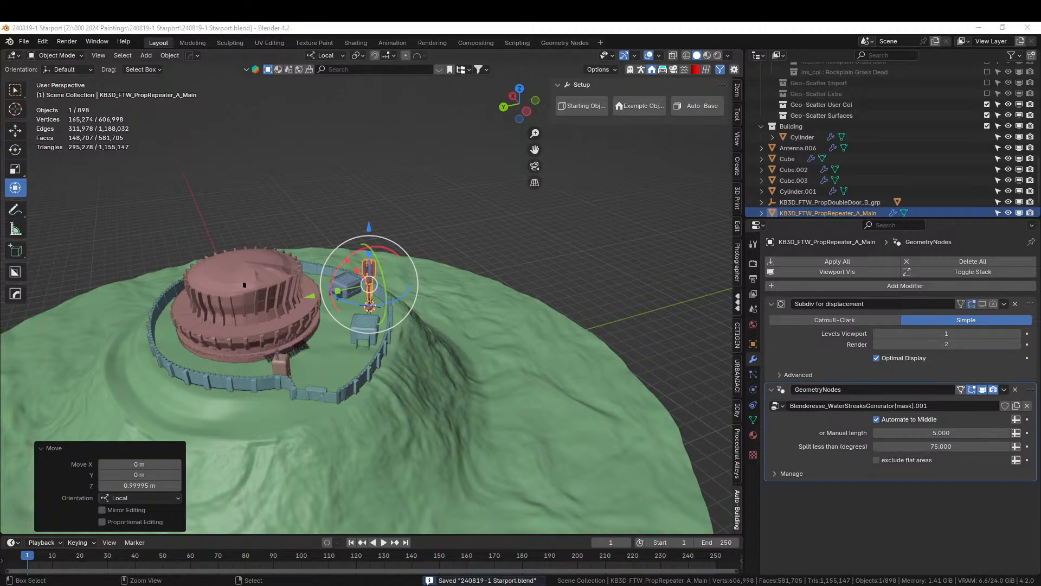
Isolate the nearer courtyard building and place the BuildCompPipeCluster_C asset on its windowed side wall.
scroll(418, 313, "up", 9)
middle_click_drag(411, 318, 452, 278)
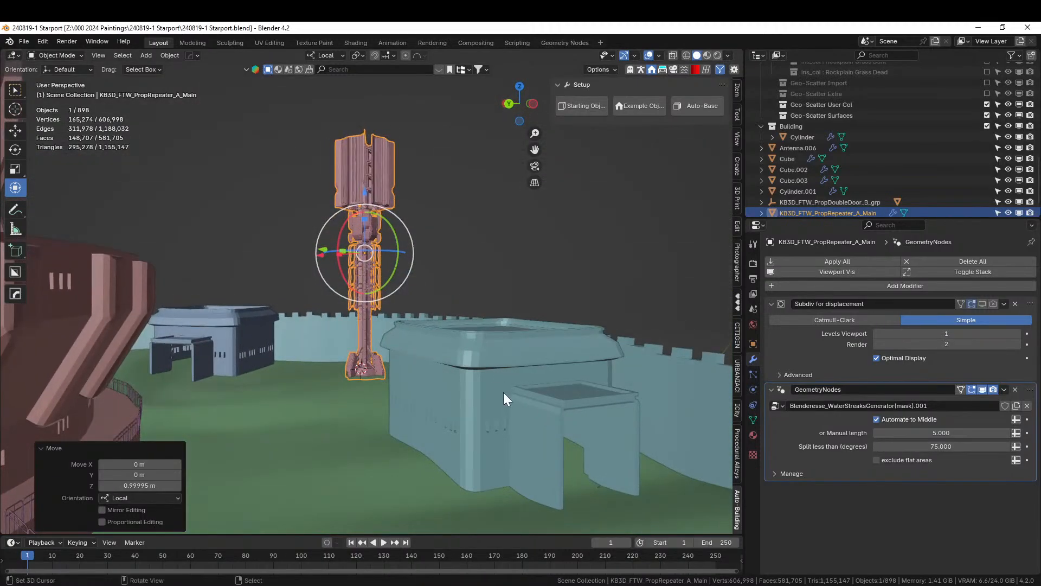
left_click(482, 367)
key("KP_Divide")
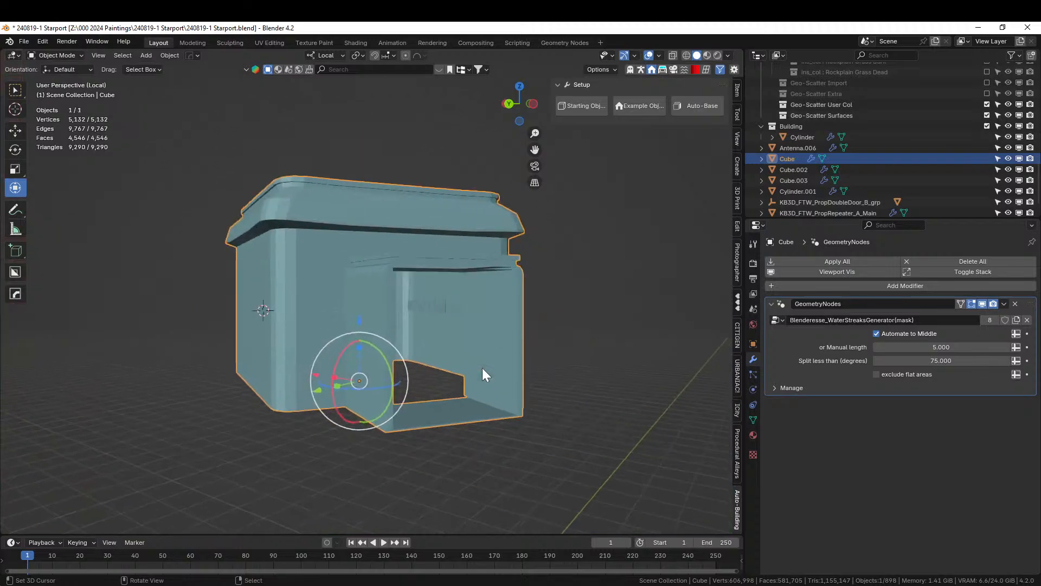
middle_click_drag(490, 366, 558, 362)
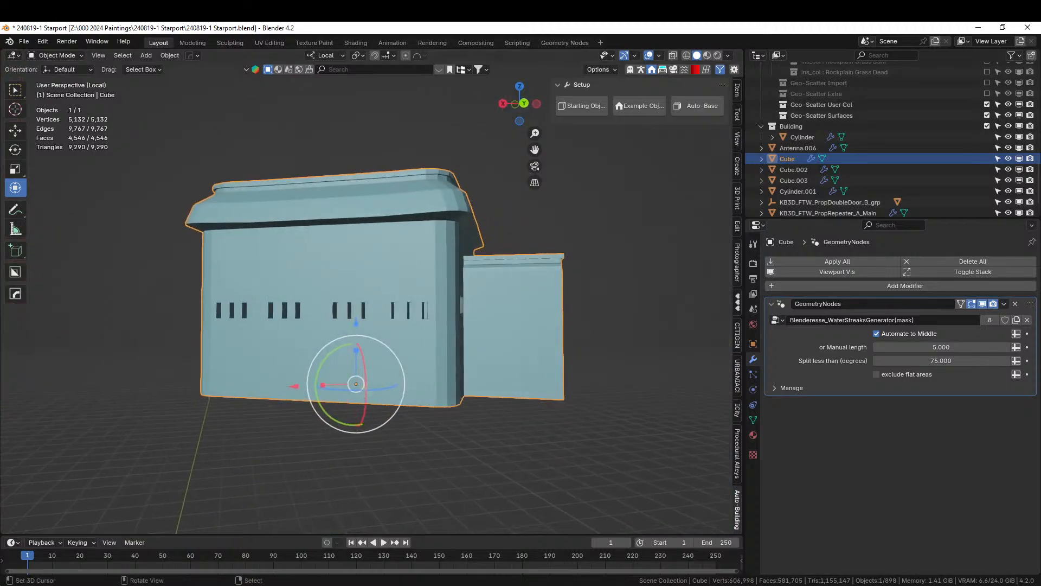
left_click_drag(206, 23, 319, 268)
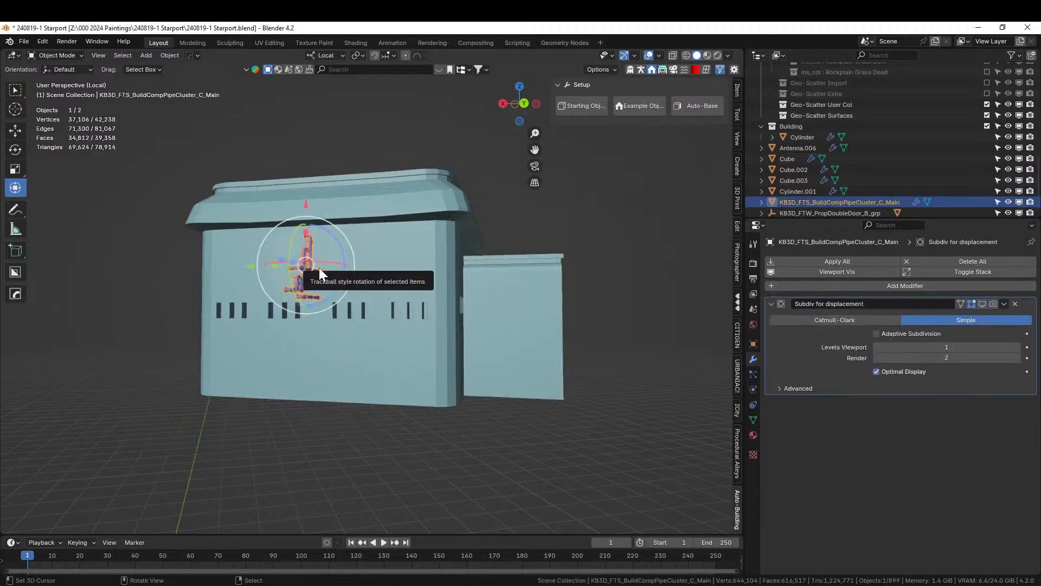
key("KP_Decimal")
middle_click_drag(319, 268, 338, 360)
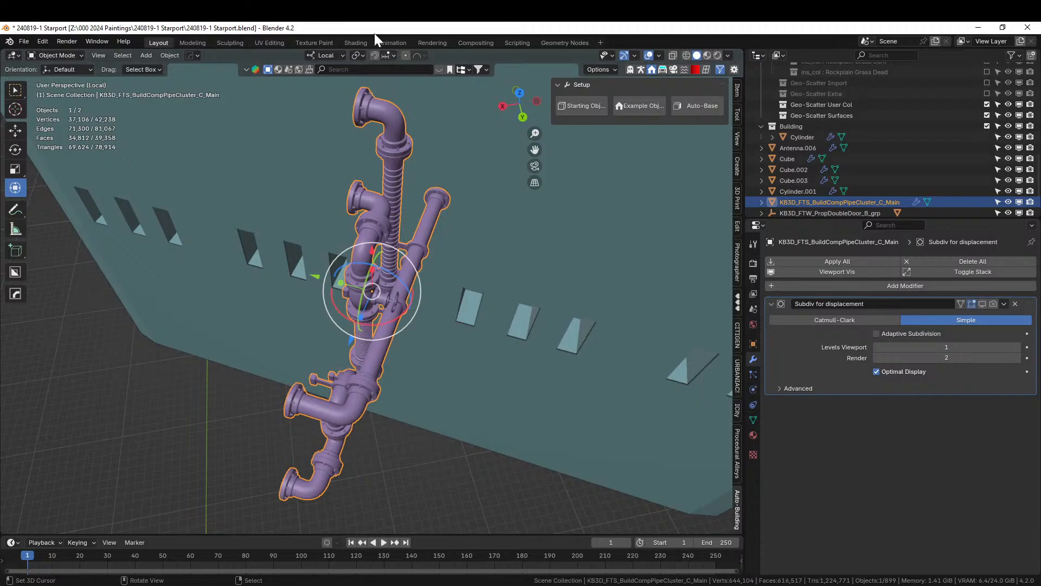
Rotate the pipe cluster -90° about the local X axis so it lies parallel to the wall.
key("r")
key("x")
key("x")
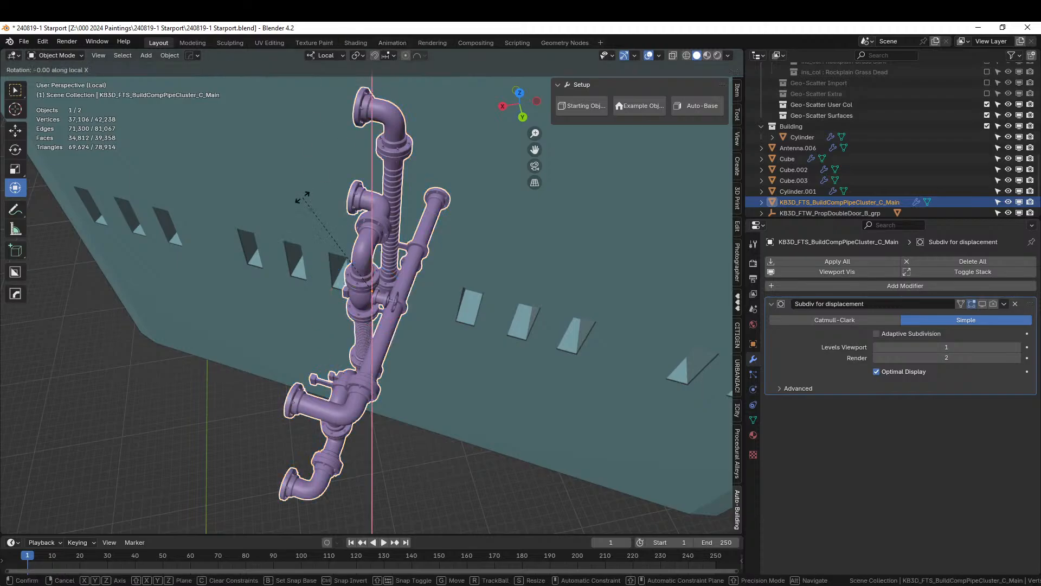
type("90")
key("BackSpace")
key("minus")
type("0")
key("Return")
Scale the pipe cluster by about 1.9 and shift it about 1.02 m along its local Y axis.
middle_click_drag(303, 198, 337, 114)
scroll(339, 133, "down", 2)
middle_click_drag(347, 197, 395, 231)
key("s")
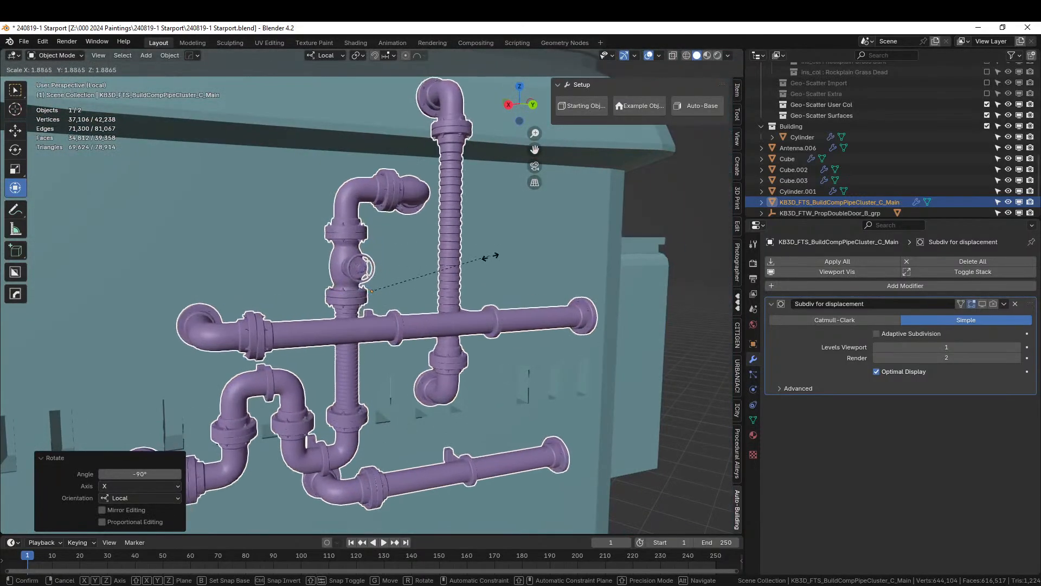
left_click(494, 261)
middle_click_drag(494, 261, 518, 218)
key("g")
key("y")
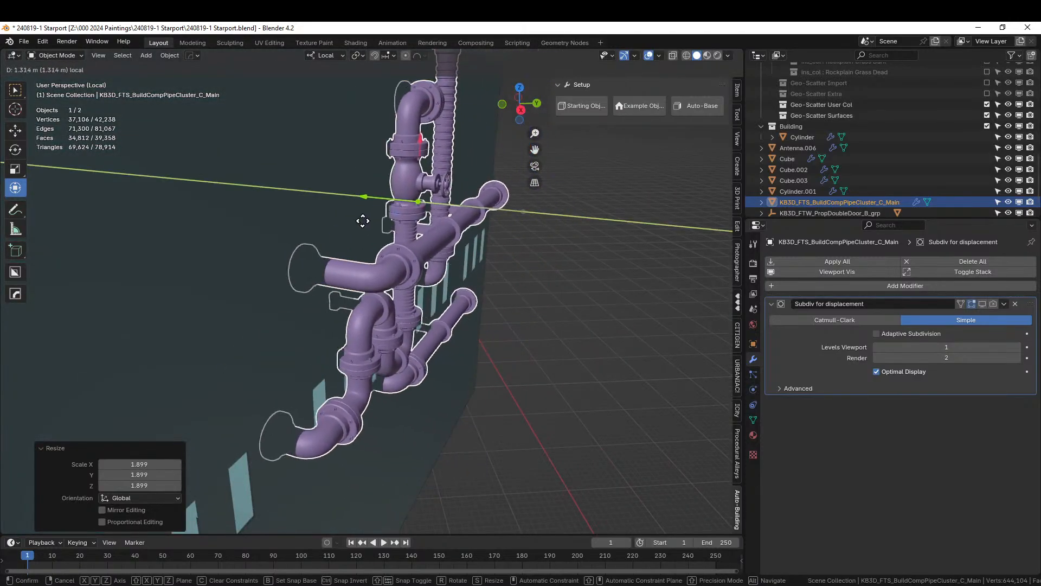
left_click(382, 221)
middle_click_drag(381, 221, 296, 154)
scroll(287, 196, "down", 3)
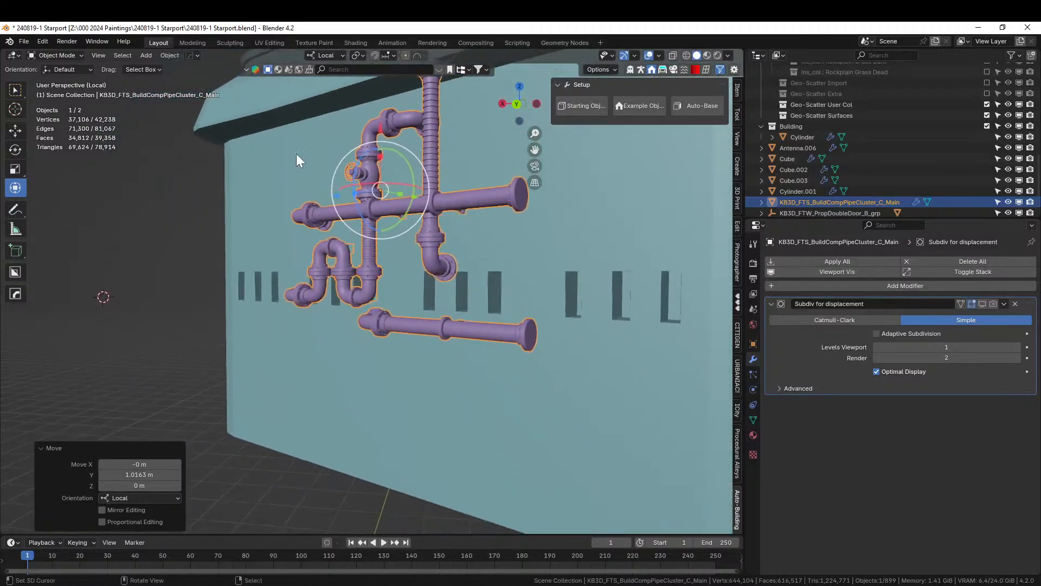
key("g")
key("z")
right_click(410, 241)
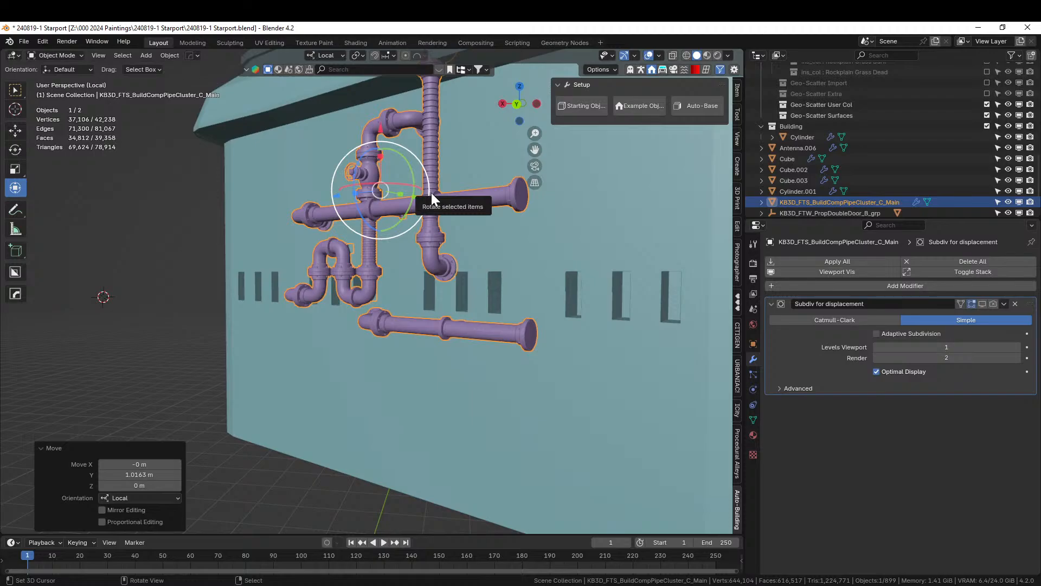
Lower the pipe cluster on the wall by moving it about -2.49 m along its local X axis.
key("g")
key("x")
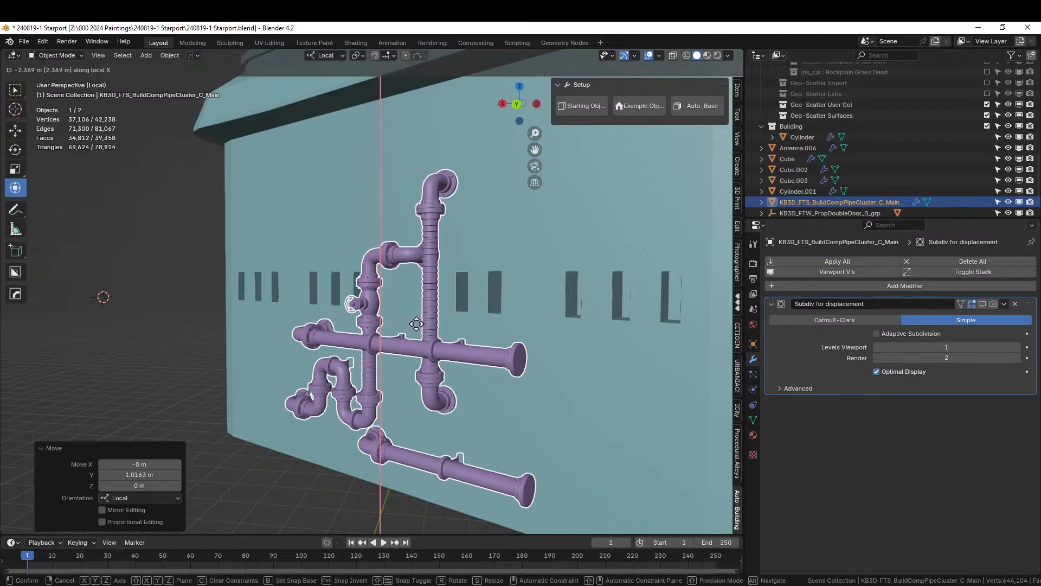
left_click(415, 327)
middle_click_drag(415, 329, 350, 339)
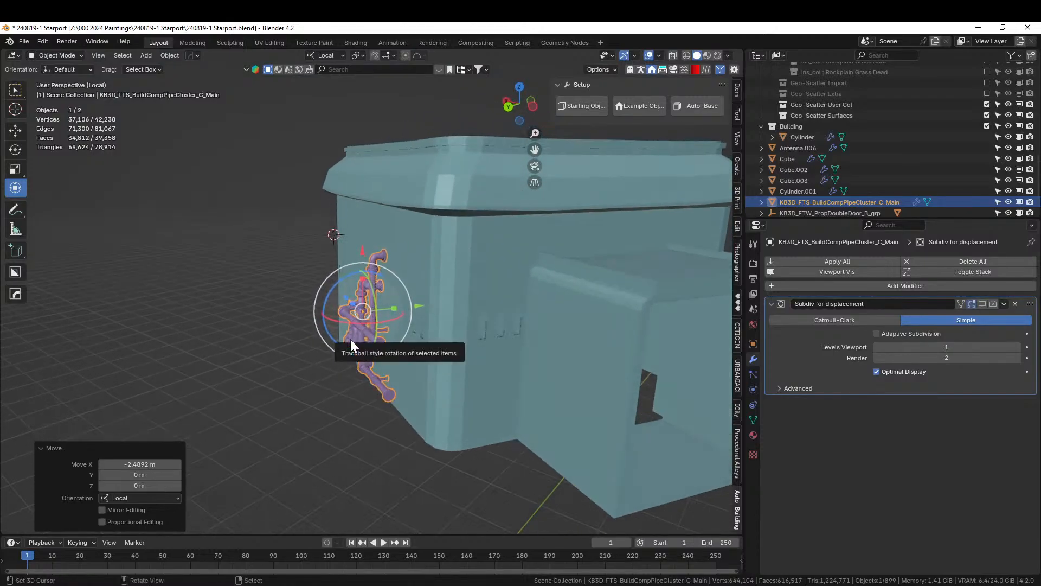
Switch to rendered shading and examine the pipe cluster against the concrete wall up close.
key("z")
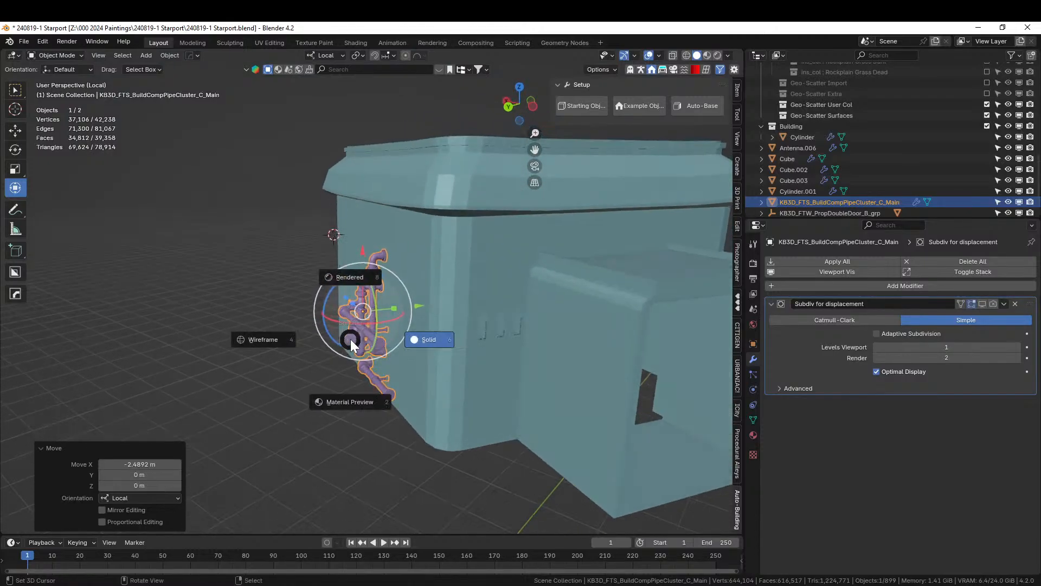
key("8")
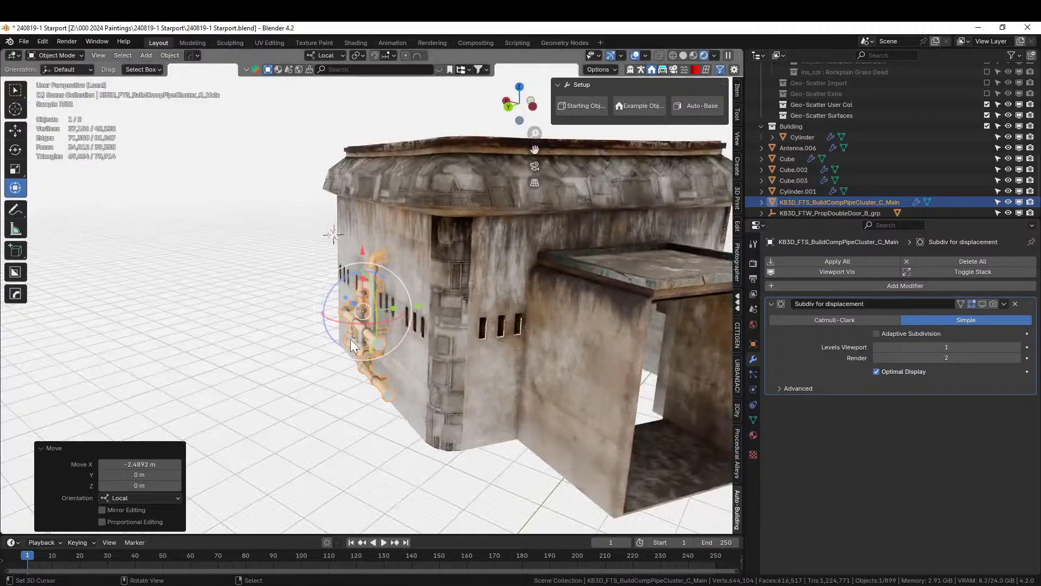
middle_click_drag(381, 304, 344, 251)
scroll(434, 291, "up", 6)
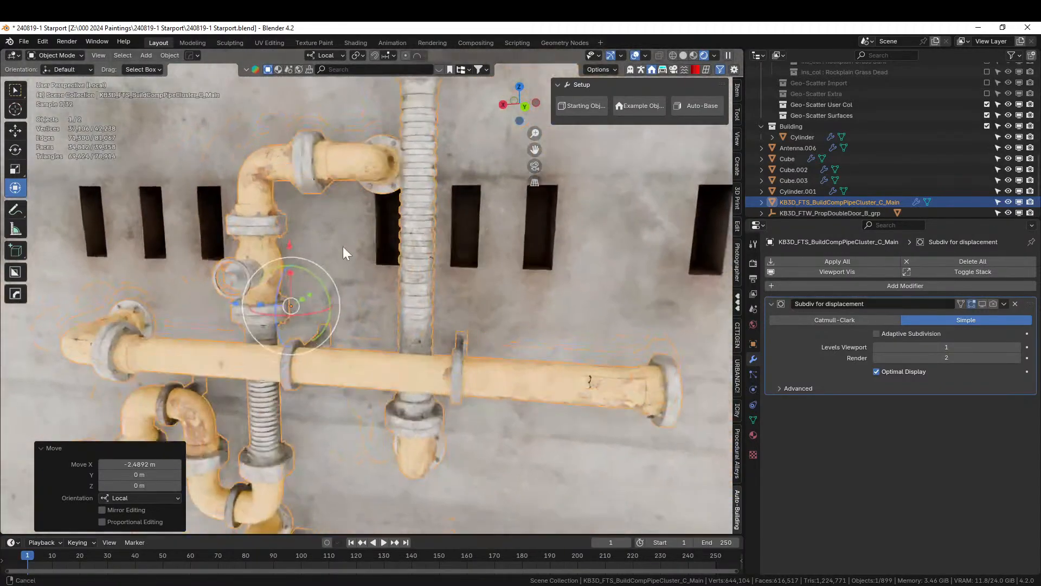
Inspect the materials of the building and of the pipe cluster, including the KB3D_FTS_MetalPipesTrimA slot.
left_click(498, 378)
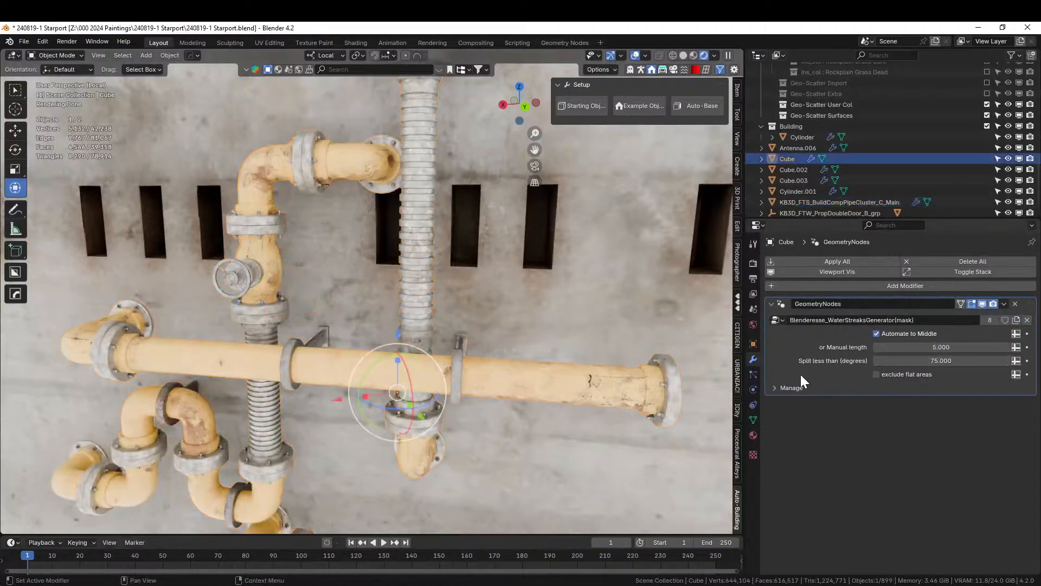
left_click(753, 435)
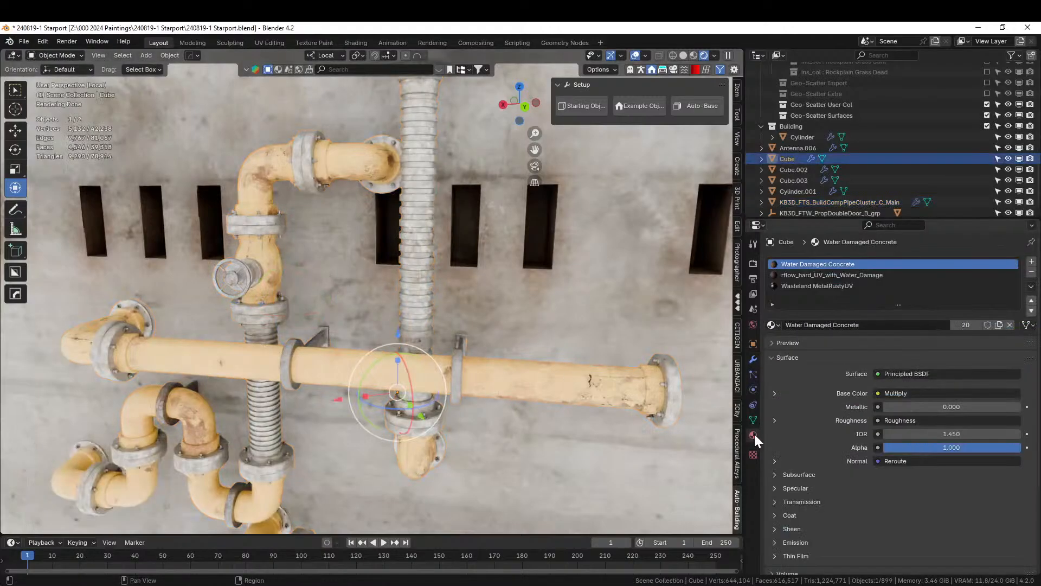
left_click(243, 342)
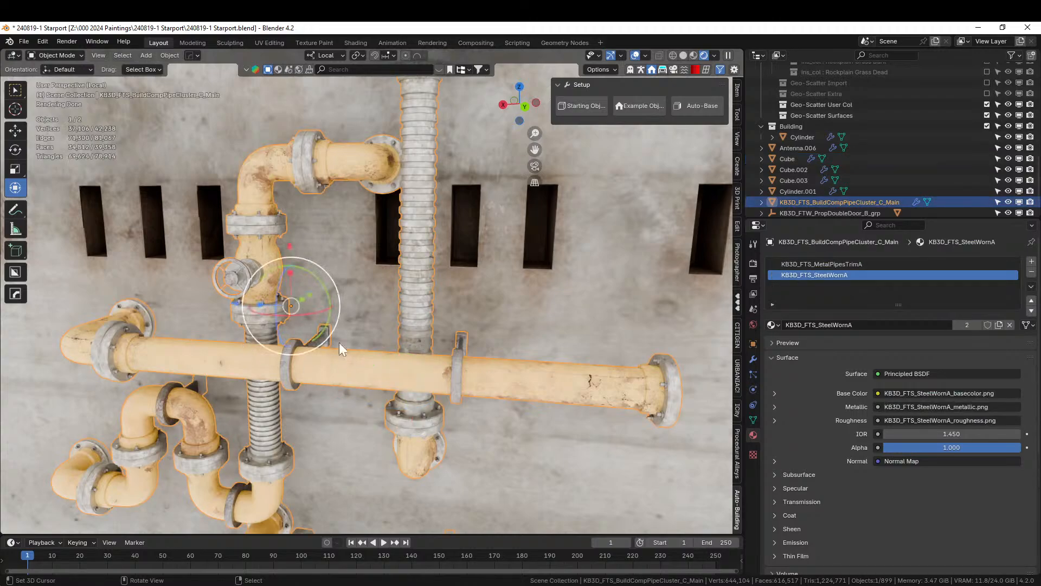
left_click(853, 264)
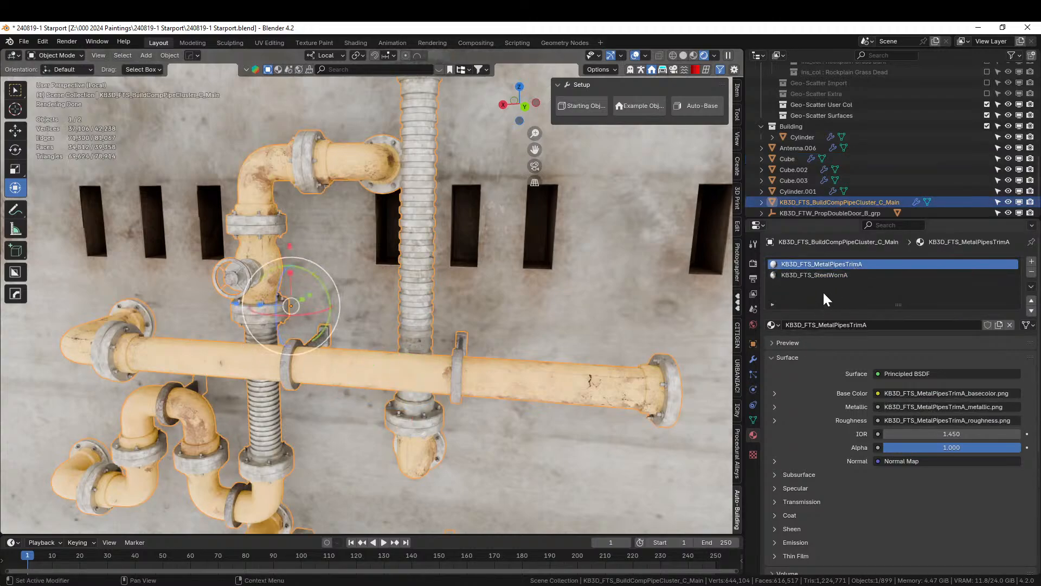
scroll(498, 250, "down", 12)
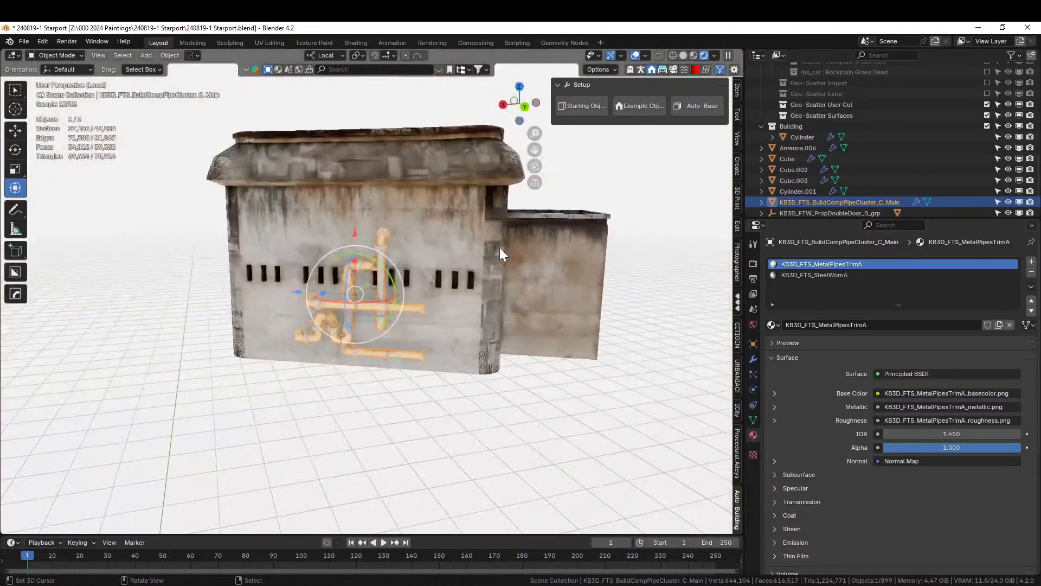
Return to the full scene from the isolated view and check the materials of the repeater tower.
key("KP_Divide")
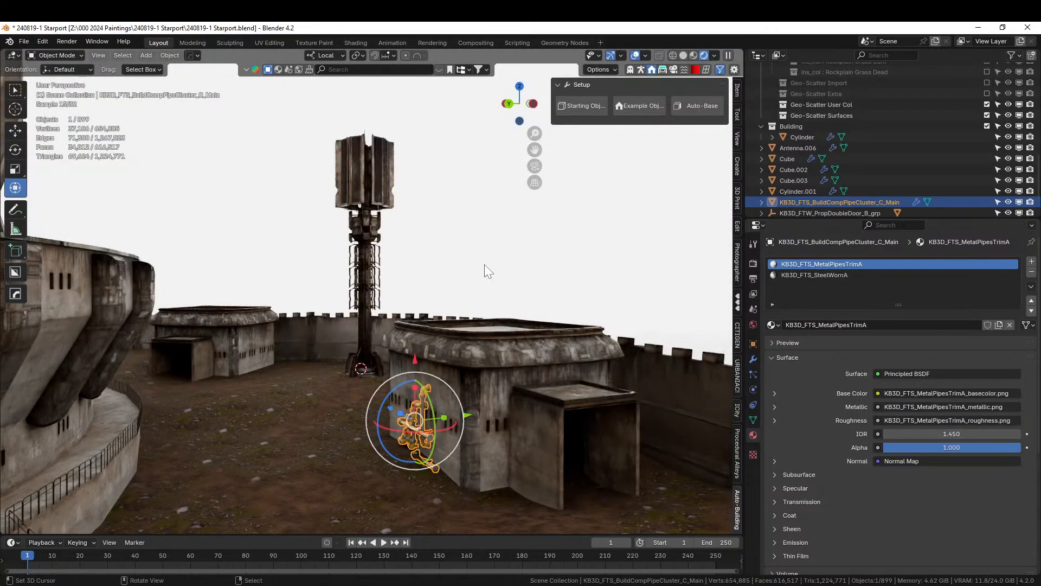
left_click(391, 170)
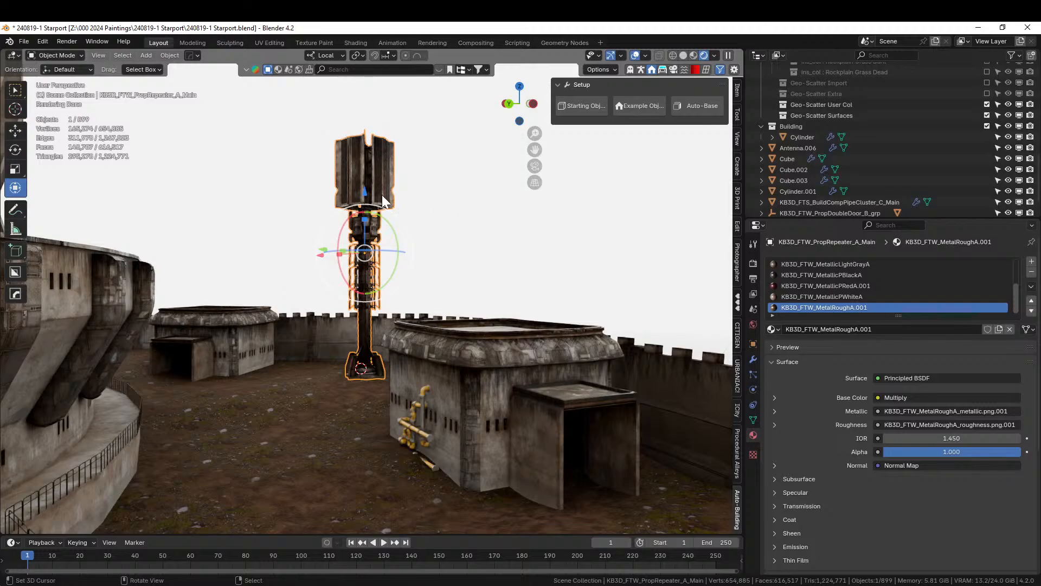
scroll(418, 239, "up", 3)
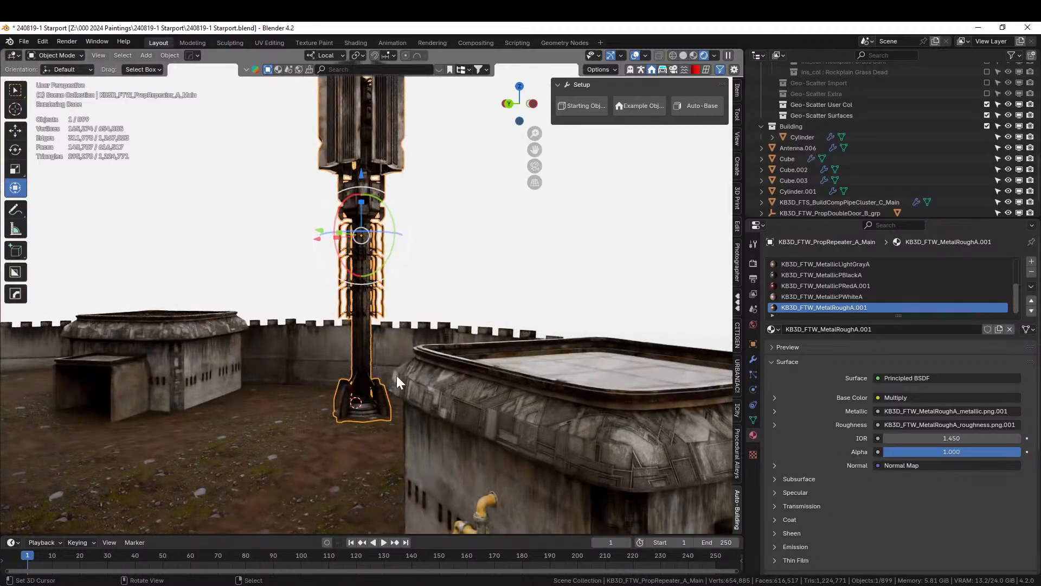
Replace the pipe cluster's KB3D_FTS_MetalPipesTrimA material with KB3D_FTW_MetalRoughA.001.
middle_click_drag(460, 432, 526, 347)
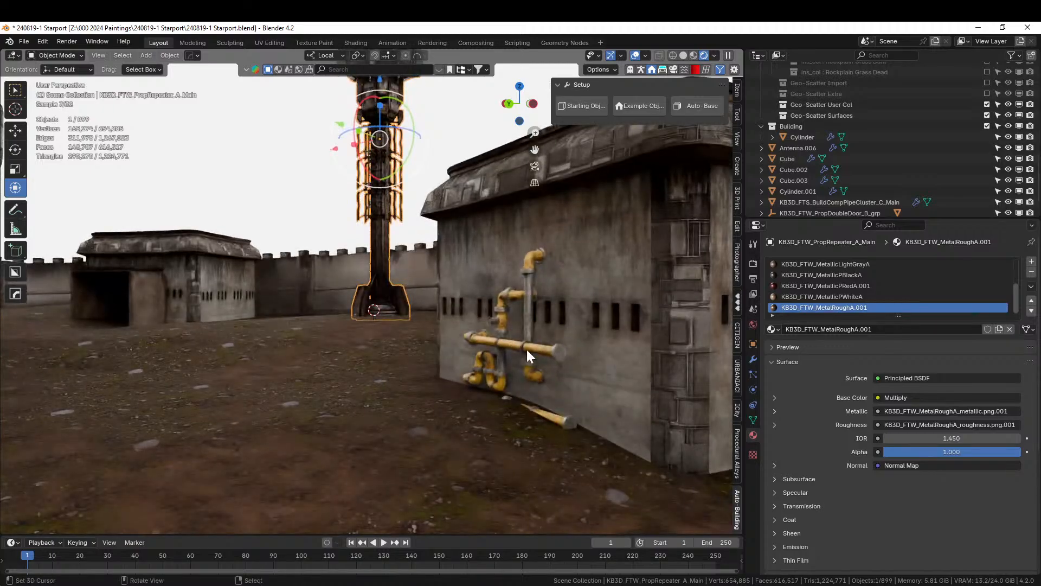
left_click(514, 341)
left_click(800, 276)
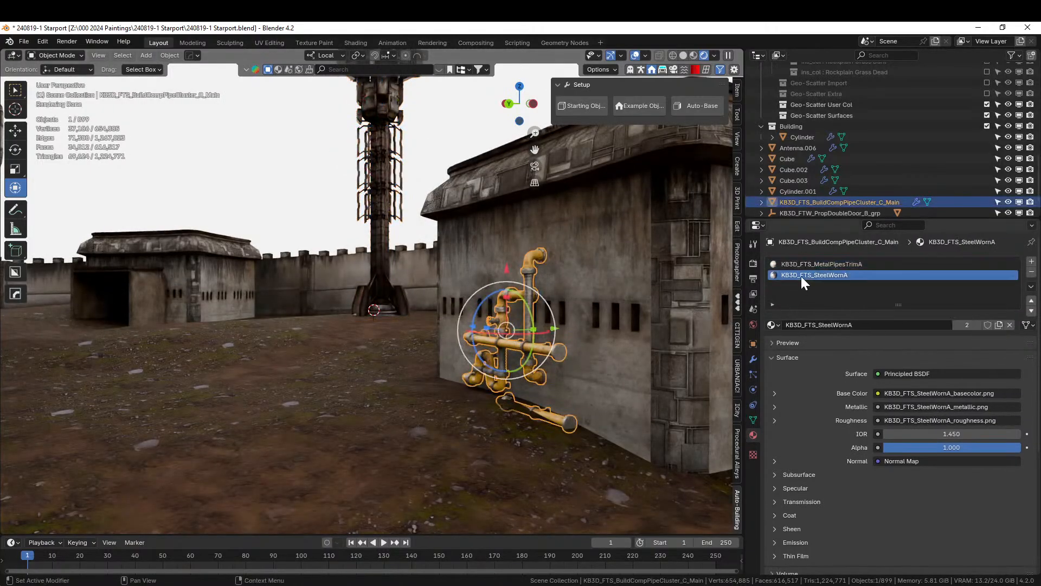
left_click(811, 265)
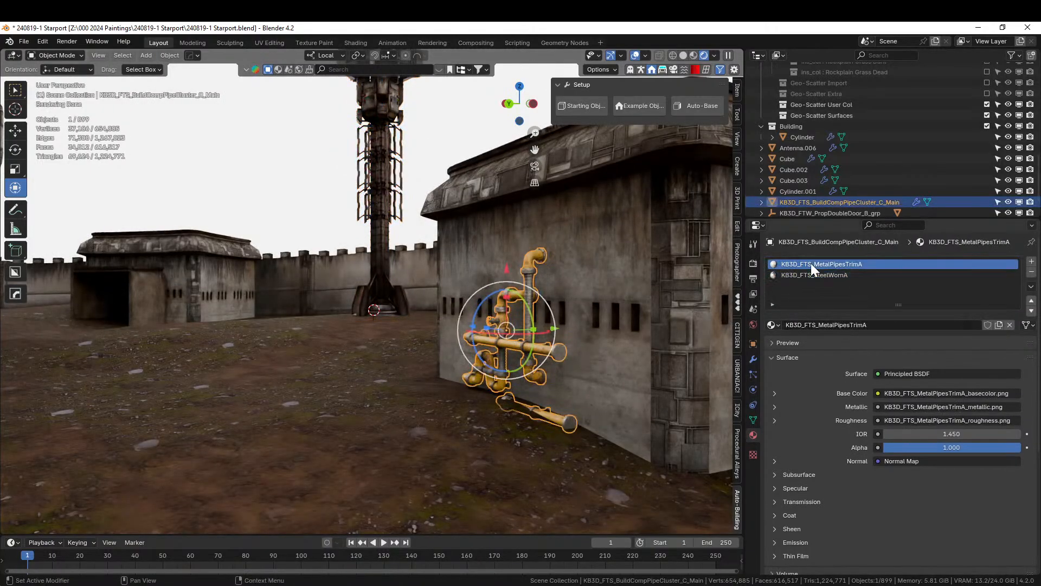
left_click(773, 324)
type("met")
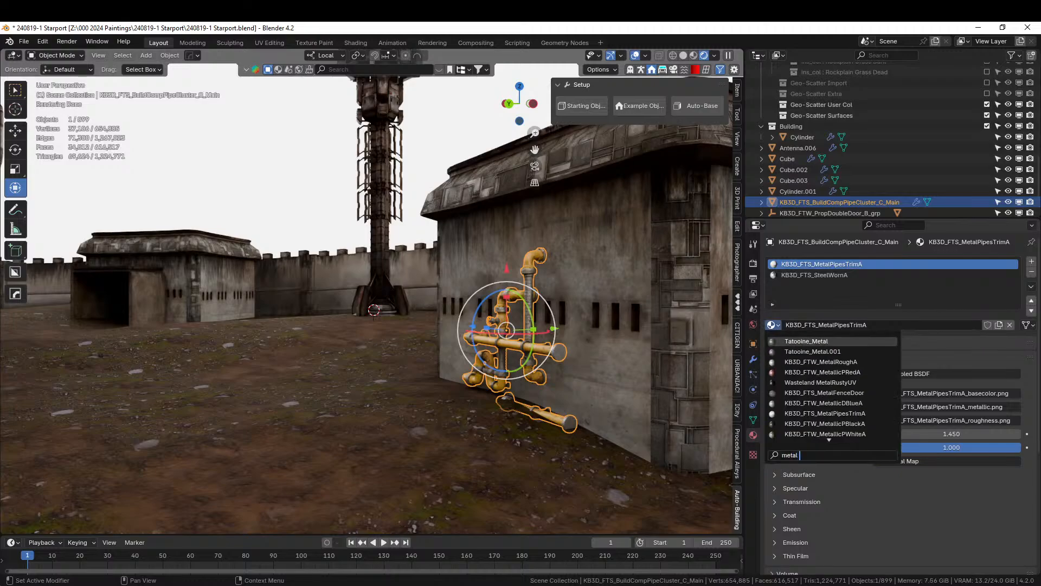
type("al 001")
key("BackSpace")
key("BackSpace")
key("BackSpace")
key("BackSpace")
key("BackSpace")
key("BackSpace")
type("001")
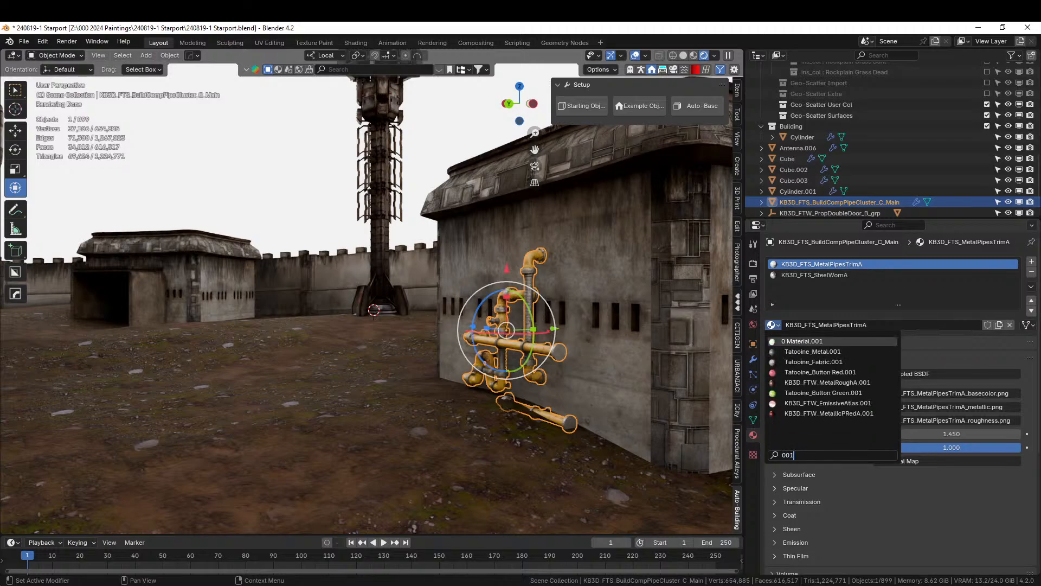
left_click(868, 383)
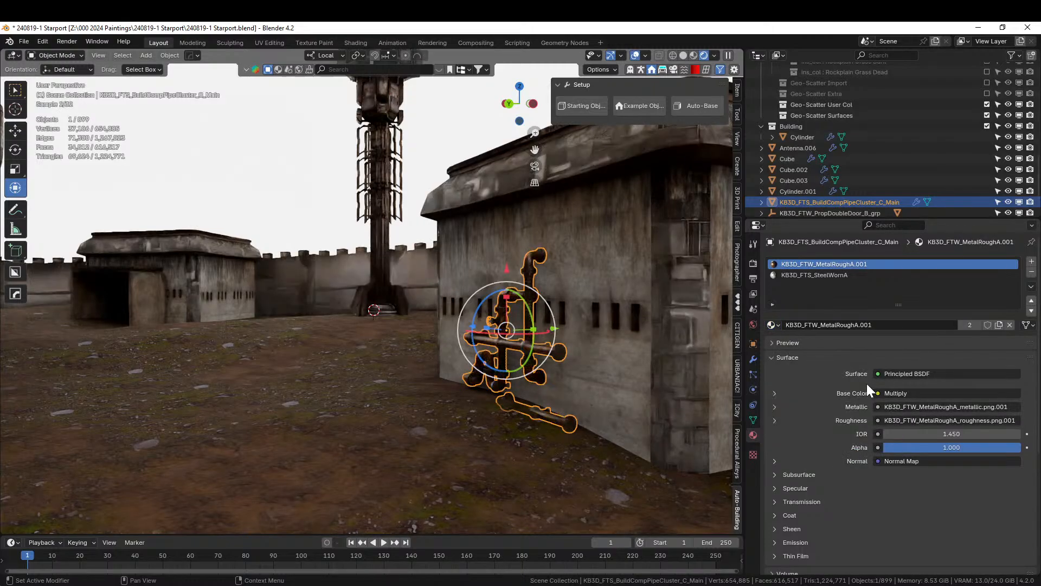
Examine the pipe cluster up close and check in Edit Mode which material is used on a face of the repeater tower's upper section.
key("KP_Decimal")
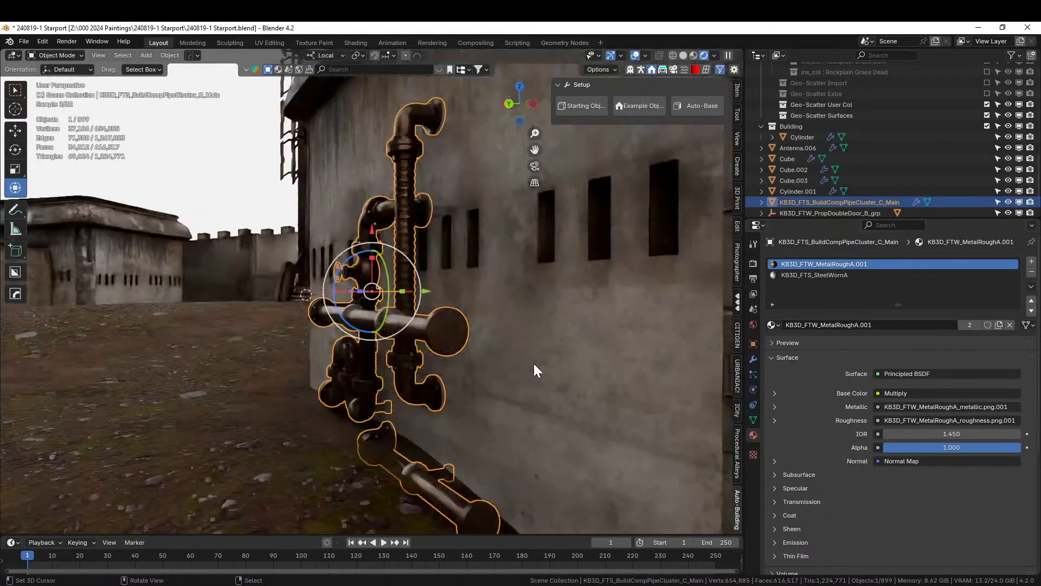
middle_click_drag(482, 343, 537, 374)
middle_click_drag(577, 374, 456, 366)
scroll(572, 360, "up", 3)
scroll(457, 366, "down", 3)
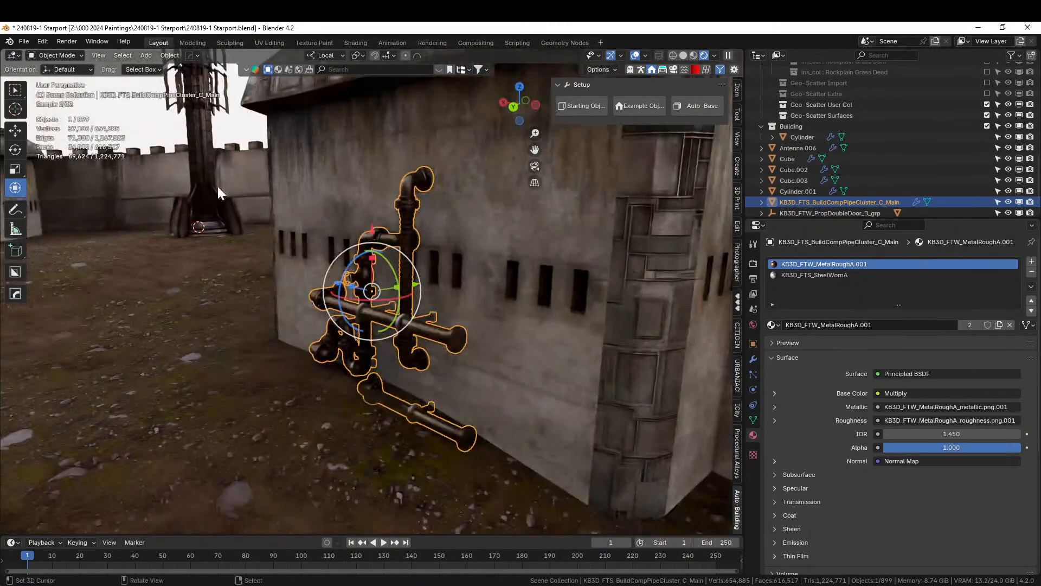
middle_click_drag(218, 193, 226, 119)
left_click(223, 76)
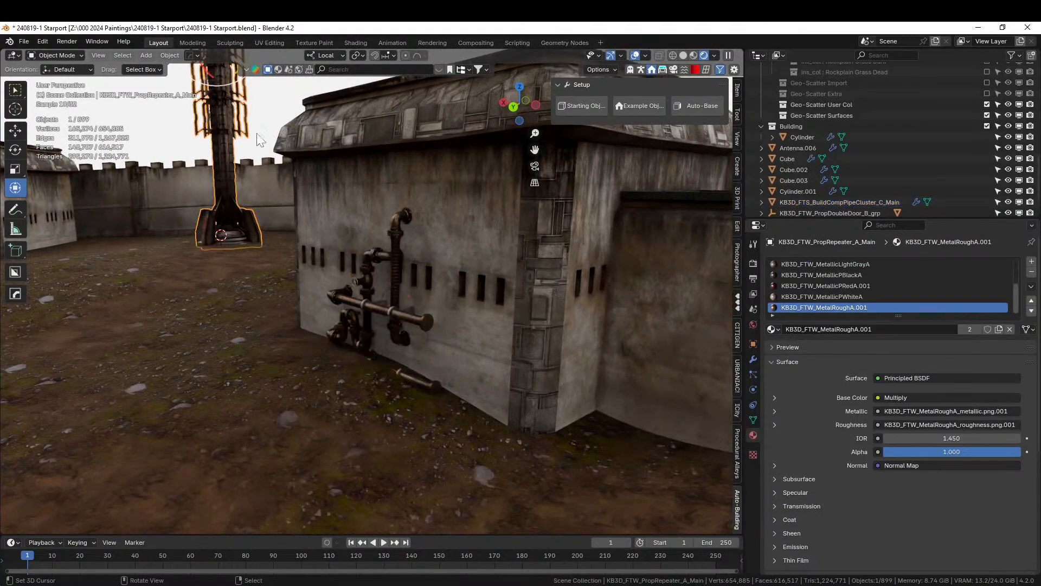
middle_click_drag(328, 218, 342, 428, "shift")
middle_click_drag(282, 233, 340, 450, "shift")
key("Tab")
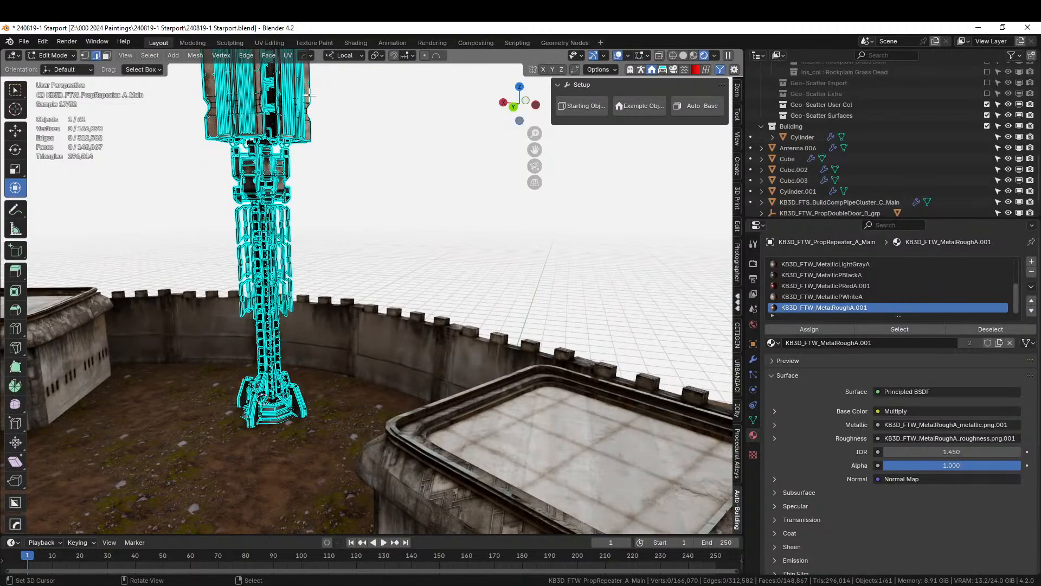
key("Tab")
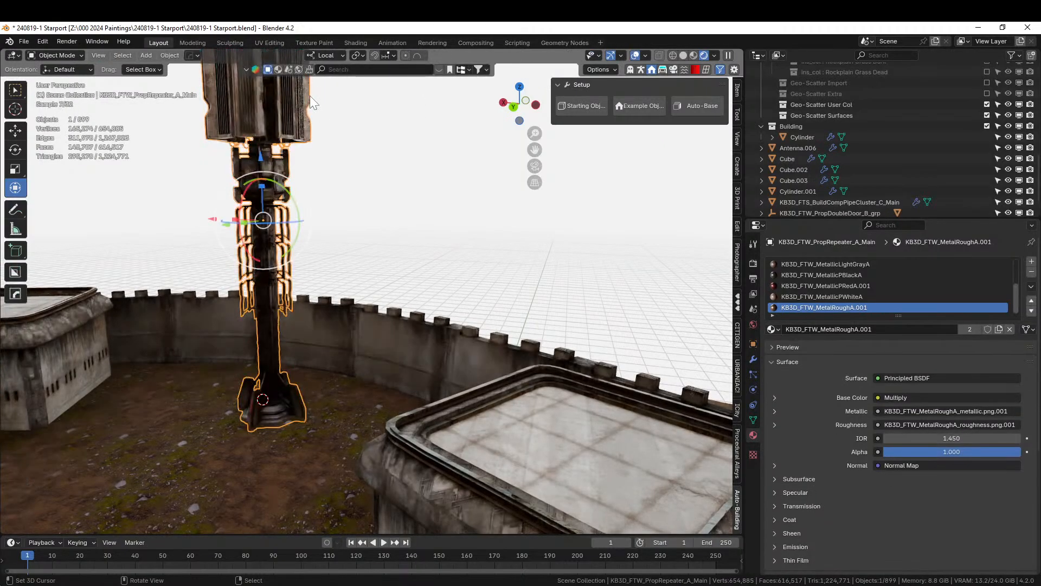
key("Tab")
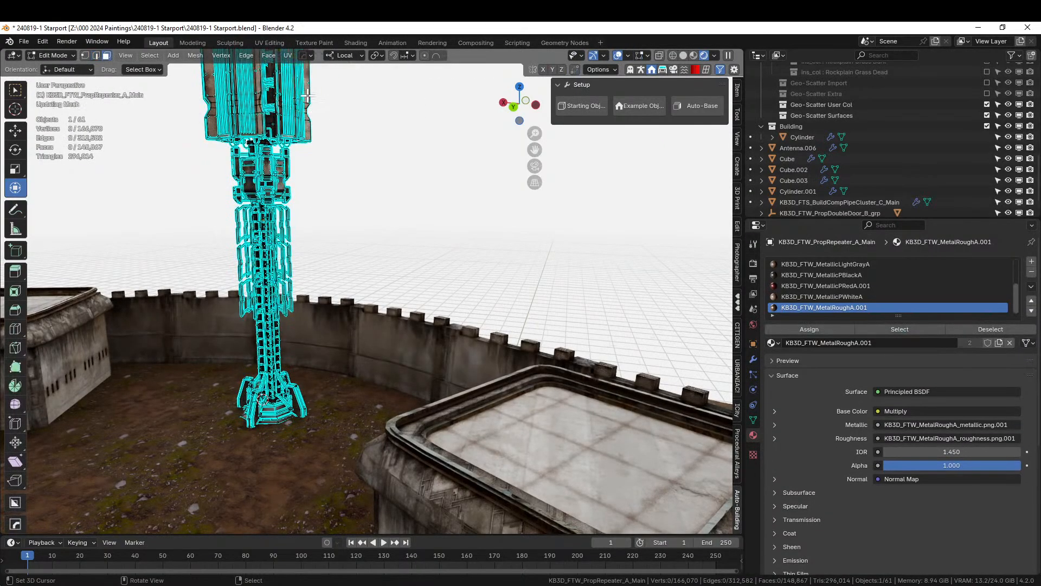
left_click(306, 94)
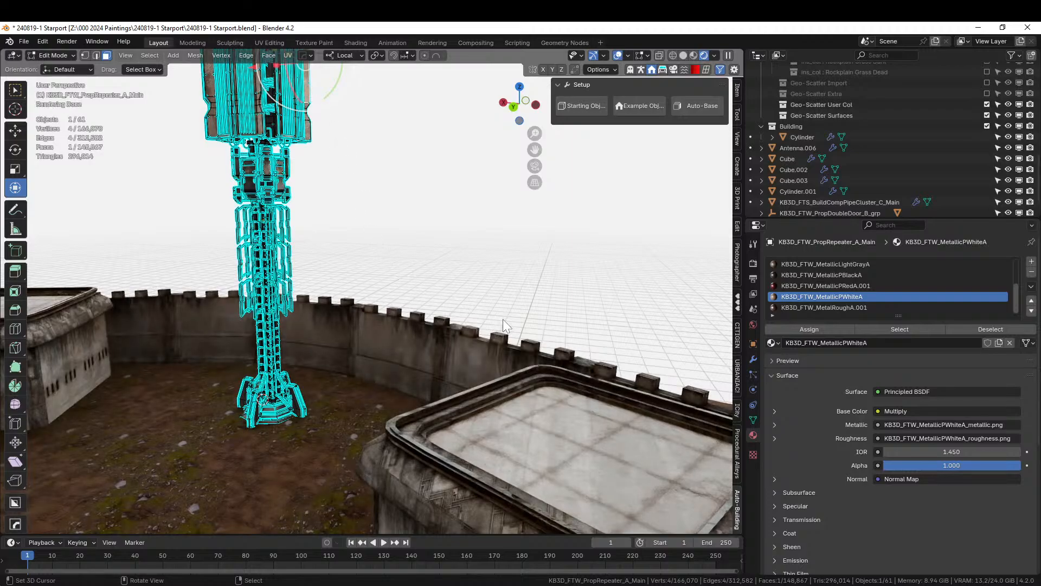
key("Tab")
scroll(477, 340, "down", 2)
middle_click_drag(478, 340, 479, 210, "shift")
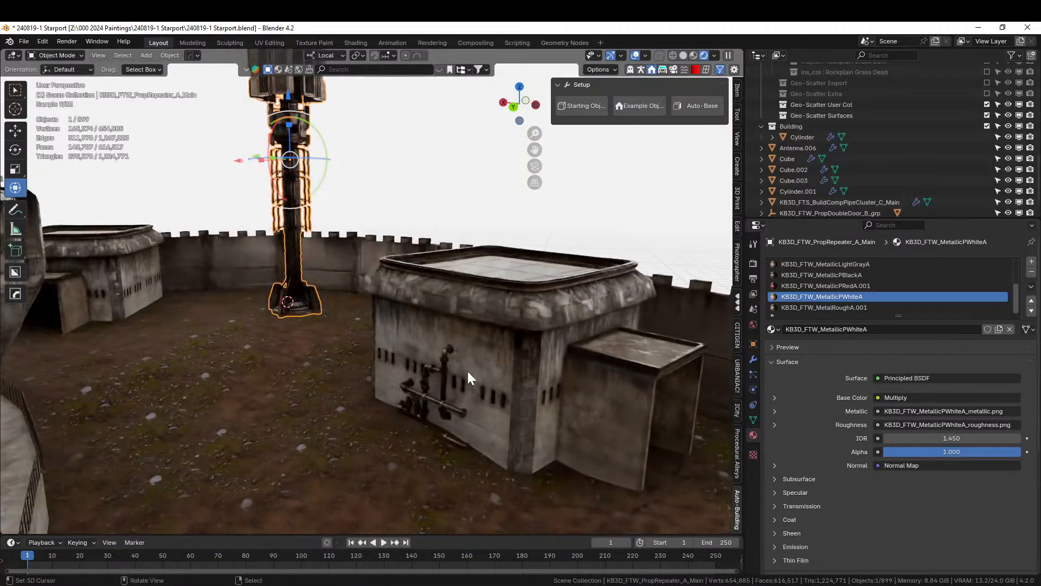
Replace the pipe cluster's KB3D_FTS_SteelWornA material with KB3D_FTW_MetallicPWhiteA.
left_click(440, 407)
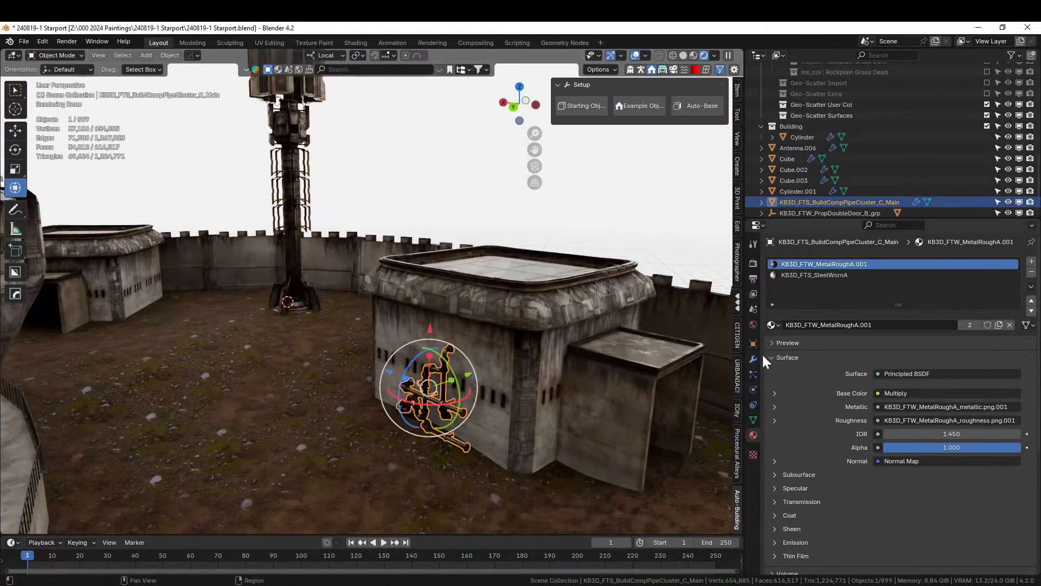
left_click(818, 275)
left_click(772, 325)
type("PW")
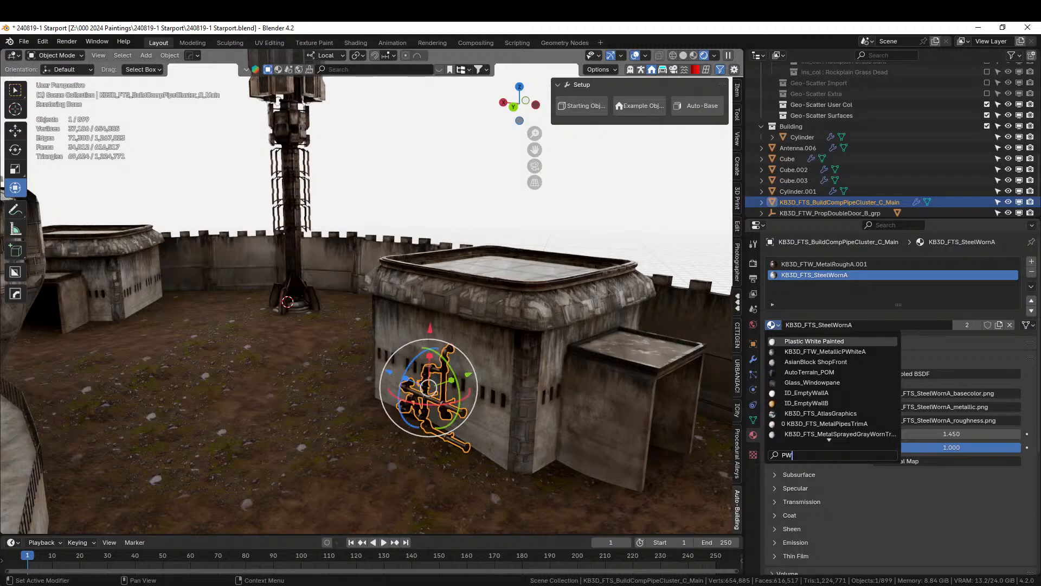
key("Down")
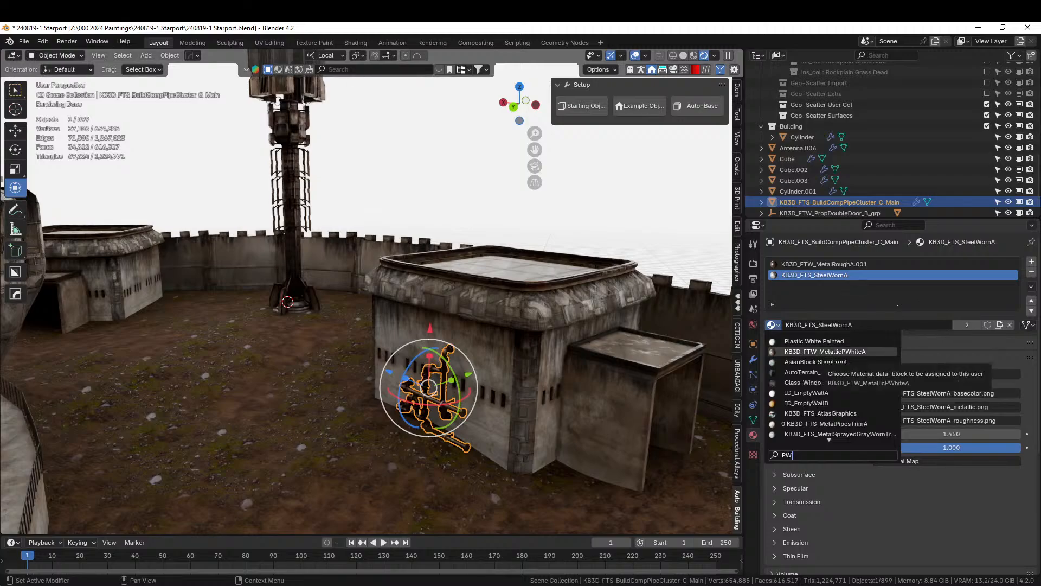
left_click(836, 351)
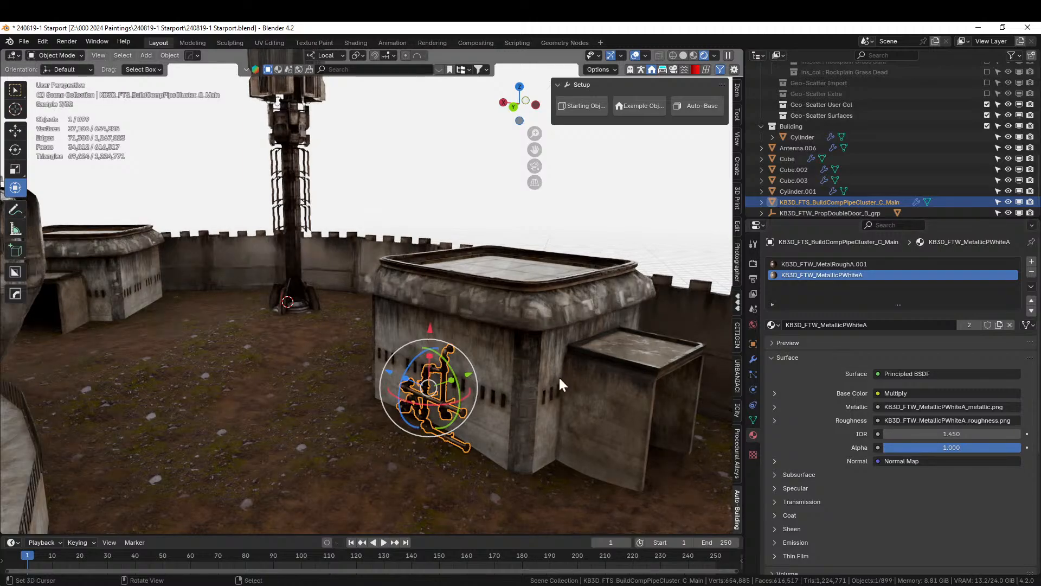
Check the concrete building's modifiers and remove the Subdiv for displacement modifier from the pipe cluster.
scroll(557, 378, "up", 2)
middle_click_drag(532, 427, 473, 326, "shift")
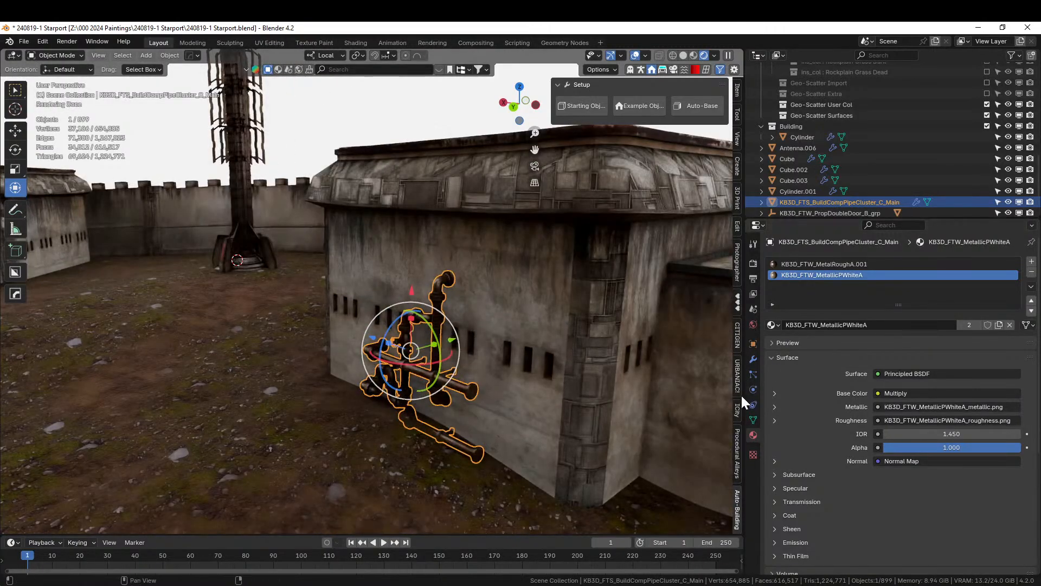
left_click(754, 359)
left_click(519, 252)
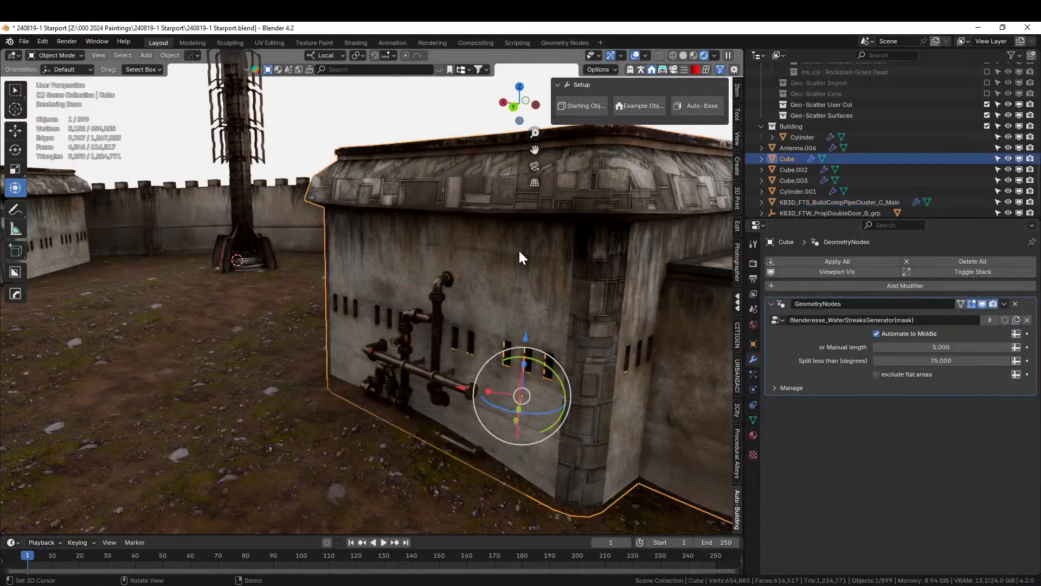
left_click(435, 310)
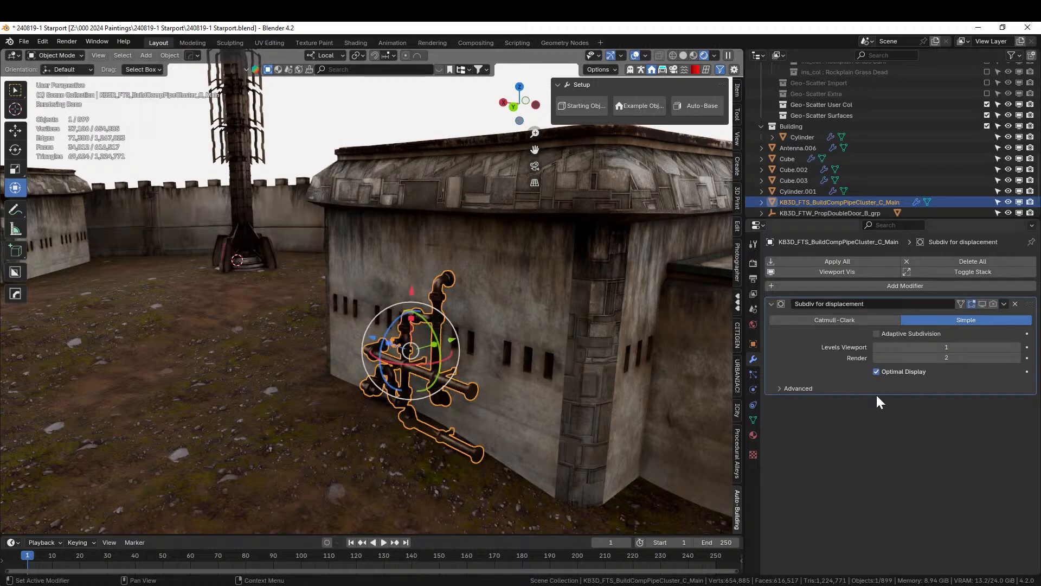
left_click(845, 283)
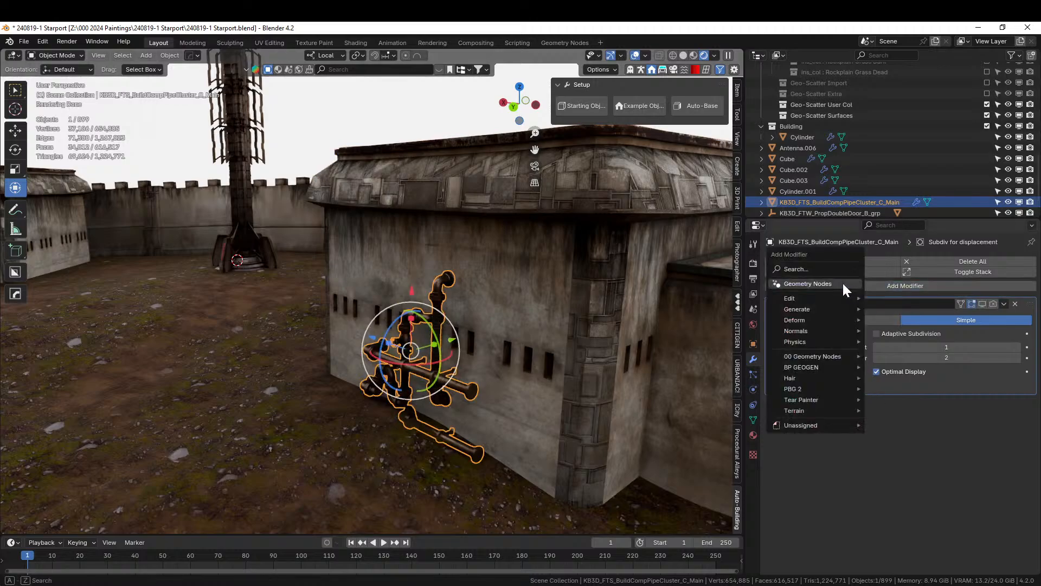
left_click(1014, 303)
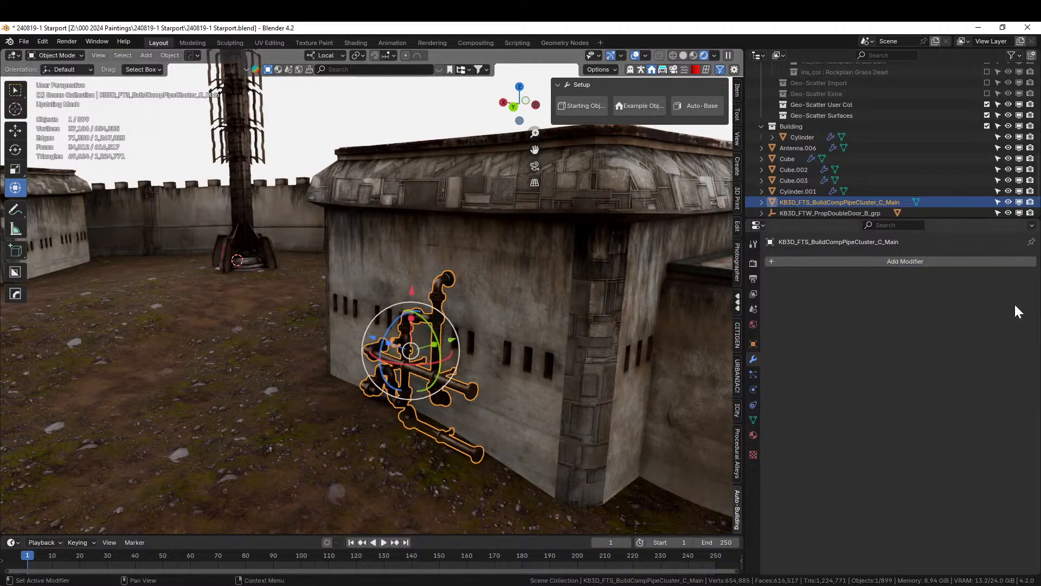
Copy the concrete building's Blenderesse_WaterStreaksGenerator(mask) modifier onto the pipe cluster and deselect both objects.
left_click(501, 256, "shift")
key("ctrl+l")
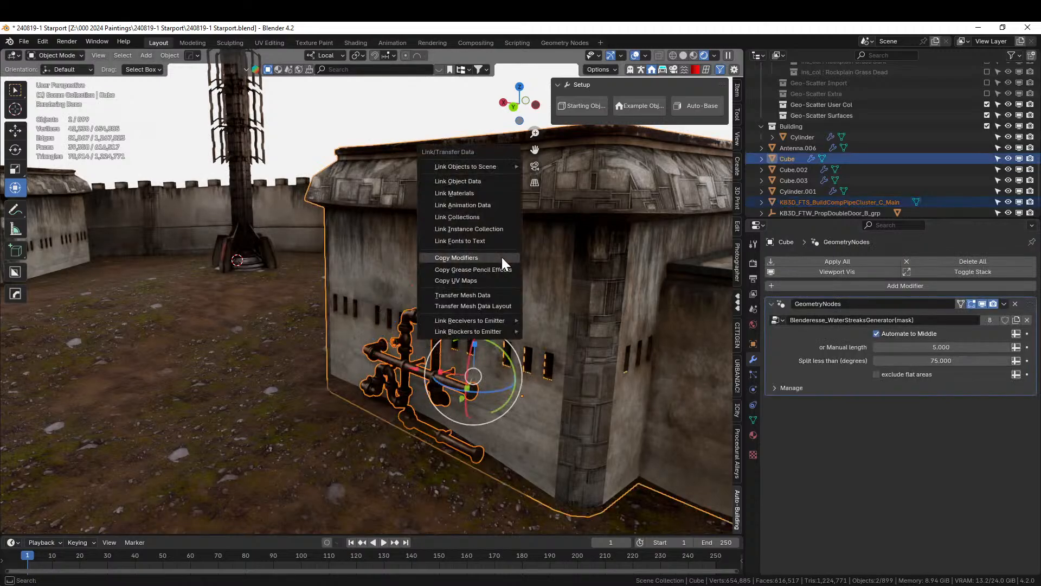
left_click(502, 257)
scroll(484, 320, "up", 5)
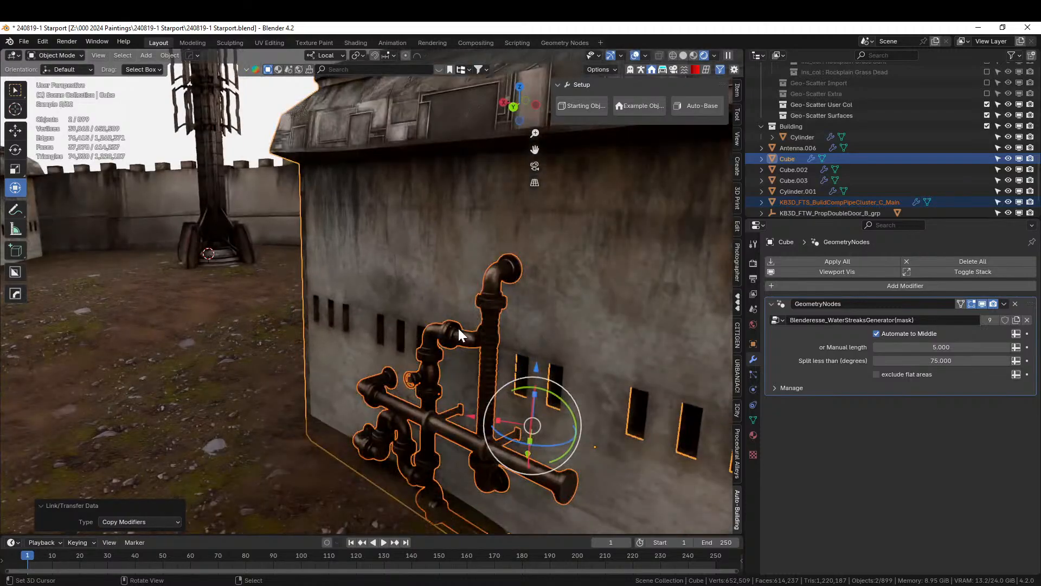
right_click(297, 316)
scroll(297, 317, "down", 2)
right_click(297, 316)
scroll(297, 317, "down", 5)
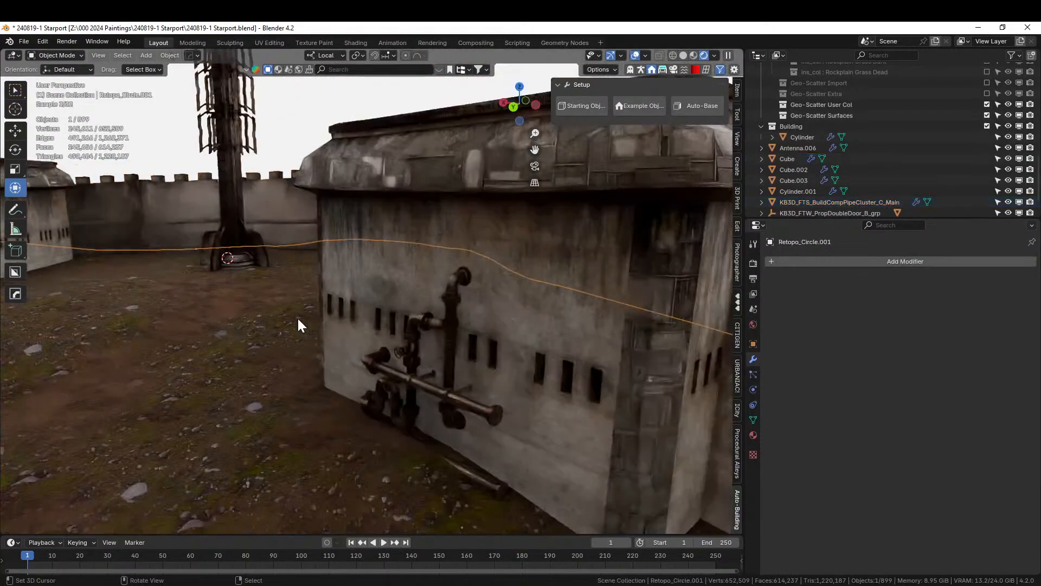
Align the camera to a low view looking up the rocky hillside at the starport's outer wall.
middle_click_drag(297, 316, 352, 320)
scroll(379, 333, "up", 4)
scroll(360, 299, "up", 4)
scroll(353, 320, "up", 2)
scroll(352, 326, "down", 4)
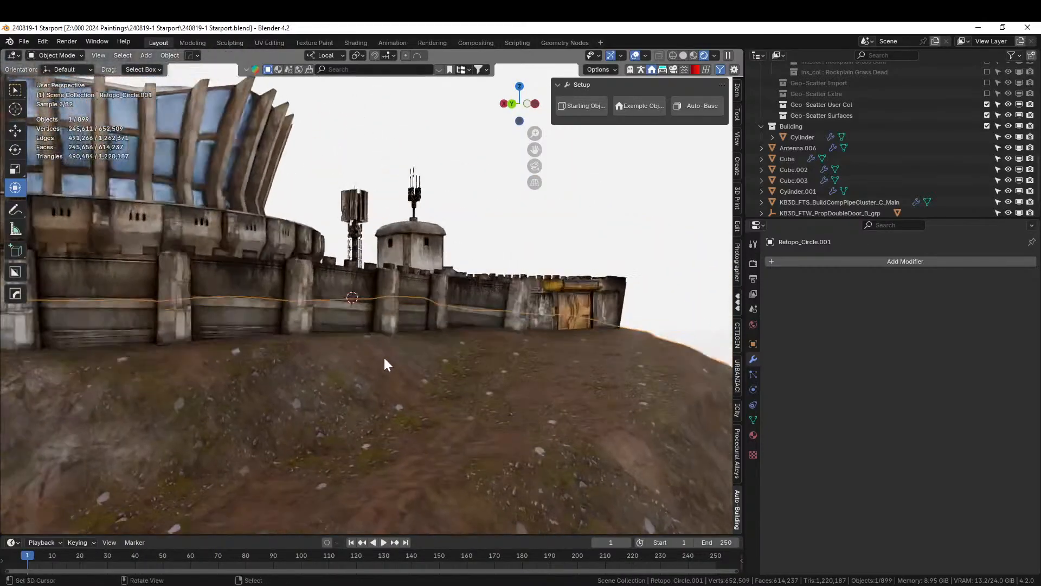
middle_click_drag(399, 356, 408, 348, "shift")
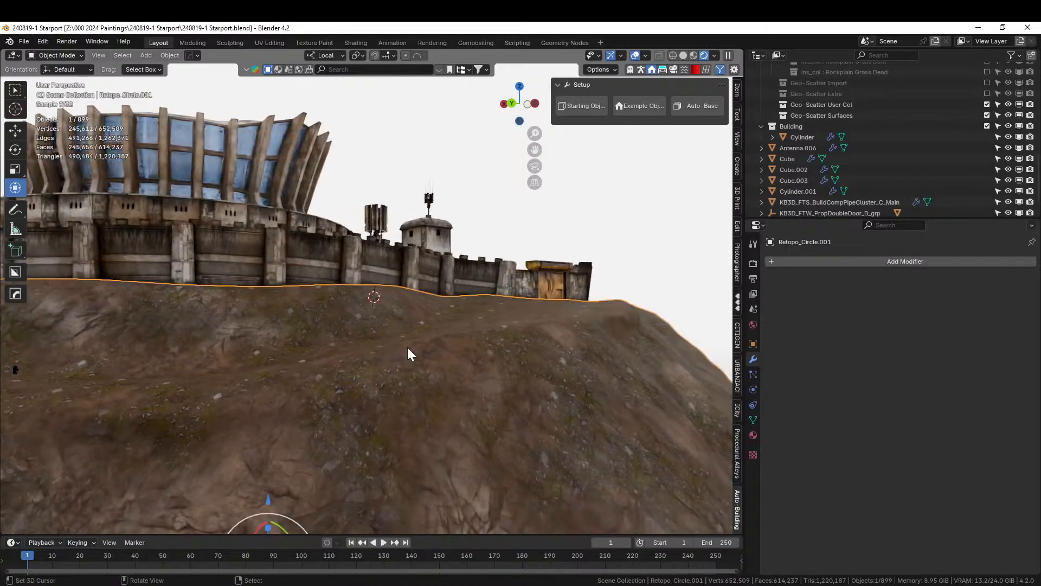
key("ctrl+alt+KP_0")
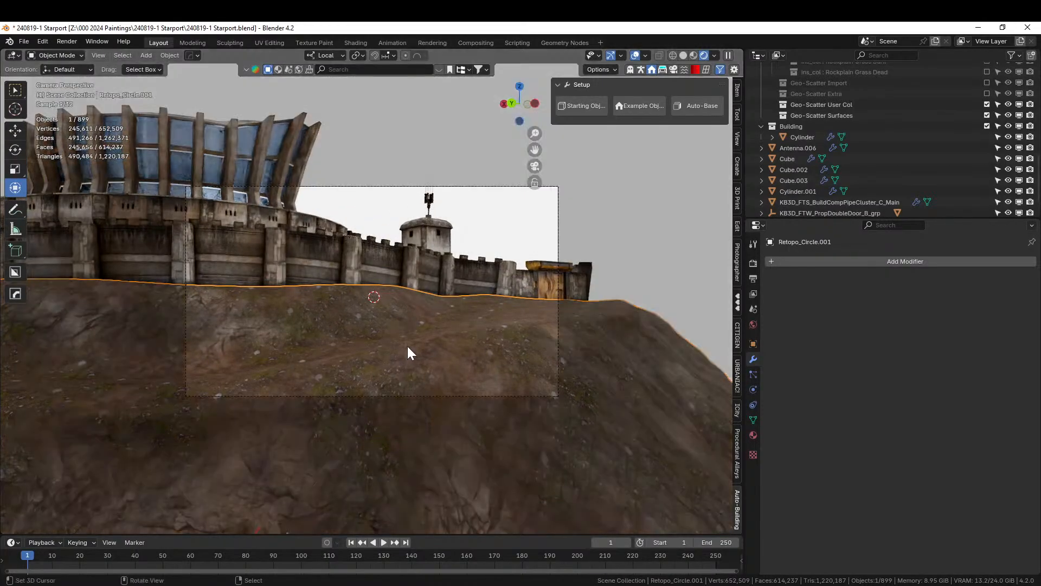
Apply the arri alexa 65 camera preset and the cooke 50mm anamorphic lens preset, overriding the focal length with 35 mm.
left_click(737, 263)
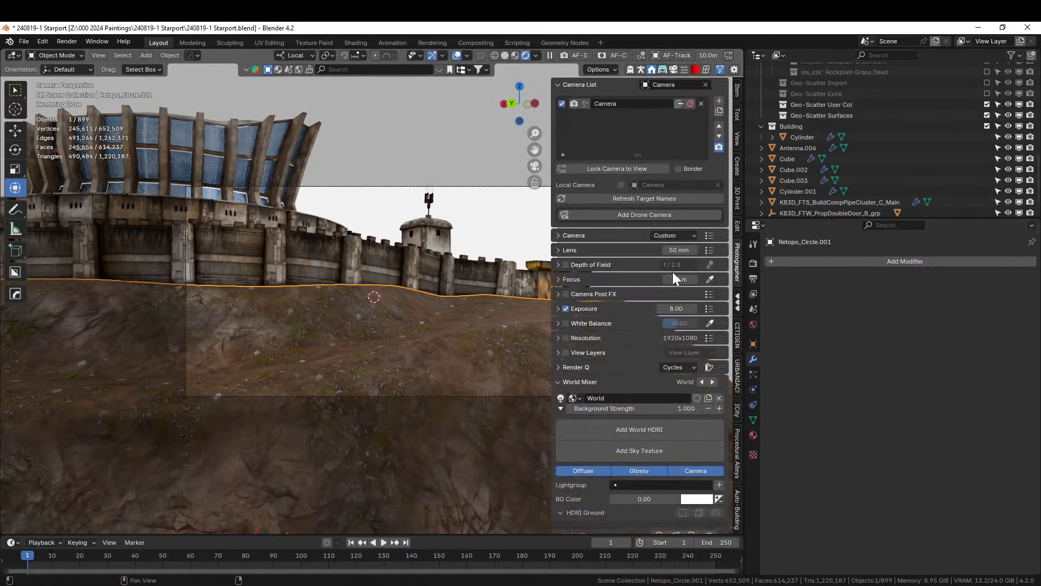
left_click(709, 235)
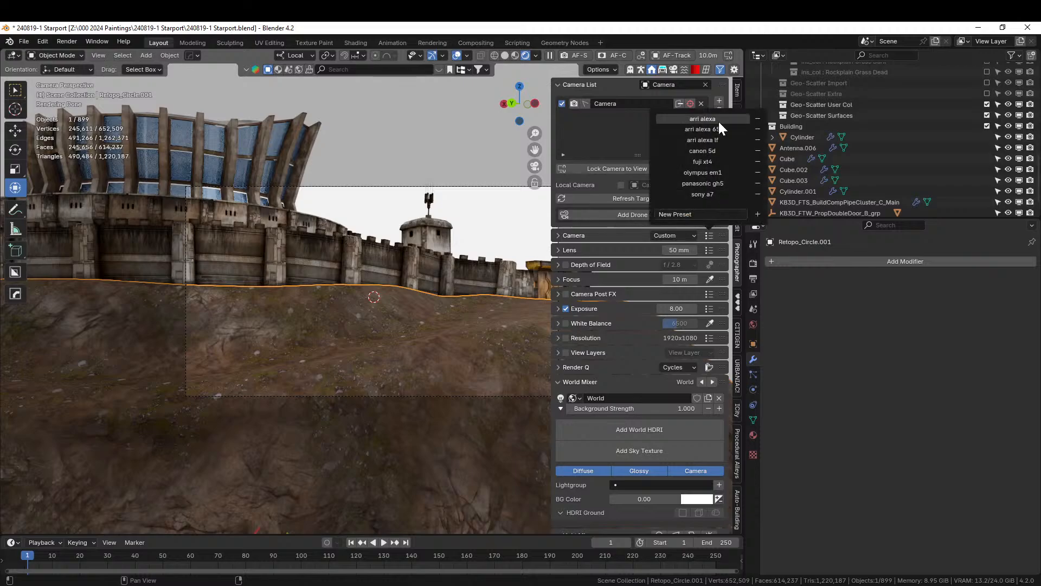
left_click(718, 129)
left_click(709, 250)
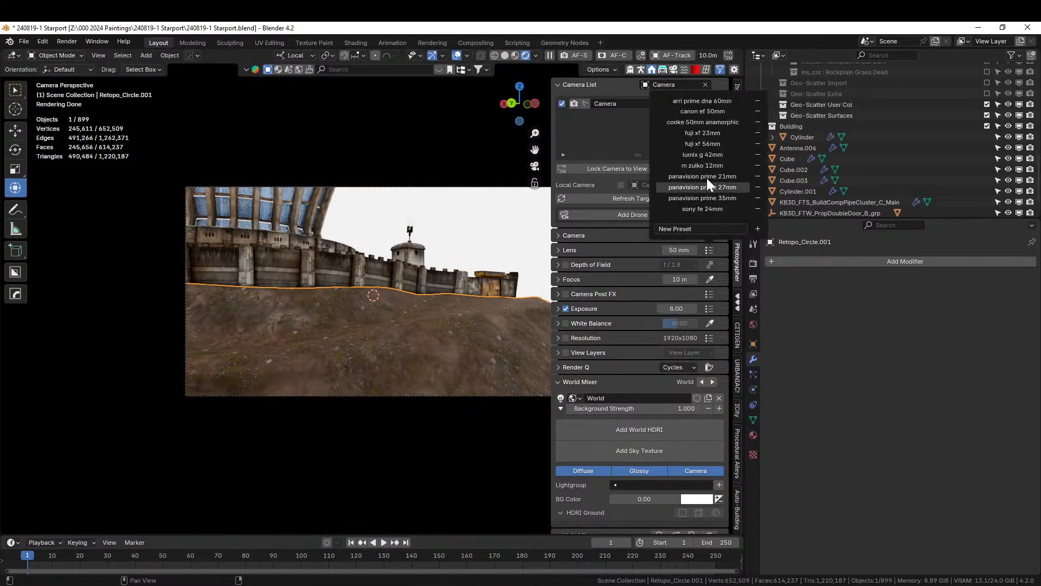
left_click(713, 126)
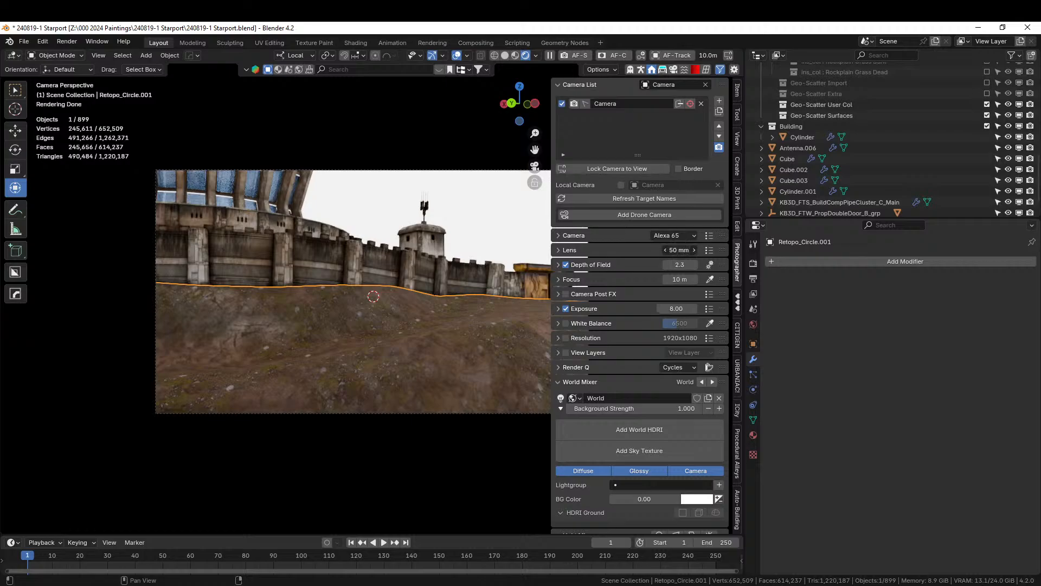
key("Return")
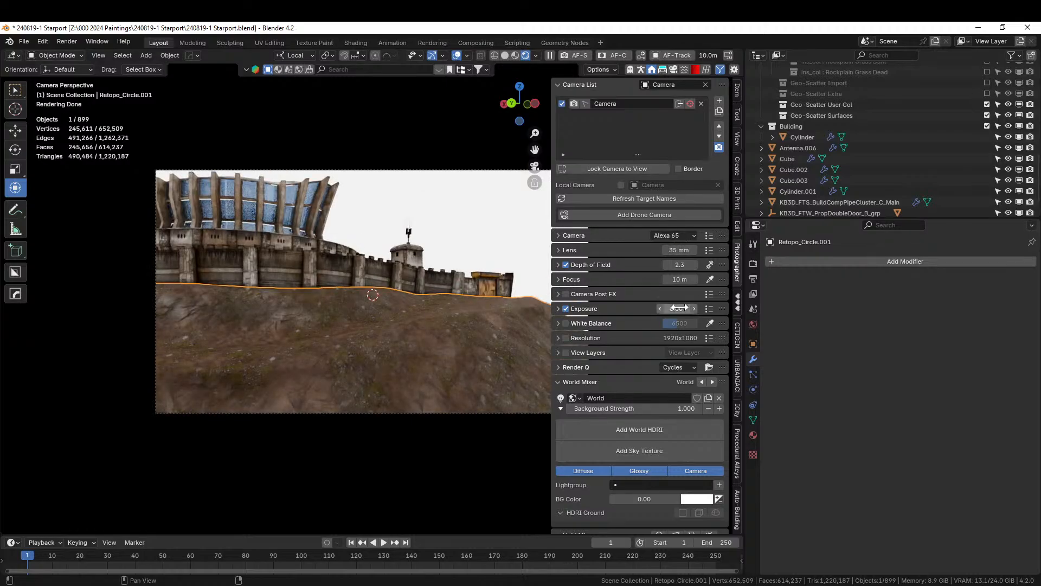
Apply the 2 39 50 of 5100 resolution preset and move the camera so the whole starport on its hill fits the frame.
left_click(709, 338)
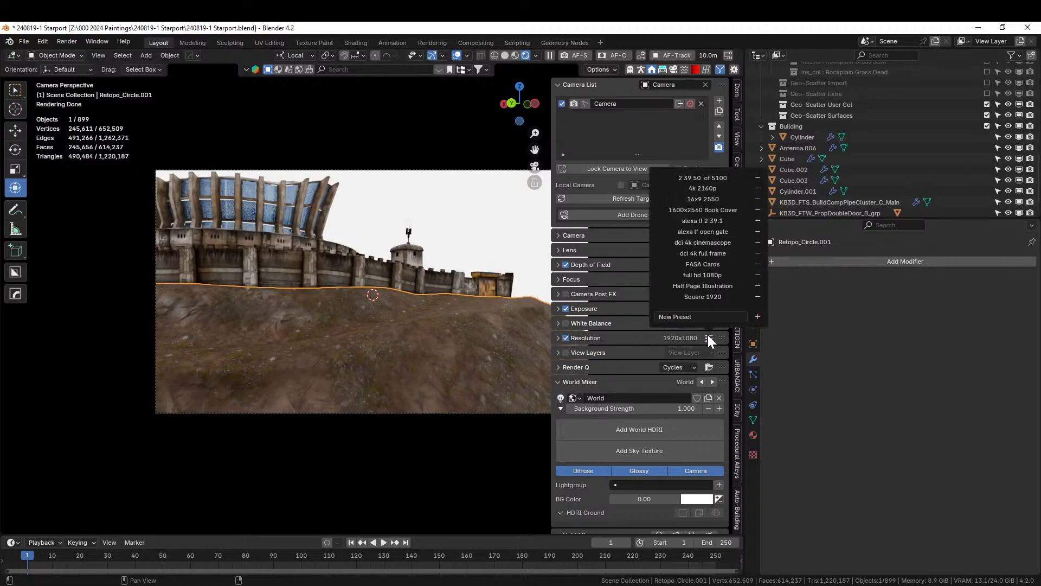
left_click(720, 179)
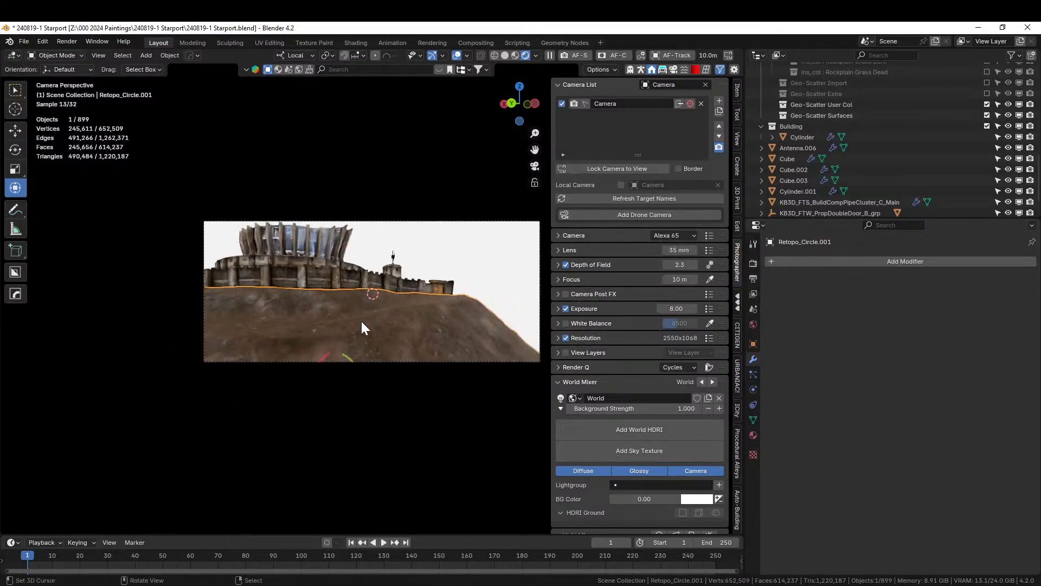
key("shift+grave")
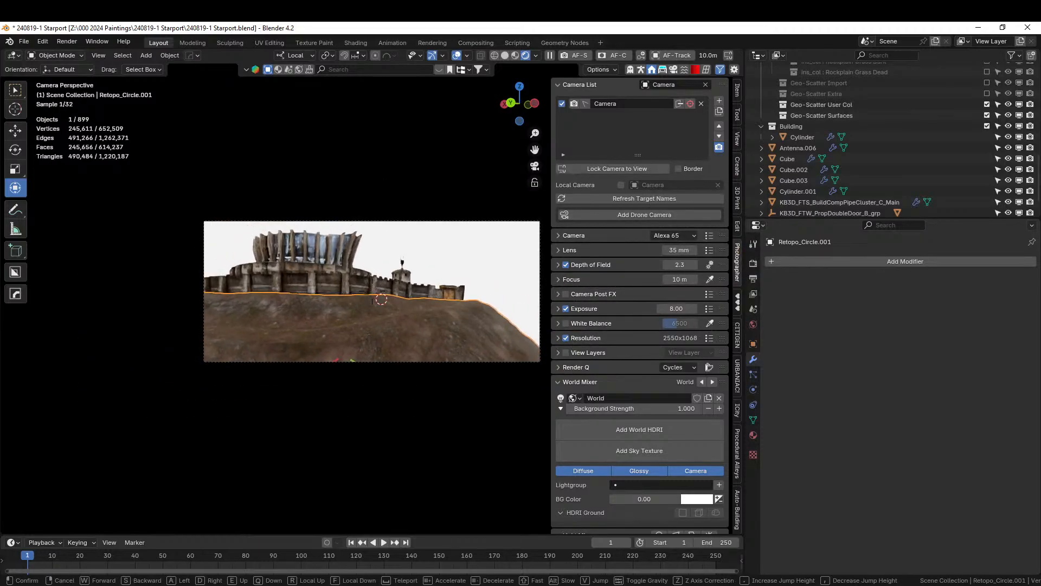
key("a")
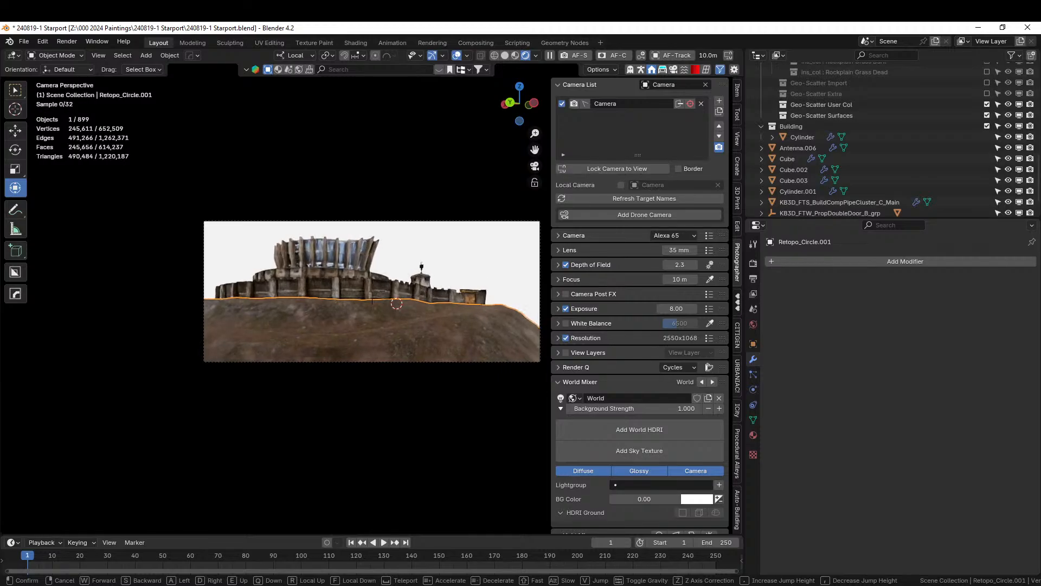
left_click(418, 345)
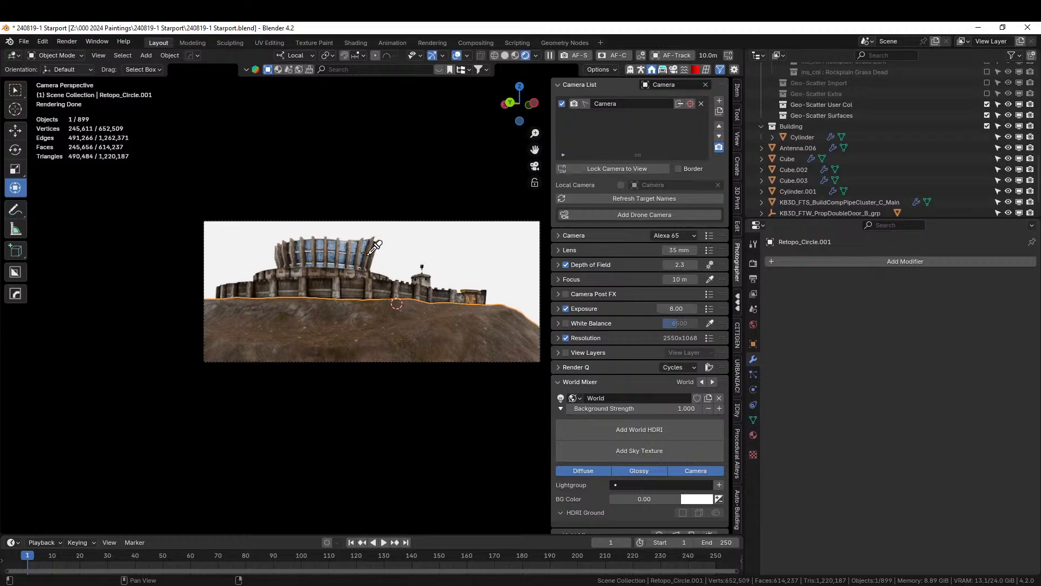
Set the camera's focus on the starport's glazed central building and save the file.
left_click(320, 264)
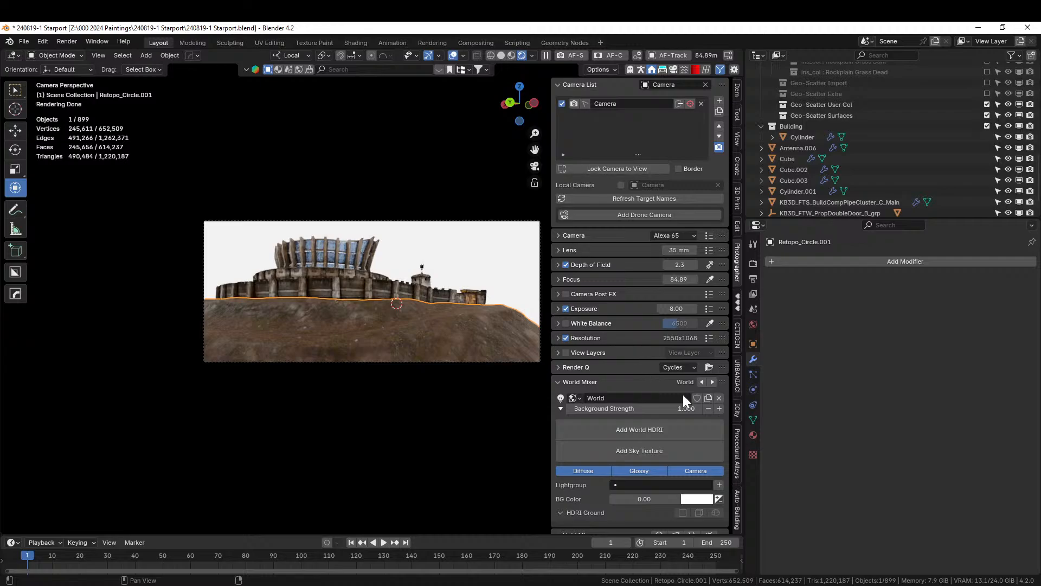
key("ctrl+s")
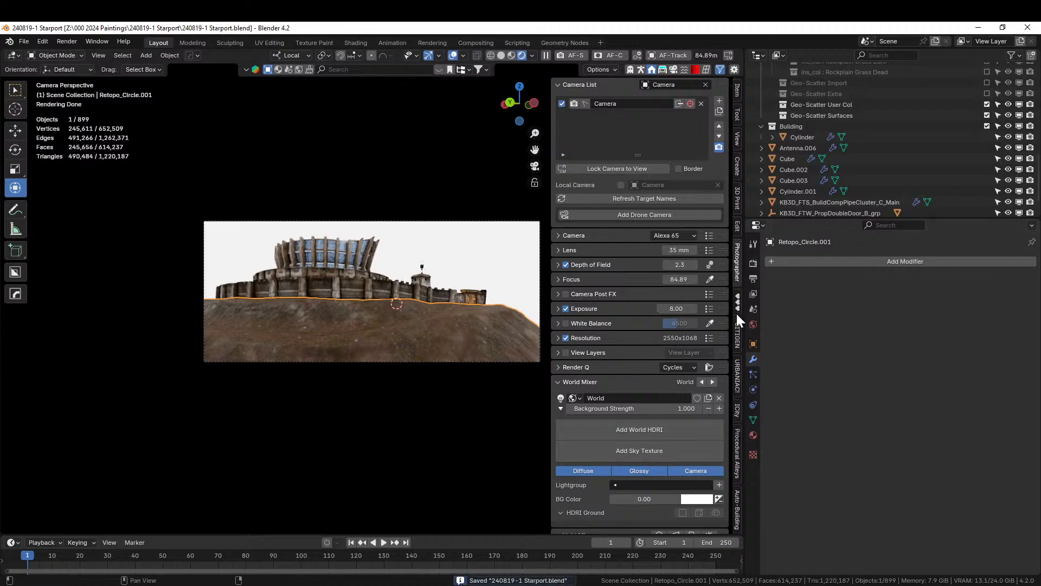
Start an HDRi Maker background import and browse HDRI Images to the jpg folder of mattePaint_hdri_seq040_2000px.
left_click(674, 67)
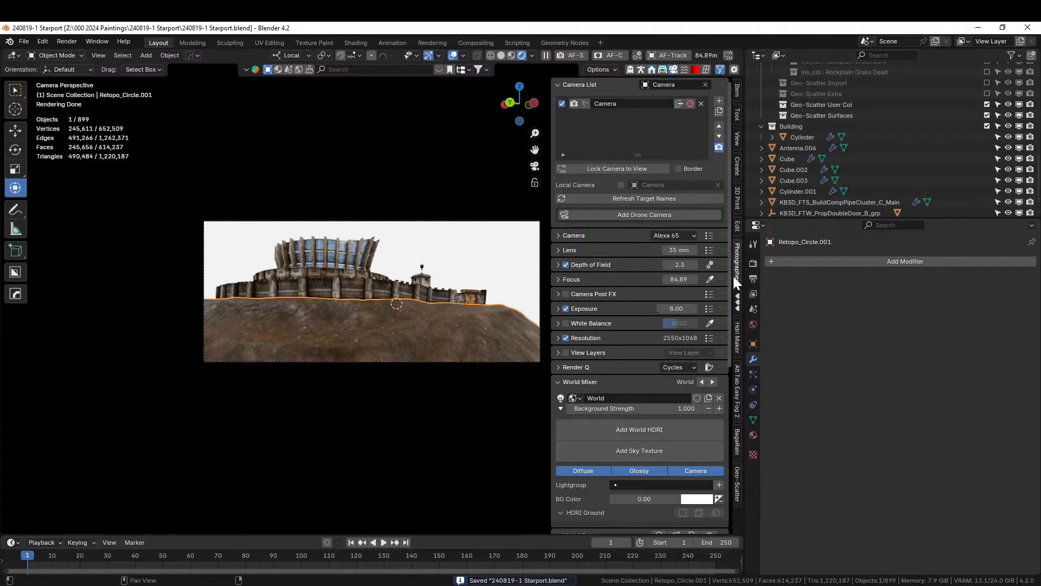
left_click(736, 335)
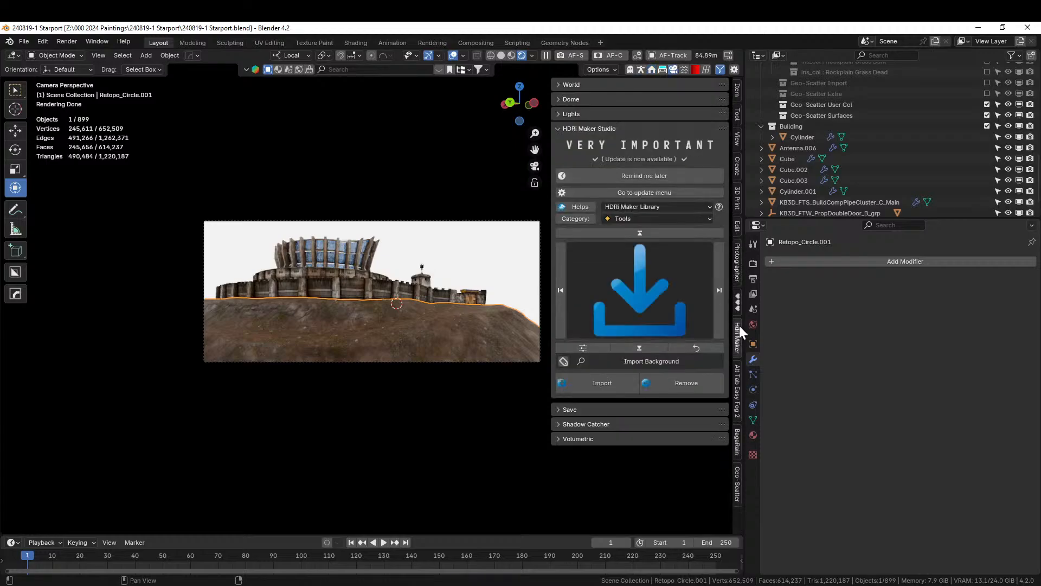
left_click(597, 382)
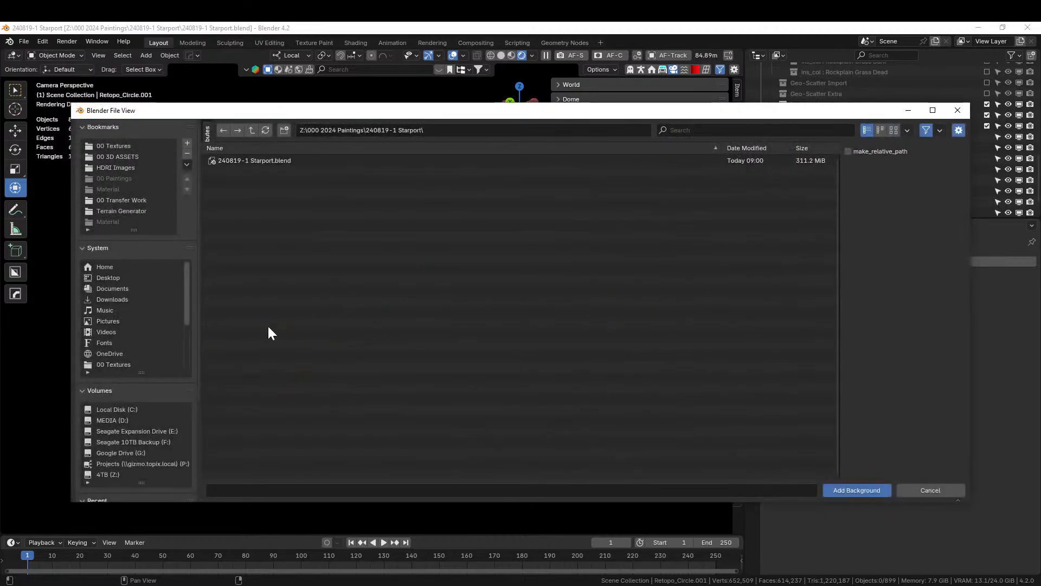
left_click(131, 168)
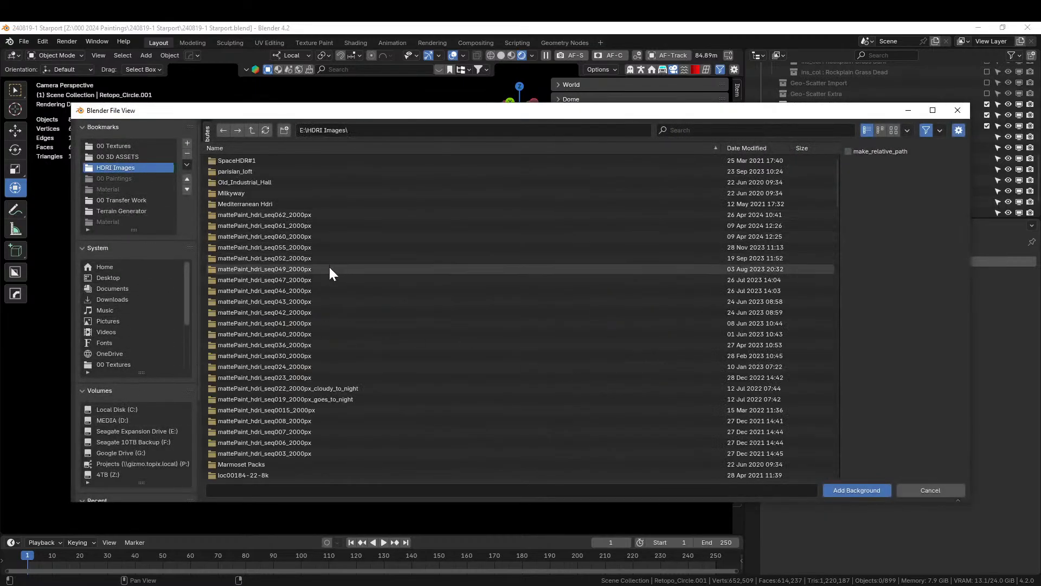
double_click(287, 333)
double_click(227, 160)
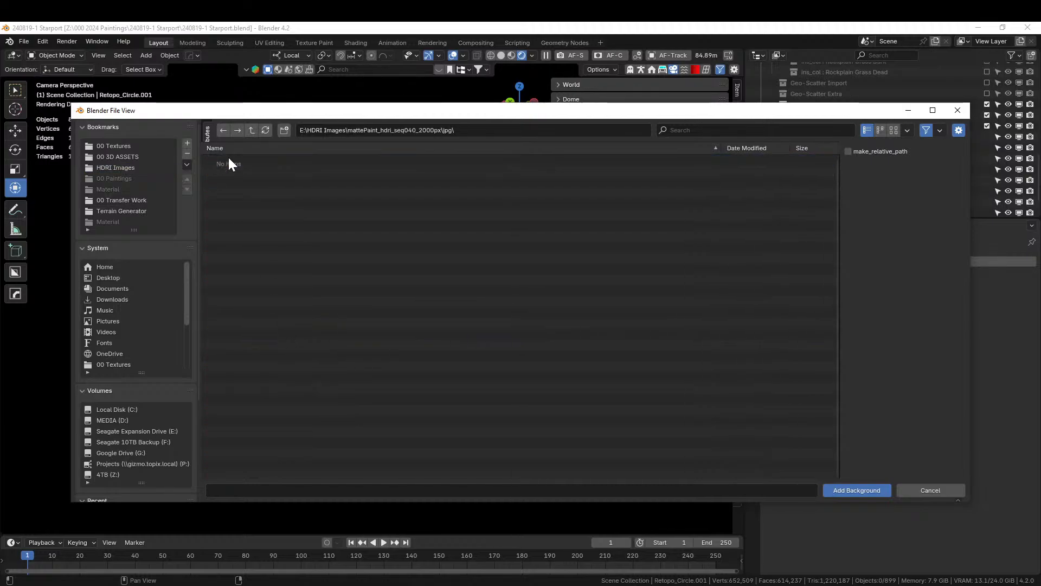
Examine the sequence's sky images as thumbnails, from the night frames through to the earliest daylight frame.
left_click(893, 131)
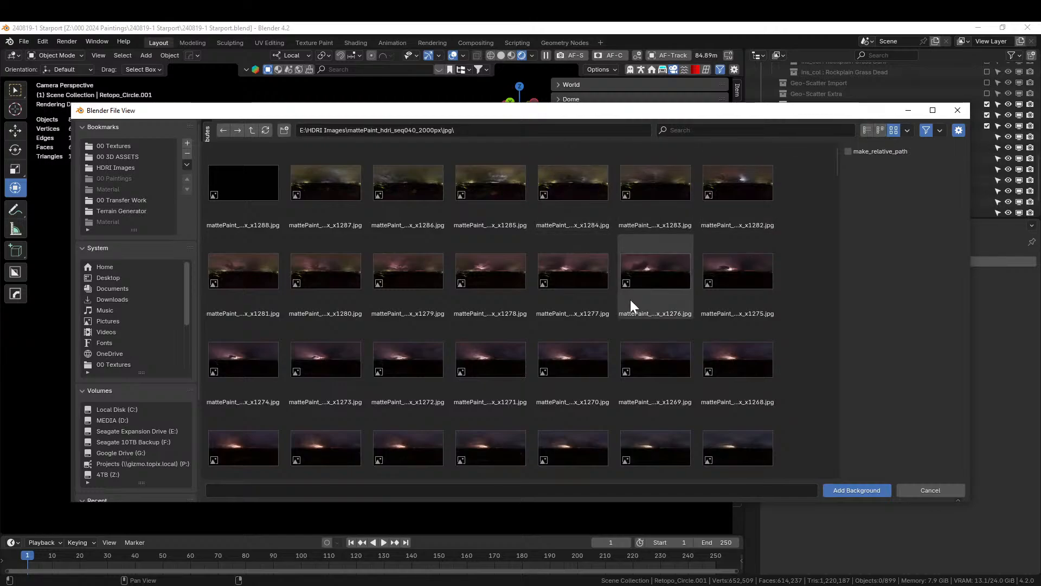
scroll(630, 299, "down", 10)
scroll(630, 301, "down", 18)
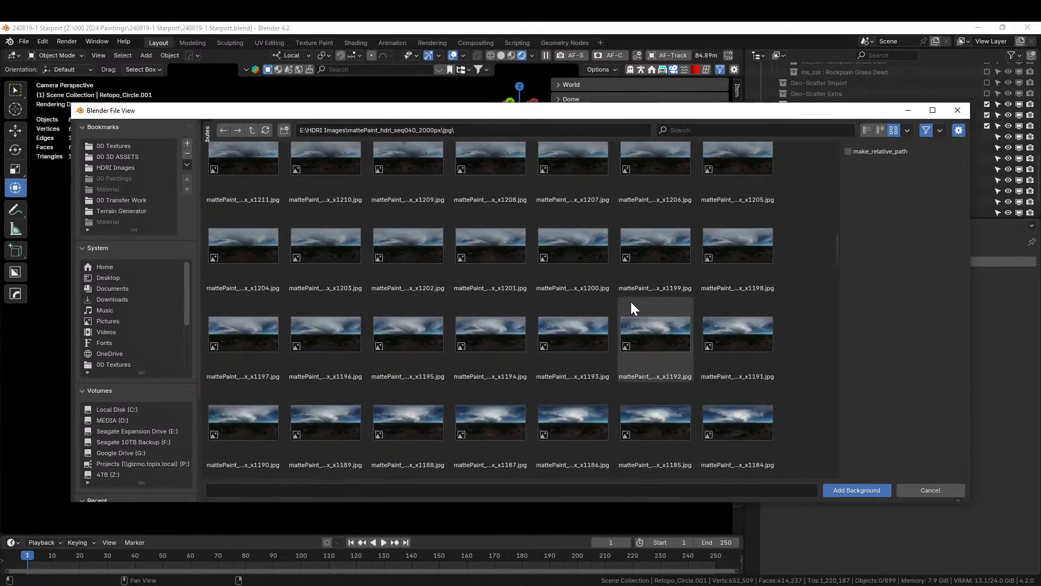
scroll(630, 301, "down", 8)
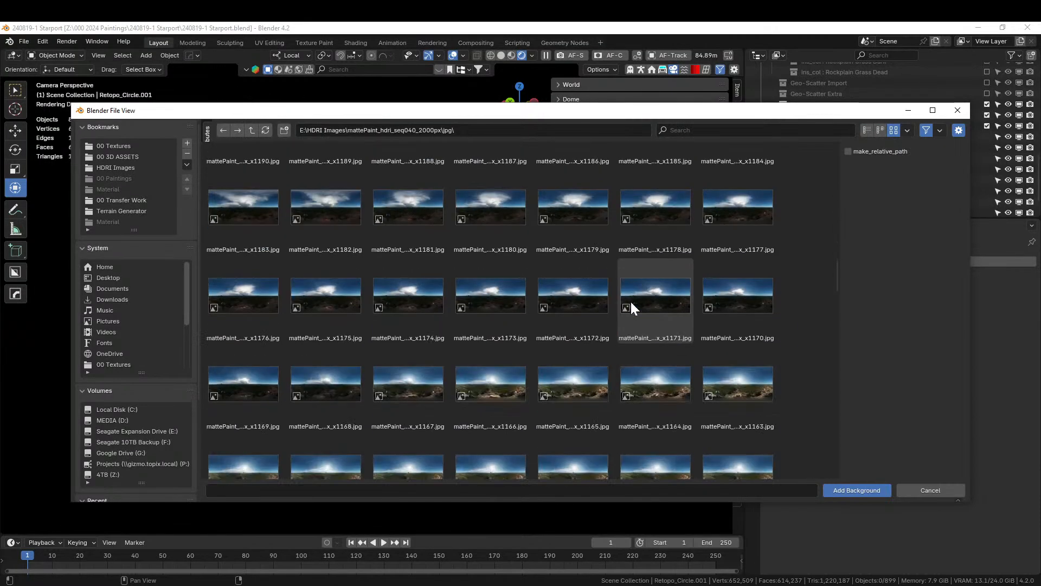
scroll(630, 302, "down", 18)
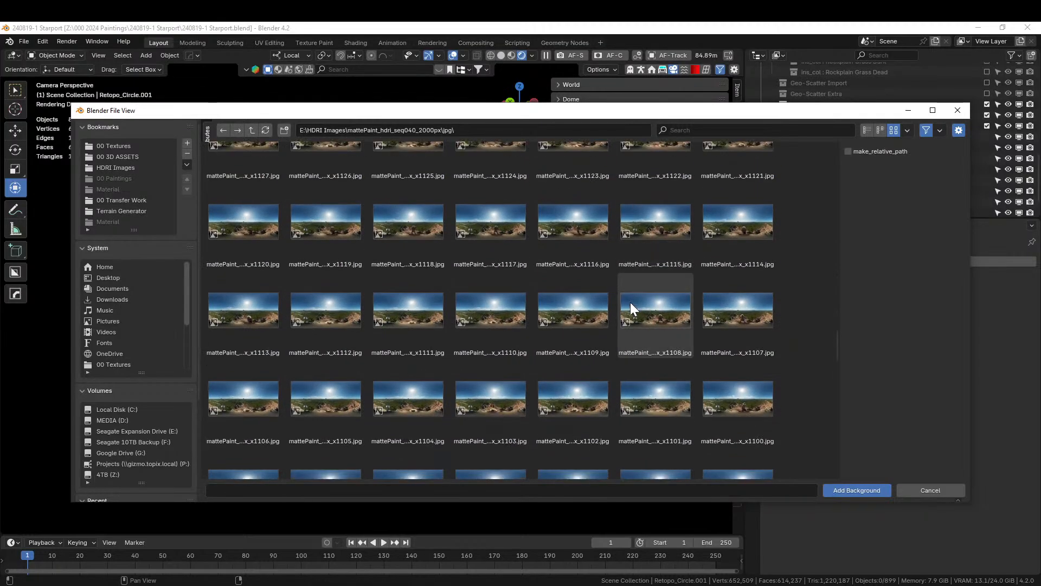
scroll(630, 301, "down", 11)
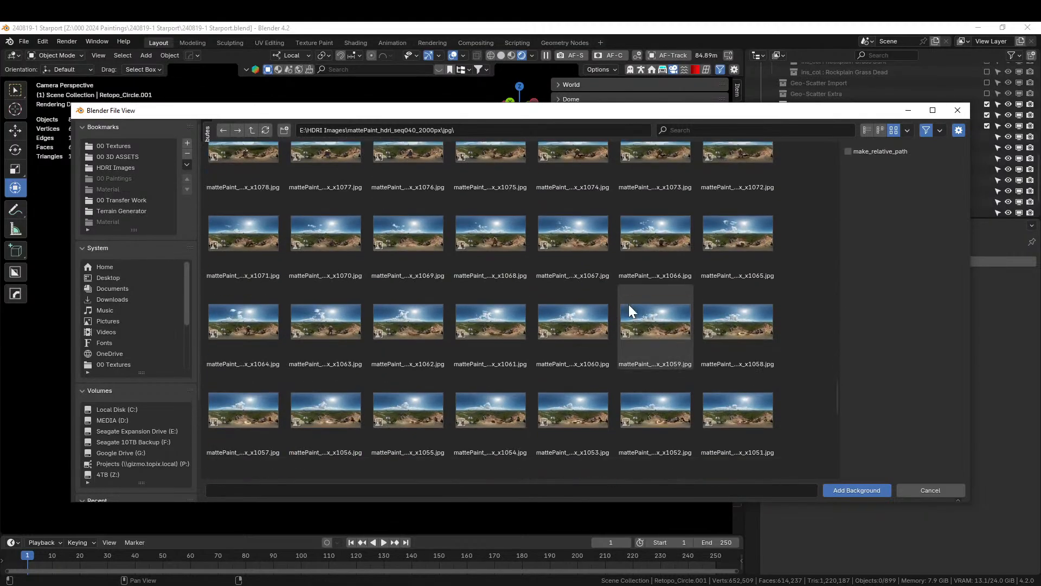
scroll(629, 304, "down", 1)
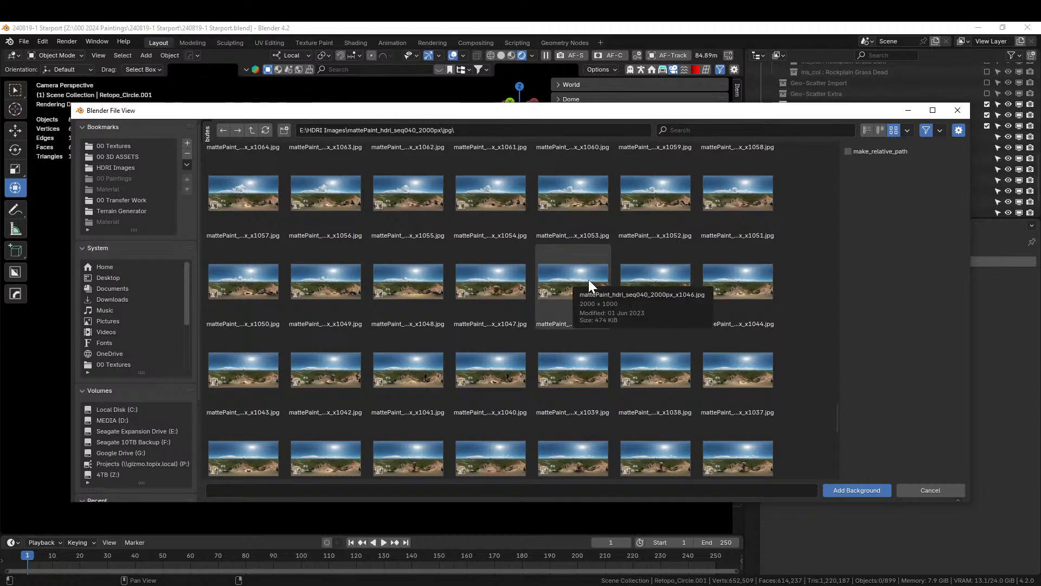
scroll(610, 336, "down", 2)
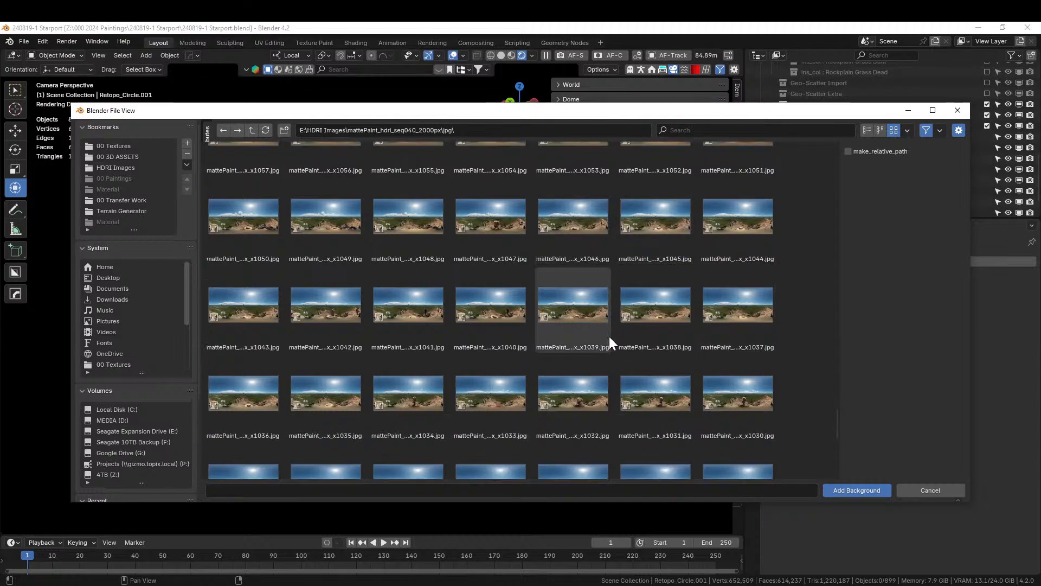
scroll(610, 336, "down", 5)
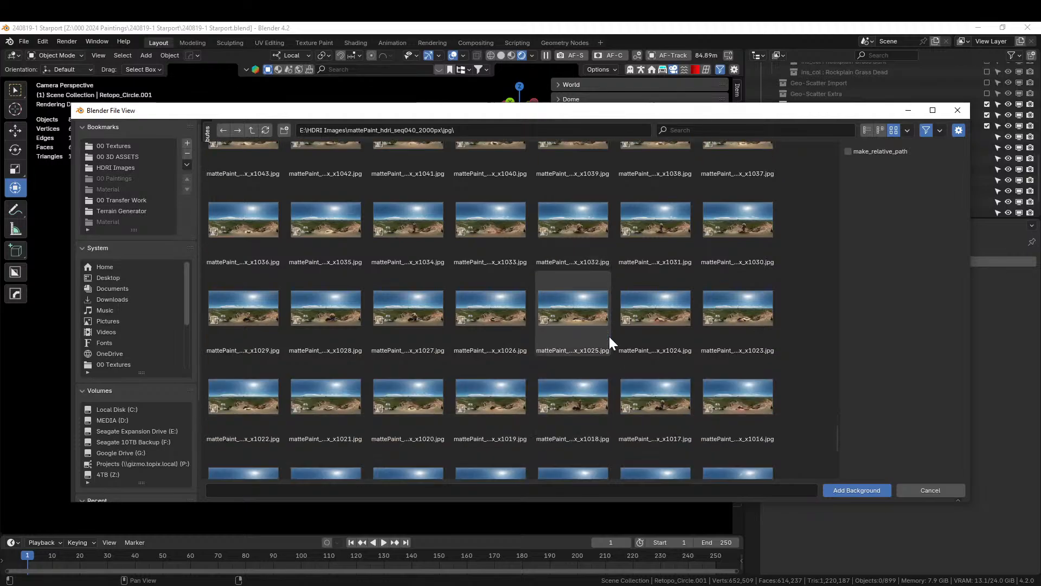
scroll(609, 336, "down", 4)
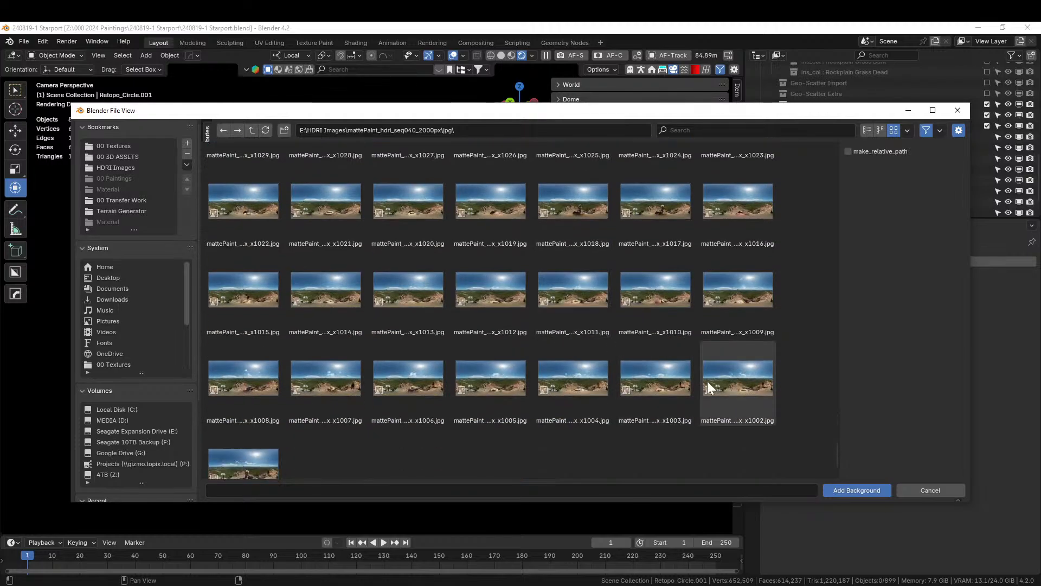
scroll(362, 399, "down", 1)
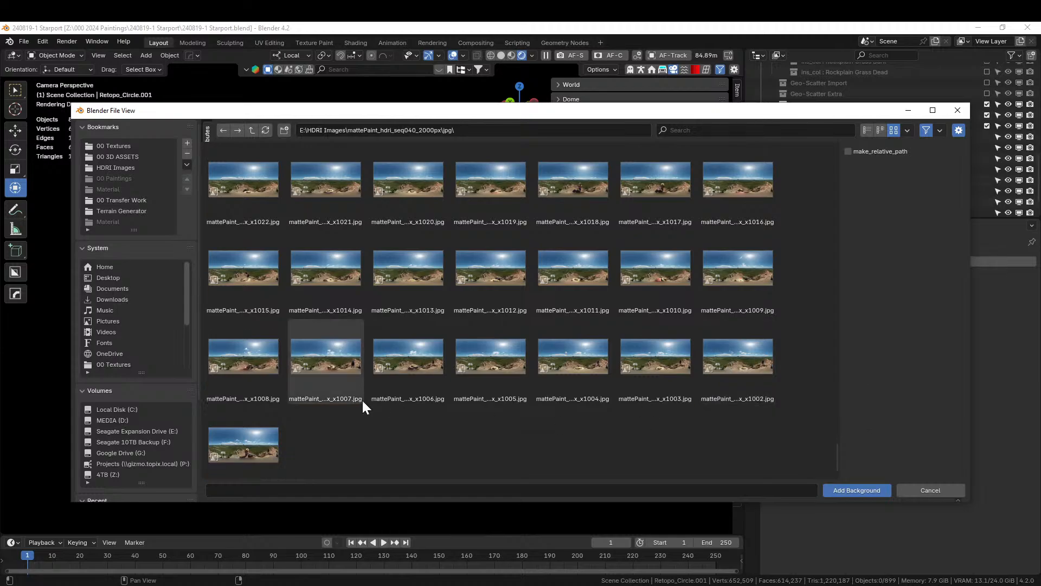
scroll(362, 399, "down", 1)
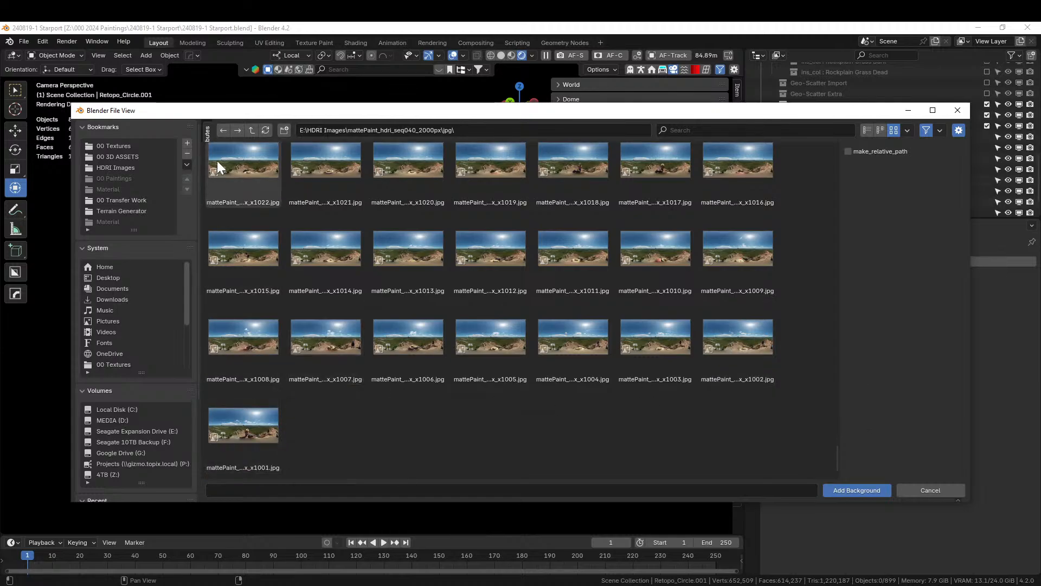
Add mattePaint_hdri_seq040_2000px_x1001.exr from the sequence's exr folder as the world background, listing the files by ascending name.
left_click(869, 129)
left_click(252, 130)
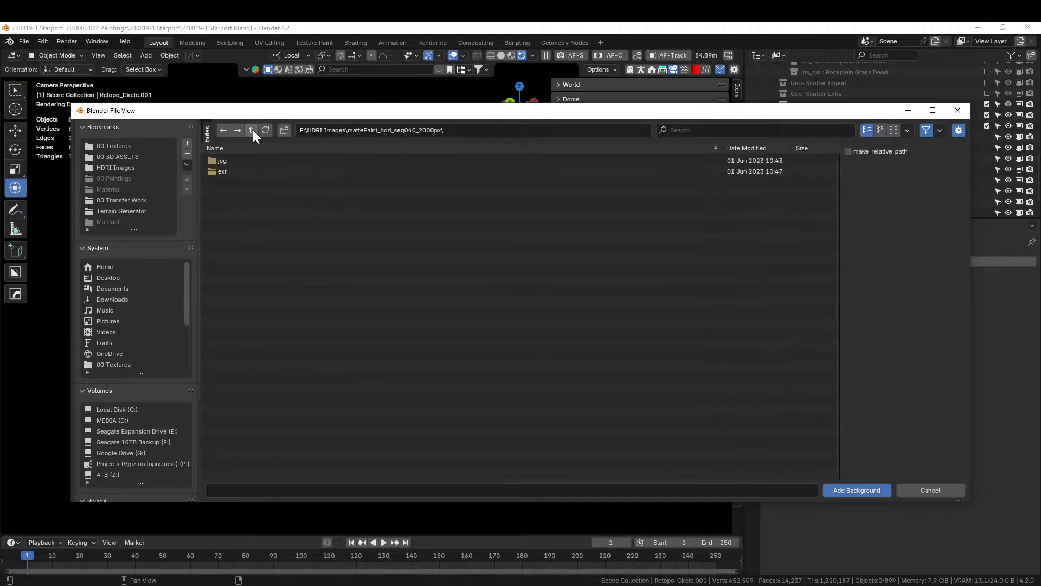
double_click(223, 172)
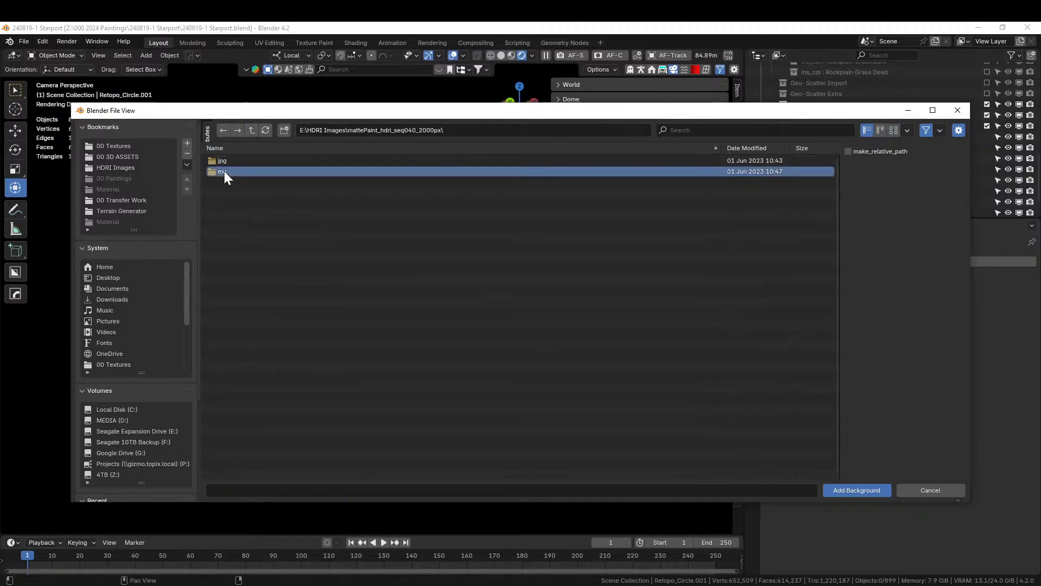
left_click(349, 146)
left_click(333, 161)
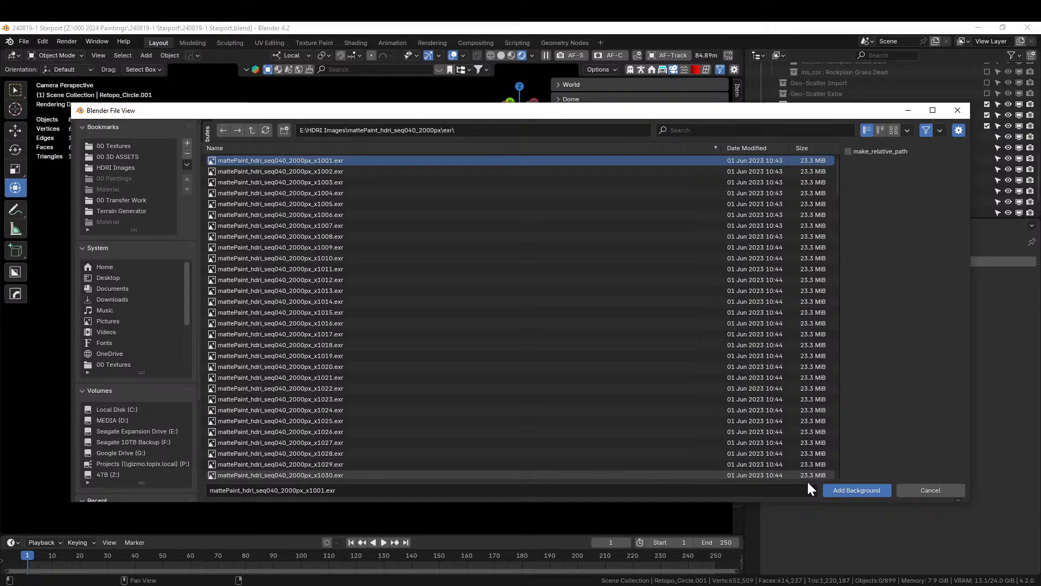
left_click(851, 489)
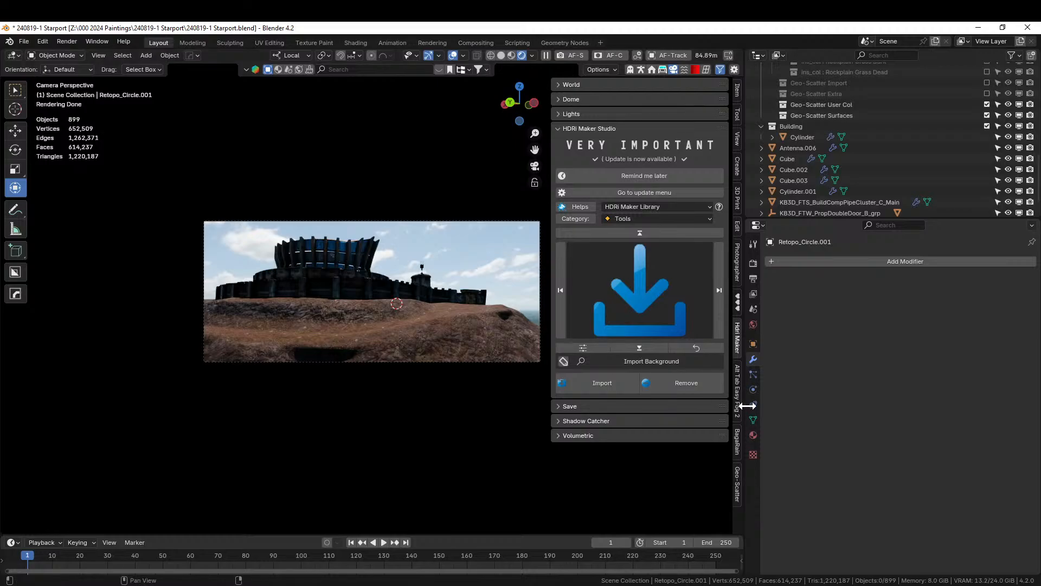
Set the color management look to Base Contrast in the render settings.
left_click(753, 263)
scroll(865, 360, "down", 5)
scroll(864, 360, "down", 10)
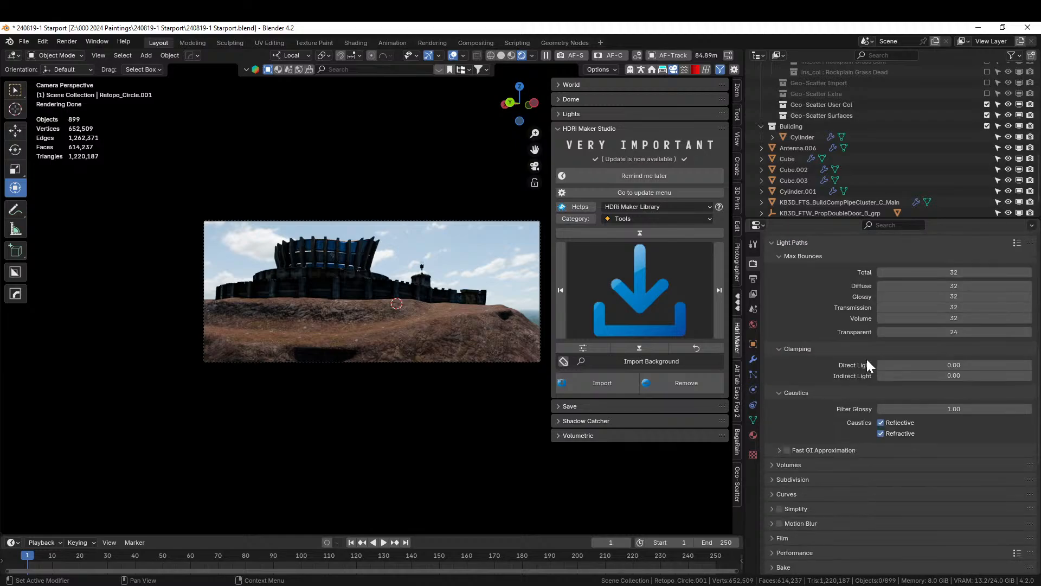
scroll(867, 356, "down", 5)
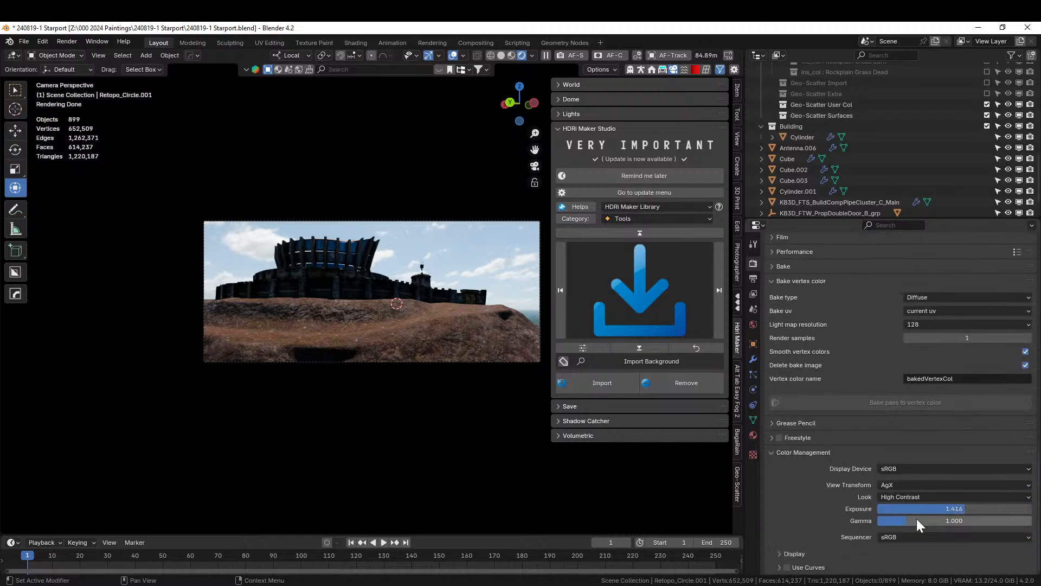
left_click(910, 496)
left_click(909, 449)
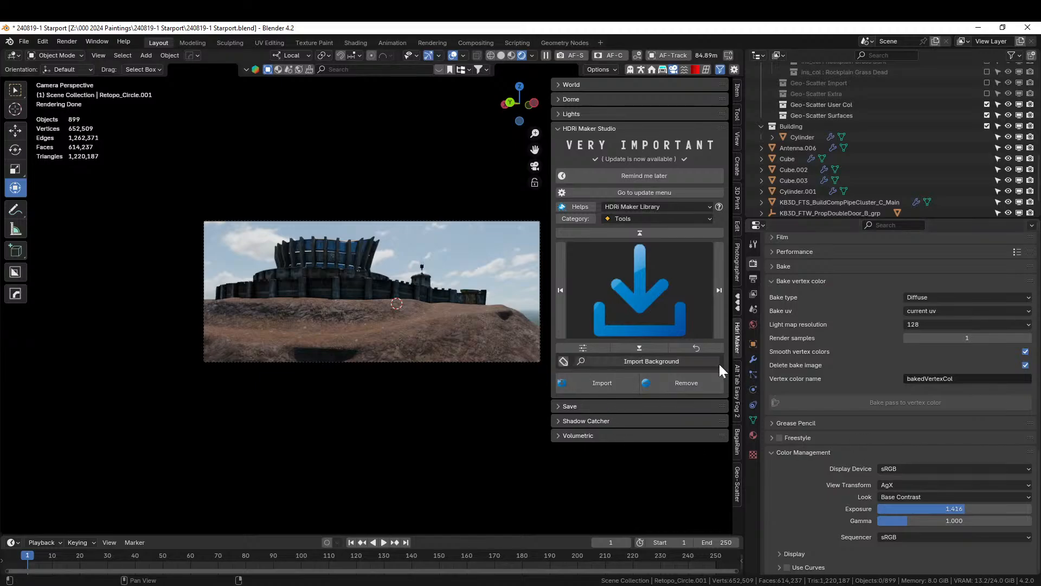
Set the HDRI world background's Z Location to -0.02.
left_click(566, 85)
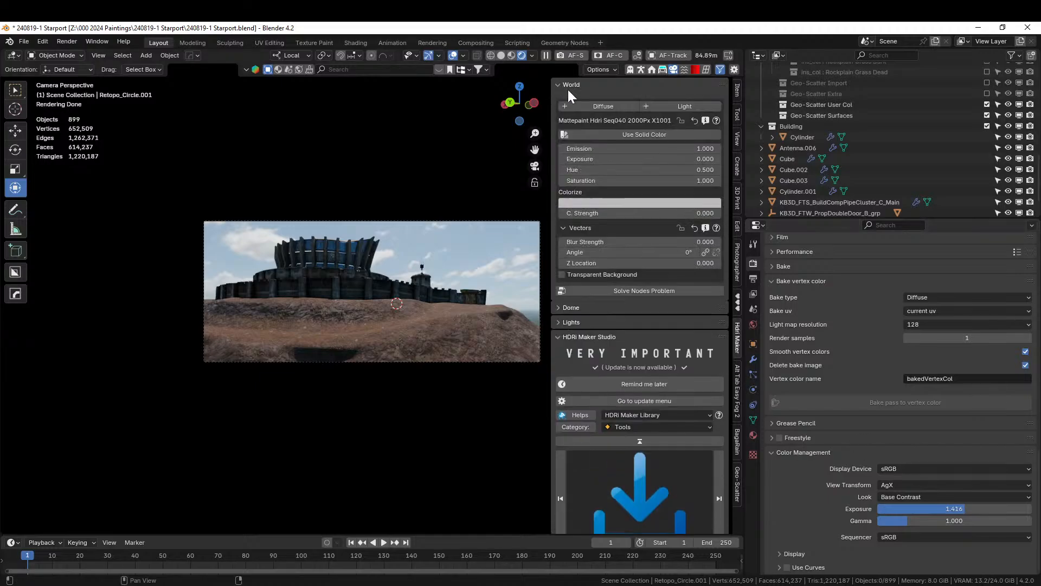
left_click(640, 263)
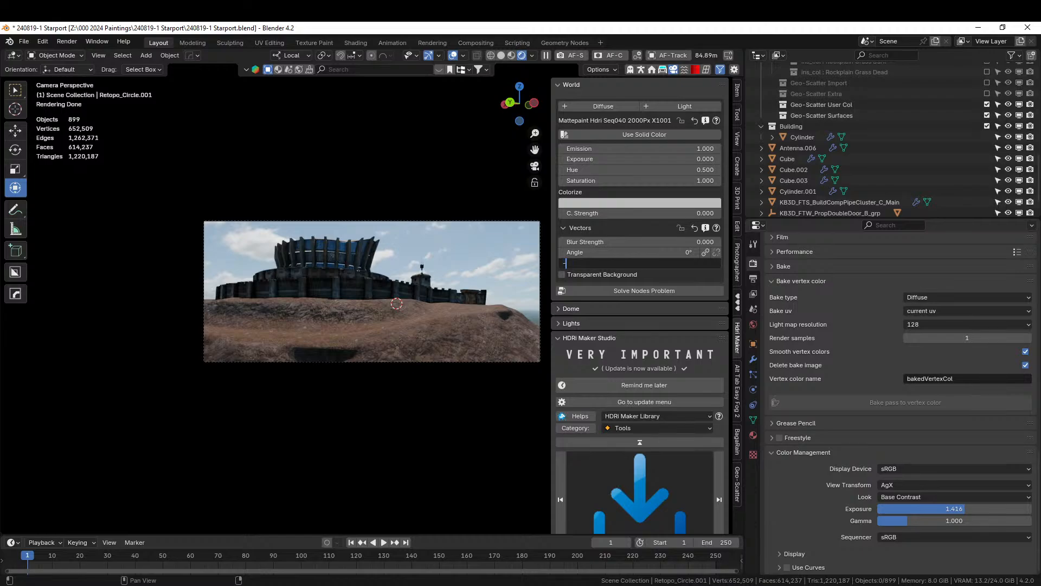
type("-0.02")
key("Return")
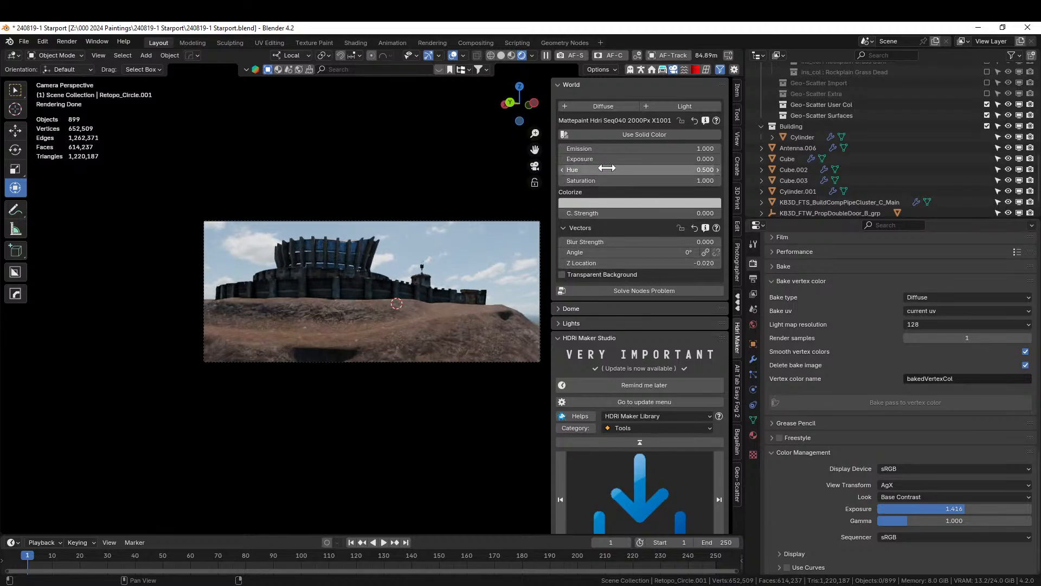
Try world background rotation angles of 60°, 120°, 180°, 240° and 300° to compare the light on the starport.
left_click(621, 252)
type("60")
key("Return")
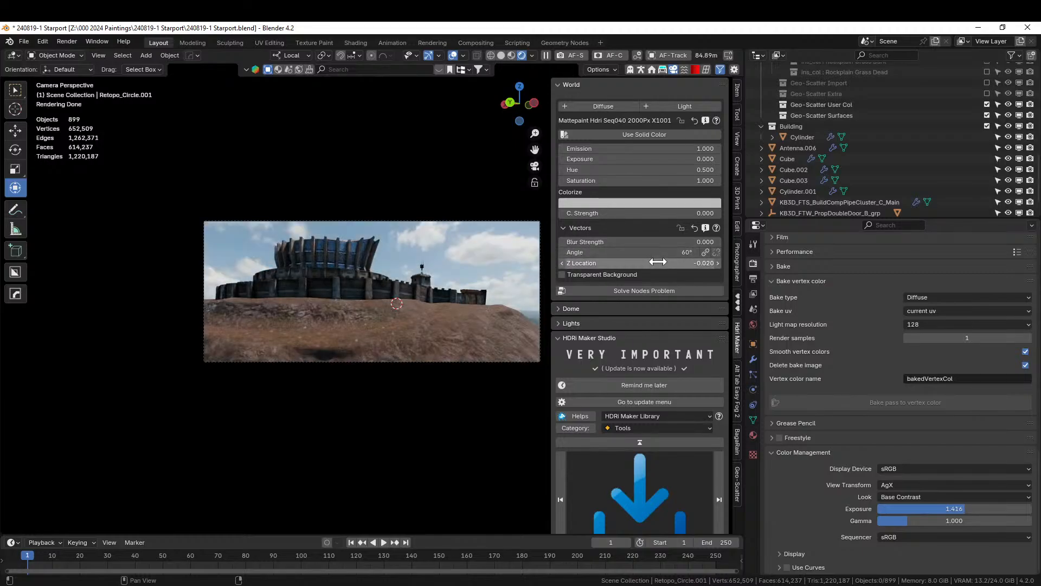
left_click(621, 251)
type("120")
key("Return")
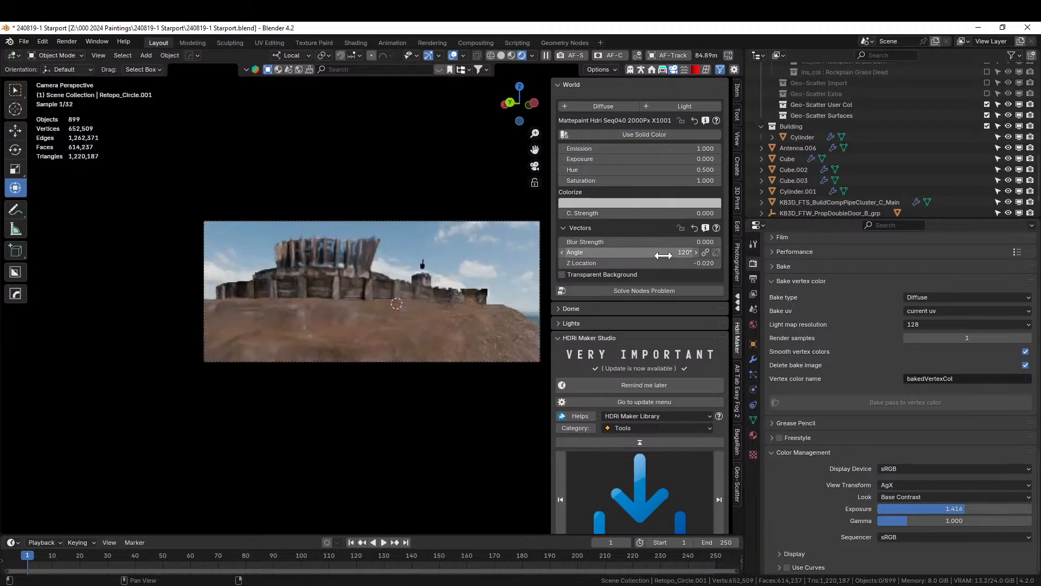
left_click(622, 252)
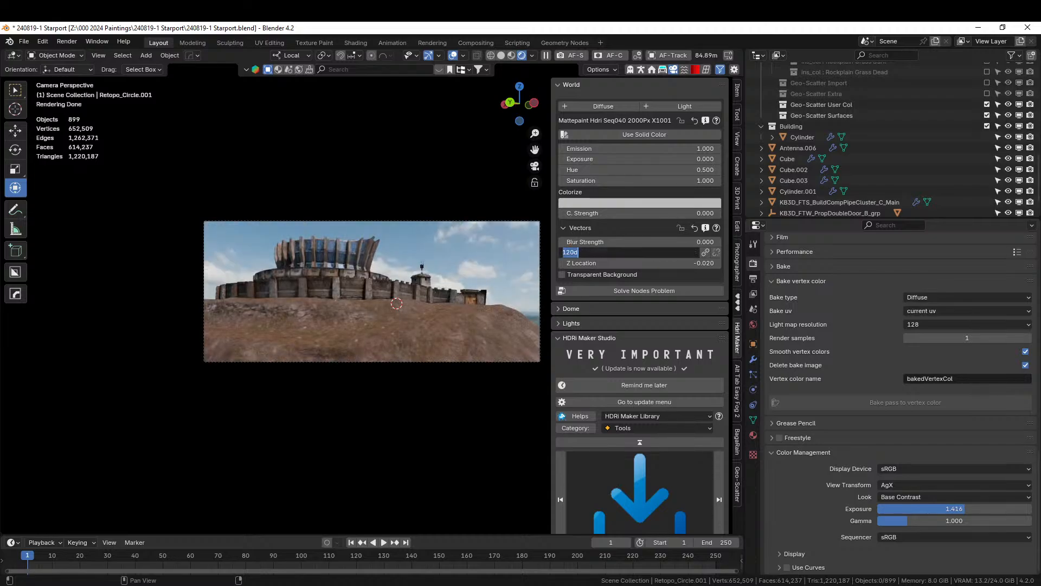
type("180")
key("Return")
left_click(622, 252)
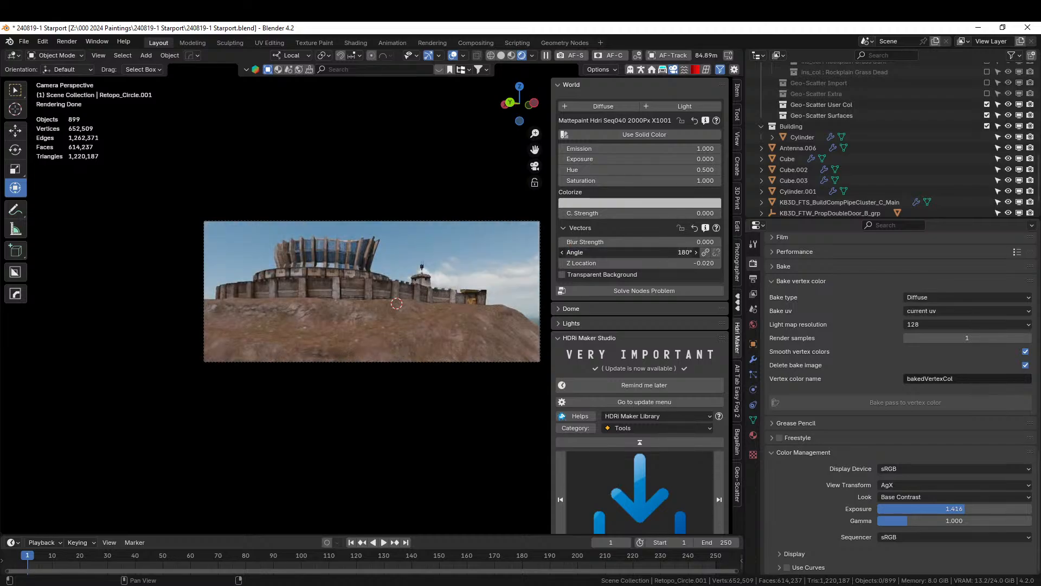
type("240")
key("Return")
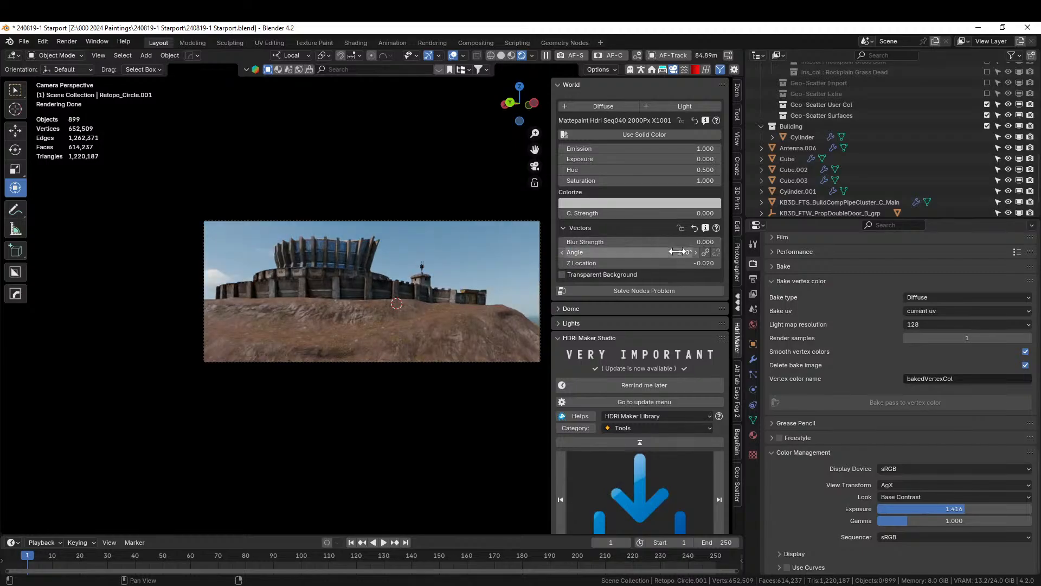
left_click(685, 252)
type("30")
key("Return")
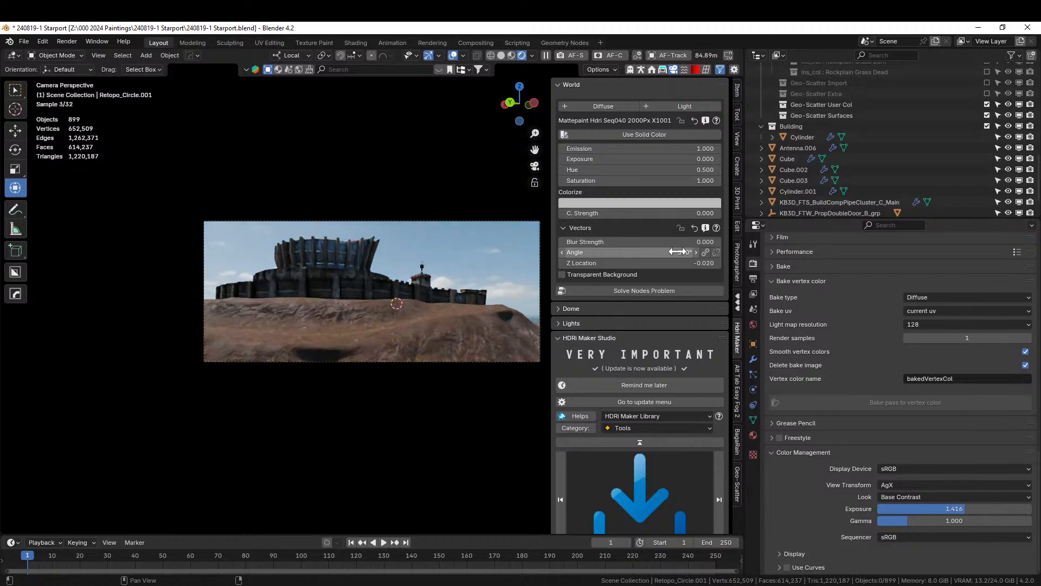
Set the world background's rotation angle to 240°, enlarge the camera view and save the file.
left_click(684, 253)
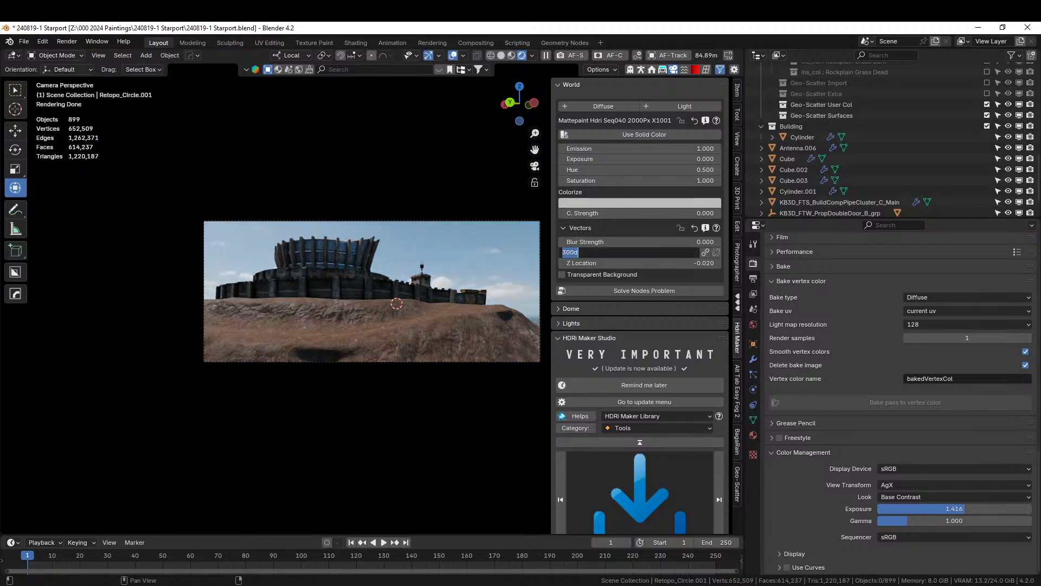
type("240")
key("Return")
scroll(469, 244, "up", 2)
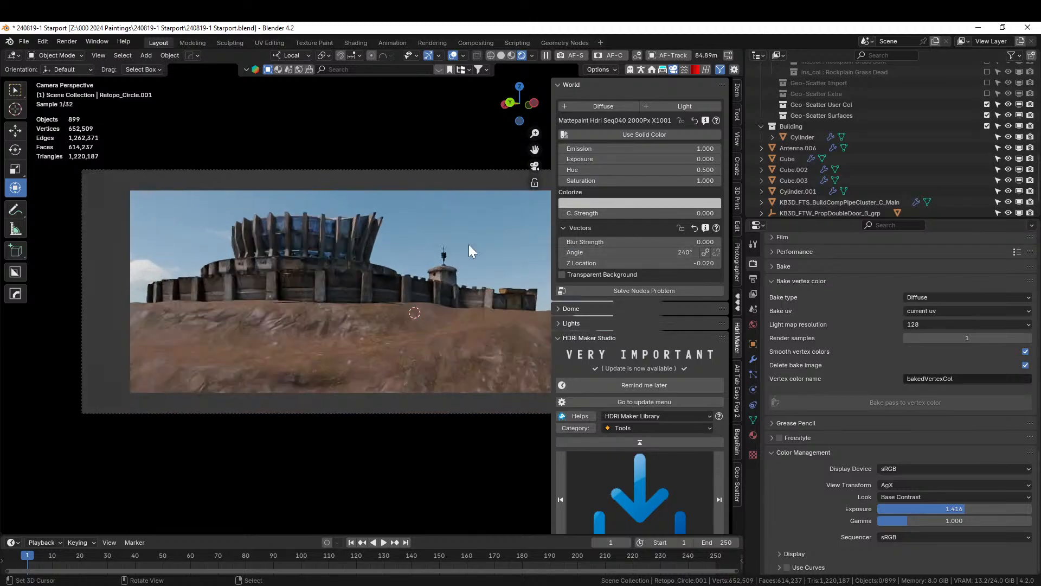
middle_click_drag(468, 244, 448, 272)
key("KP_0")
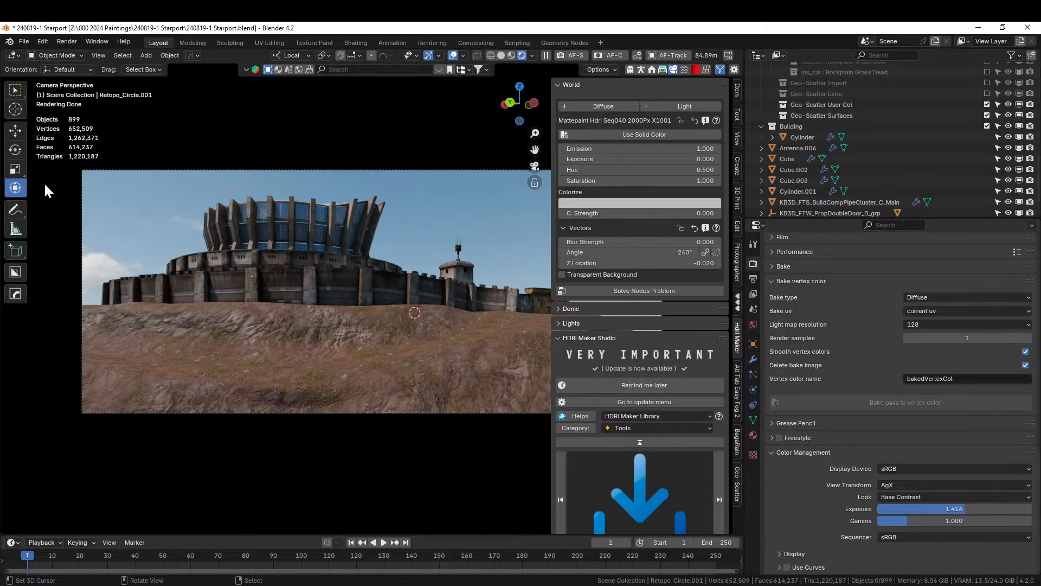
middle_click_drag(472, 370, 279, 371)
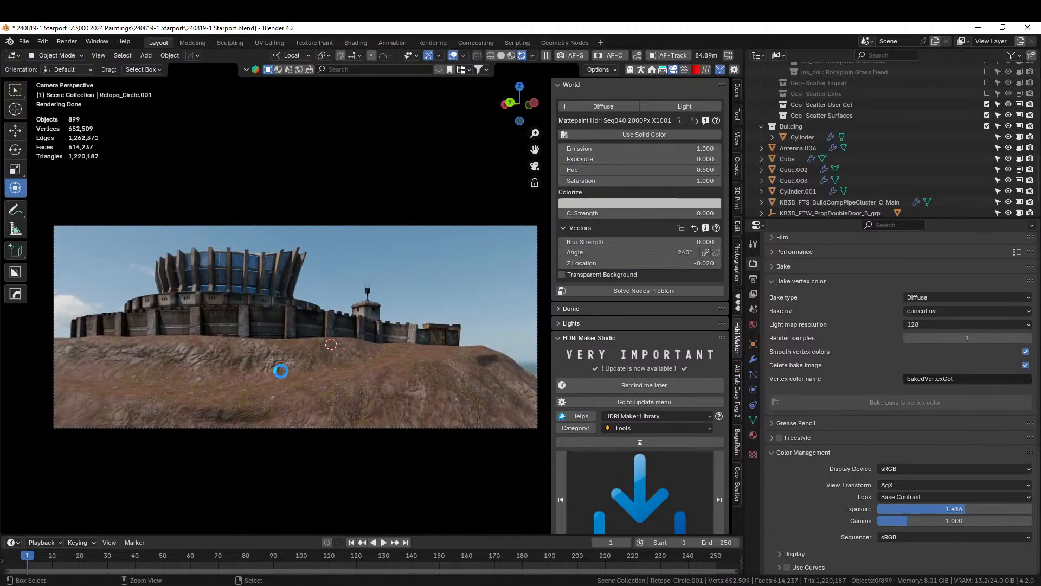
key("ctrl+s")
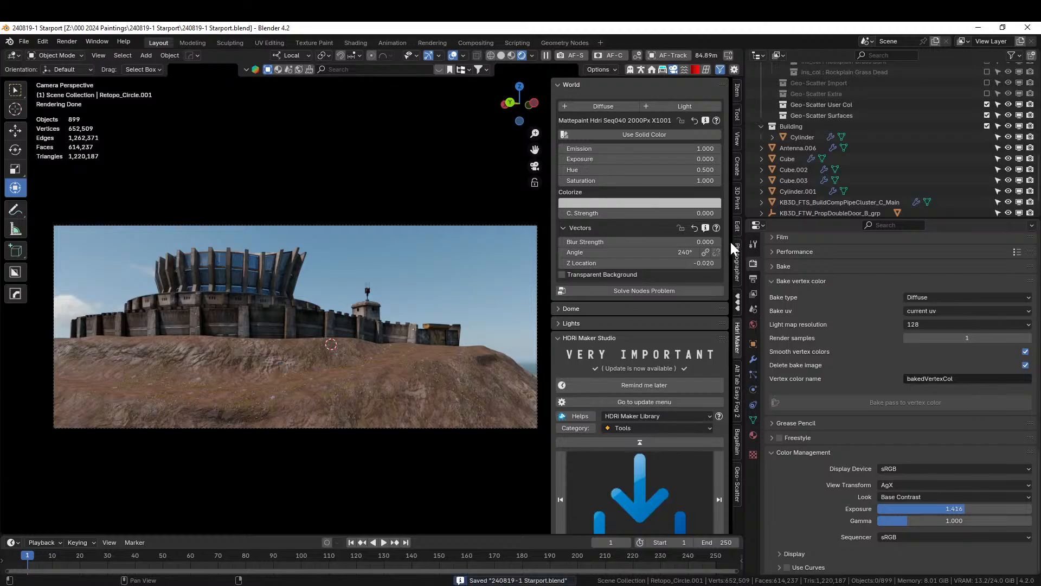
Include the Geo-Scatter Ins Col collection in the view layer.
scroll(882, 173, "down", 2)
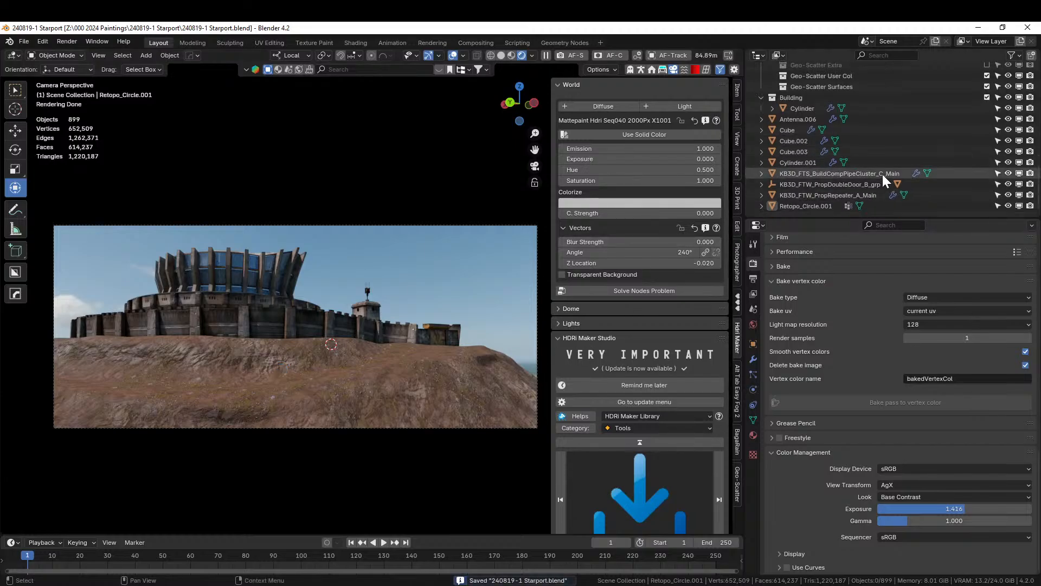
scroll(881, 172, "up", 10)
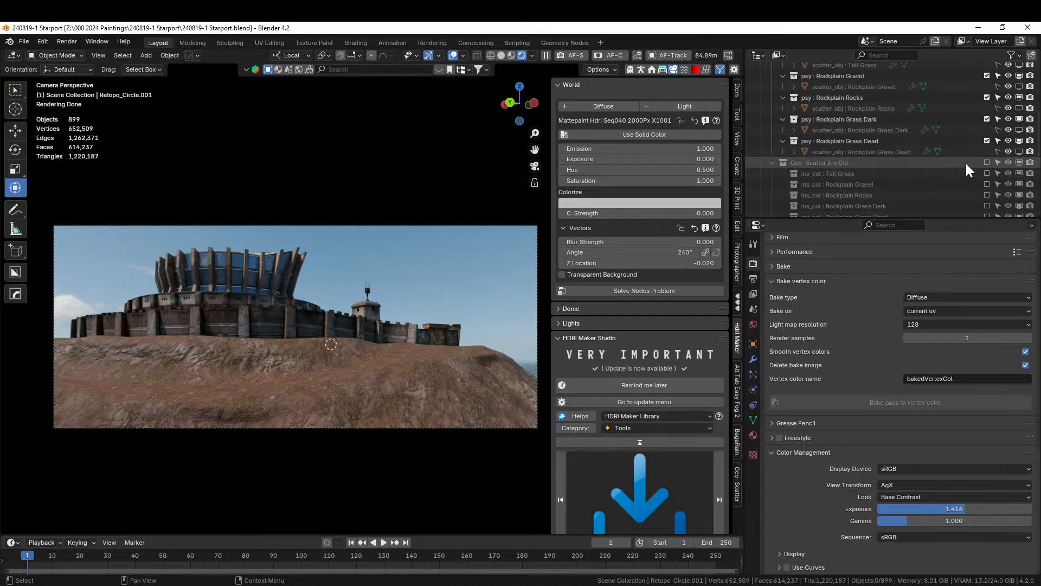
left_click(987, 162)
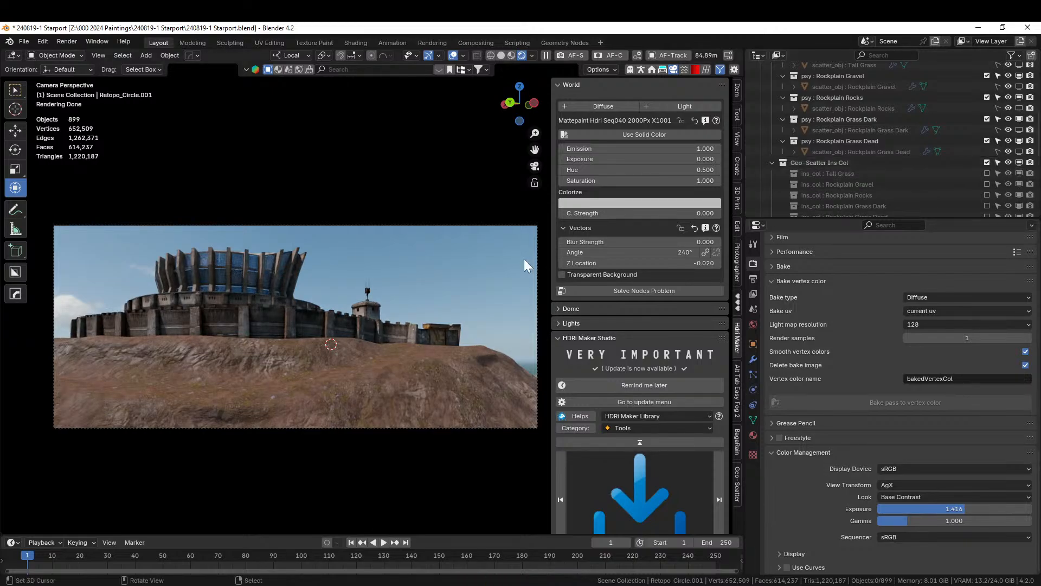
Turn on viewport display for the Tall Grass and Rockplain Rocks scatter systems in Geo-Scatter.
middle_click_drag(242, 327, 243, 354)
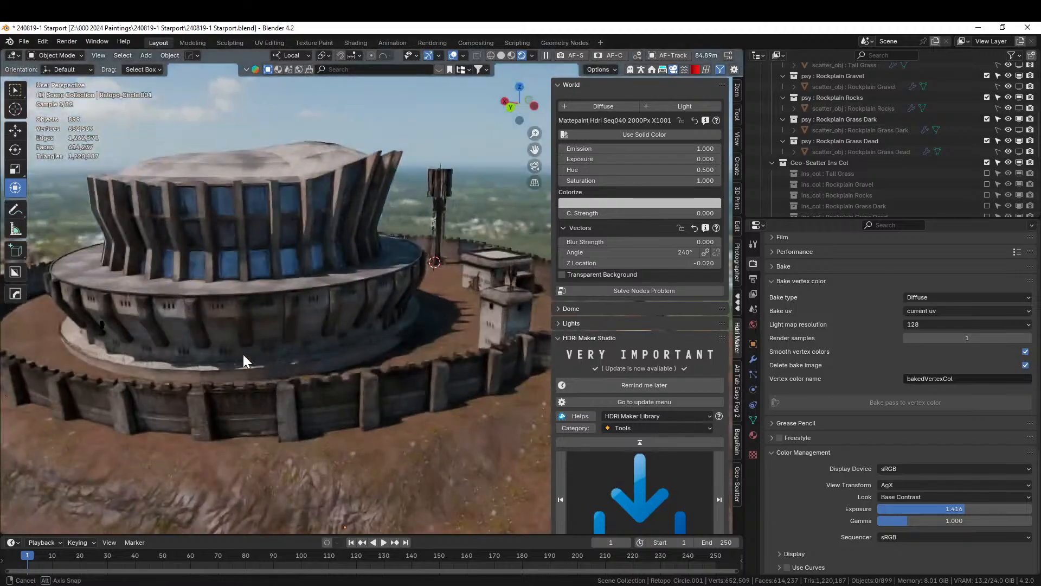
scroll(243, 357, "down", 4)
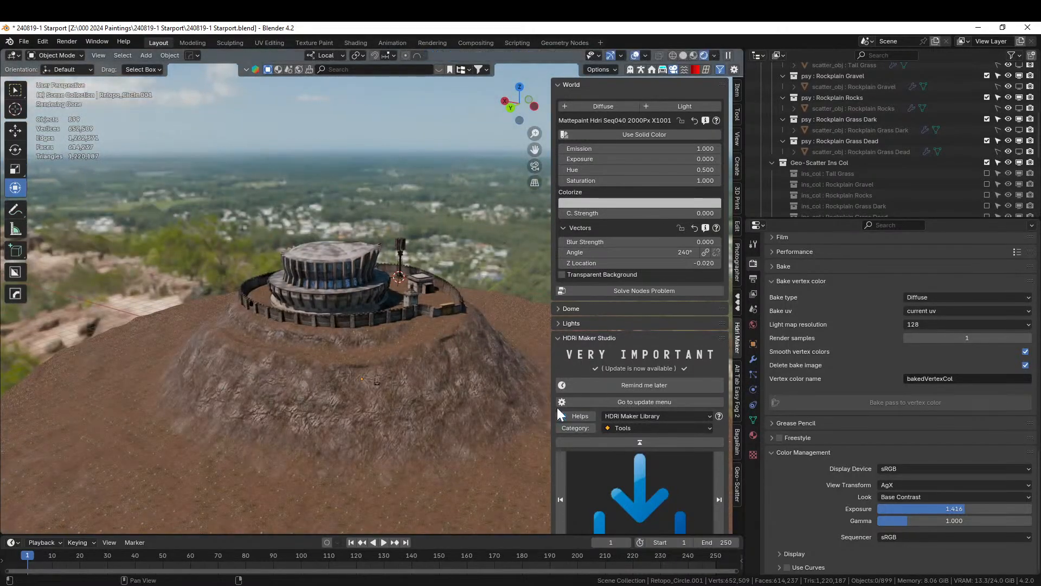
left_click(736, 476)
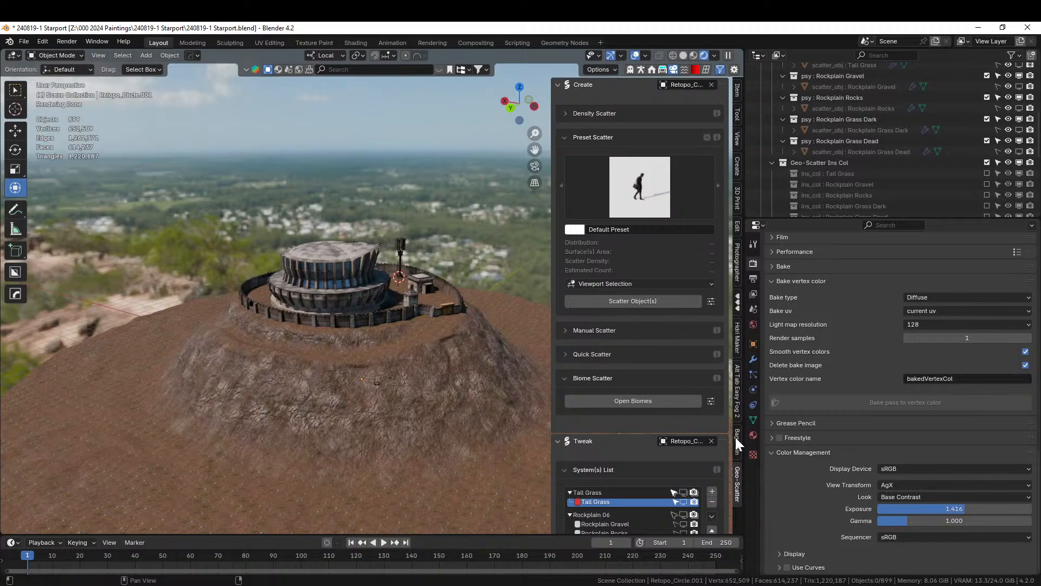
left_click(684, 490)
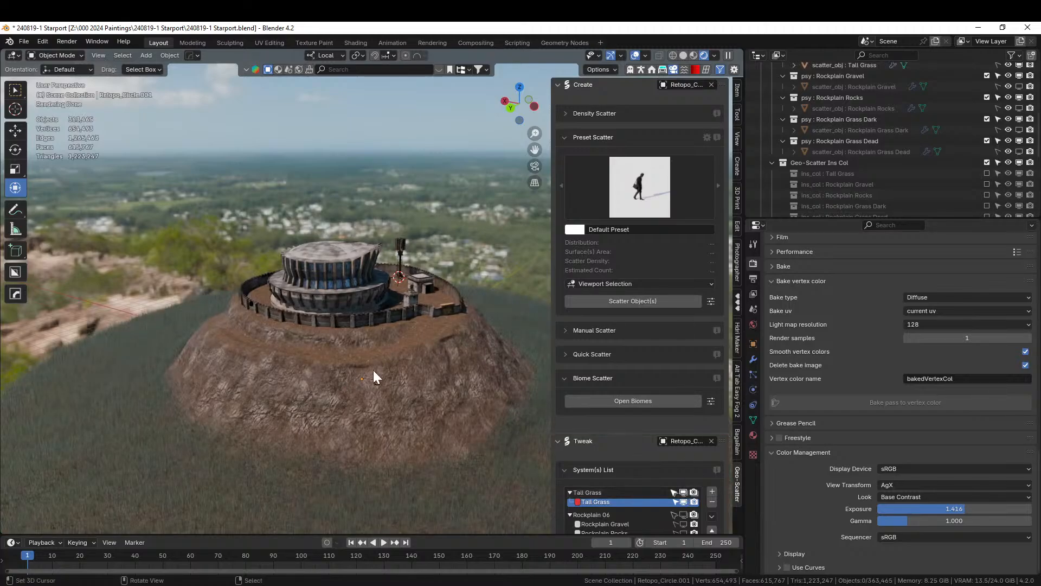
key("KP_0")
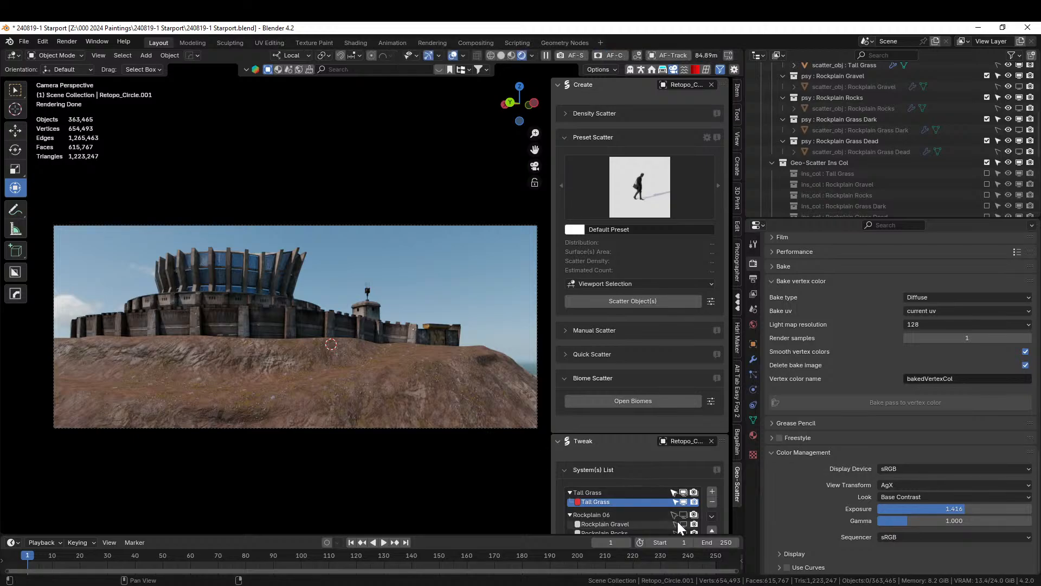
scroll(680, 521, "down", 1)
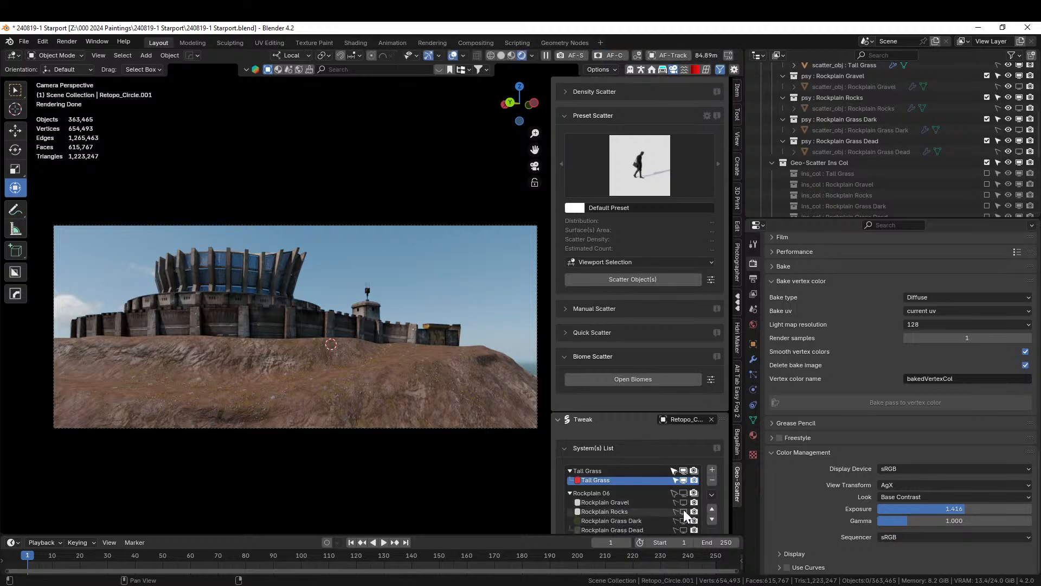
left_click(683, 511)
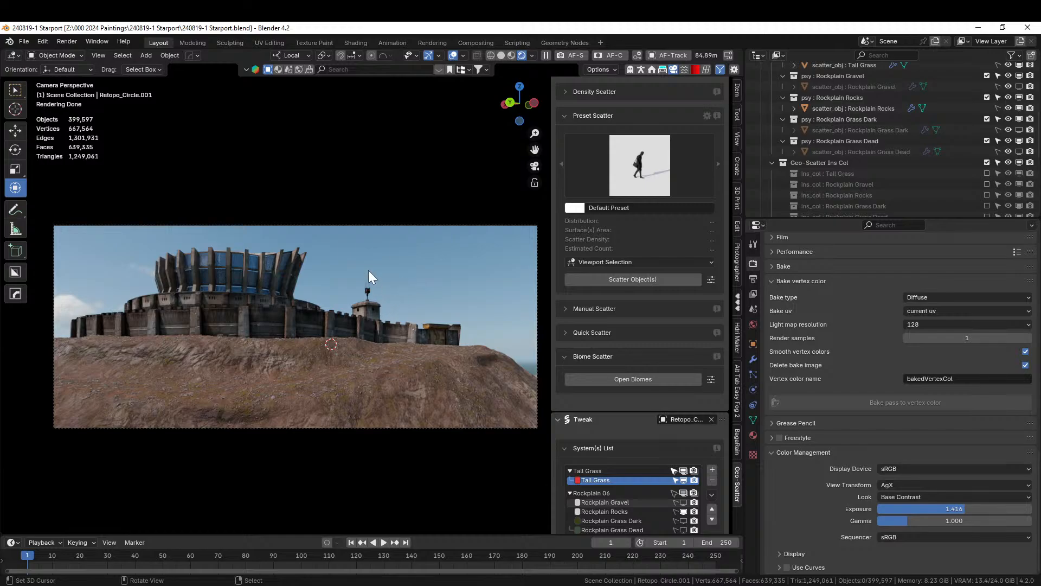
Try placing the KB3D_FTW_PropRadar_A_Main radar prop on the round main building's roof.
middle_click_drag(435, 233, 437, 243)
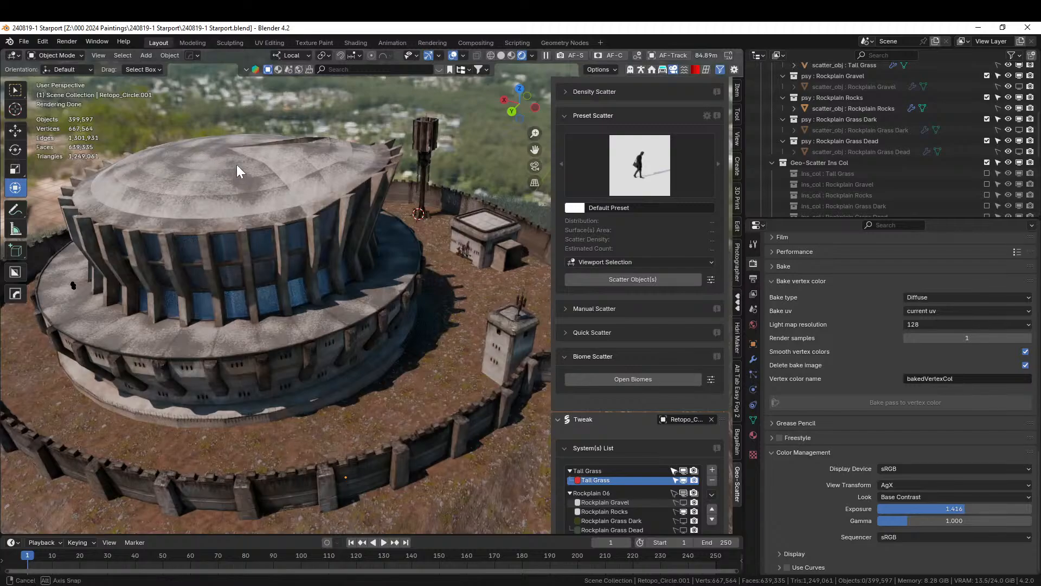
middle_click_drag(235, 158, 327, 148)
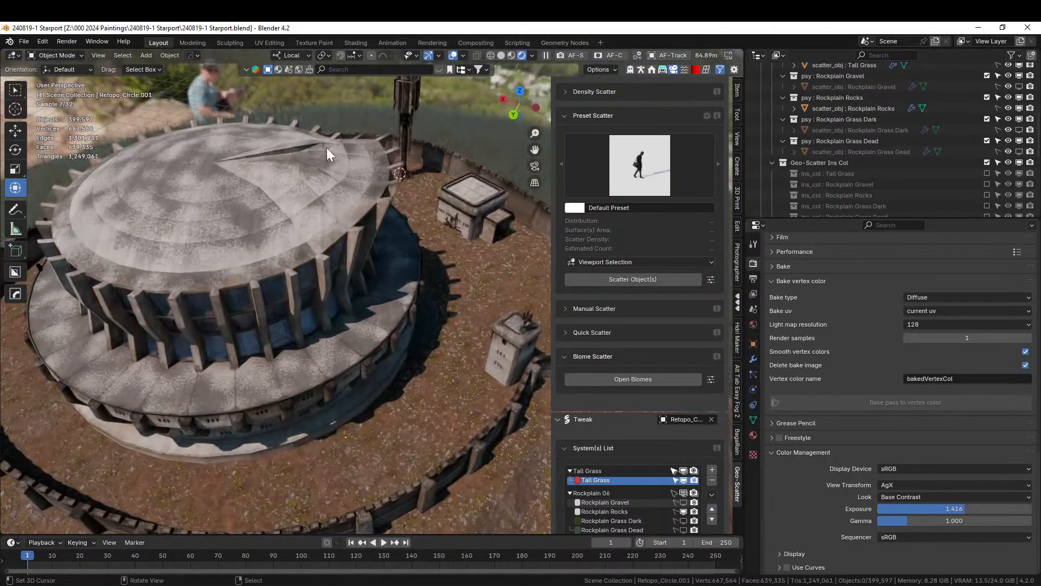
left_click(298, 134)
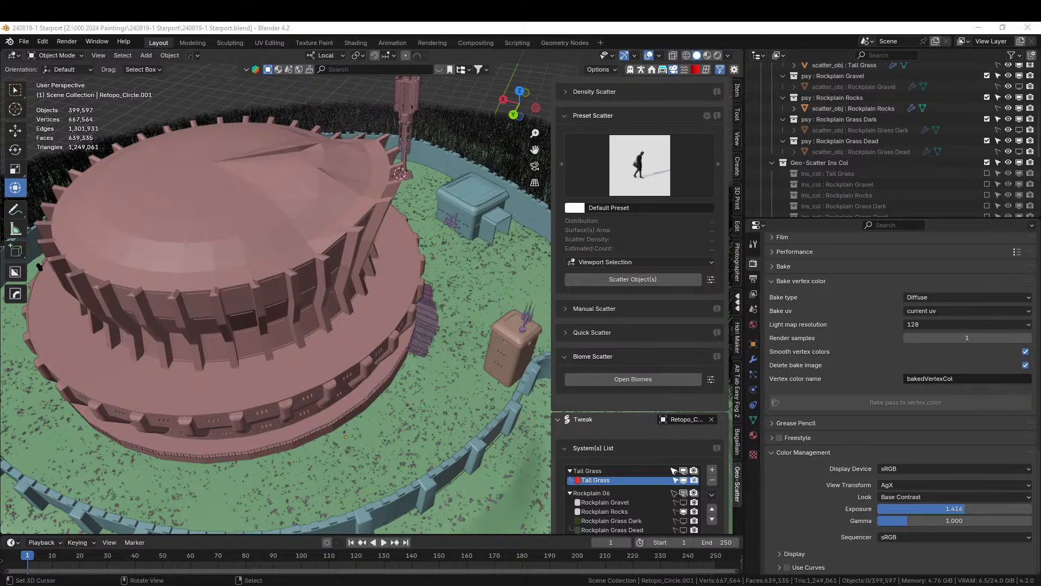
left_click_drag(176, 37, 194, 172)
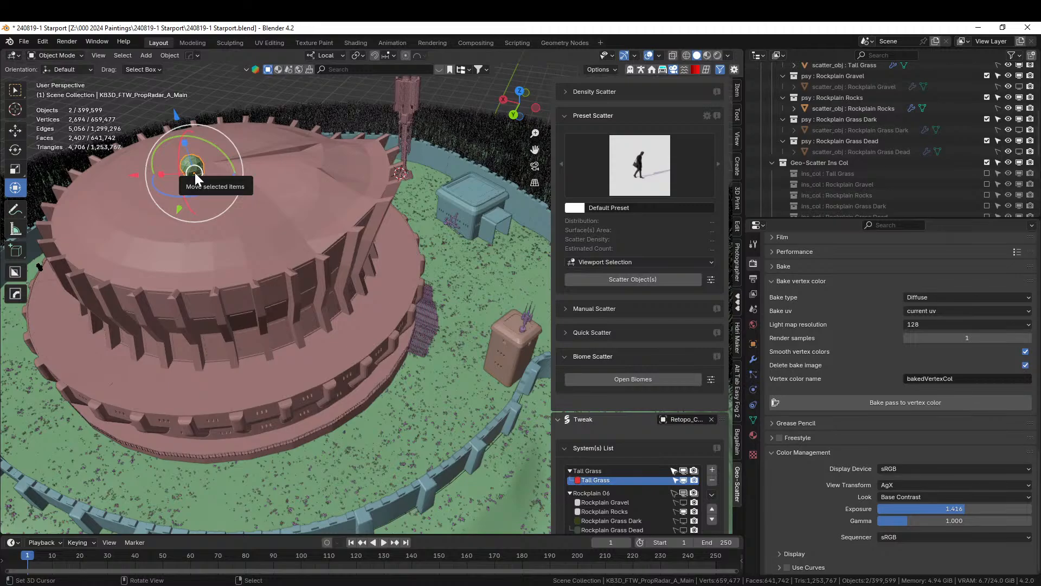
key("ctrl+z")
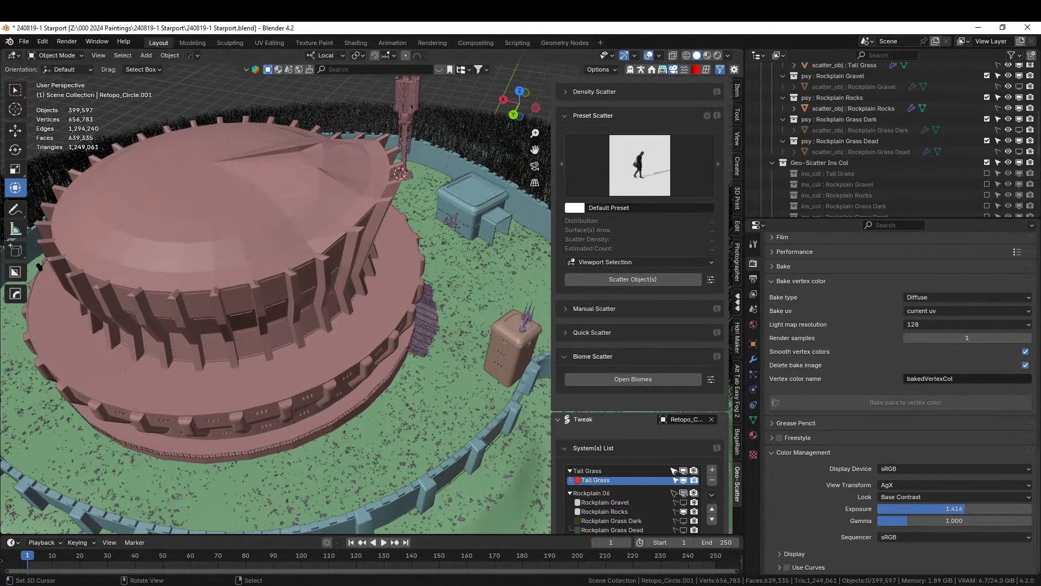
Return to the camera view of the starport and save the file.
middle_click_drag(357, 259, 345, 230)
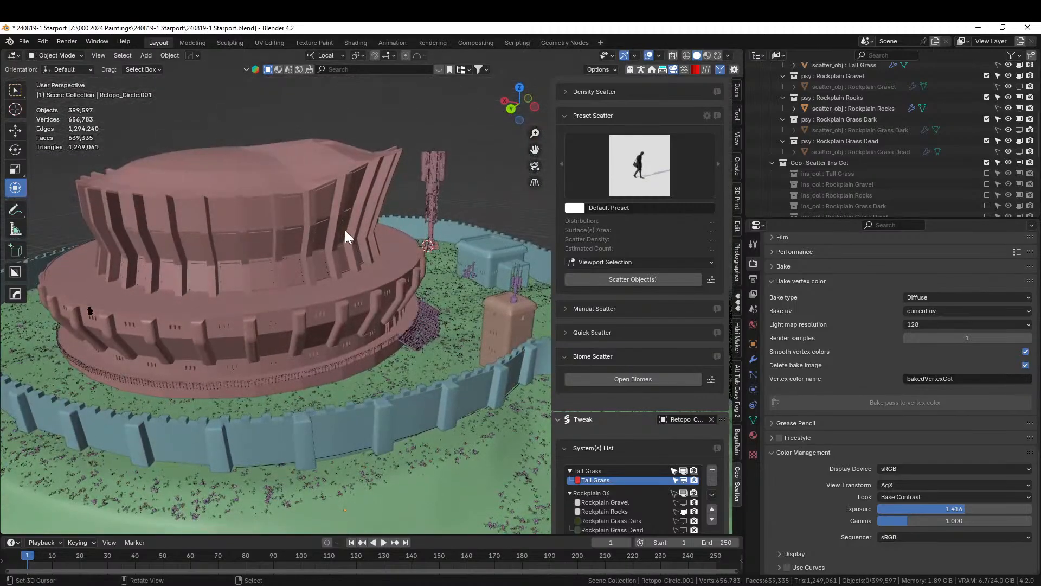
key("KP_0")
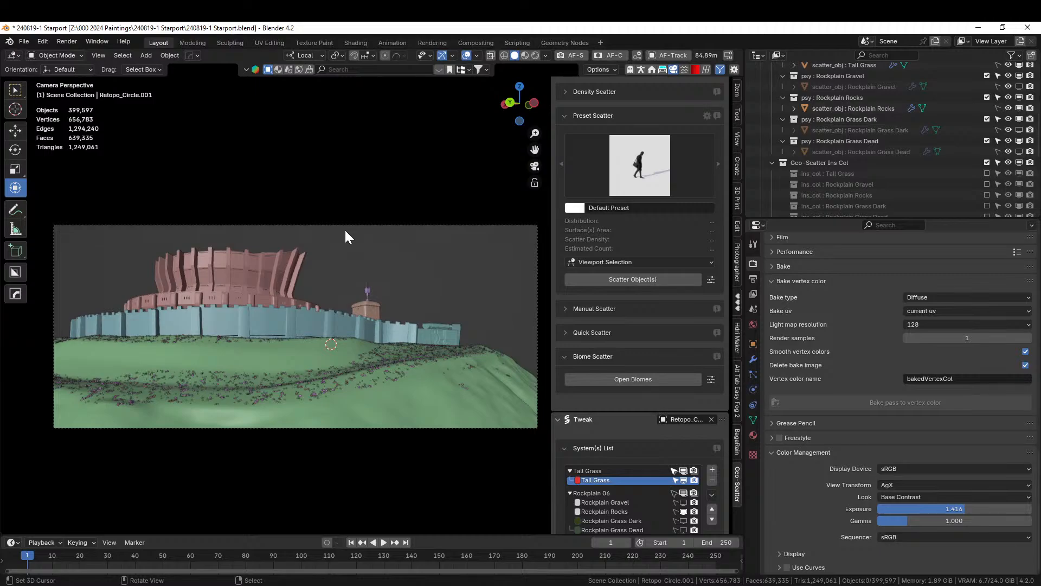
key("ctrl+s")
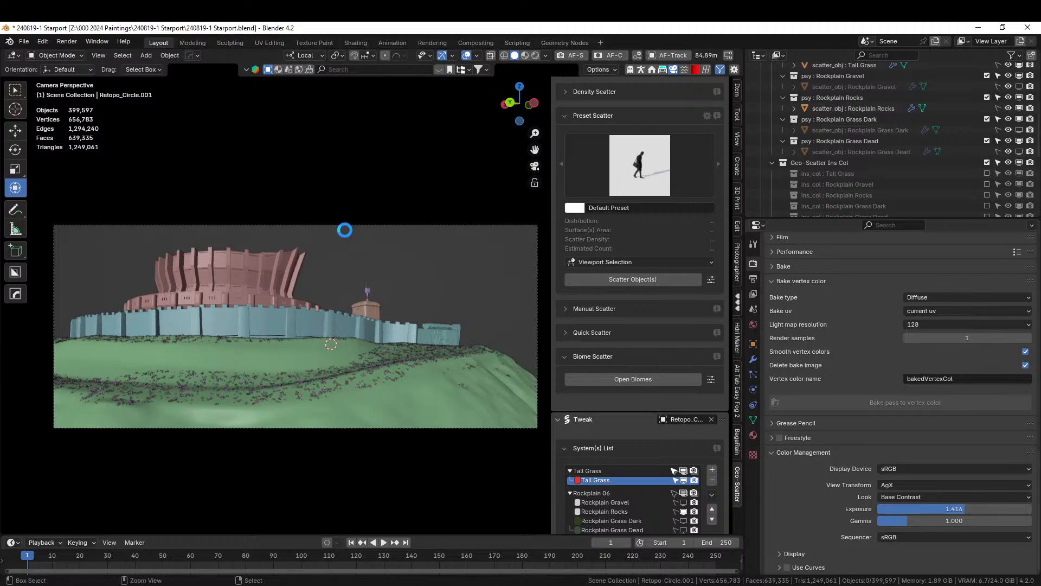